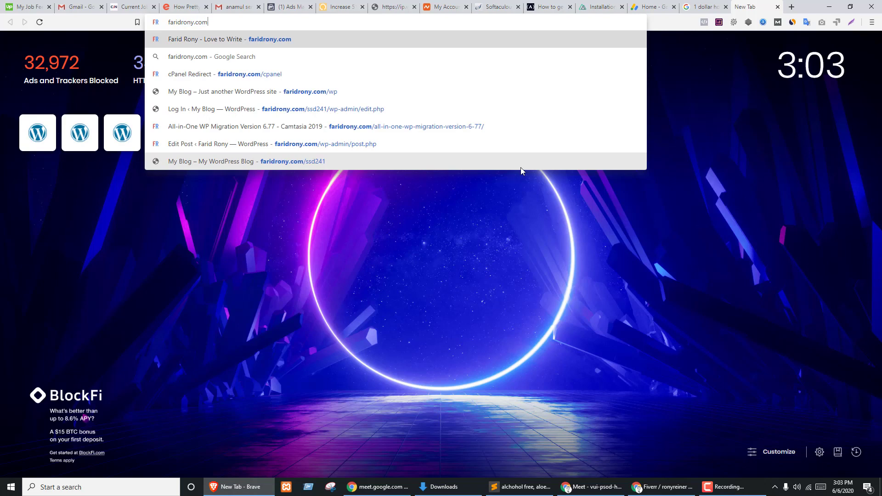
- Load the cPanel login page and admit both waiting participants into the Meet call
key(Down)
key(Down)
key(Return)
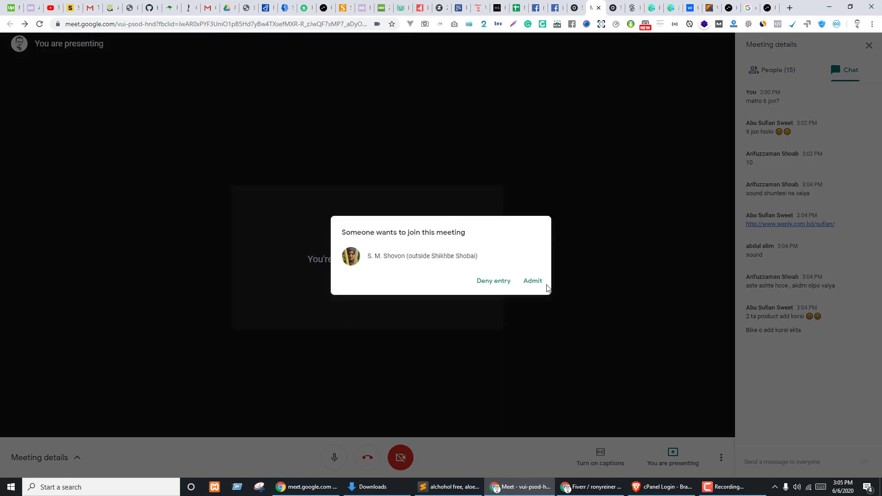
click(545, 284)
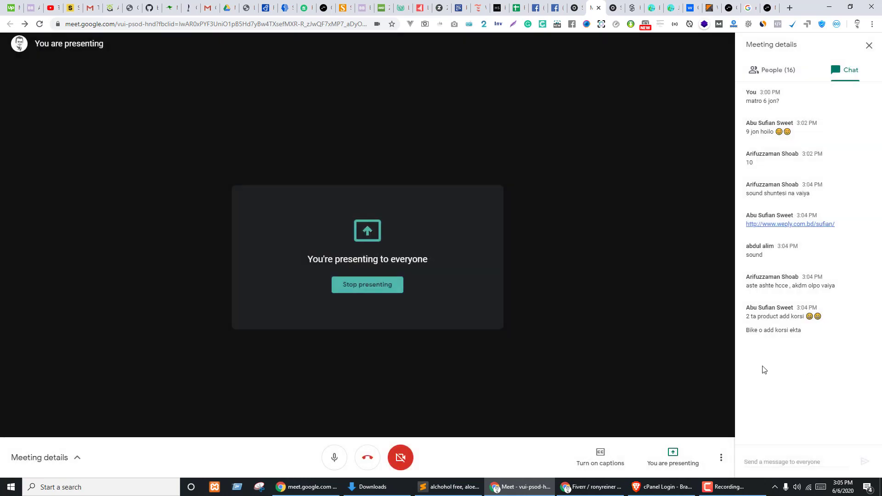
click(787, 78)
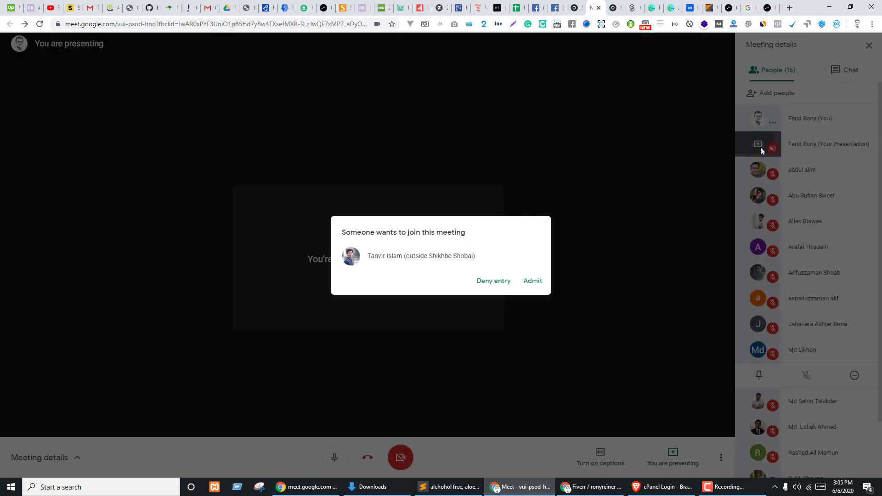
click(534, 280)
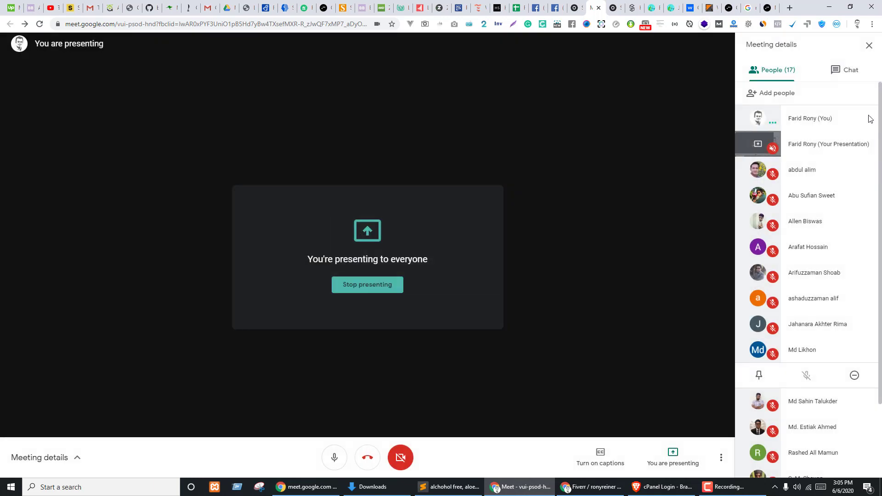
click(851, 70)
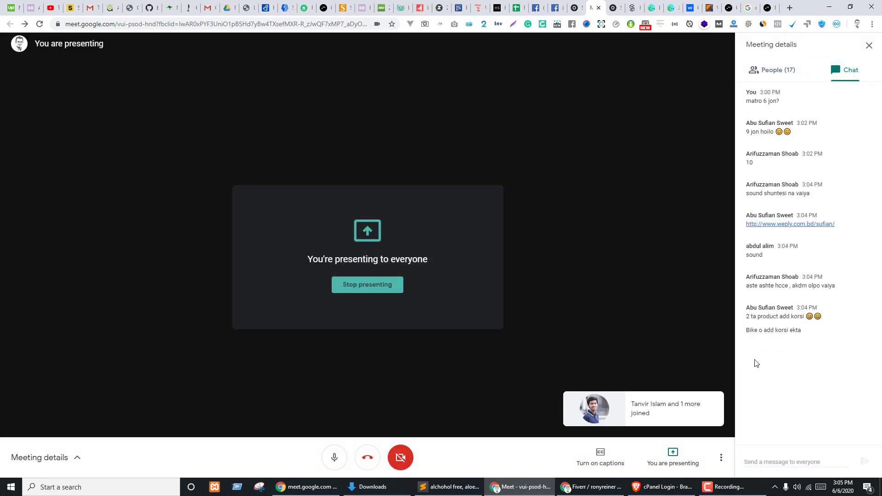
- Switch to the cPanel login window and submit the login
mouse_move(660, 489)
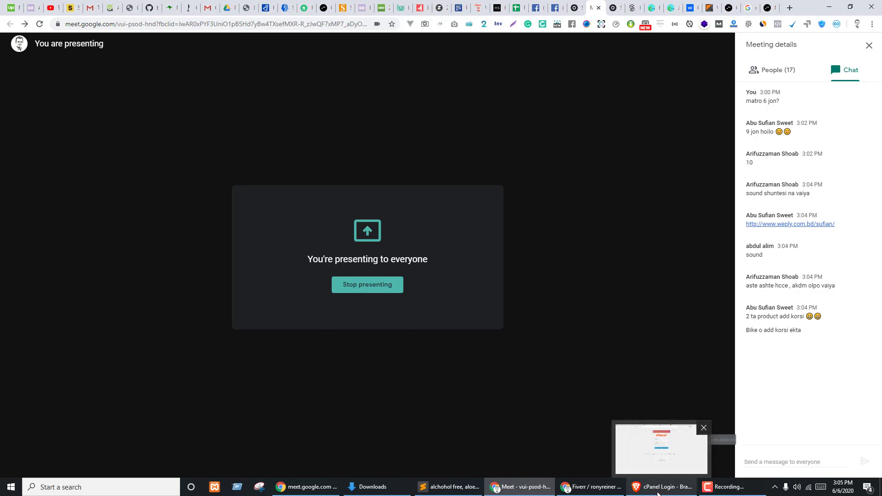
click(659, 490)
key(Return)
click(718, 488)
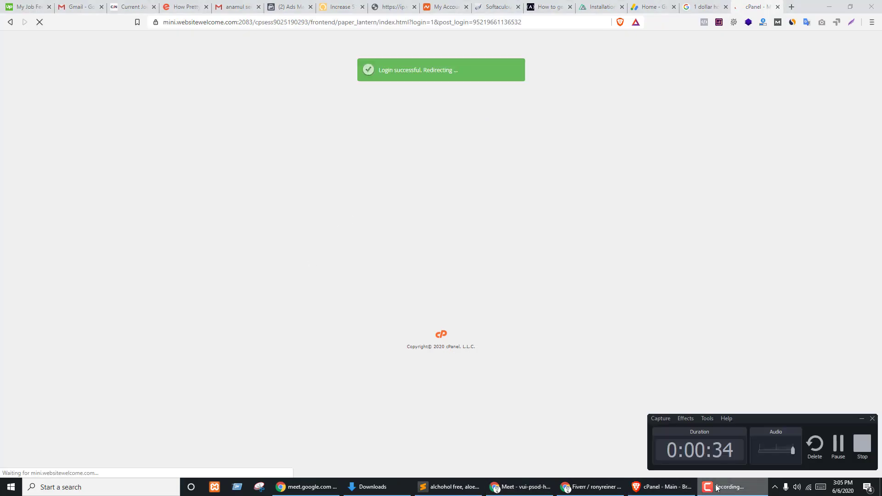
- Let the cPanel dashboard finish loading, then bring the Google Meet window back to the front
click(718, 489)
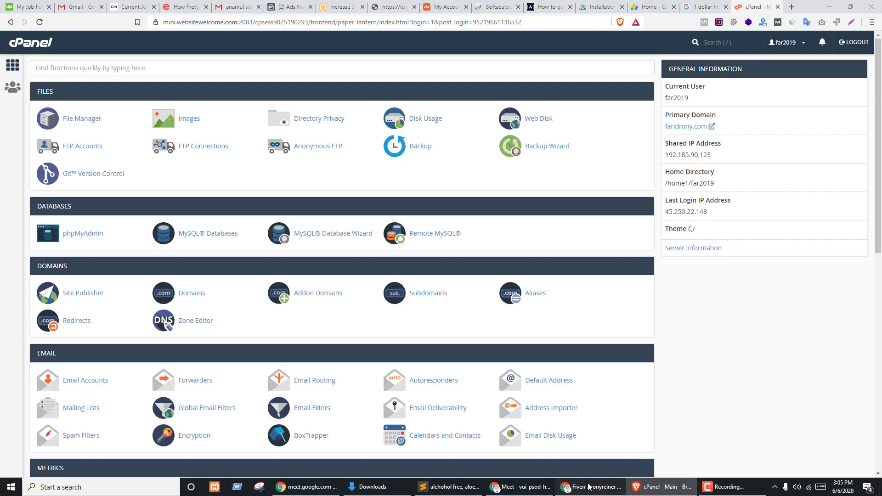
click(589, 487)
click(590, 487)
click(490, 491)
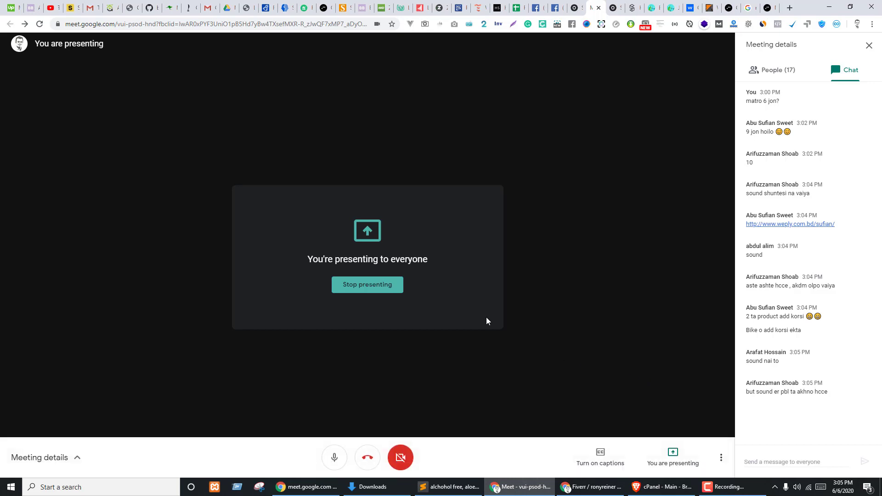
- Rejoin the Meet call with the camera off, then switch to the cPanel File Manager window
click(37, 25)
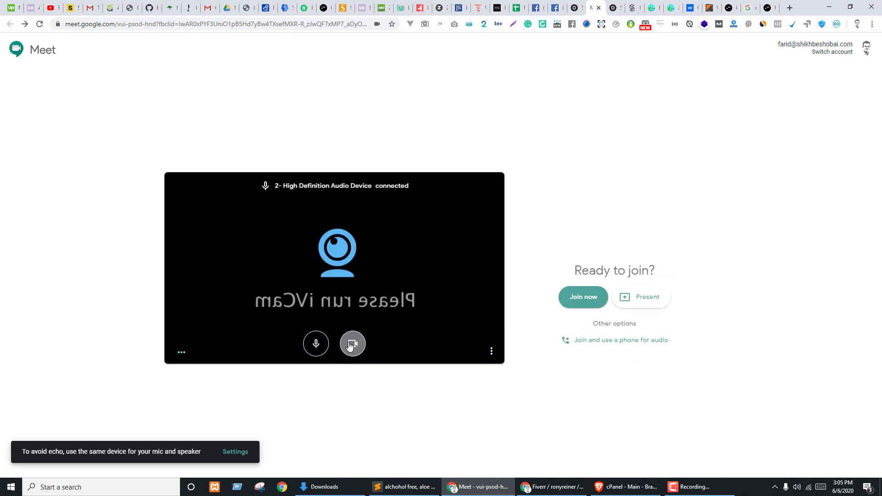
click(352, 344)
click(584, 267)
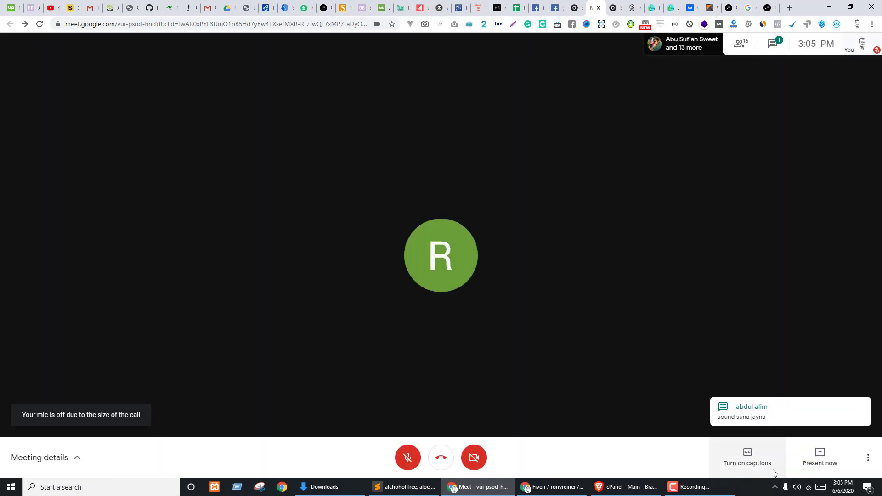
click(626, 487)
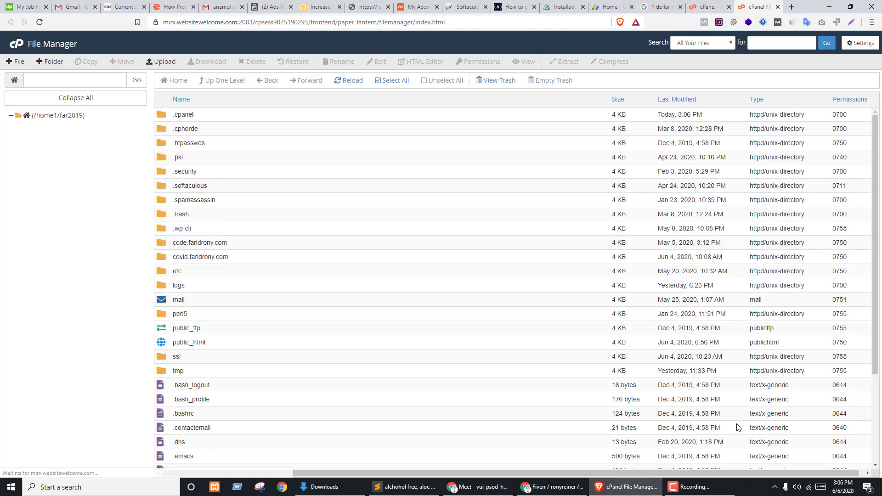
- Inspect ssd241 in public_html, delete it permanently skipping trash, and return to cPanel home
double_click(179, 342)
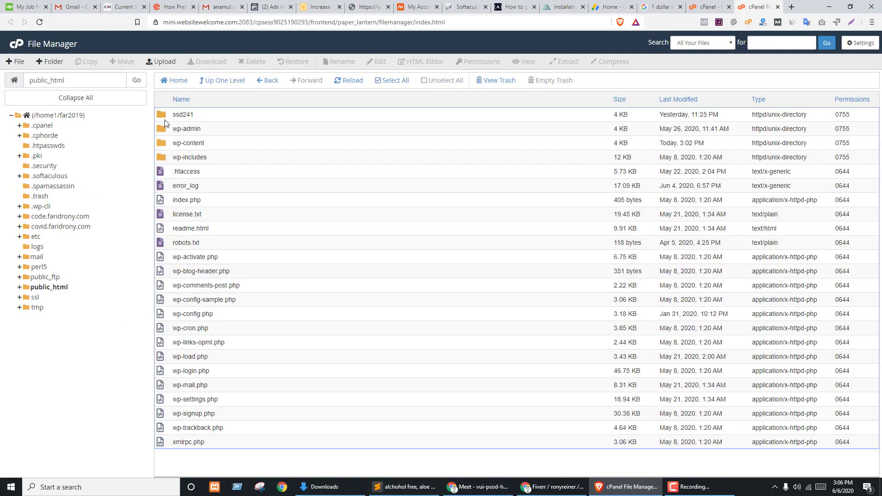
double_click(166, 119)
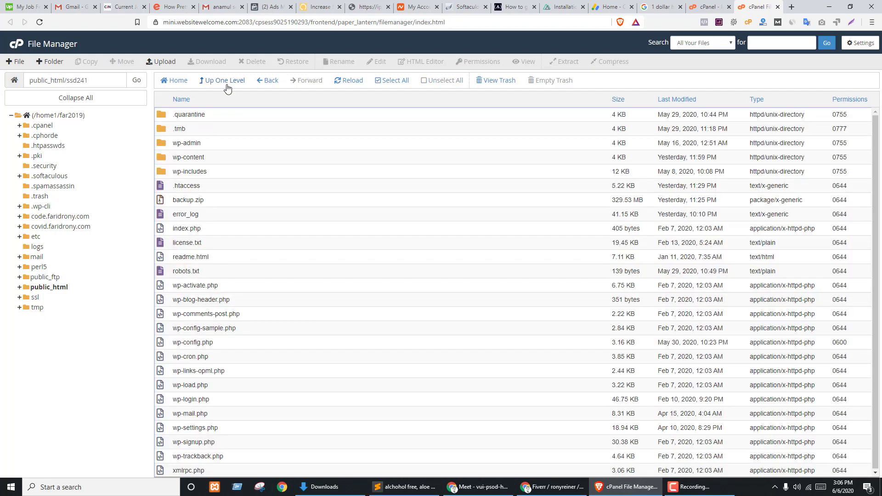
click(227, 88)
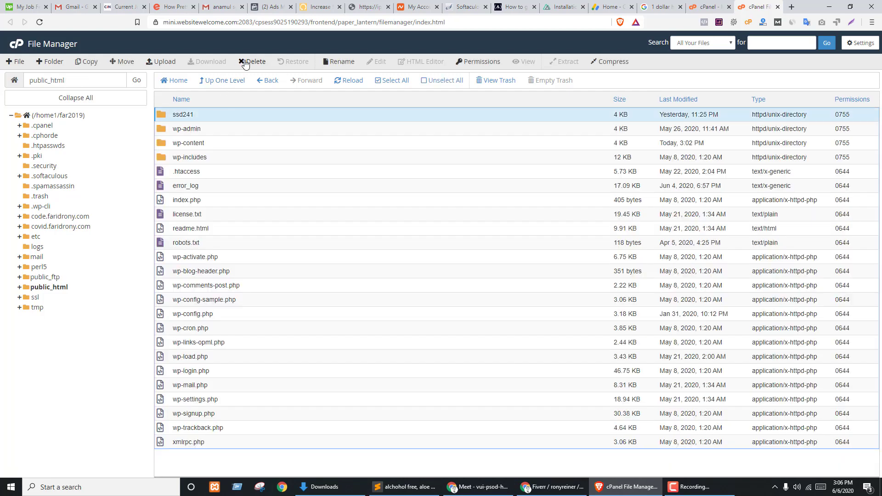
click(246, 62)
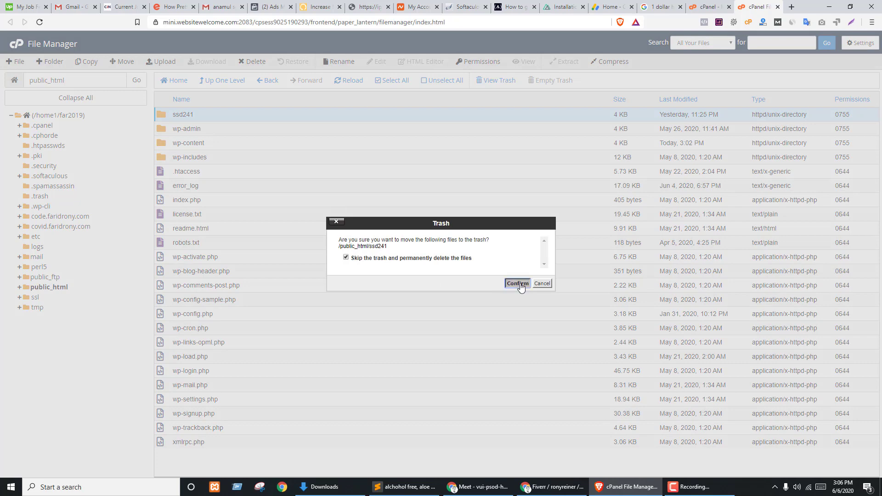
click(518, 284)
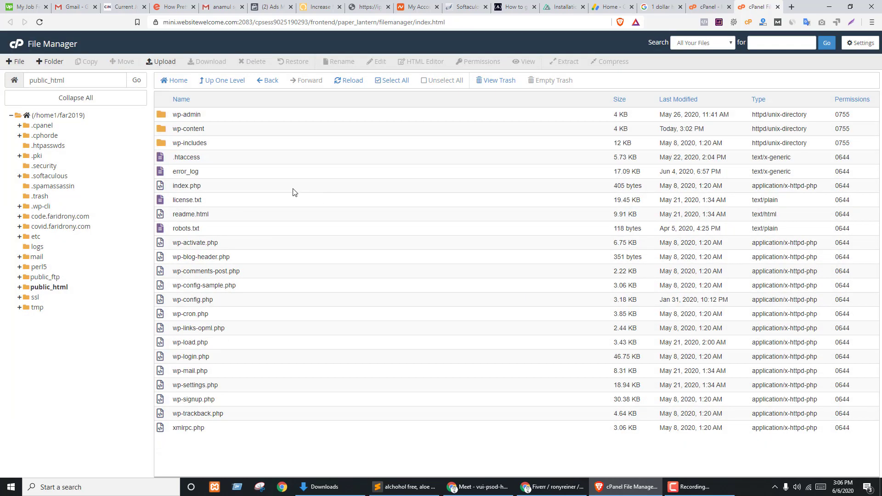
click(198, 299)
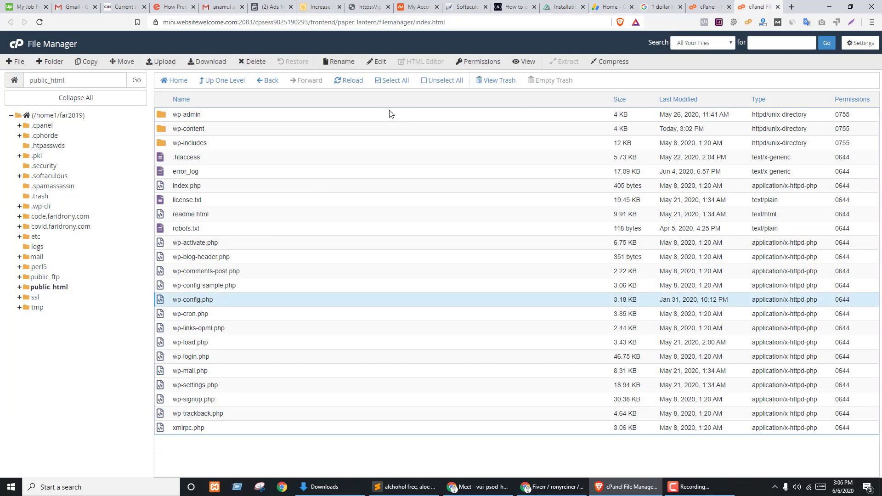
click(706, 9)
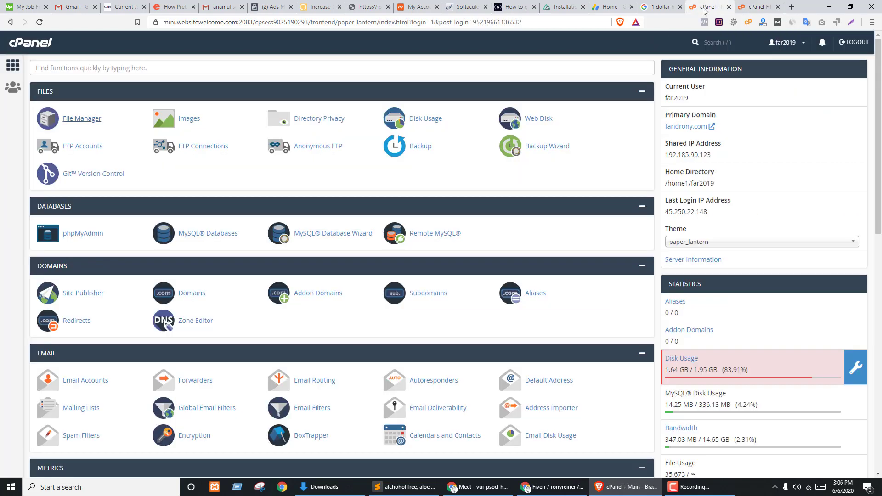
- Open phpMyAdmin and select the far2019_wp490 database
click(82, 235)
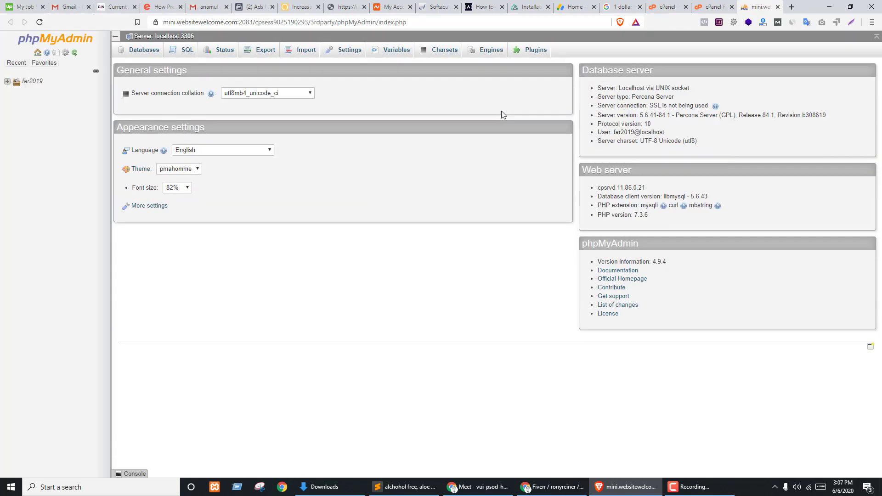
click(7, 81)
click(52, 100)
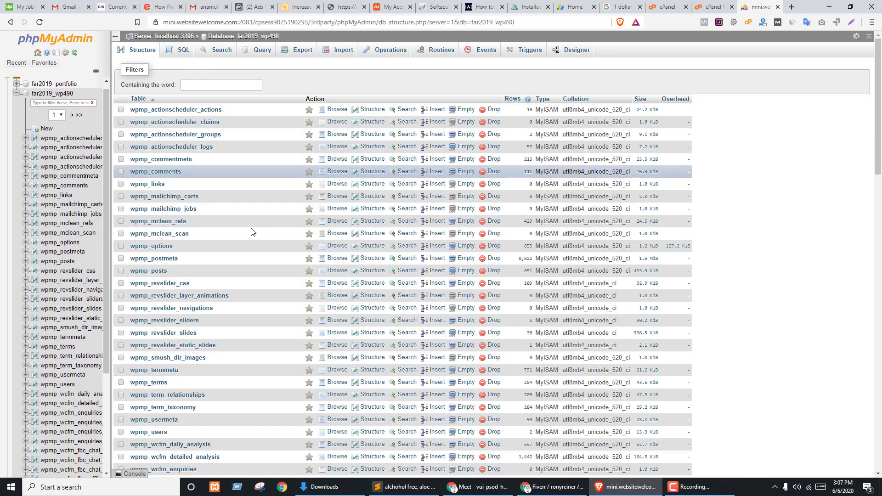
- Drop all 98 tables in far2019_wp490, then open the far2019_portfolio database
scroll(170, 355, down, 11)
scroll(170, 356, down, 5)
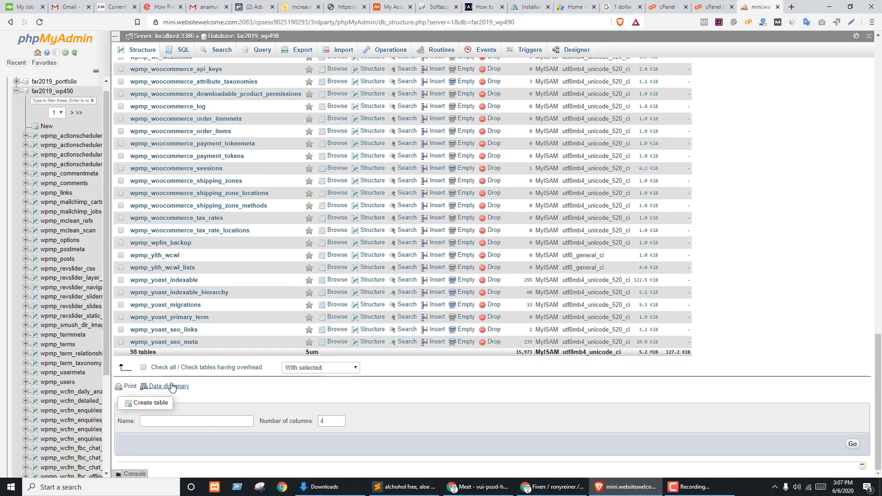
click(160, 367)
click(313, 368)
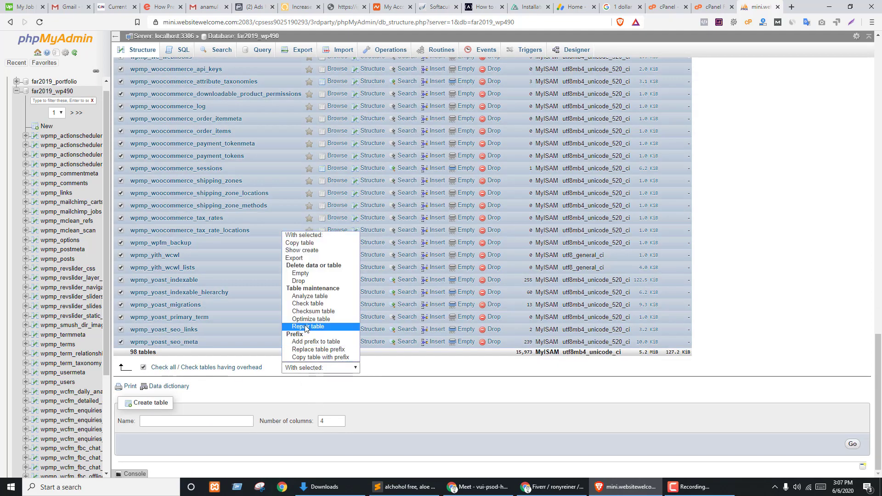
click(298, 281)
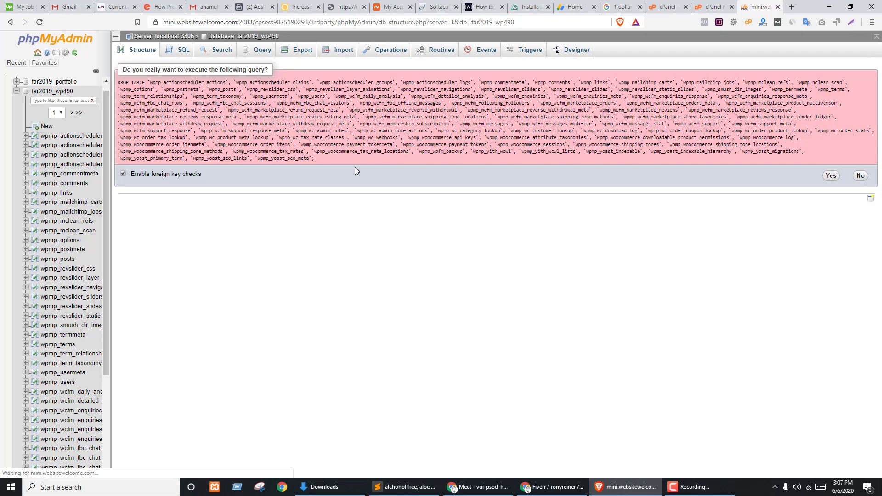
click(830, 176)
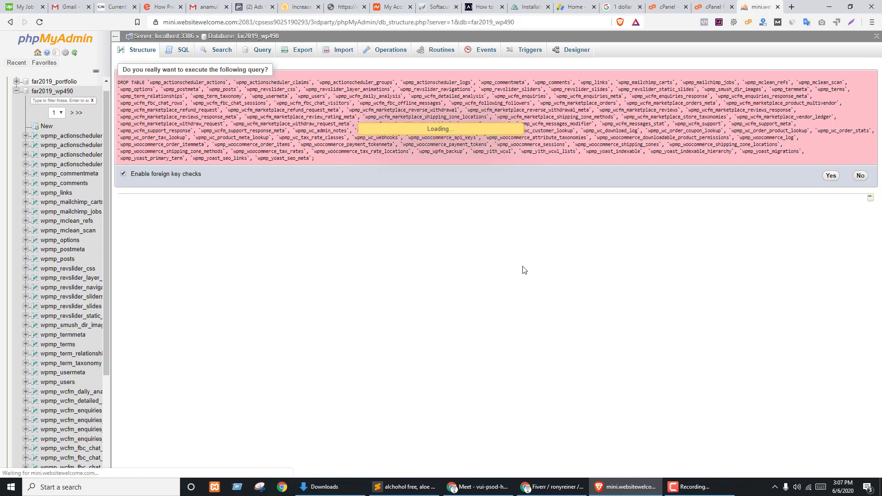
click(49, 92)
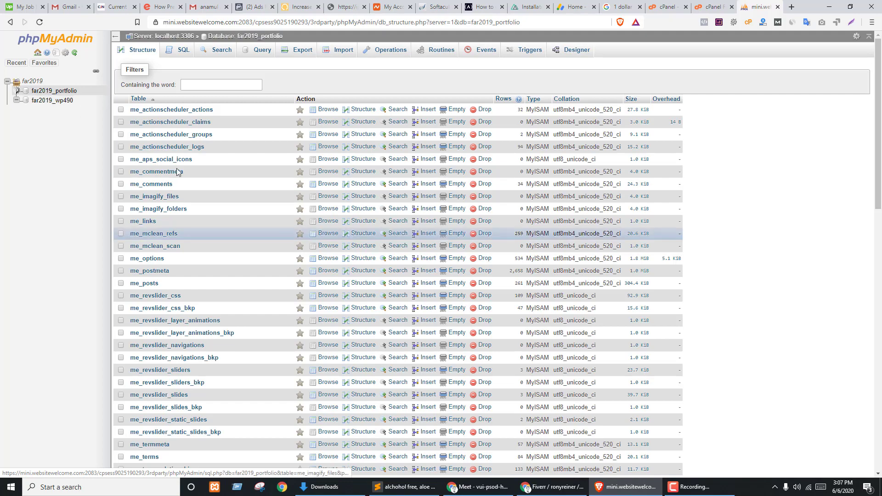
- Bring the Google Meet window forward and admit the waiting participant
click(712, 6)
click(623, 6)
click(669, 6)
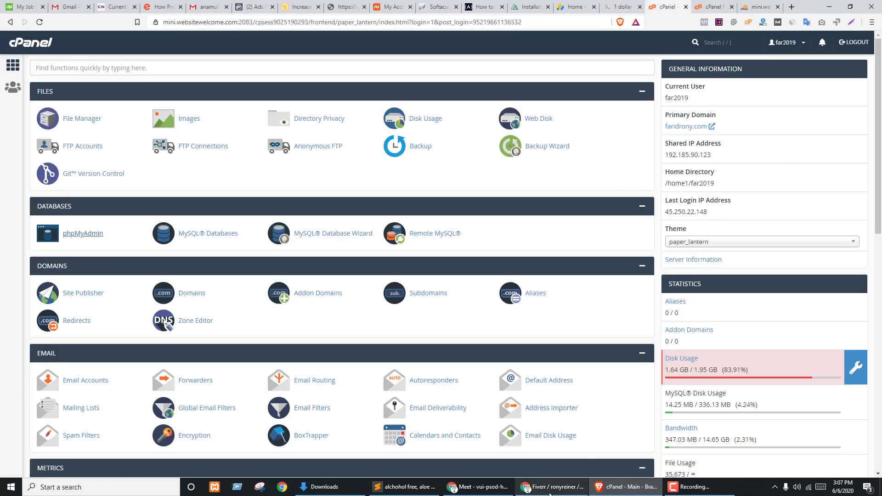
click(552, 487)
click(472, 488)
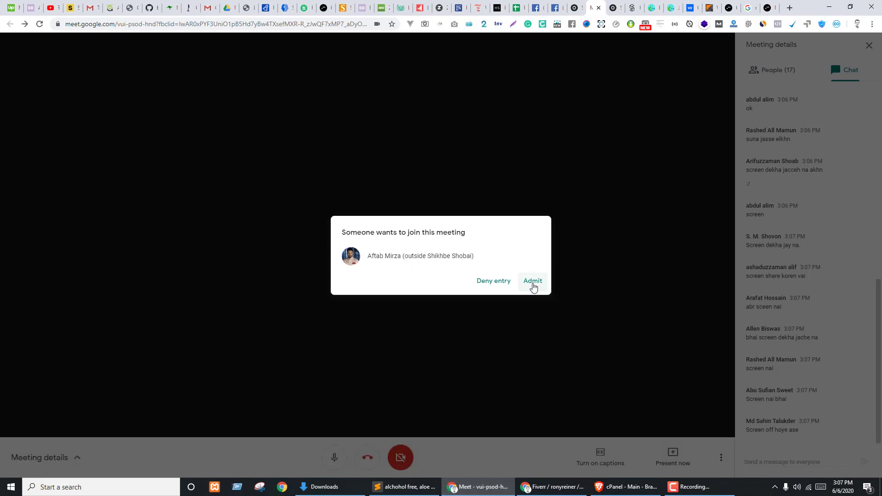
click(533, 281)
- Present your entire screen to the meeting, hide the sharing notice, and bring cPanel forward
click(680, 458)
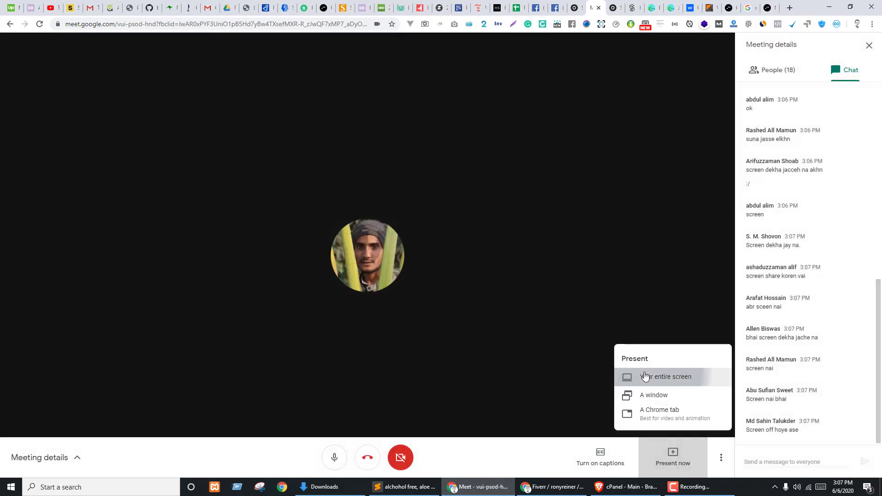
click(646, 377)
click(375, 145)
click(522, 221)
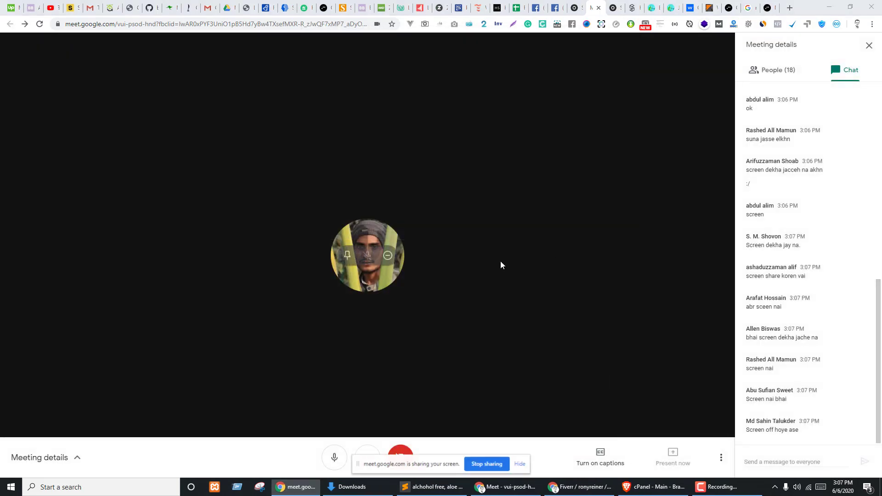
click(521, 464)
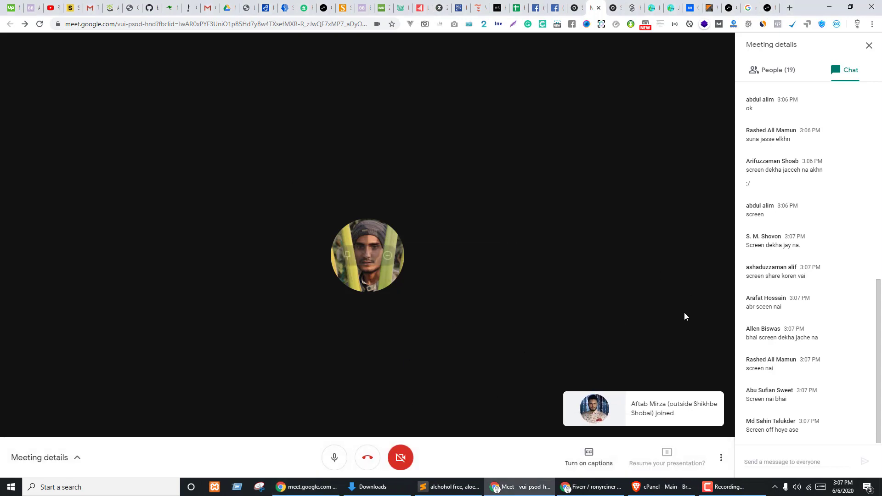
click(668, 458)
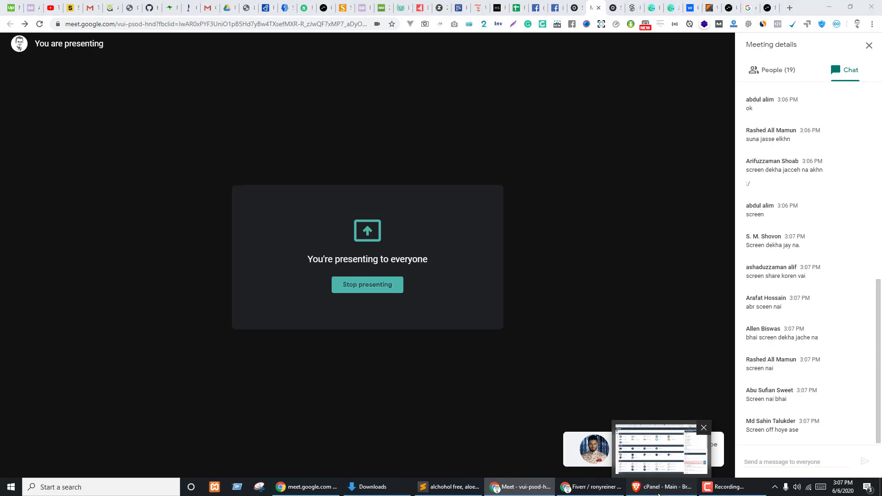
click(659, 494)
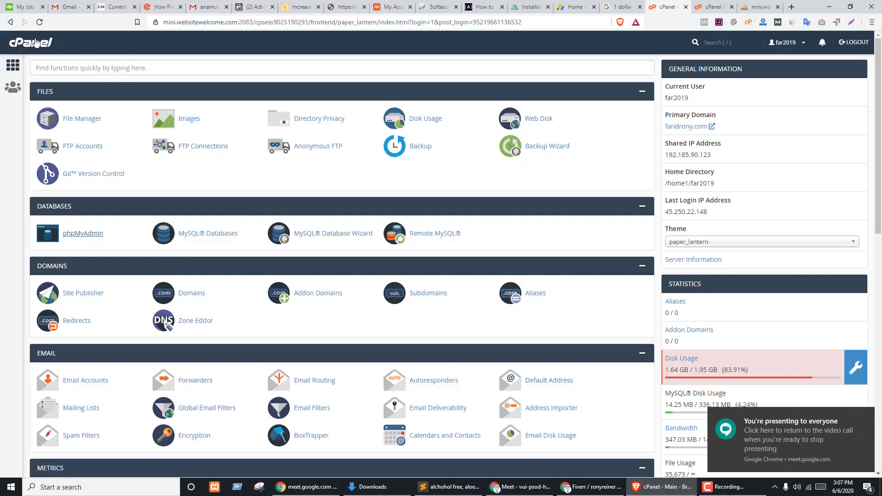
- Reload cPanel and open the WordPress page in Softaculous Apps Installer
click(40, 22)
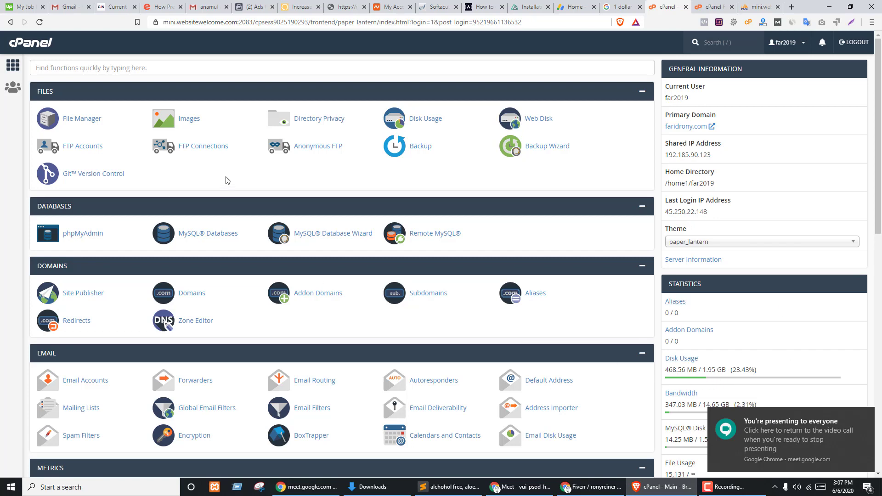
scroll(133, 276, down, 10)
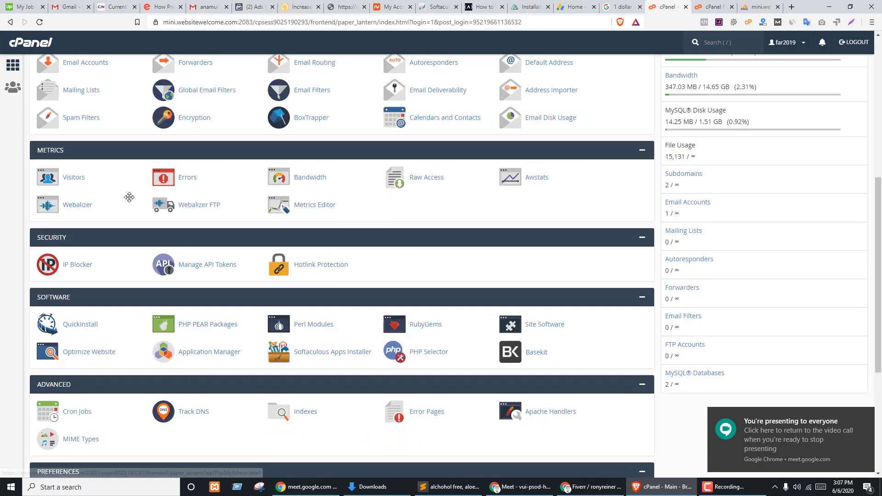
scroll(139, 301, down, 3)
click(58, 358)
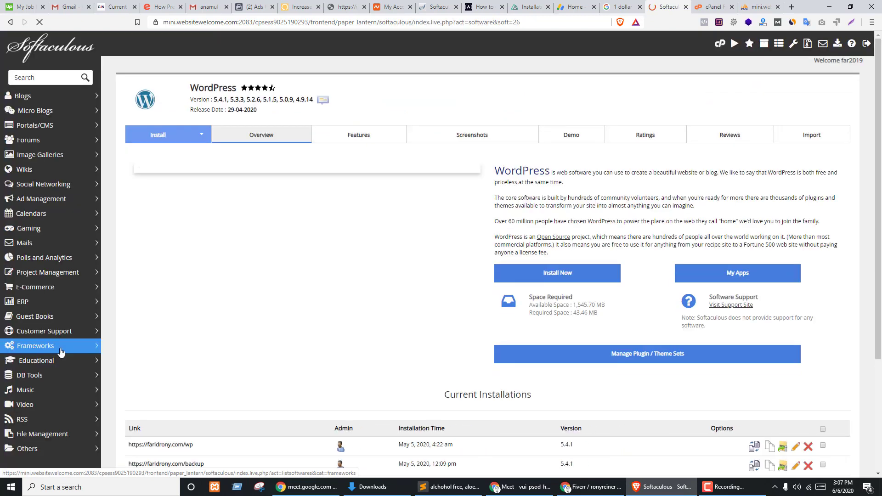
- Open the WordPress install form and set the installation directory to ssd225251
click(548, 276)
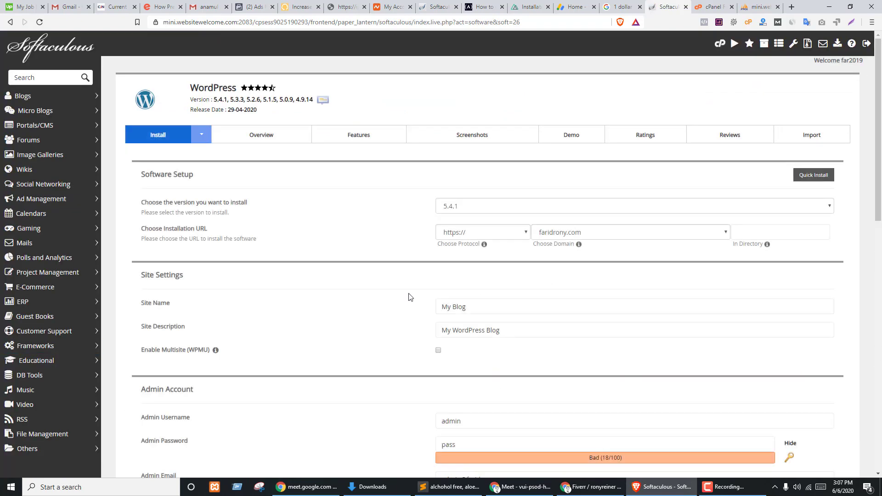
scroll(281, 288, down, 1)
scroll(282, 288, down, 3)
scroll(286, 290, up, 4)
click(762, 234)
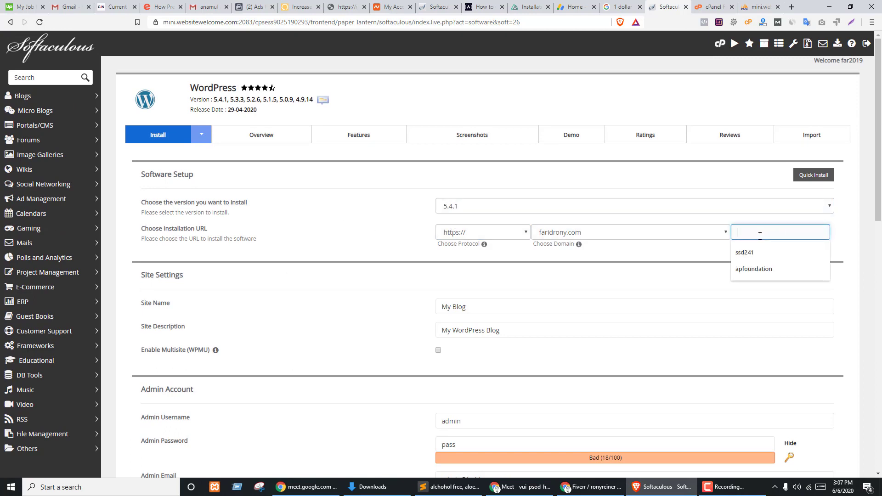
text(ssb)
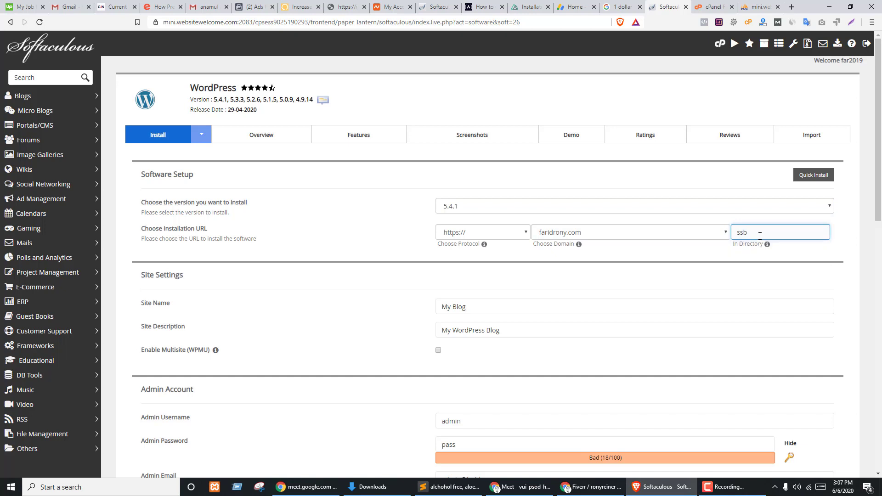
key(BackSpace)
text(d)
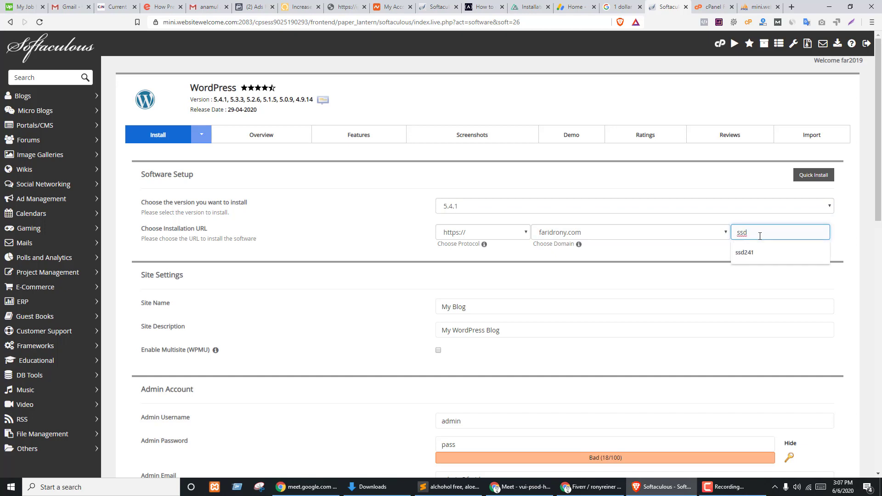
text(225351)
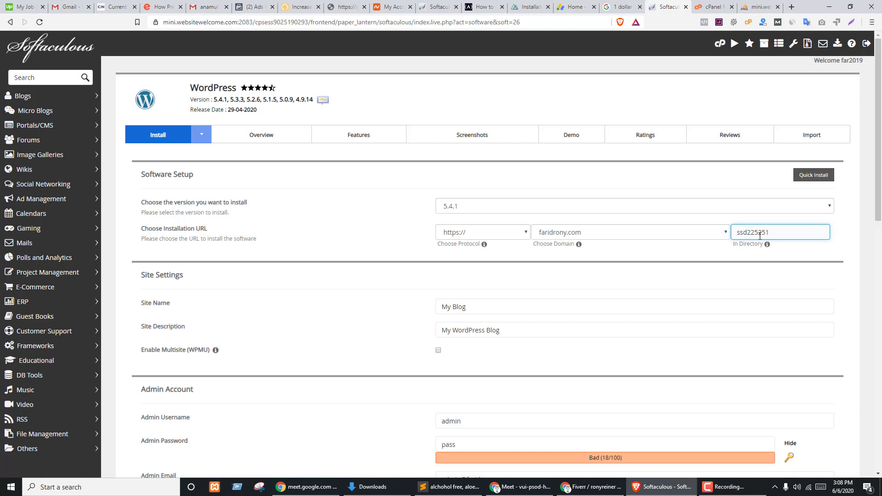
double_click(760, 236)
key(ctrl+c)
scroll(649, 275, down, 4)
click(478, 123)
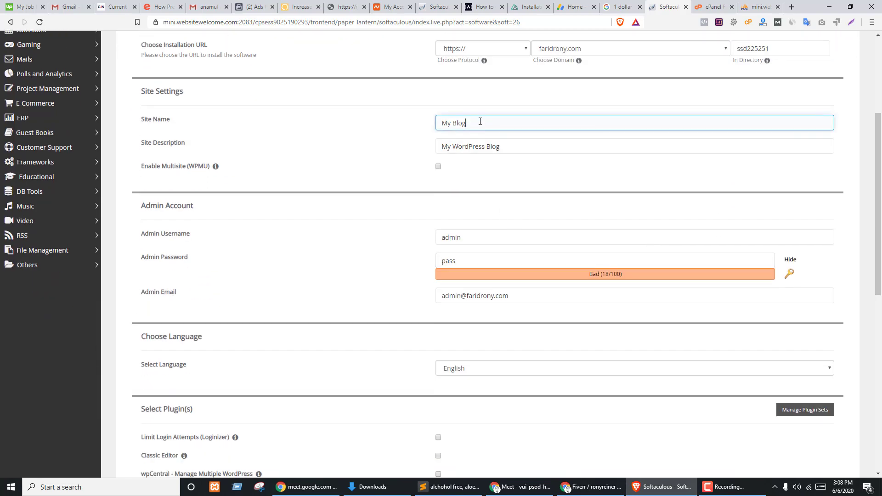
click(503, 150)
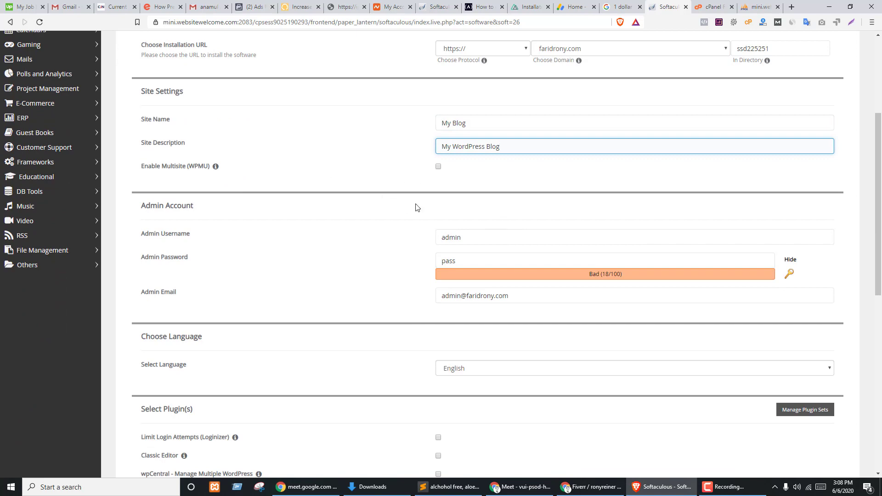
scroll(213, 159, down, 4)
scroll(482, 130, up, 2)
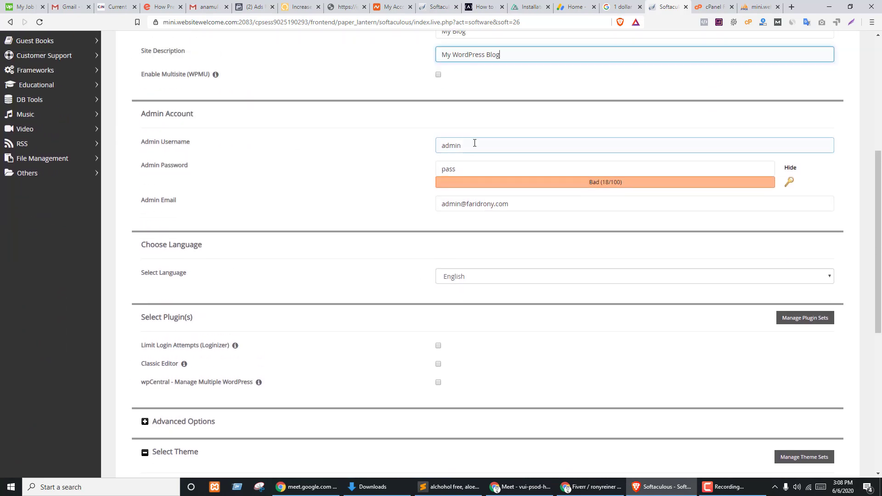
double_click(475, 146)
key(ctrl+v)
click(470, 171)
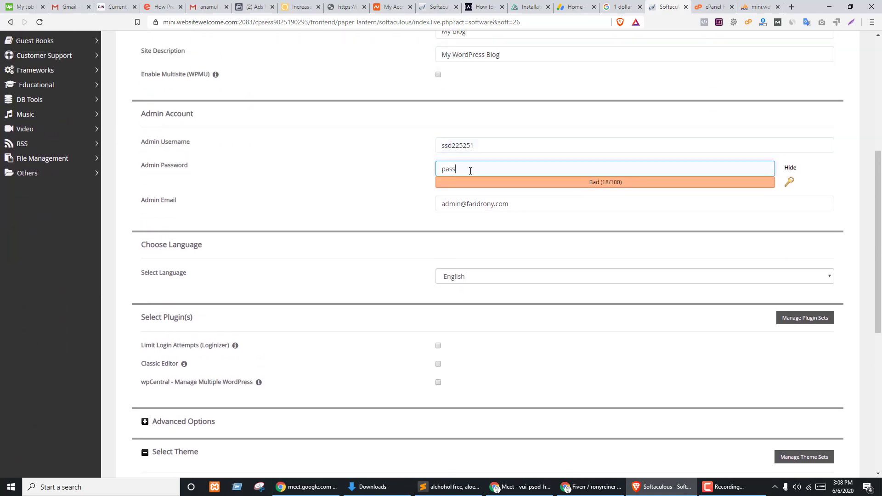
click(483, 168)
text(_)
key(ctrl+v)
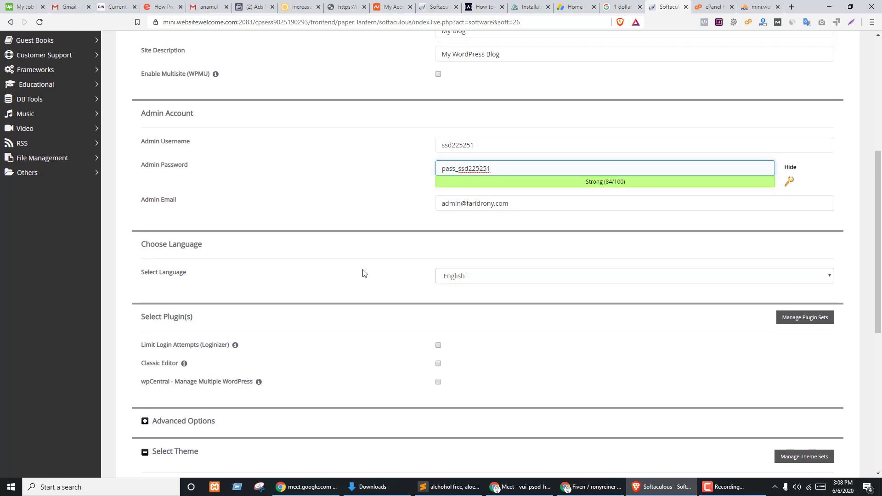
- Enable the Classic Editor plugin alongside Limit Login Attempts and run the installation
scroll(258, 239, down, 3)
click(438, 227)
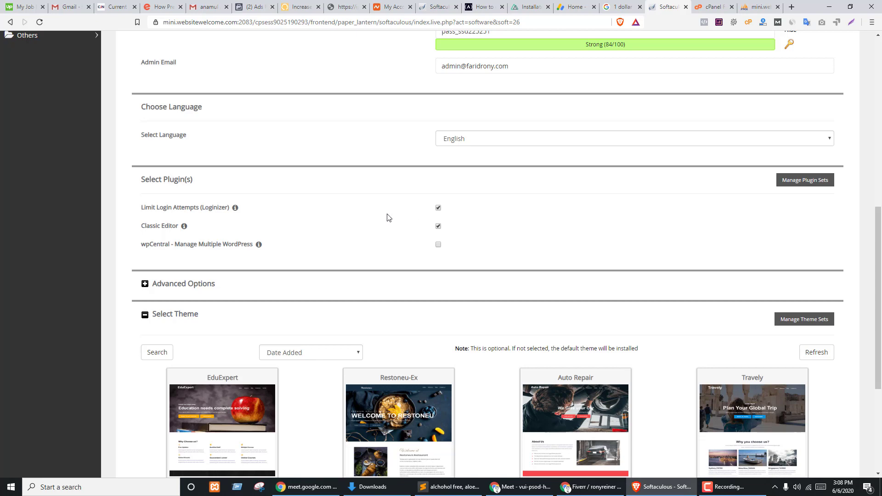
scroll(541, 261, down, 5)
click(487, 363)
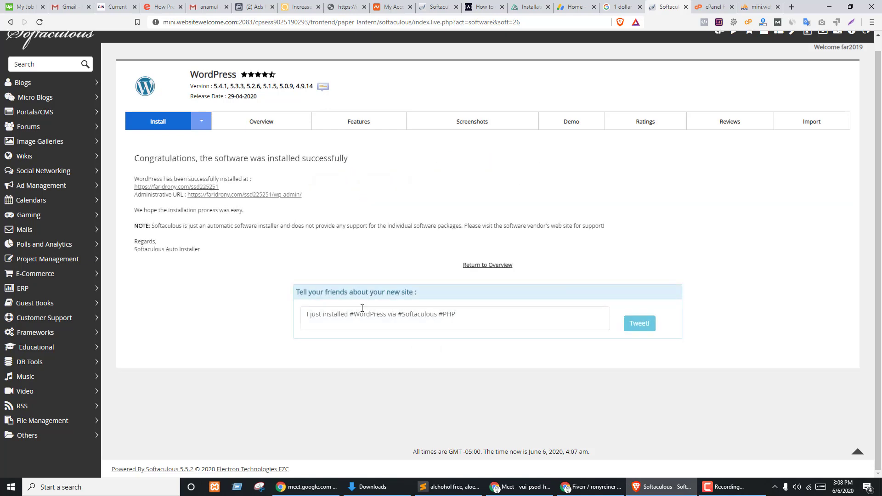
- Open the new site's admin dashboard via the Administrative URL link
click(262, 195)
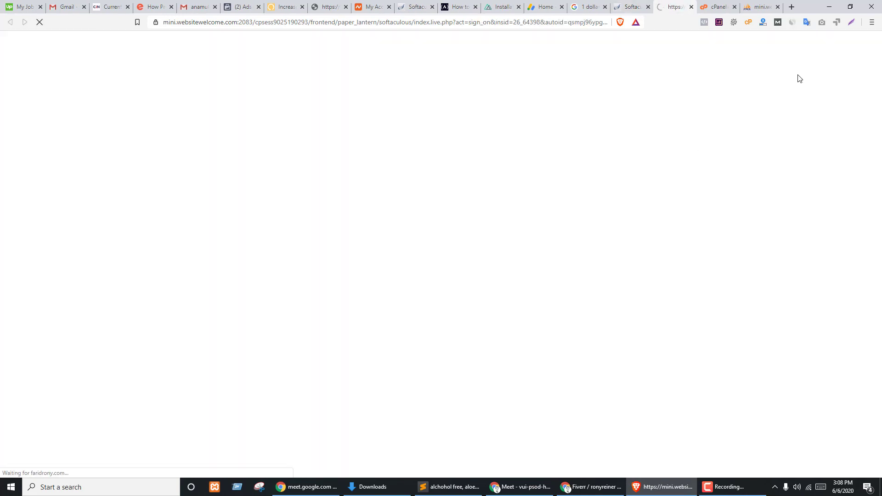
right_click(672, 5)
click(723, 107)
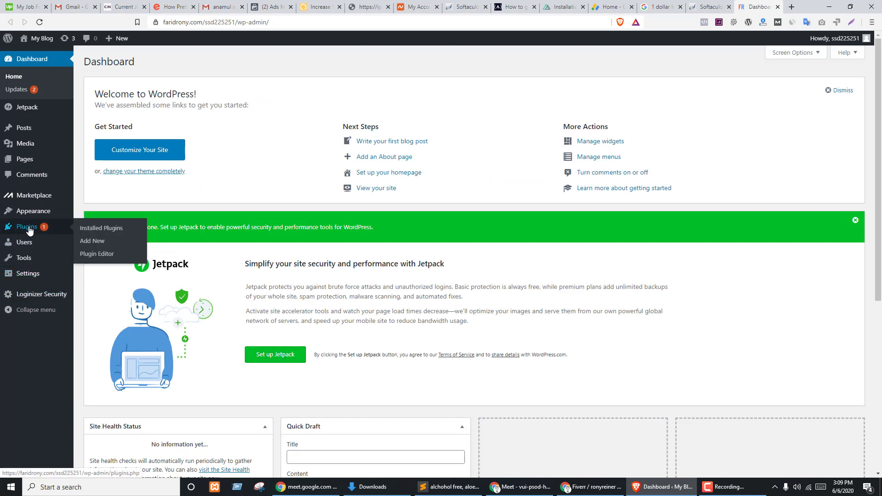
- Go to Appearance > Themes and browse the Marketplace list of paid themes
mouse_move(24, 258)
mouse_move(33, 208)
click(95, 214)
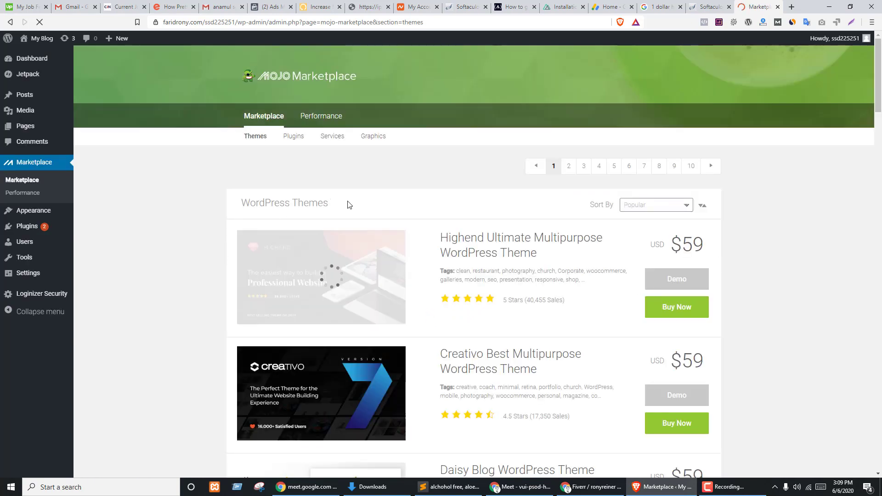
scroll(467, 290, down, 19)
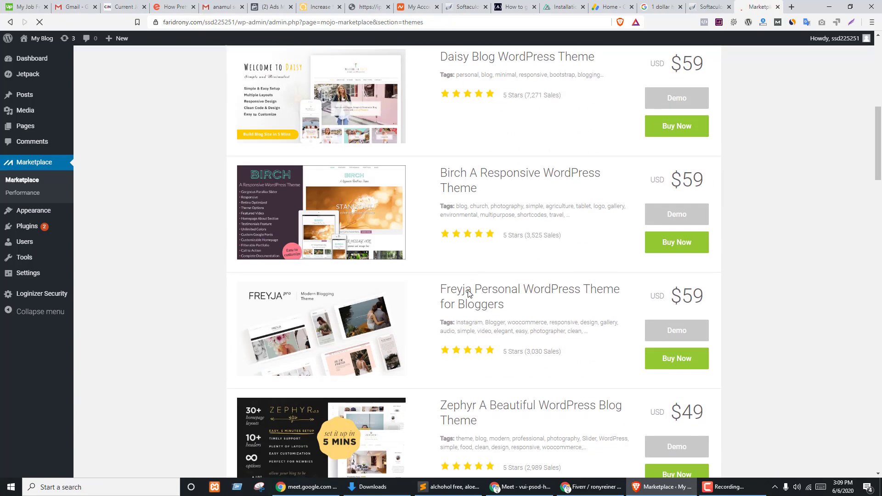
scroll(475, 290, down, 16)
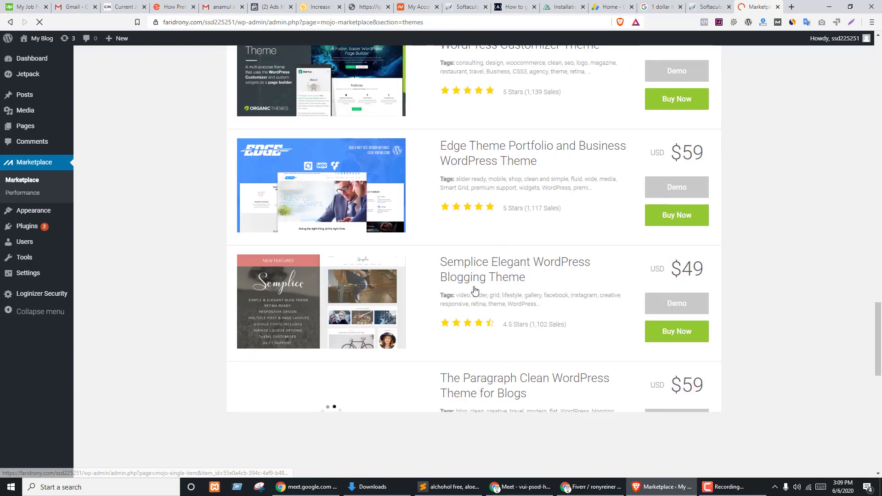
- Delete the Twenty Nineteen and Twenty Seventeen themes
mouse_move(65, 212)
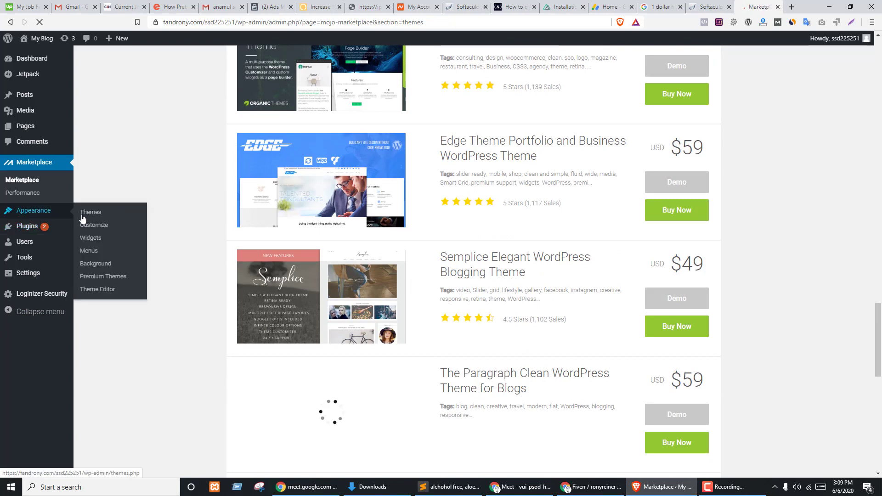
click(86, 215)
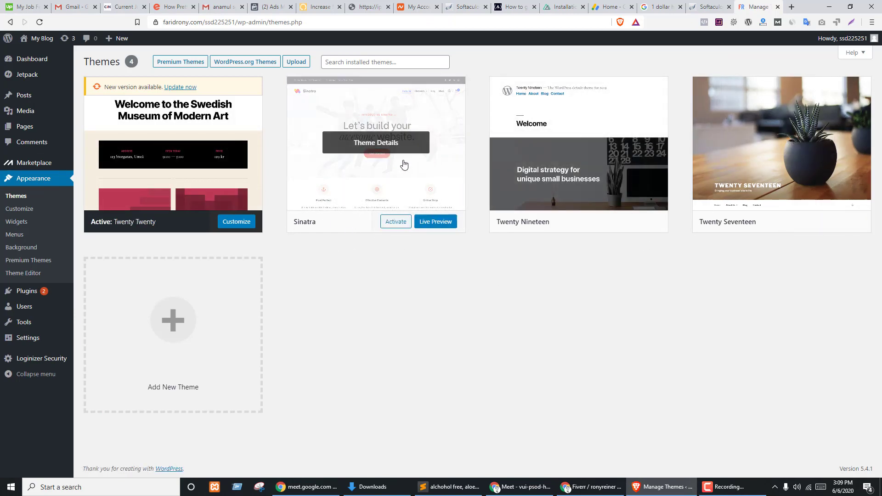
click(554, 162)
click(790, 453)
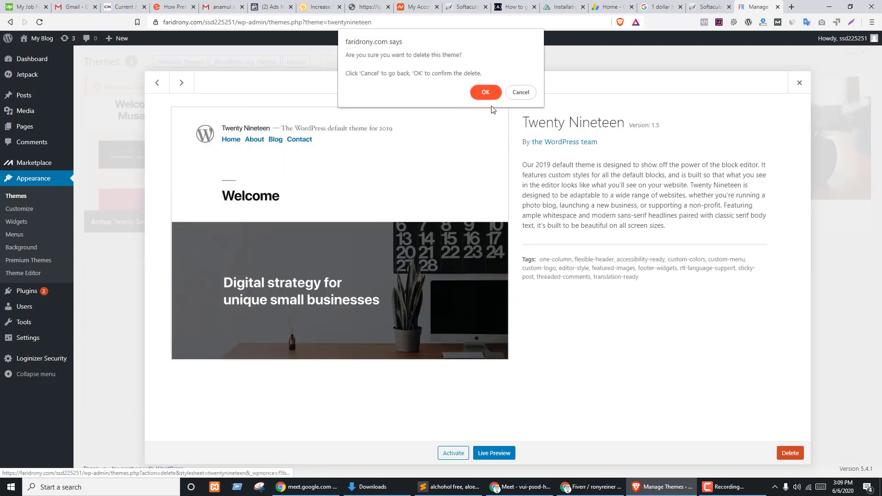
click(486, 92)
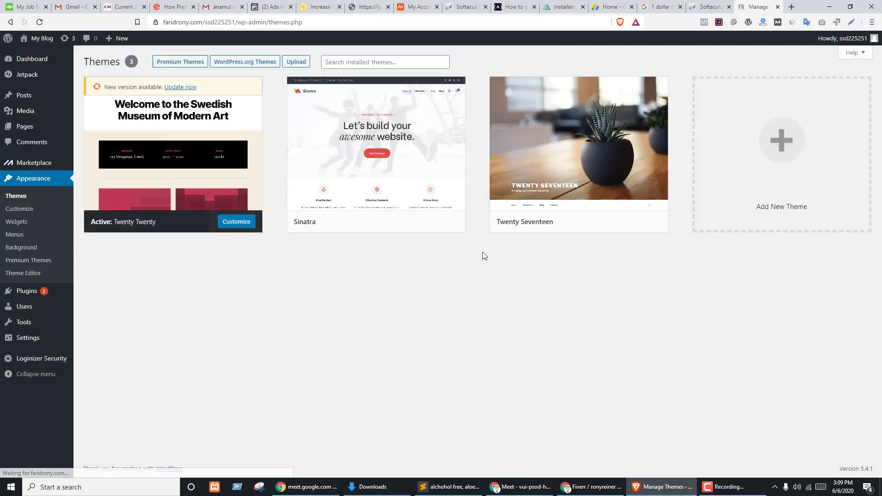
click(576, 154)
click(790, 453)
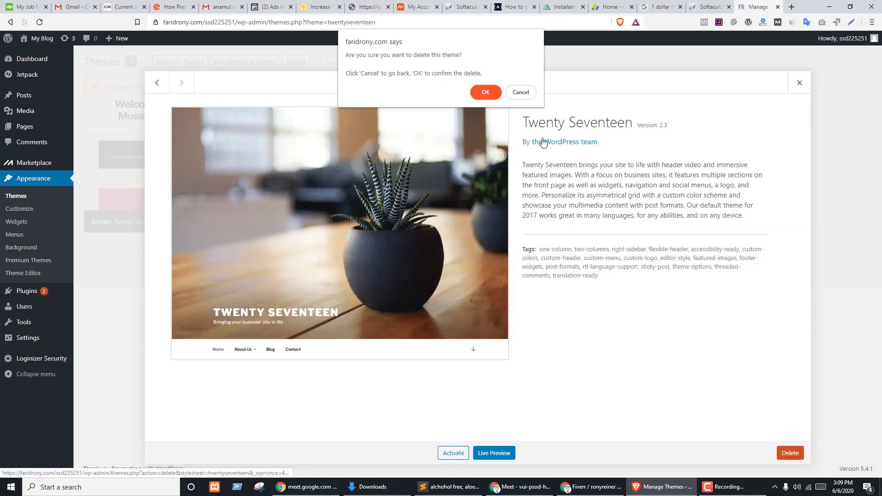
click(486, 91)
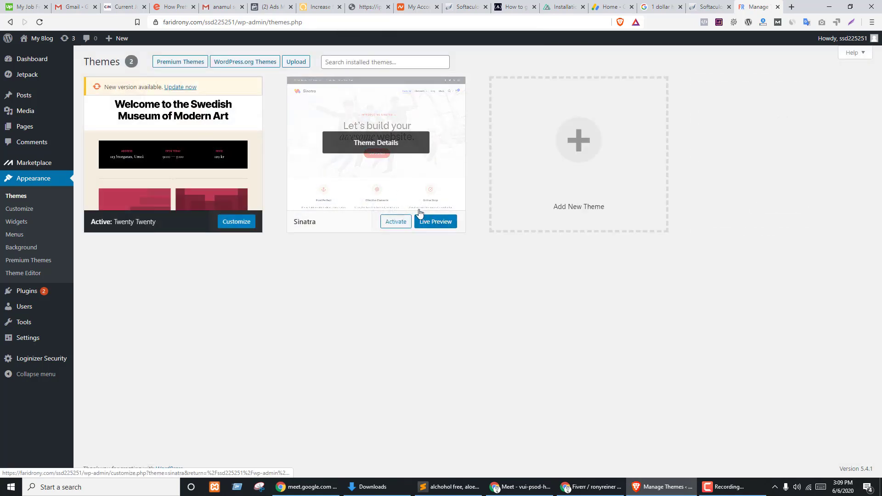
- Activate Sinatra and delete the Twenty Twenty theme
click(395, 222)
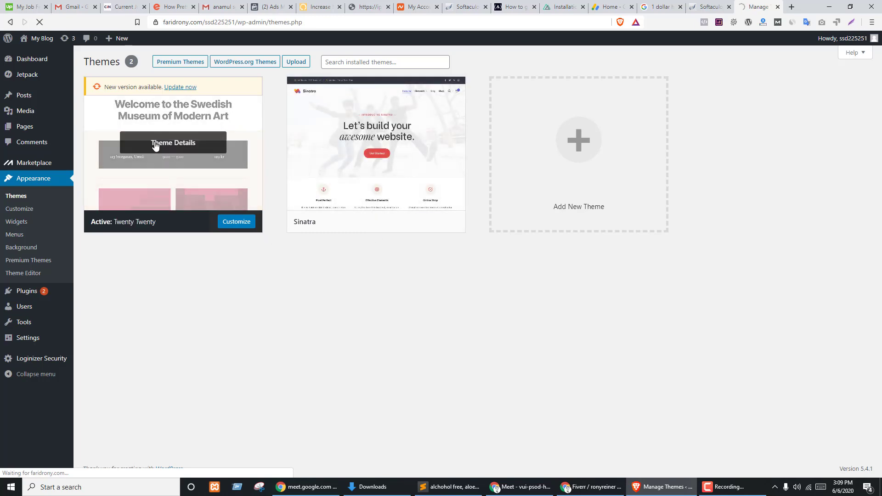
click(381, 216)
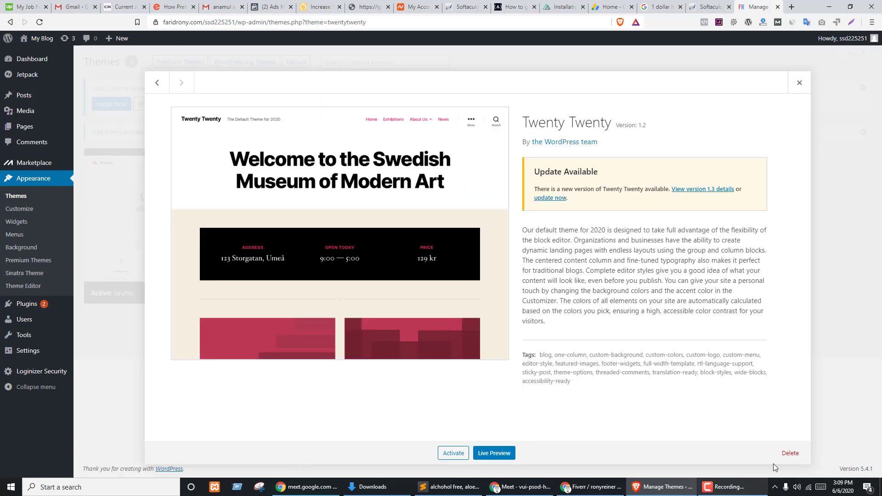
click(790, 454)
click(485, 89)
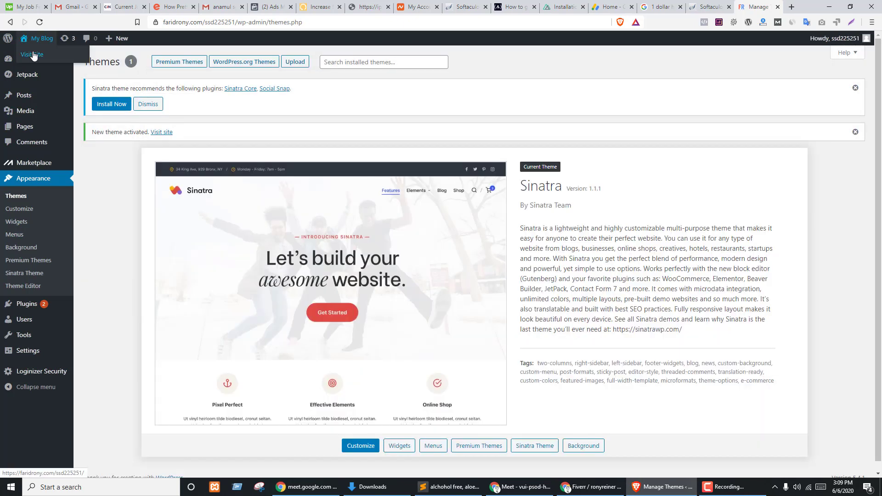
- Preview the live site in a new tab, then open the Installed Plugins list
click(29, 56)
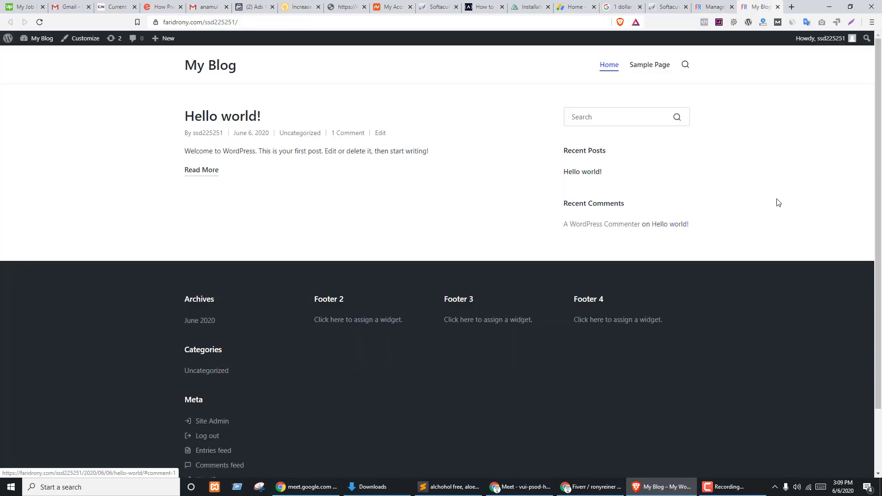
scroll(535, 326, down, 2)
scroll(538, 327, up, 2)
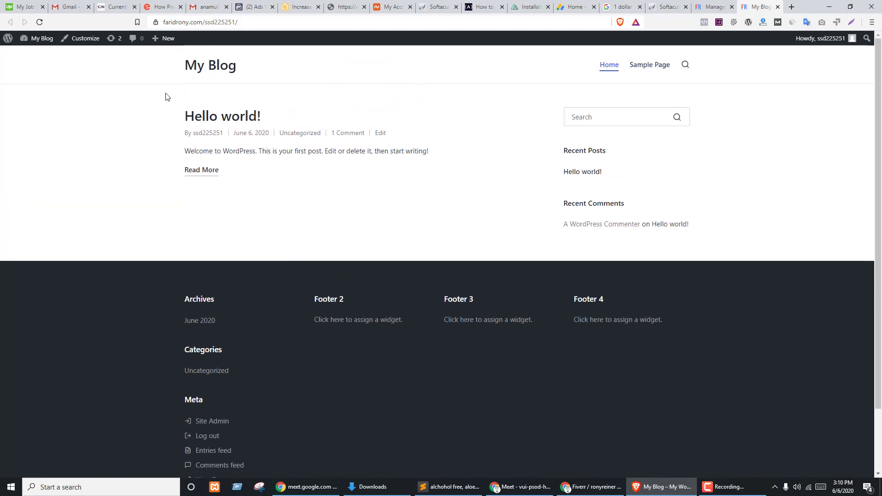
click(717, 7)
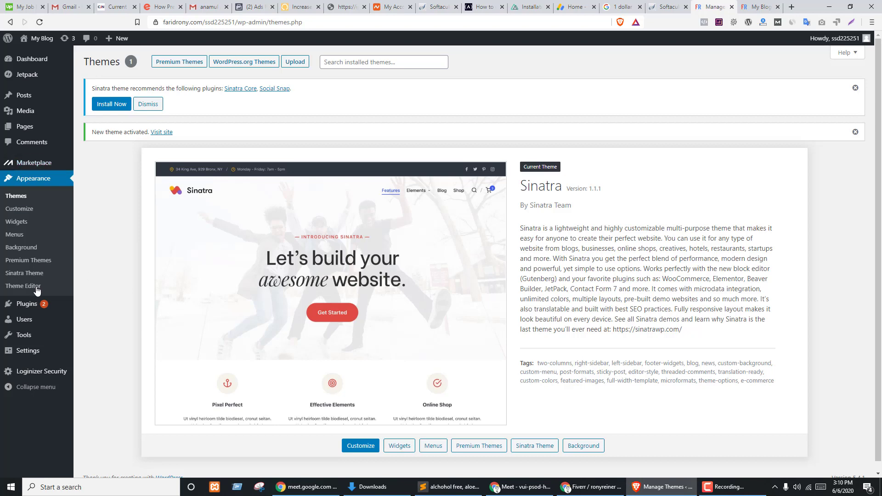
click(132, 312)
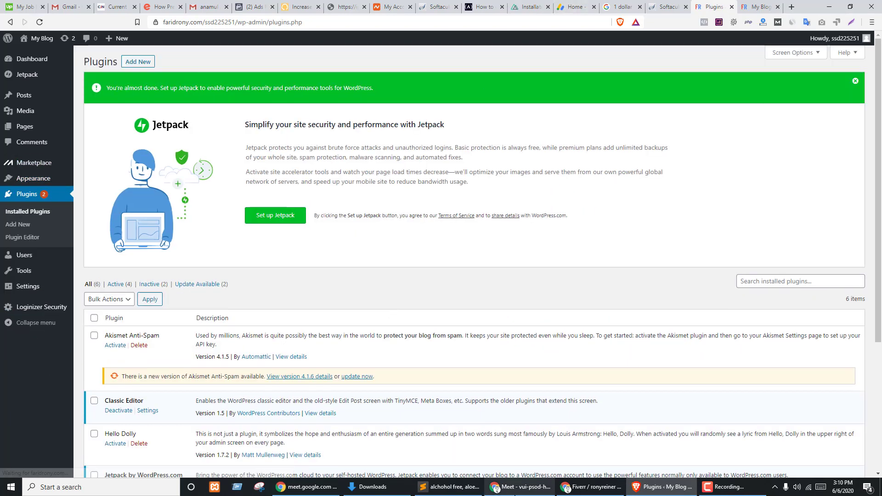
- Bulk-deactivate Akismet Anti-Spam, Hello Dolly, Jetpack by WordPress.com and MOJO Marketplace
click(521, 488)
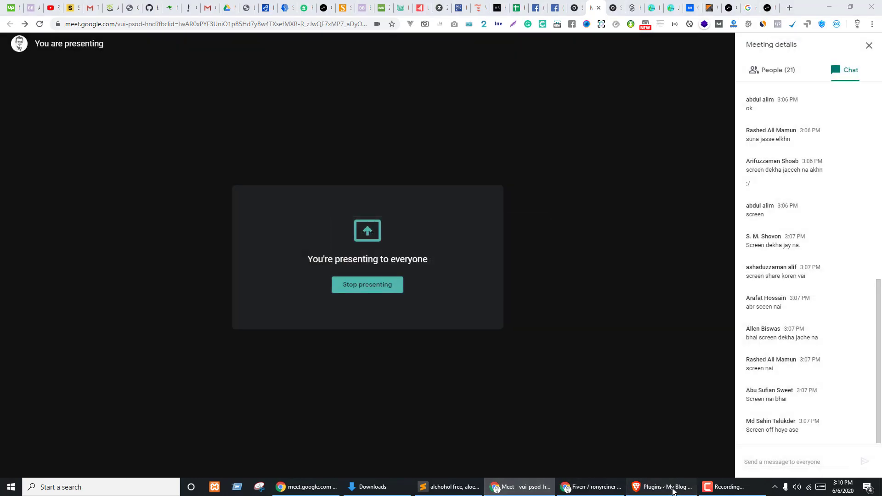
click(662, 487)
scroll(212, 267, down, 4)
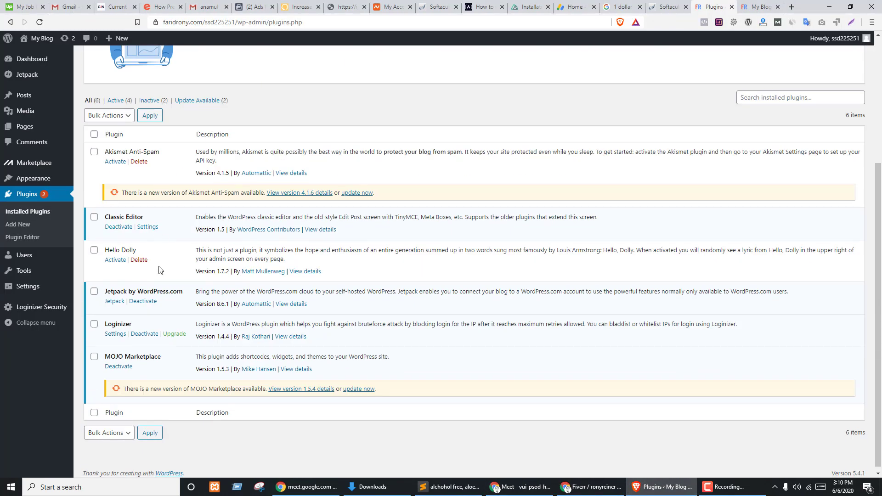
click(94, 357)
click(95, 251)
click(95, 153)
click(95, 293)
click(110, 433)
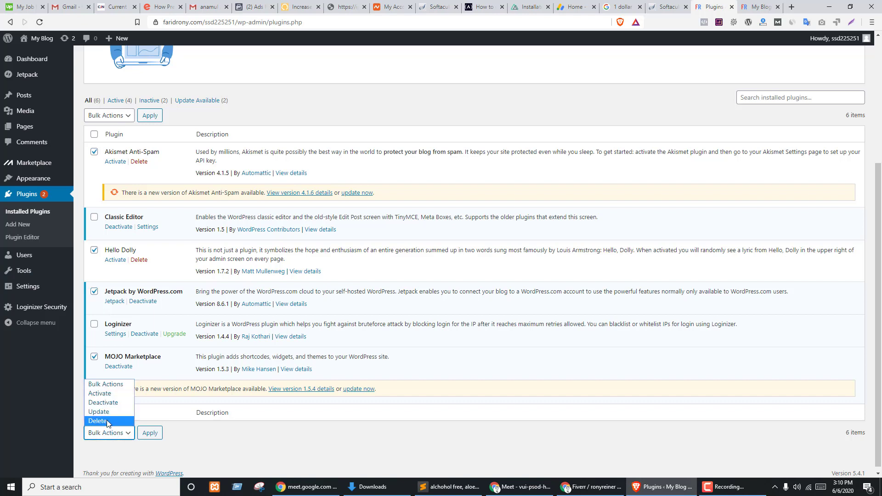
click(108, 403)
click(158, 436)
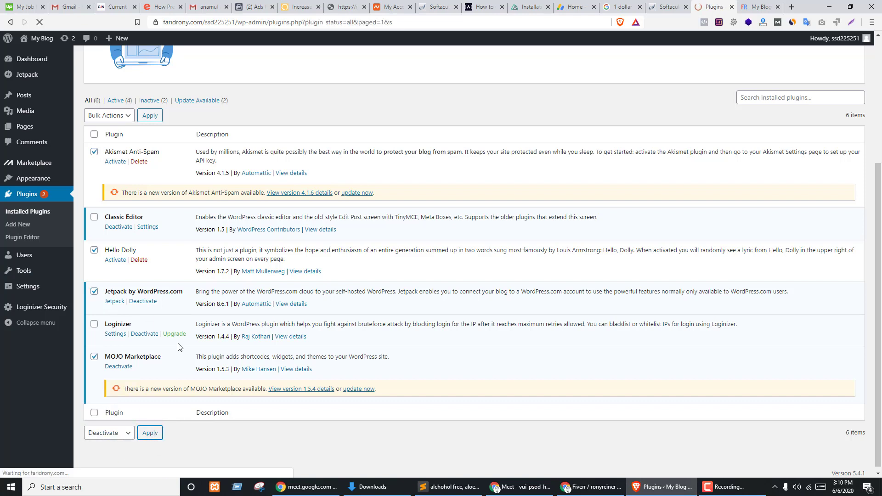
- Filter to inactive plugins, select them all, and bulk-delete them, confirming the deletion
click(150, 107)
click(94, 114)
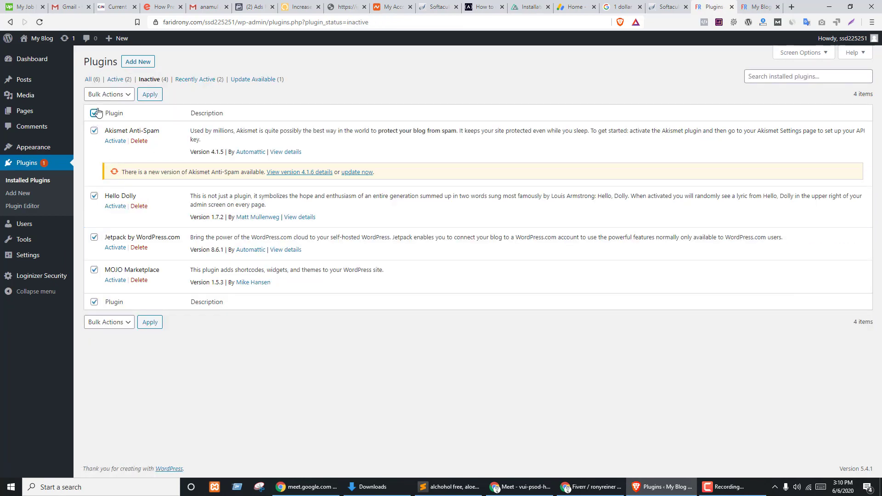
click(106, 94)
click(104, 124)
click(151, 95)
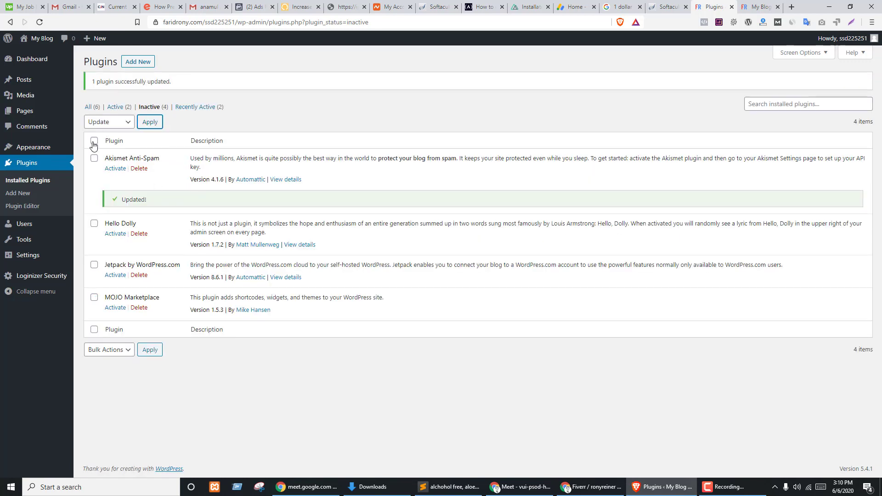
click(94, 142)
click(118, 123)
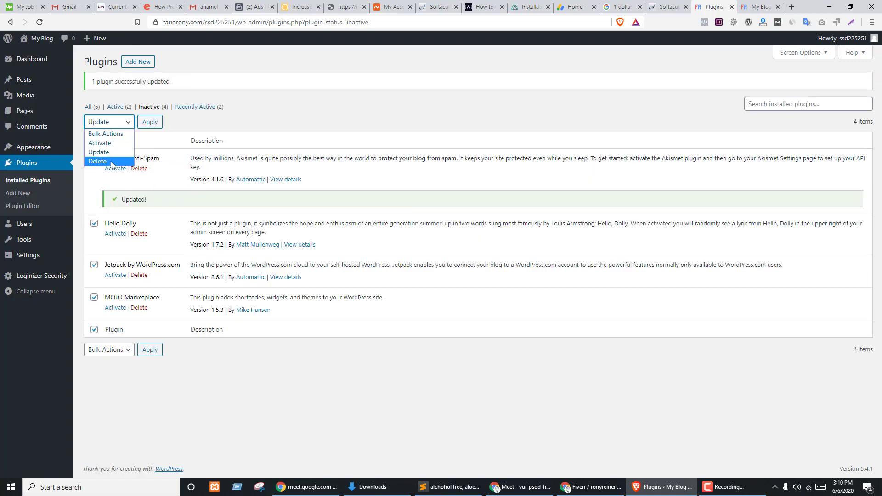
click(113, 163)
click(154, 122)
click(472, 84)
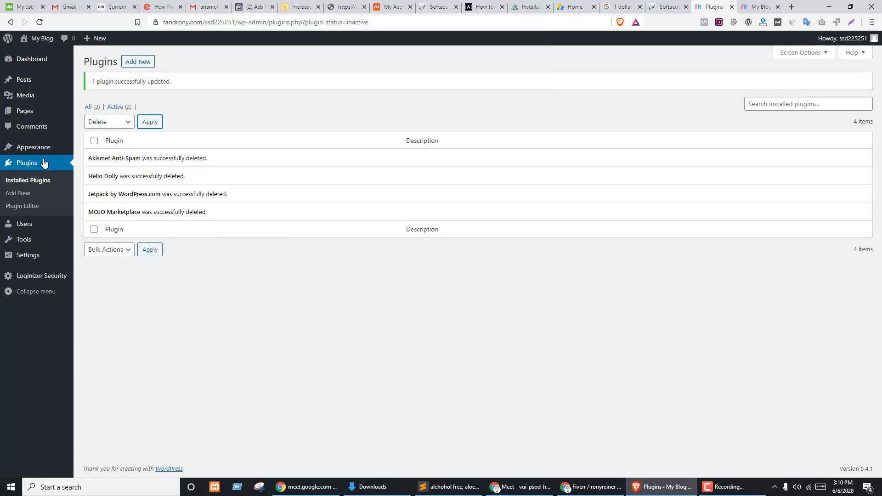
mouse_move(35, 148)
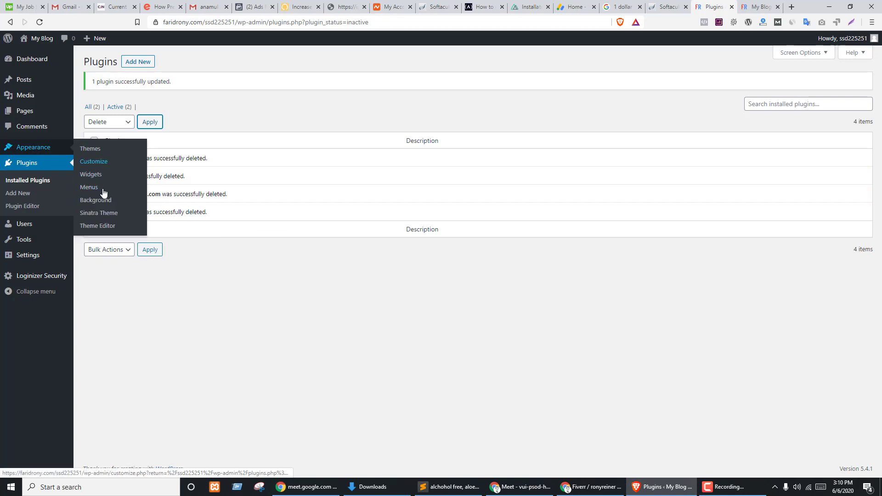
- Search 'woo' in Add Plugins, install and activate WooCommerce, then return to Google Meet
click(135, 62)
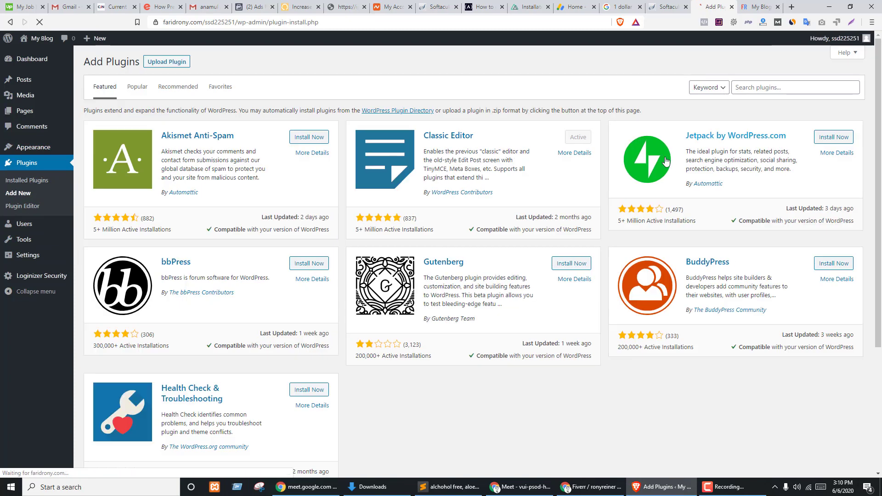
click(760, 87)
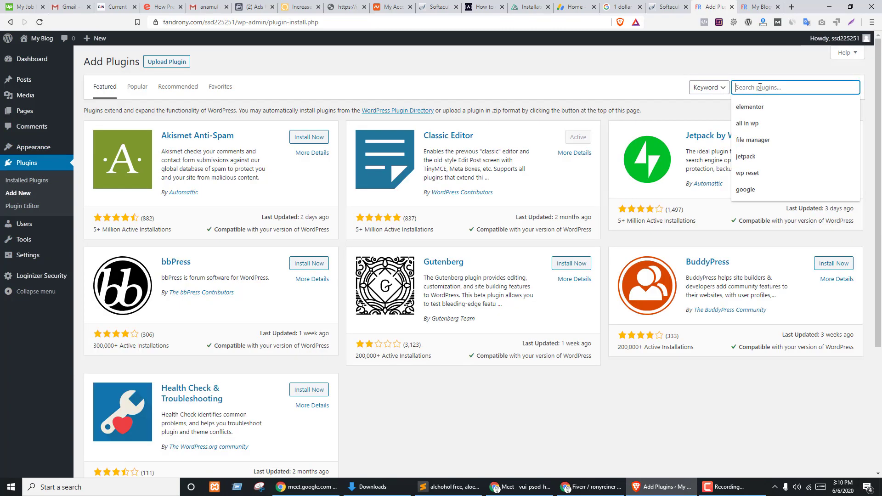
text(woo)
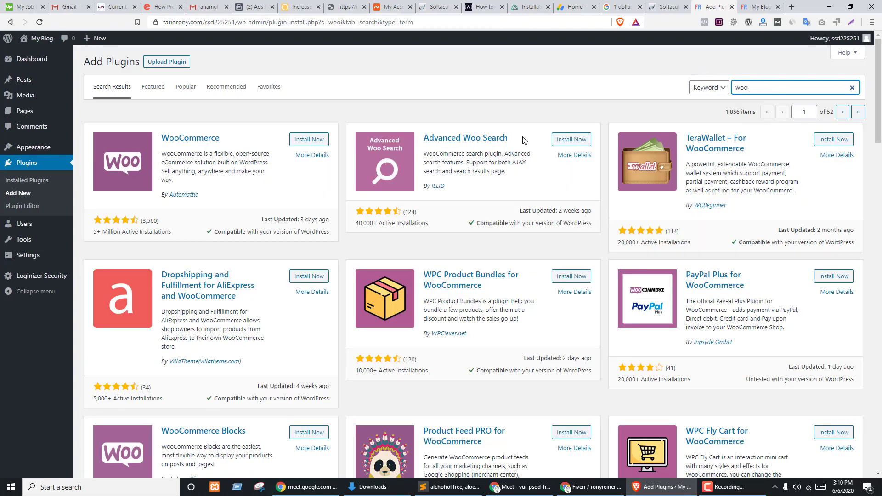
click(297, 139)
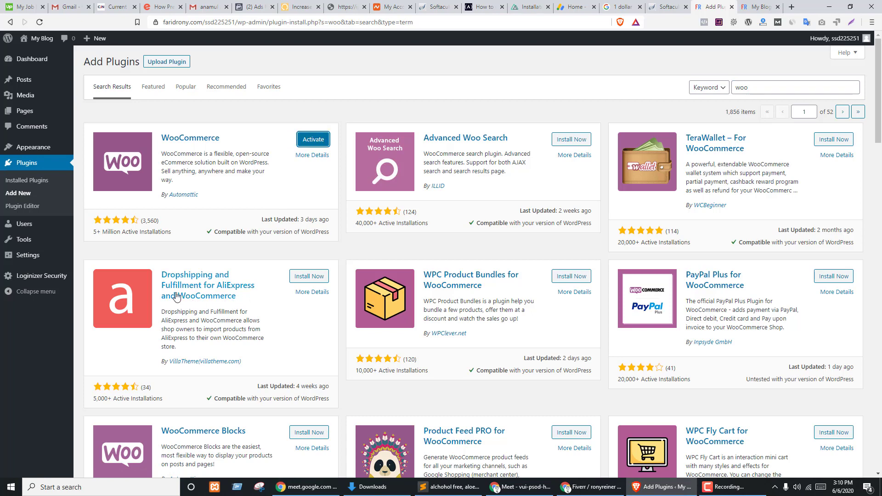
click(312, 144)
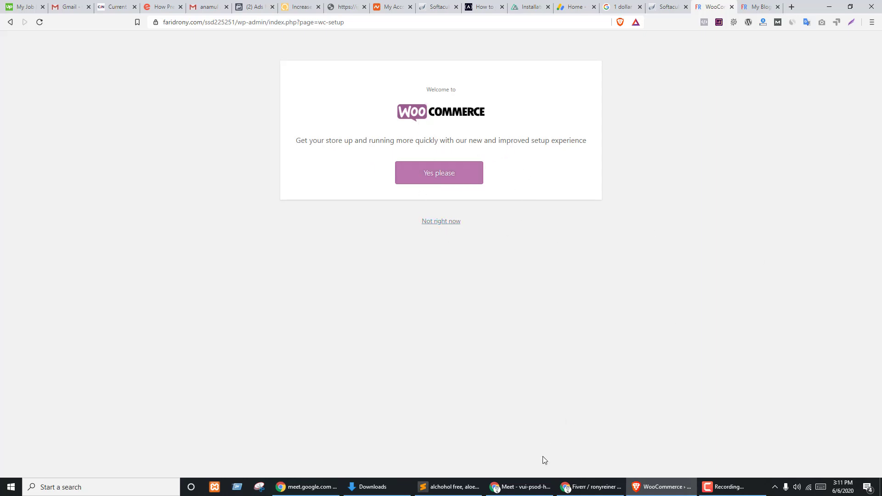
click(520, 488)
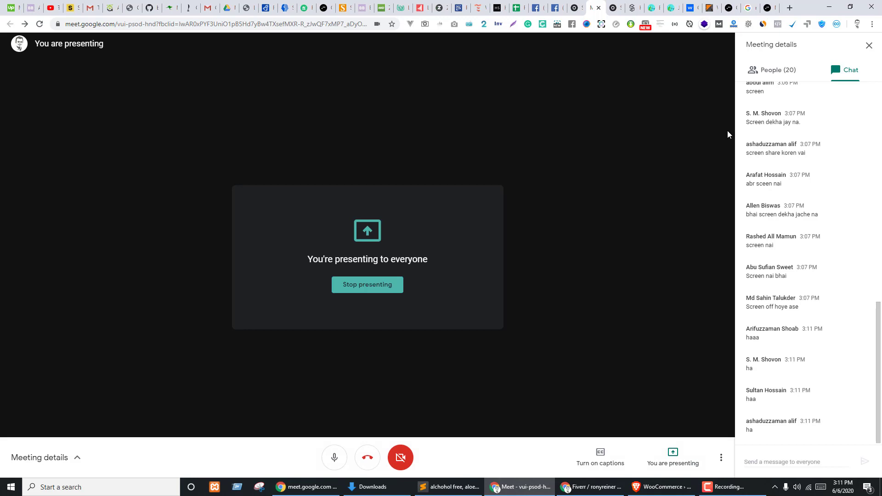
- Close the Meet chat, switch the meeting layout to Spotlight, and return to the WooCommerce setup page
click(779, 75)
click(841, 70)
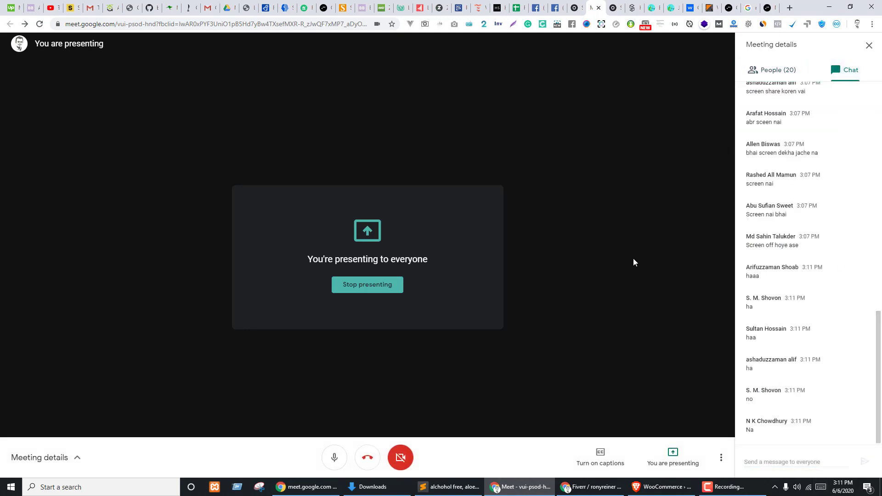
click(875, 48)
click(868, 458)
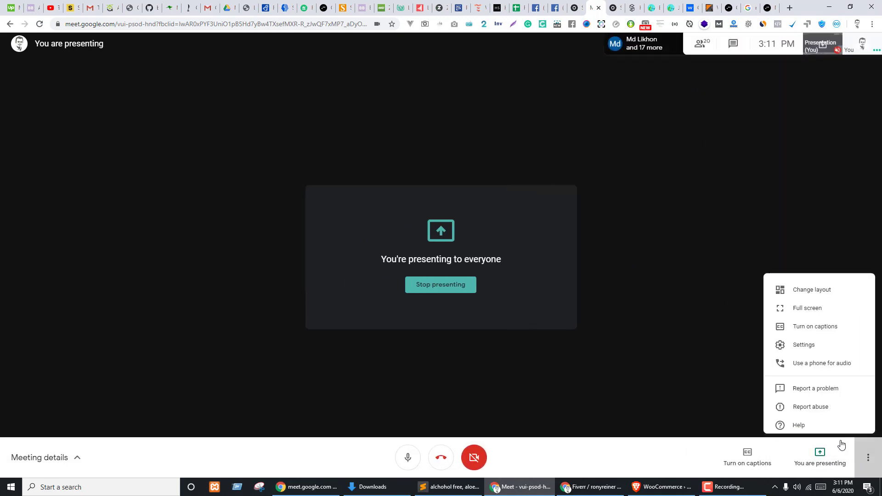
click(793, 286)
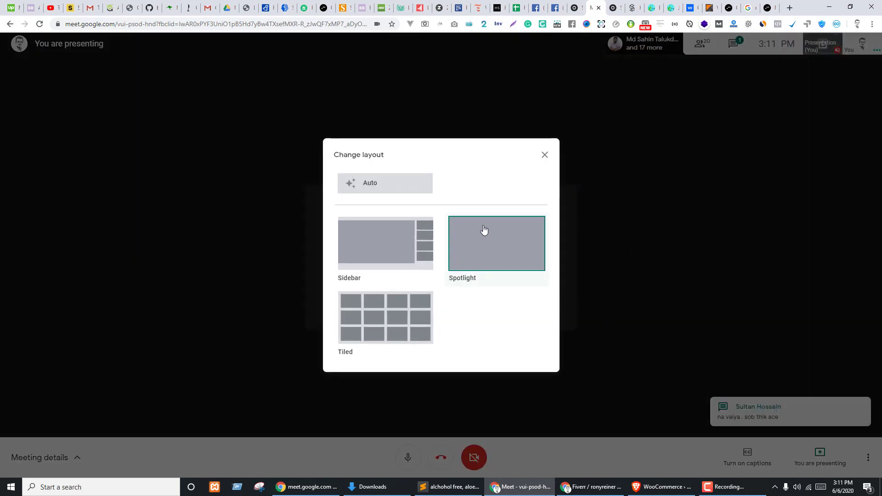
click(515, 251)
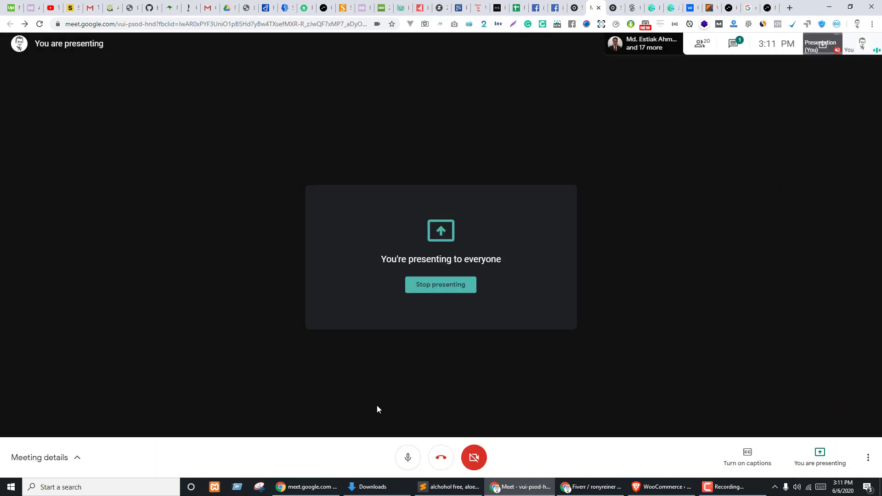
click(662, 487)
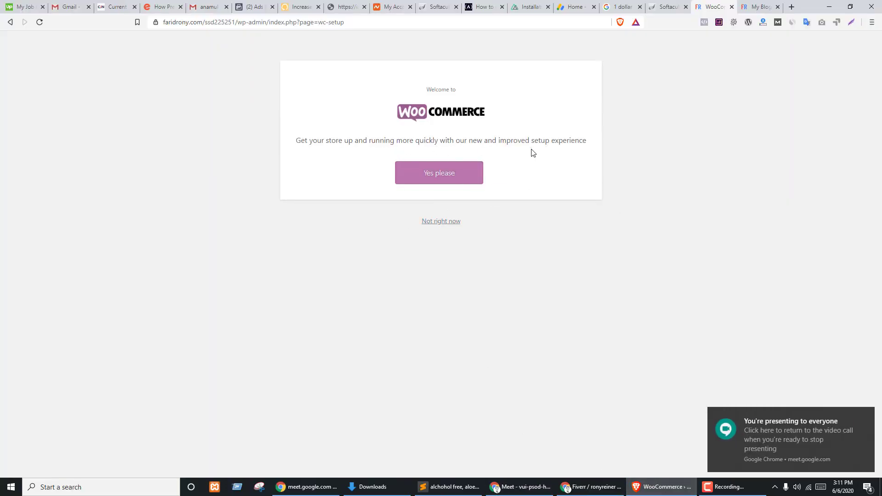
- Accept the new setup and enter address lines 'Paikpara' and 'Mi' with country Bangladesh — Dhaka
click(449, 174)
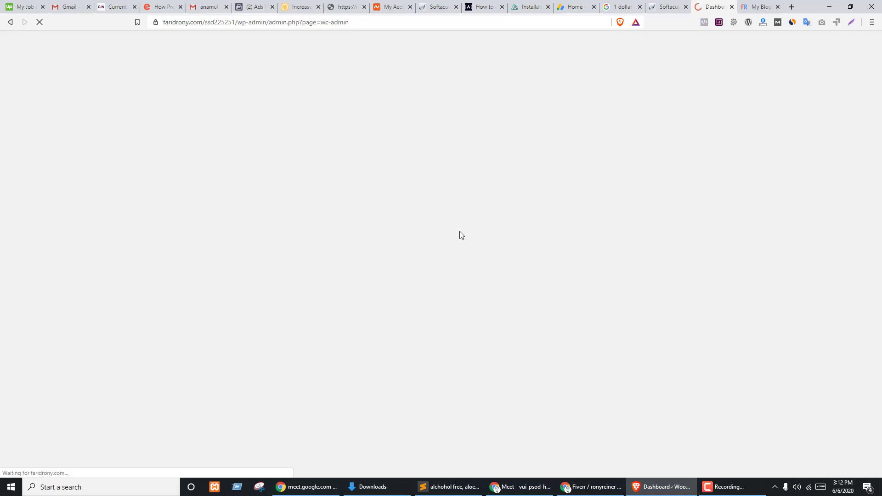
click(398, 136)
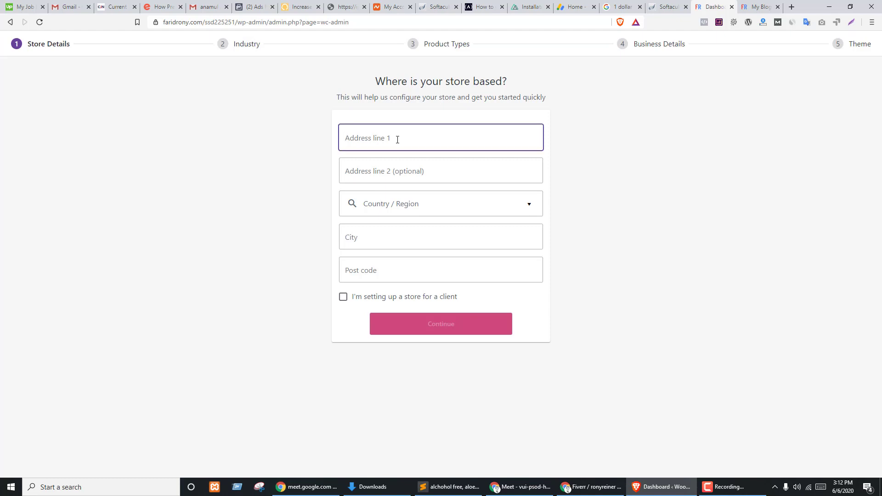
text(Paikpara)
key(Tab)
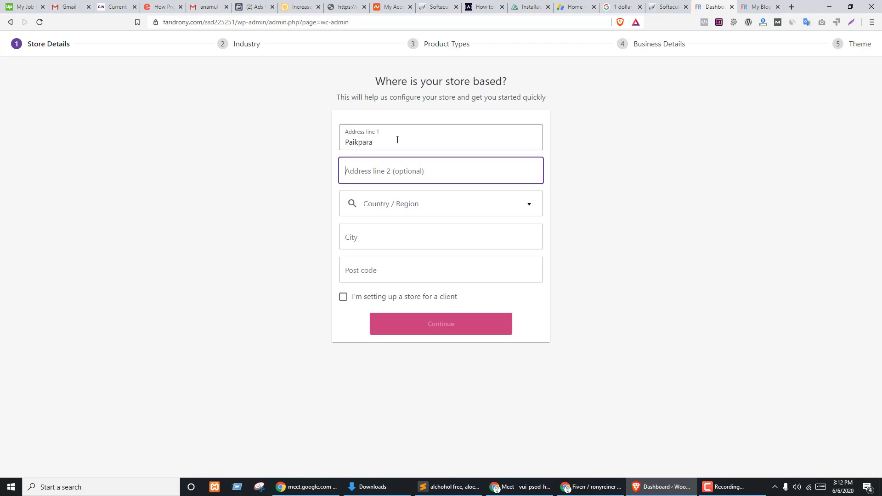
text(Mirpur)
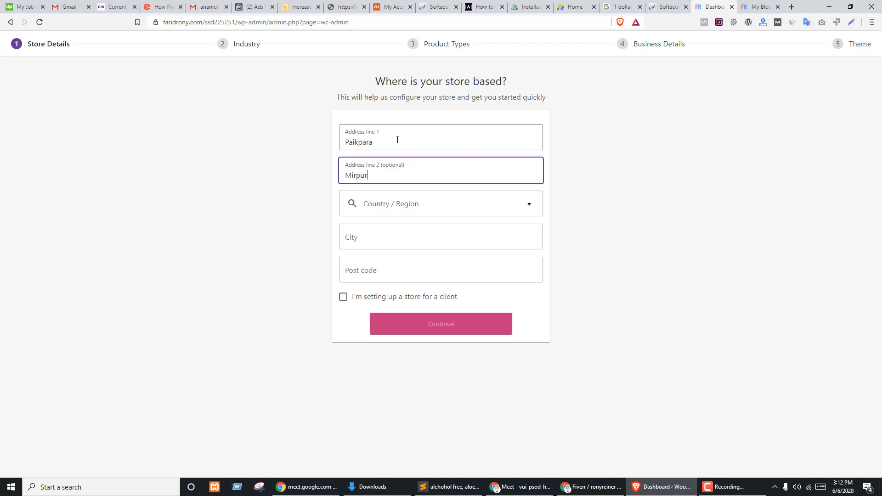
key(Tab)
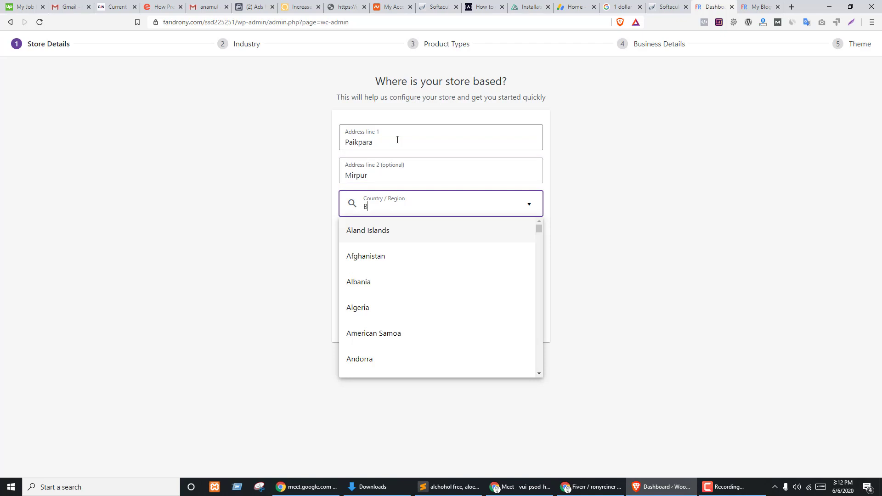
text(Ba)
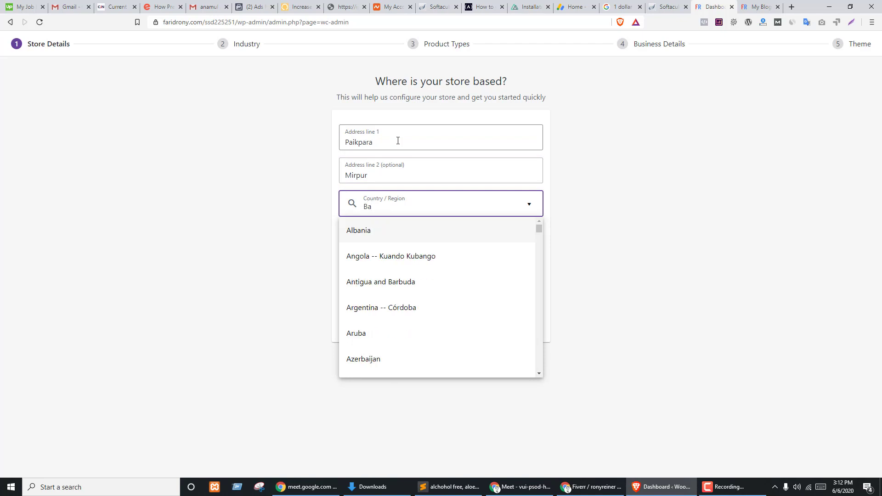
text(Dhaka)
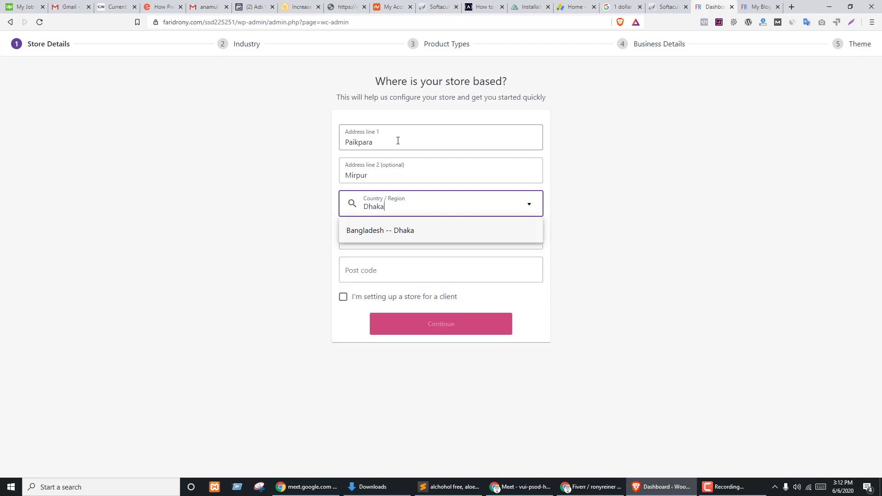
click(394, 230)
click(373, 237)
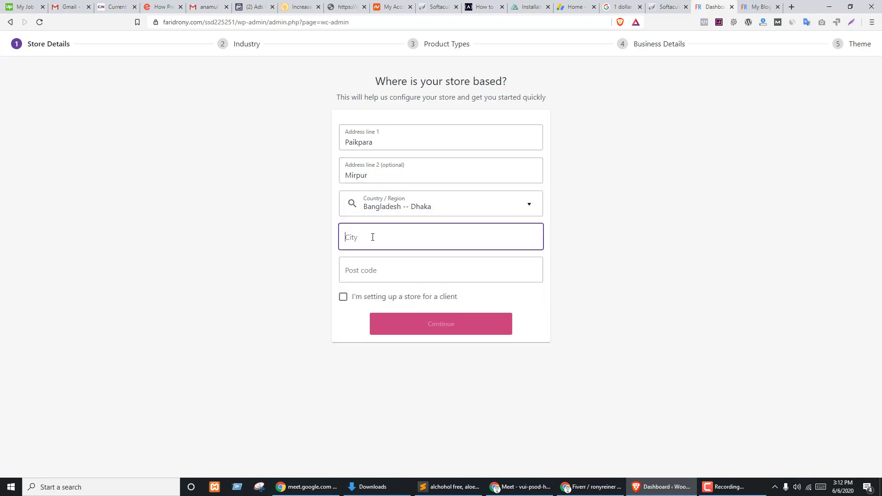
- Enter city 'Dh' and post code '1', mark the store as for a client, and opt into usage tracking
text(Dhaka)
key(Tab)
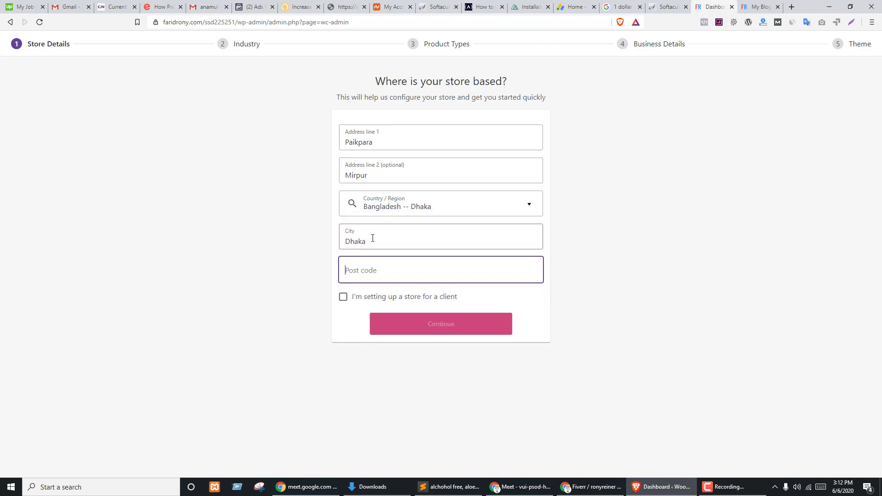
text(1216)
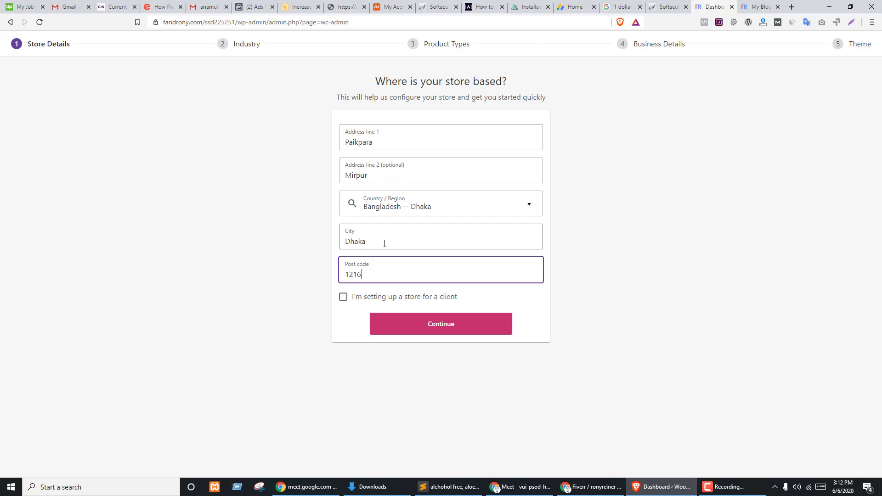
click(406, 299)
click(429, 323)
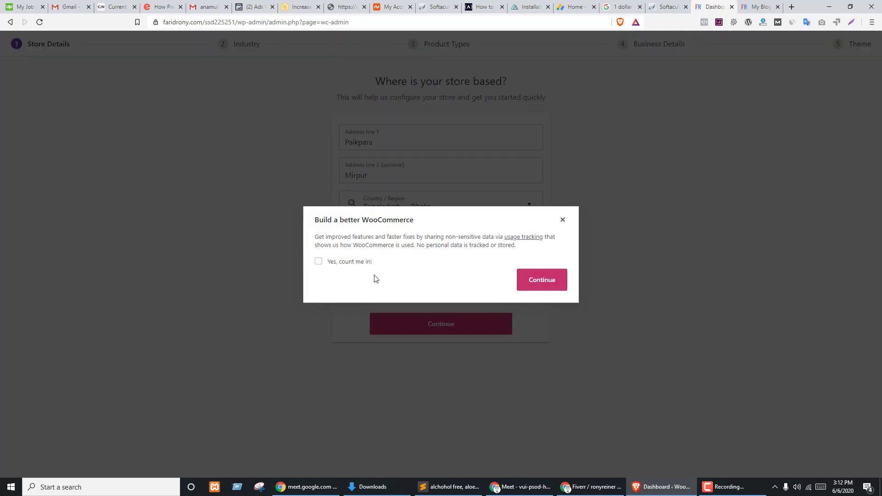
click(344, 262)
- Confirm usage tracking and choose Fashion, apparel, and accessories as the store's industry
click(535, 284)
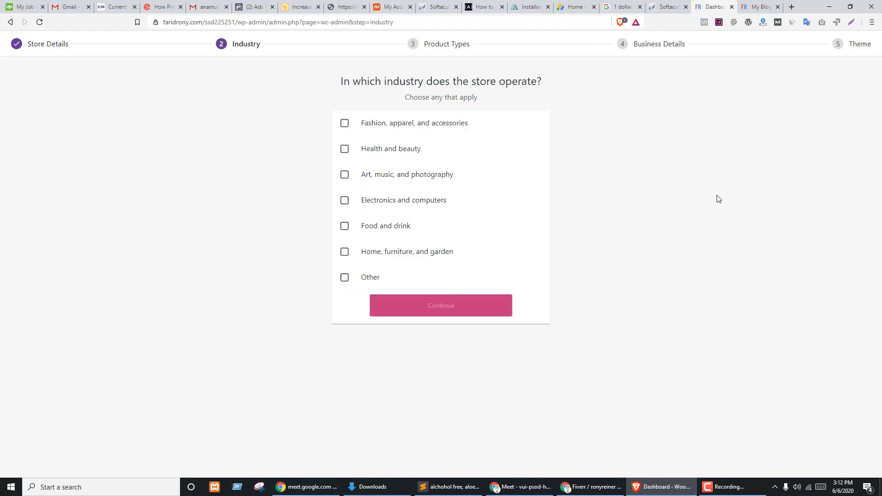
click(377, 129)
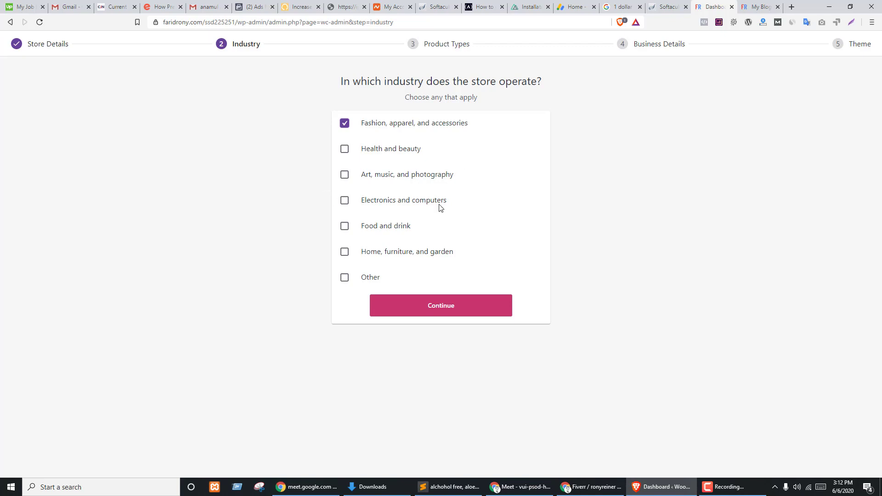
click(416, 321)
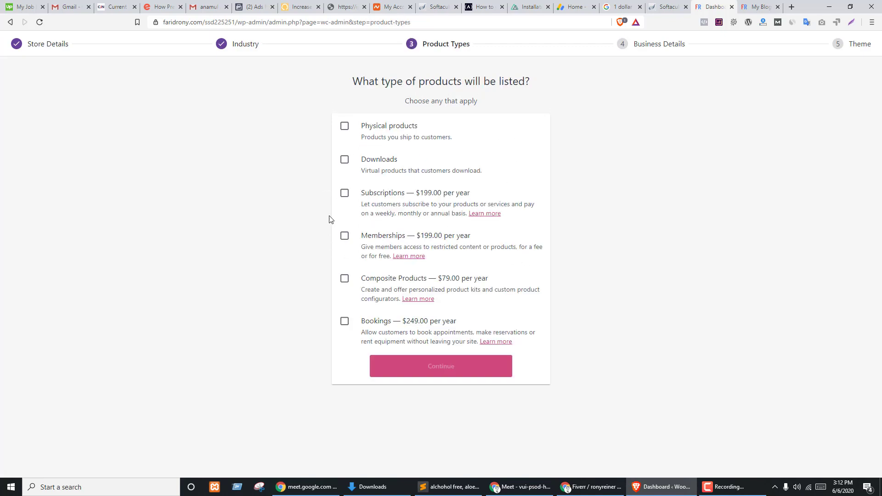
- Tick Physical products and Downloads, then try and untick Subscriptions, Memberships and Composite Products
click(384, 133)
click(363, 167)
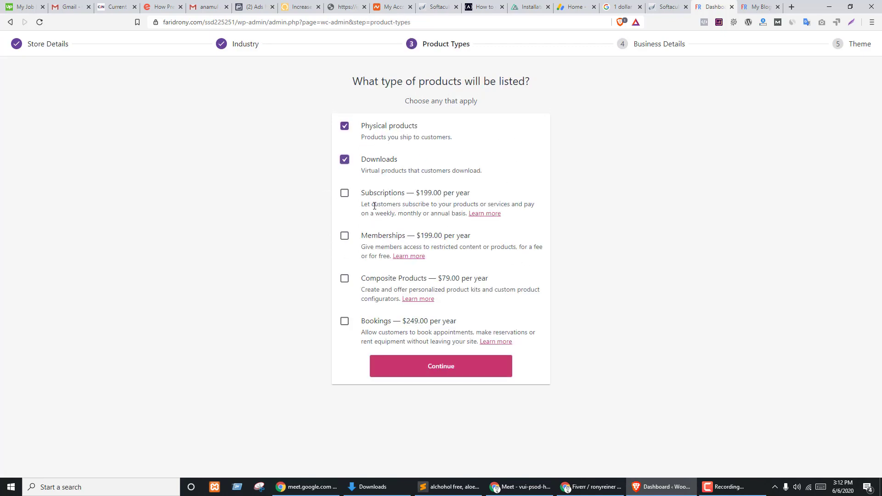
click(385, 199)
click(374, 241)
click(368, 283)
click(373, 324)
click(345, 195)
click(344, 236)
click(345, 279)
- Untick Bookings, continue, and choose 101 - 1,000 products and an annual revenue range
click(344, 321)
click(449, 367)
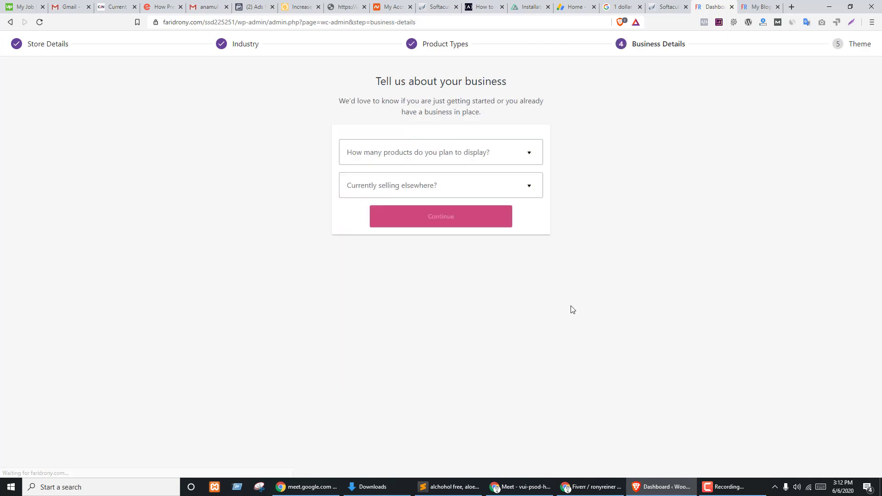
click(453, 154)
click(376, 256)
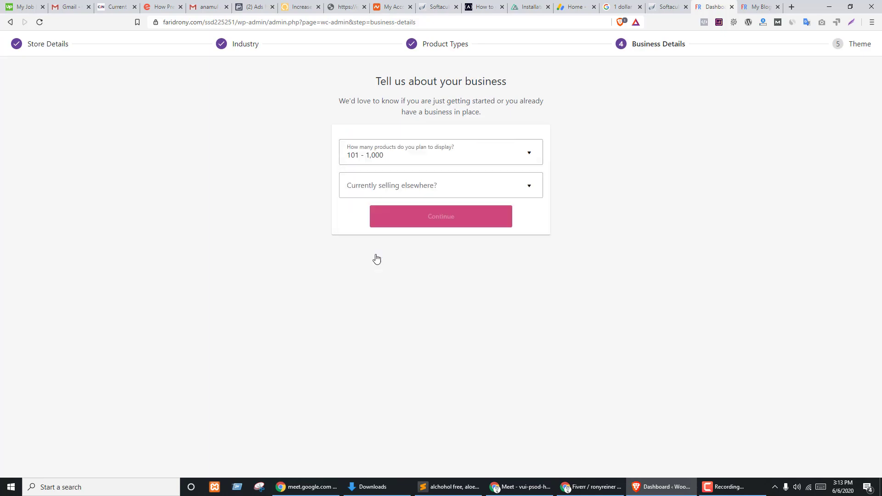
click(410, 187)
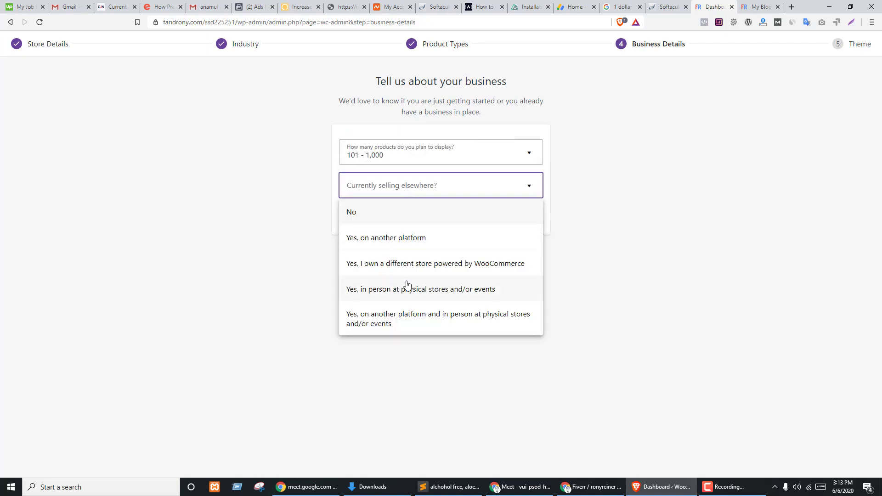
click(393, 316)
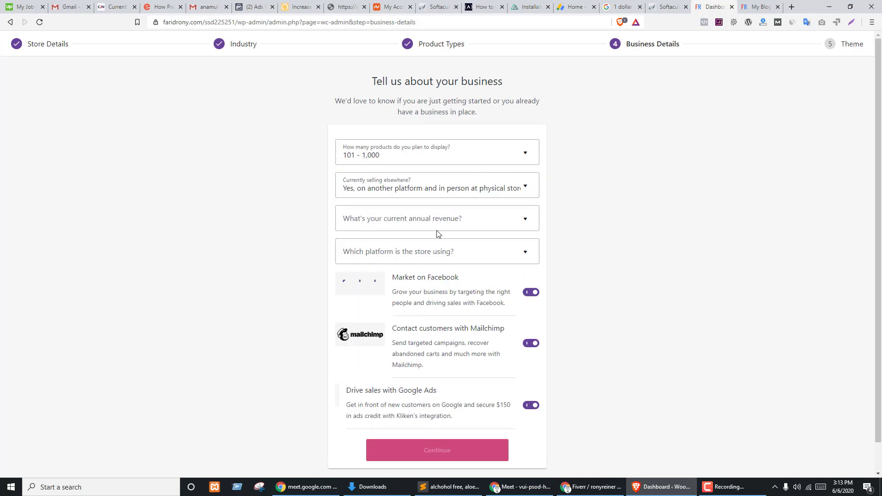
click(374, 222)
click(363, 301)
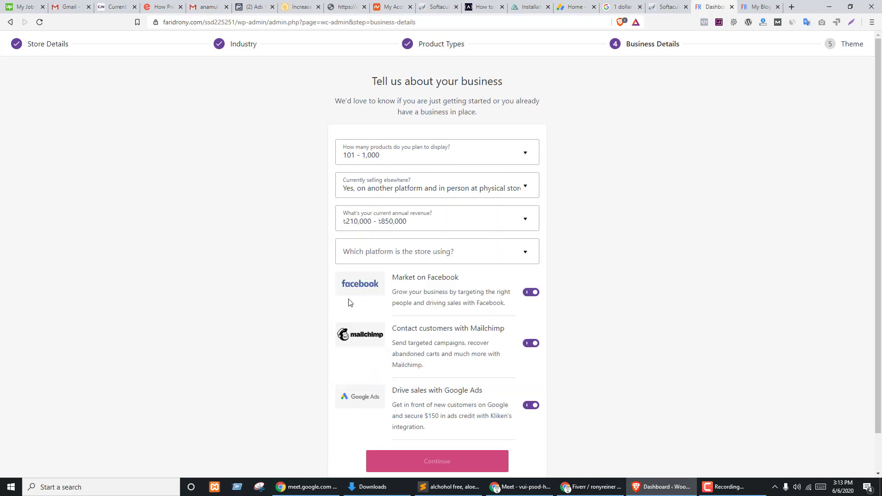
- Set selling elsewhere to No, switch off Mailchimp, Facebook and Google Ads, and continue
click(392, 261)
click(272, 271)
click(382, 192)
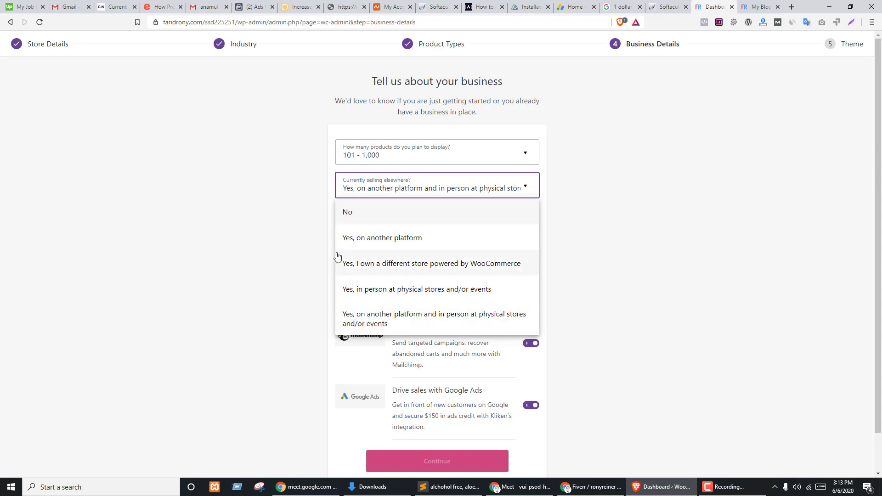
click(369, 218)
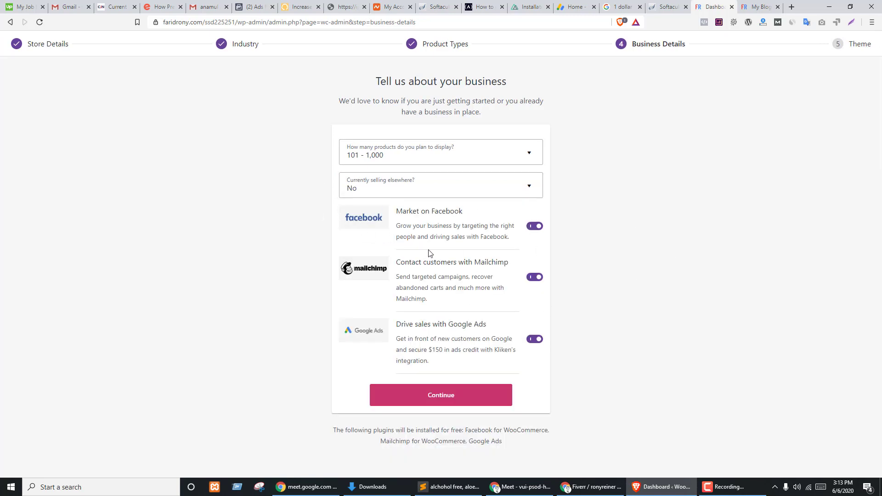
click(534, 277)
click(538, 227)
click(536, 339)
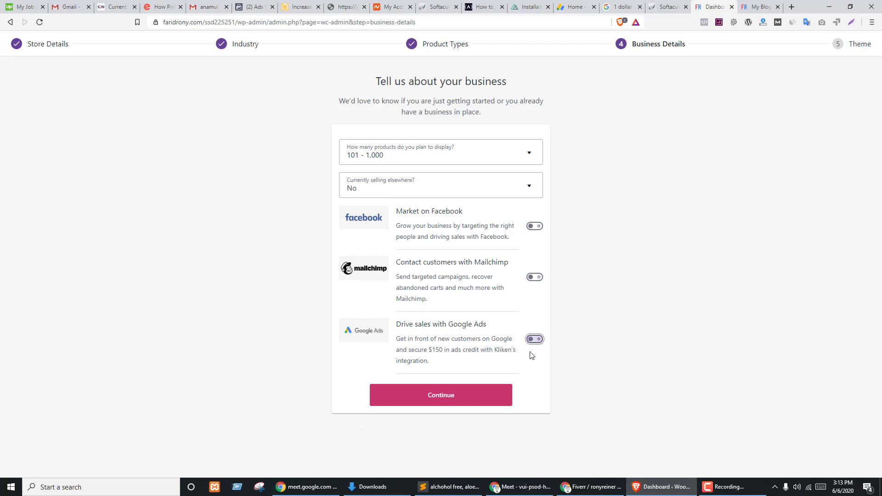
click(466, 394)
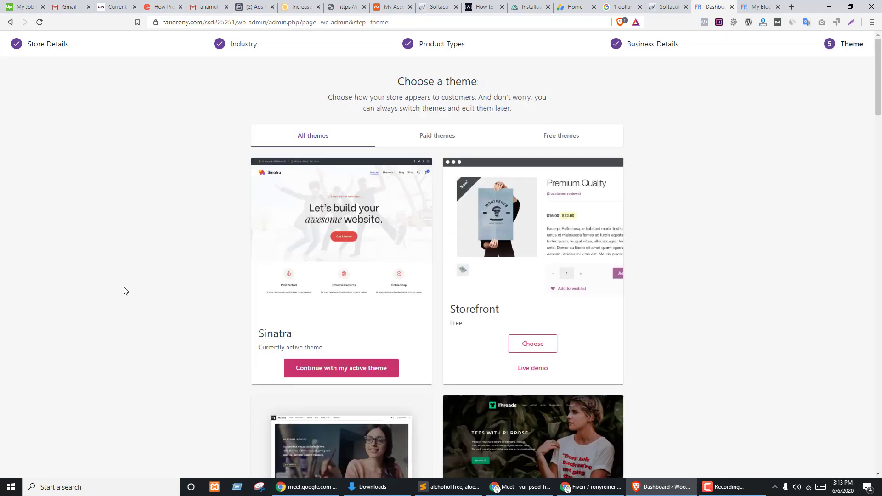
- Accept installing Jetpack and WooCommerce Services, then continue past the 'almost there' popup
scroll(222, 262, down, 2)
scroll(316, 211, up, 2)
scroll(522, 289, down, 4)
scroll(597, 276, up, 4)
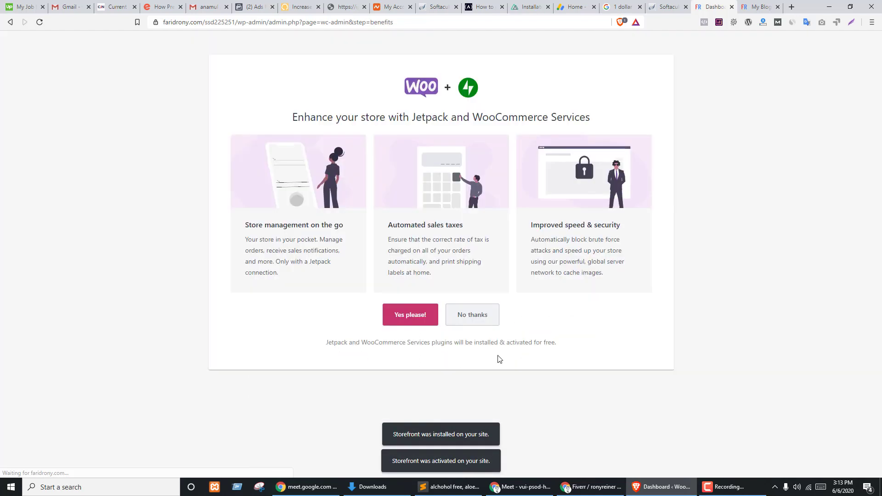
click(409, 317)
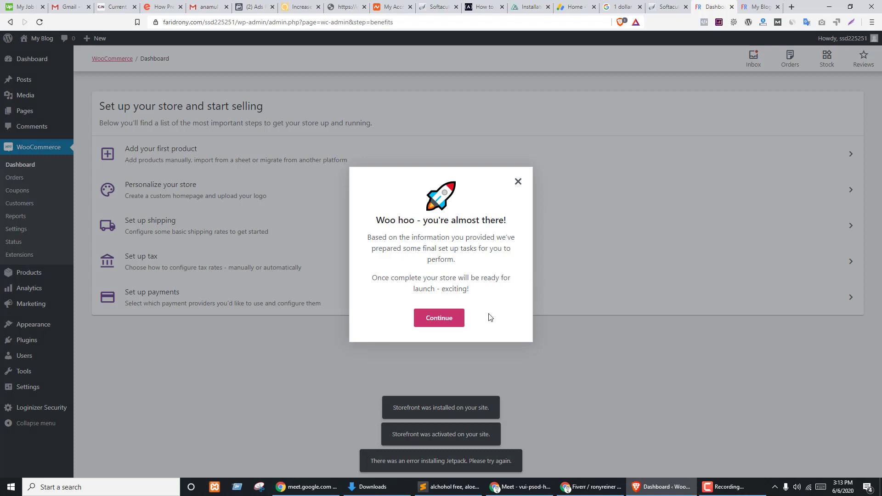
click(440, 318)
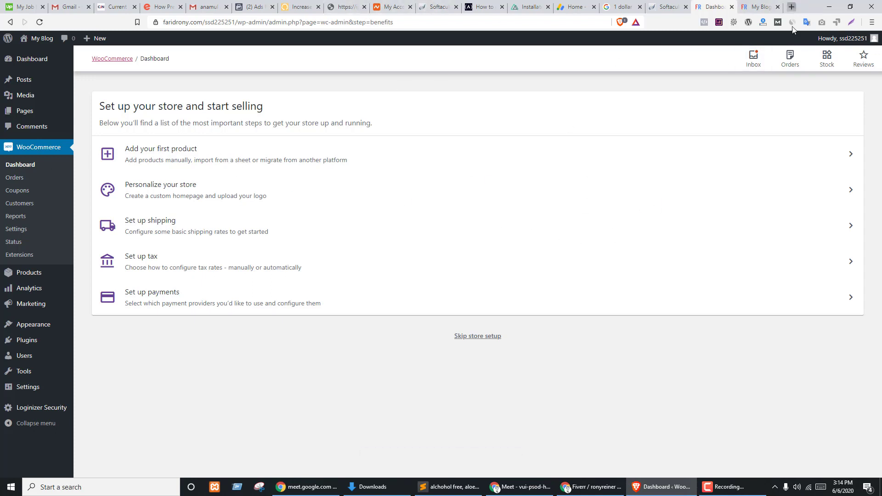
- Open wp.dailydhaka24.com in a new tab and reload the blog to show the Storefront theme
click(792, 7)
text(wp)
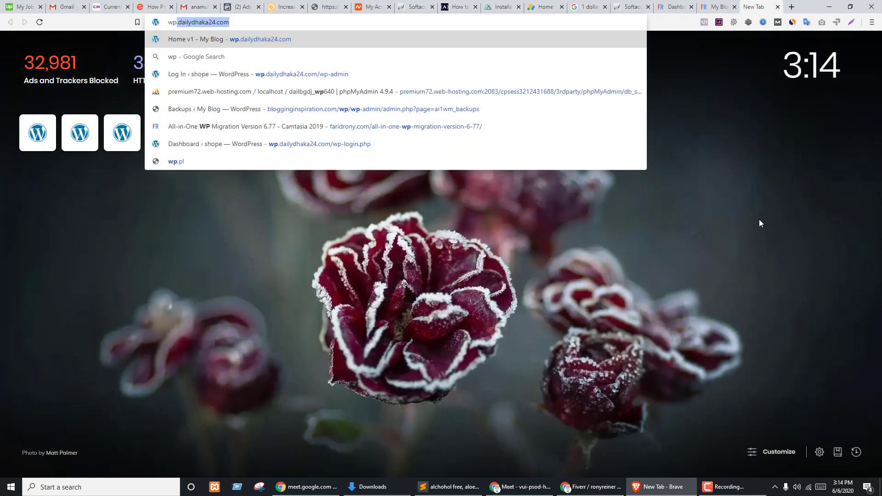
key(Return)
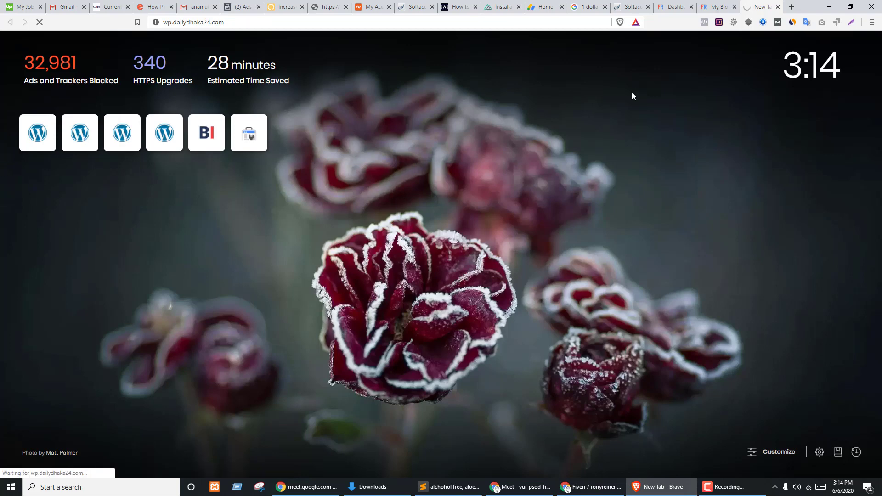
click(664, 7)
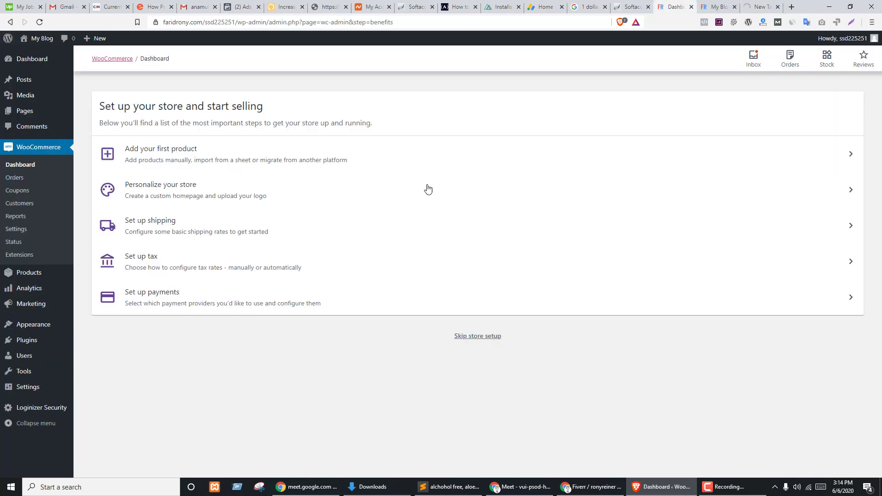
click(708, 5)
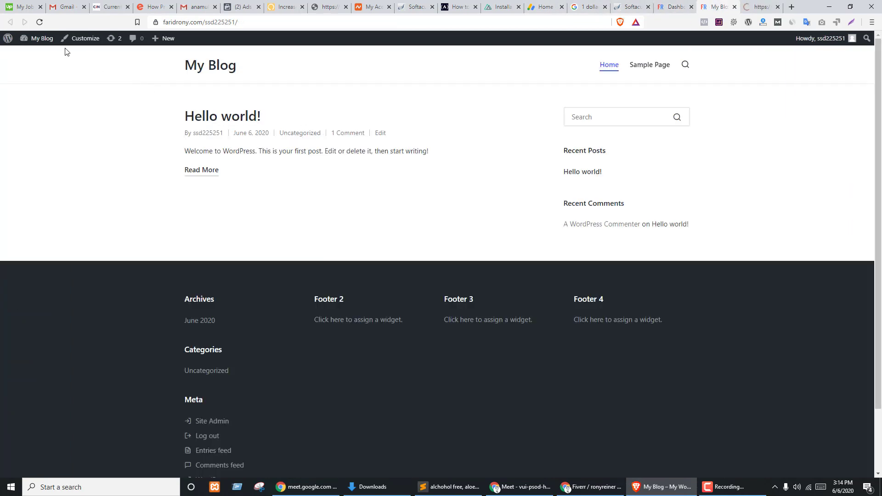
click(39, 22)
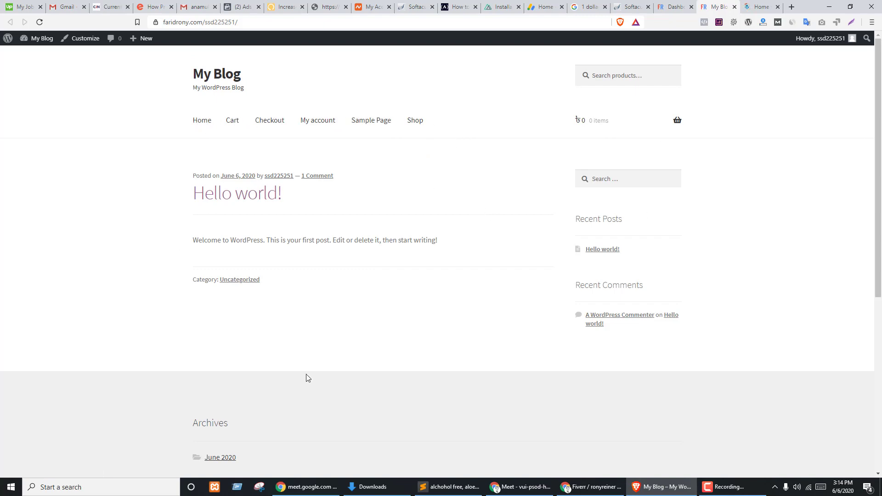
- On the storefront site tab, append /wp-admin/ to the address to reach the admin login
click(763, 6)
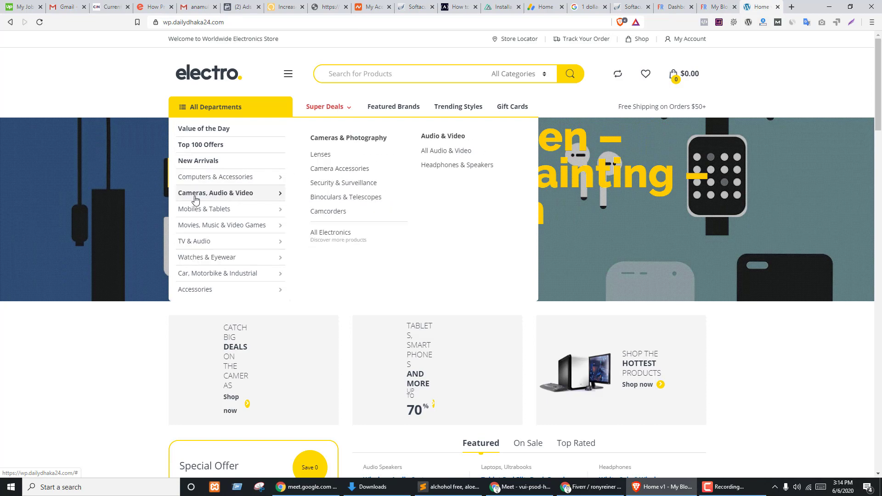
scroll(468, 151, down, 6)
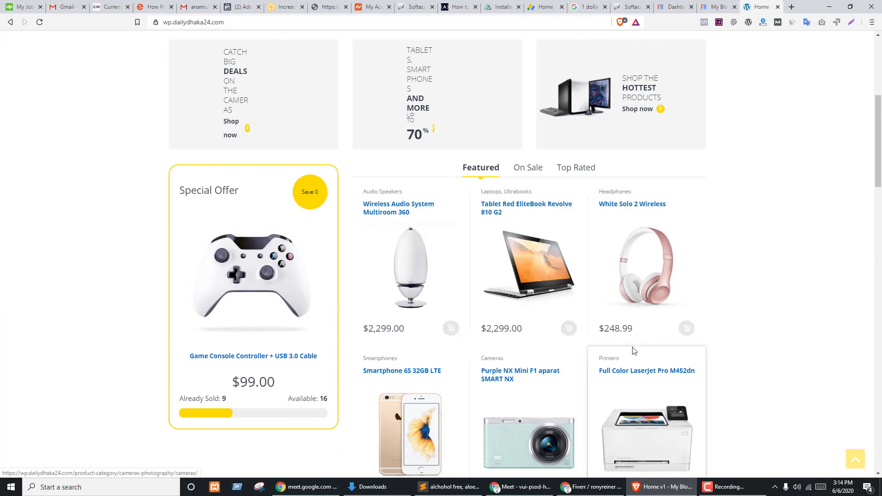
scroll(635, 351, down, 7)
scroll(632, 350, up, 12)
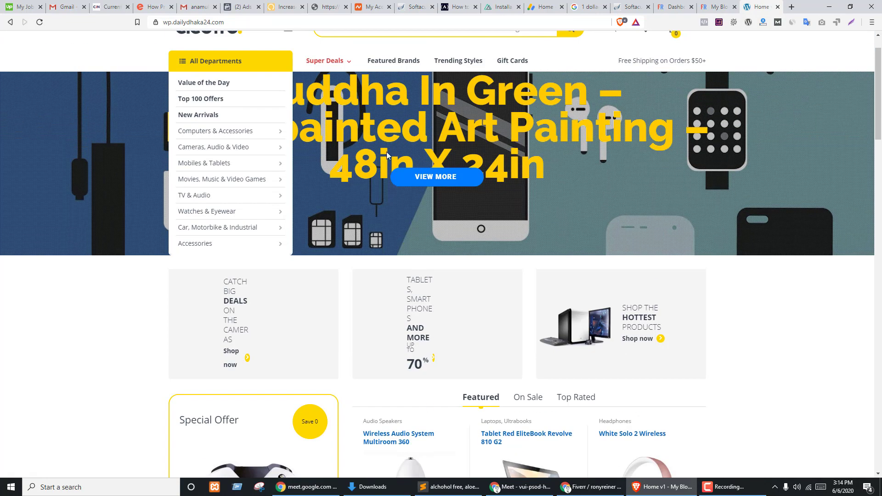
scroll(361, 237, up, 1)
mouse_move(230, 225)
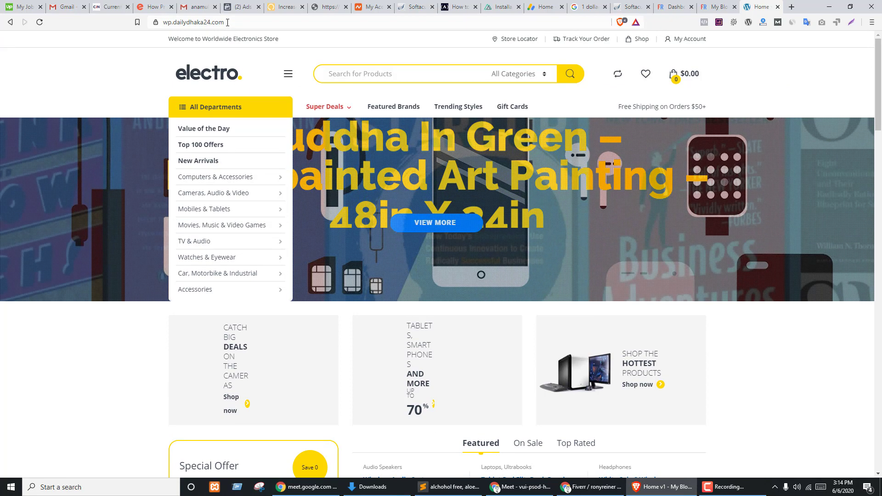
click(317, 23)
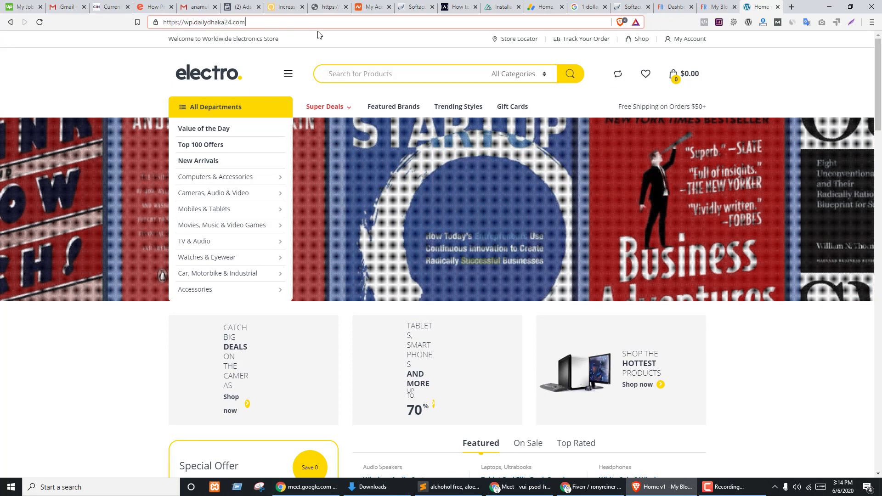
text(/wp-admin/)
key(Return)
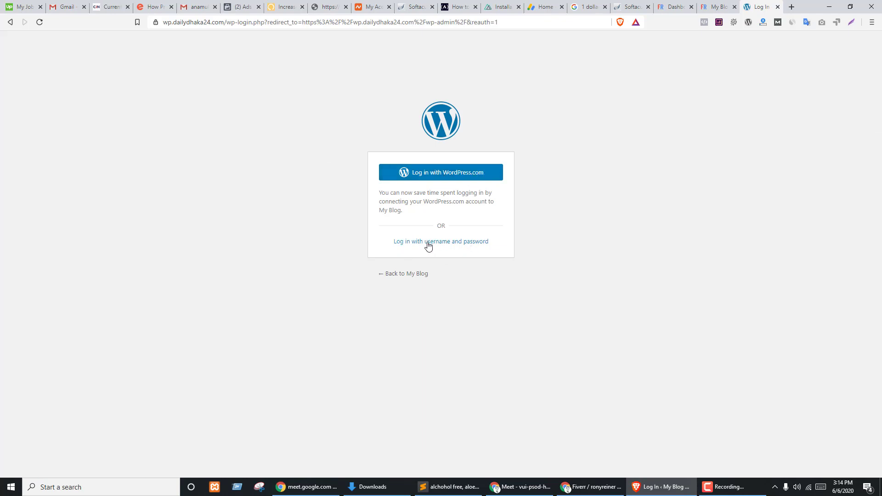
- Choose the username-and-password login option, then switch back to the WooCommerce dashboard tab
click(454, 244)
click(548, 225)
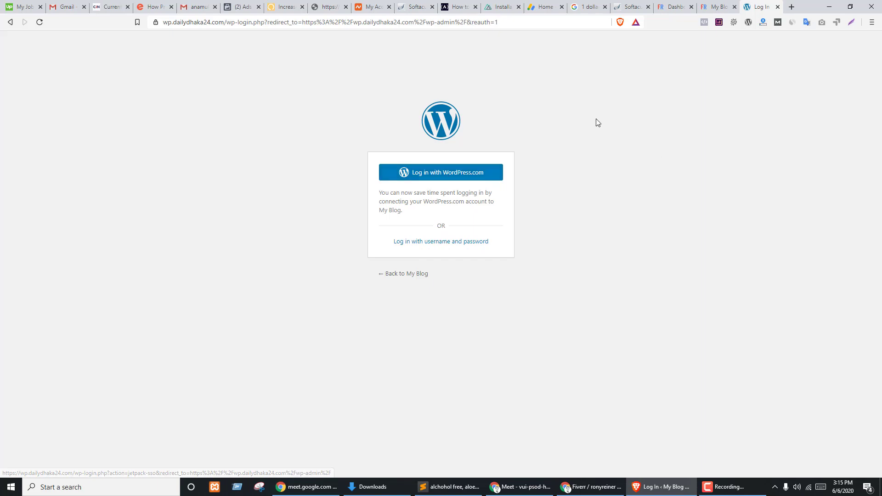
click(673, 6)
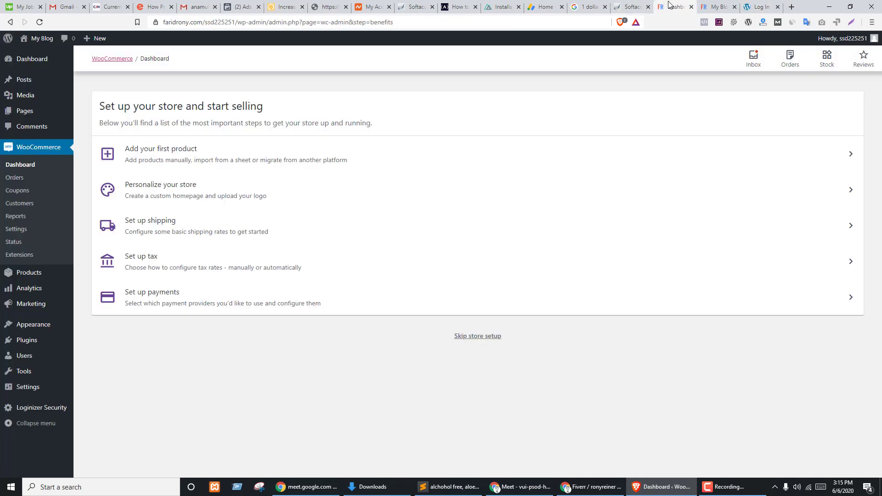
- Open Plugins > Add New from the admin sidebar
mouse_move(27, 341)
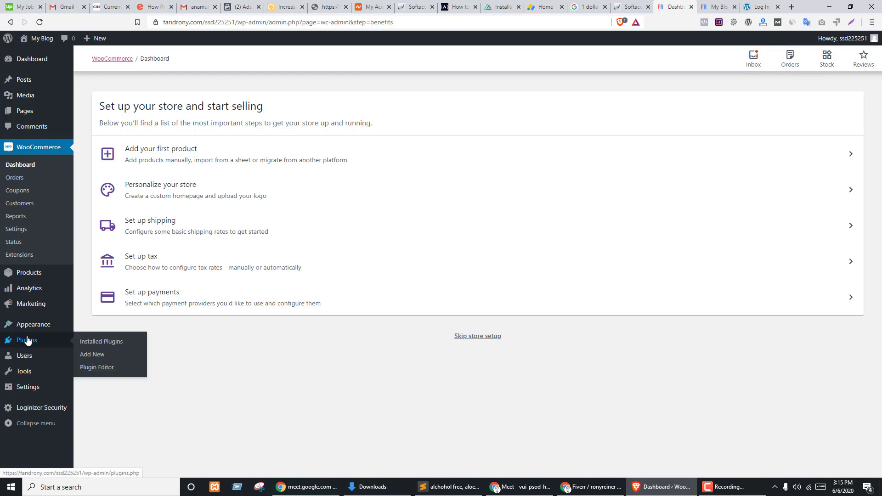
click(97, 355)
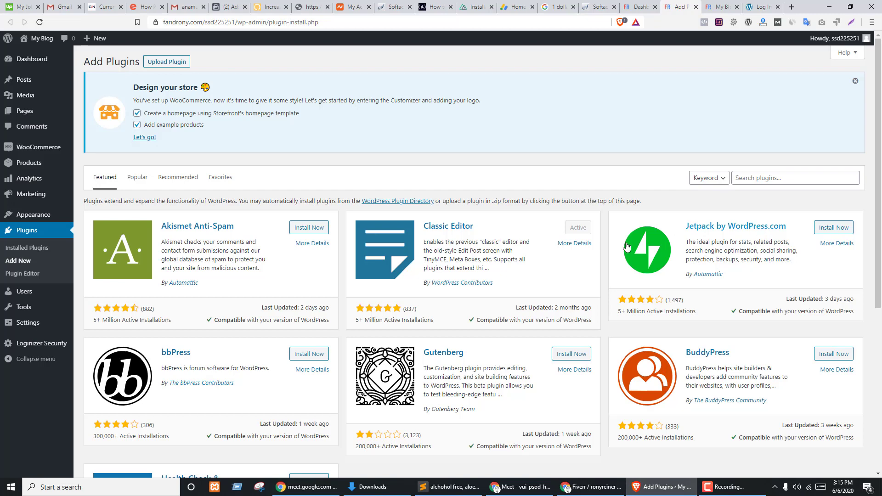
- Open the second site's username-and-password login form and fill in the saved username
click(763, 7)
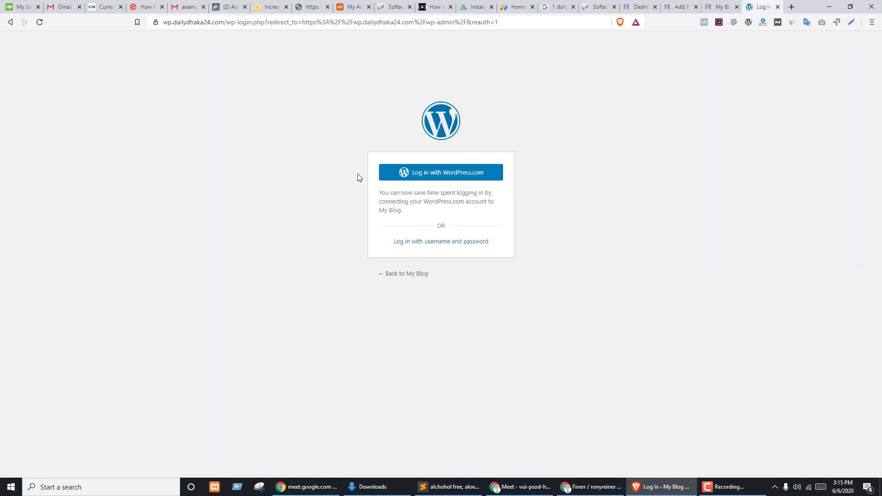
click(410, 244)
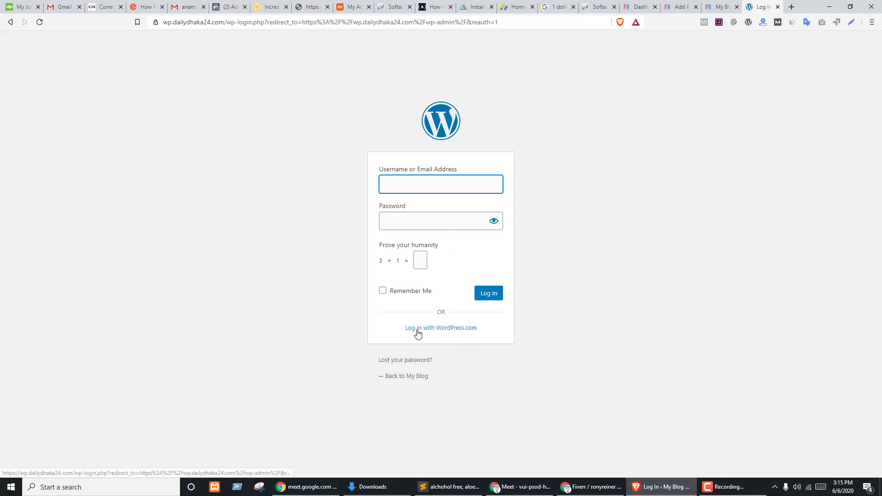
click(422, 180)
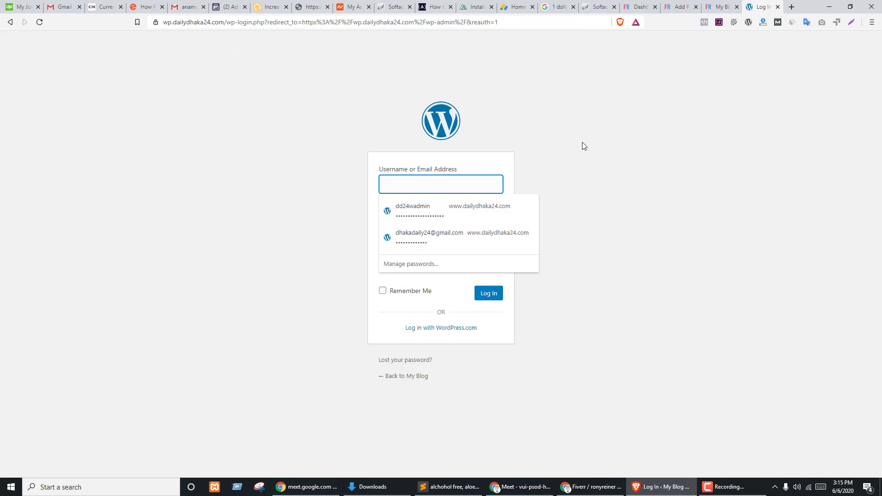
click(685, 165)
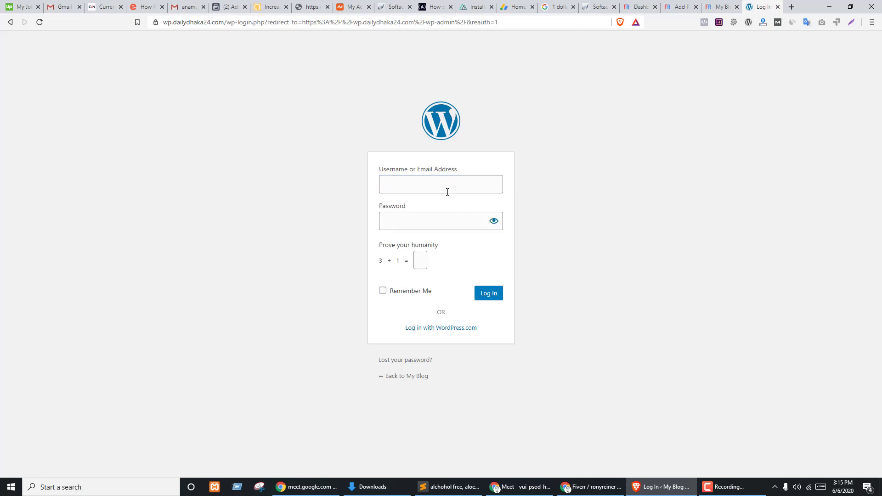
click(426, 185)
click(559, 186)
click(391, 182)
text(faridrony)
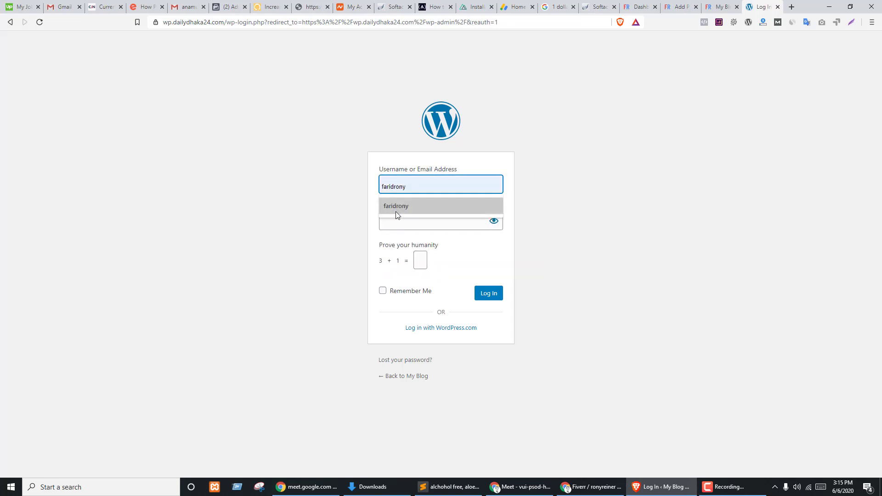
click(396, 211)
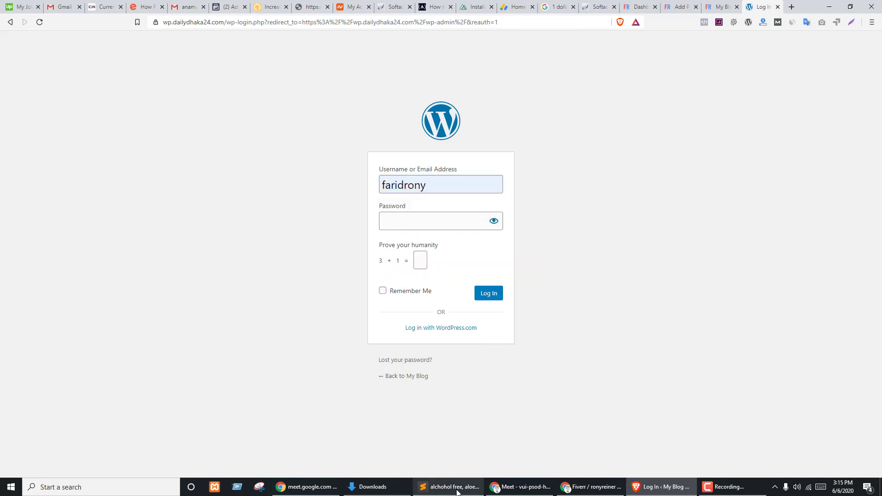
- Copy the site password from its note in Sublime Text and return to the login page
click(448, 487)
click(460, 266)
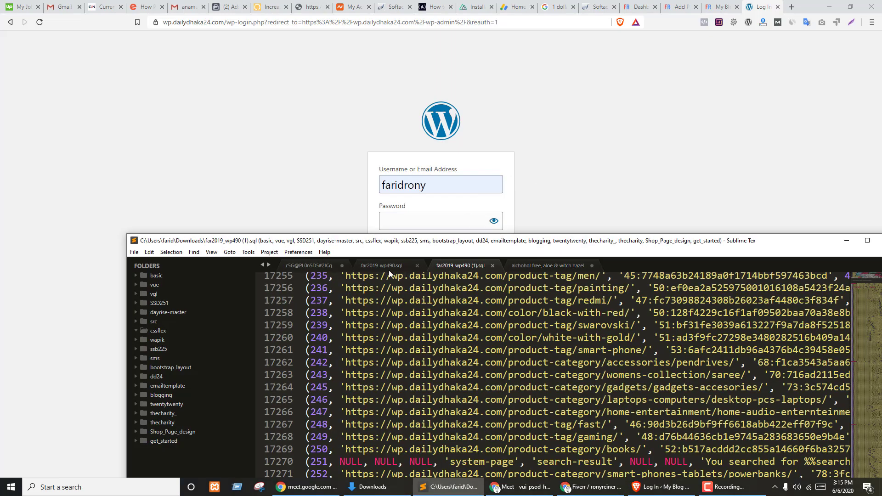
click(388, 269)
double_click(455, 241)
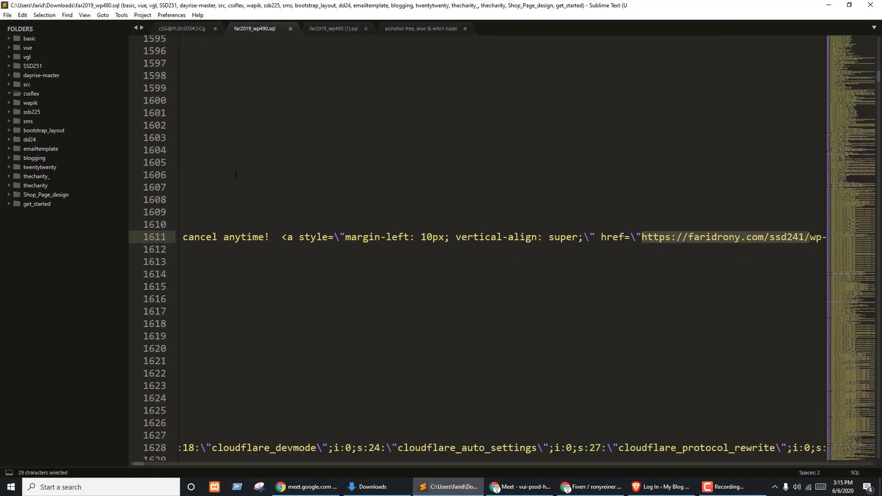
click(182, 28)
click(253, 42)
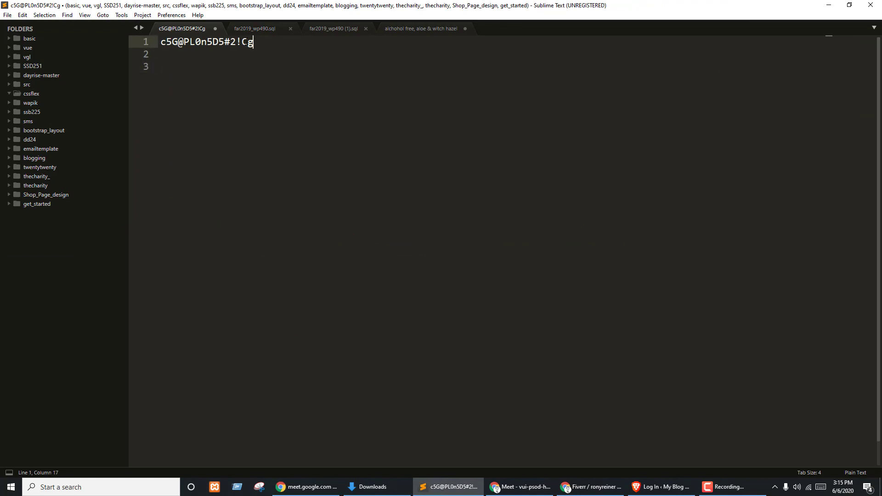
key(shift+Home)
key(ctrl+c)
click(521, 487)
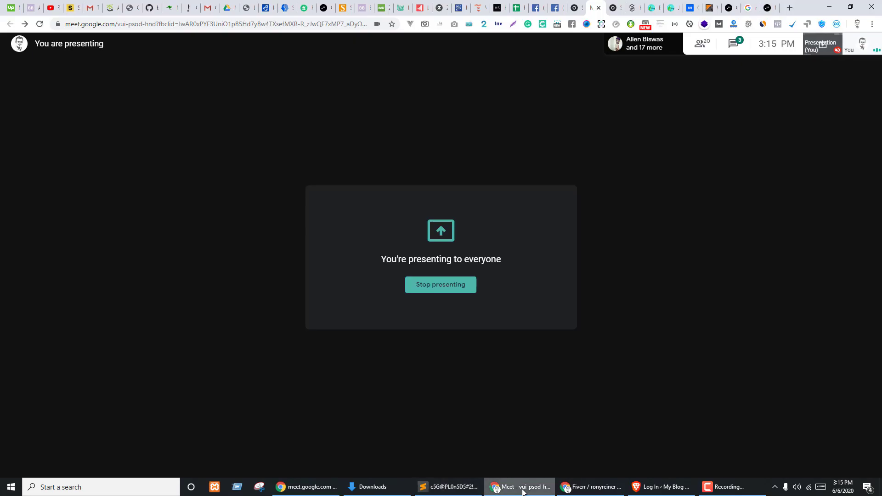
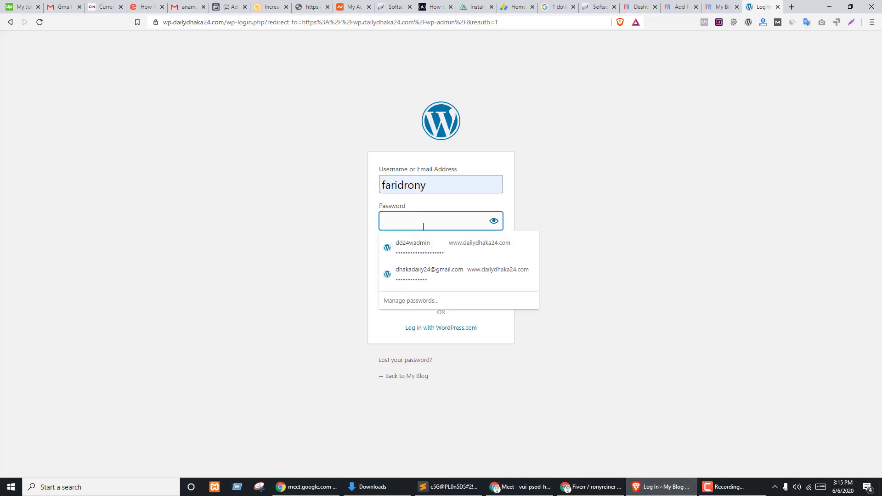
- Log in with the saved password, humanity-check answer 4 and Remember Me ticked
key(ctrl+v)
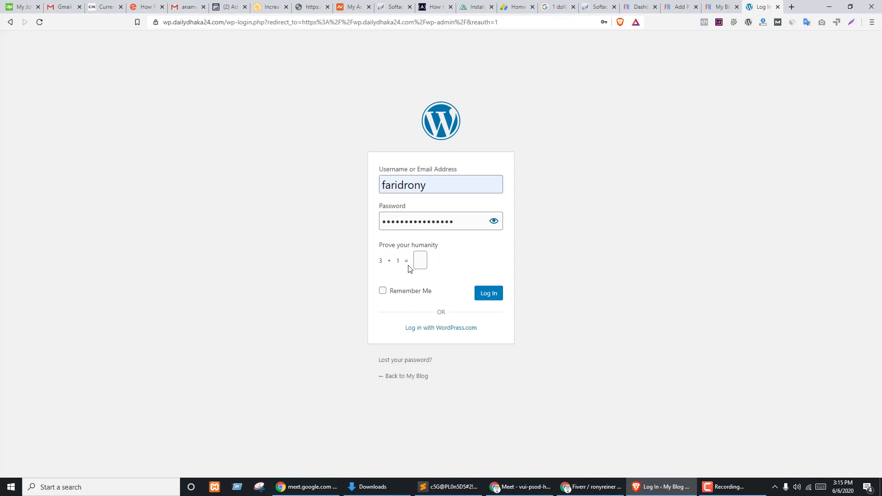
click(418, 261)
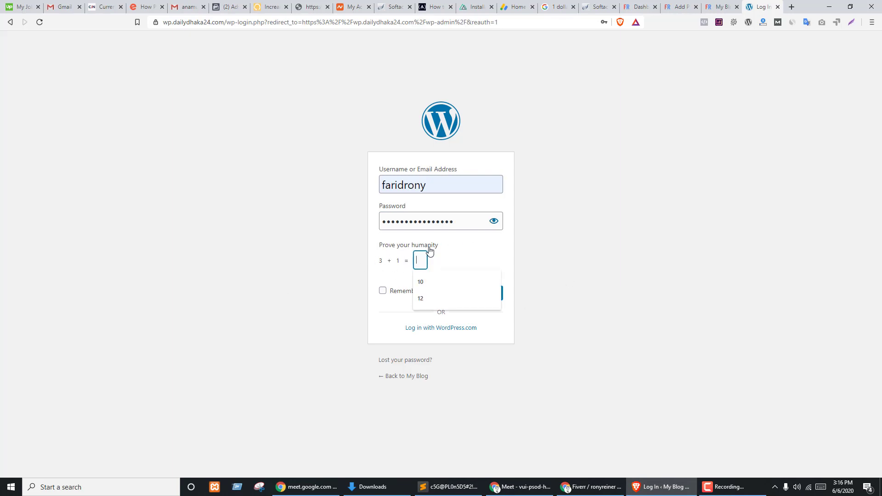
text(4)
click(606, 302)
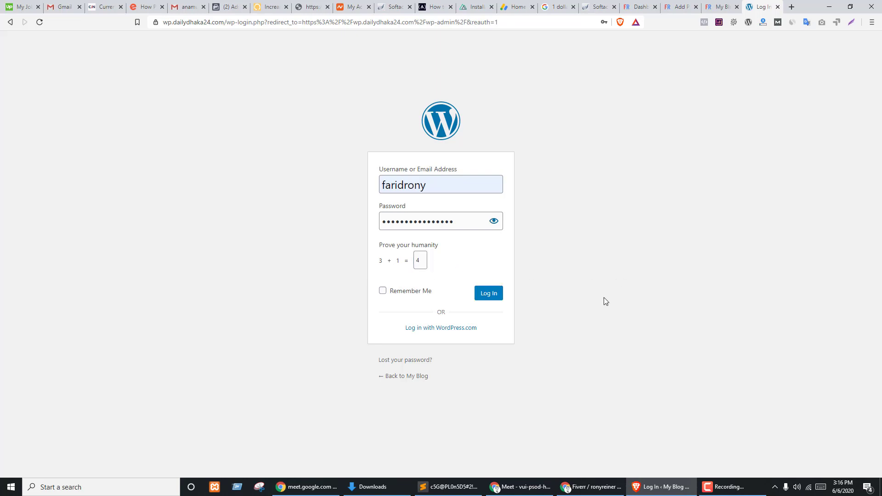
click(382, 291)
click(490, 297)
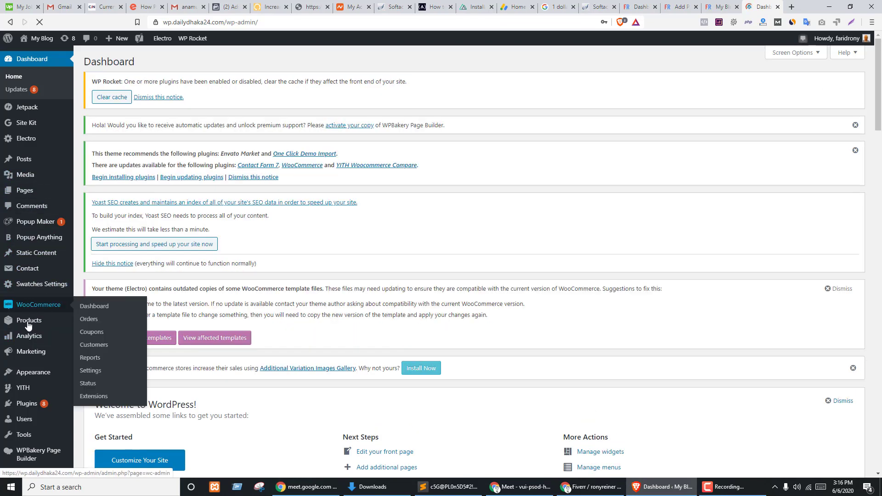
- Browse the store's All Products list of 73 items
click(27, 320)
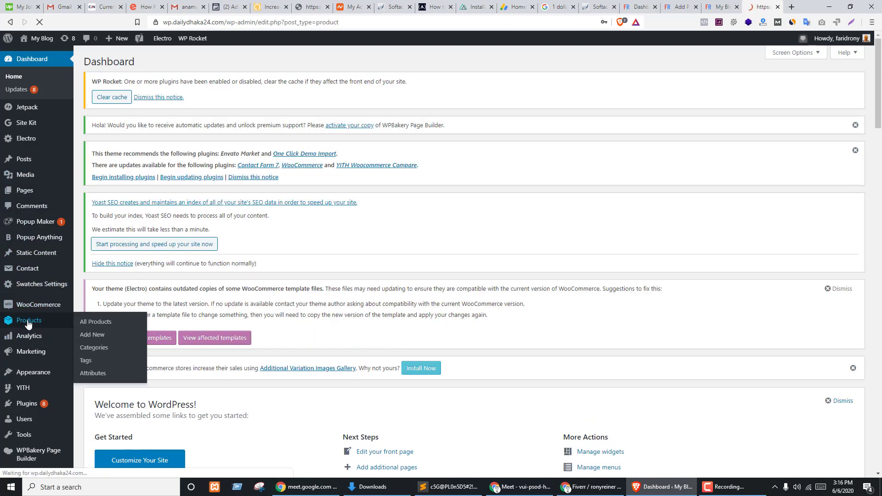
scroll(234, 160, down, 10)
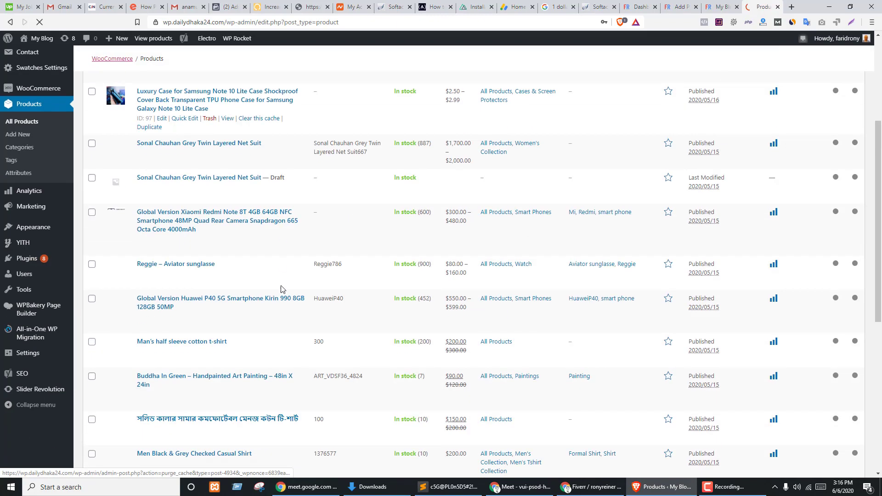
scroll(233, 299, up, 4)
scroll(235, 300, down, 5)
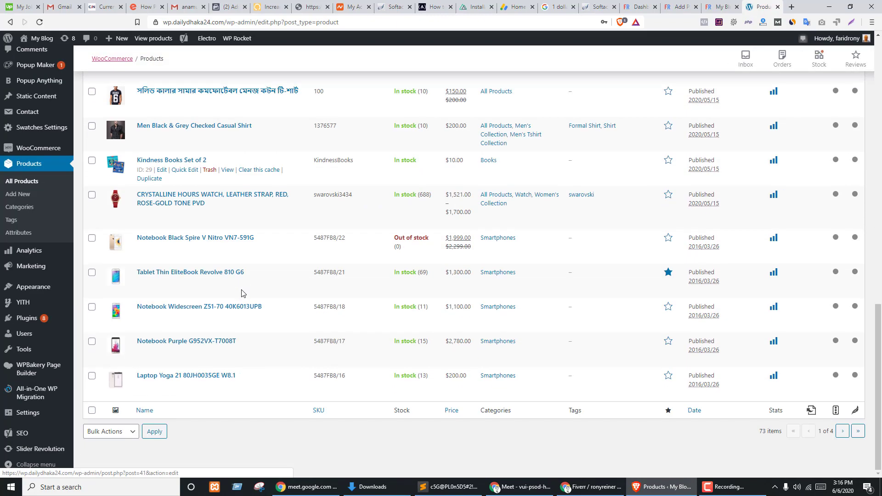
scroll(276, 288, up, 6)
scroll(328, 295, up, 6)
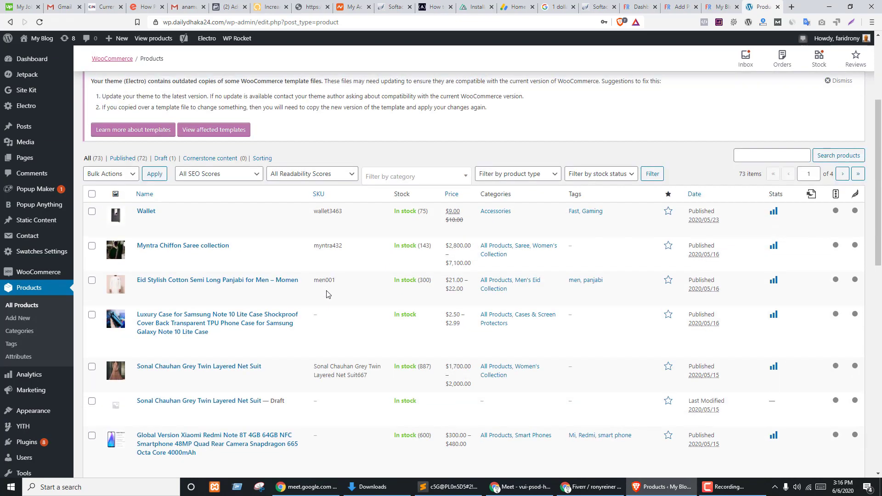
scroll(10, 306, down, 3)
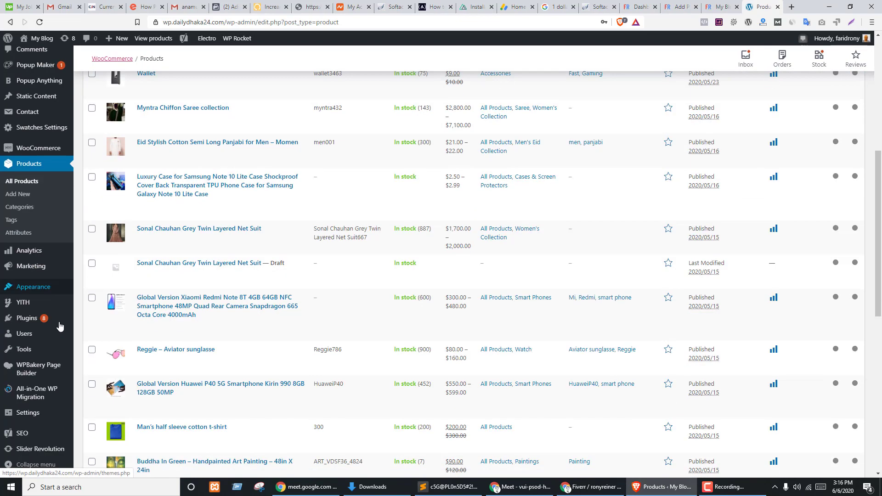
mouse_move(55, 351)
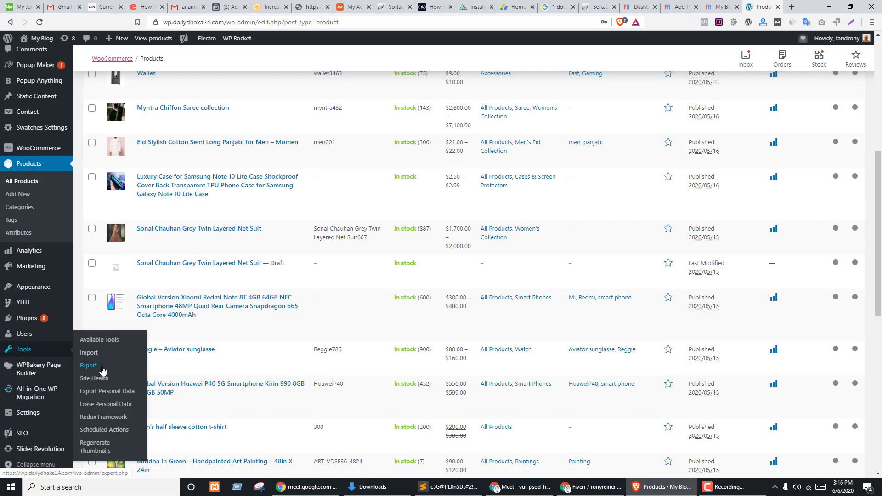
scroll(262, 335, up, 5)
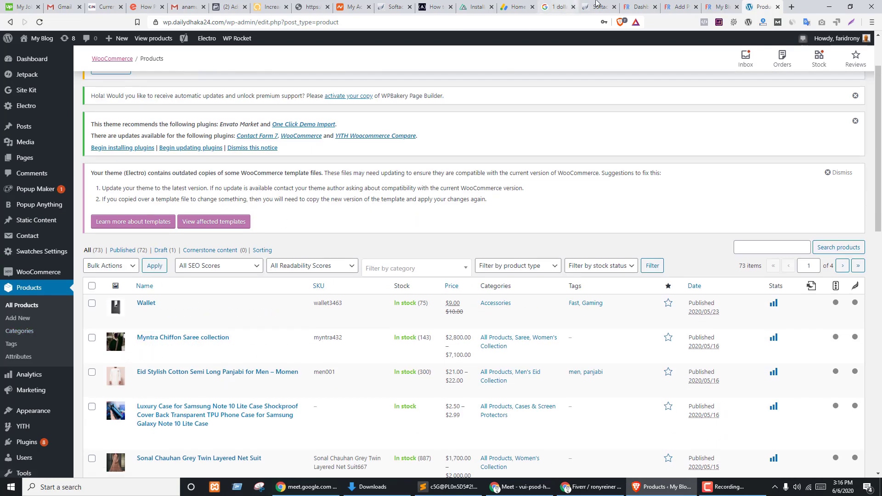
- Glance at the other site's dashboard, then go to Tools > Export on this site
click(642, 6)
click(760, 4)
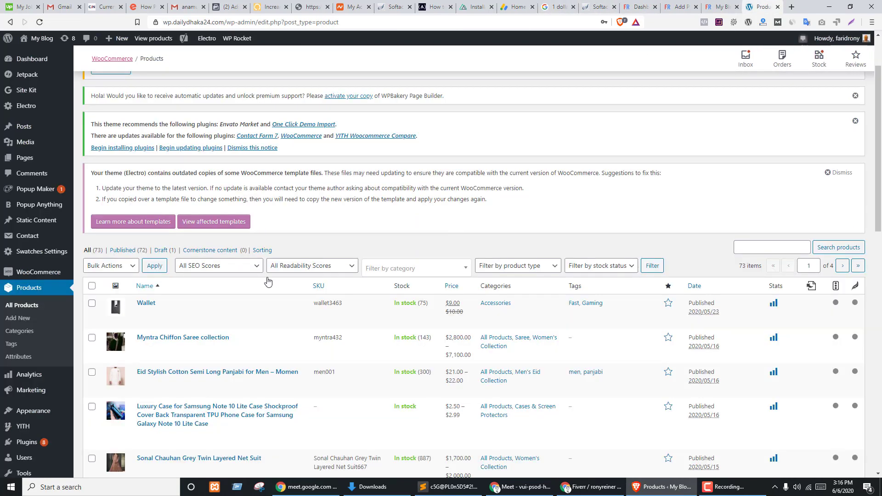
scroll(322, 253, down, 3)
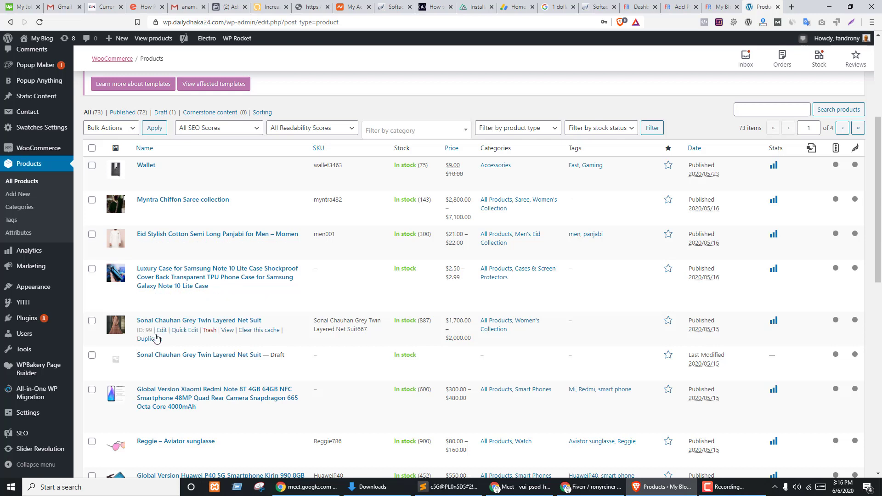
mouse_move(58, 304)
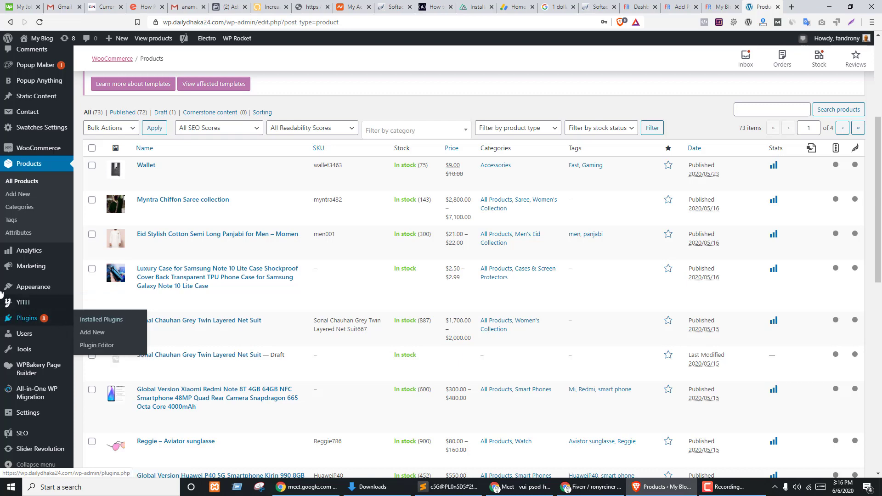
scroll(28, 299, down, 4)
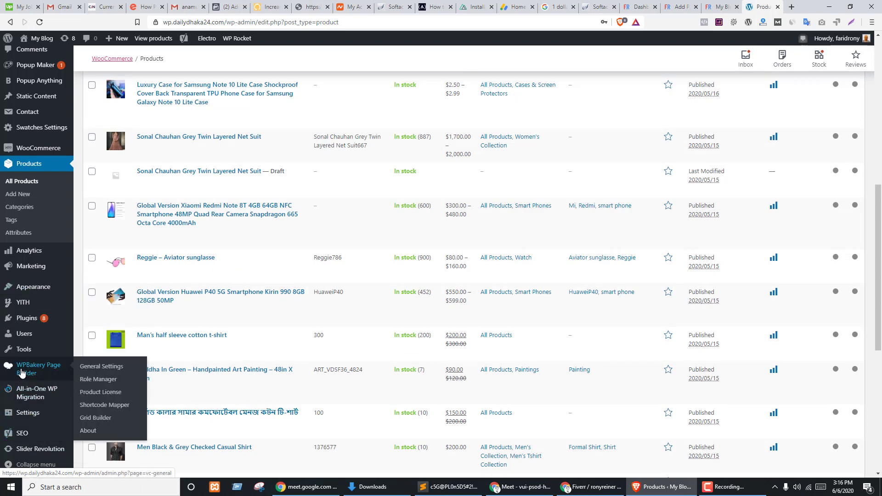
scroll(200, 303, up, 3)
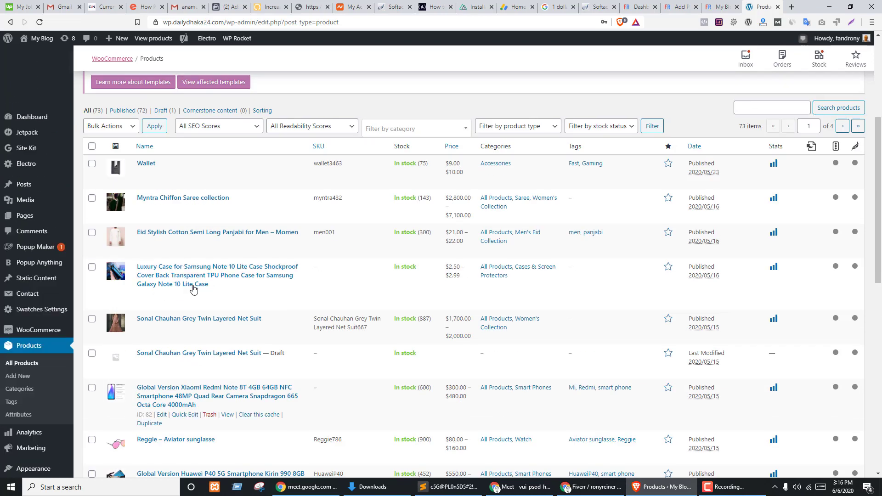
scroll(66, 314, down, 4)
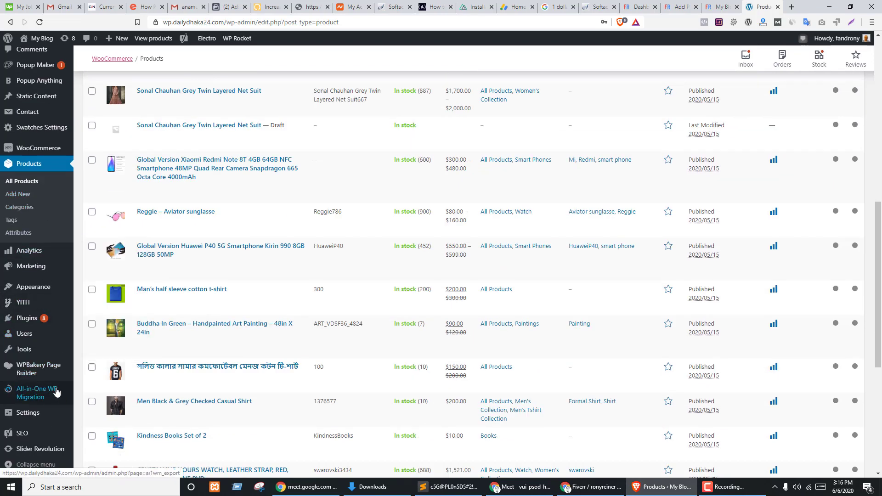
mouse_move(17, 348)
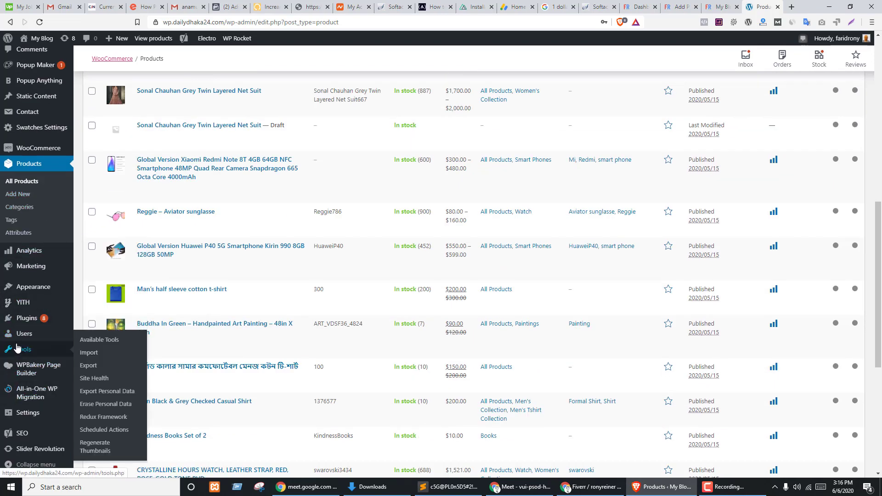
click(89, 366)
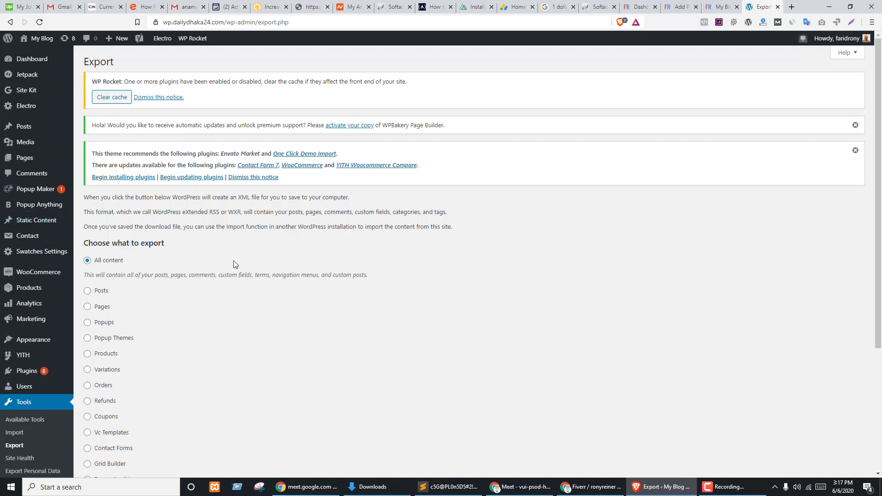
- Save a products-only export as myblog.WordPress.2020-06-06.xml in Downloads
scroll(174, 226, down, 2)
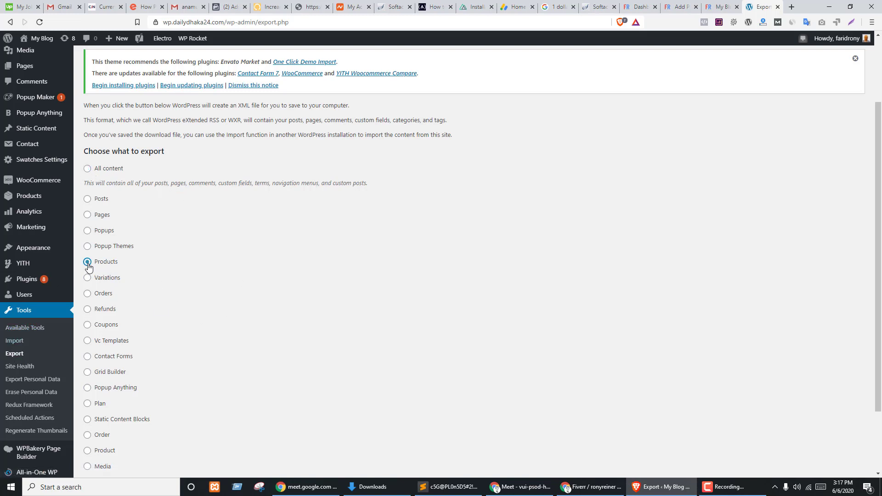
scroll(318, 294, down, 3)
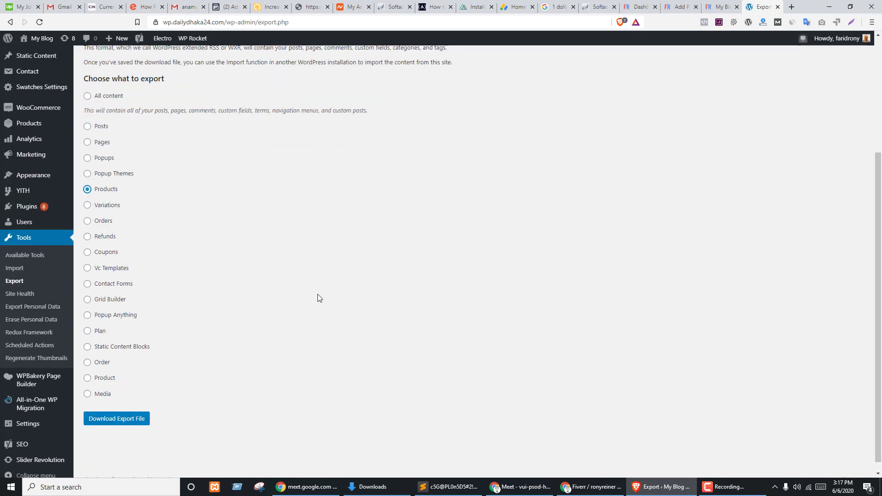
click(106, 411)
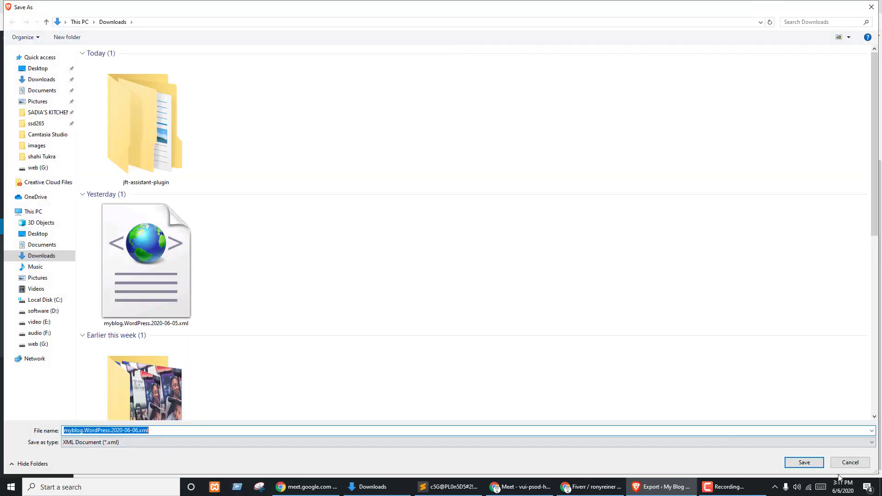
click(804, 463)
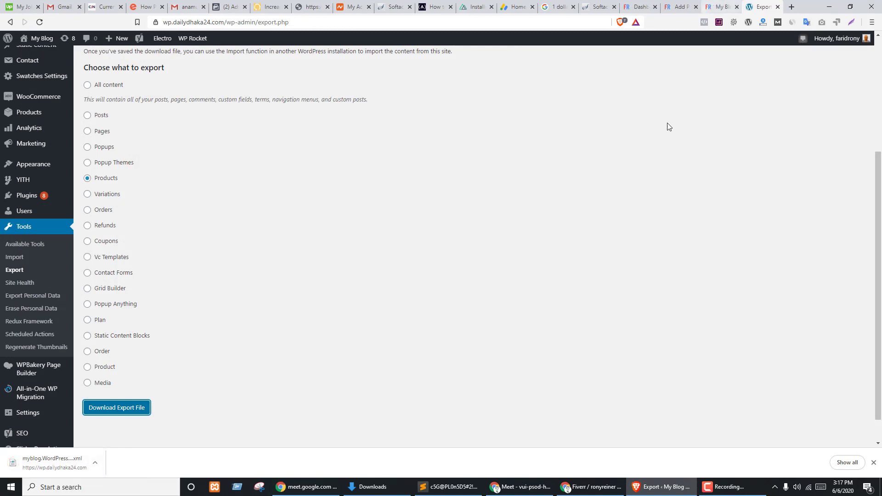
click(639, 5)
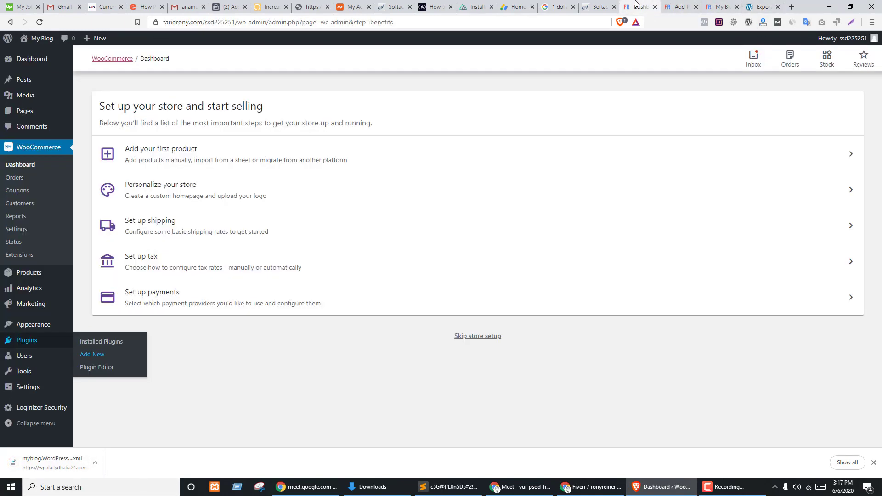
- Install the WordPress importer under Tools > Import on the second site and run it
mouse_move(28, 371)
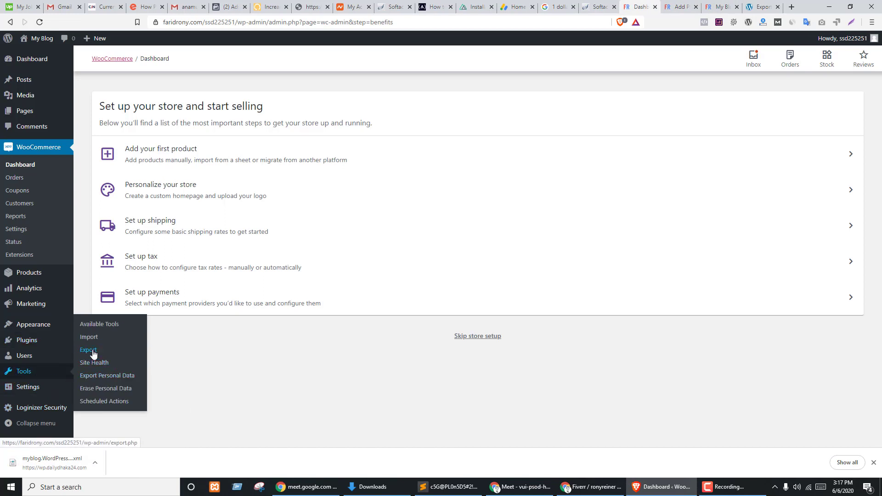
click(91, 351)
click(90, 339)
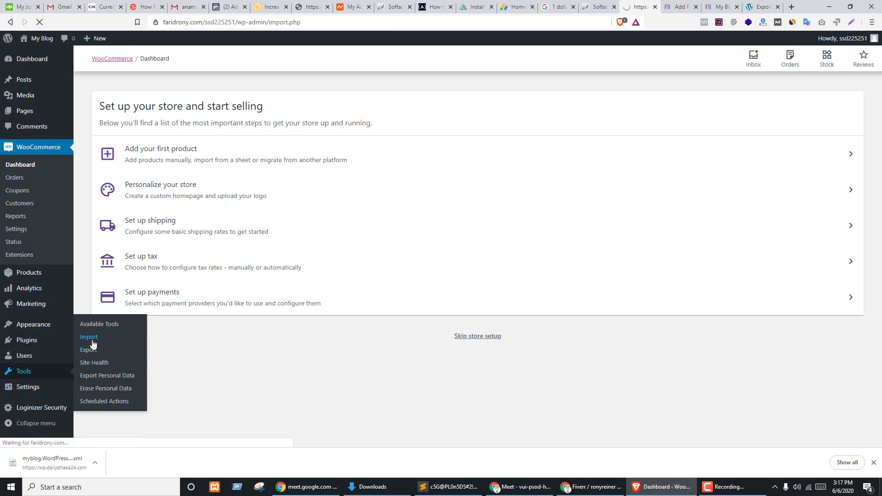
scroll(209, 349, down, 2)
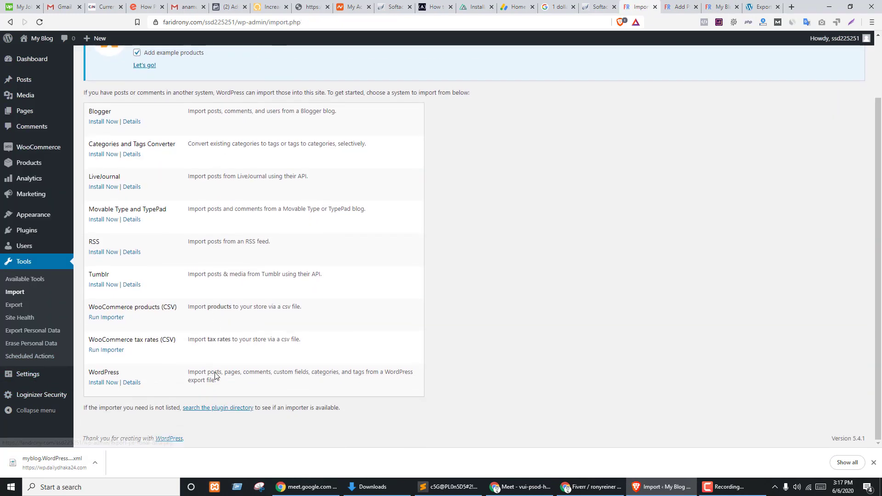
click(95, 384)
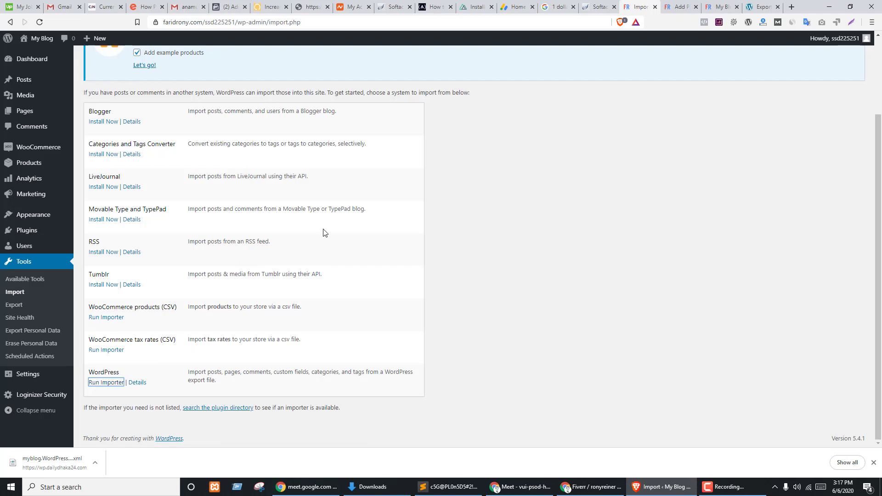
click(580, 249)
click(110, 387)
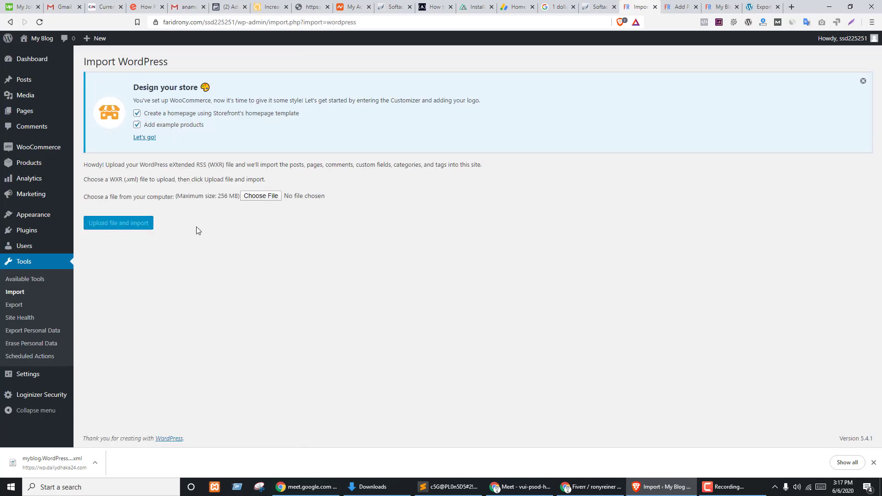
- Upload the exported XML, submit the import with attachments downloaded, and open All Products in a new tab
drag(52, 459, 263, 199)
click(101, 226)
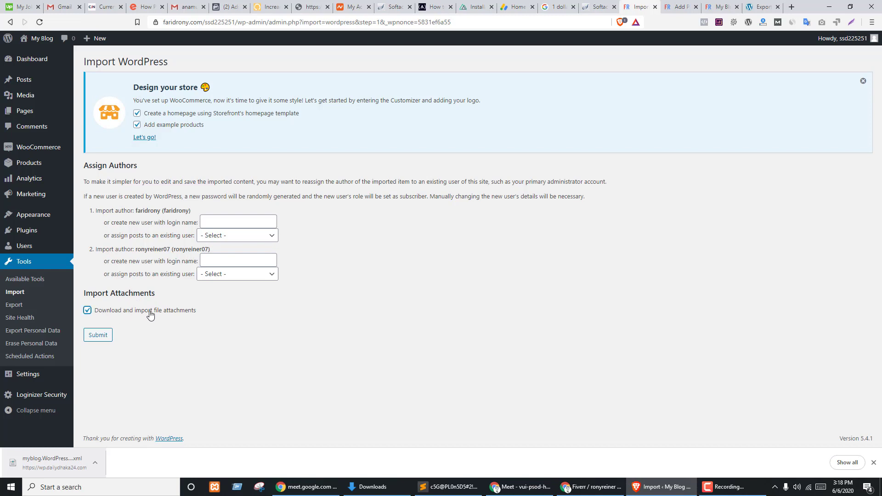
click(91, 338)
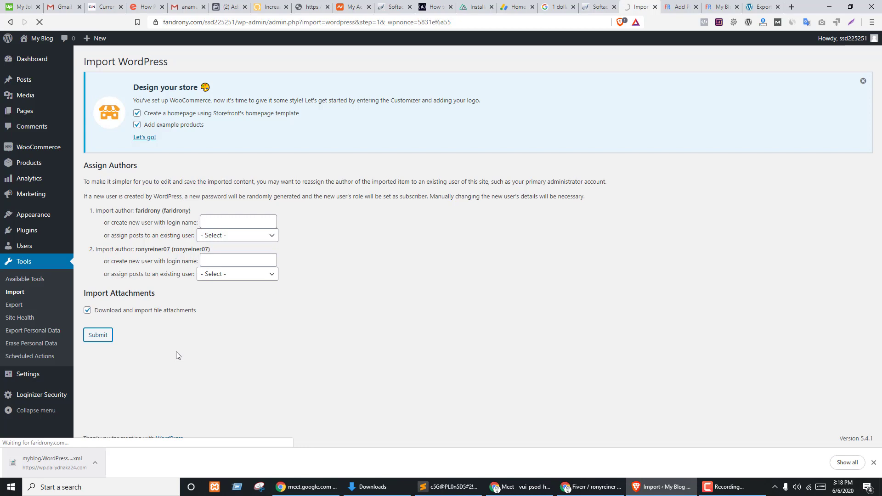
middle_click(25, 166)
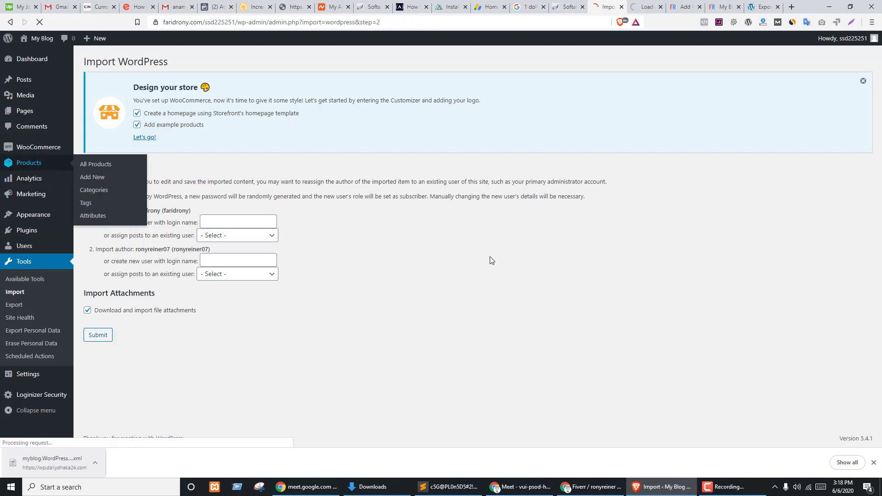
key(ctrl+Tab)
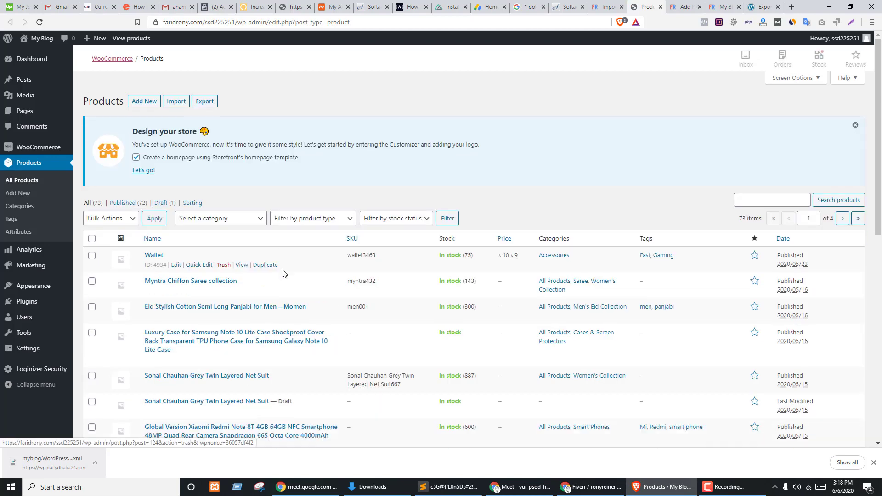
- Confirm the import finished, refresh the 73-item product list, and glance at the Media Library
scroll(283, 285, down, 10)
key(ctrl+shift+Tab)
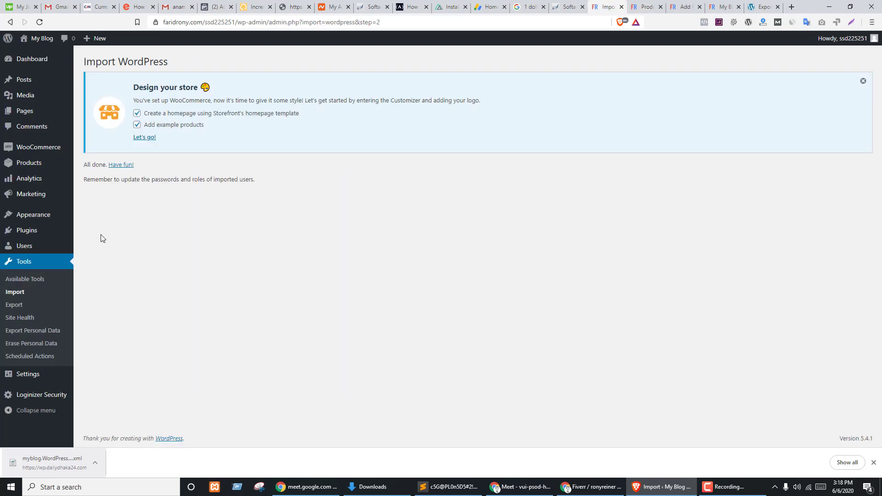
key(ctrl+Tab)
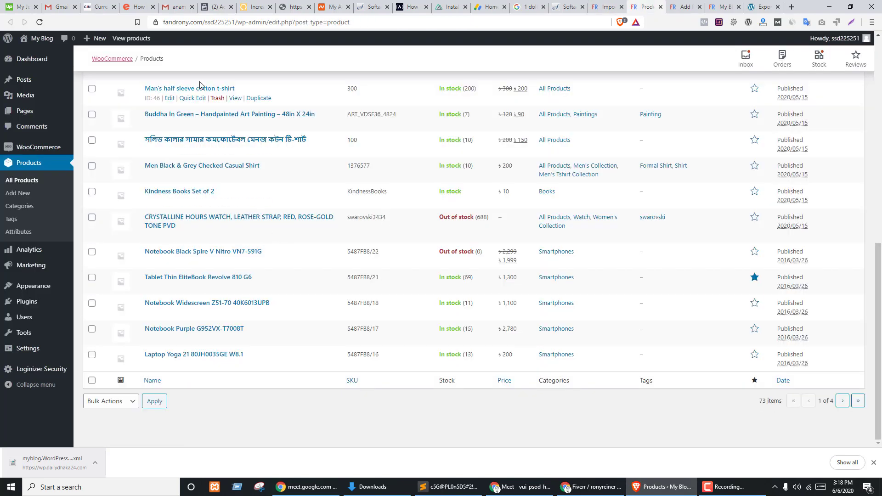
scroll(207, 92, up, 10)
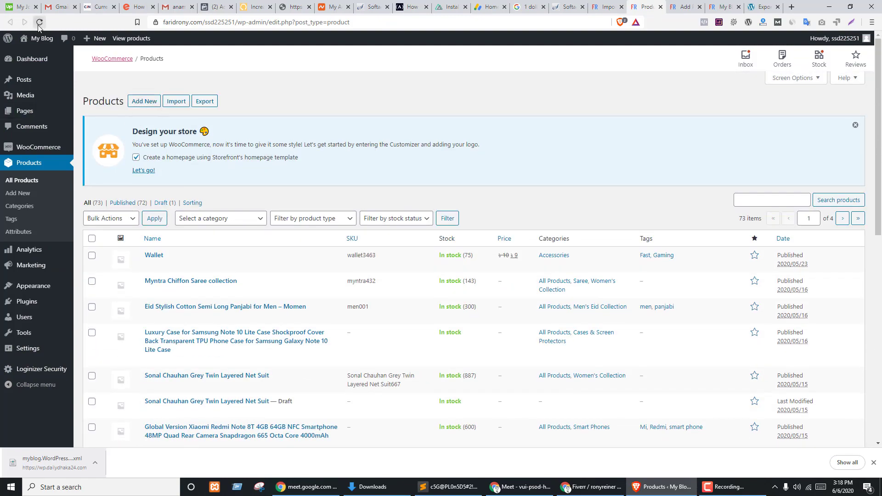
click(40, 22)
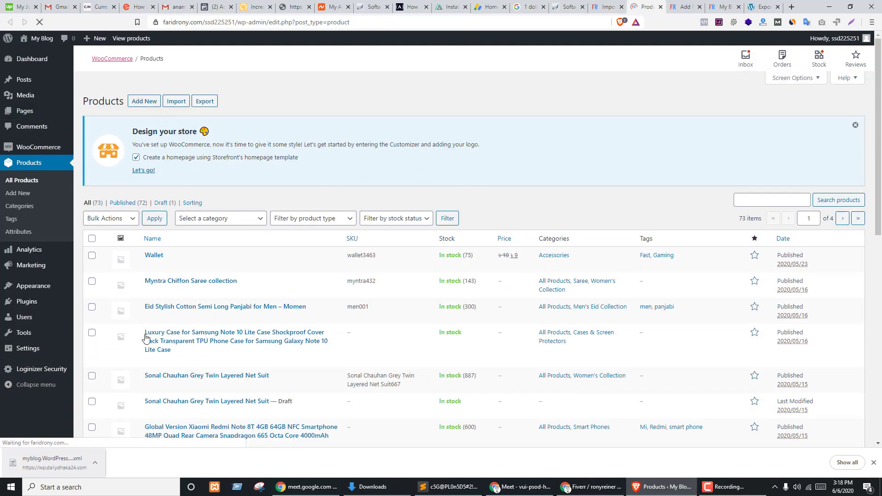
scroll(175, 288, down, 4)
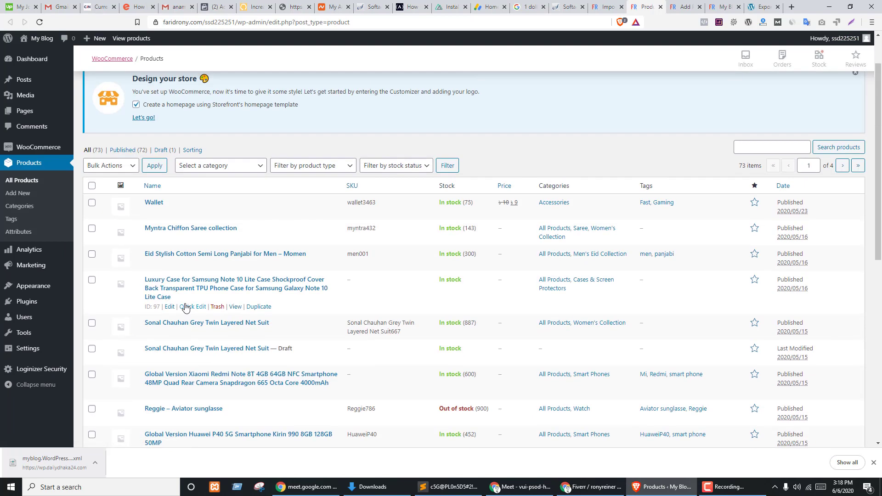
click(29, 101)
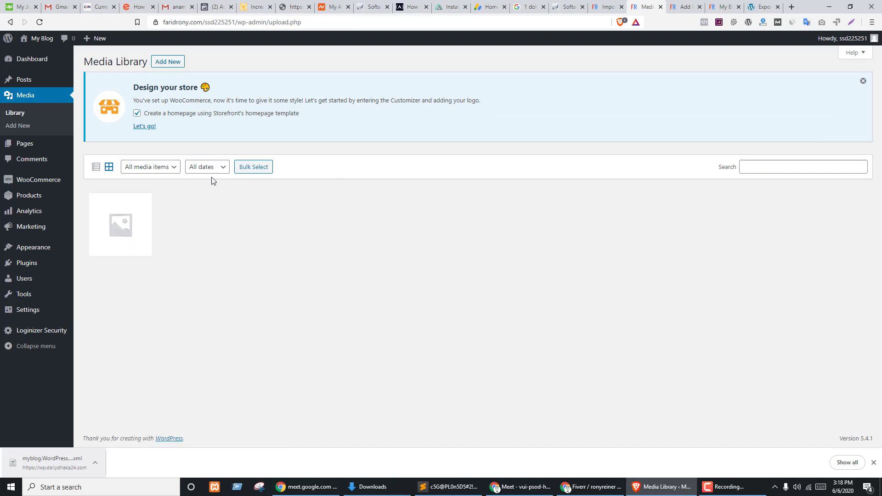
key(ctrl+shift+Tab)
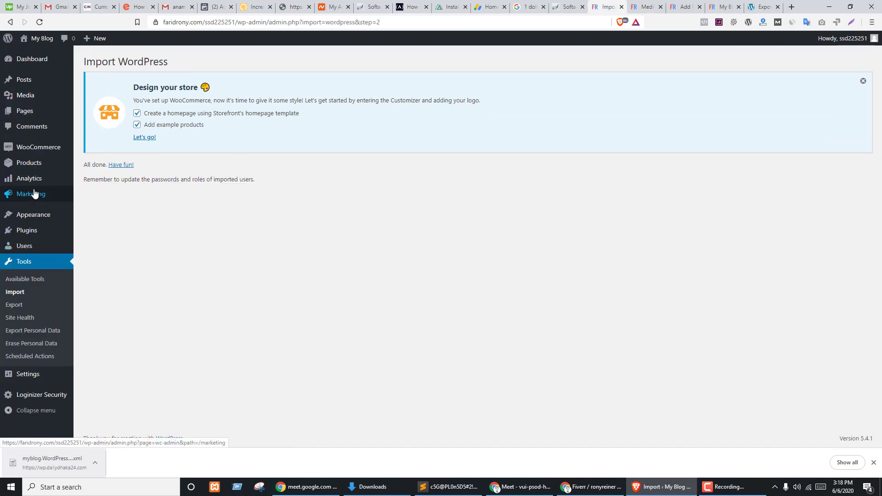
mouse_move(29, 164)
click(103, 169)
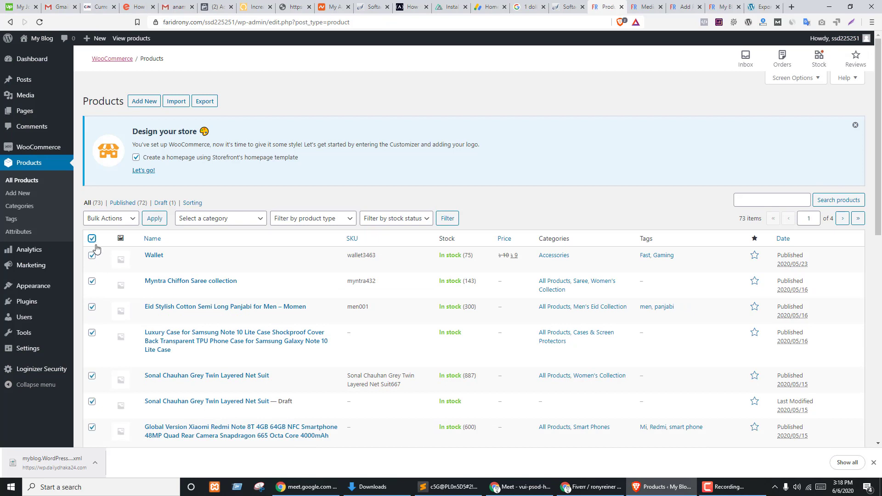
- Move the products on the first two pages to the Trash with Bulk Actions
click(109, 216)
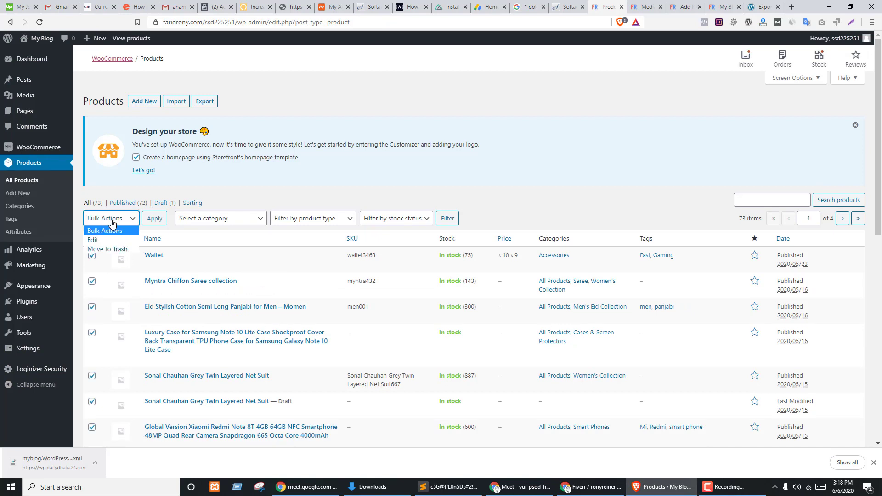
click(102, 250)
click(154, 220)
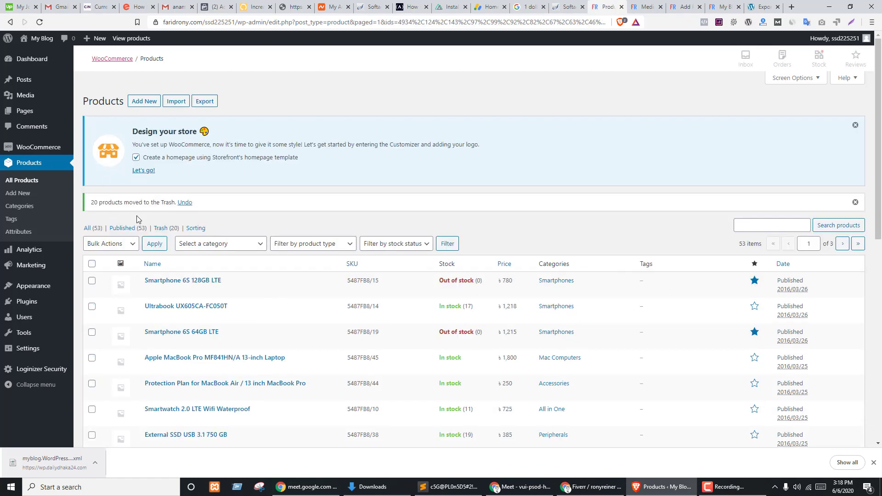
click(105, 244)
click(226, 216)
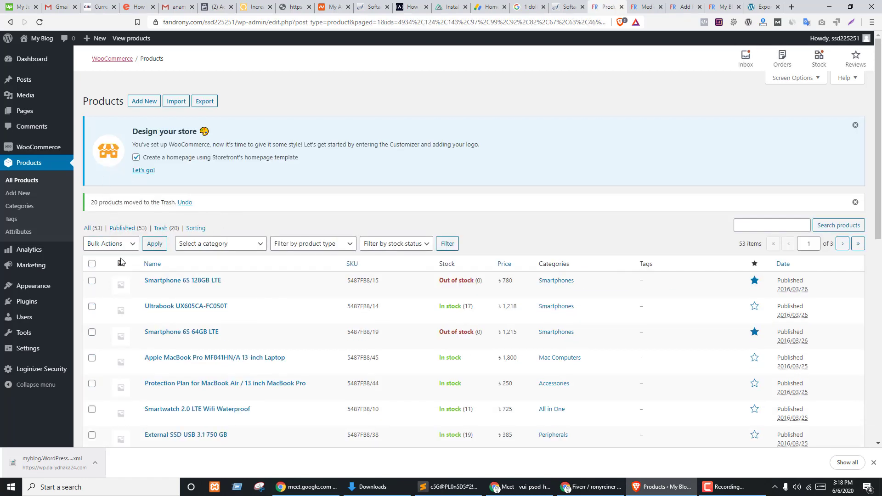
click(92, 264)
click(111, 244)
click(101, 274)
click(155, 244)
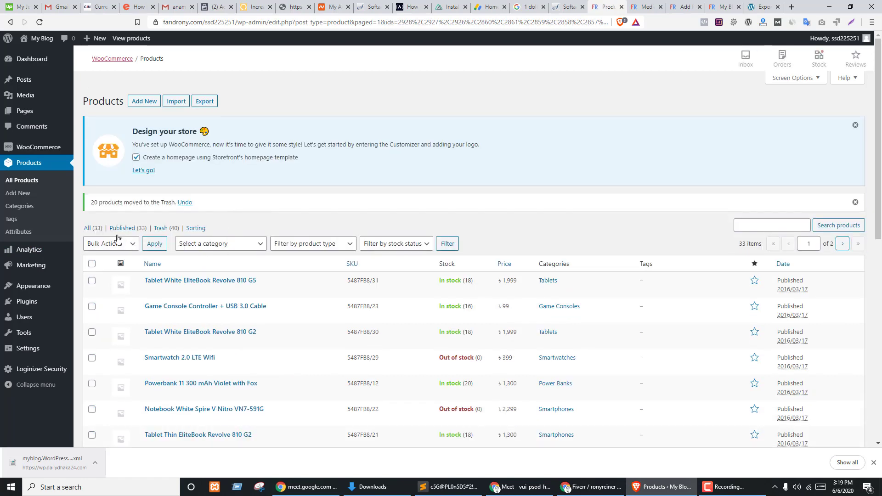
- Trash the remaining pages of products, ending with the last 13
click(103, 245)
click(216, 230)
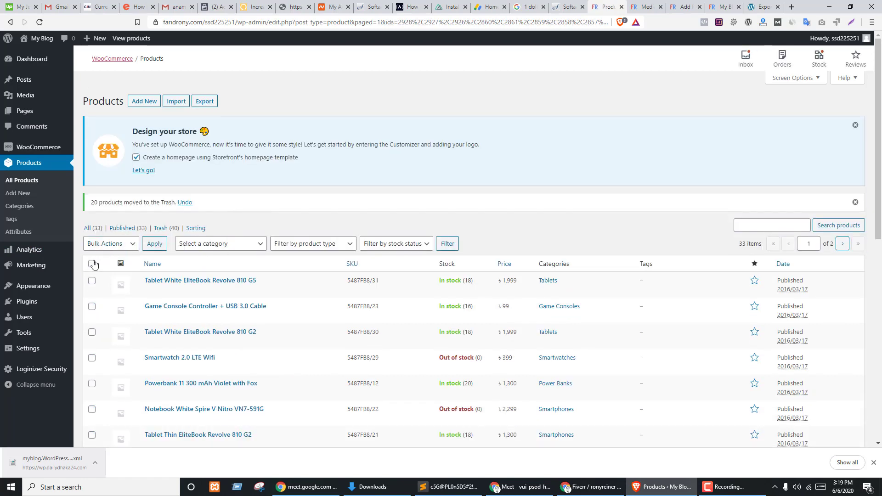
click(114, 246)
click(242, 228)
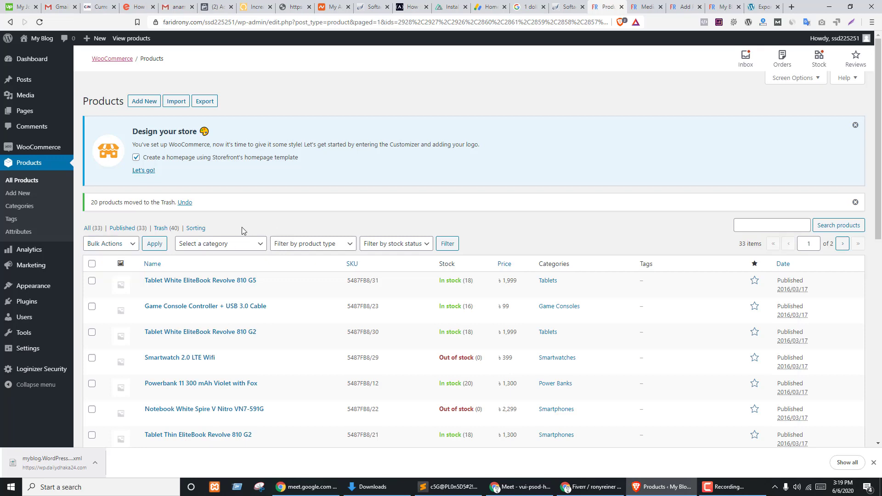
click(92, 264)
click(111, 244)
click(108, 273)
click(156, 245)
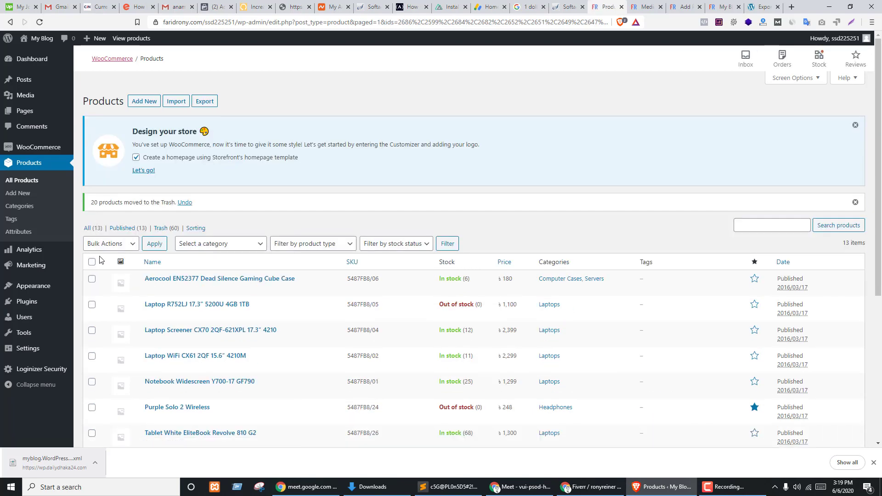
click(92, 262)
click(117, 249)
click(155, 244)
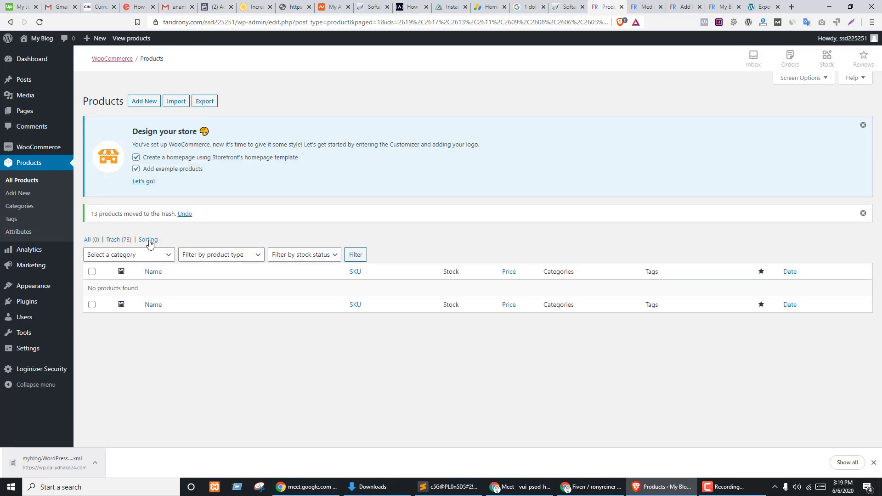
- Empty the Trash to permanently delete all 73 products, then check All Products is empty
click(119, 246)
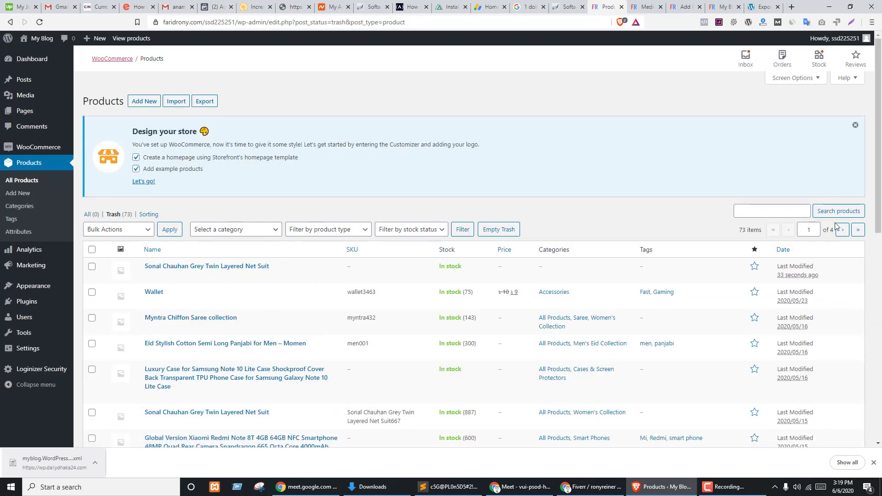
scroll(315, 329, down, 12)
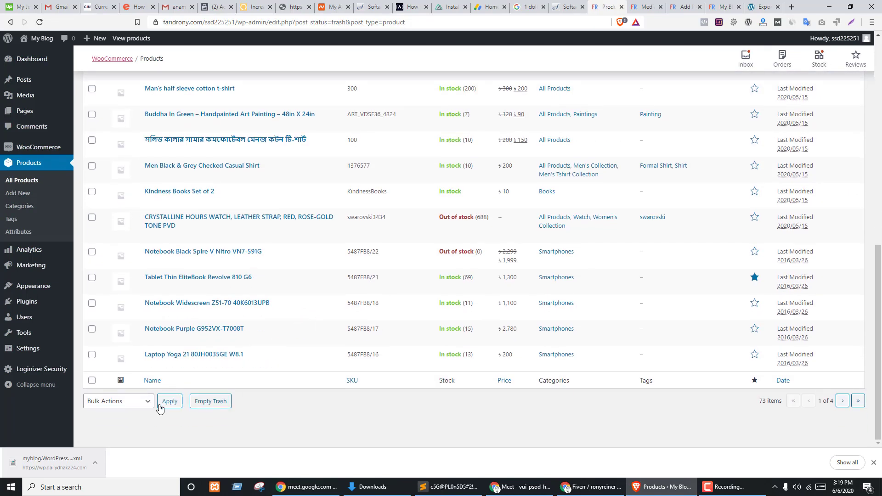
click(116, 406)
click(802, 424)
click(210, 406)
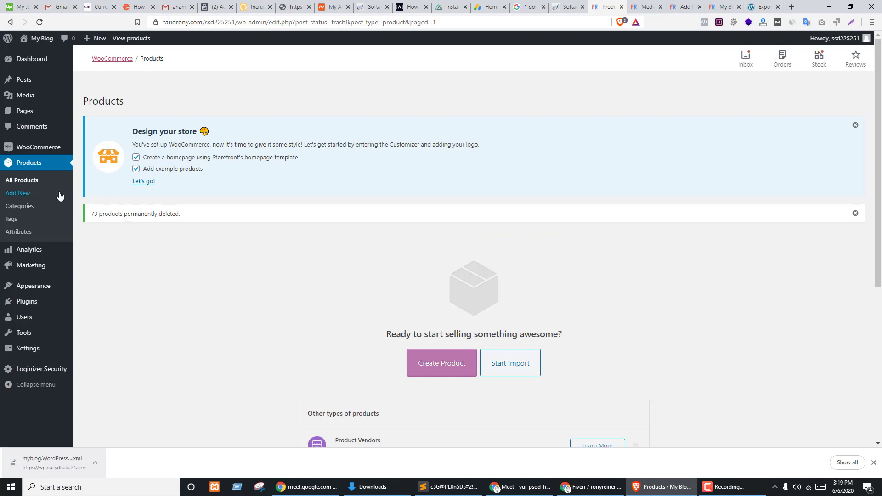
click(29, 181)
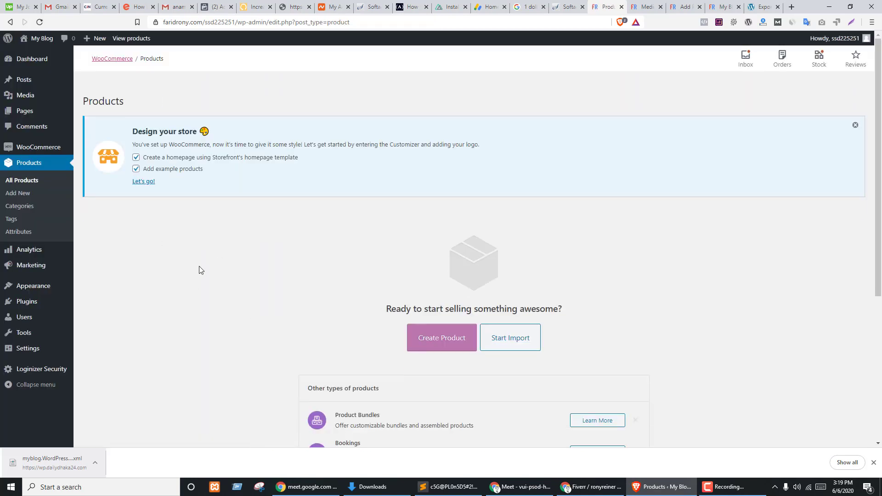
- Review the other site's Export page, still set to Products, before moving to the Meet call
click(762, 7)
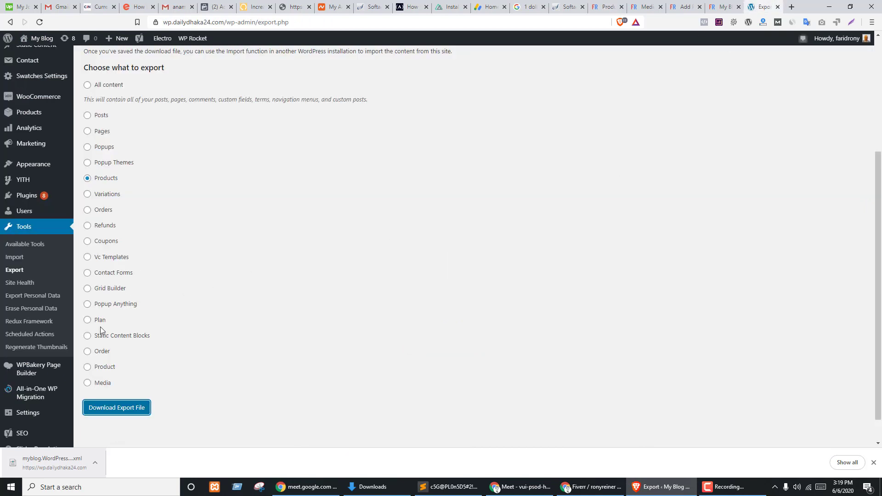
scroll(4, 272, up, 1)
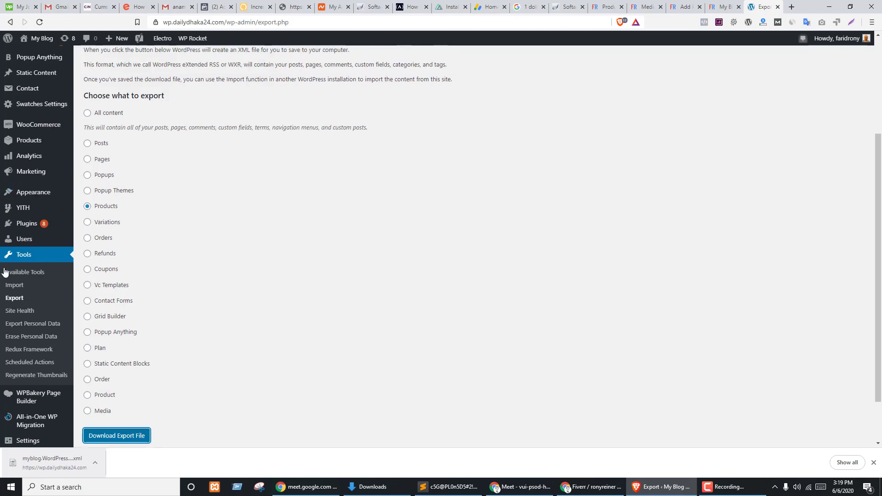
scroll(4, 271, up, 4)
mouse_move(27, 251)
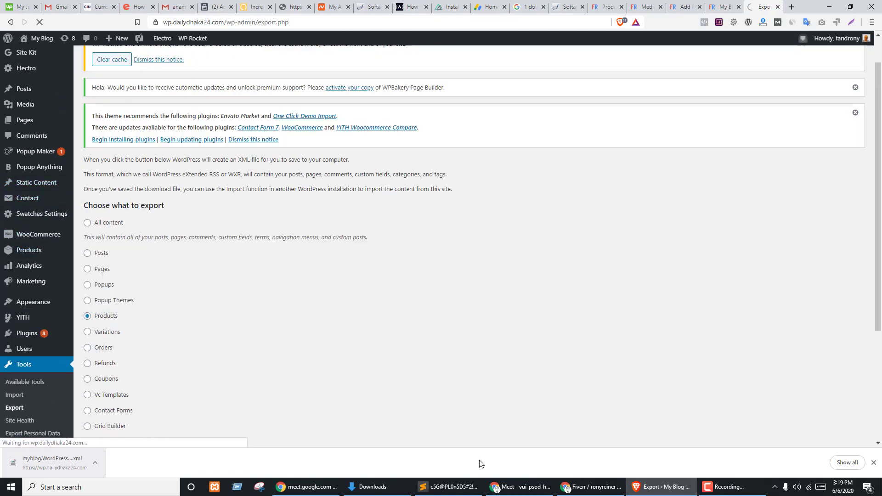
click(520, 487)
- Open the Google Meet chat panel to read participants' messages
click(734, 44)
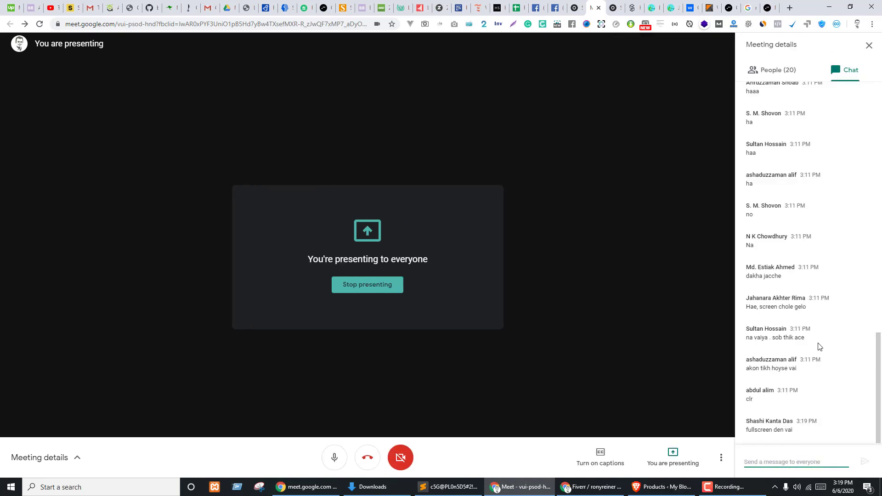
click(578, 332)
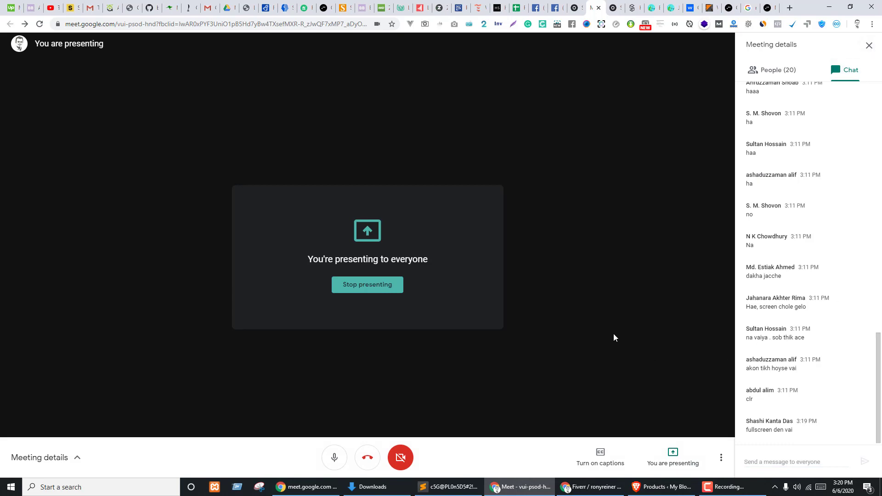
- Review the SEO and readability filters, then set the product type filter to Downloadable
click(637, 489)
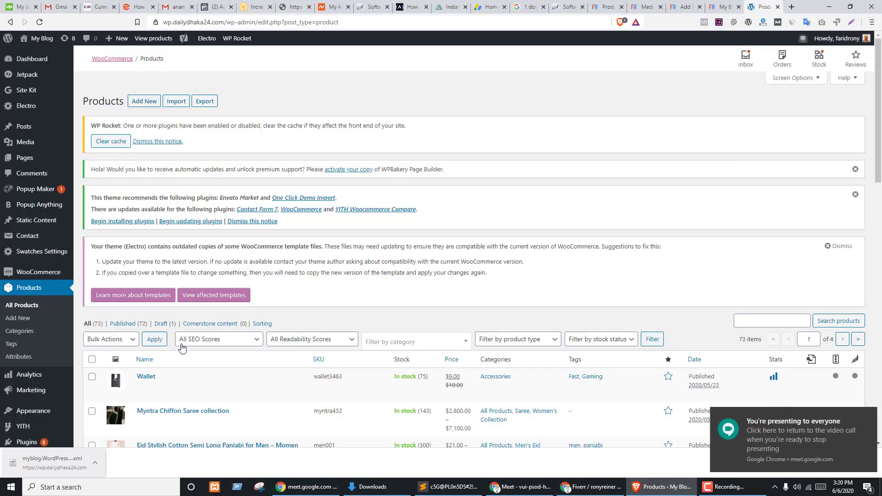
scroll(273, 300, down, 4)
scroll(273, 300, down, 12)
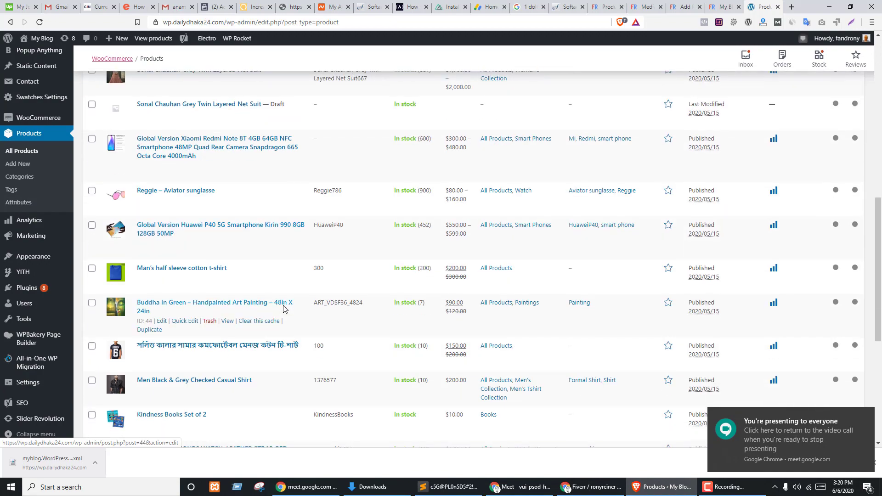
scroll(267, 294, up, 15)
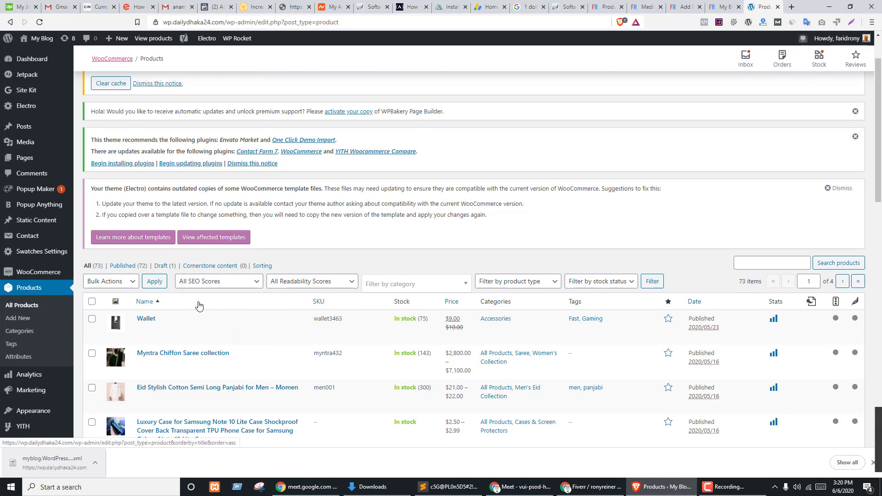
scroll(310, 226, down, 2)
click(216, 190)
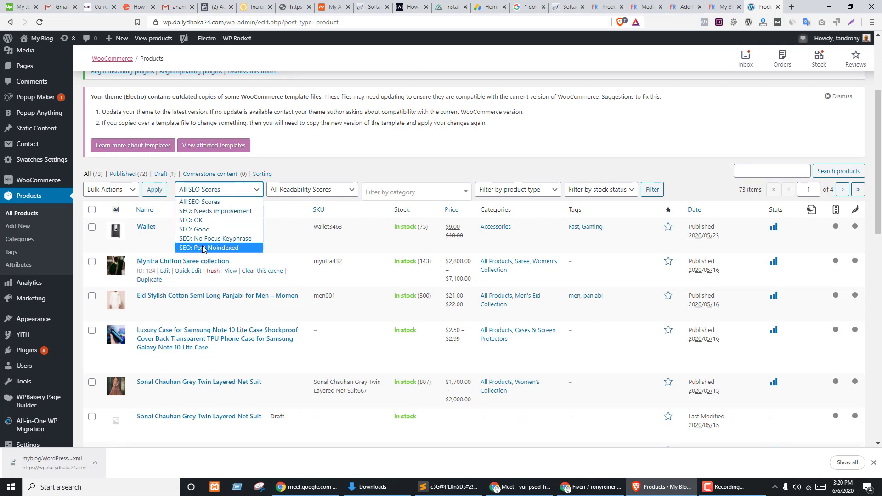
click(216, 203)
click(288, 191)
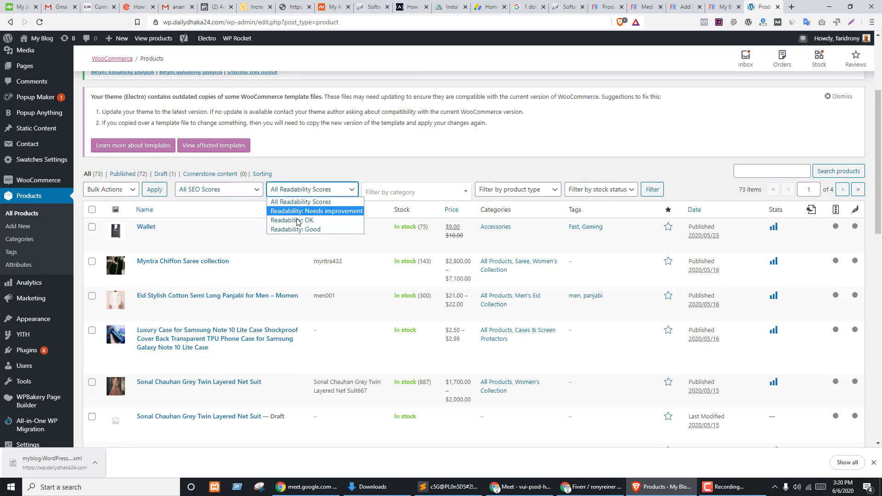
click(516, 190)
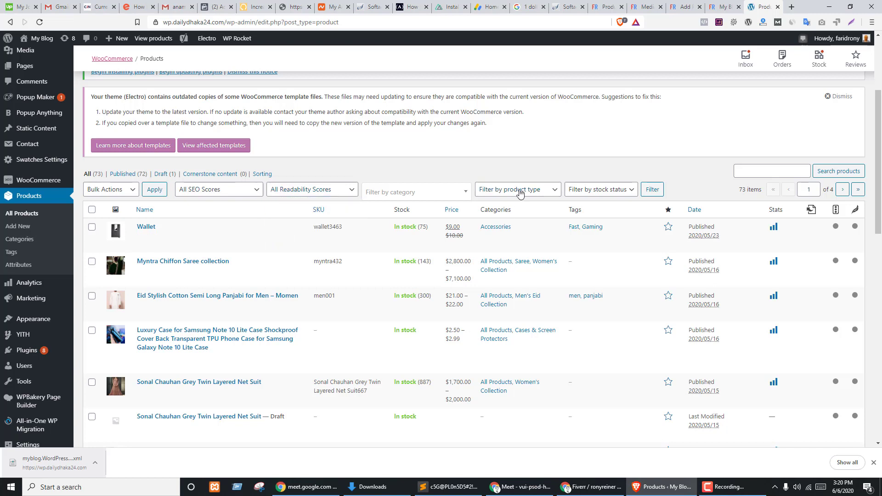
click(517, 190)
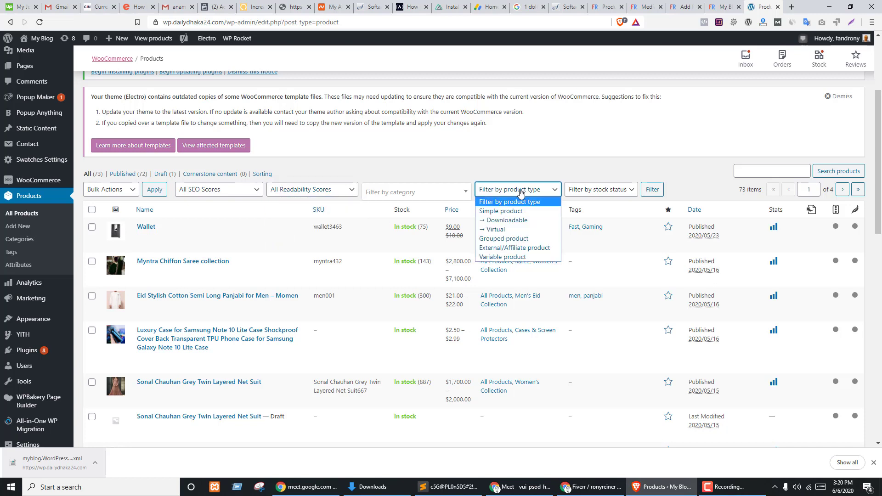
click(500, 221)
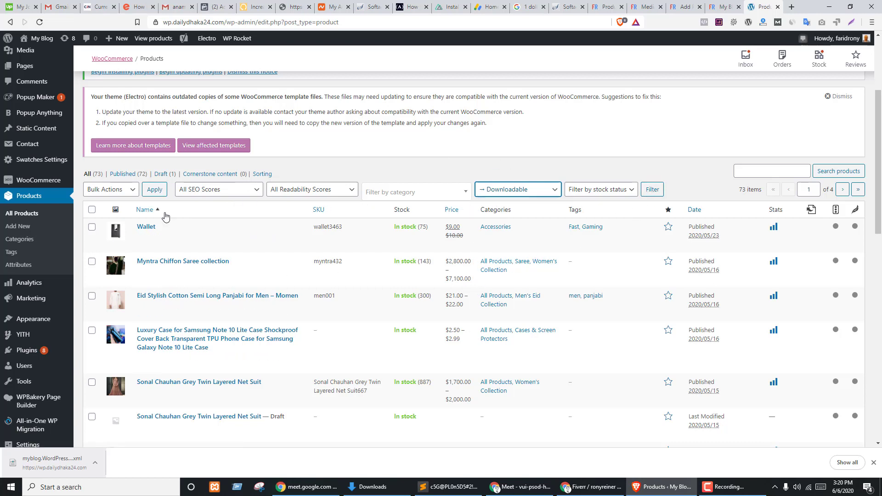
- Look over the bulk action and SEO filter options and scroll the 73-product list
click(109, 192)
click(223, 190)
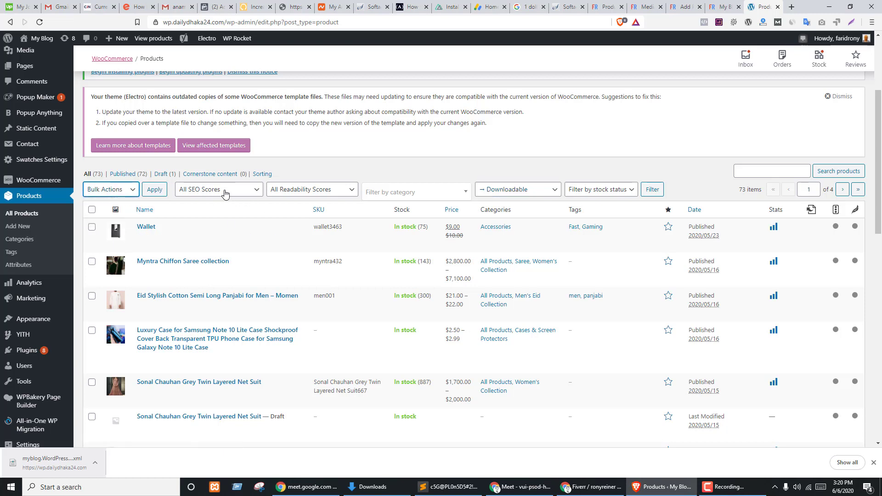
click(224, 191)
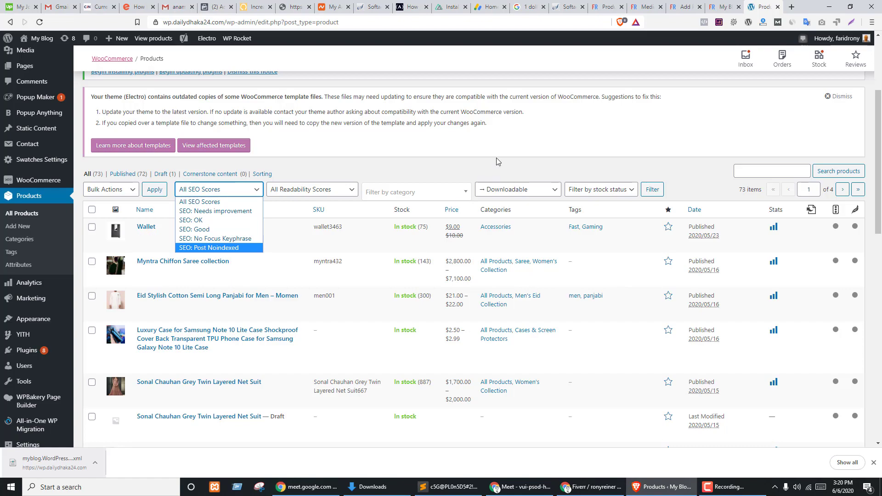
scroll(767, 273, down, 2)
scroll(774, 278, down, 6)
scroll(696, 276, up, 10)
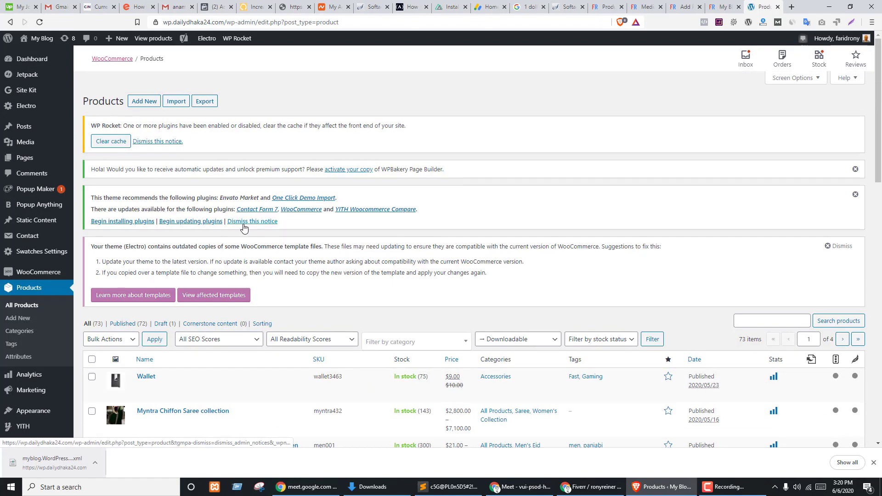
scroll(496, 242, down, 1)
scroll(497, 241, down, 2)
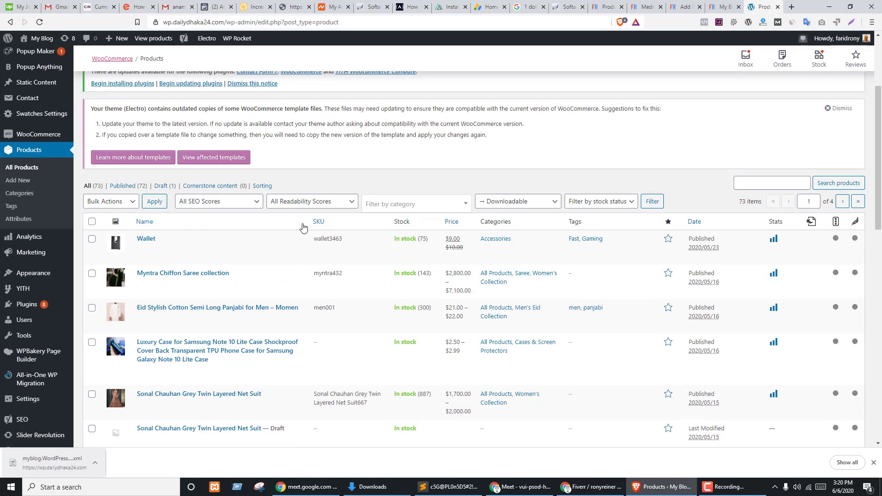
scroll(315, 254, up, 3)
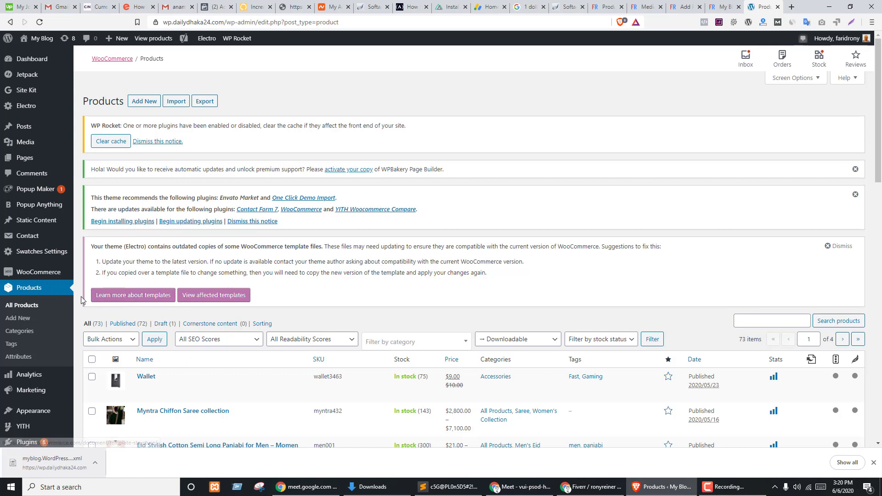
mouse_move(45, 273)
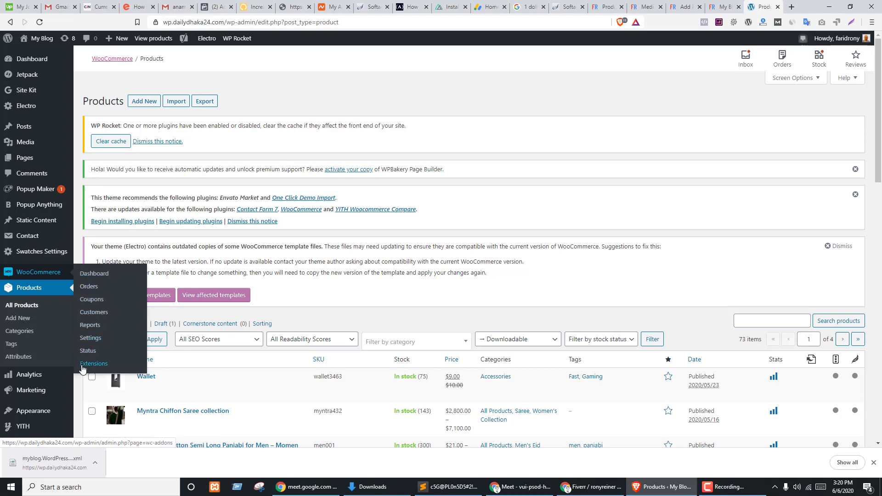
scroll(14, 257, down, 4)
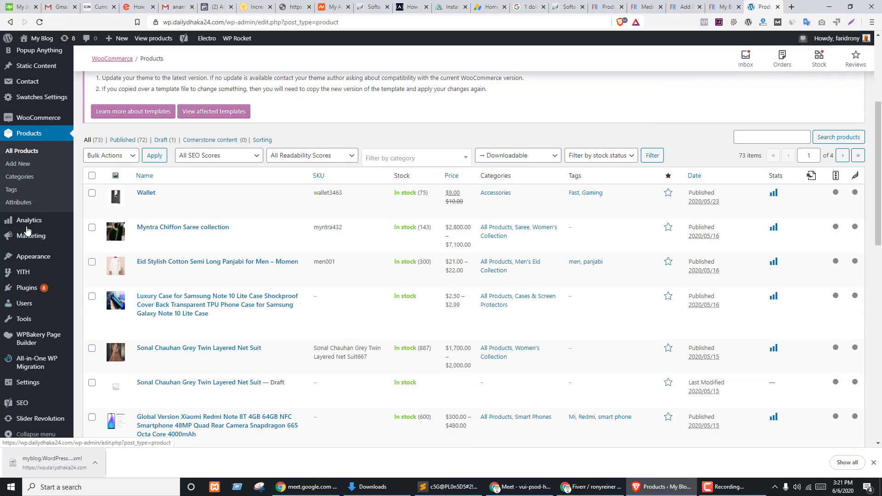
mouse_move(24, 317)
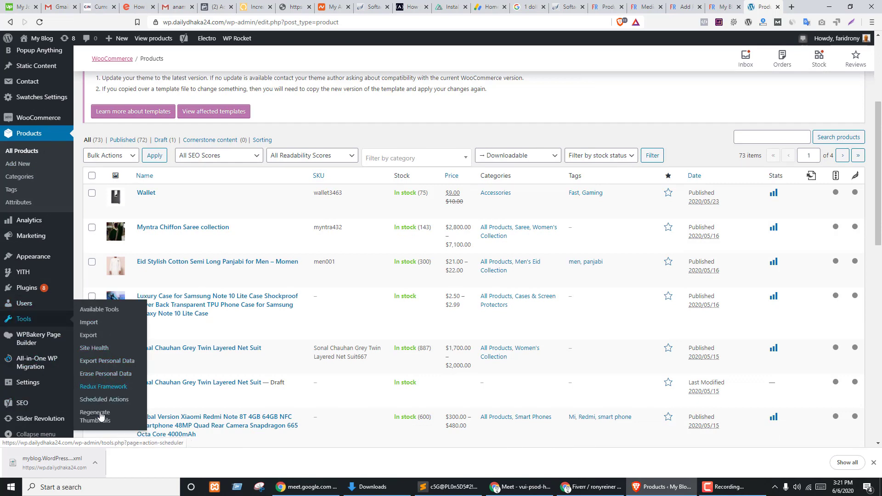
- Visit Tools > Export, Export Personal Data and the WooCommerce dashboard
click(89, 336)
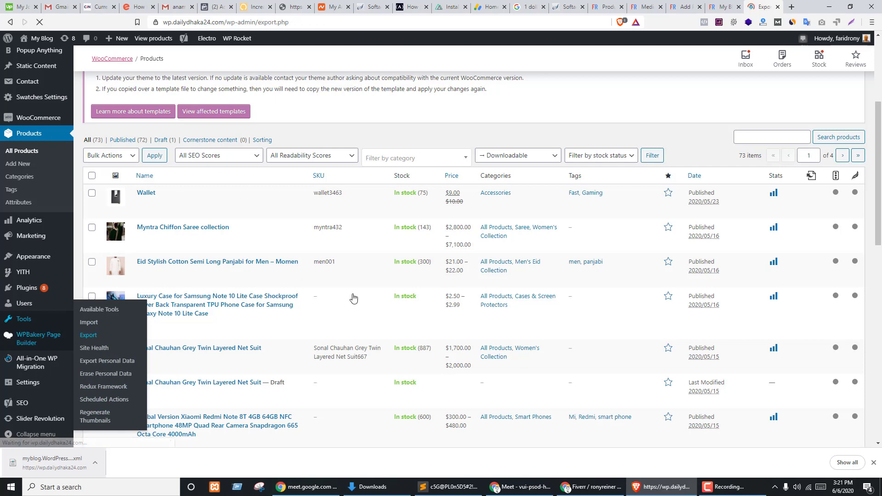
scroll(367, 271, down, 5)
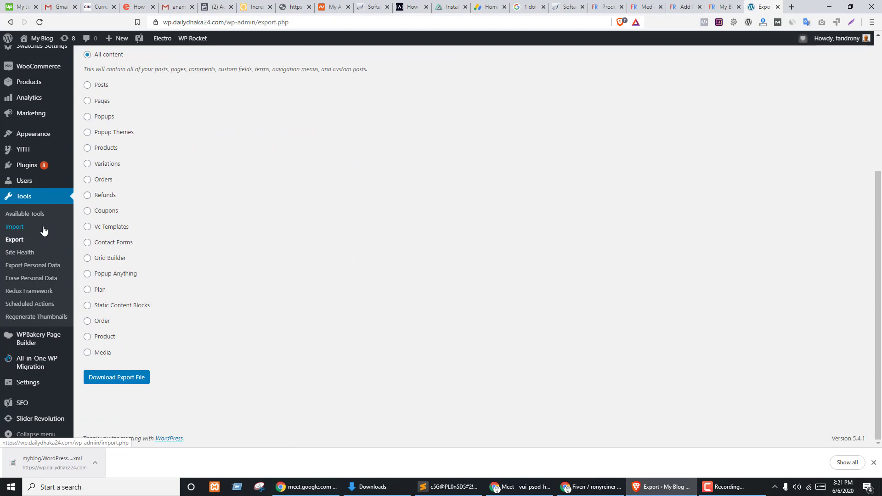
click(27, 266)
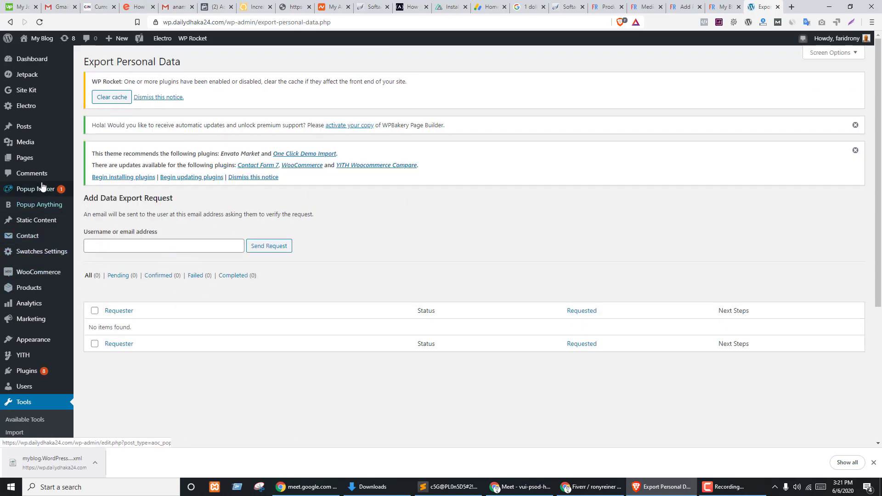
click(23, 129)
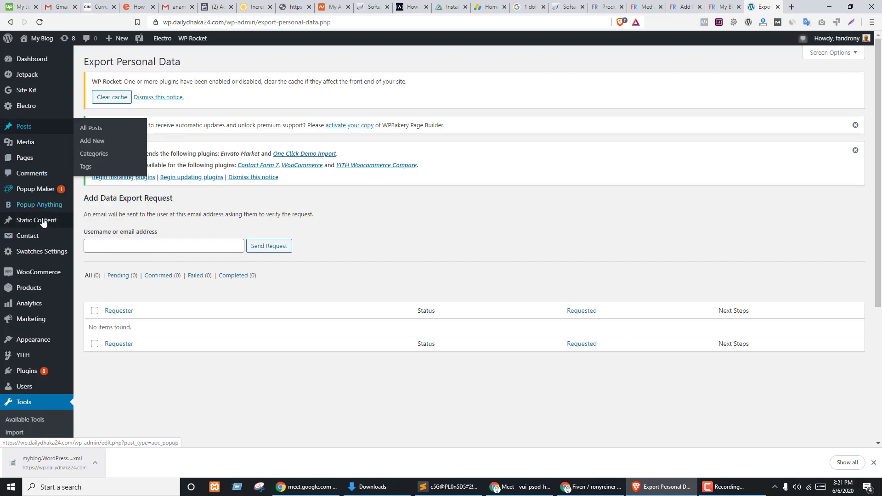
click(40, 273)
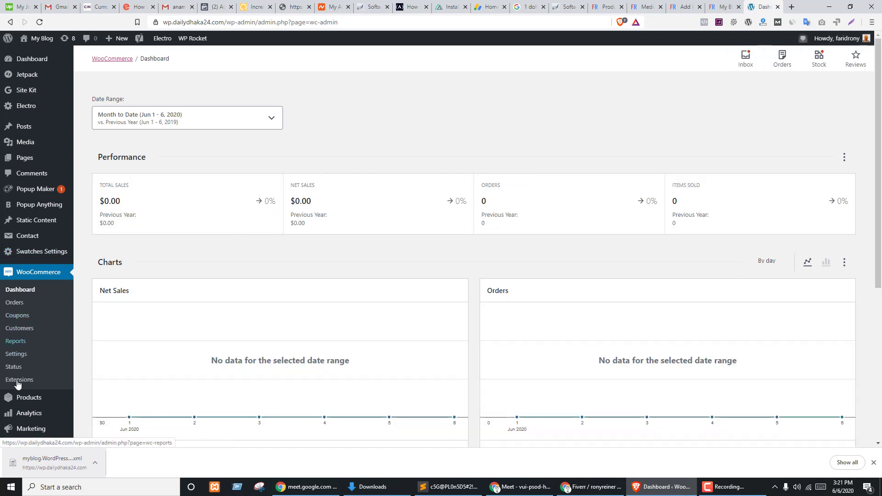
- Return to the full Products list and open the product Export tool
click(21, 399)
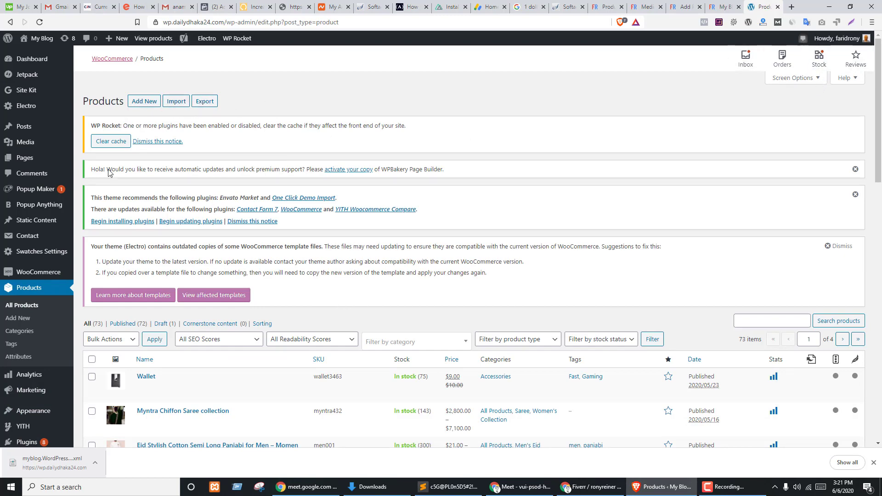
scroll(338, 254, down, 5)
scroll(276, 266, up, 4)
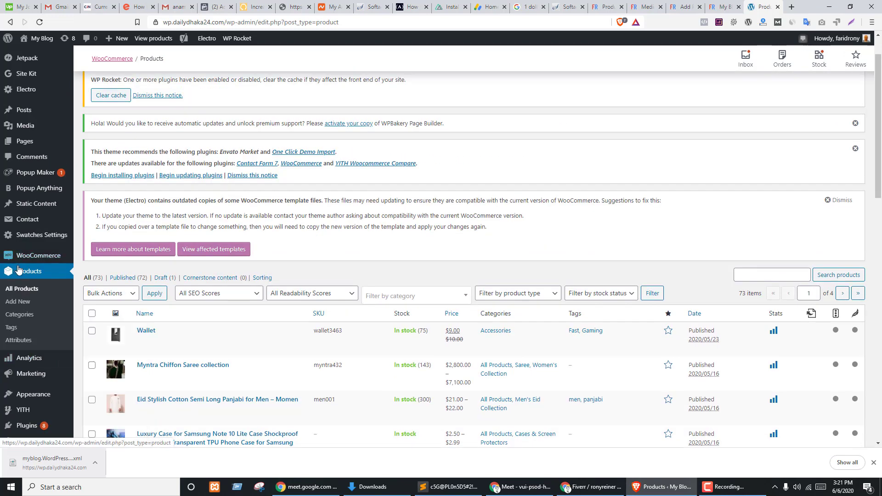
scroll(204, 275, up, 1)
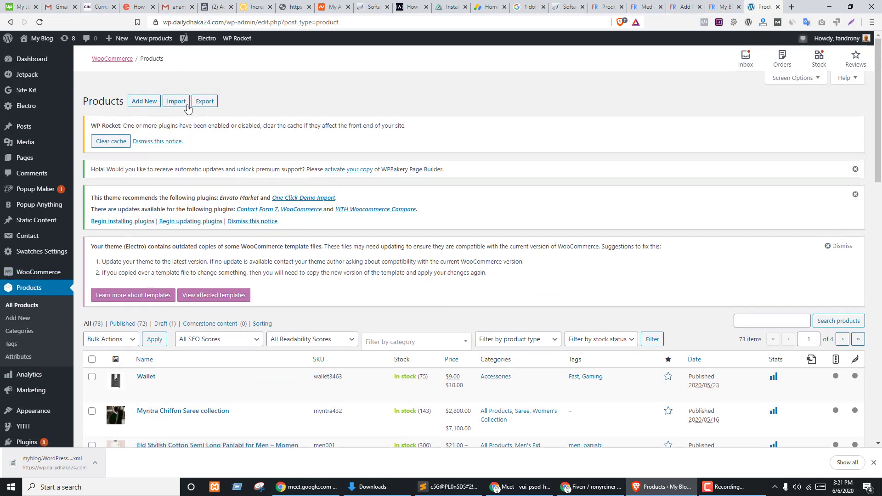
click(204, 102)
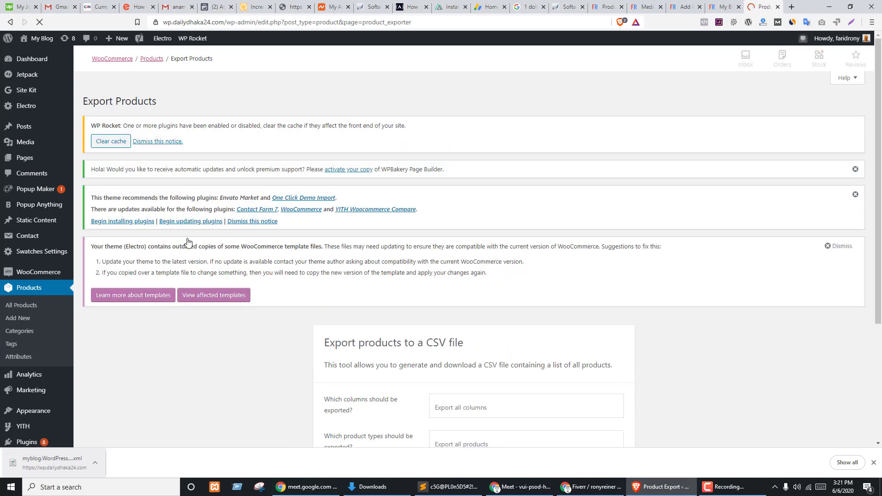
- Export all columns, categories and product types to wc-product-export-6-6-2020-1591435332228.csv in Downloads
scroll(399, 274, down, 4)
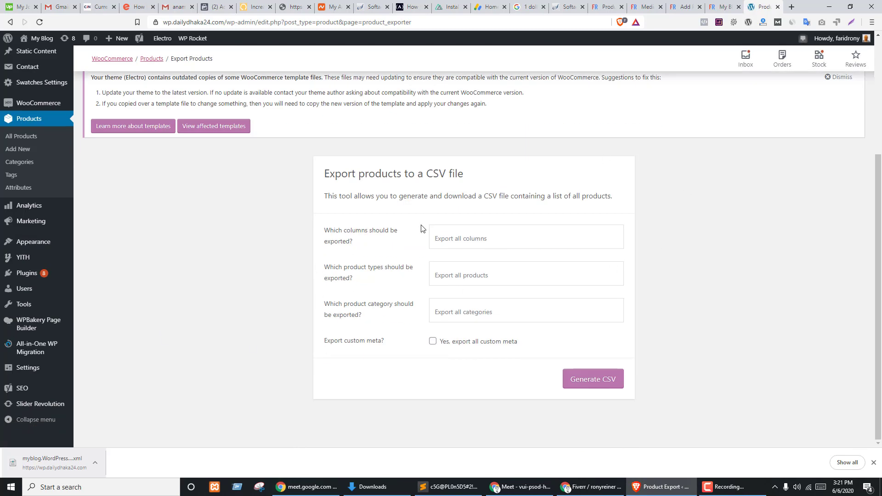
click(466, 239)
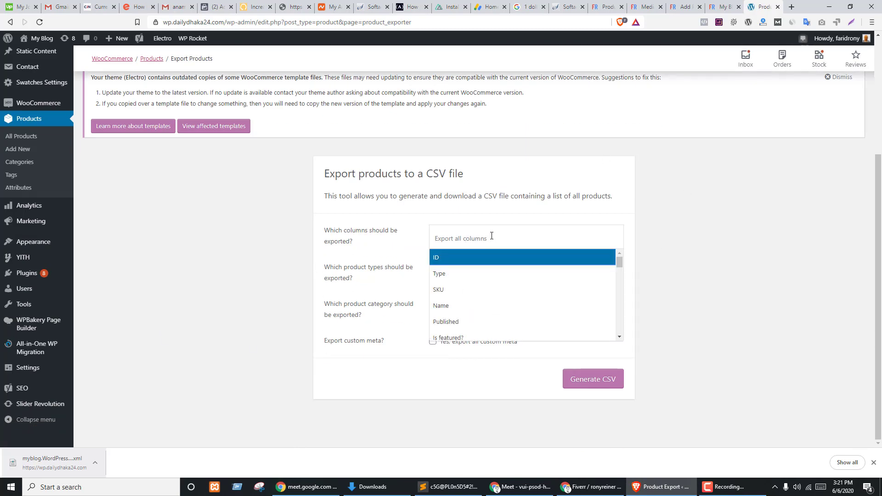
click(715, 233)
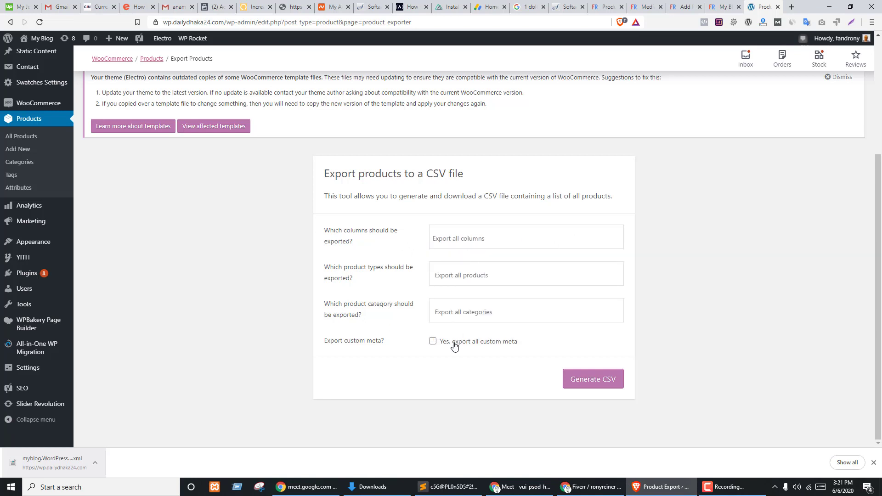
click(455, 313)
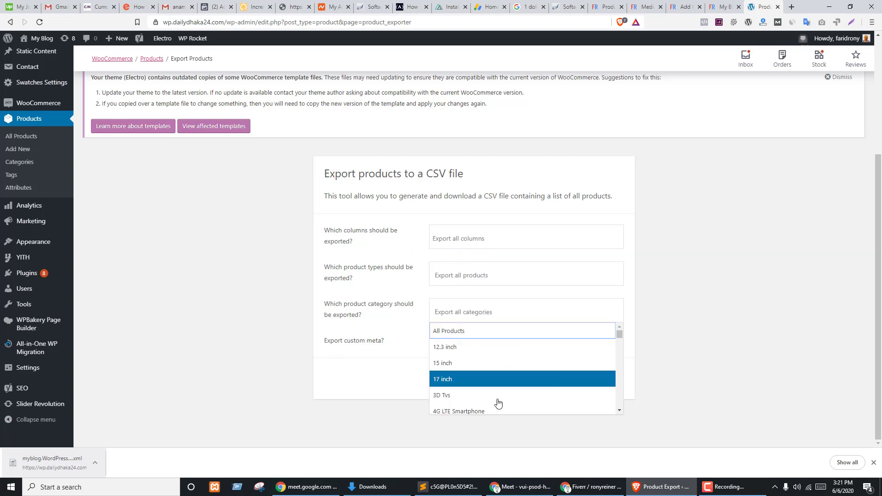
click(710, 282)
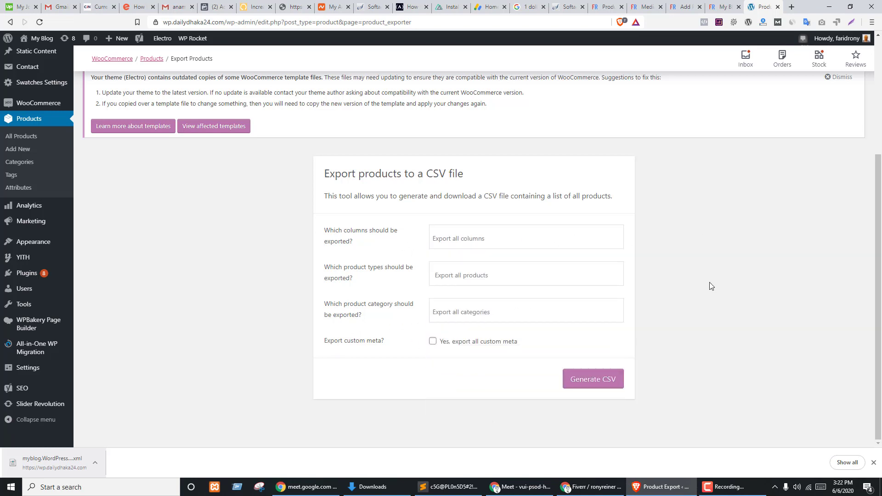
click(450, 281)
click(753, 283)
click(590, 380)
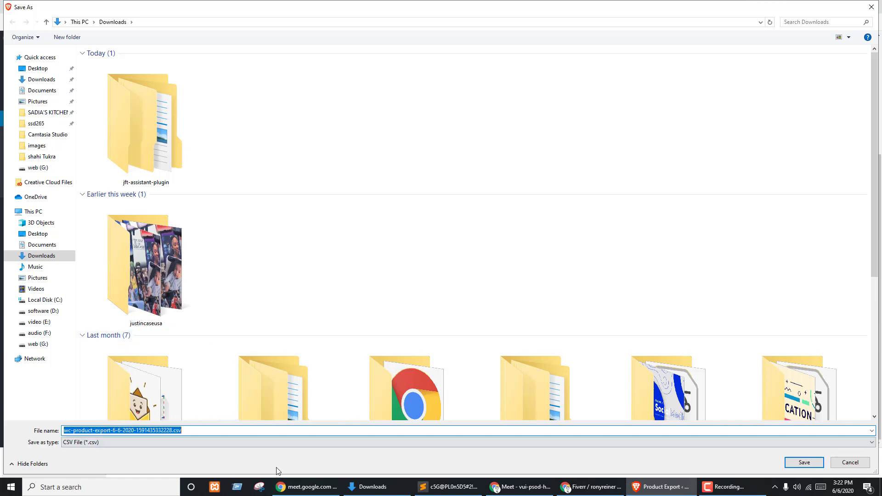
click(792, 464)
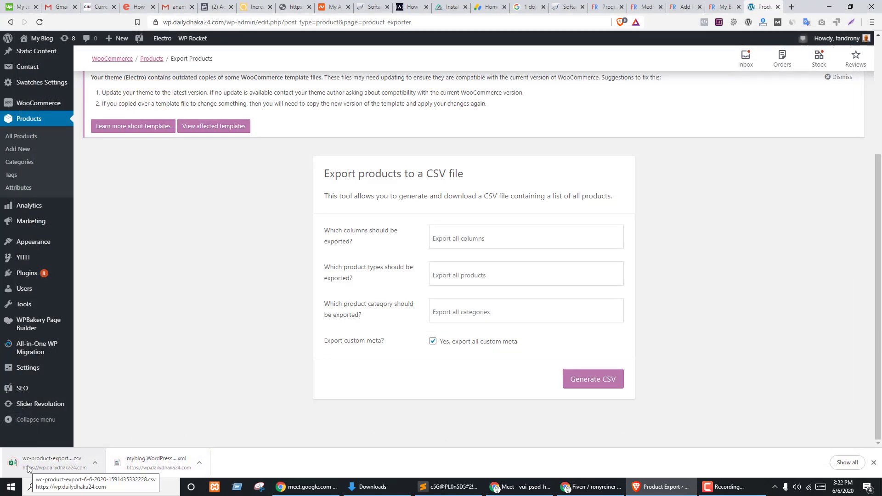
- In the second store's tab, reload Products and start the CSV product import
click(605, 6)
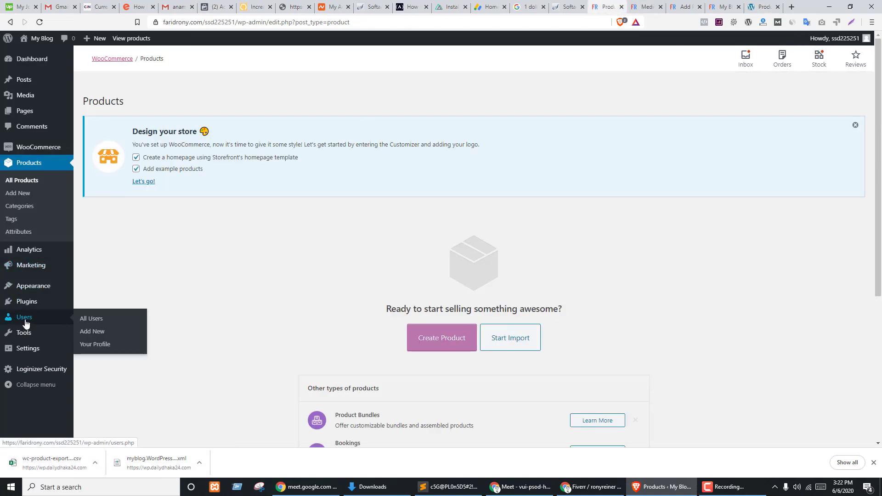
click(33, 169)
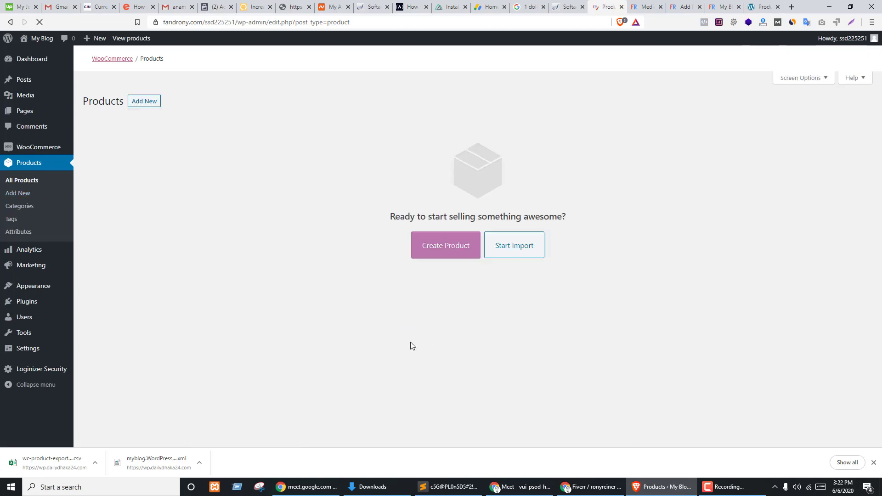
scroll(657, 222, down, 3)
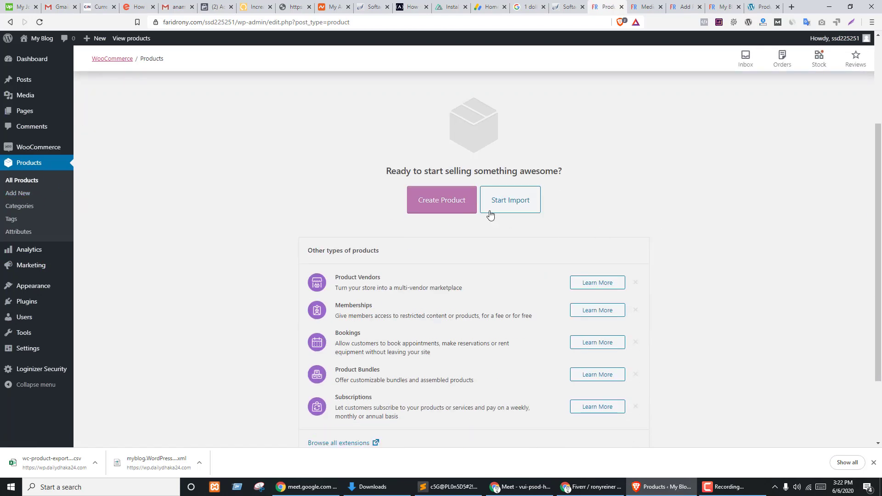
click(513, 204)
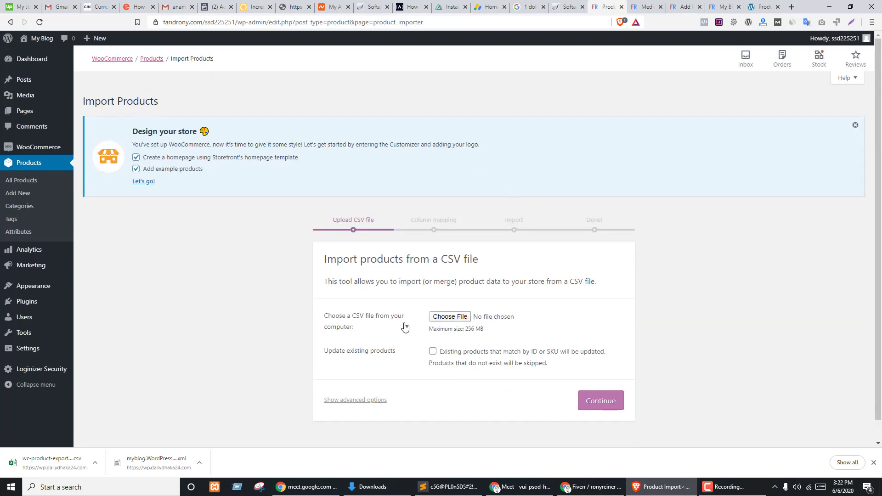
- Drop the wc-product-export CSV onto the importer and continue to column mapping
drag(46, 461, 462, 318)
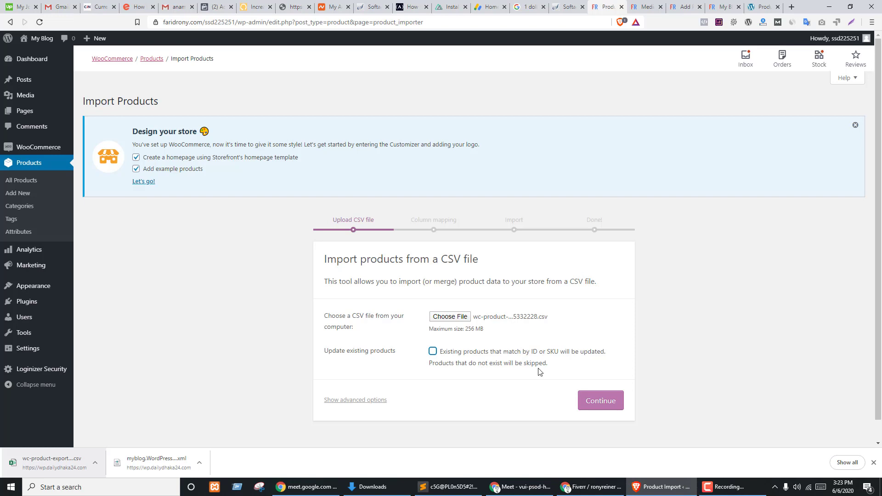
click(667, 384)
click(596, 401)
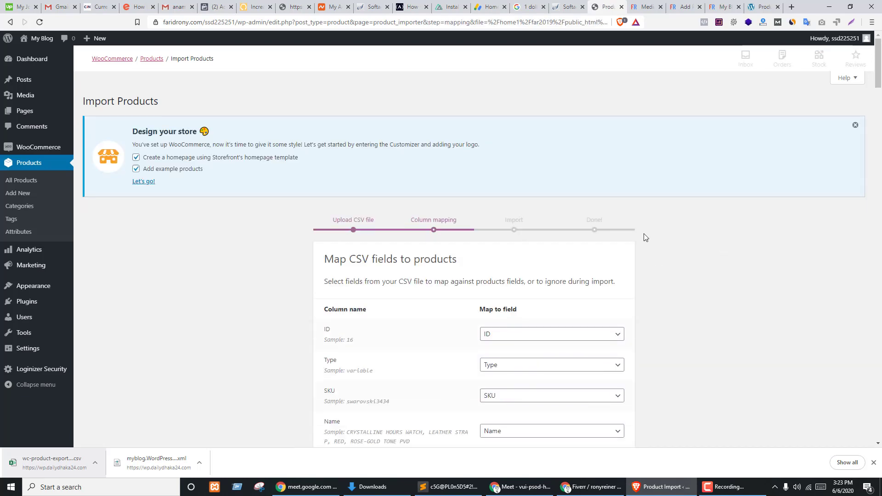
- Keep the default column mappings and run the product importer
scroll(687, 236, down, 4)
scroll(473, 280, down, 5)
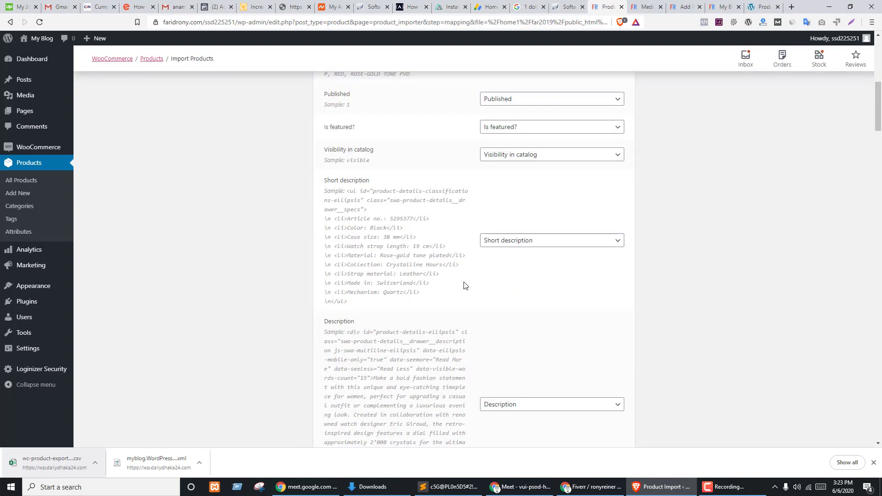
scroll(478, 278, down, 4)
scroll(388, 277, down, 20)
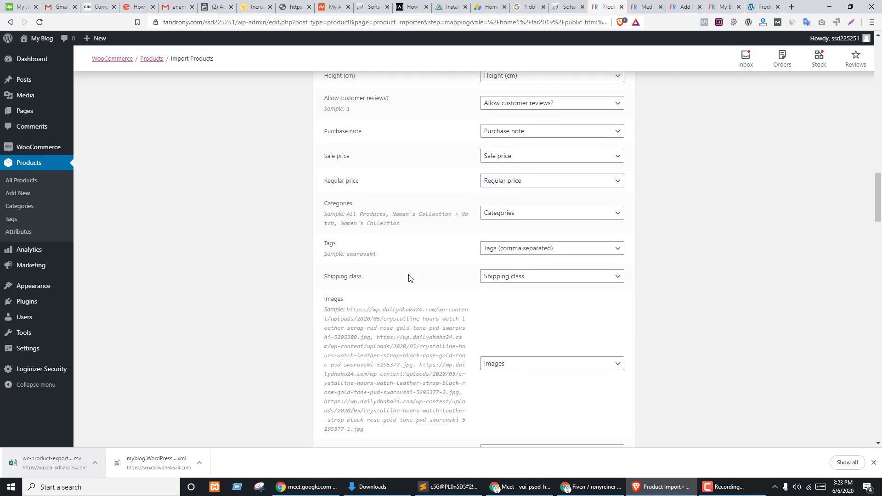
scroll(431, 311, down, 10)
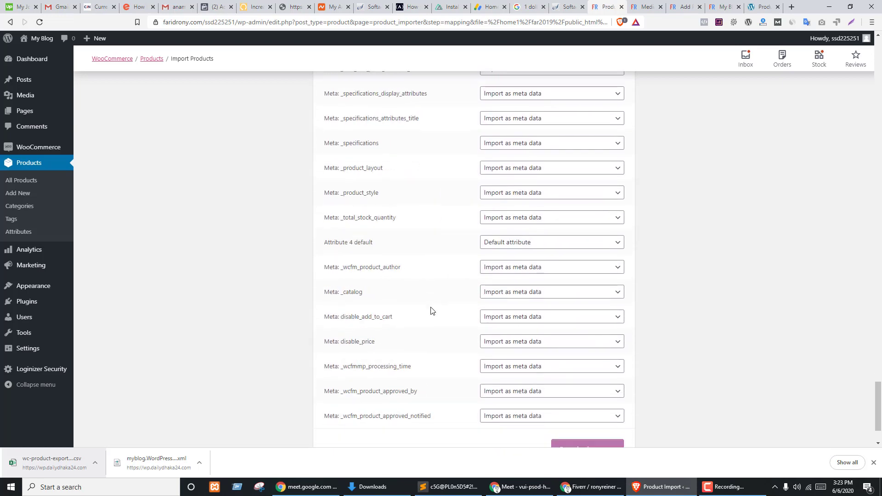
click(580, 384)
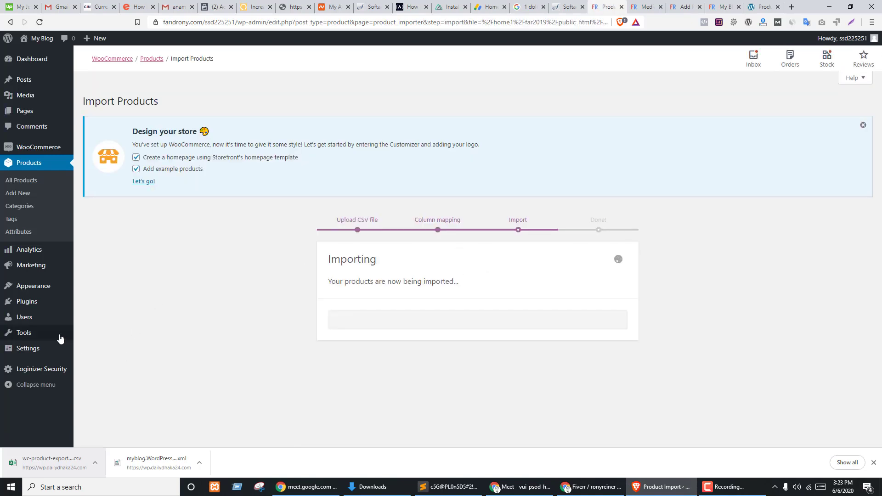
- Open Tools > Import in a new tab and launch the WooCommerce products (CSV) importer
mouse_move(34, 334)
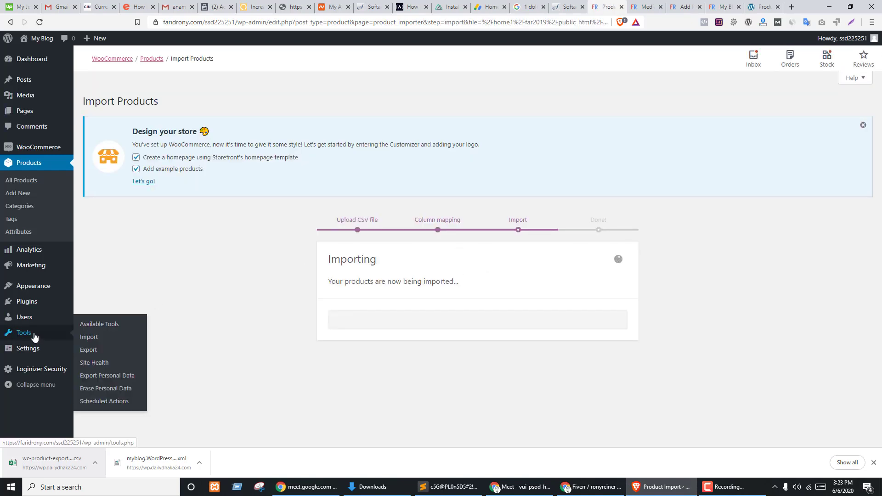
middle_click(90, 340)
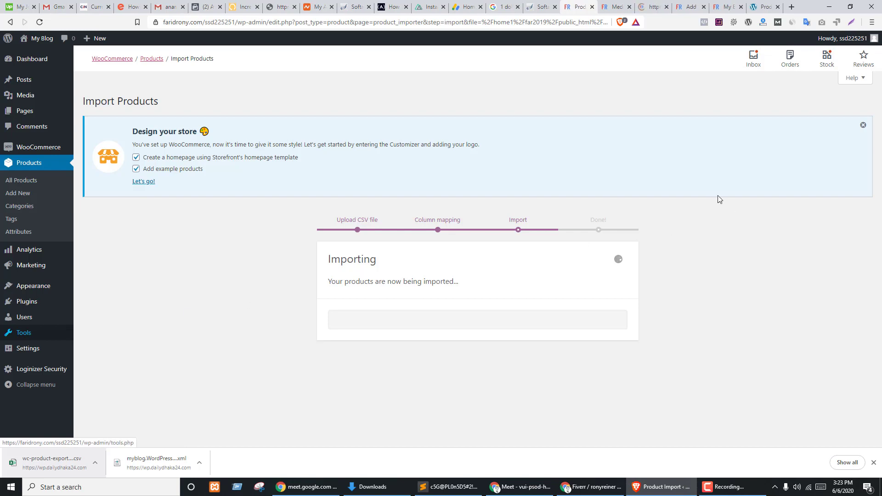
click(659, 6)
scroll(320, 281, down, 3)
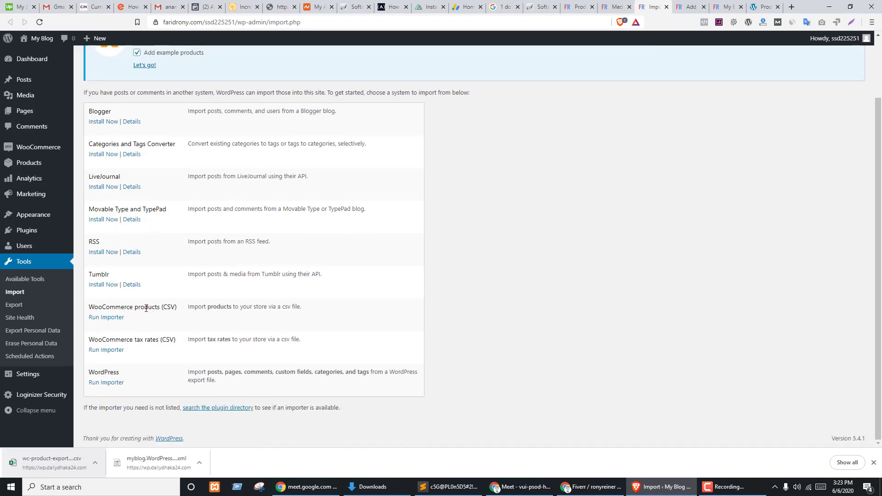
click(106, 320)
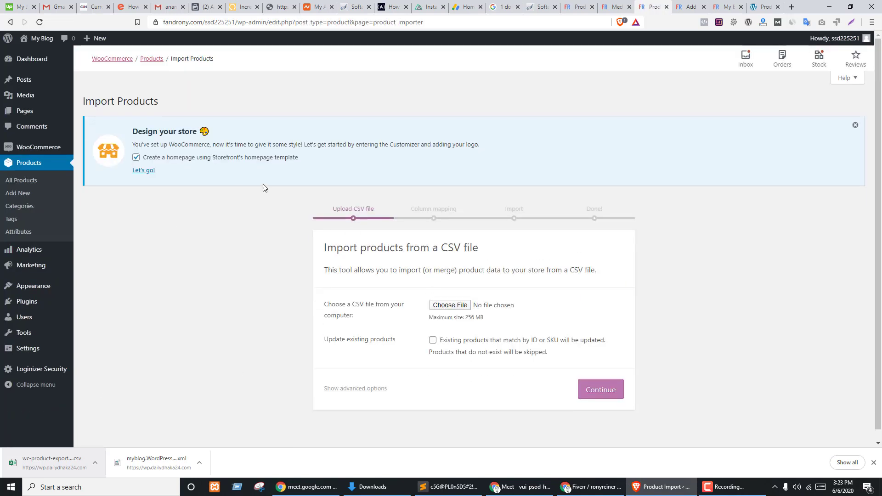
- Check the running import across tabs, dismiss the screen-sharing notice, and visit the live site
key(ctrl+shift+Tab)
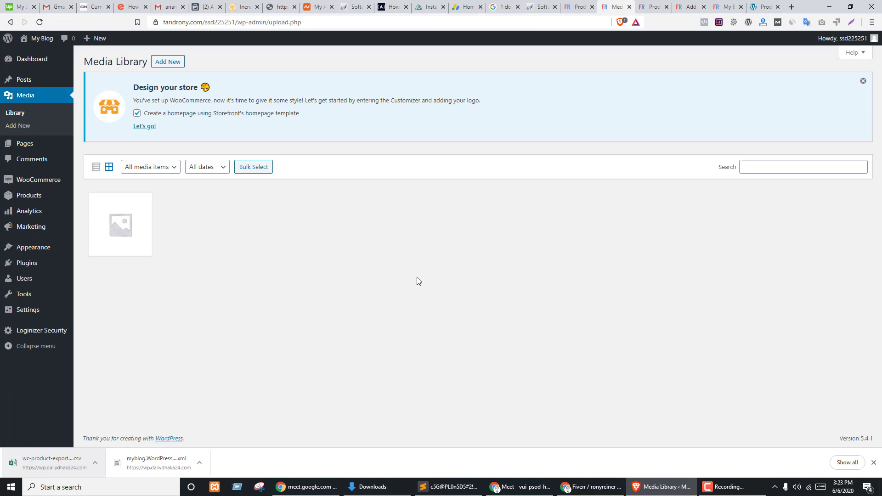
key(ctrl+Tab)
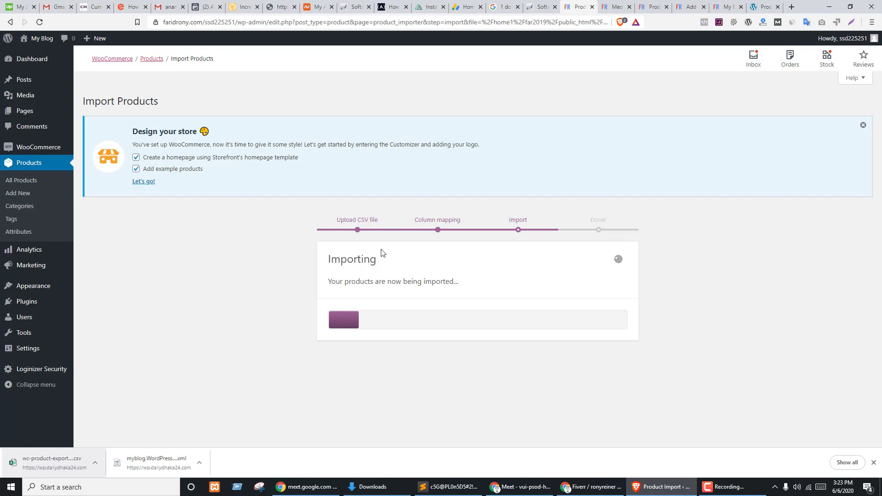
click(650, 7)
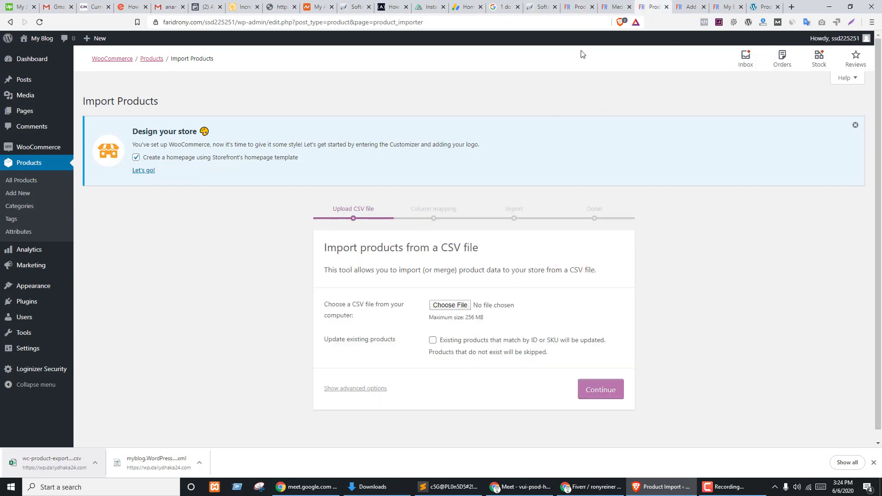
click(566, 4)
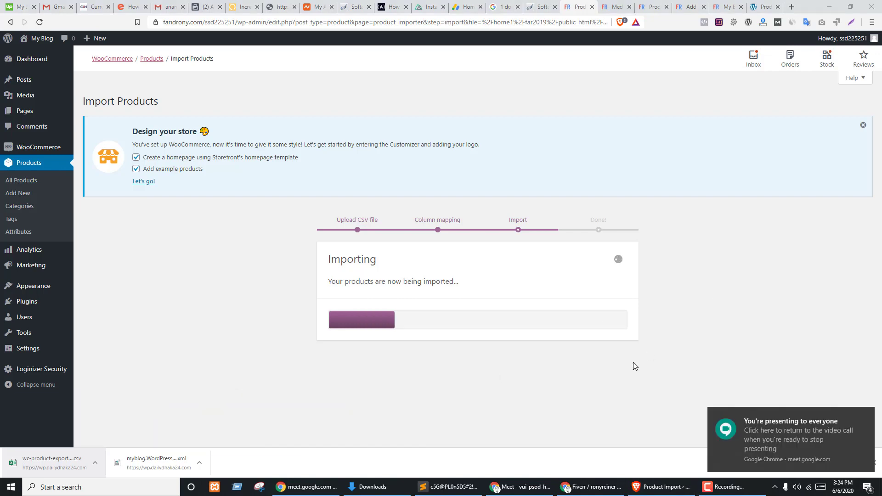
click(870, 418)
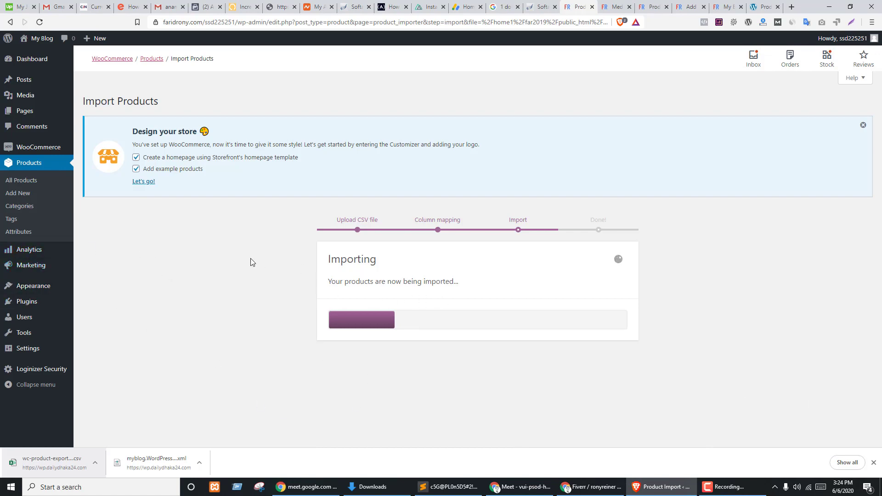
key(ctrl+Tab)
key(ctrl+Tab)
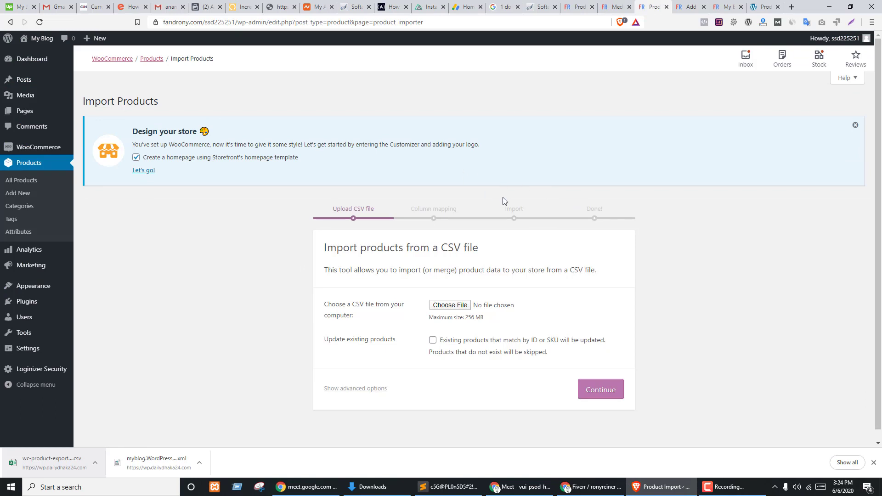
click(22, 57)
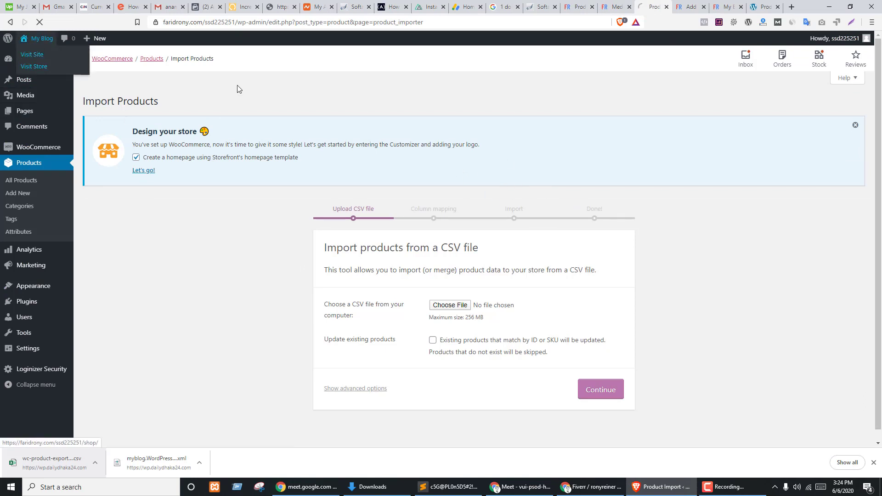
- Close the tabs to the right and browse the store's Shop page
right_click(653, 3)
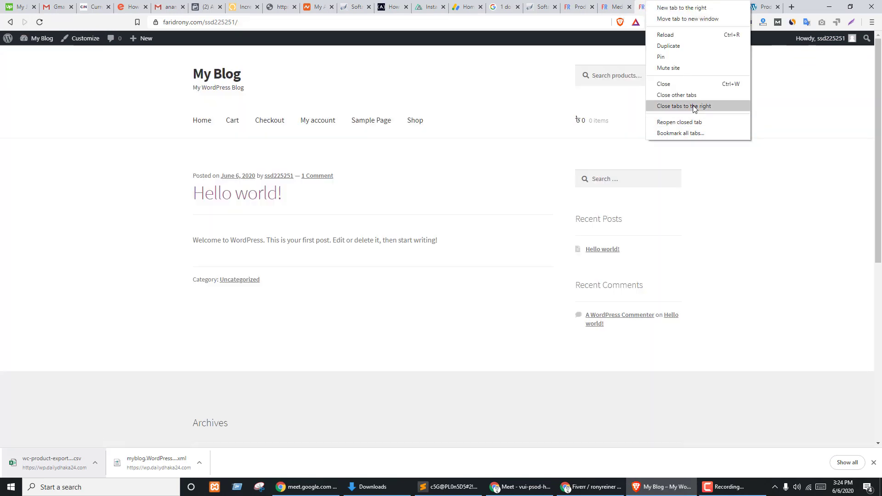
click(694, 106)
click(414, 118)
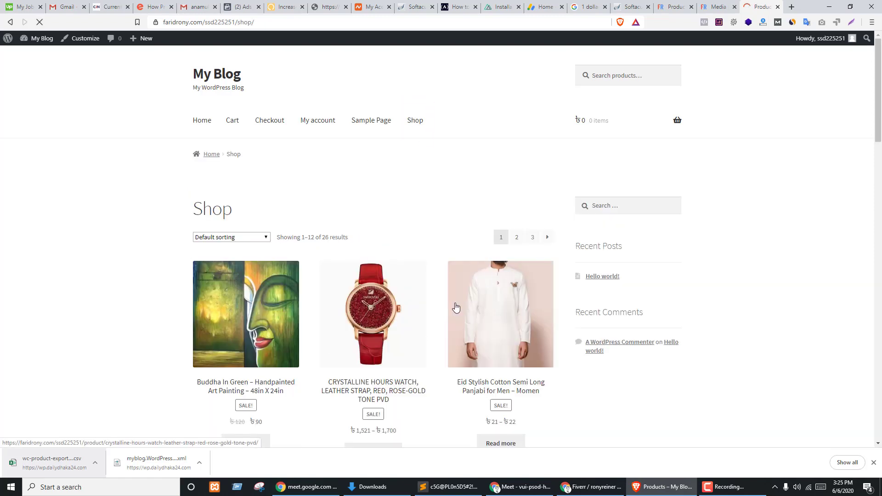
scroll(469, 220, down, 2)
scroll(469, 220, down, 20)
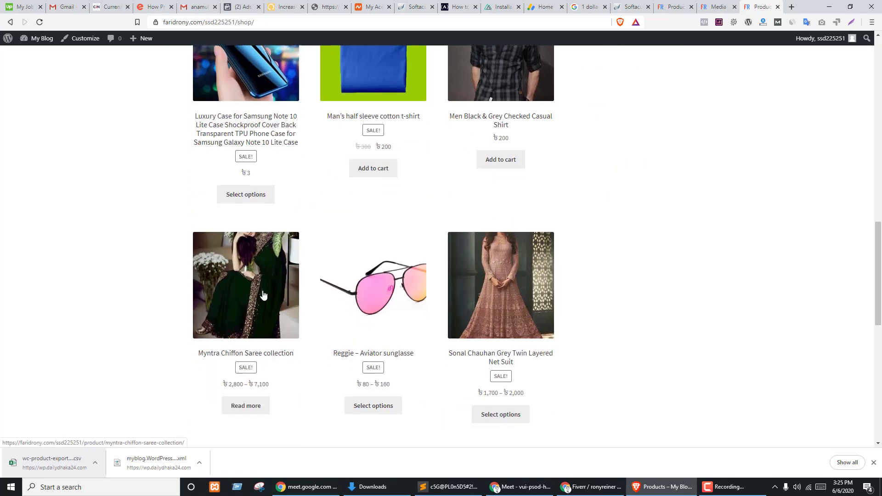
scroll(428, 246, up, 20)
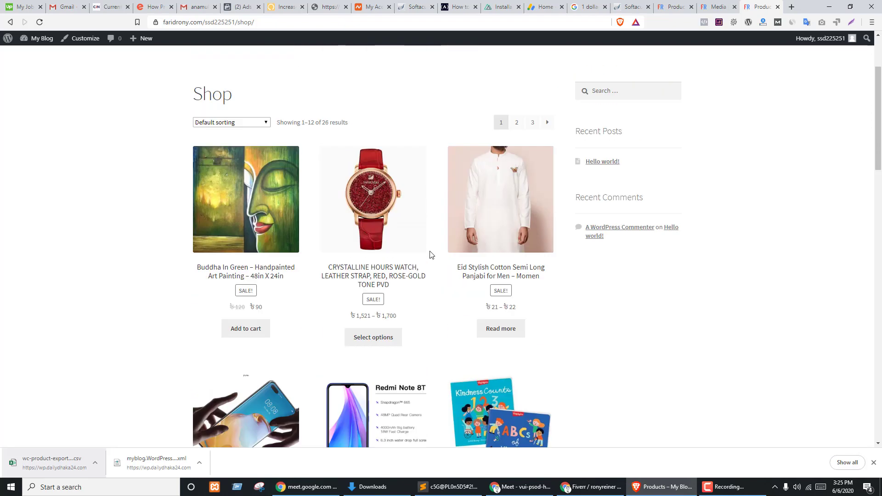
- Switch between the import progress, Shop page and Media Library tabs
click(674, 7)
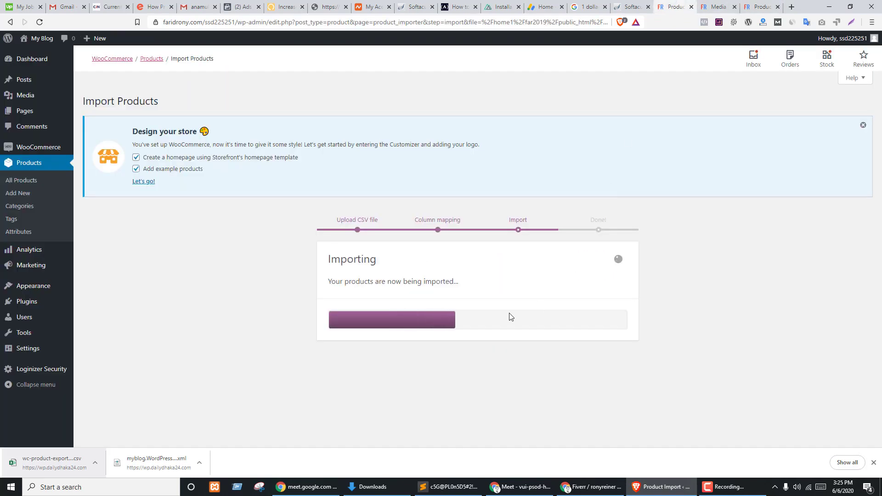
click(761, 6)
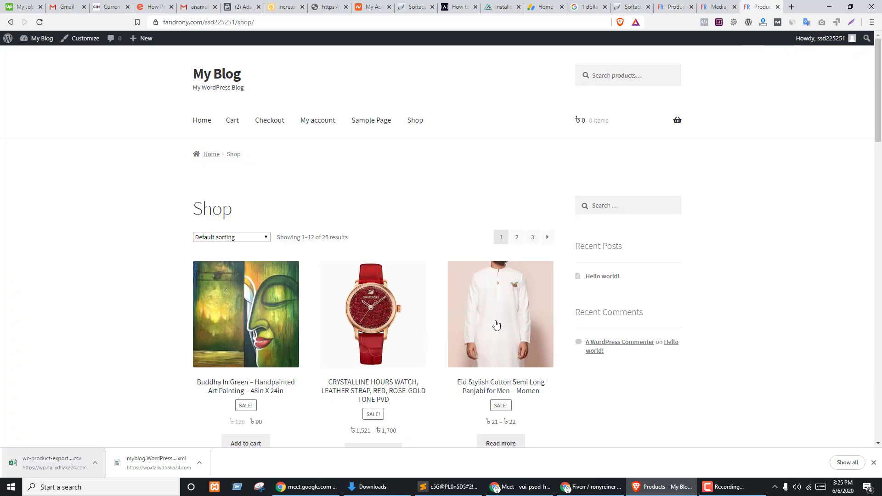
click(672, 4)
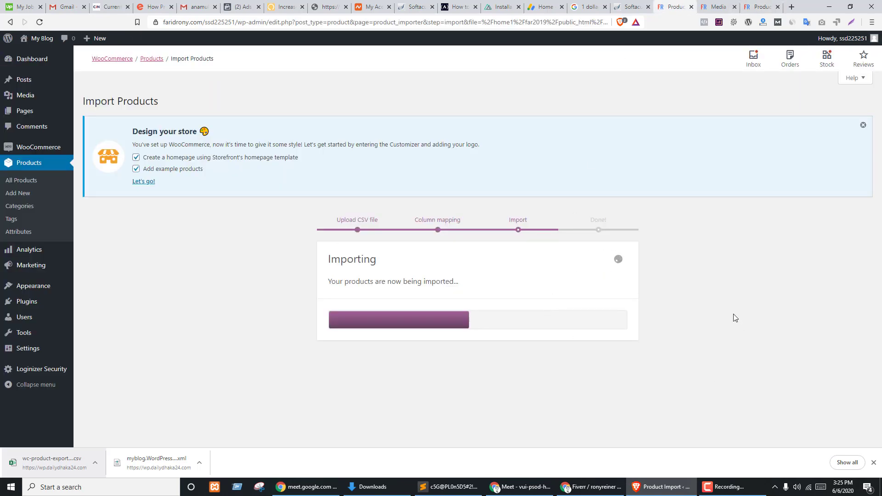
click(718, 7)
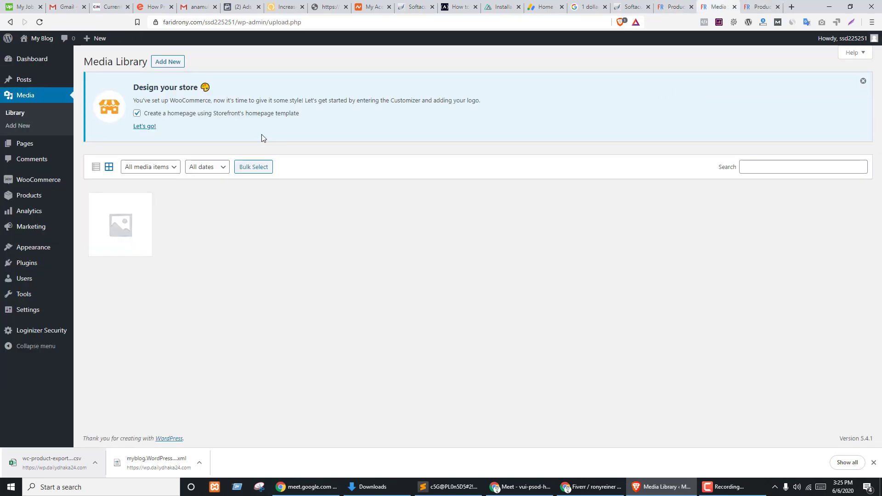
- Reload the Media Library for imported images and confirm the import finished: 92 imported, 15 skipped
click(40, 22)
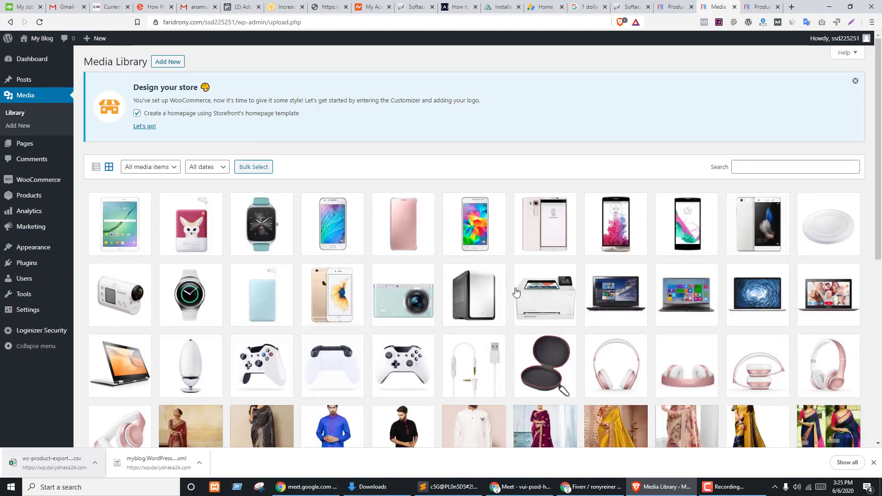
scroll(516, 295, down, 9)
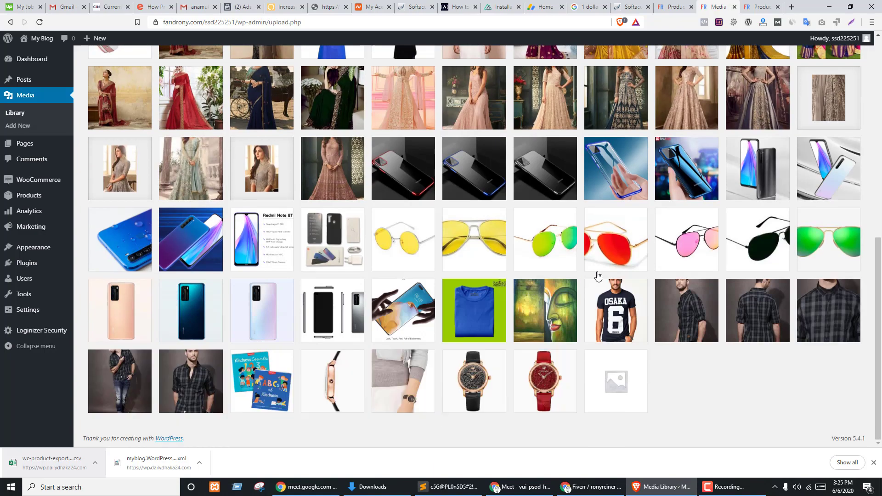
scroll(288, 268, up, 9)
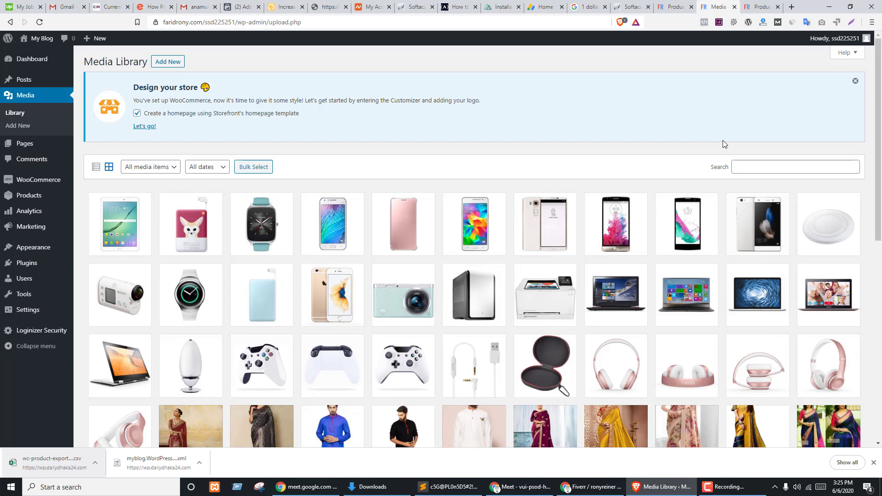
click(762, 6)
click(674, 7)
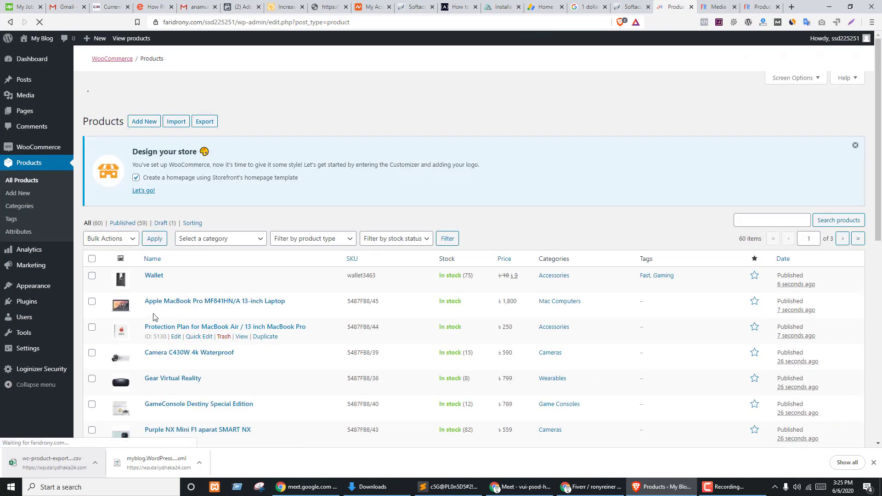
scroll(237, 228, down, 10)
scroll(290, 288, up, 10)
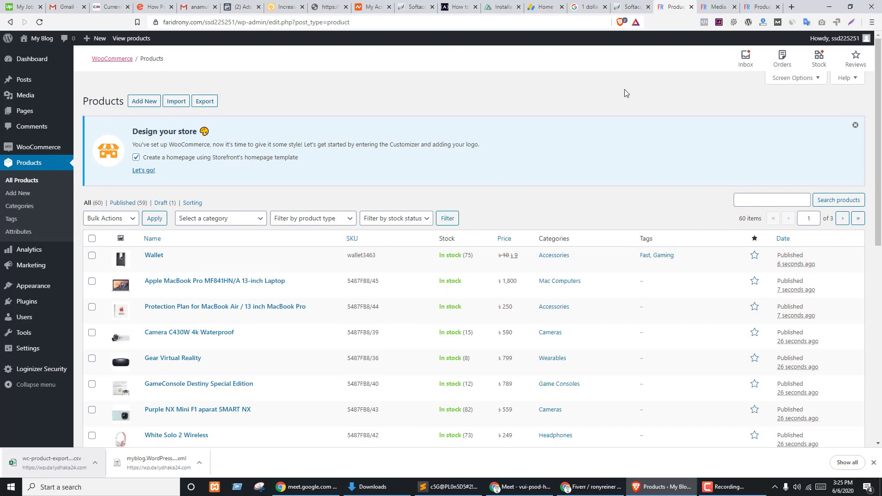
- Browse storefront shop pages 2, 3 and 4
click(760, 6)
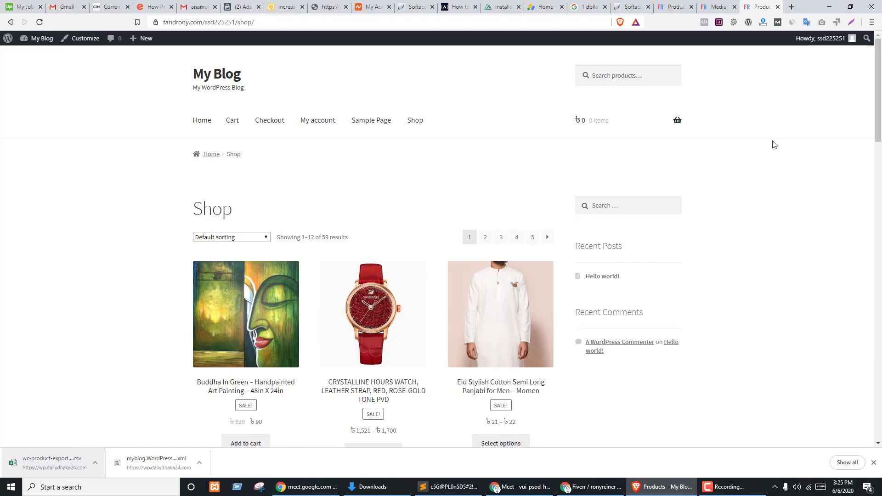
scroll(357, 211, down, 12)
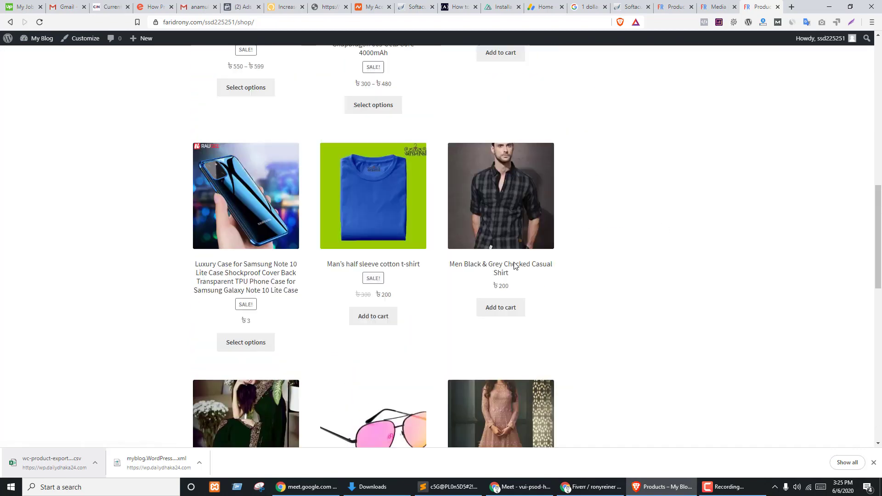
scroll(514, 262, up, 12)
click(486, 237)
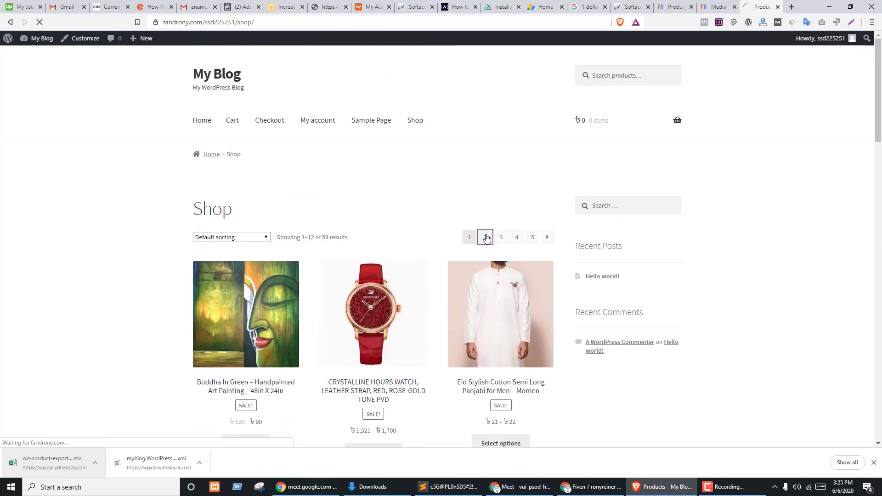
click(502, 238)
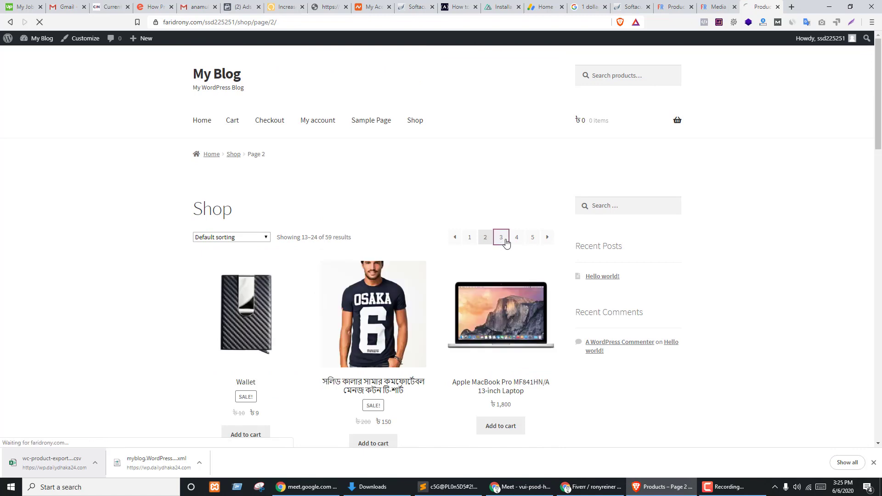
click(517, 238)
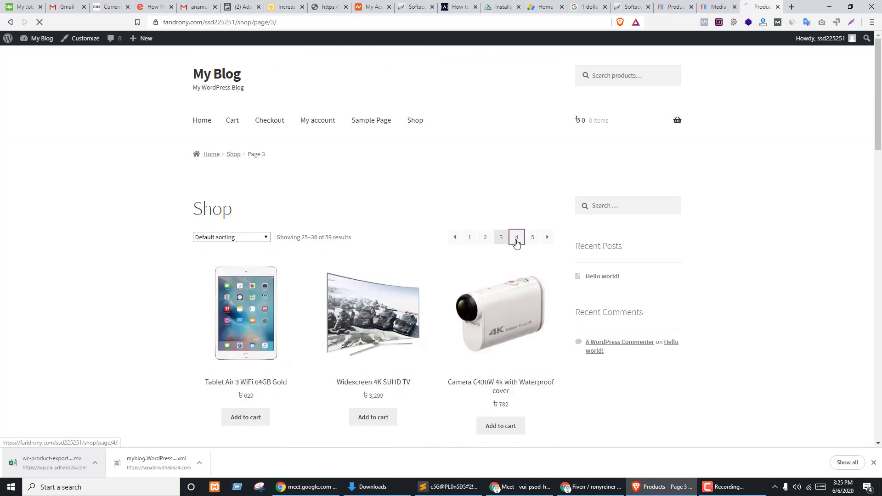
- Return to the blog home and Products list, then bring Google Meet forward
click(234, 77)
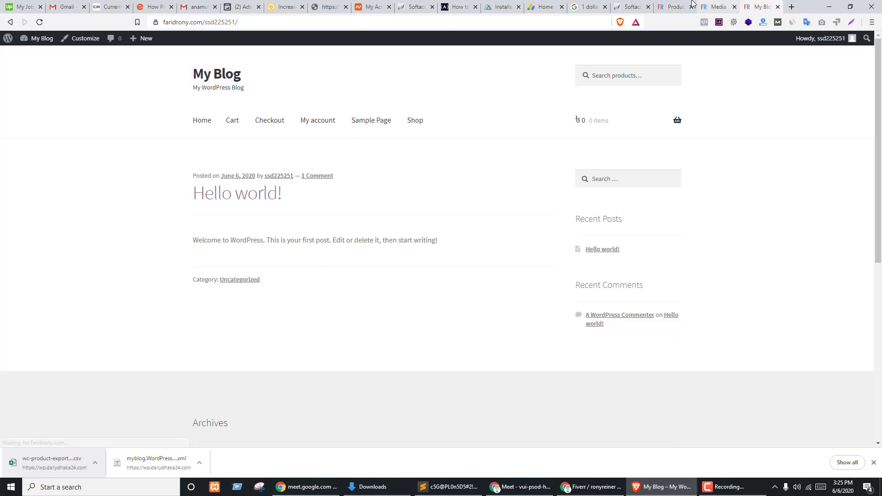
click(674, 6)
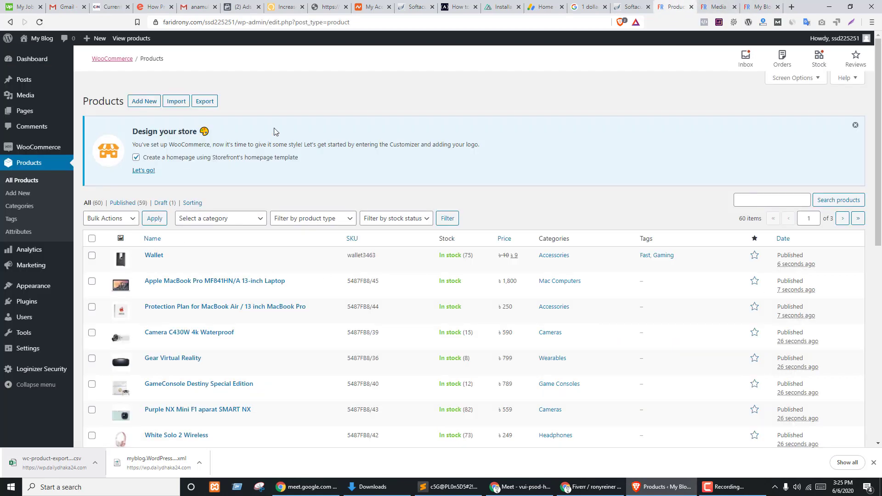
click(521, 487)
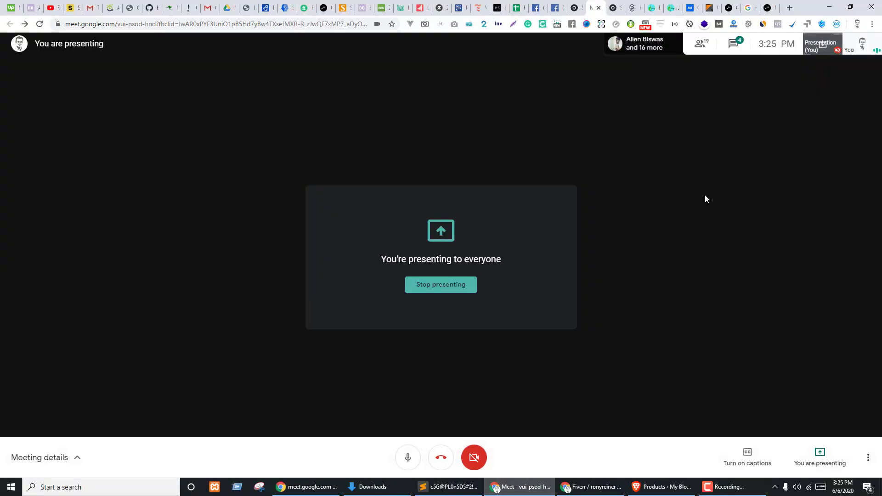
- Read the participants' replies in the Meet chat, then return to the WooCommerce Products list
click(728, 45)
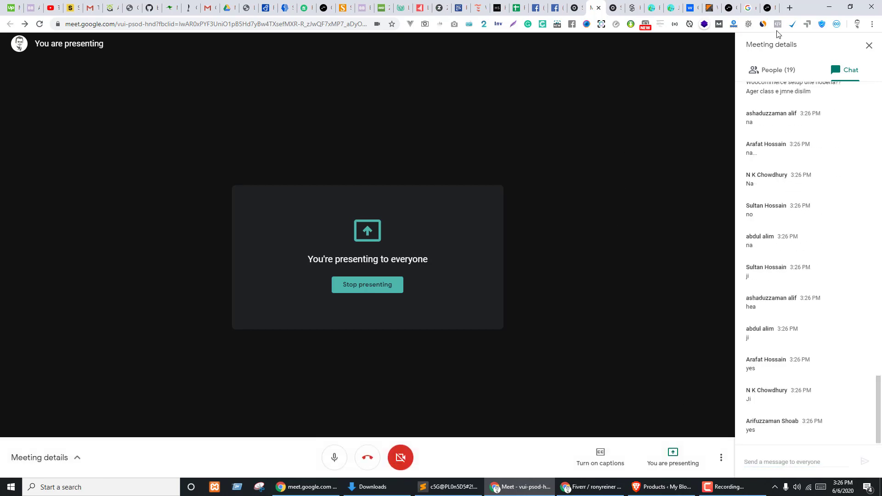
click(661, 488)
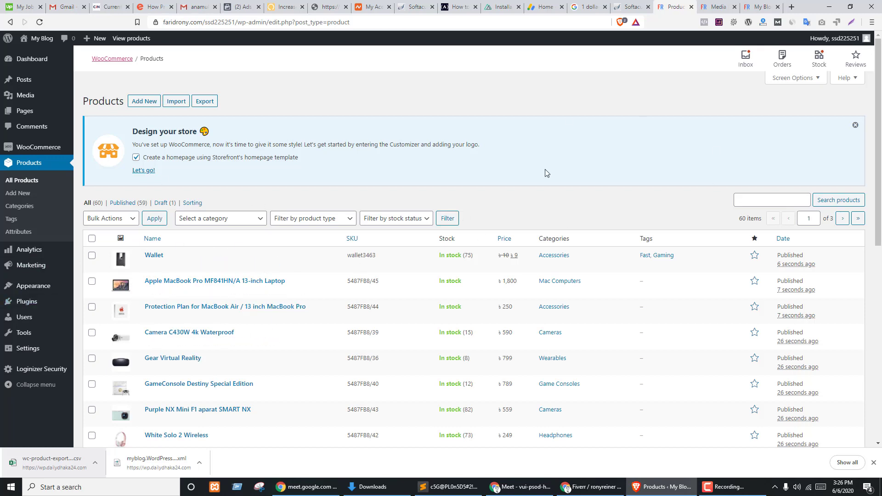
key(ctrl+Tab)
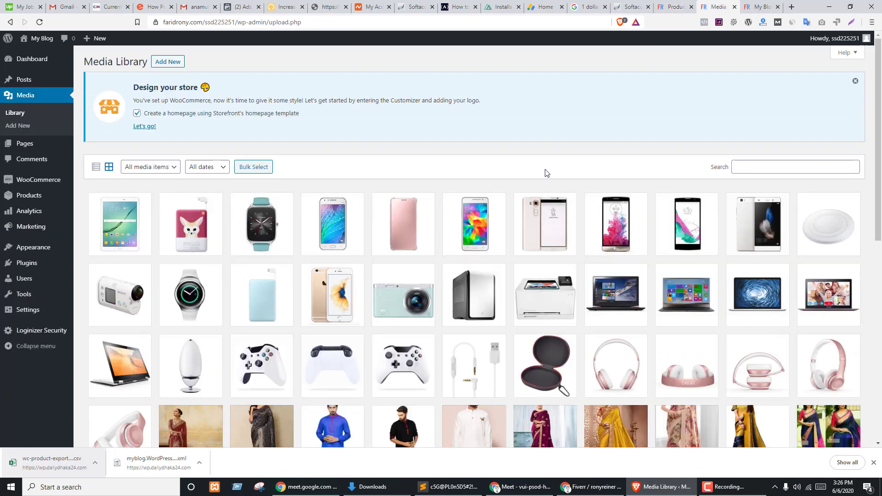
key(ctrl+Tab)
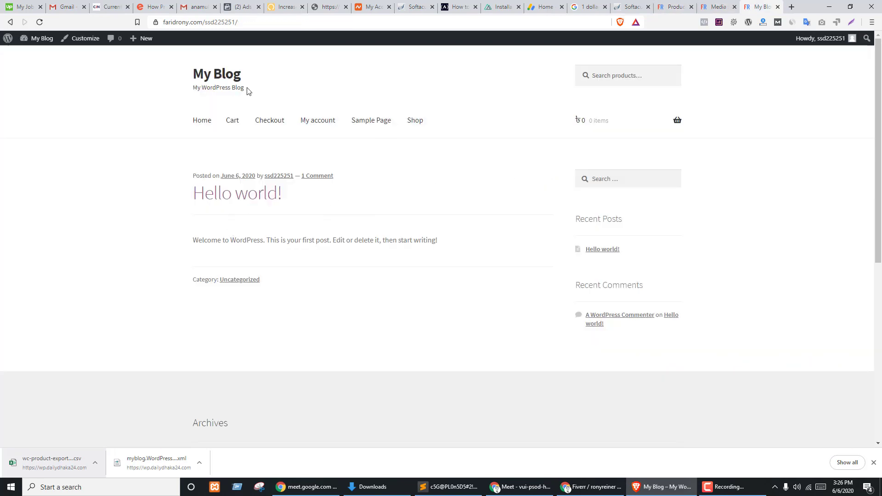
click(418, 120)
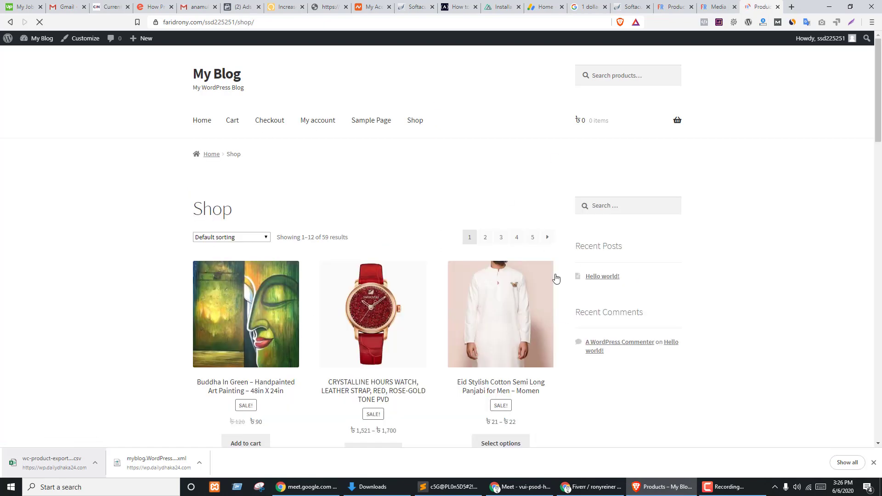
scroll(566, 226, down, 6)
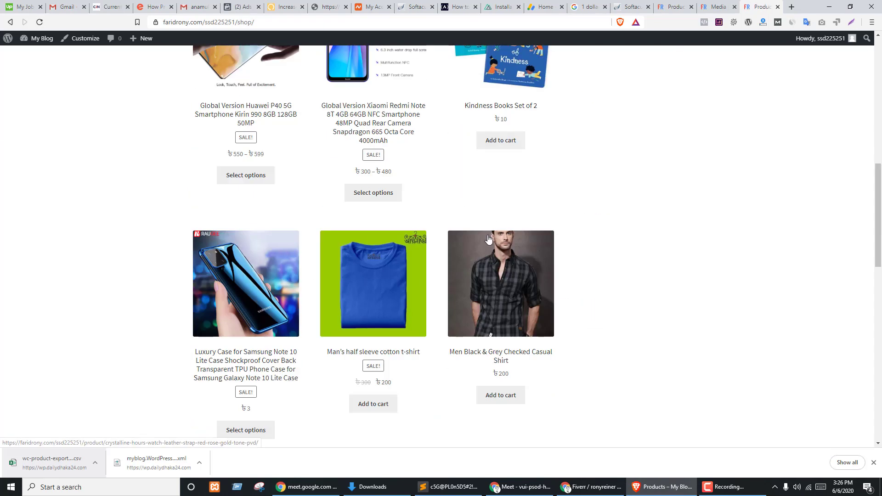
scroll(531, 250, up, 6)
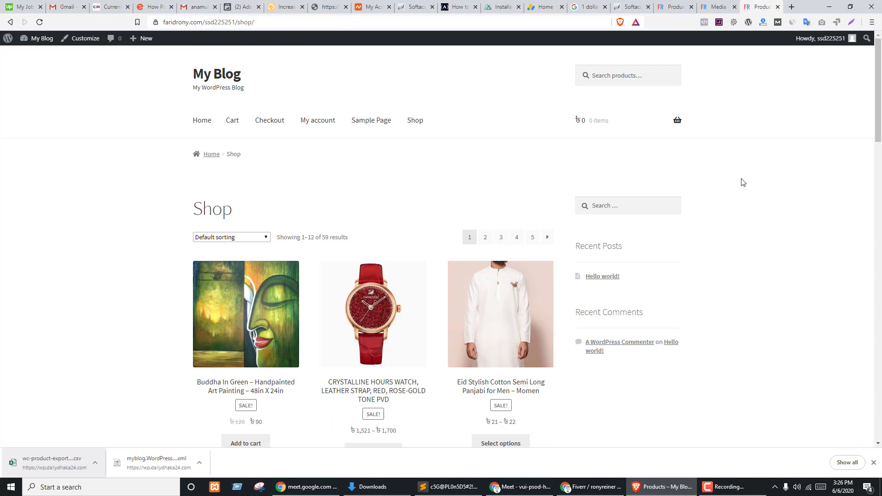
scroll(518, 205, down, 4)
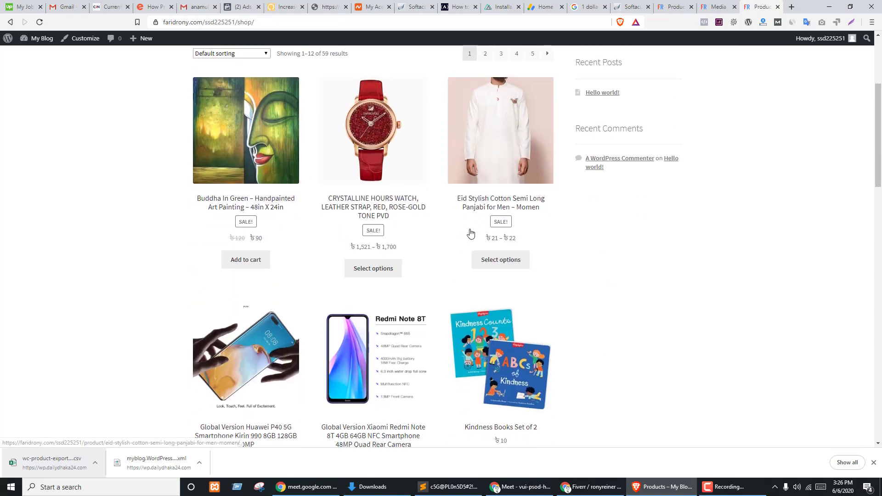
scroll(431, 235, up, 4)
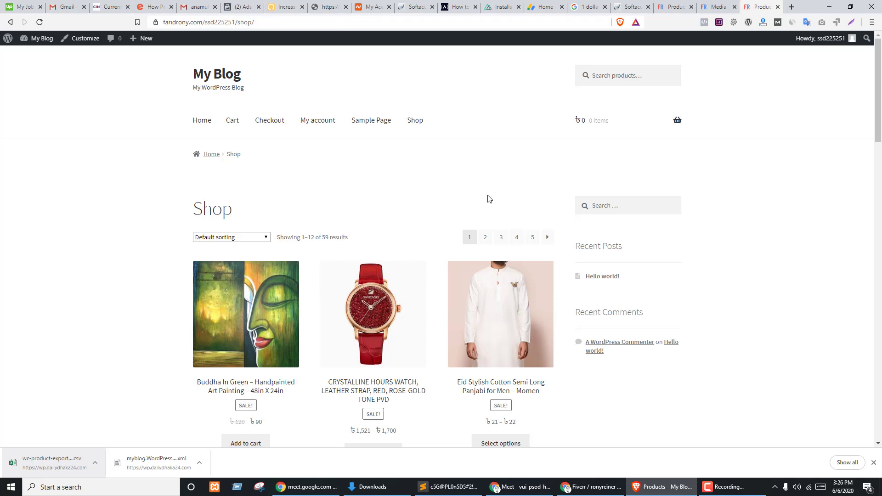
click(671, 4)
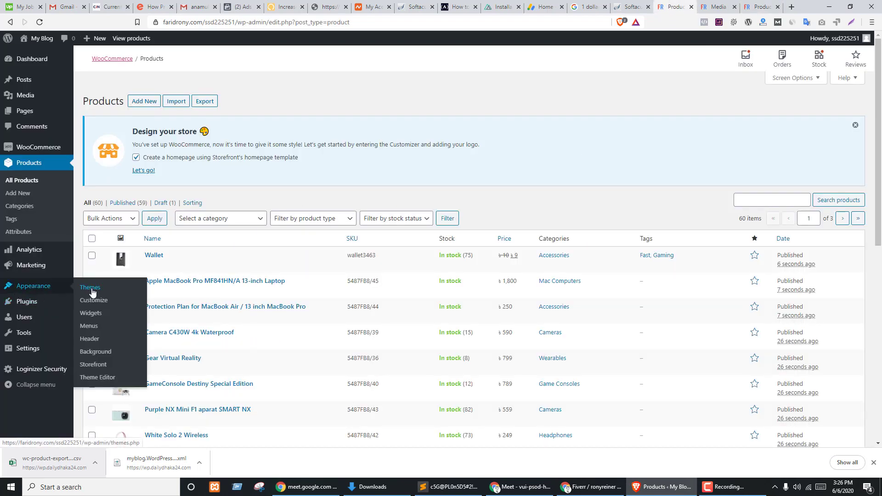
- Open the installed Themes list, showing Storefront active and Sinatra installed
click(90, 287)
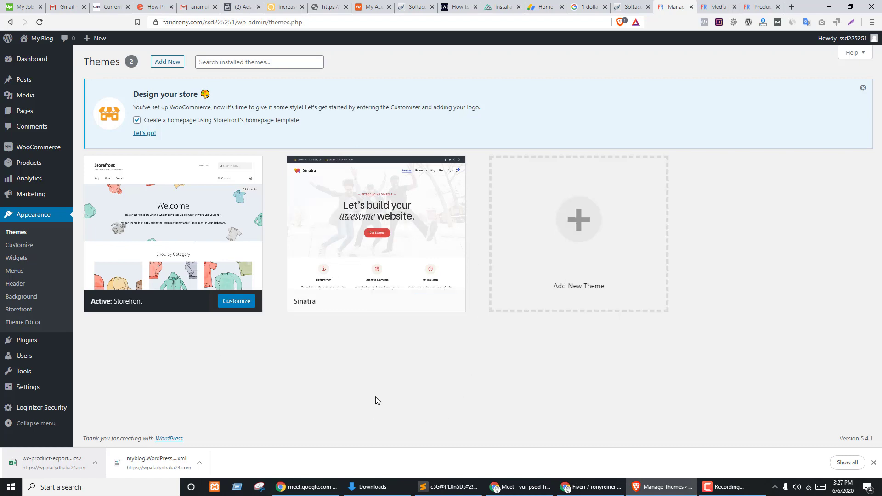
- In File Explorer, open the web (G:) drive and browse its folders
click(373, 487)
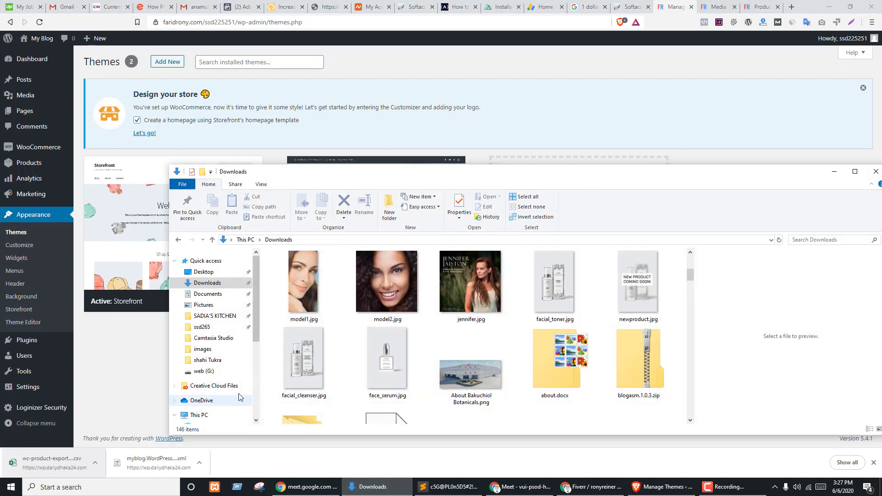
scroll(244, 373, down, 2)
scroll(245, 373, down, 4)
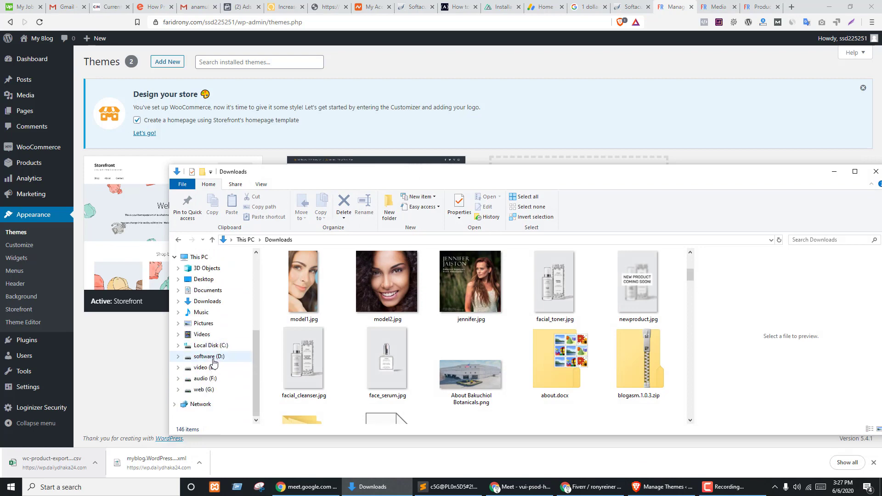
click(202, 390)
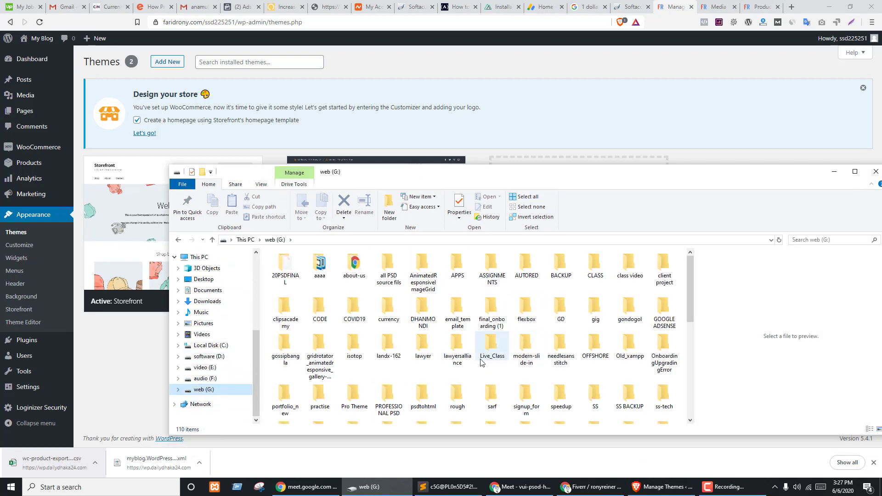
click(321, 396)
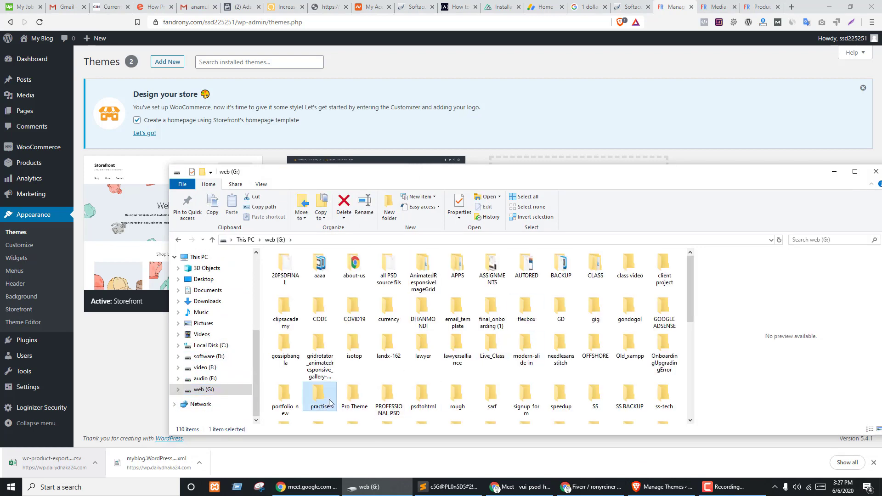
scroll(398, 357, down, 3)
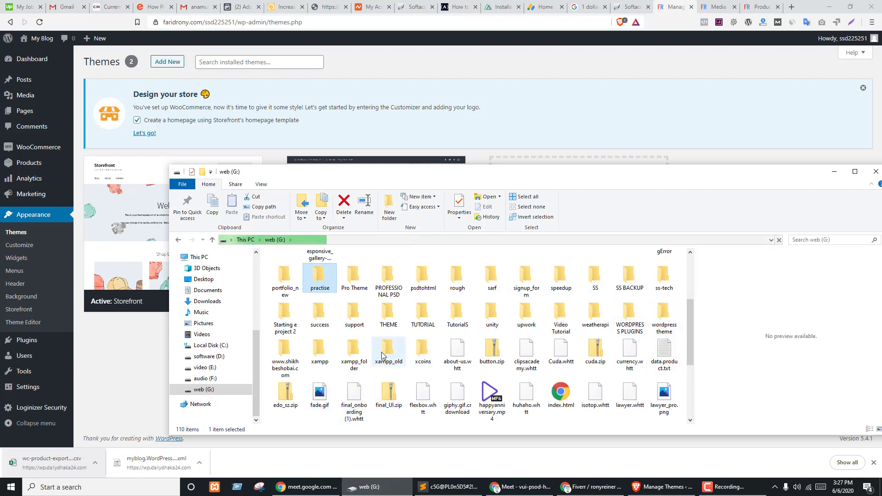
click(388, 316)
click(423, 316)
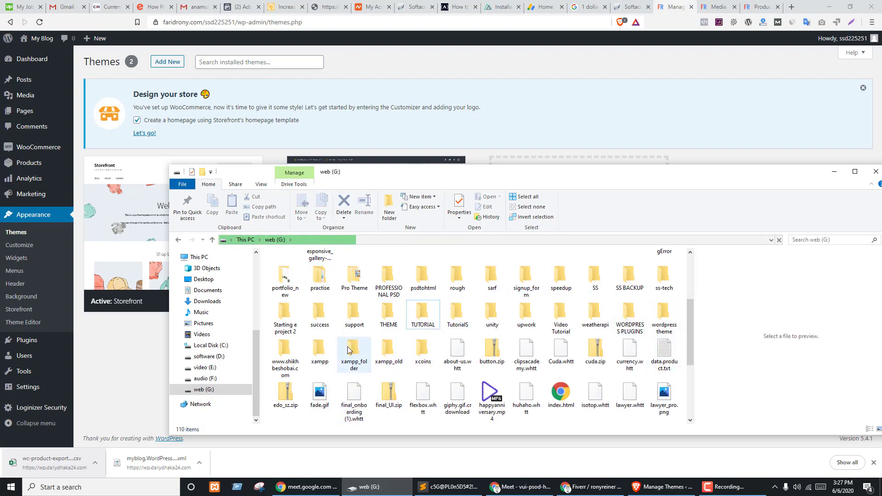
scroll(457, 339, up, 2)
click(457, 339)
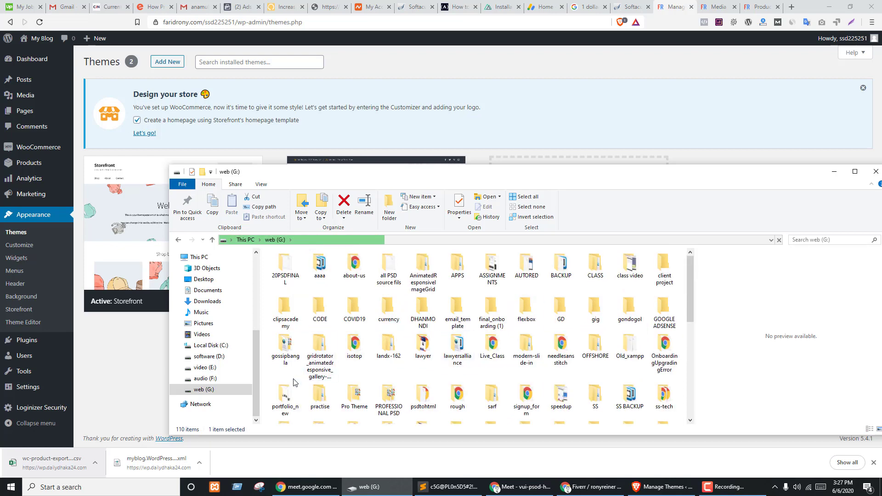
click(599, 314)
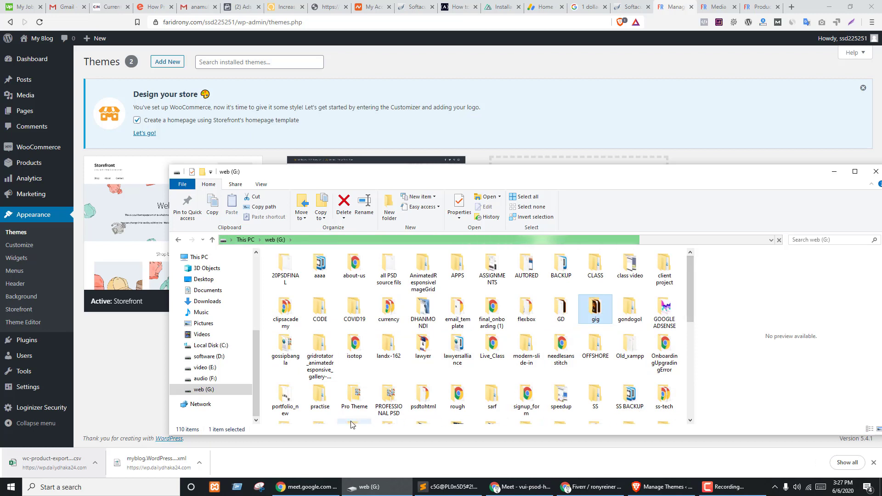
- Select Divi.zip in Pro Theme > DIVI and go to WordPress's Add Themes page
double_click(354, 395)
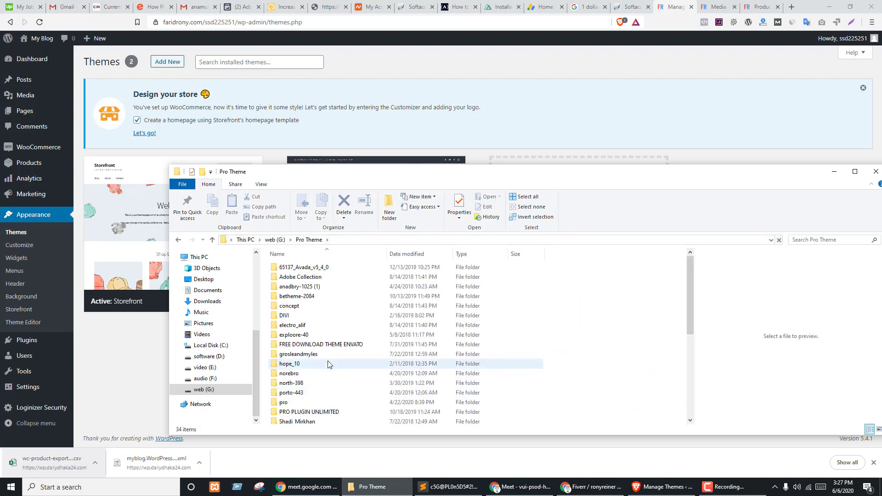
double_click(298, 315)
click(276, 278)
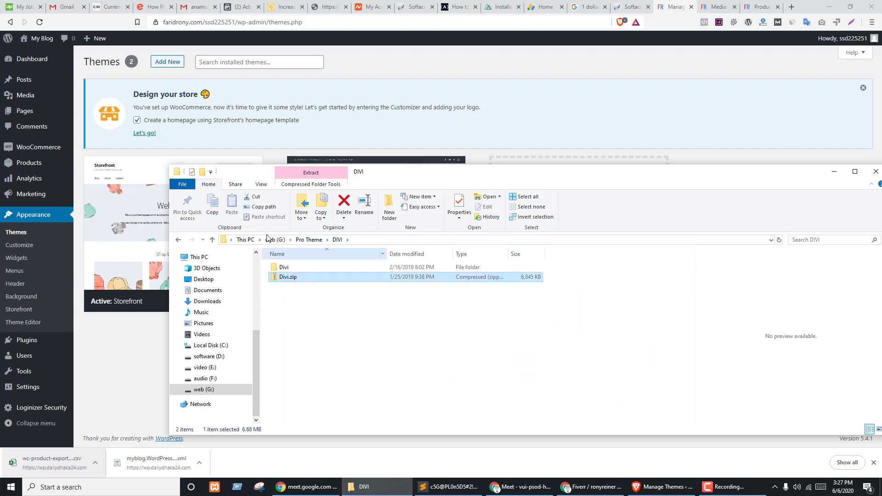
click(171, 64)
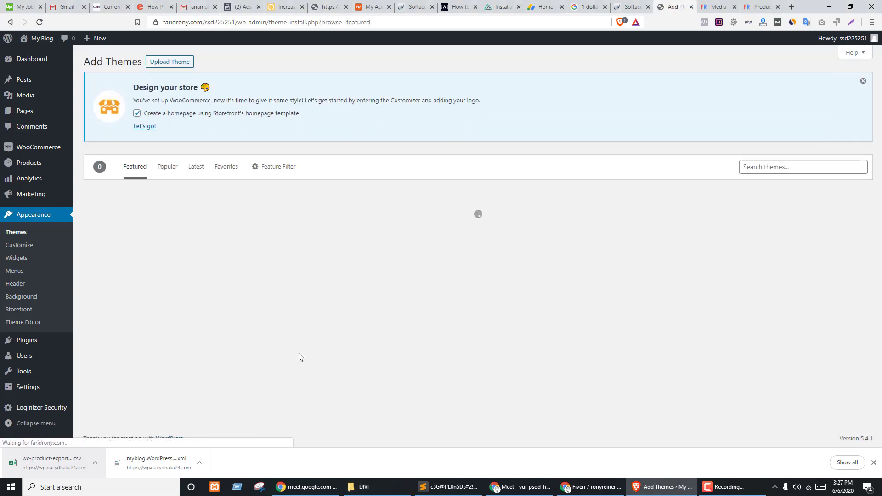
- Upload Divi.zip through the theme upload form and start installing it
click(170, 62)
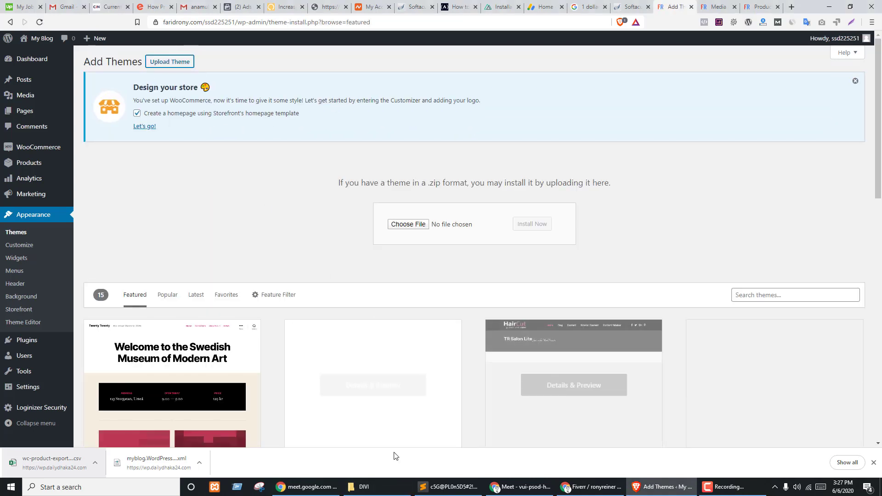
click(360, 487)
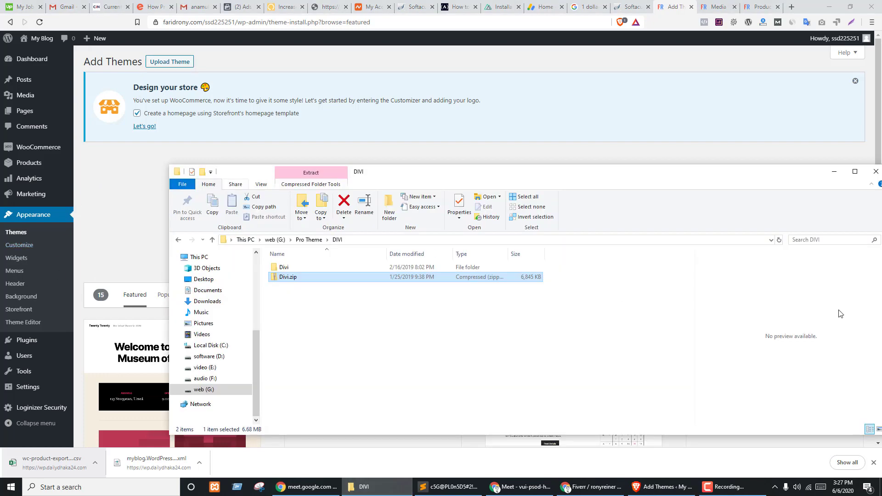
drag(675, 173, 721, 328)
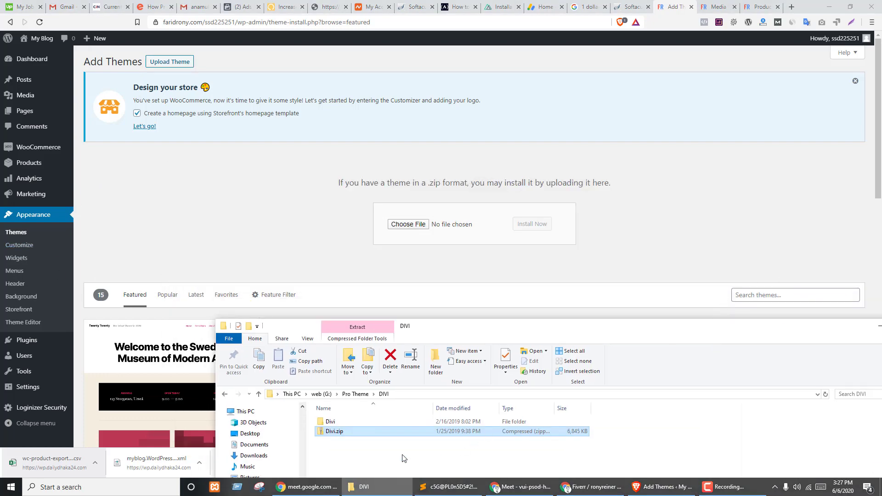
drag(330, 435, 408, 225)
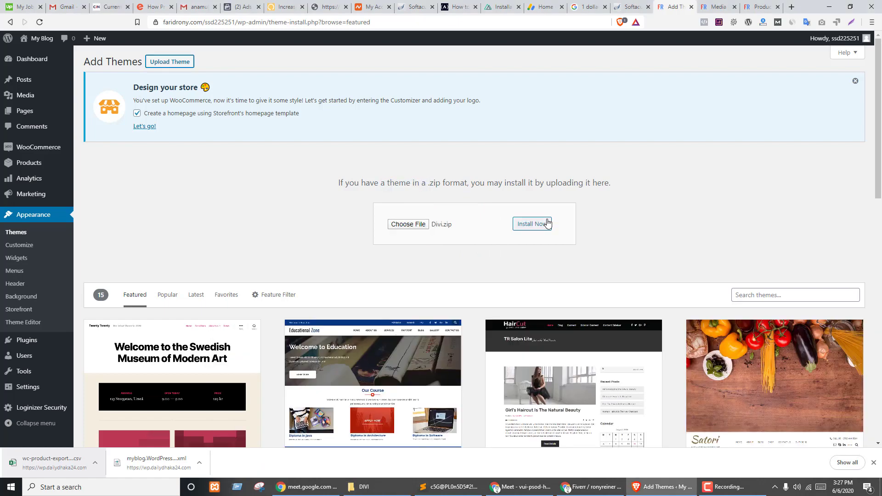
click(542, 224)
click(761, 8)
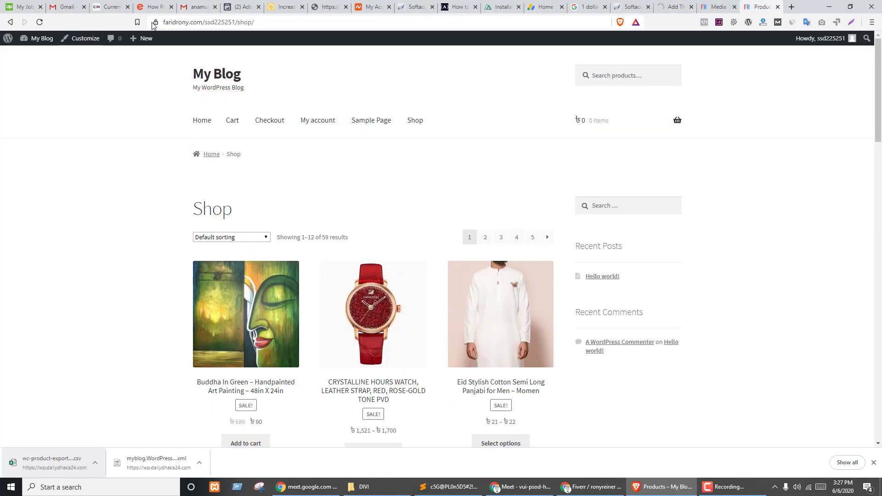
- Search Google for 'divi' and open the Elegant Themes Divi page
click(182, 22)
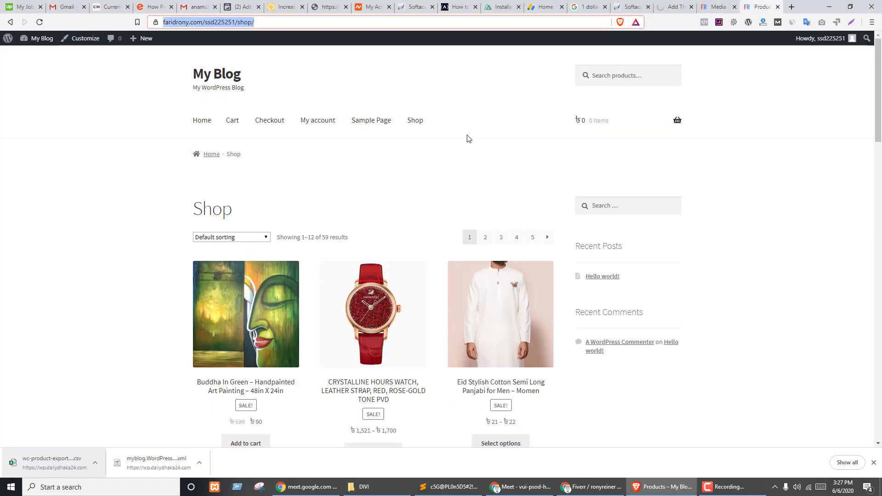
text(divi)
key(Return)
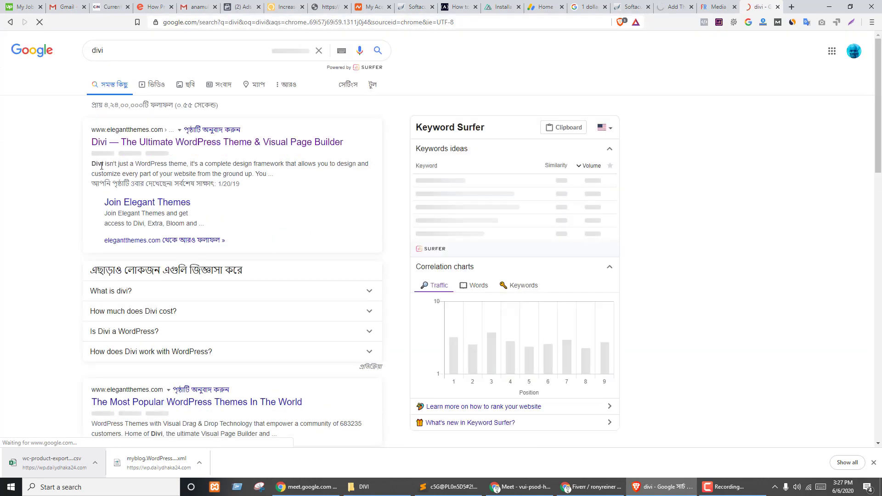
click(124, 148)
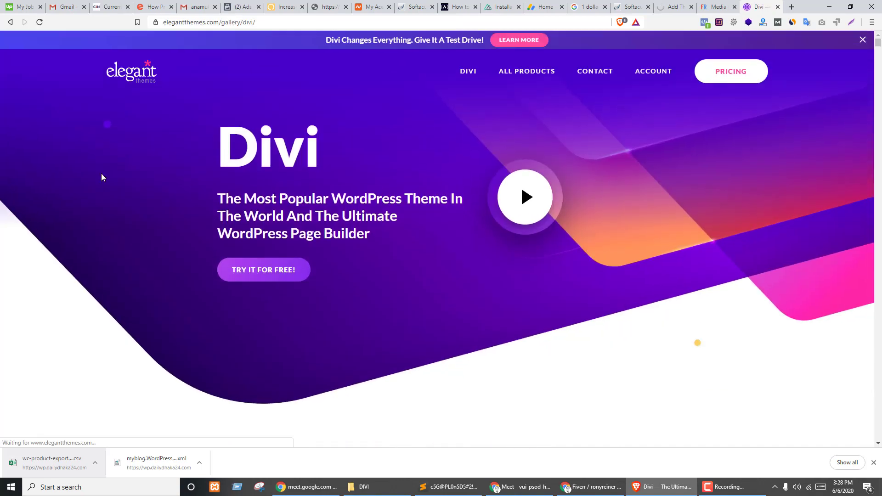
- Go to the Divi All-In-One Theme product page and show its ECOMMERCE layouts
scroll(367, 250, down, 15)
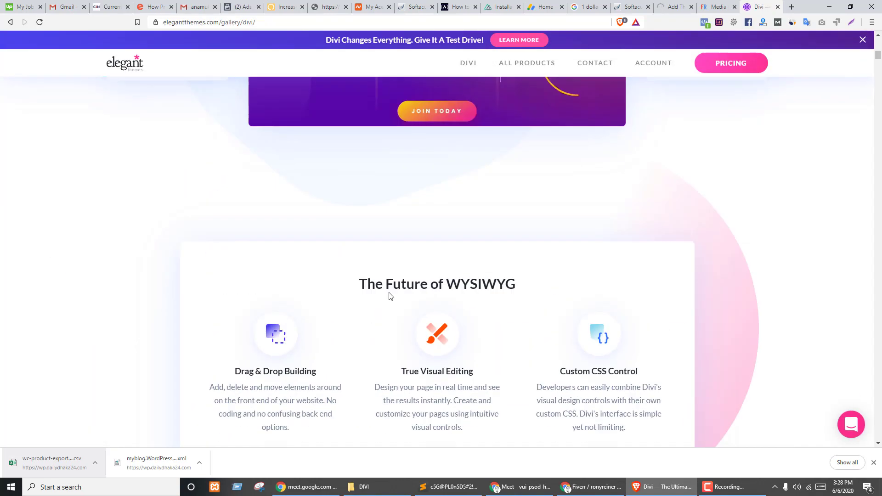
scroll(257, 242, up, 12)
mouse_move(505, 67)
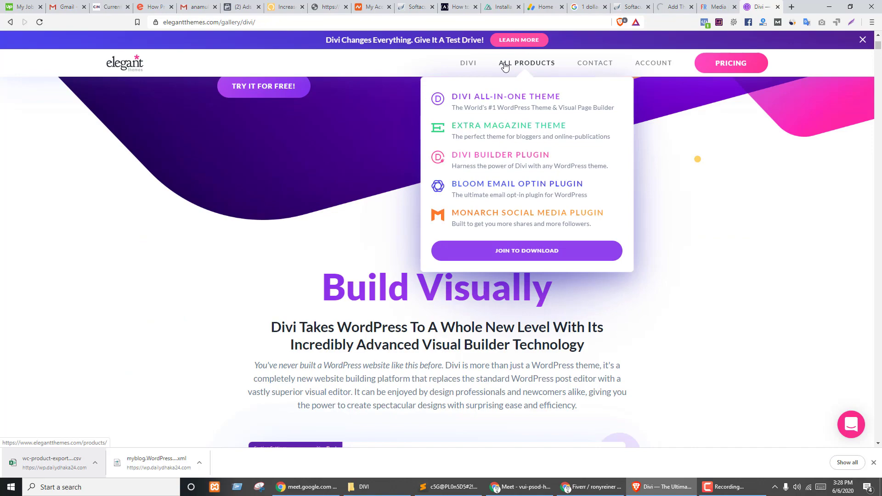
click(498, 111)
scroll(345, 312, down, 20)
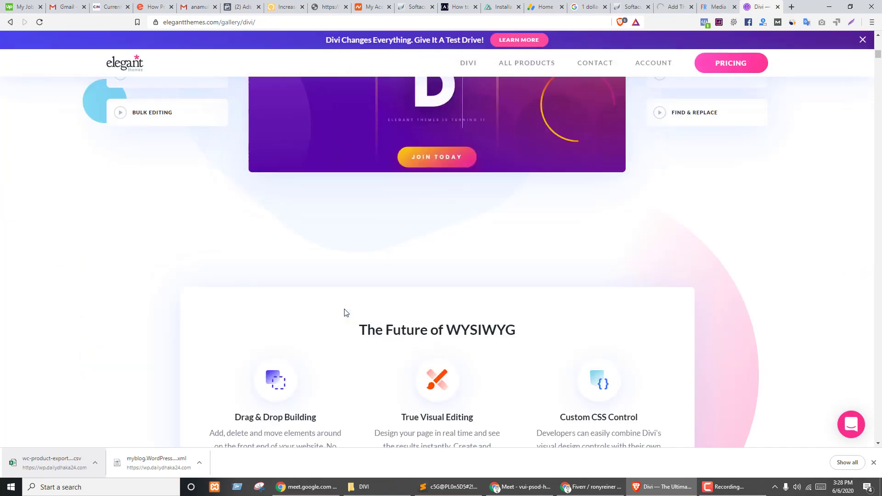
scroll(360, 311, down, 8)
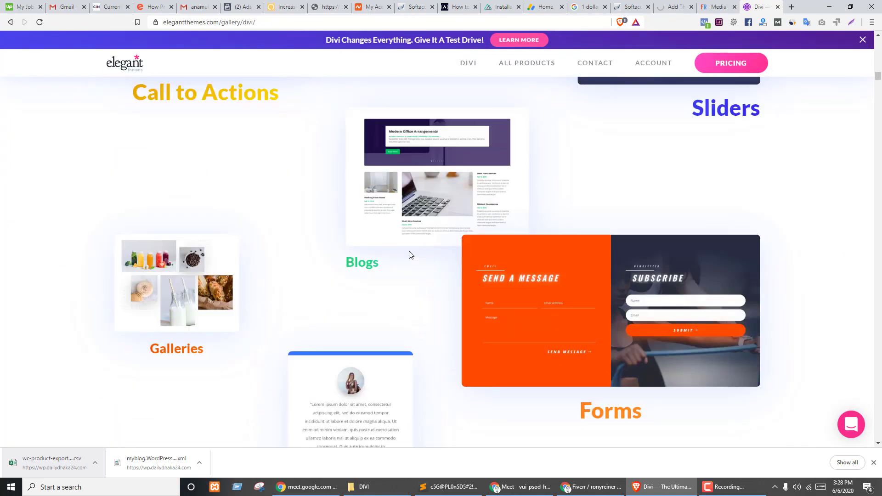
scroll(460, 241, up, 2)
scroll(308, 199, down, 3)
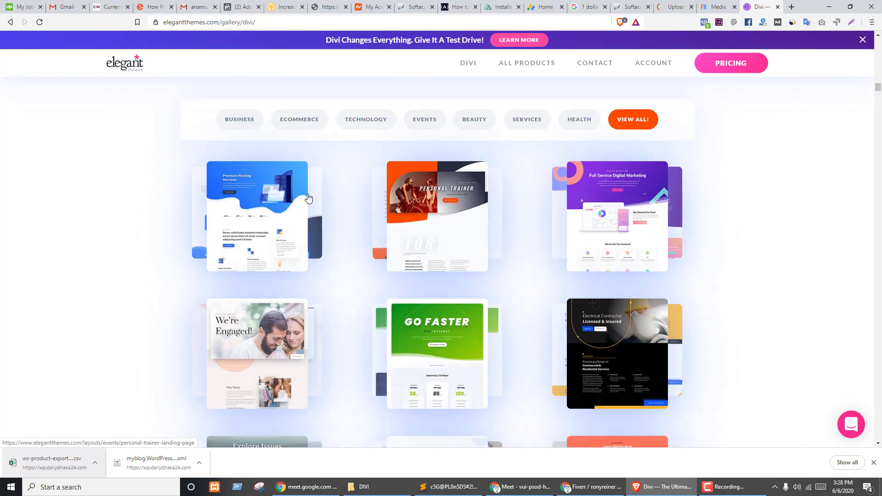
click(288, 123)
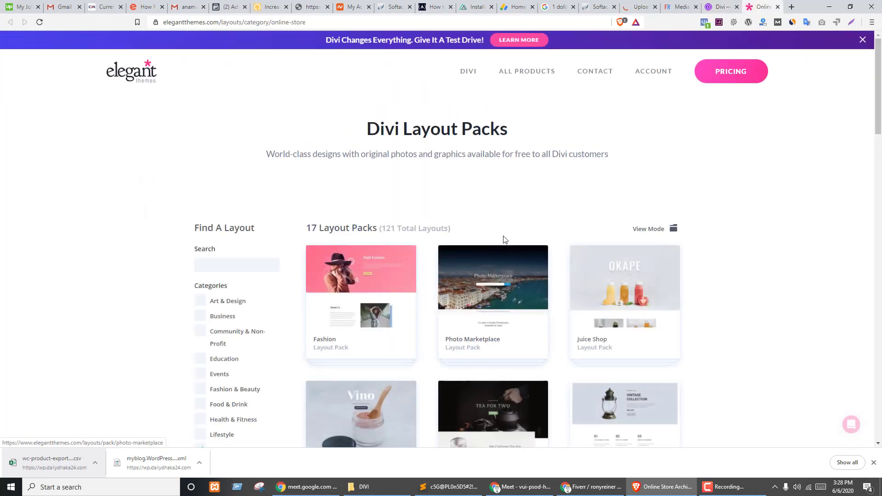
- Preview the Hardware Store pack's About and Shop layouts and browse the Shop live demo
scroll(552, 225, down, 3)
scroll(544, 305, down, 8)
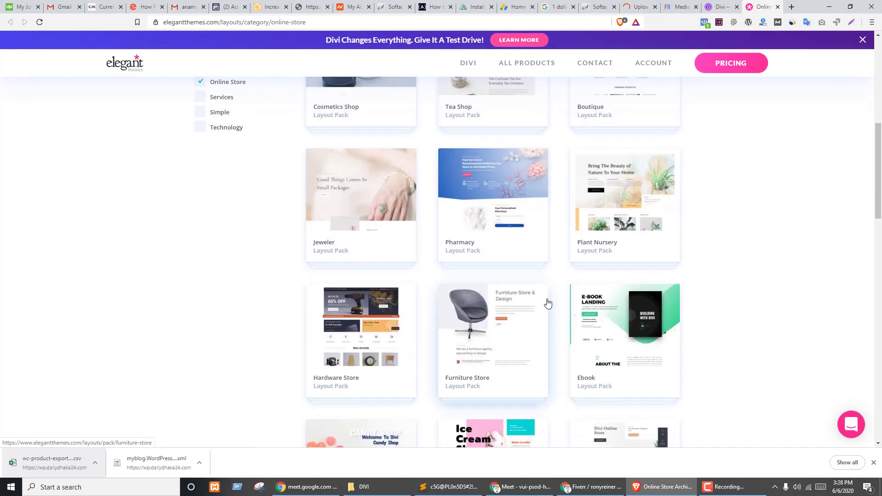
click(368, 199)
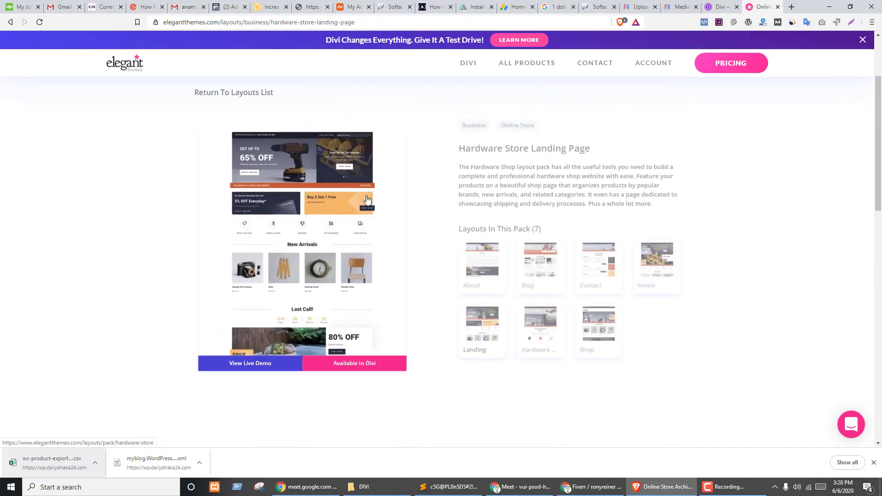
click(468, 266)
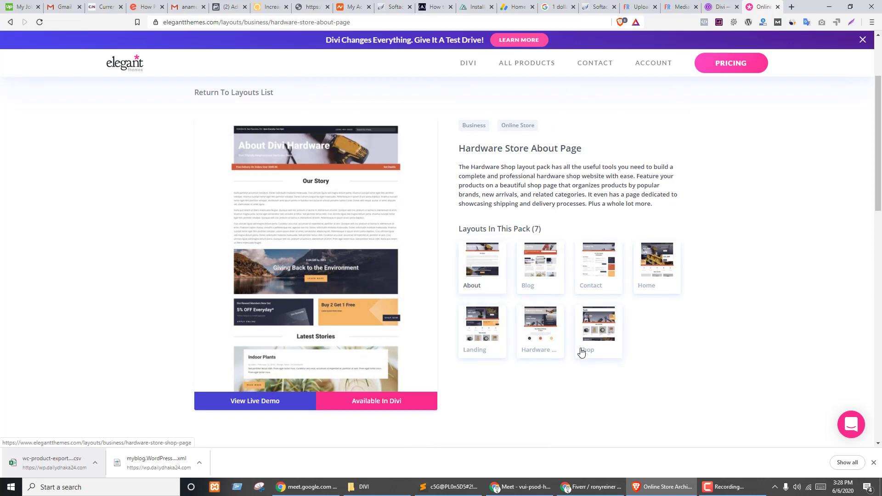
click(597, 341)
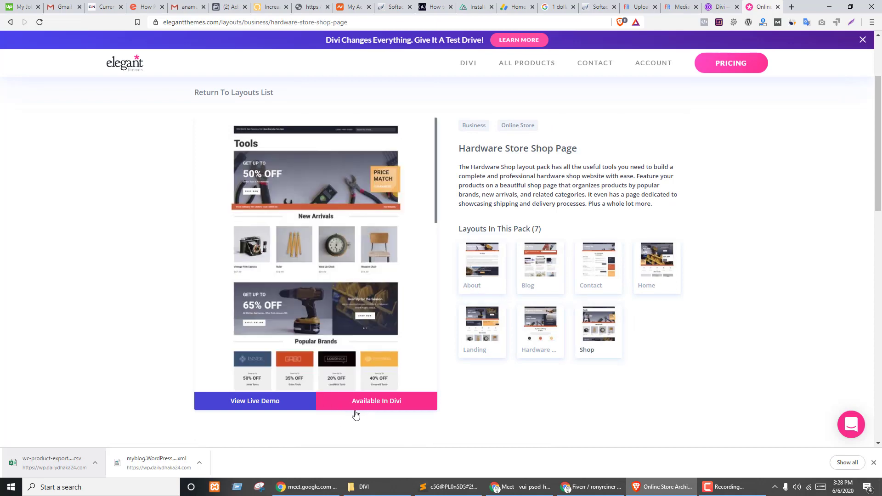
click(244, 411)
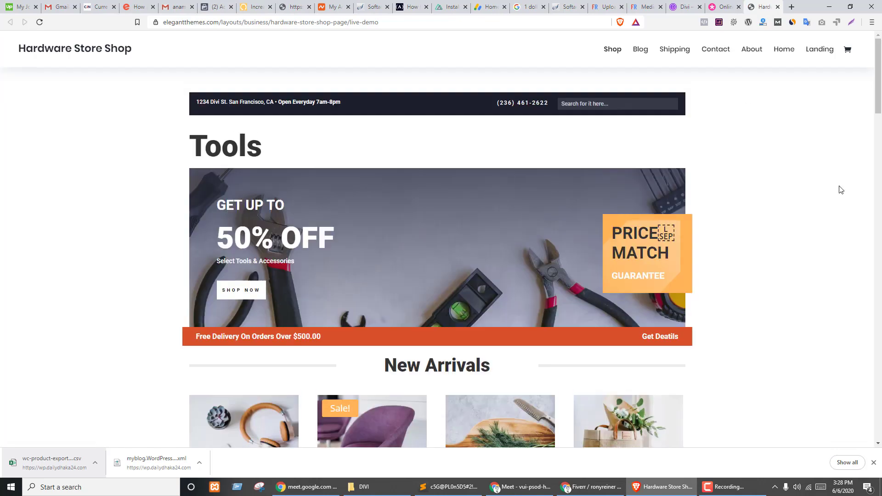
scroll(351, 295, down, 20)
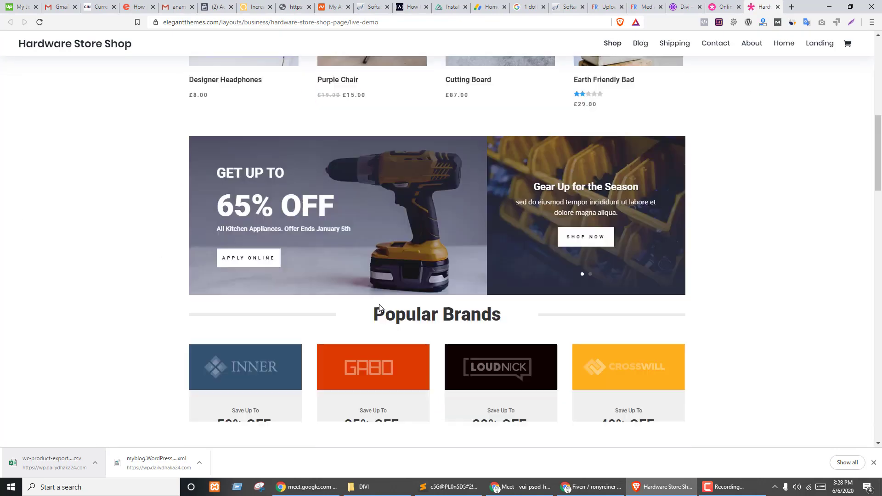
scroll(404, 319, down, 10)
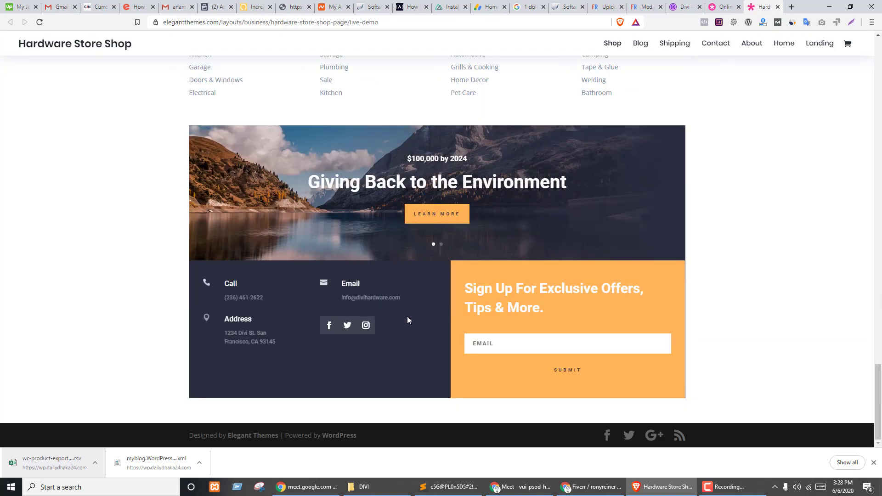
scroll(408, 319, up, 15)
scroll(418, 320, up, 15)
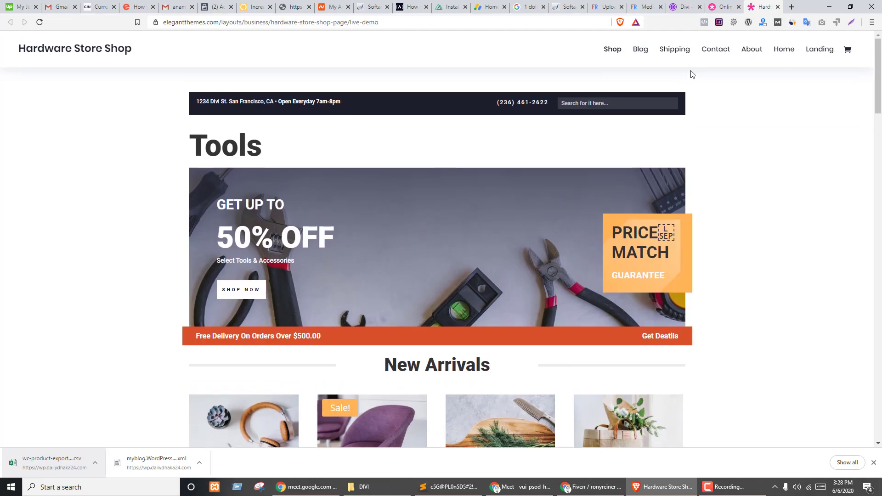
- Return to the ecommerce layout list, closing the duplicate tab, and scroll through the packs
click(722, 7)
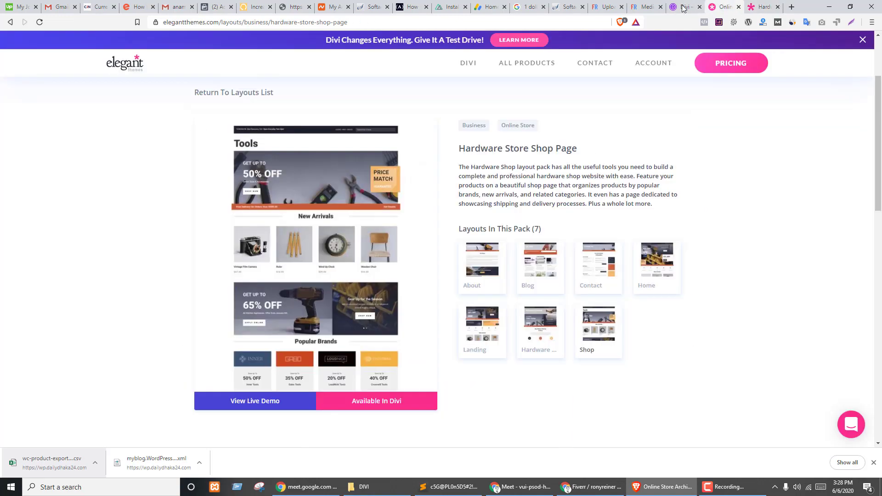
scroll(181, 359, up, 3)
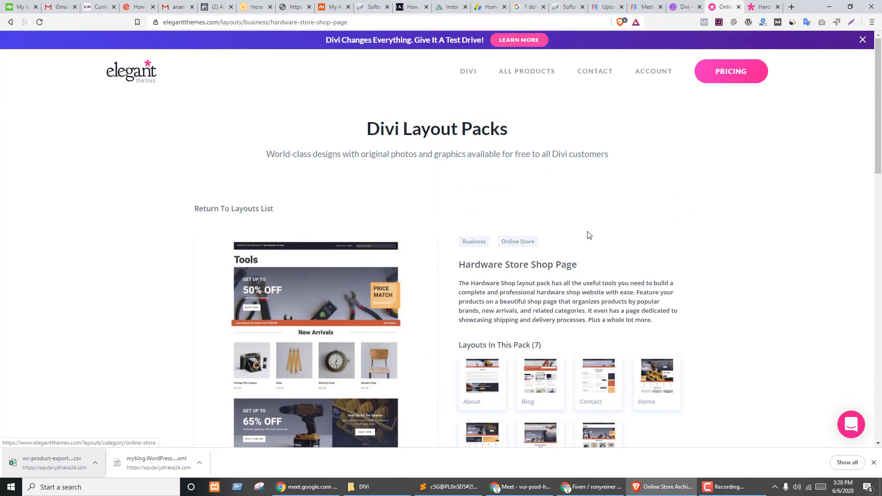
click(683, 6)
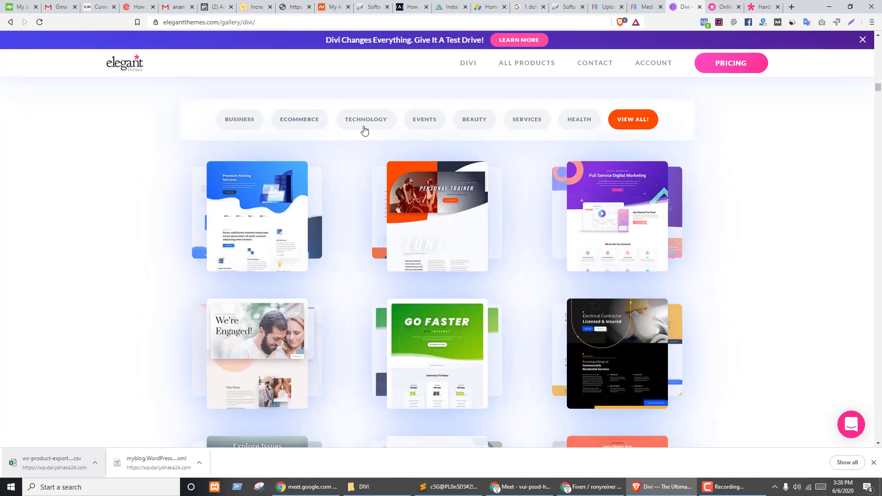
click(292, 121)
click(735, 6)
click(741, 7)
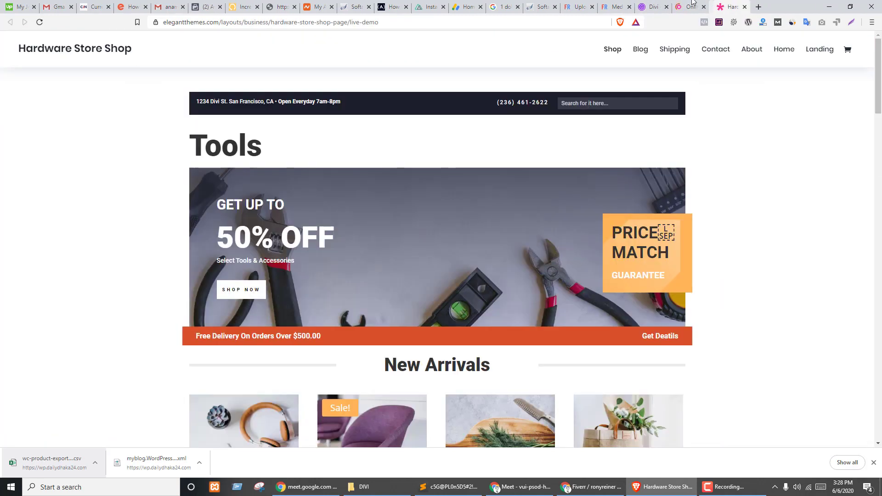
click(689, 7)
scroll(593, 239, down, 5)
scroll(612, 249, down, 10)
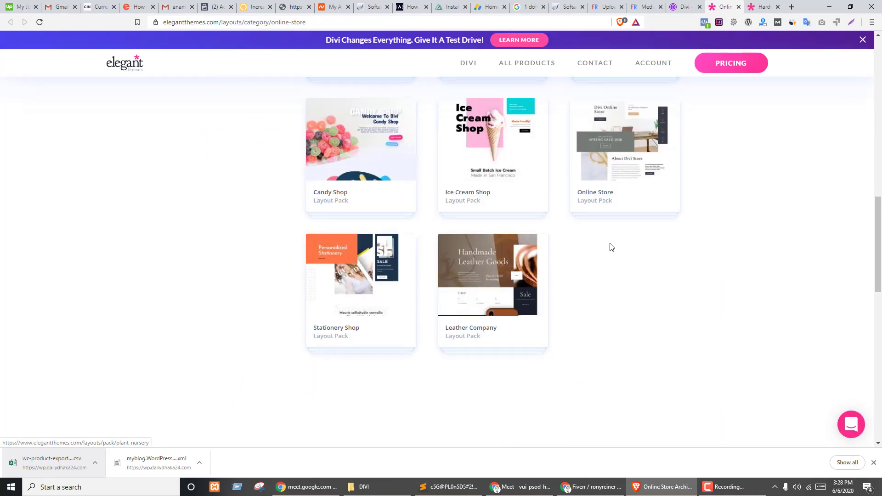
scroll(502, 374, up, 5)
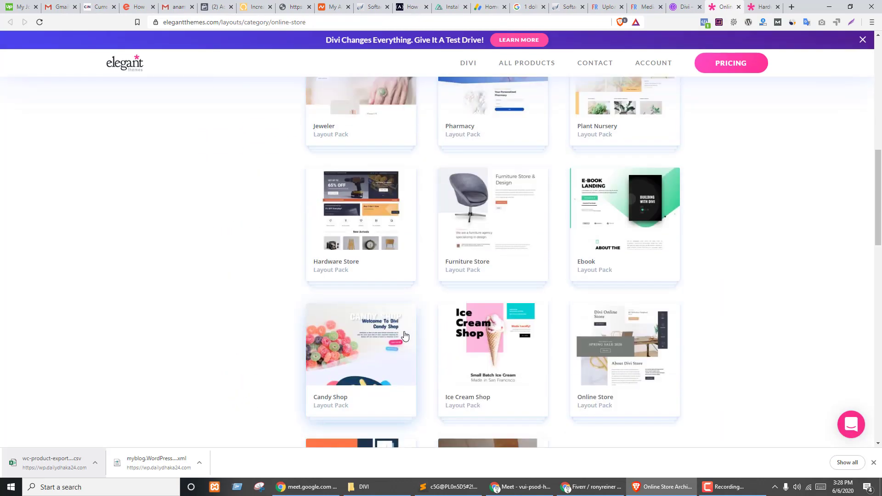
scroll(490, 355, down, 3)
scroll(571, 290, up, 5)
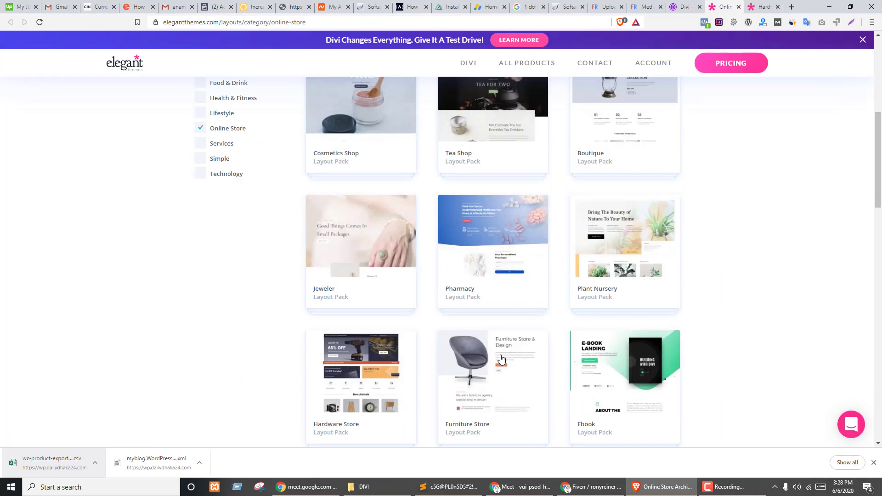
scroll(468, 321, up, 4)
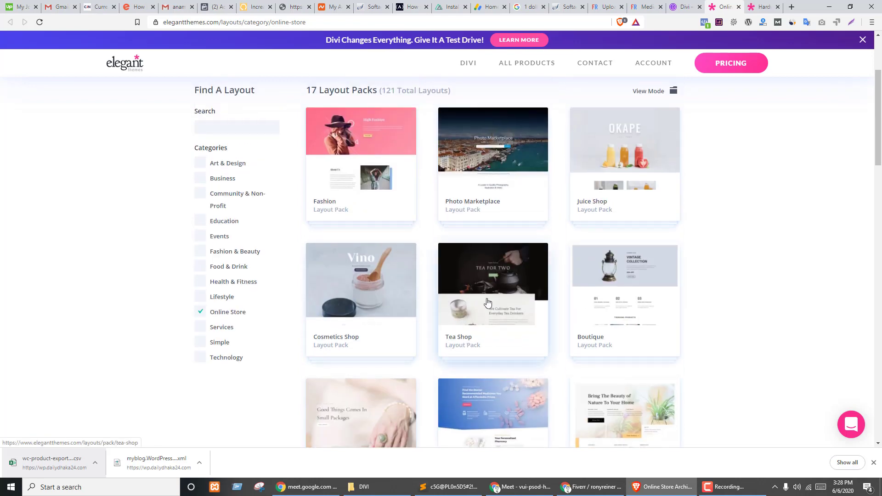
scroll(488, 302, up, 3)
- Open the Photo Marketplace pack, preview its Seller layout, then its Home layout
click(453, 313)
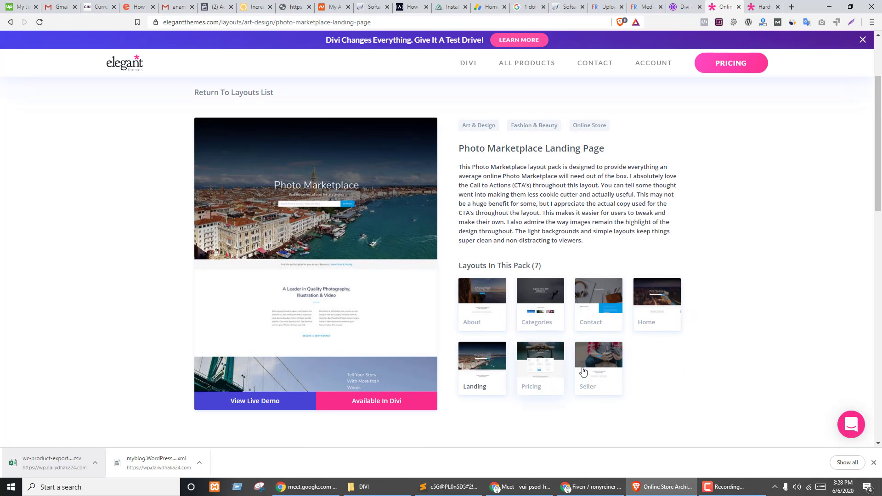
click(583, 370)
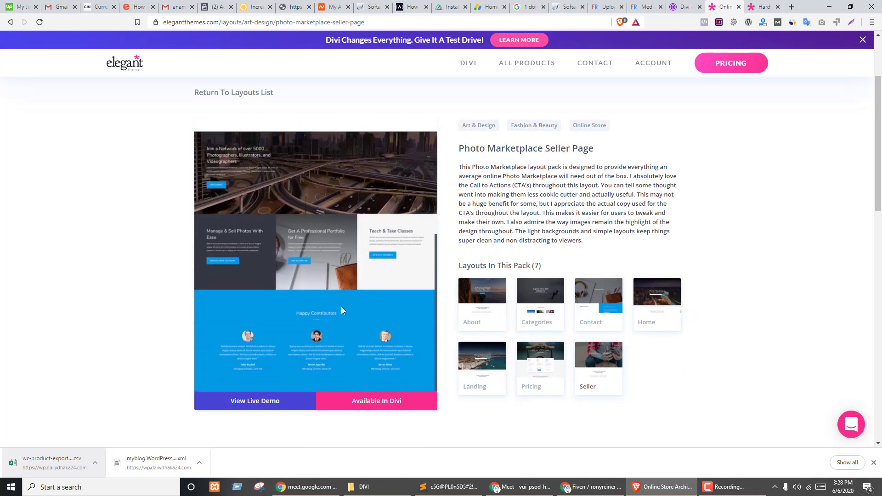
scroll(364, 307, down, 3)
scroll(569, 337, up, 2)
scroll(570, 338, up, 1)
click(649, 301)
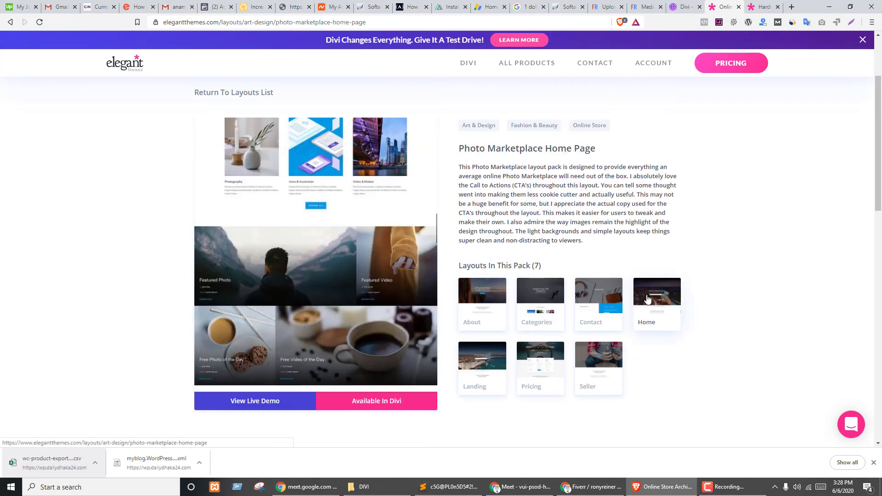
scroll(380, 335, down, 4)
scroll(426, 315, up, 6)
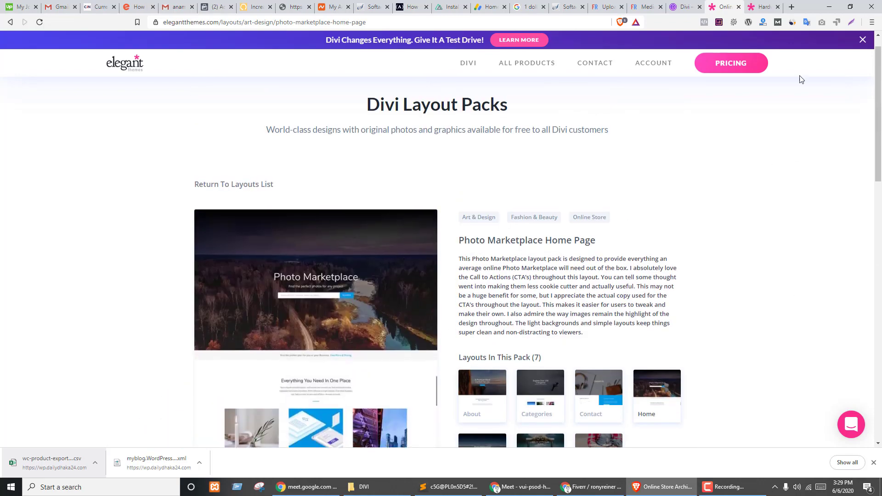
- Scroll through the Hardware Store Shop live demo, move its tab left, and view the Divi install result
click(763, 7)
scroll(703, 239, down, 5)
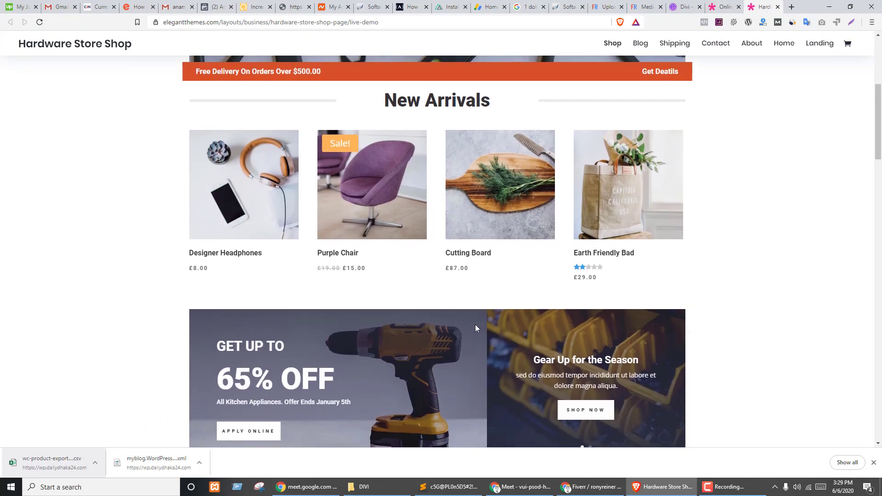
scroll(475, 325, up, 6)
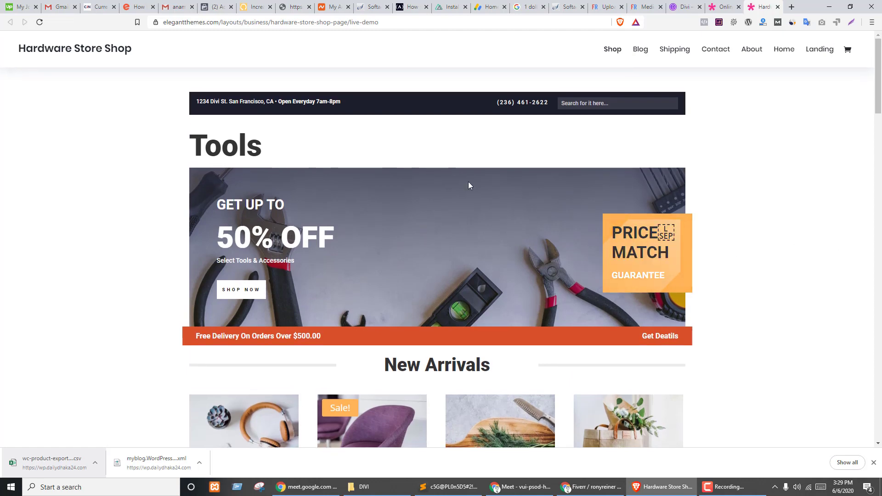
scroll(374, 233, down, 15)
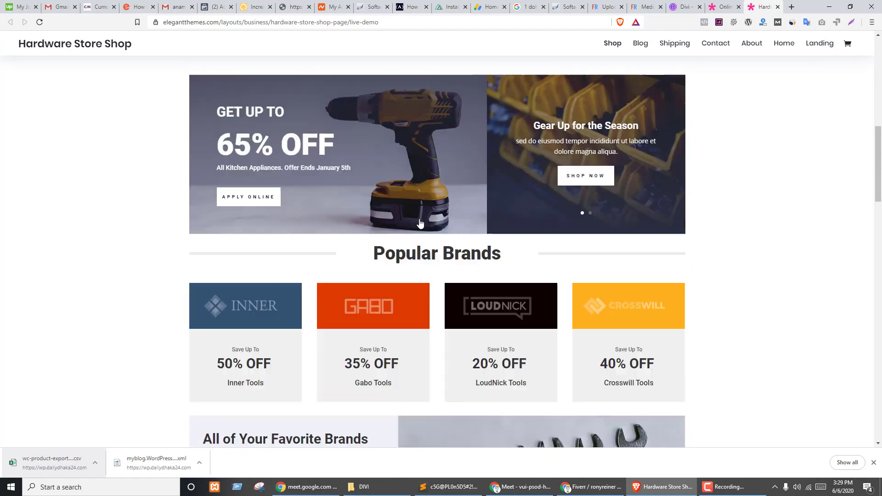
scroll(414, 239, down, 10)
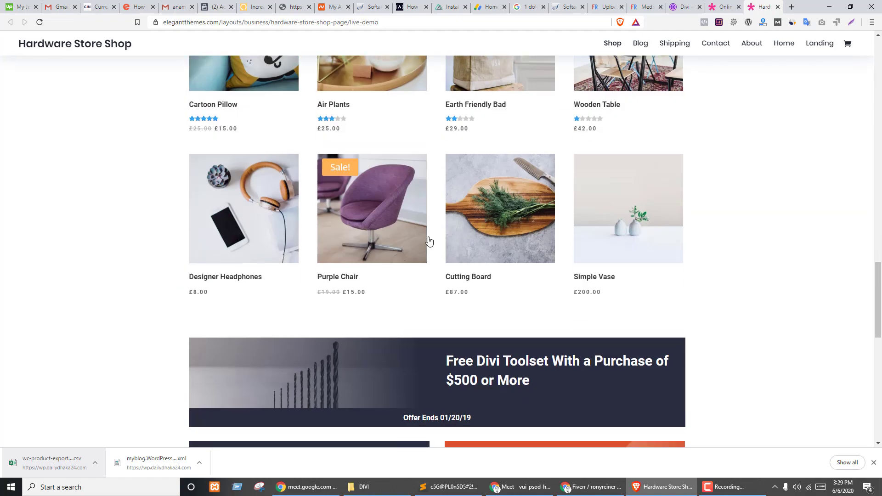
scroll(378, 292, up, 9)
scroll(376, 294, up, 15)
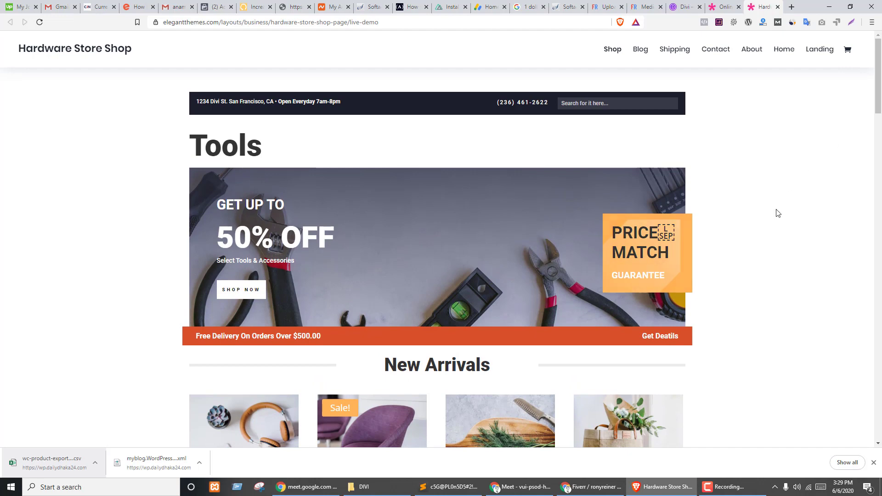
drag(763, 7, 599, 2)
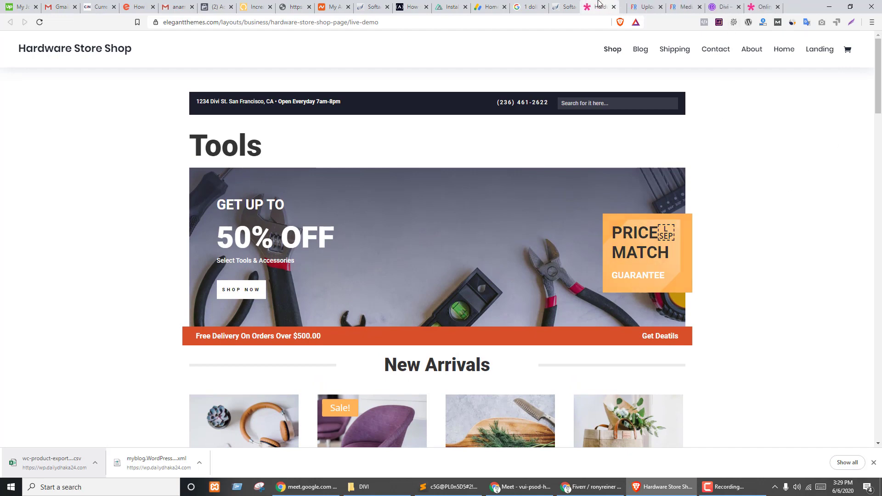
click(646, 7)
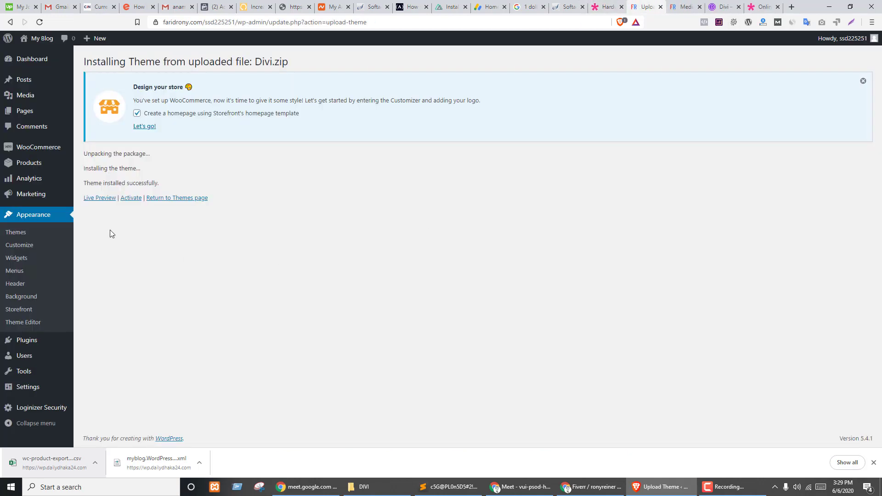
- Activate the newly installed Divi theme and confirm it on the Themes page
click(131, 198)
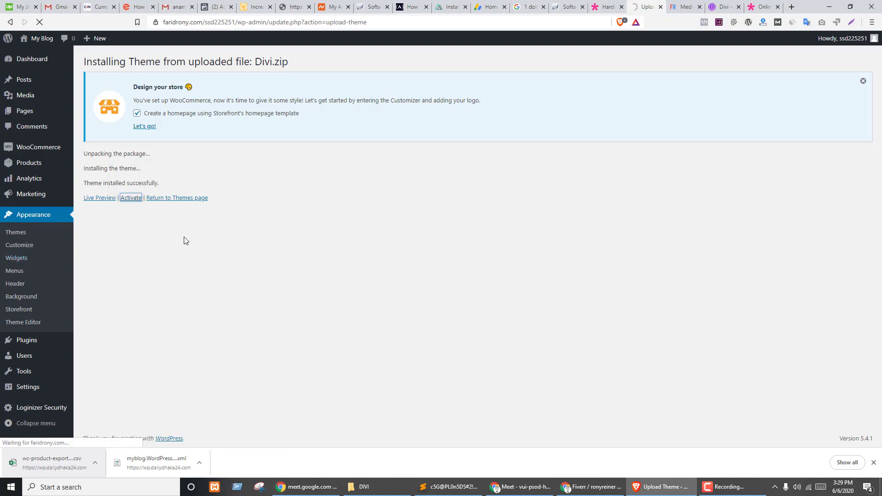
click(676, 6)
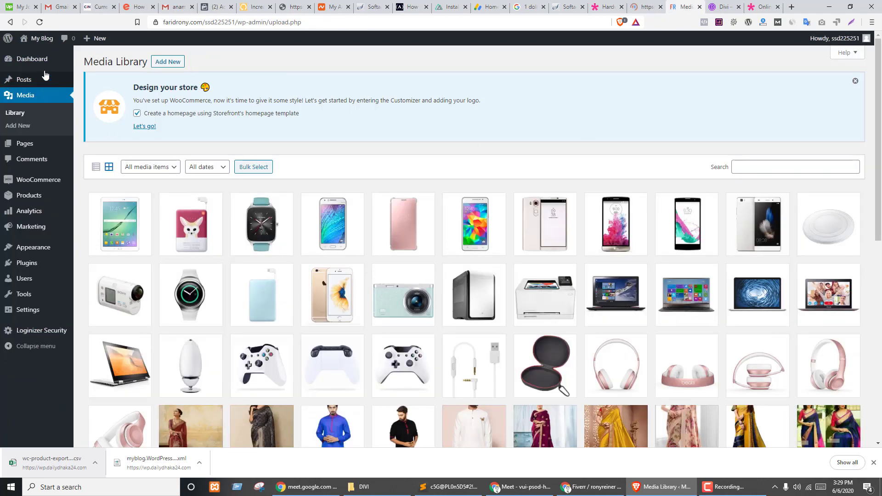
mouse_move(37, 38)
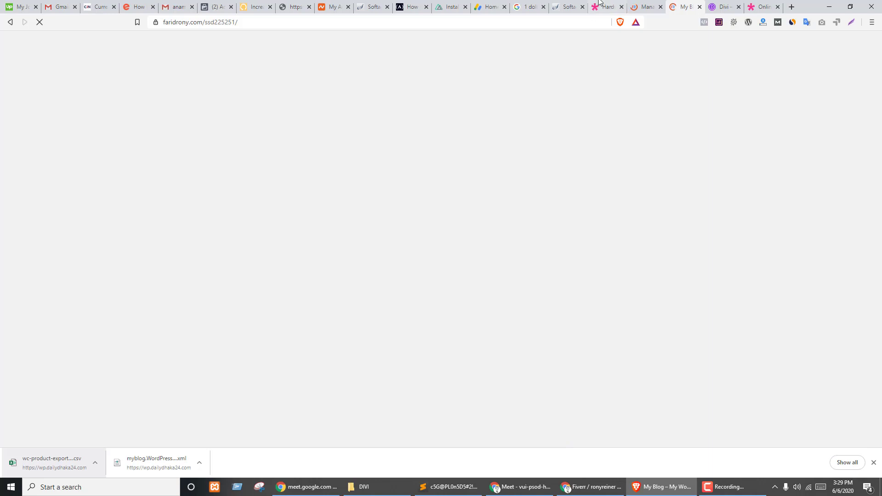
click(648, 6)
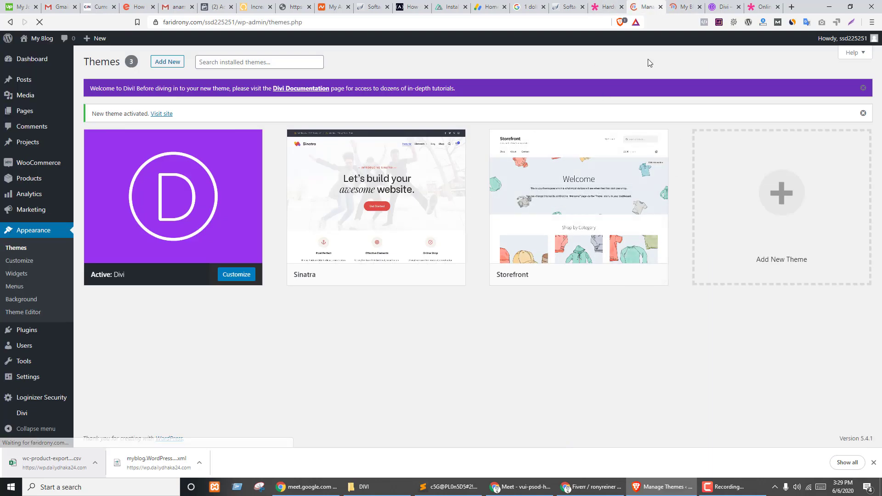
click(725, 7)
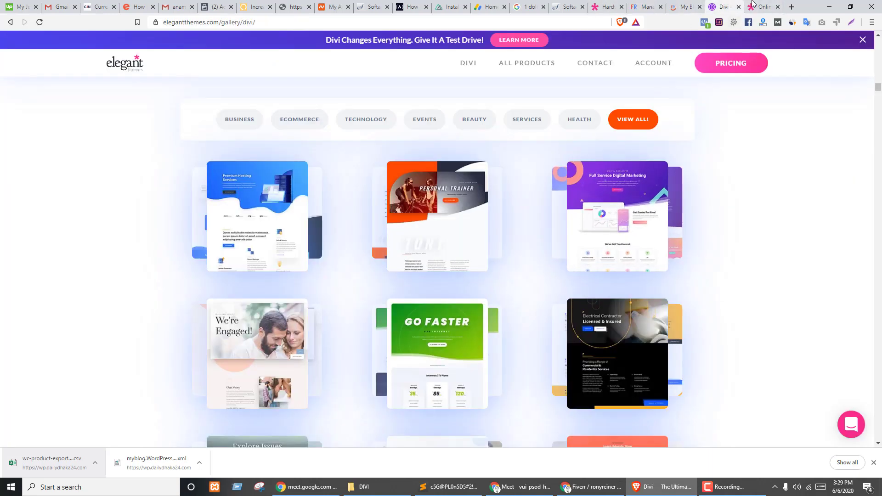
- Glance at the blog home page in Divi and scroll the Hardware Store Shop demo again
click(607, 5)
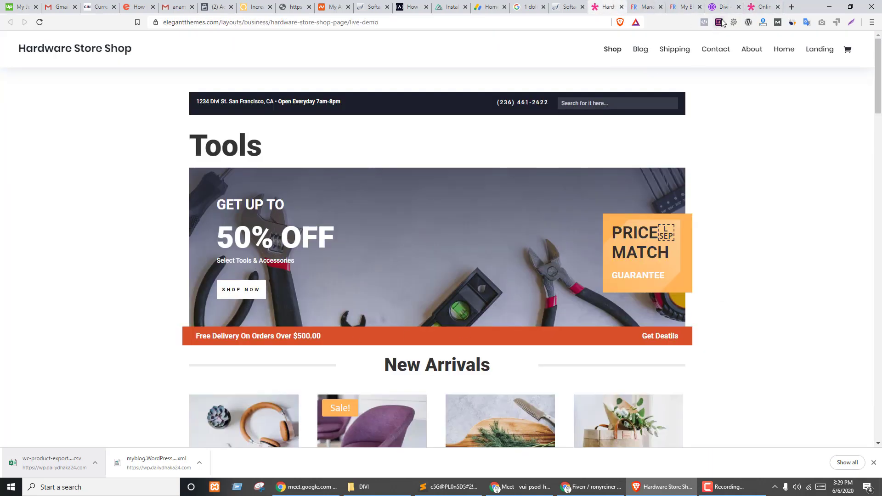
click(689, 6)
click(599, 4)
scroll(742, 170, down, 5)
scroll(750, 168, up, 5)
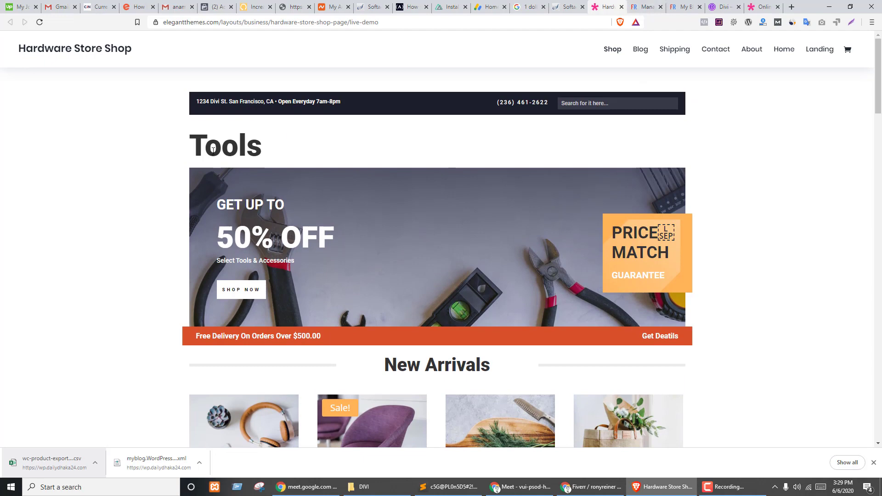
click(678, 4)
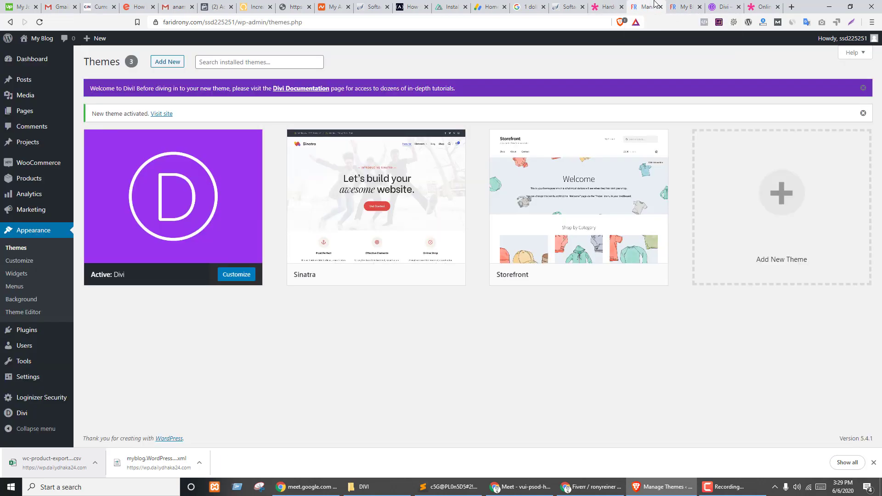
- In Reading settings, set the homepage to the static Shop page and save
mouse_move(37, 378)
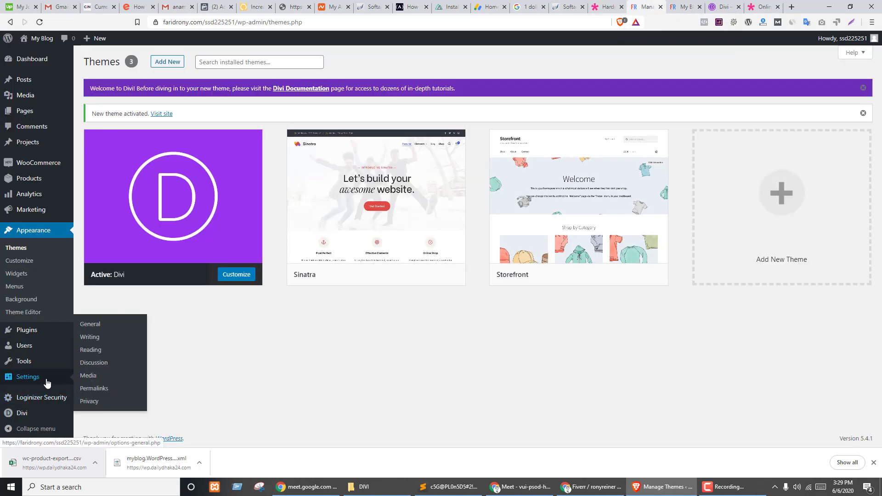
click(89, 351)
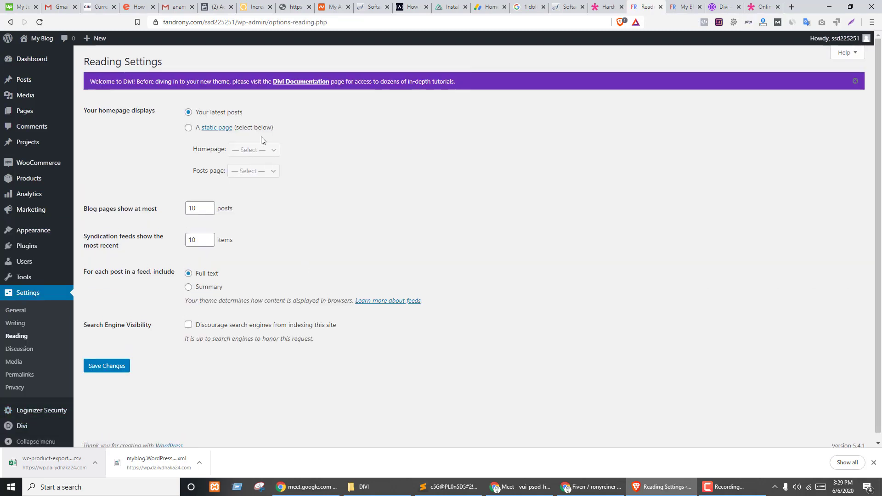
click(256, 130)
click(251, 151)
click(239, 206)
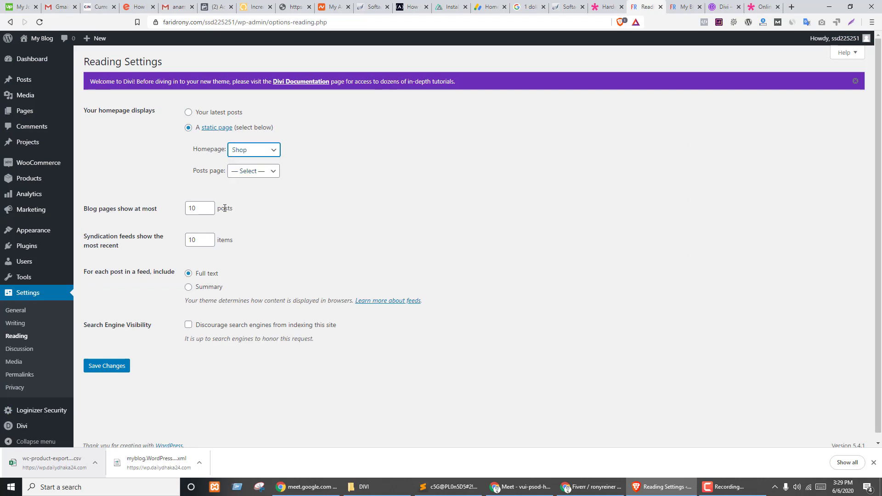
click(108, 367)
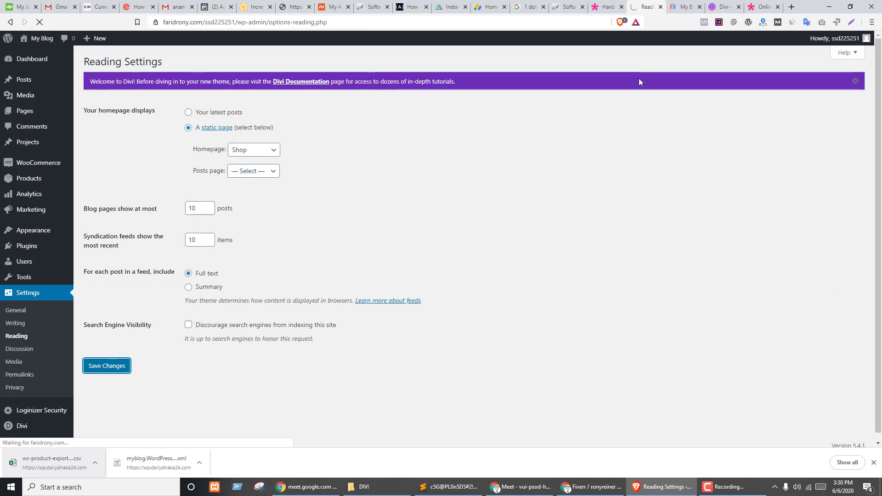
- Reload the front page to confirm the Divi Shop grid showing 1–9 of 59 products
key(ctrl+Tab)
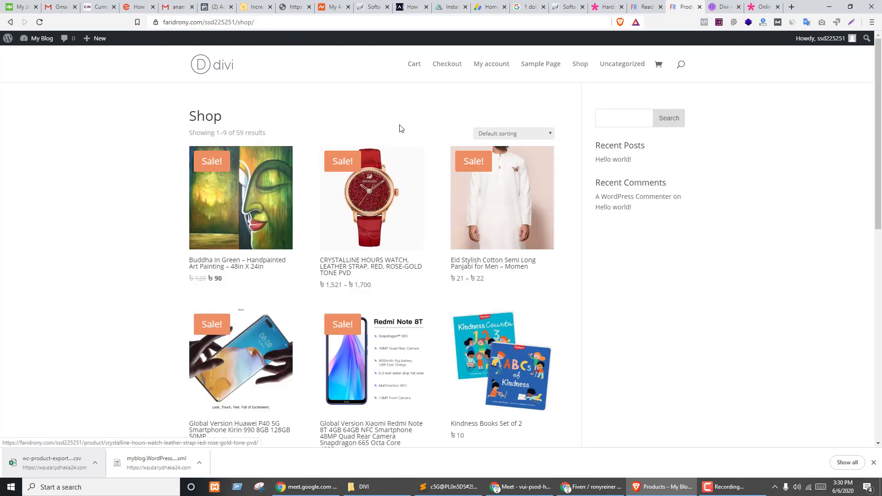
click(217, 69)
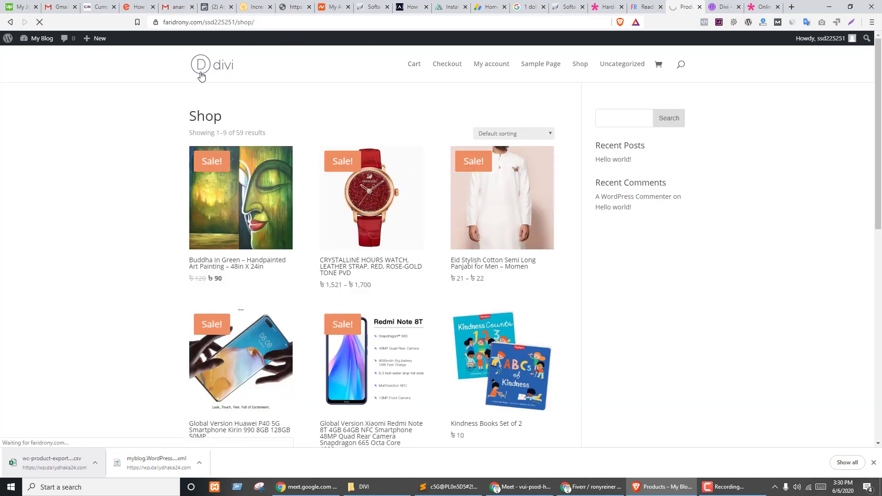
scroll(504, 190, down, 6)
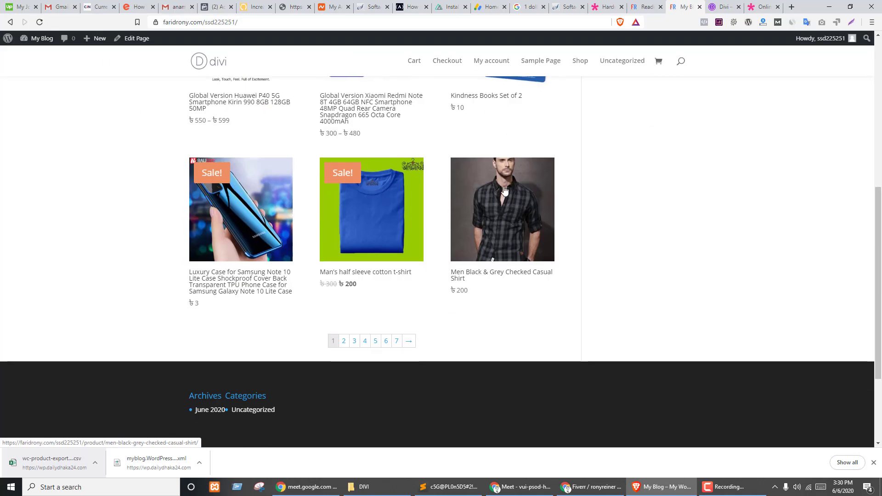
scroll(505, 190, down, 3)
scroll(487, 224, up, 10)
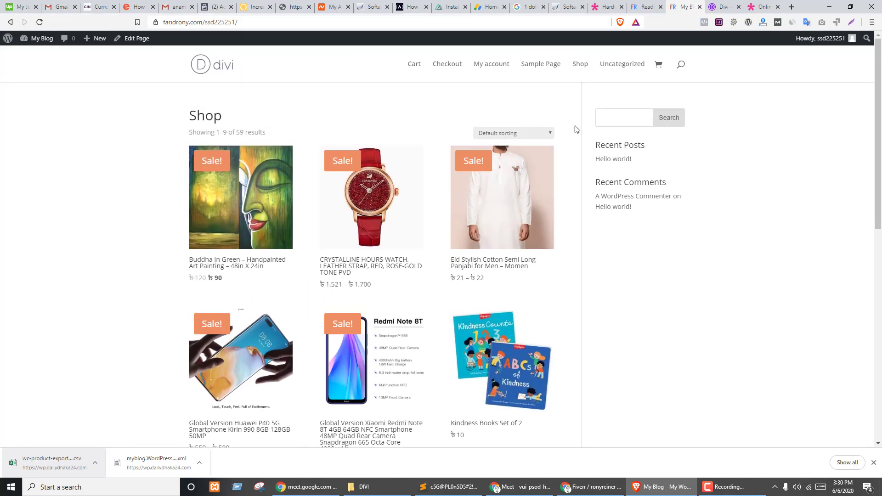
click(241, 23)
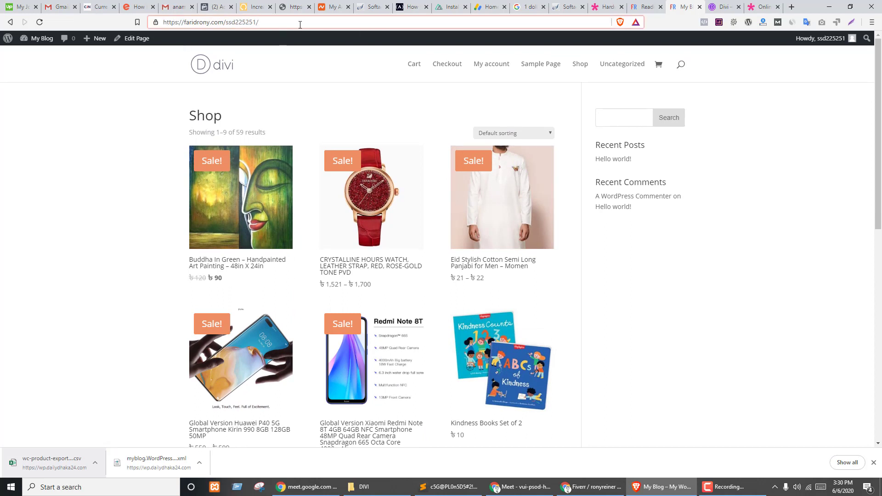
click(348, 95)
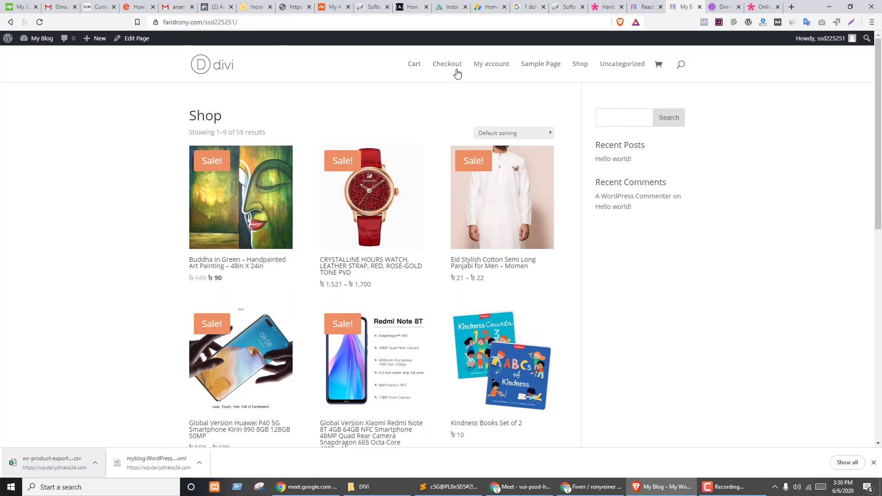
click(646, 7)
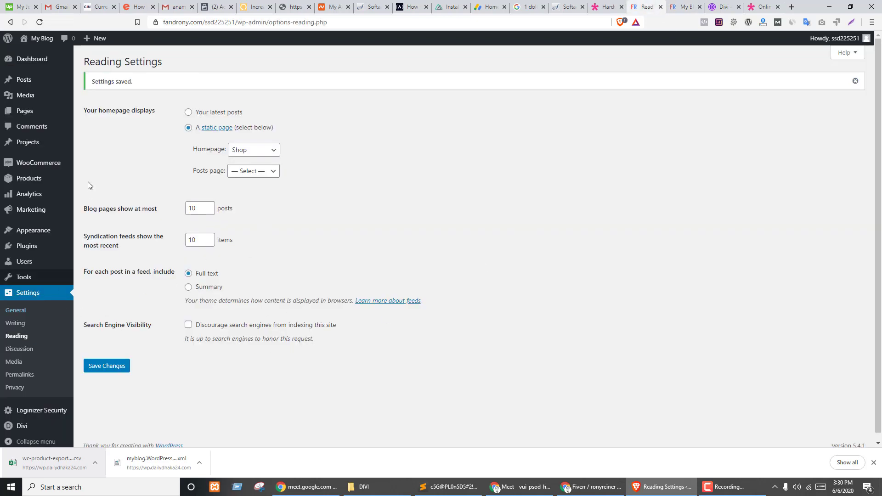
- Create a new page and title it 'Home'
click(25, 111)
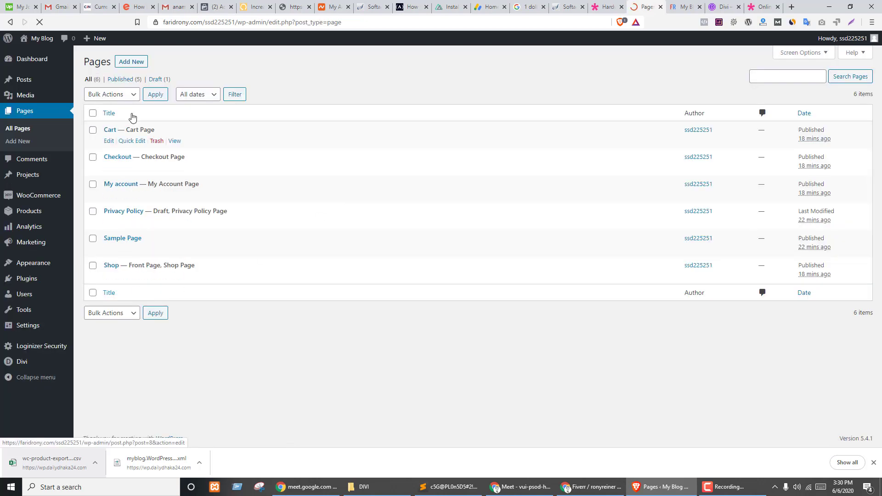
click(136, 65)
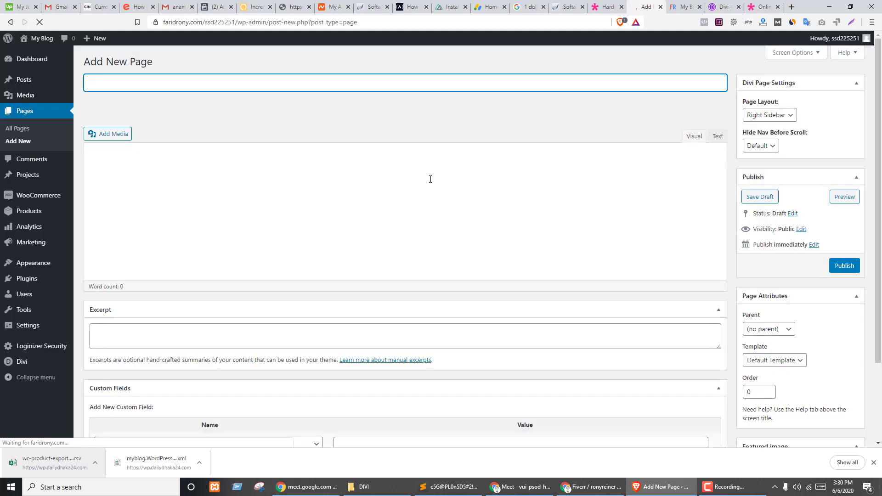
text(Hope)
key(ctrl+a)
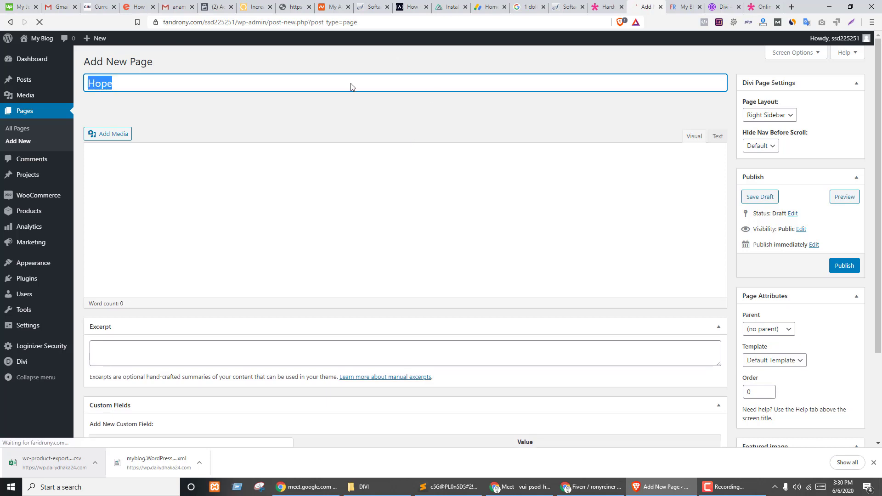
text(Home)
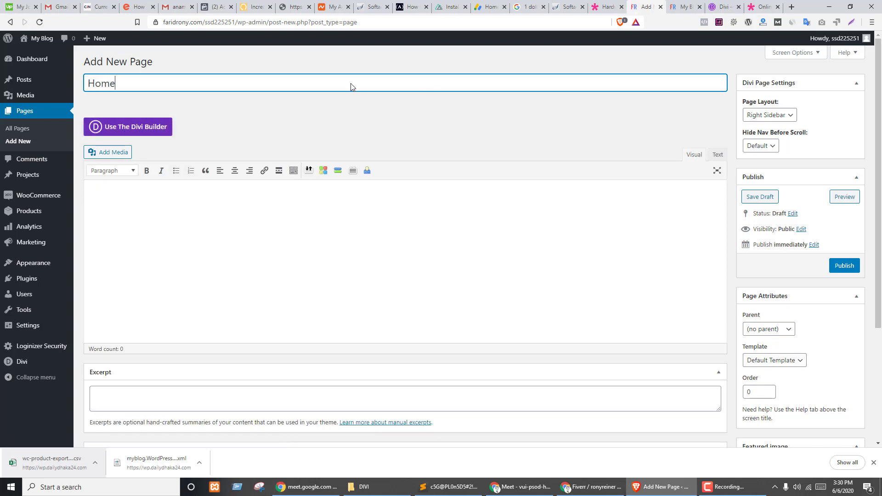
- Choose the Blank Page template for the Home page and publish it
click(792, 361)
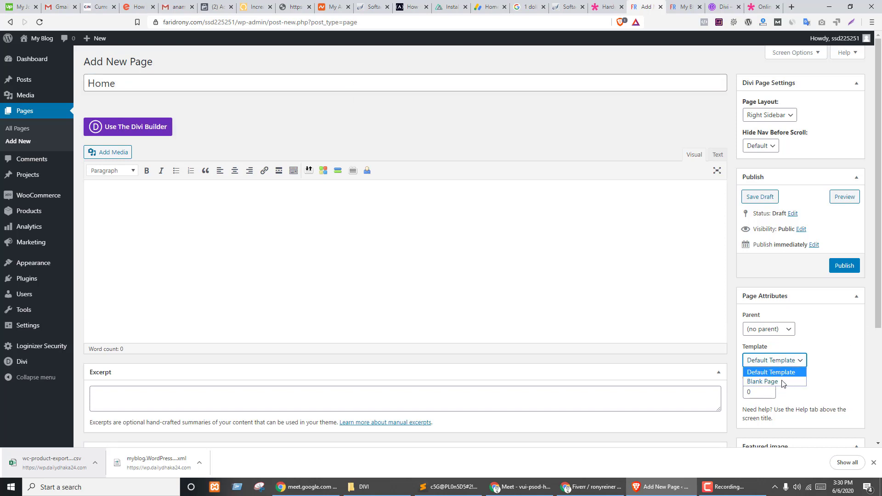
key(ctrl+Tab)
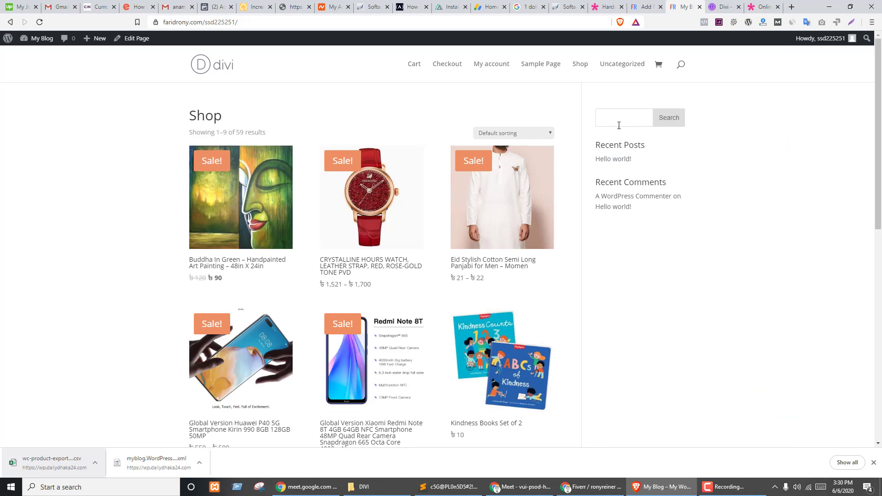
key(ctrl+shift+Tab)
click(767, 361)
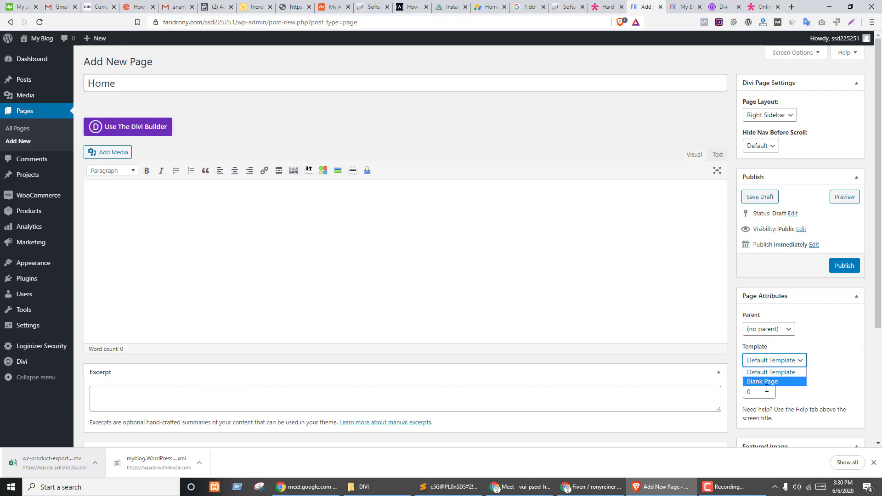
click(767, 382)
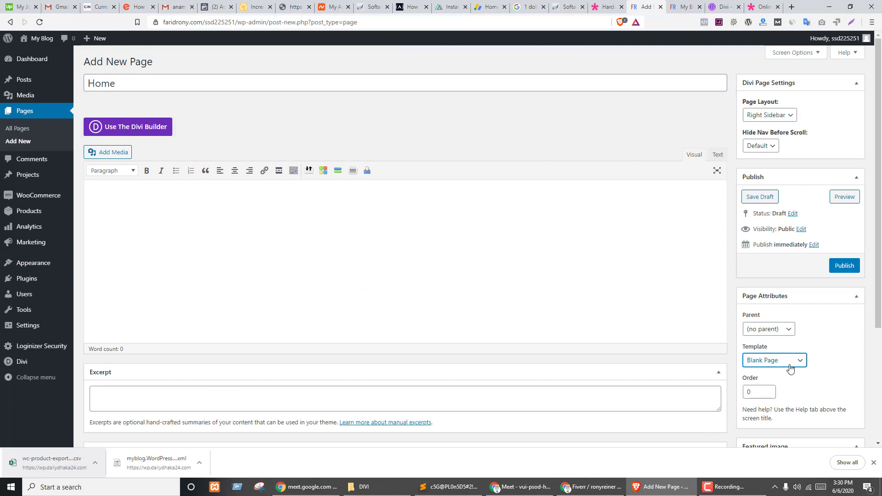
click(844, 265)
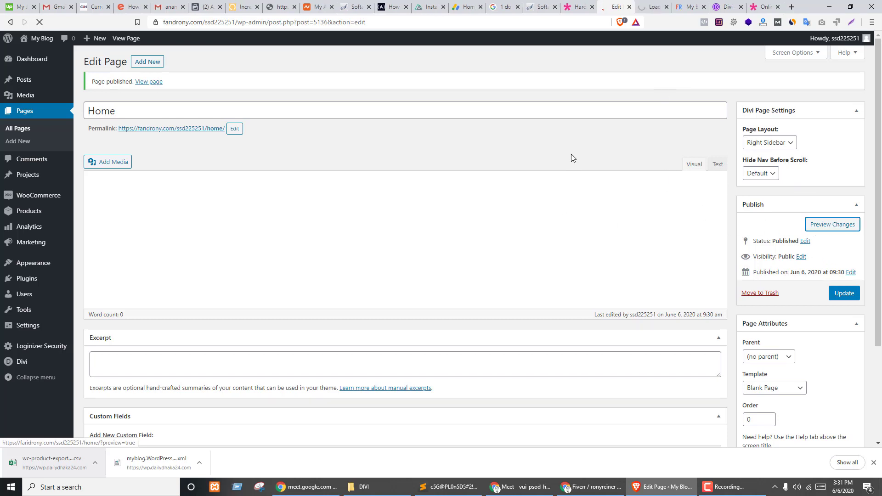
- Preview the Home page, then switch its template back to Default Template
click(803, 227)
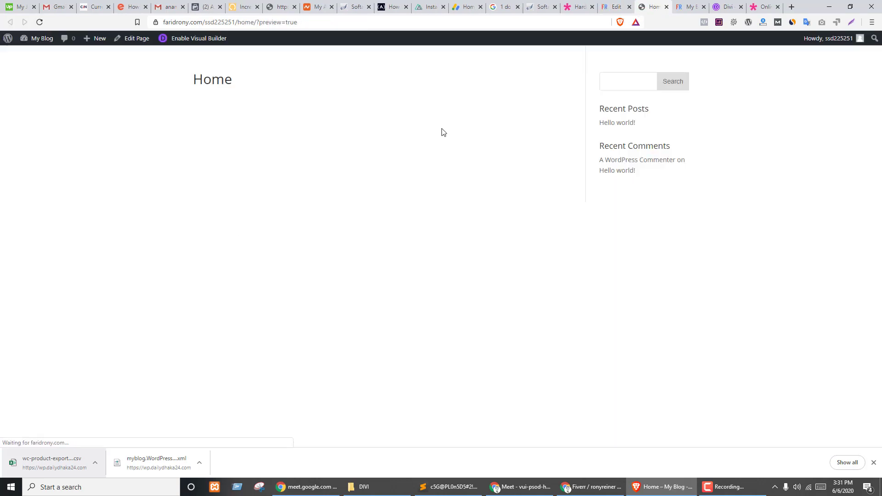
click(616, 6)
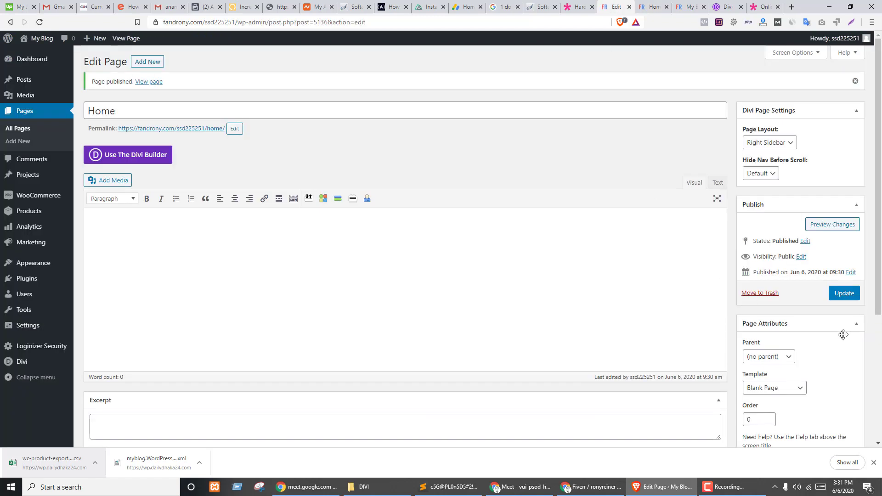
click(798, 389)
key(ctrl+Tab)
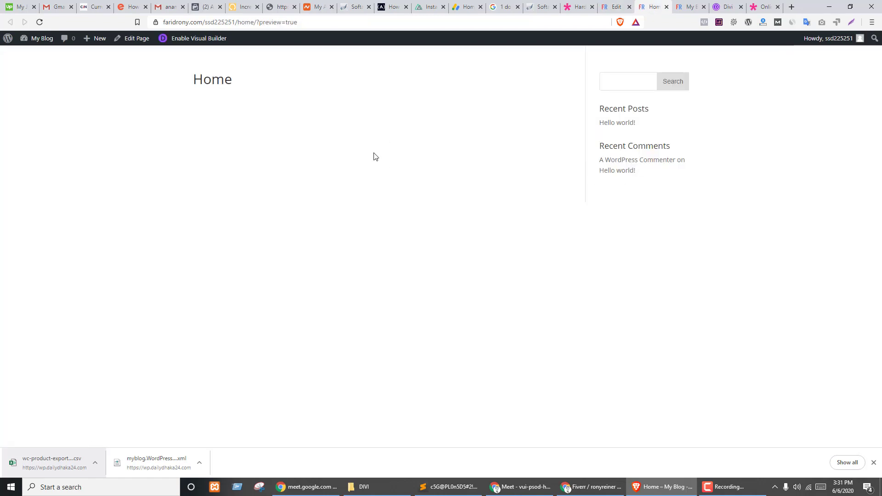
key(ctrl+shift+Tab)
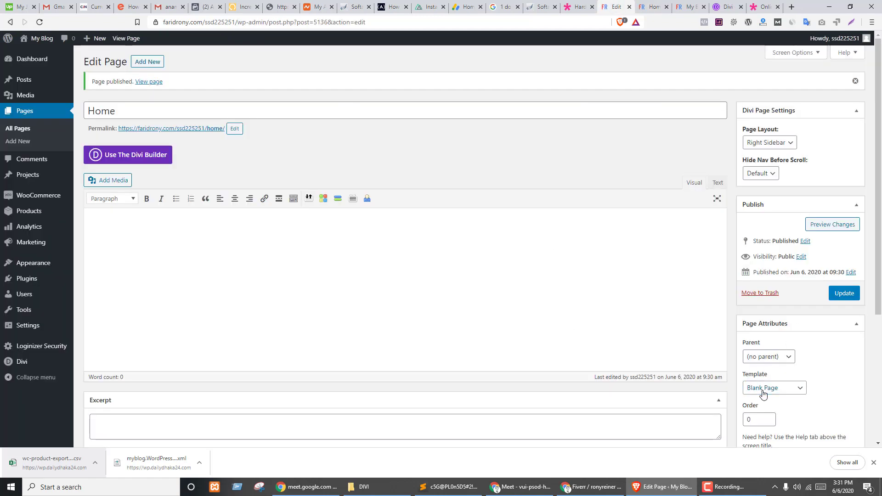
click(775, 388)
click(778, 403)
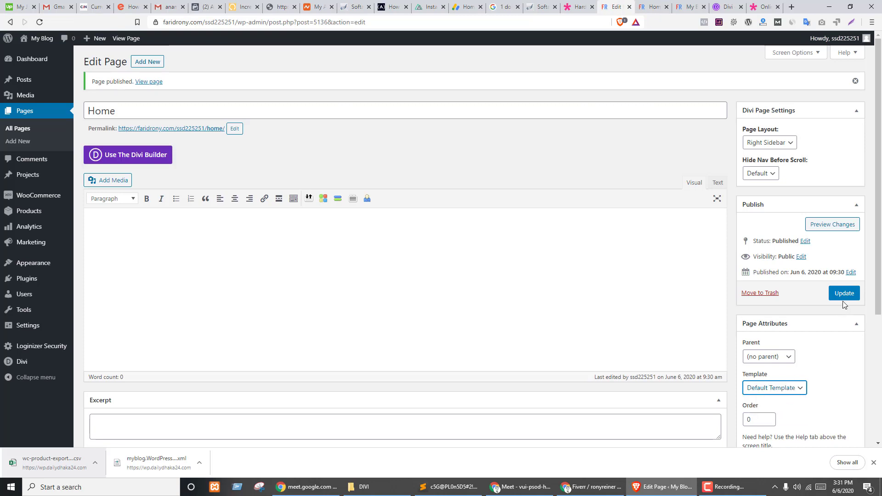
- Set Page Layout to No Sidebar, keep hide navigation at Default, and update the page
click(776, 144)
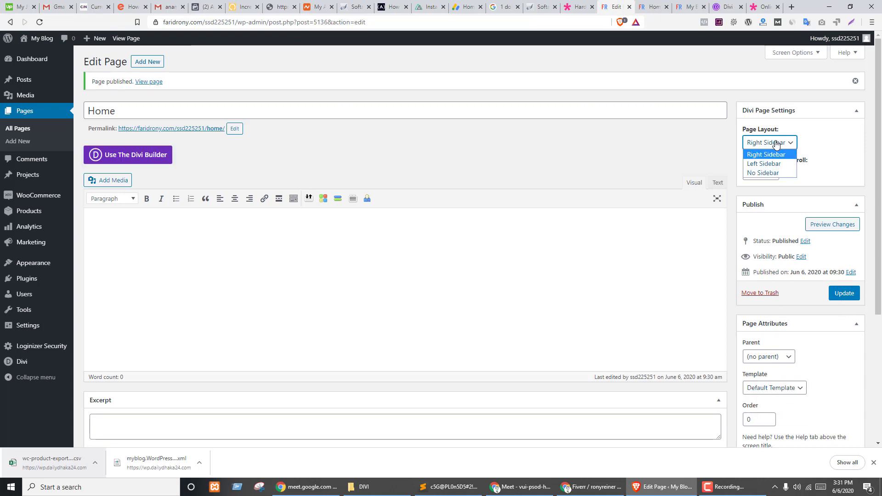
click(764, 173)
click(764, 174)
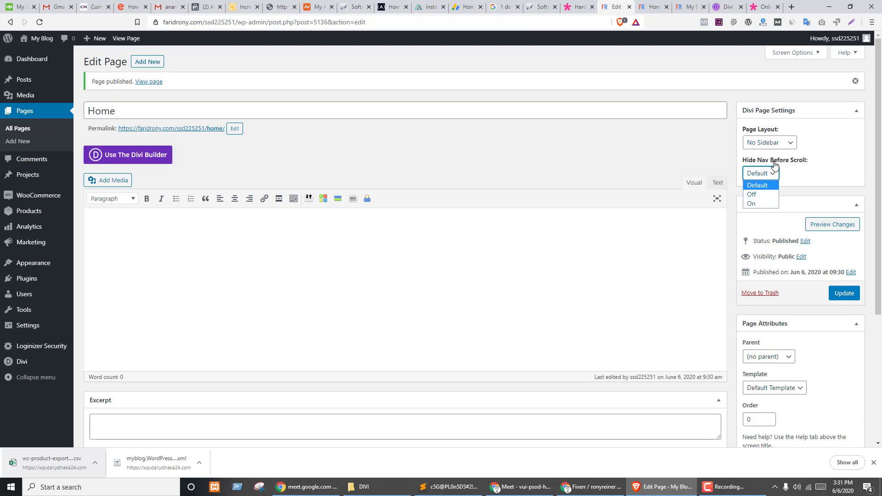
click(795, 169)
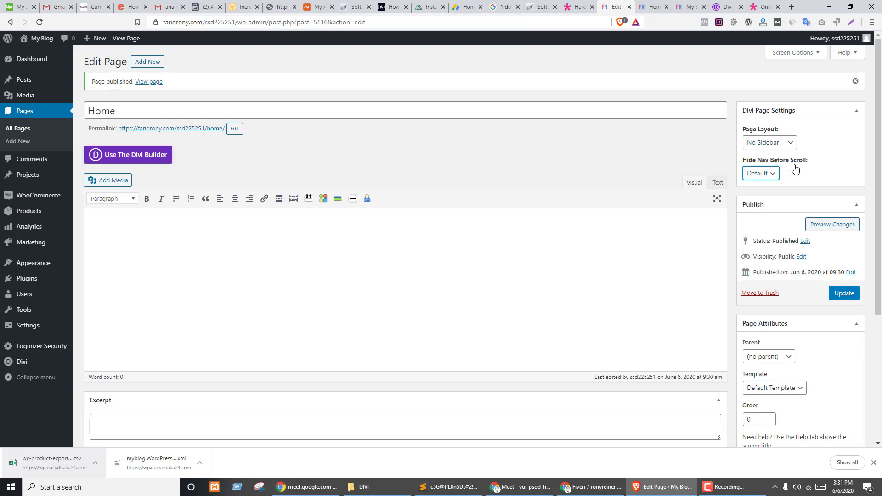
click(850, 290)
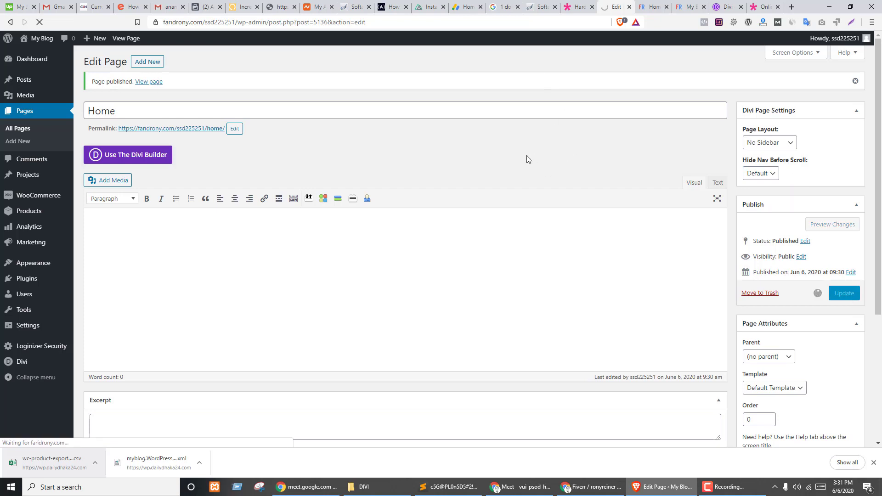
- View the live Home page with the Divi header and footer, then return to the editor
middle_click(200, 129)
click(627, 7)
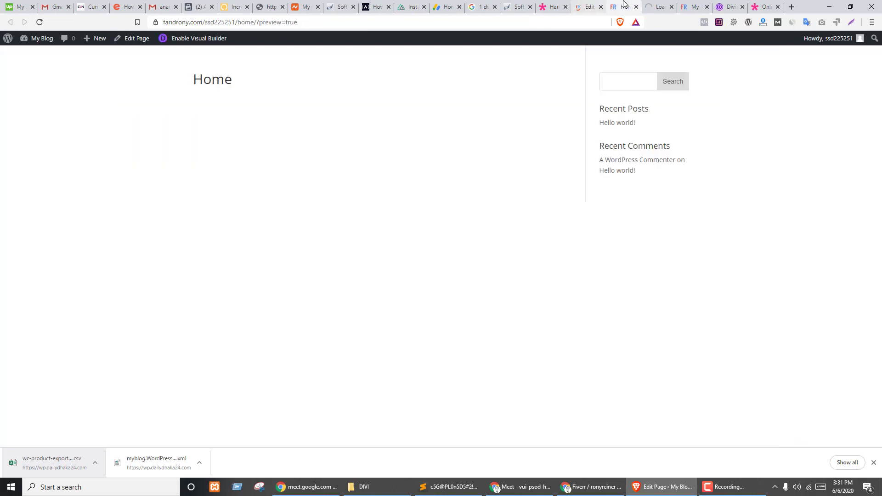
click(635, 7)
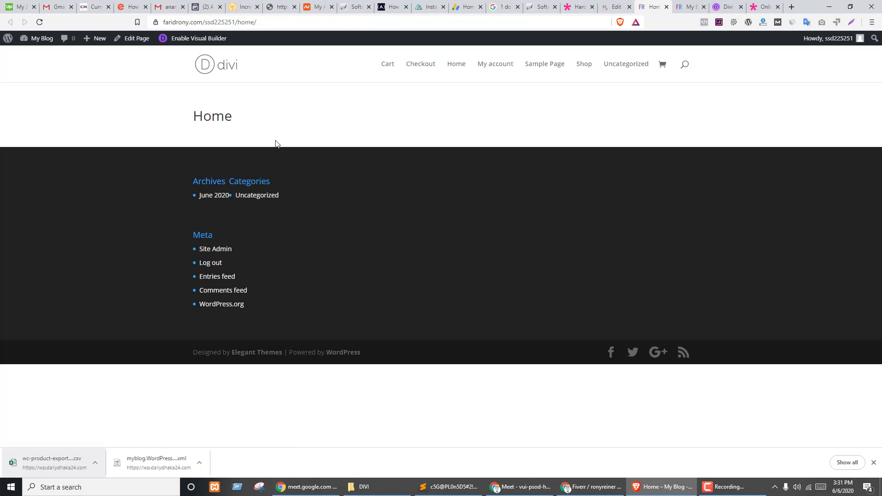
drag(195, 115, 291, 120)
click(617, 6)
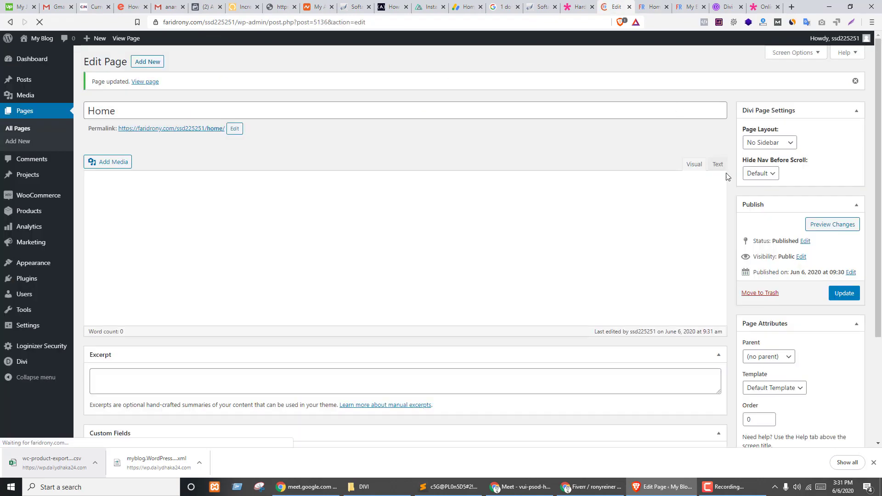
- Switch the Home page to the Divi Builder and start building on the front end
scroll(811, 369, down, 5)
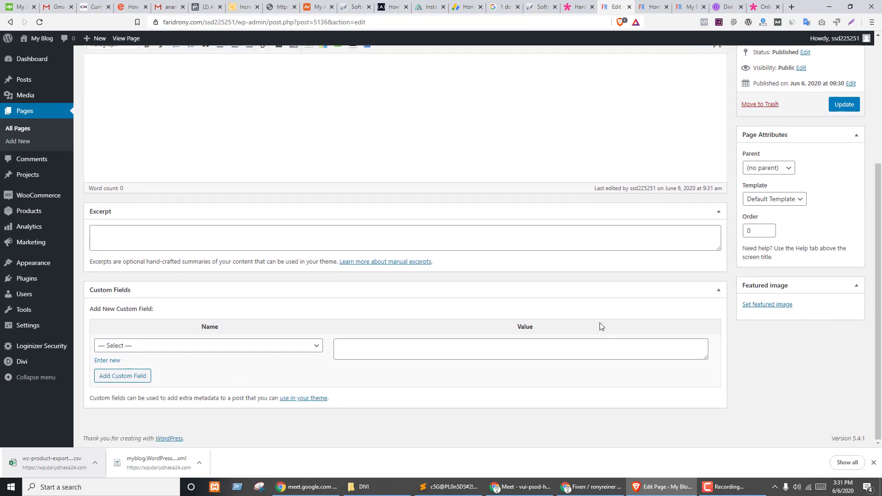
scroll(733, 319, up, 4)
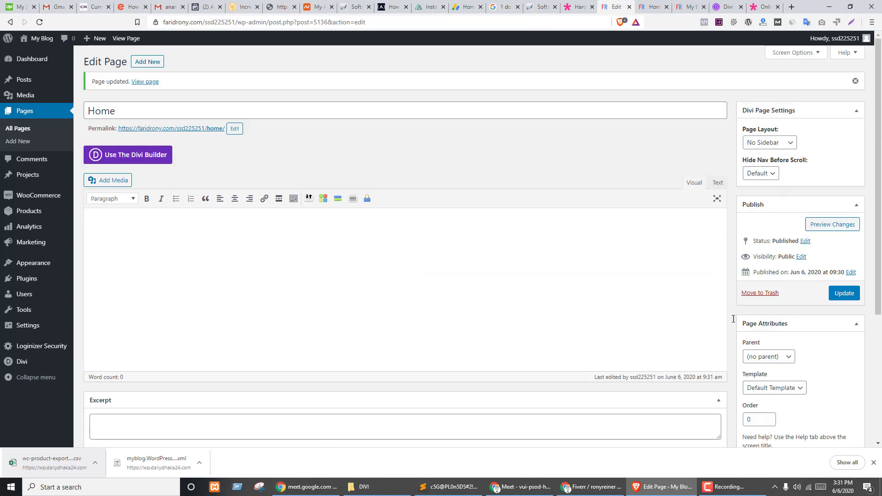
click(768, 178)
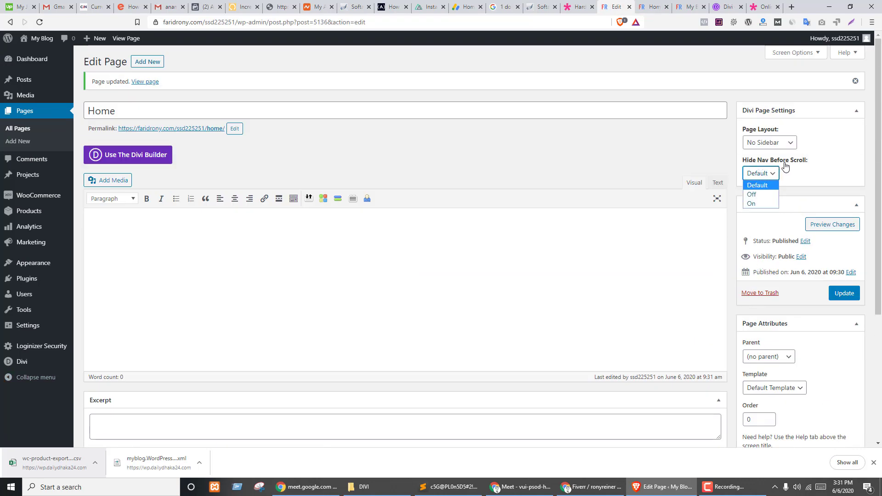
click(404, 150)
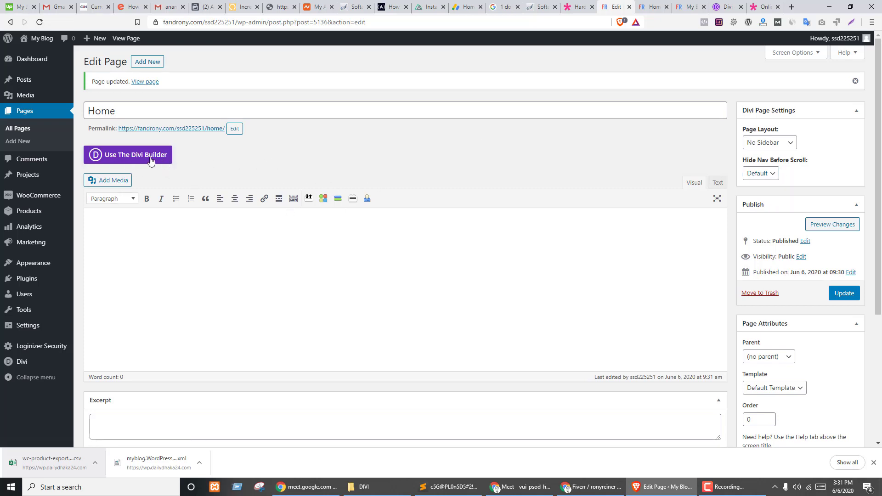
click(137, 160)
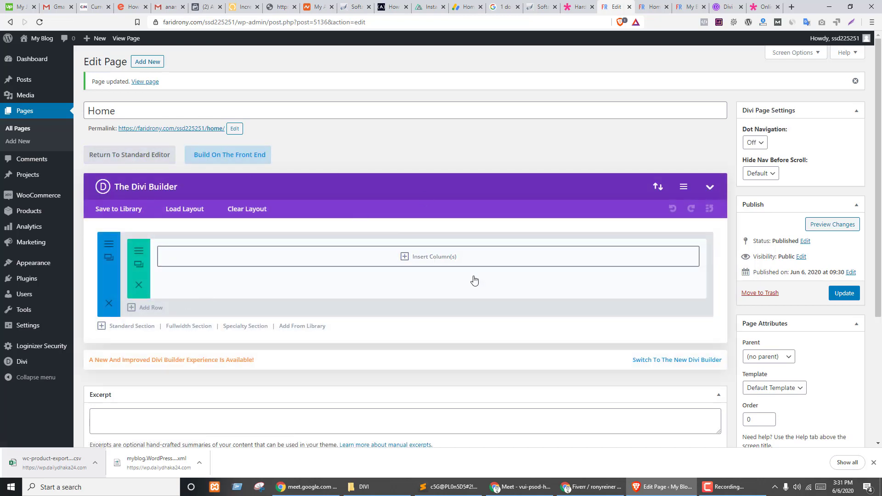
click(222, 159)
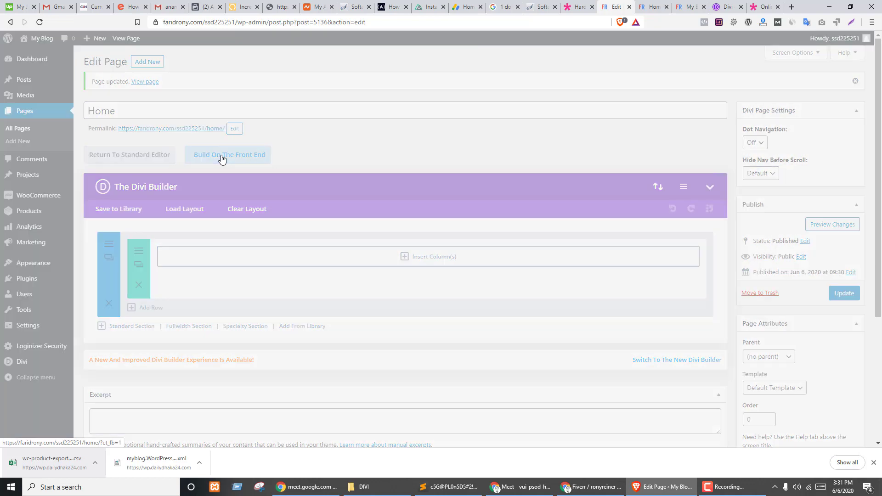
- Launch the Visual Builder, close the downloads bar, and choose Start Building on the welcome screen
click(222, 155)
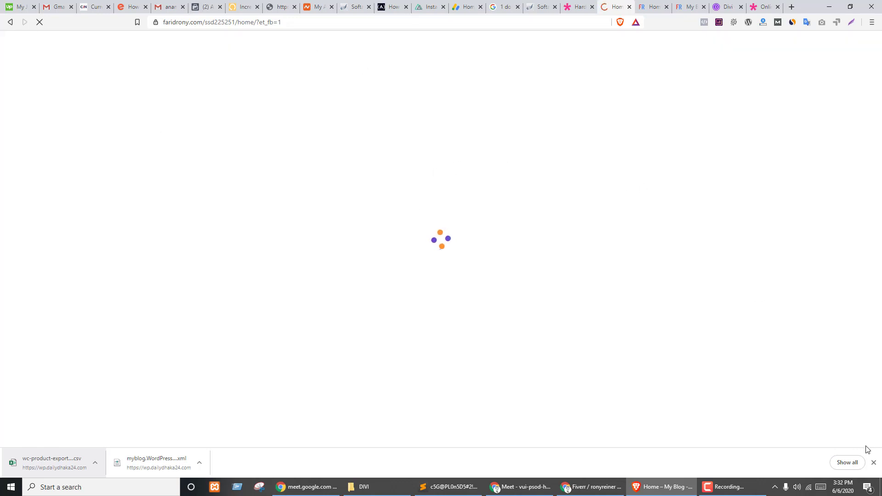
click(874, 463)
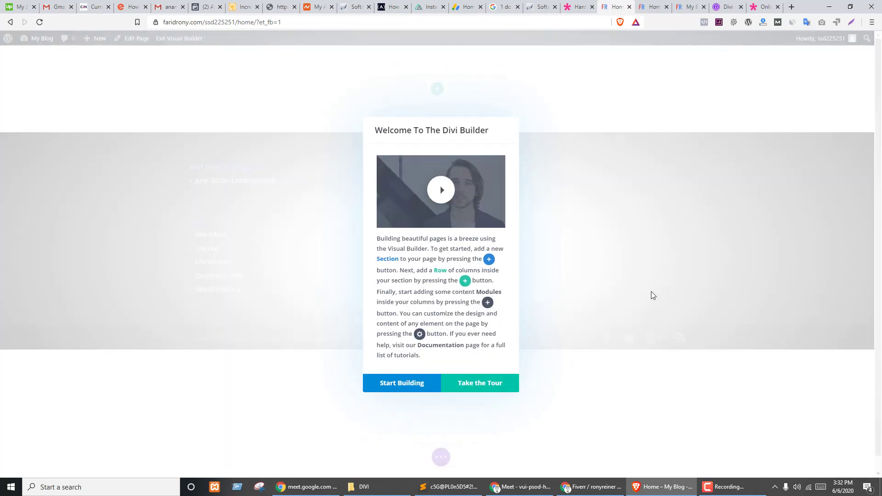
click(388, 387)
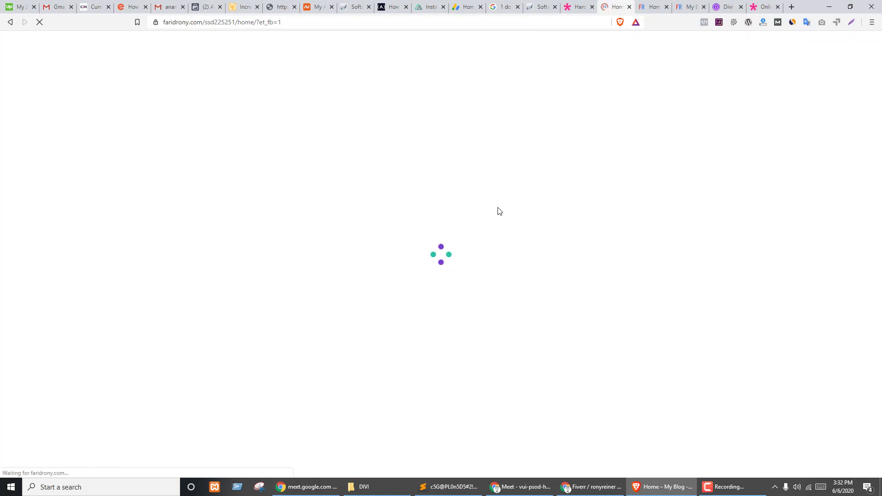
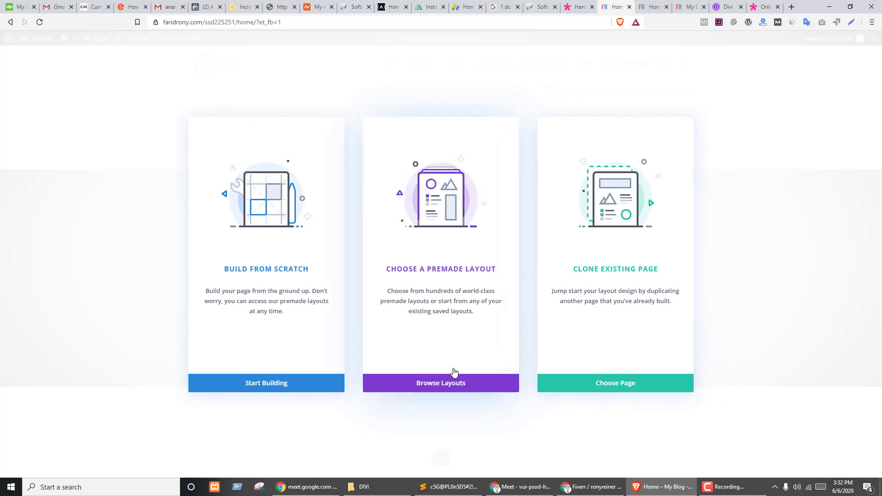
- Open the layout library, glance at the online Divi gallery and Saved Layouts, then return to Premade Layouts
click(436, 385)
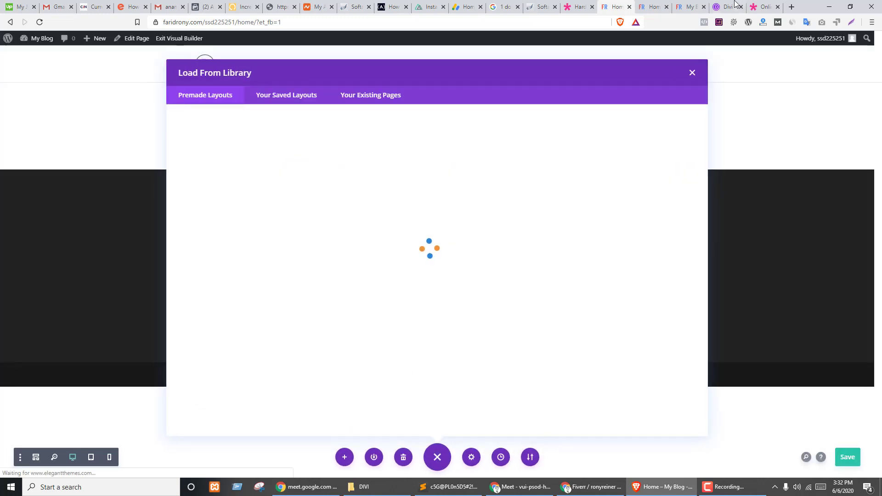
click(734, 5)
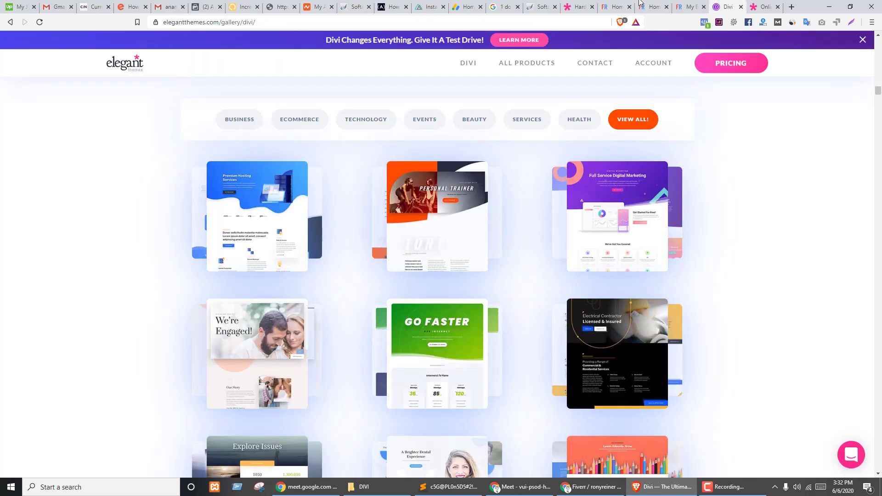
click(648, 6)
click(616, 7)
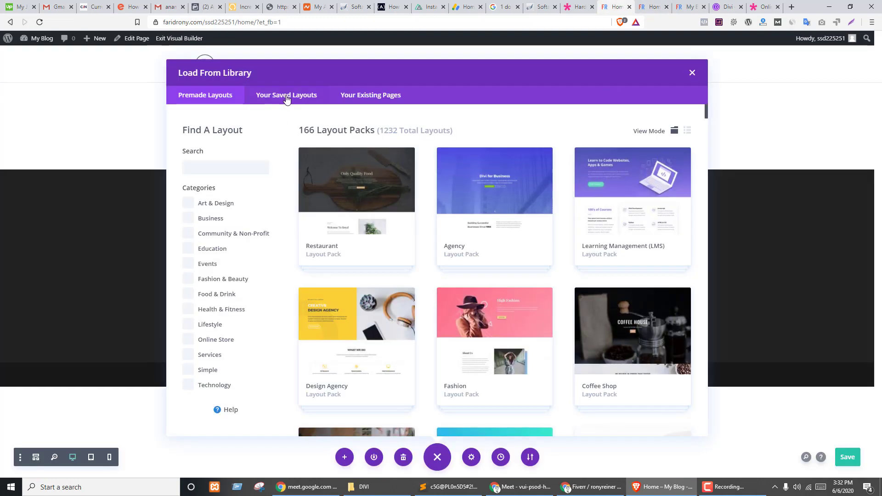
click(286, 96)
click(212, 95)
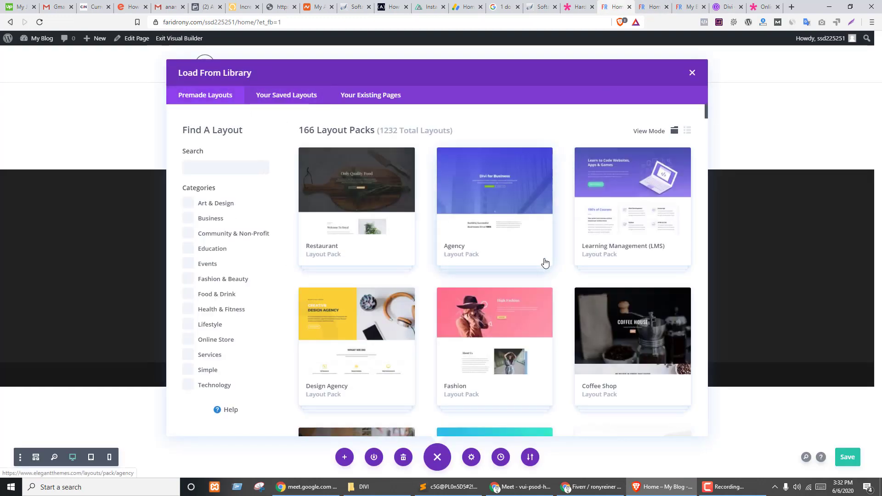
- Scroll through the premade packs and filter them to the Business category
scroll(543, 260, down, 12)
scroll(547, 332, down, 12)
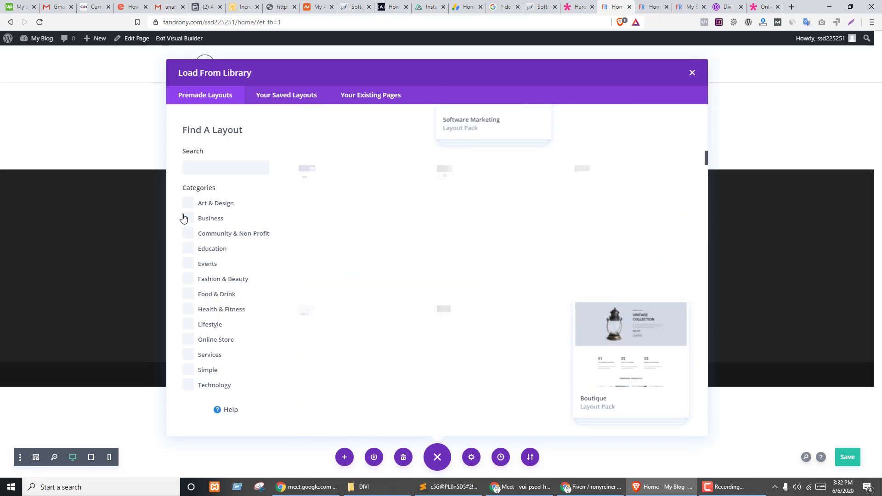
scroll(605, 334, down, 20)
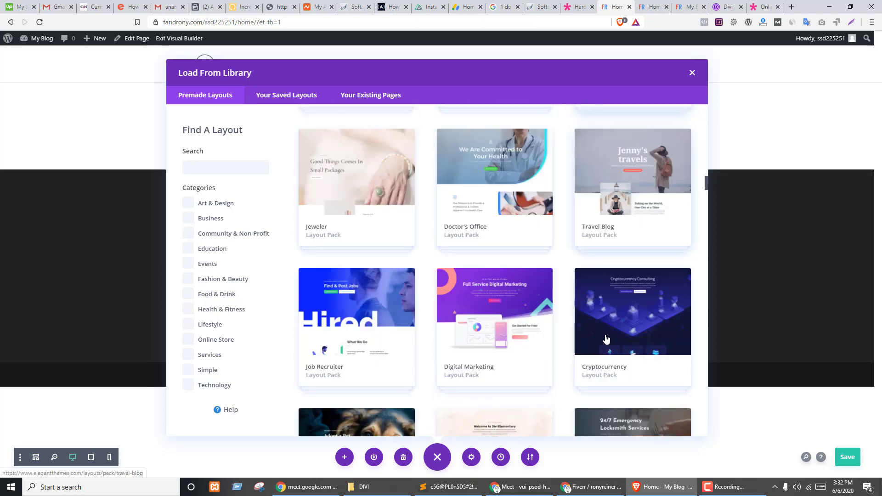
scroll(610, 340, down, 15)
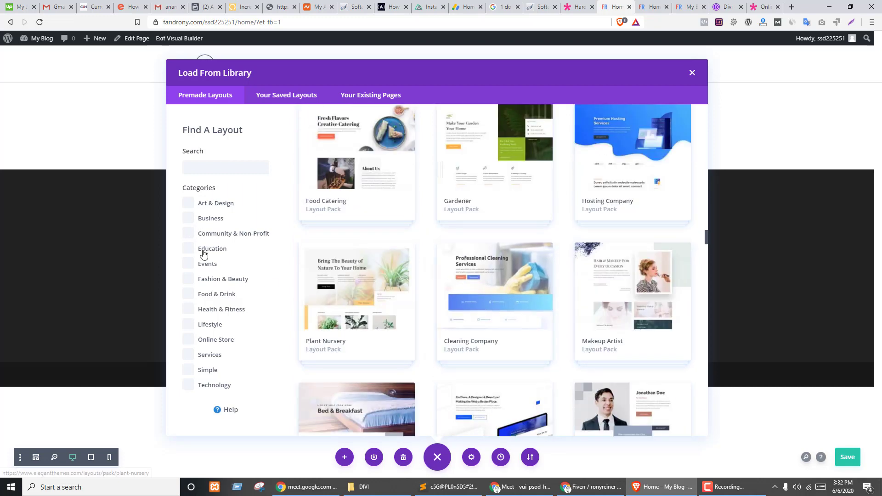
scroll(196, 238, down, 2)
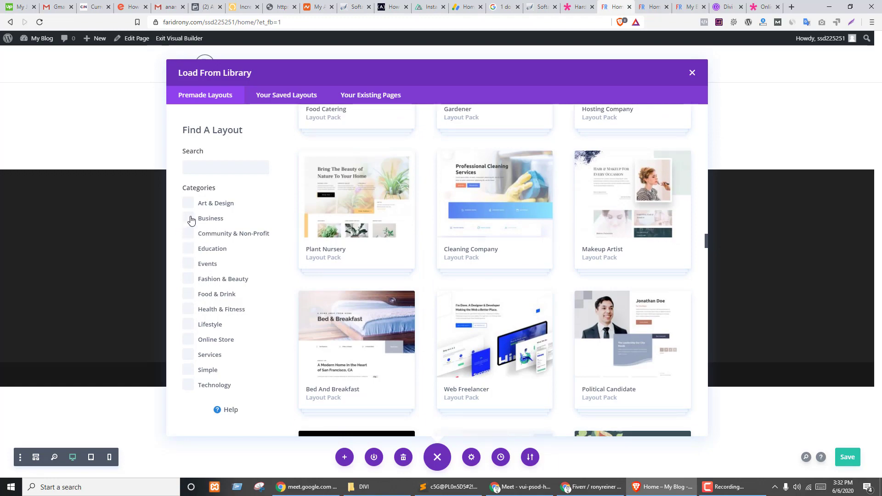
click(211, 219)
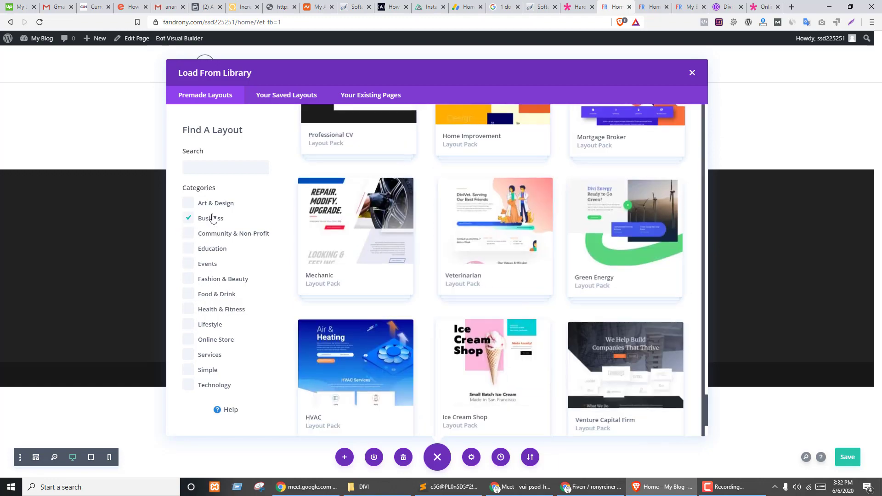
scroll(508, 283, down, 3)
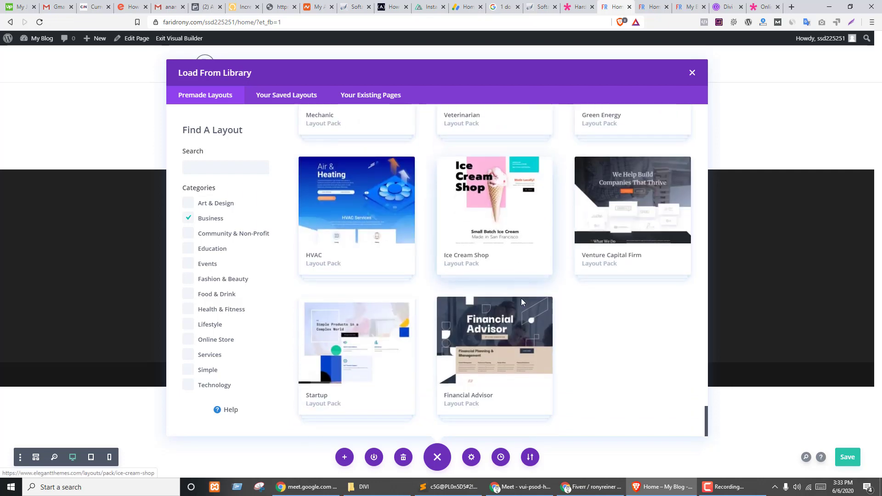
scroll(478, 352, up, 6)
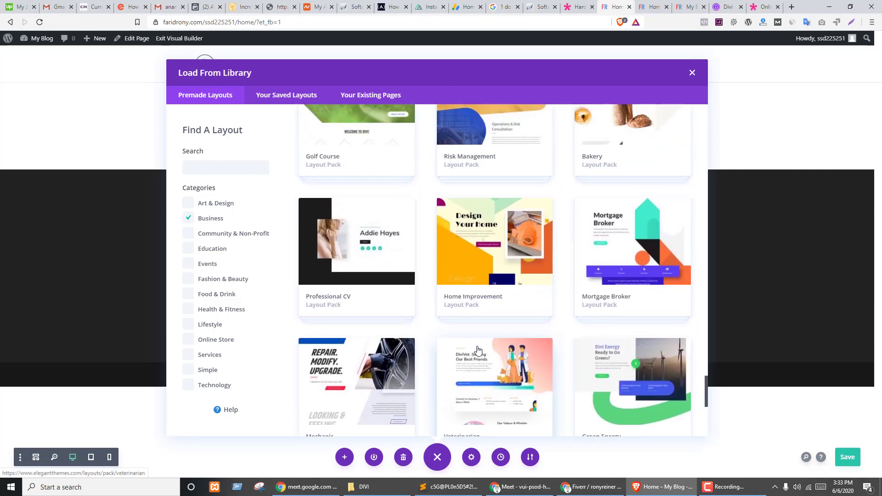
scroll(457, 324, up, 5)
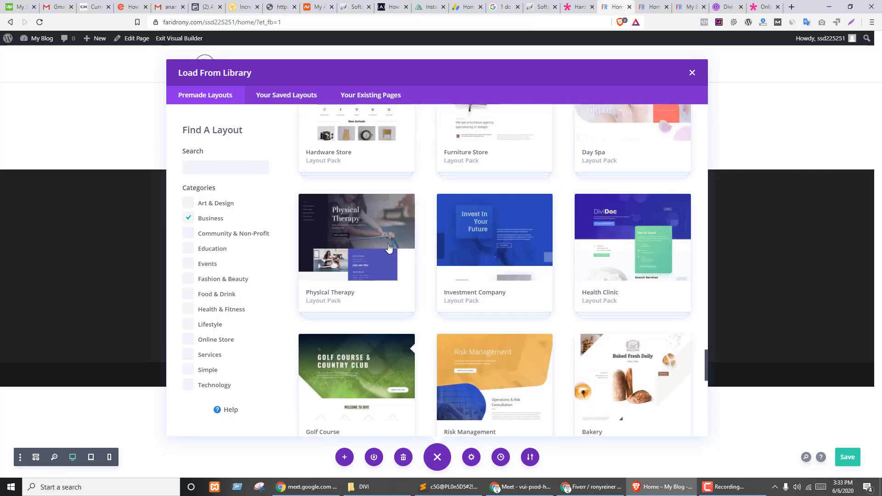
- Try applying the Physical Therapy About Page layout, which demands Elegant Themes credentials, then view the Divi gallery
click(388, 249)
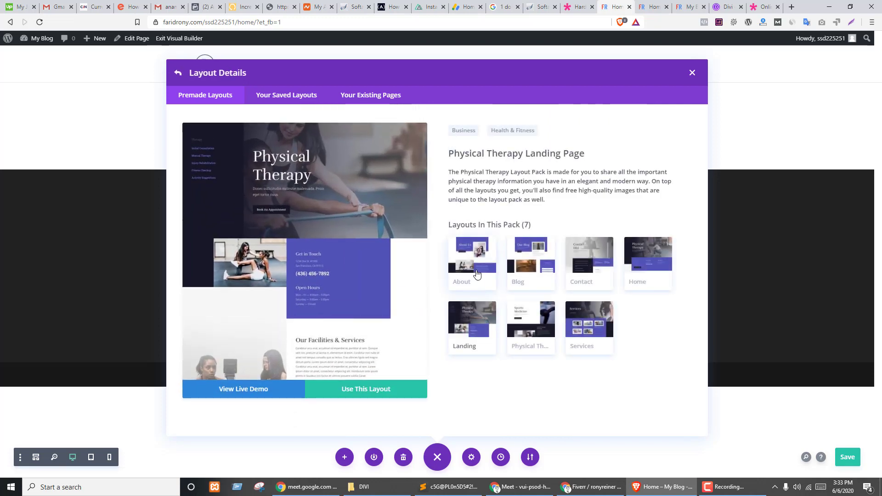
click(477, 275)
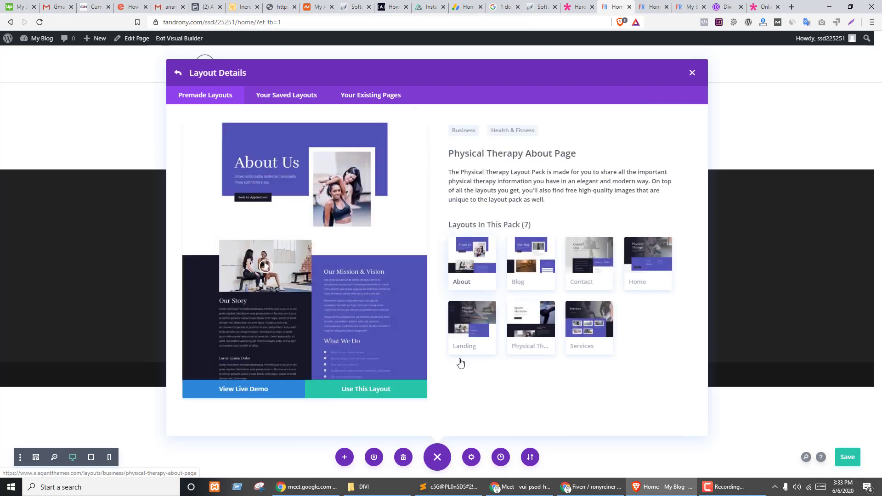
click(359, 396)
click(365, 272)
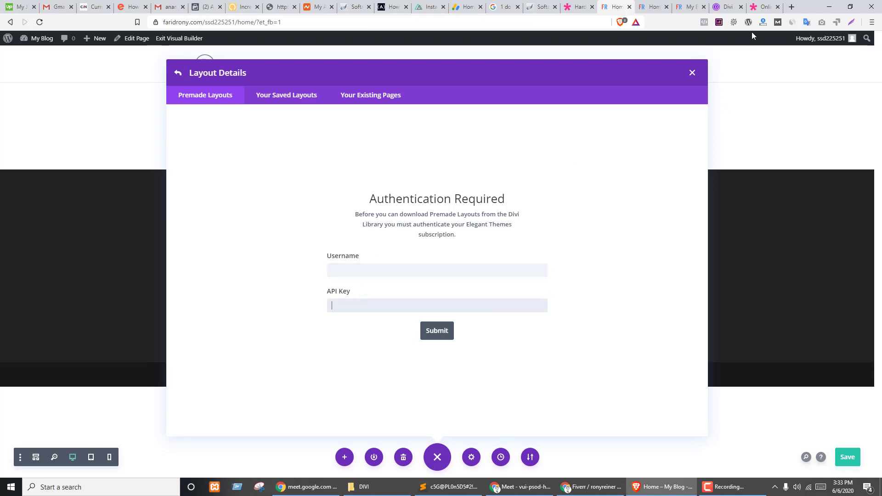
click(690, 7)
click(734, 10)
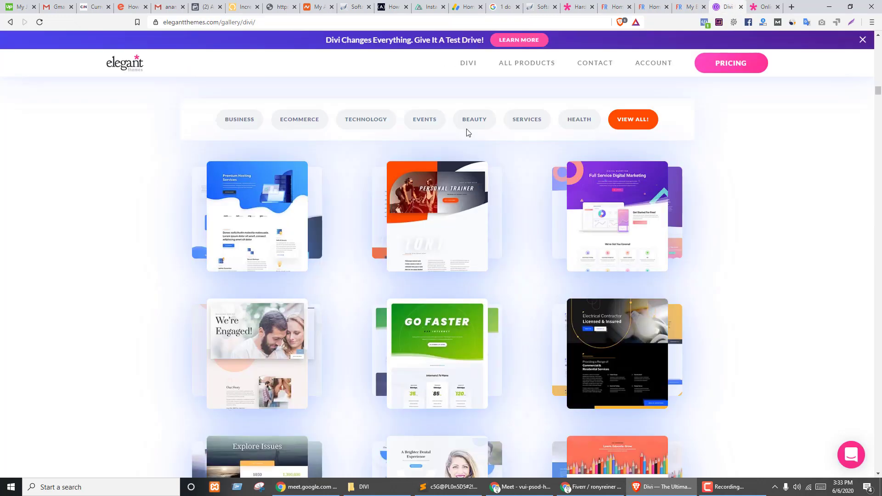
- Review Elegant Themes pricing ($89 yearly, $249 lifetime), dismiss the risk-free popup, and return to the blog's Home tab
click(730, 65)
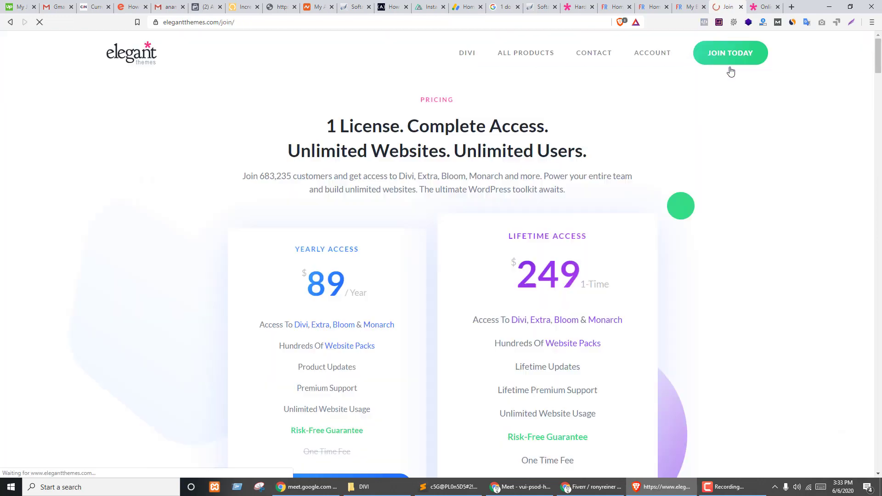
scroll(390, 257, down, 3)
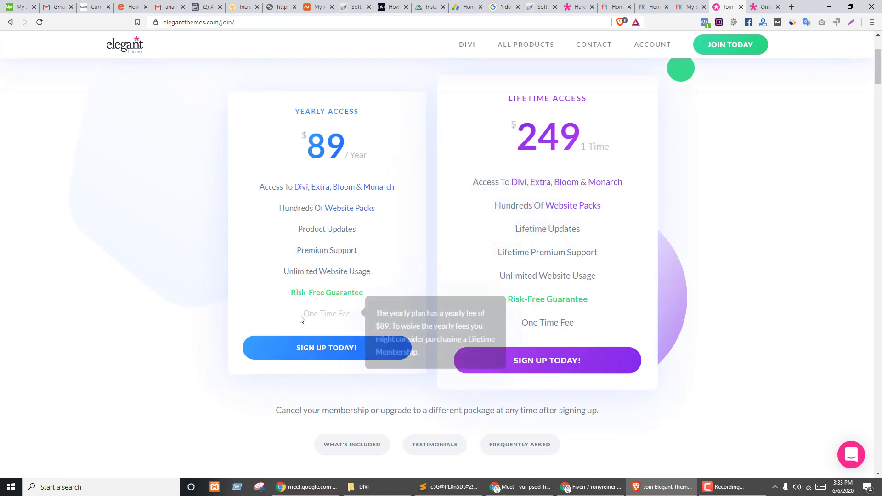
drag(302, 314, 355, 317)
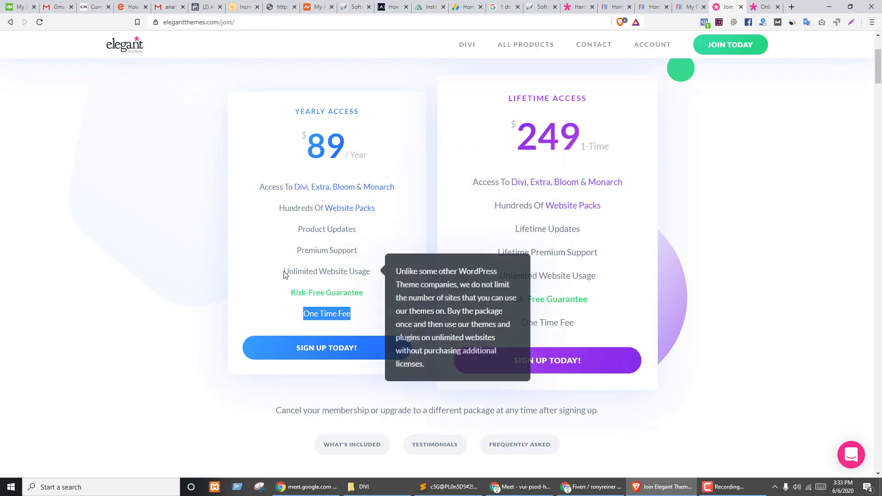
scroll(558, 339, down, 12)
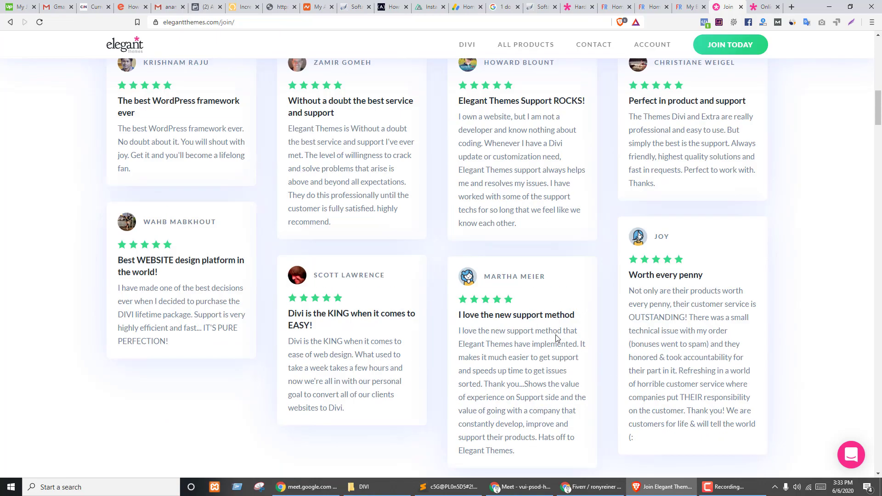
scroll(557, 340, up, 7)
scroll(557, 339, up, 5)
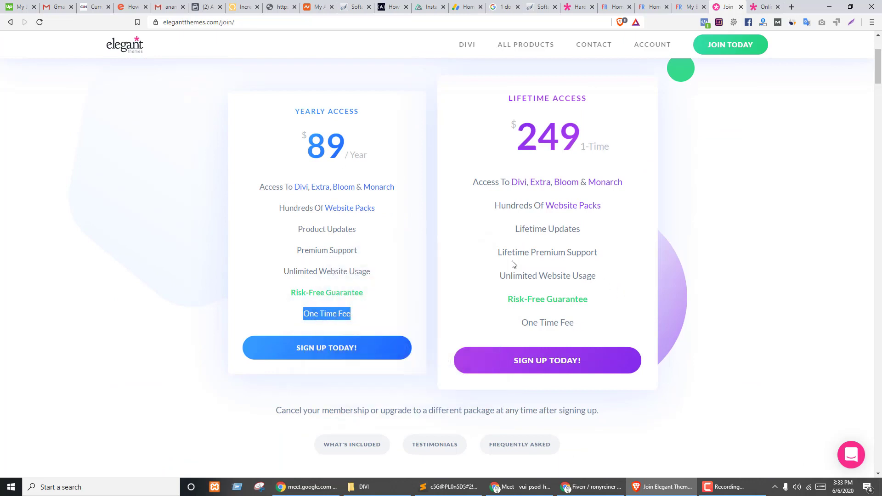
mouse_move(559, 252)
scroll(392, 292, up, 3)
scroll(391, 292, down, 2)
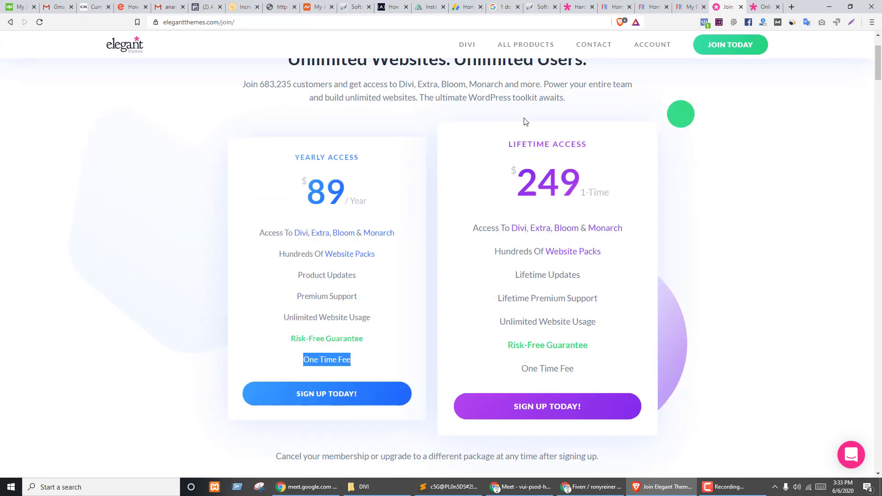
scroll(398, 249, up, 2)
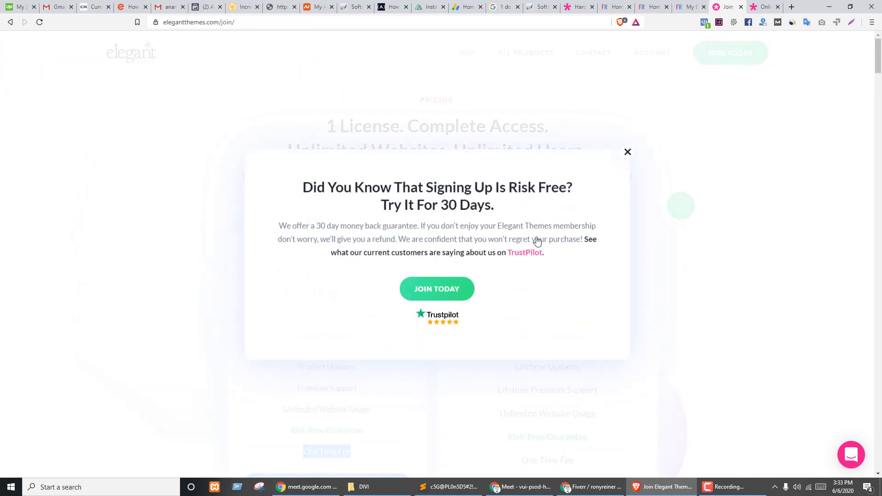
click(628, 152)
click(642, 4)
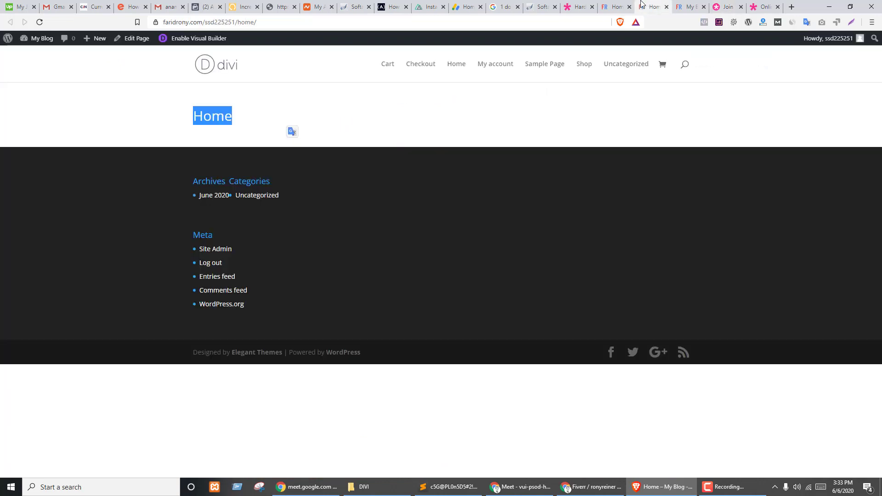
- Close the layout dialog and study the Hardware Store demo's top bar and address line
click(578, 6)
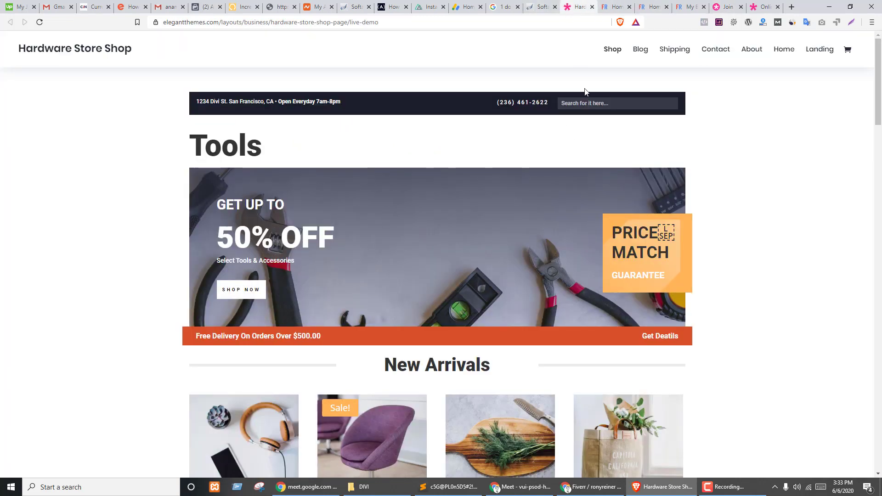
click(616, 6)
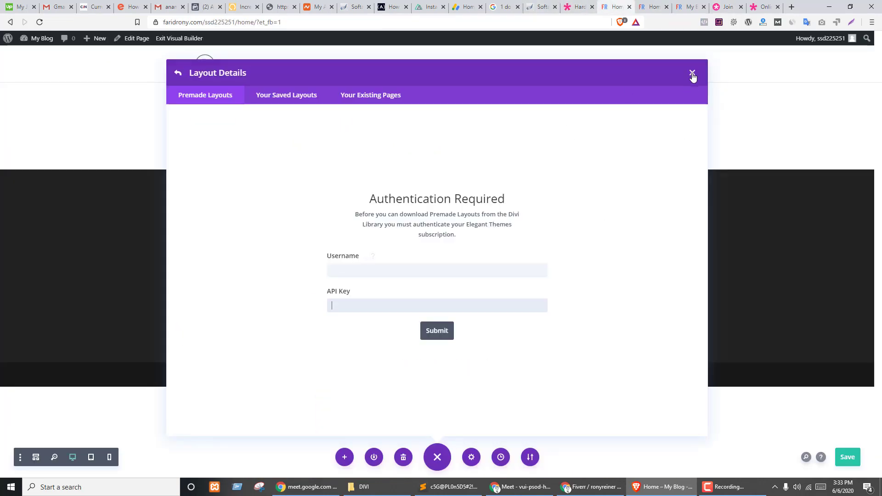
click(693, 73)
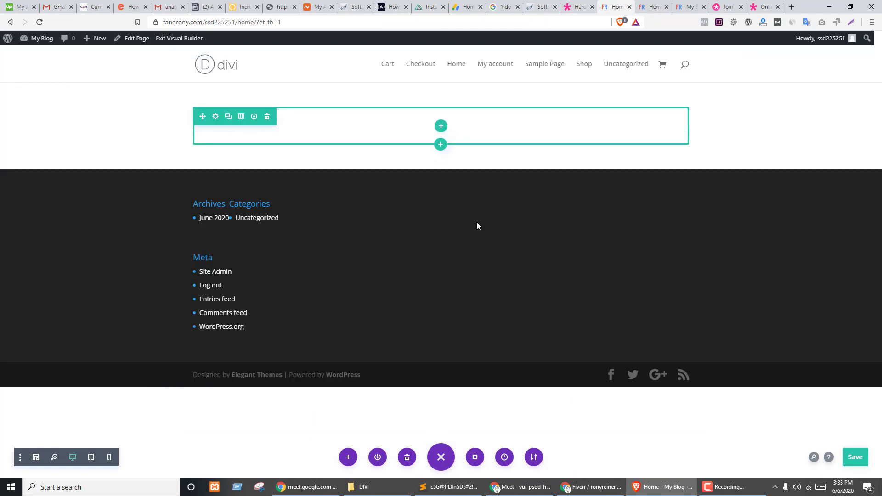
key(ctrl+shift+Tab)
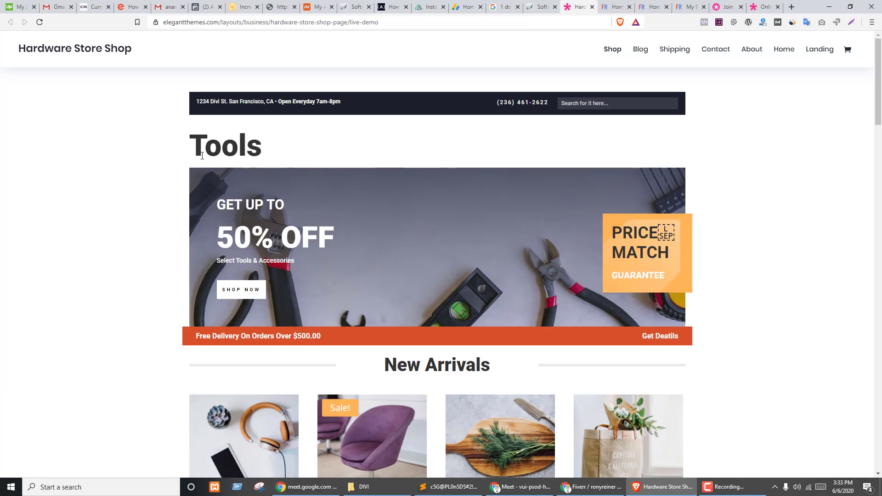
drag(195, 142, 324, 146)
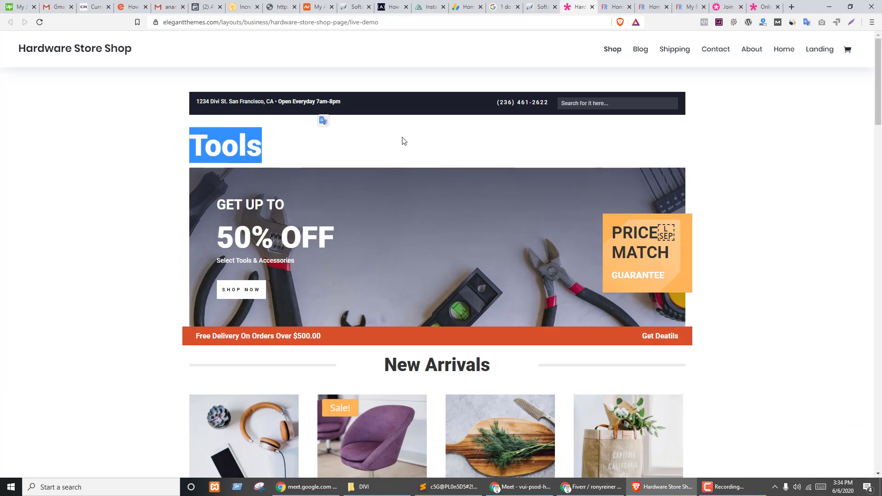
drag(248, 146, 578, 155)
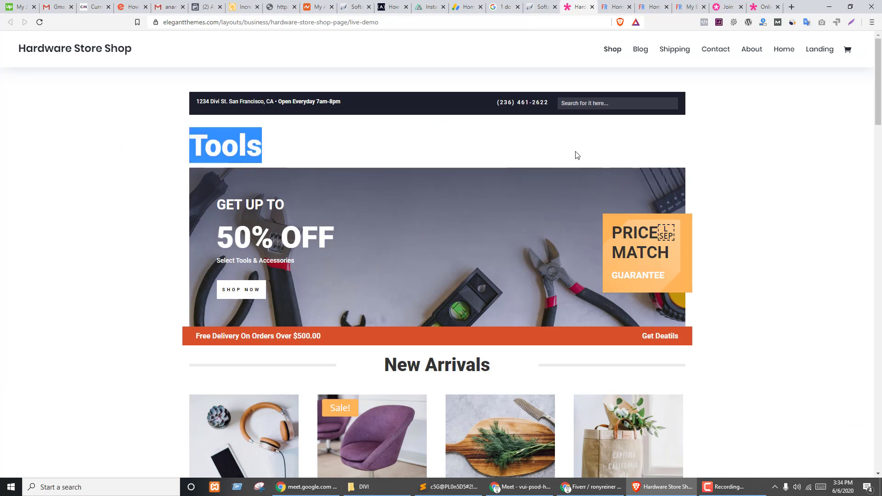
click(607, 161)
drag(196, 101, 420, 109)
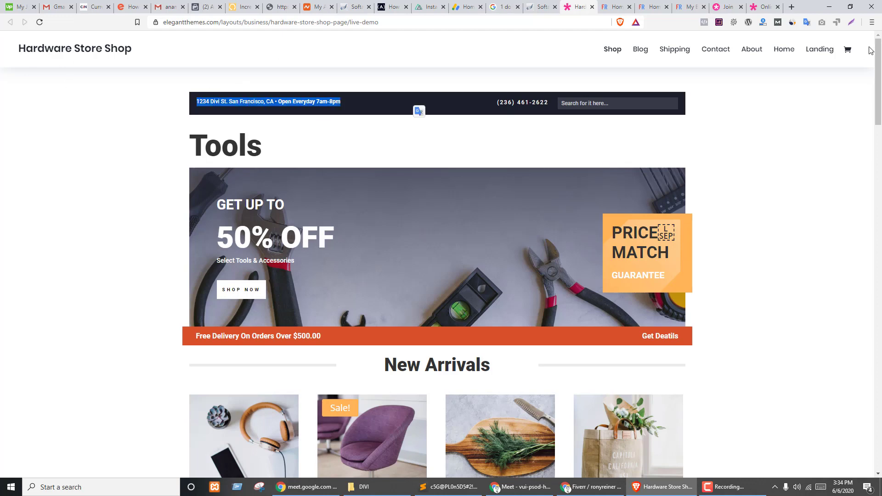
click(621, 146)
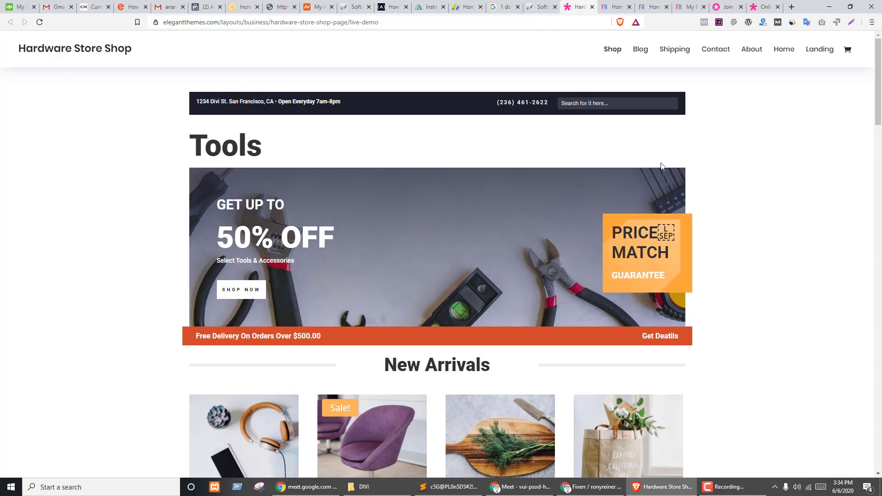
scroll(527, 315, down, 14)
scroll(527, 312, up, 15)
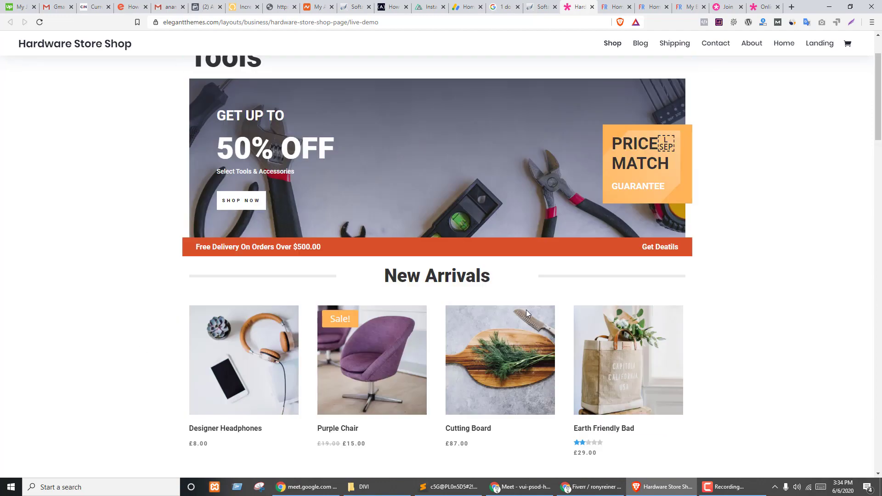
drag(256, 102, 368, 107)
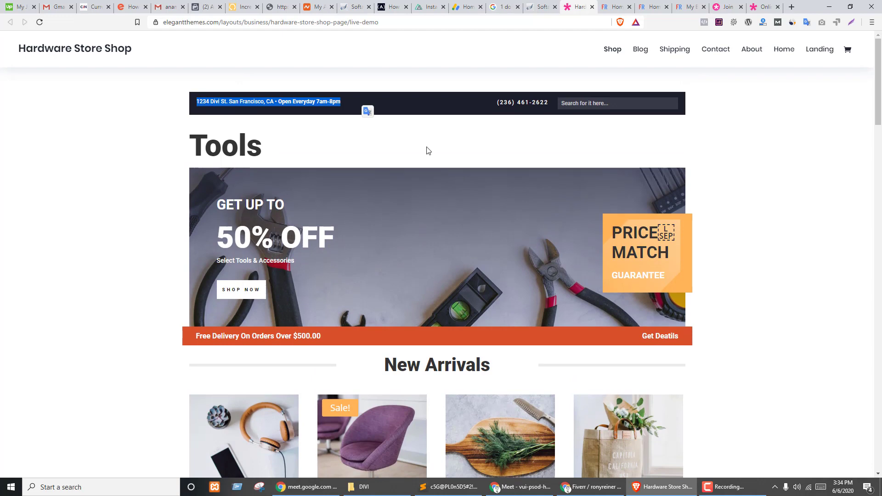
click(611, 105)
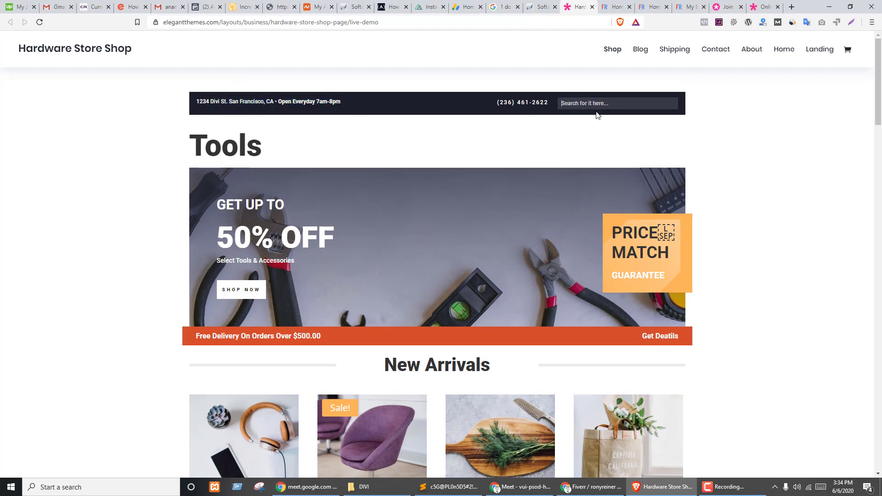
- Back in the builder, split the Home page's empty row into two equal columns
key(ctrl+shift+Tab)
key(ctrl+Tab)
key(ctrl+Tab)
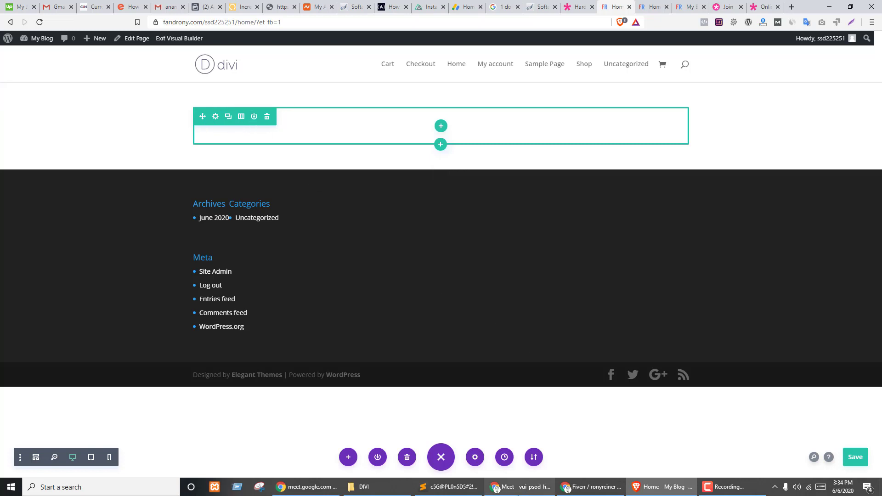
click(520, 490)
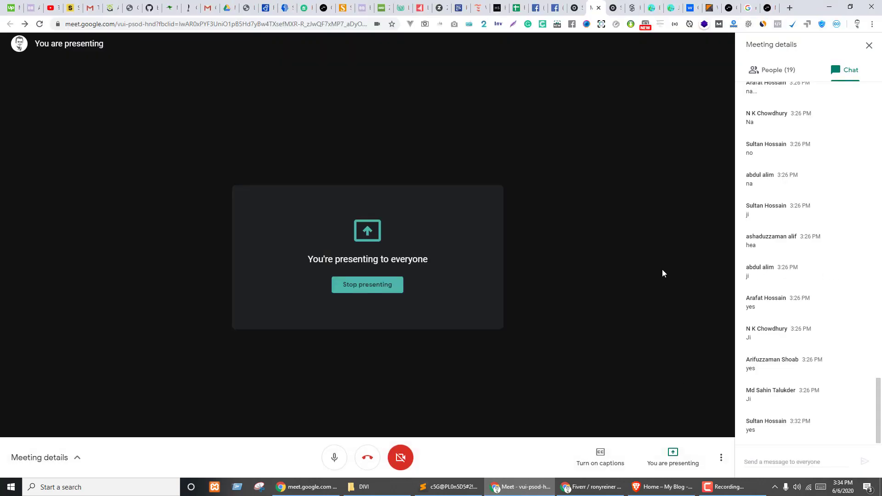
key(alt+Tab)
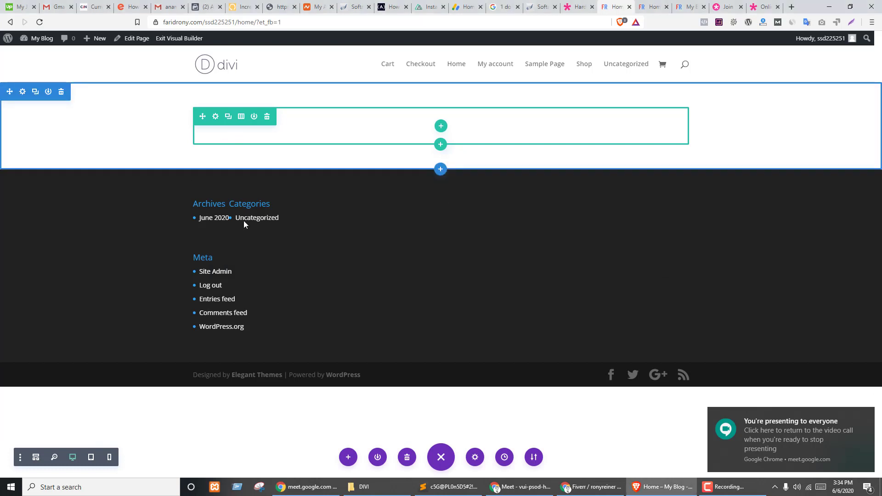
key(ctrl+shift+Tab)
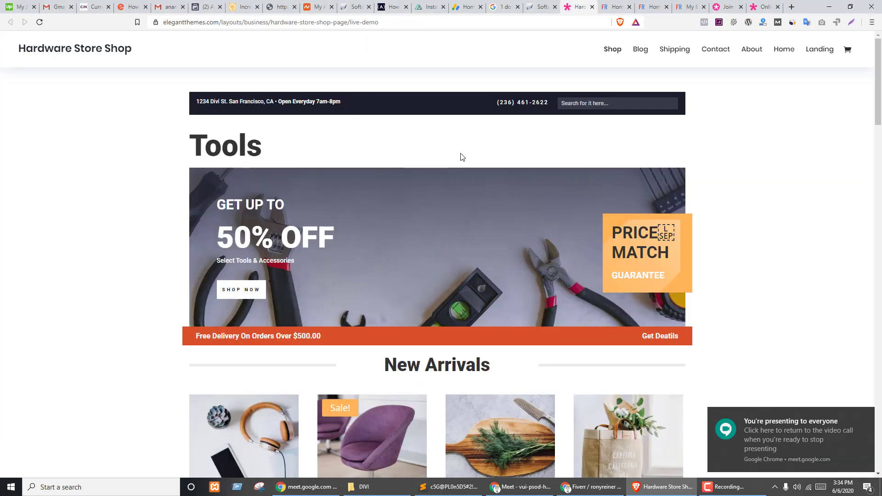
key(ctrl+Tab)
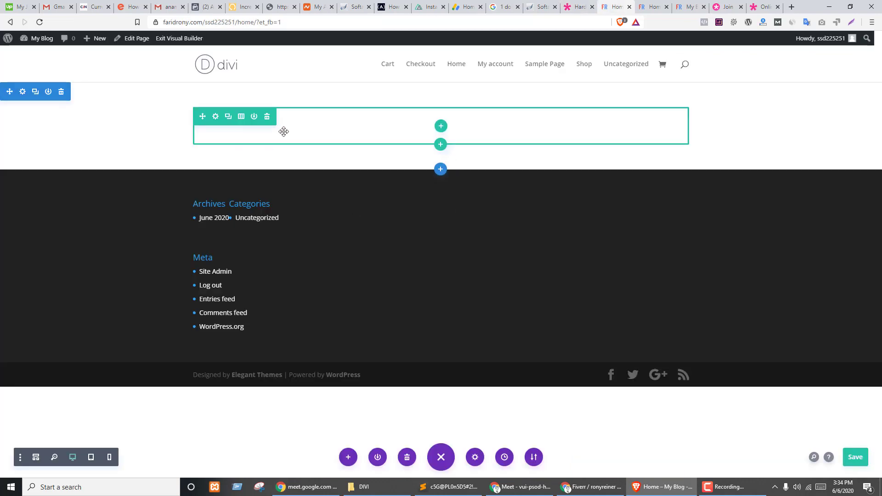
click(242, 121)
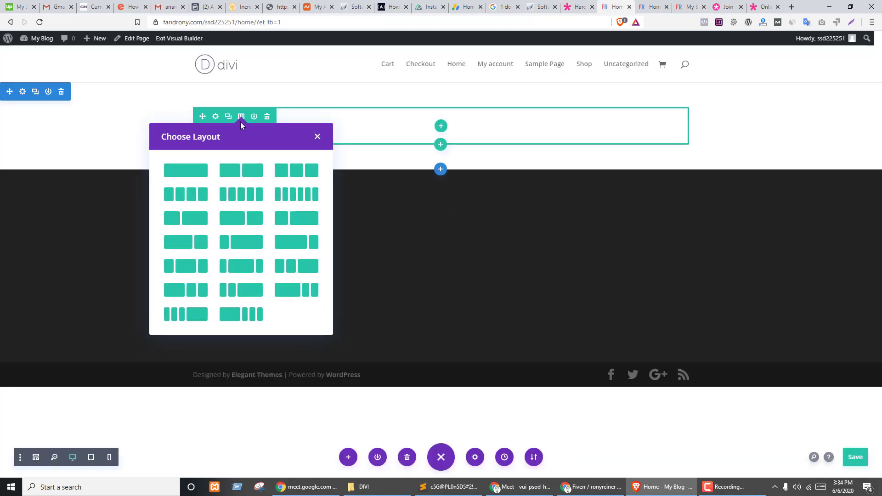
click(231, 176)
click(386, 150)
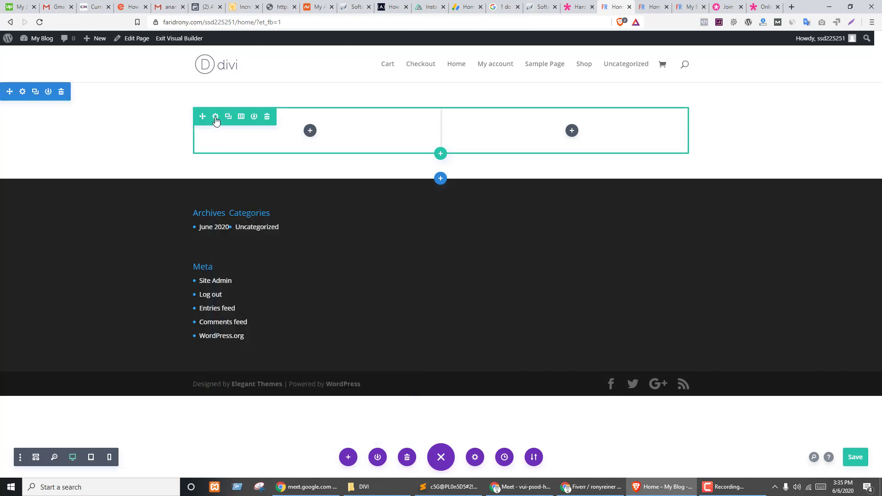
- Open the row's settings, reposition and enlarge the panel, and expand its Background options
click(309, 131)
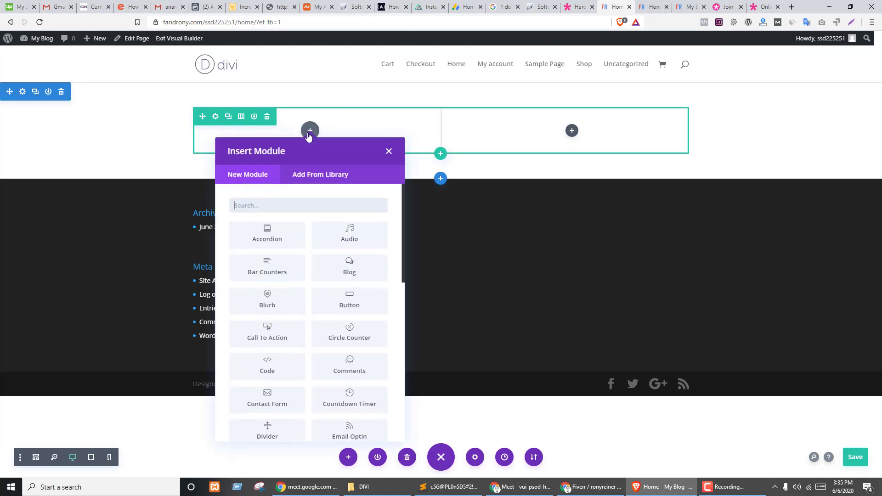
click(538, 227)
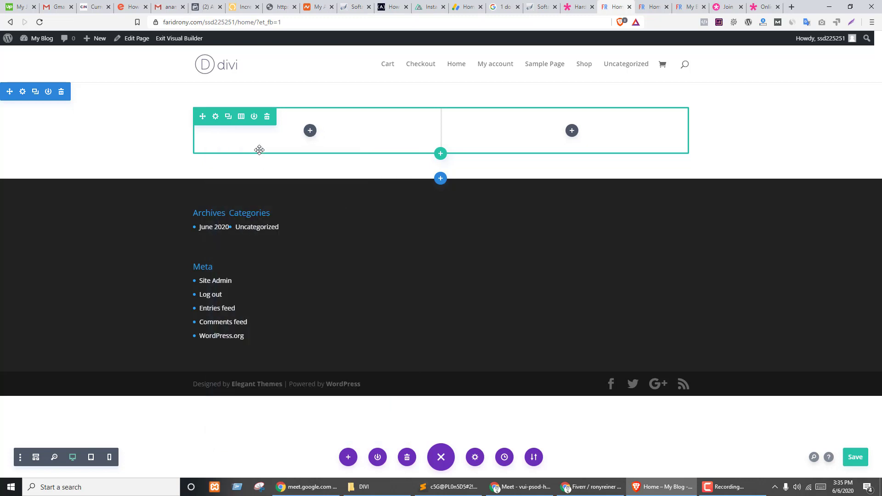
click(215, 118)
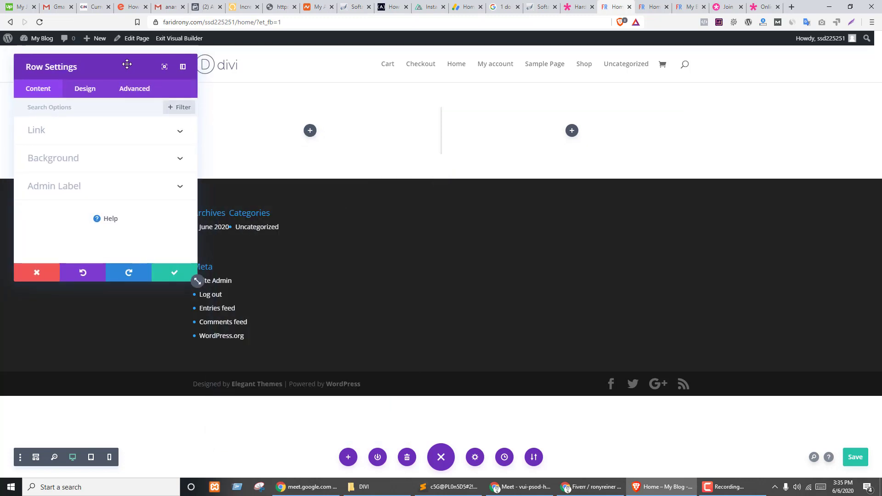
drag(124, 65, 433, 61)
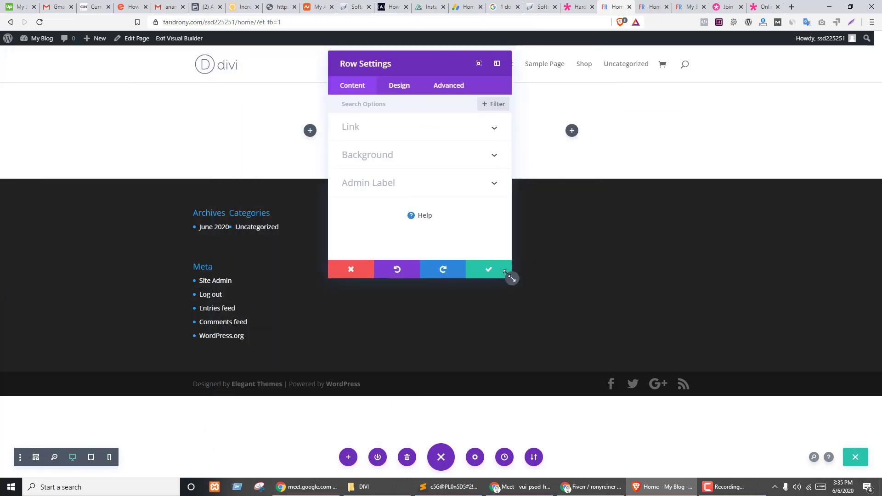
drag(506, 274, 839, 373)
click(366, 158)
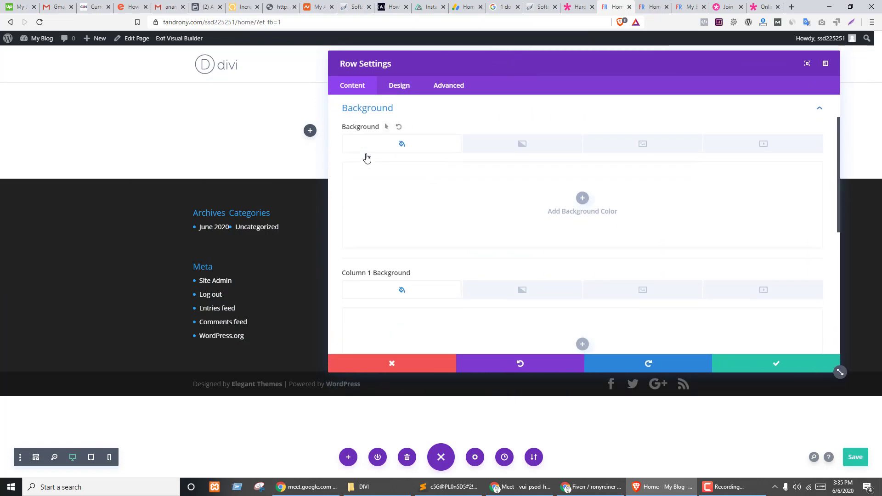
scroll(395, 202, down, 6)
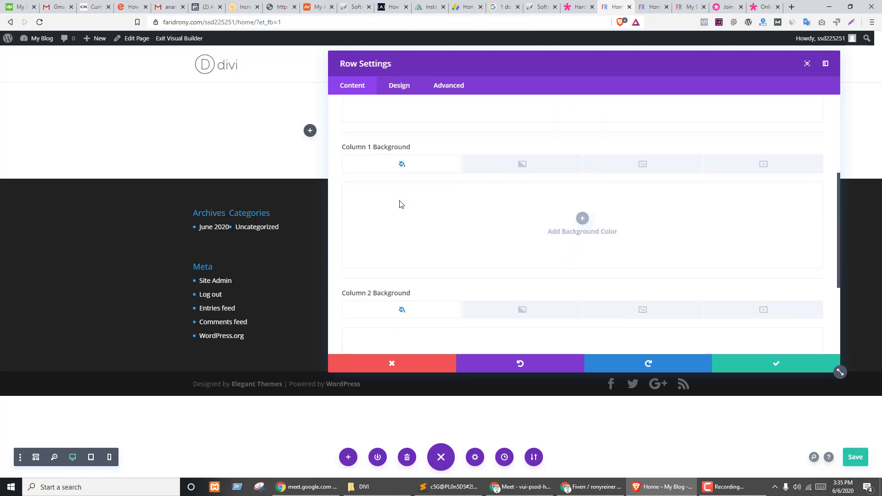
scroll(445, 264, up, 6)
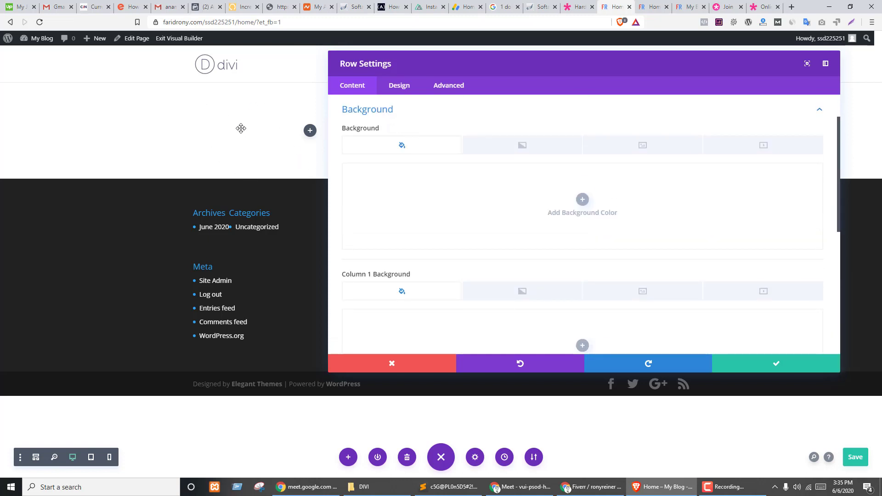
drag(449, 67, 519, 81)
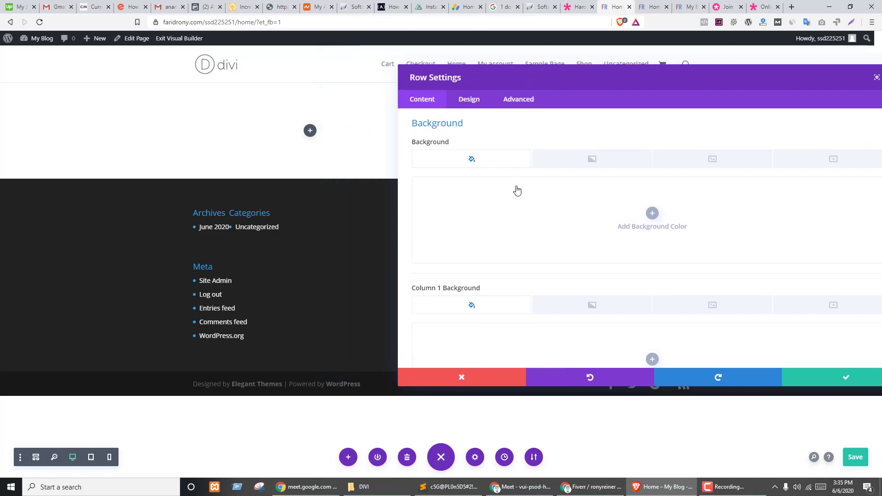
- Try a black row background plus grey and purple column colours, then remove them all
click(652, 213)
click(589, 266)
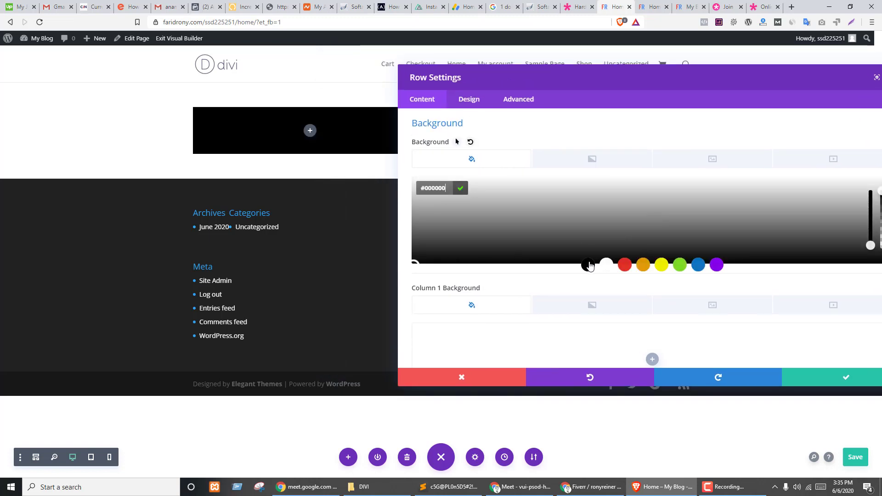
drag(467, 78, 257, 173)
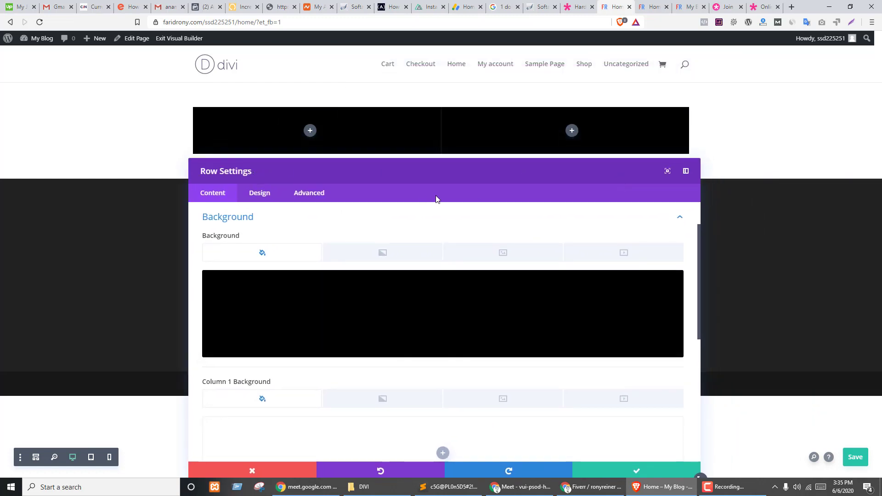
click(671, 285)
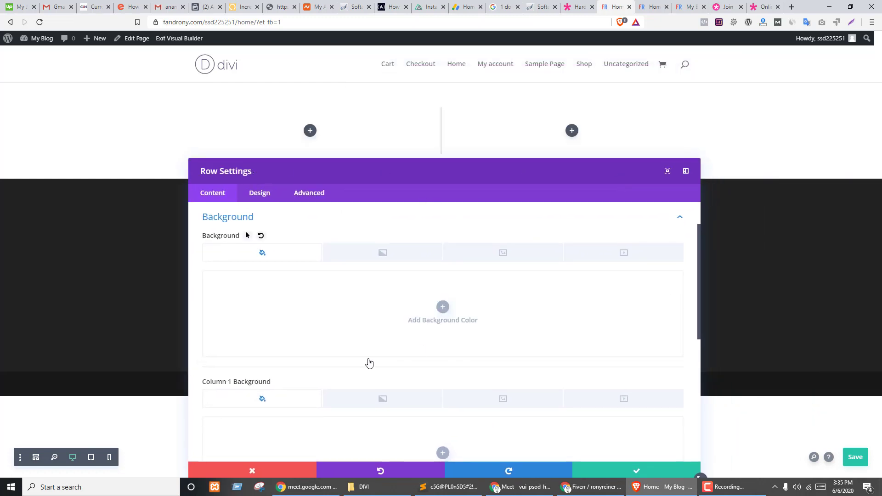
scroll(368, 365, down, 2)
click(442, 361)
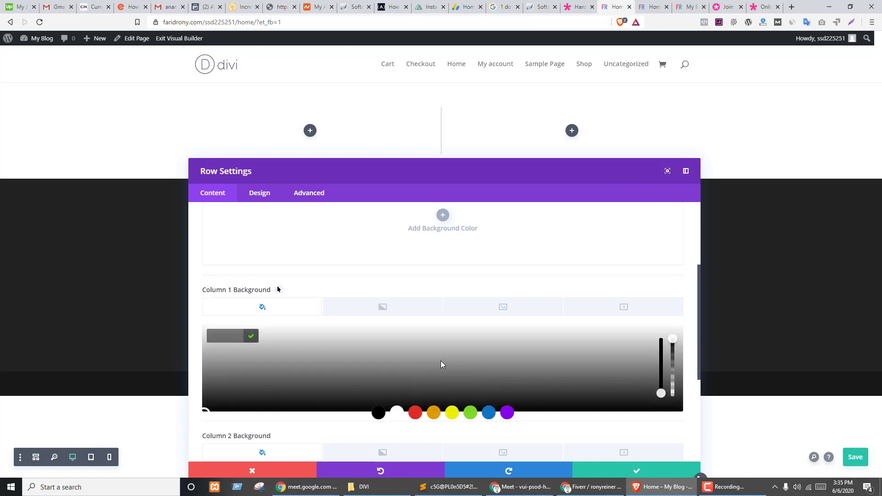
click(441, 363)
scroll(478, 344, down, 4)
click(446, 332)
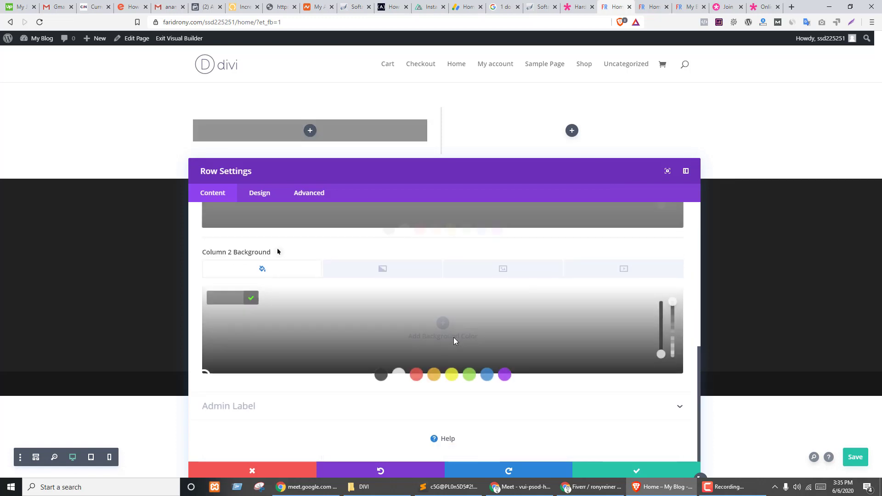
click(507, 375)
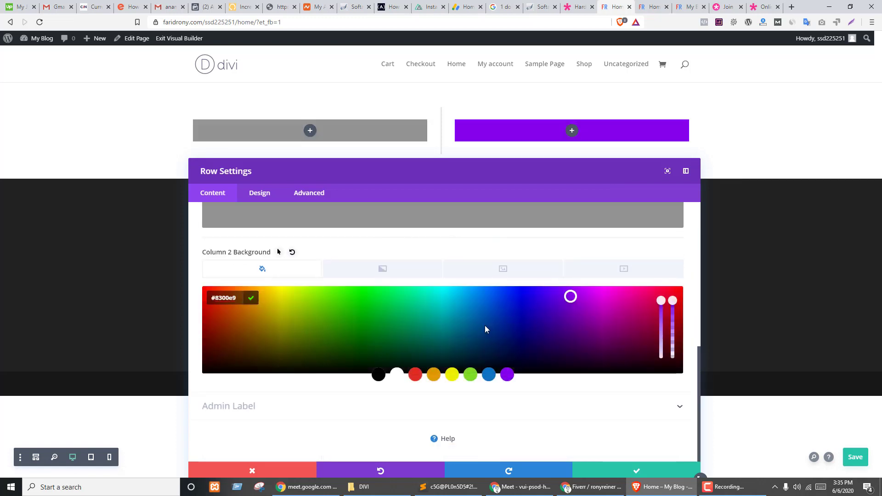
click(256, 301)
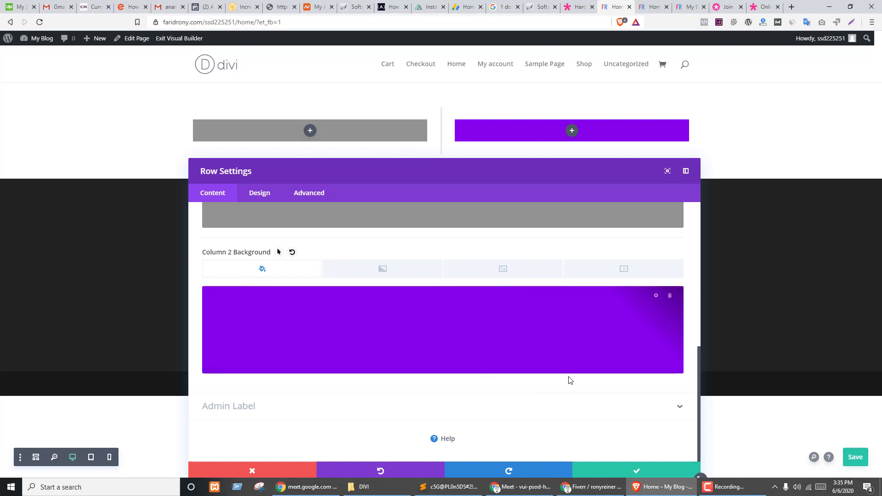
click(670, 303)
scroll(421, 338, up, 3)
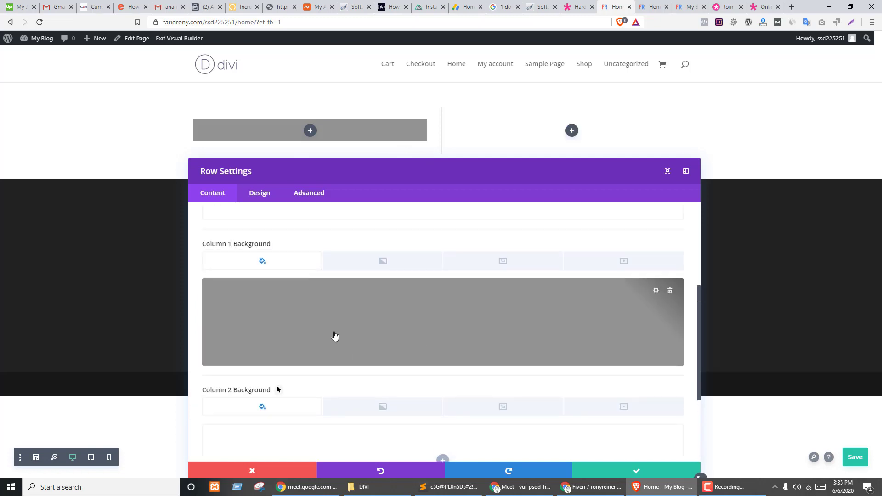
click(670, 293)
- Give the row a solid black #000000 background and save the row settings
scroll(333, 323, up, 2)
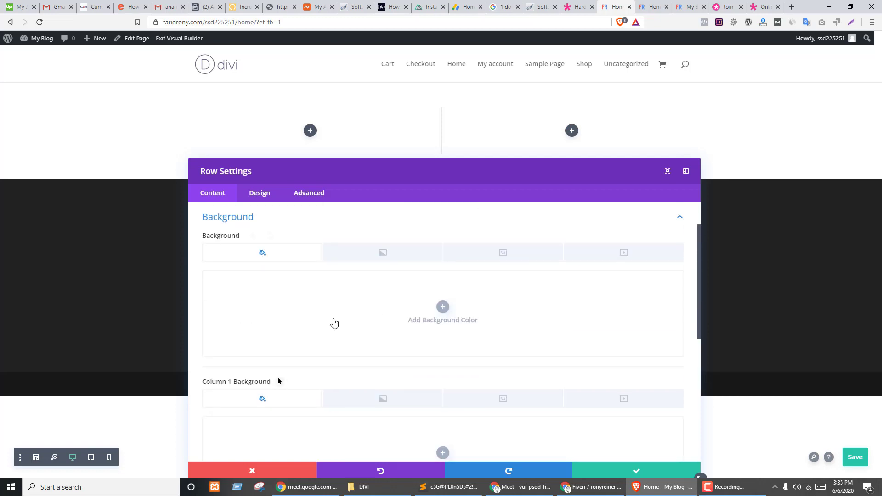
click(334, 323)
click(379, 358)
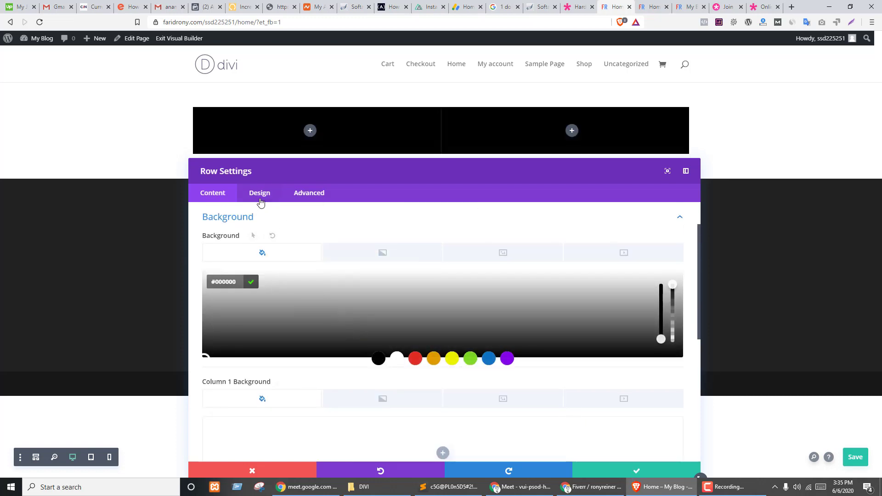
click(257, 195)
click(620, 471)
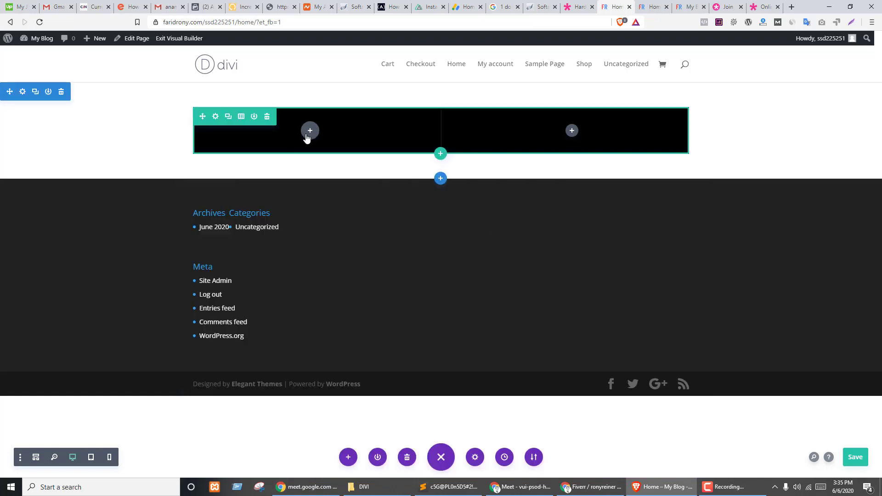
key(ctrl+shift+Tab)
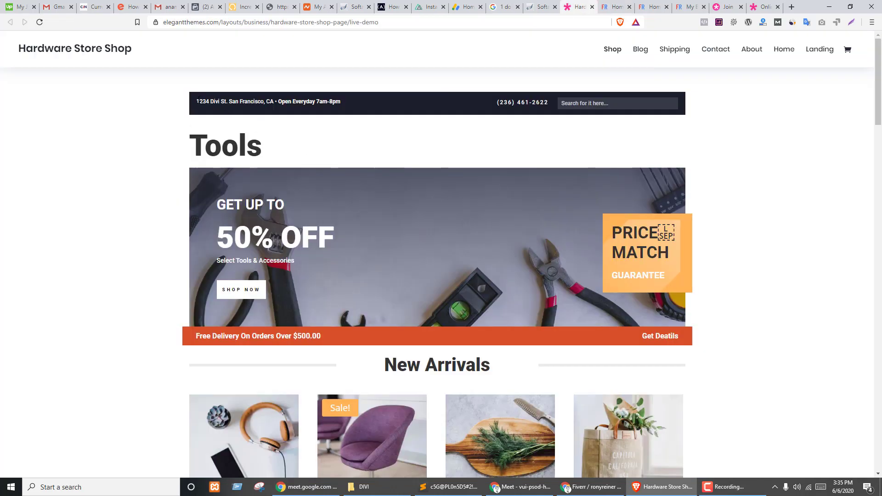
- Copy the demo's full address and opening-hours line, then start inserting a module in the black row's left column
drag(196, 102, 349, 102)
click(289, 137)
drag(279, 104, 373, 104)
click(211, 102)
drag(195, 101, 382, 103)
key(ctrl+c)
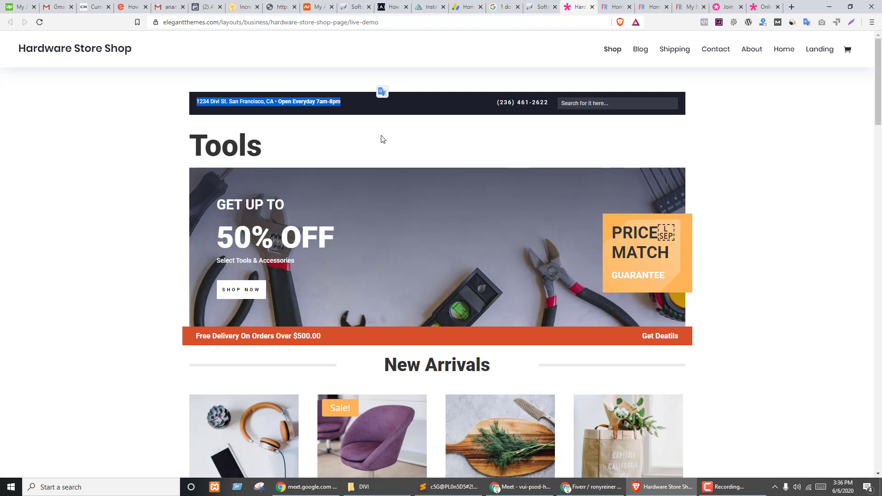
key(ctrl+Tab)
click(311, 131)
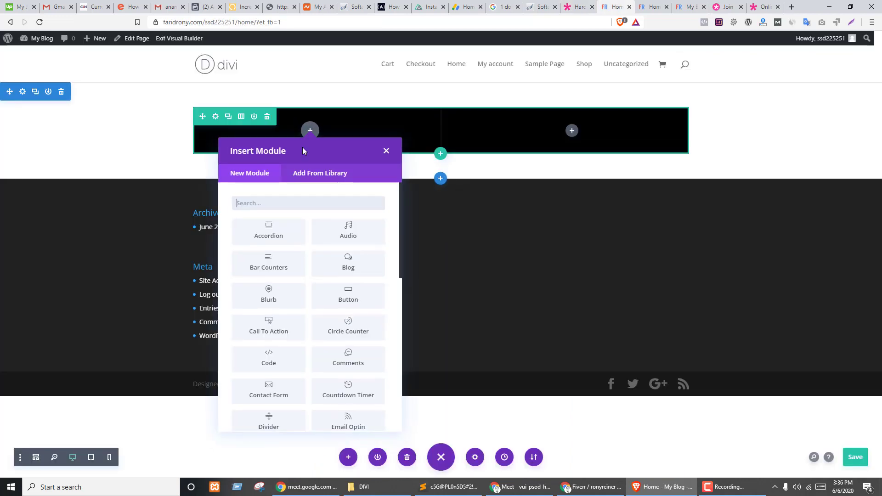
- Add a Text module to the left column and paste in the address line as clean plain text
text(te)
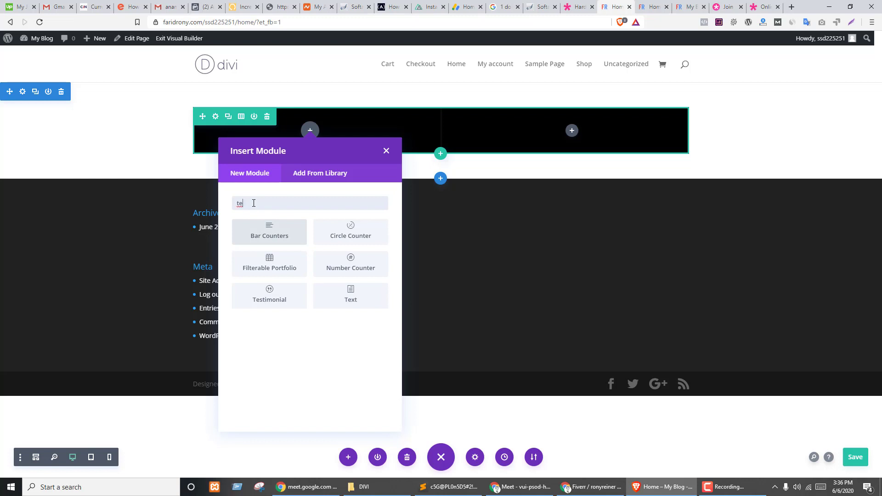
click(352, 298)
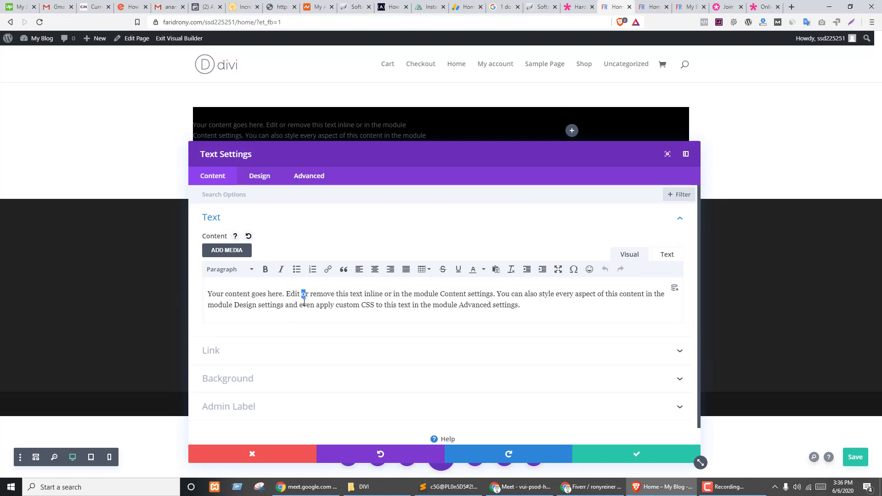
key(ctrl+a)
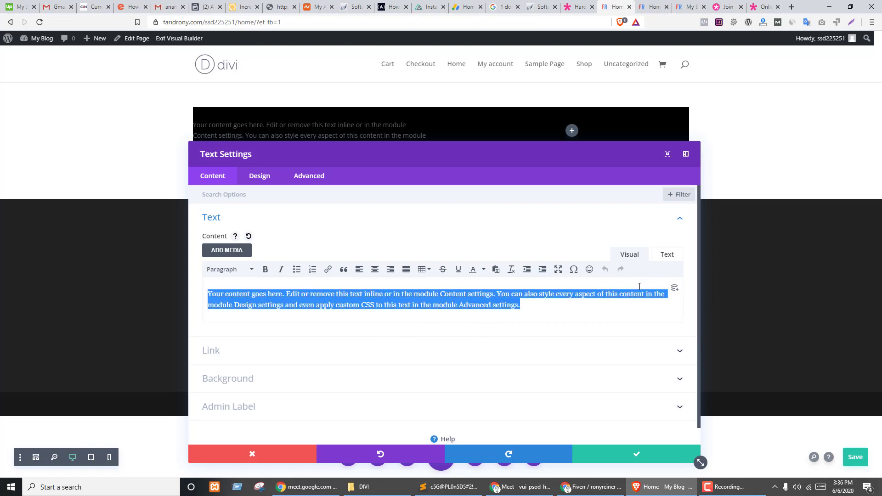
key(ctrl+v)
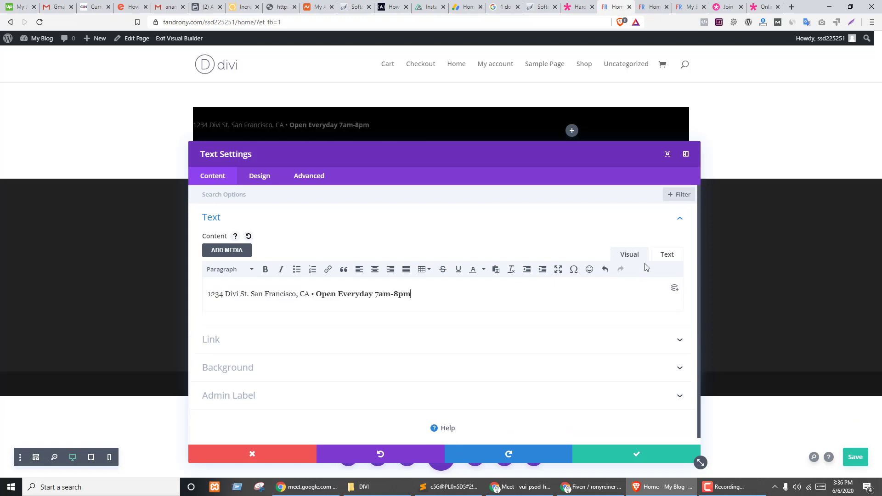
click(667, 254)
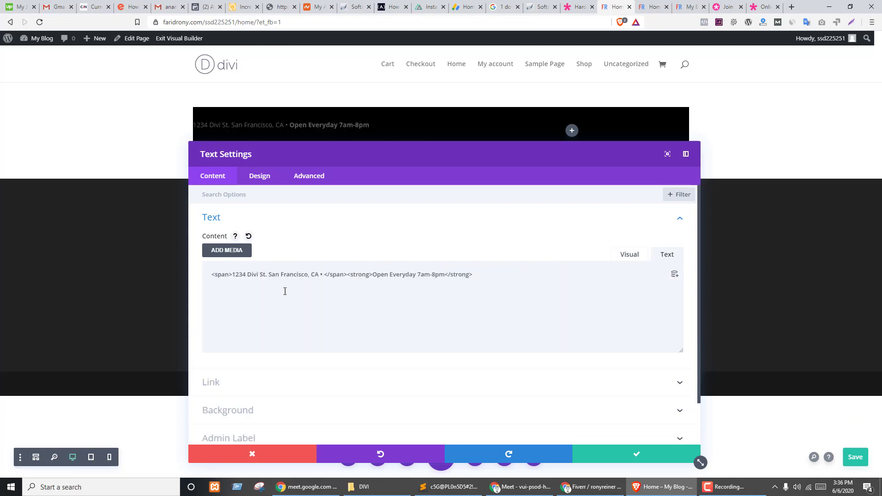
click(627, 256)
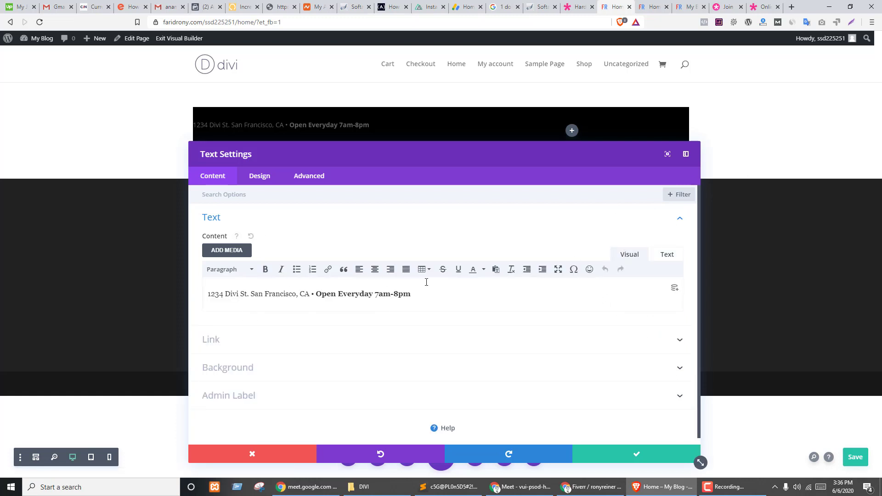
click(667, 255)
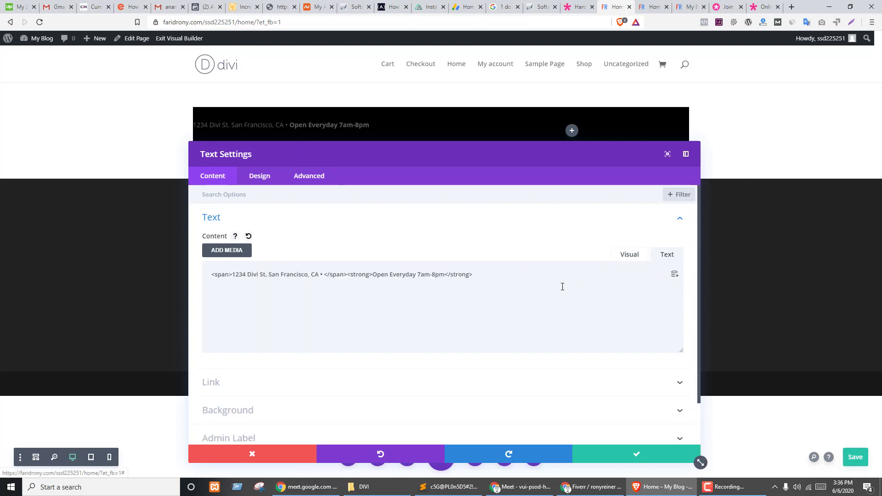
key(ctrl+a)
text(1234 Divi St. San Francisco, CA • Open Everyday 7am-8pm)
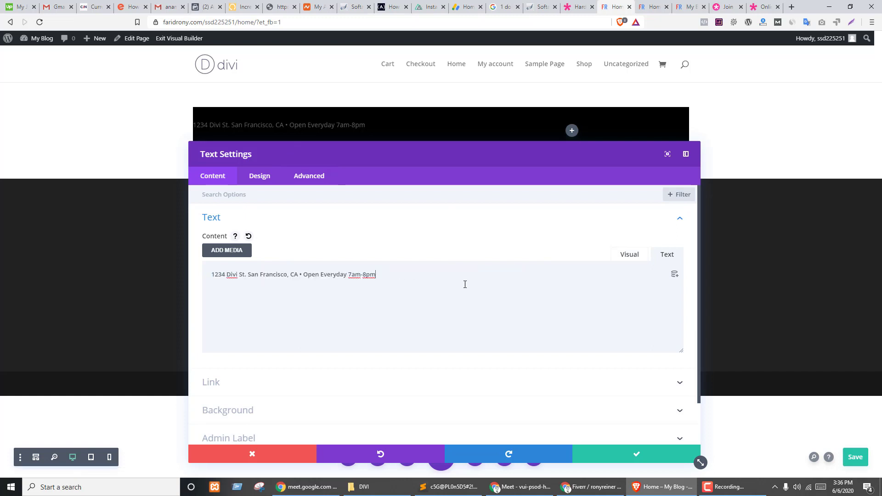
click(633, 258)
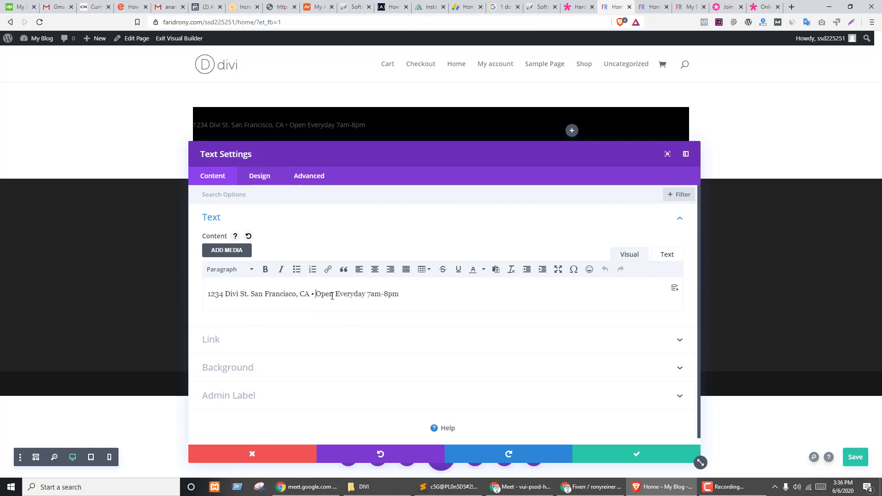
- Bold 'Open Everyday 7am-8pm' and bring up the module's Design settings
drag(332, 296, 396, 296)
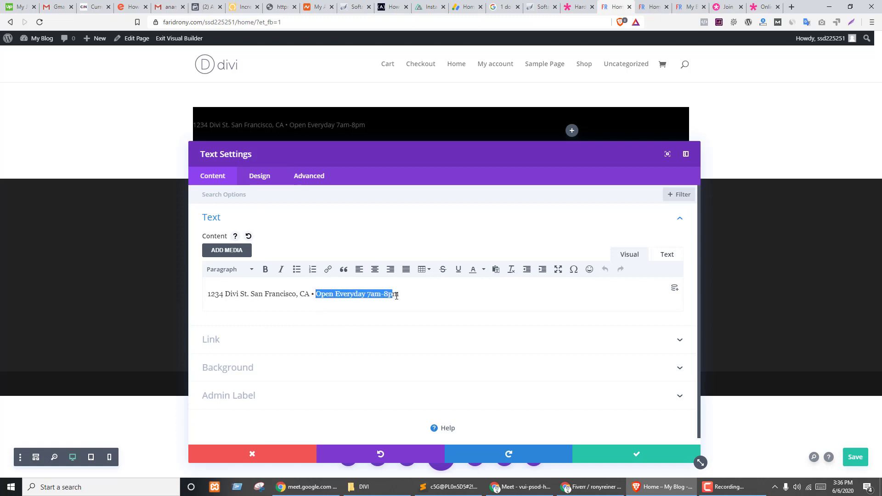
click(265, 270)
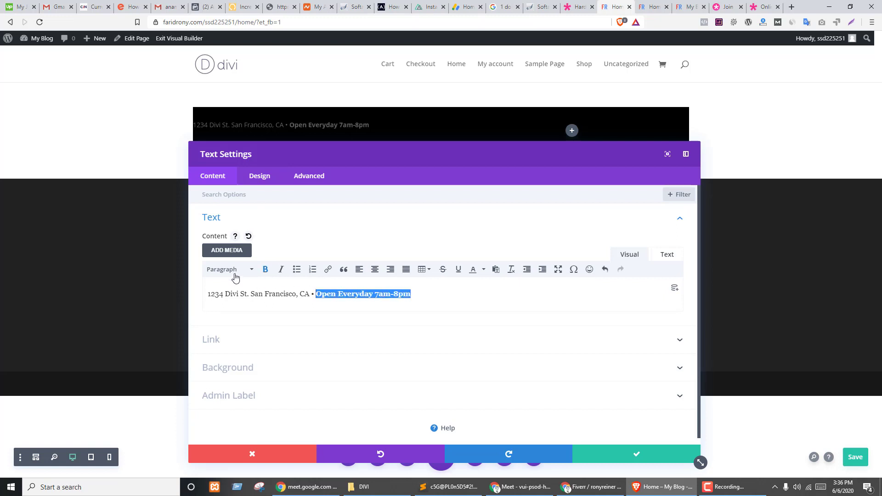
click(257, 178)
drag(279, 157, 478, 129)
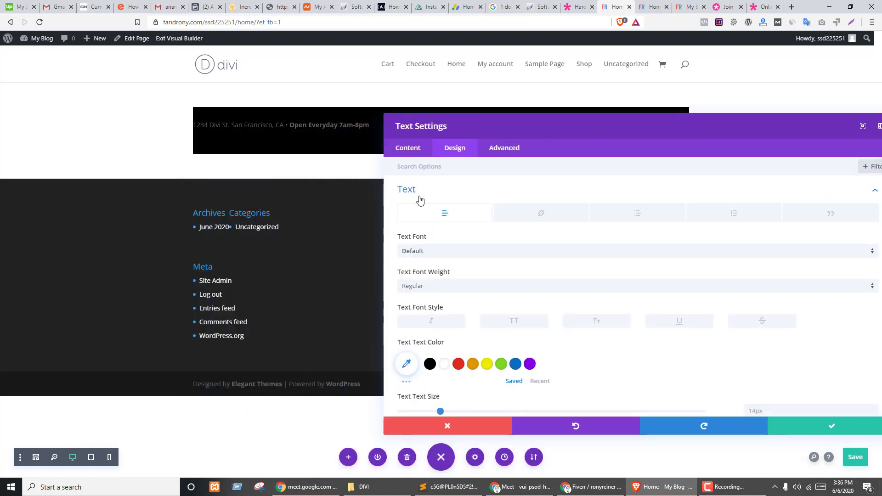
- Set the module's heading font to Arial with red heading text colour
scroll(568, 280, down, 8)
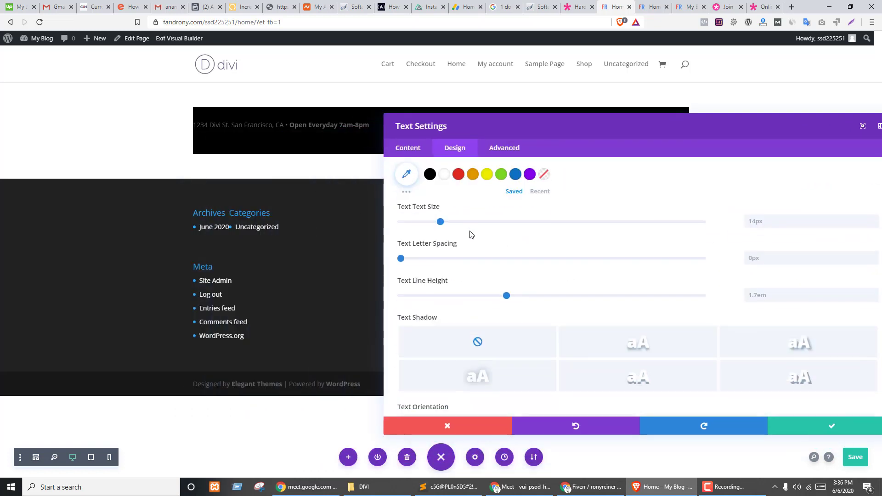
scroll(495, 279, down, 2)
click(439, 225)
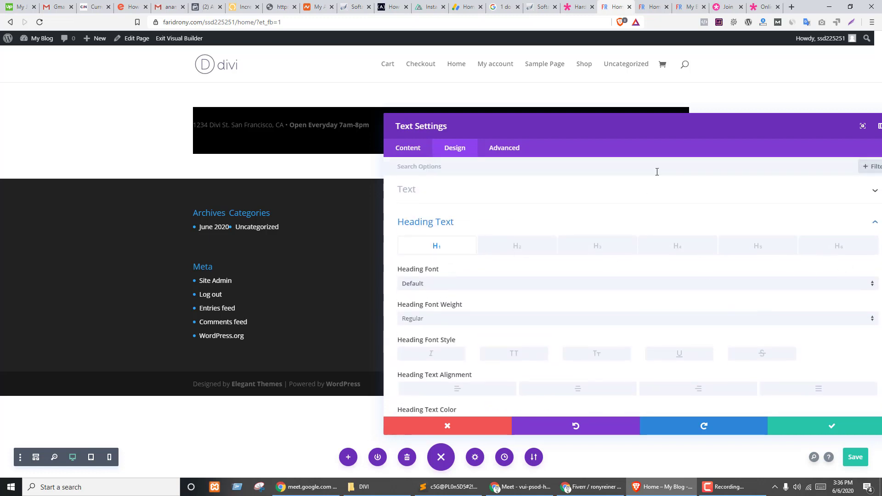
drag(649, 133, 581, 144)
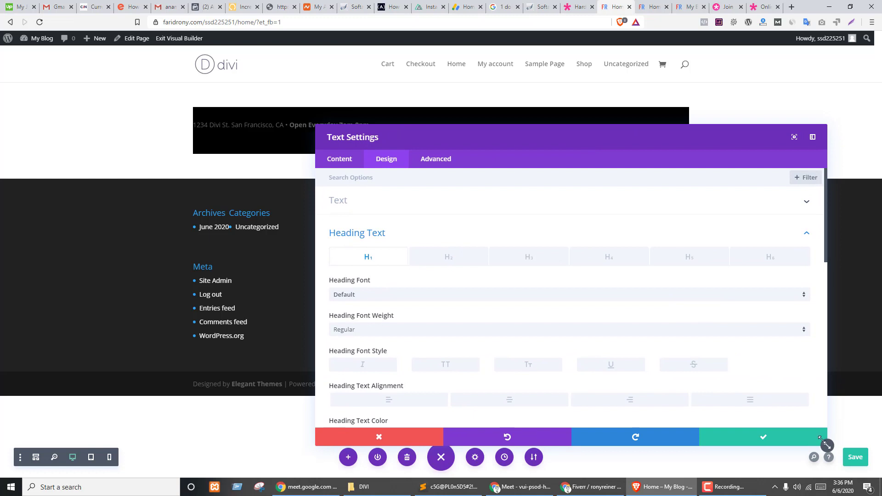
drag(826, 446, 674, 389)
drag(441, 137, 649, 115)
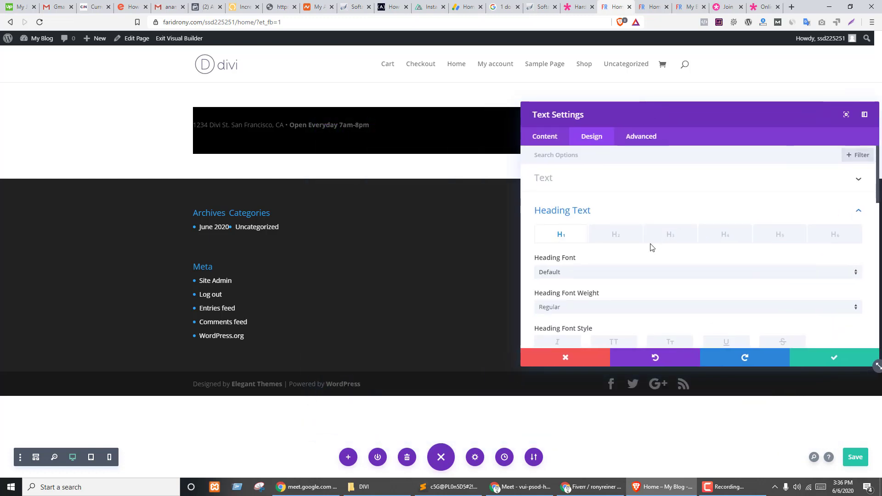
click(570, 278)
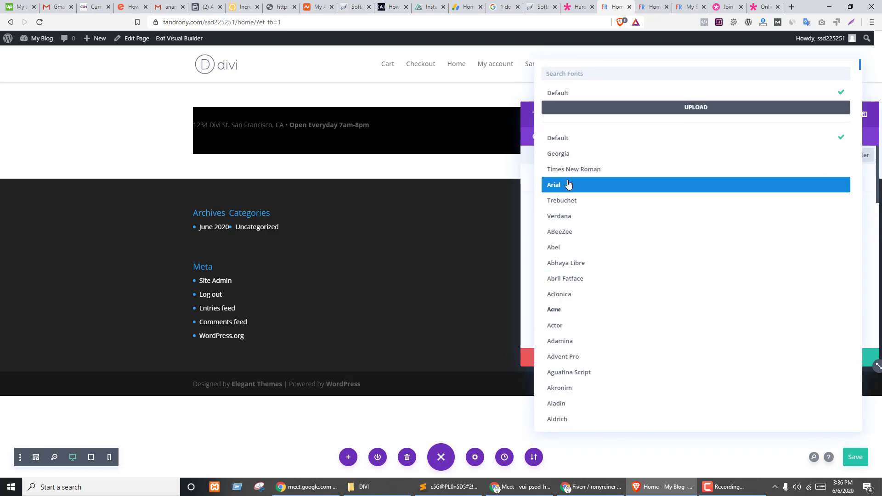
click(569, 185)
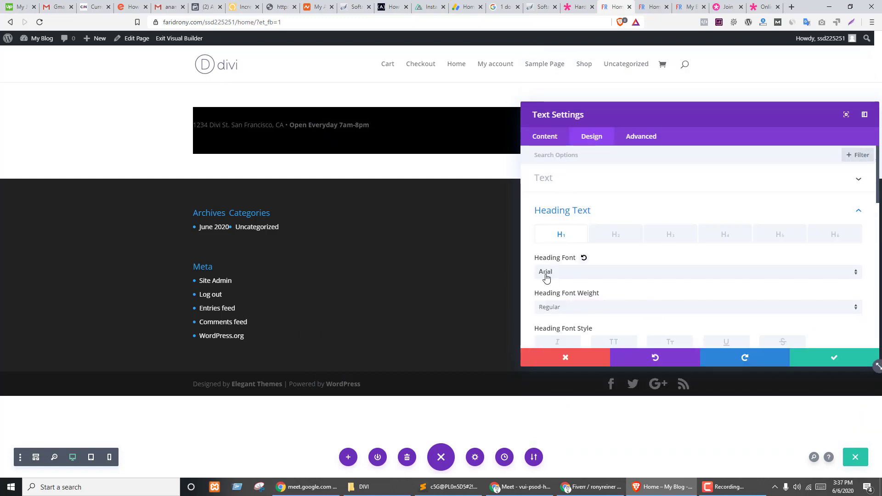
scroll(617, 250, down, 4)
click(595, 236)
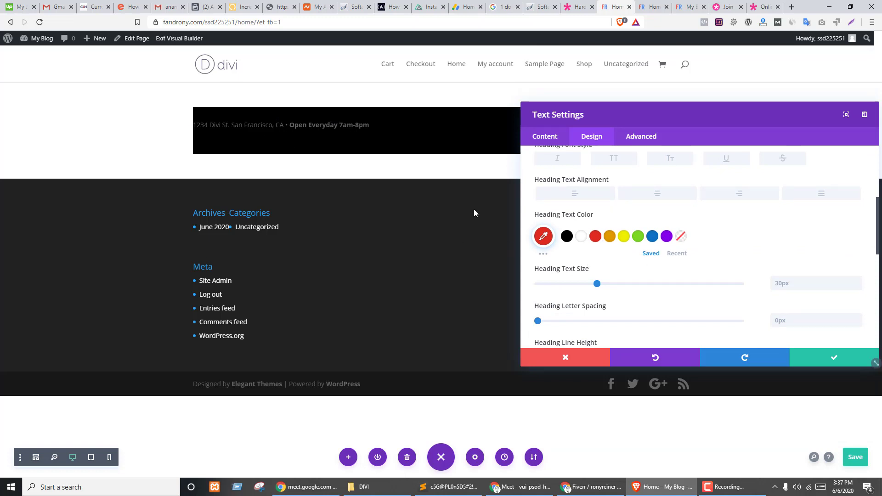
scroll(597, 222, up, 5)
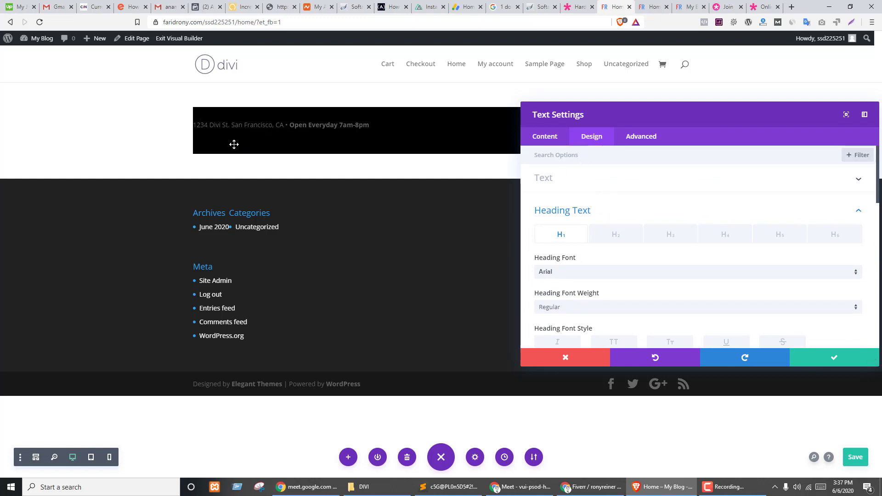
- Make the body text white at 12px and save the Text module settings
click(193, 121)
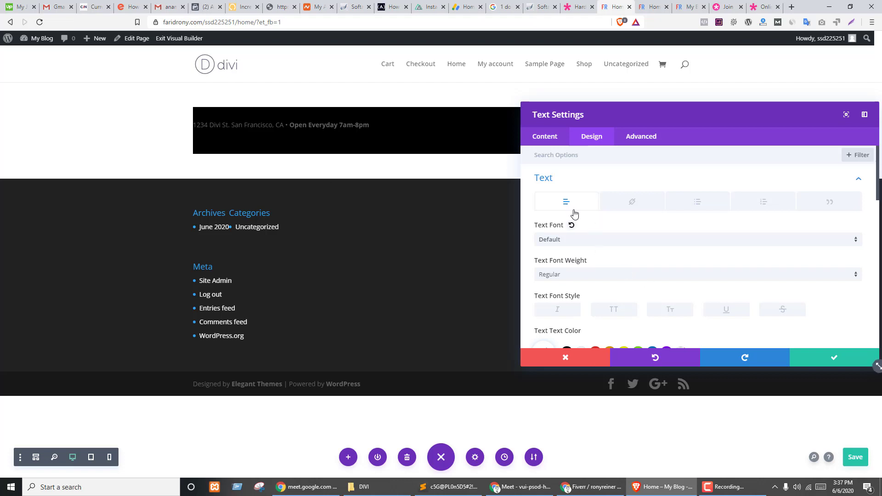
scroll(638, 259, down, 2)
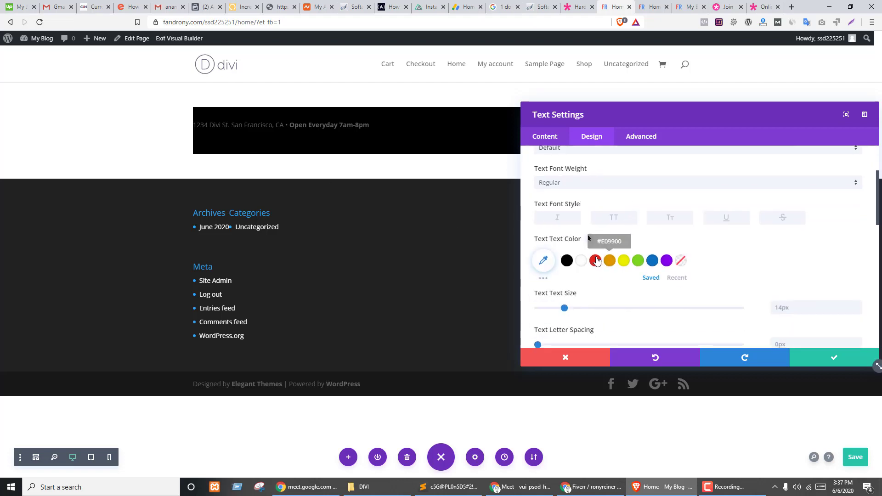
click(583, 261)
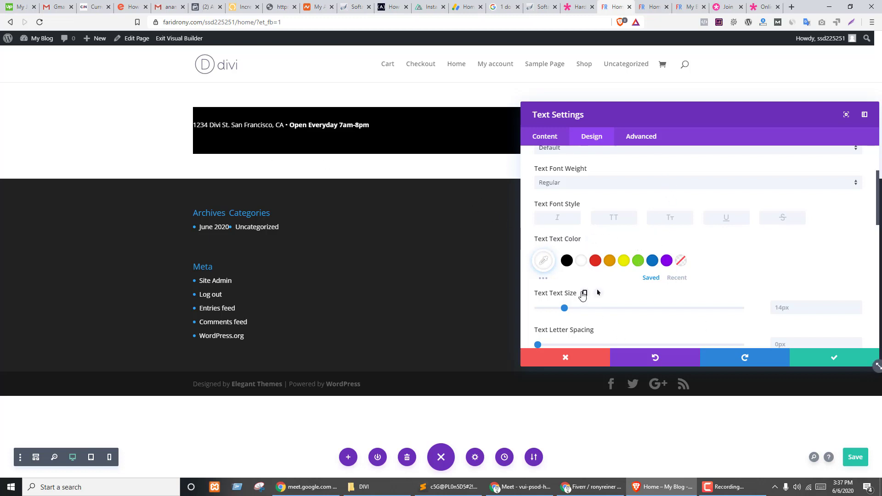
click(785, 311)
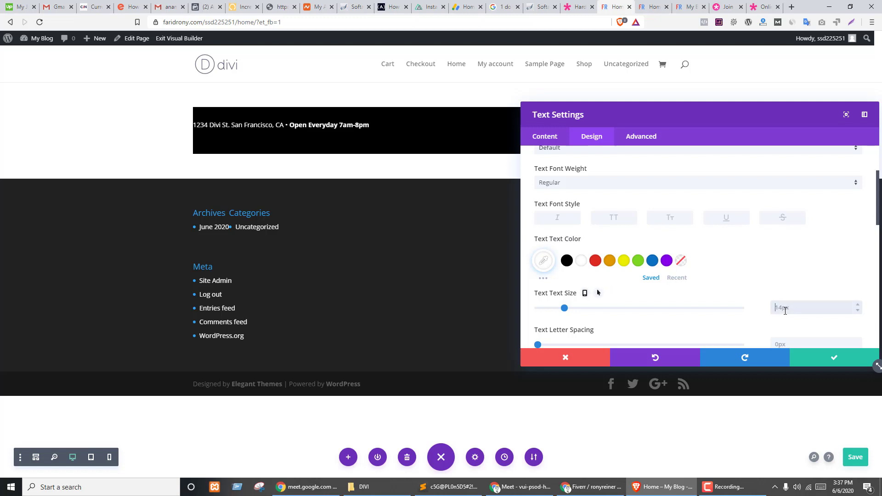
text(12px)
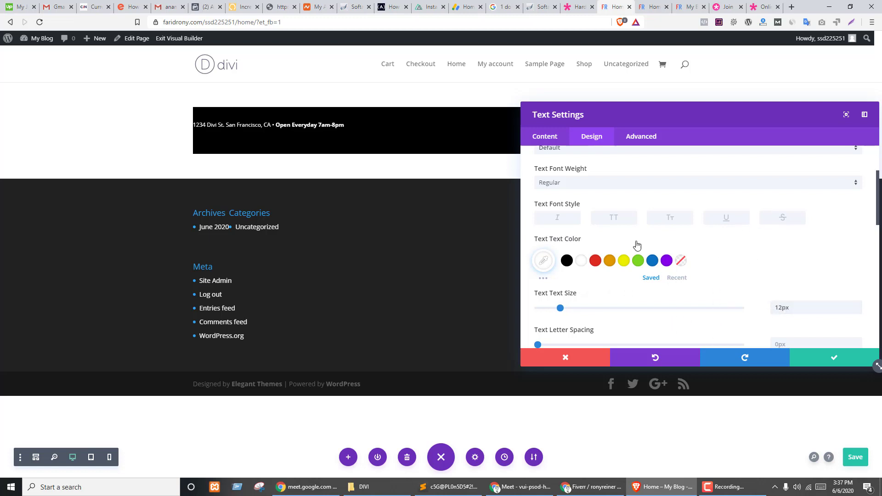
drag(645, 117, 374, 187)
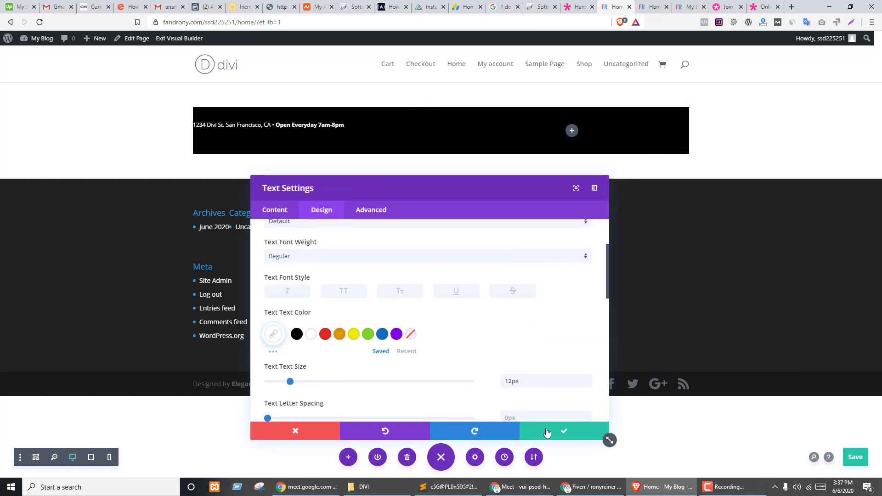
click(546, 432)
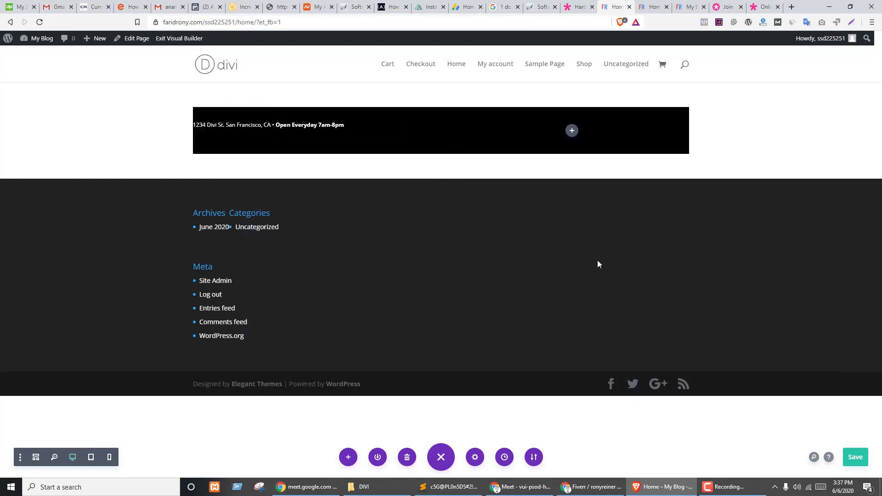
key(ctrl+shift+Tab)
- Look over the Hardware Store demo's top bar and copy its phone number
click(493, 118)
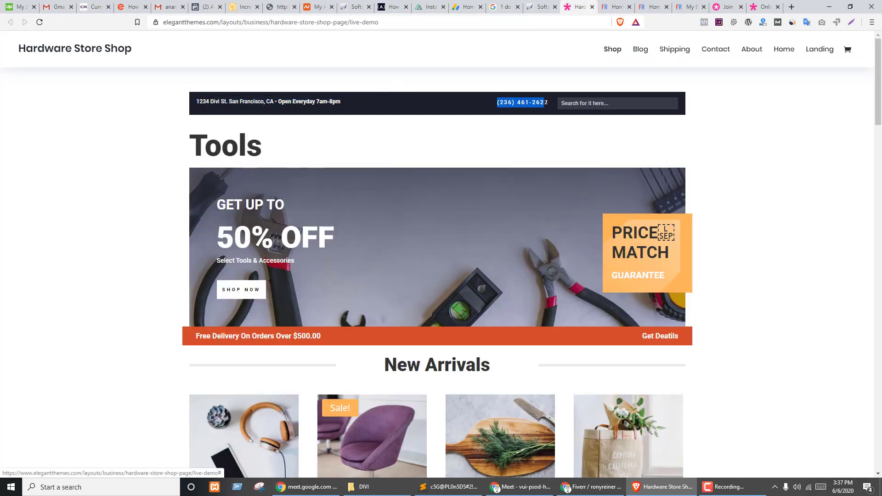
click(593, 103)
click(762, 102)
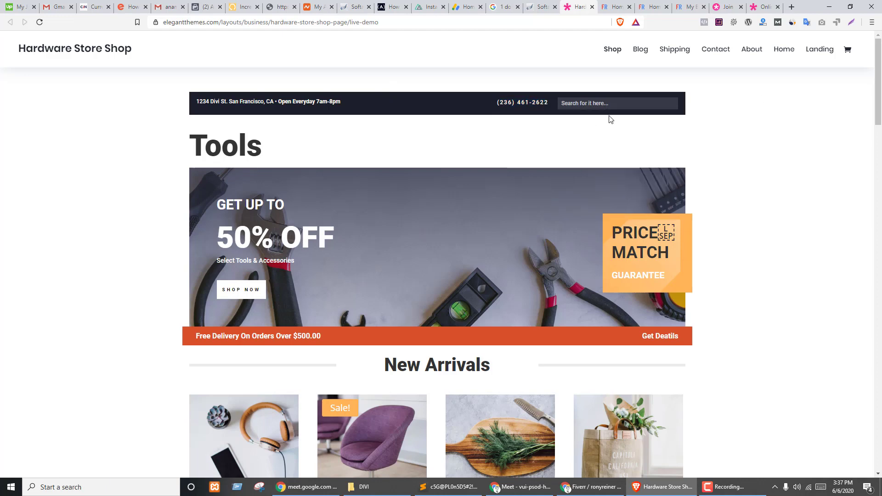
drag(499, 102, 550, 103)
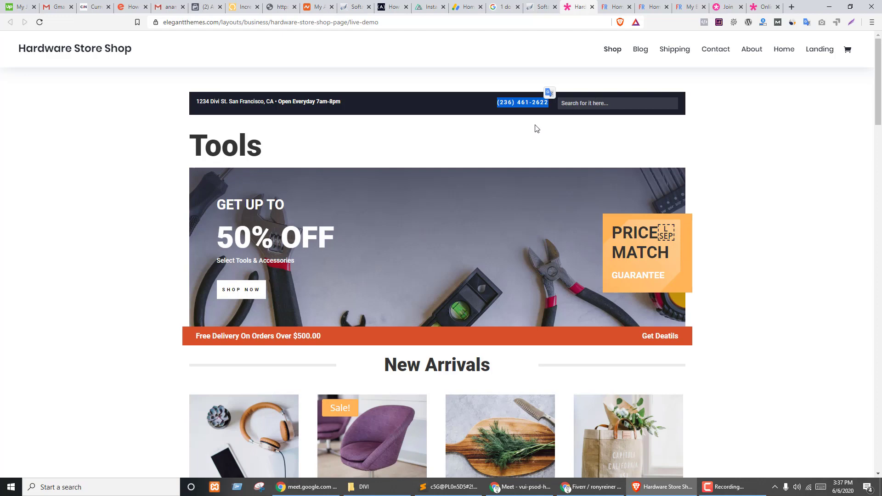
key(ctrl+Tab)
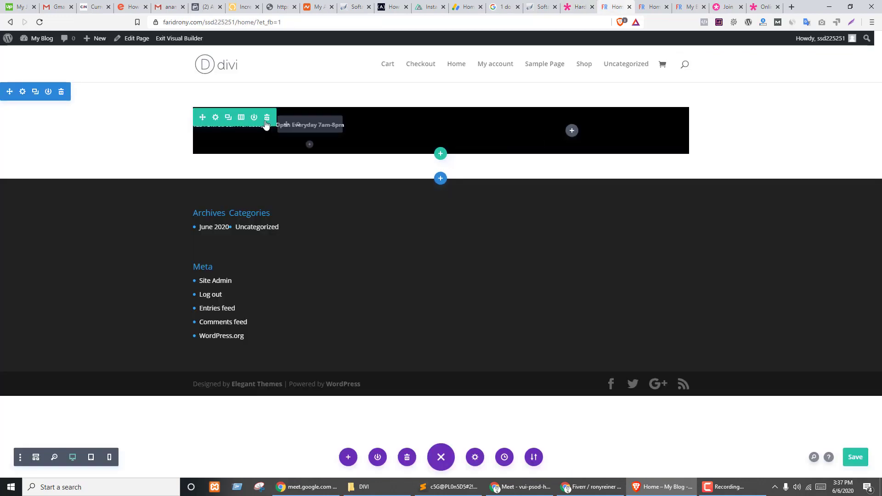
- Change the row to one wide and two narrow columns and paste the address module into column two
click(241, 117)
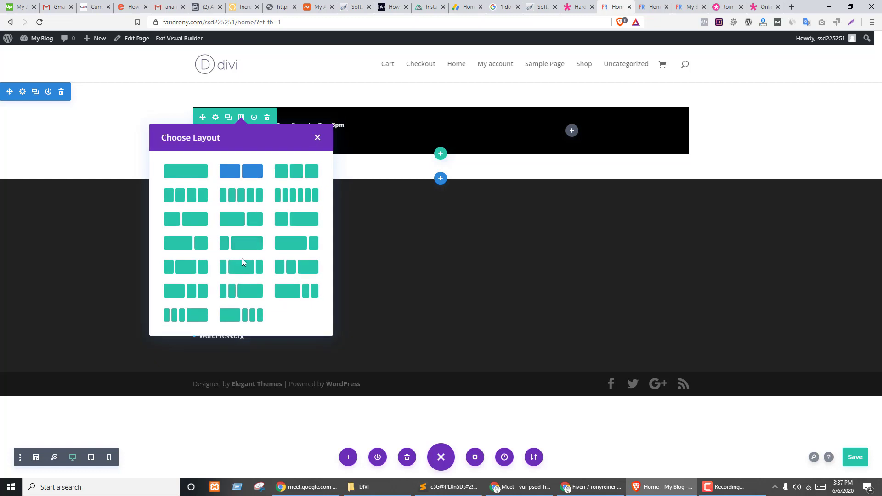
click(291, 291)
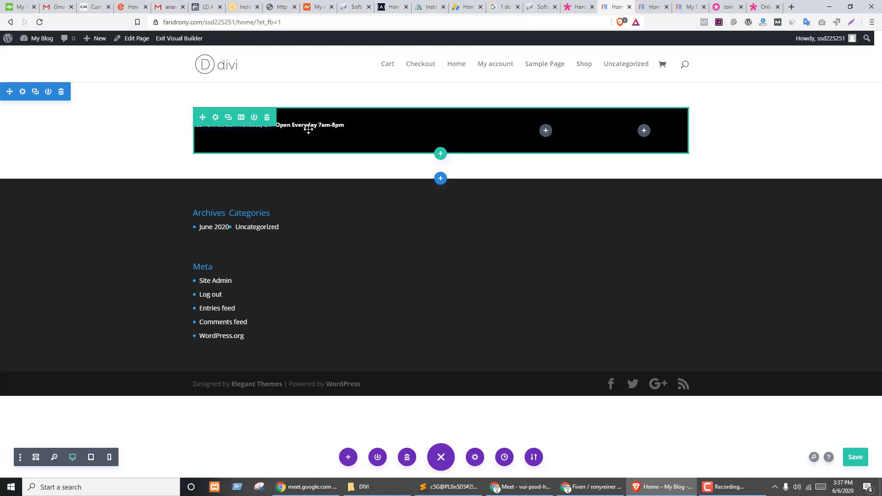
click(337, 125)
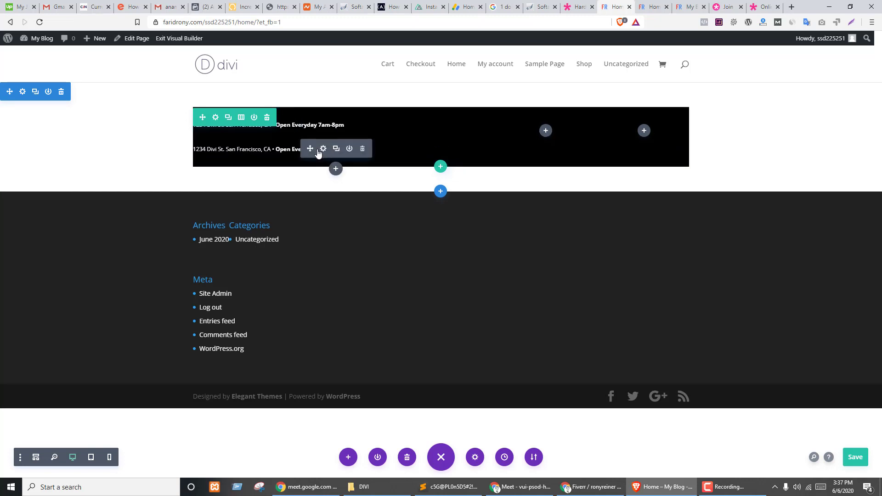
key(ctrl+z)
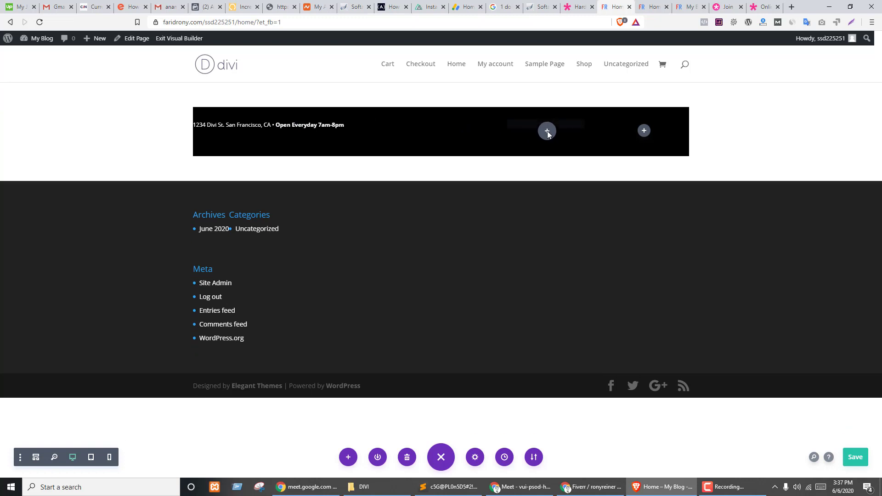
key(ctrl+v)
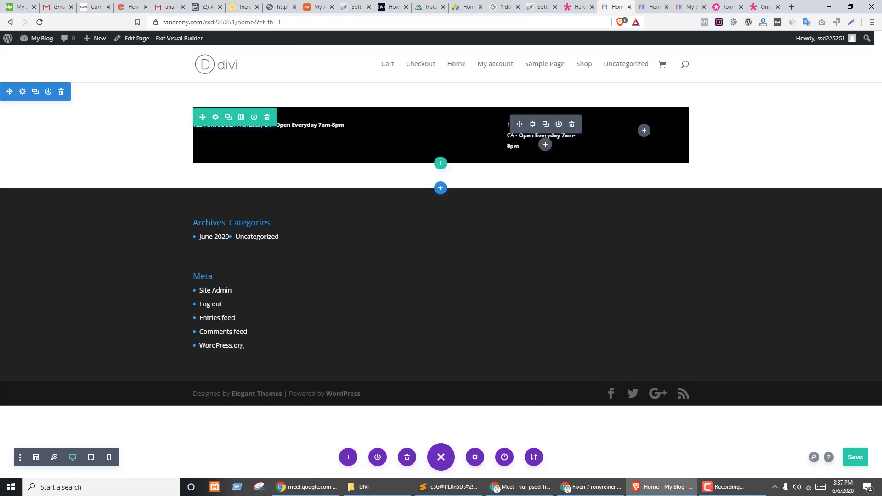
- Replace the copied module's HTML content with the phone number and save it
click(534, 125)
click(576, 290)
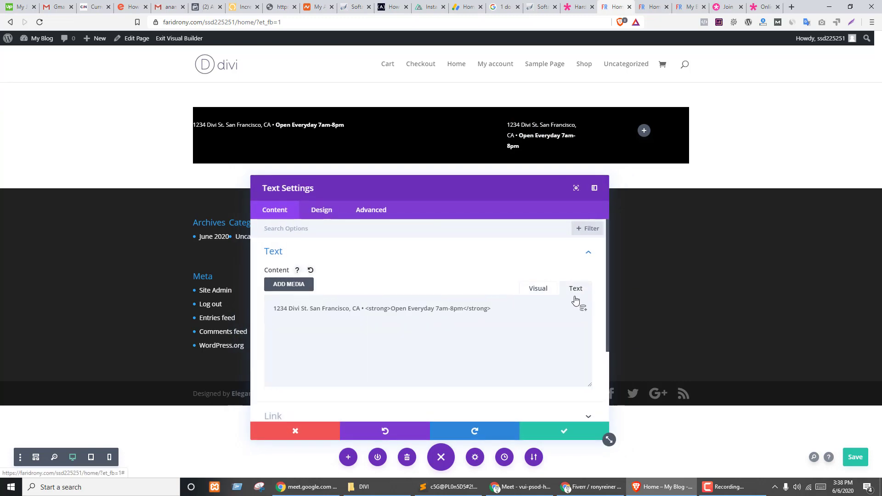
click(416, 343)
key(ctrl+a)
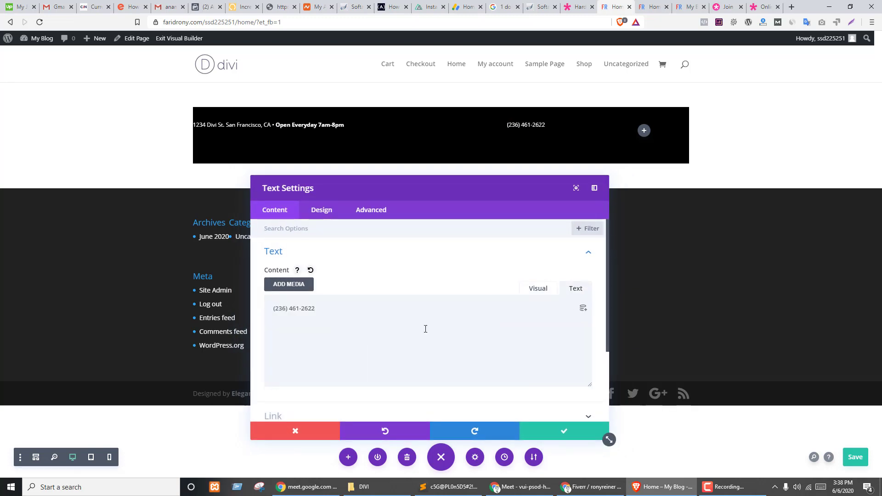
click(549, 432)
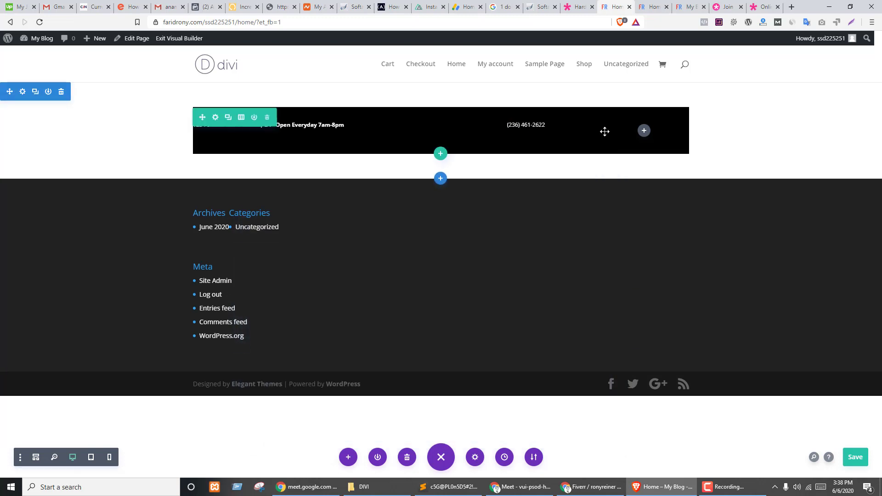
- Open the third column's module picker and check the Hardware Store demo's search field
click(644, 132)
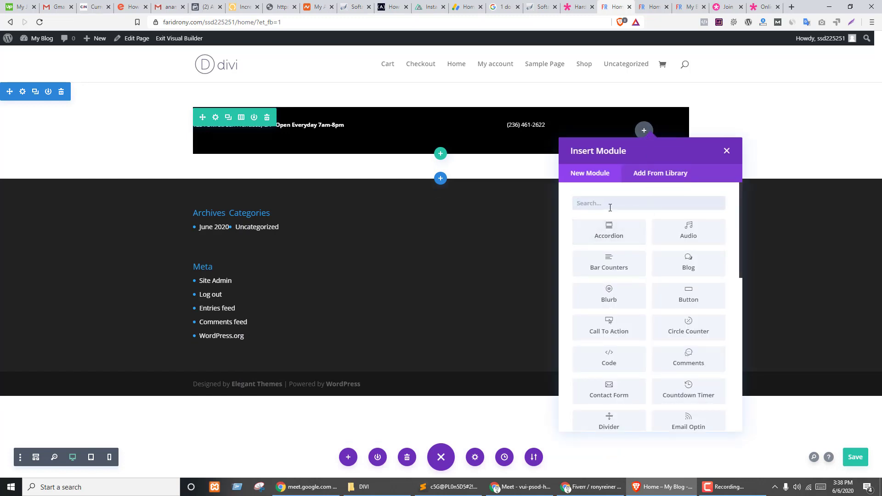
text(form)
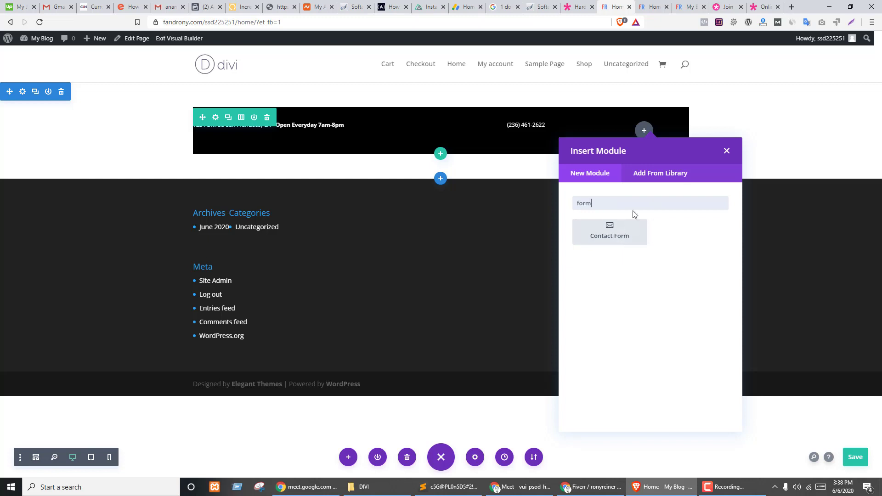
double_click(631, 203)
text(inp)
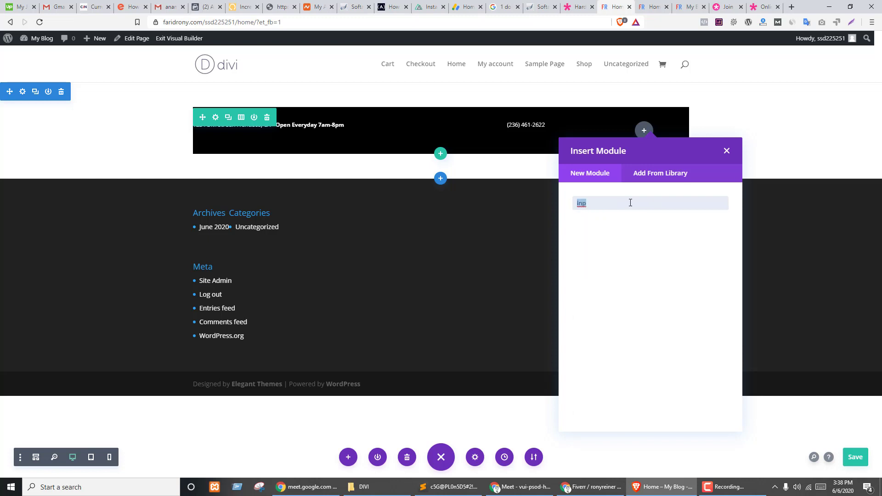
key(ctrl+shift+Tab)
key(ctrl+Tab)
key(ctrl+shift+Tab)
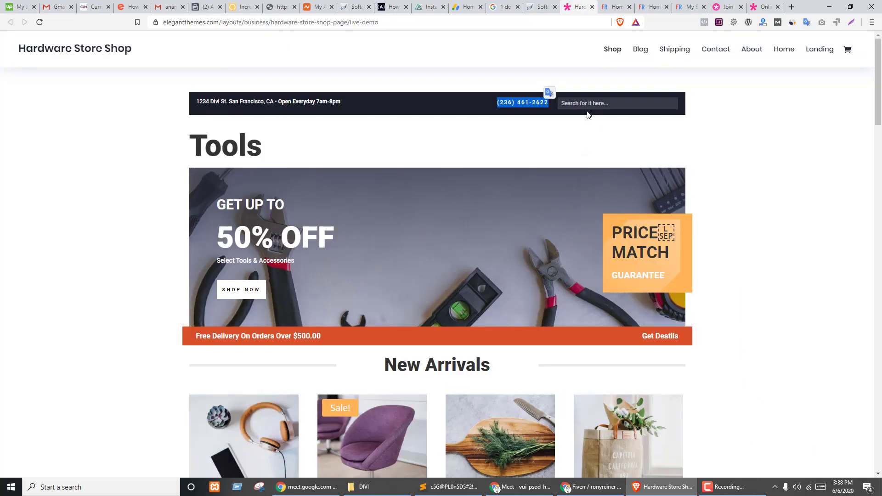
click(596, 102)
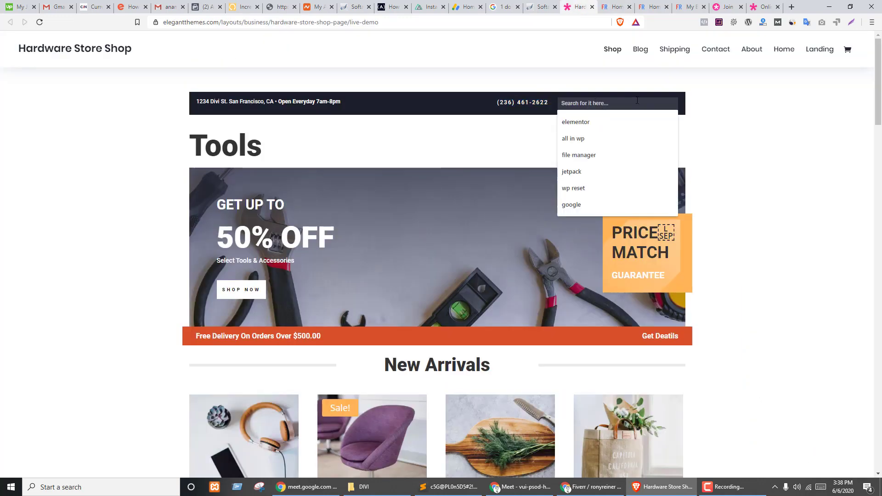
key(ctrl+Tab)
- Search the module list for 'sea' and add a Search module to the third column
click(609, 202)
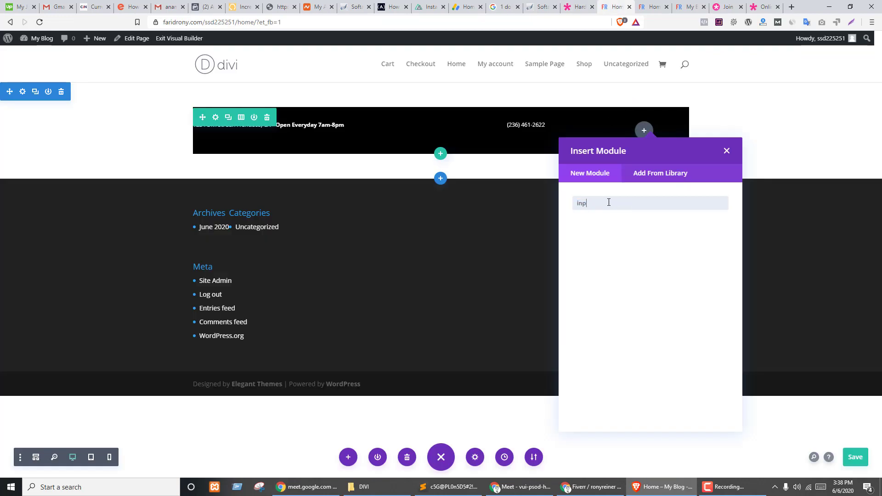
key(BackSpace)
key(BackSpace)
key(BackSpace)
text(sea)
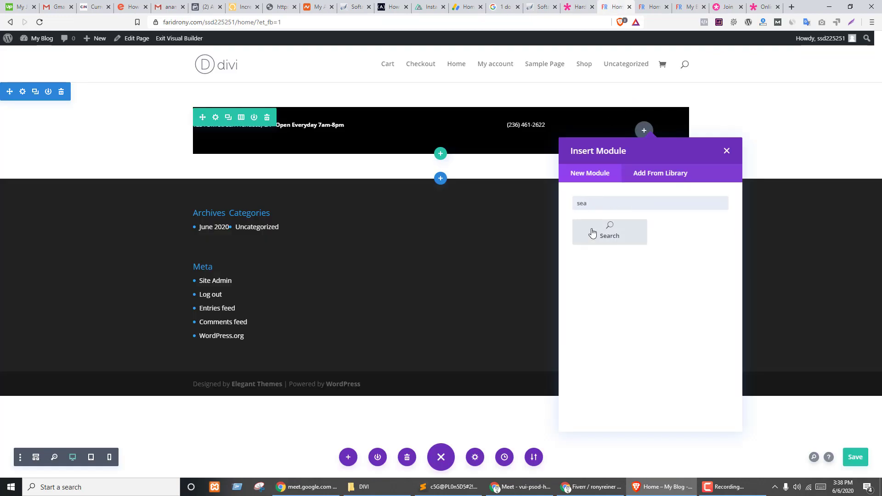
click(607, 232)
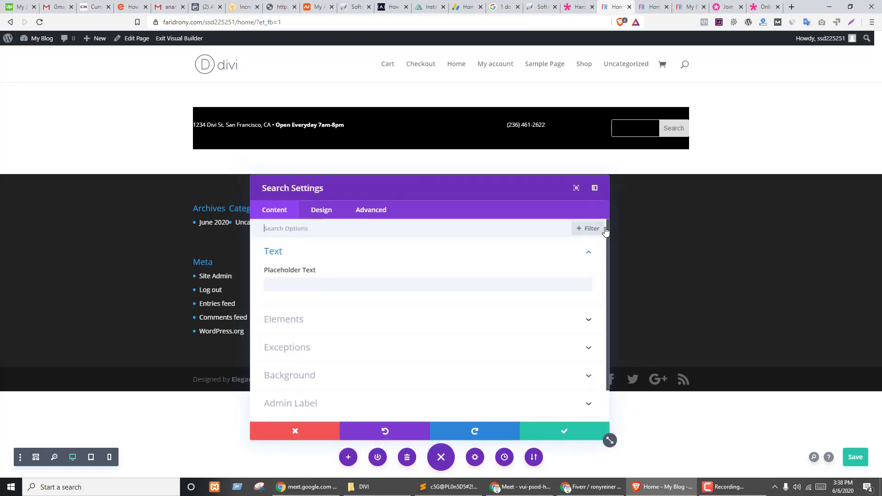
- Set the search box placeholder to 'Search for it here', matching the demo's wording
key(ctrl+shift+Tab)
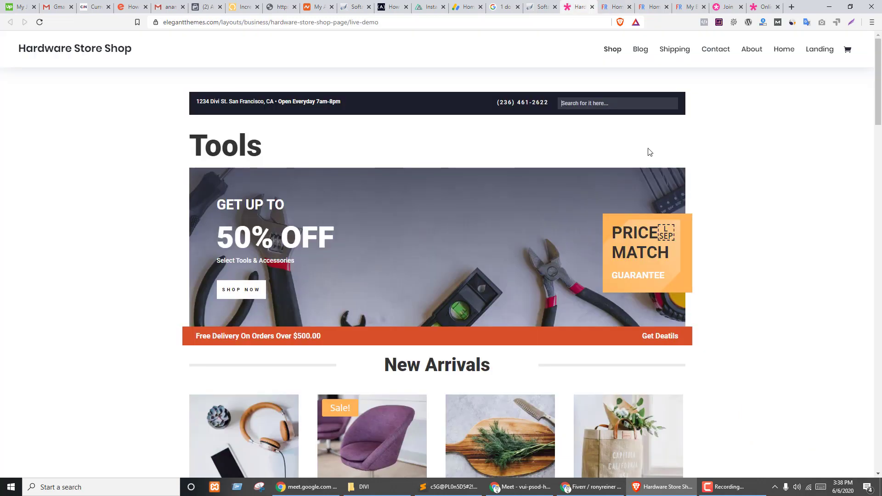
key(ctrl+Tab)
key(ctrl+shift+Tab)
click(604, 104)
key(ctrl+Tab)
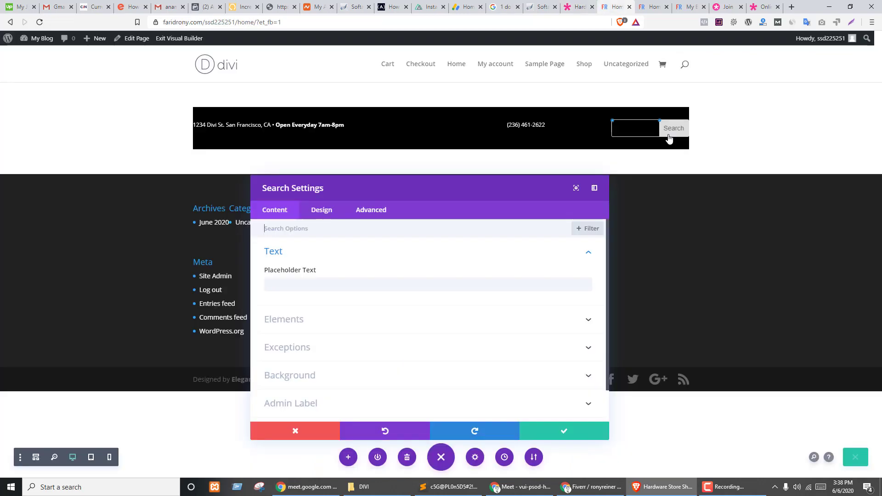
click(283, 285)
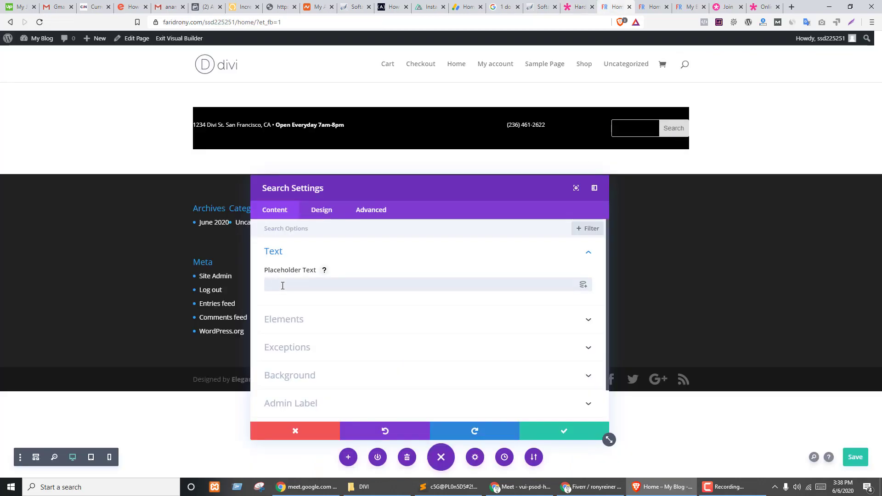
text(Search for it here)
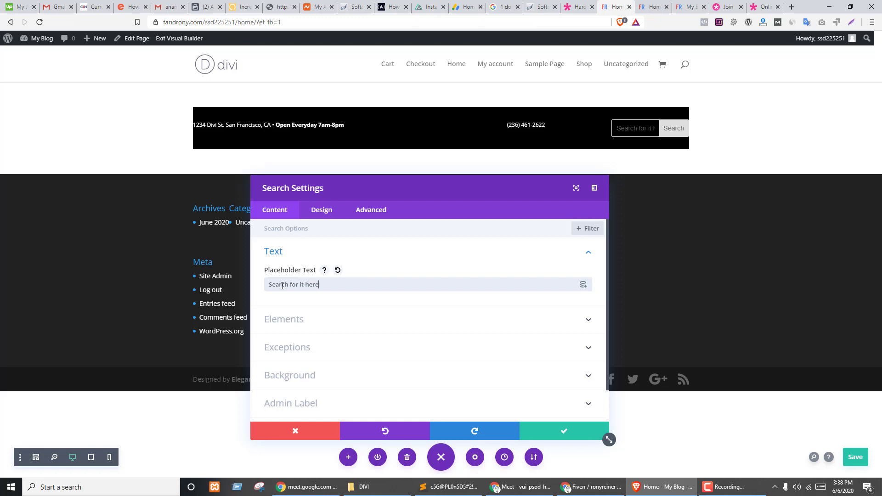
- Hide the search button and exclude pages from the search results
scroll(389, 244, down, 1)
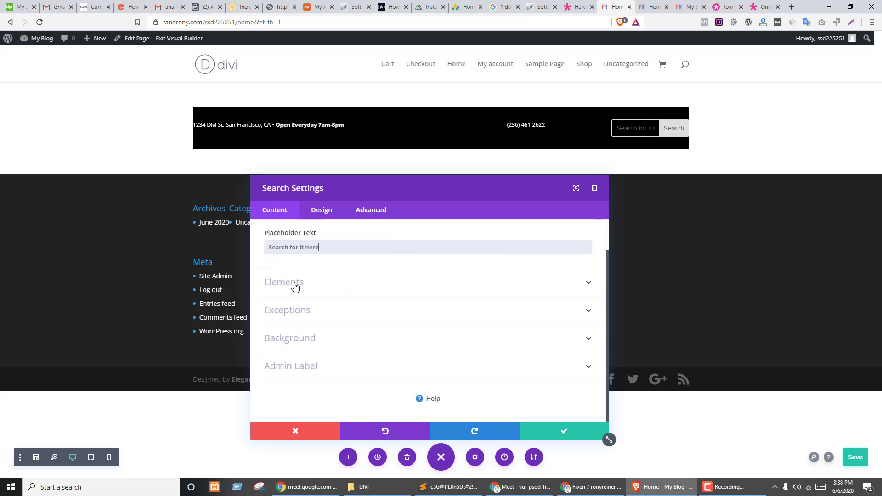
click(295, 285)
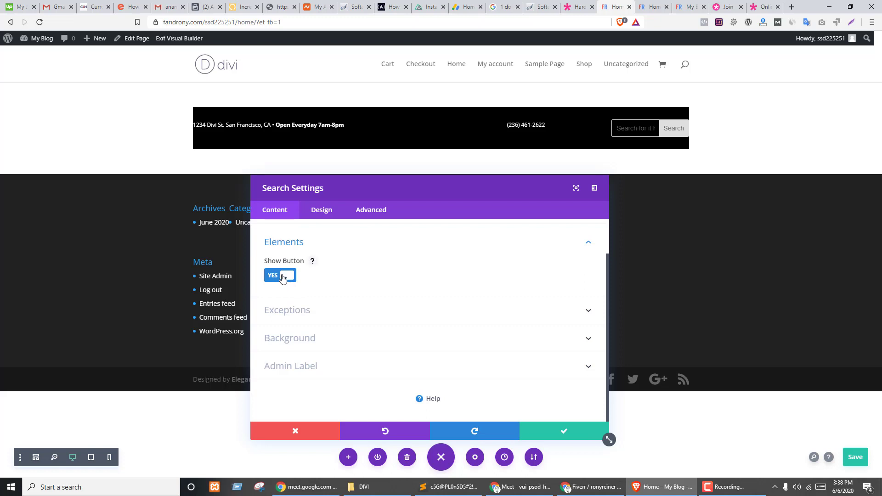
click(283, 279)
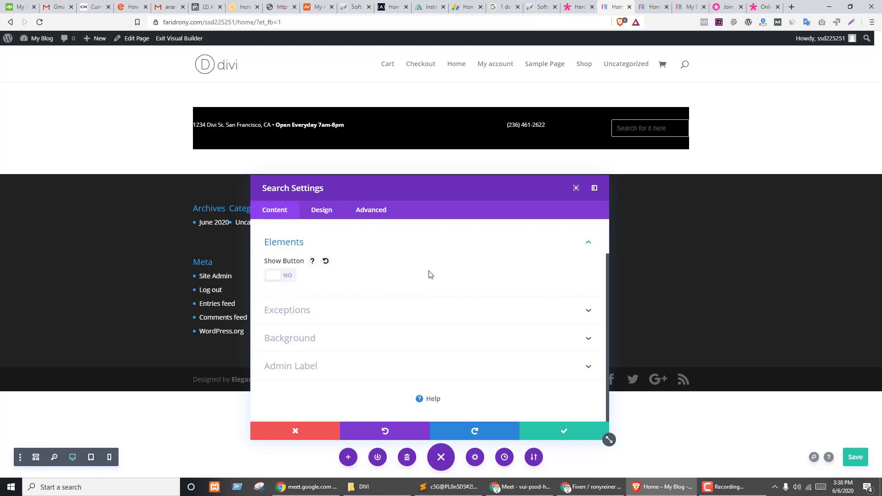
click(291, 311)
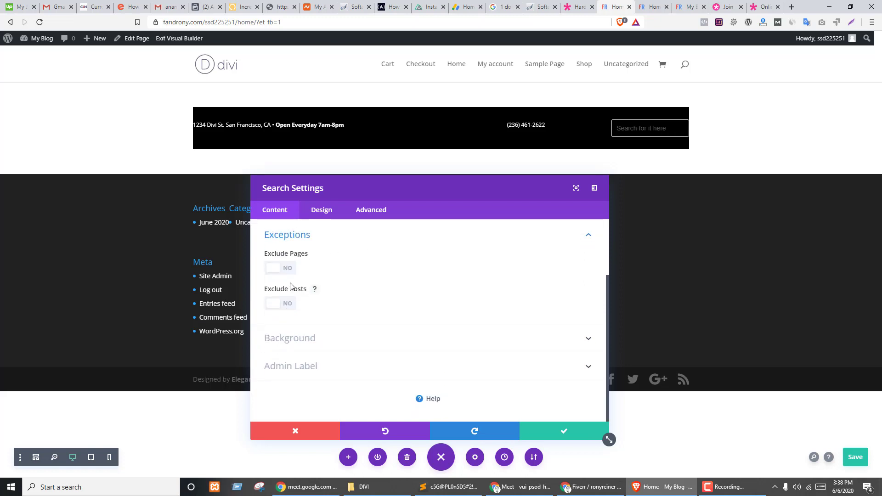
click(280, 271)
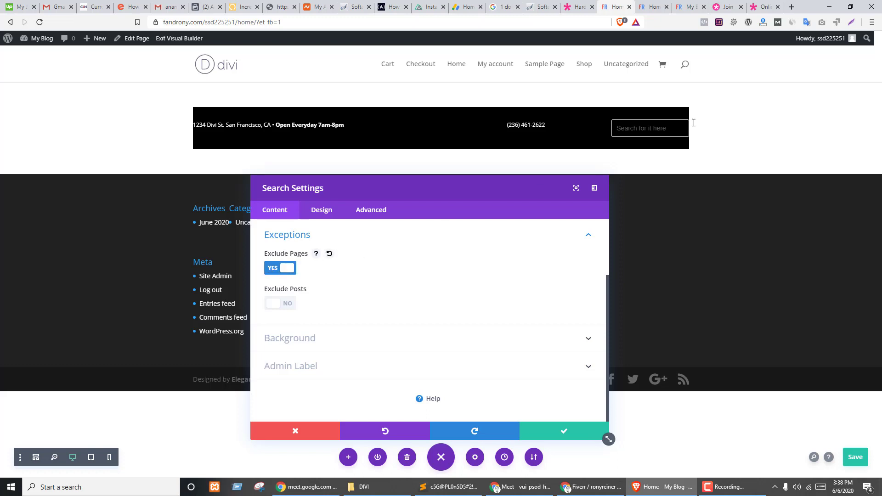
click(285, 271)
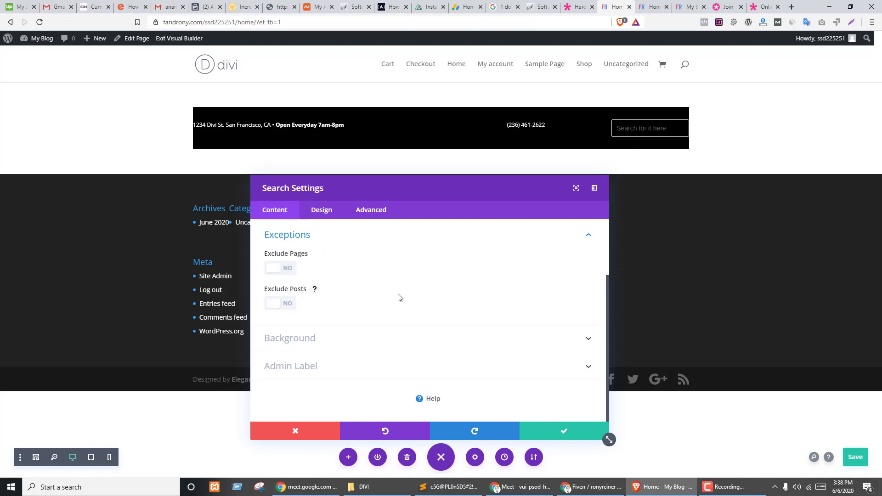
click(286, 267)
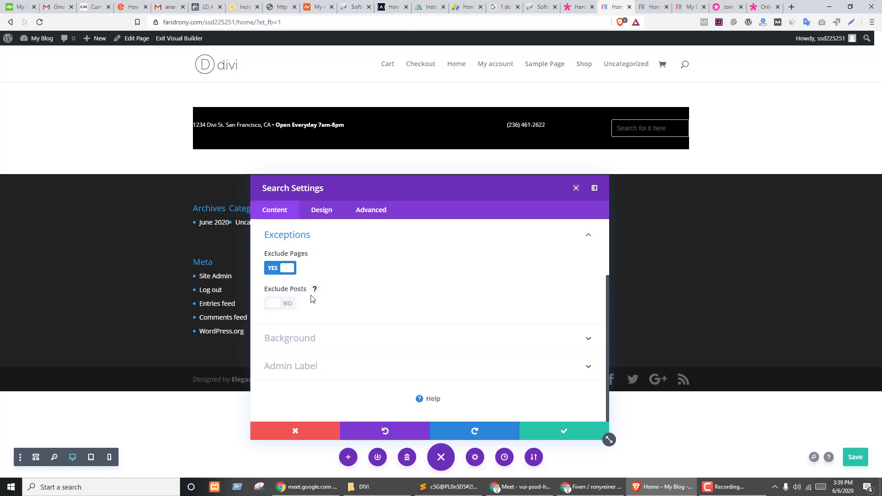
- Give the search field a dark grey background colour
click(295, 343)
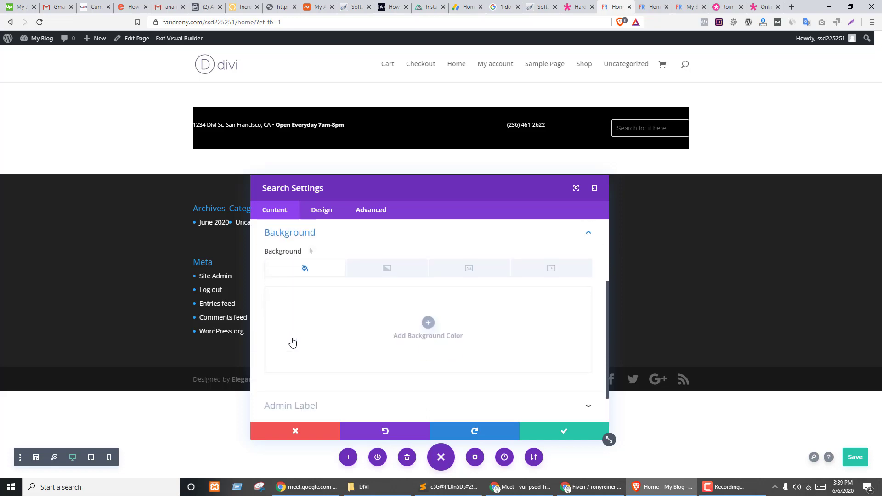
key(ctrl+shift+Tab)
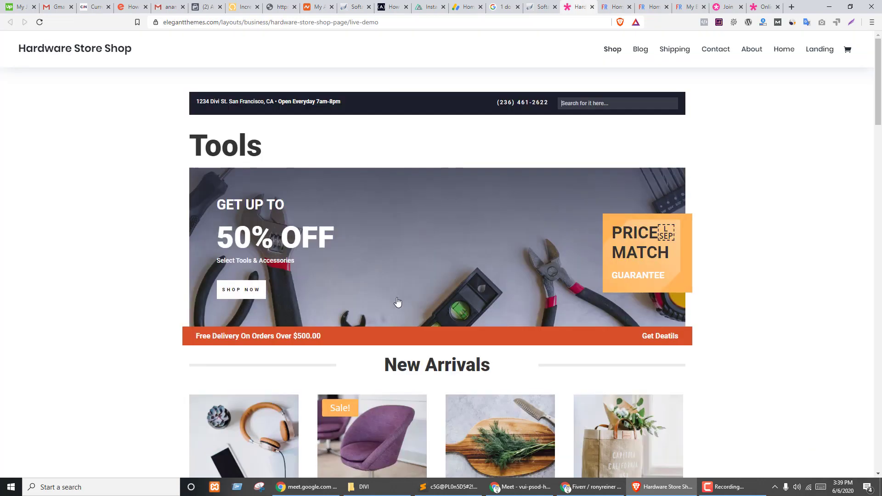
key(ctrl+Tab)
click(421, 319)
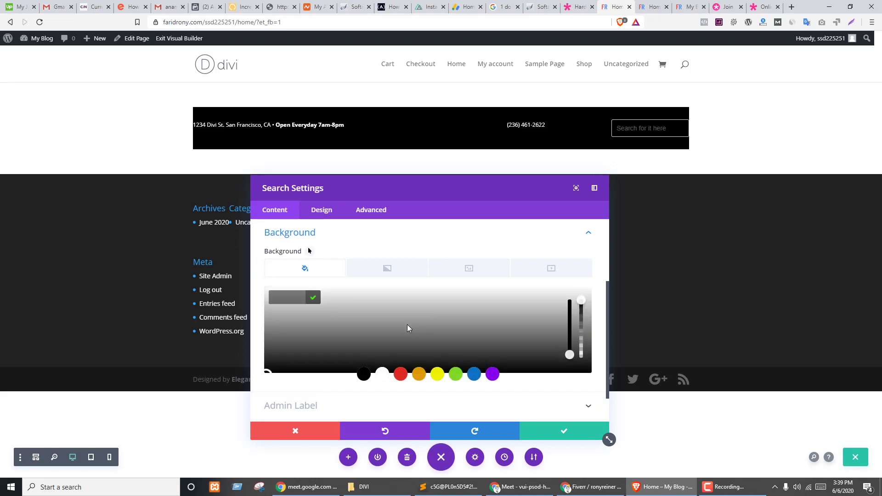
drag(279, 333, 264, 359)
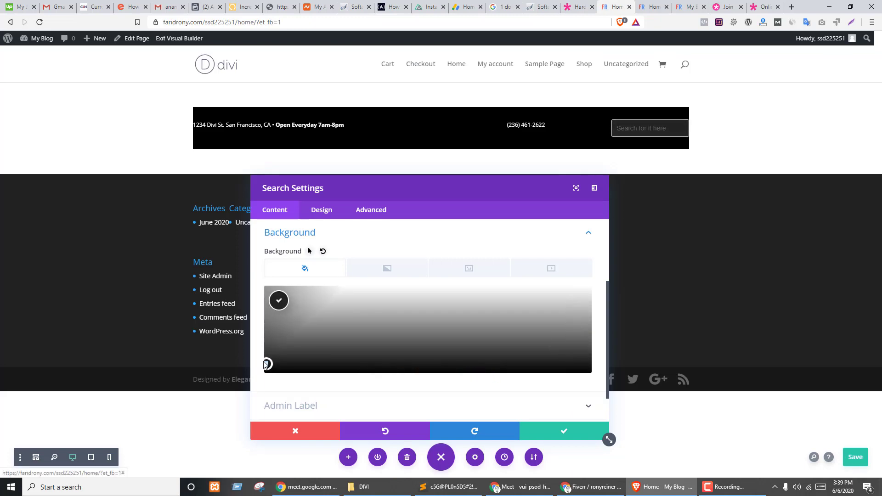
click(279, 301)
scroll(433, 288, down, 1)
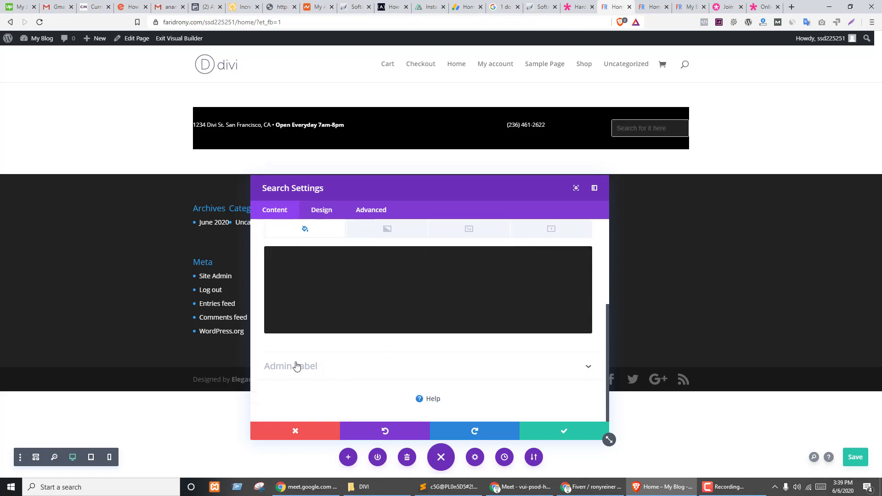
scroll(309, 381, up, 3)
- Style the search input text white at 12px with the Default font, saving the page
click(321, 209)
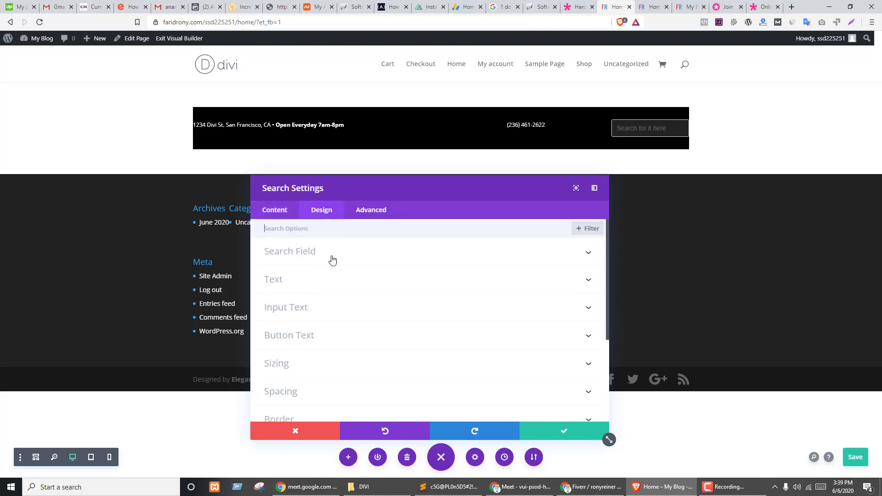
click(308, 309)
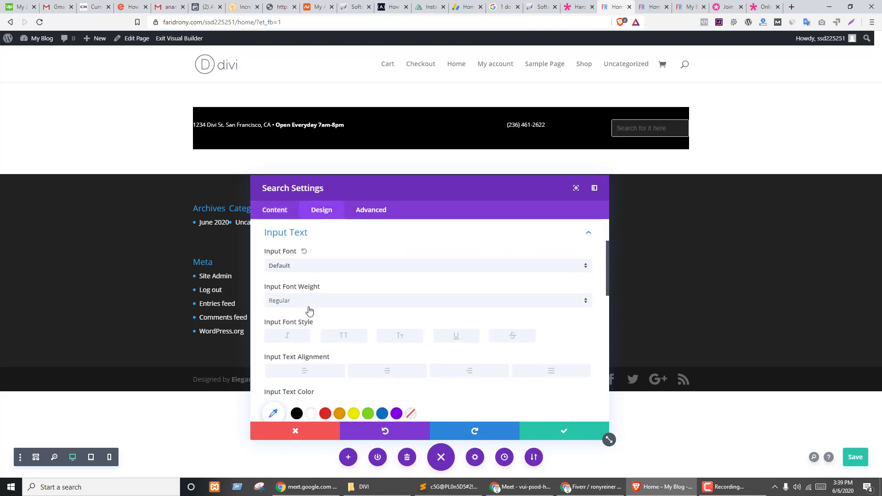
click(305, 267)
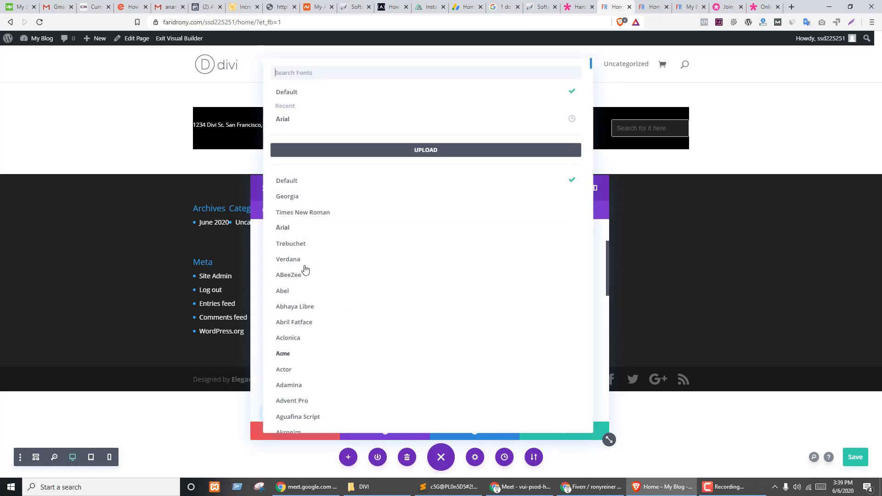
click(261, 288)
scroll(390, 285, down, 1)
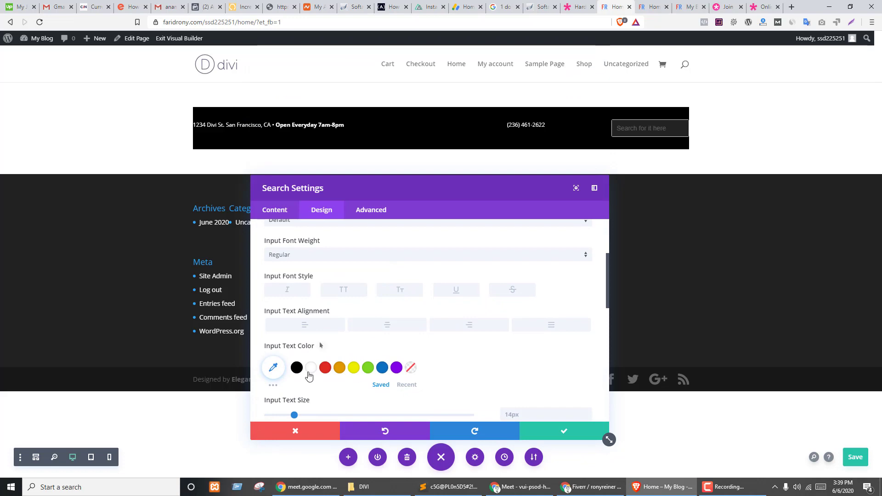
click(310, 373)
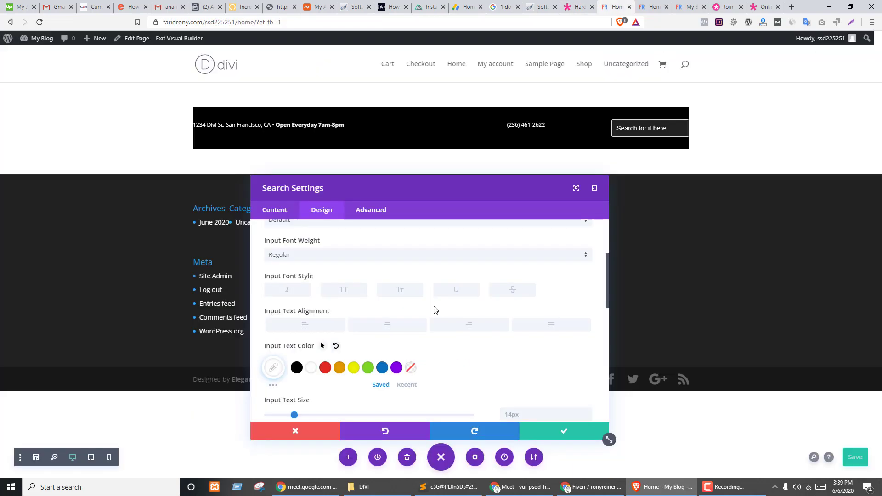
key(ctrl+s)
scroll(427, 305, down, 3)
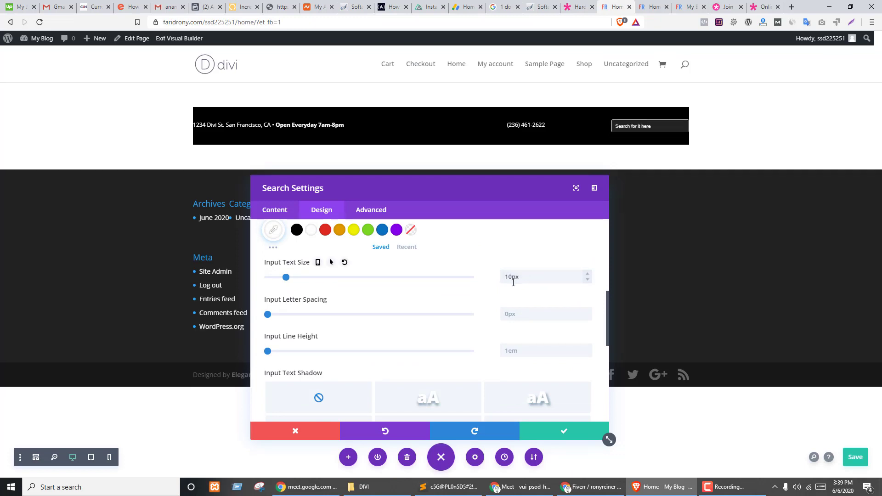
click(589, 275)
click(589, 275)
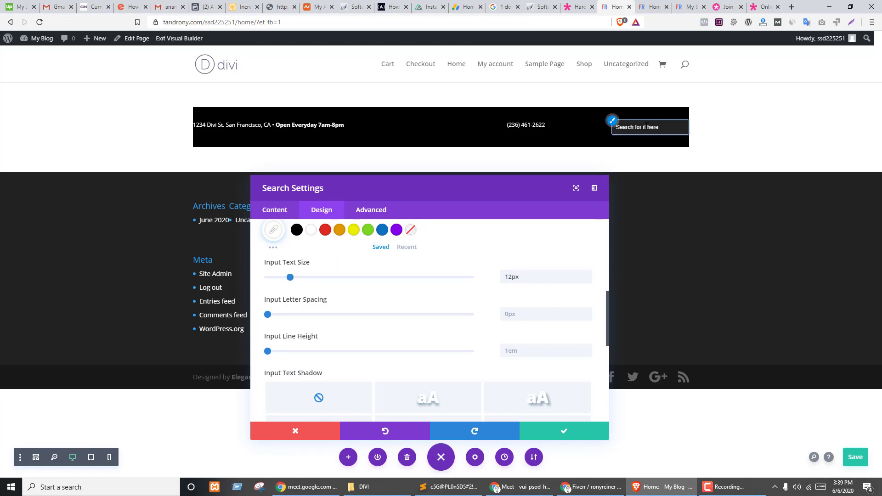
scroll(330, 331, down, 5)
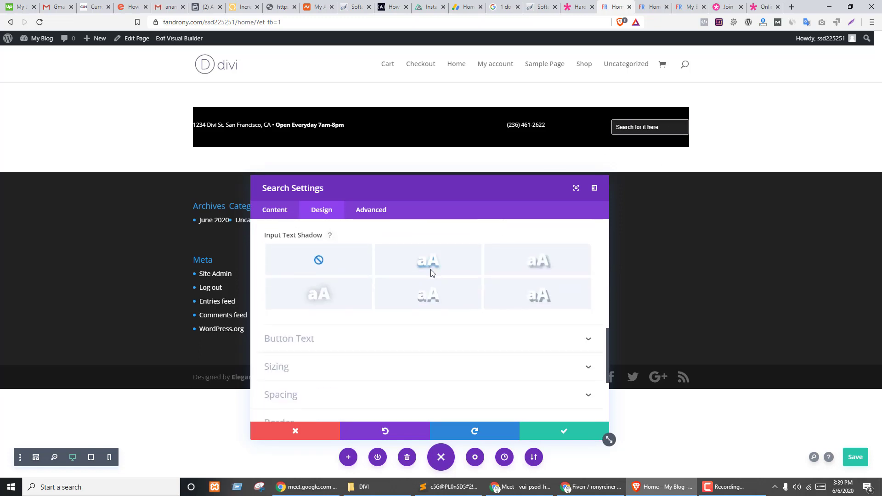
- Make the search field's border colour semi-transparent light grey
click(307, 337)
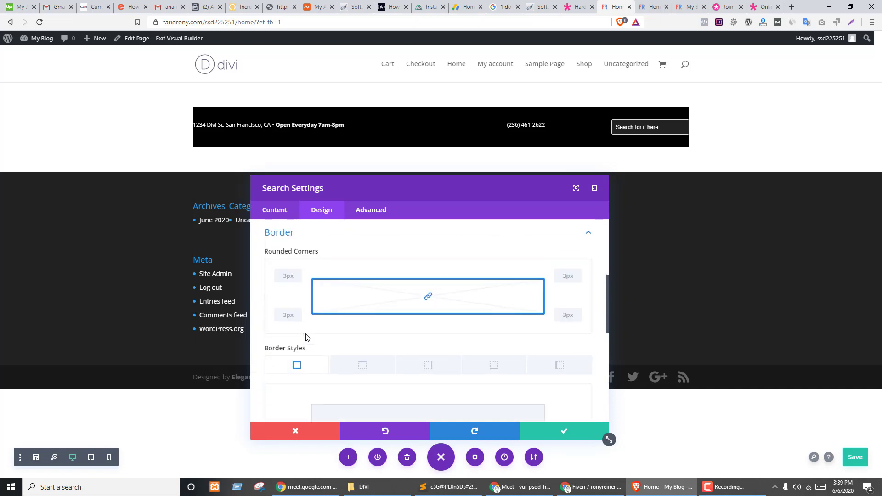
scroll(340, 322, down, 3)
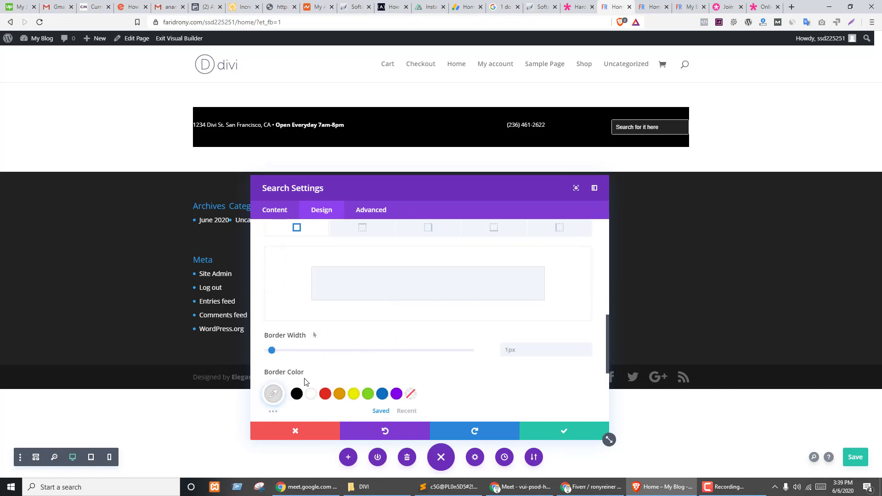
scroll(397, 323, down, 2)
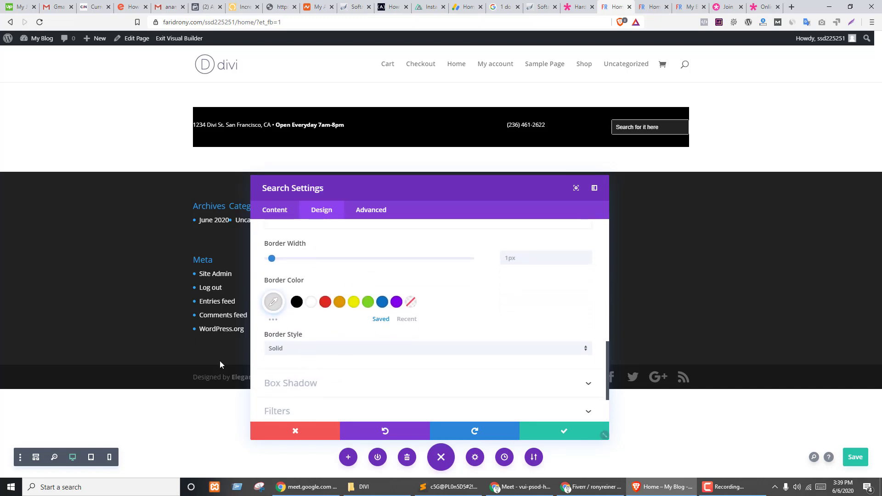
click(273, 302)
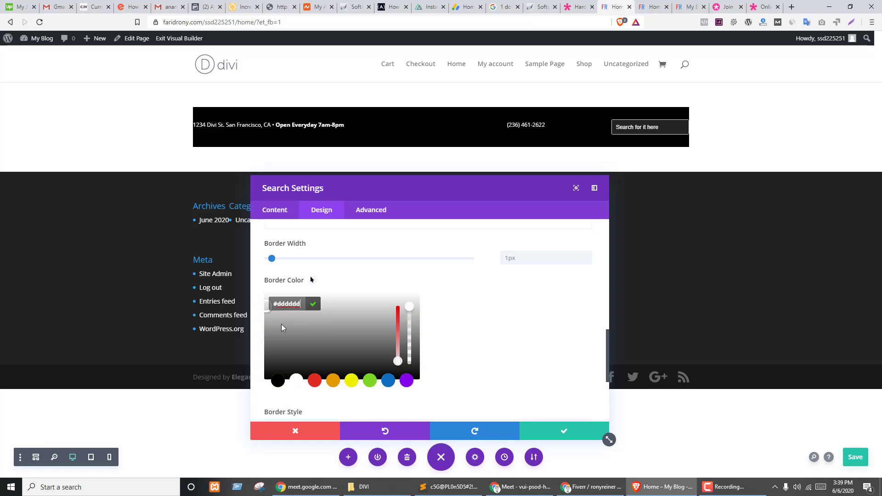
drag(409, 314, 407, 335)
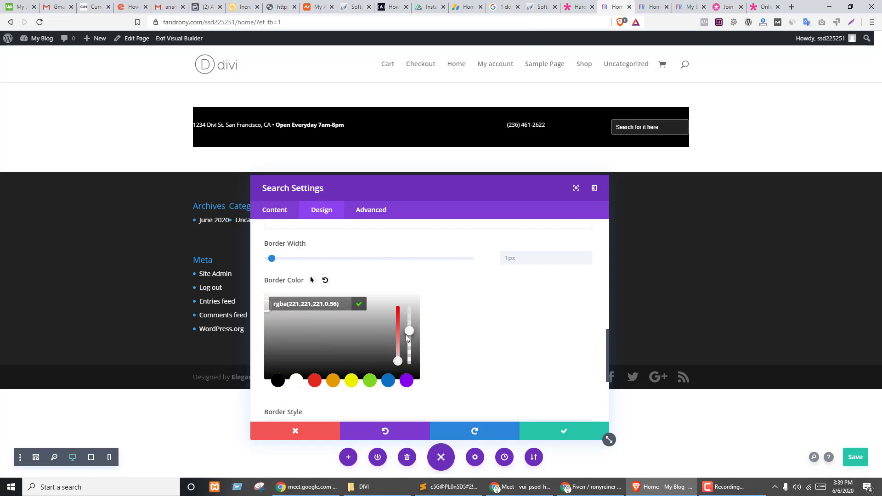
key(ctrl+shift+Tab)
key(ctrl+Tab)
click(424, 388)
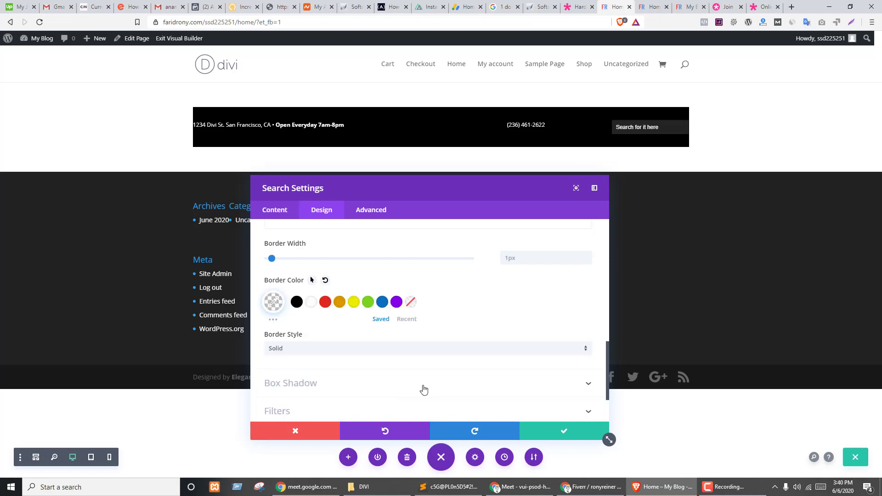
key(ctrl+shift+Tab)
key(ctrl+Tab)
scroll(372, 336, up, 10)
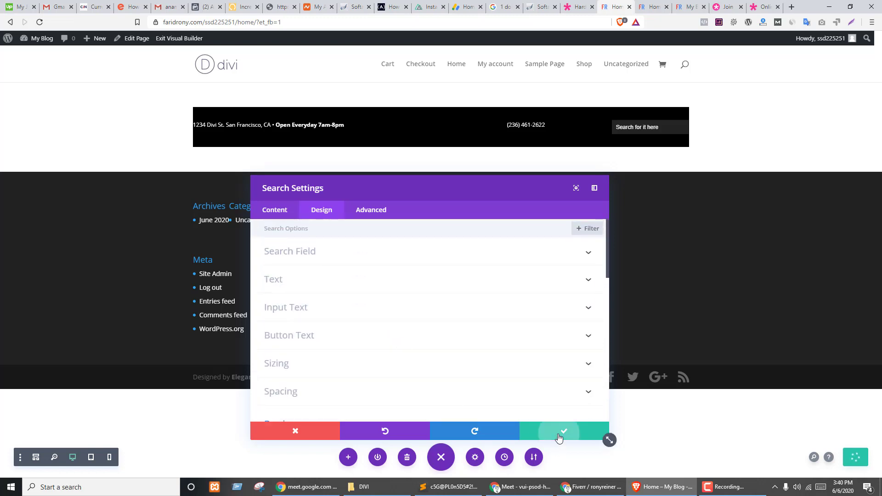
- Save the search settings and apply a new column structure to the top bar row
click(562, 435)
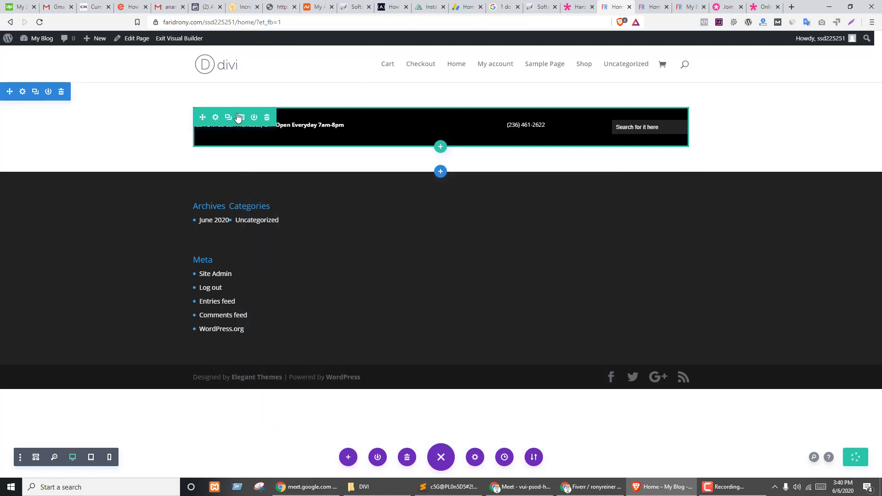
click(241, 117)
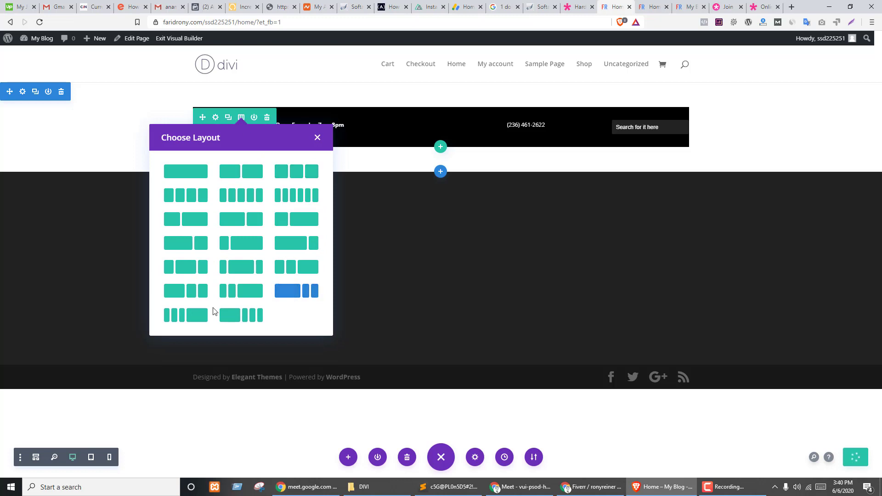
click(192, 293)
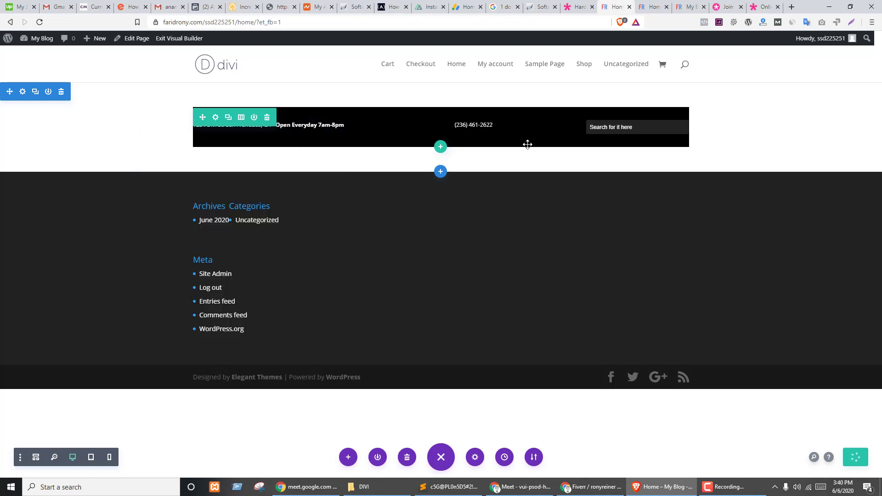
- Right-align the phone number's Text module and save its settings
click(494, 125)
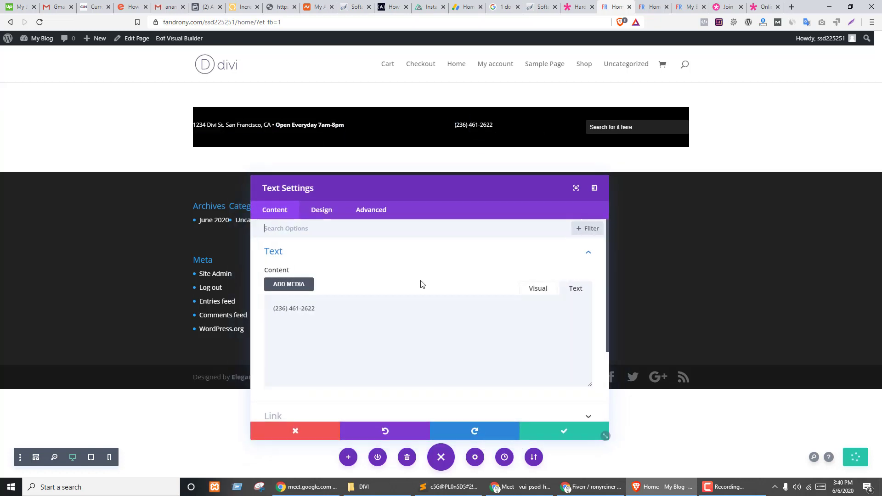
scroll(366, 276, down, 3)
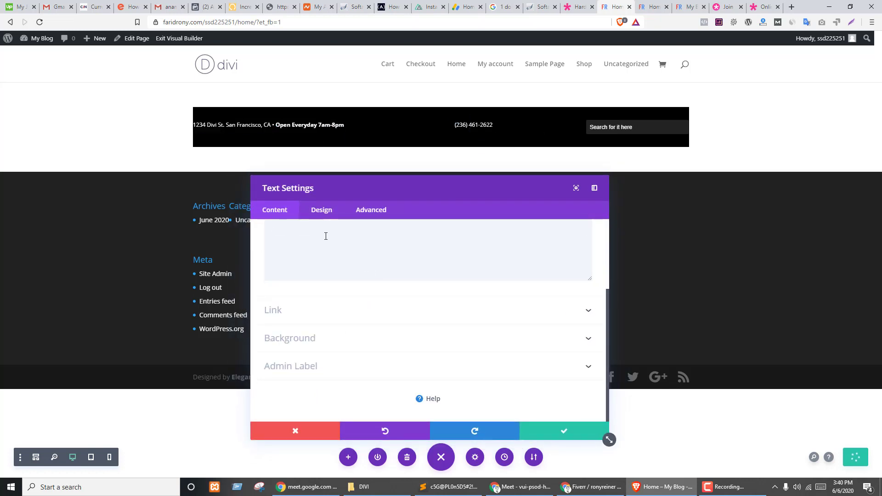
click(324, 215)
click(285, 252)
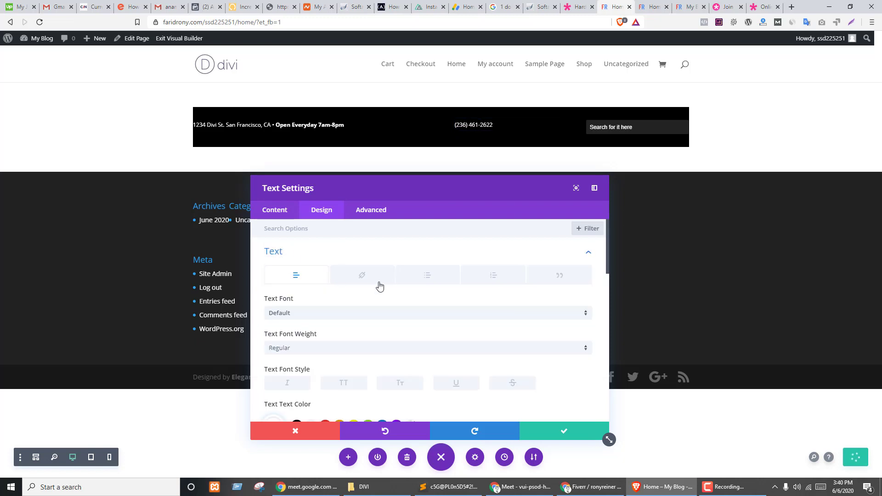
scroll(431, 304, down, 10)
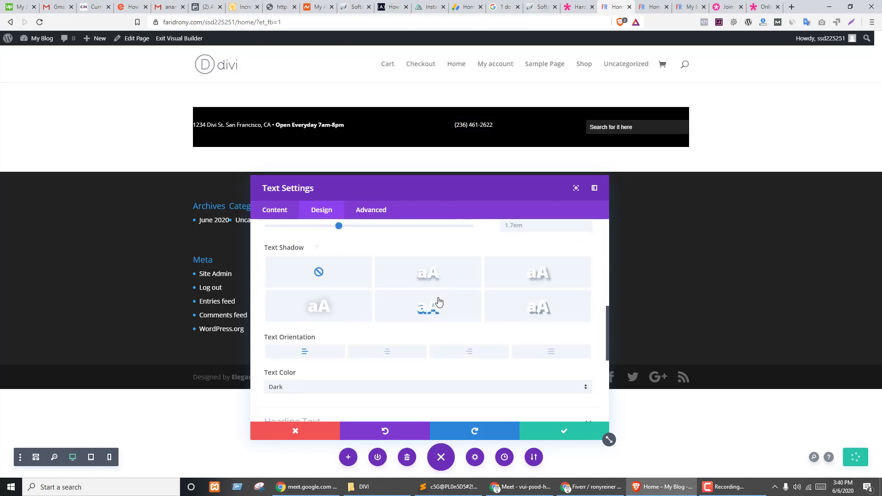
scroll(412, 303, up, 2)
click(468, 306)
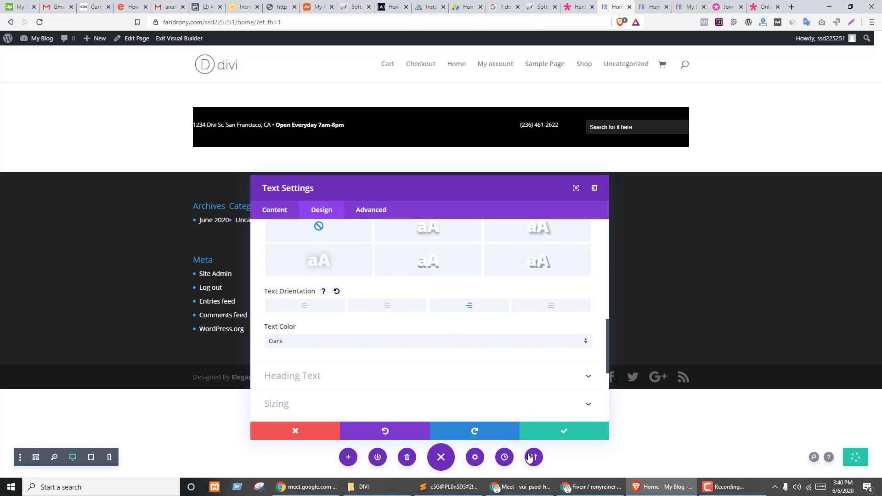
click(604, 436)
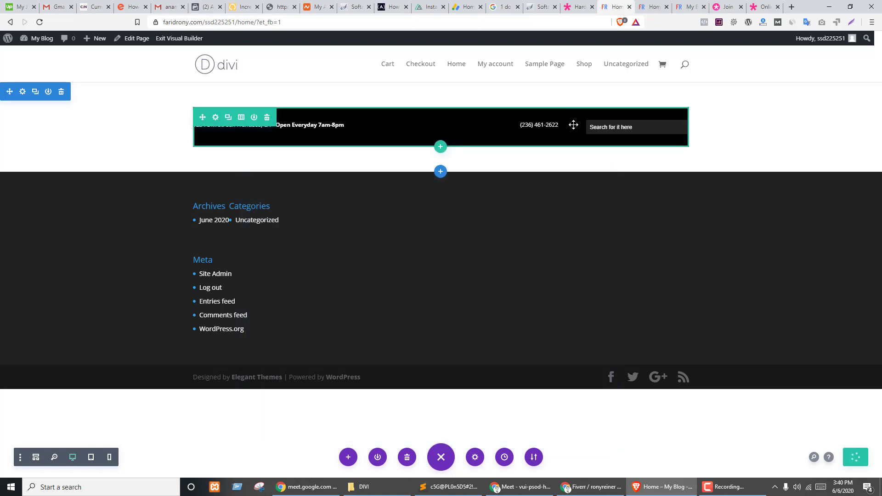
- In the top-bar row's Design sizing, switch Fullwidth on and back off
click(214, 118)
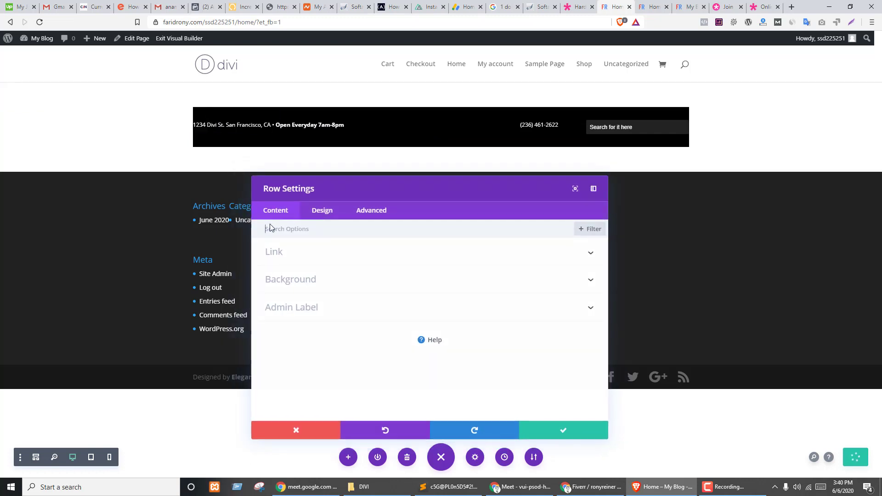
click(324, 214)
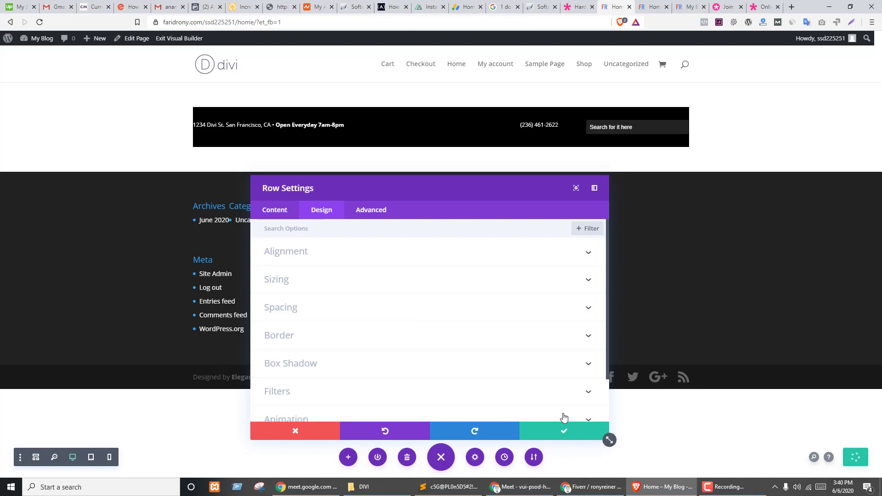
click(549, 432)
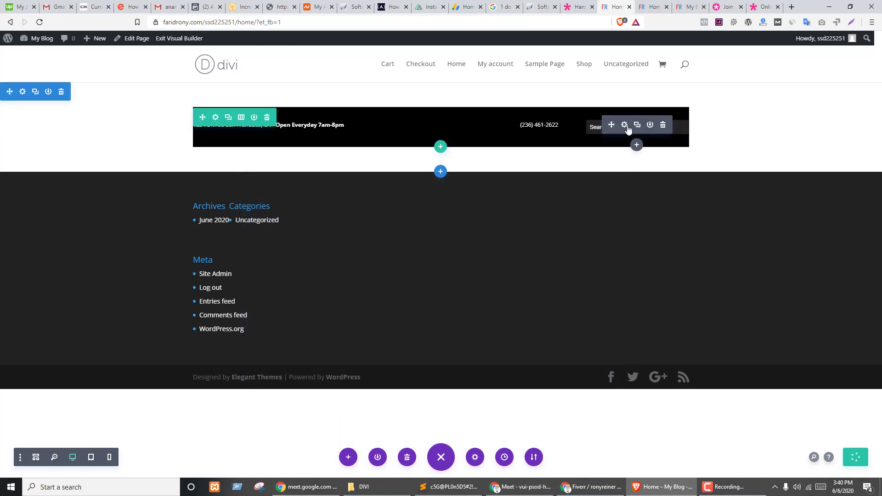
click(215, 118)
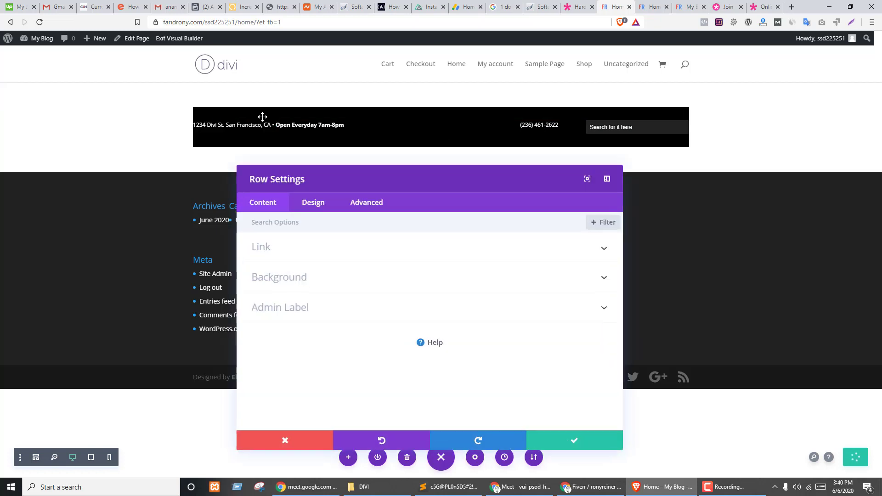
click(322, 212)
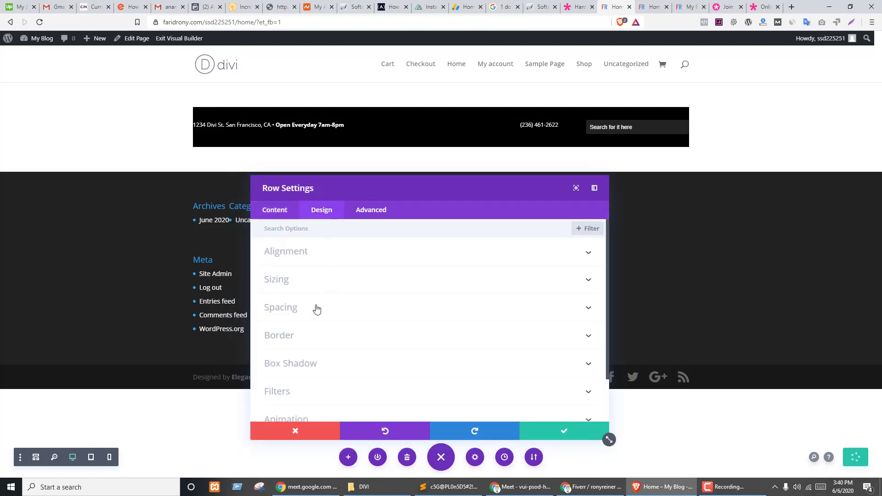
click(289, 284)
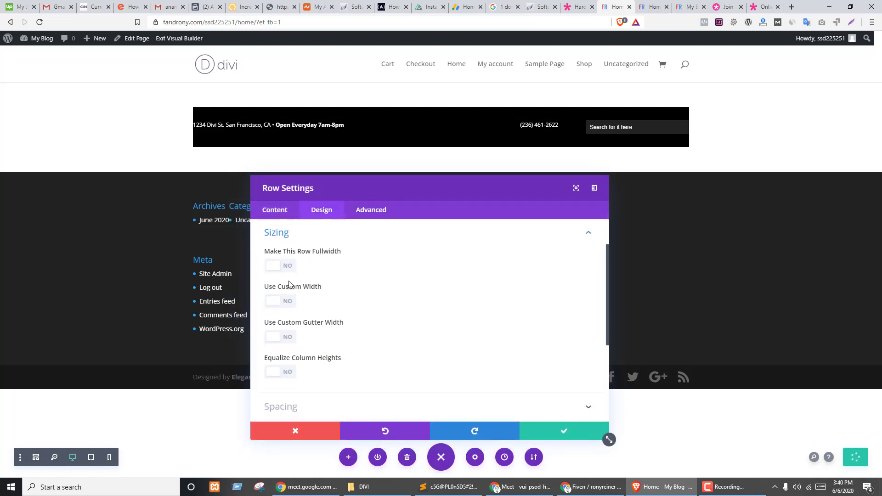
click(288, 271)
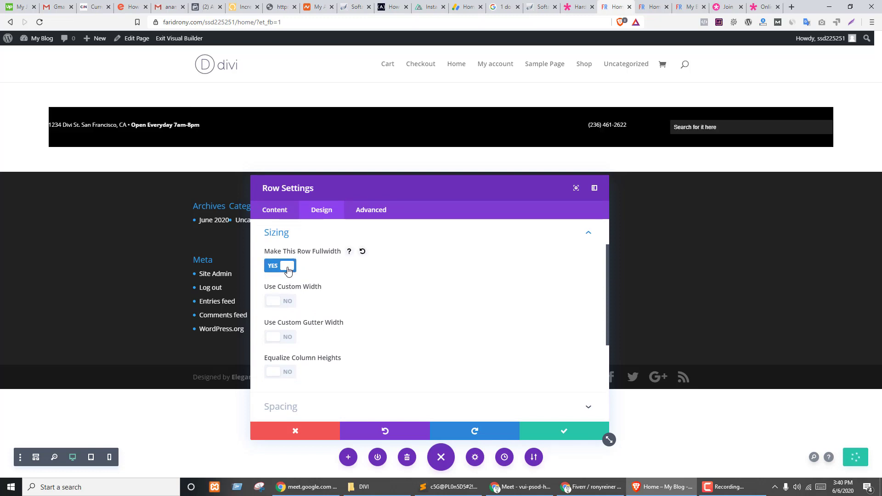
click(288, 270)
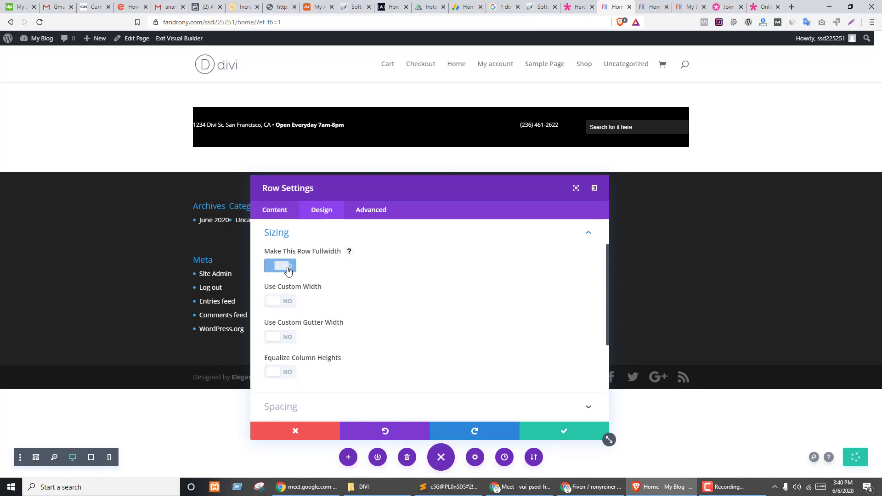
- Try a 2600px custom row width, then turn custom width off again
click(288, 302)
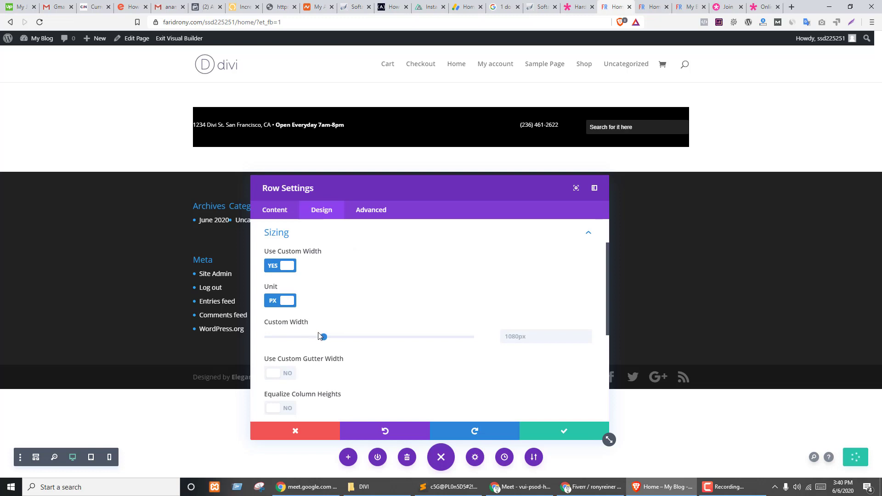
drag(322, 337, 550, 342)
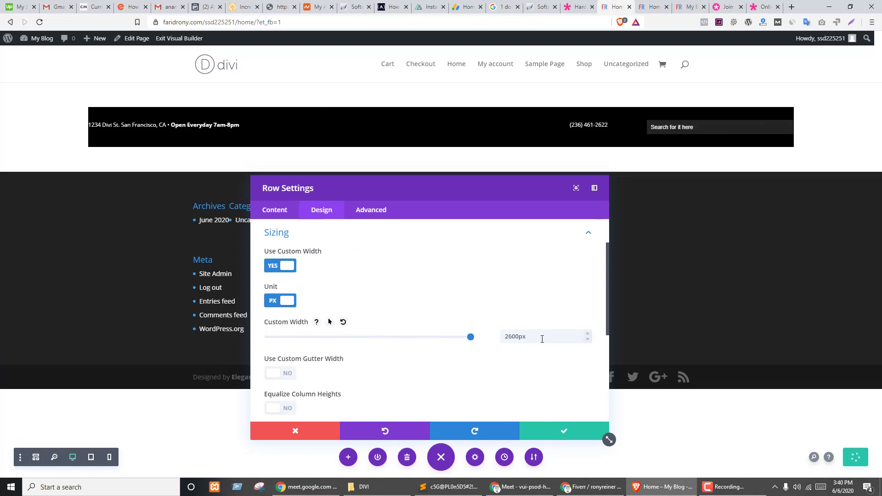
click(329, 323)
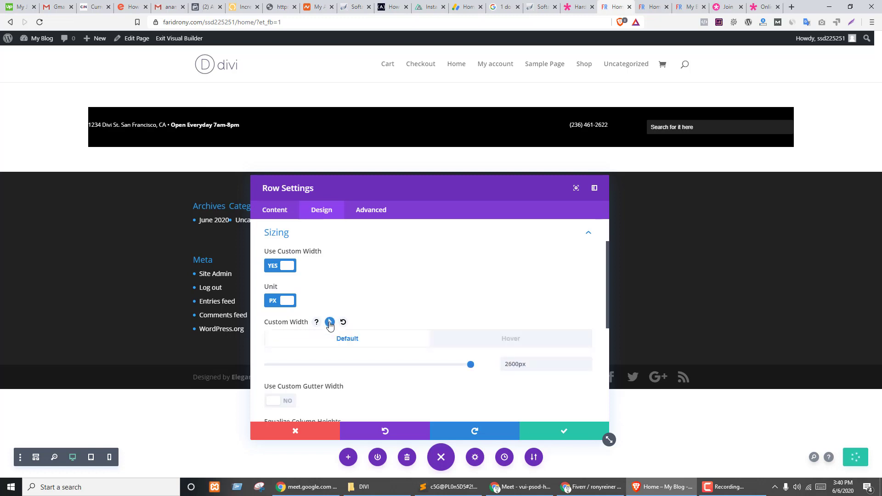
click(329, 323)
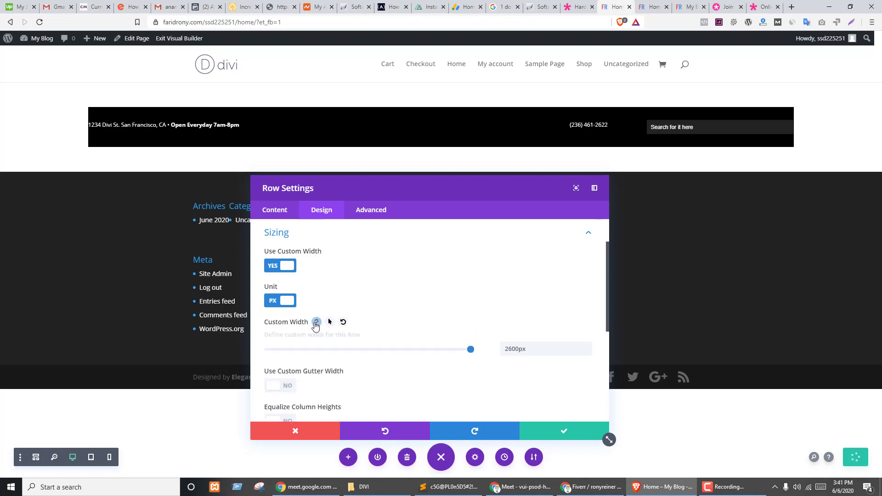
click(274, 266)
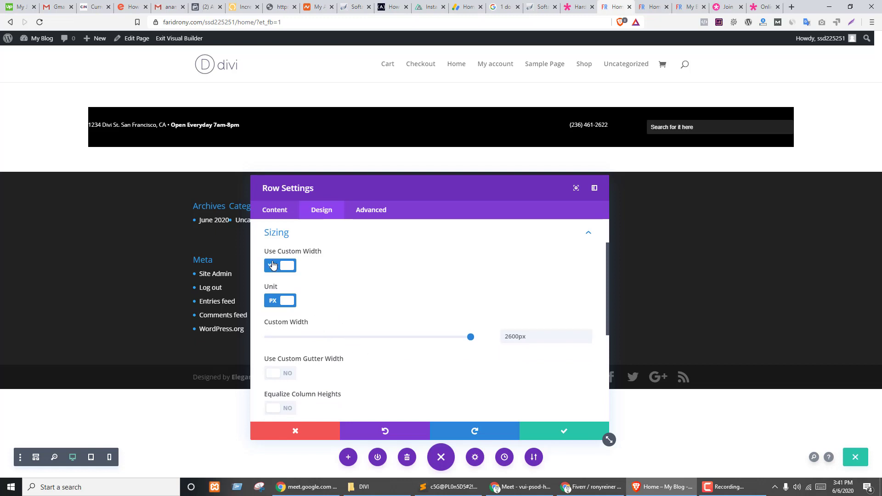
scroll(435, 301, up, 1)
scroll(409, 297, down, 2)
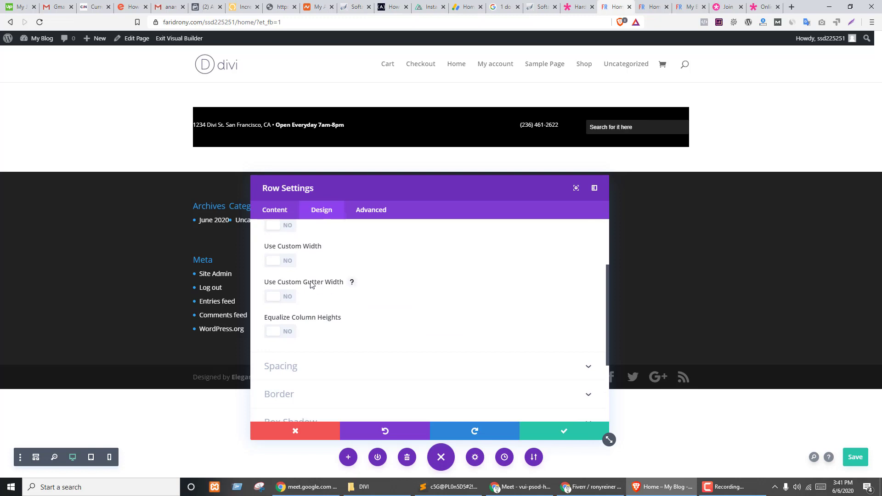
- Enable a custom gutter width of 2 and save the row settings
click(288, 298)
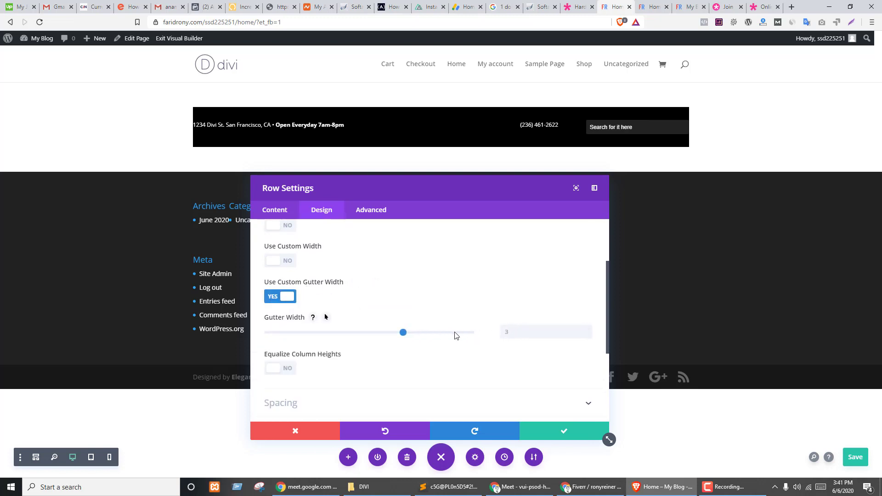
click(403, 333)
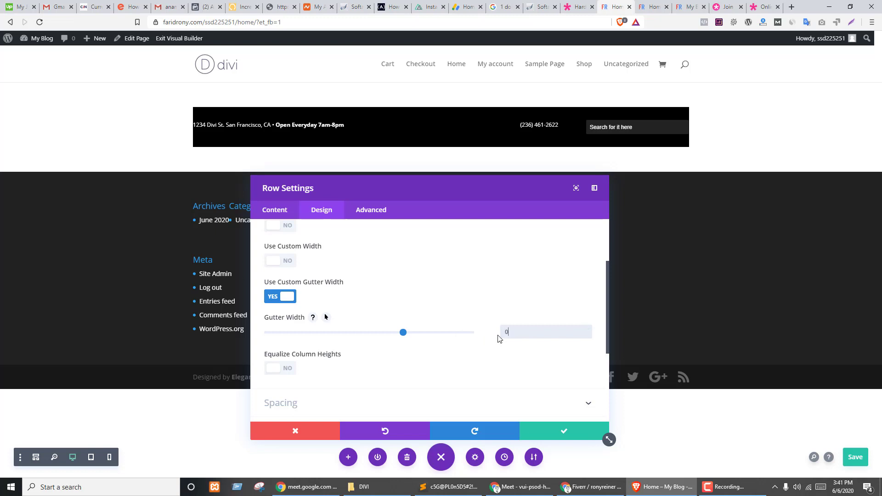
scroll(500, 338, down, 3)
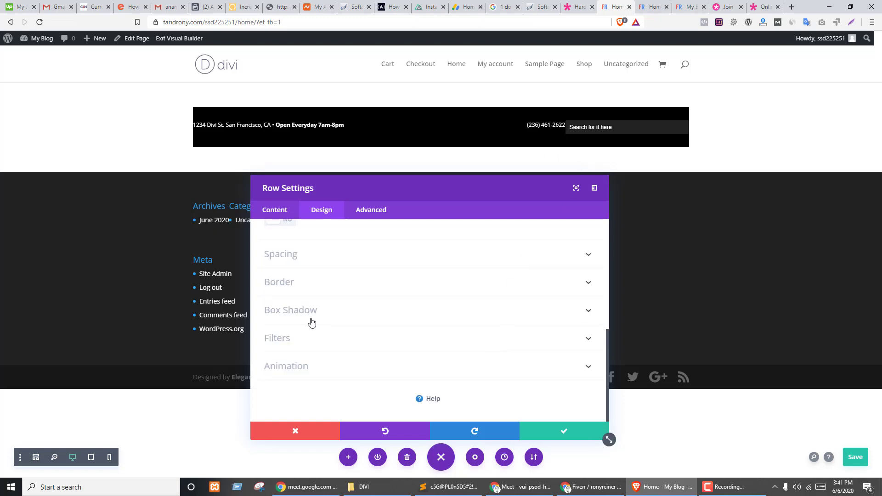
scroll(329, 322, up, 2)
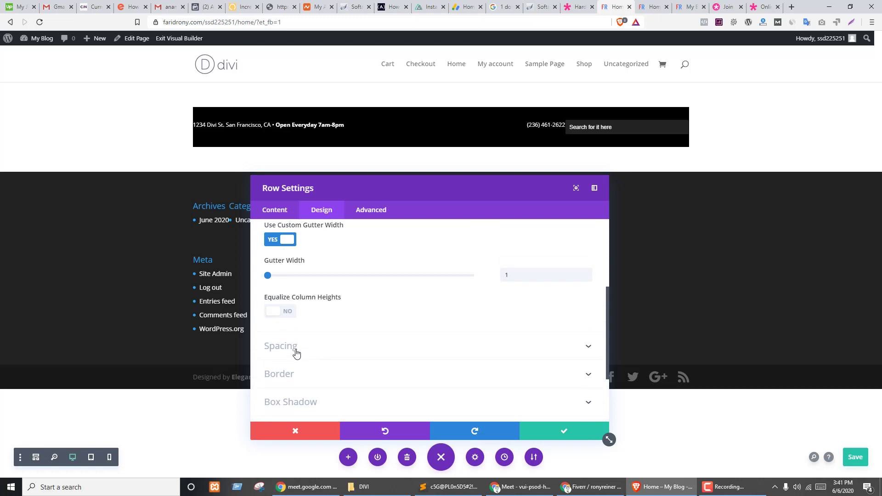
click(297, 353)
scroll(350, 349, up, 3)
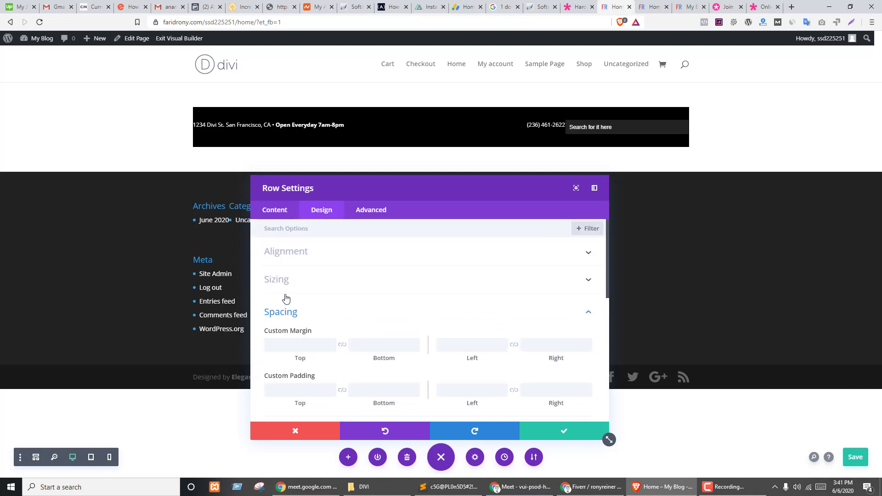
click(283, 280)
scroll(271, 318, down, 1)
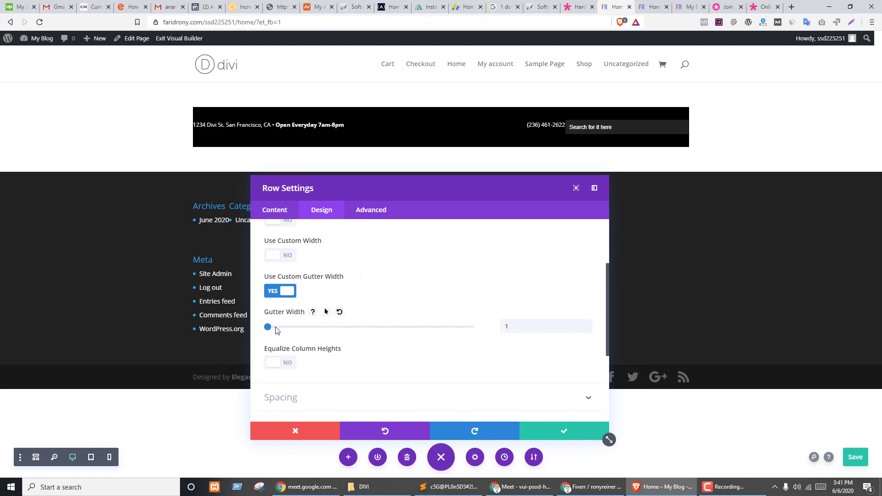
click(310, 327)
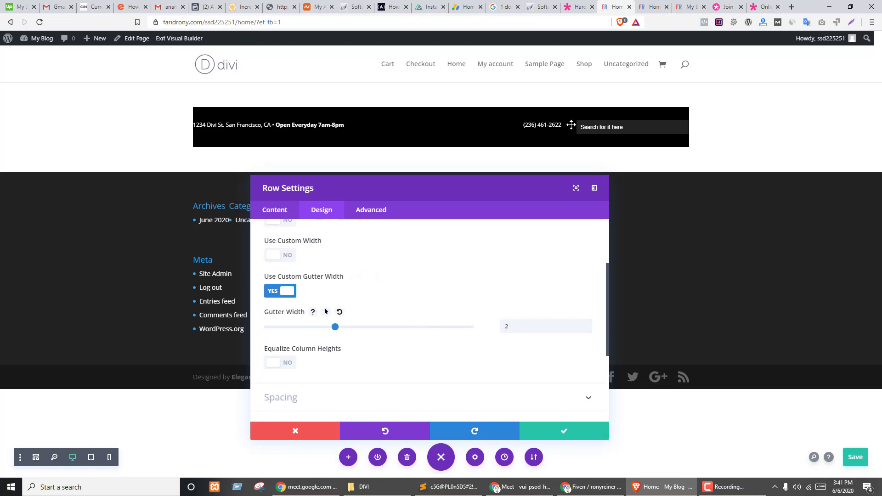
click(551, 437)
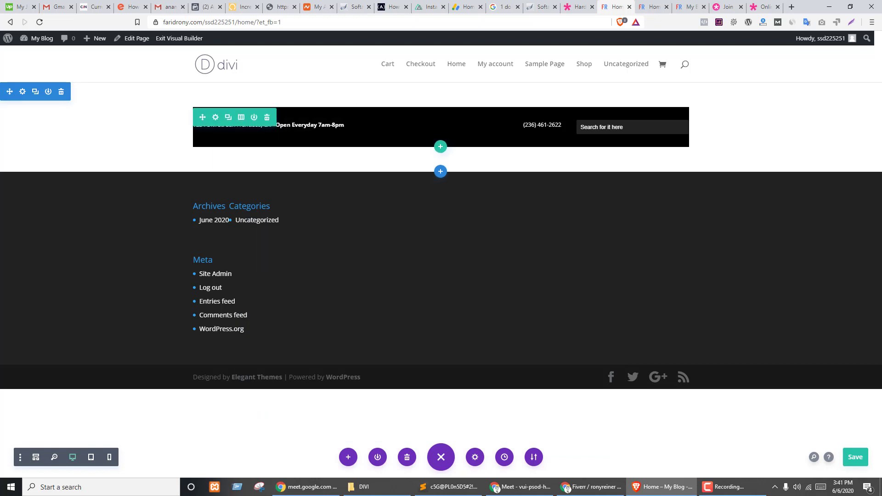
- Set the top-bar row's top and bottom margins to 0px, linked together
click(215, 117)
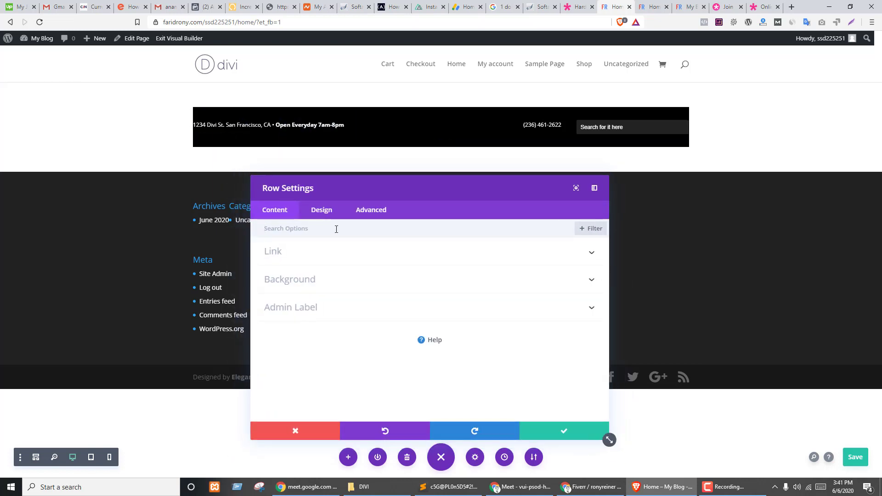
click(325, 213)
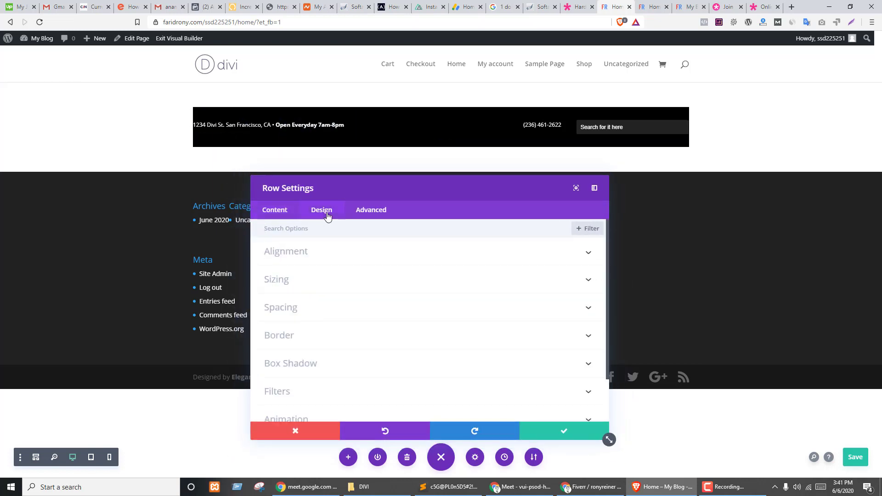
click(299, 309)
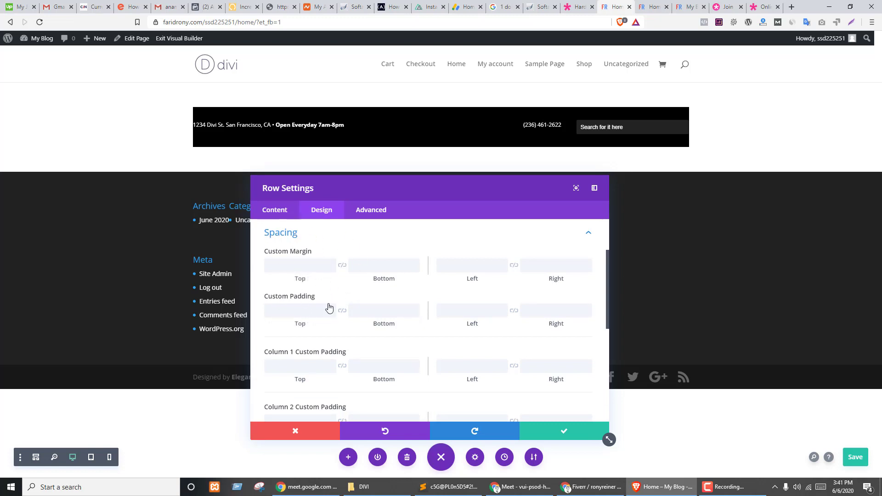
scroll(325, 305, up, 1)
scroll(322, 297, up, 1)
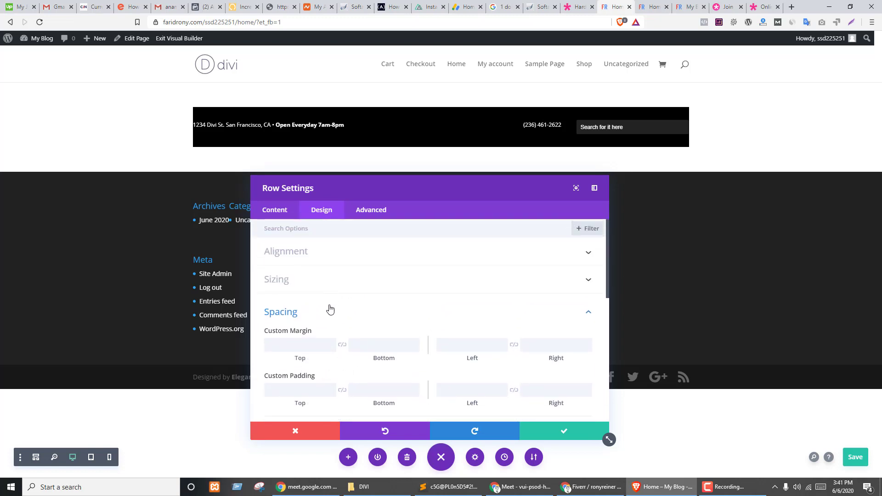
scroll(317, 310, down, 2)
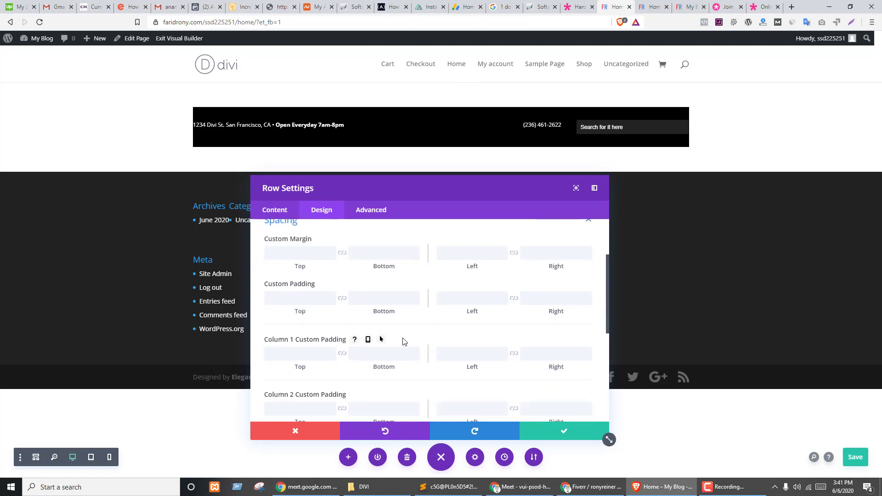
scroll(331, 354, down, 1)
scroll(307, 355, down, 2)
scroll(313, 350, down, 1)
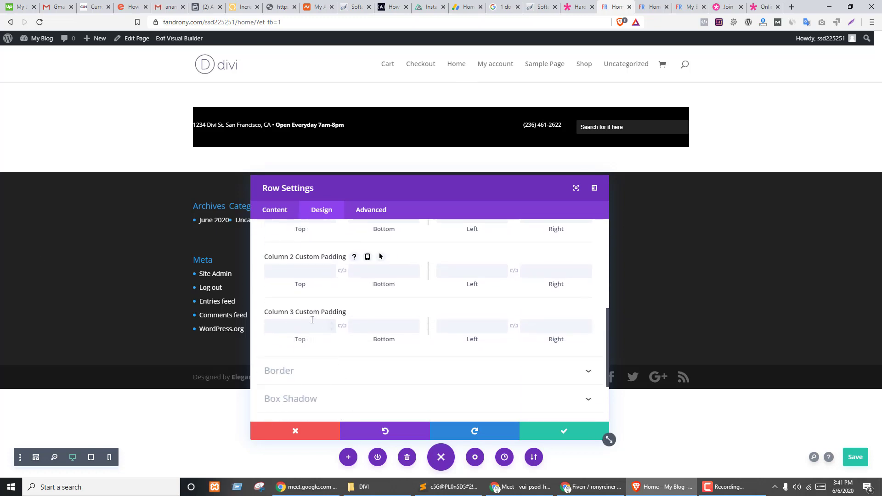
scroll(309, 351, up, 4)
click(291, 344)
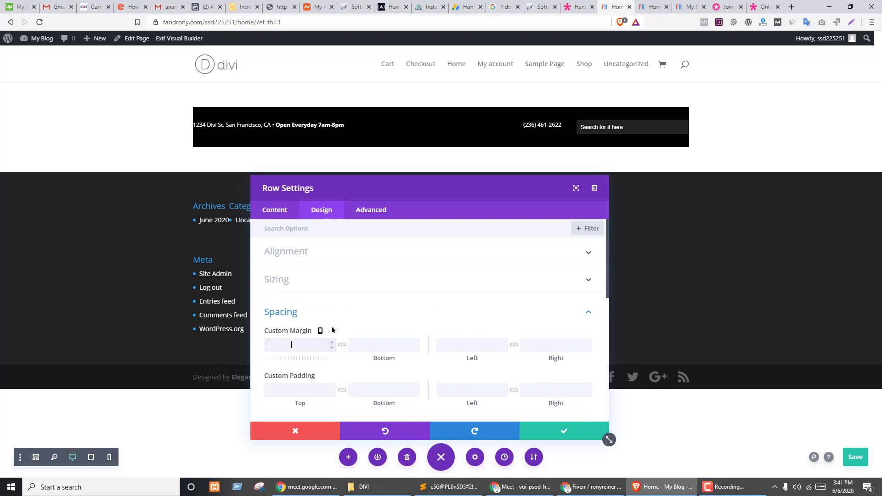
text(0px)
click(343, 346)
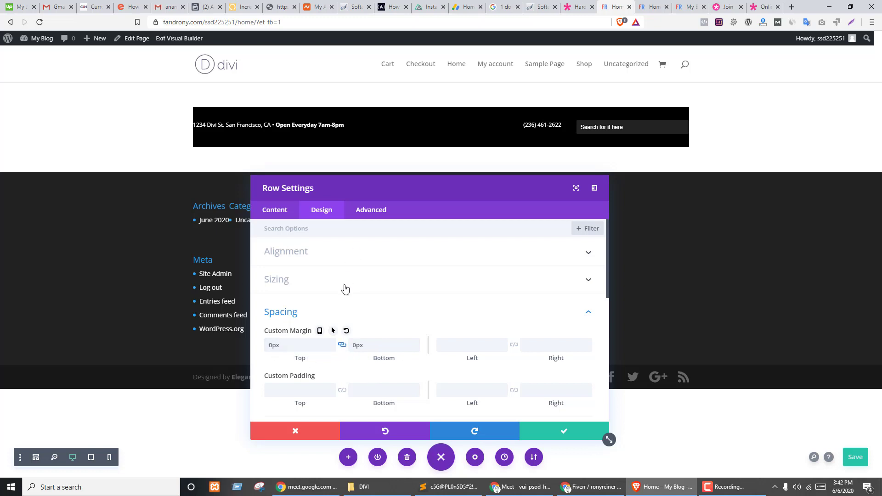
- Set linked top/bottom padding to 0px and linked left/right padding to 10px
scroll(349, 294, down, 2)
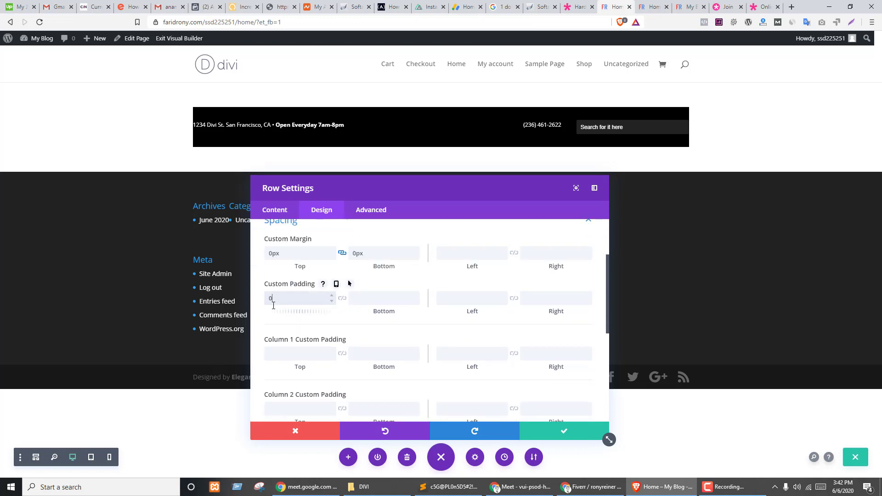
click(274, 302)
text(0px)
click(342, 298)
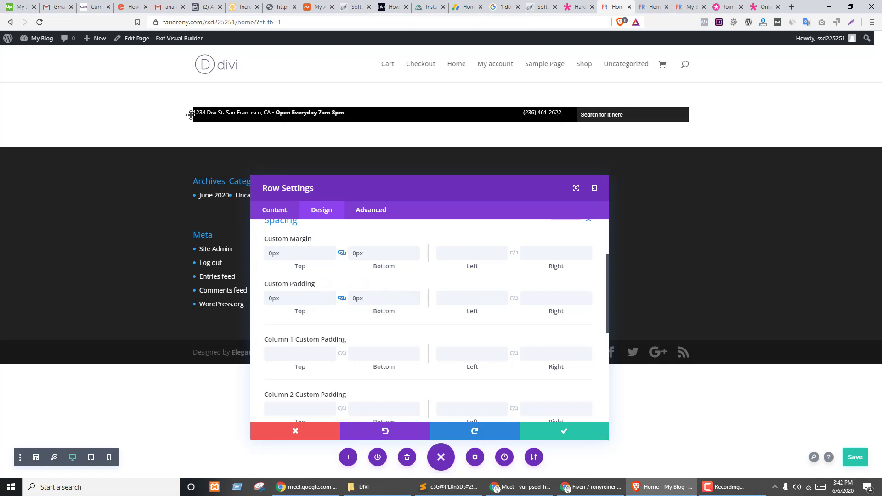
click(473, 299)
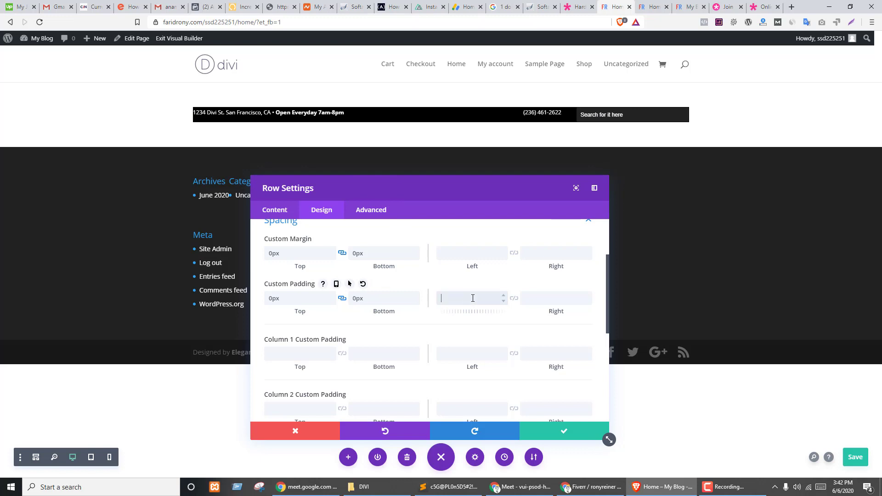
text(10)
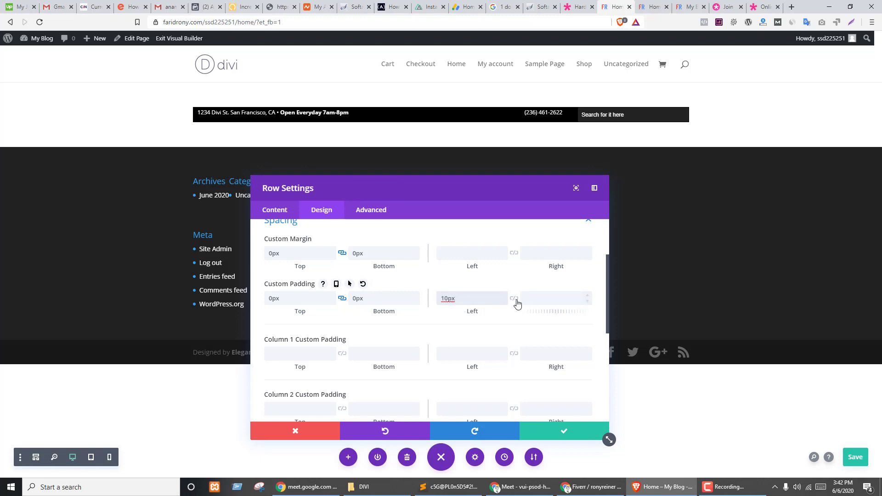
click(514, 299)
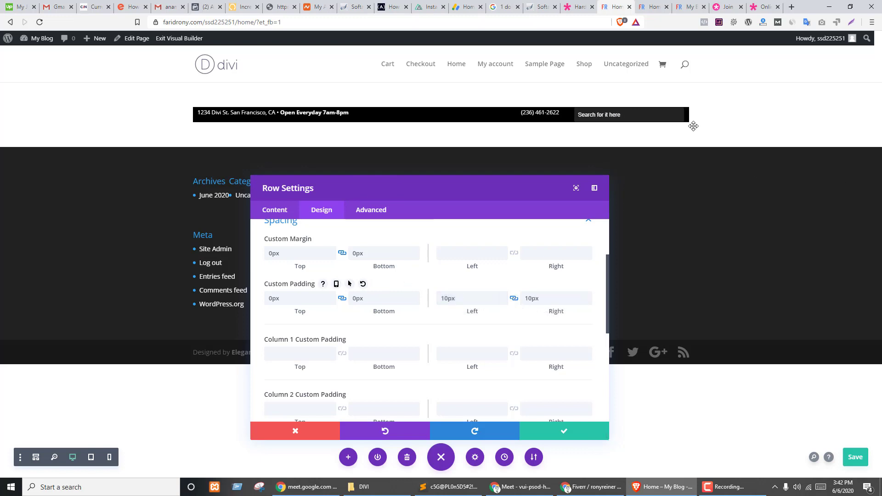
- Raise the linked top/bottom padding to 10px and compare the bar with the demo
key(ctrl+shift+Tab)
key(ctrl+Tab)
drag(274, 315, 279, 315)
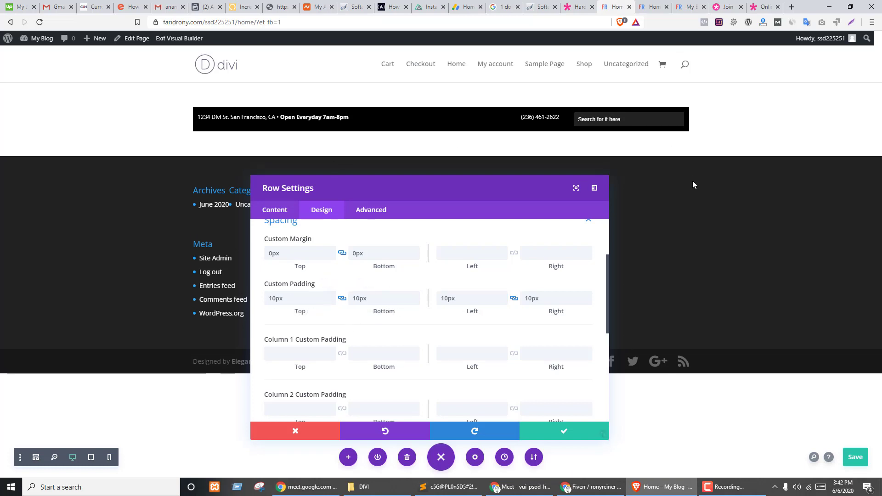
key(ctrl+shift+Tab)
key(ctrl+Tab)
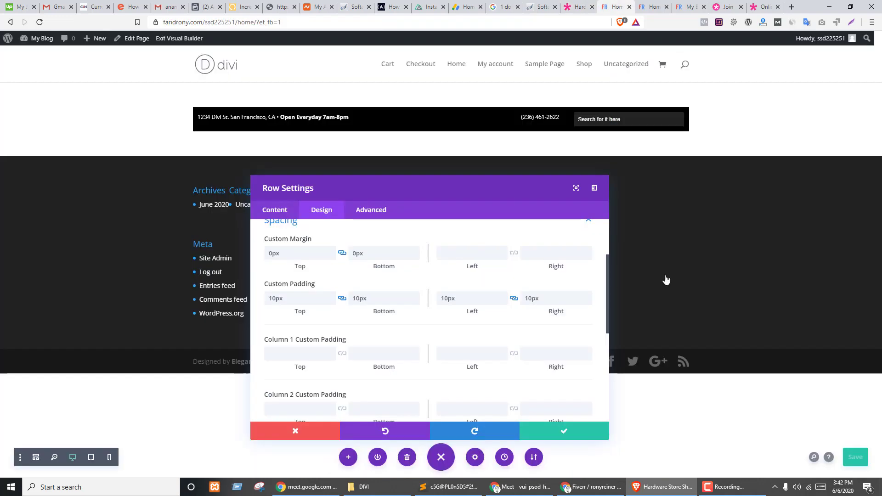
key(ctrl+shift+Tab)
- After comparing with the demo, apply the row spacing changes and save the Divi Home page
key(ctrl+Tab)
key(ctrl+shift+Tab)
key(ctrl+Tab)
key(ctrl+shift+Tab)
key(ctrl+Tab)
key(ctrl+shift+Tab)
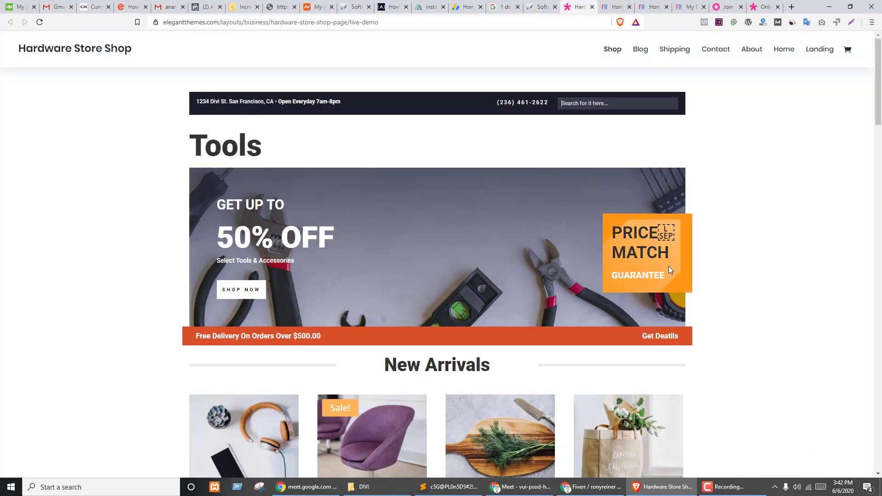
key(ctrl+Tab)
click(608, 435)
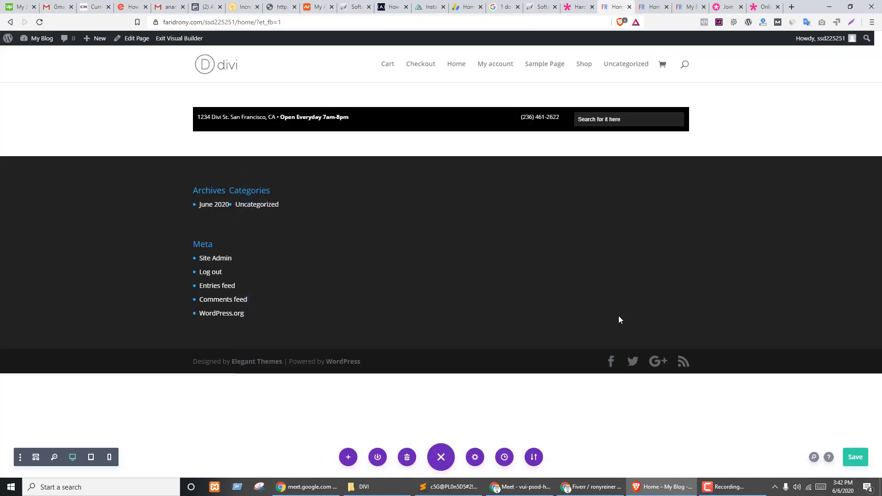
click(856, 457)
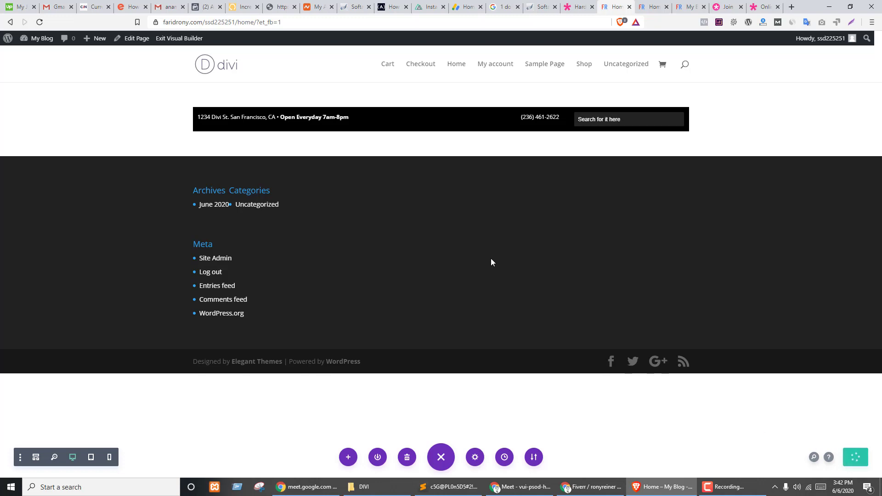
- Switch to the video meeting window and open its chat messages
key(ctrl+shift+Tab)
key(ctrl+Tab)
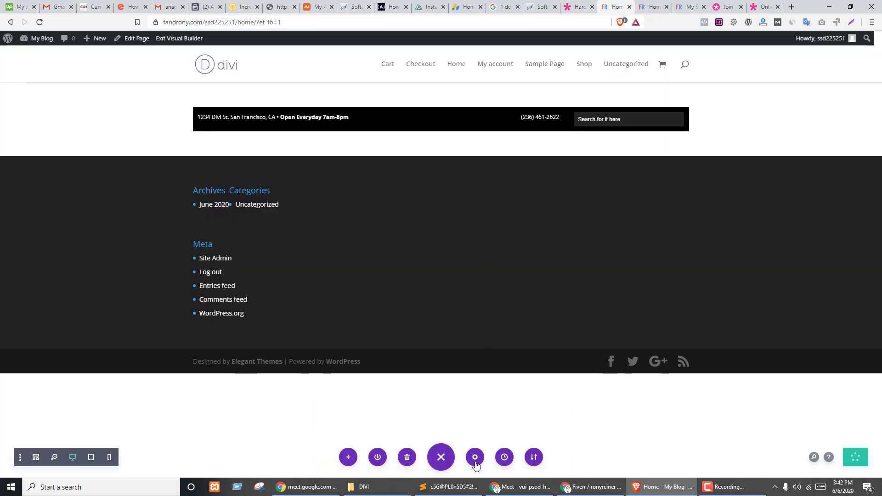
click(508, 488)
click(732, 40)
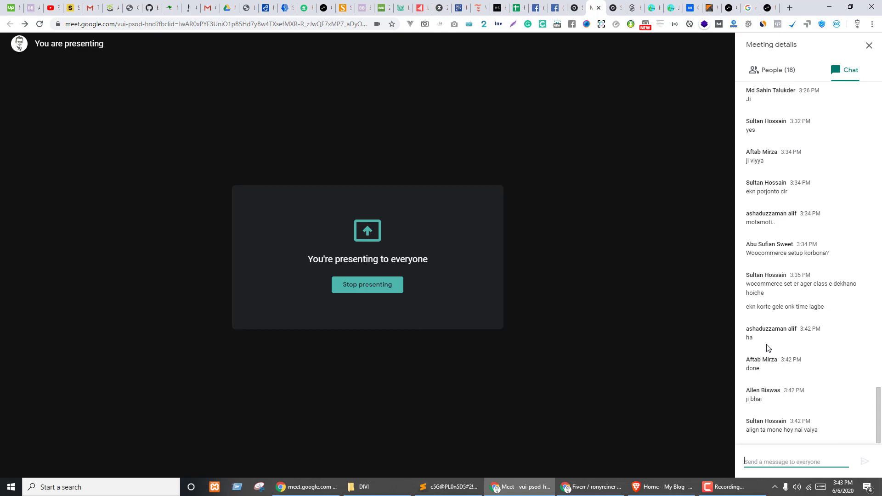
- Return to the Brave browser showing the Divi page
mouse_move(593, 224)
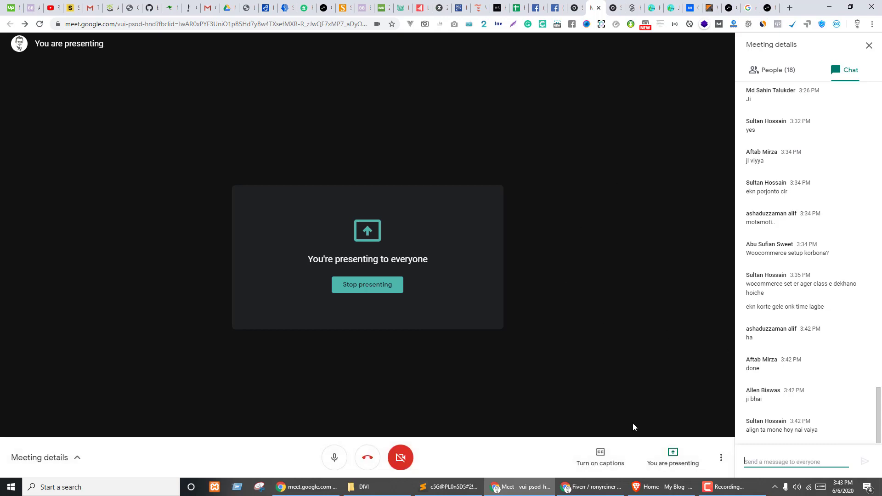
click(648, 487)
key(ctrl+shift+Tab)
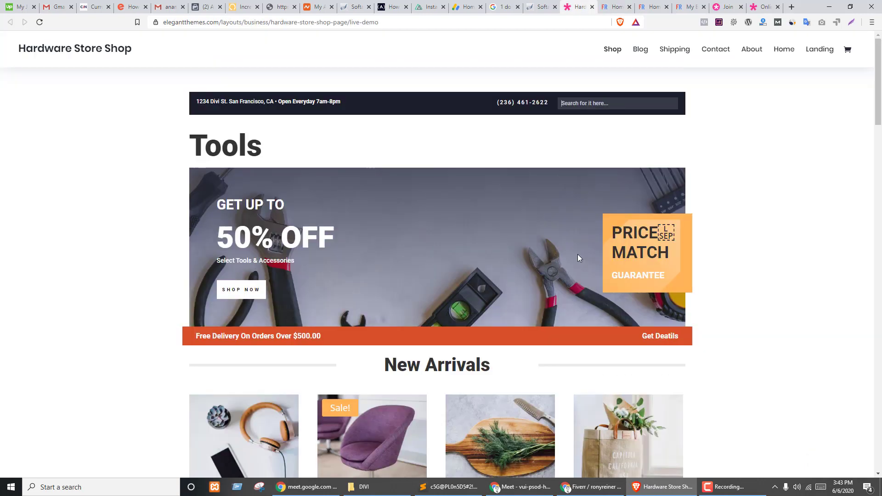
key(ctrl+Tab)
key(ctrl+shift+Tab)
key(ctrl+Tab)
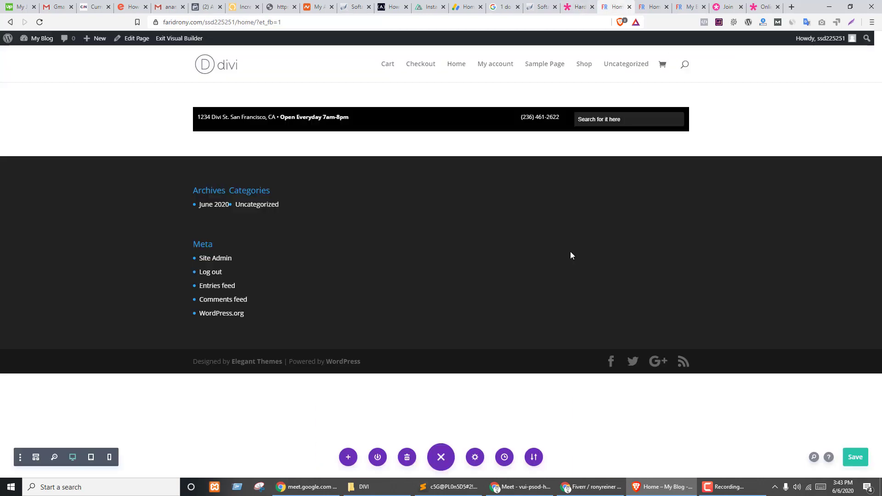
key(ctrl+shift+Tab)
key(ctrl+Tab)
key(ctrl+shift+Tab)
key(ctrl+Tab)
key(ctrl+shift+Tab)
key(ctrl+Tab)
key(ctrl+shift+Tab)
key(ctrl+shift+Tab)
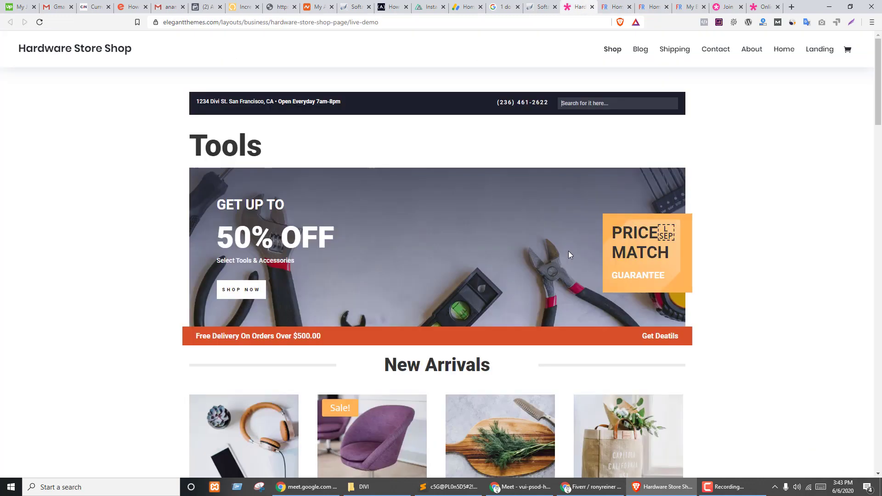
key(ctrl+Tab)
key(ctrl+shift+Tab)
key(ctrl+Tab)
key(ctrl+shift+Tab)
key(ctrl+Tab)
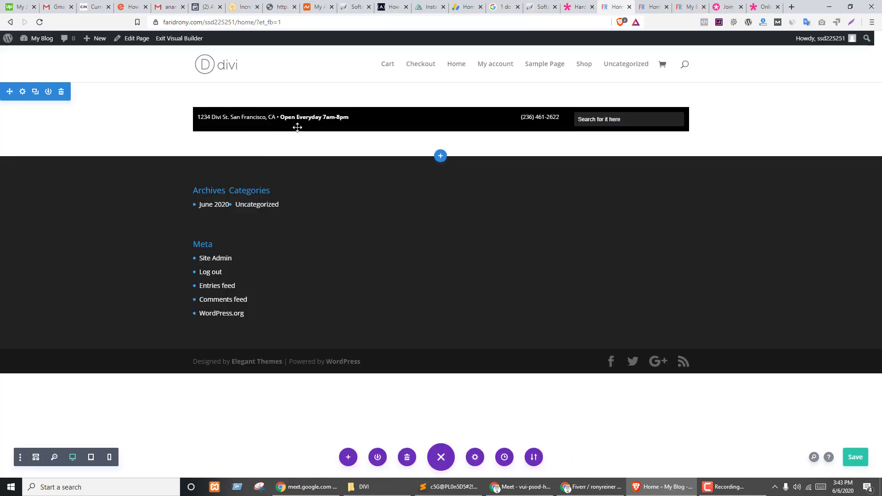
- In the address text module's Design spacing, set top and bottom margin to 0 and top padding to 0px
click(308, 120)
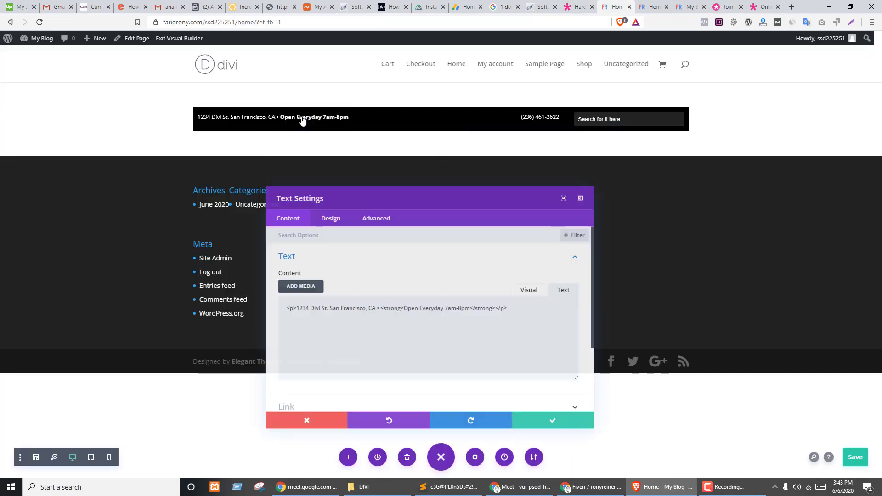
click(322, 210)
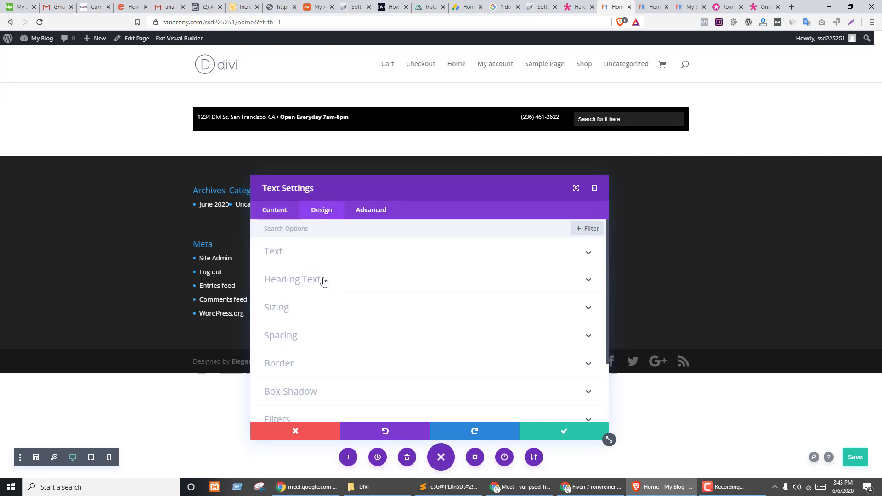
scroll(325, 297, down, 1)
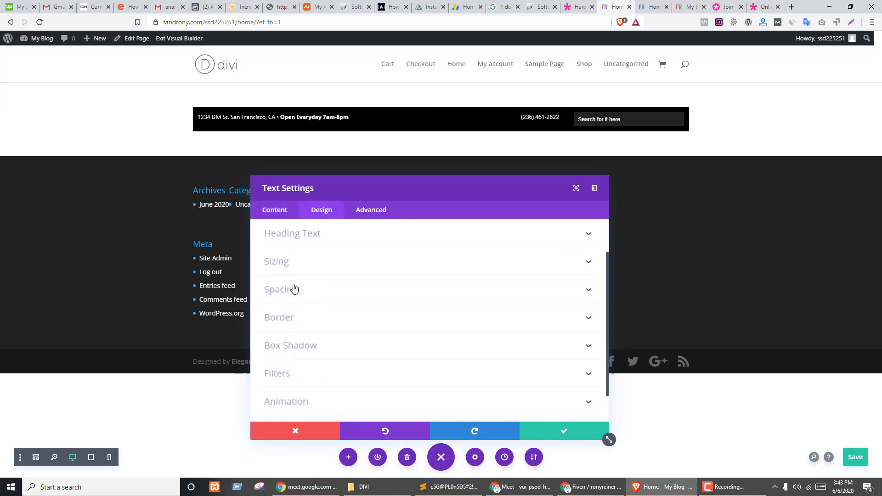
click(290, 295)
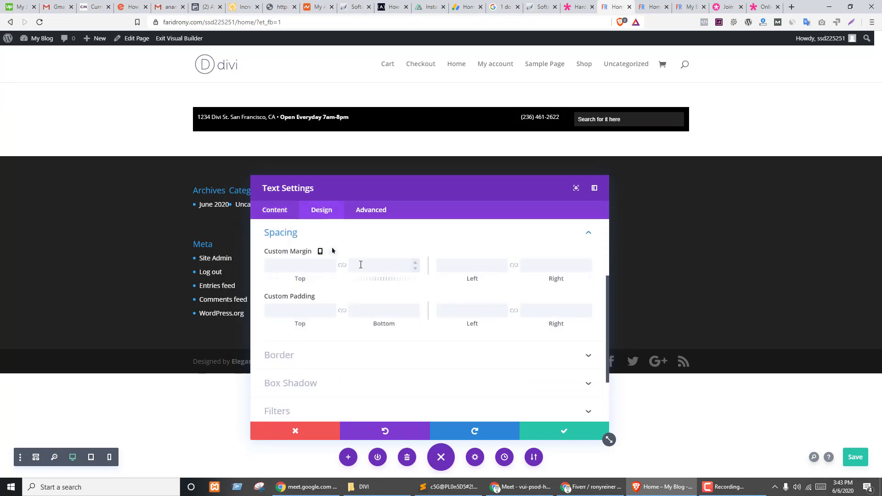
click(294, 266)
text(0)
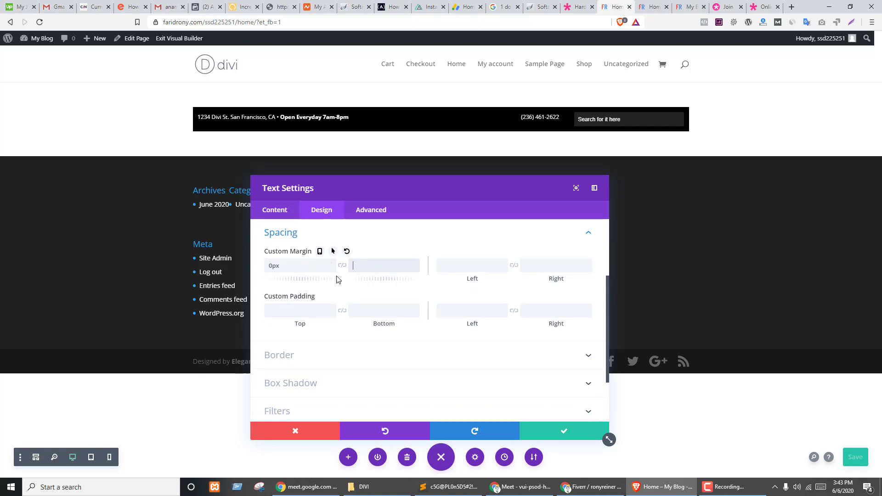
click(342, 267)
click(298, 311)
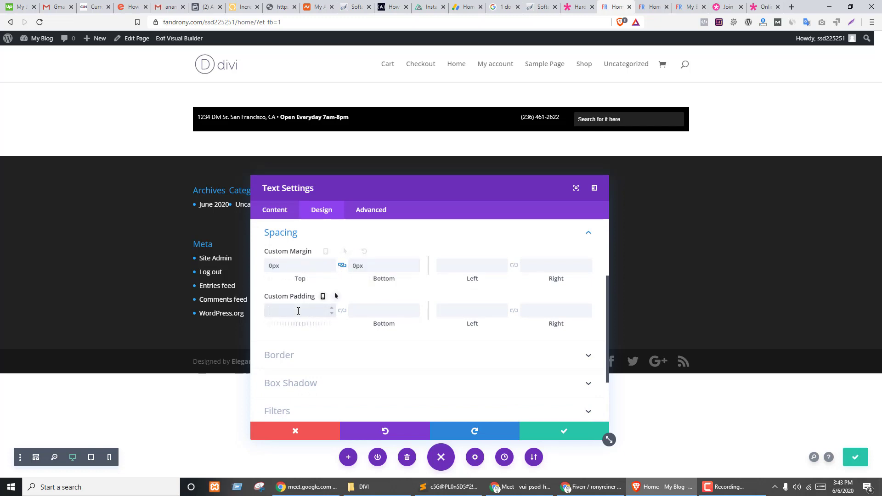
text(0px)
click(554, 434)
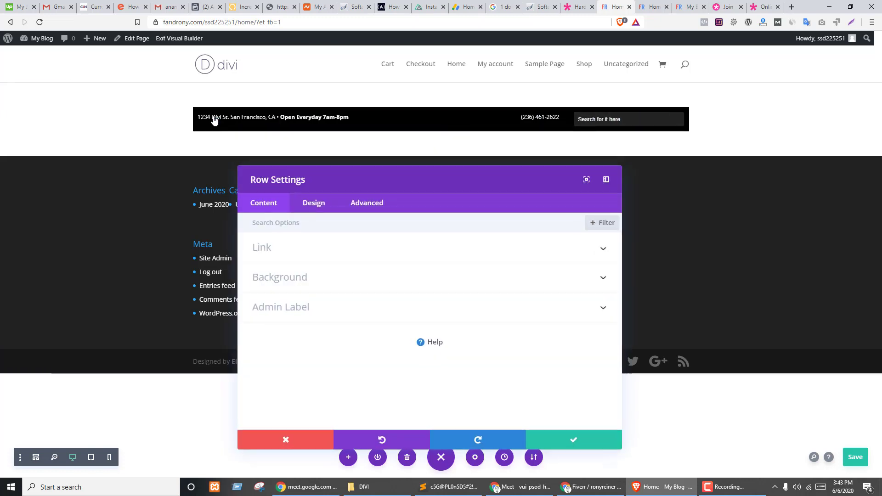
click(215, 117)
click(318, 213)
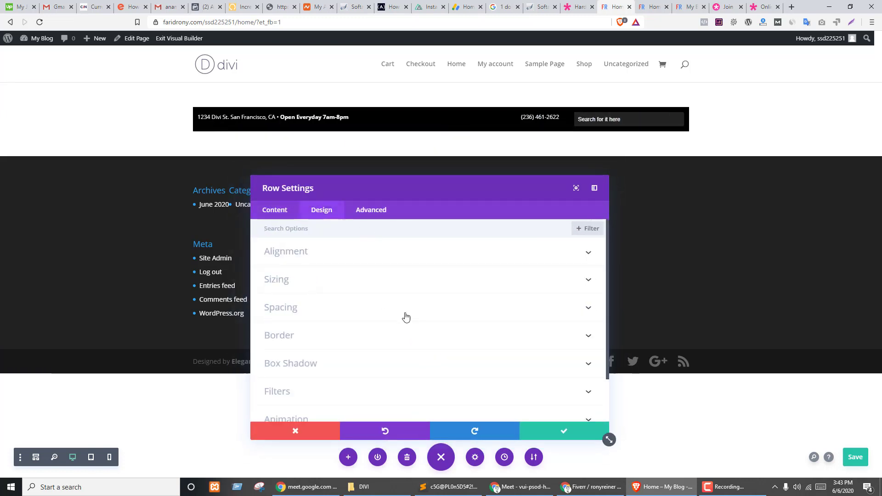
click(305, 259)
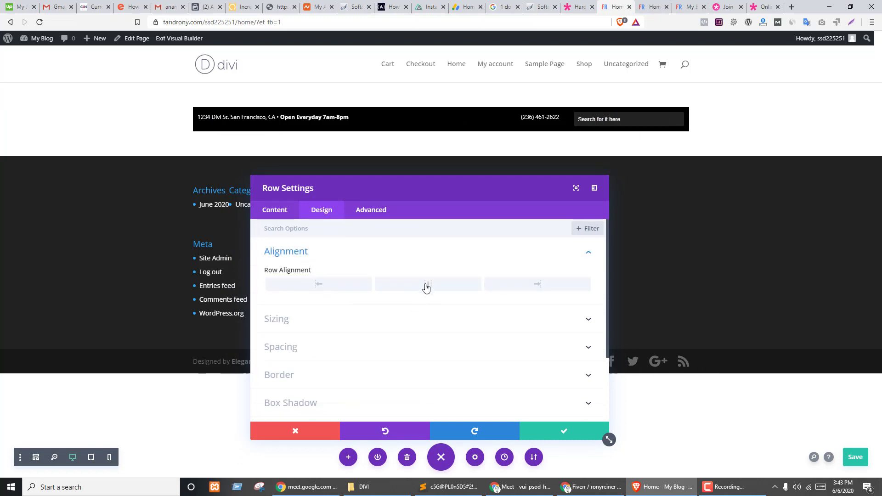
click(505, 289)
click(425, 289)
click(357, 288)
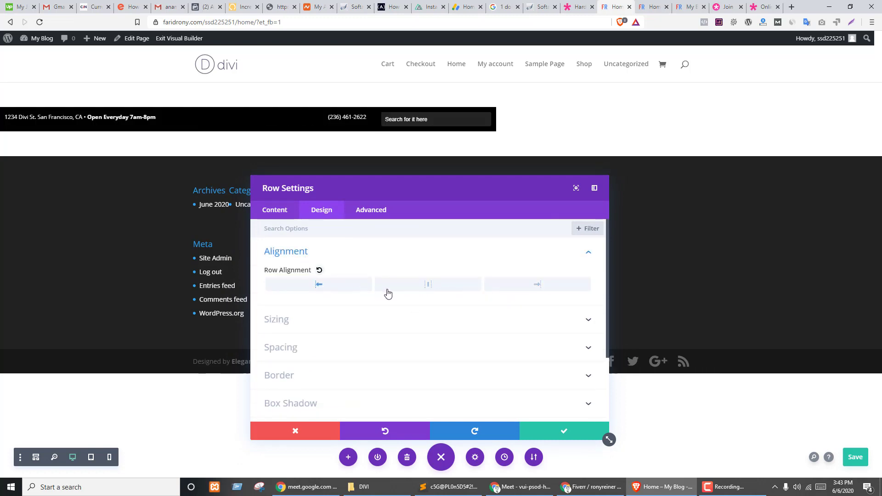
click(439, 289)
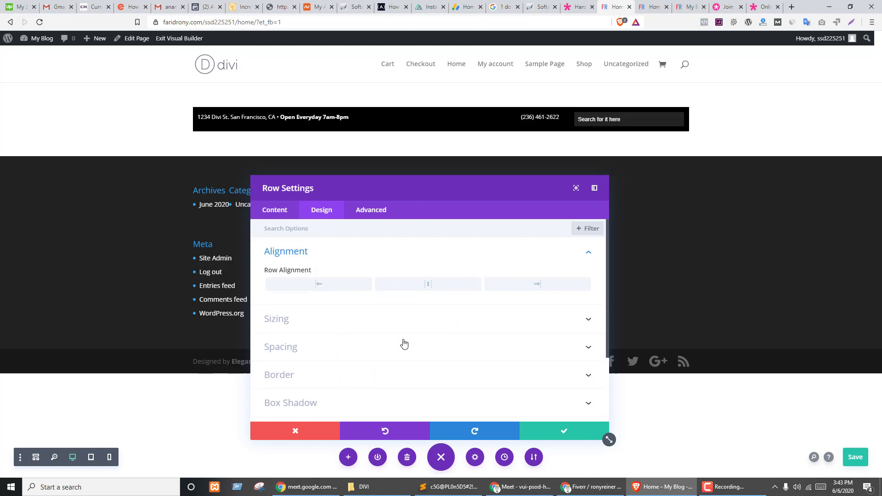
click(298, 360)
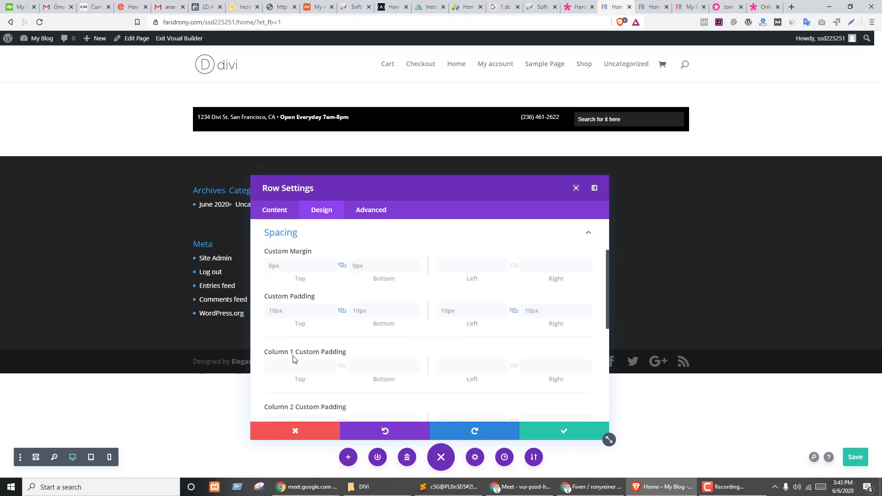
click(565, 432)
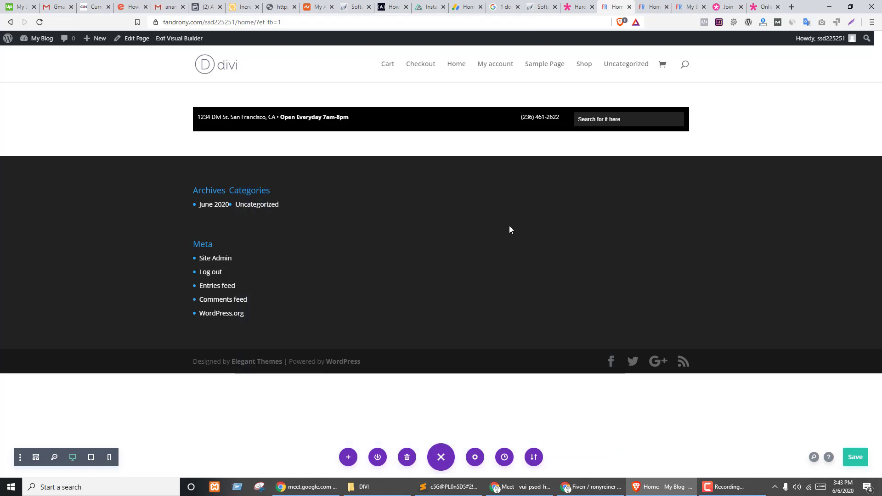
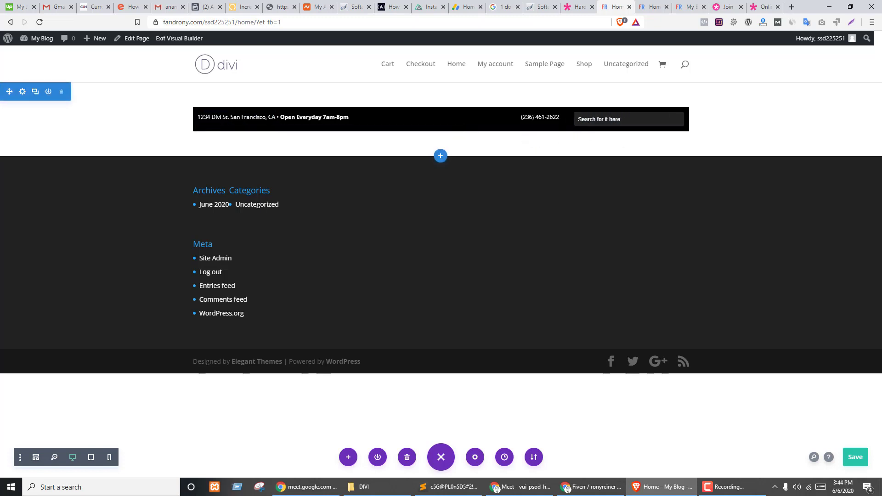
- Select the Tools heading text on the Hardware Store demo for reference
key(ctrl+shift+Tab)
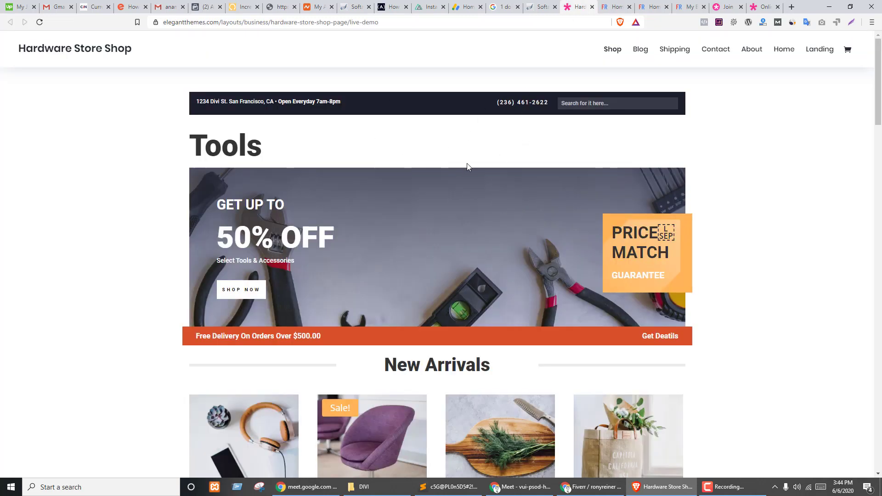
drag(187, 138, 298, 145)
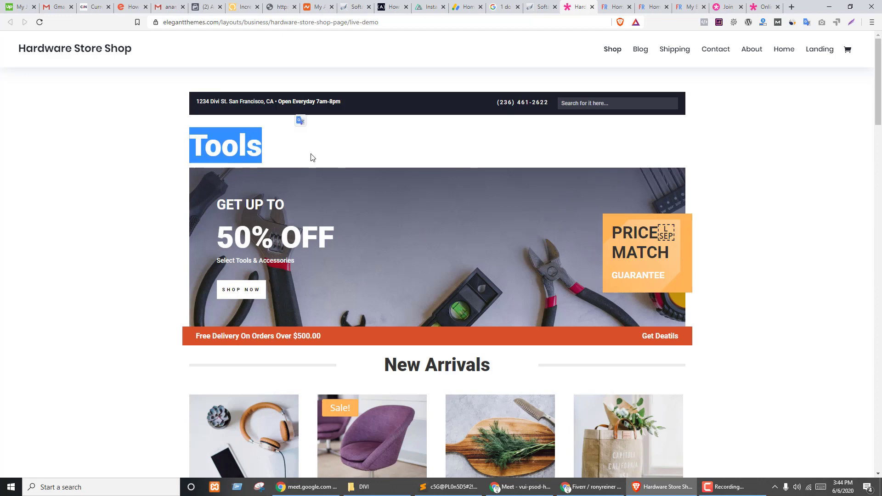
key(ctrl+Tab)
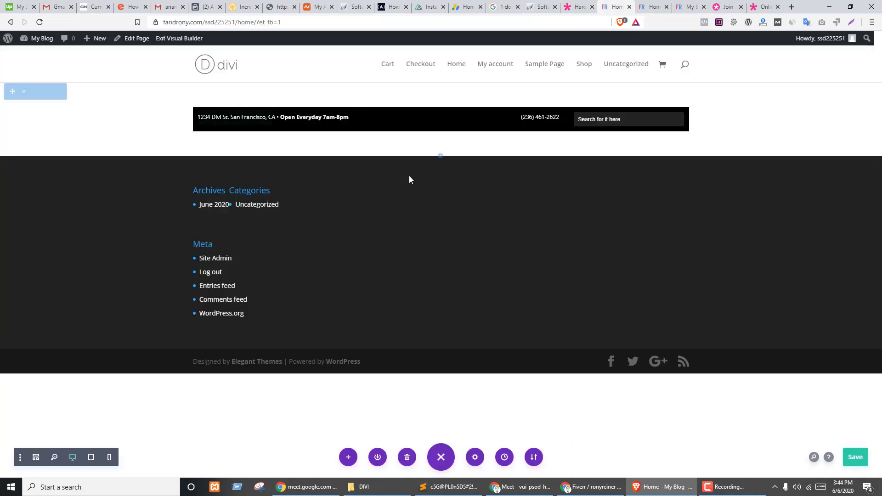
- Clear the header section's top margin and drag its padding to tighten the black bar
click(19, 87)
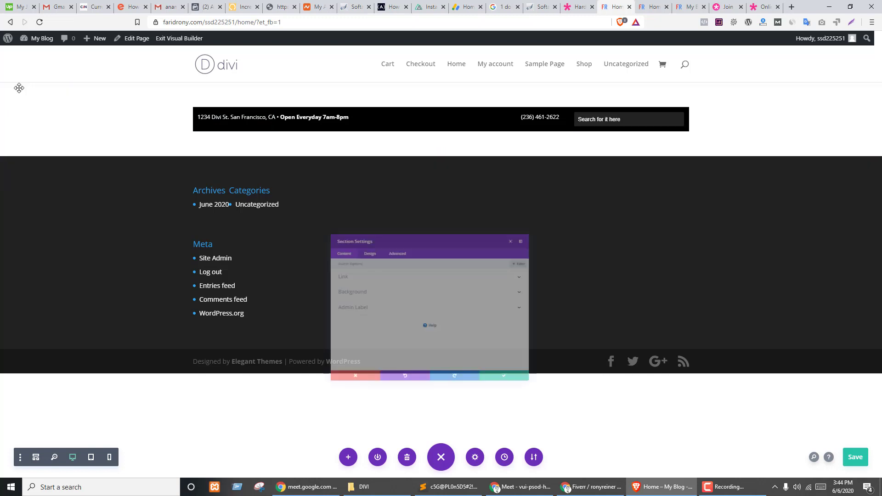
click(314, 218)
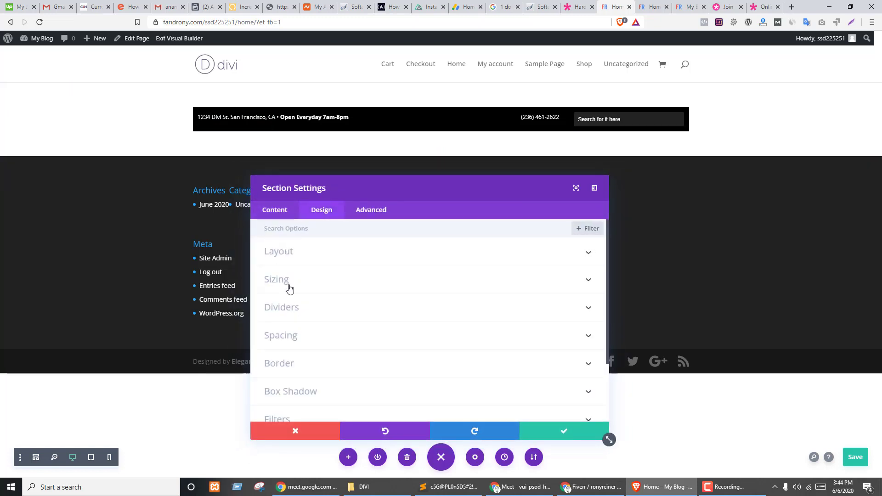
click(275, 338)
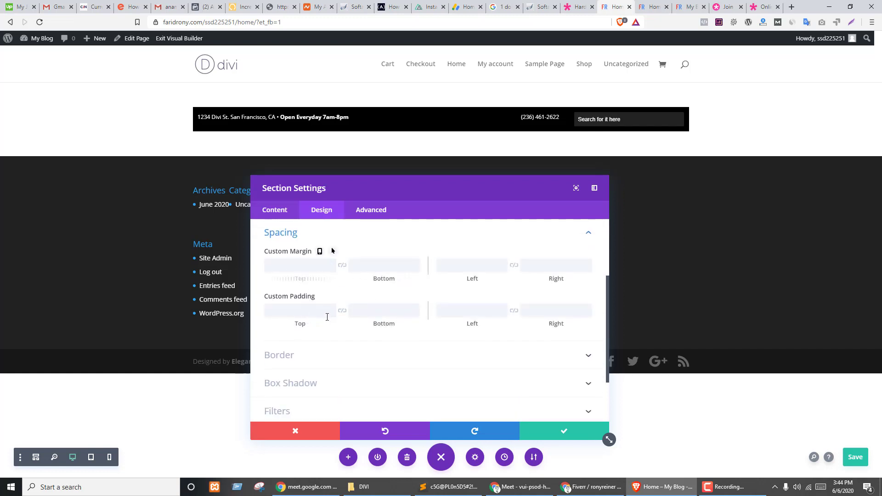
scroll(299, 395, up, 2)
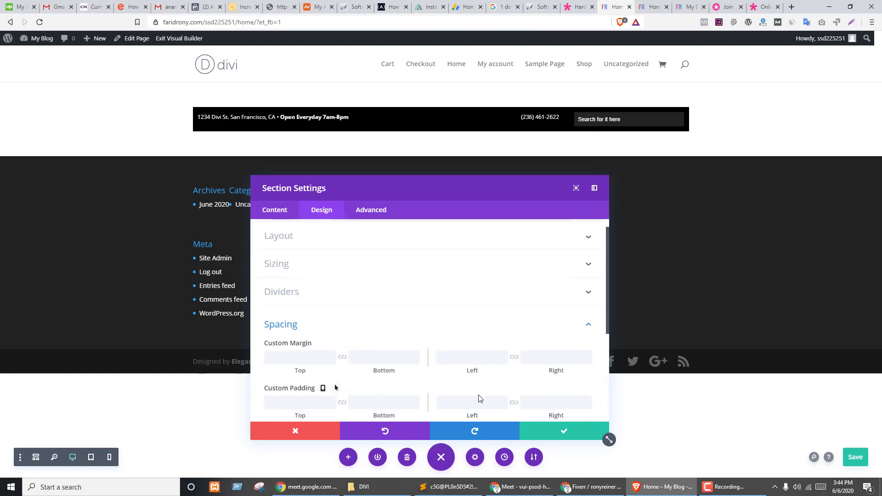
click(285, 264)
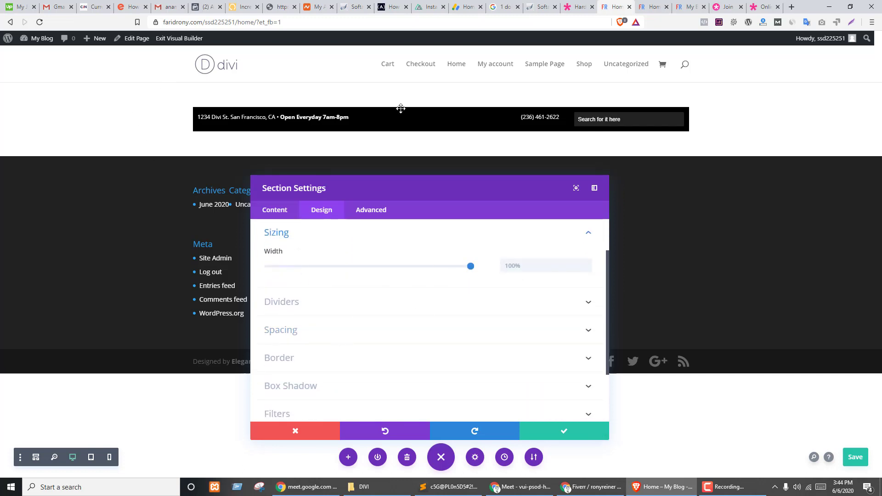
click(286, 331)
click(294, 265)
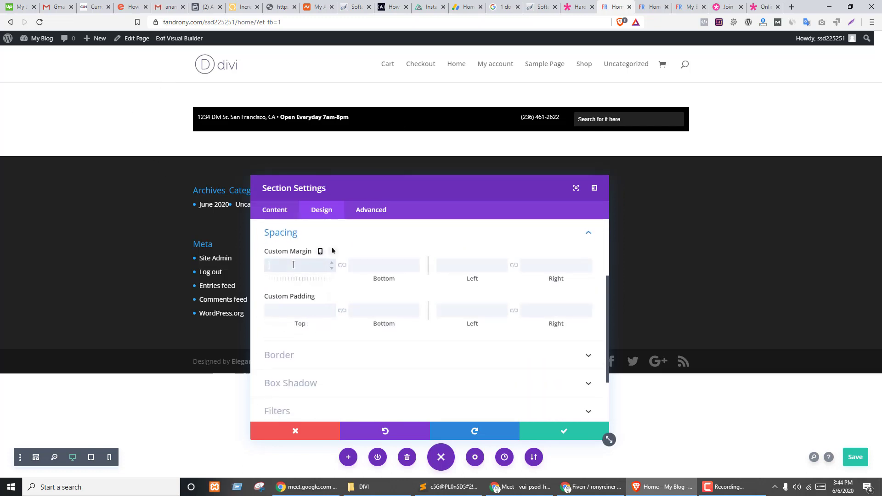
text(0)
key(Tab)
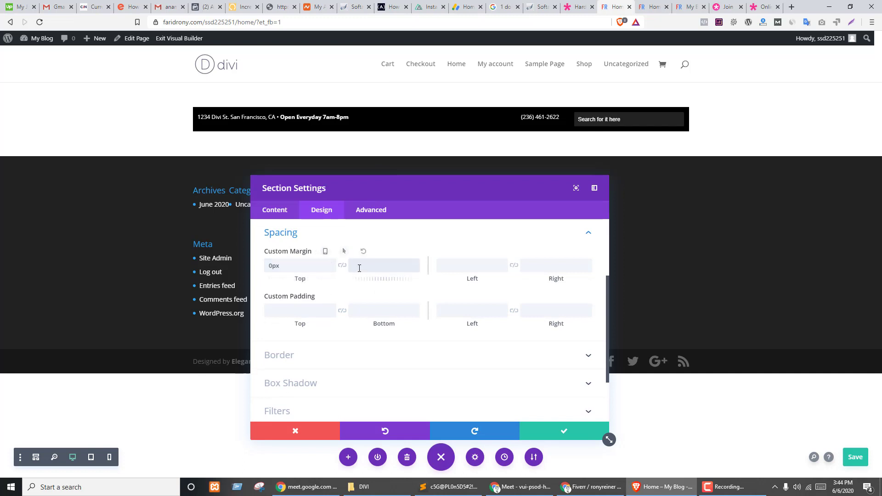
double_click(286, 266)
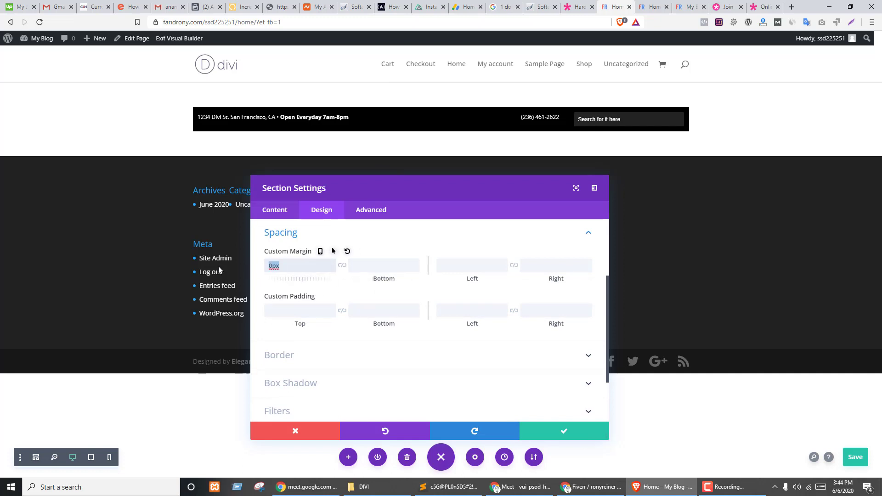
key(BackSpace)
click(550, 429)
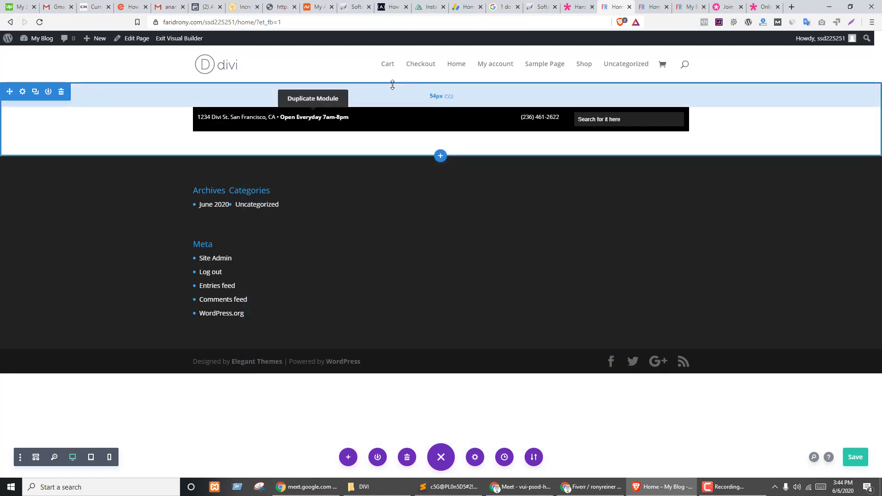
drag(392, 87, 398, 64)
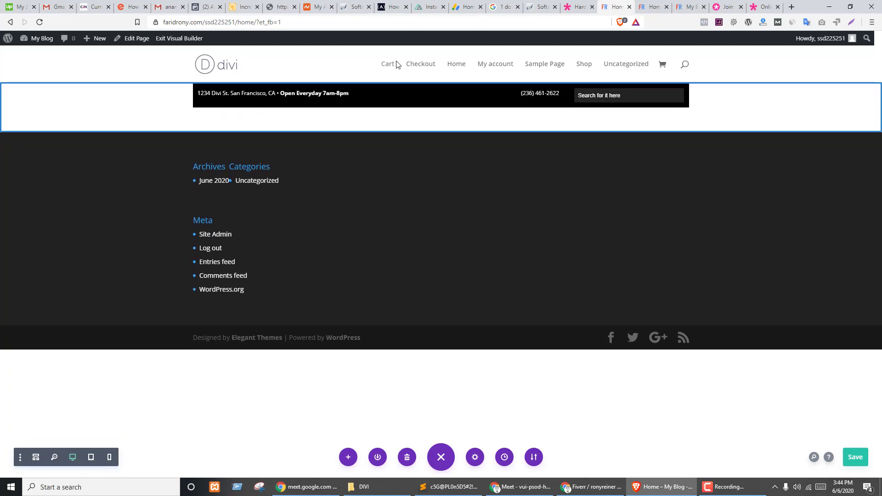
drag(380, 122, 388, 96)
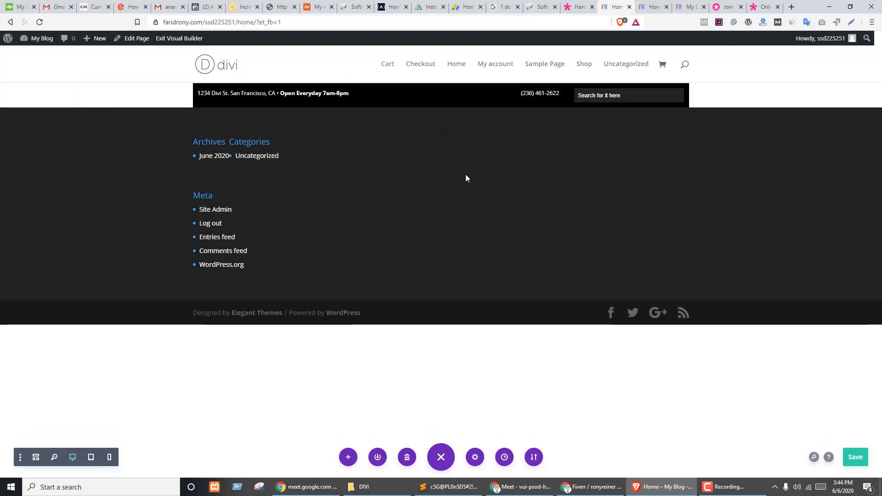
- Duplicate the header section, empty the copy's row, and resize its top and bottom padding
mouse_move(133, 94)
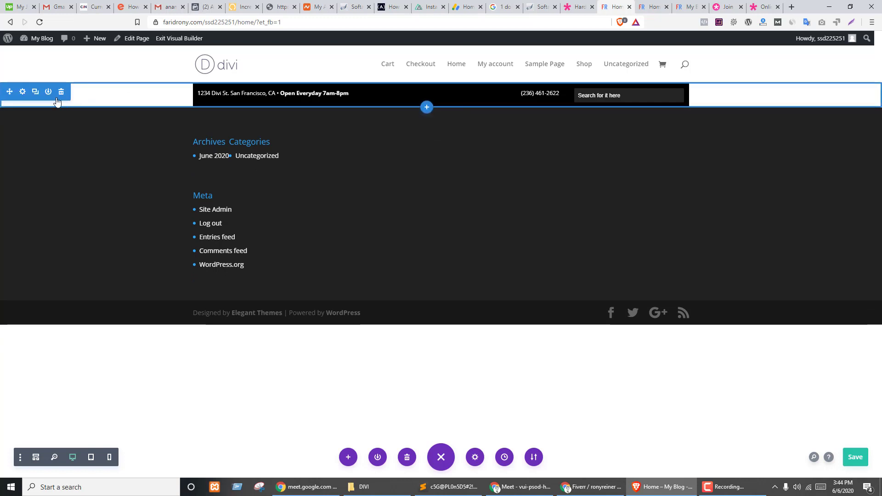
click(35, 93)
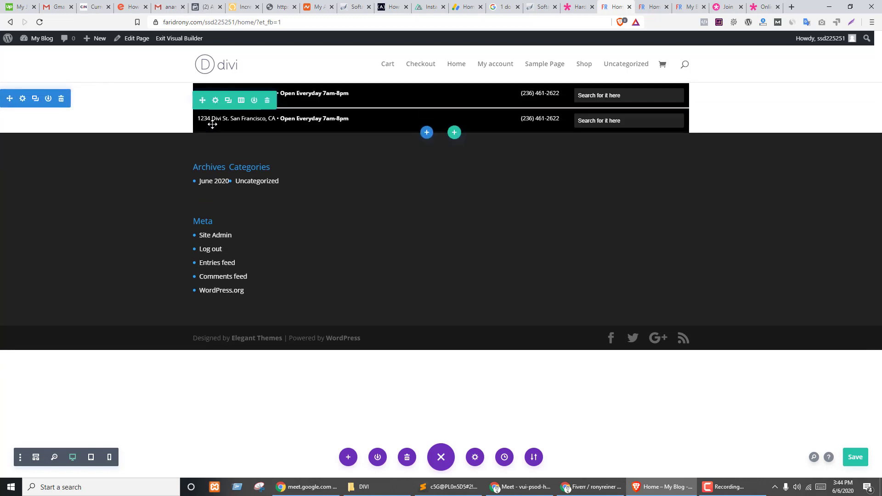
click(267, 99)
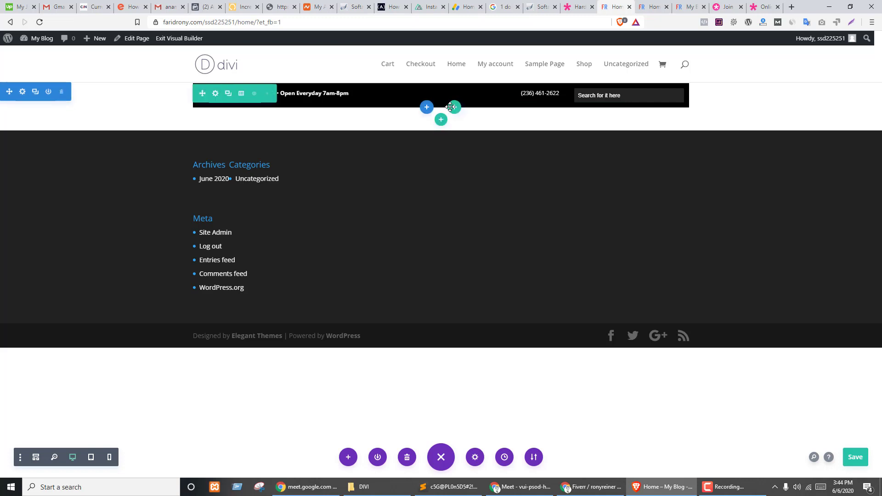
drag(411, 109, 414, 200)
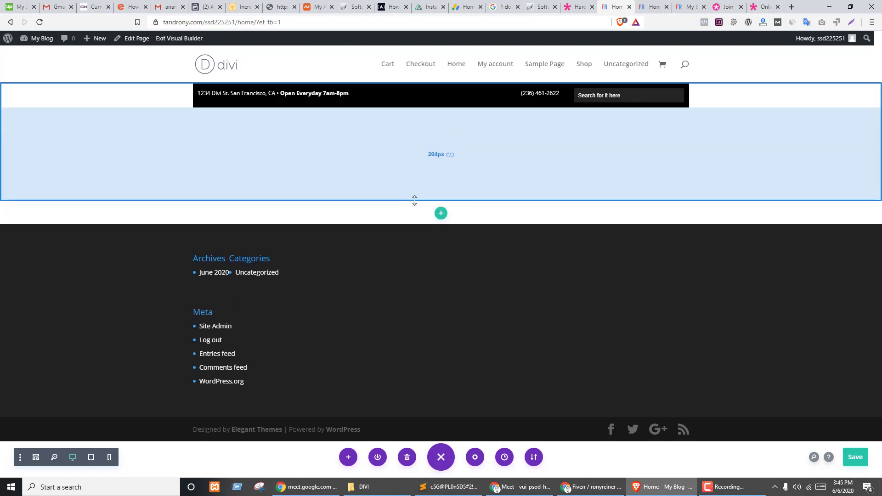
click(449, 157)
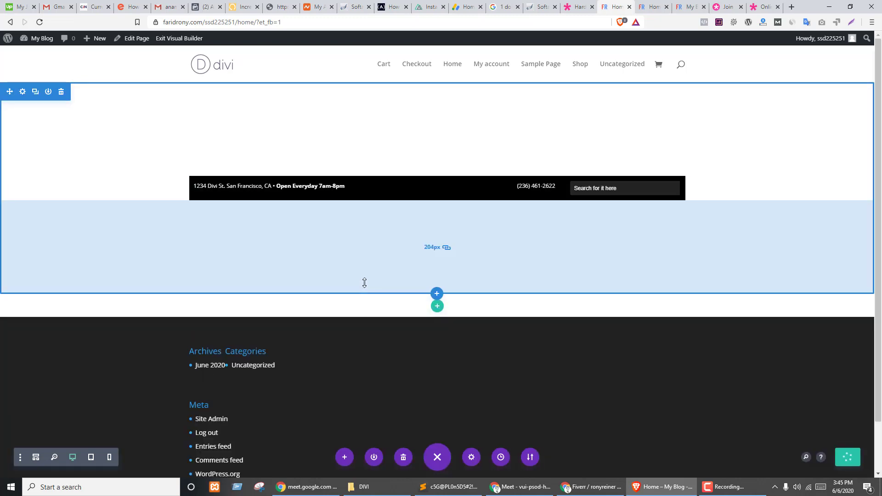
drag(363, 281, 374, 208)
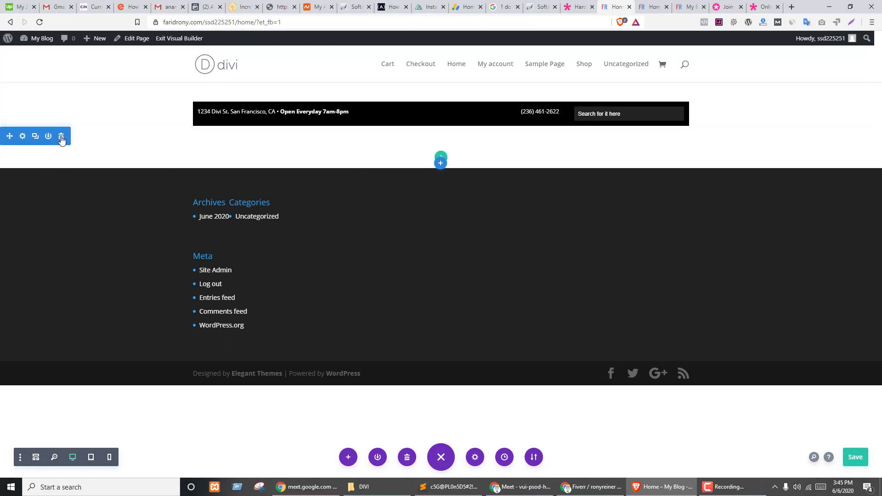
drag(64, 152, 130, 129)
- Duplicate the header section again, shrink its top padding, and delete the copy's black bar
click(35, 92)
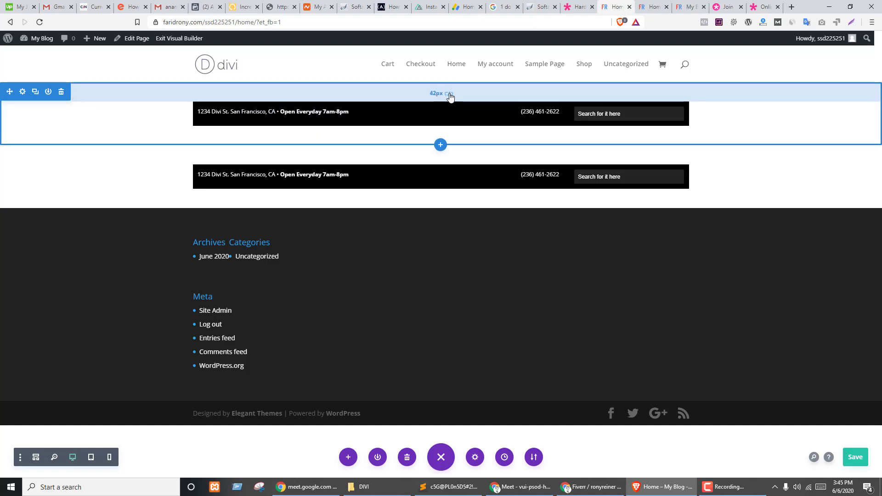
drag(451, 97, 423, 79)
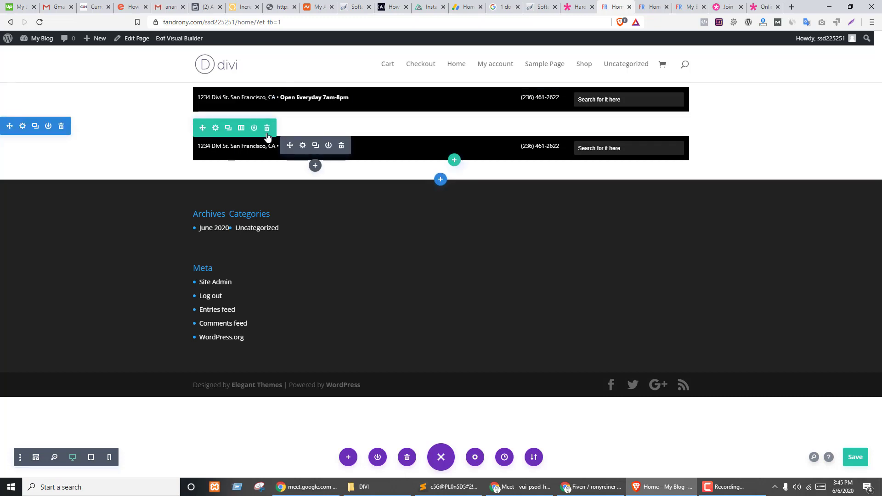
click(267, 133)
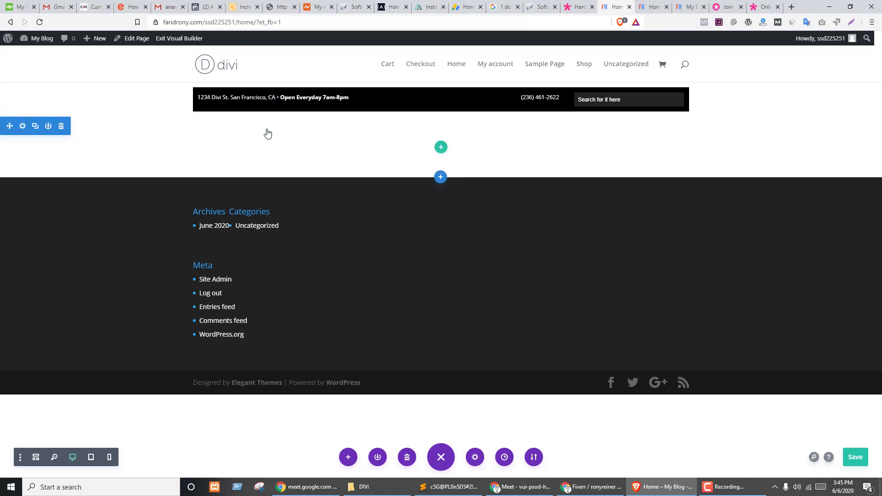
- Add a two-column row with a Text module to the empty section
click(441, 147)
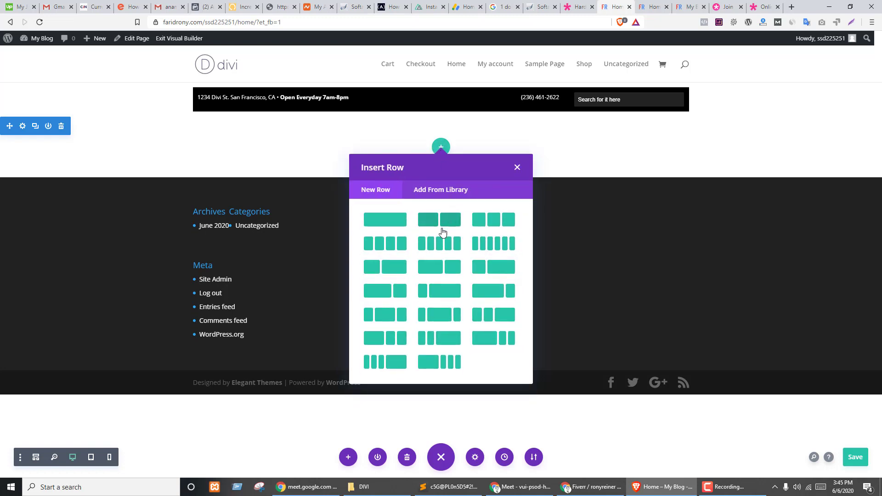
click(420, 224)
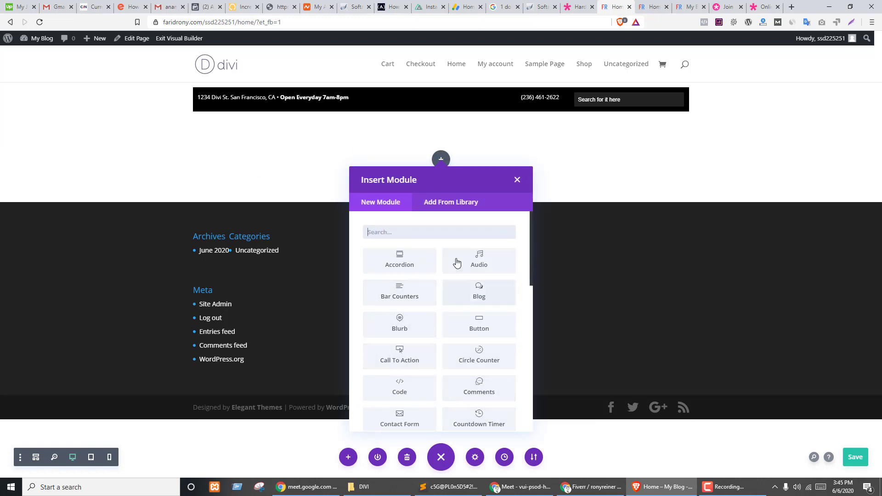
text(tex)
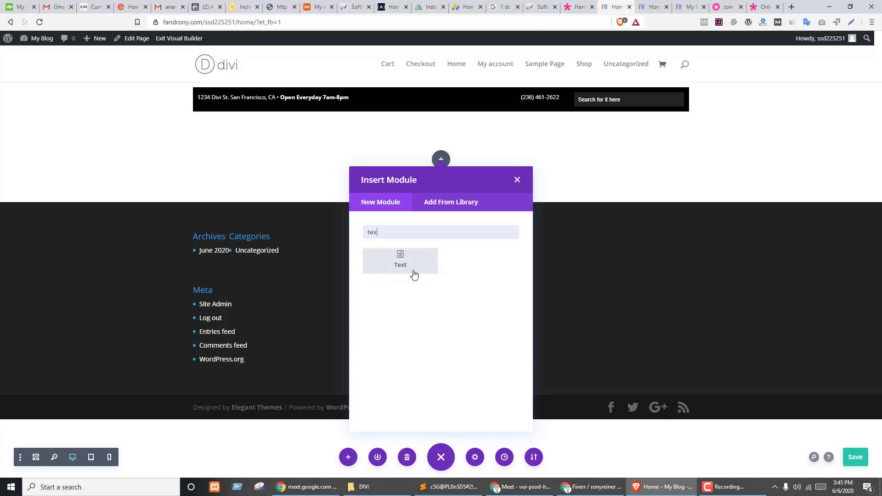
click(405, 271)
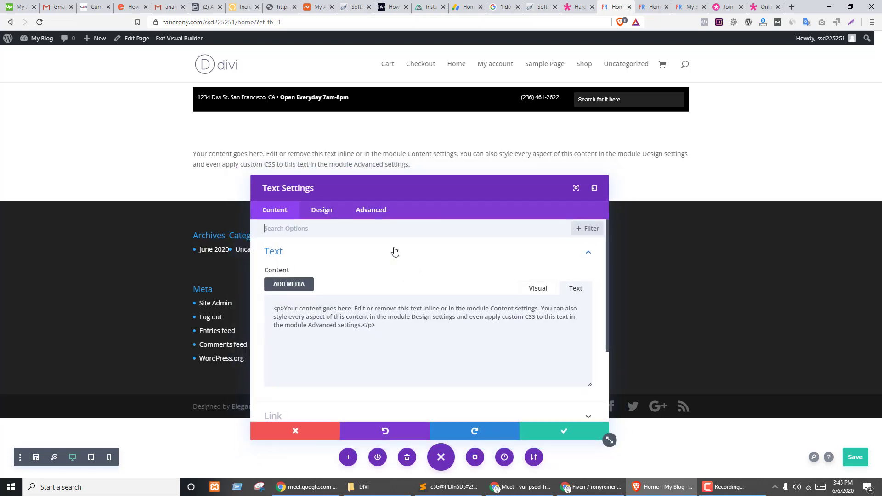
- Replace the placeholder text with 'Tools' and format it as Heading 1
click(575, 288)
key(ctrl+a)
text(Tools)
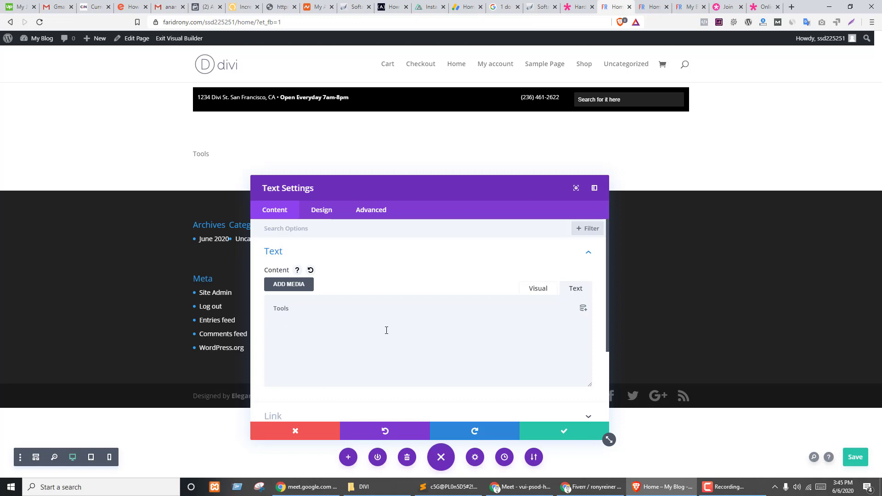
click(537, 290)
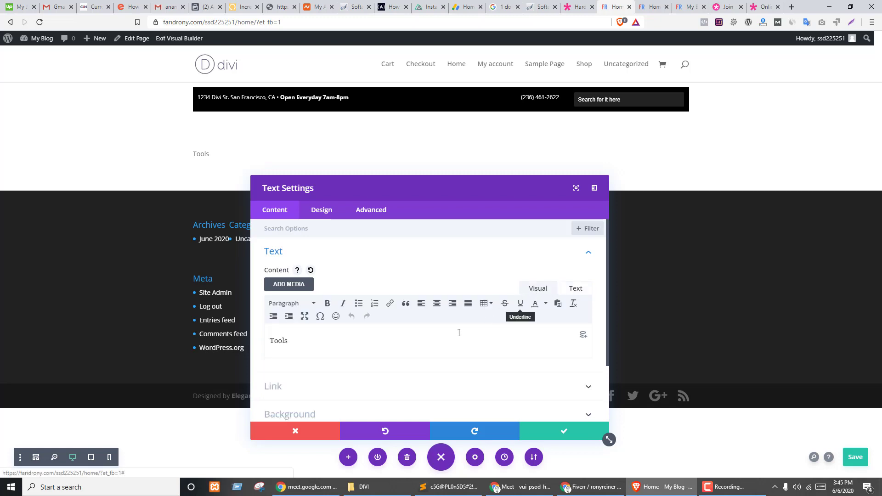
click(290, 303)
click(304, 343)
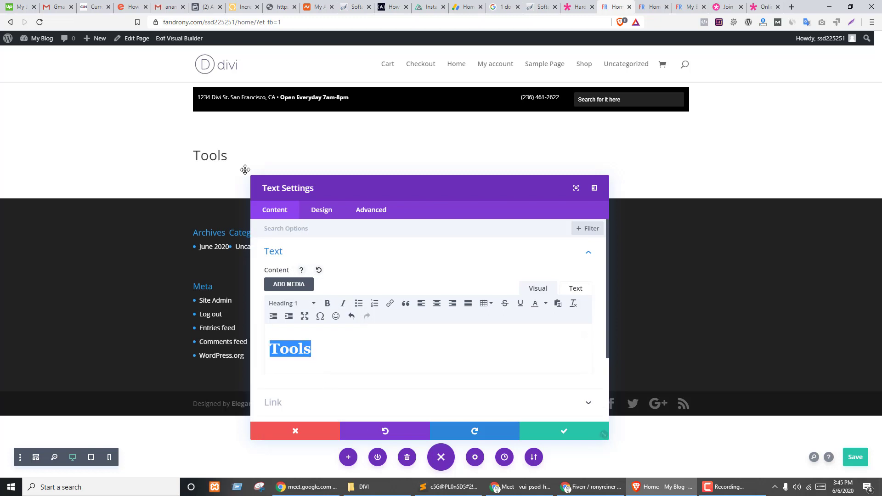
- Set the Tools heading text size to 40px and font weight to Ultra Bold, then save
click(321, 210)
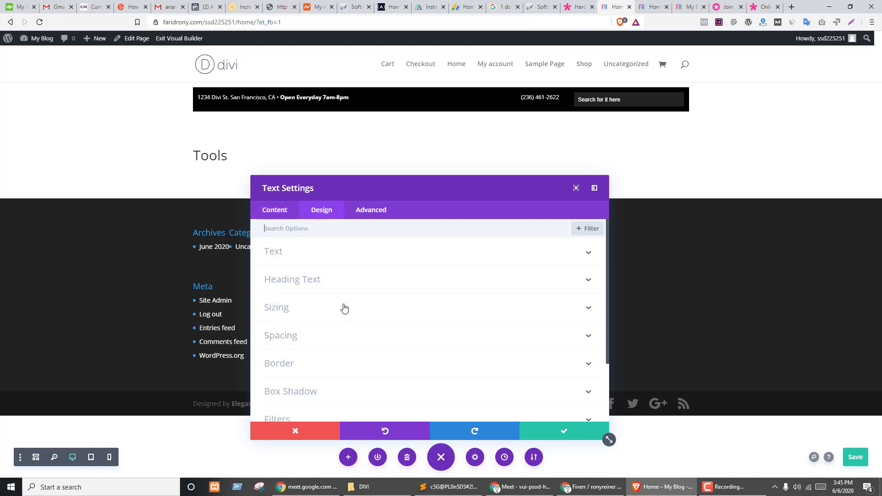
click(198, 154)
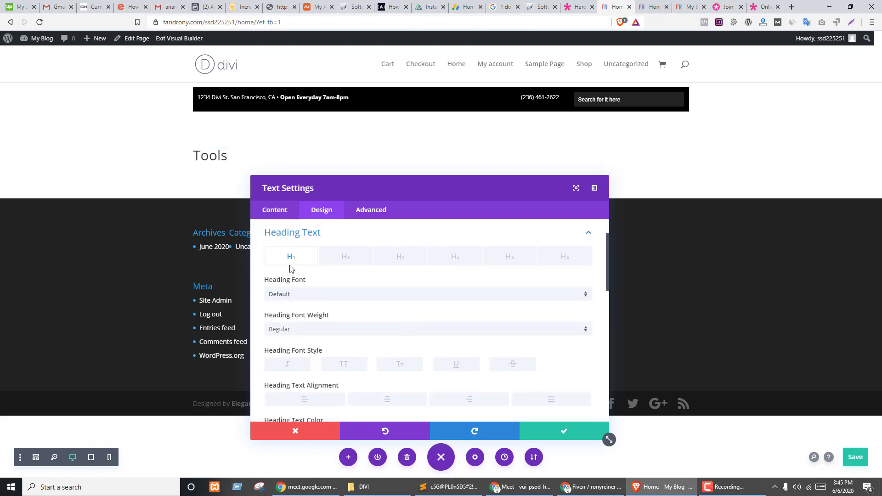
scroll(357, 340, down, 1)
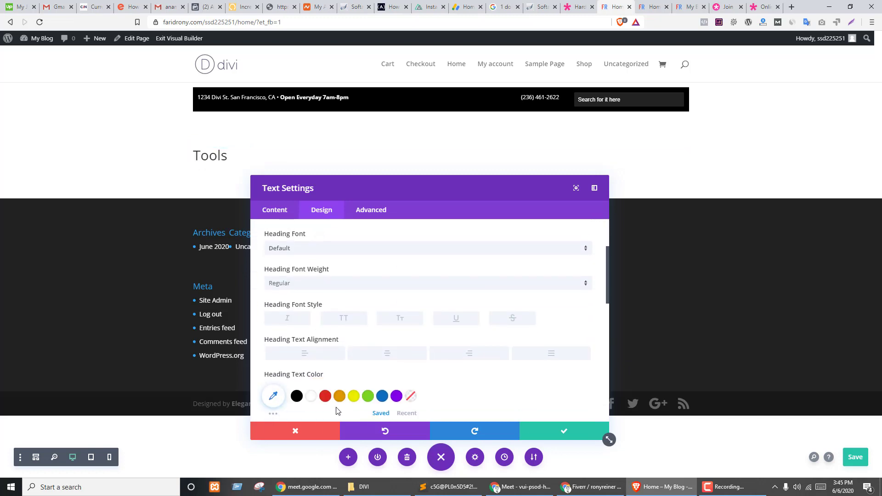
scroll(370, 350, down, 2)
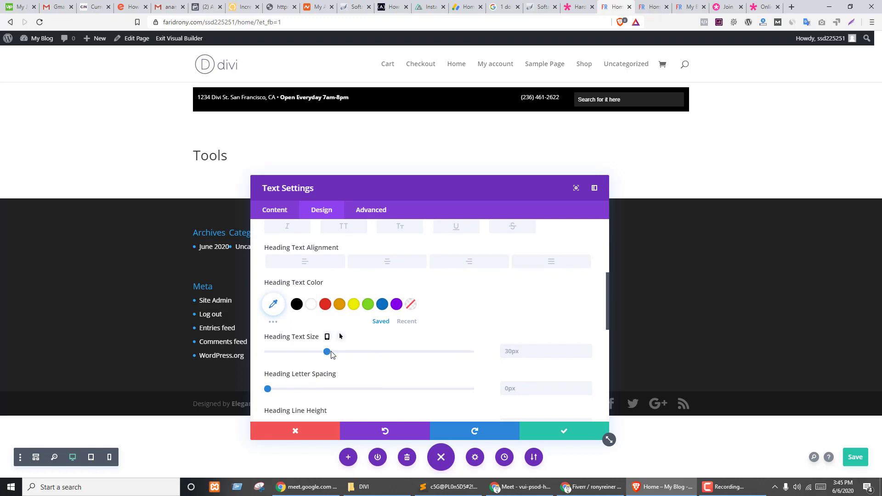
drag(331, 354, 348, 354)
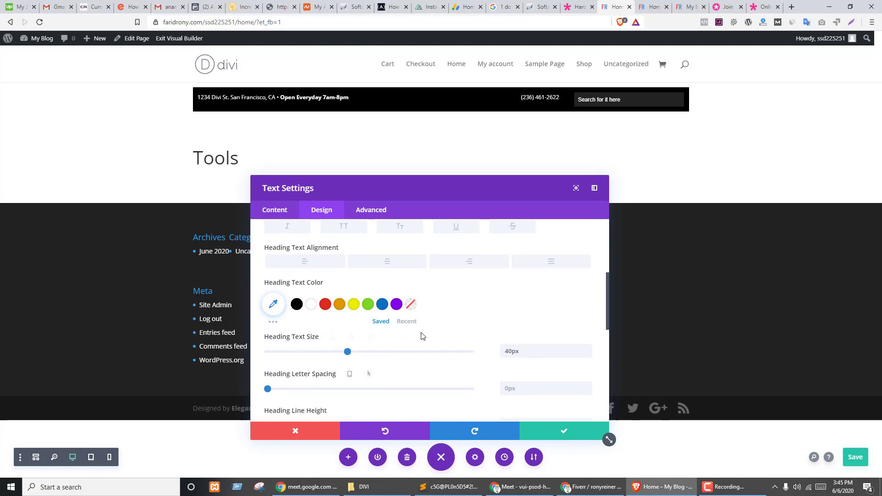
scroll(396, 357, down, 2)
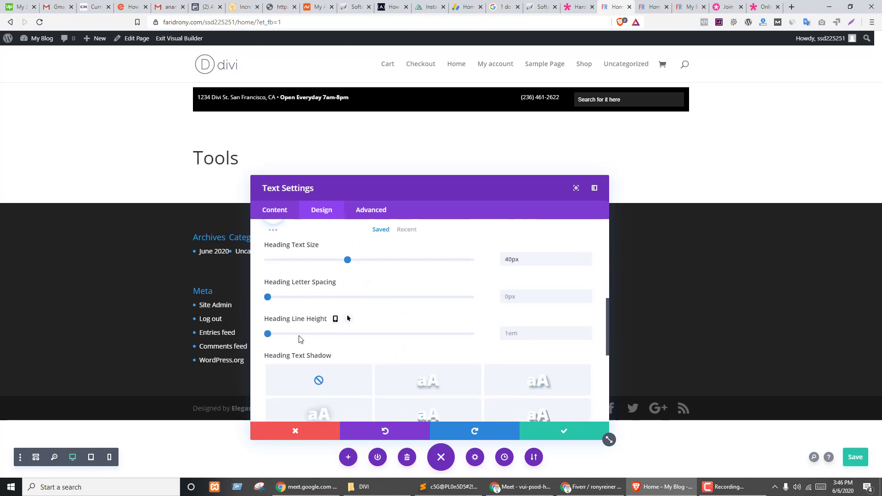
scroll(322, 342, up, 3)
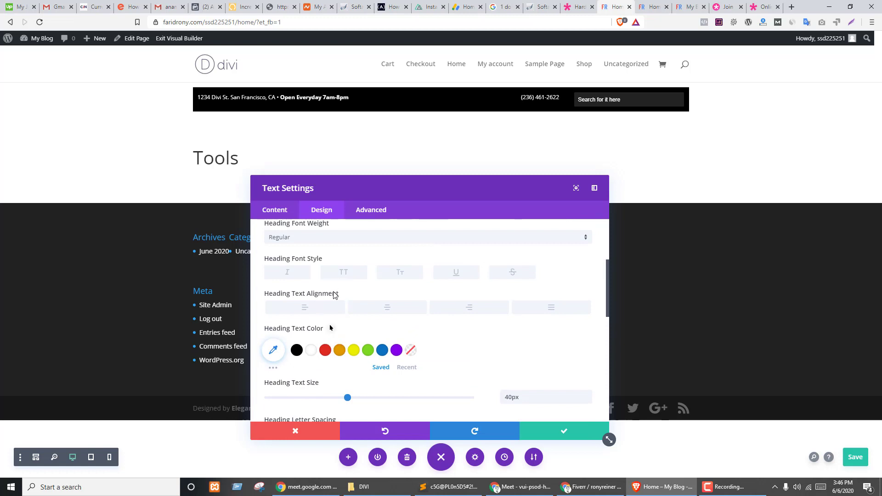
scroll(334, 294, up, 2)
click(285, 331)
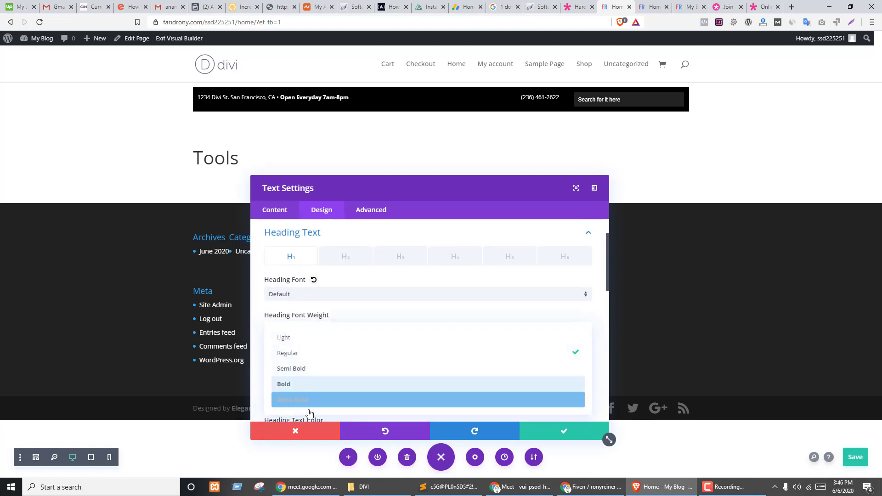
click(304, 401)
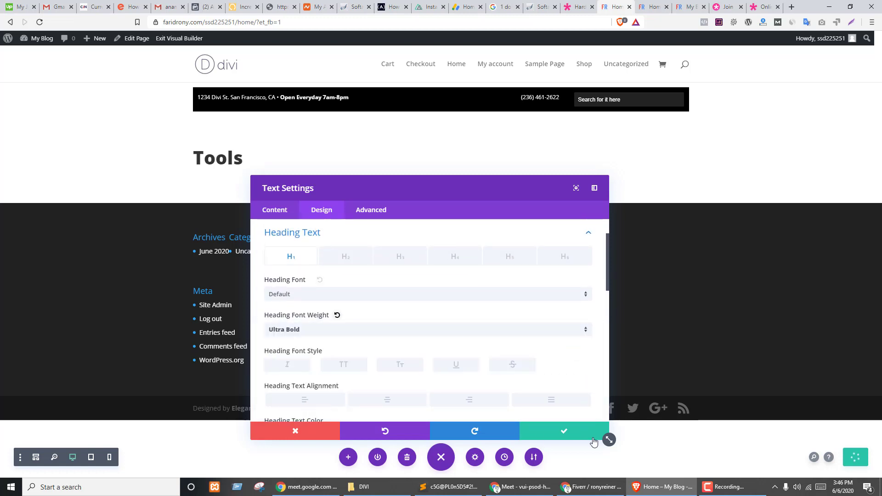
click(551, 431)
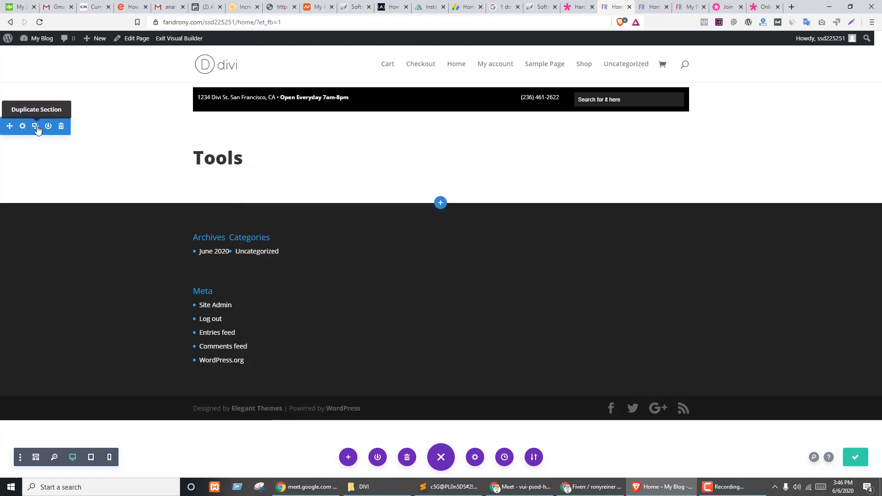
- Duplicate the Tools section and shrink the first one's top spacing
click(40, 131)
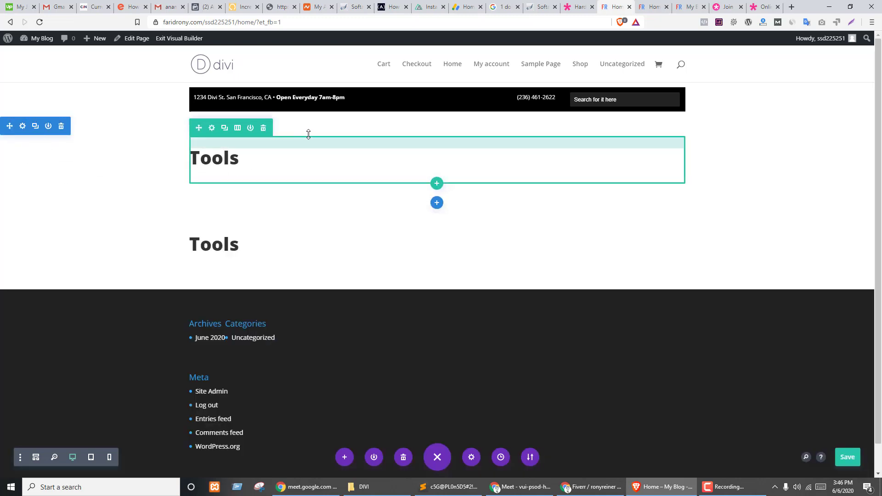
drag(309, 140, 377, 123)
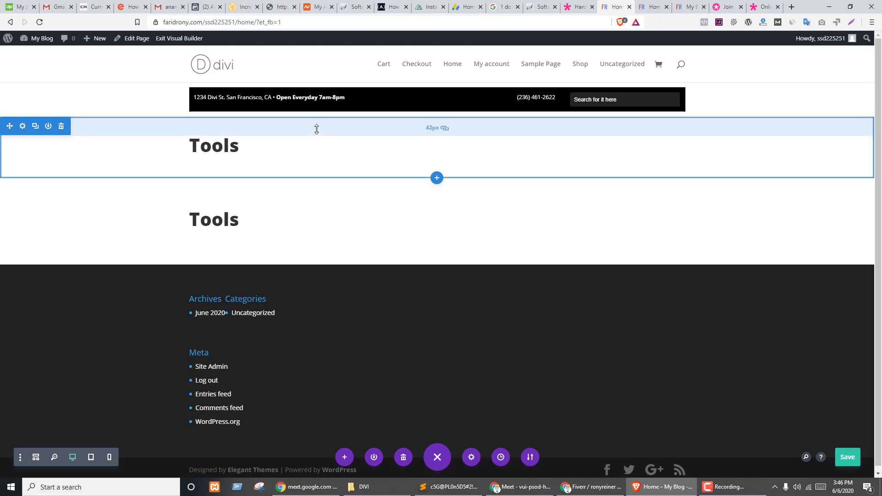
drag(321, 126, 327, 114)
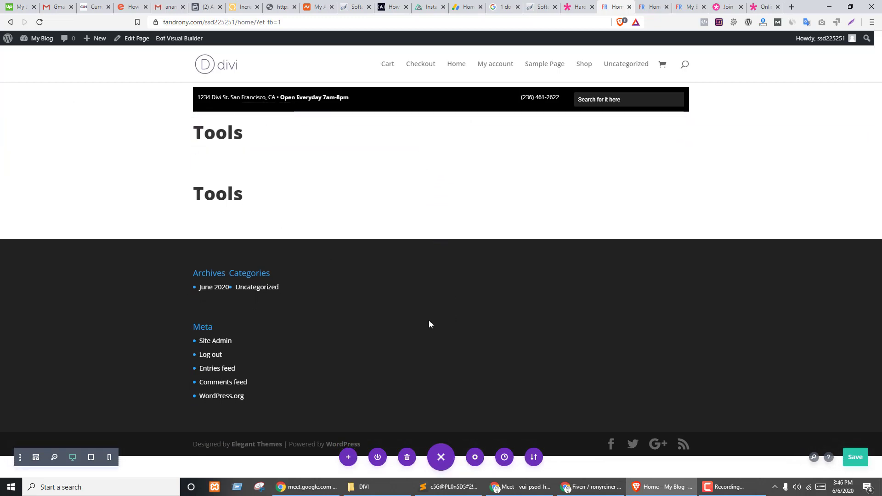
- Compare the layout against the Hardware Store demo, then return to the builder
key(ctrl+shift+Tab)
click(138, 207)
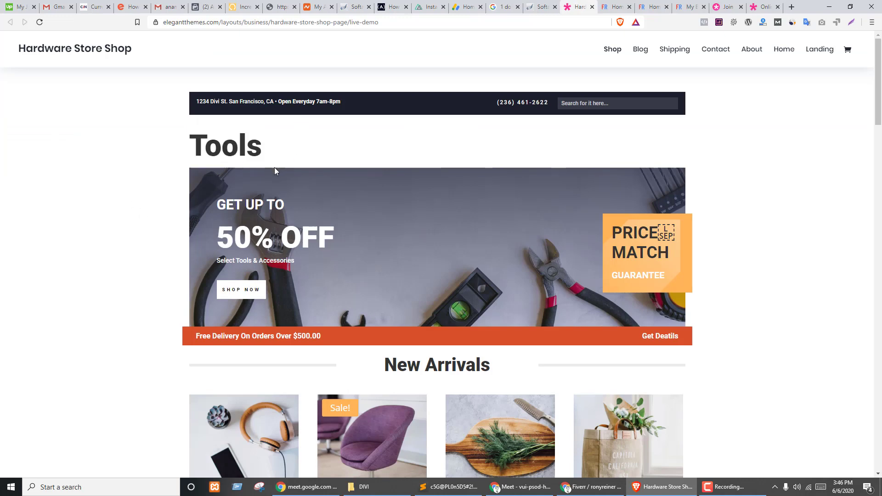
key(ctrl+Tab)
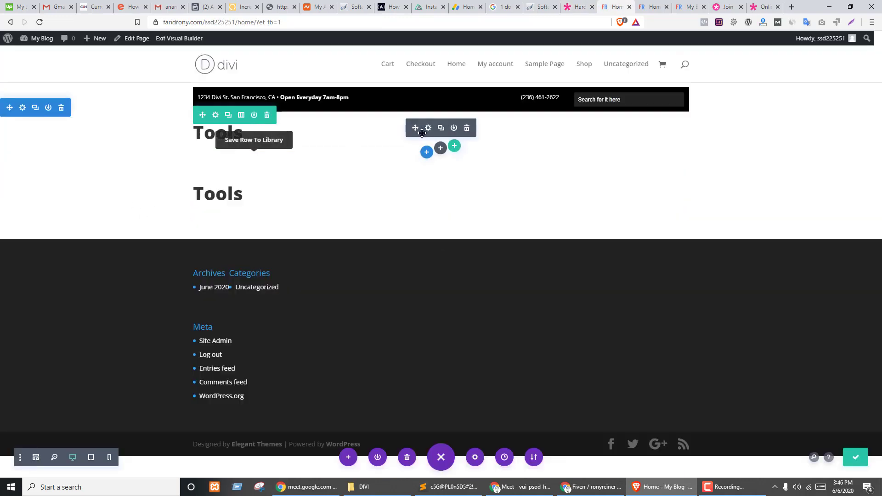
- Enlarge the first Tools heading's text size to 50px and save the module
click(296, 160)
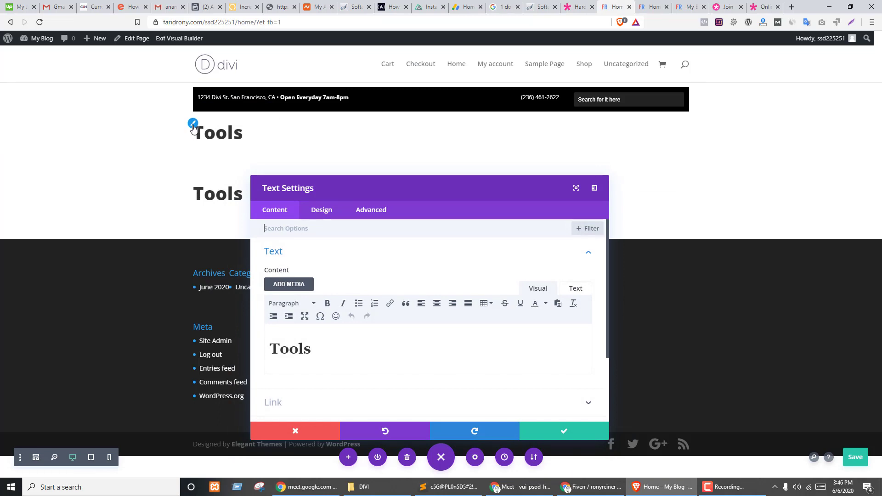
click(192, 123)
scroll(404, 336, down, 3)
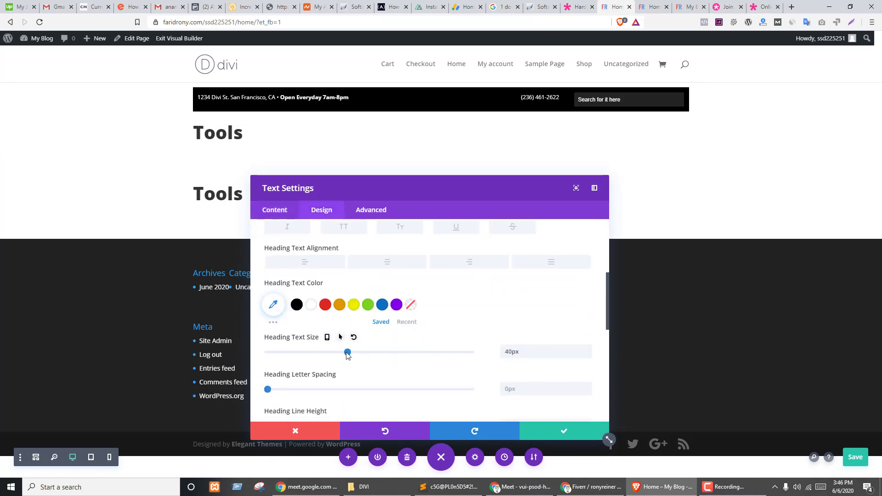
drag(348, 355, 369, 358)
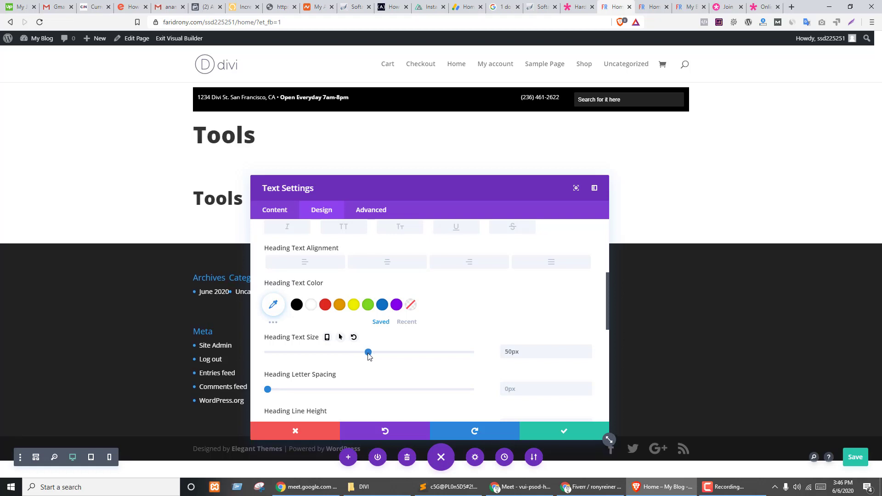
click(575, 432)
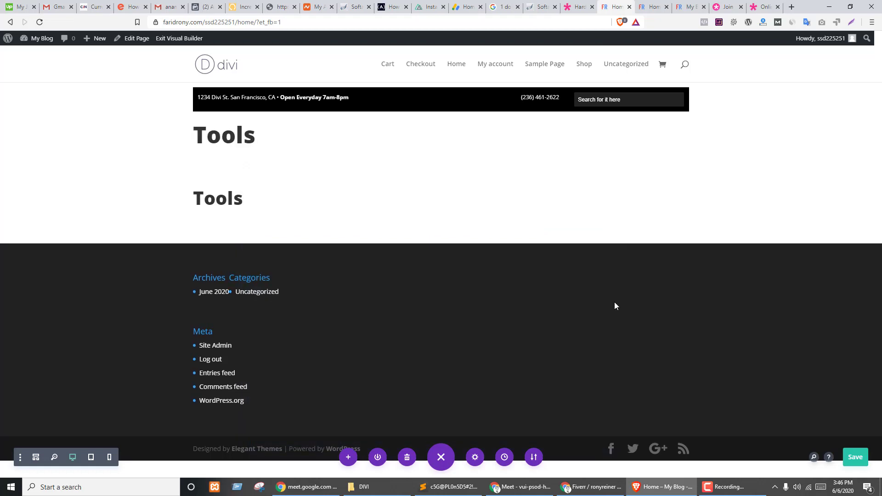
- Examine the demo's PRICE MATCH GUARANTEE badge and 50% OFF banner text
key(ctrl+shift+Tab)
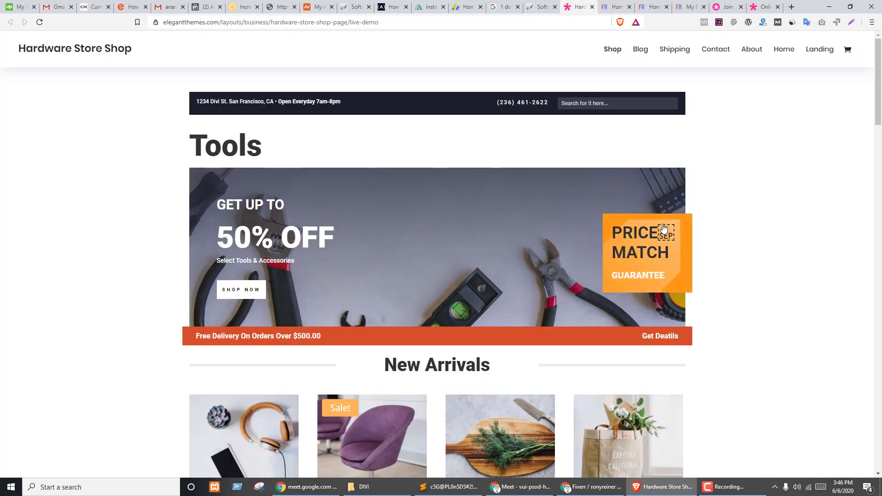
drag(679, 250, 712, 304)
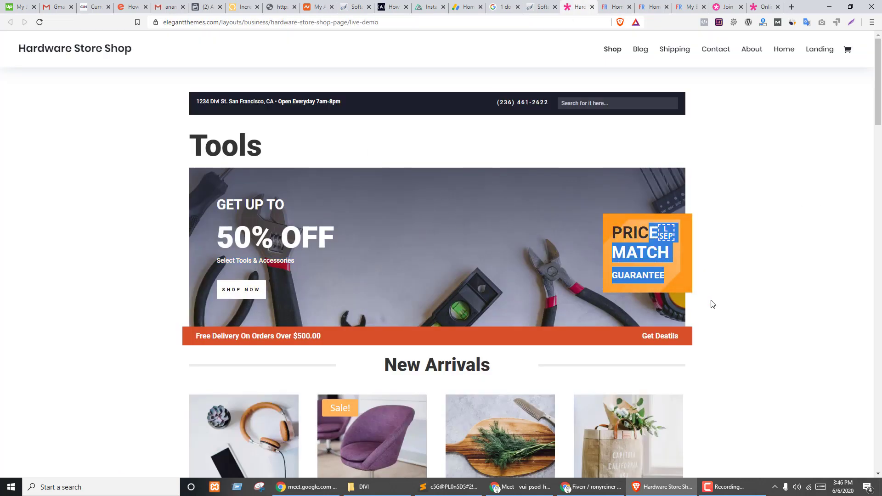
click(582, 210)
drag(216, 204, 389, 269)
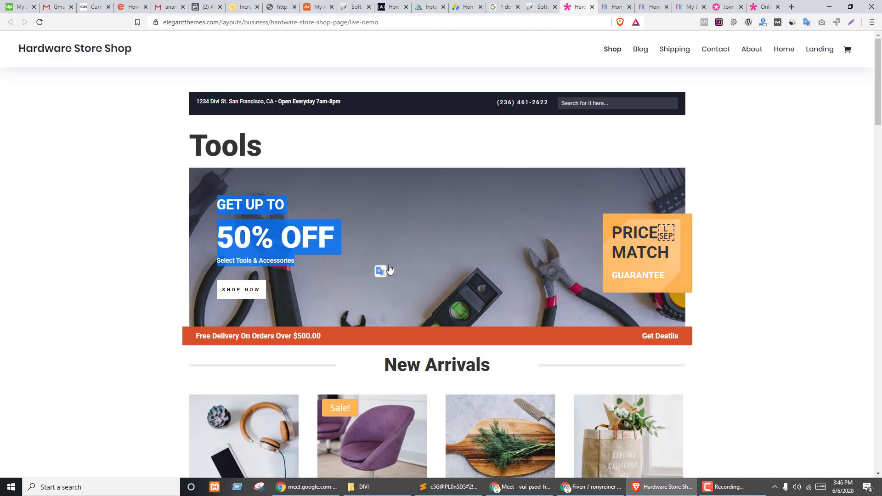
click(391, 216)
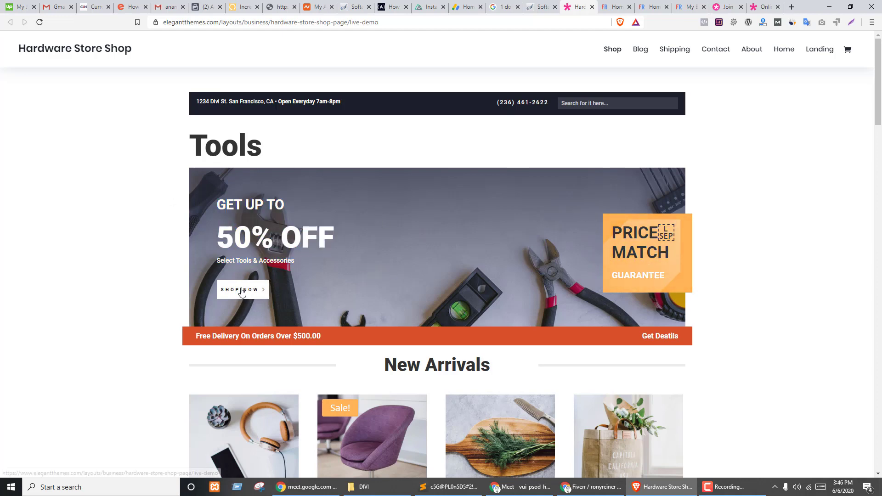
- Inspect the demo banner row in DevTools to find its background image
right_click(397, 215)
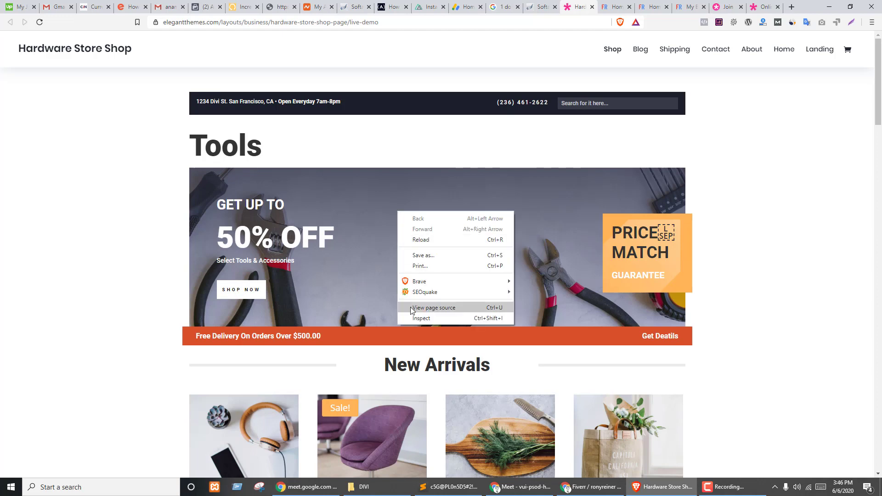
click(415, 317)
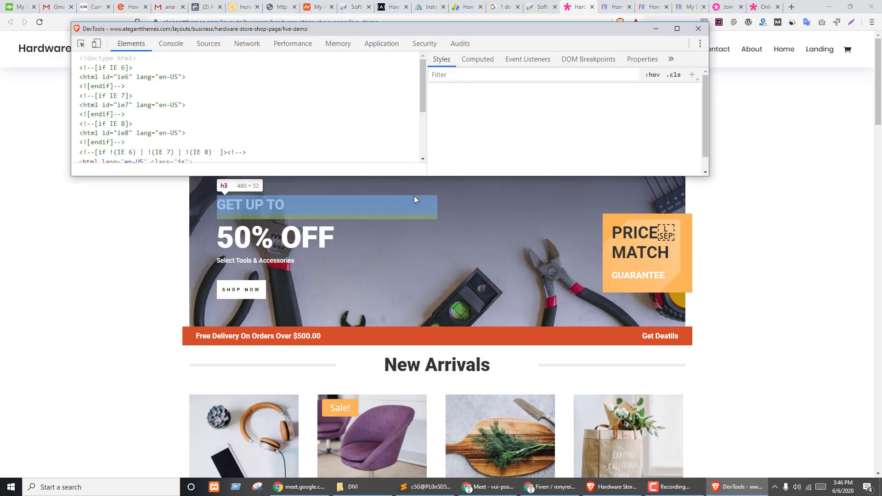
click(216, 87)
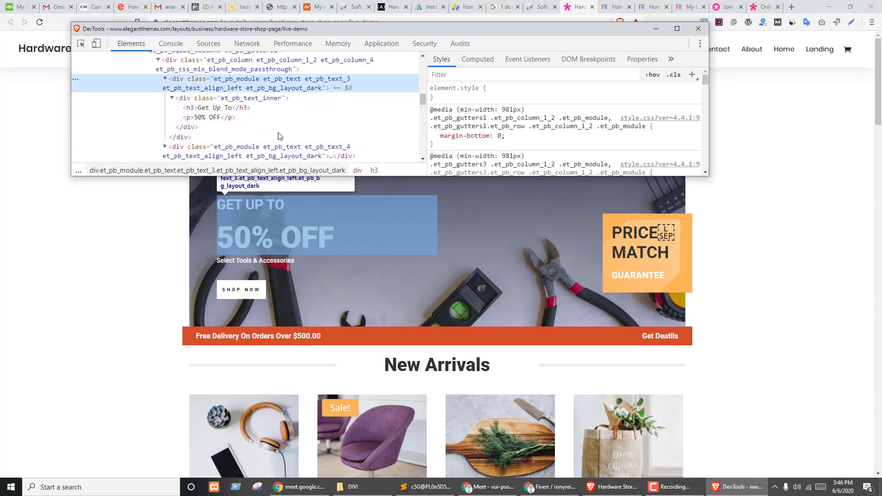
click(80, 45)
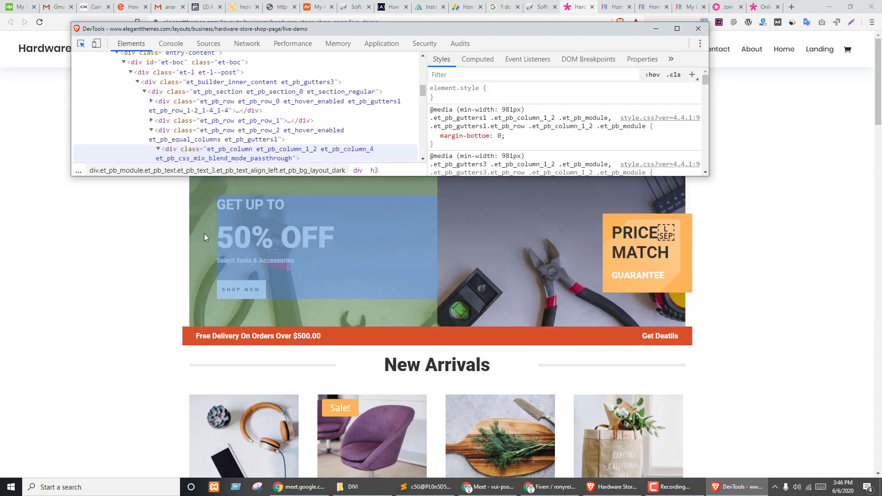
click(197, 233)
click(257, 115)
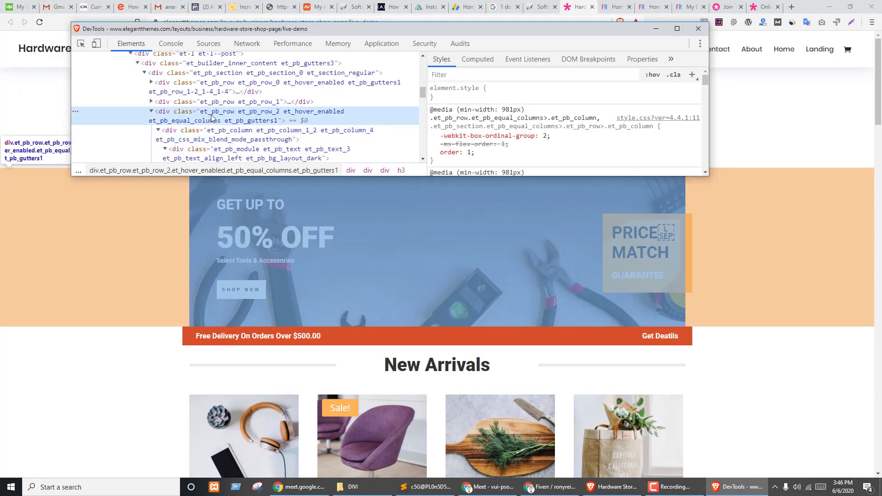
scroll(597, 151, down, 2)
scroll(621, 146, down, 3)
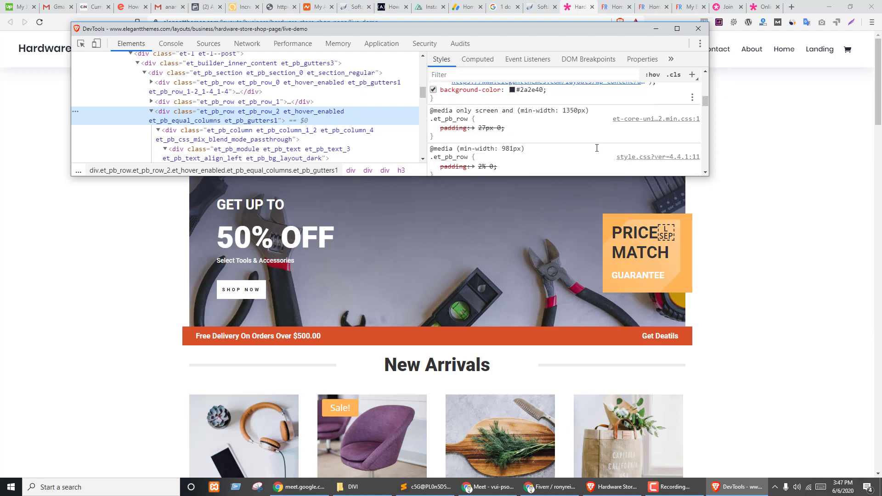
- Save the banner background image hardware-59.jpg to Downloads and return to the builder
right_click(611, 128)
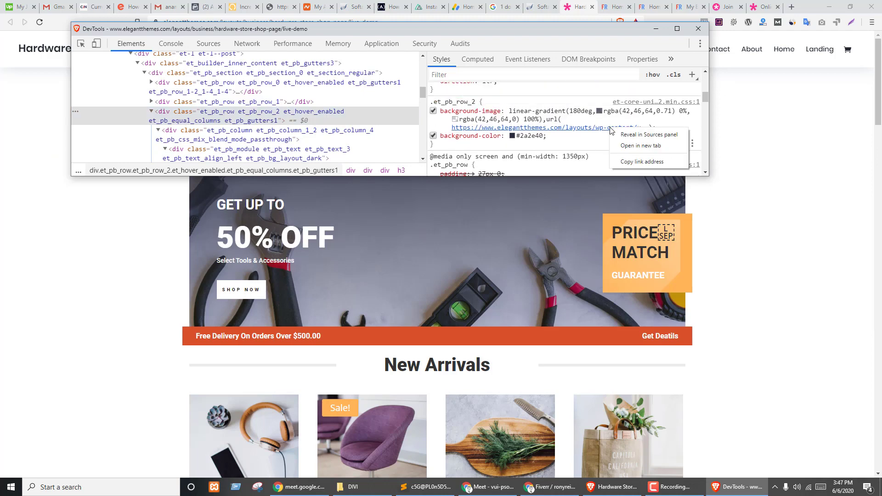
click(632, 146)
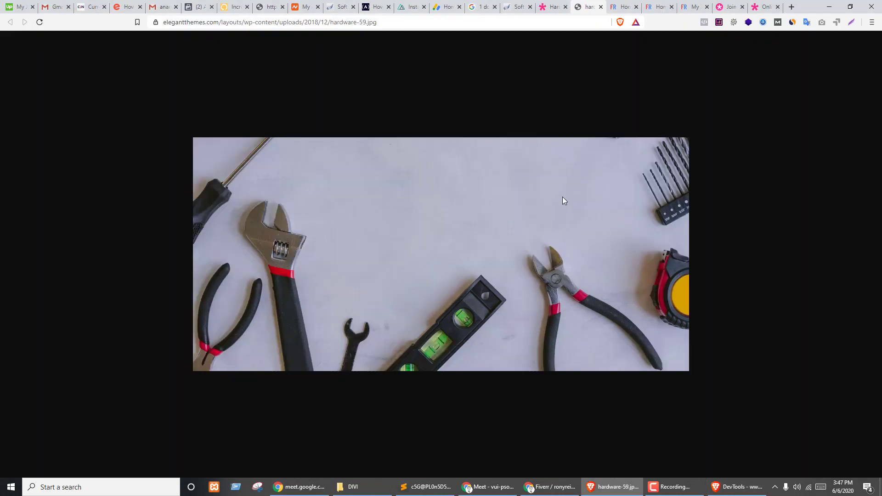
key(ctrl+s)
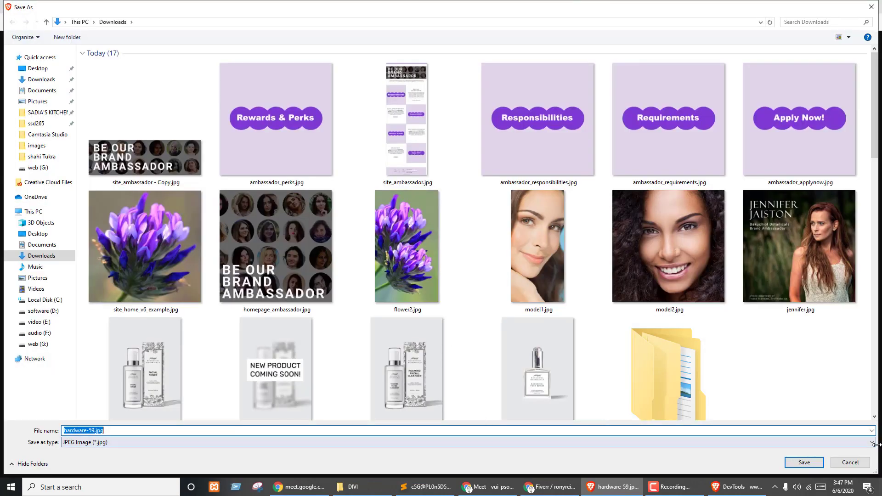
click(805, 463)
key(ctrl+w)
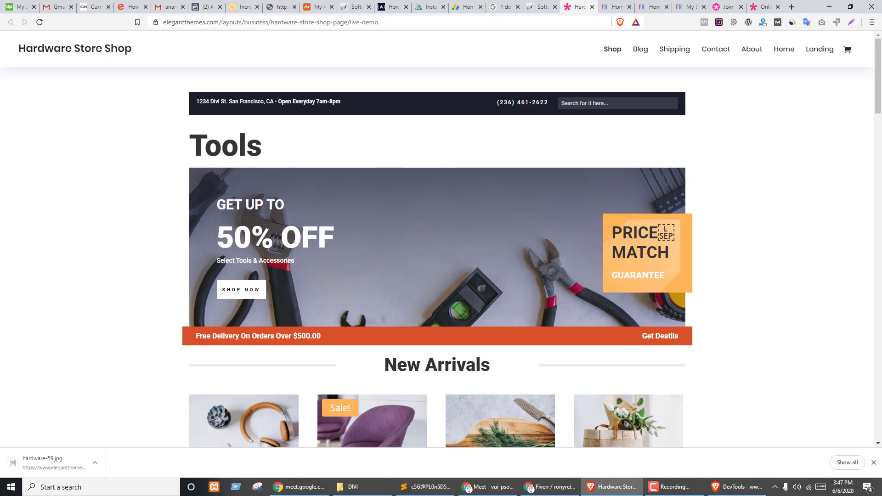
key(ctrl+shift+Tab)
key(ctrl+Tab)
key(ctrl+Tab)
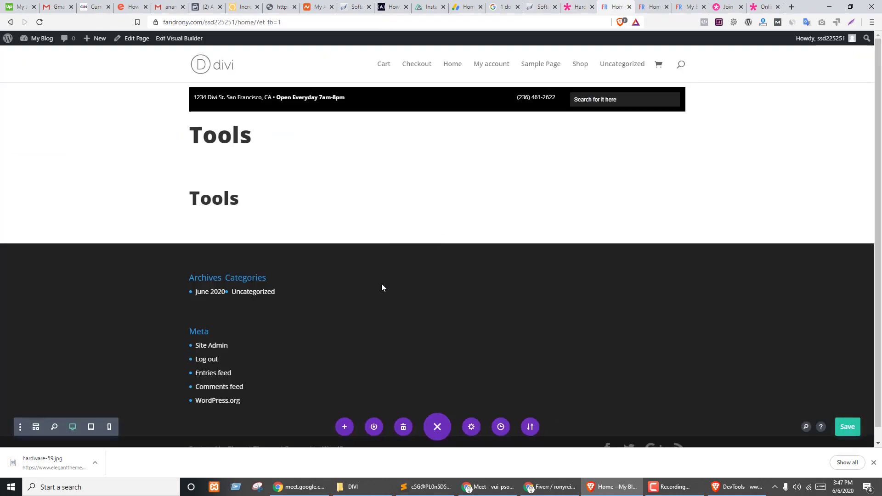
- Delete the duplicate Tools module and try, then remove, a gradient on the row background
mouse_move(256, 170)
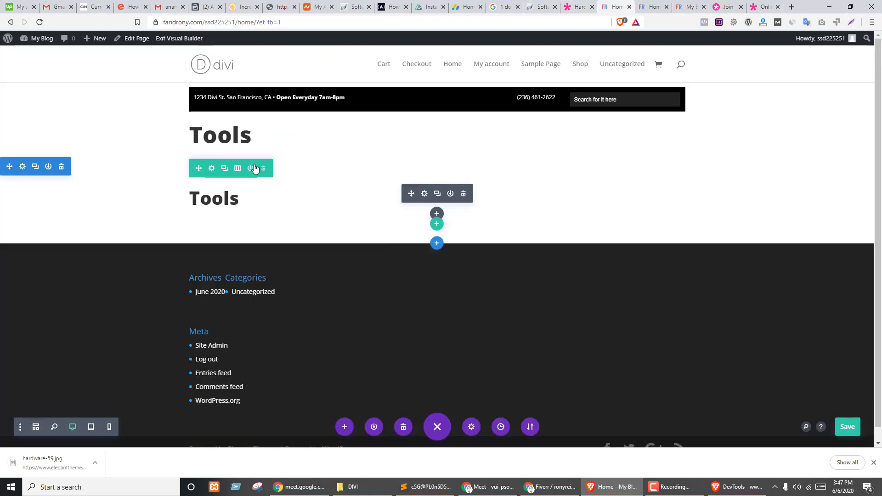
click(464, 194)
click(212, 168)
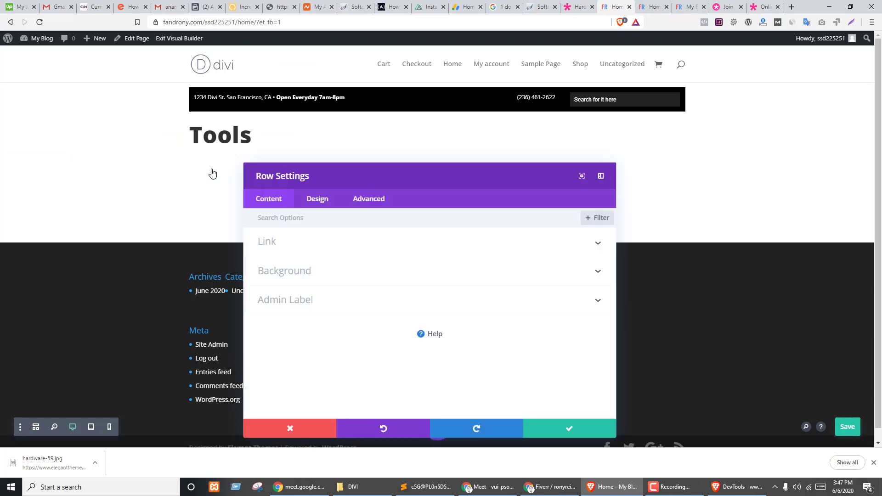
click(302, 276)
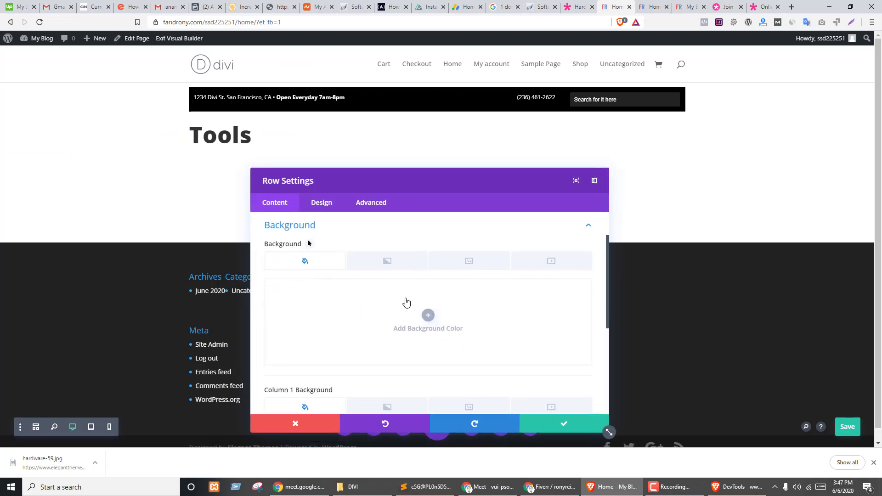
click(385, 268)
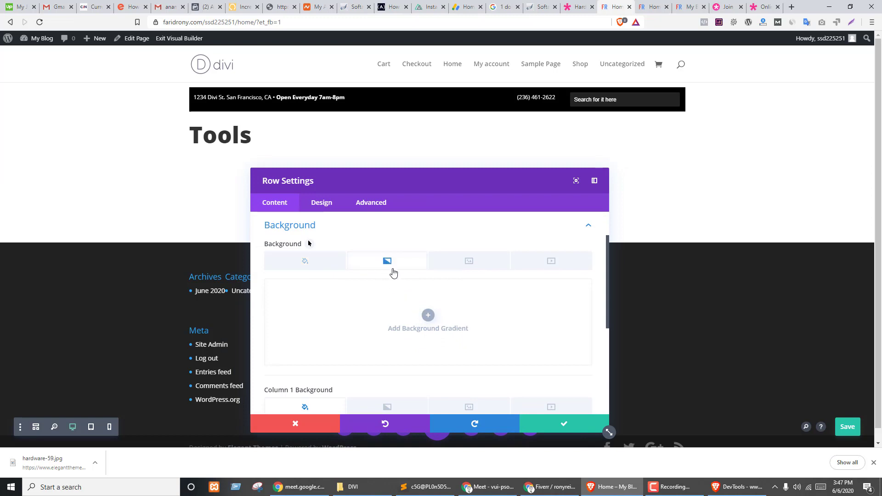
click(428, 316)
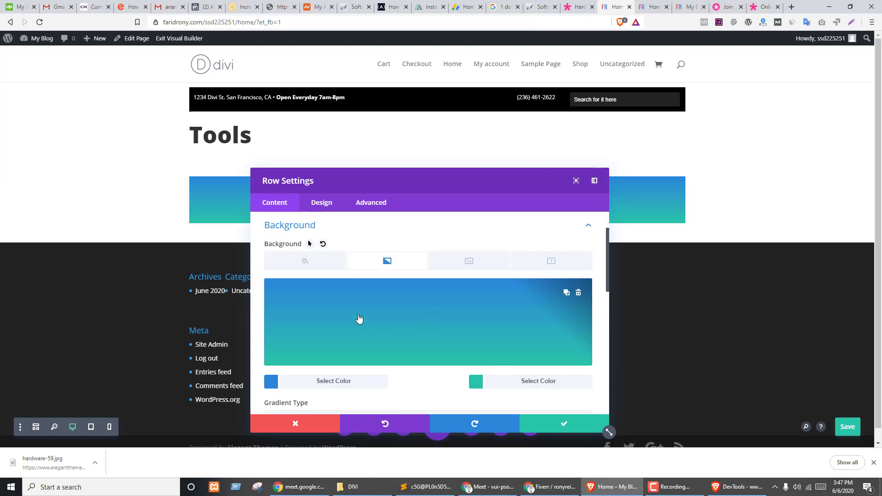
click(579, 293)
- Upload hardware-59.jpg and set it as the row's background image
click(480, 265)
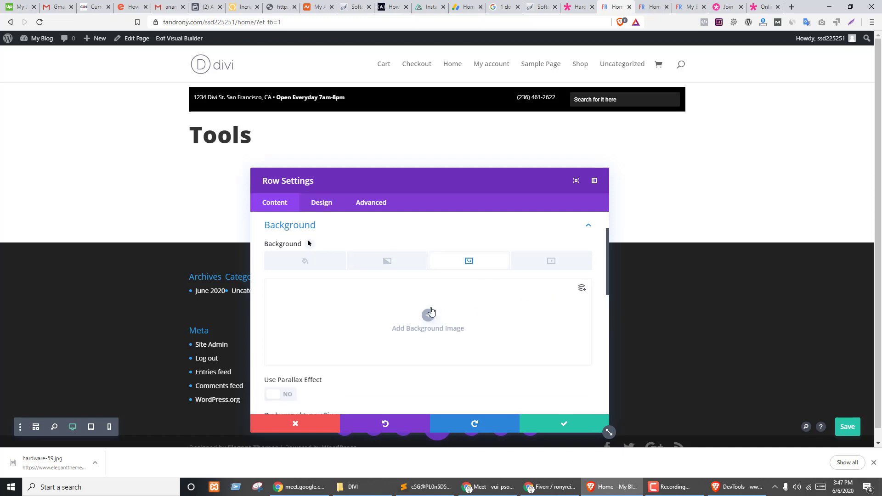
click(580, 256)
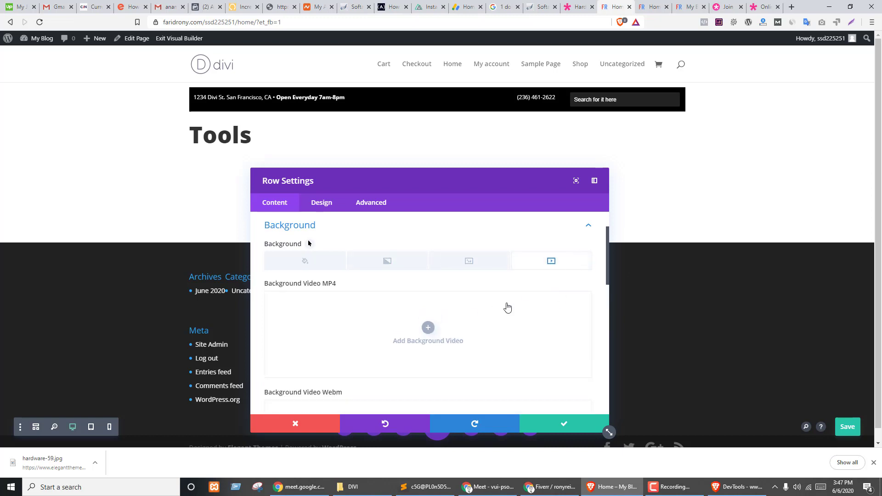
click(481, 264)
click(428, 316)
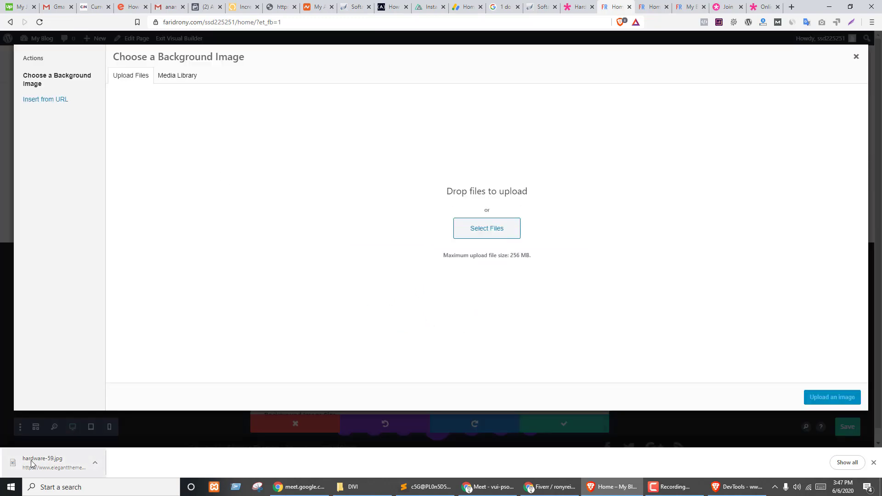
drag(42, 462, 299, 290)
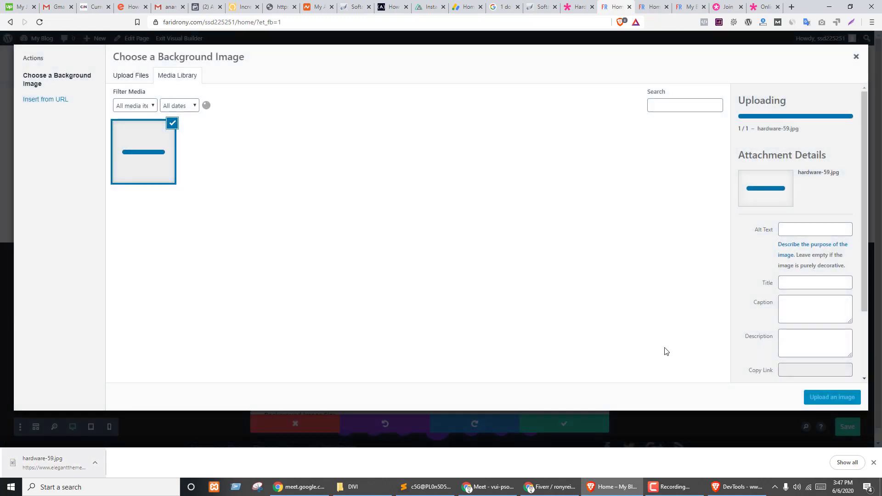
click(829, 400)
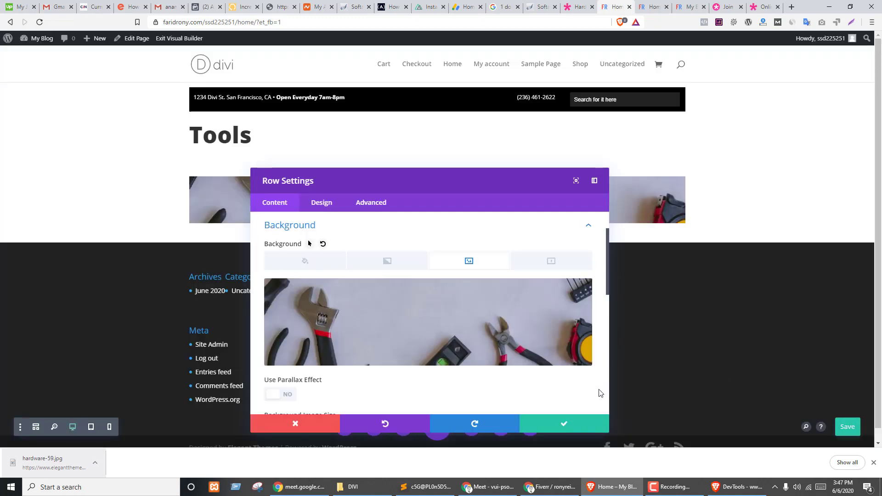
click(604, 426)
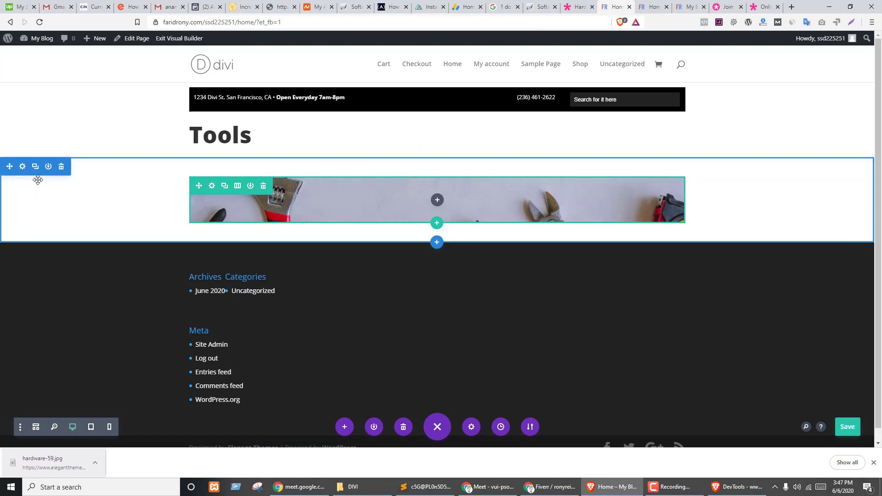
- Duplicate the tools-image section, zero its spacing, and enlarge the first row's top and bottom padding
click(35, 167)
drag(311, 169, 317, 142)
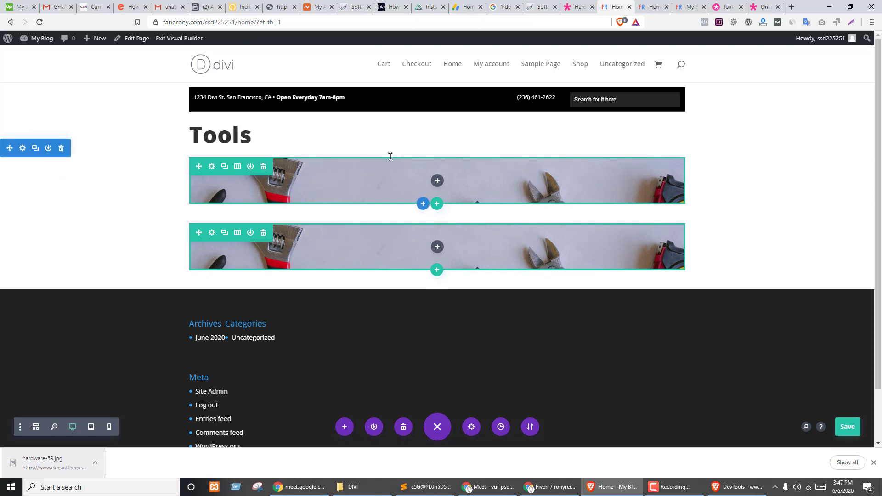
drag(404, 159, 442, 183)
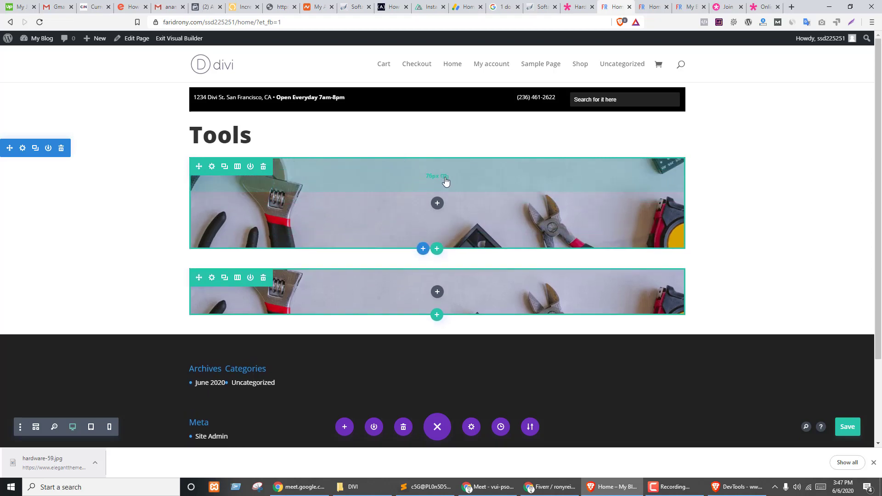
drag(385, 227, 388, 260)
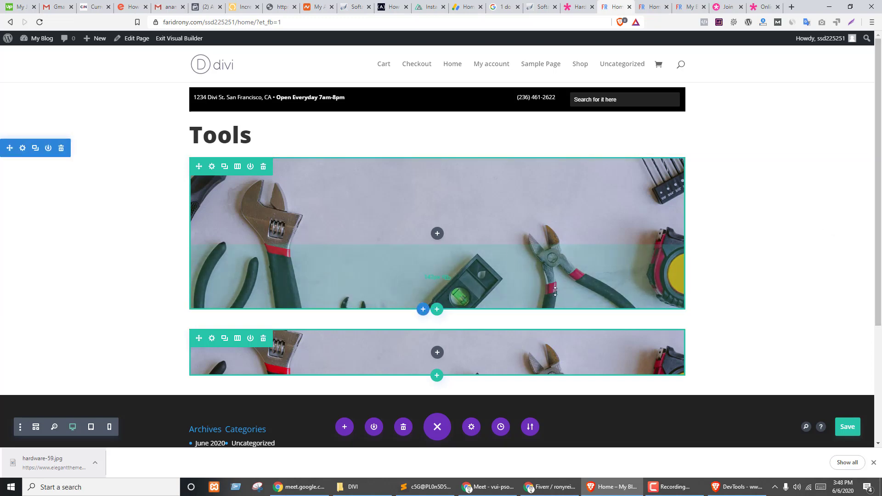
key(ctrl+shift+Tab)
key(ctrl+Tab)
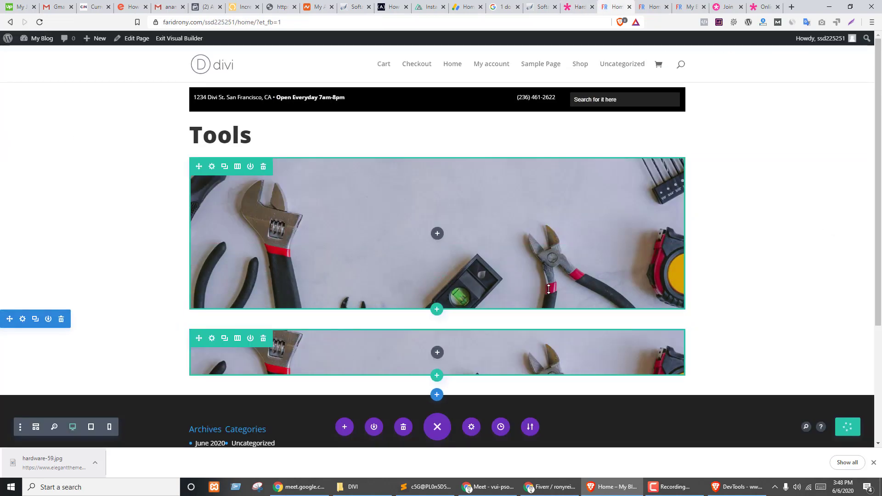
- Turn on the parallax effect for the first row's background image
click(211, 164)
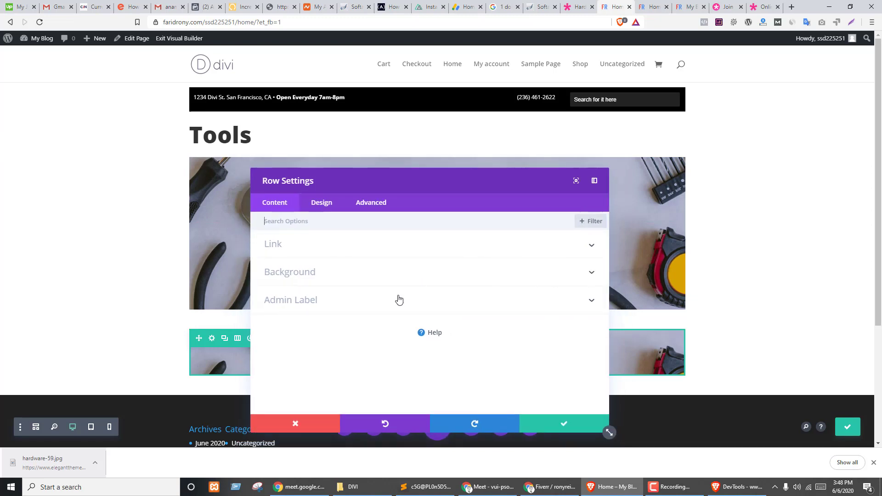
click(321, 272)
scroll(454, 319, down, 3)
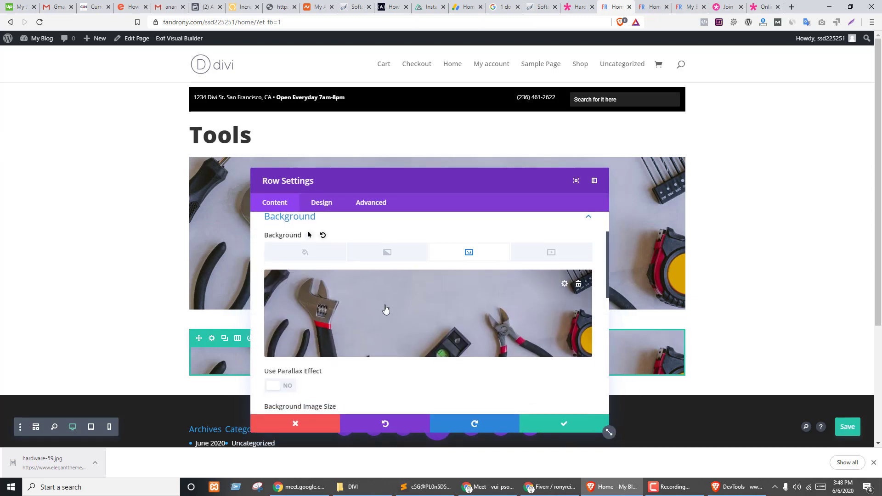
scroll(349, 329, down, 2)
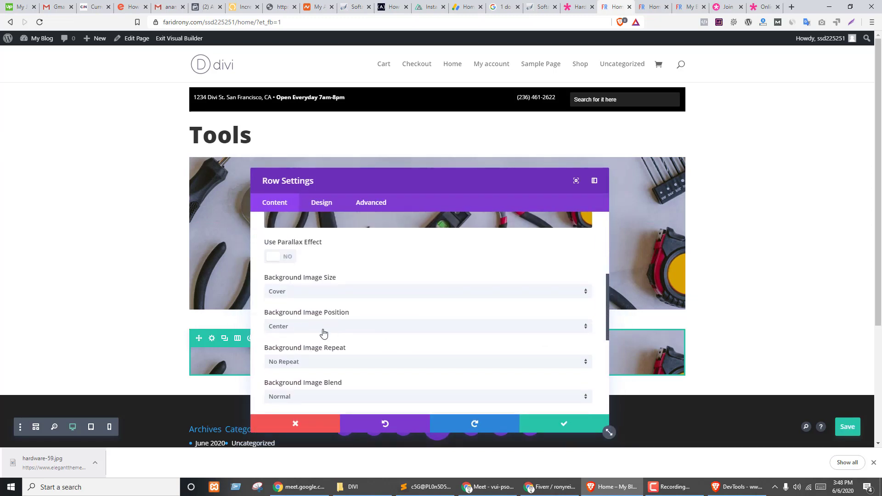
scroll(363, 349, down, 1)
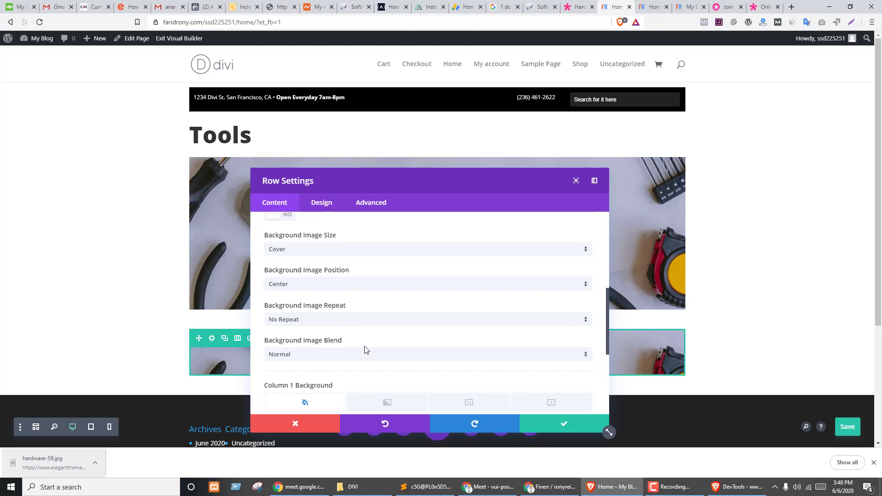
scroll(364, 344, up, 1)
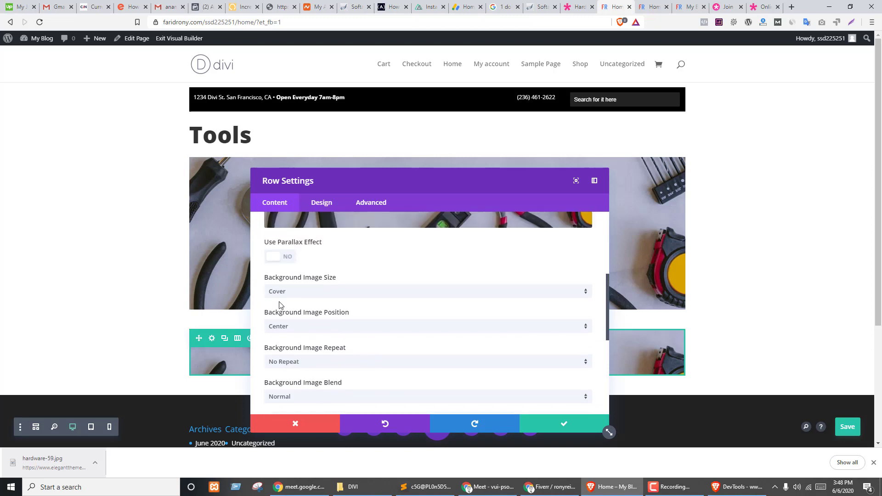
click(289, 265)
click(540, 425)
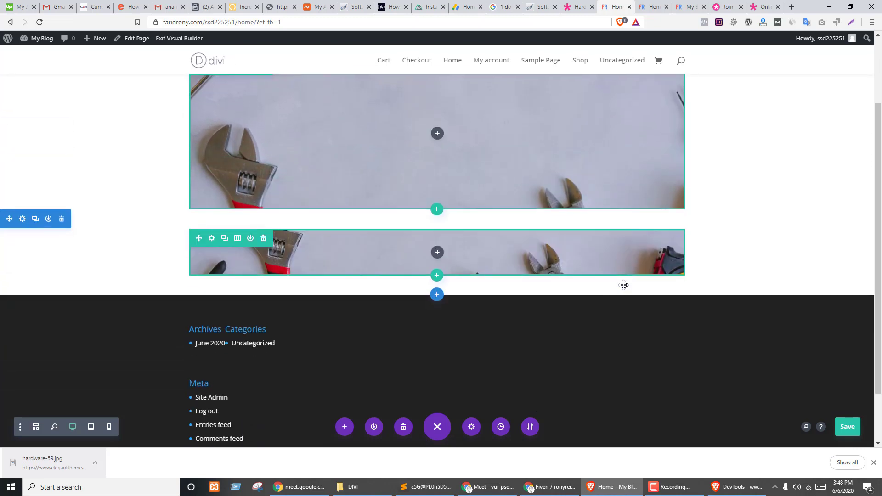
- Look over the demo banner's GET UP TO line on the Hardware Store page
key(ctrl+shift+Tab)
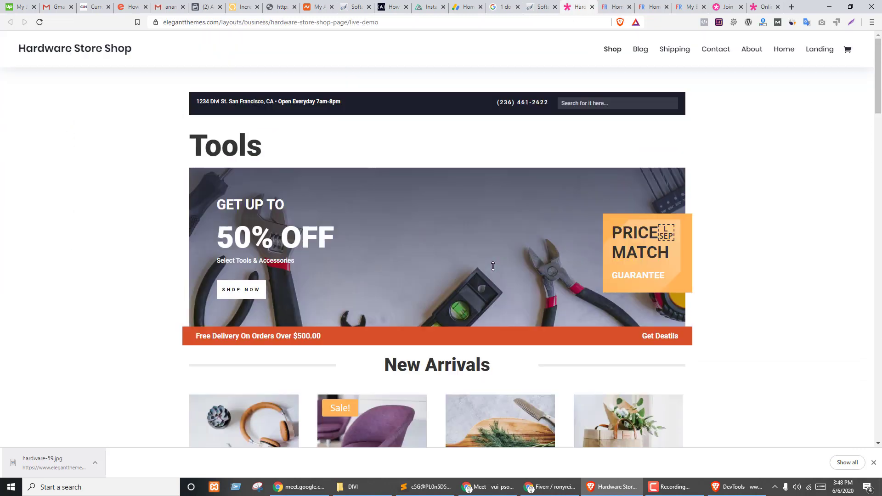
drag(216, 206, 303, 205)
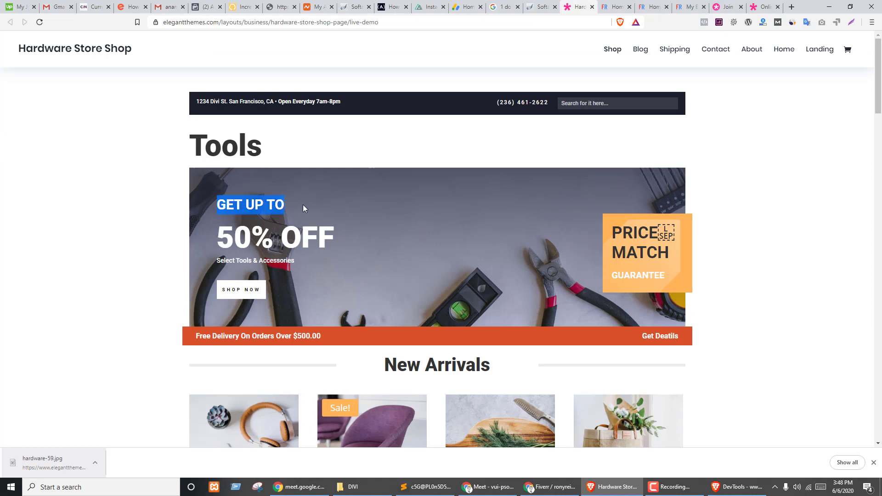
click(528, 262)
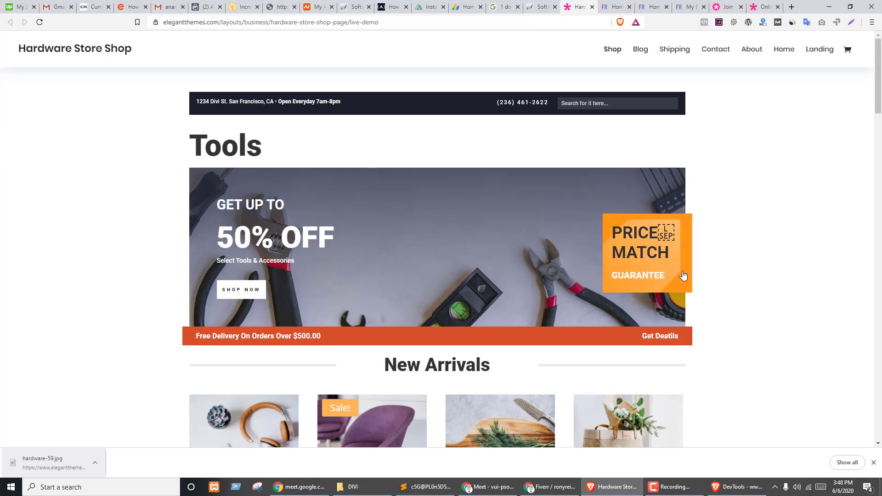
- Inspect the Price Match box in DevTools to locate its module's background image
right_click(639, 243)
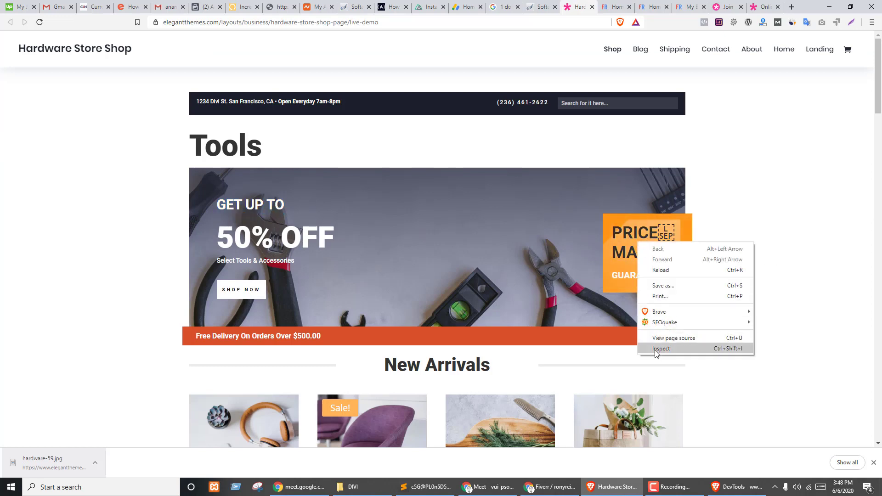
click(656, 349)
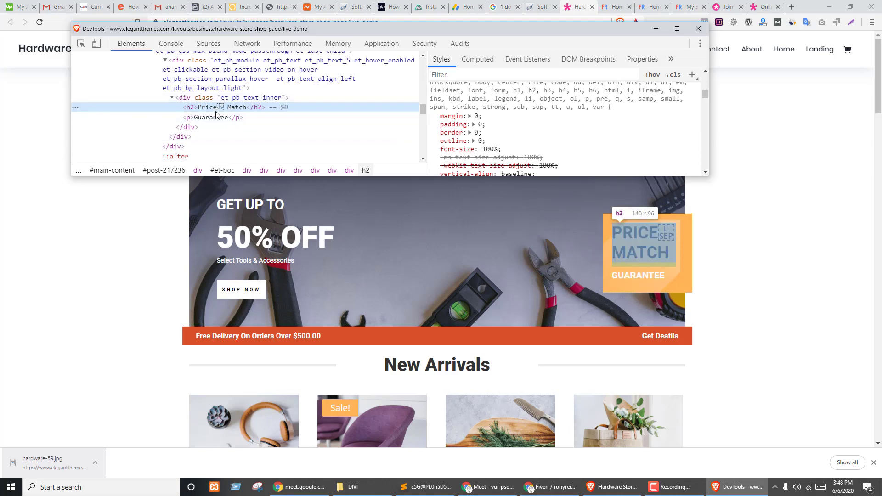
click(214, 100)
click(118, 86)
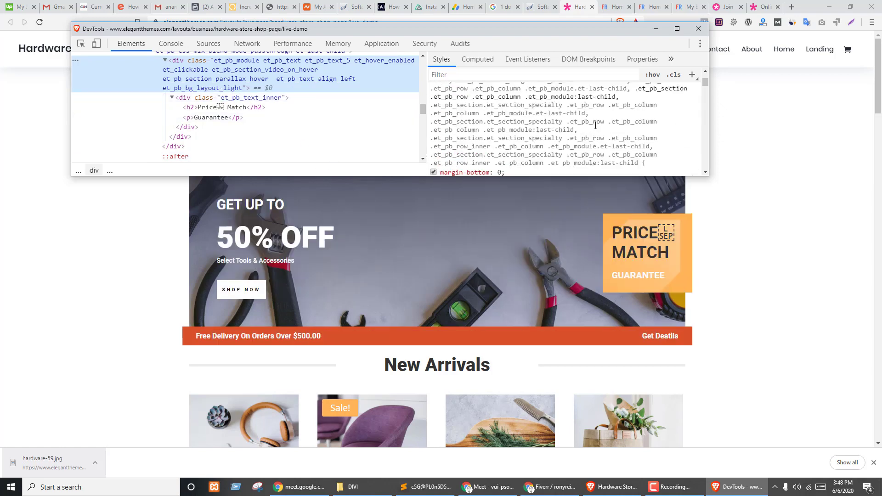
scroll(261, 123, up, 1)
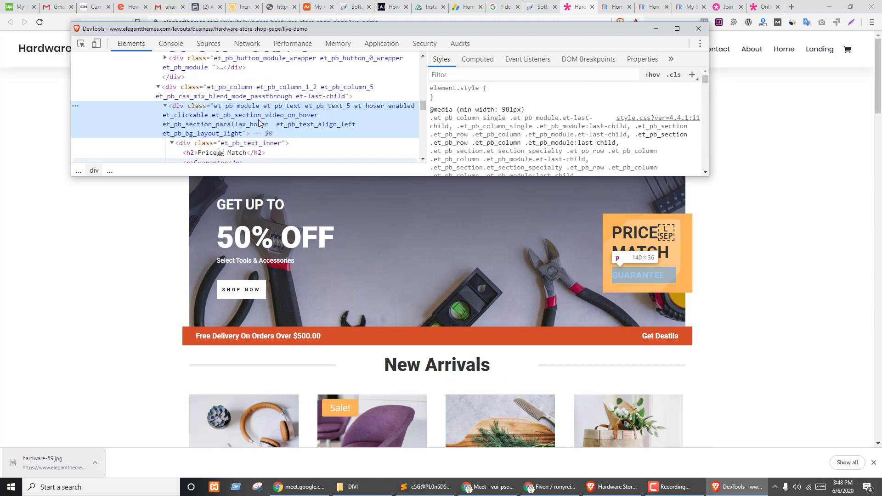
click(198, 97)
scroll(656, 165, down, 6)
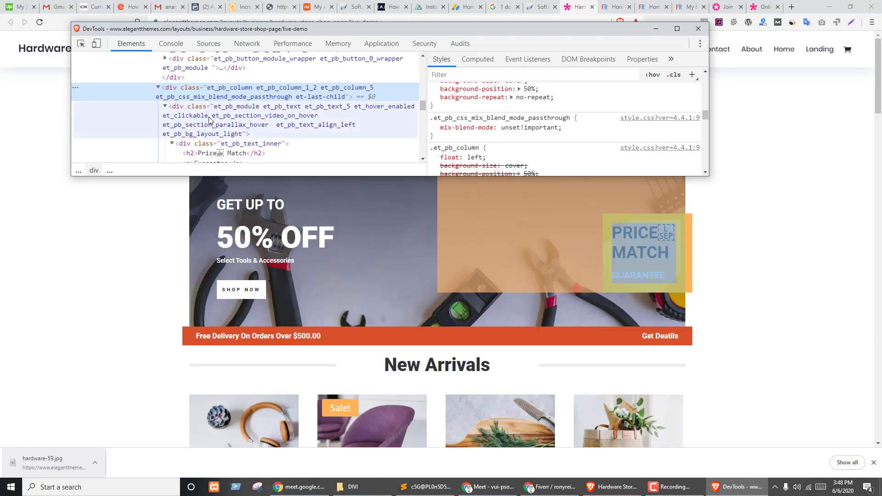
click(210, 118)
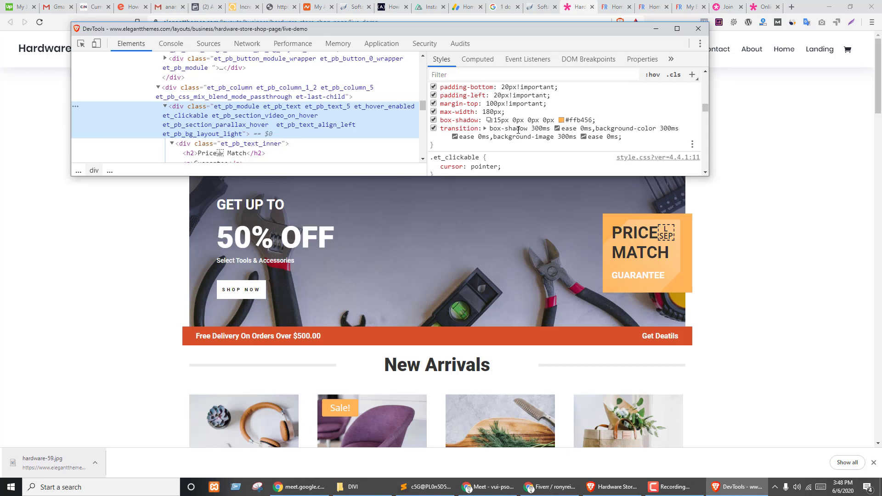
scroll(551, 127, up, 5)
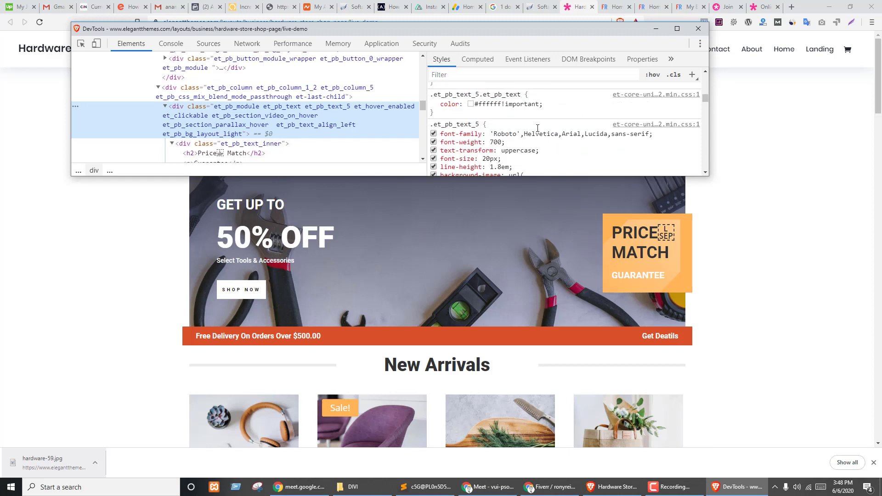
scroll(605, 132, down, 1)
- Save the Price Match background image hardware-42.png to Downloads
right_click(598, 138)
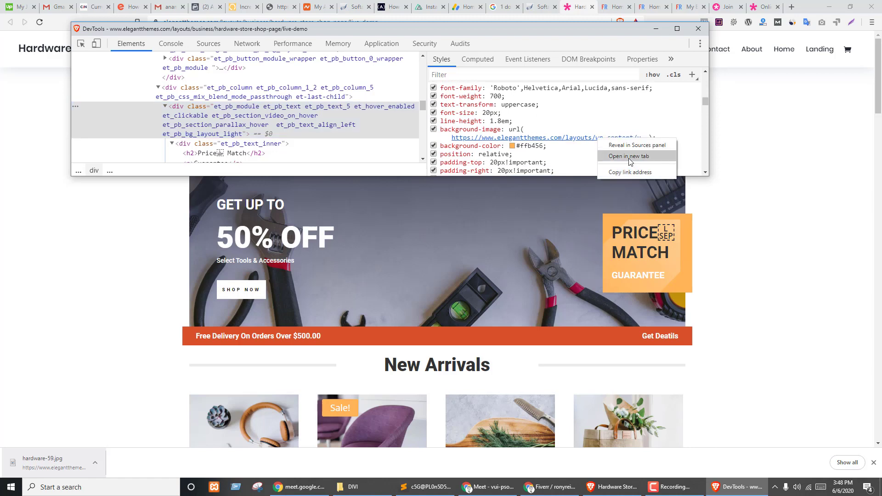
click(631, 158)
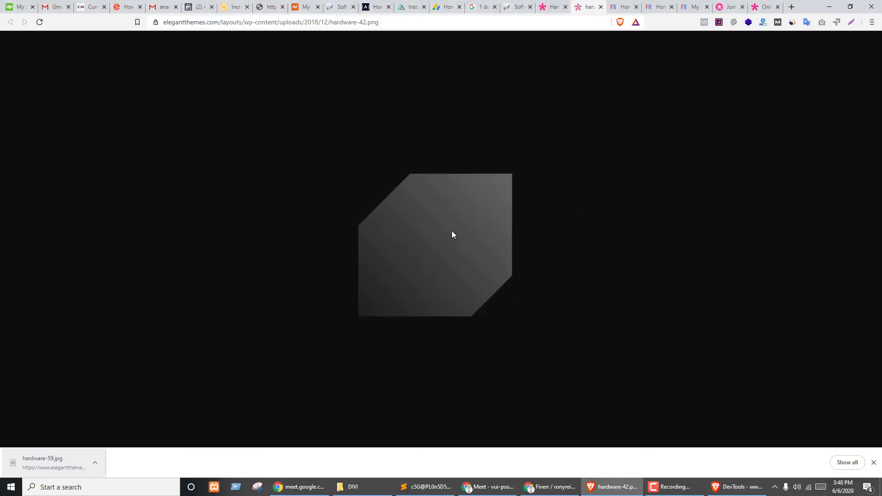
key(ctrl+s)
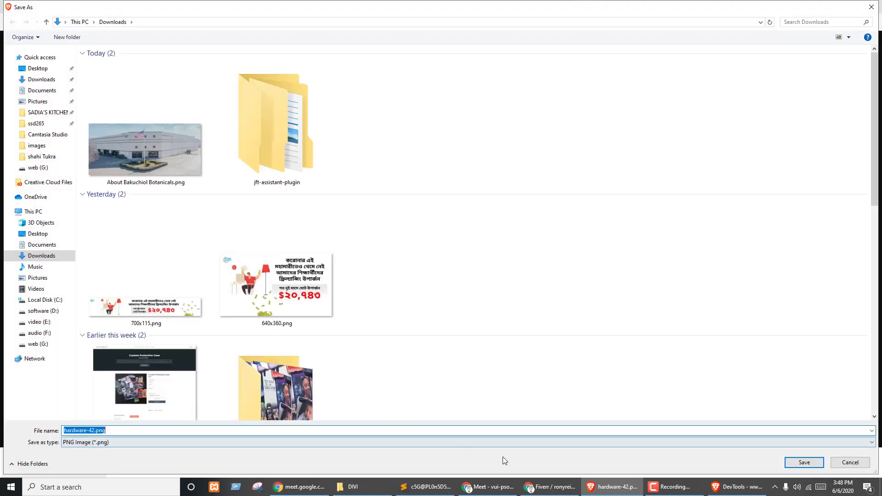
click(804, 463)
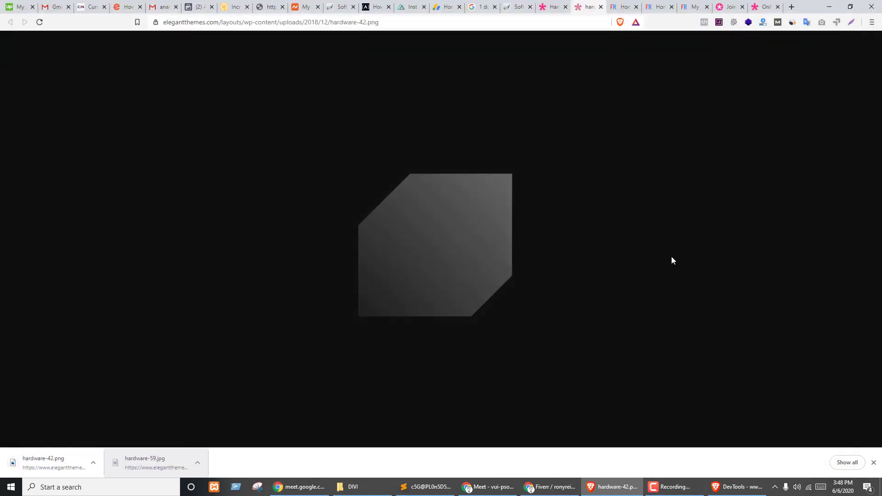
key(ctrl+w)
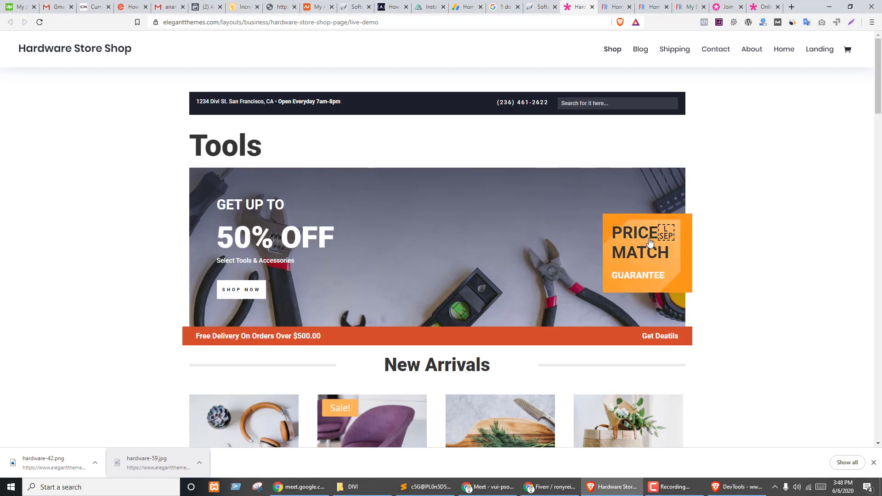
- Copy the demo's GET UP TO line and split the banner row into two columns
drag(260, 207, 290, 209)
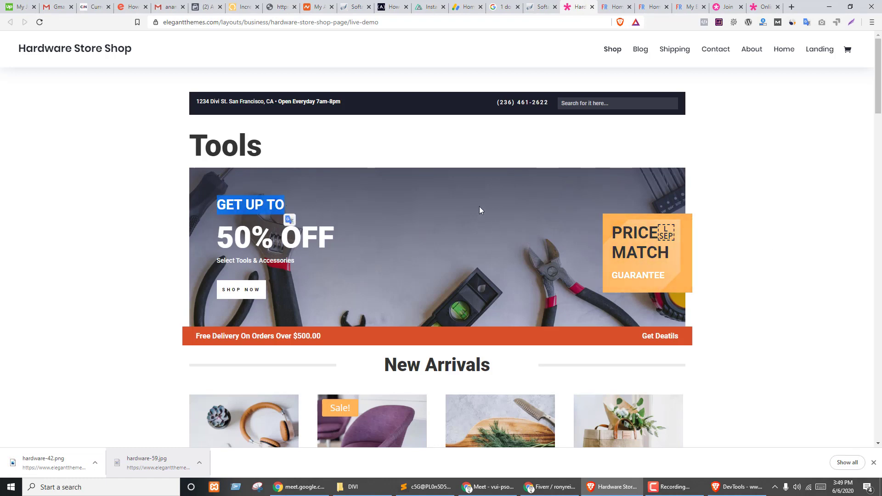
key(ctrl+Tab)
click(238, 166)
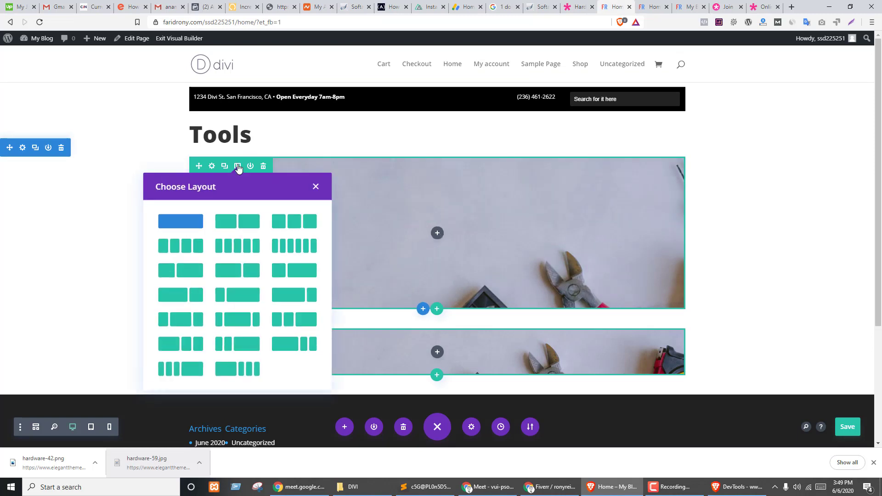
click(237, 220)
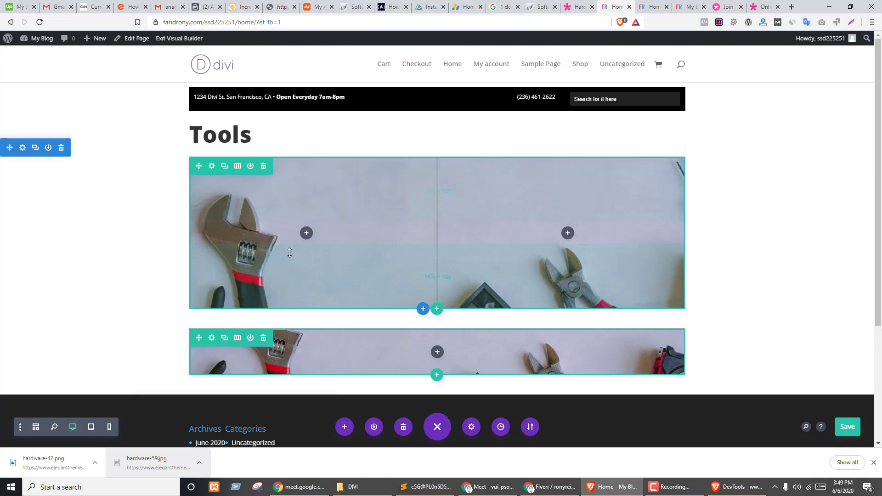
- Add a Text module to the left column with the pasted GET UP TO text
click(306, 233)
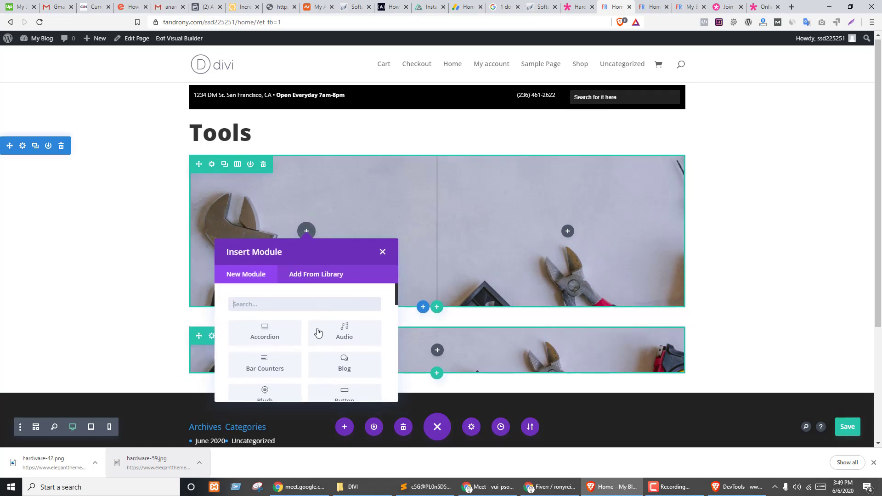
text(tex)
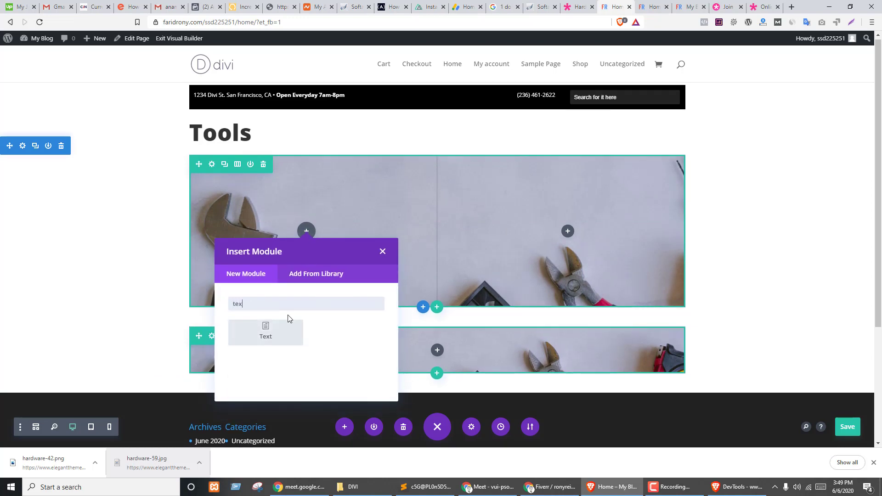
click(275, 329)
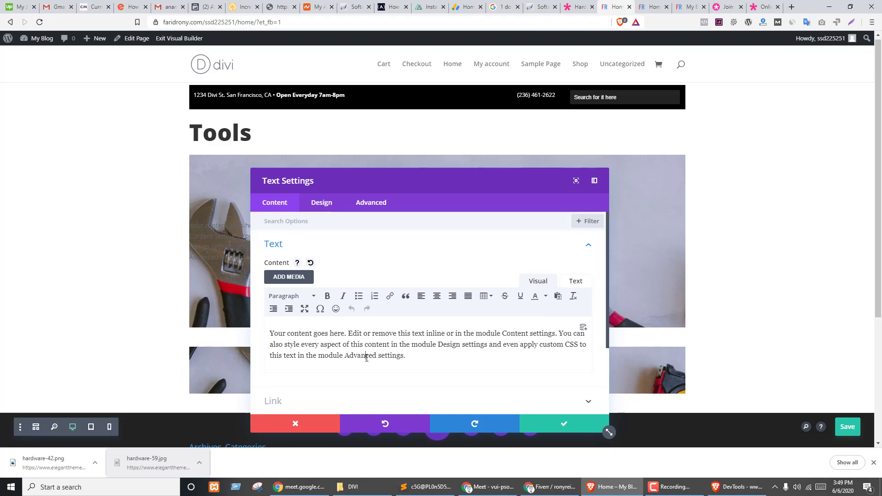
key(ctrl+a)
text(GET UP TO)
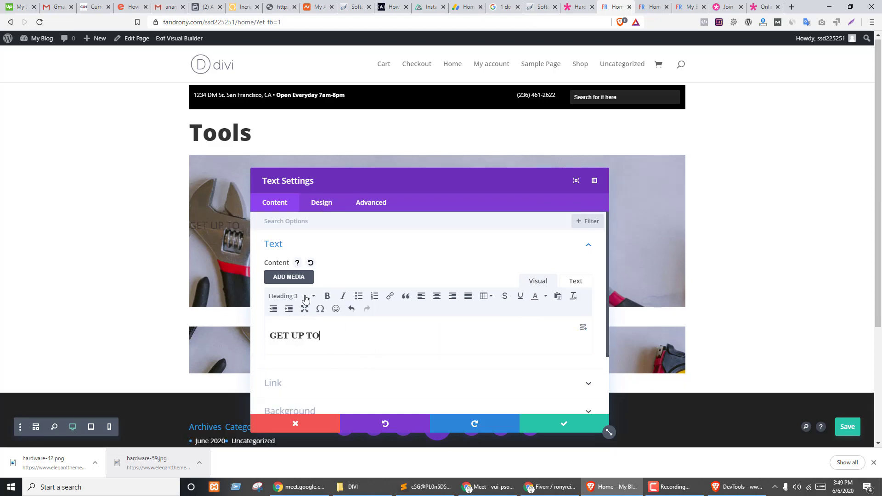
click(576, 429)
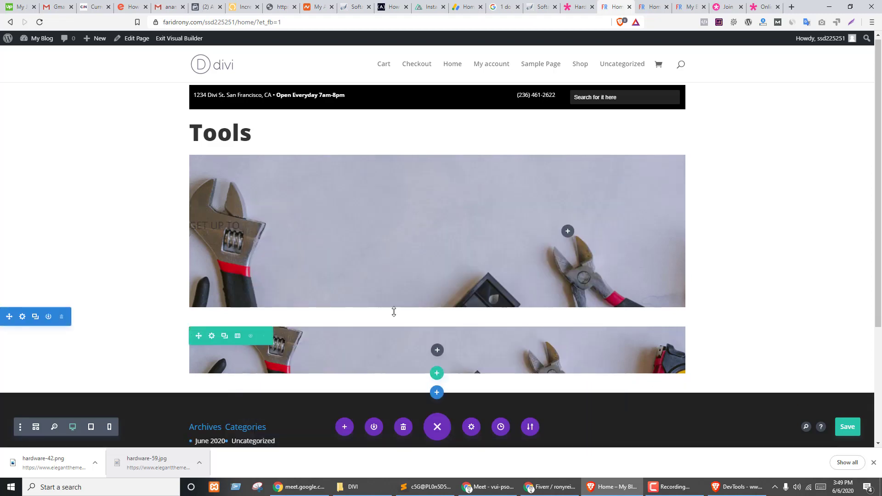
- Save the page, then replace the second GET UP TO module's text with 50% OFF from the demo
key(ctrl+s)
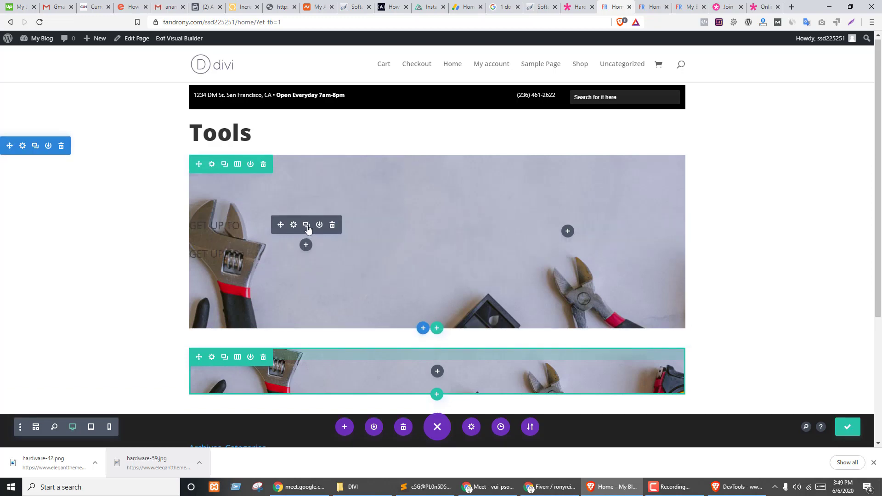
key(ctrl+shift+Tab)
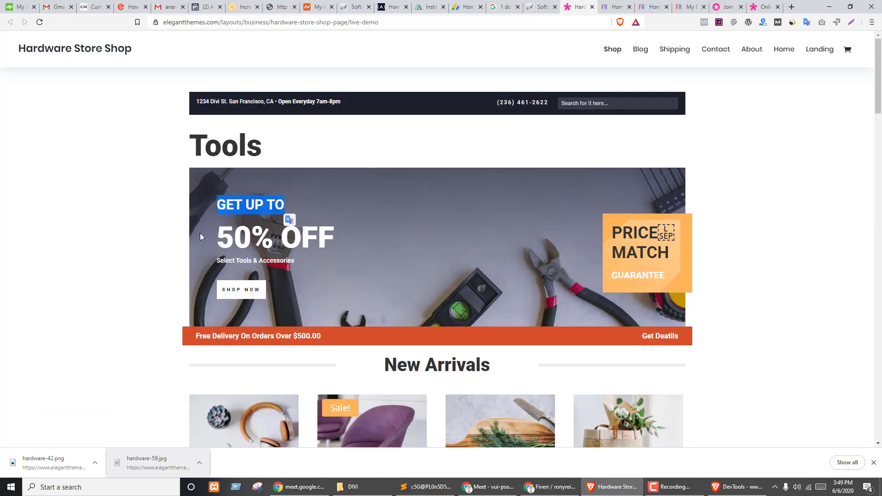
drag(200, 233, 378, 234)
key(ctrl+c)
key(ctrl+Tab)
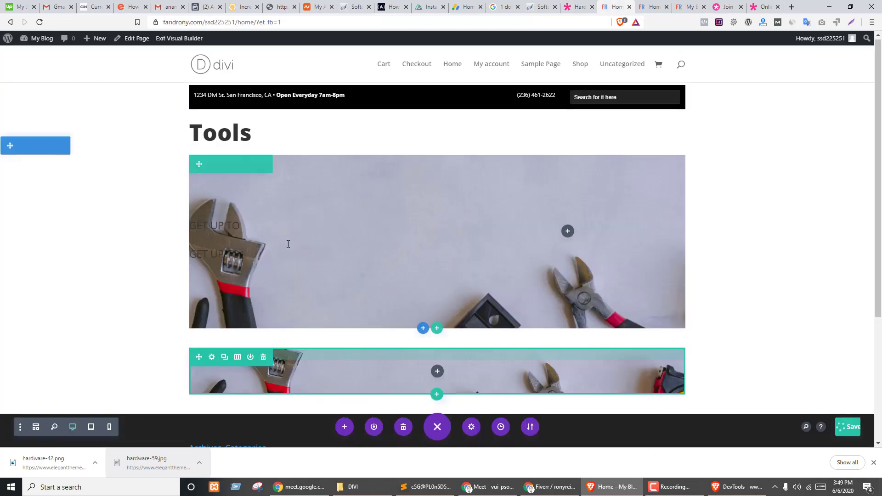
click(293, 256)
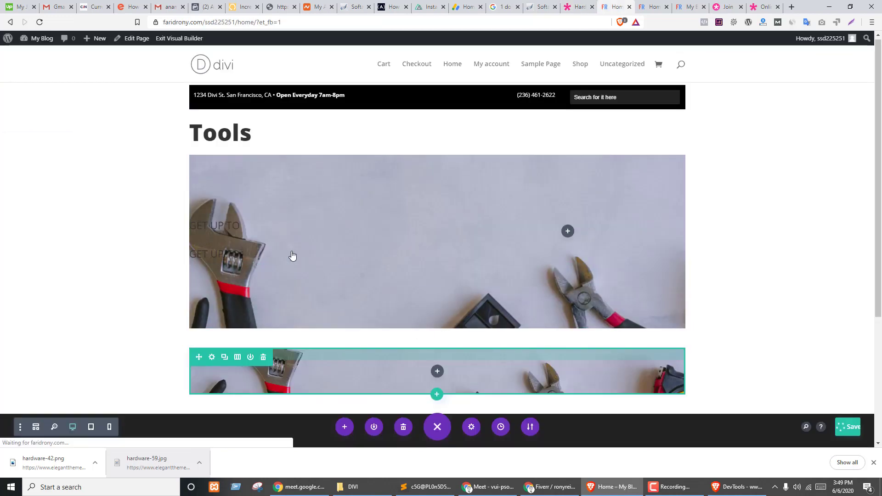
triple_click(332, 338)
key(ctrl+v)
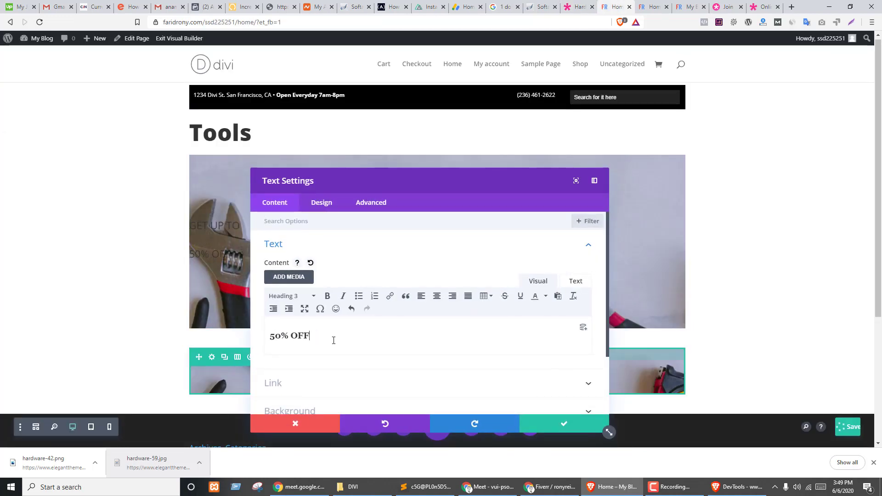
click(564, 424)
- Replace the 50% OFF text with the Select Tools & Accessories tagline from the demo
click(579, 7)
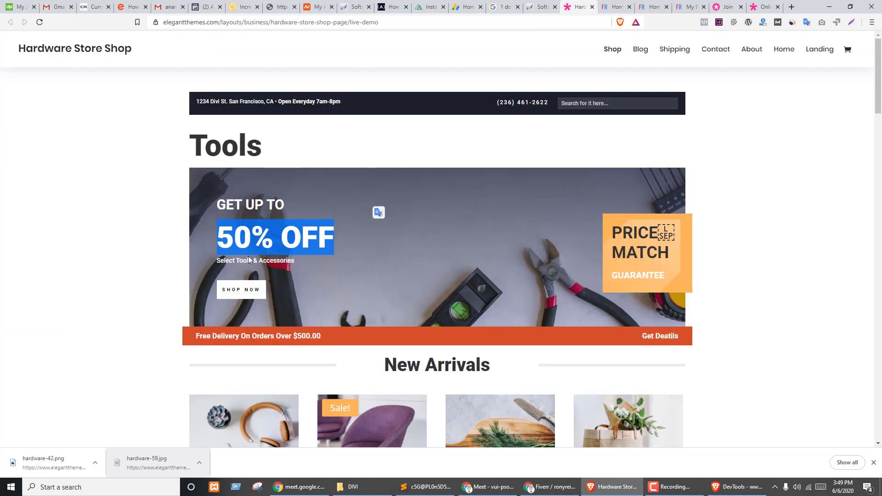
click(222, 260)
drag(218, 260, 318, 266)
key(ctrl+c)
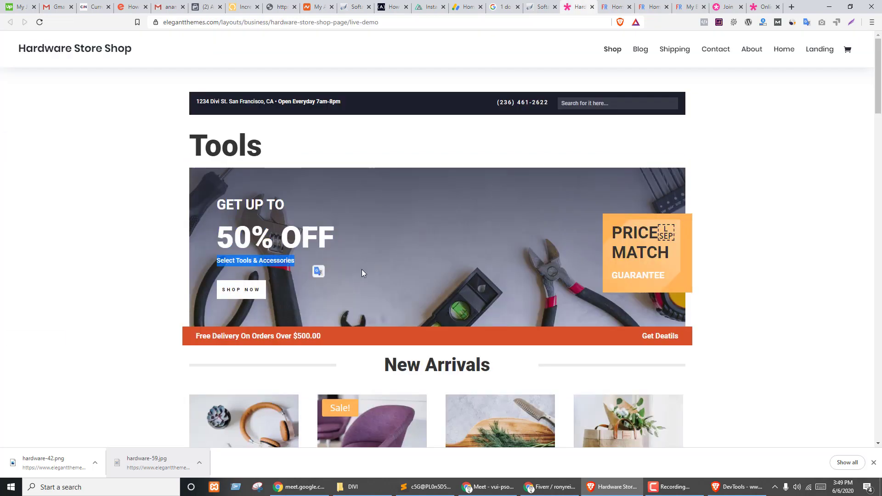
key(ctrl+Tab)
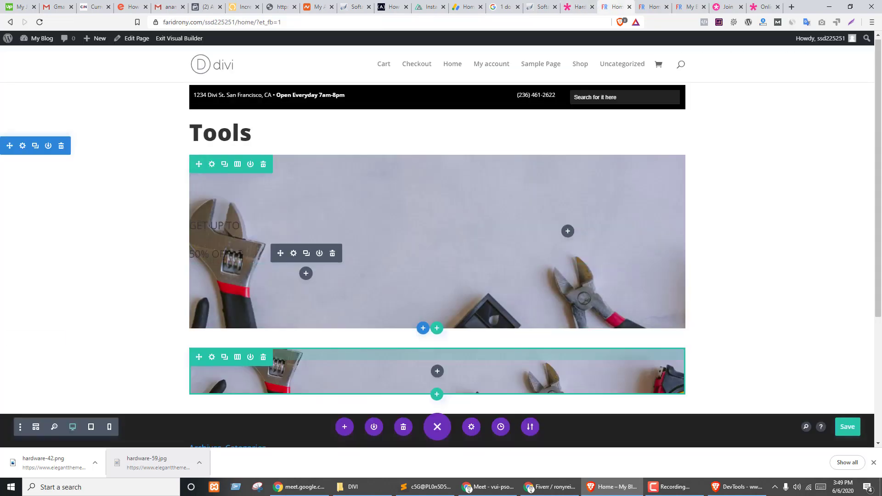
click(295, 257)
drag(271, 340, 324, 343)
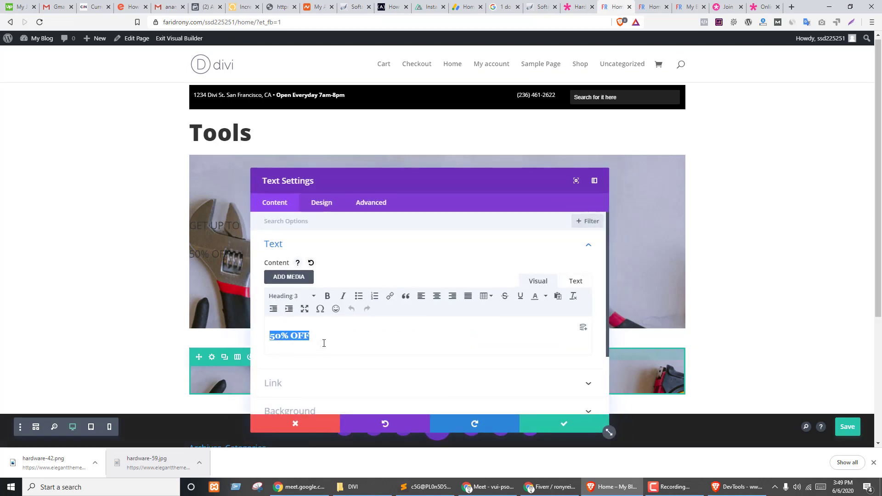
key(ctrl+v)
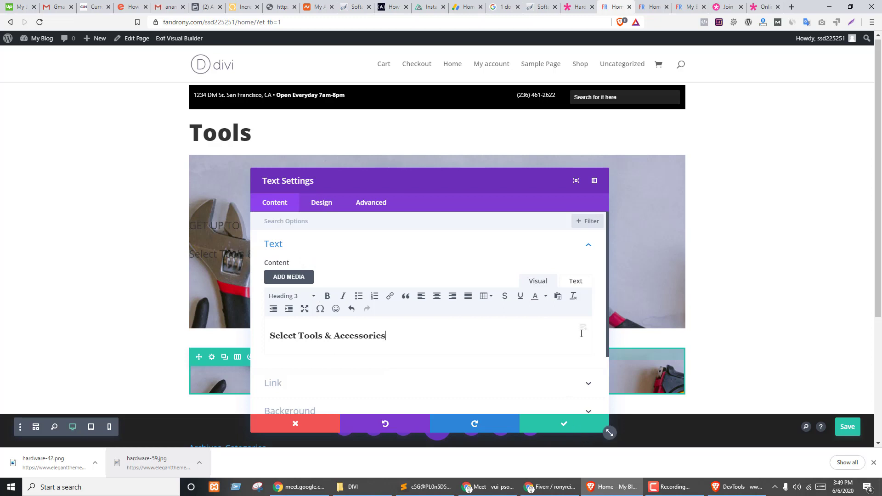
- Strip the heading HTML and re-paste Select Tools & Accessories as a plain paragraph, then save
click(573, 283)
click(543, 284)
click(576, 281)
key(ctrl+a)
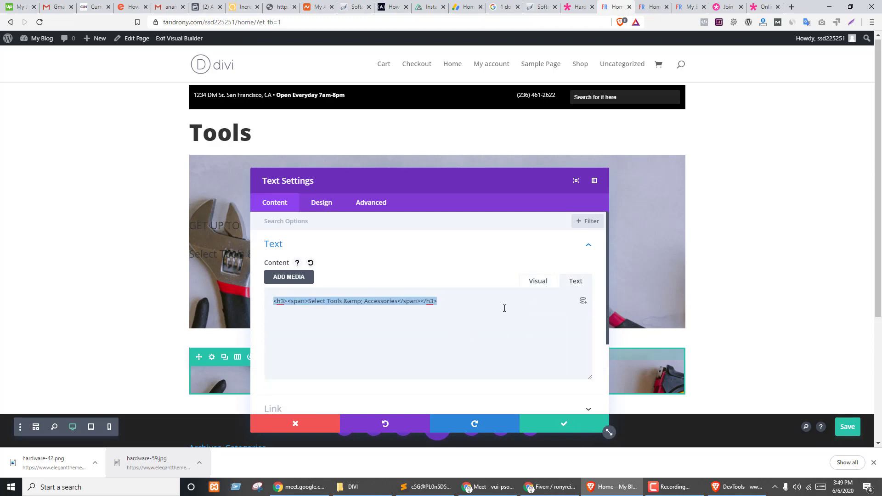
key(BackSpace)
click(536, 282)
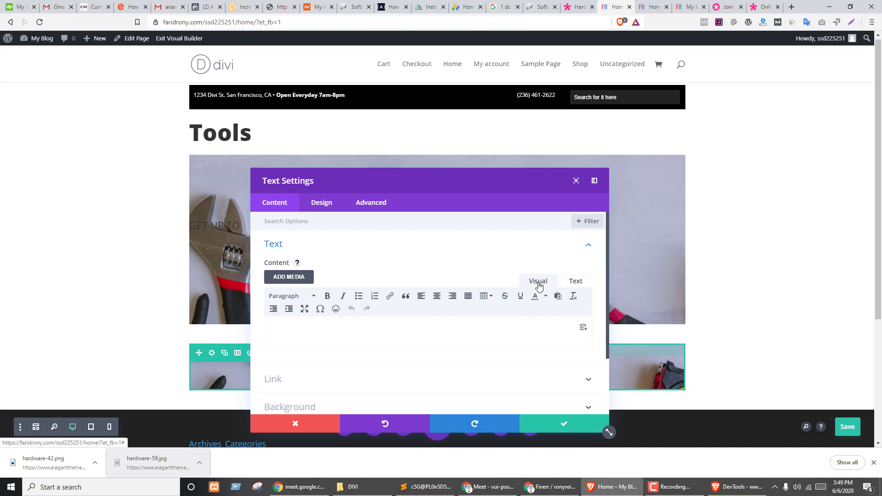
click(358, 327)
text(Select Tools & Accessories)
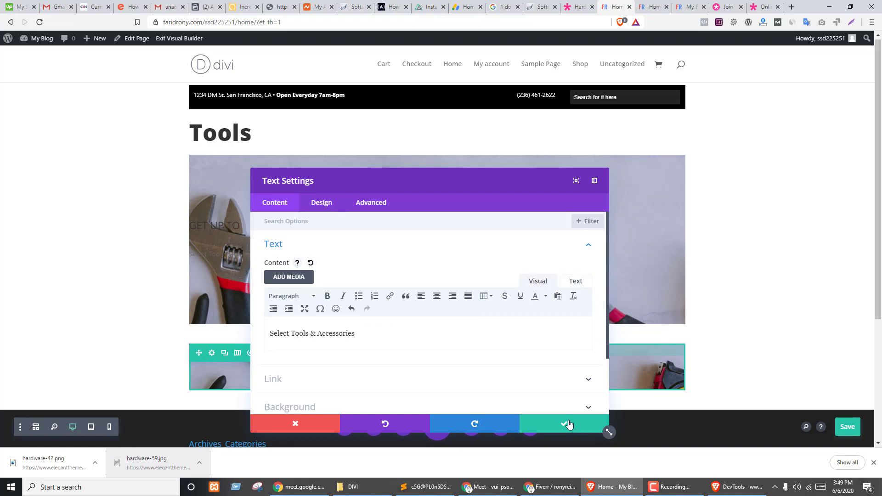
click(569, 424)
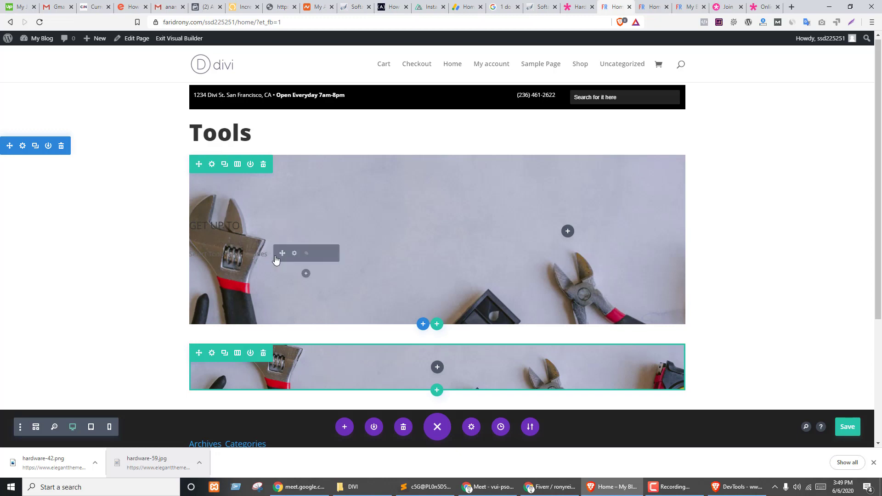
- Copy the 50% OFF text from the Hardware Store demo banner
key(ctrl+Tab)
key(ctrl+shift+Tab)
key(ctrl+shift+Tab)
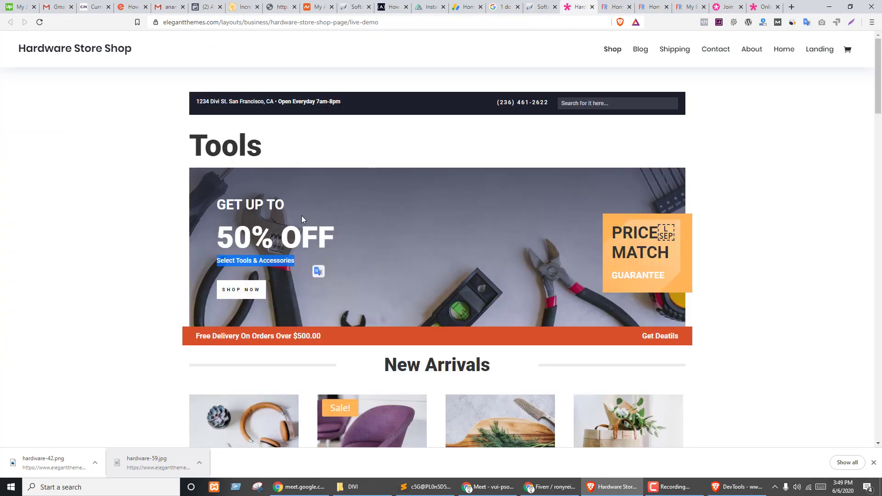
drag(231, 235, 335, 238)
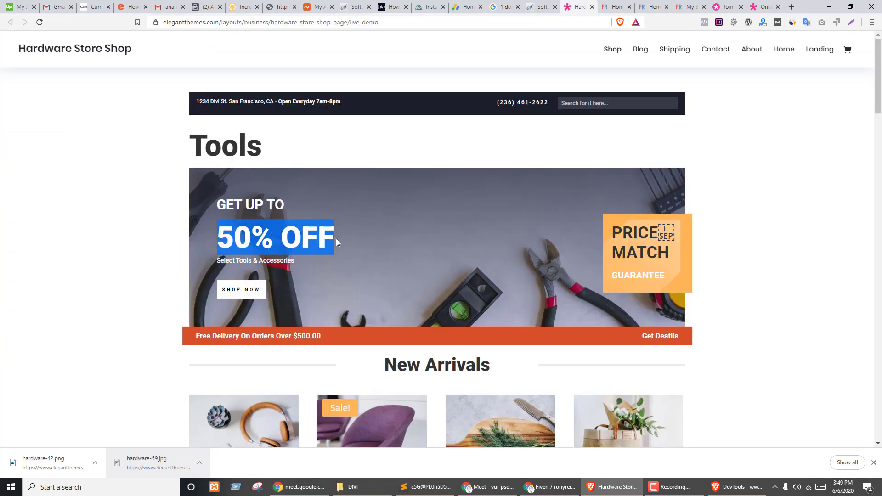
key(ctrl+Tab)
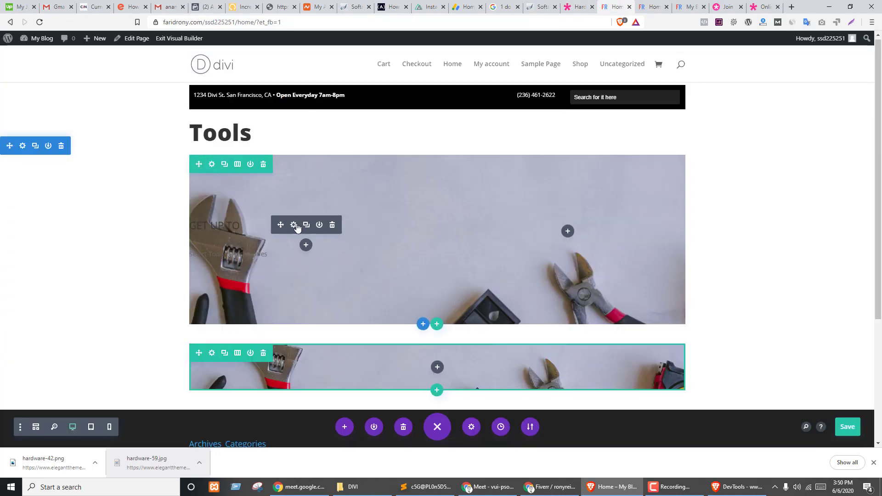
- Duplicate the GET UP TO module, clear its markup, paste in 50% OFF, and save
click(305, 229)
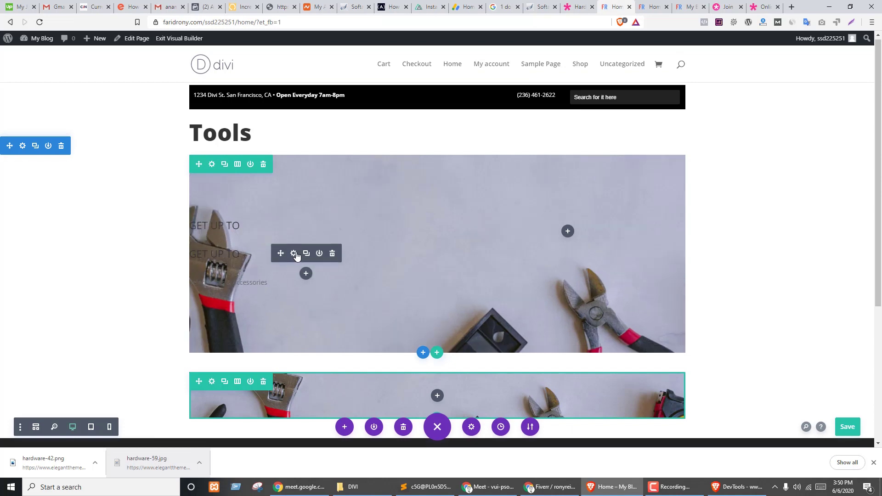
click(293, 253)
click(576, 281)
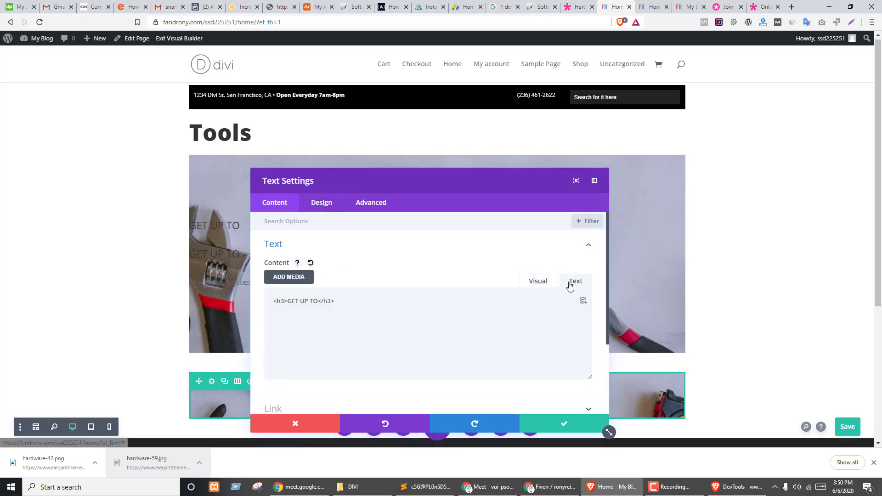
click(388, 330)
key(ctrl+a)
key(BackSpace)
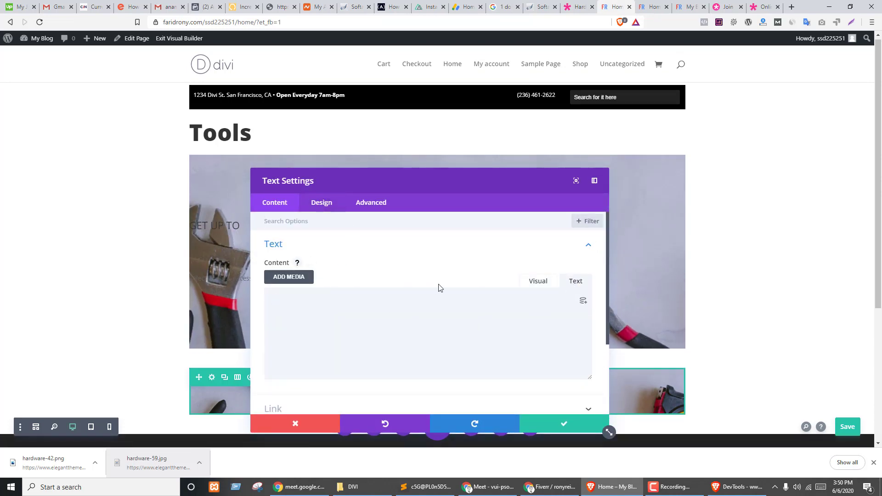
click(538, 281)
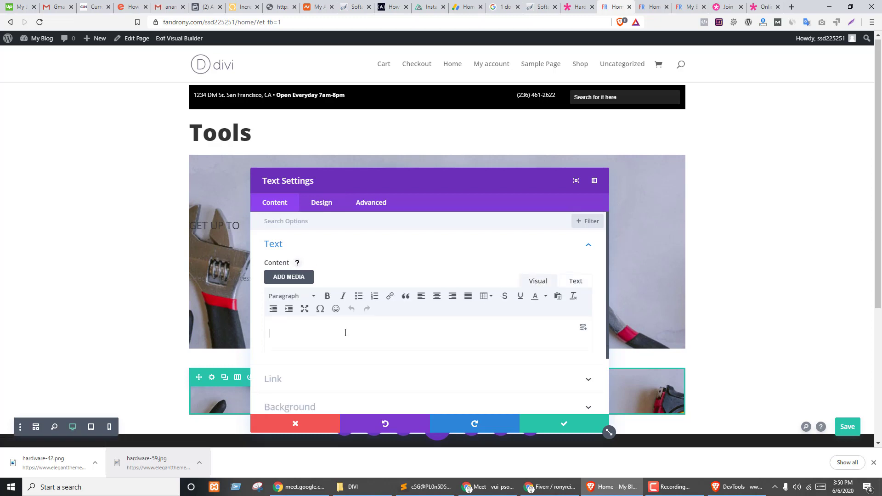
text(50% OFF)
click(575, 280)
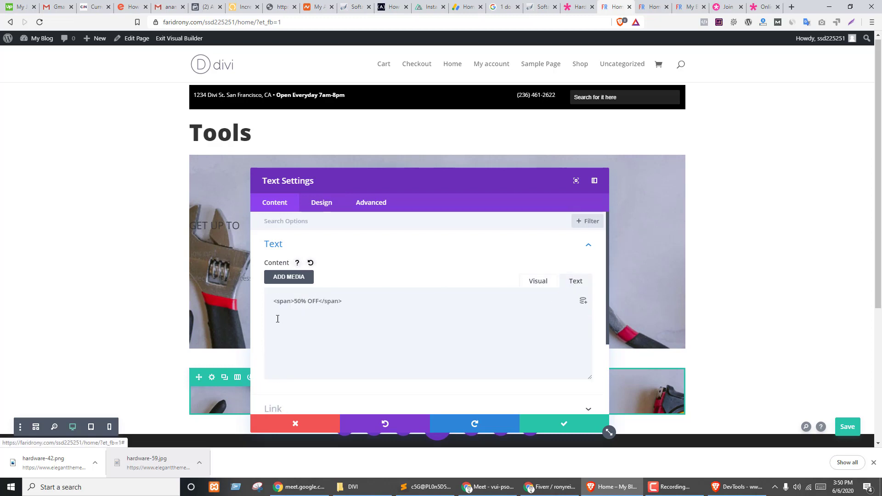
click(587, 422)
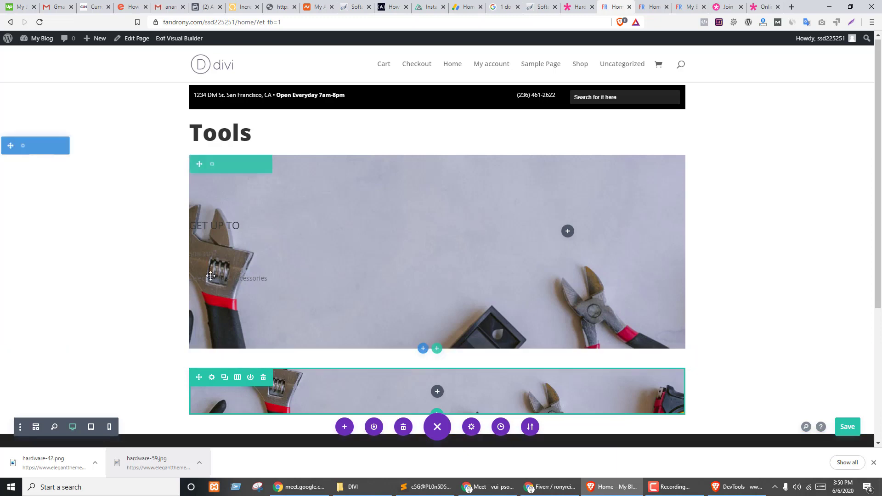
- Set the GET UP TO H3 heading to Bold font weight and 26px text size
click(294, 225)
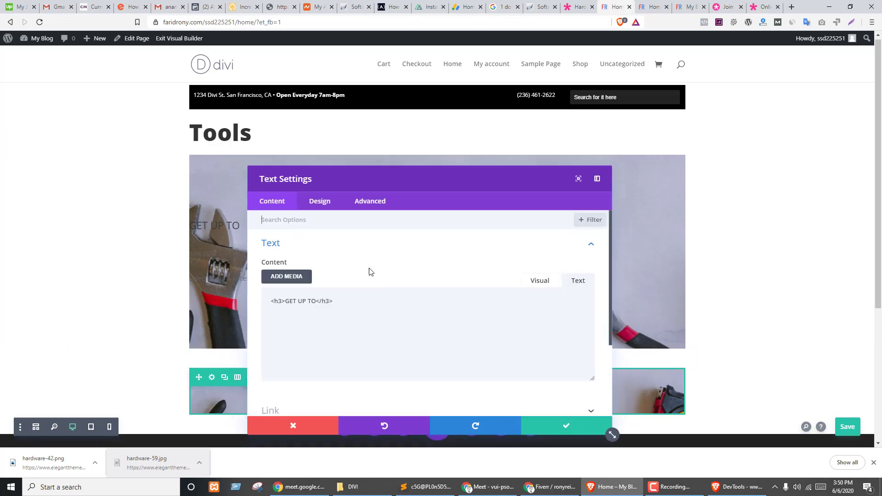
click(321, 204)
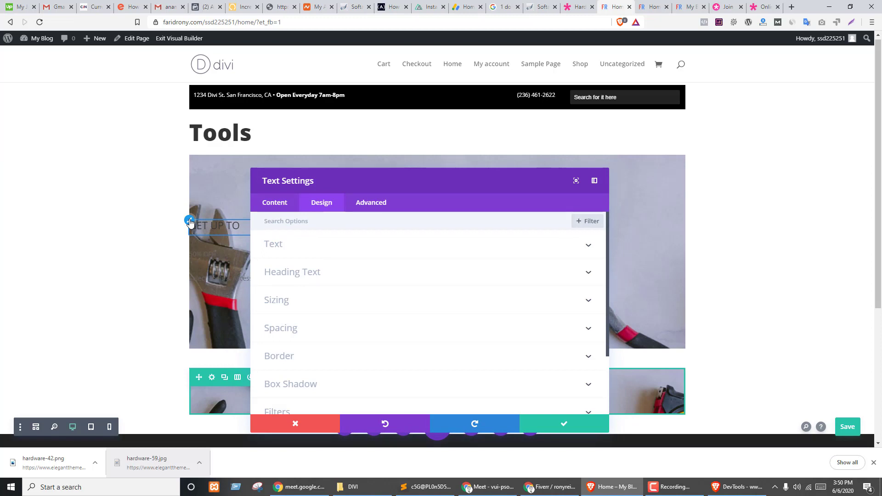
click(190, 223)
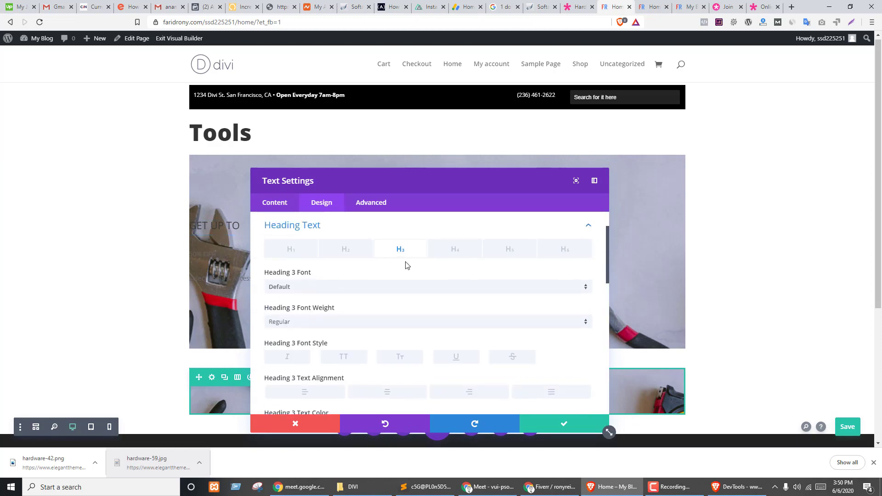
scroll(403, 303, down, 2)
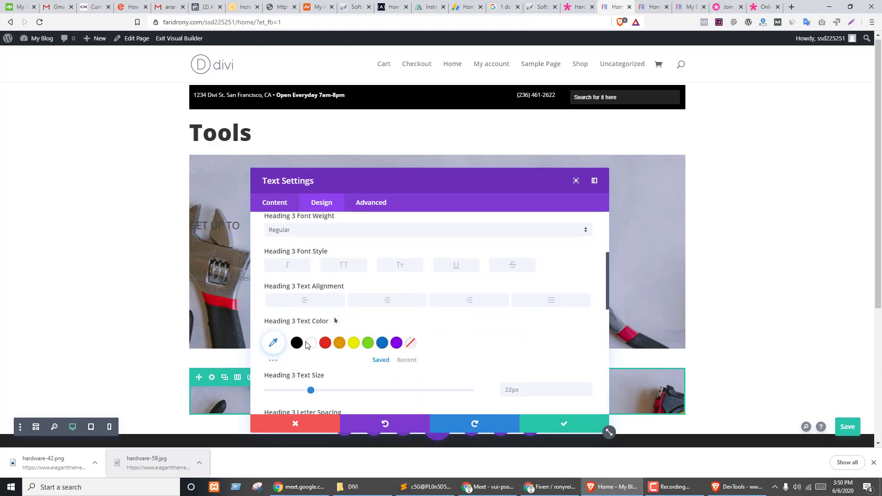
drag(362, 181, 468, 78)
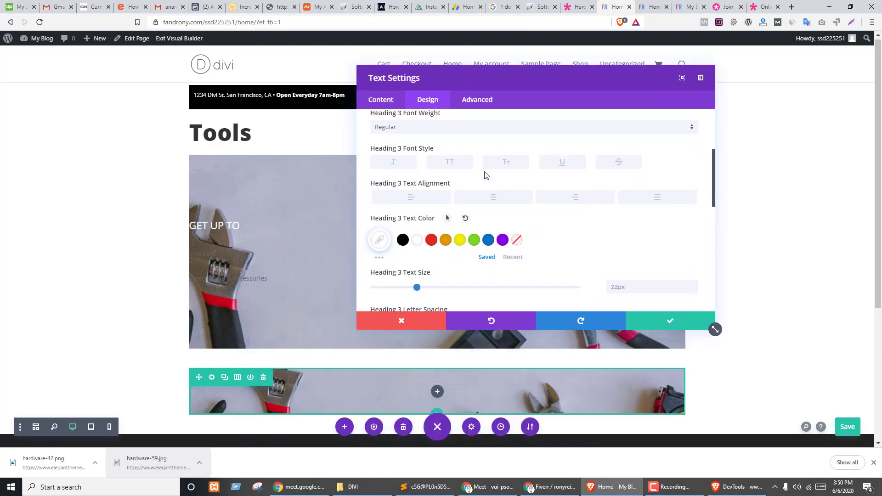
scroll(450, 176, up, 1)
click(398, 139)
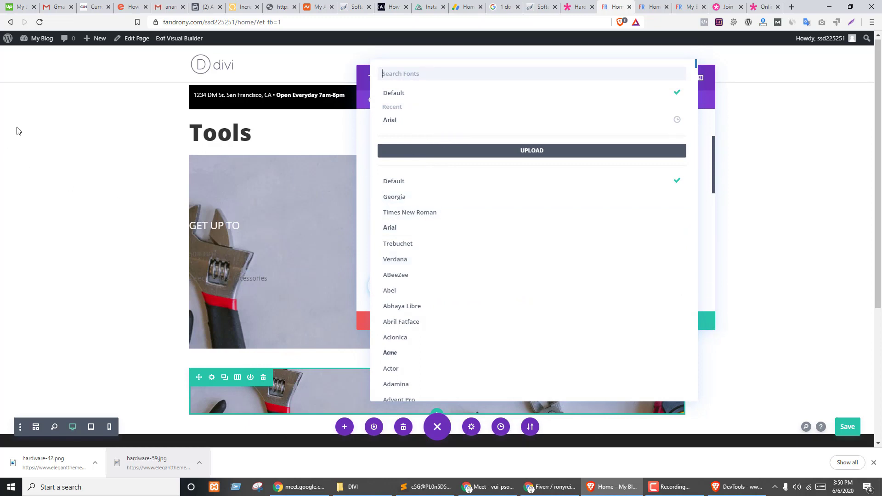
click(351, 197)
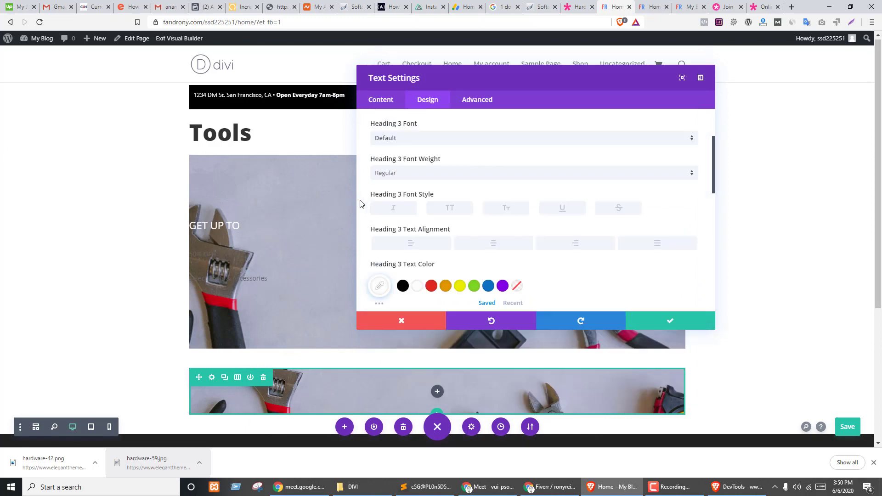
click(414, 177)
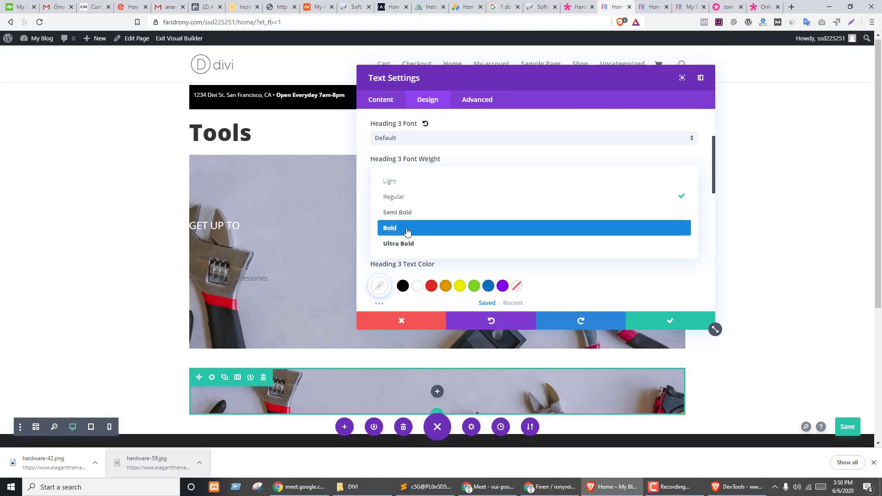
click(435, 225)
scroll(431, 275, down, 3)
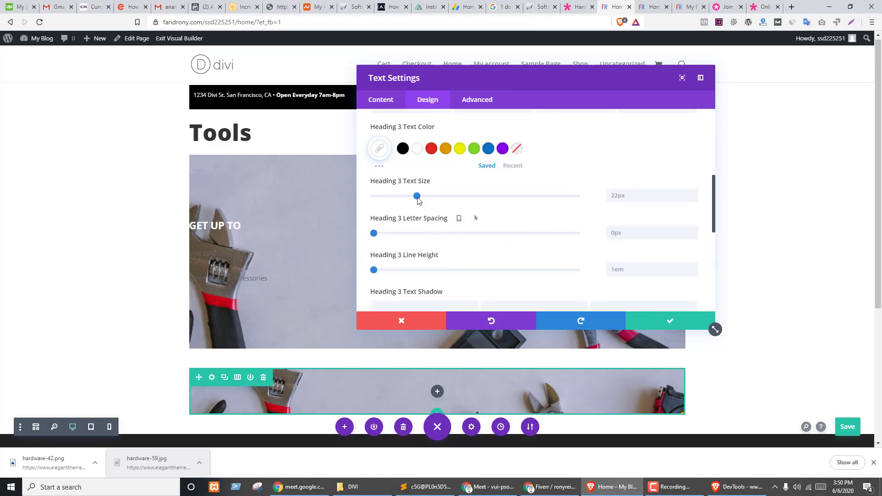
drag(419, 197, 425, 196)
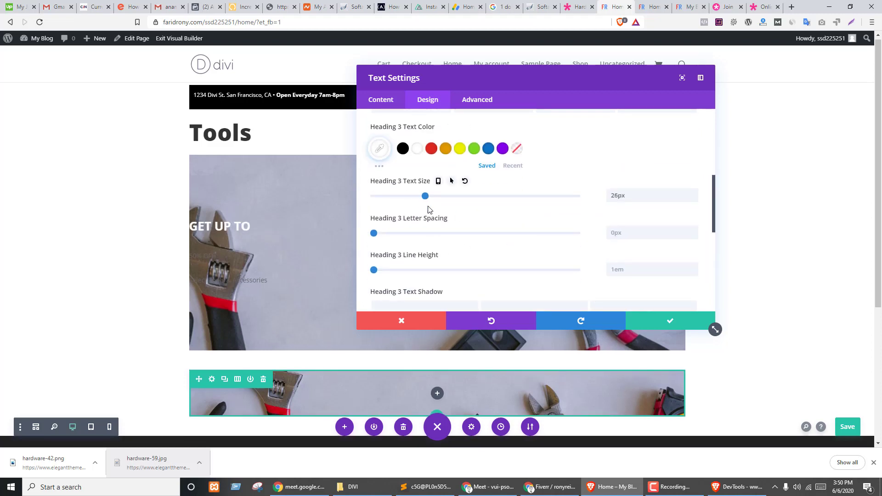
click(670, 321)
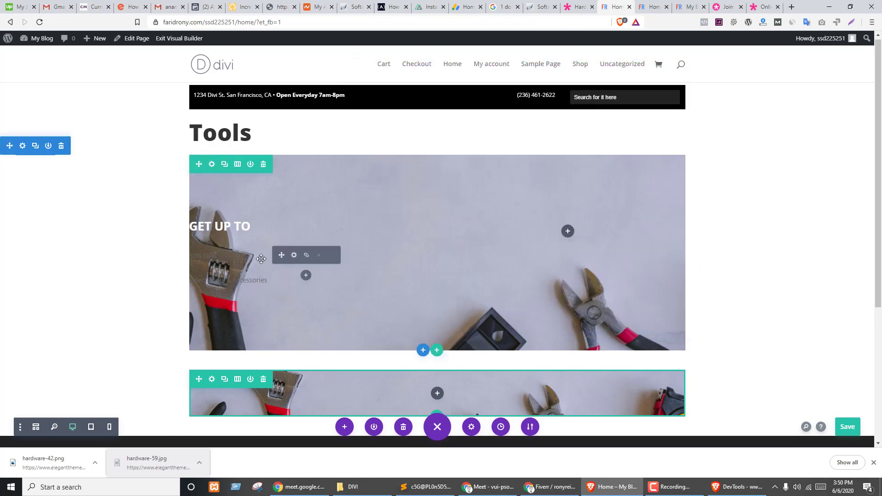
- Style the 50% OFF text white, Ultra Bold, at 70px, and save the module
click(294, 257)
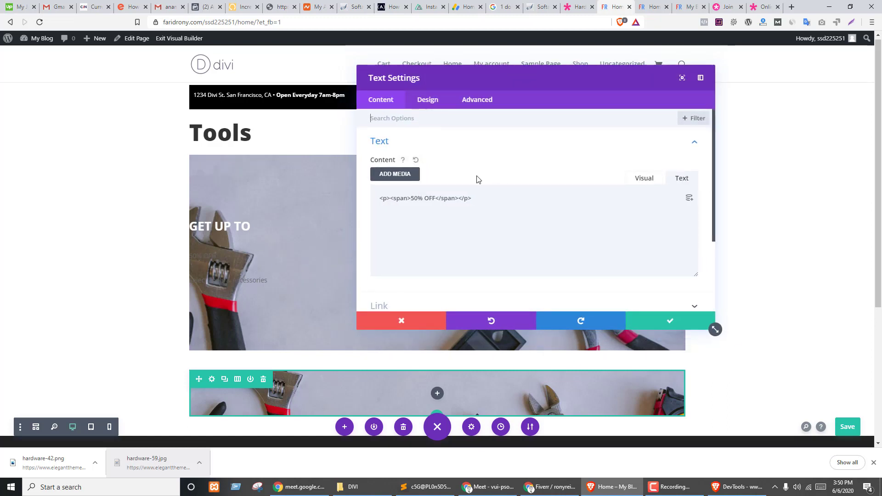
click(431, 101)
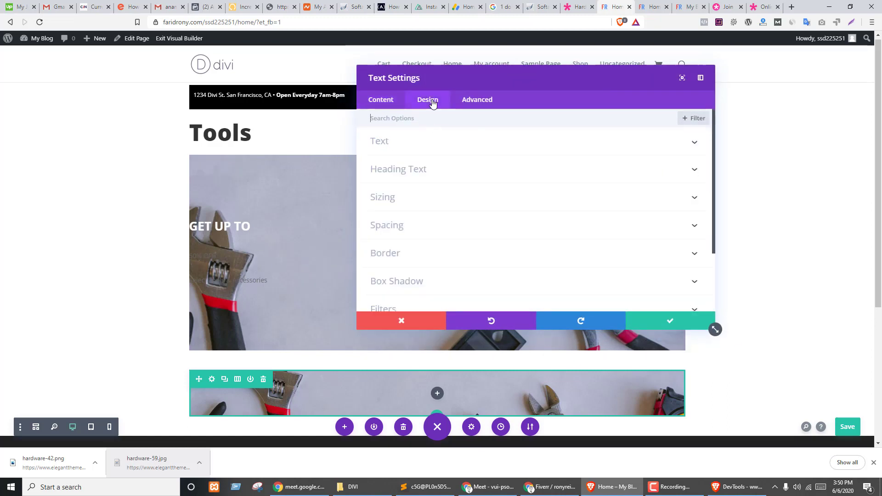
click(197, 254)
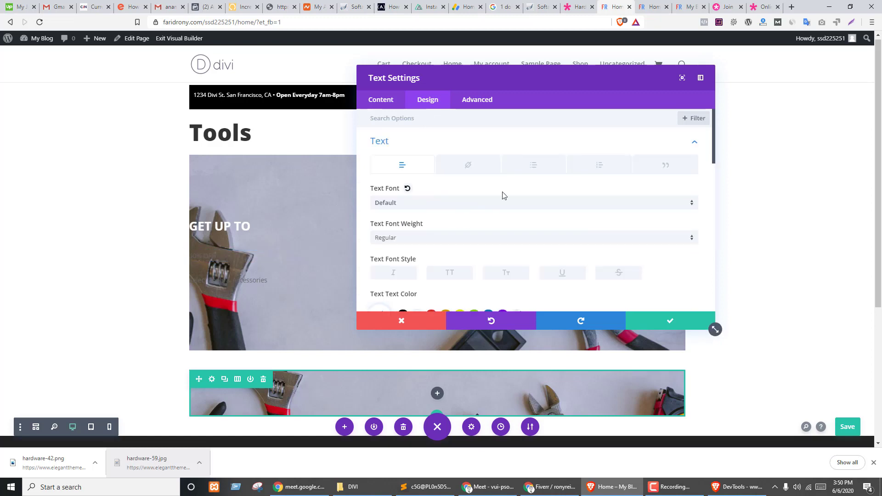
scroll(503, 196, down, 3)
click(417, 208)
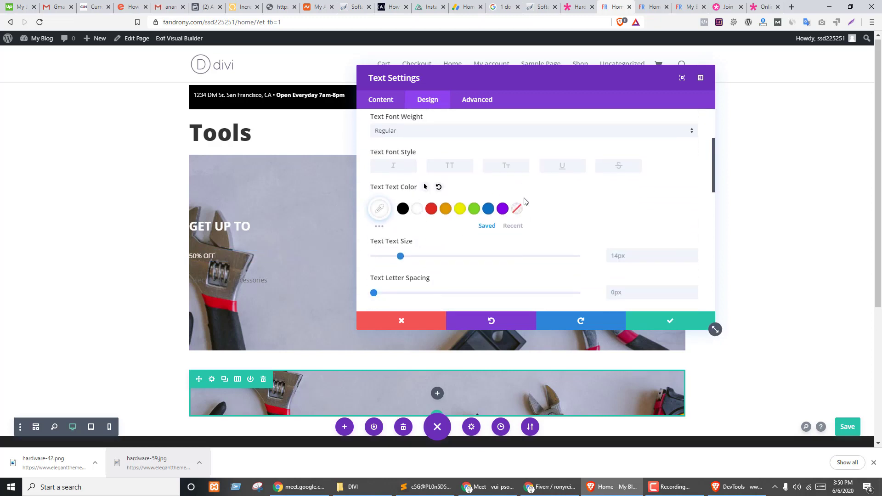
scroll(524, 211, down, 1)
scroll(506, 207, up, 2)
click(420, 147)
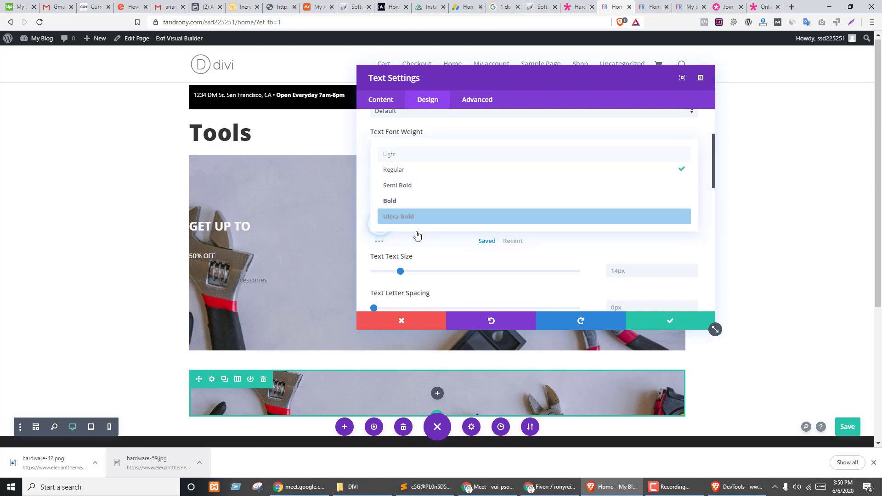
click(404, 222)
scroll(461, 230, down, 1)
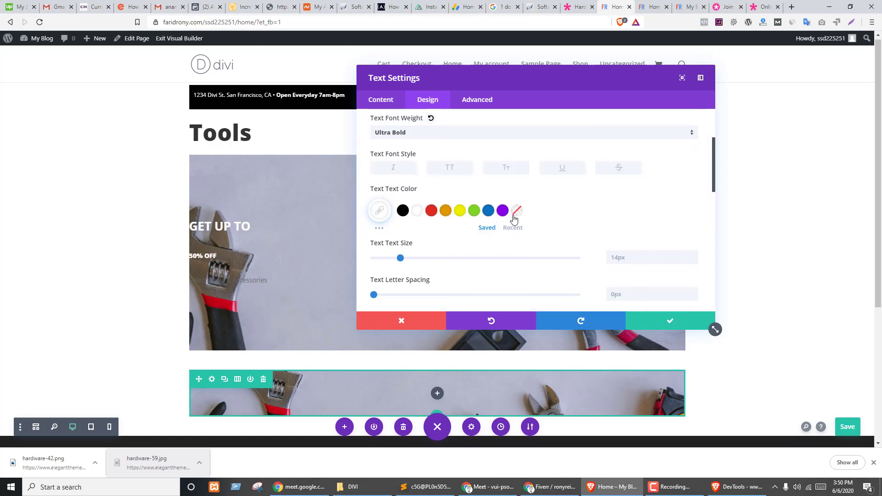
drag(401, 226, 516, 228)
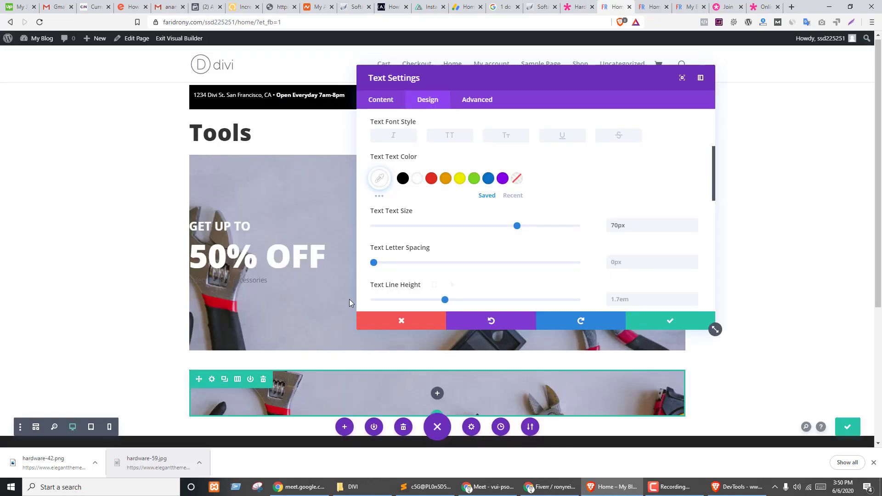
click(670, 321)
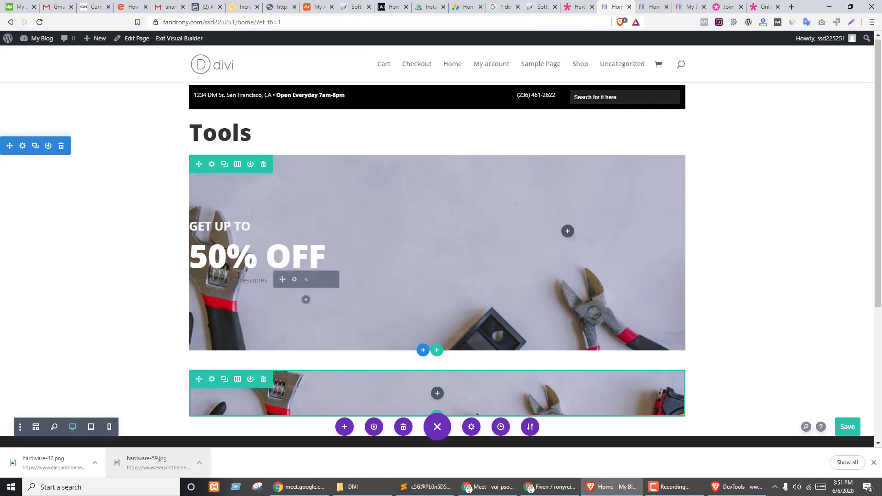
- Review the Select Tools & Accessories text styling, save it, and compare against the demo
click(294, 281)
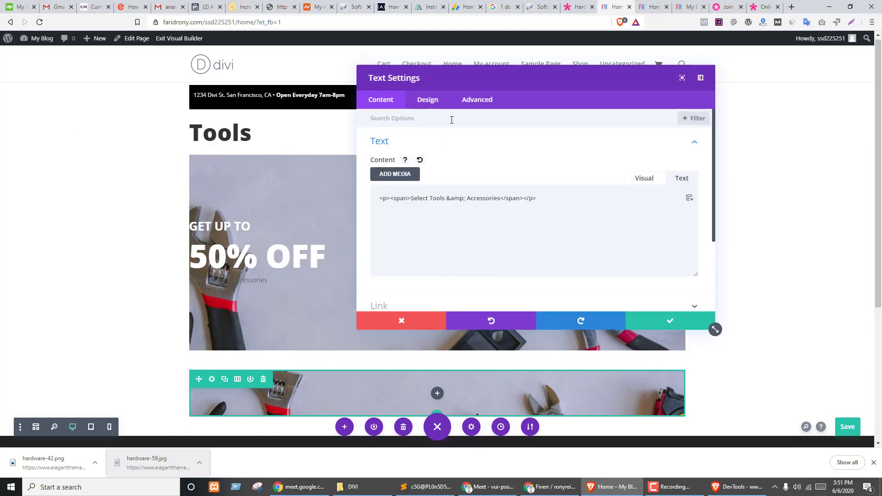
click(430, 101)
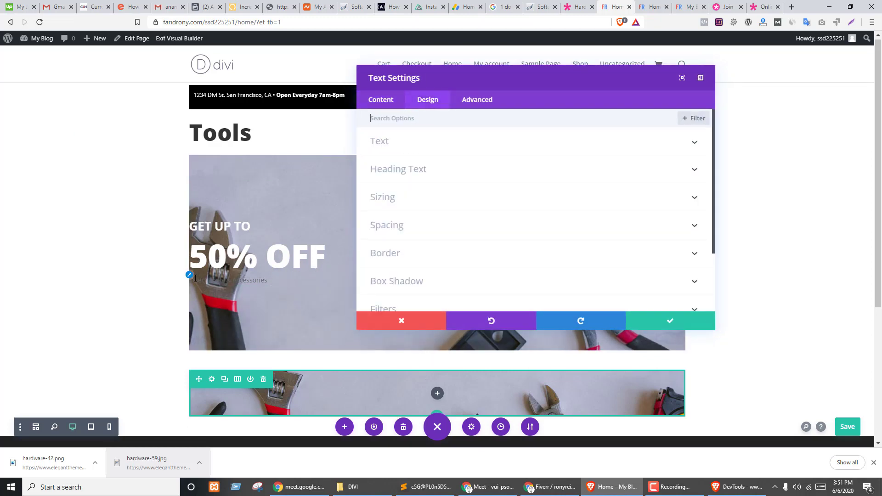
click(460, 142)
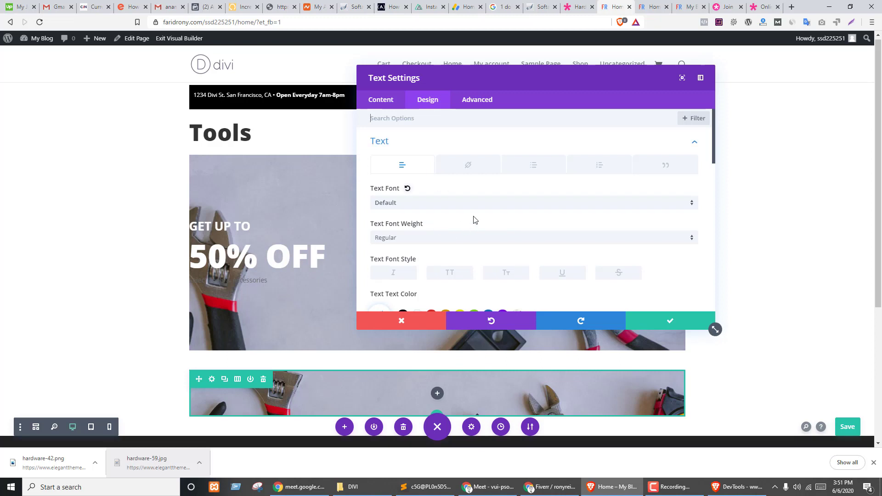
scroll(474, 219, down, 2)
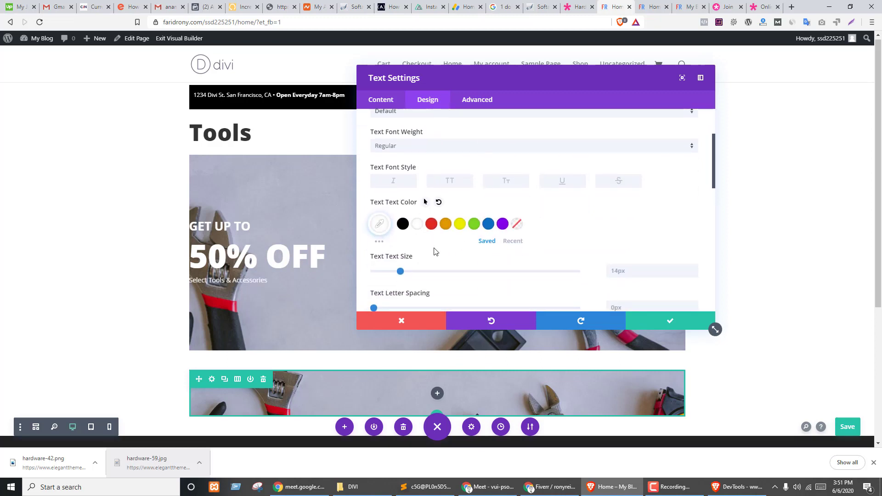
scroll(541, 210, down, 2)
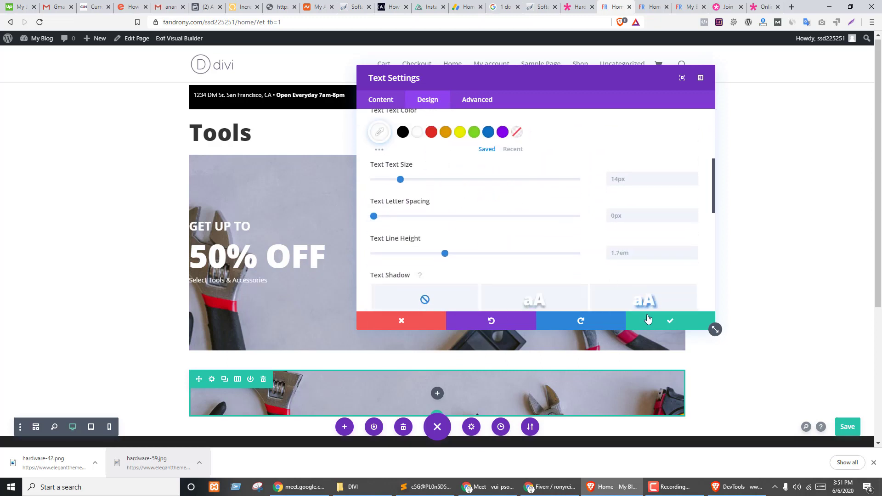
click(648, 319)
key(ctrl+shift+Tab)
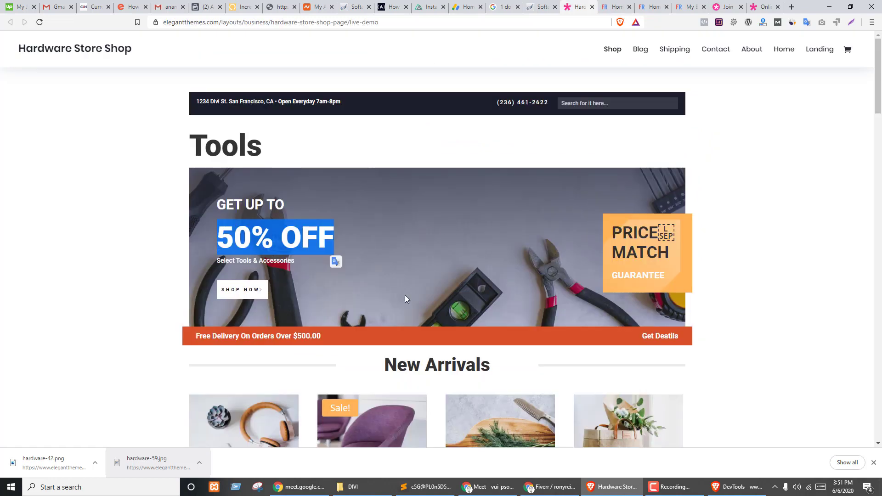
key(ctrl+Tab)
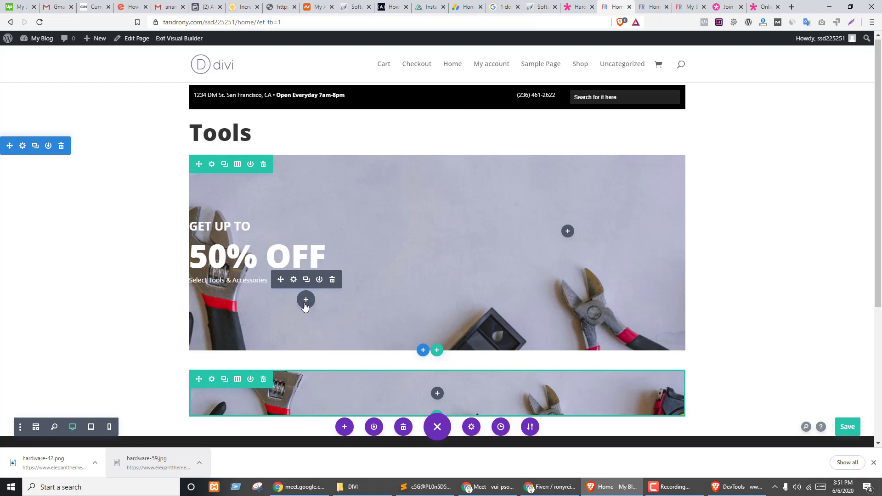
- Add a button module under the subtitle with the label Shop Now
click(306, 301)
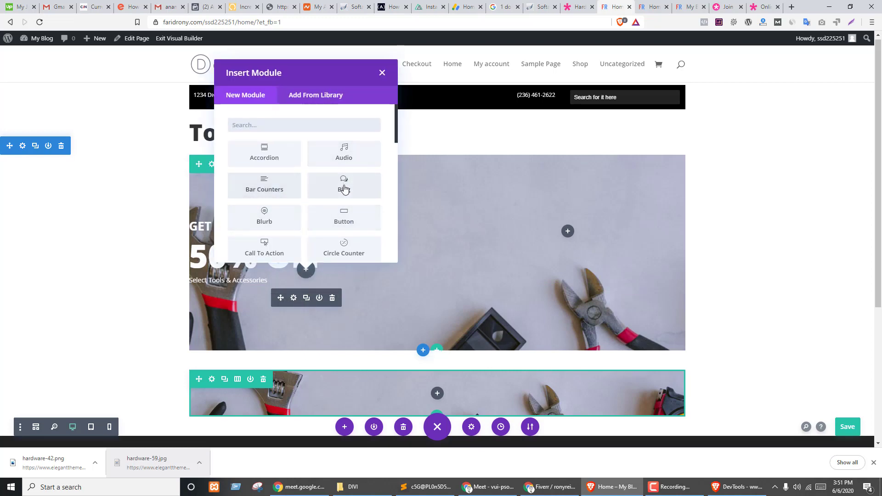
click(344, 218)
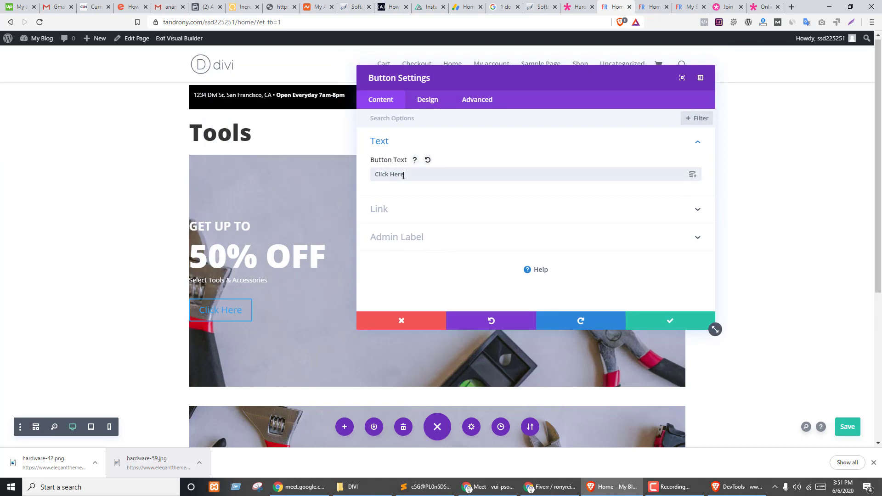
triple_click(403, 176)
text(Shop)
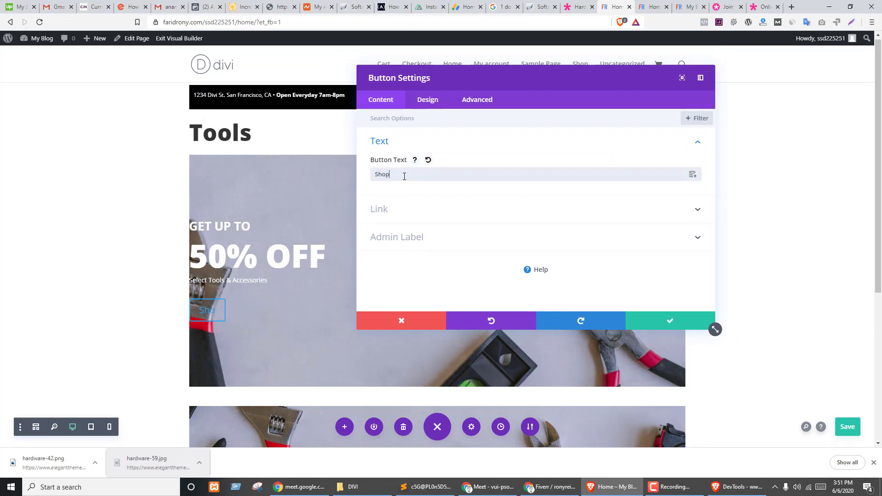
text( Now)
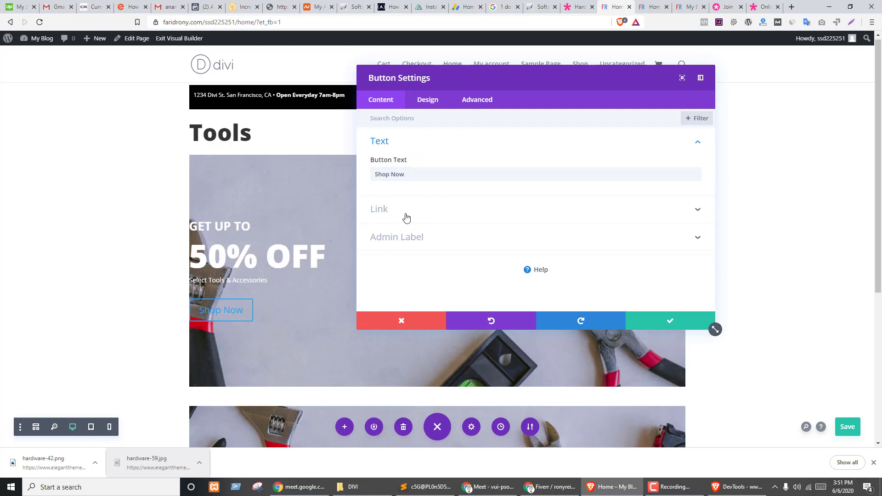
- Set the Shop Now button's link to the Homepage Link dynamic content
click(406, 218)
click(418, 188)
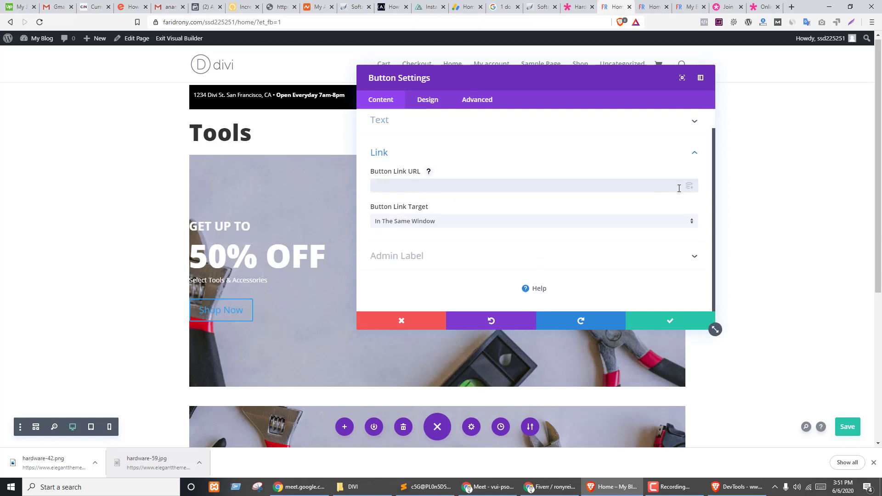
click(689, 188)
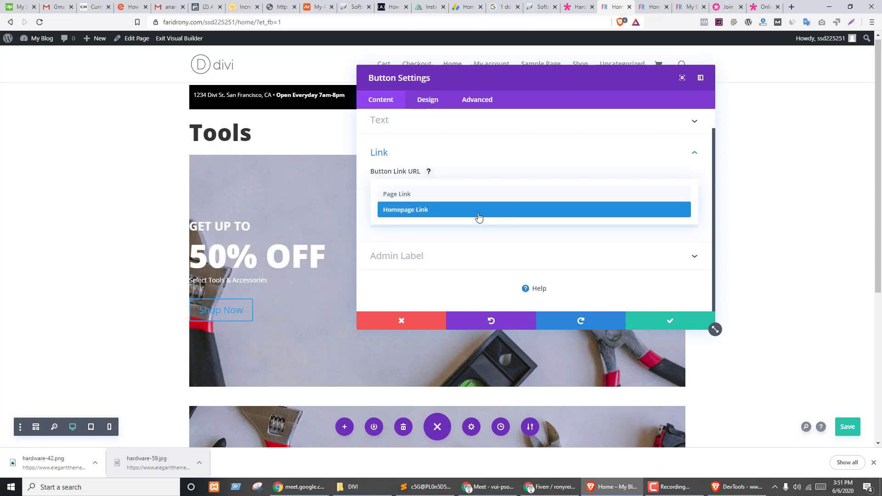
click(520, 170)
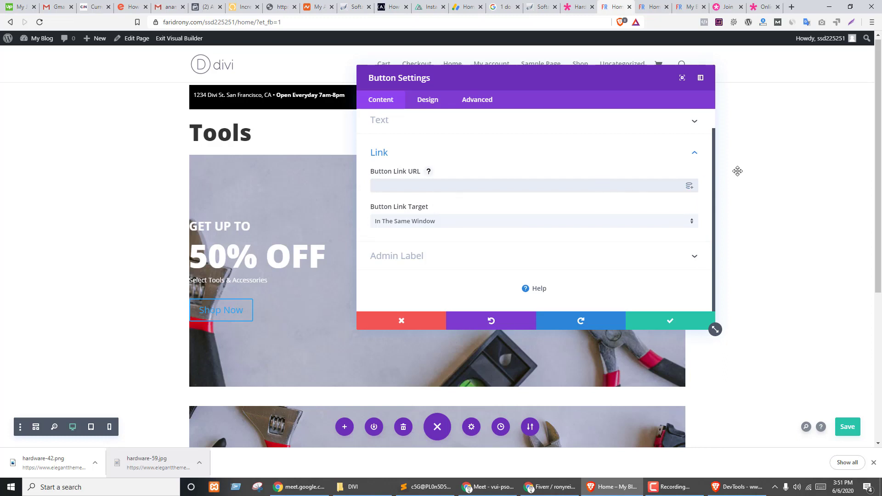
click(690, 186)
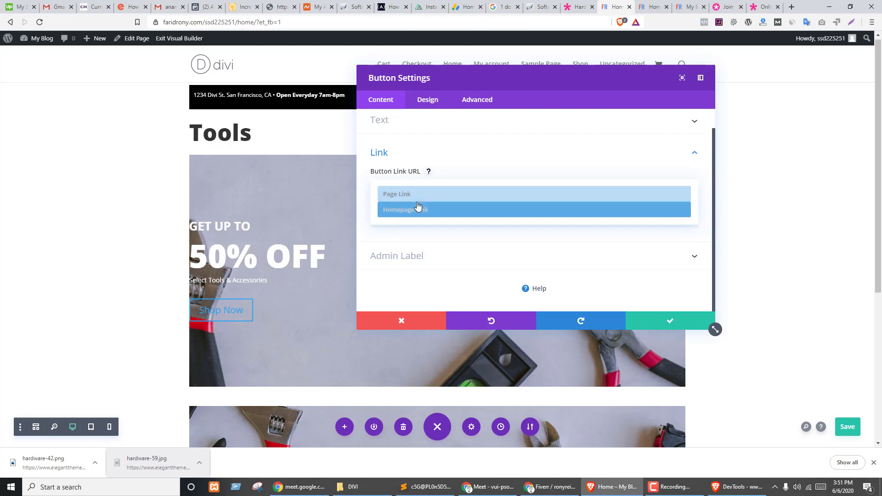
click(412, 194)
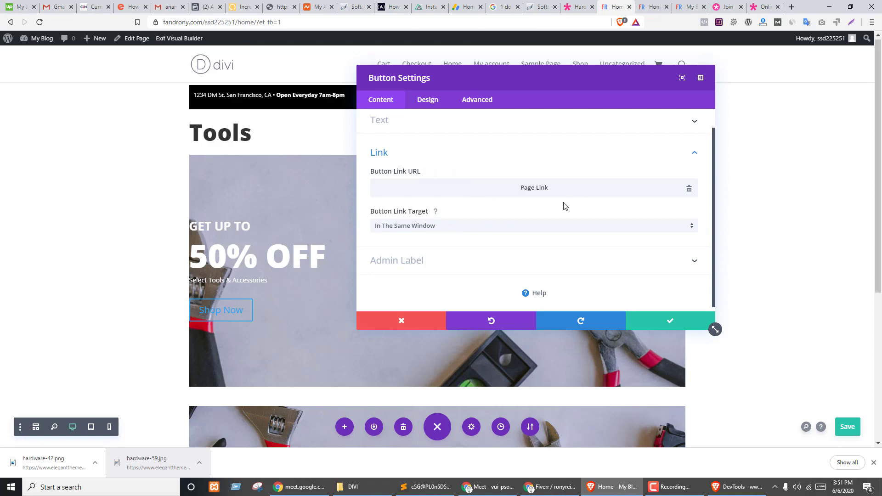
click(689, 189)
click(689, 188)
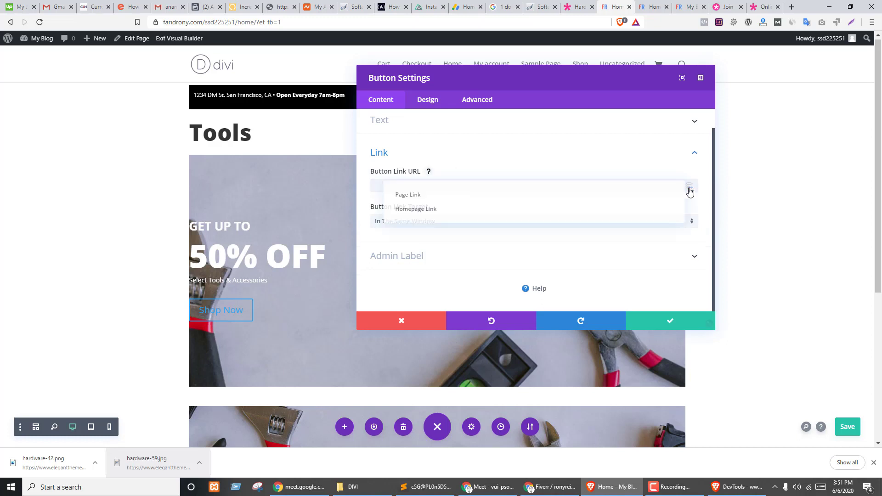
click(403, 211)
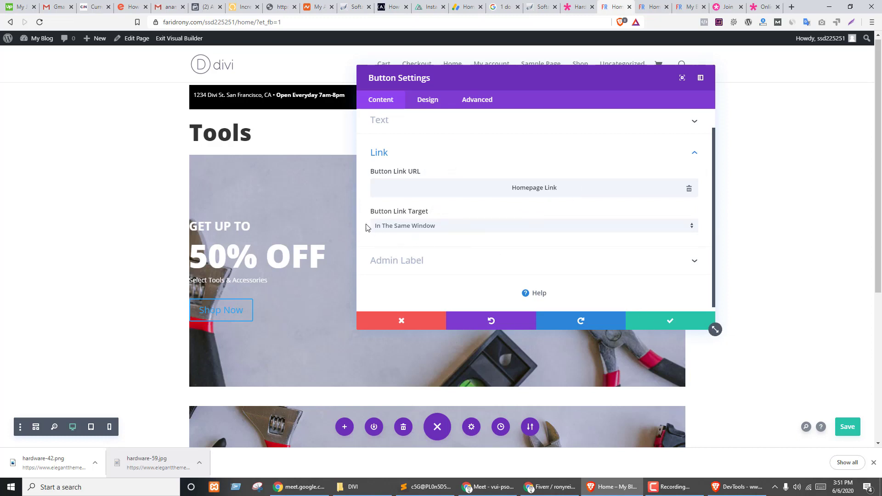
scroll(471, 229, down, 1)
scroll(470, 229, up, 1)
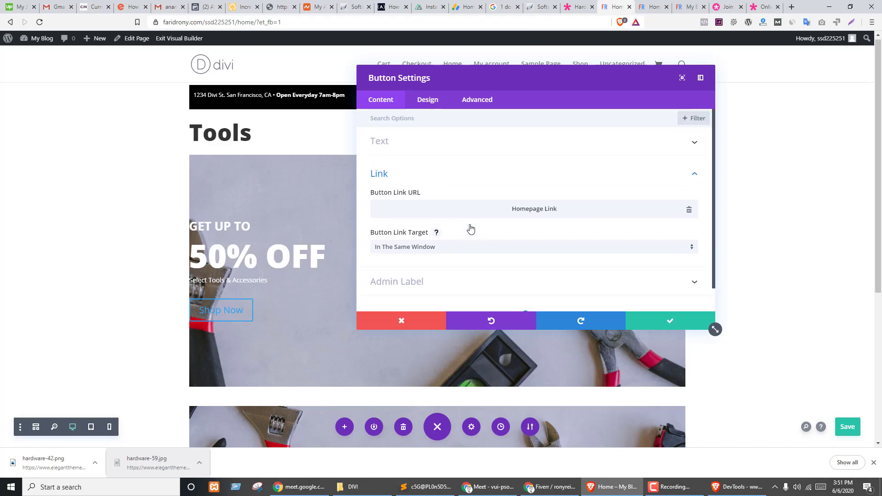
click(393, 148)
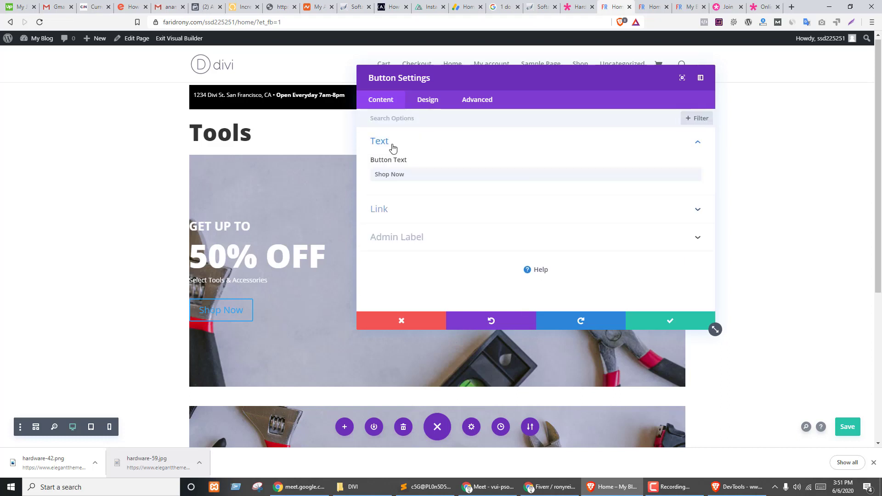
click(427, 101)
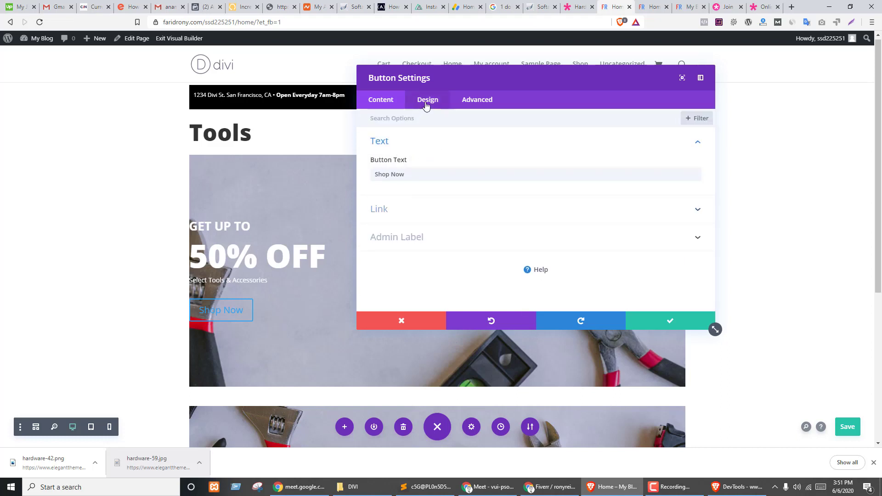
- Set the Shop Now label to a light text colour and save the page
click(406, 147)
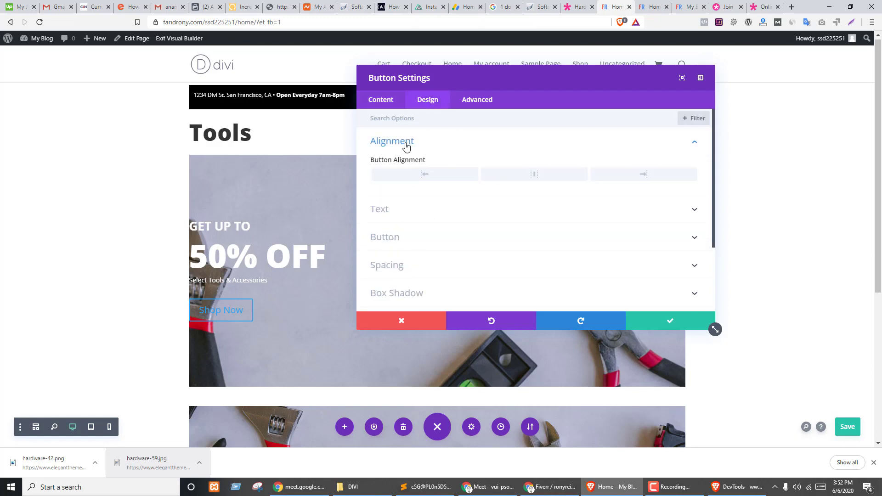
click(406, 145)
click(385, 174)
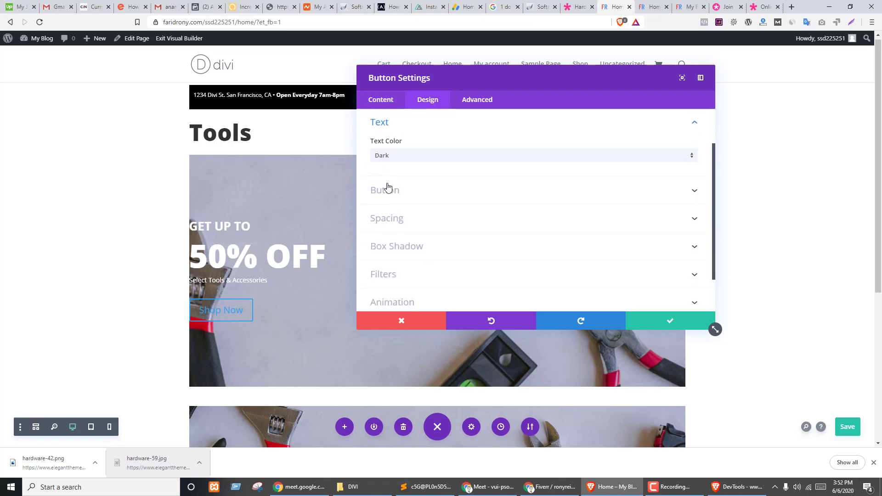
click(406, 166)
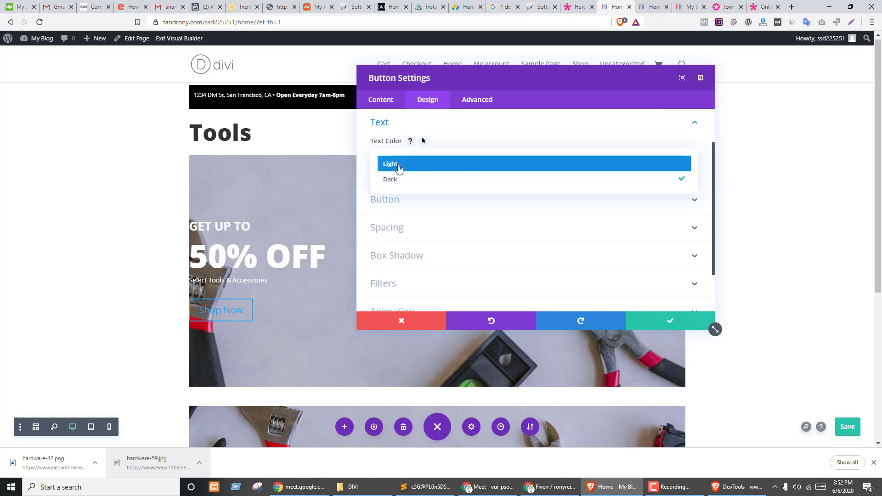
click(398, 166)
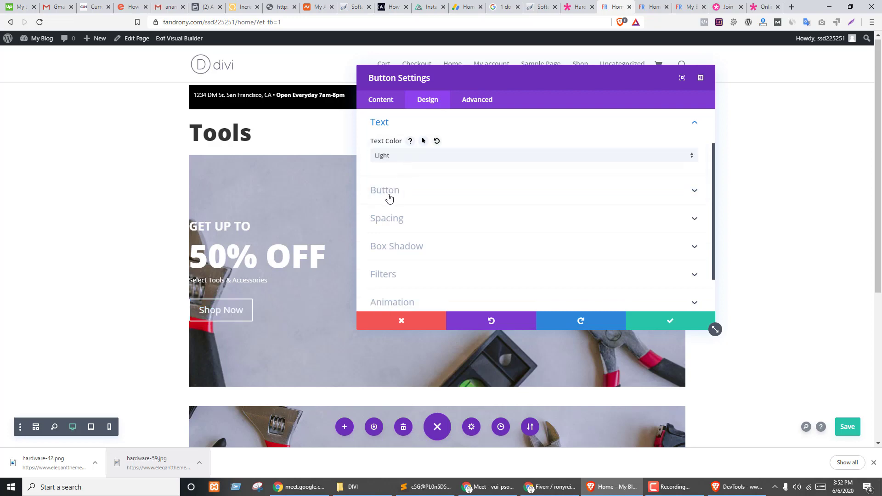
key(ctrl+s)
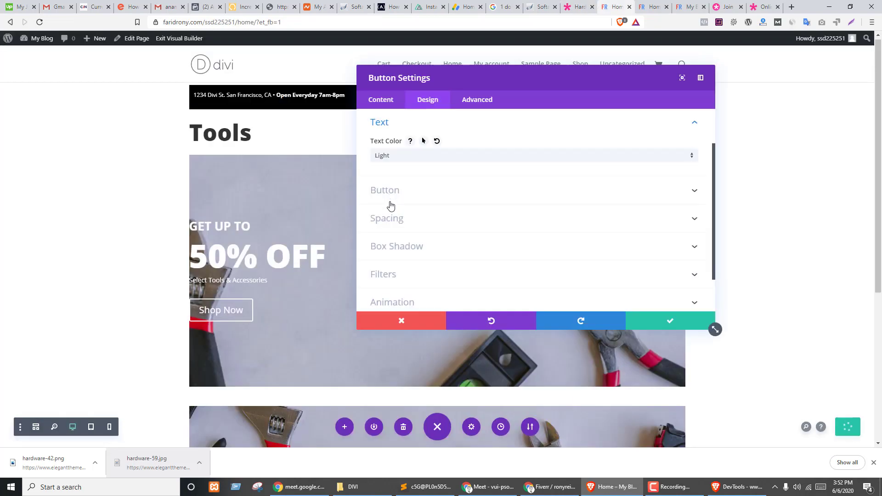
- Enable custom button styles and set the button text size to 16px
click(393, 196)
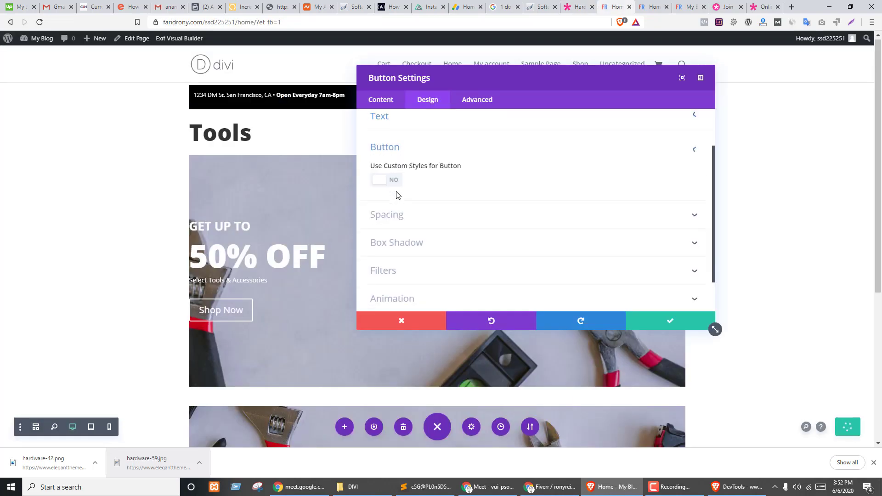
click(396, 162)
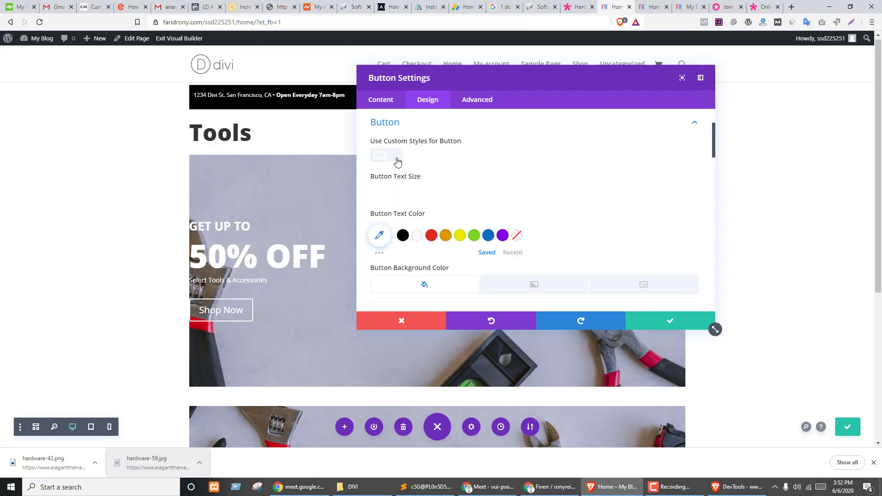
scroll(506, 175, down, 1)
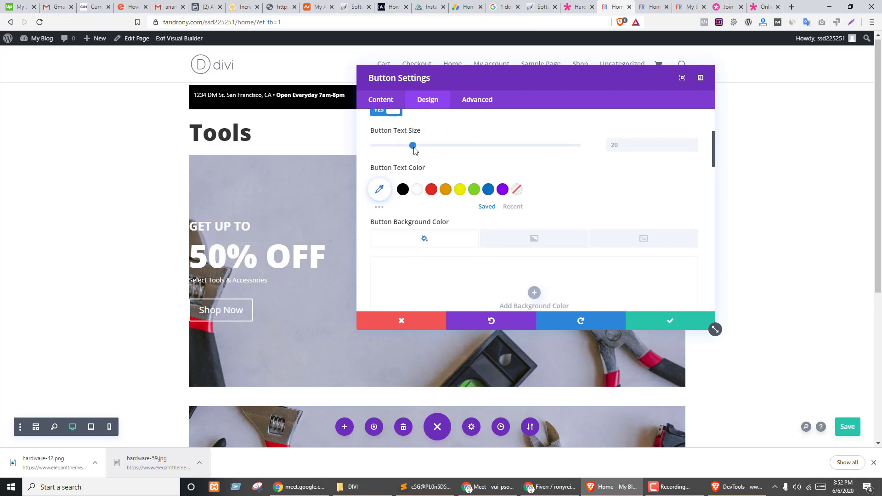
drag(413, 147, 400, 144)
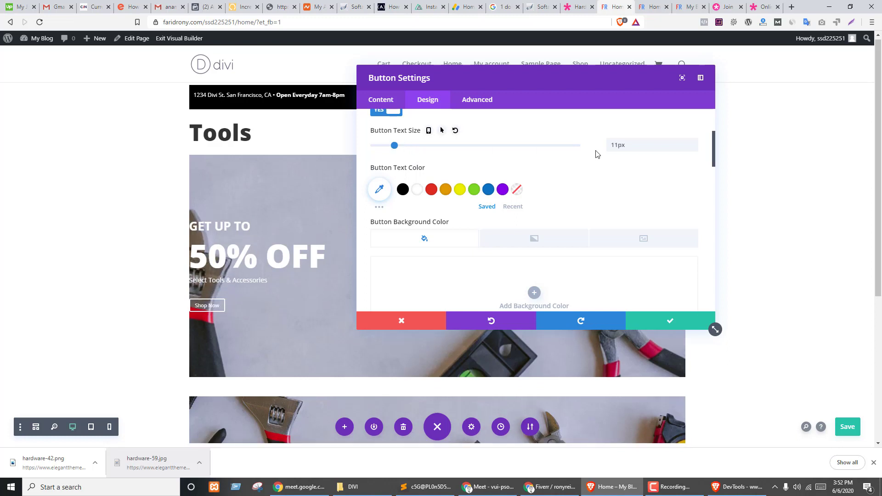
click(682, 147)
click(693, 143)
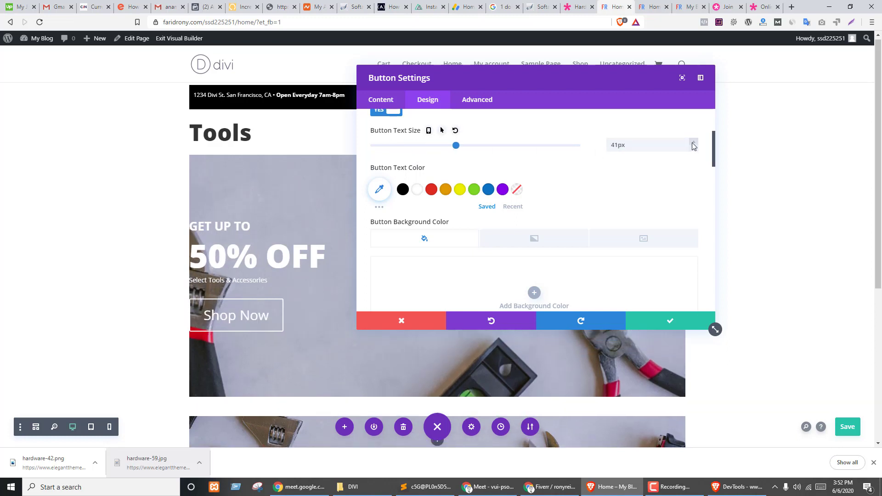
drag(683, 145, 582, 145)
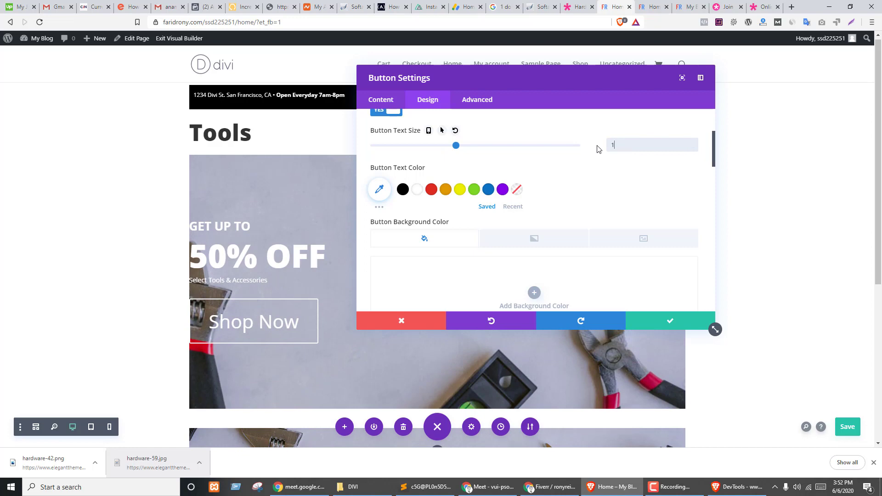
text(16)
key(Return)
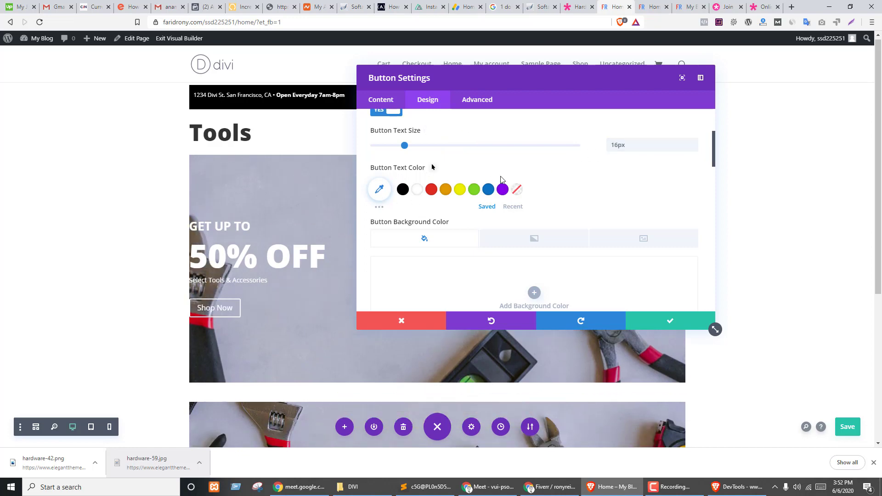
- Give the Shop Now button black text on a white background
scroll(478, 213, down, 2)
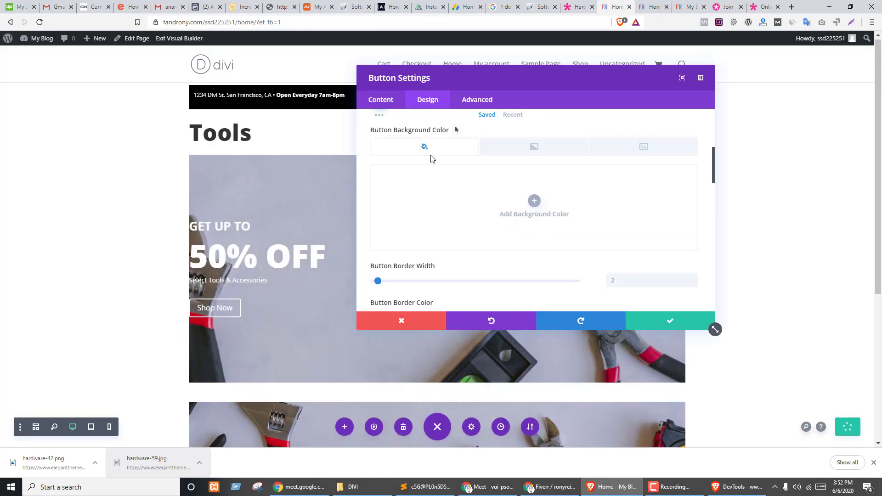
scroll(421, 217, up, 2)
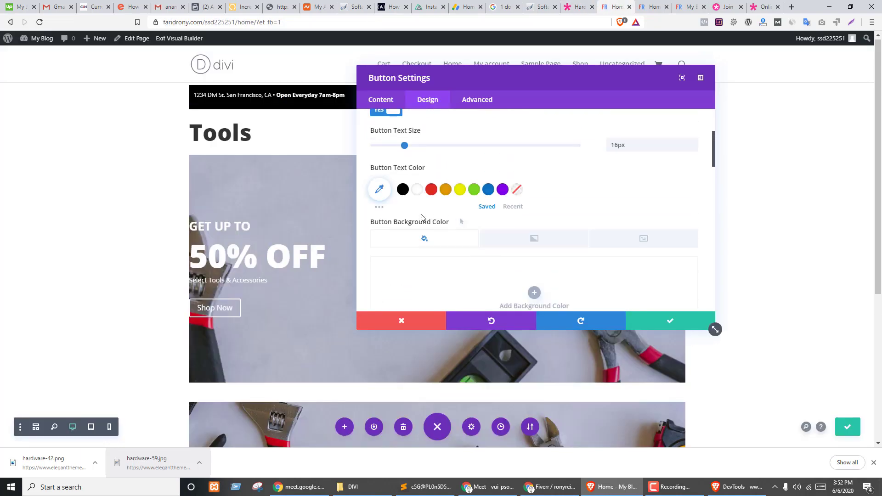
click(403, 189)
scroll(563, 186, down, 2)
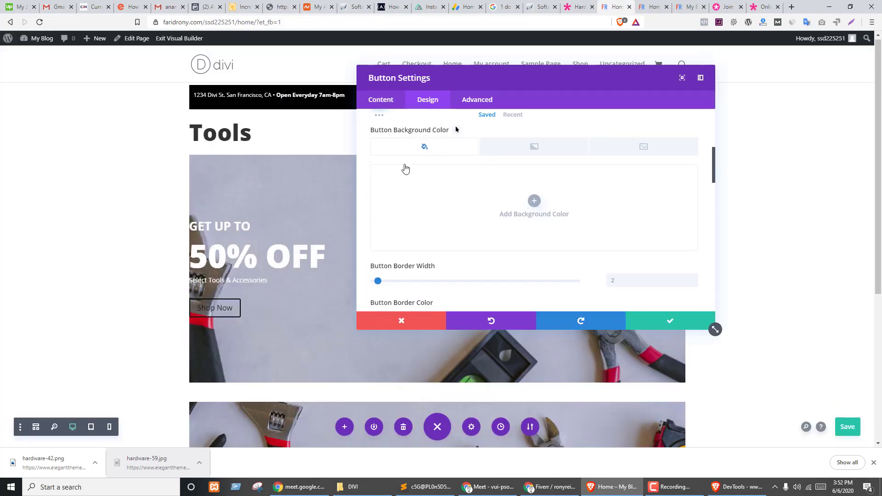
click(534, 201)
click(488, 252)
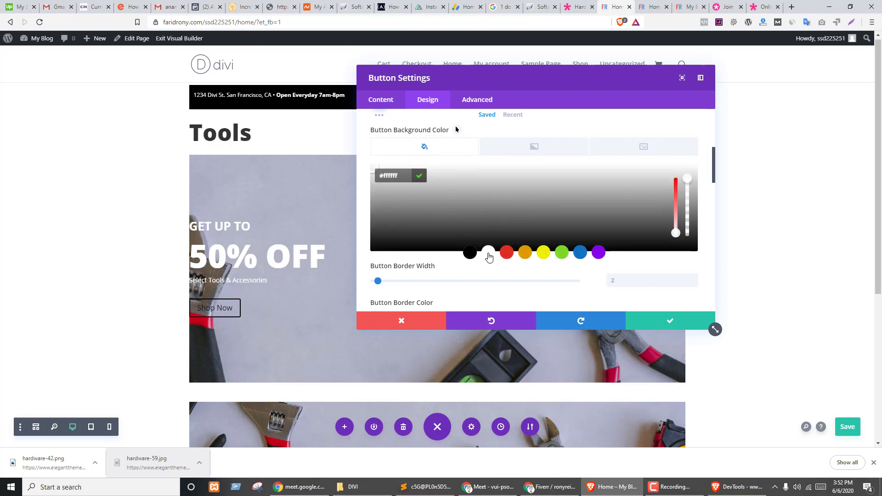
- Set the button border to white with 0 width and 0 corner radius, then save
scroll(526, 212, down, 3)
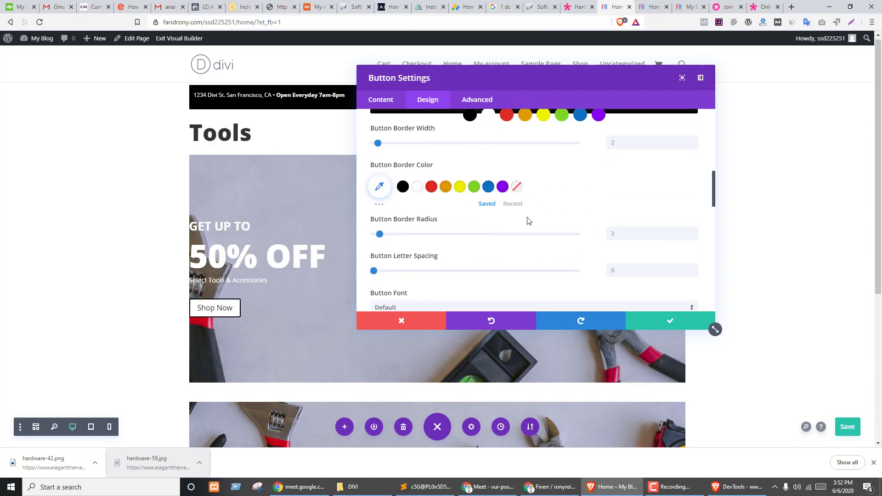
click(417, 188)
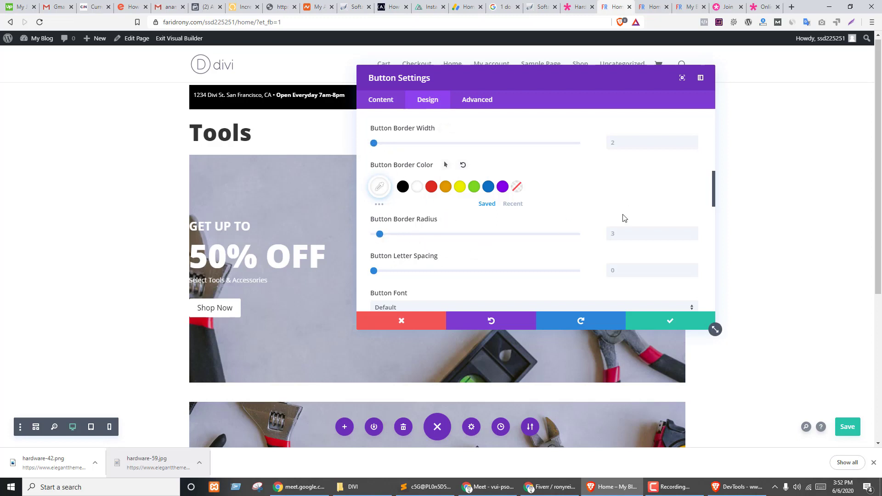
click(618, 238)
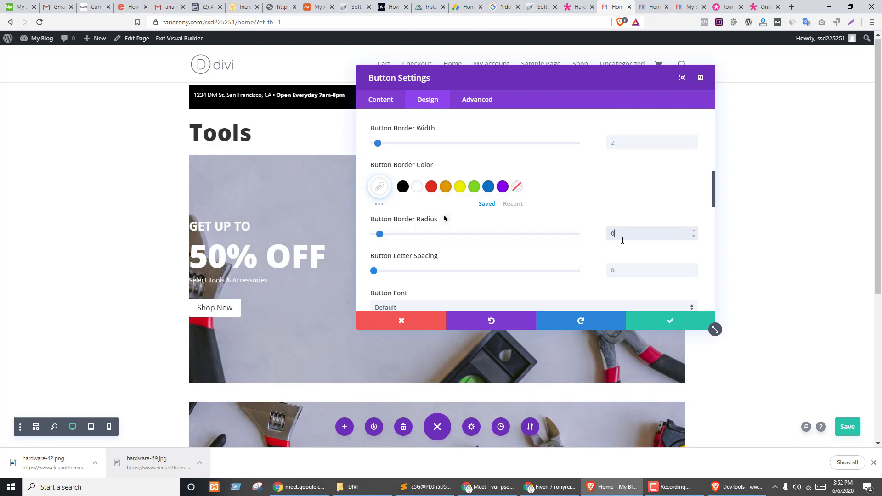
click(630, 141)
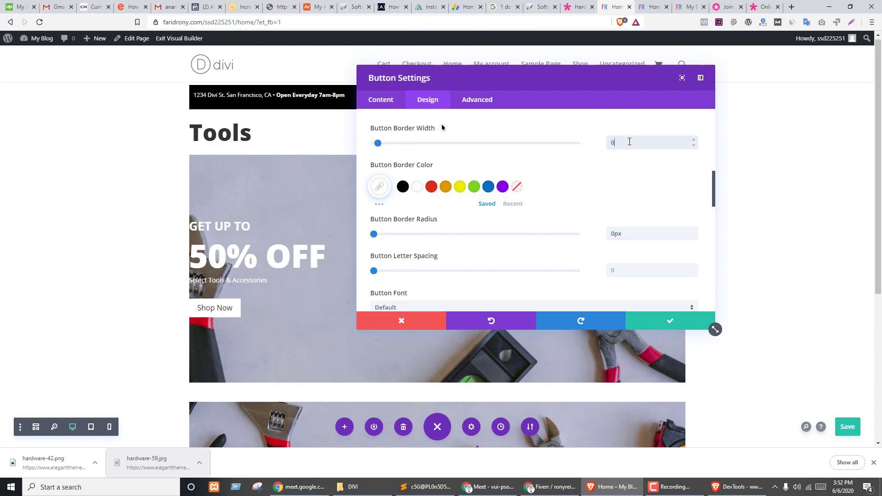
text(0)
click(589, 177)
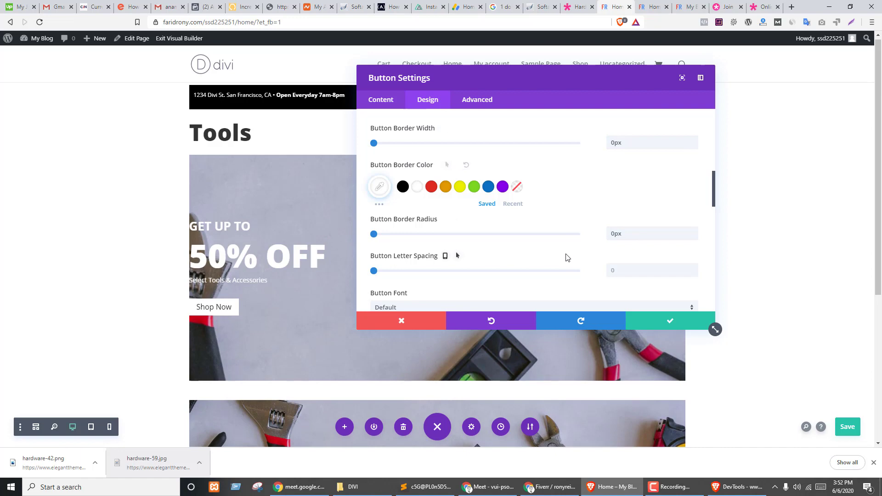
click(672, 321)
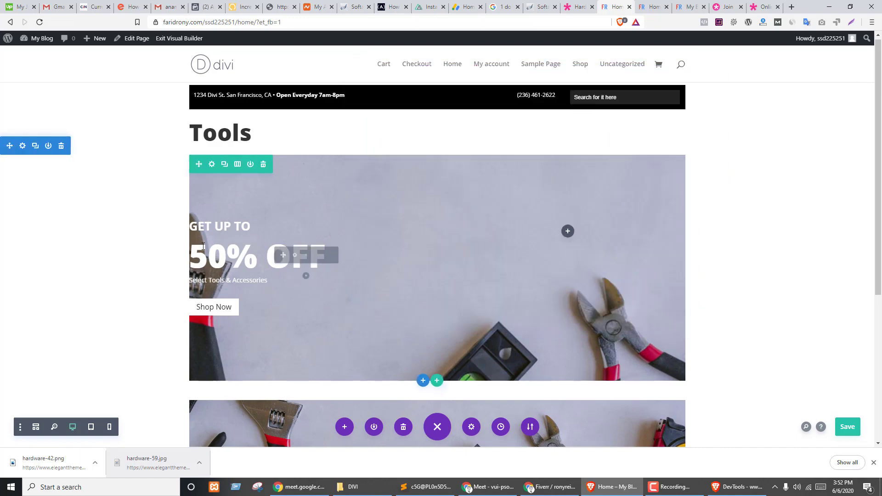
- Give the banner row 140px top/bottom and 30px left padding, then drag its top padding smaller
click(212, 165)
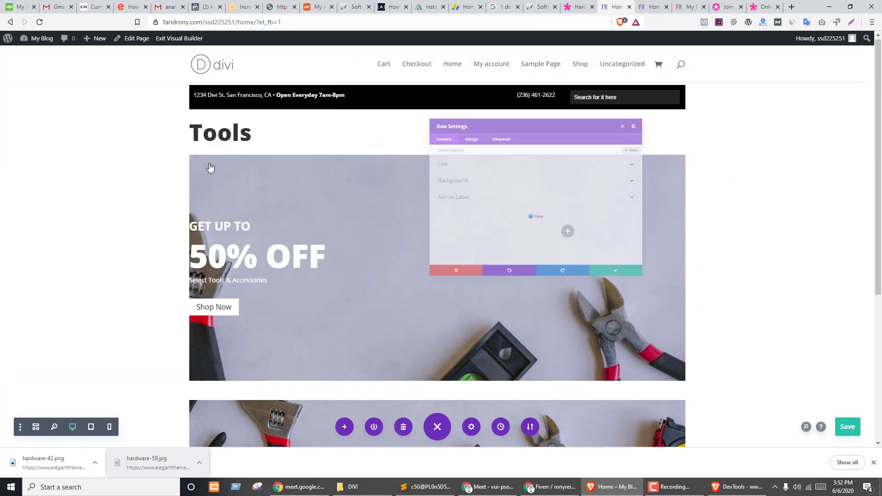
click(423, 102)
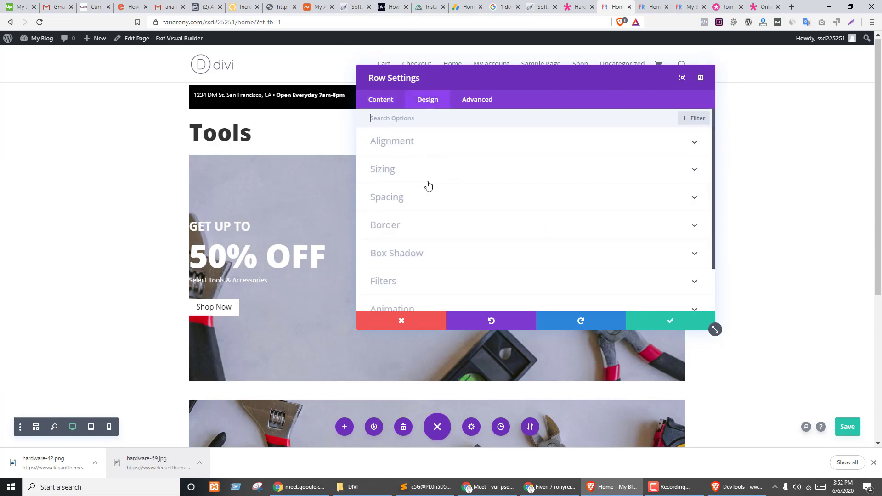
click(385, 198)
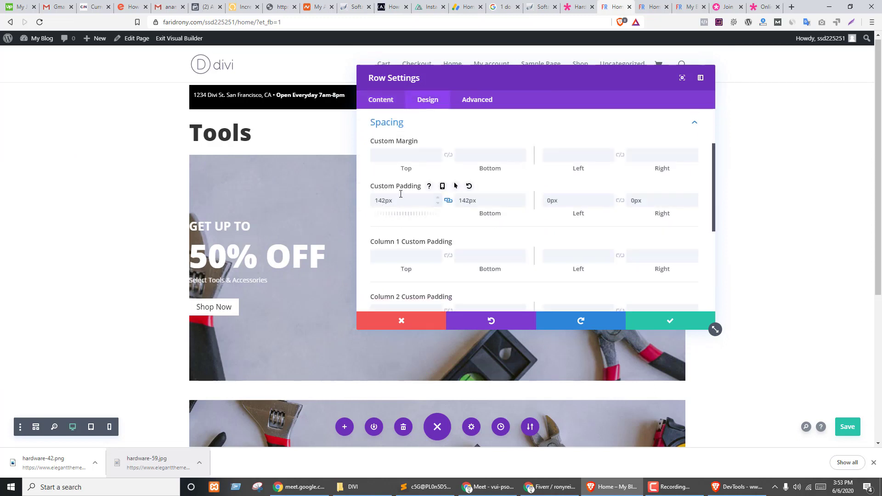
click(522, 204)
click(522, 204)
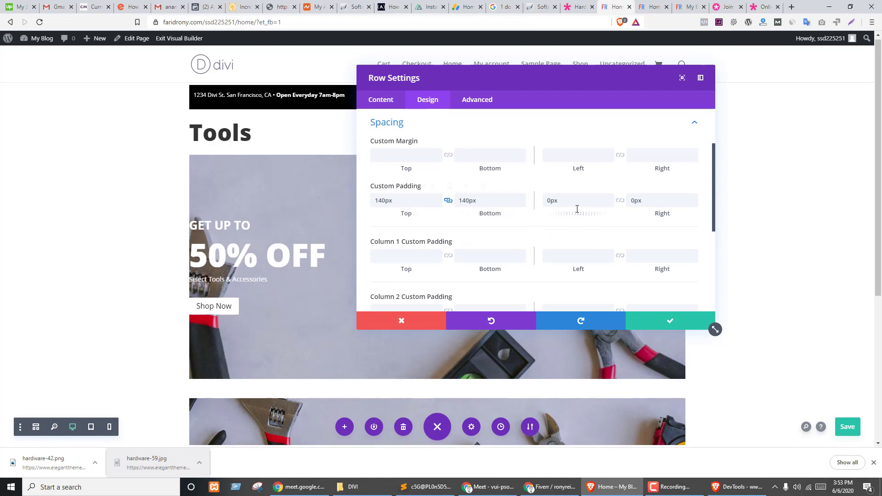
drag(574, 214, 585, 217)
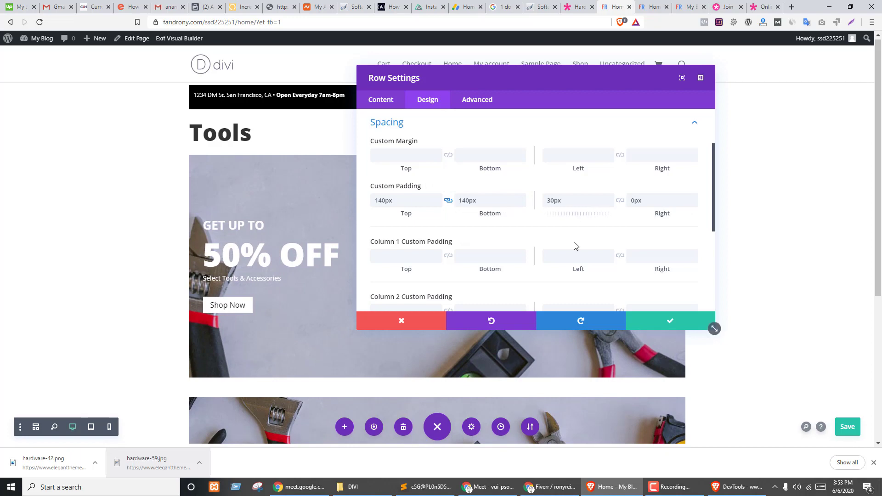
click(667, 322)
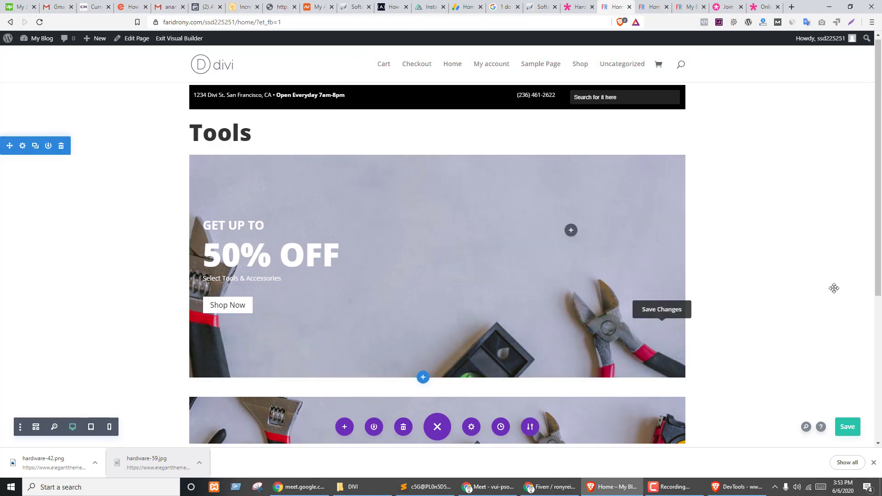
key(ctrl+shift+Tab)
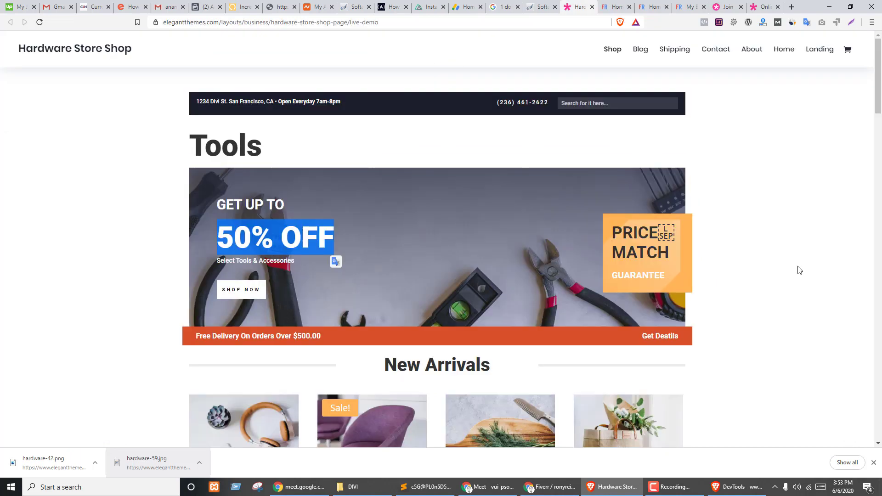
key(ctrl+Tab)
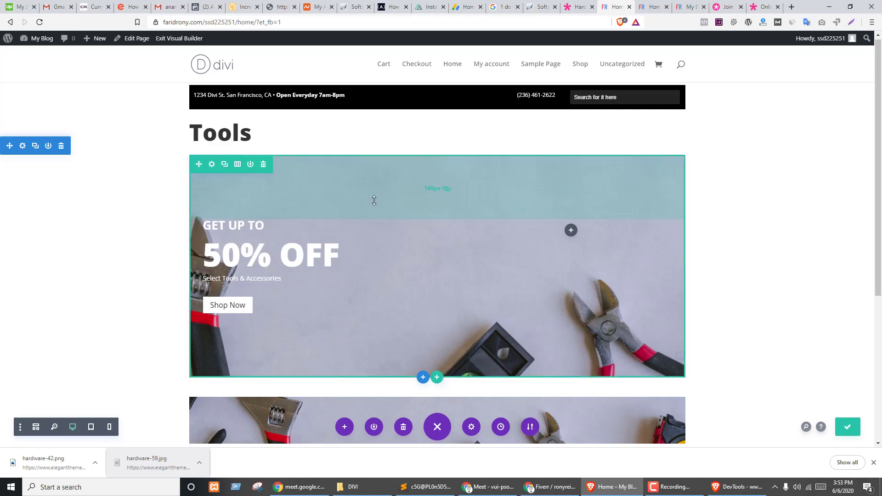
drag(374, 199, 376, 175)
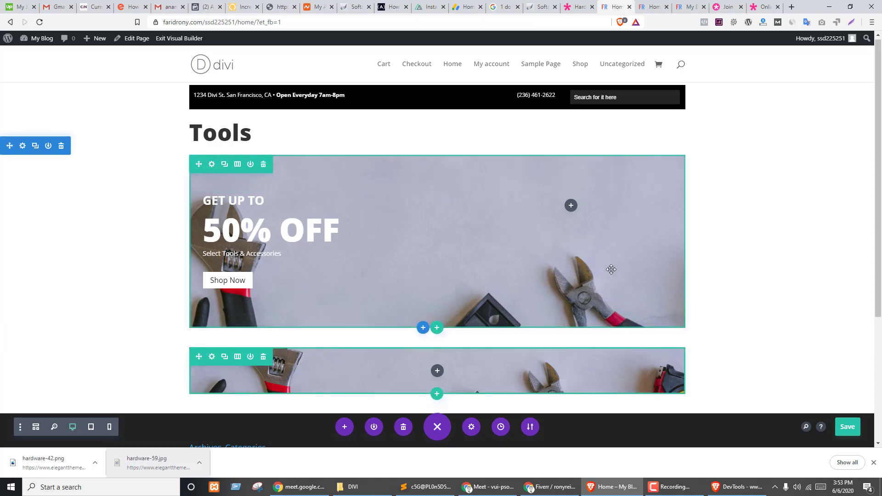
- Save the Home page and compare the banner against the Hardware Store demo
click(570, 207)
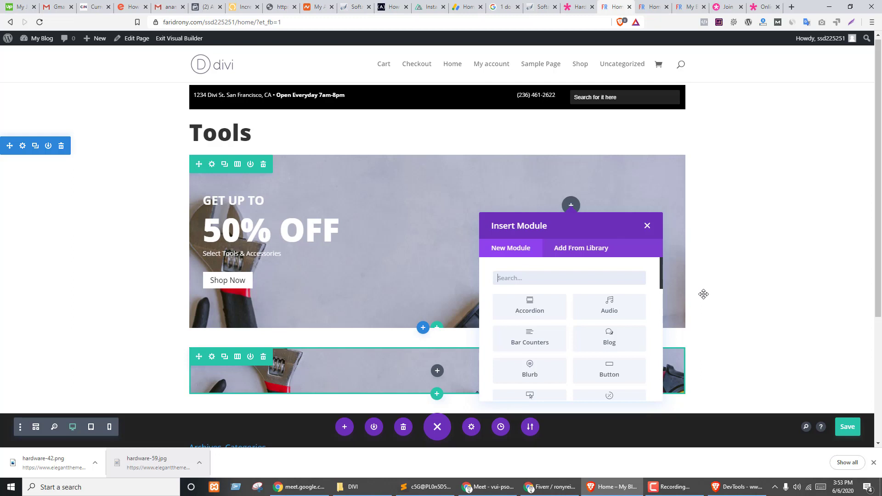
click(845, 428)
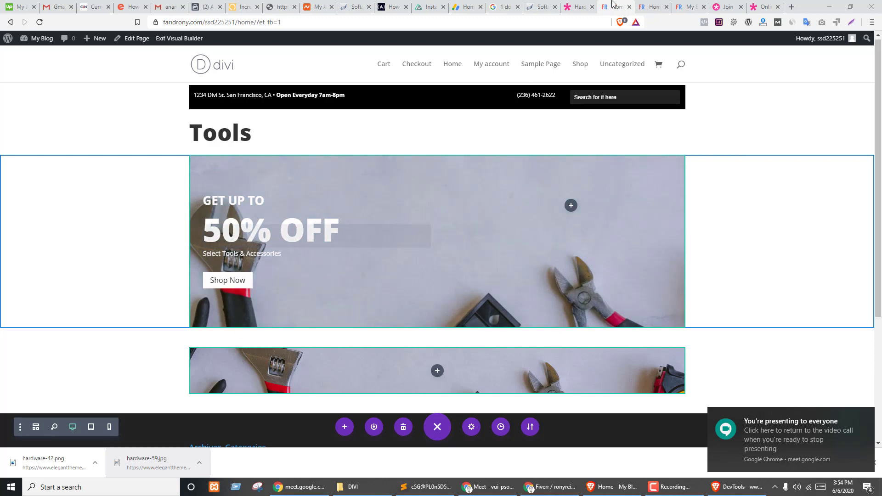
click(574, 7)
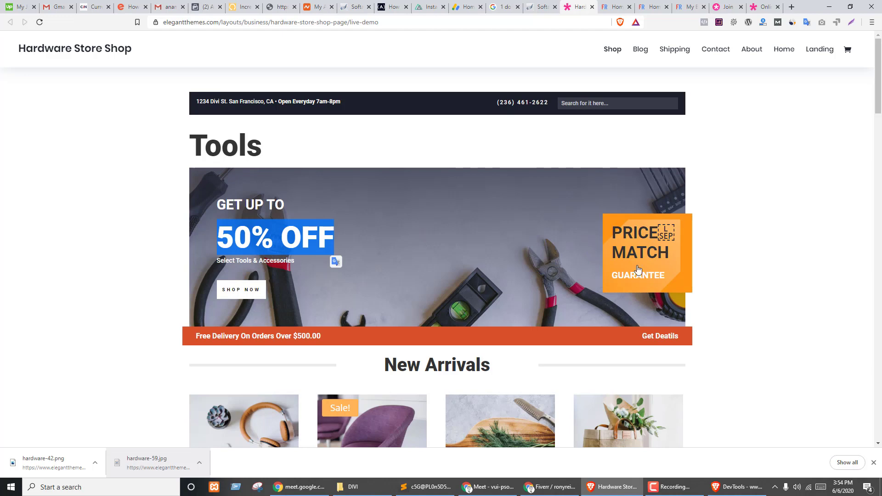
key(ctrl+Tab)
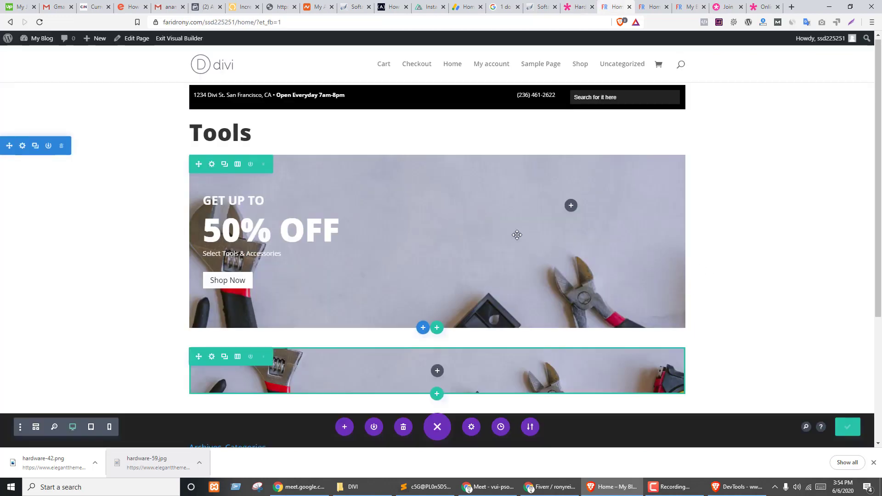
- Insert a Blurb module into the banner's right column and drag its settings panel left
click(572, 206)
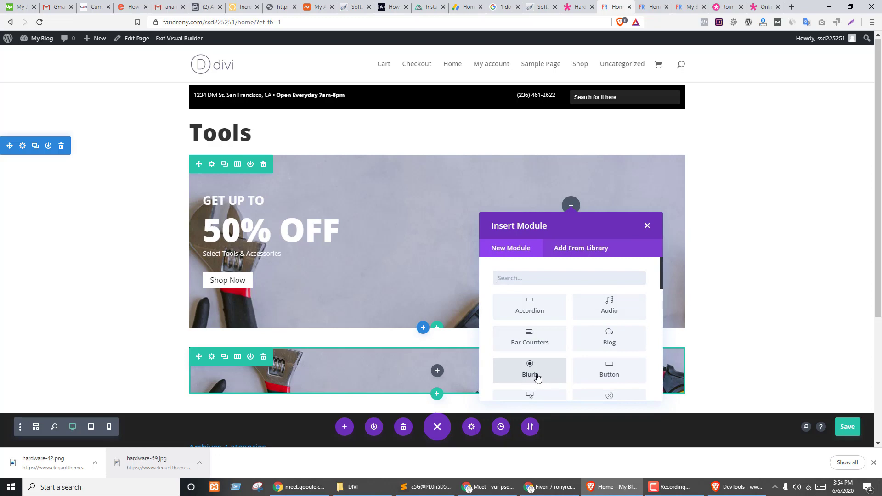
key(ctrl+Tab)
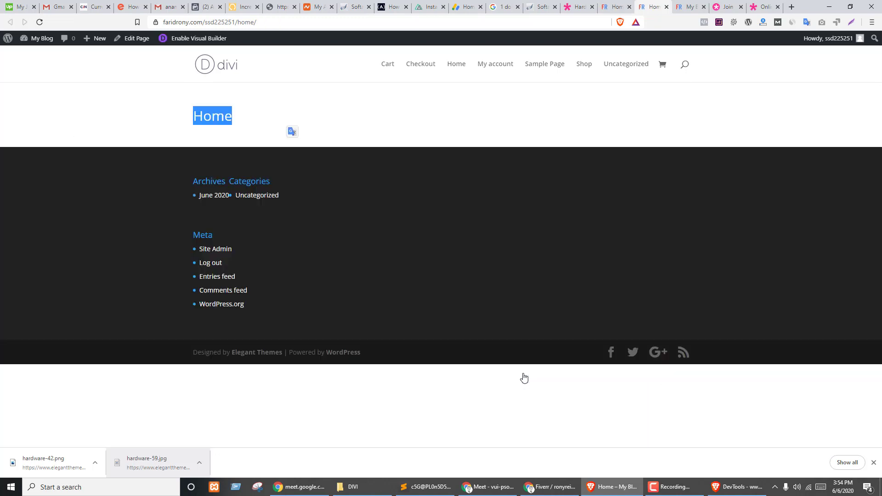
key(ctrl+shift+Tab)
key(ctrl+shift+Tab)
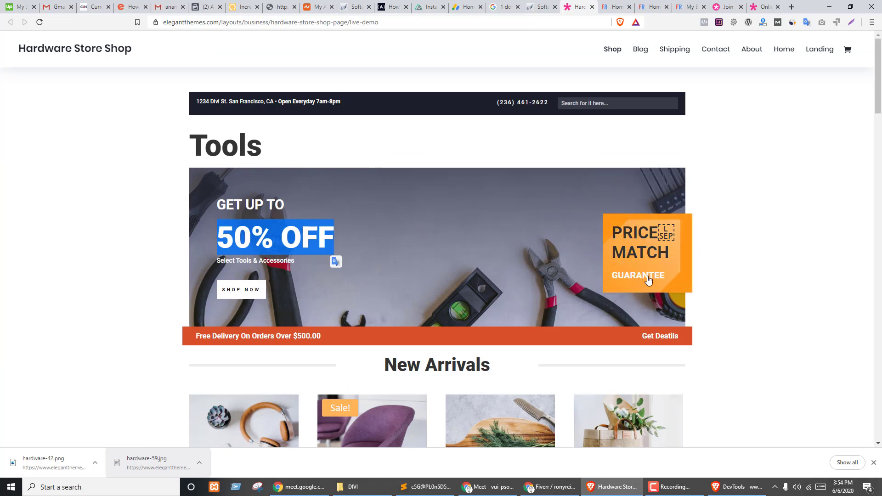
key(ctrl+Tab)
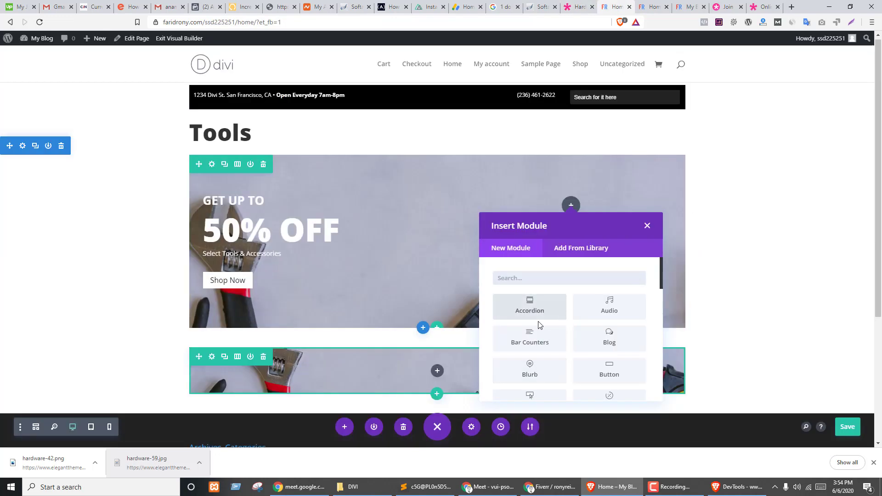
click(530, 370)
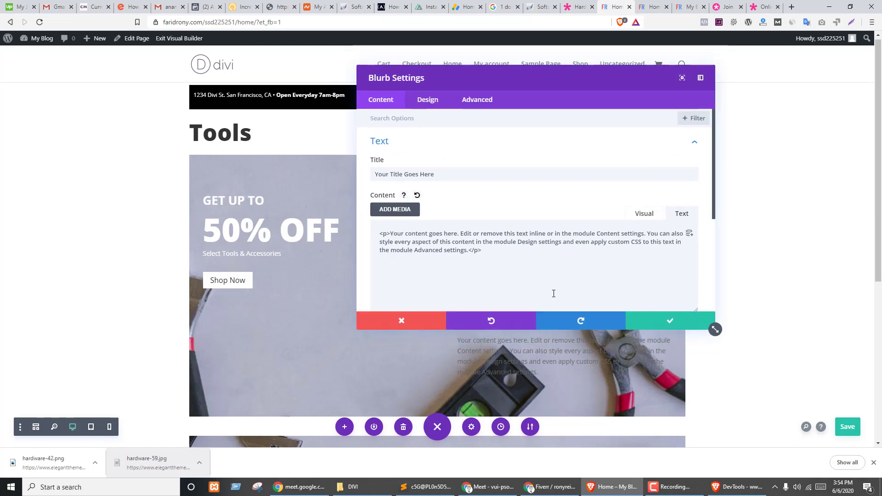
drag(545, 76, 245, 77)
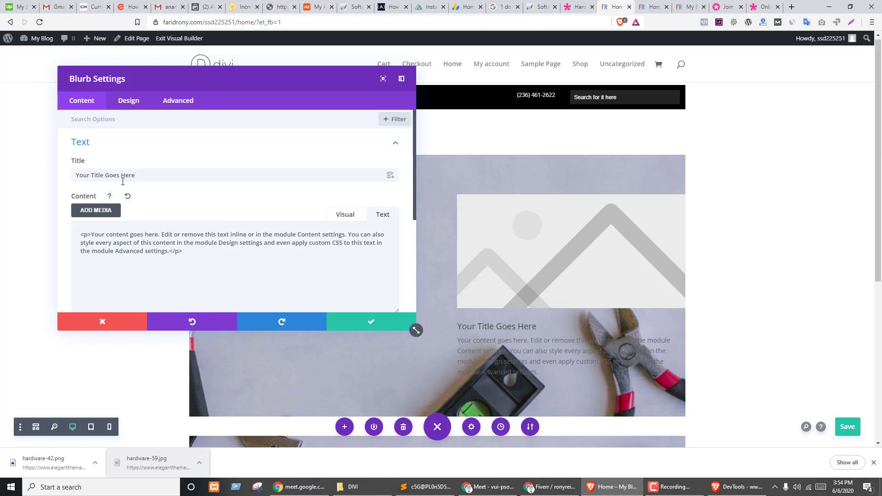
- Switch back to the Hardware Store demo tab for reference
key(ctrl+Tab)
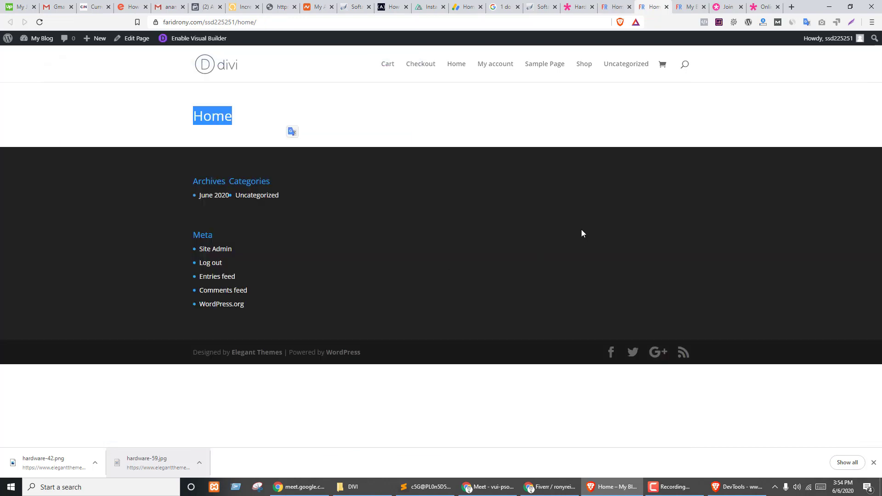
key(ctrl+shift+Tab)
key(ctrl+shift+Tab)
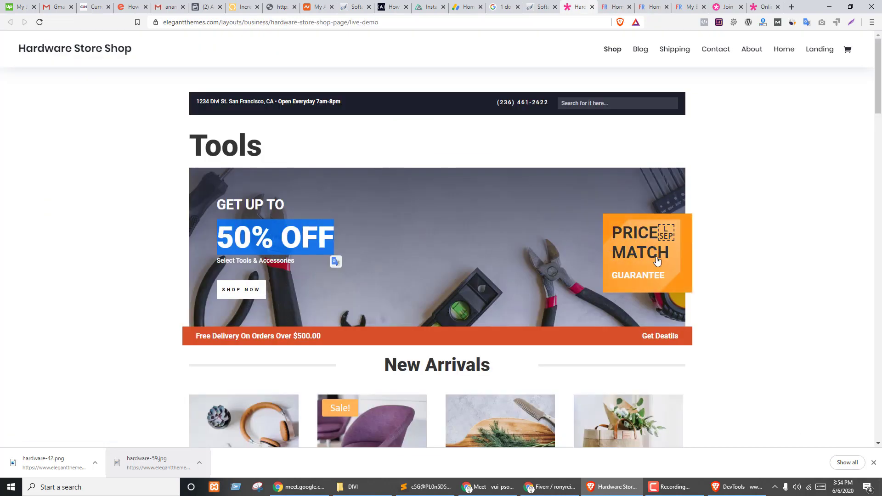
key(ctrl+shift+Tab)
key(ctrl+Tab)
key(ctrl+Tab)
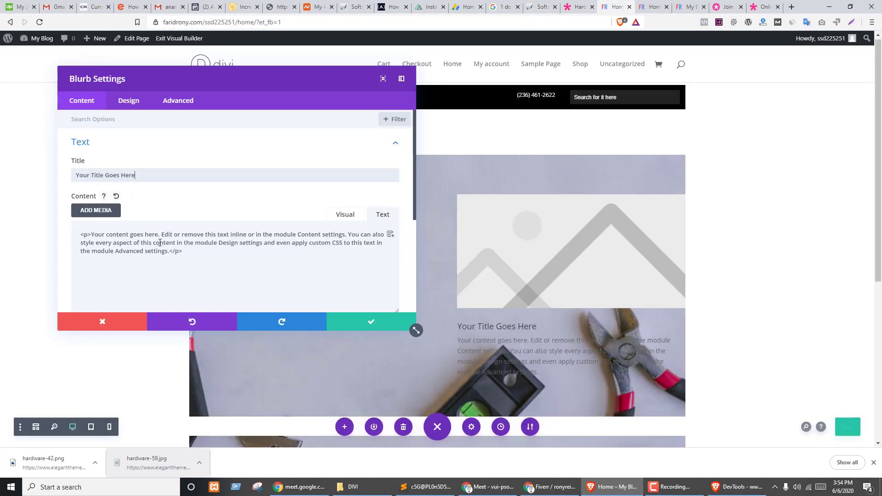
click(655, 6)
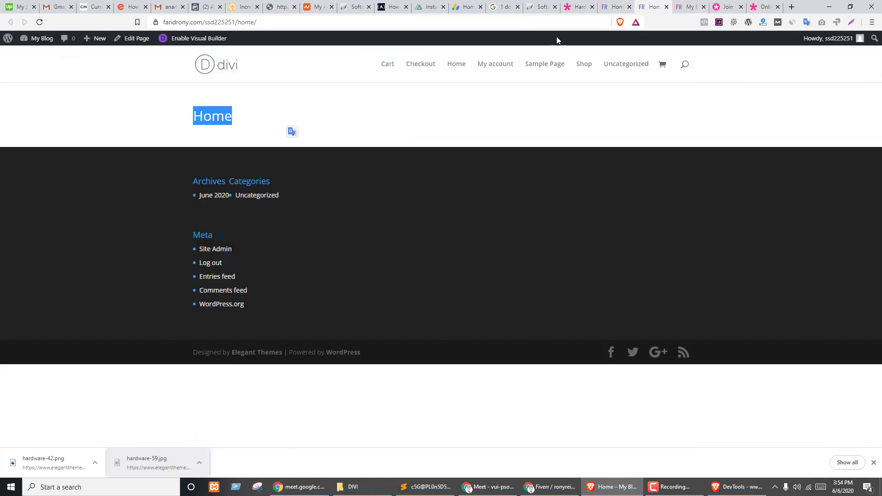
click(579, 6)
- Inspect the demo's Price Match box and select its parent et_pb_module div
right_click(649, 251)
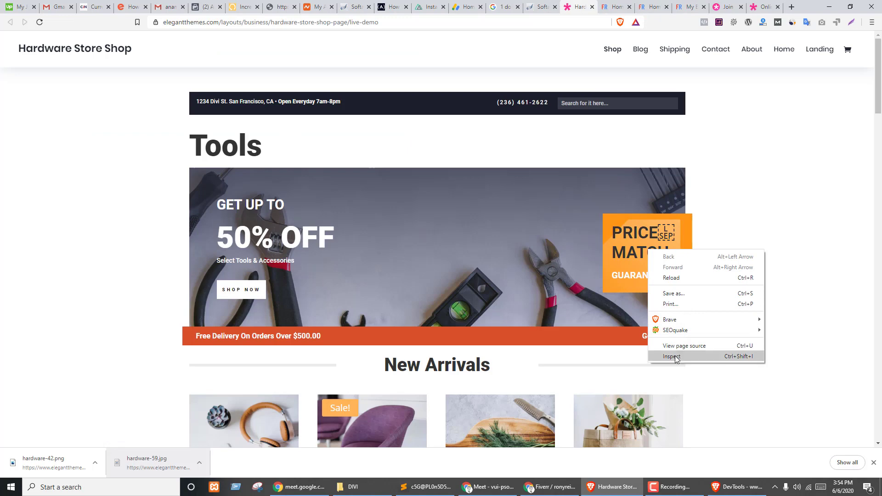
click(673, 357)
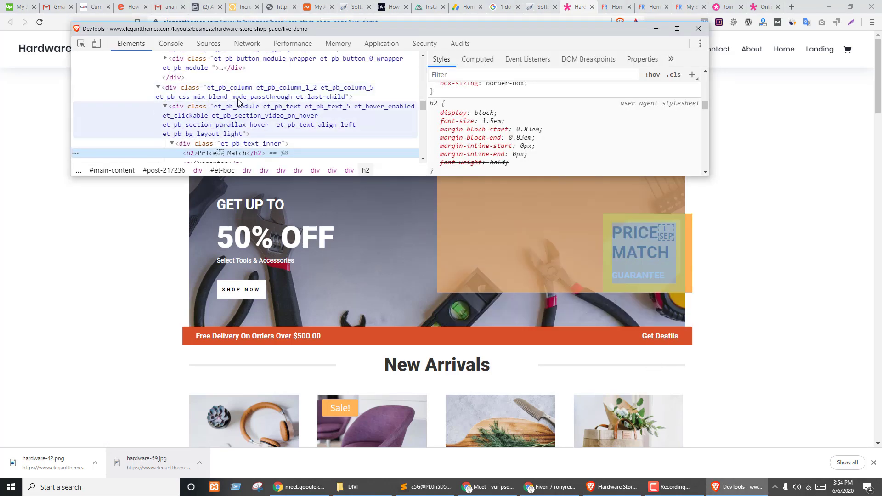
click(239, 96)
click(239, 118)
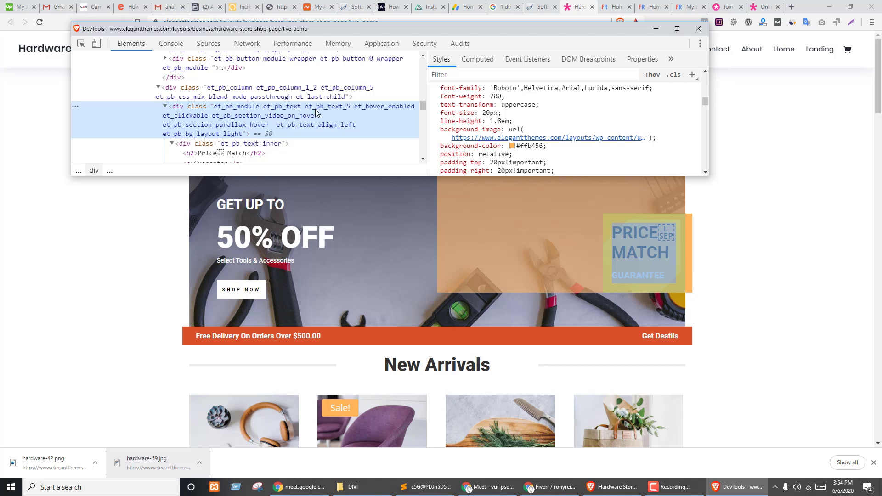
- Review its styles: #ffb456 background, 20px padding, 180px max-width and box shadow
scroll(316, 113, down, 2)
scroll(557, 125, up, 2)
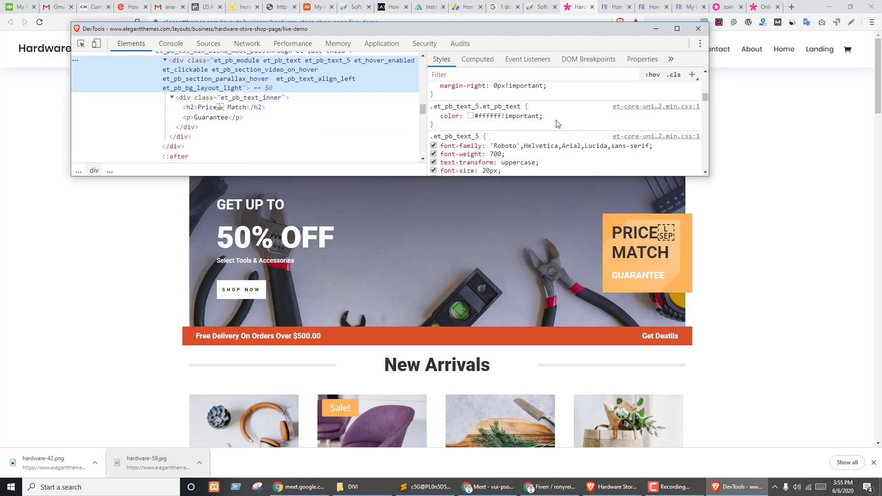
scroll(487, 144, up, 5)
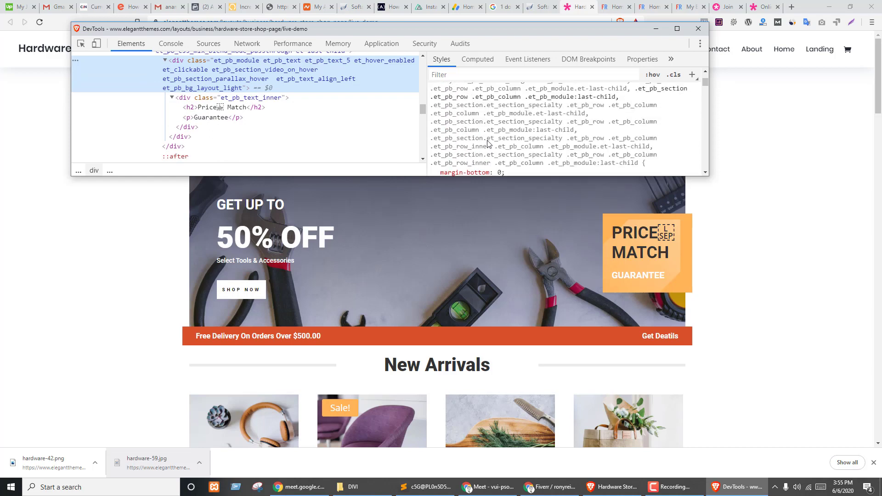
scroll(489, 144, up, 3)
scroll(513, 132, down, 3)
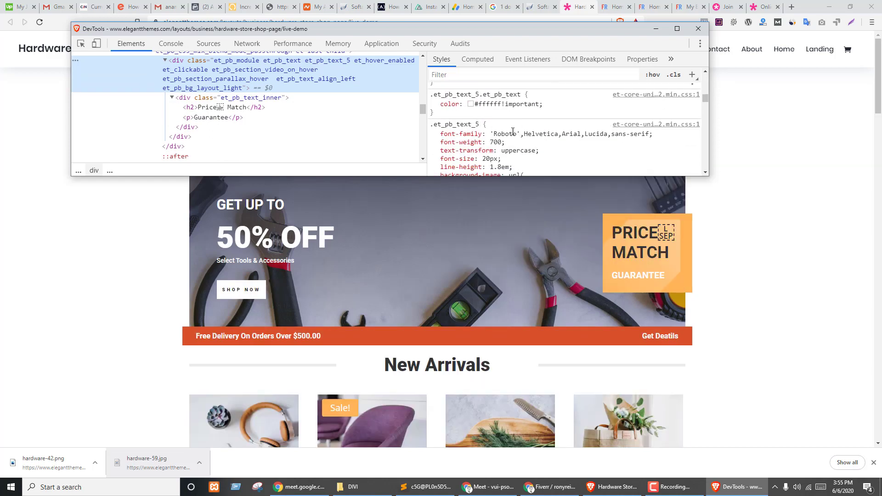
scroll(526, 149, down, 5)
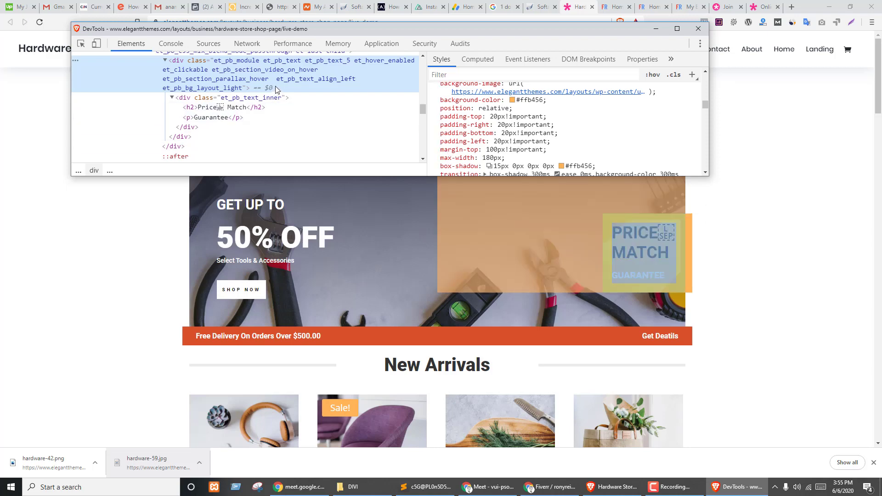
scroll(491, 127, down, 2)
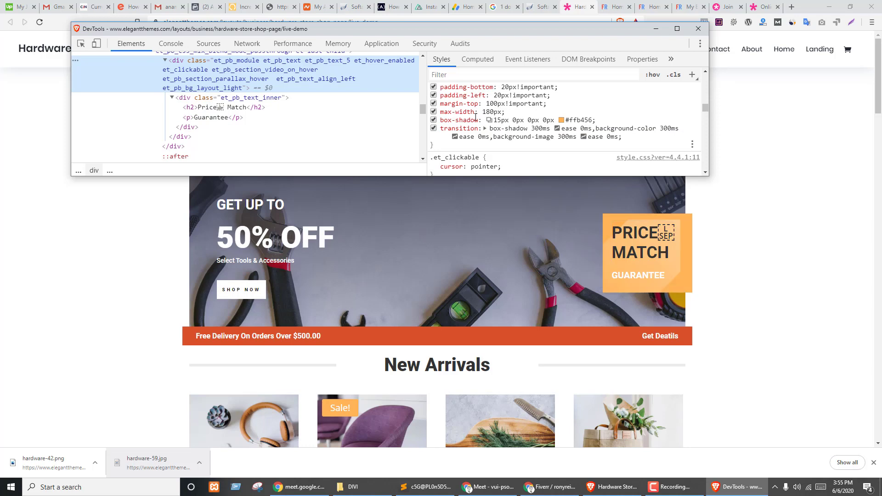
scroll(500, 133, up, 2)
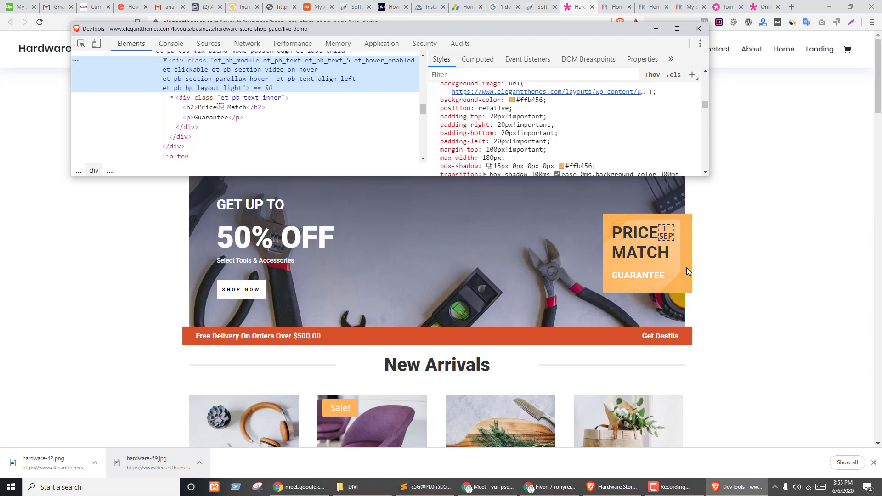
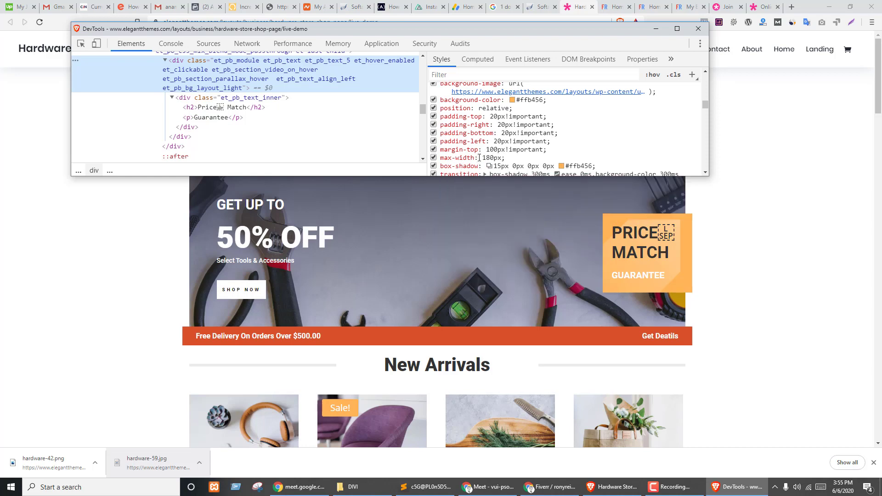
- Inspect the demo's PRICE MATCH heading in Chrome DevTools
scroll(527, 127, up, 3)
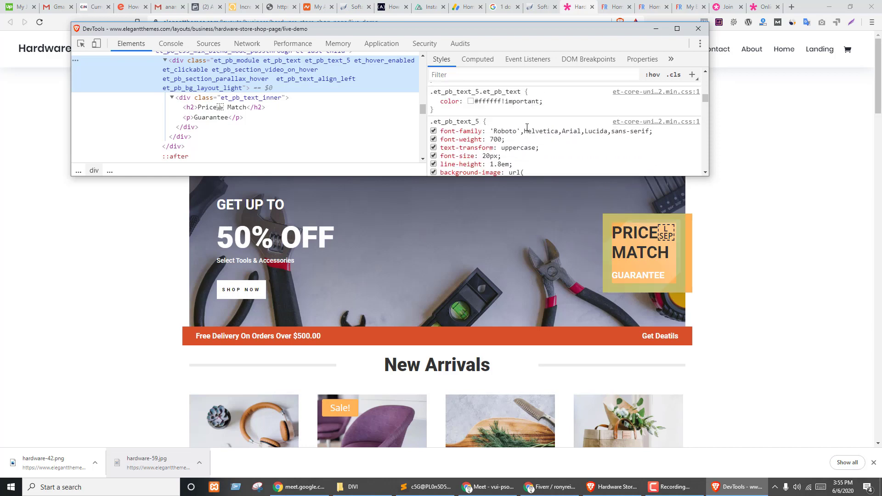
scroll(542, 136, up, 2)
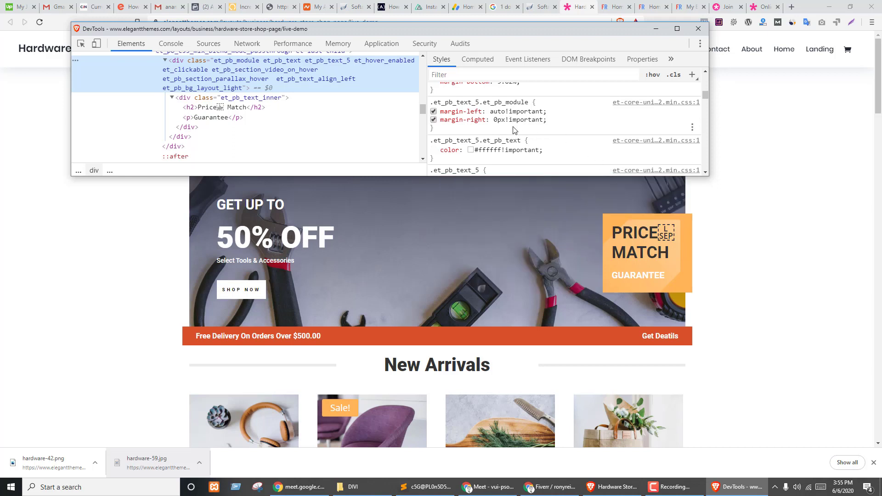
click(700, 293)
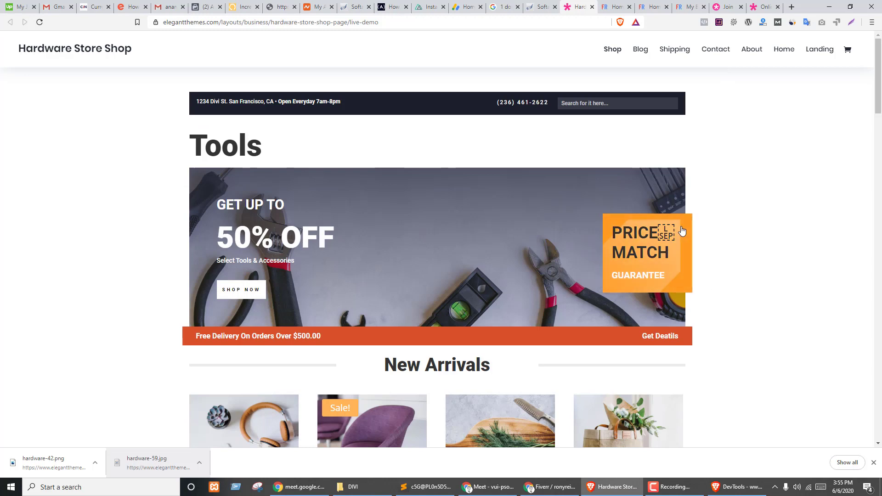
right_click(644, 241)
click(679, 349)
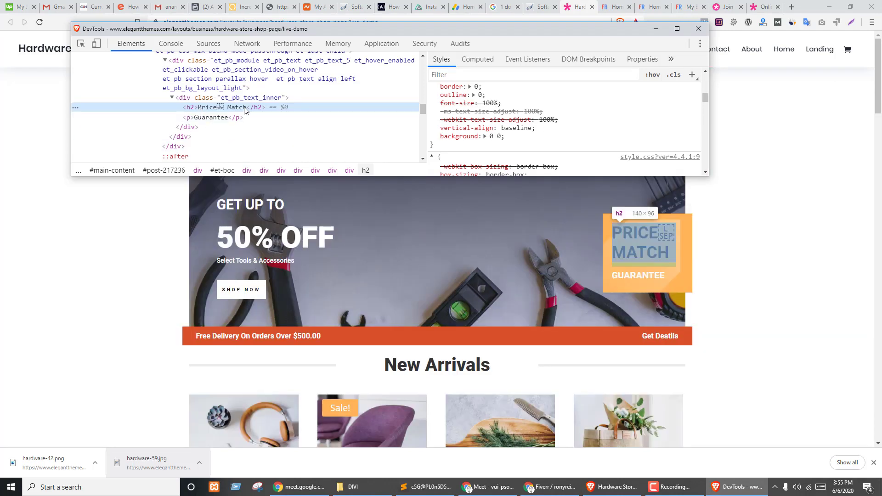
- Select the Price Match heading text and return to the Divi builder tab
double_click(214, 107)
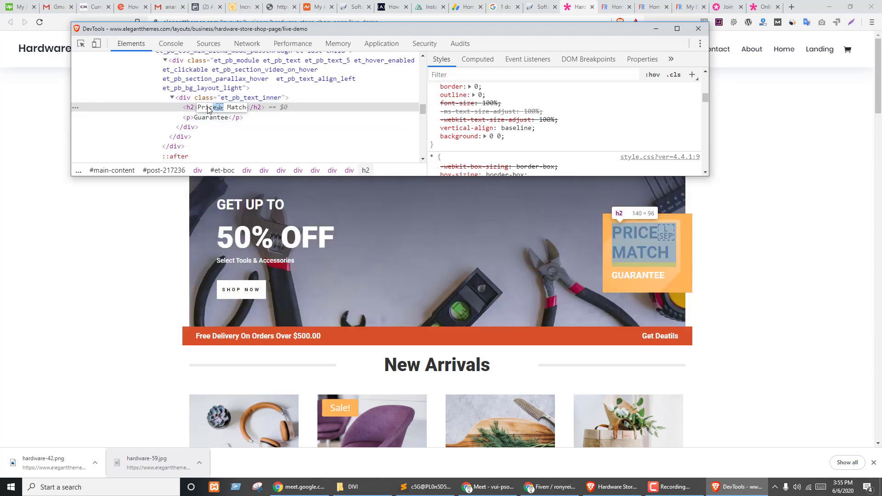
triple_click(207, 107)
key(ctrl+c)
click(644, 184)
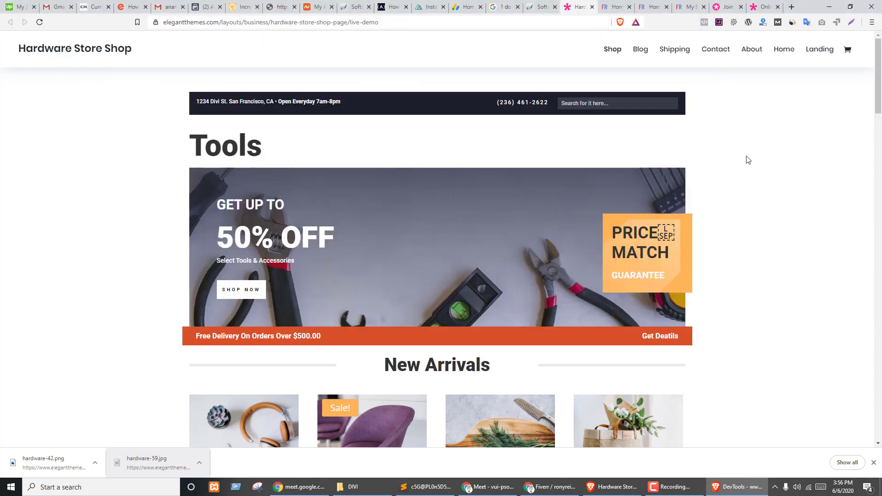
key(ctrl+Tab)
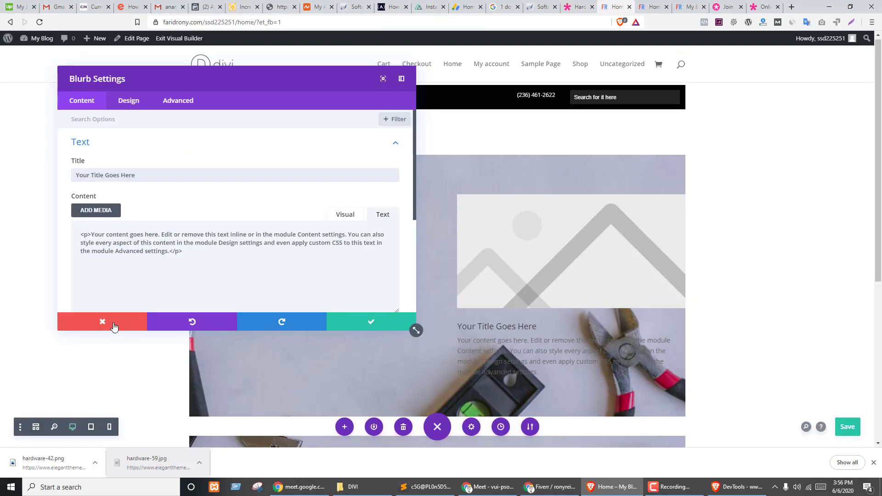
- Replace the blurb's placeholder title with 'Price Match'
click(240, 180)
key(ctrl+a)
key(ctrl+v)
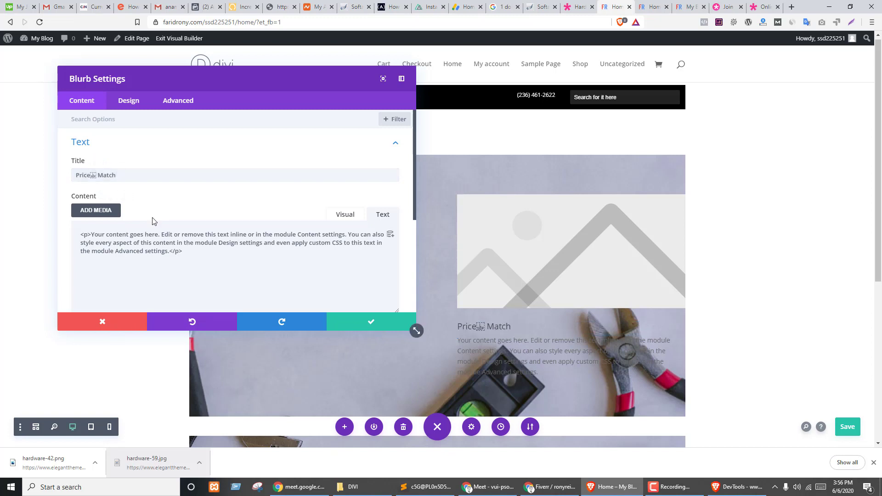
scroll(176, 194, down, 1)
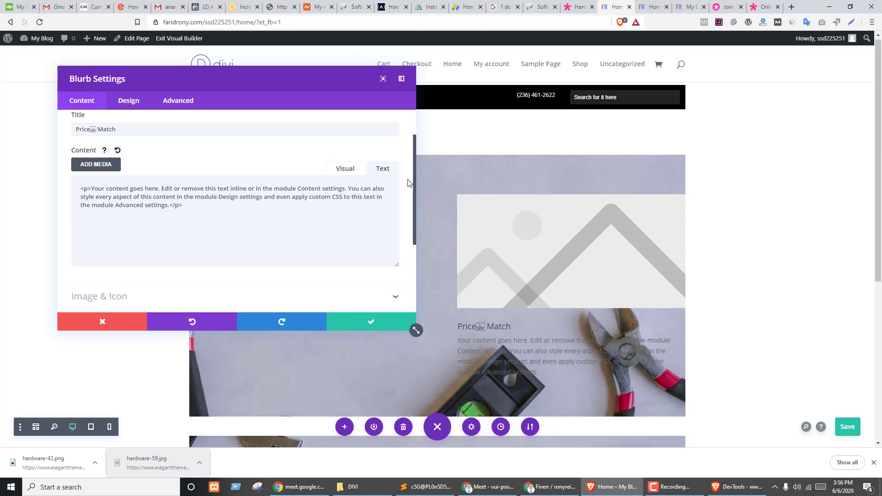
- Copy 'Guarantee' from the demo and paste it as the blurb's body text
key(ctrl+Tab)
key(ctrl+shift+Tab)
key(ctrl+shift+Tab)
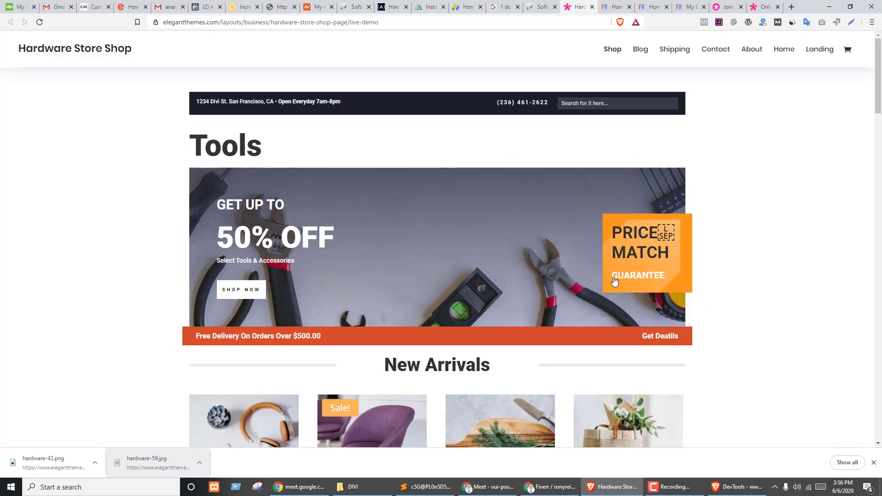
click(738, 491)
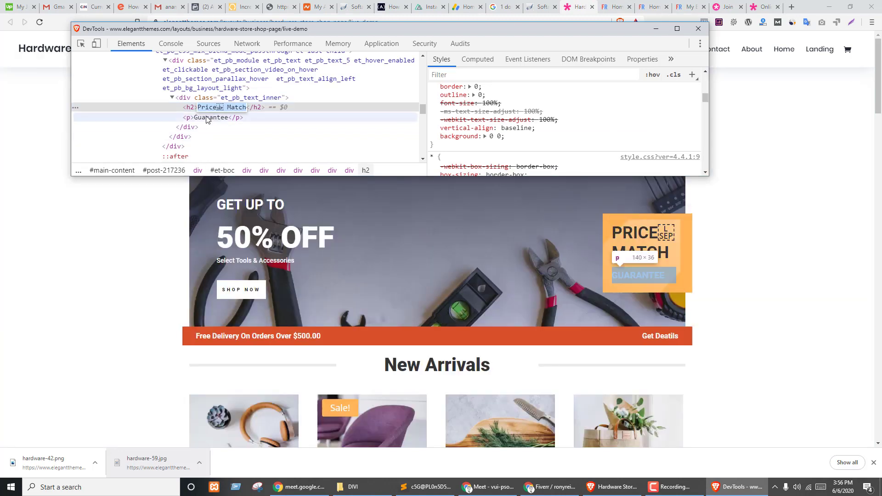
click(206, 118)
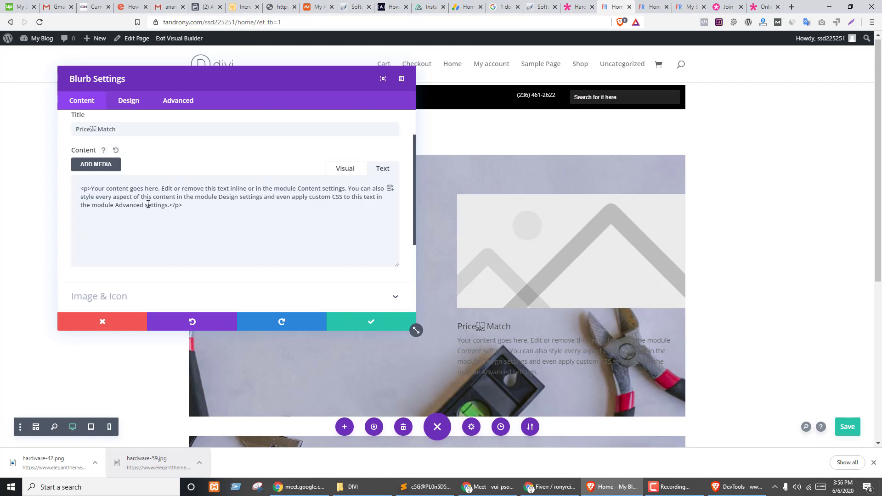
key(ctrl+a)
text(Guarantee)
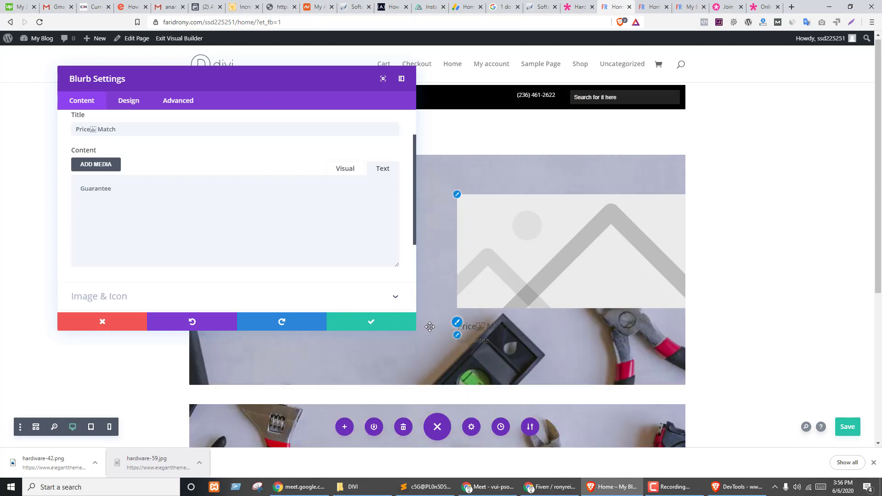
scroll(285, 198, down, 3)
click(131, 173)
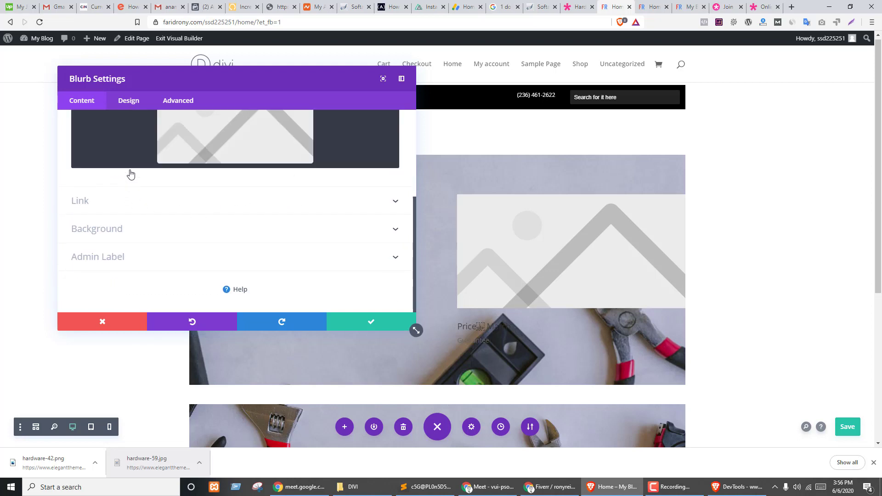
- Delete the blurb's placeholder image and leave Use Icon switched off
click(383, 199)
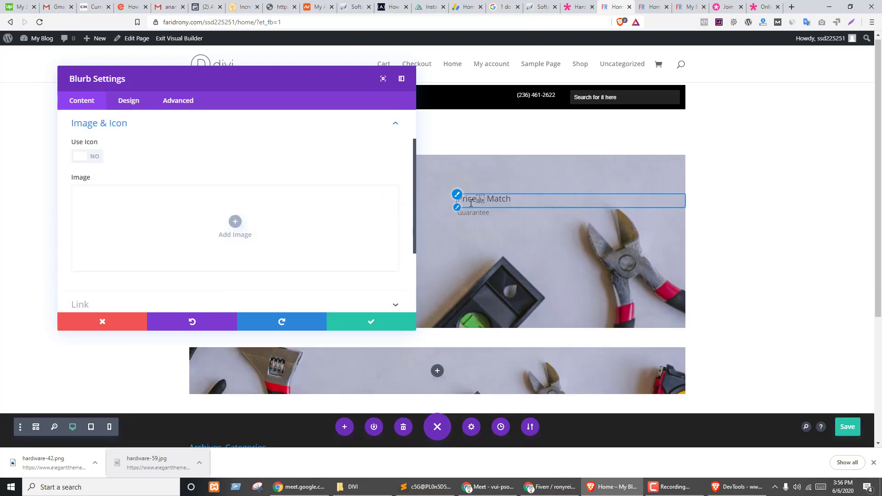
click(97, 157)
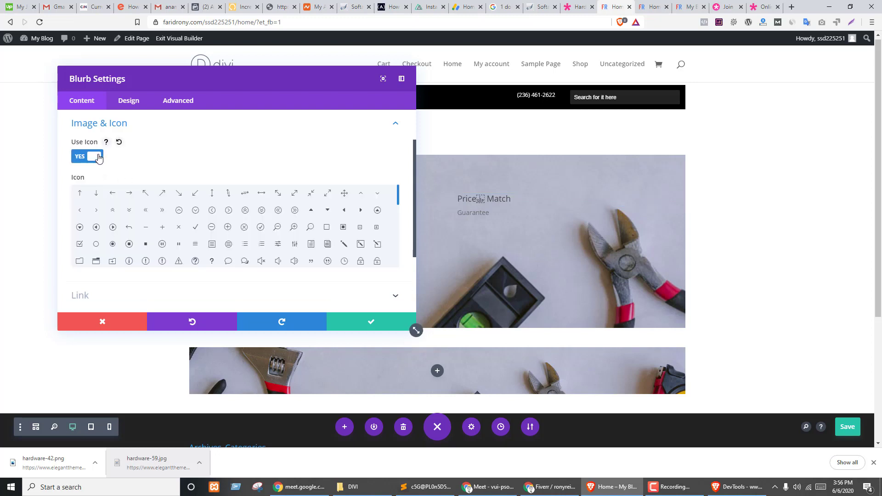
click(146, 210)
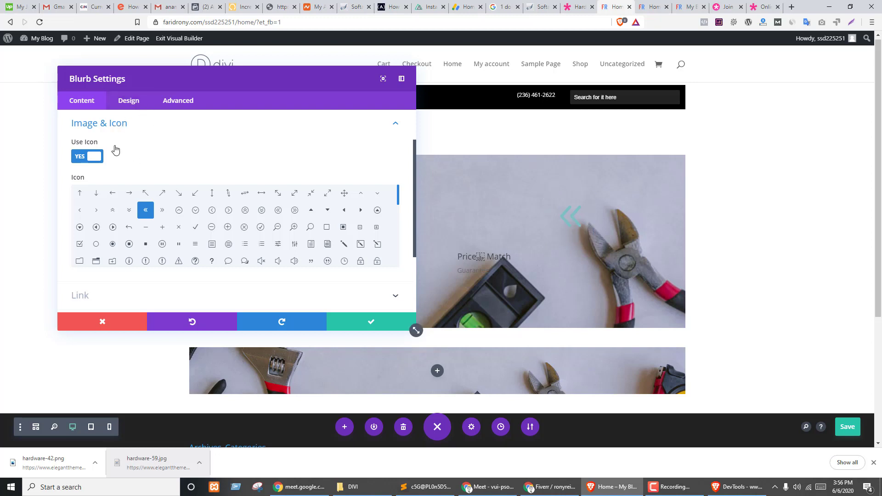
click(92, 157)
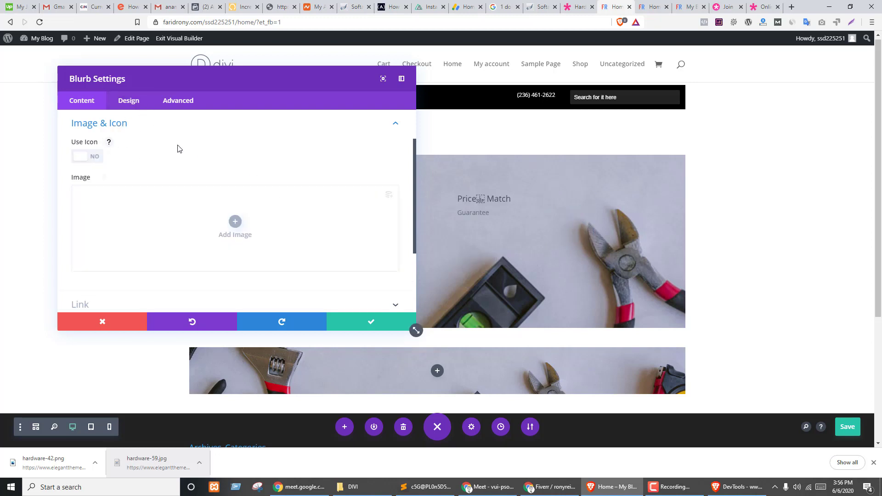
- Sample the demo's orange with the screen colour picker for the blurb background
scroll(189, 163, down, 3)
click(105, 230)
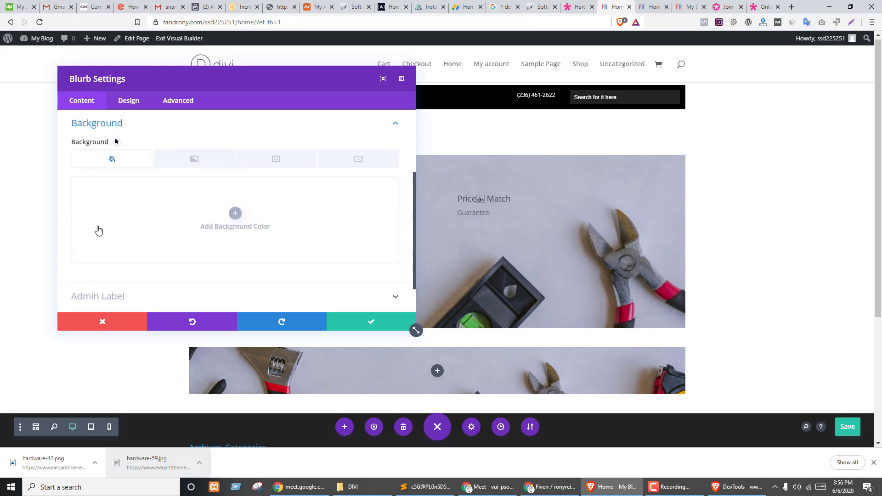
key(ctrl+Tab)
key(ctrl+shift+Tab)
key(ctrl+shift+Tab)
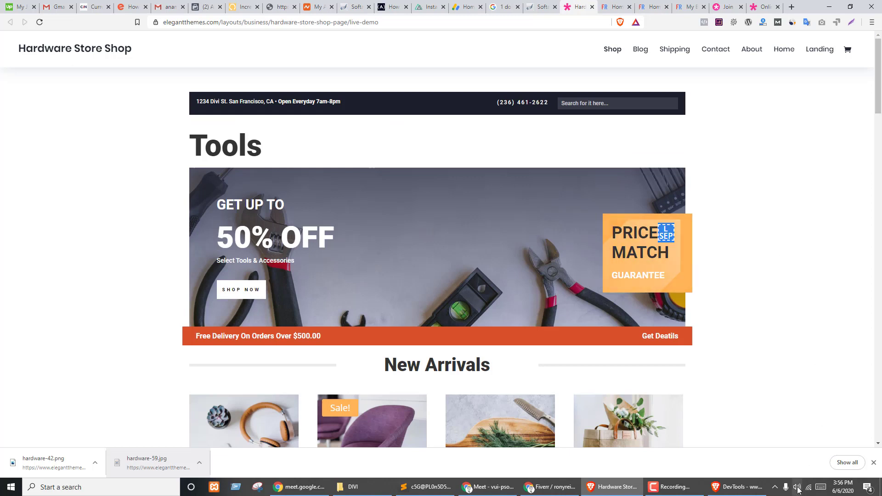
click(776, 489)
double_click(774, 470)
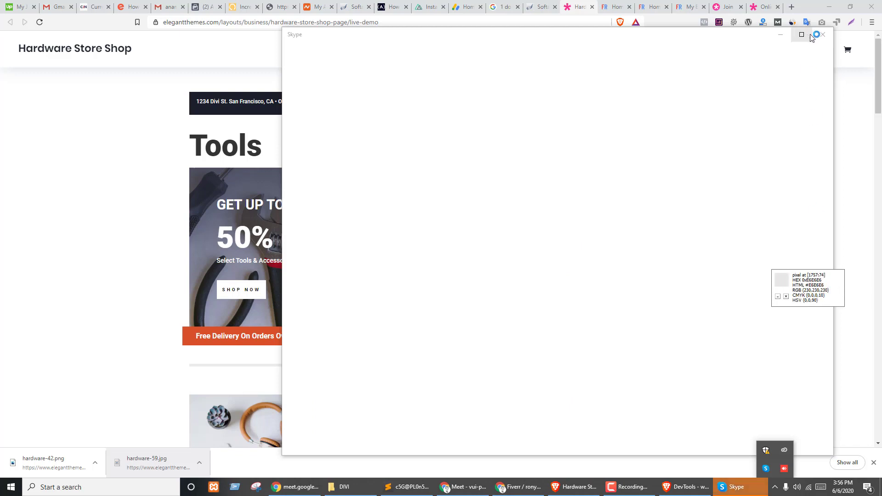
click(822, 34)
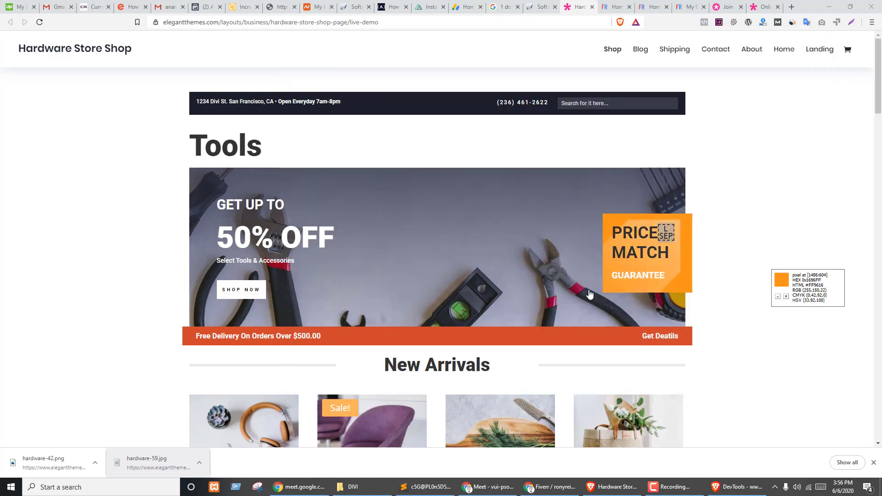
key(ctrl+Tab)
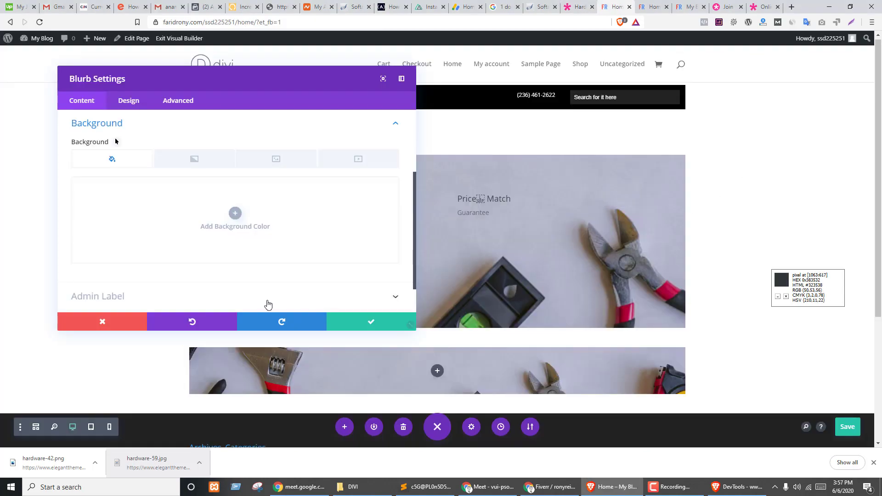
click(235, 212)
- Give the blurb an #FF9616 background colour and hardware-42.png background image
click(99, 187)
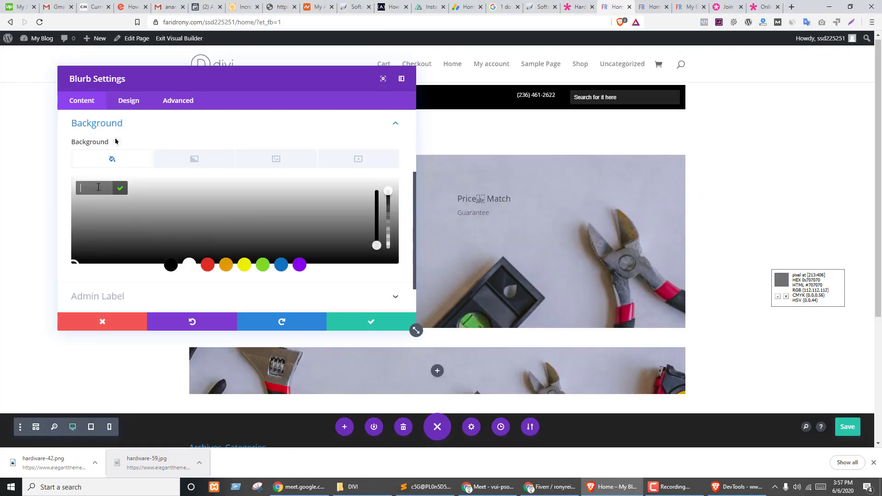
text(#ff9616)
click(120, 189)
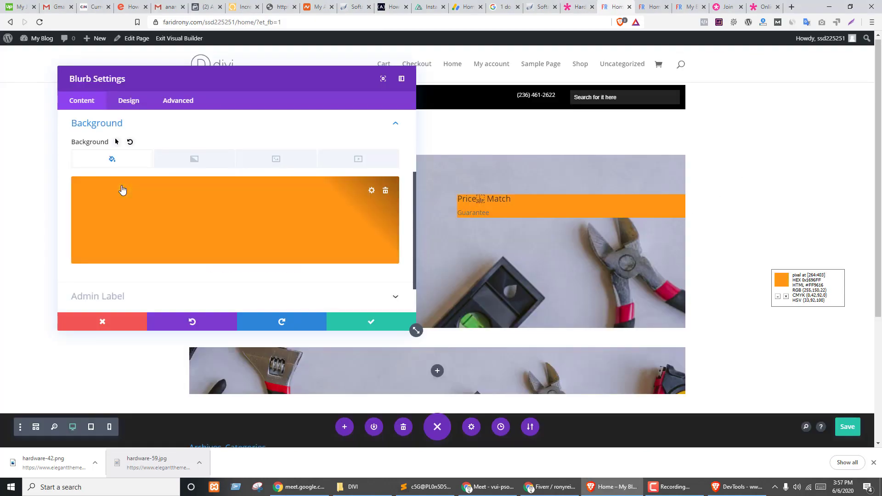
click(188, 159)
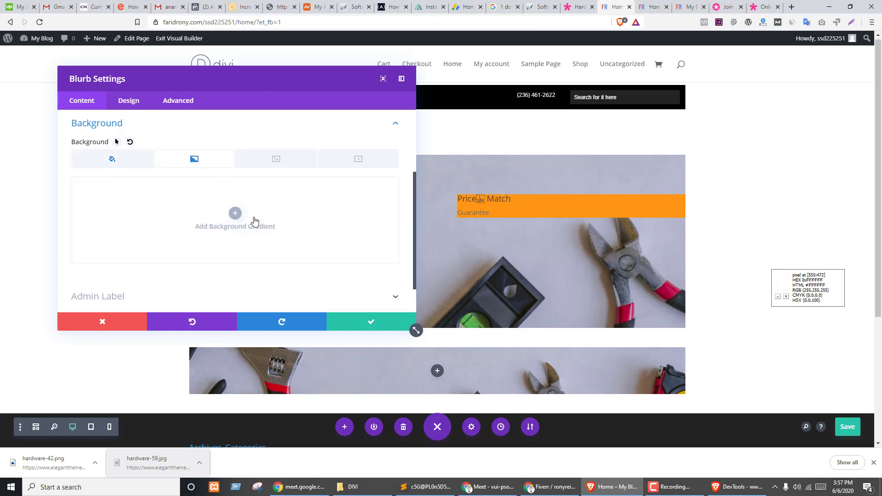
click(271, 160)
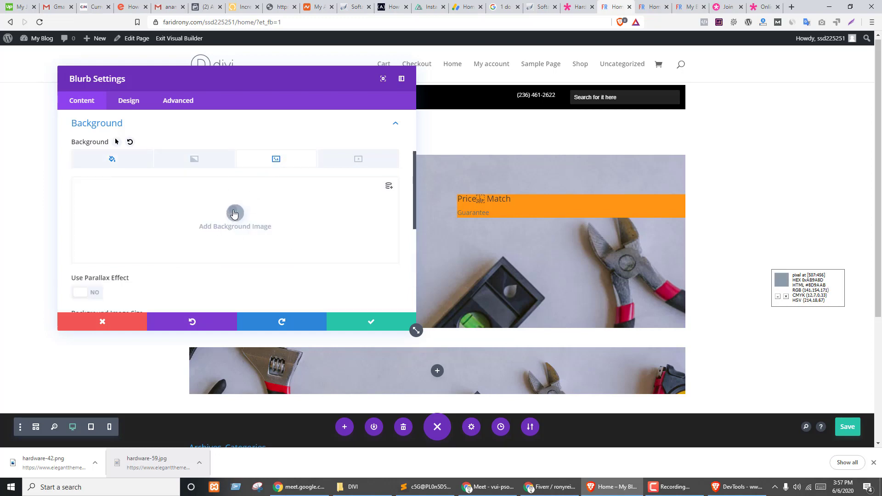
click(235, 213)
drag(43, 462, 494, 340)
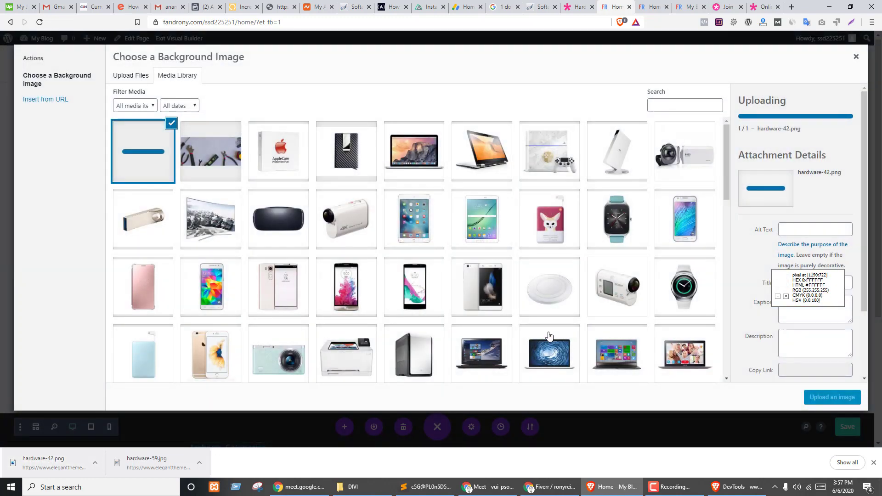
click(828, 402)
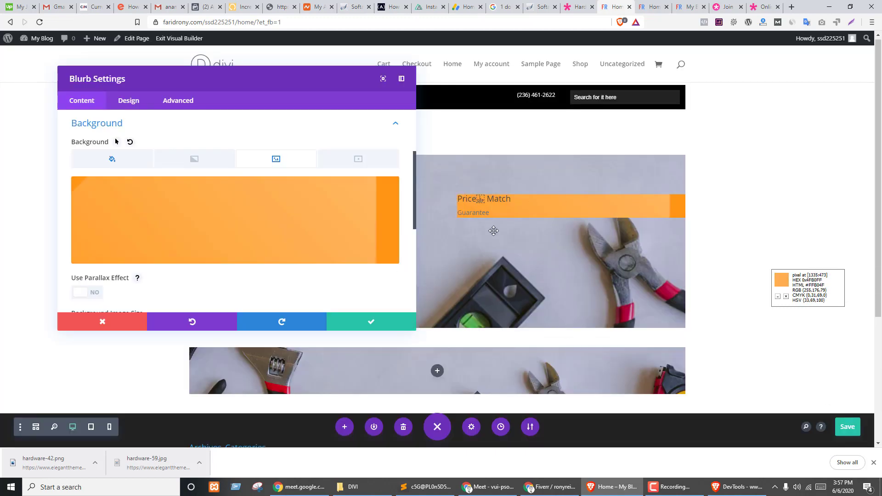
- Set the blurb's Background Image Size to Actual Size
scroll(182, 219, down, 2)
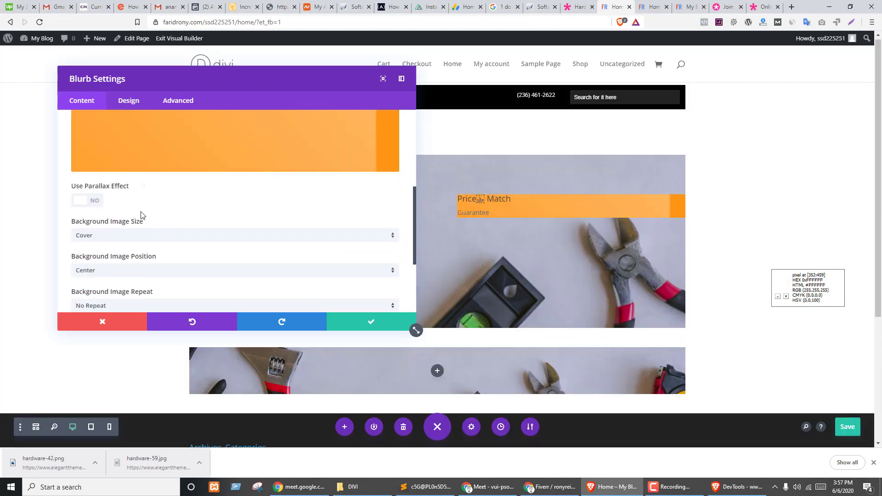
scroll(167, 214, up, 3)
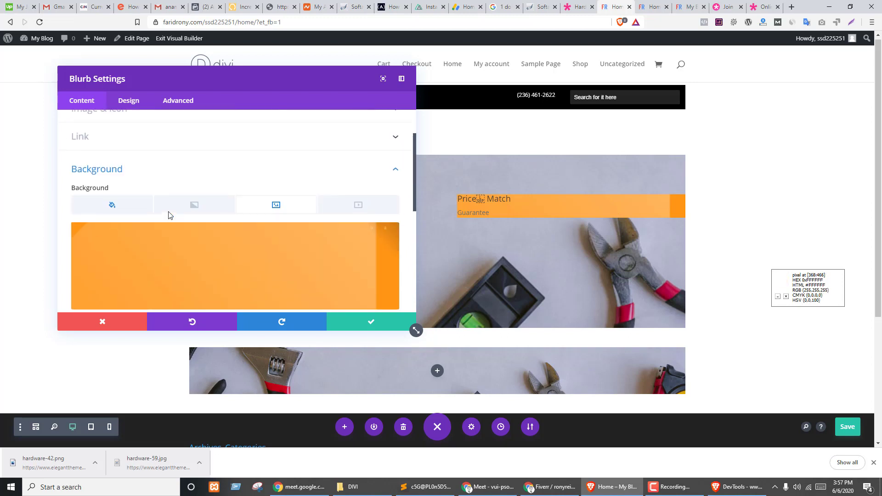
scroll(247, 207, down, 3)
click(142, 239)
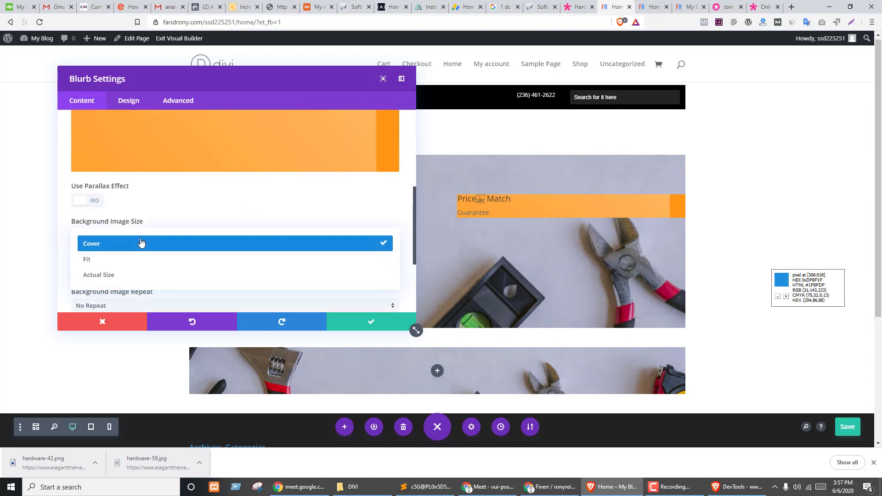
click(107, 276)
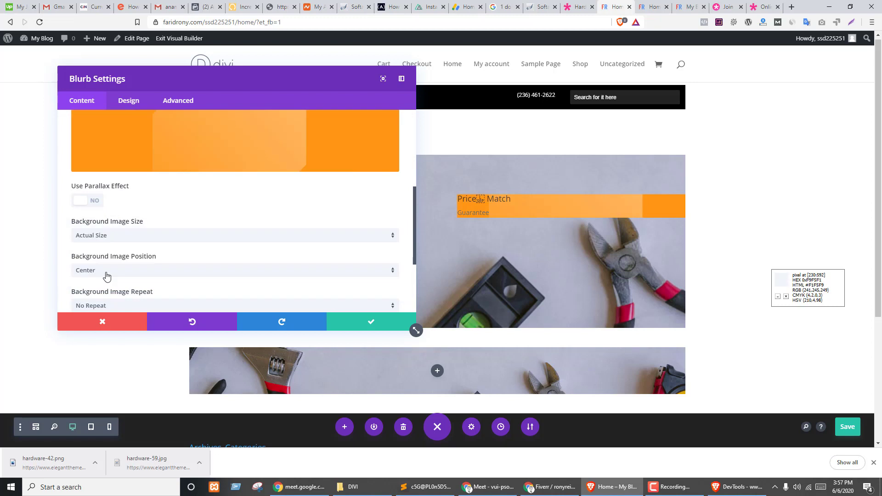
scroll(220, 230, down, 2)
scroll(138, 205, up, 2)
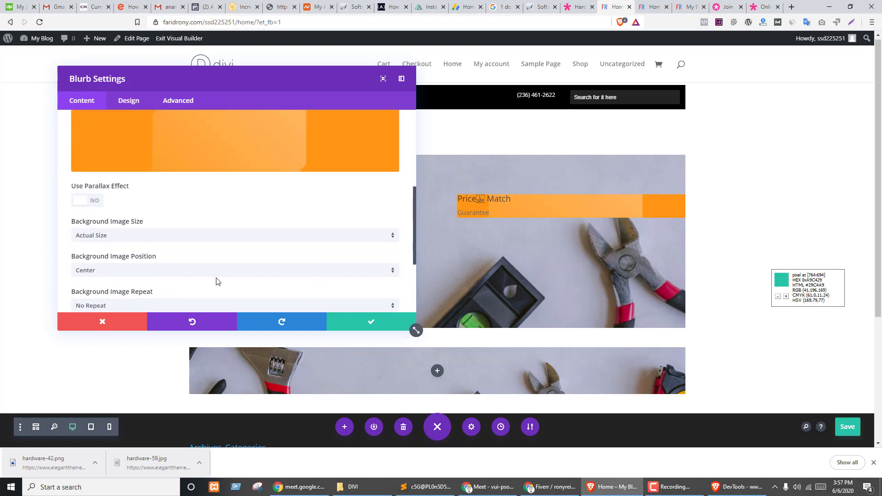
scroll(192, 232, up, 4)
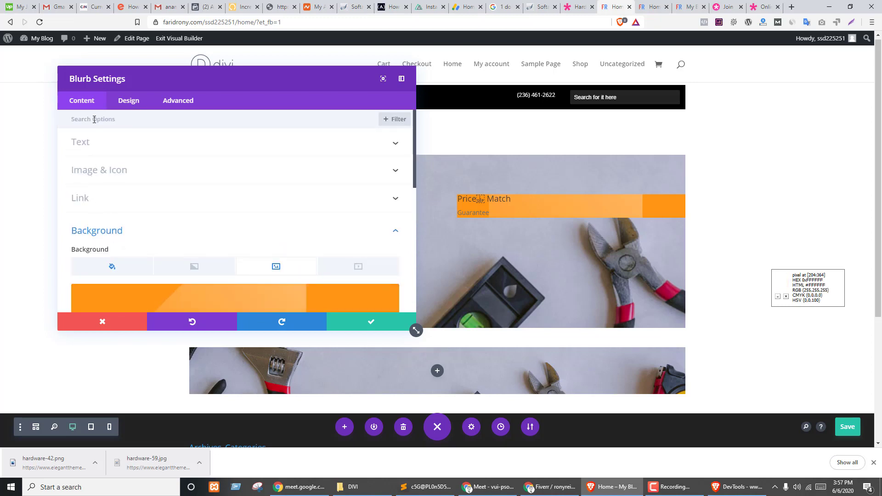
- Set the blurb's Content Width to 128px under Design > Sizing
click(128, 99)
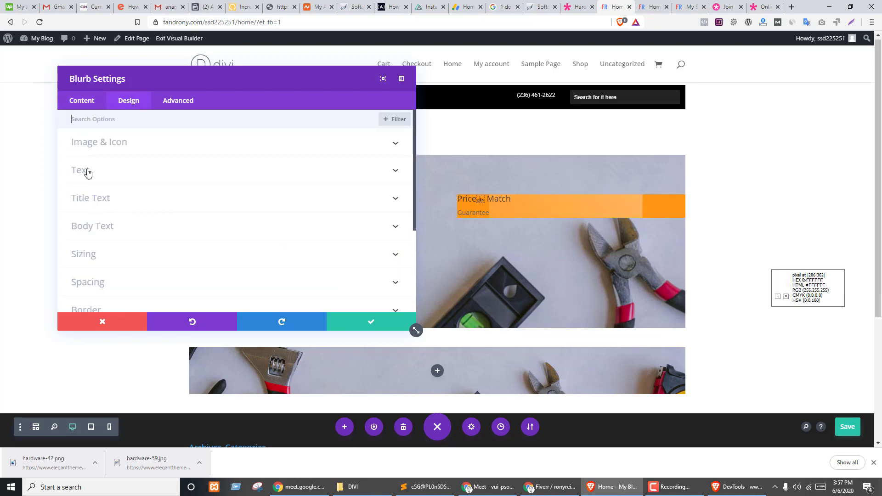
click(118, 255)
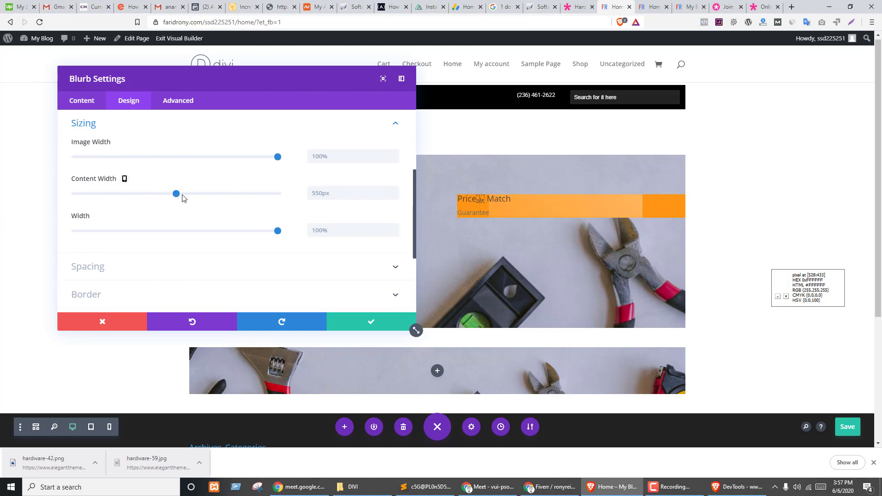
drag(175, 194, 97, 195)
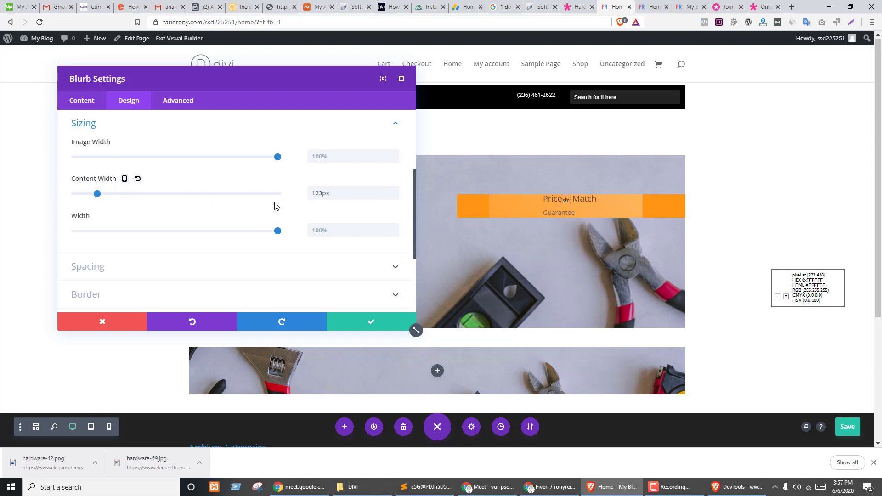
click(395, 190)
click(396, 190)
click(396, 189)
click(395, 190)
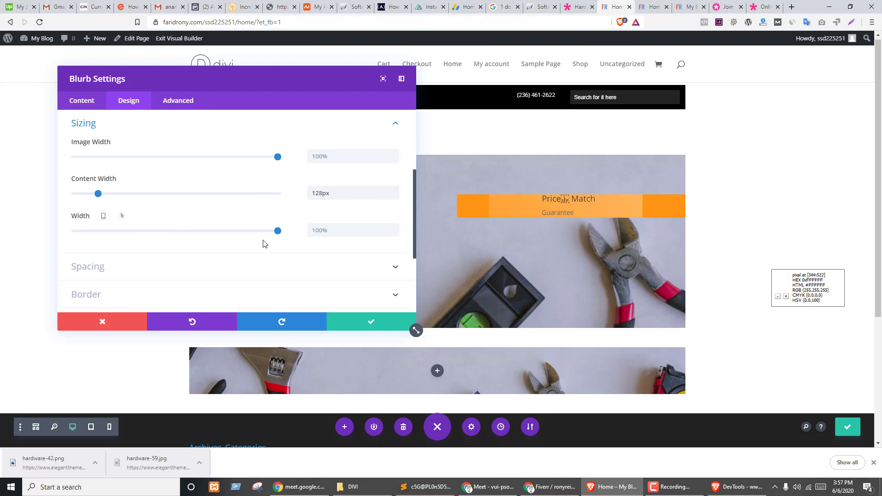
- Adjust the blurb's Width, switching its unit from pixels to percent
drag(142, 232, 298, 229)
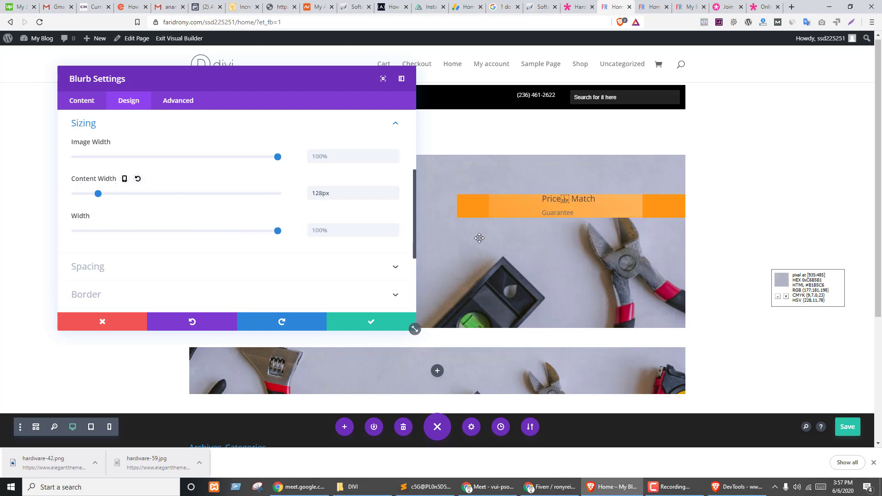
drag(278, 231, 235, 231)
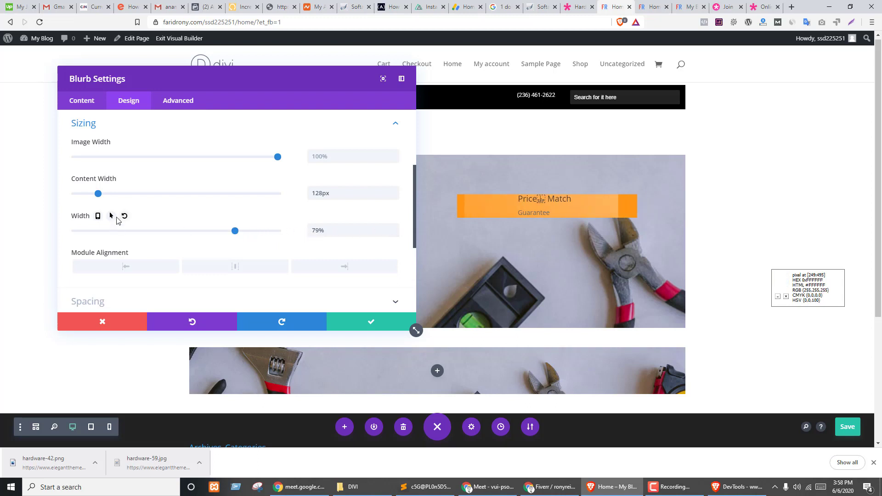
click(111, 216)
click(111, 216)
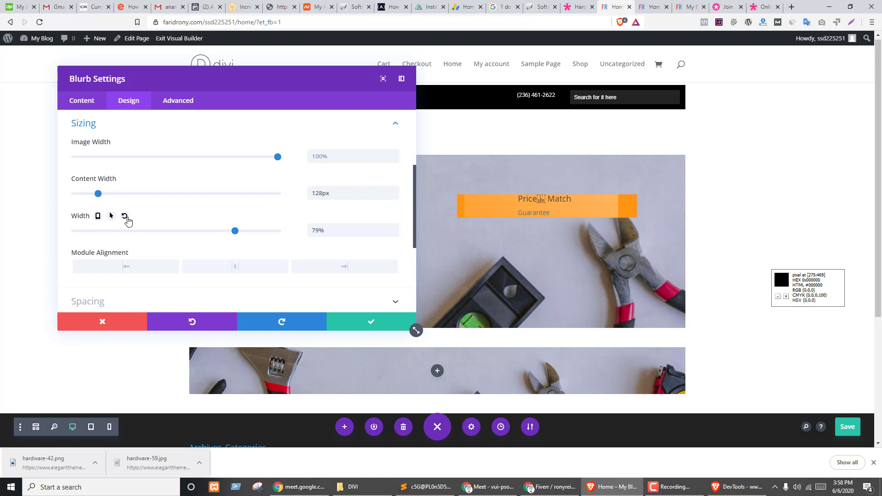
drag(235, 231, 193, 232)
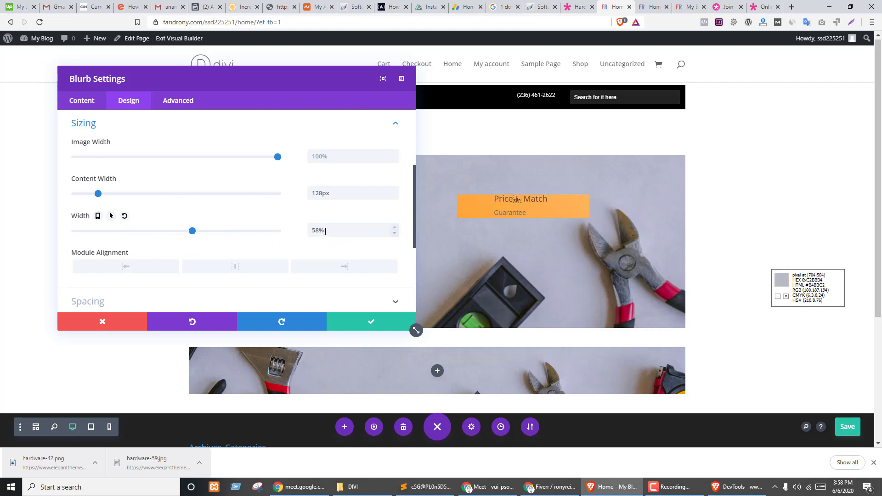
drag(363, 229, 275, 228)
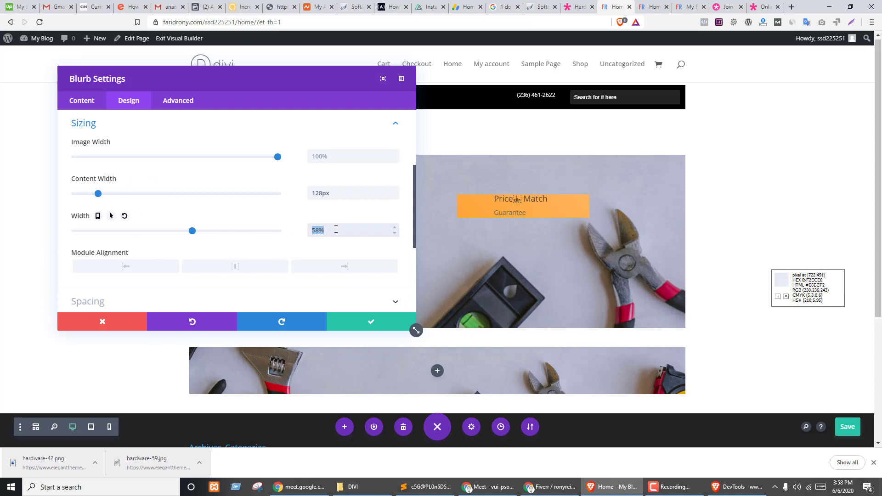
click(321, 231)
drag(321, 230, 347, 231)
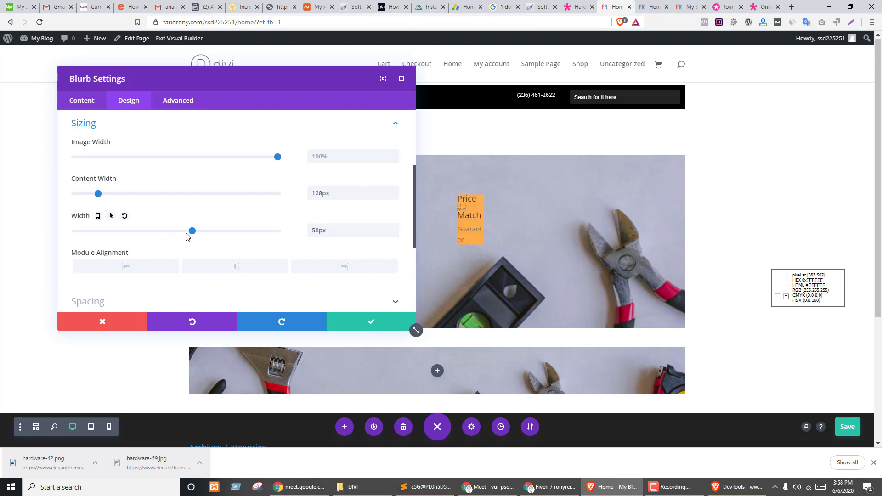
drag(193, 232, 259, 230)
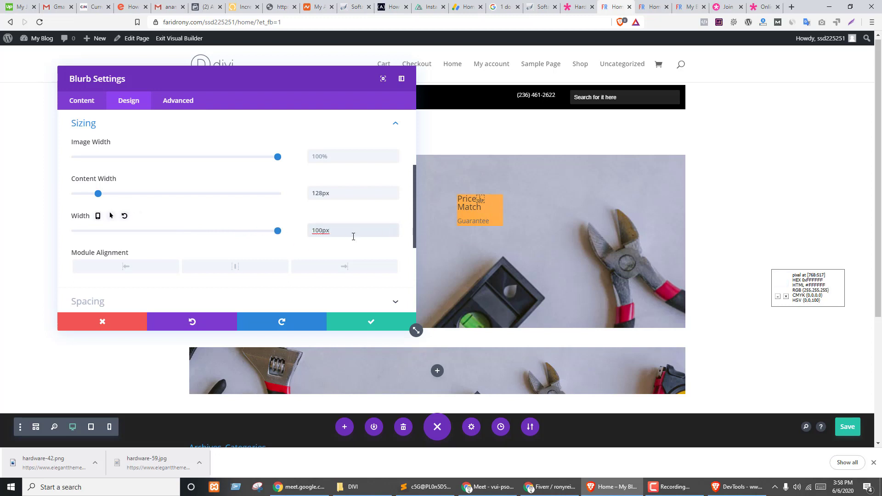
drag(353, 233, 276, 235)
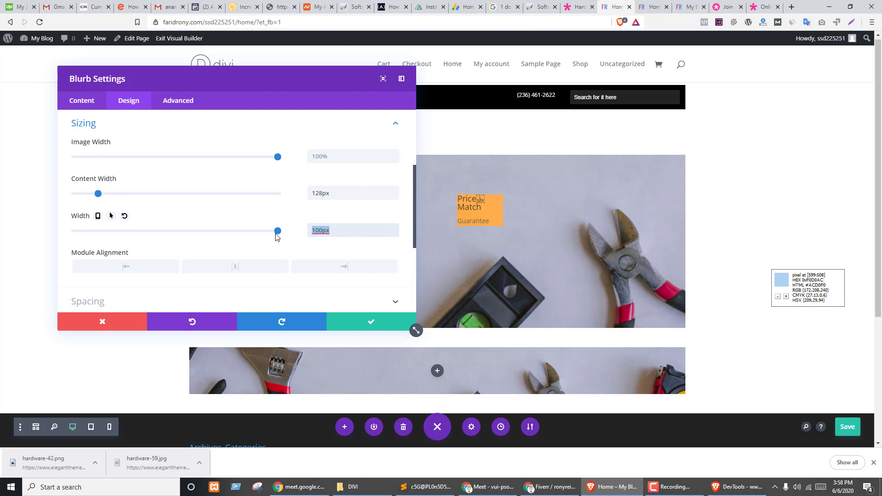
text(%)
scroll(275, 236, down, 3)
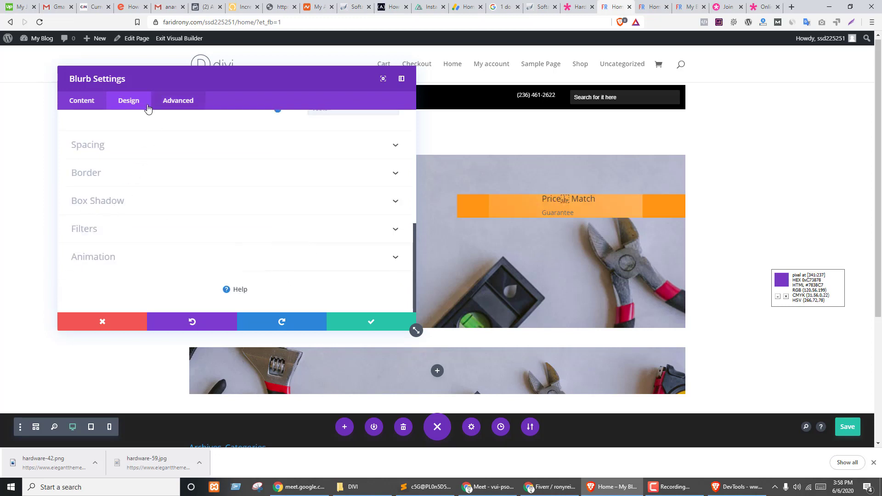
- Set the blurb Width to 48% and align the module right
click(113, 146)
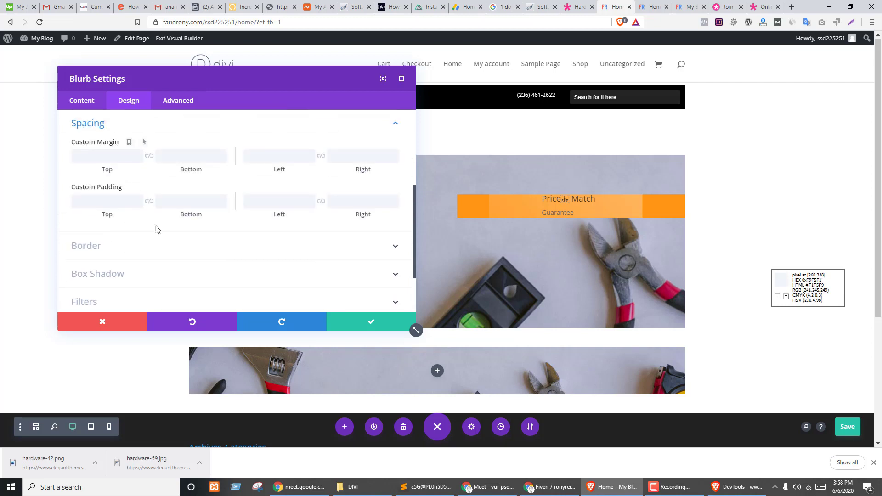
scroll(204, 236, down, 2)
scroll(125, 234, up, 5)
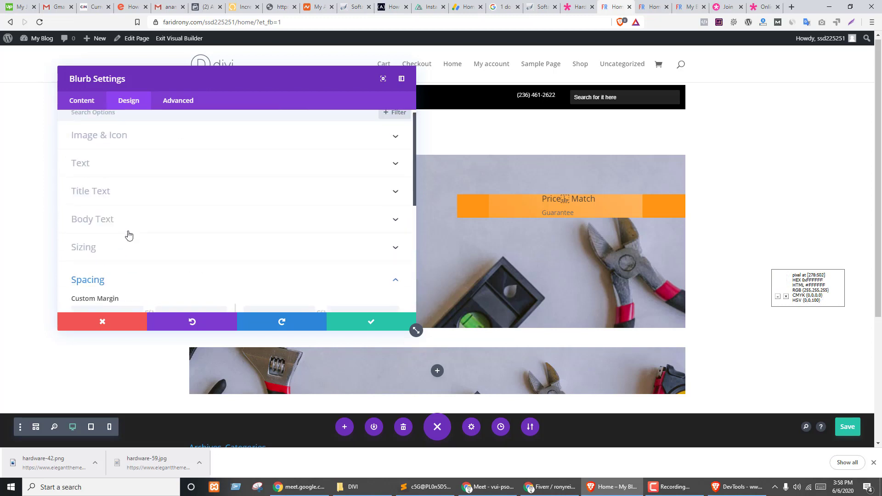
click(97, 246)
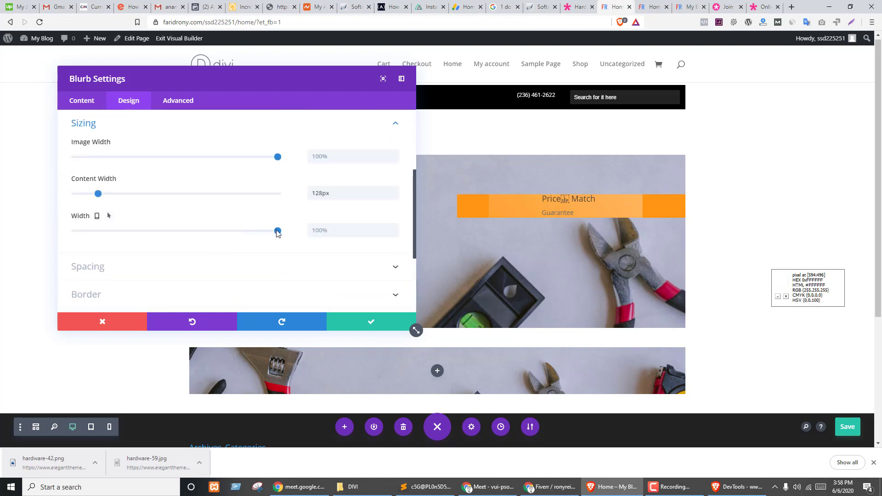
drag(278, 233, 172, 230)
click(346, 267)
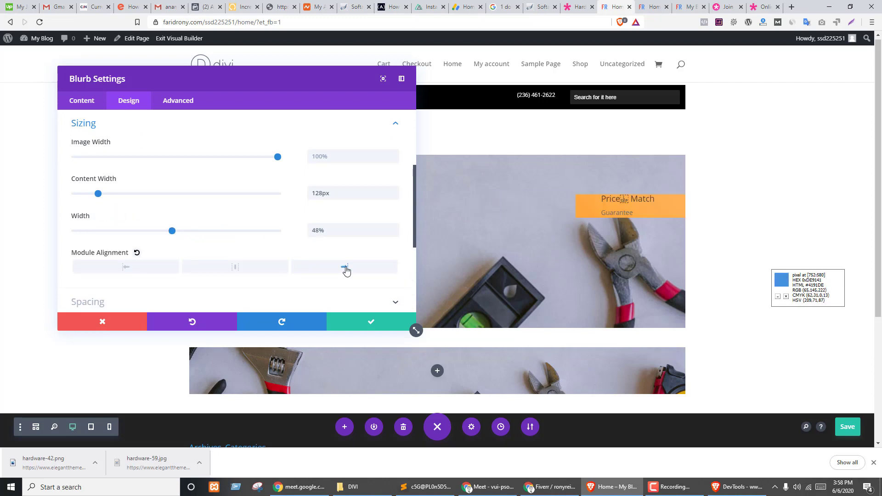
scroll(282, 213, down, 2)
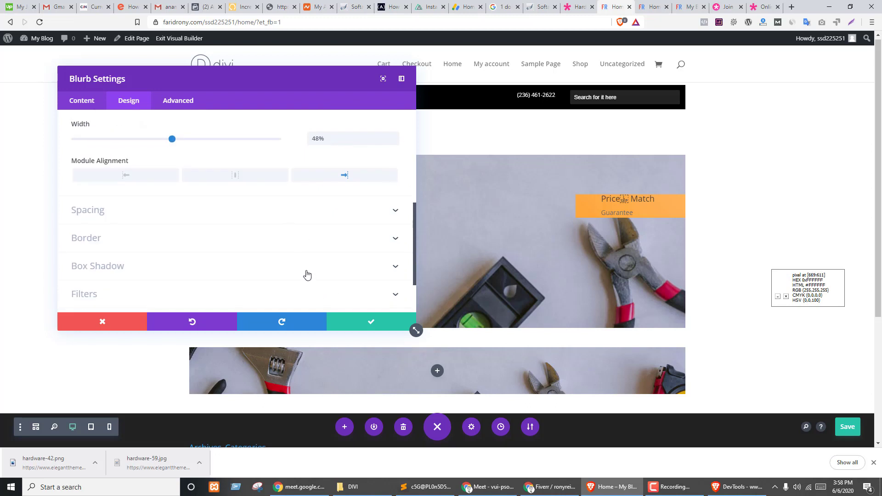
click(132, 221)
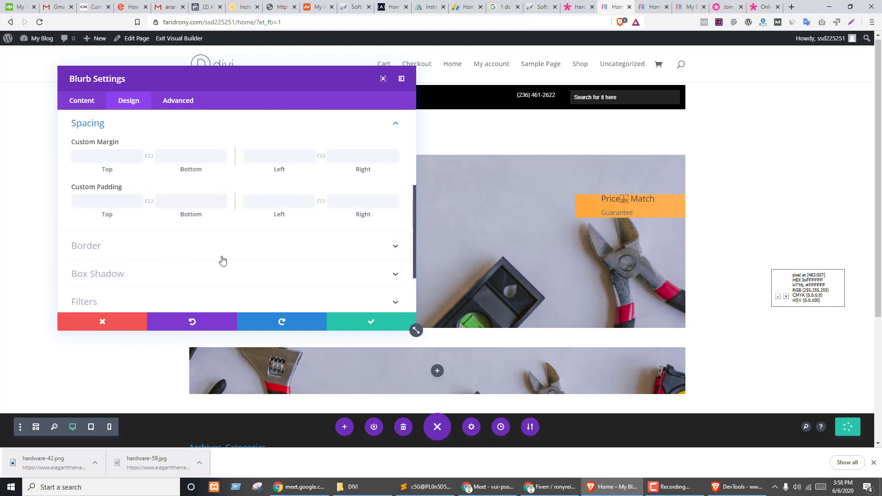
click(109, 203)
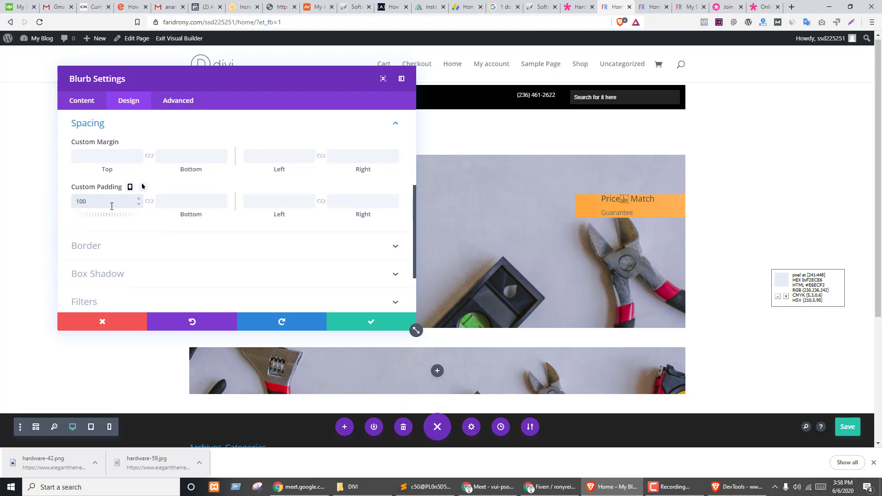
key(Tab)
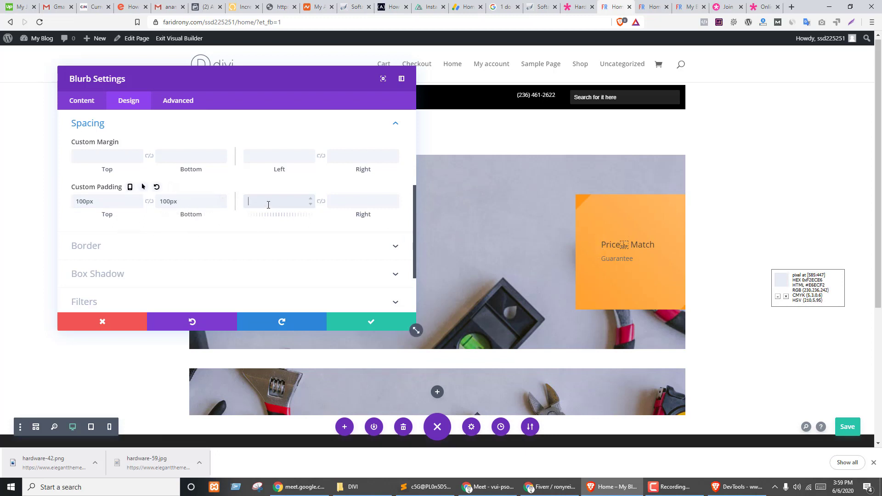
drag(108, 205, 39, 200)
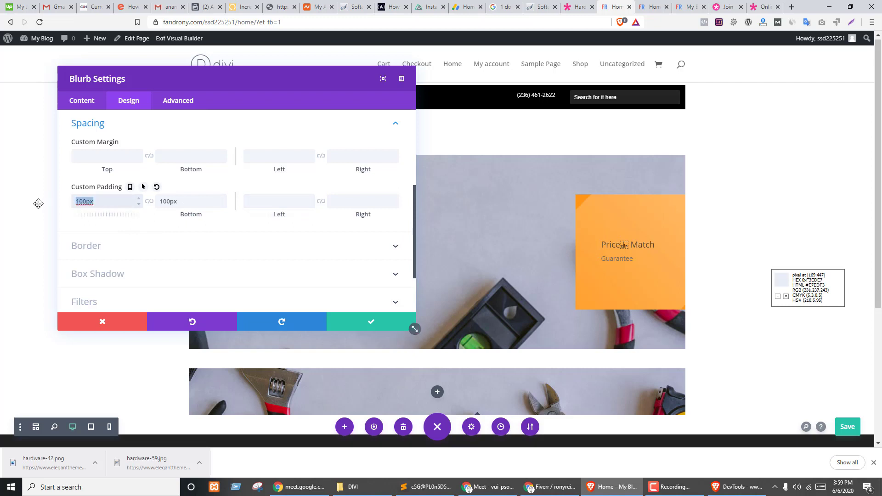
key(BackSpace)
key(Tab)
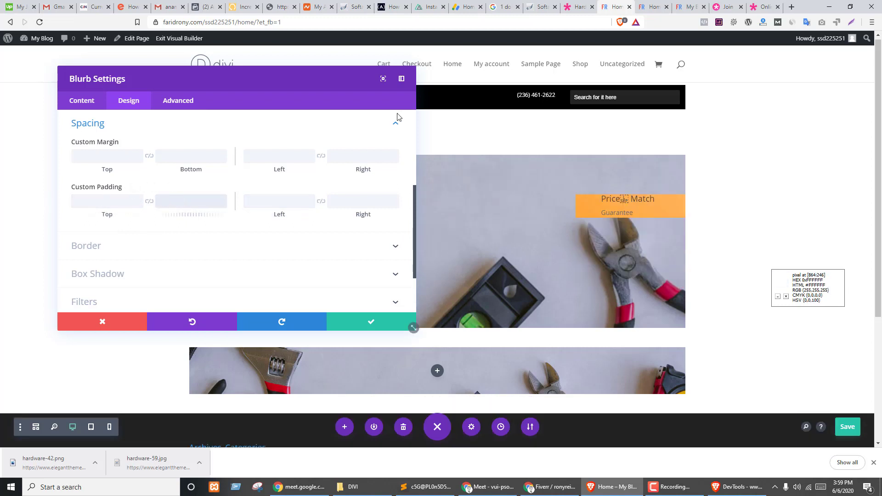
click(580, 7)
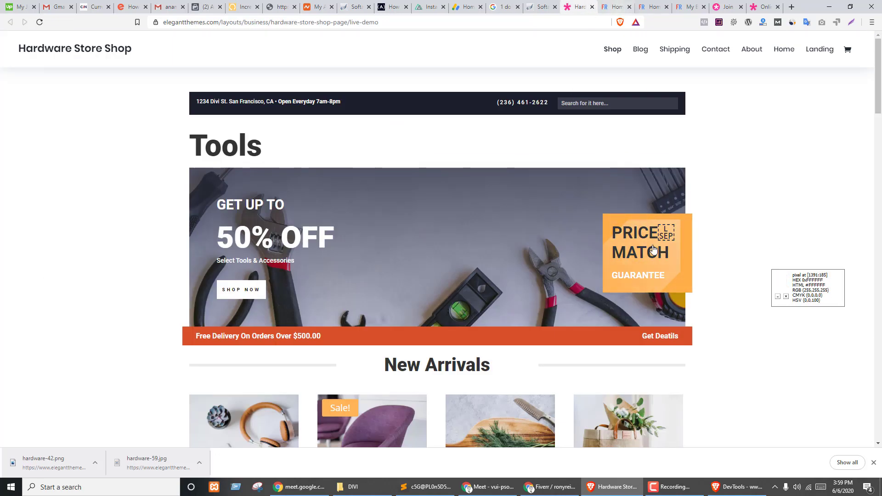
right_click(629, 223)
click(643, 321)
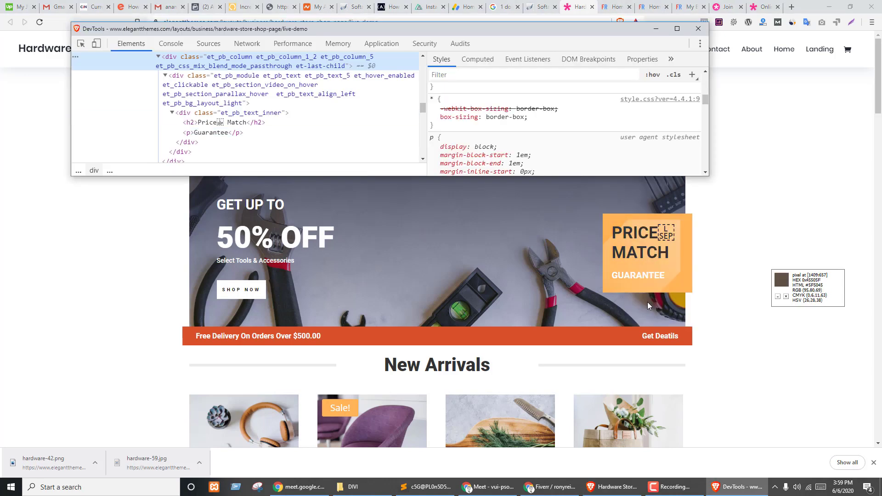
click(613, 5)
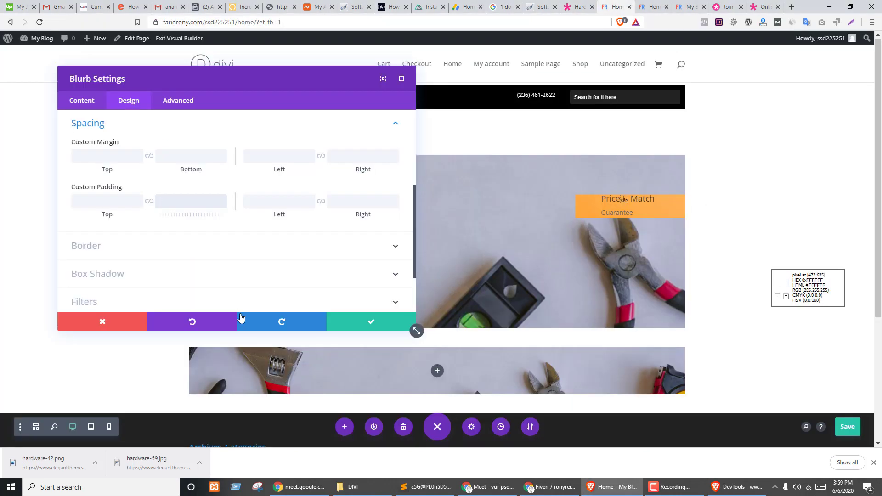
click(83, 100)
click(130, 100)
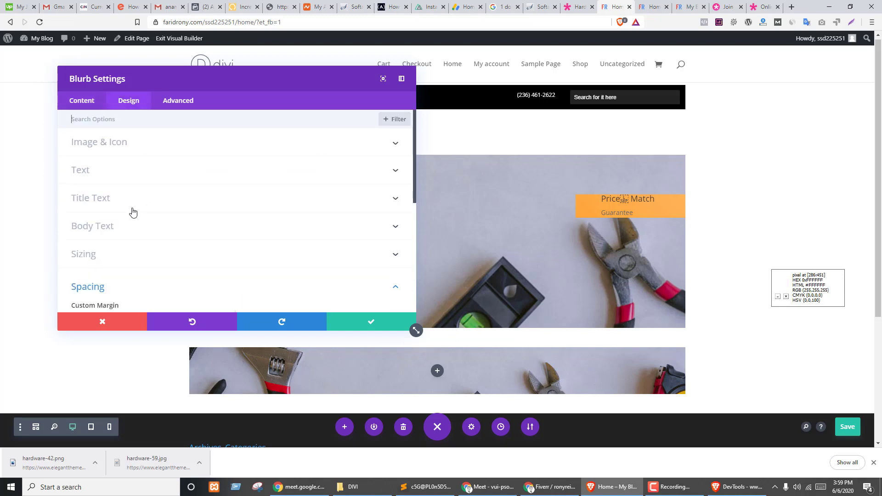
- Make the Price Match title font weight Bold
click(124, 170)
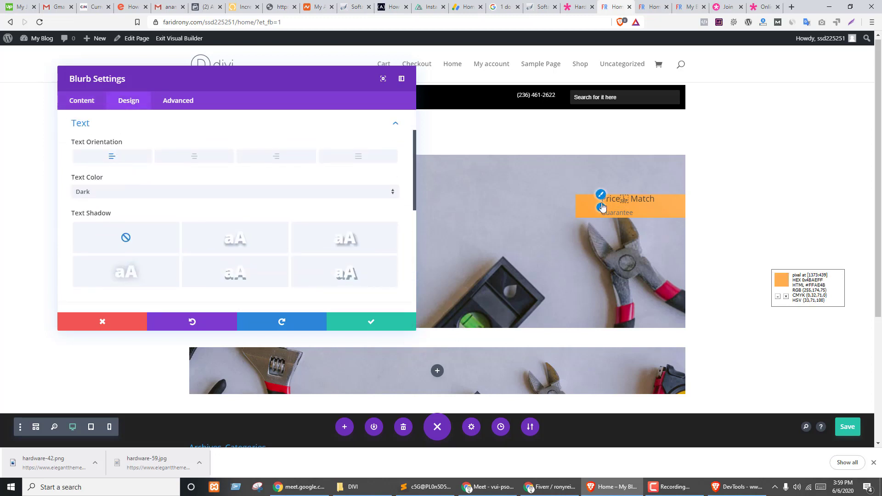
click(601, 195)
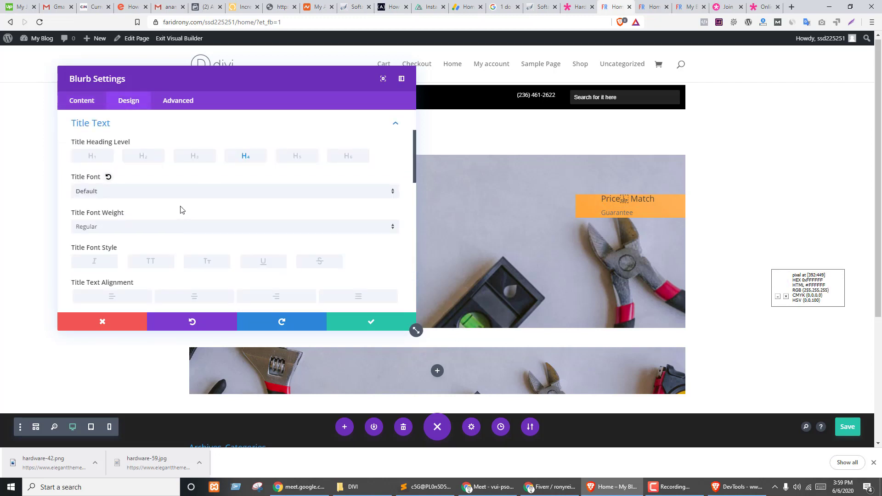
scroll(215, 203, down, 1)
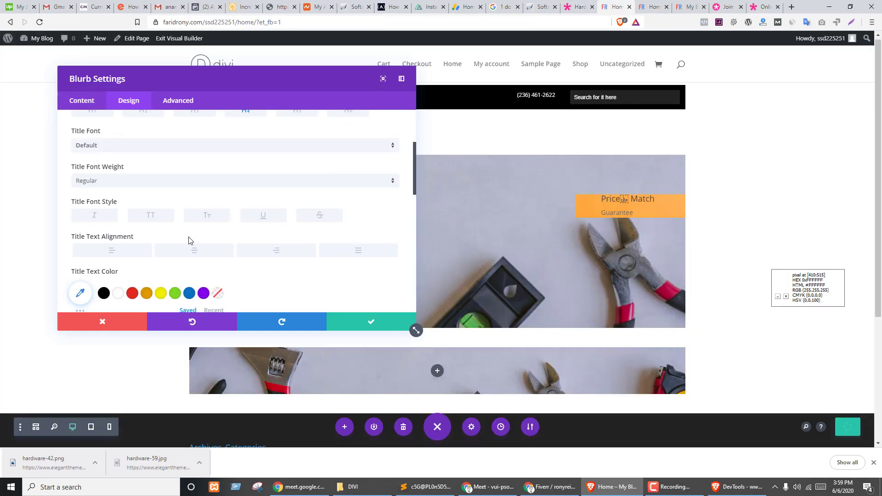
key(ctrl+s)
scroll(187, 207, down, 3)
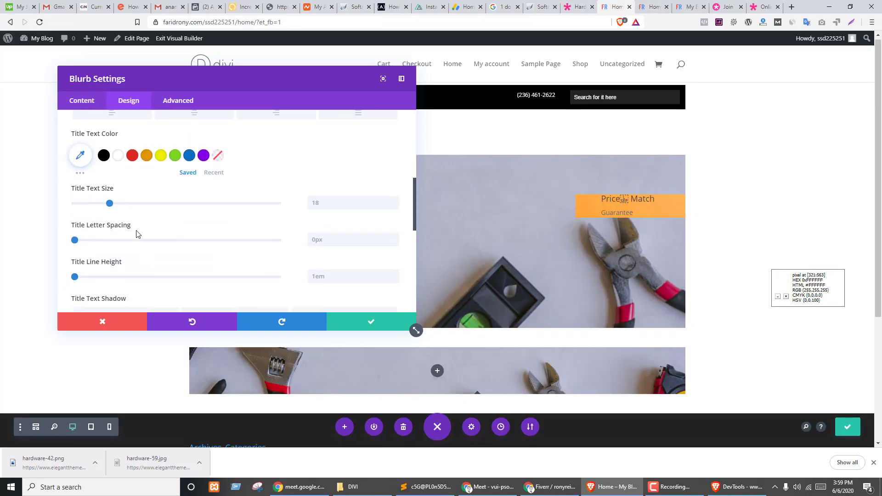
scroll(119, 260, up, 2)
scroll(142, 202, up, 2)
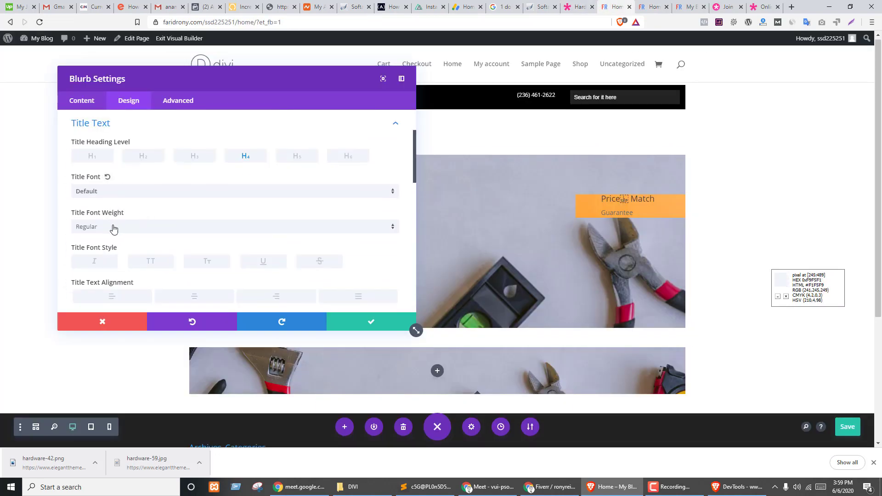
click(113, 229)
click(105, 282)
- Set the Price Match title text size to 34px
scroll(257, 205, down, 2)
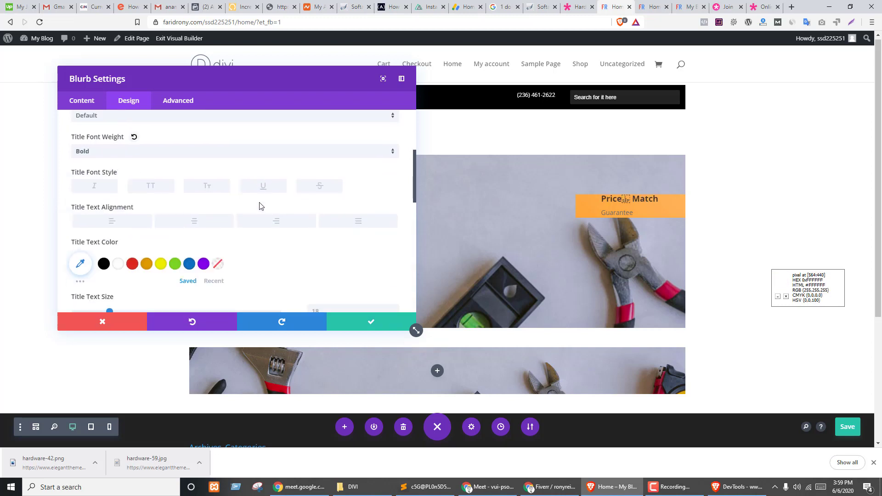
drag(110, 296, 150, 298)
scroll(223, 230, down, 2)
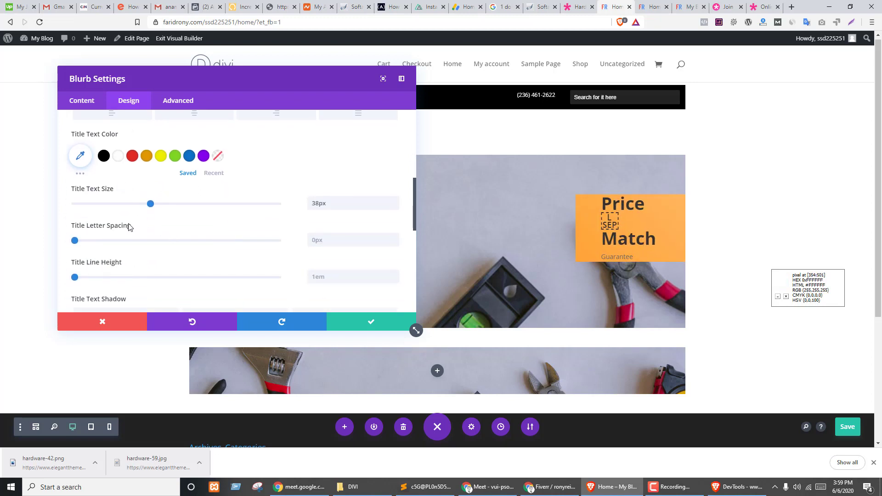
drag(151, 205, 143, 205)
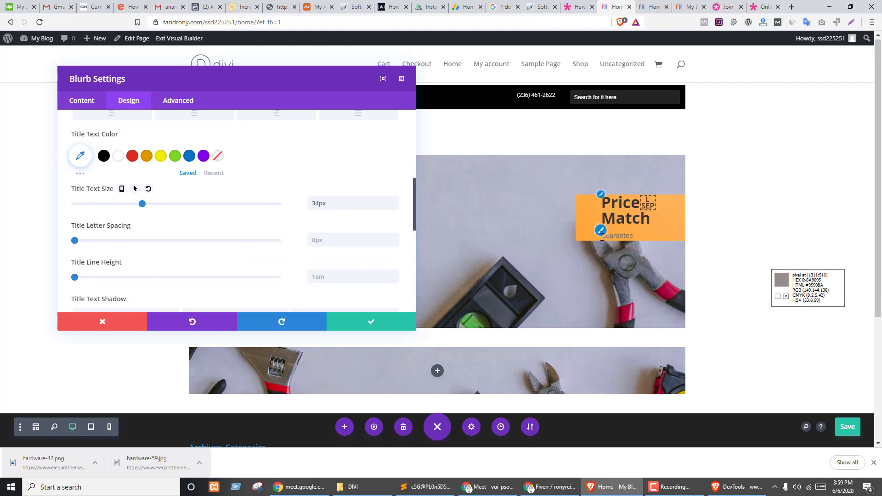
scroll(96, 262, up, 3)
scroll(110, 230, down, 5)
- Make the Guarantee body text Semi Bold, white and 20px
click(124, 196)
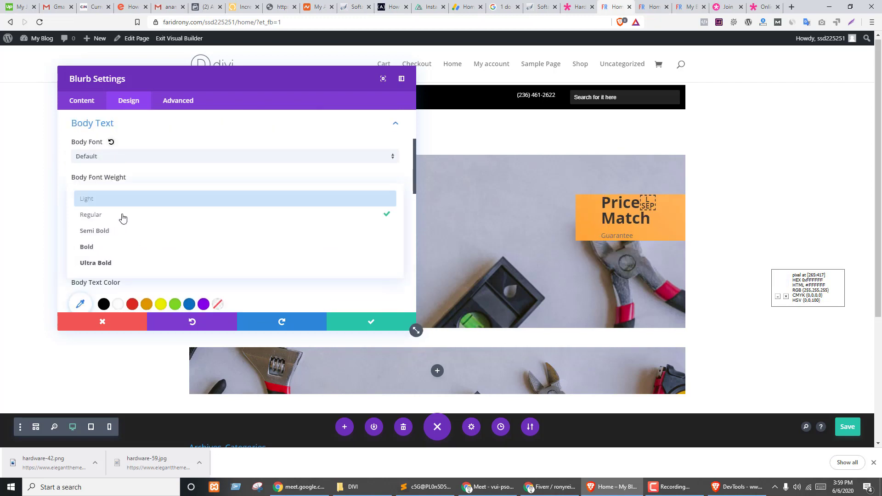
click(107, 232)
scroll(138, 234, down, 2)
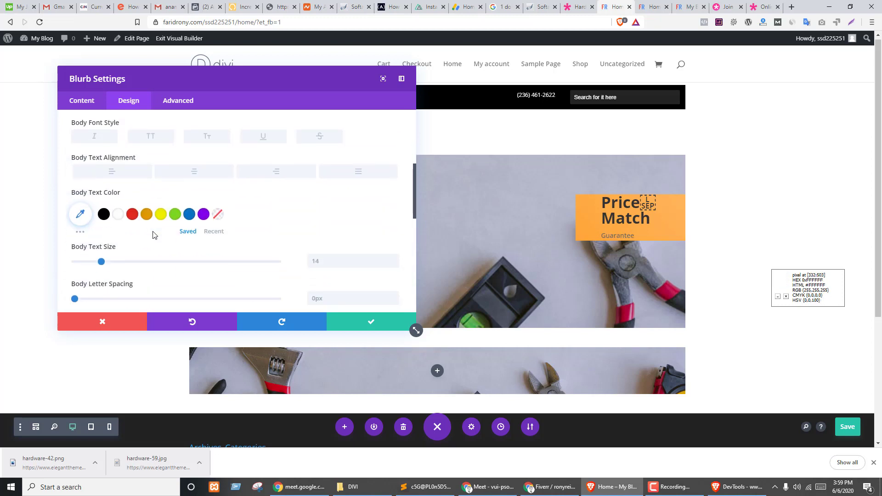
click(118, 213)
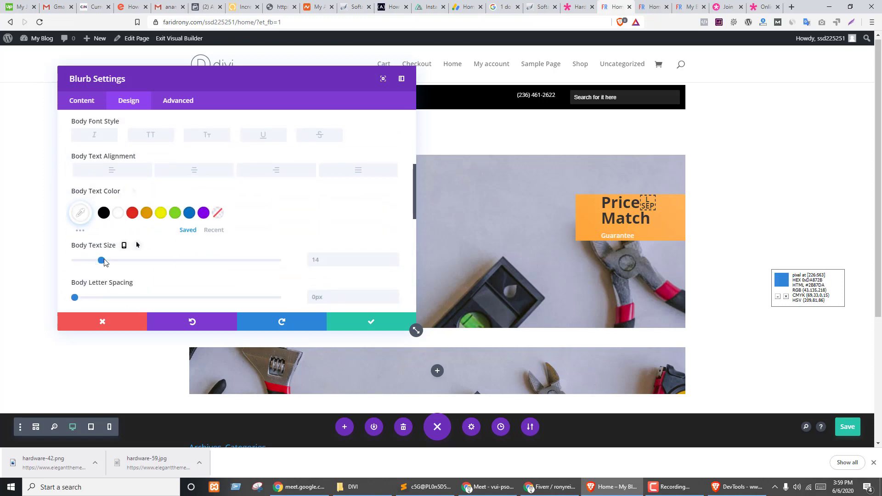
drag(101, 260, 114, 261)
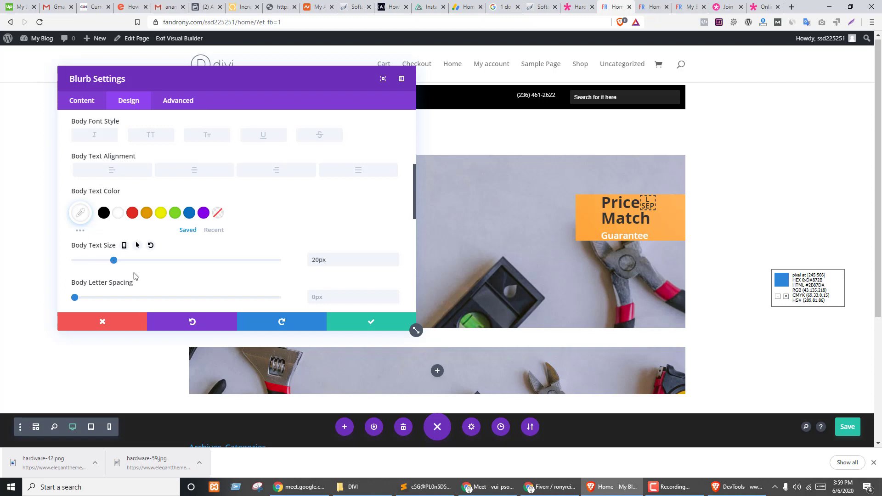
scroll(200, 236, up, 5)
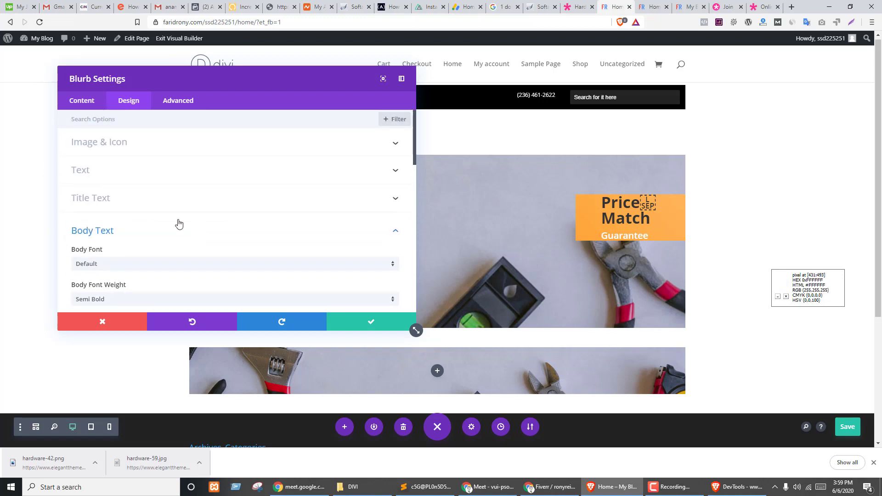
- Reduce the blurb's Width from 48% to 38%, keeping it against the right edge
scroll(174, 212, down, 5)
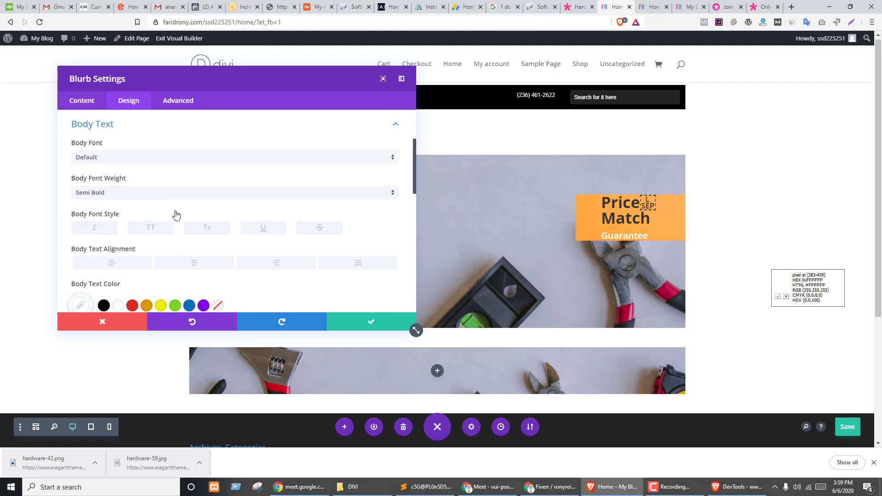
scroll(146, 211, down, 5)
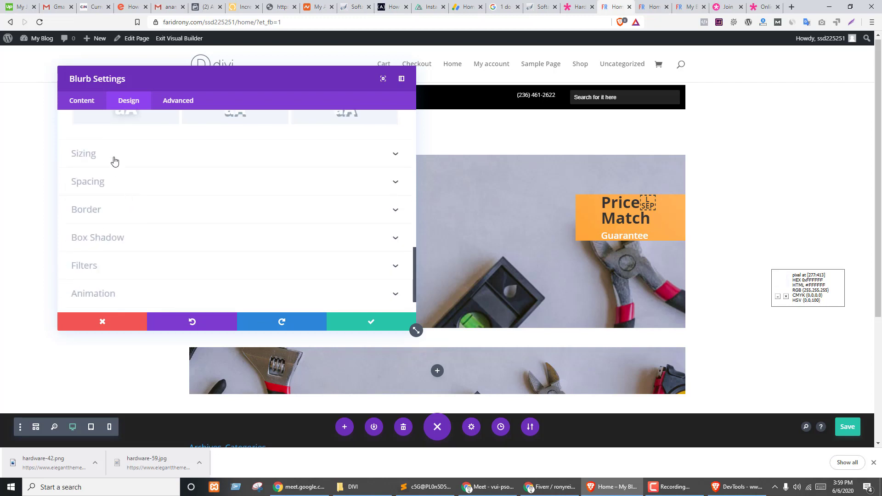
click(112, 153)
scroll(214, 230, up, 2)
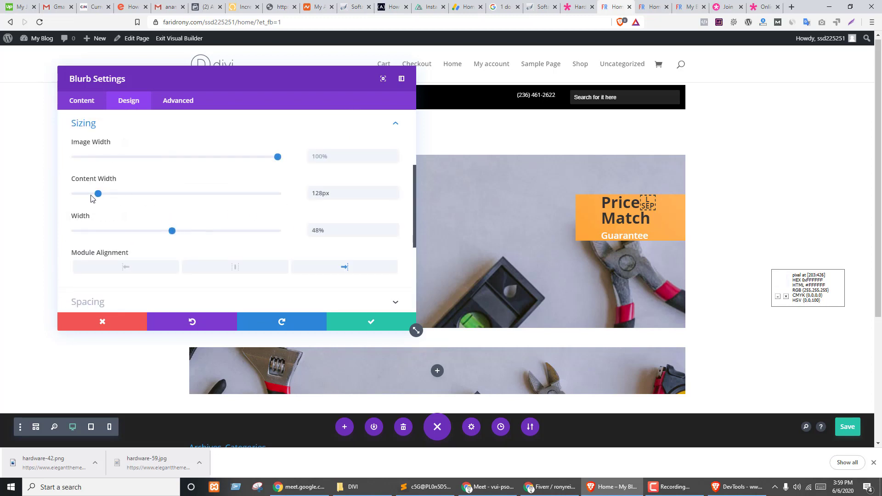
mouse_move(98, 193)
mouse_down()
mouse_move(125, 199)
mouse_move(98, 194)
mouse_up()
drag(172, 232, 150, 231)
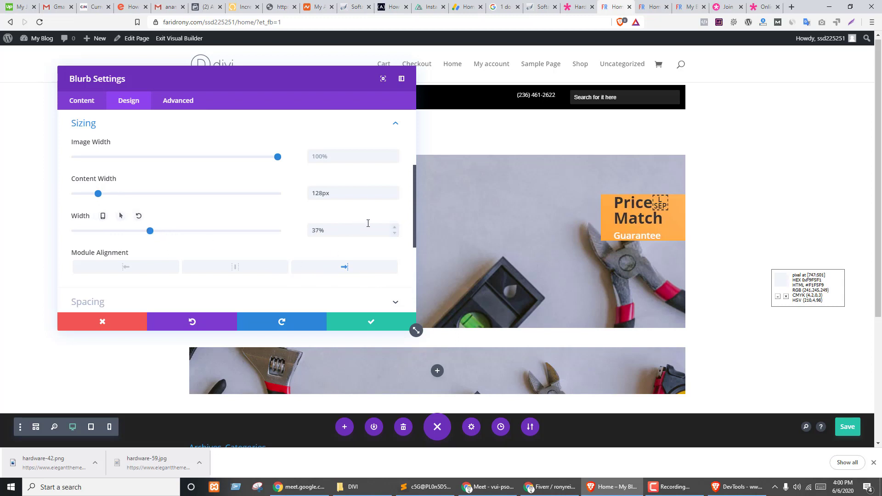
click(392, 229)
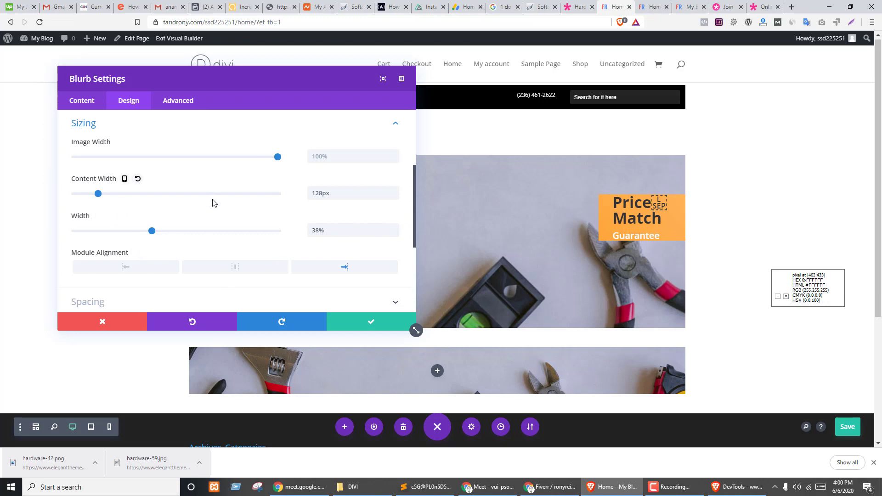
scroll(180, 183, up, 3)
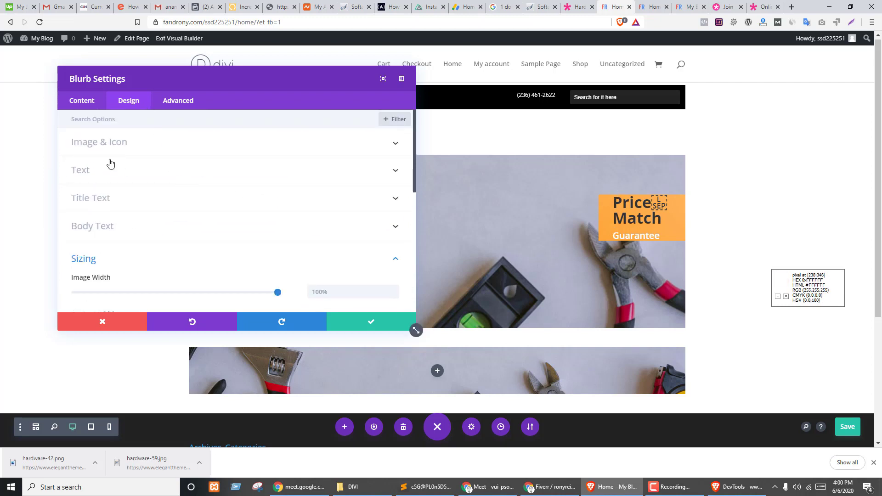
scroll(181, 211, down, 4)
- Give the blurb linked top and bottom padding of 25px
scroll(181, 209, down, 2)
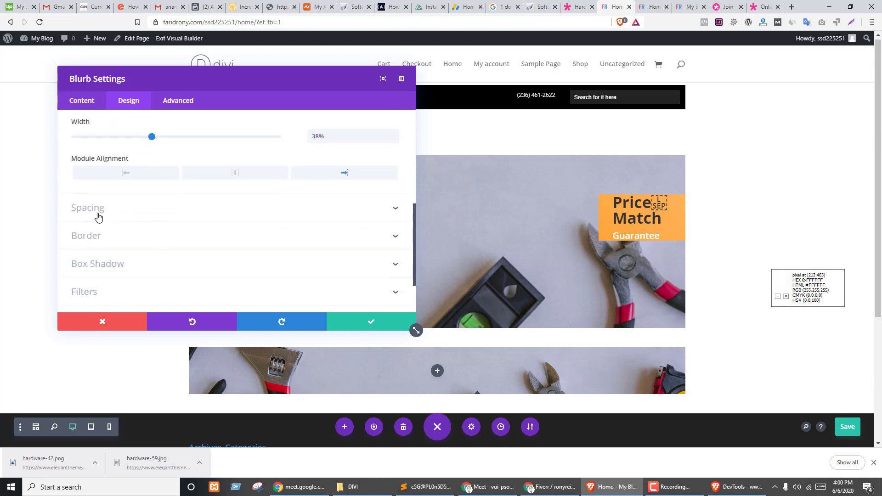
click(96, 212)
click(102, 201)
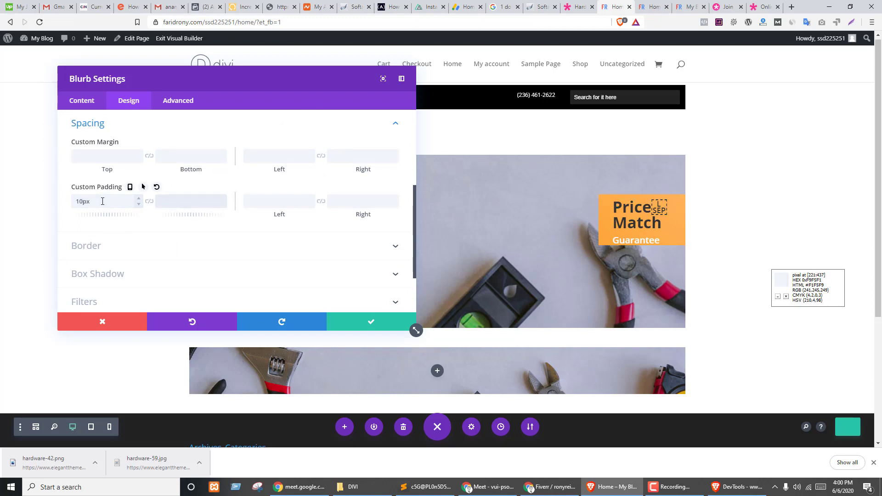
click(148, 201)
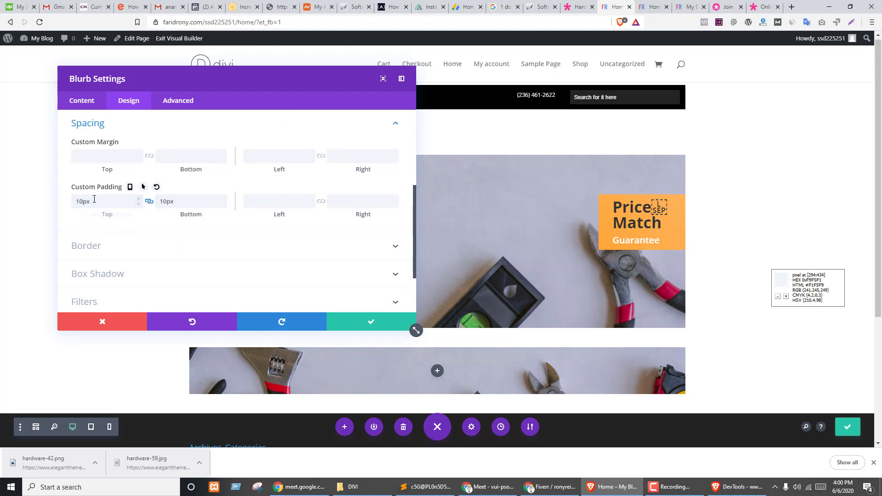
drag(94, 199, 49, 199)
text(1px)
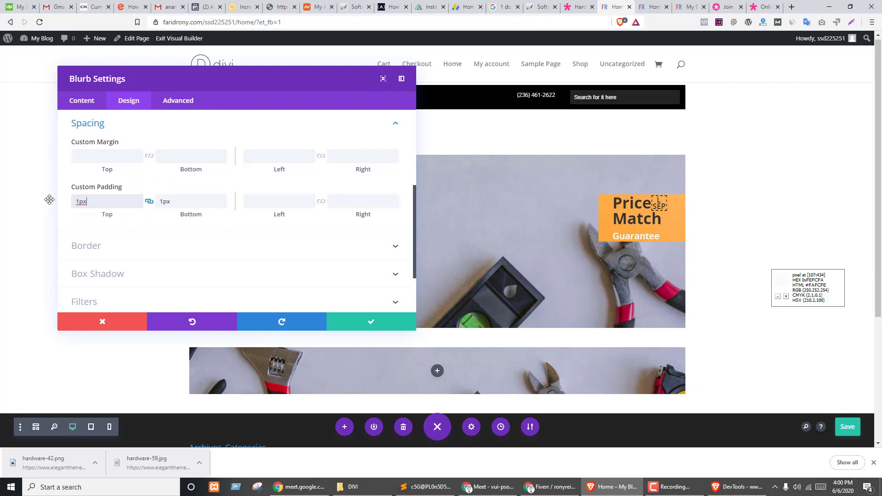
text(25px)
key(Tab)
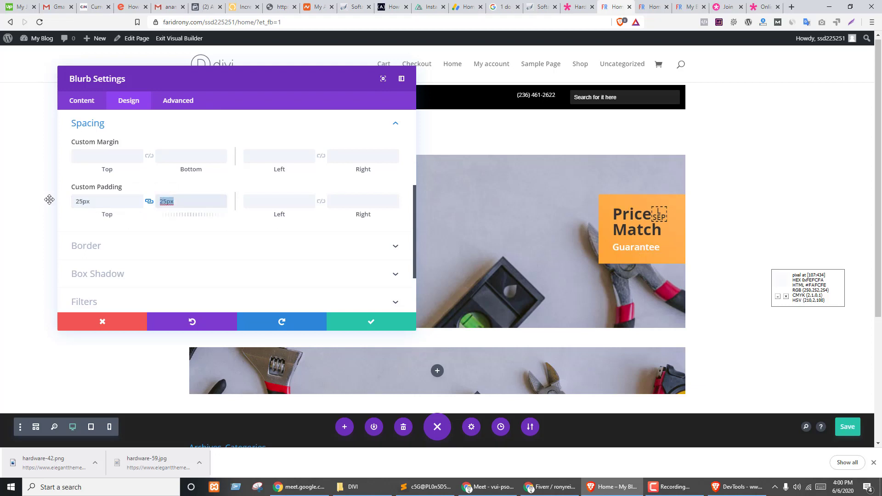
click(134, 227)
- Set the background image to Fit, positioned Center Left, and save the blurb settings
click(87, 102)
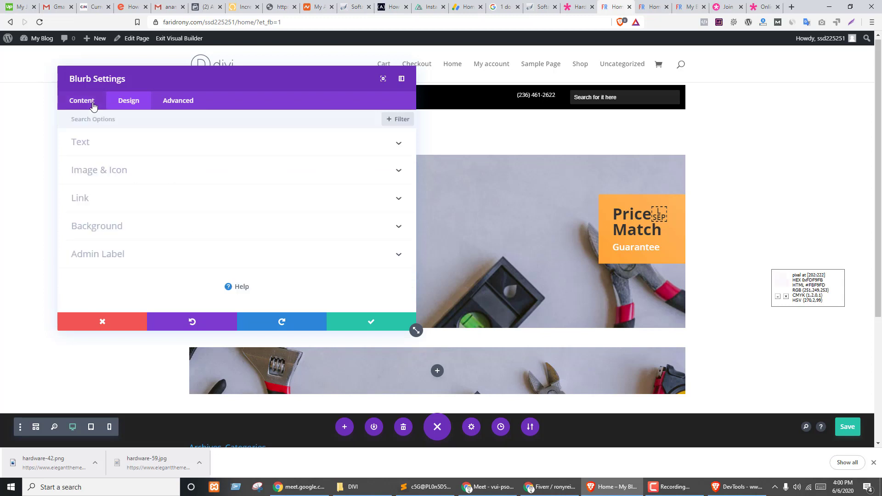
click(121, 228)
scroll(206, 193, down, 2)
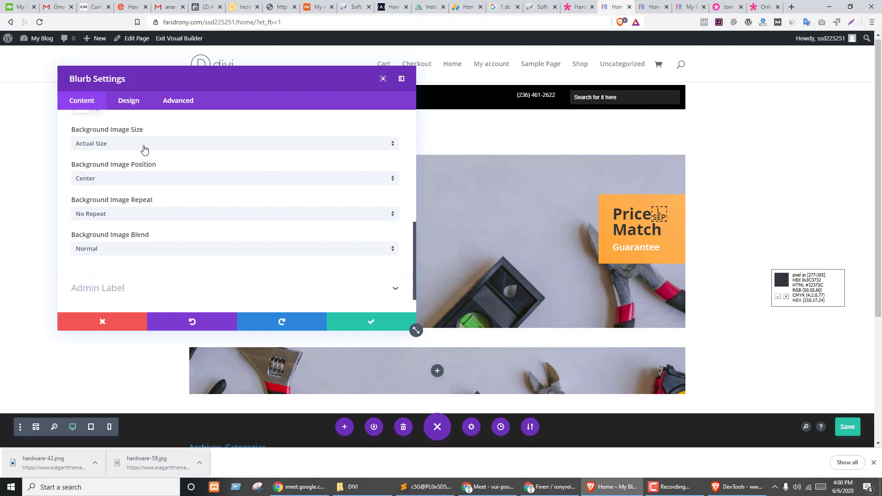
click(130, 146)
click(114, 169)
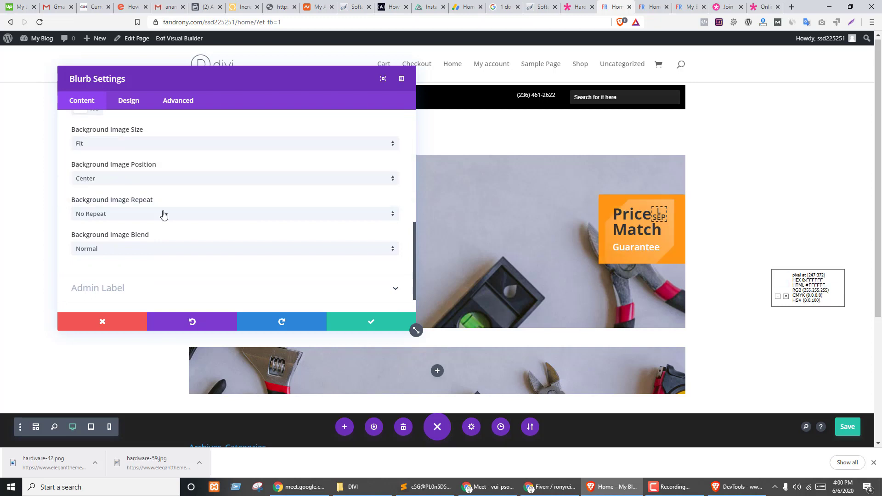
scroll(169, 221, up, 1)
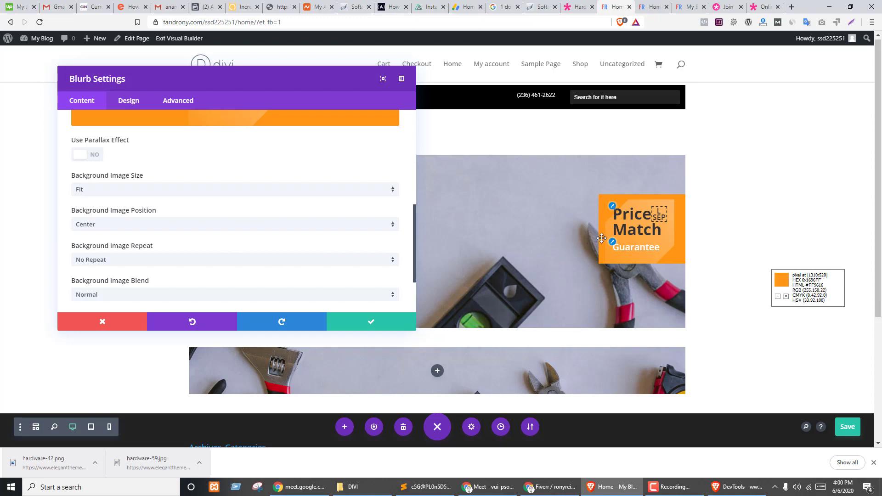
click(108, 229)
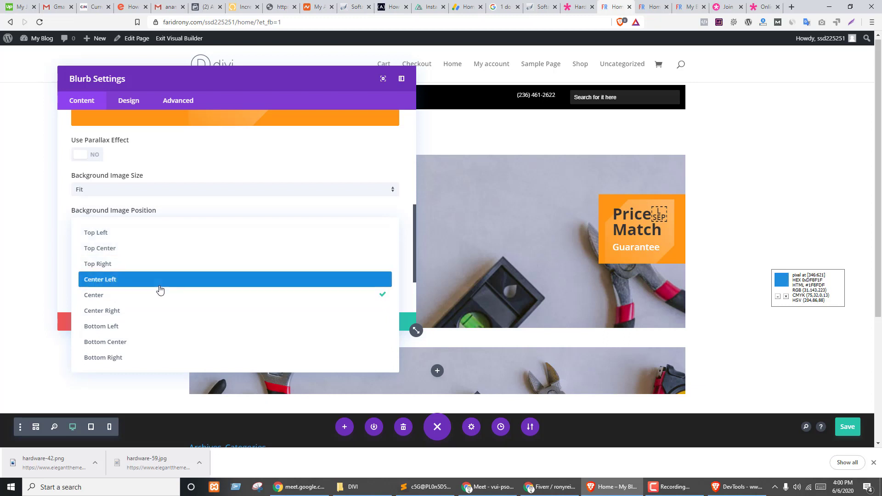
click(102, 281)
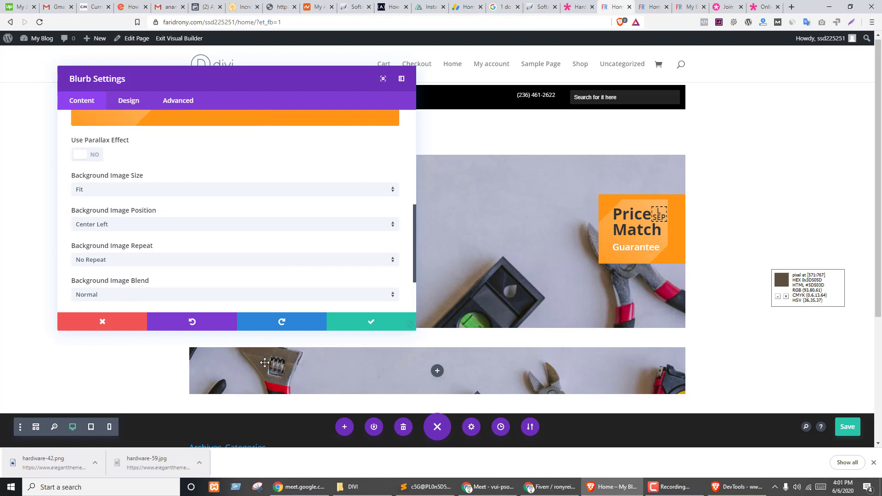
click(363, 324)
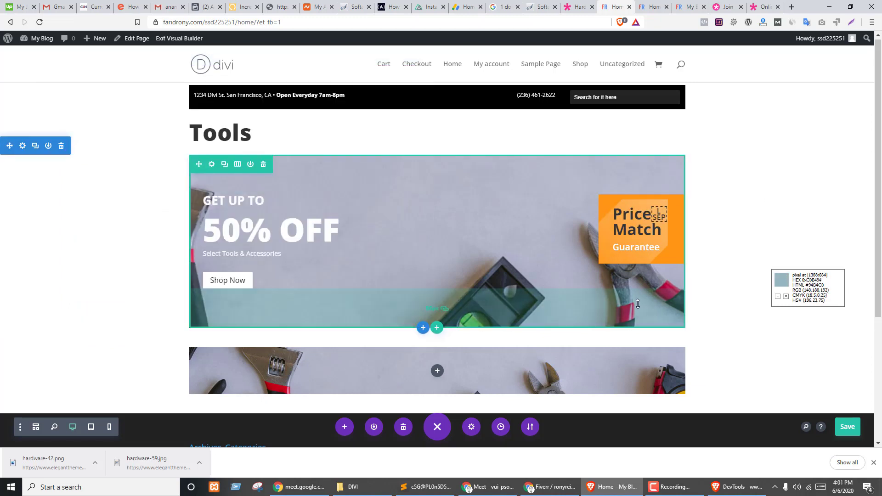
- Compare with the demo, then shorten the Tools banner section's bottom padding
key(ctrl+shift+Tab)
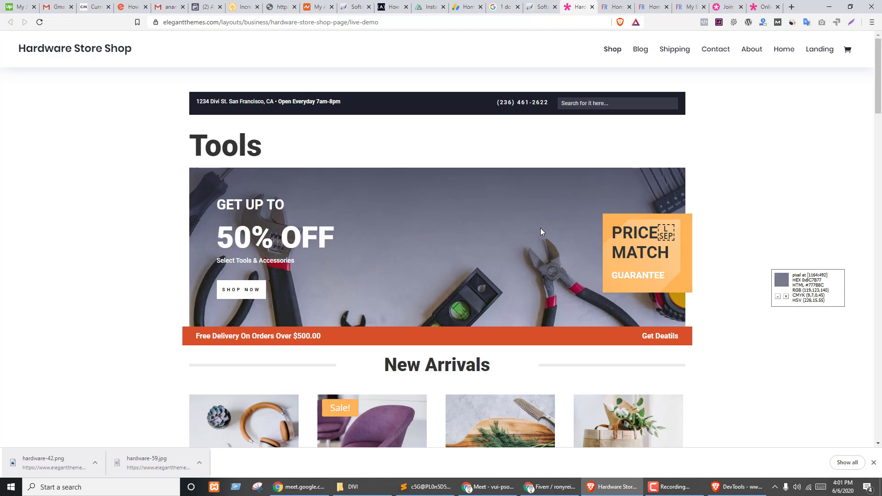
key(ctrl+shift+Tab)
key(ctrl+Tab)
key(ctrl+Tab)
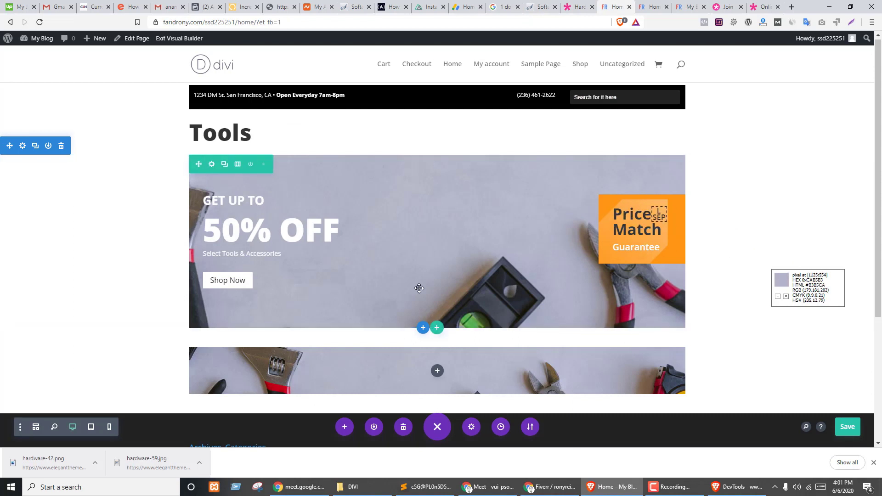
drag(385, 311, 387, 294)
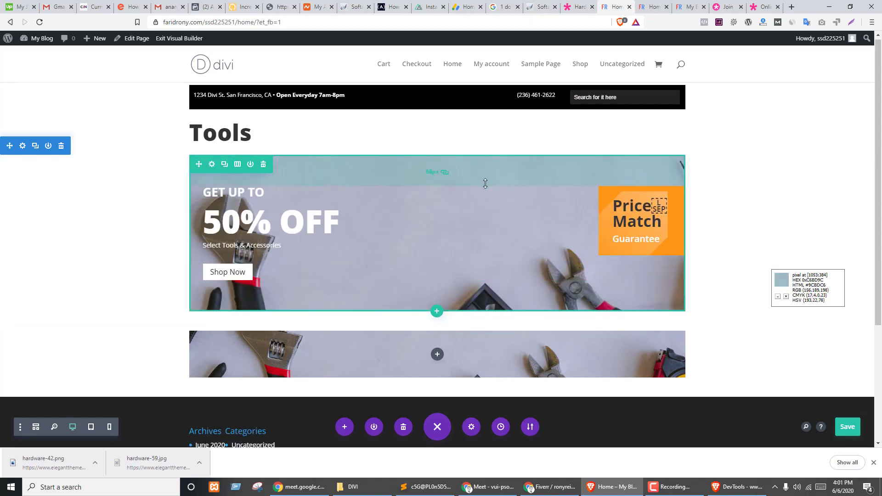
- Reduce the Tools banner row's top and bottom custom padding to 100px
mouse_move(485, 183)
mouse_down()
mouse_move(486, 207)
mouse_move(484, 200)
mouse_up()
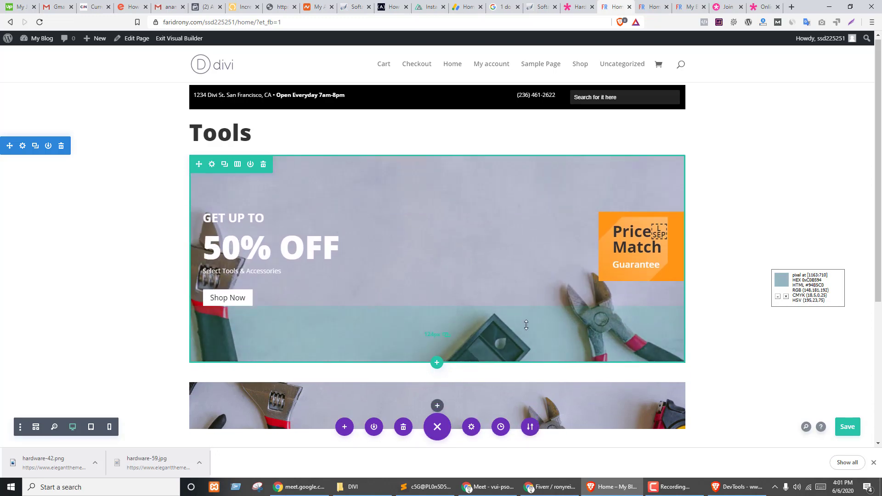
click(214, 165)
click(123, 103)
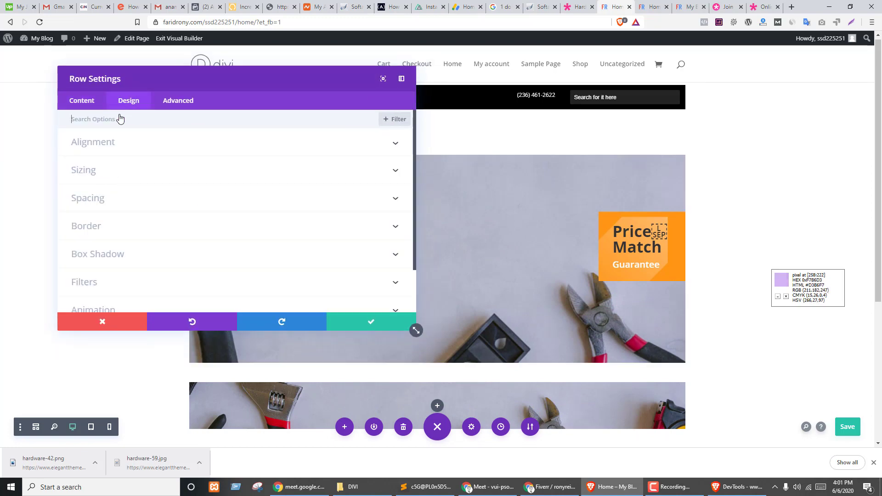
click(101, 204)
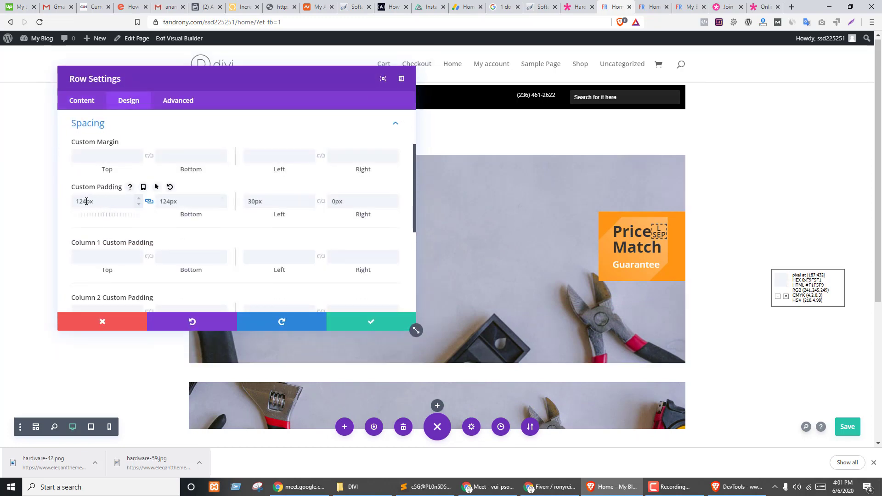
drag(105, 216, 86, 202)
text(00)
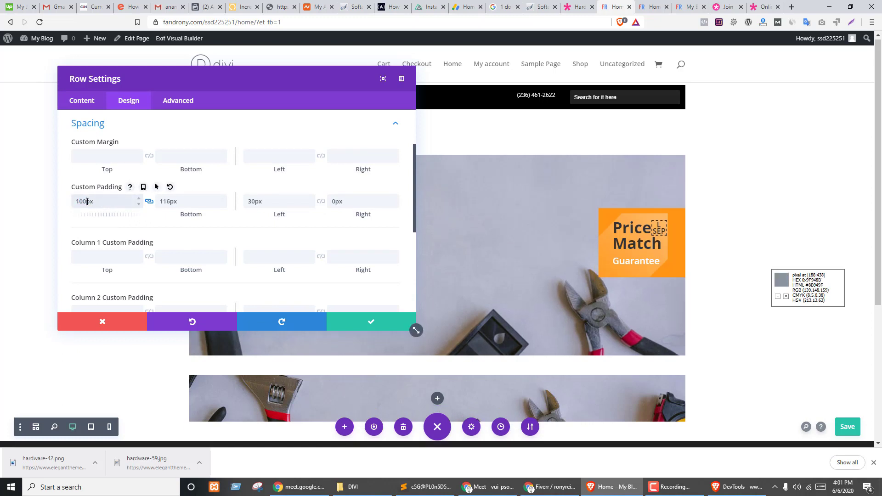
key(Tab)
click(358, 325)
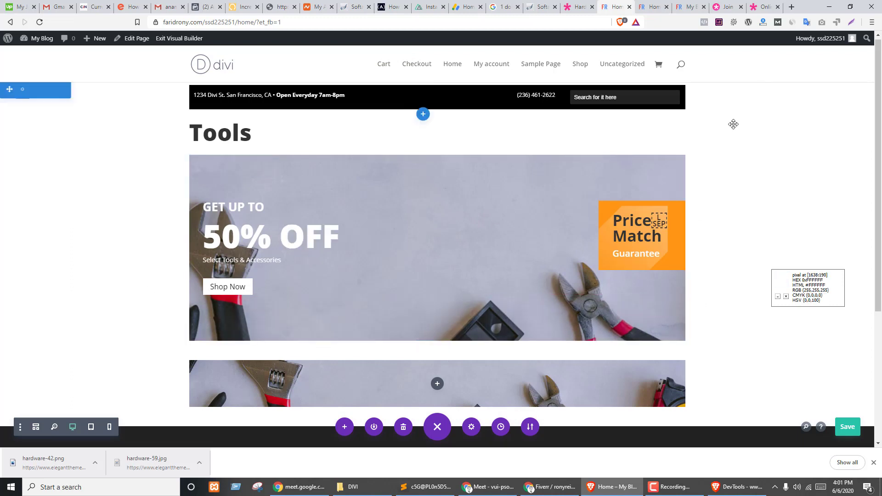
- Save the page, glance at the Hardware Store demo, and reopen the banner row's settings
click(847, 427)
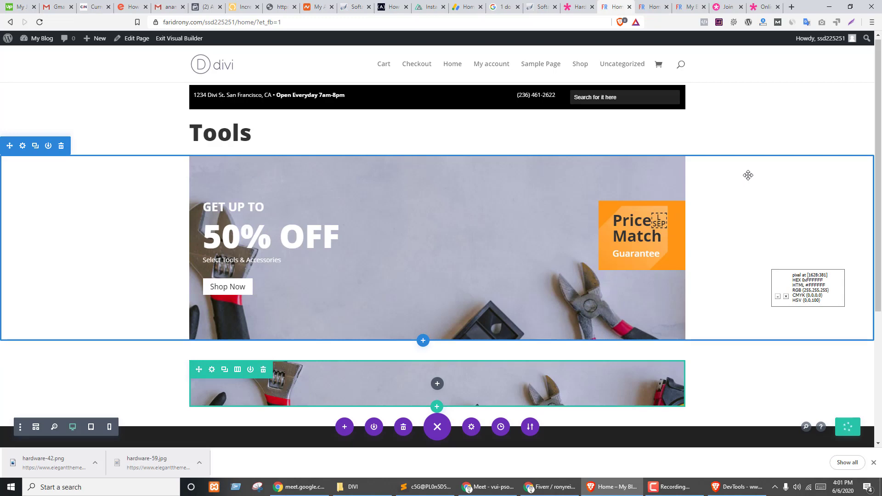
key(ctrl+shift+Tab)
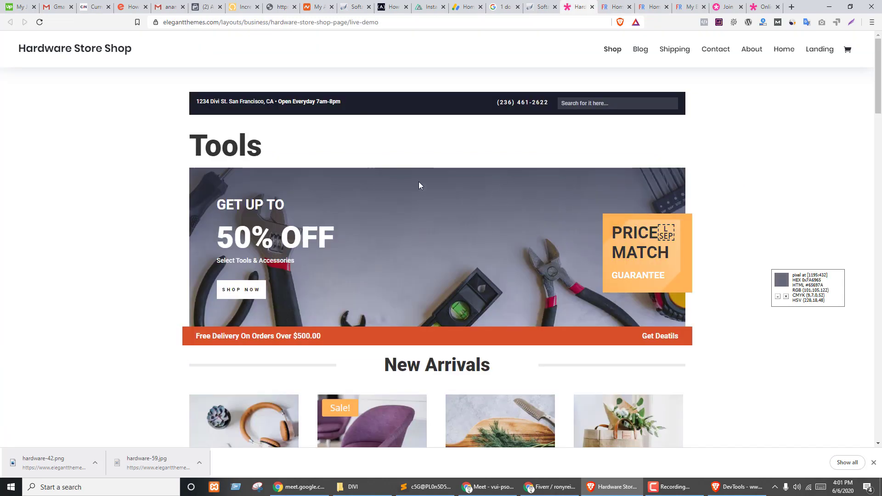
key(ctrl+Tab)
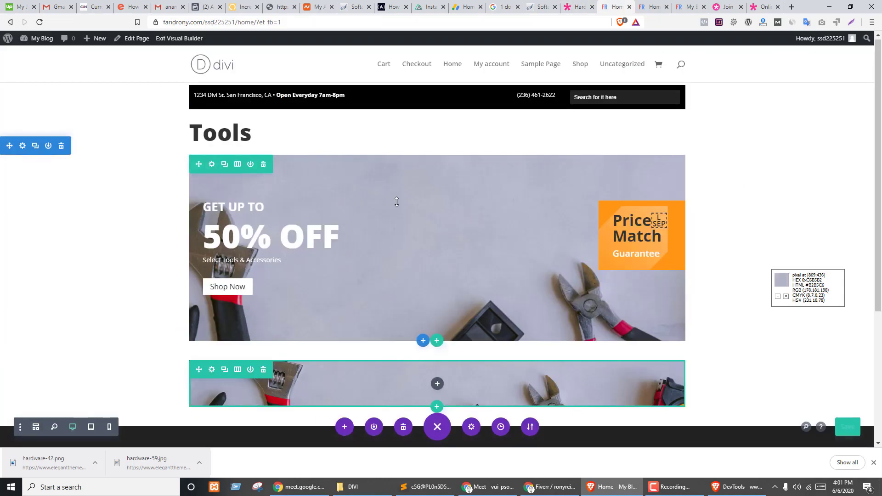
click(211, 165)
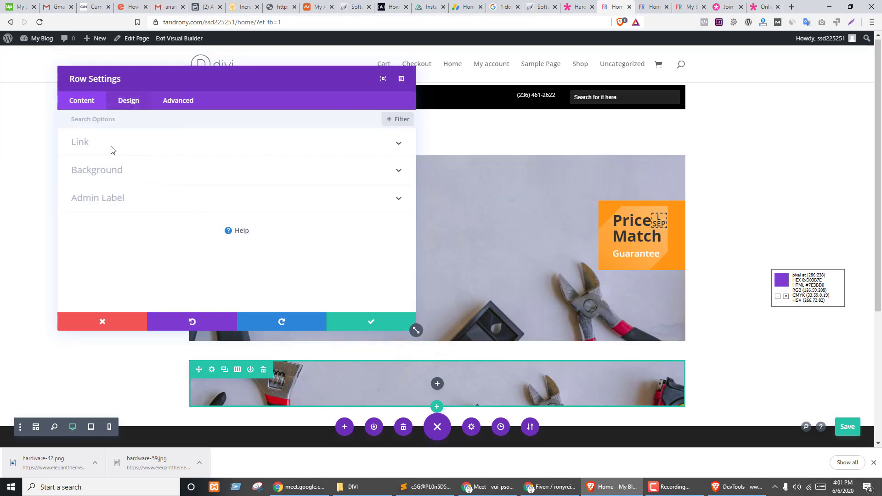
- Try a black background colour on the banner row, then remove it
click(98, 173)
scroll(117, 191, down, 1)
scroll(146, 187, down, 1)
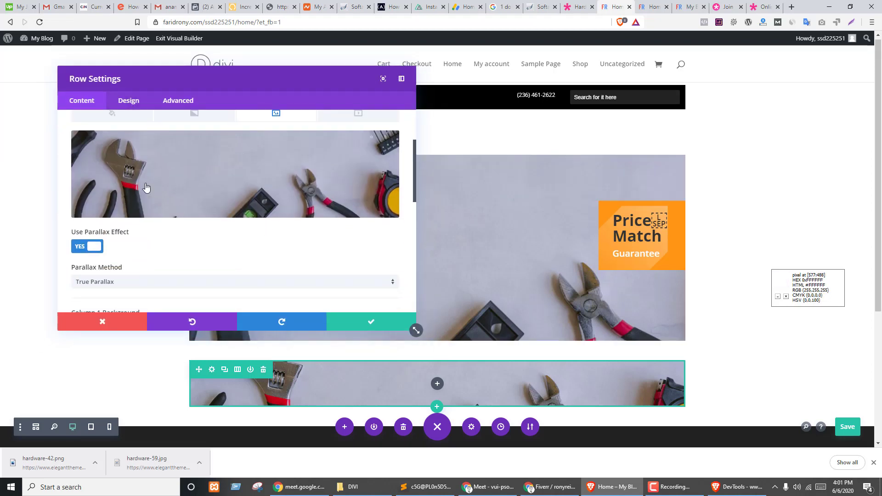
click(109, 117)
click(232, 170)
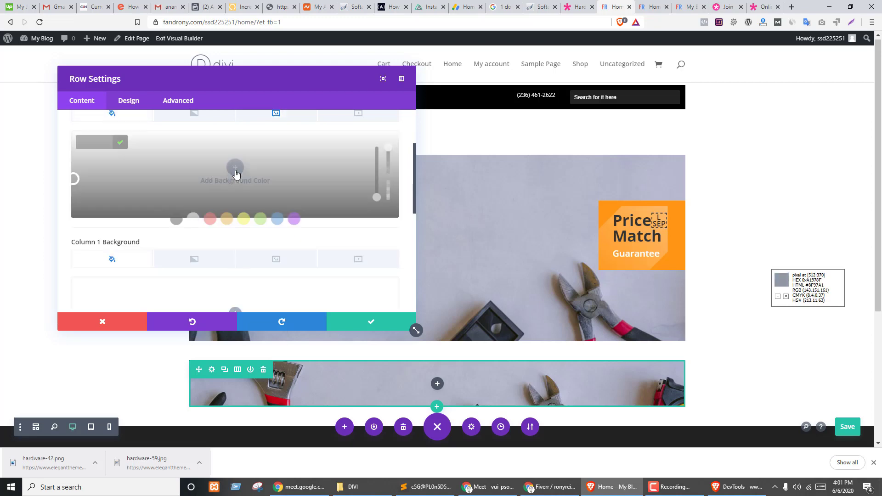
click(171, 219)
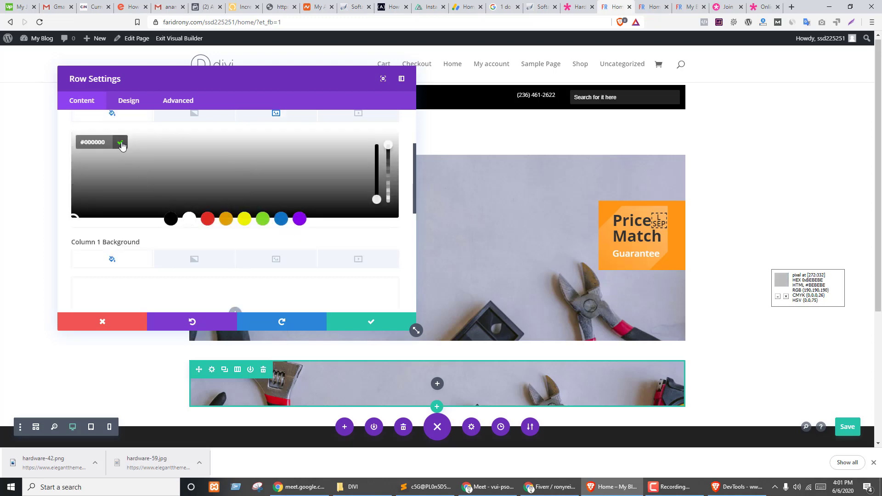
click(122, 144)
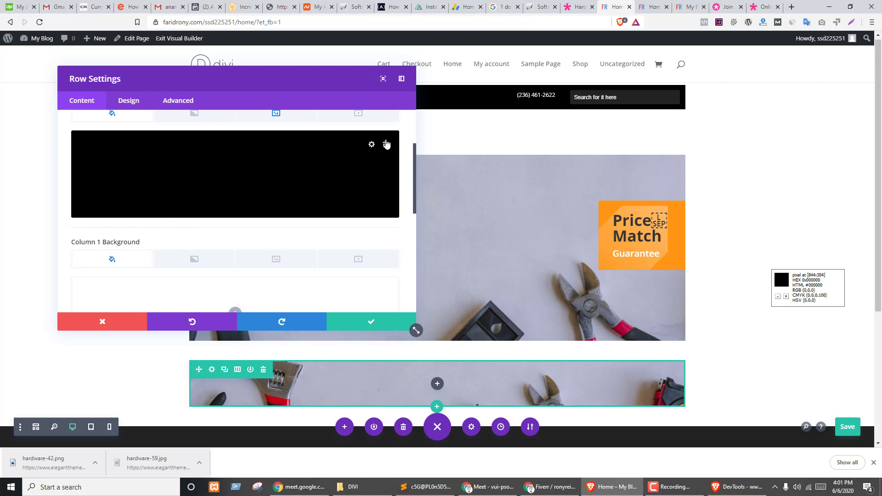
click(386, 145)
scroll(217, 183, up, 3)
- Add a row background gradient from black to fully transparent white
click(179, 208)
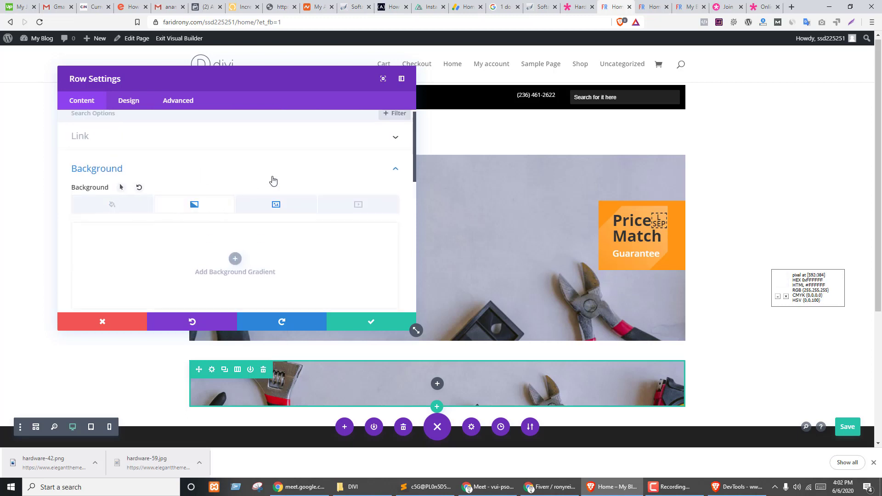
scroll(273, 180, down, 2)
click(234, 170)
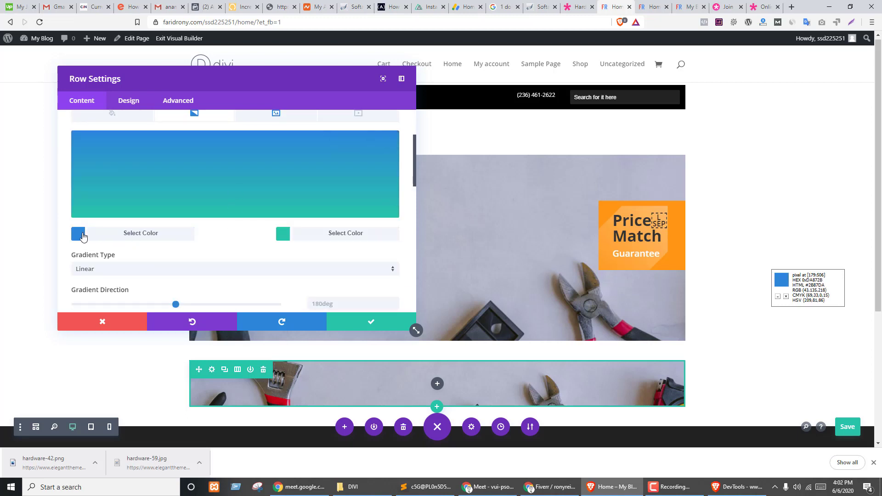
click(79, 234)
click(170, 219)
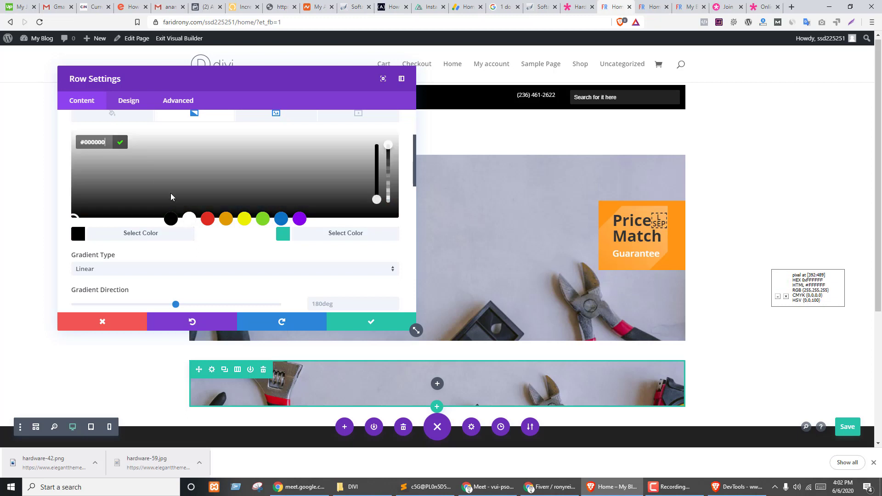
click(121, 143)
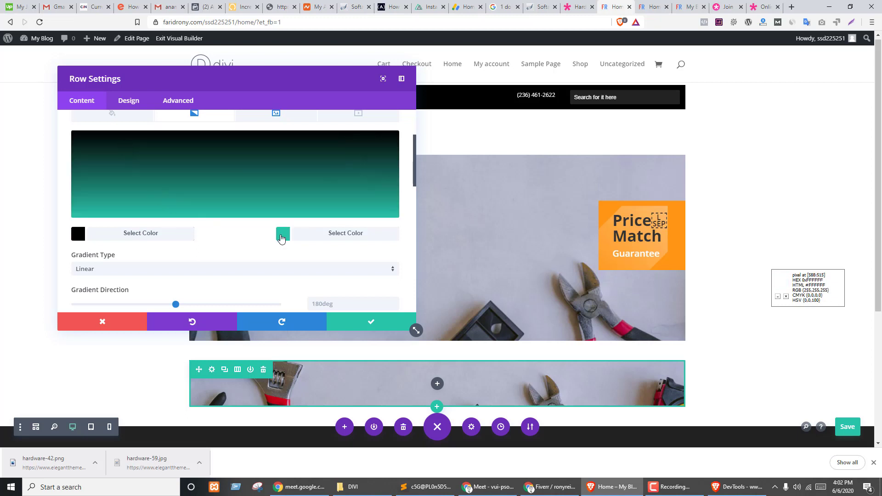
click(282, 234)
click(191, 220)
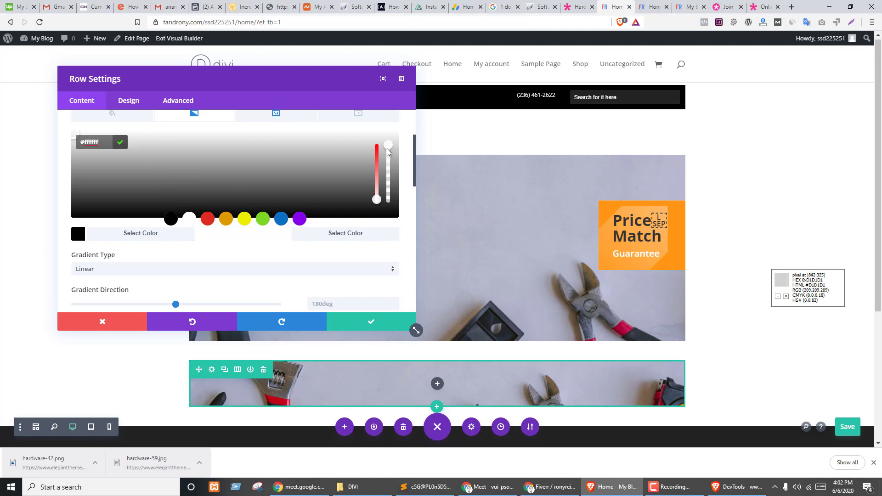
drag(387, 149, 381, 218)
click(167, 143)
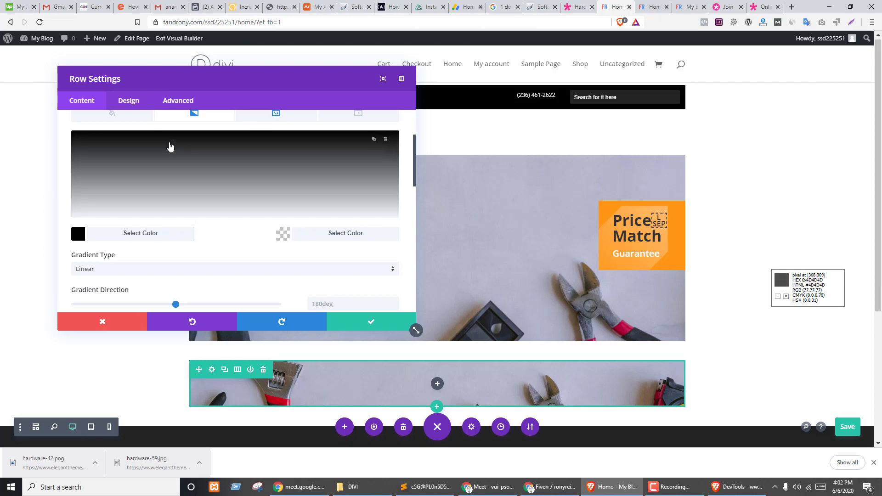
- Review the row's background image settings, keeping True Parallax as the method
scroll(275, 202, down, 2)
scroll(239, 235, up, 5)
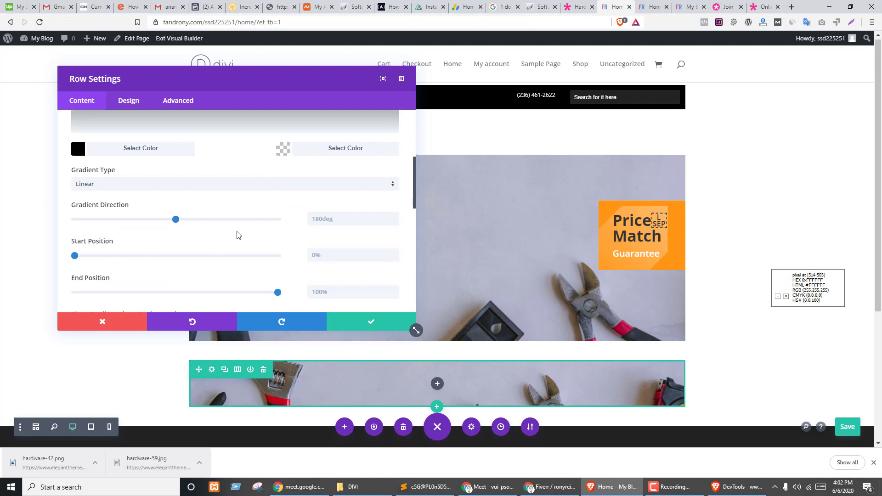
click(255, 210)
scroll(210, 239, down, 10)
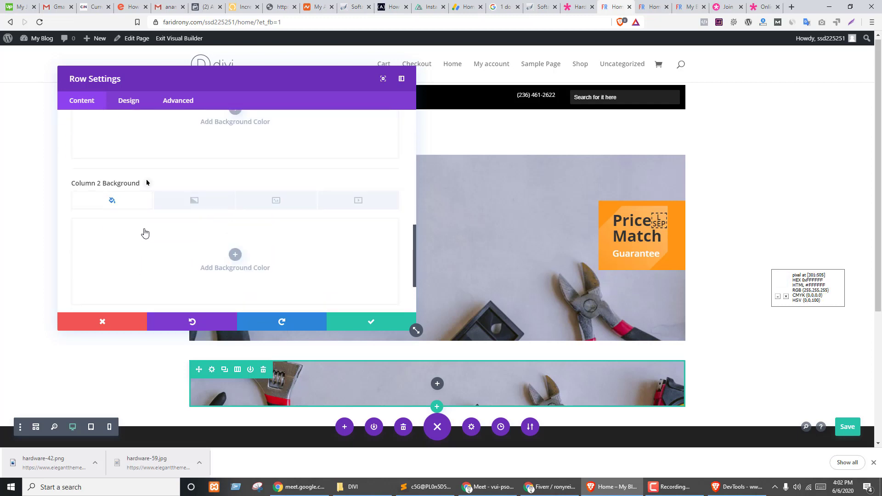
scroll(152, 227, down, 3)
scroll(167, 252, up, 8)
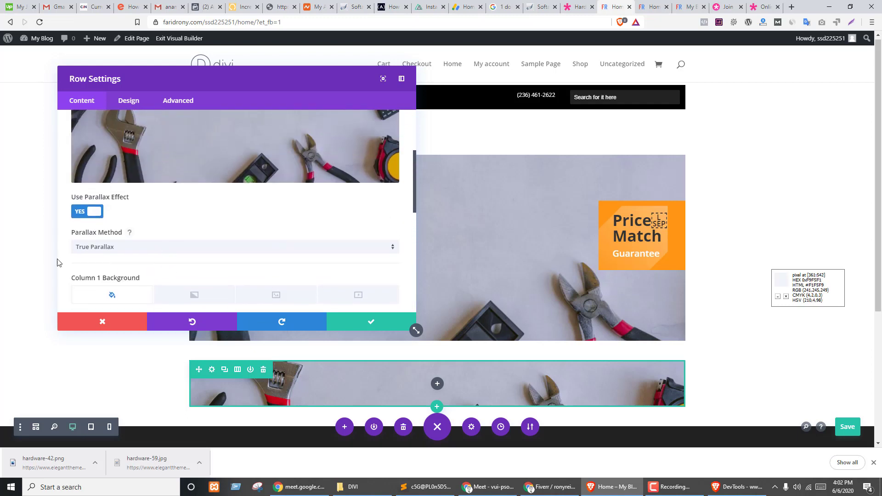
scroll(148, 230, up, 1)
scroll(207, 225, down, 2)
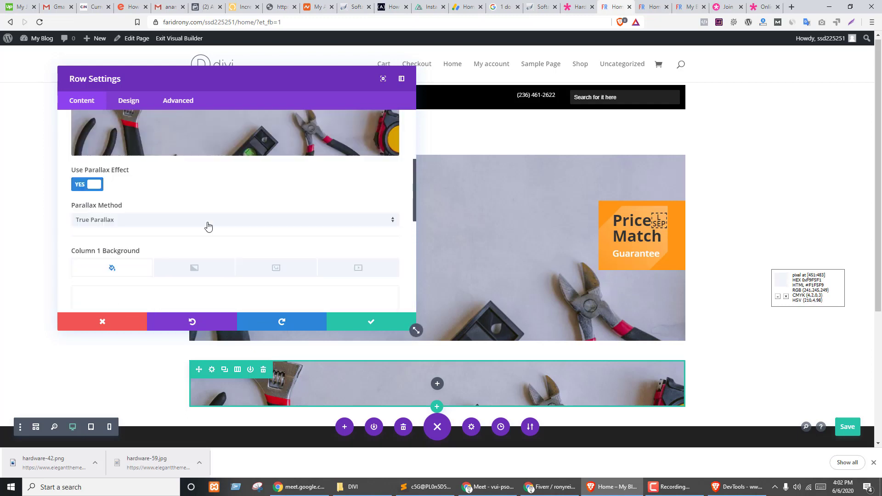
scroll(208, 227, down, 1)
click(115, 202)
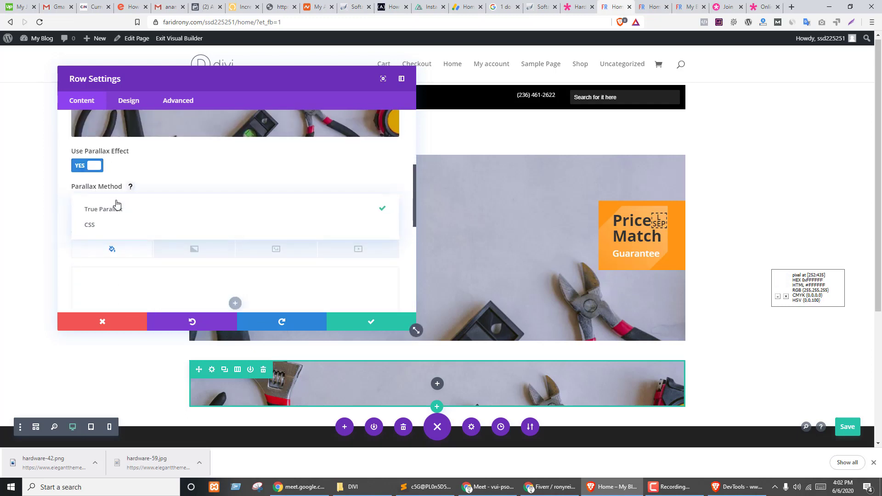
click(114, 202)
- Place the gradient above the tools background image
scroll(212, 175, up, 3)
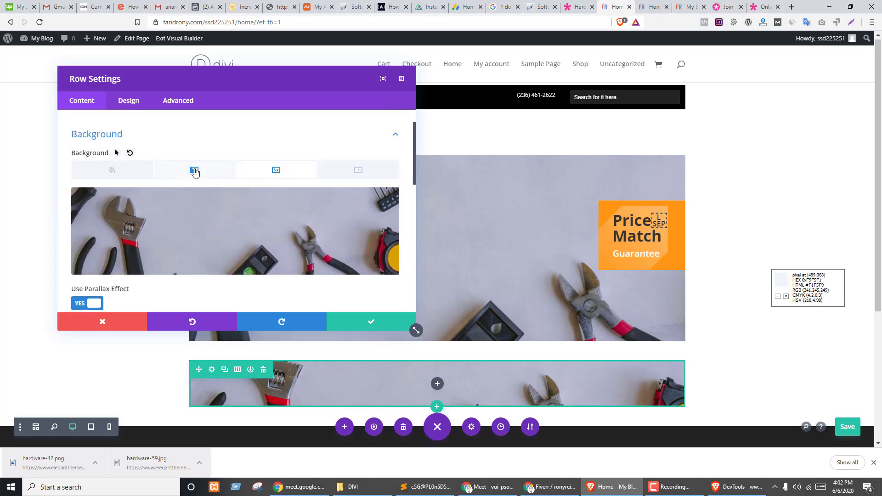
click(194, 171)
scroll(281, 156, down, 3)
scroll(283, 141, down, 5)
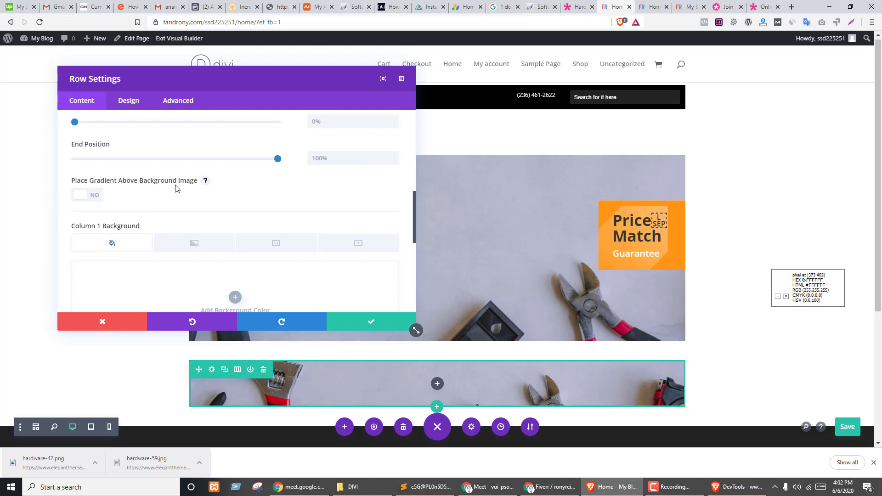
click(98, 197)
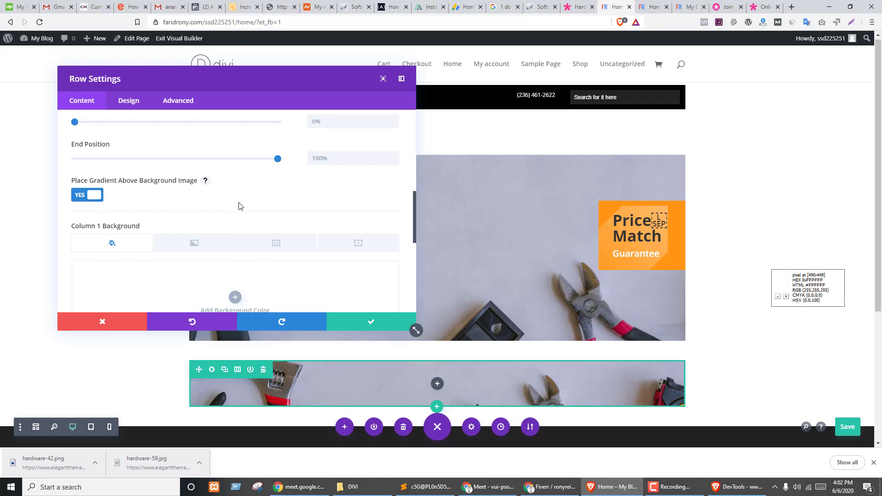
- Try a radial gradient, revert to linear, and close the row settings
scroll(237, 205, up, 3)
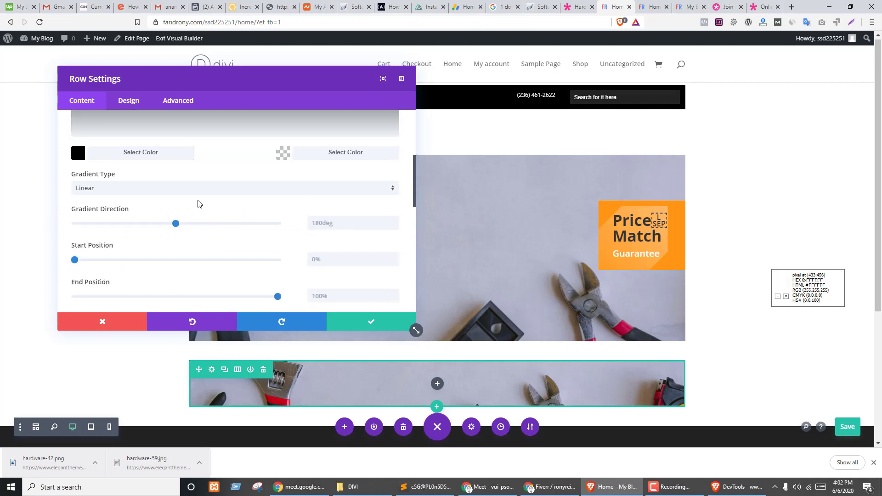
click(141, 192)
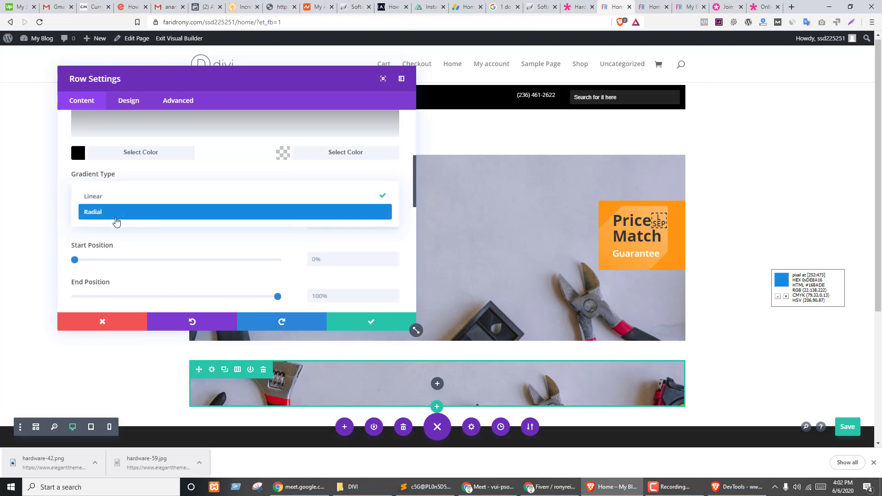
click(115, 214)
click(170, 193)
click(129, 199)
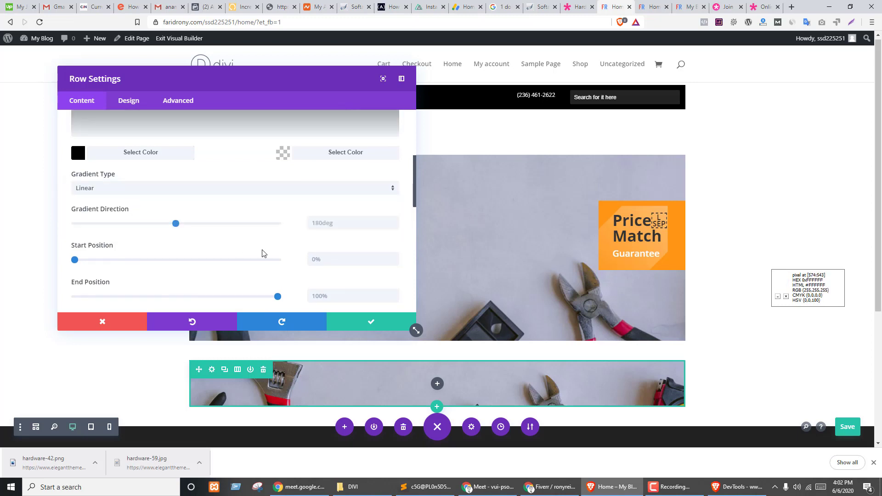
scroll(230, 239, down, 3)
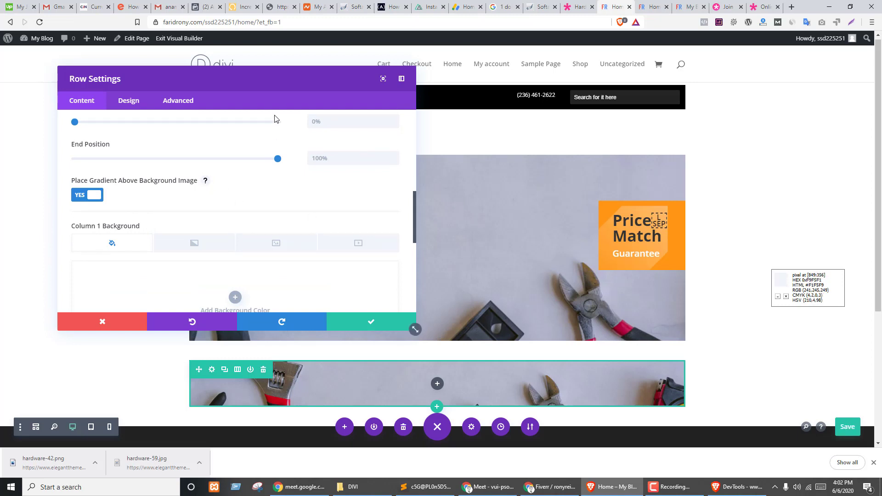
drag(272, 80, 734, 107)
click(845, 354)
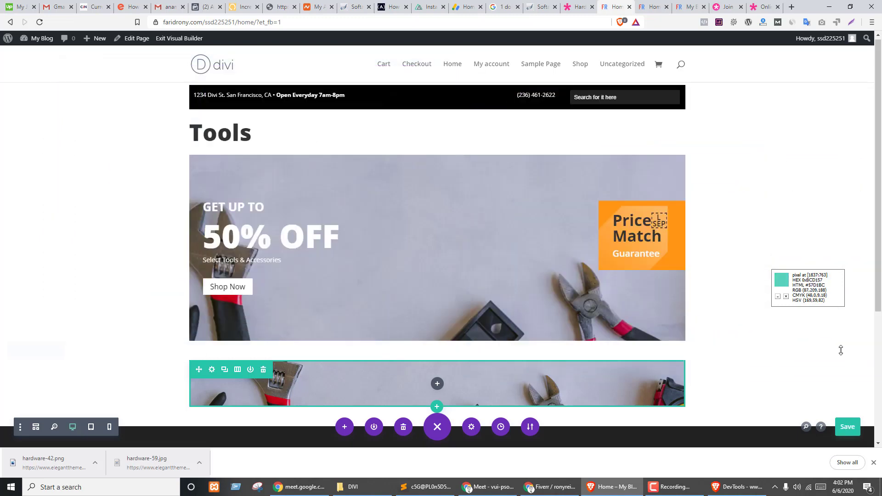
- Give the hero row's background a linear gradient
click(212, 165)
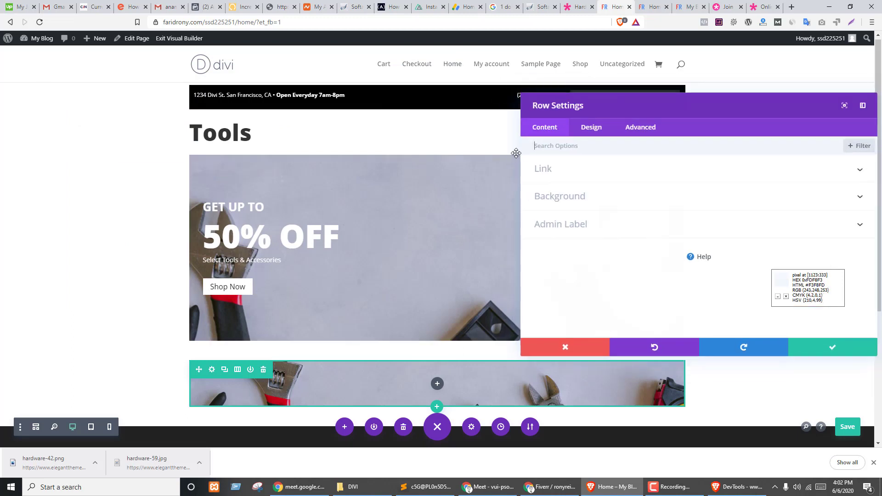
click(573, 196)
click(656, 185)
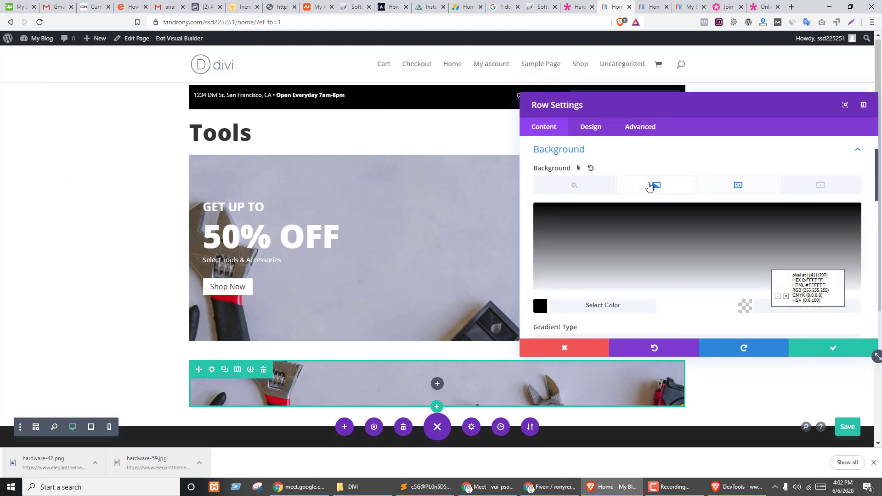
scroll(592, 293, down, 3)
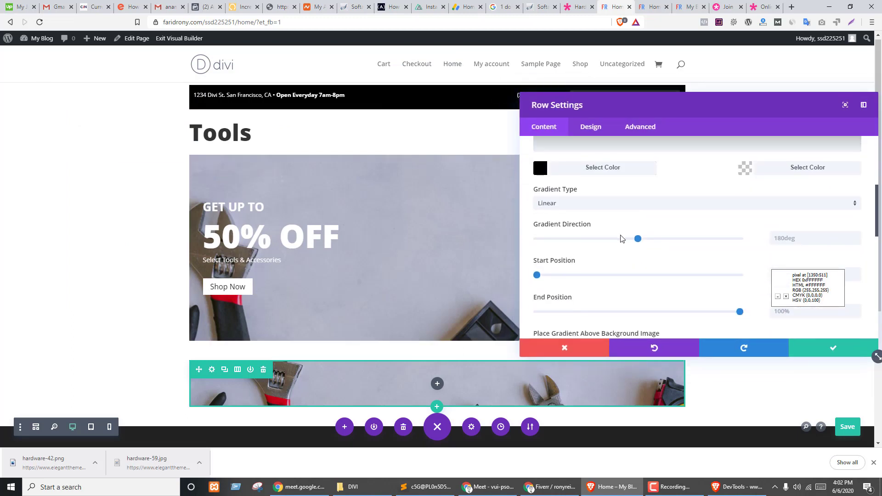
scroll(683, 234, down, 2)
scroll(687, 232, up, 4)
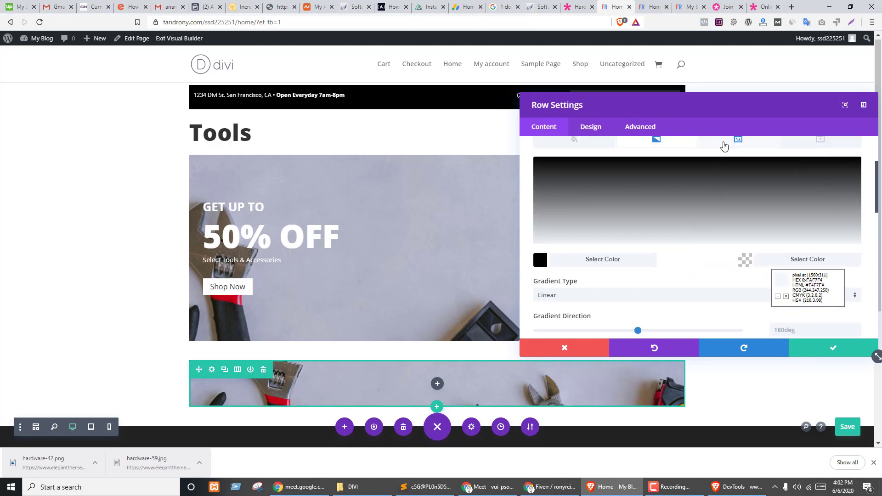
scroll(630, 221, down, 1)
click(545, 214)
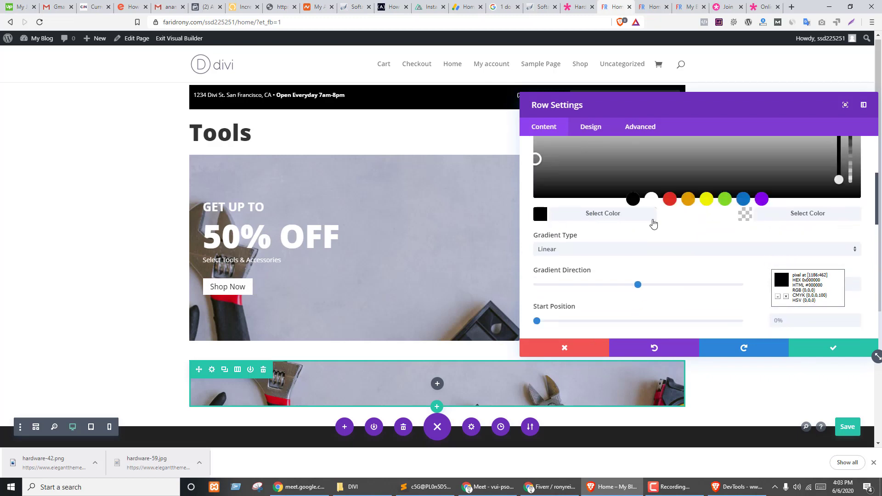
scroll(816, 239, up, 2)
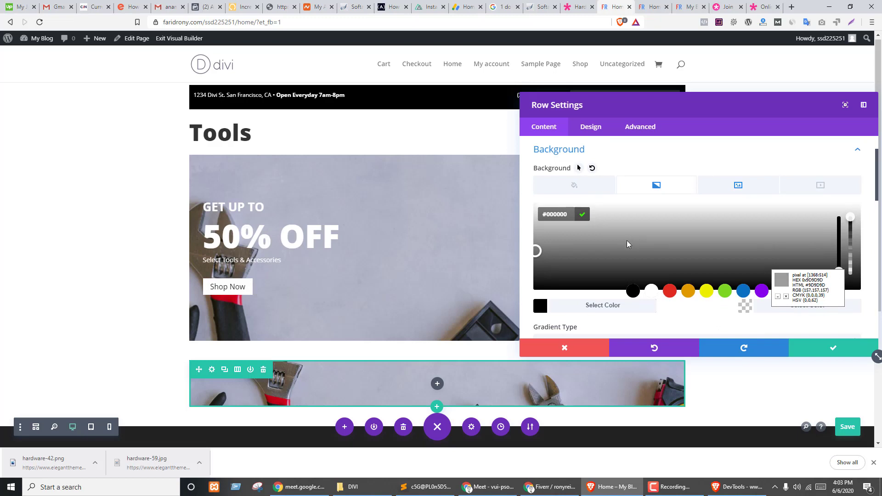
click(582, 216)
scroll(644, 216, down, 2)
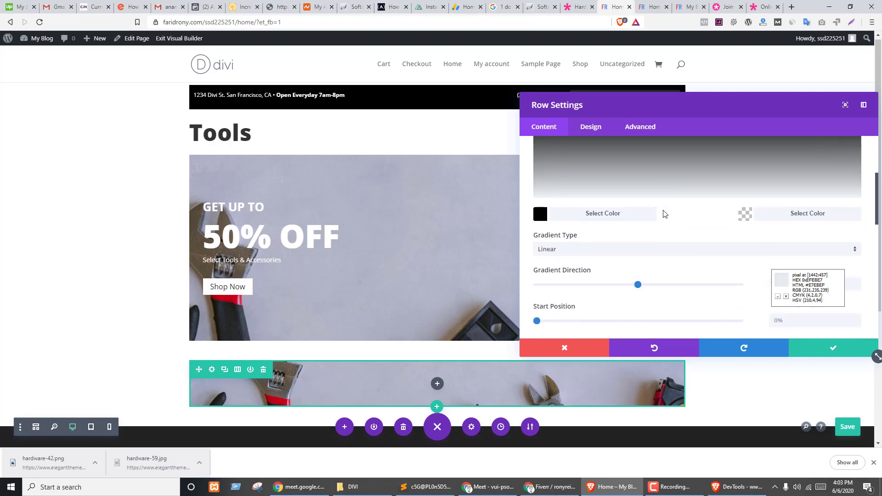
scroll(662, 267, down, 2)
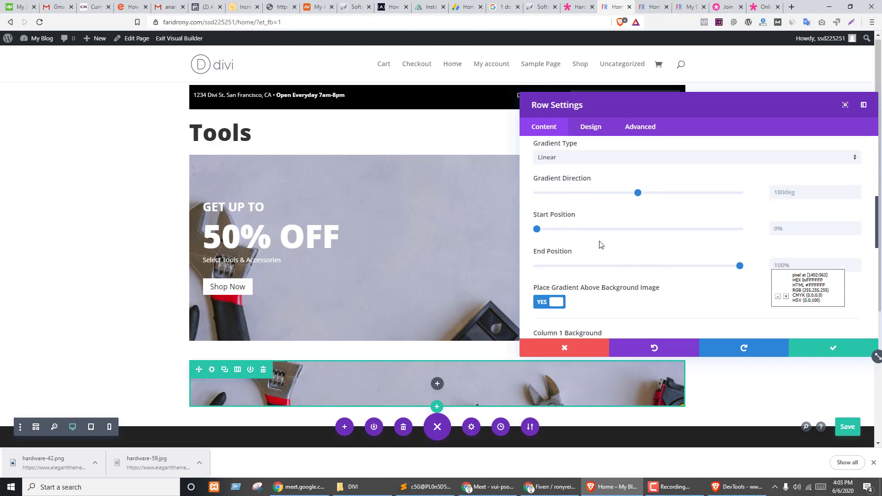
click(584, 165)
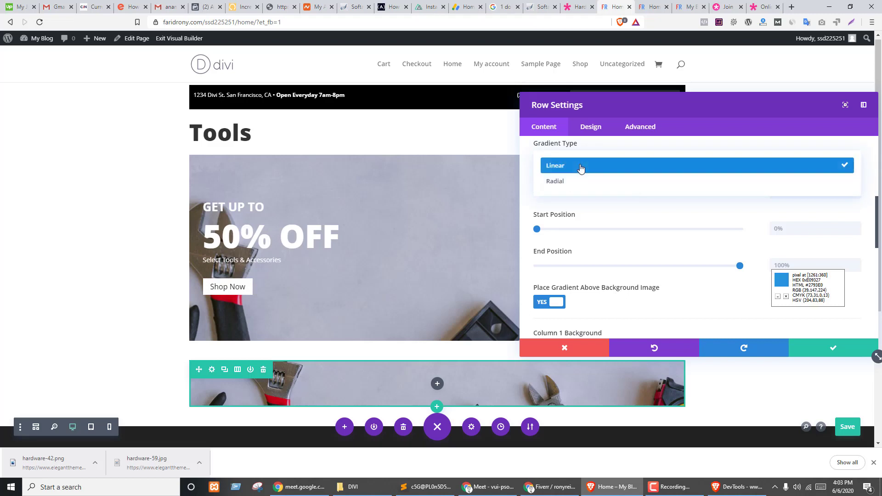
click(583, 167)
- Turn off the parallax effect on the banner's background image
scroll(645, 272, down, 2)
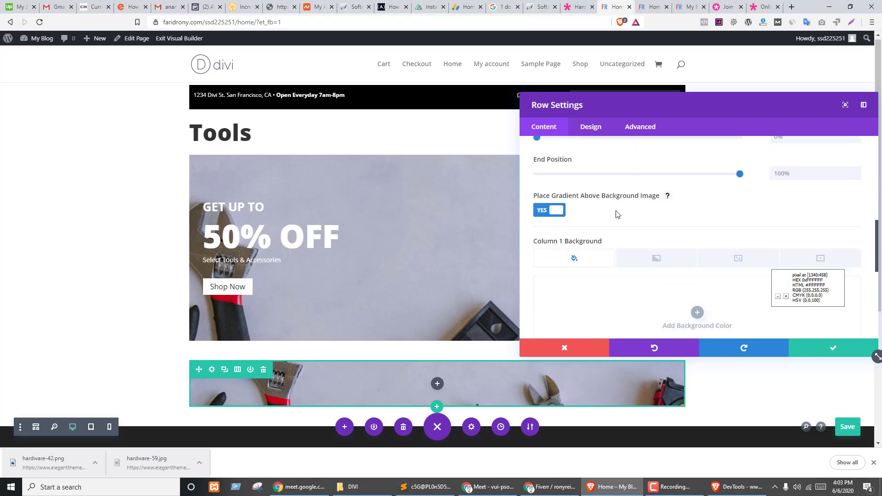
scroll(620, 219, down, 2)
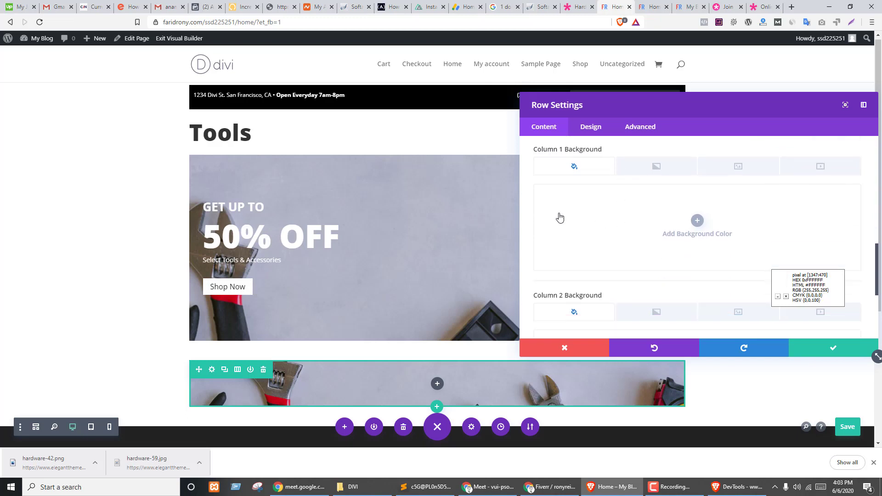
scroll(617, 268, down, 4)
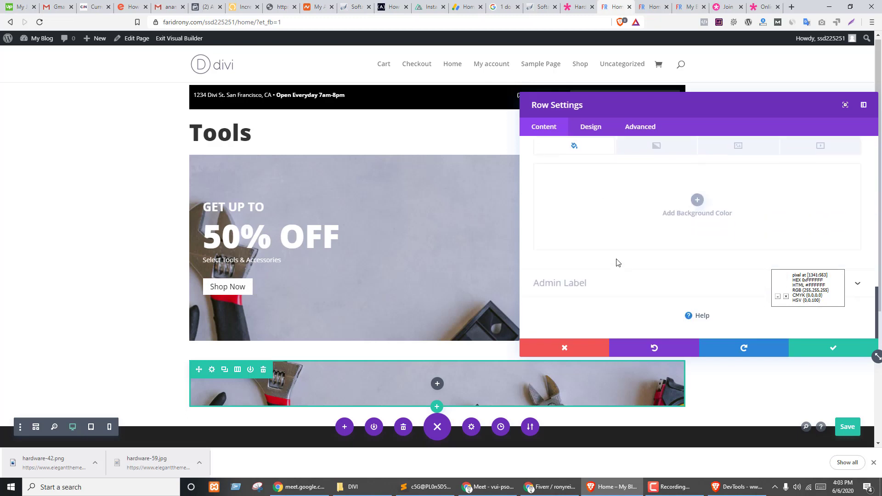
scroll(617, 262, up, 10)
click(736, 236)
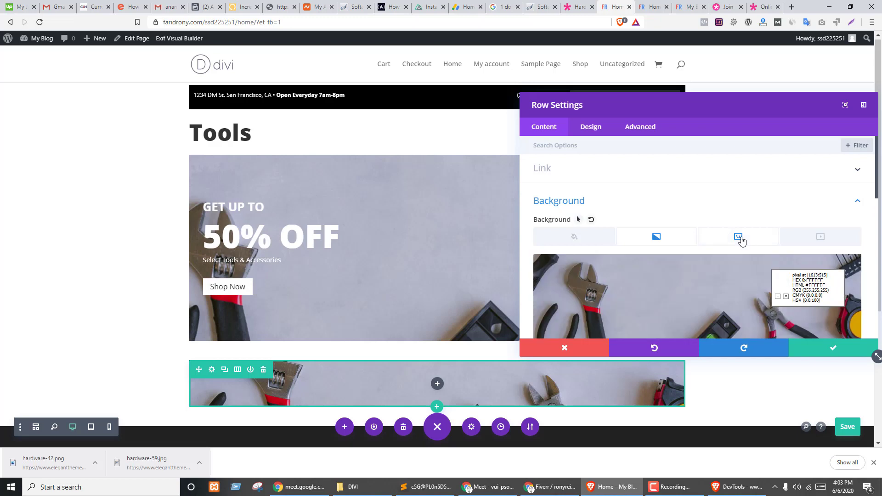
scroll(690, 211, down, 2)
click(553, 281)
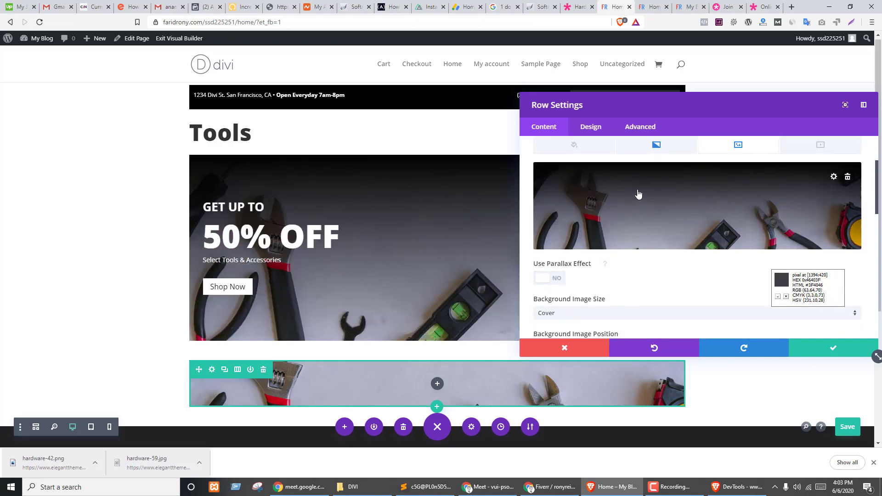
- Lower the gradient's black starting colour to 0.71 opacity and save the row
click(658, 146)
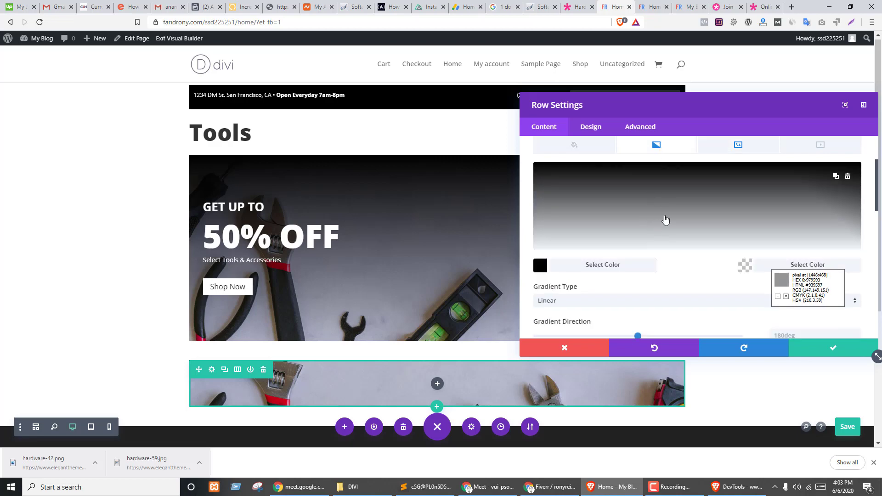
scroll(666, 221, down, 1)
scroll(667, 220, up, 2)
scroll(664, 237, down, 1)
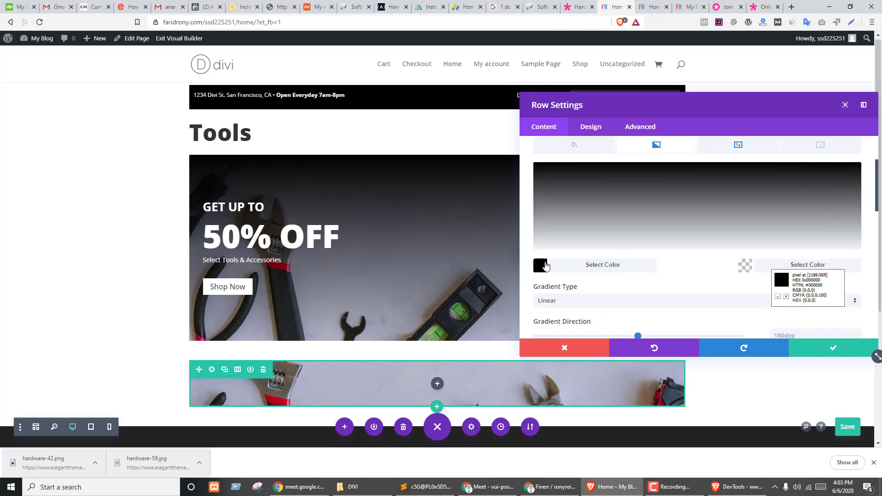
click(540, 265)
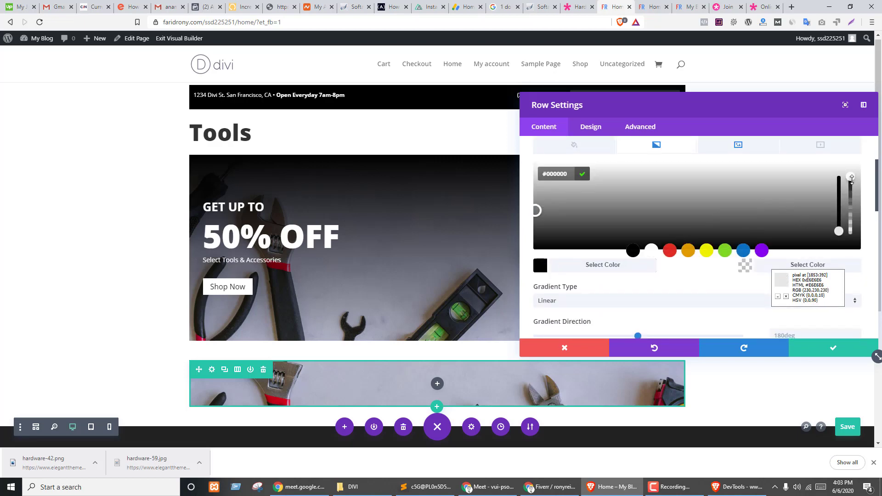
drag(852, 180, 851, 193)
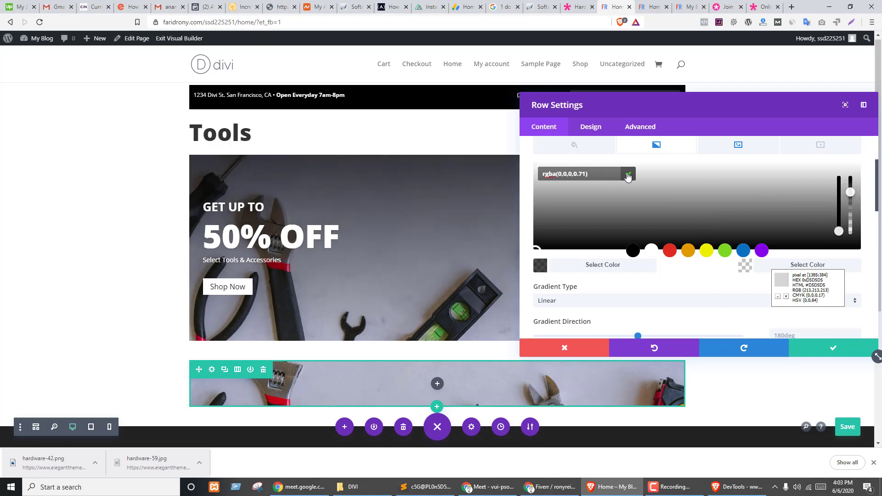
click(628, 175)
click(828, 348)
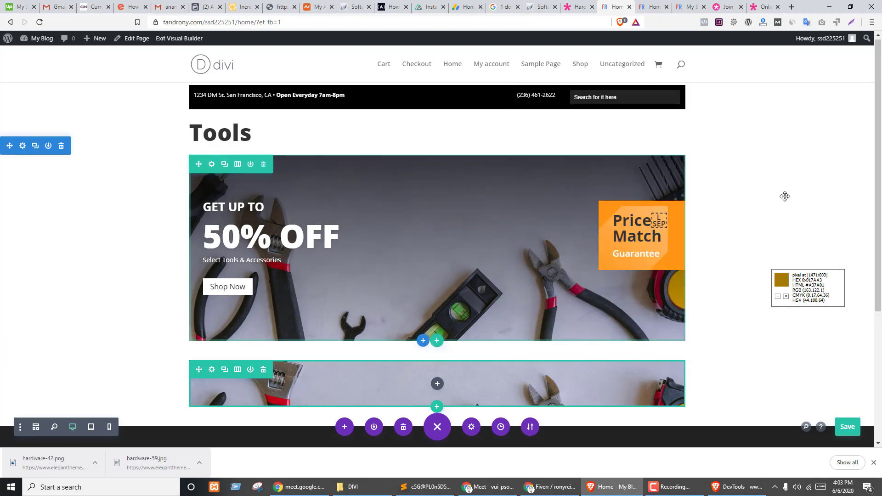
- Add a regular section with an empty one-column row below the hero banner
scroll(788, 175, down, 2)
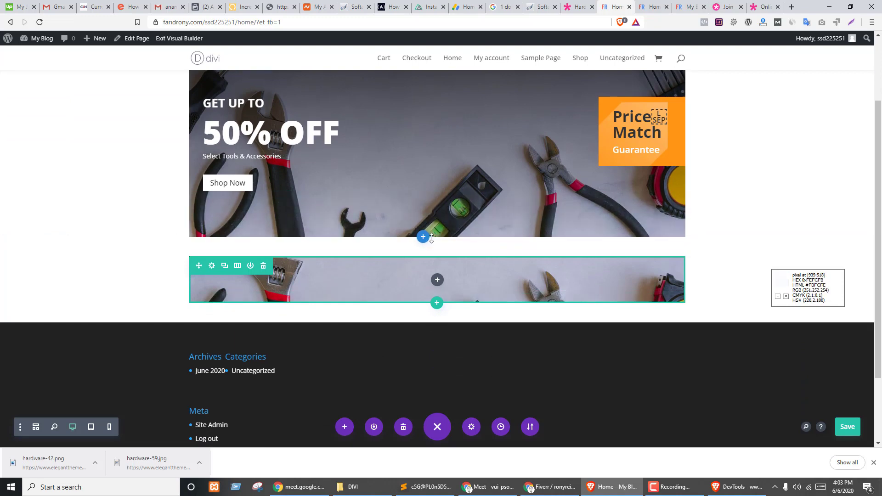
click(423, 238)
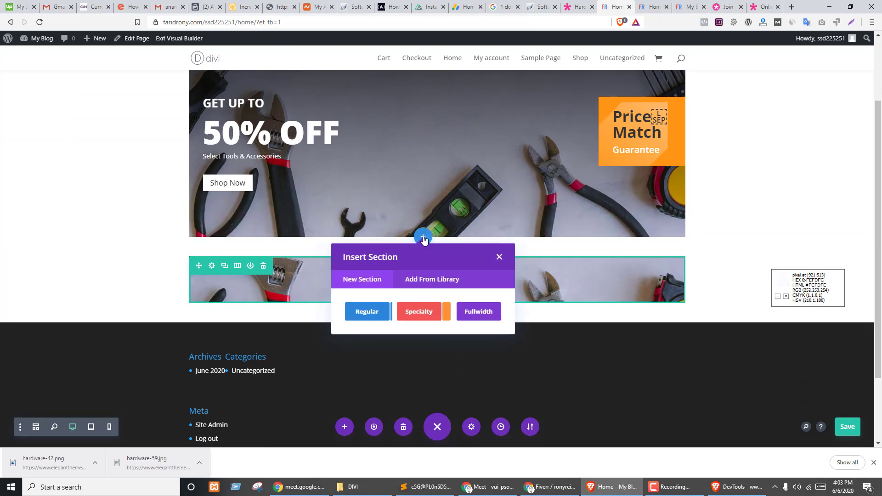
click(364, 313)
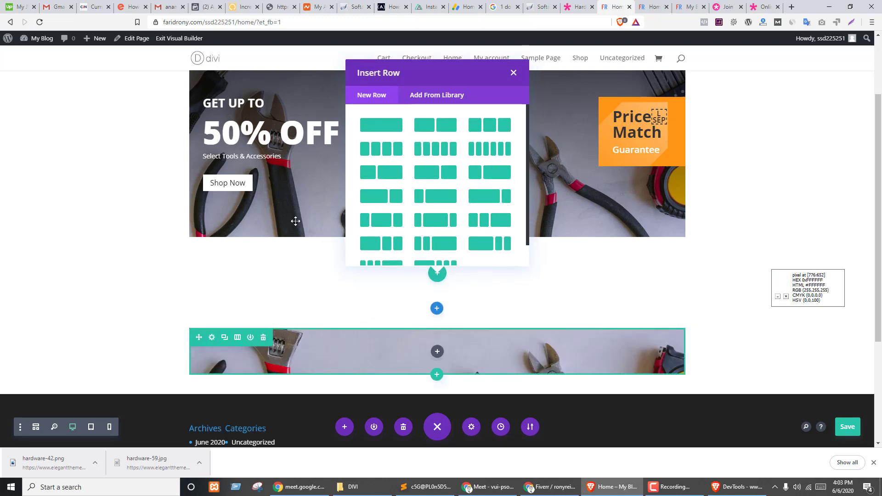
click(382, 124)
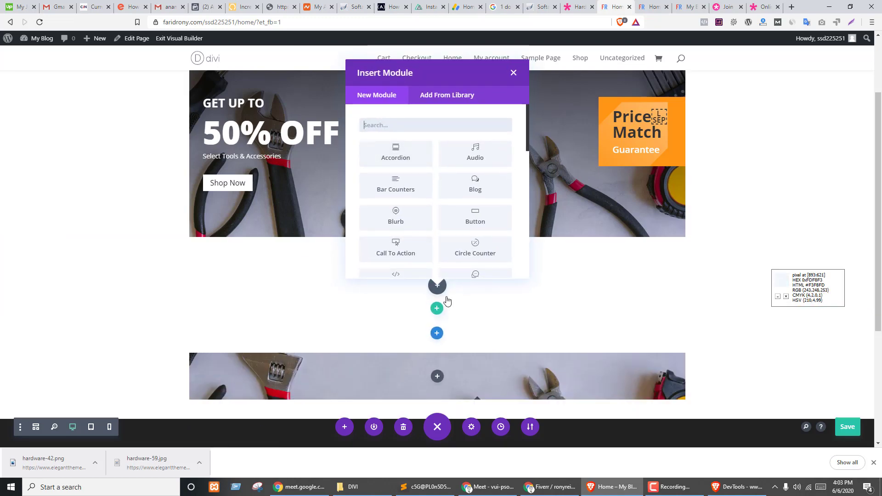
click(504, 311)
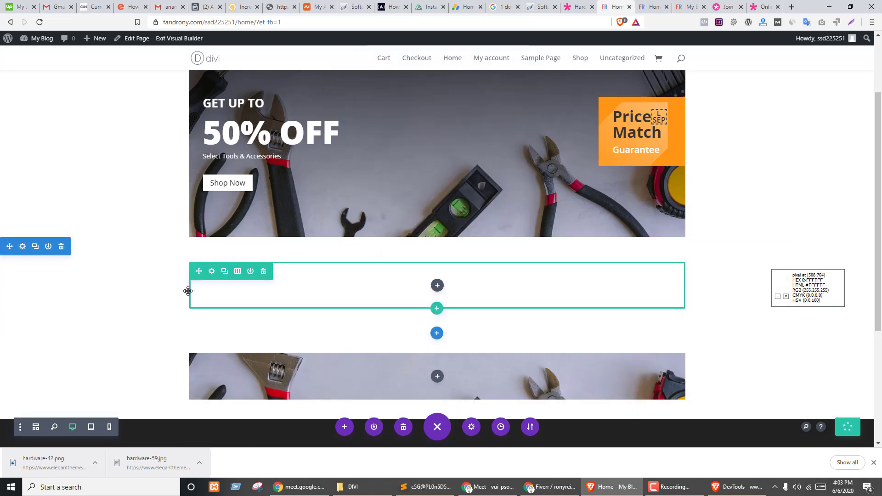
drag(189, 291, 341, 242)
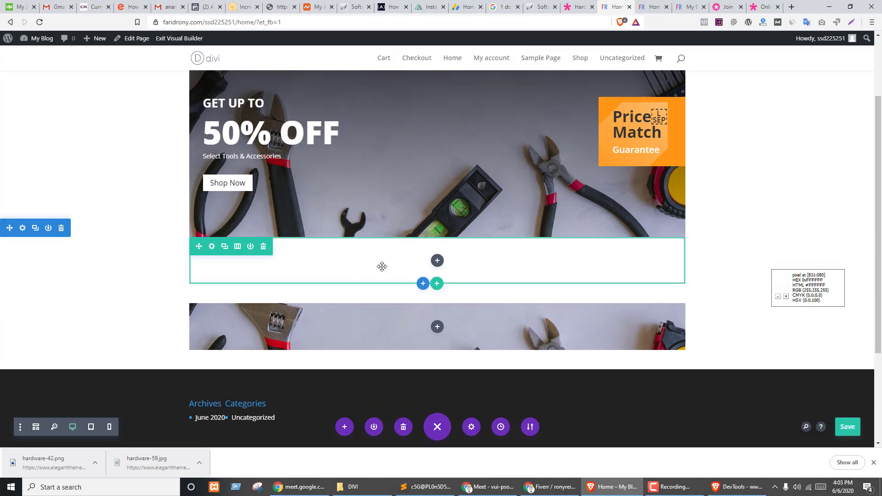
- Check the demo's 'Free Delivery On Orders Over $500.00' bar, then cancel the new row's settings
click(211, 247)
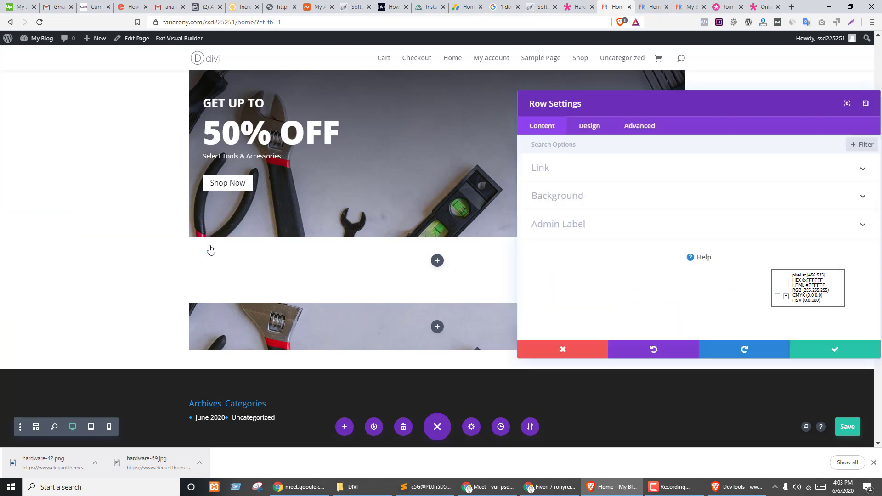
key(ctrl+shift+Tab)
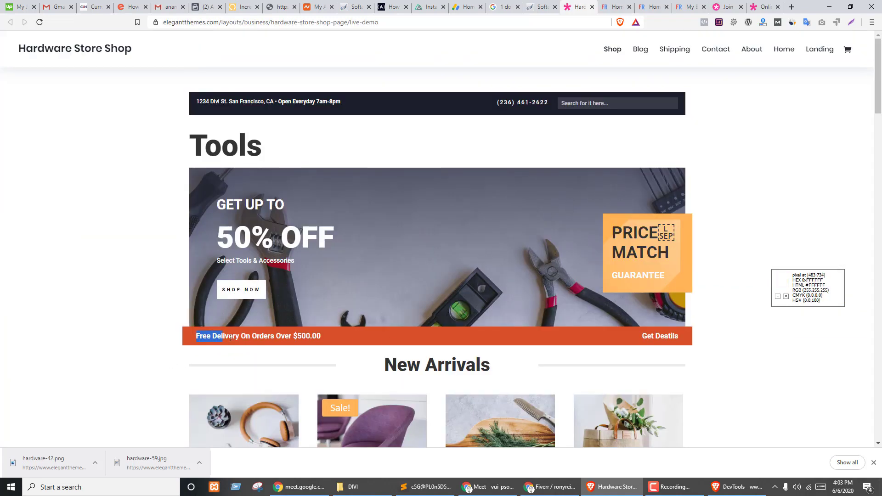
drag(230, 338, 340, 339)
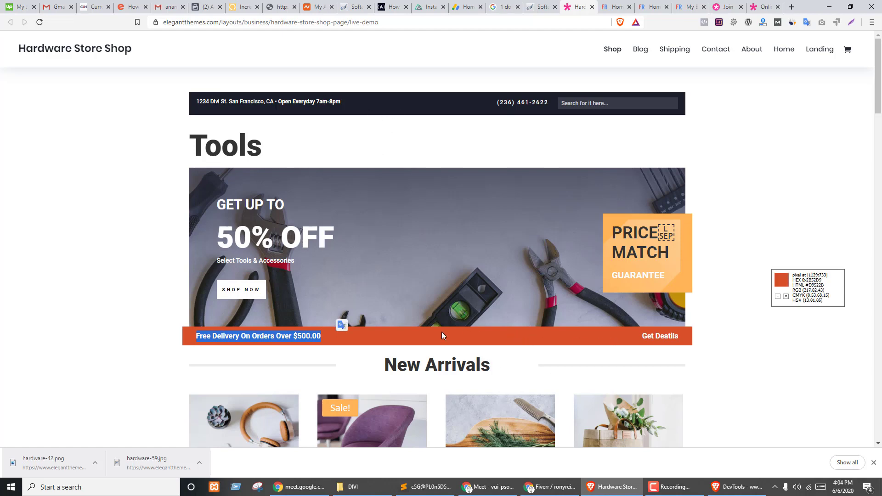
key(ctrl+Tab)
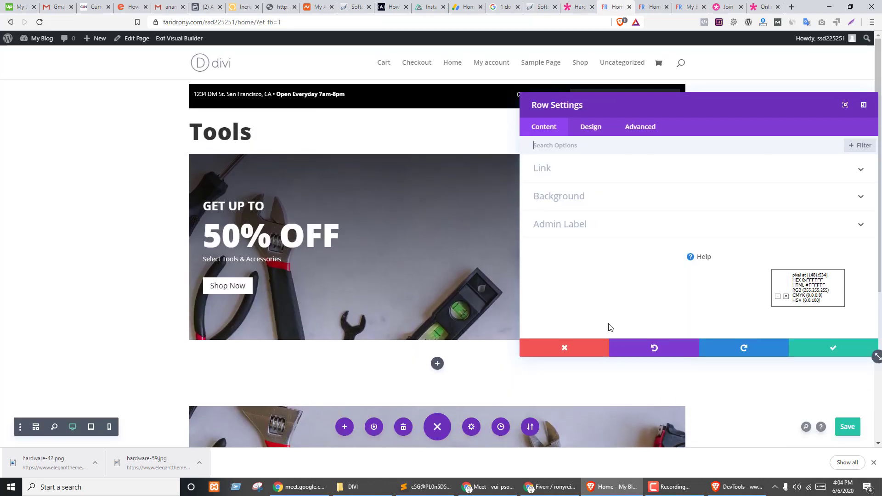
click(561, 349)
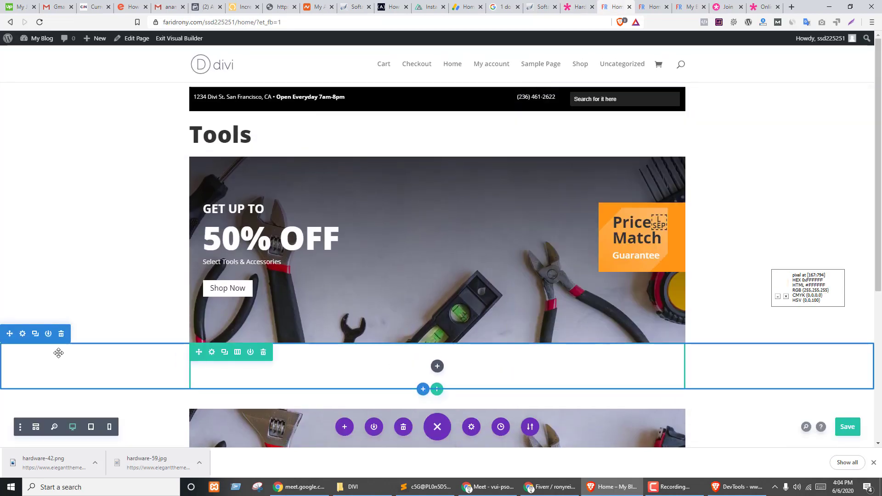
- Replace the empty section with a duplicate of the black info bar below the banner
click(61, 334)
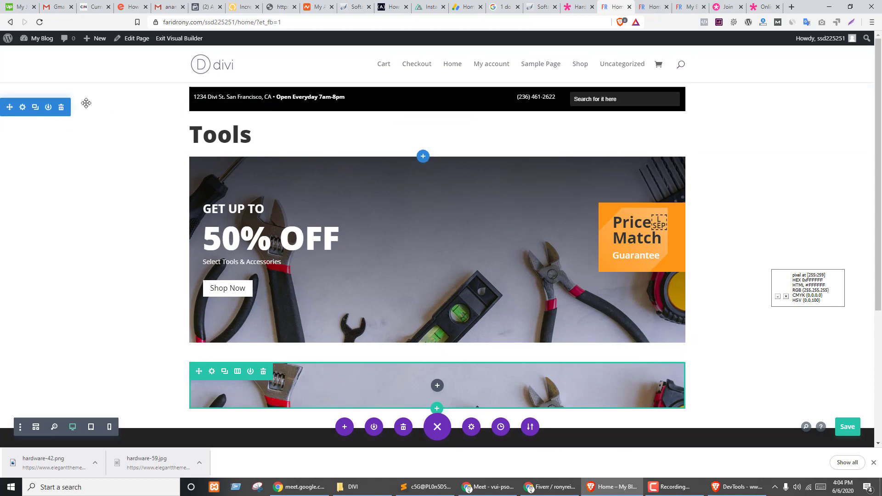
click(37, 92)
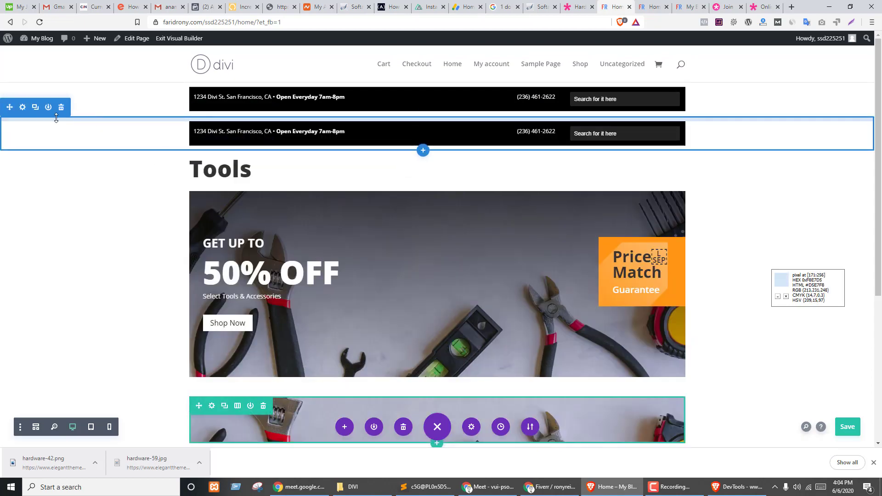
click(60, 107)
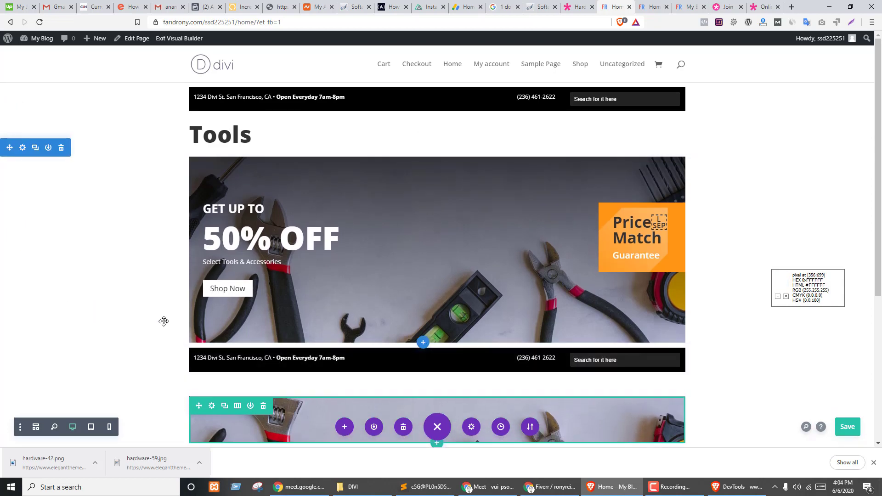
key(ctrl+shift+Tab)
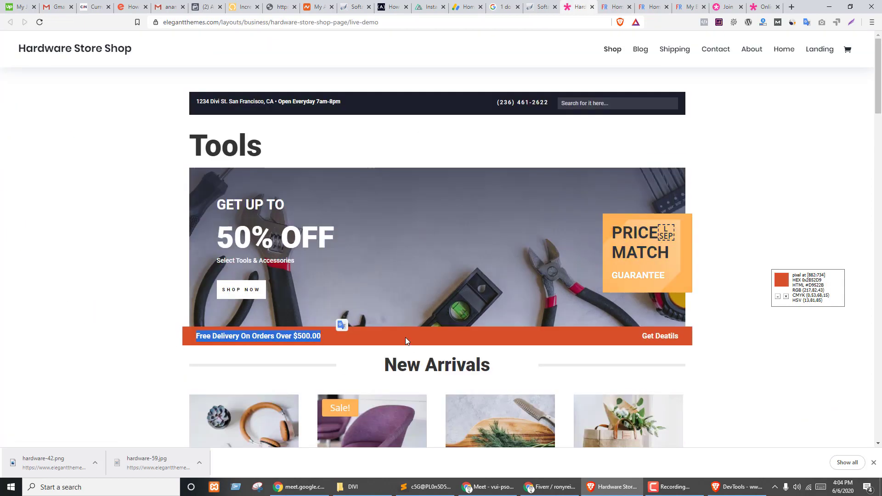
key(ctrl+Tab)
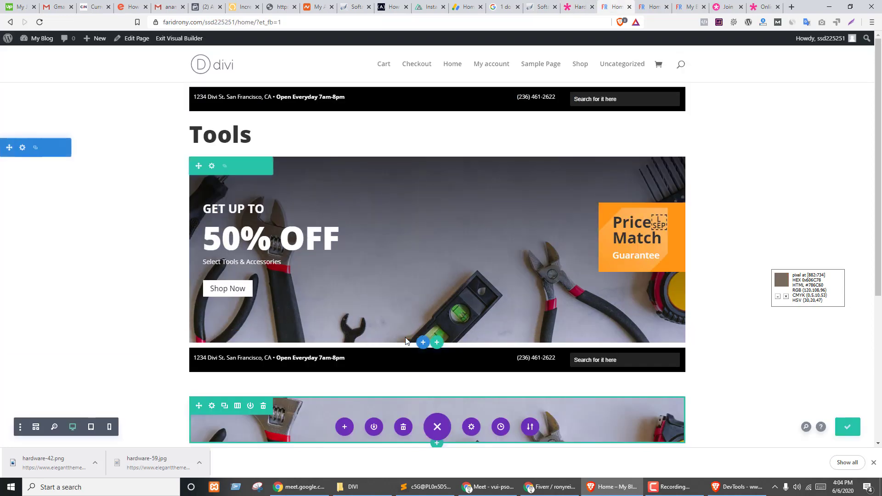
- Set the bar row's background colour to orange #D9522B
click(212, 340)
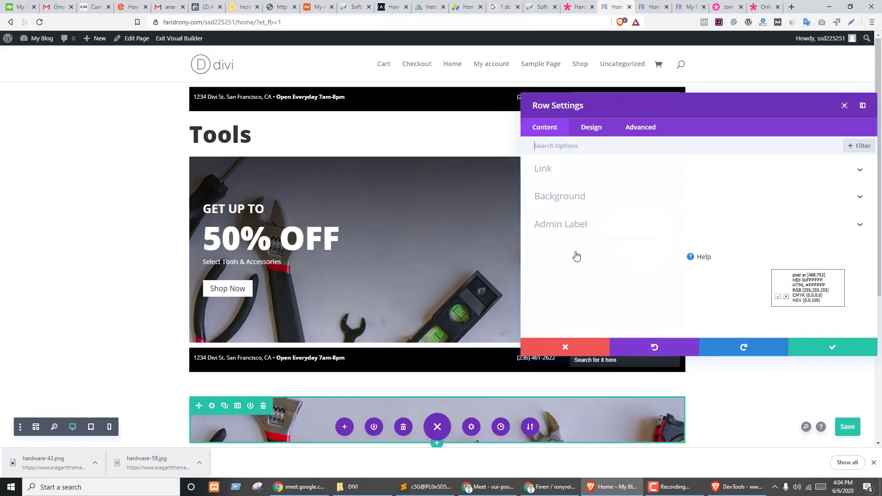
click(567, 197)
click(616, 243)
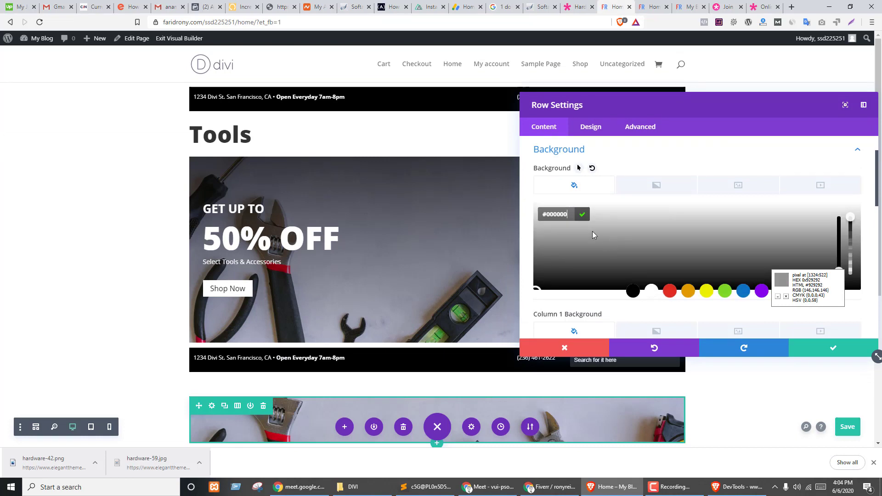
text(#D9522B)
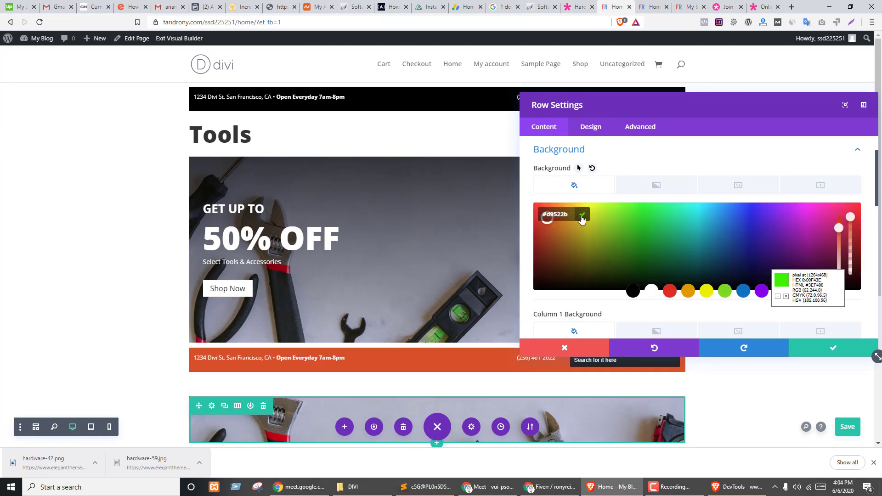
click(582, 214)
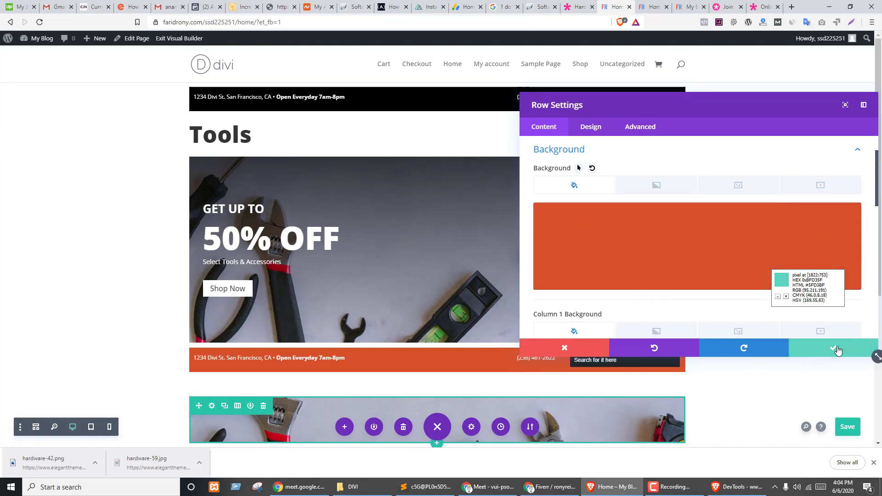
click(834, 349)
- Replace the bar's address with bold 'Free Delivery On Orders Over $500.00' copied from the demo
key(ctrl+shift+Tab)
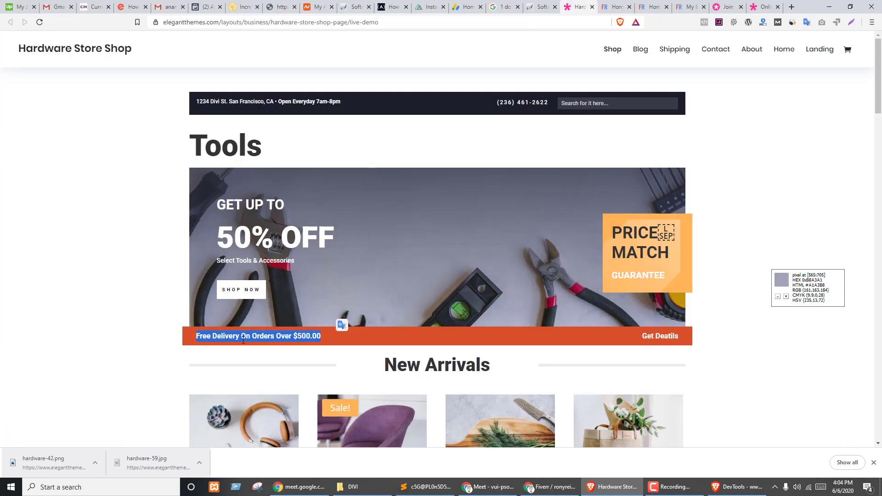
triple_click(311, 335)
key(ctrl+c)
key(ctrl+Tab)
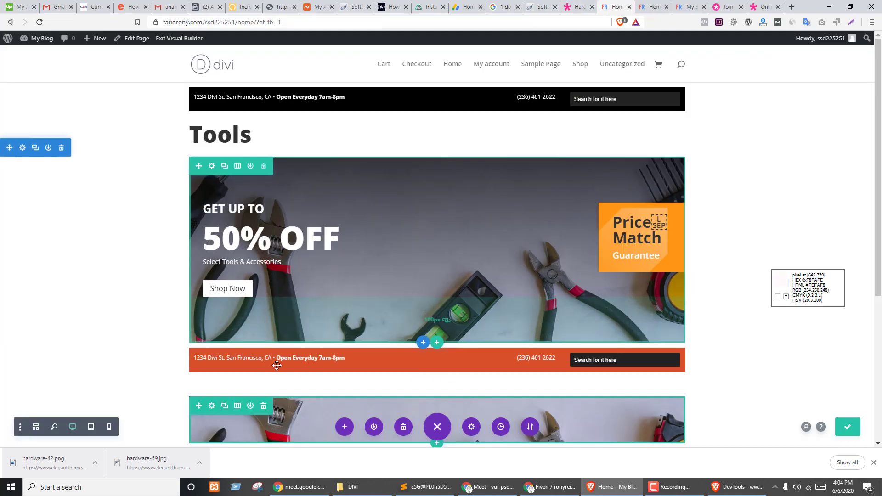
click(284, 357)
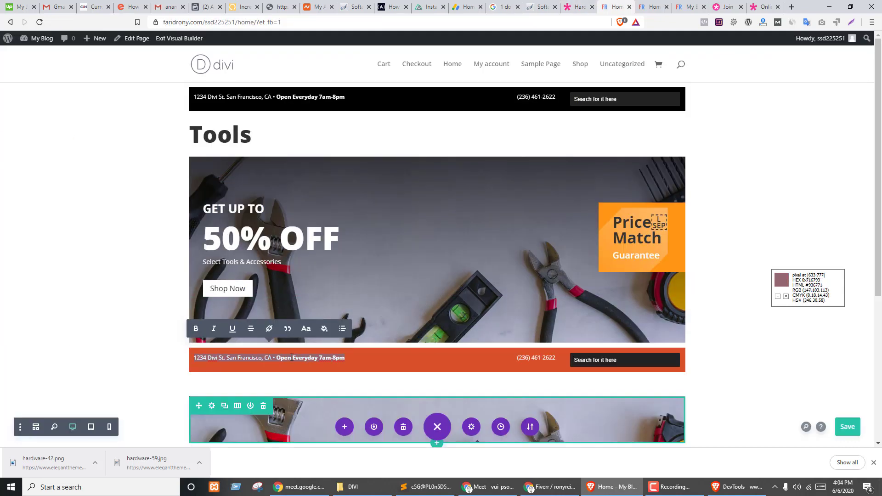
key(ctrl+v)
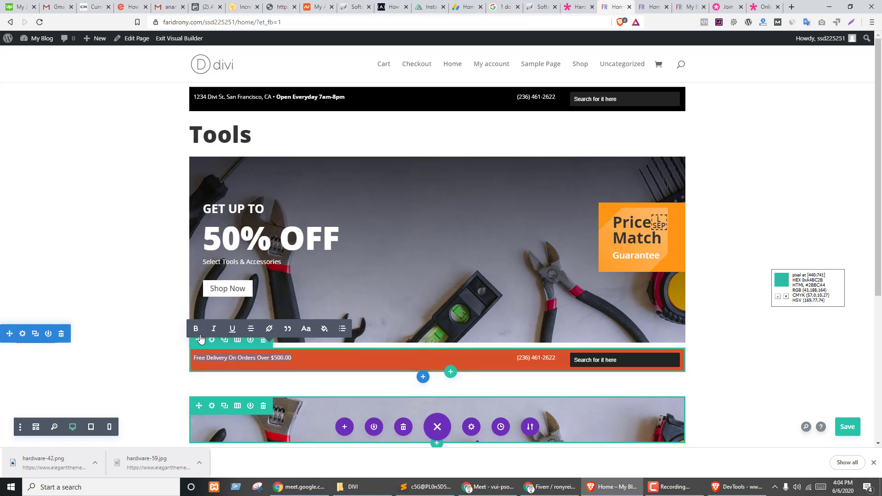
click(196, 330)
click(374, 373)
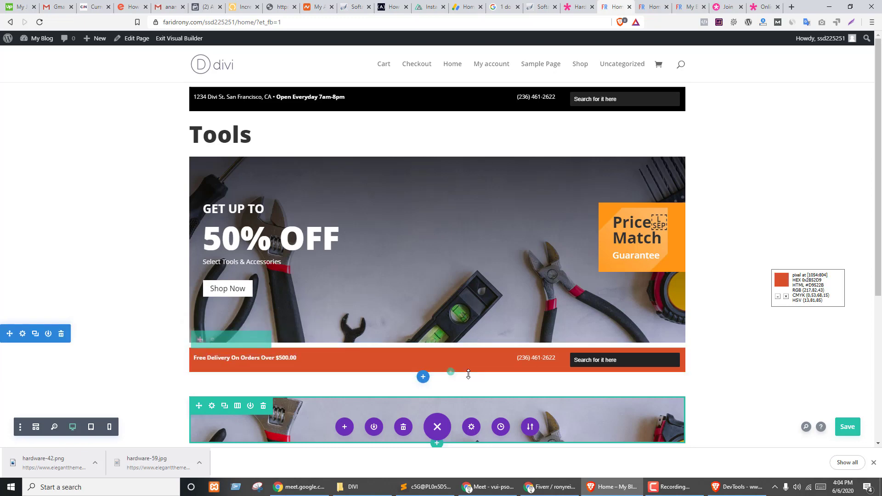
- Copy the demo's 'Get Deatils' link text
key(ctrl+shift+Tab)
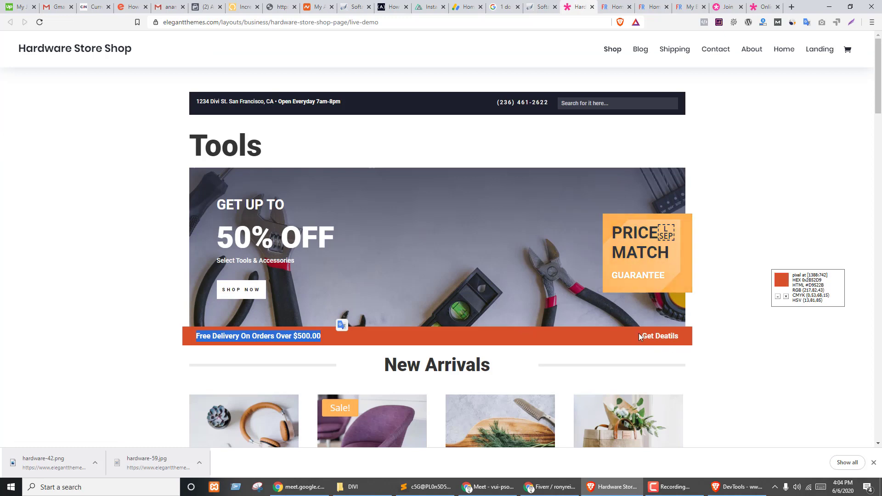
drag(640, 336, 680, 335)
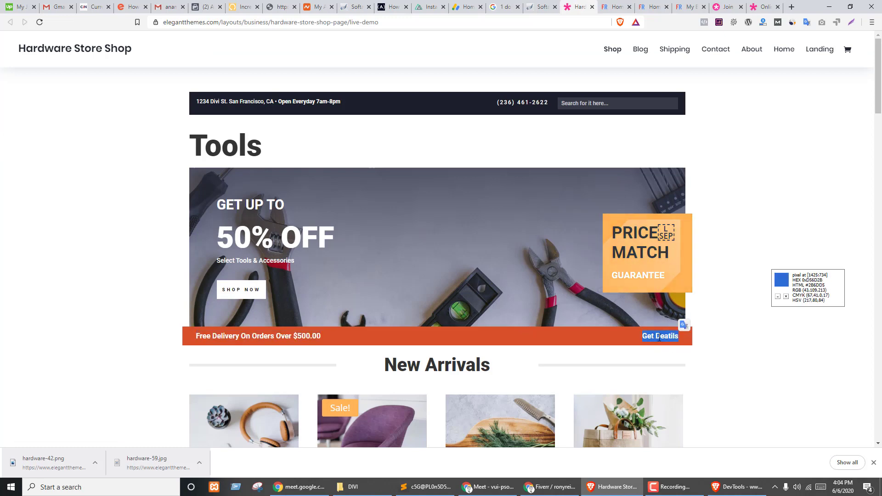
key(ctrl+Tab)
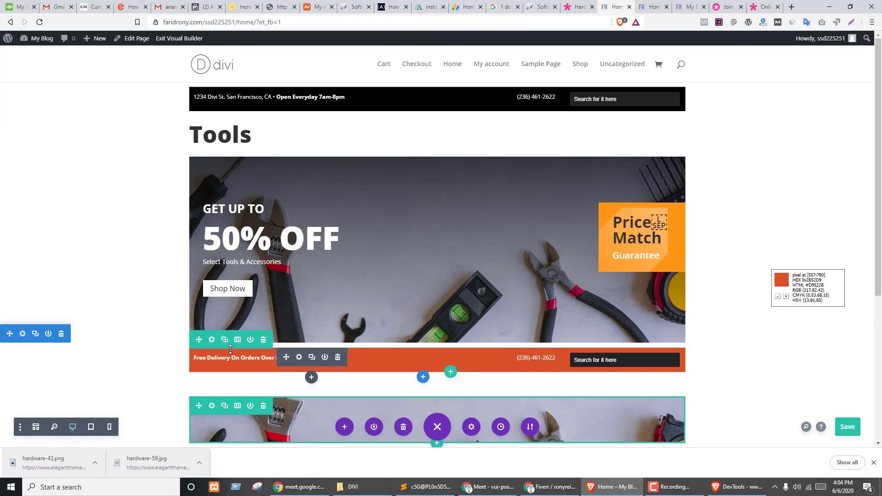
- Make the orange bar two columns, delete its search box, and replace the phone number with bold 'Get Deatils'
click(237, 340)
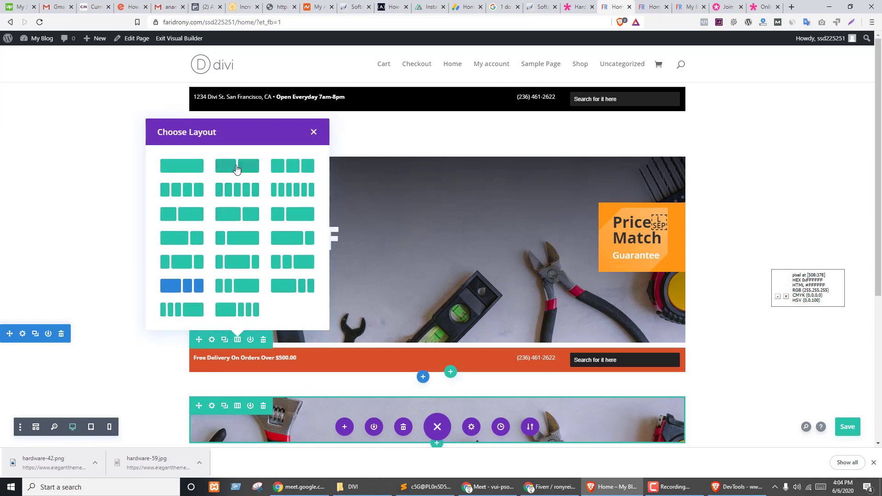
click(234, 167)
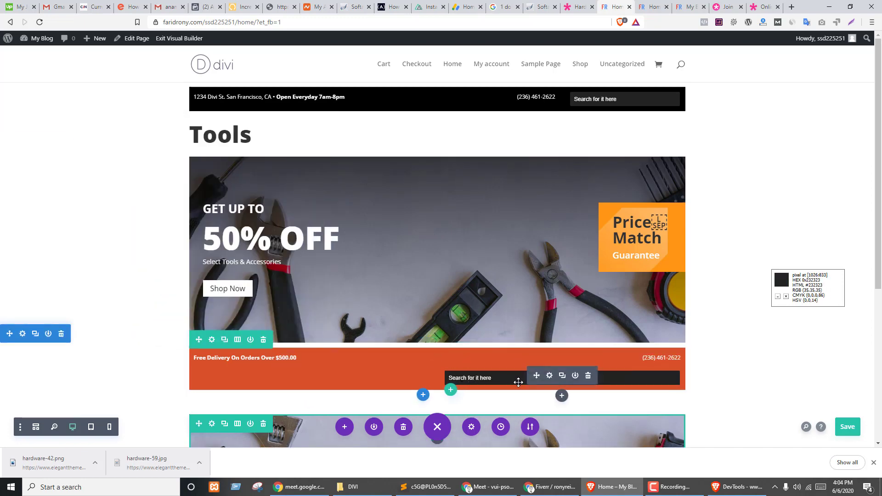
click(588, 376)
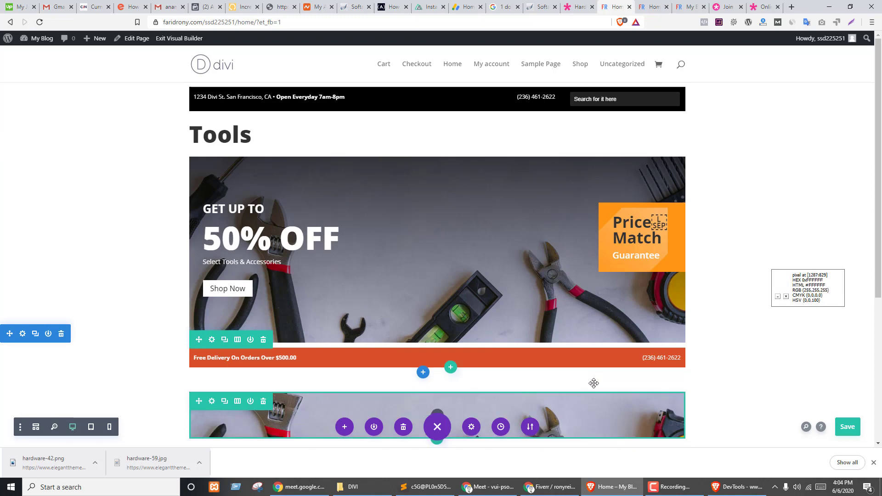
triple_click(659, 359)
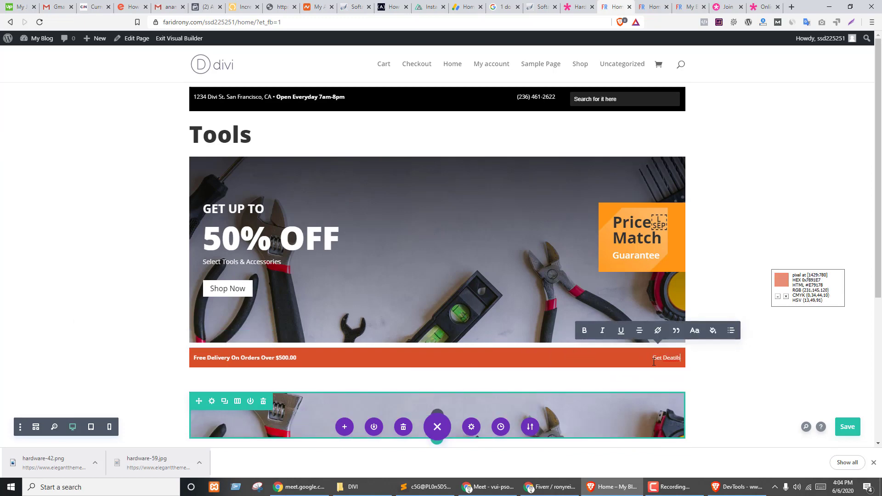
triple_click(654, 362)
click(715, 366)
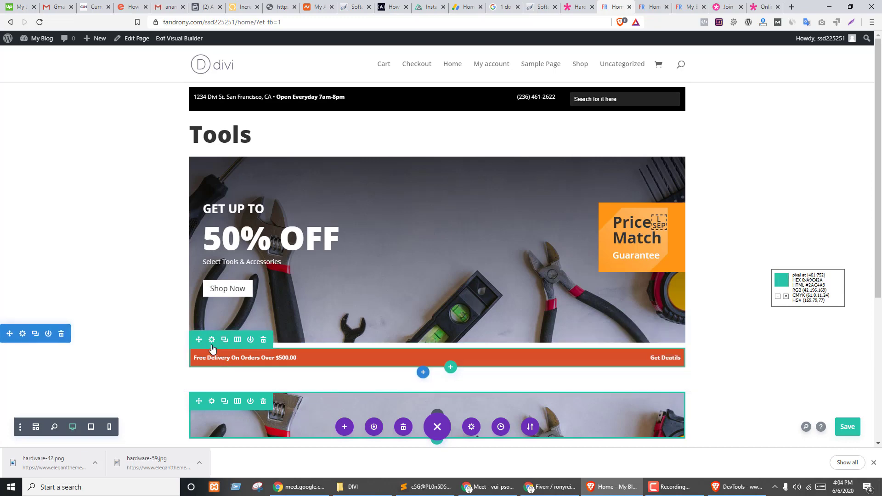
- Remove the orange bar section's padding and compare it with the demo
drag(307, 346, 307, 335)
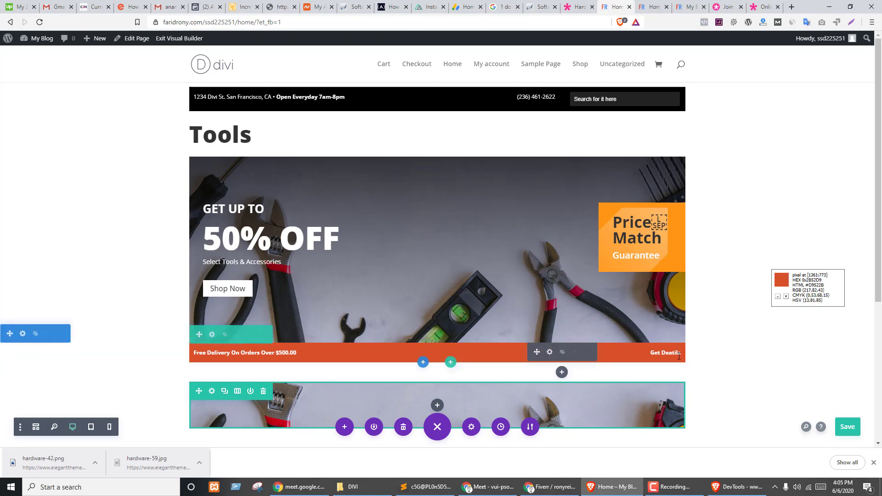
click(212, 336)
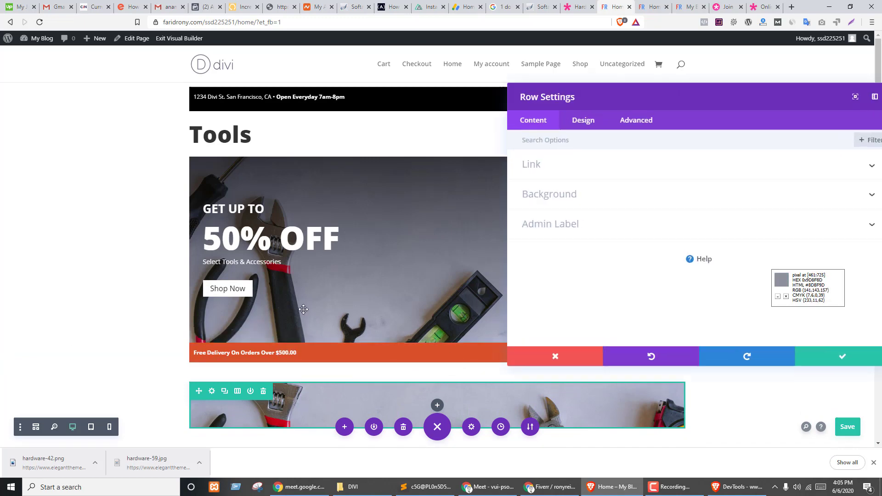
key(ctrl+shift+Tab)
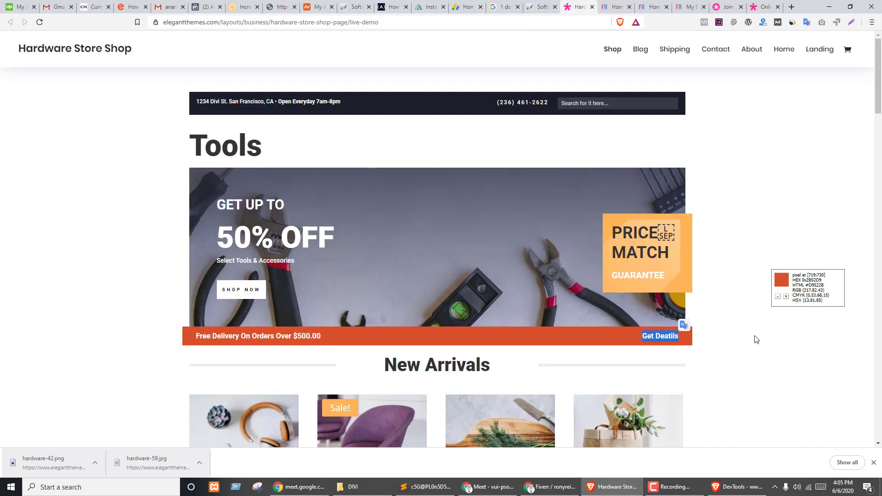
key(ctrl+Tab)
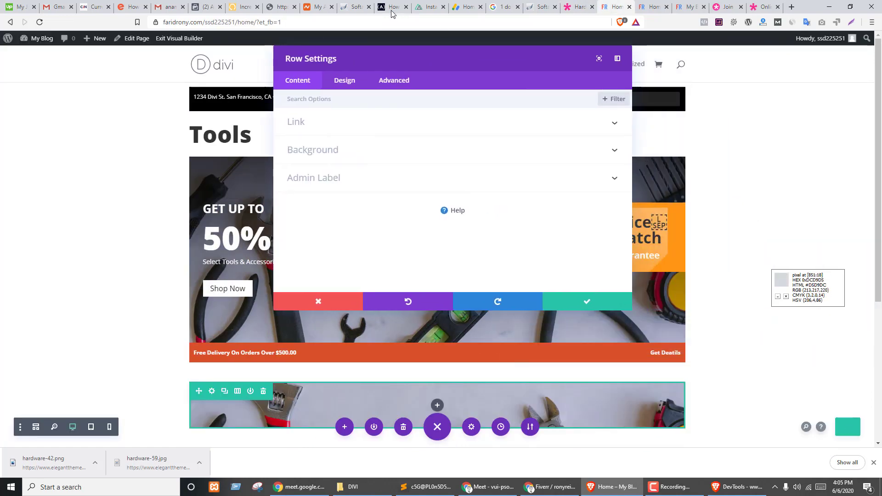
- Give the orange bar row a custom width of 1110px
click(352, 84)
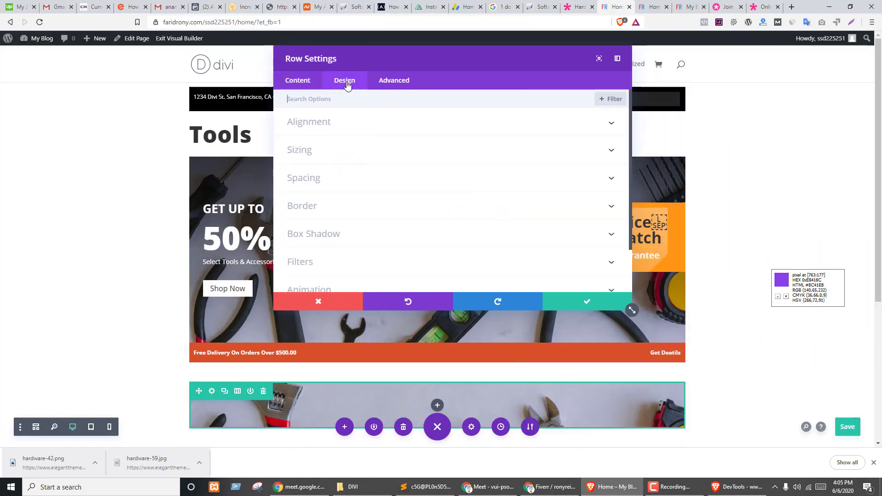
click(301, 151)
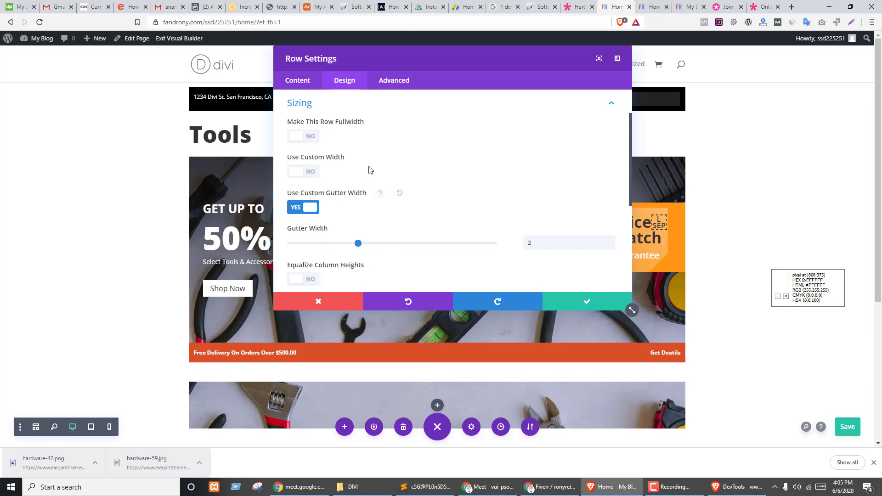
click(312, 137)
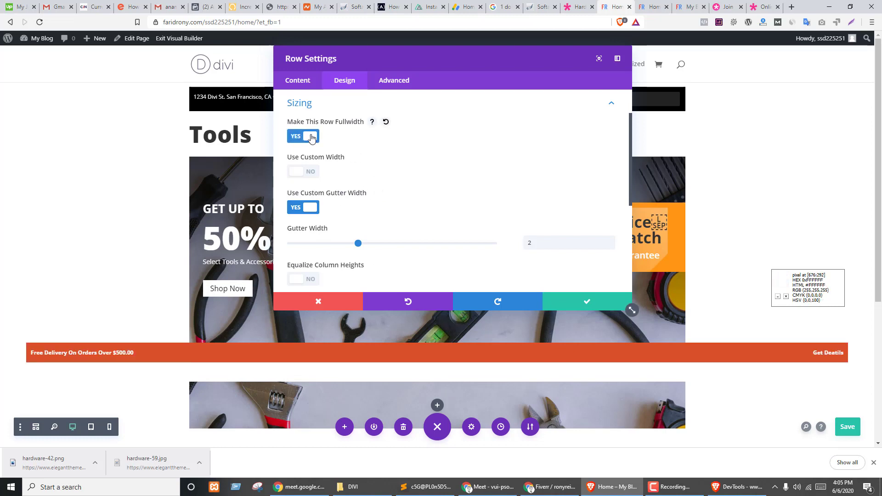
click(311, 137)
click(310, 172)
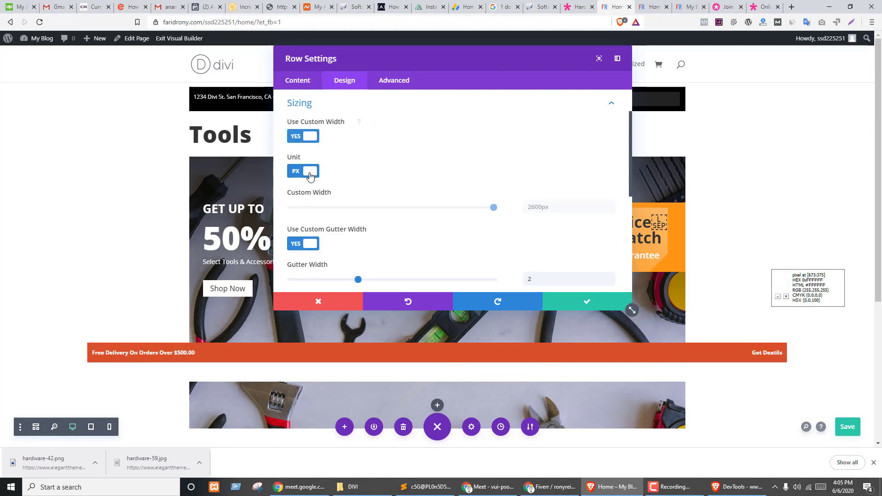
drag(493, 208, 351, 212)
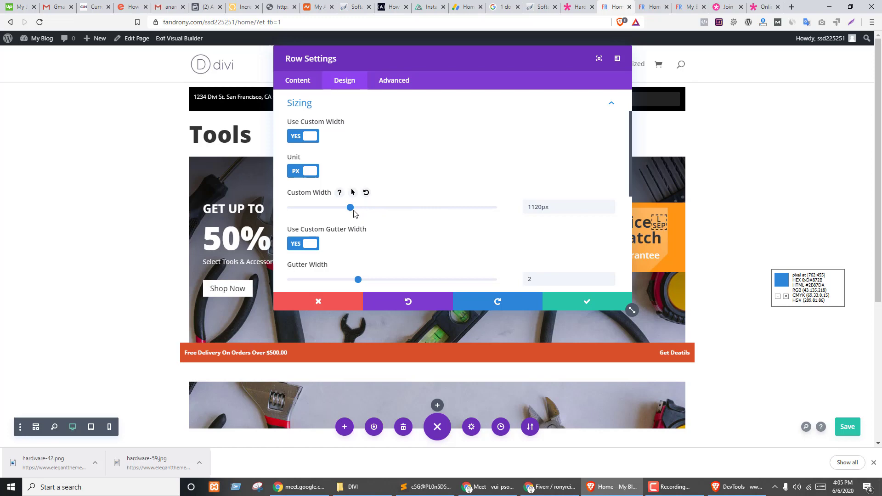
key(ctrl+shift+Tab)
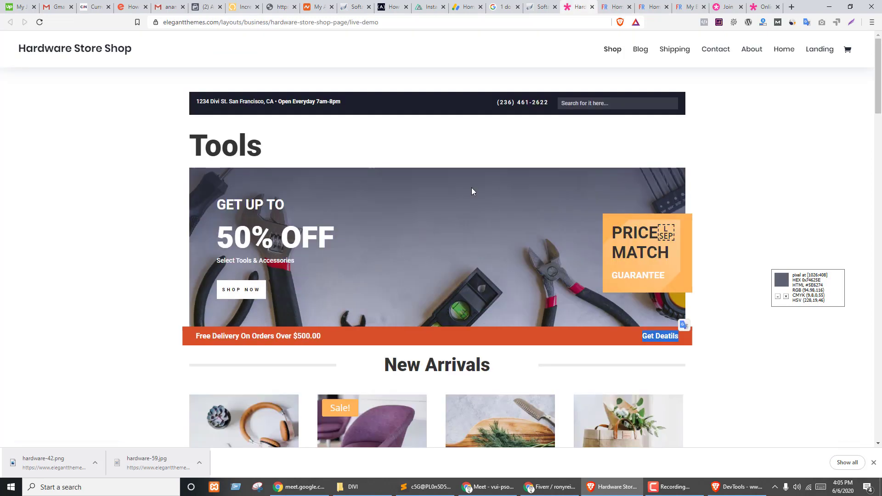
key(ctrl+Tab)
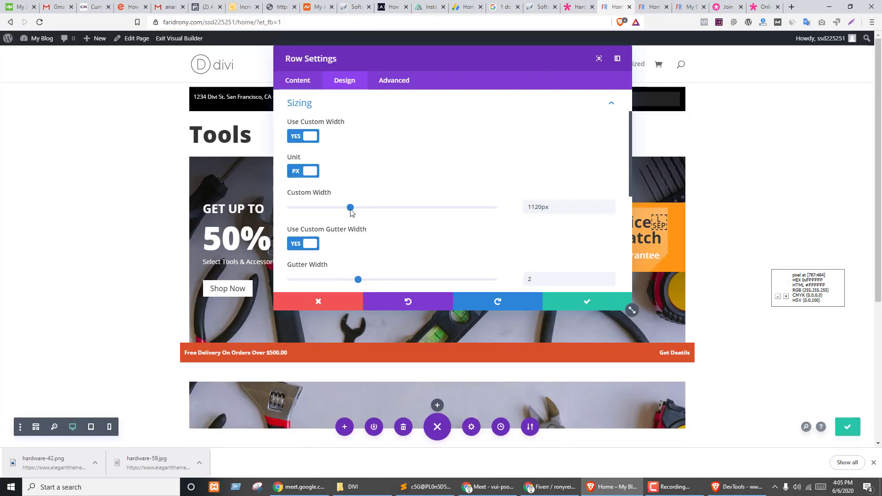
click(610, 210)
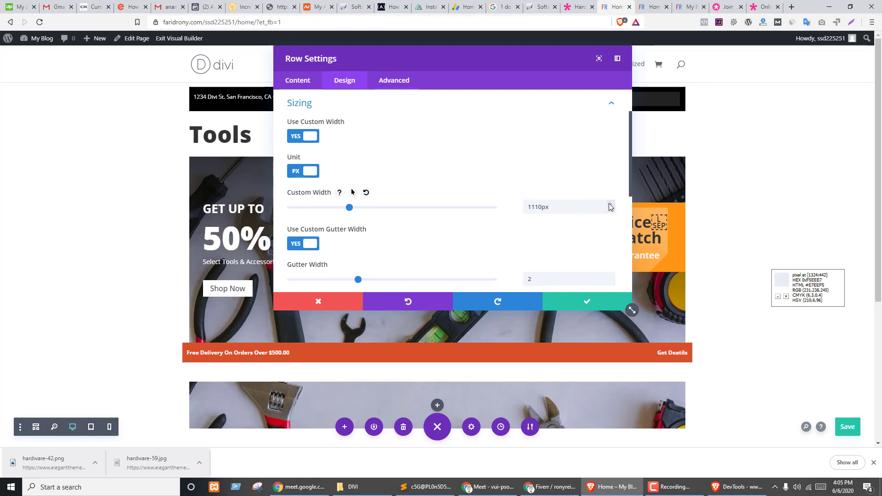
- Give the delivery bar row a 1120px custom width, 10px top/bottom and 30px left/right padding
click(609, 203)
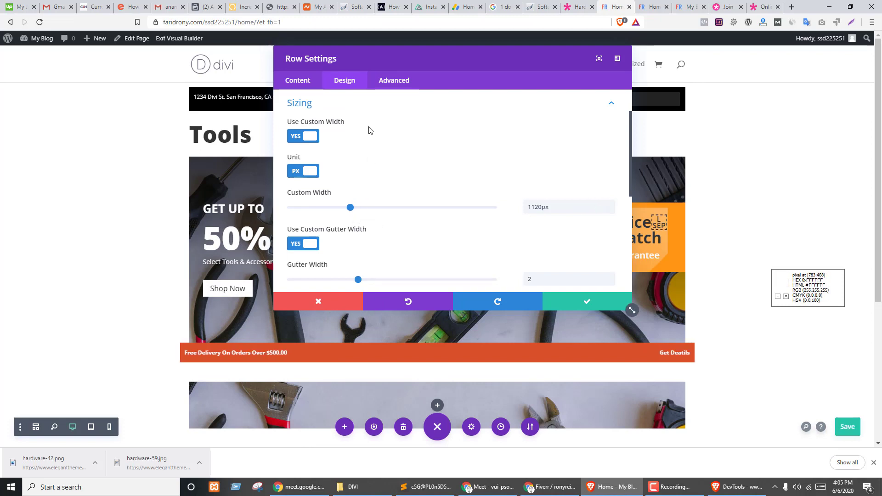
scroll(425, 147, down, 2)
scroll(400, 225, down, 3)
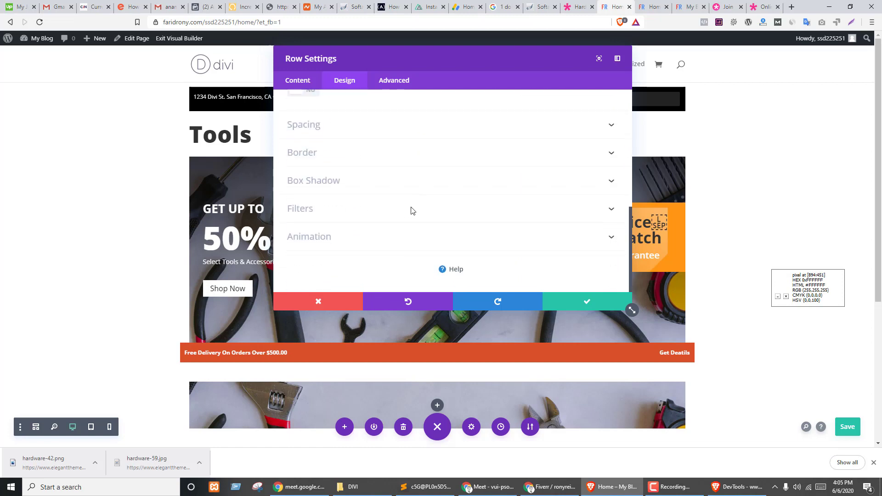
click(329, 136)
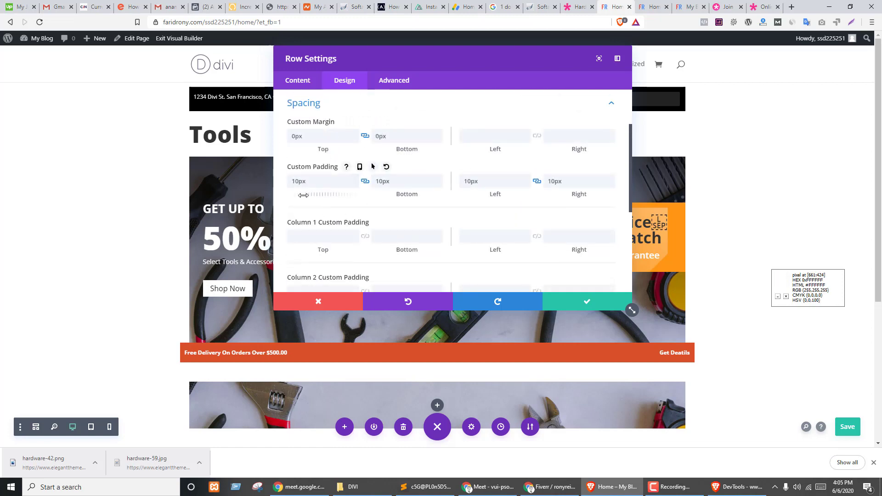
drag(304, 194, 304, 194)
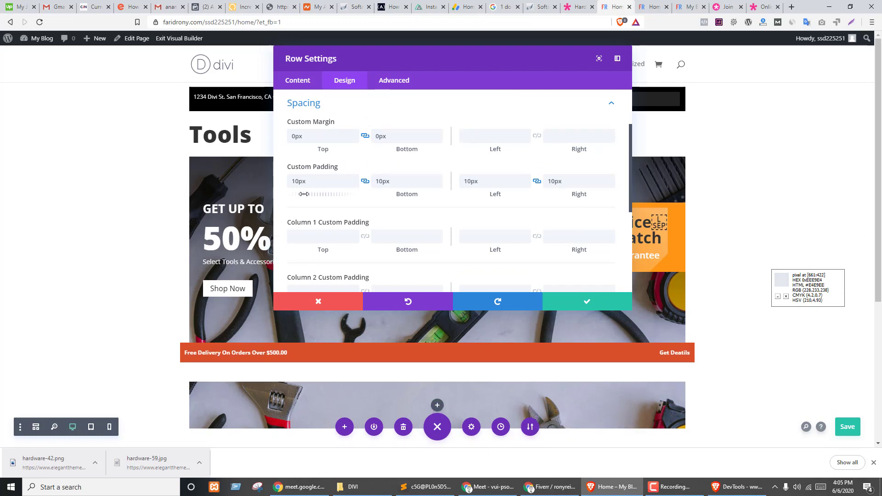
drag(465, 193, 474, 195)
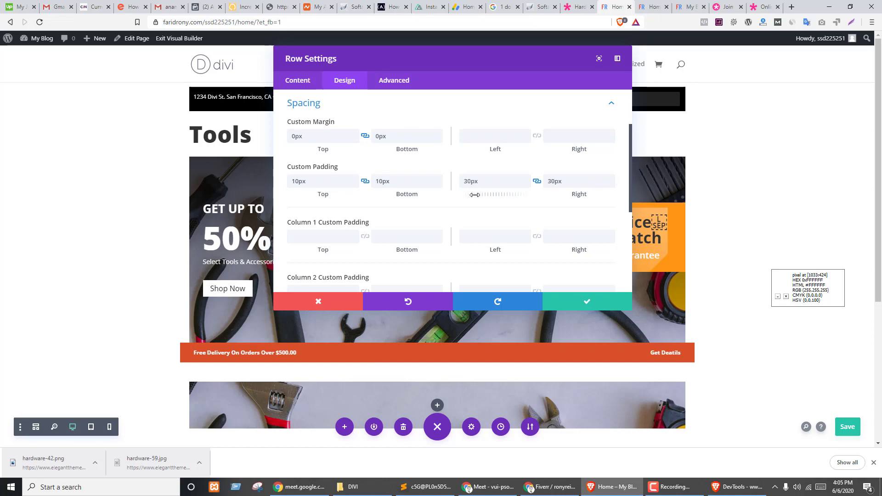
key(ctrl+shift+Tab)
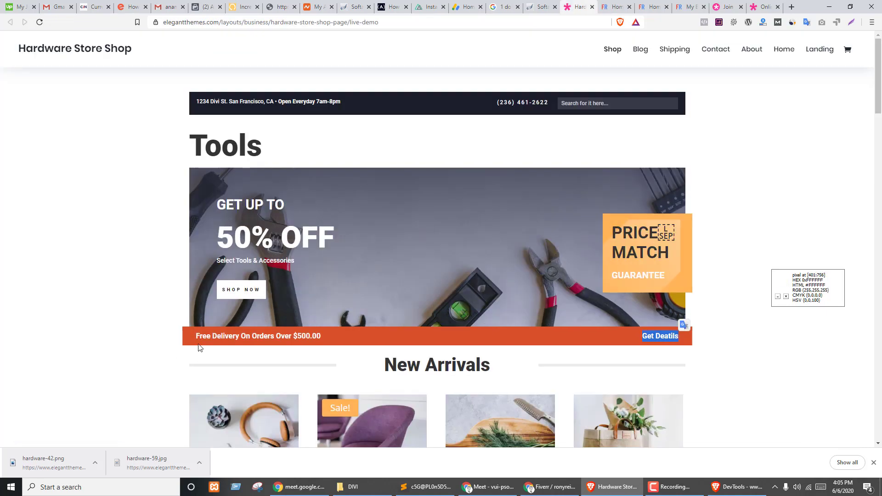
key(ctrl+Tab)
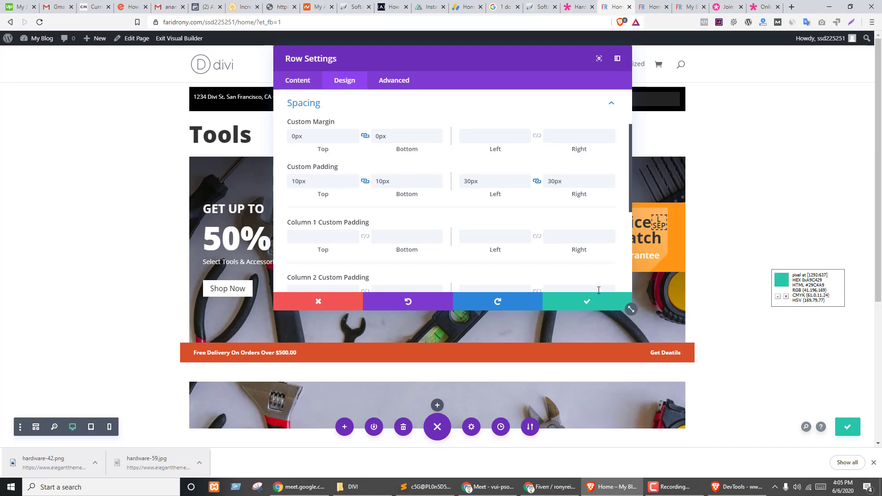
click(587, 301)
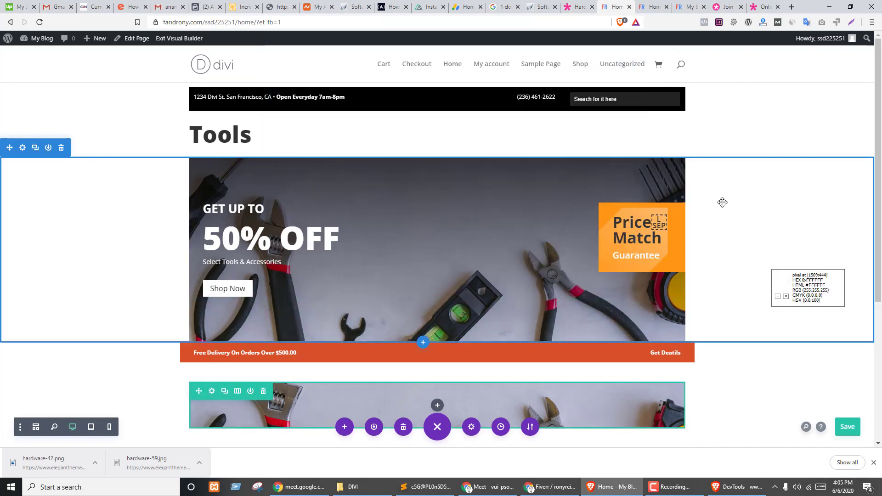
- Save the page after comparing it against the Hardware Store demo
key(ctrl+shift+Tab)
key(ctrl+Tab)
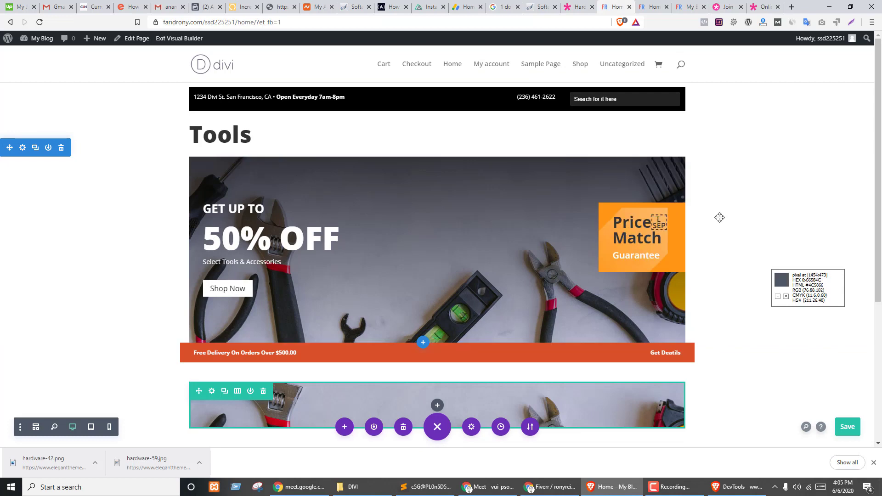
click(846, 430)
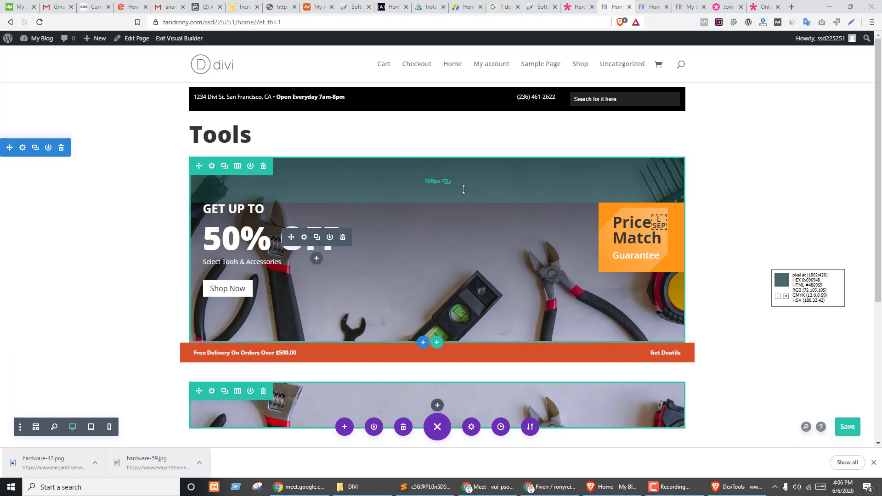
- Set the hero banner row's padding to 100px top and 60px bottom
click(212, 166)
click(345, 80)
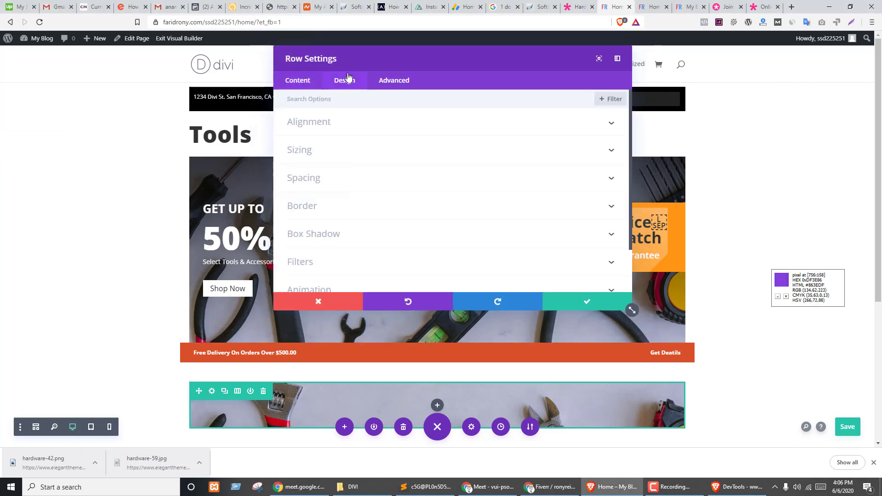
click(325, 178)
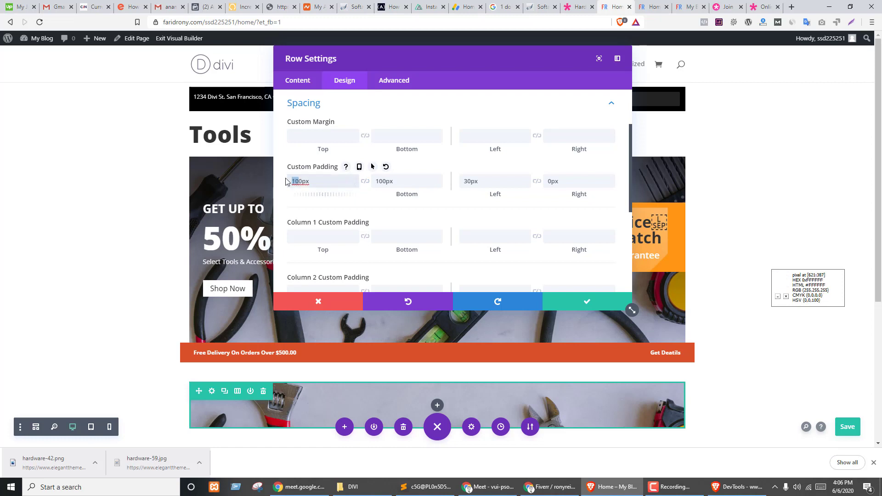
drag(379, 182, 375, 182)
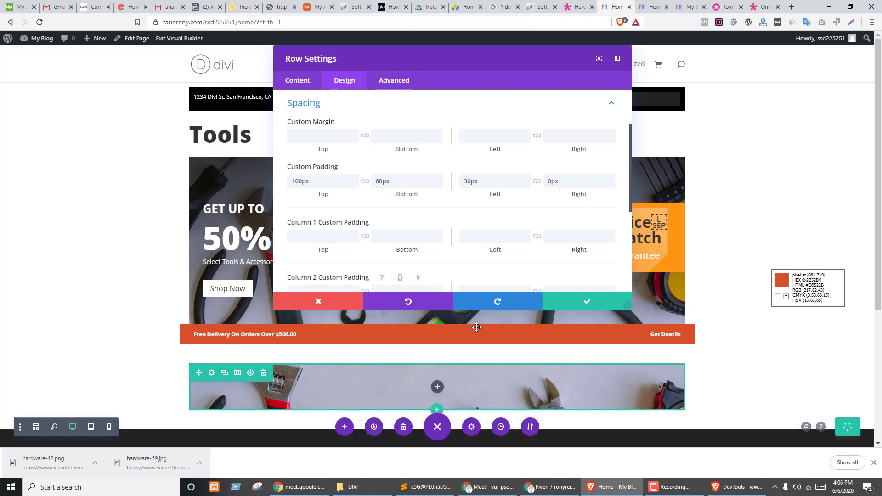
click(587, 302)
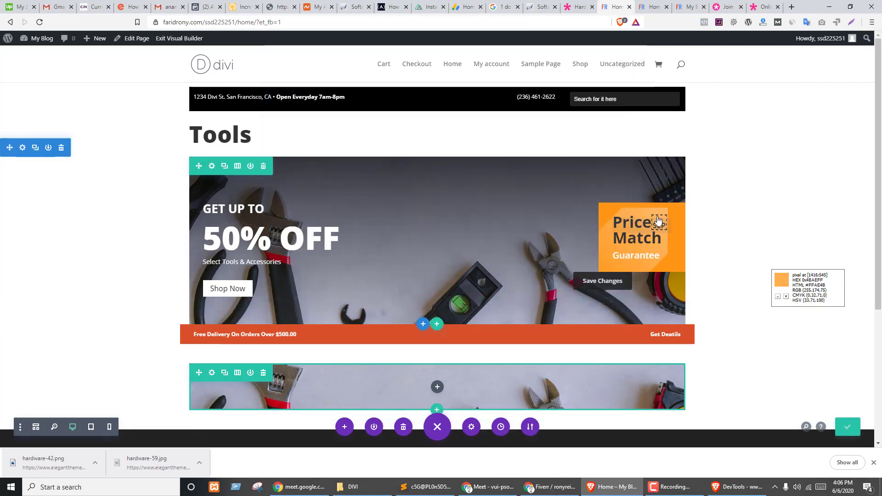
- Delete the wrench-background row and check the demo's New Arrivals heading
scroll(372, 284, down, 3)
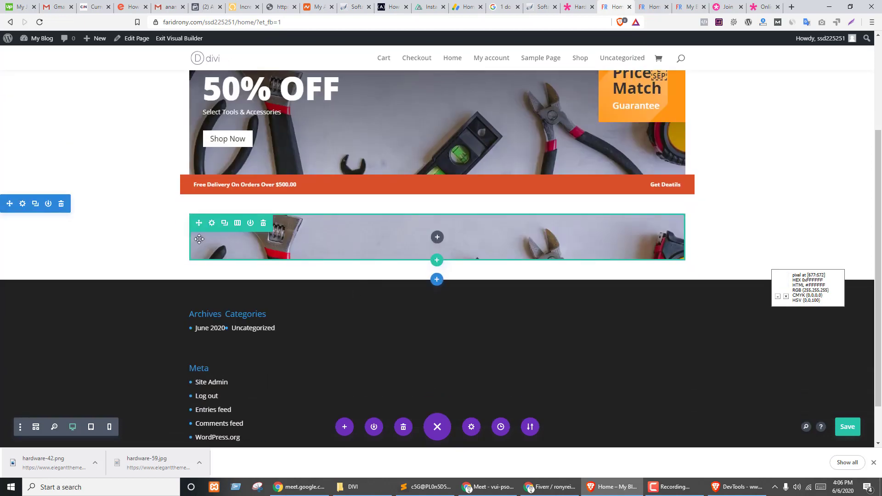
click(263, 223)
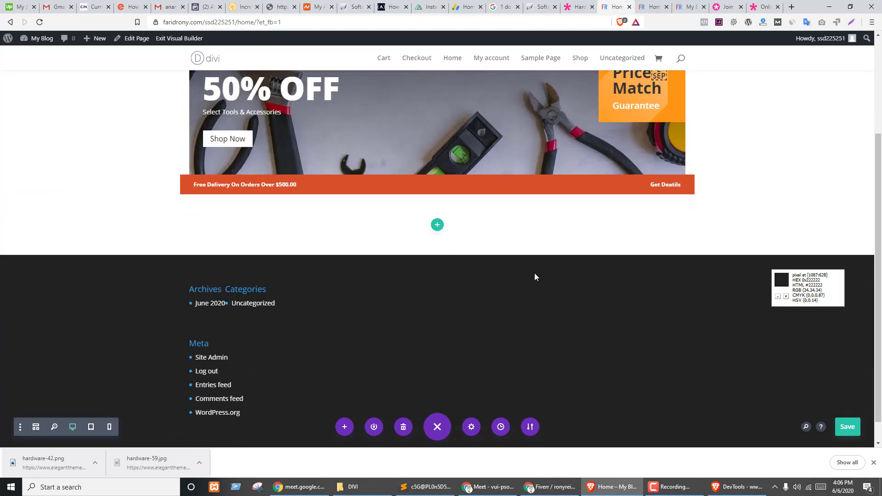
key(ctrl+shift+Tab)
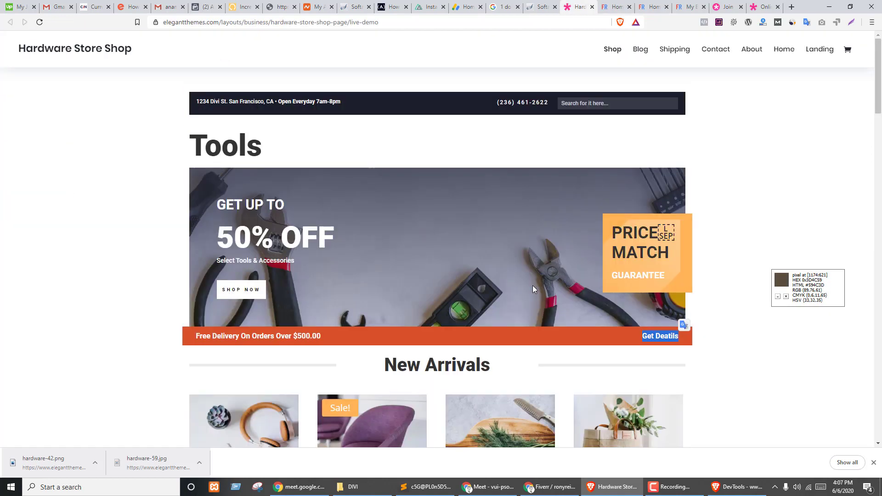
scroll(389, 225, down, 3)
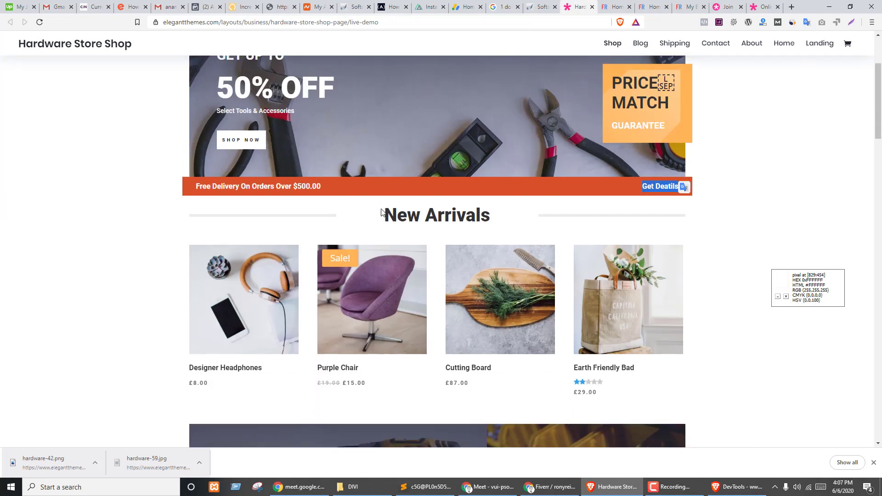
drag(382, 212, 495, 216)
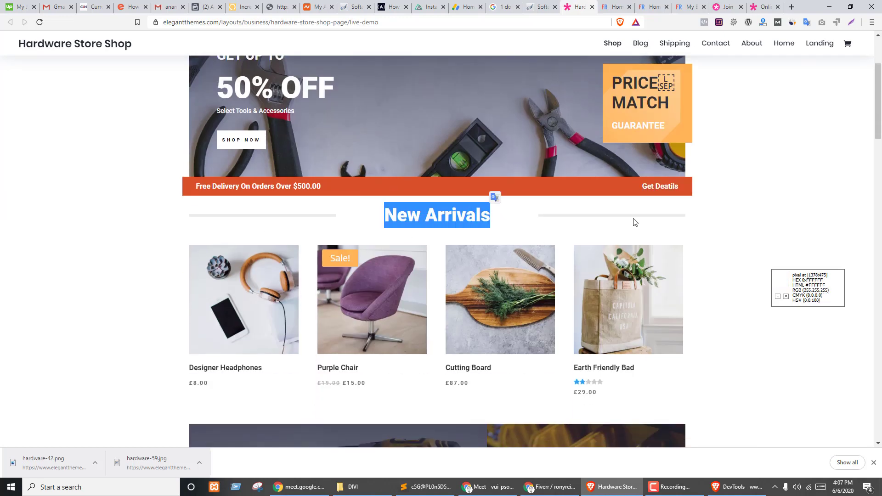
key(ctrl+shift+Tab)
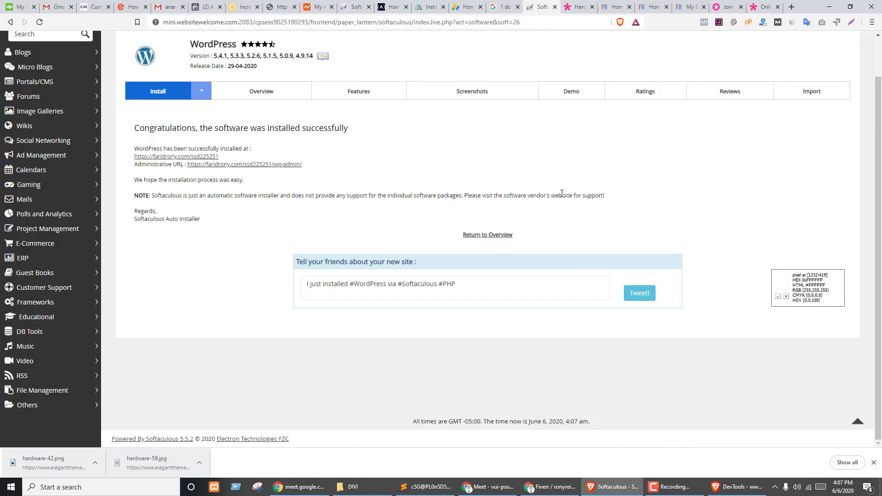
key(ctrl+Tab)
key(ctrl+Tab)
- Insert a one-column row below the delivery bar and browse the module list
click(438, 226)
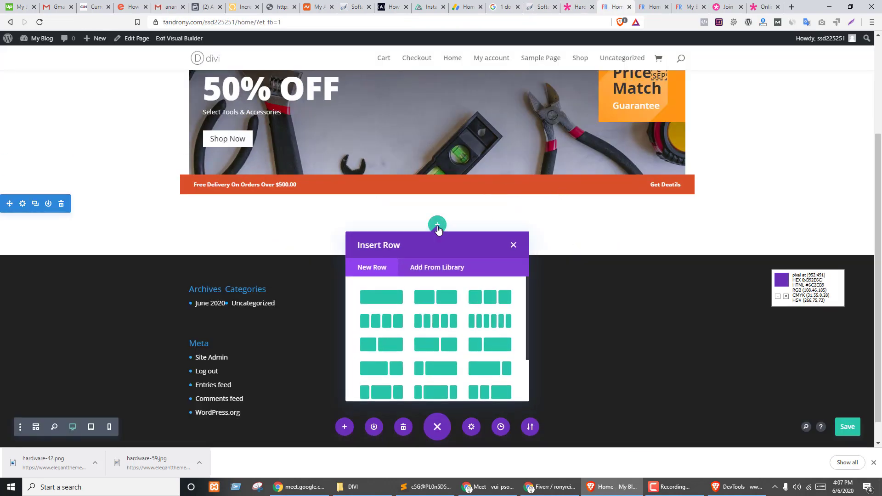
click(382, 300)
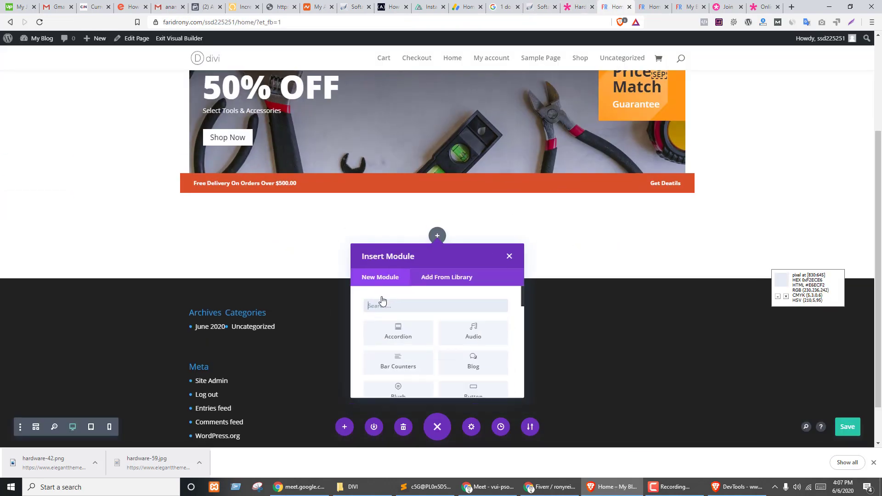
scroll(456, 313, down, 4)
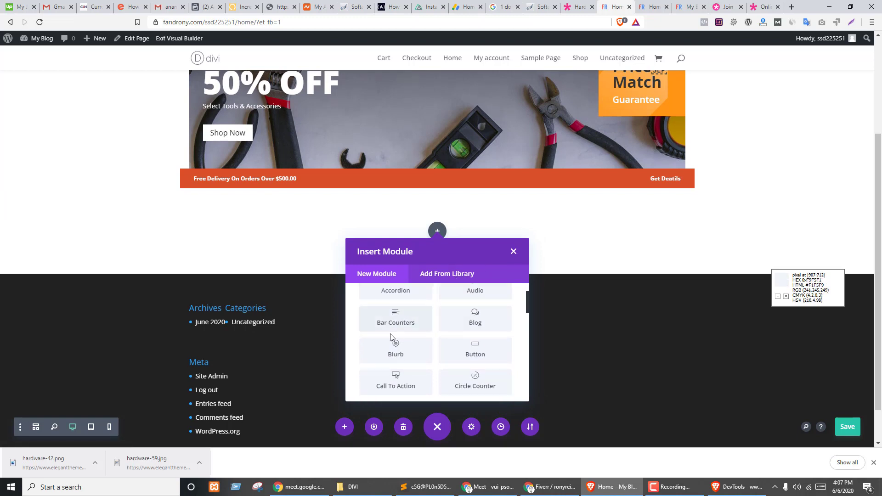
scroll(454, 320, down, 1)
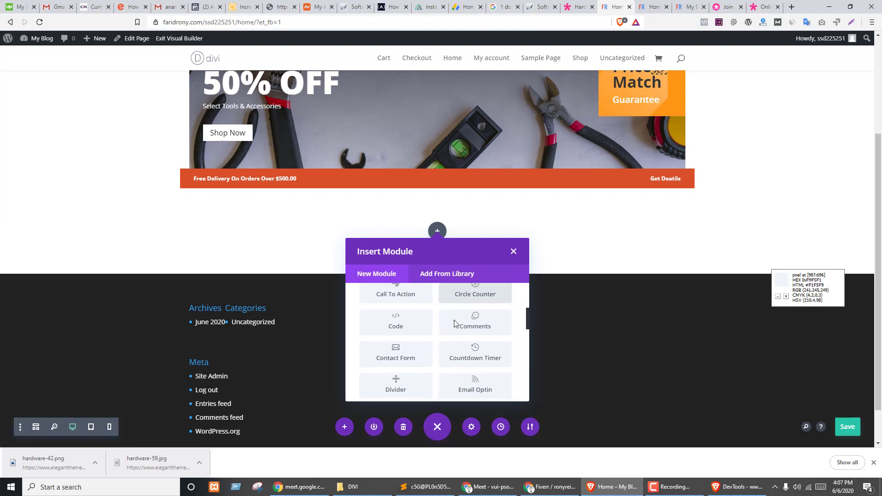
scroll(455, 324, down, 2)
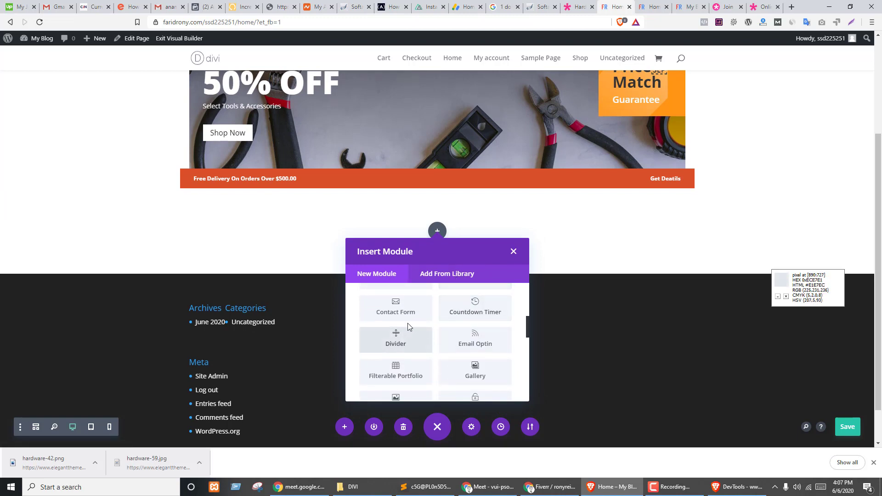
scroll(403, 345, down, 3)
scroll(402, 344, down, 5)
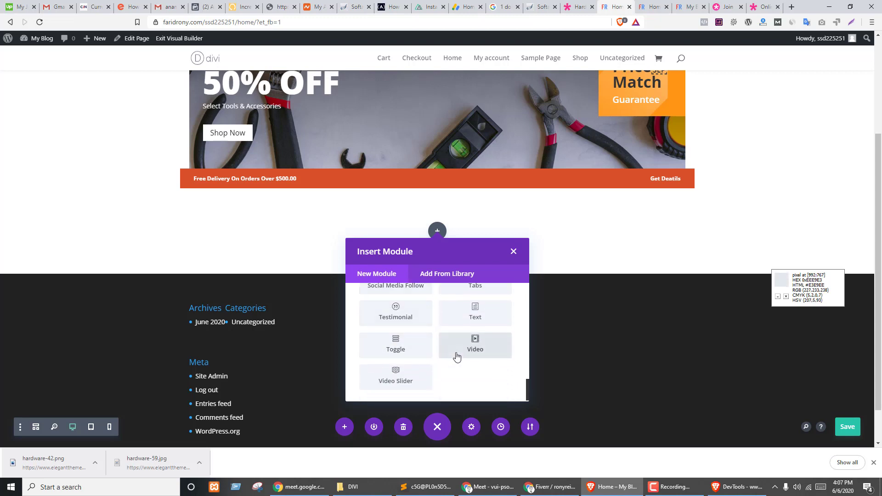
scroll(411, 362, up, 1)
scroll(412, 364, down, 1)
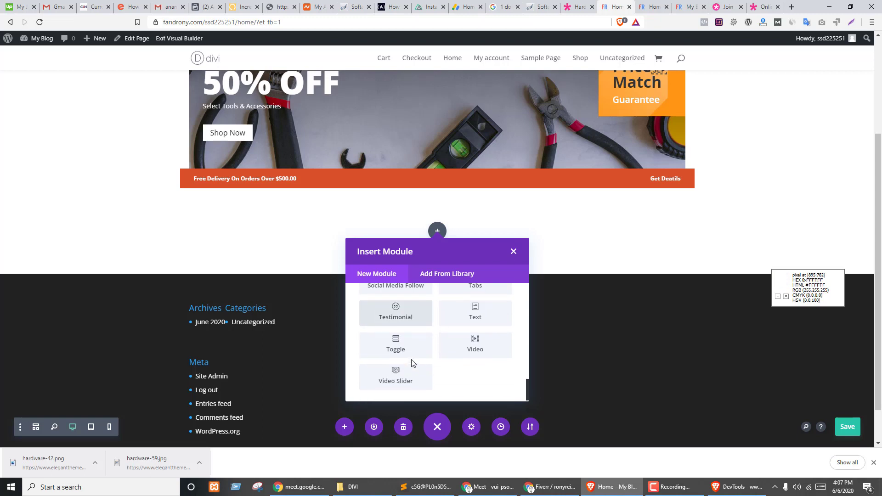
scroll(413, 364, up, 2)
scroll(413, 357, up, 4)
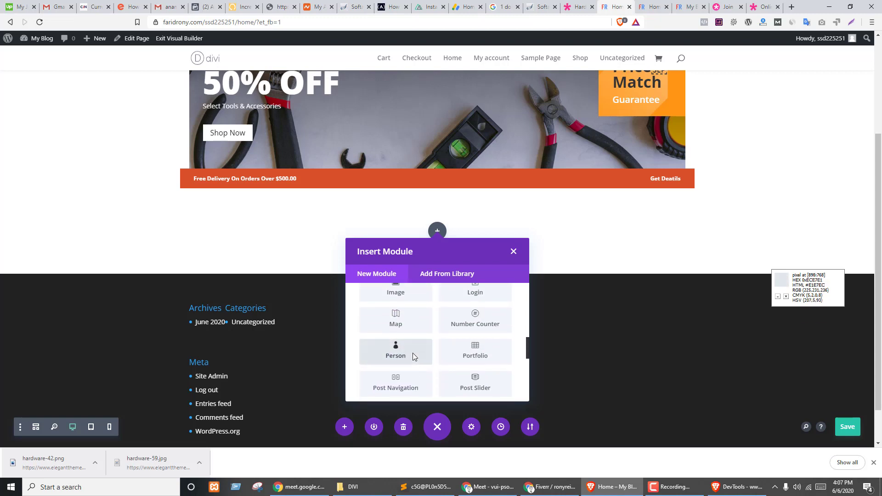
scroll(413, 353, up, 3)
scroll(414, 354, up, 2)
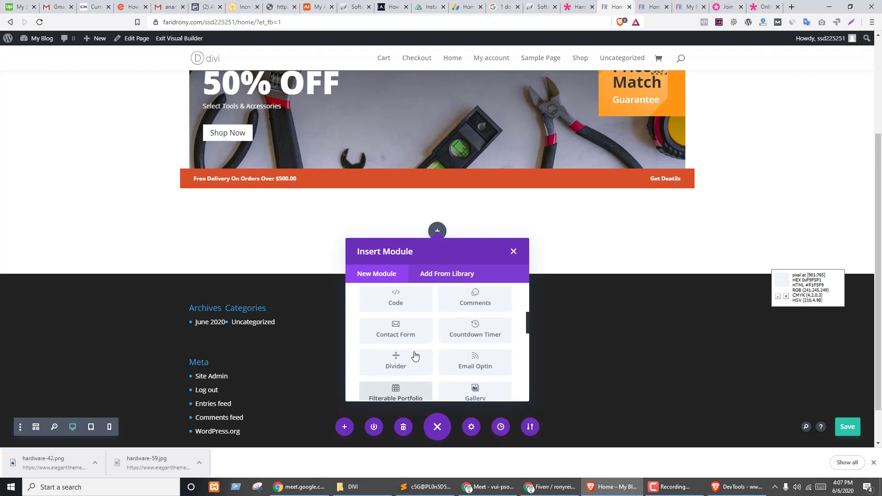
- Insert a Divider and test its line, then close its settings and delete the old divider
click(382, 360)
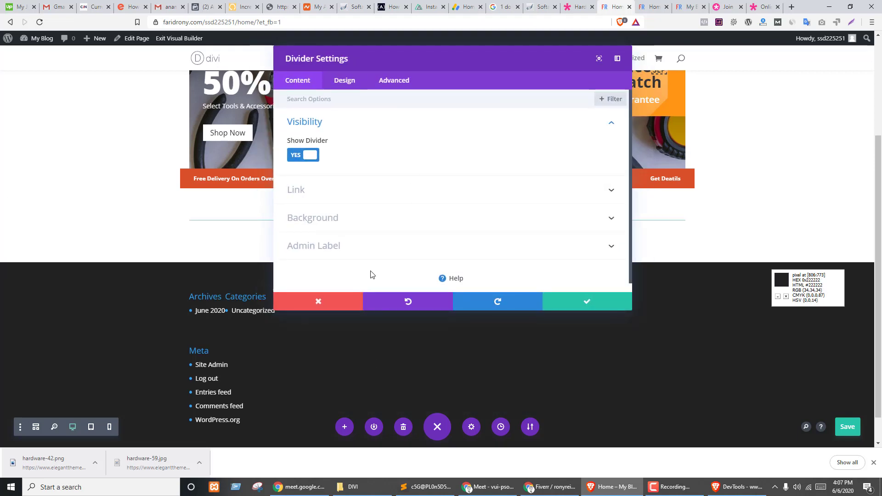
drag(360, 60, 470, 63)
click(414, 158)
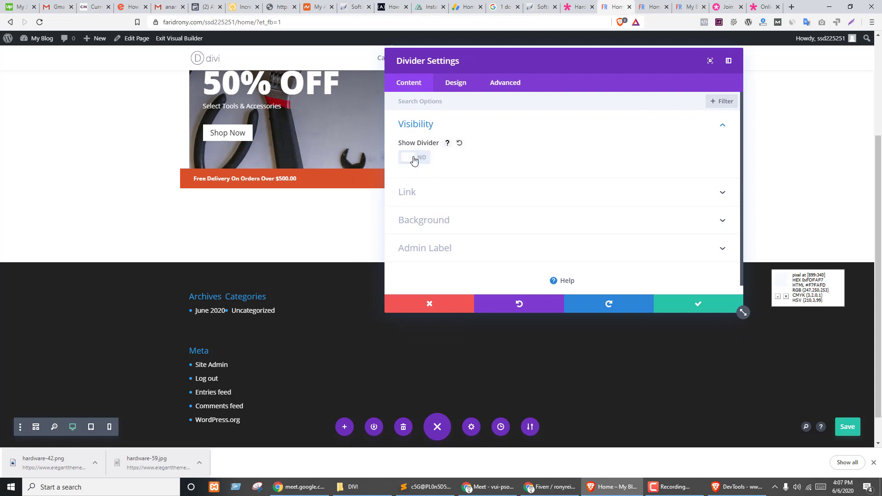
click(414, 158)
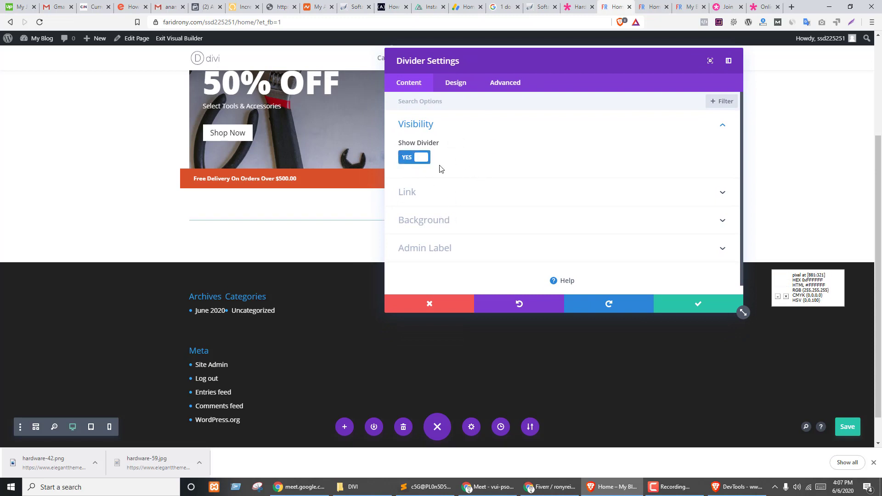
click(465, 86)
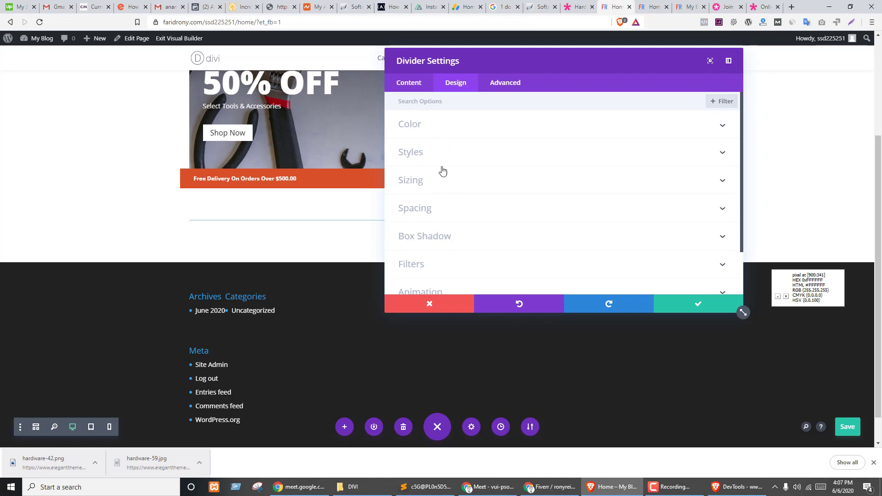
click(448, 304)
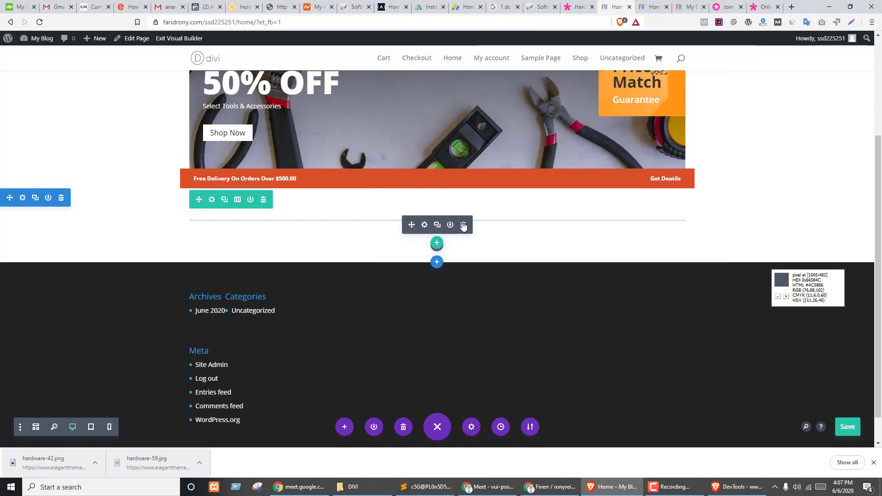
click(463, 225)
- Add a fresh Divider module from the module list to the empty row under the delivery bar
click(437, 231)
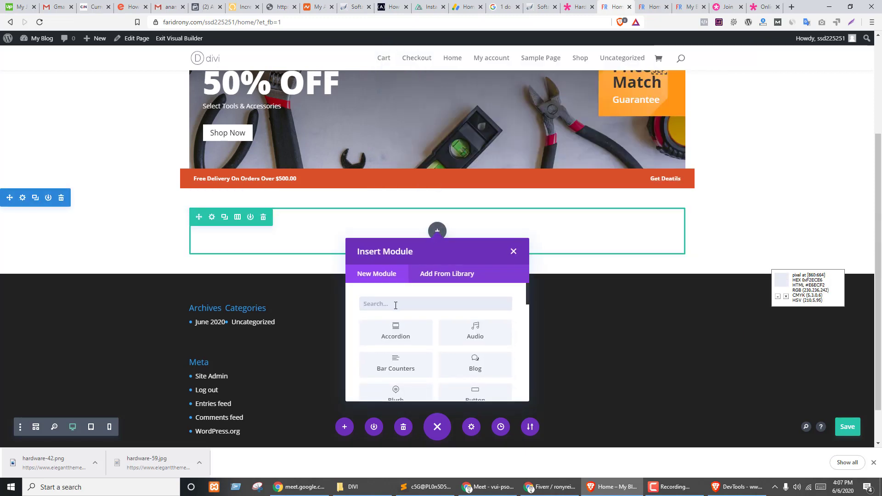
text(sp)
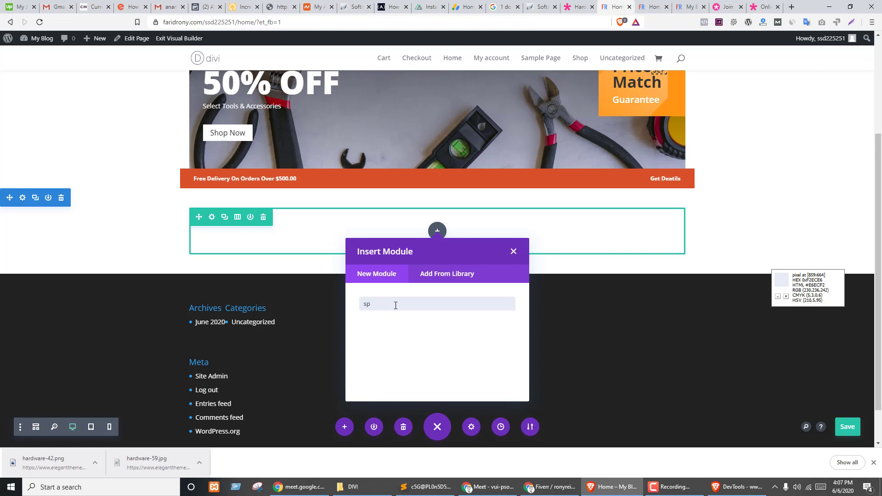
key(BackSpace)
key(BackSpace)
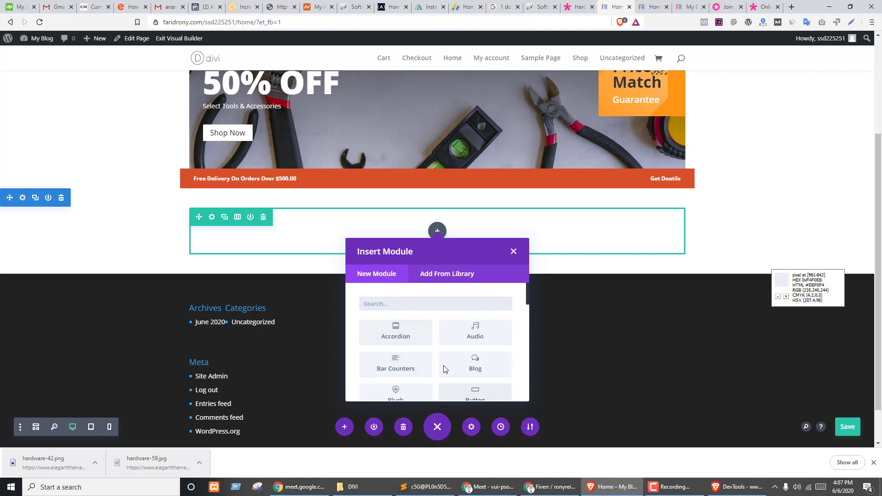
scroll(442, 354, down, 1)
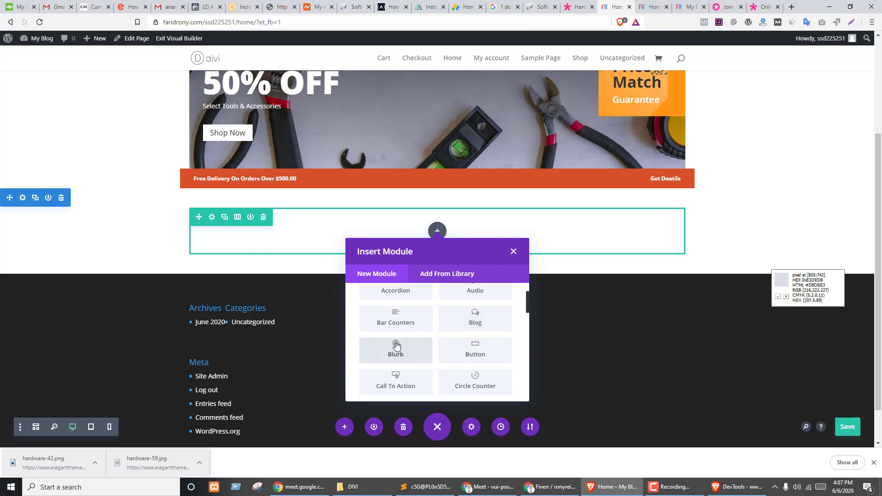
scroll(396, 346, up, 2)
scroll(419, 335, down, 3)
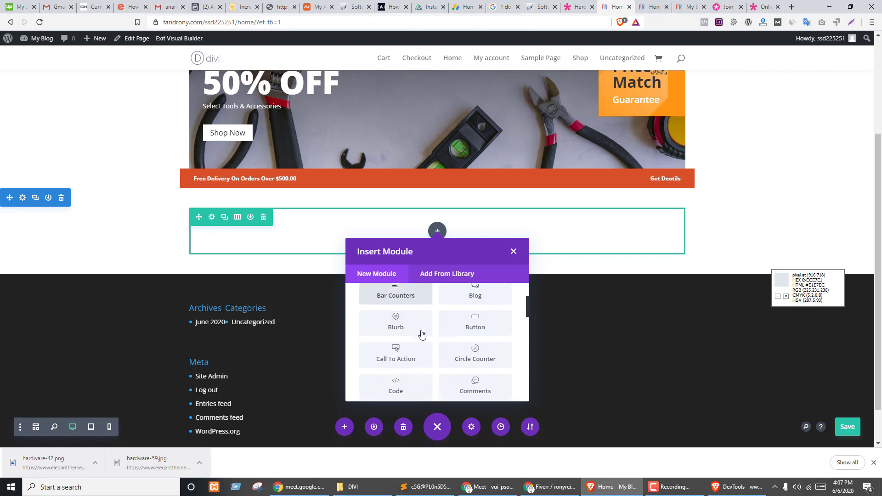
scroll(422, 335, down, 1)
scroll(437, 345, down, 1)
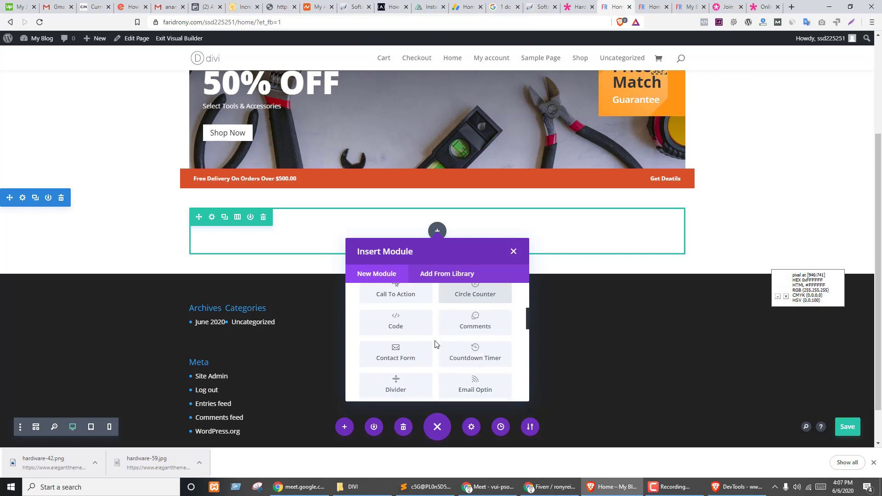
scroll(487, 338, down, 1)
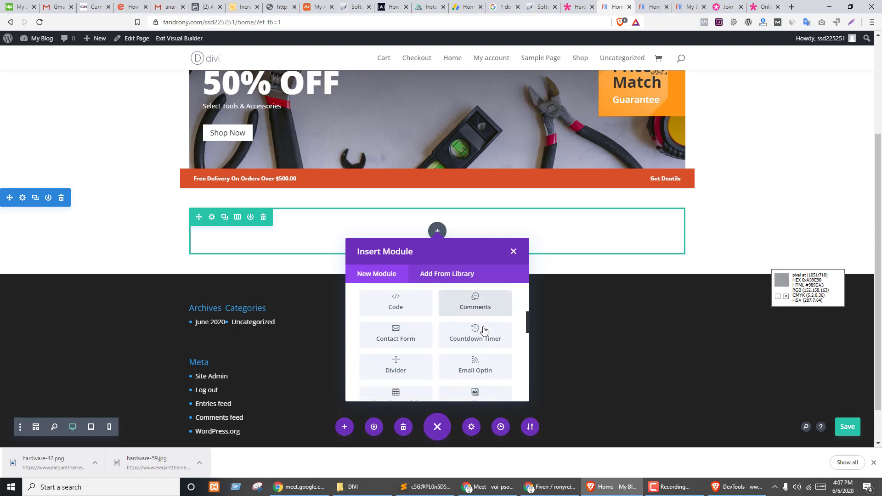
scroll(420, 342, down, 2)
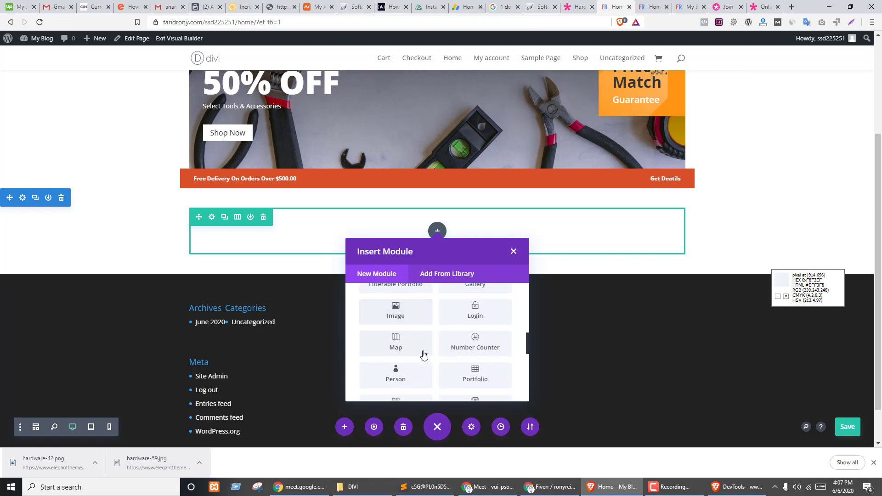
scroll(434, 345, down, 1)
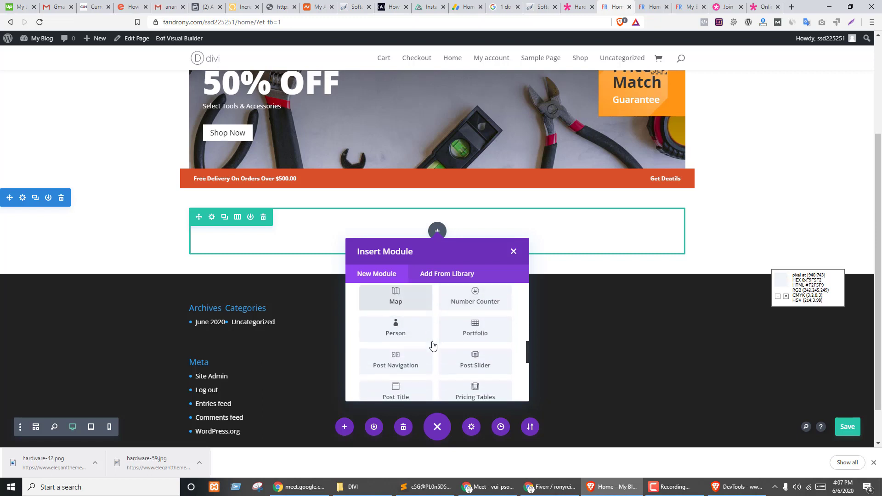
scroll(434, 358, down, 1)
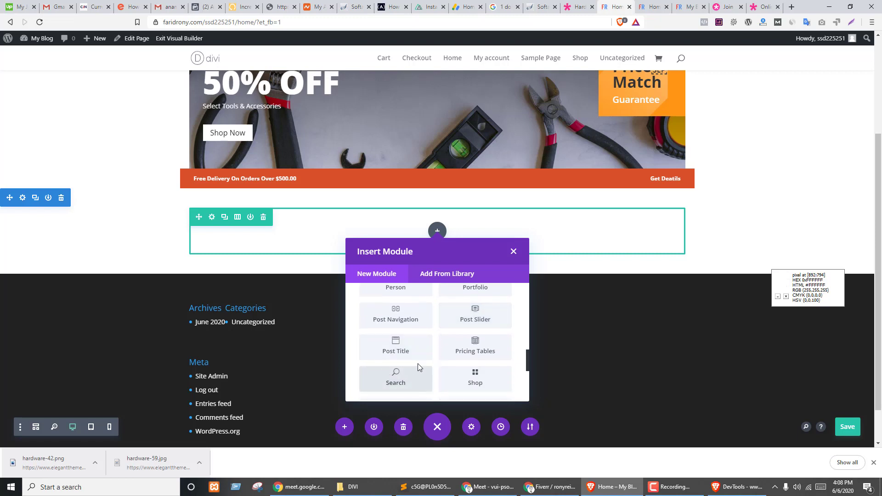
scroll(427, 361, down, 3)
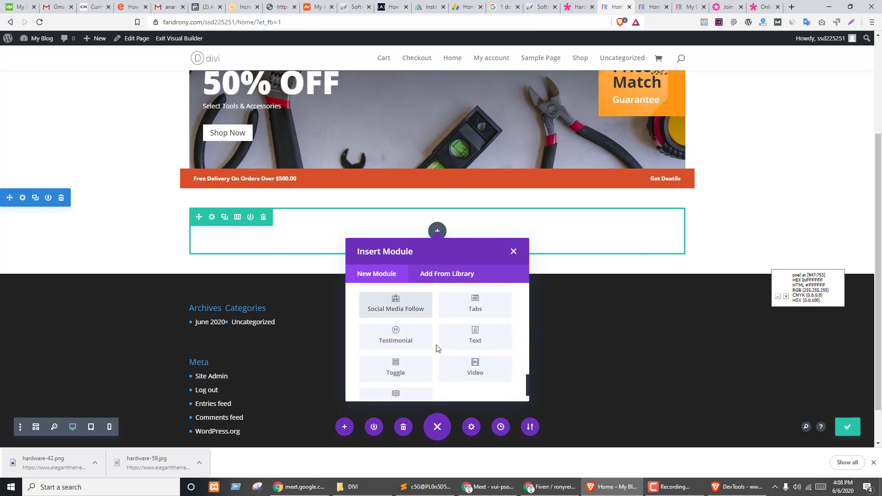
scroll(411, 365, down, 1)
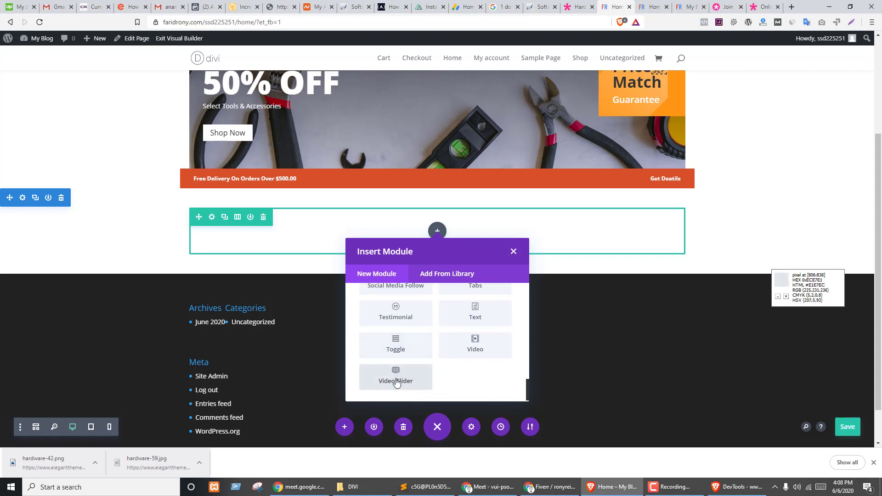
scroll(441, 379, up, 2)
scroll(456, 378, up, 10)
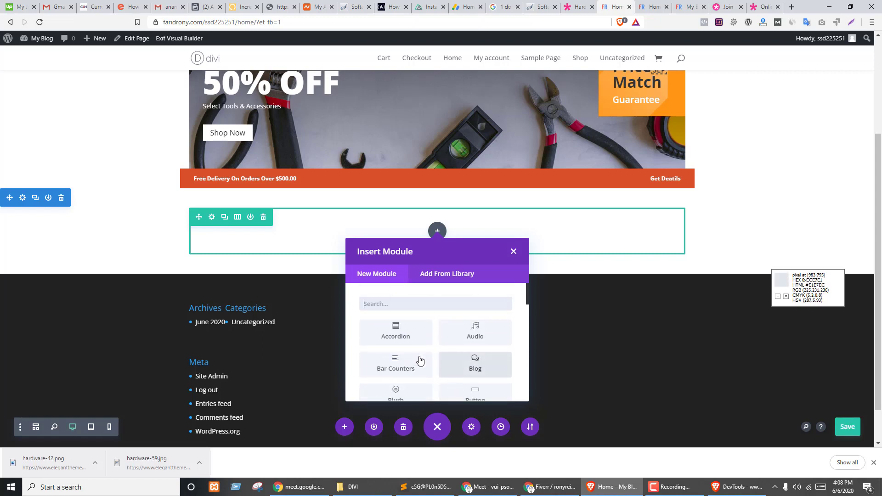
scroll(419, 360, down, 2)
scroll(418, 359, up, 2)
scroll(432, 354, down, 1)
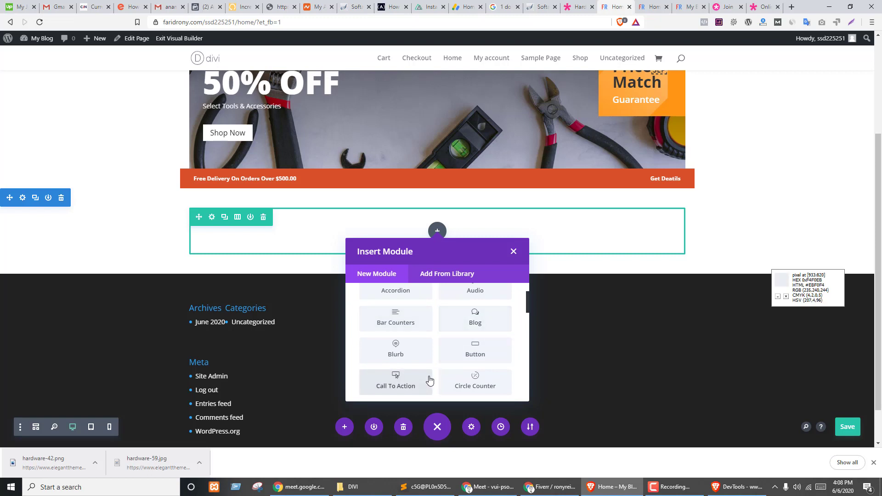
scroll(429, 378, down, 1)
scroll(419, 340, down, 1)
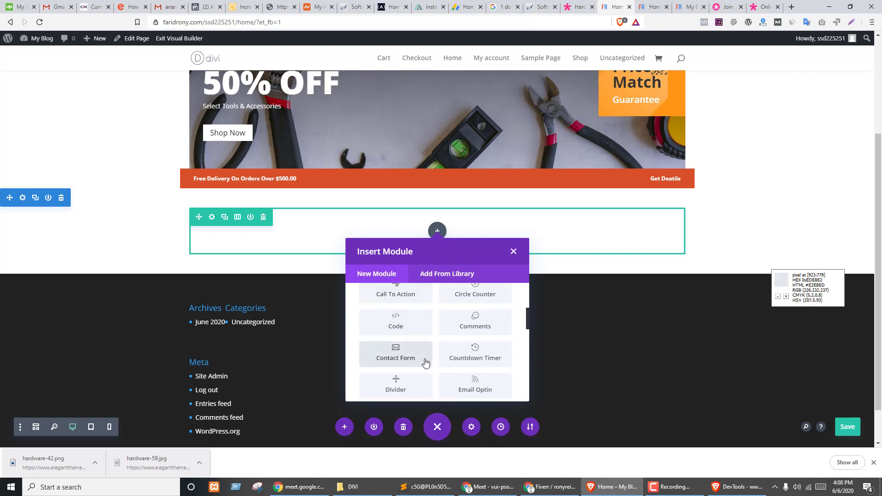
scroll(420, 359, down, 1)
click(389, 344)
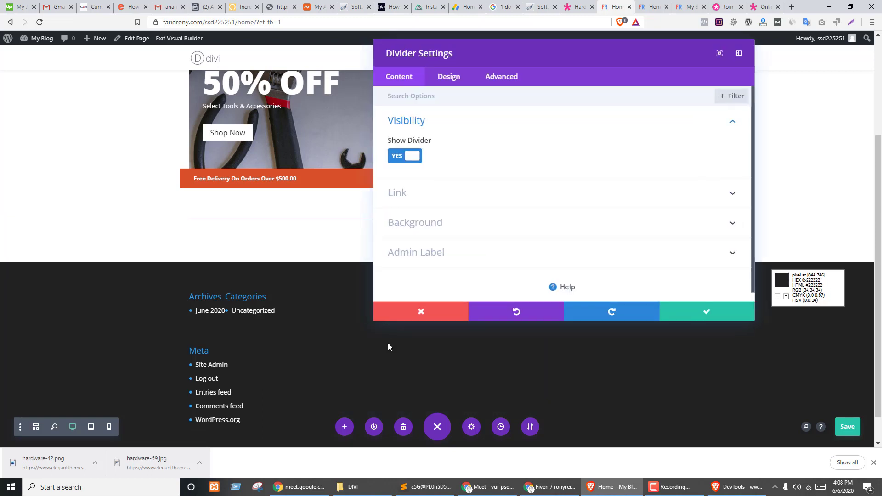
- Try a #878787 grey background on the divider, then remove it so none remains
click(433, 197)
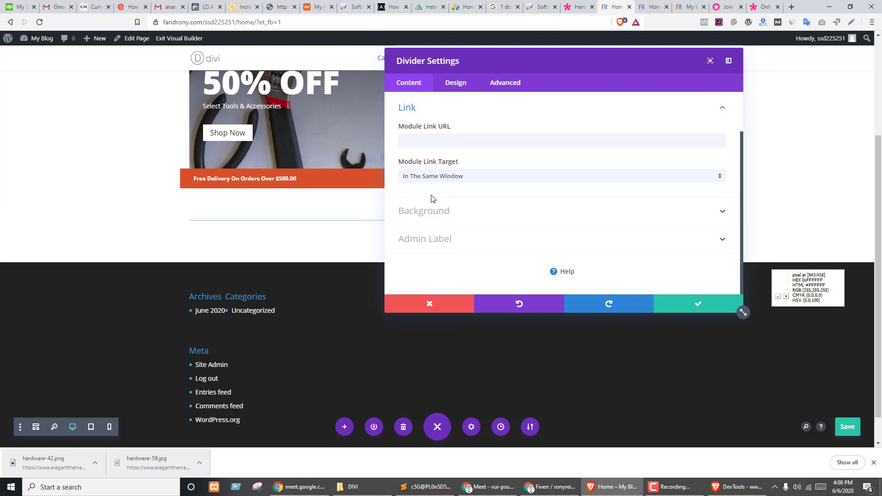
click(436, 139)
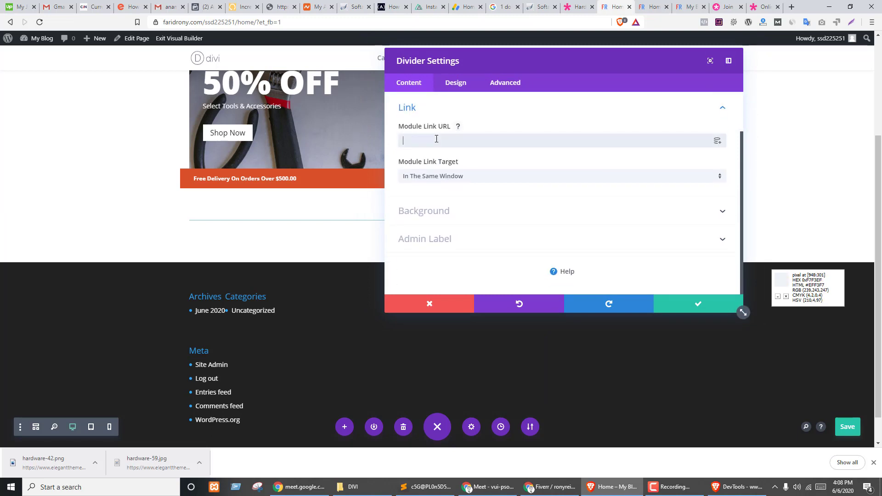
click(436, 211)
click(550, 208)
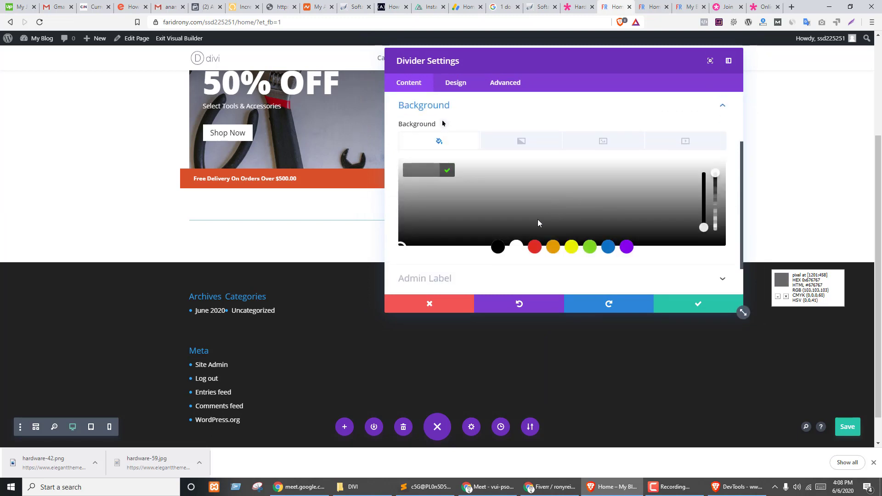
click(530, 220)
click(477, 201)
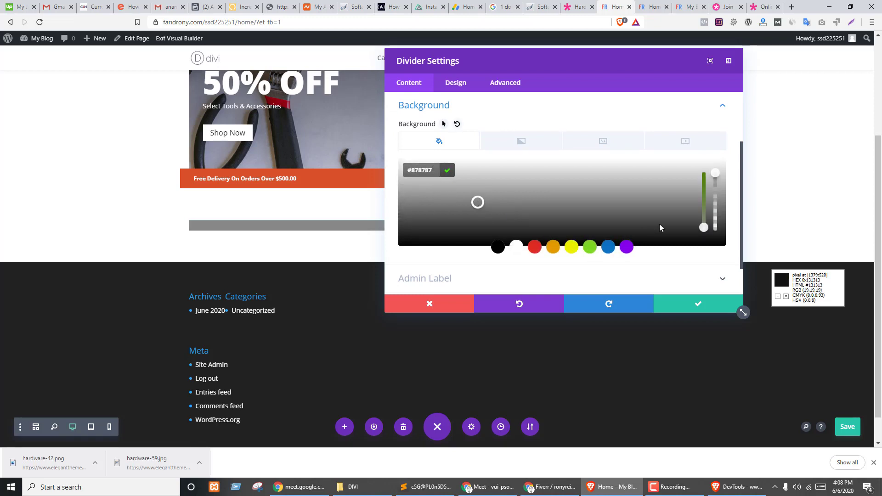
click(447, 172)
click(713, 174)
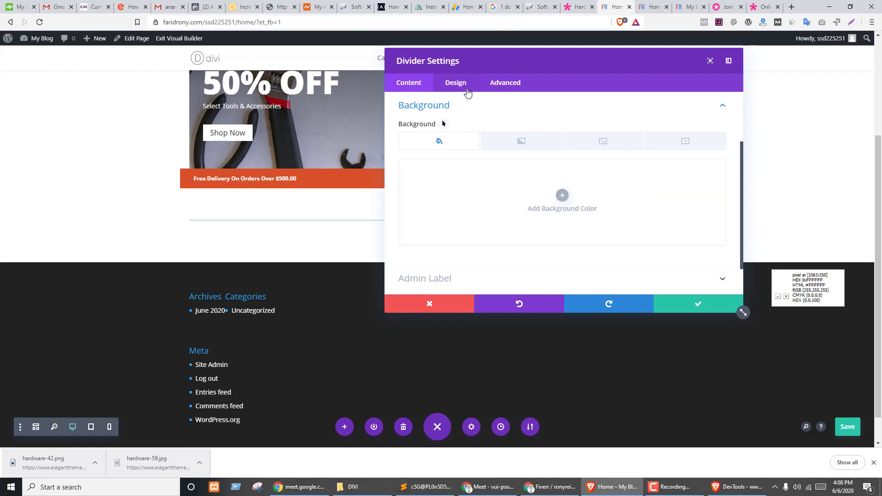
click(454, 84)
- Set the divider line colour to light grey #ebebeb, matching the demo
drag(489, 59, 849, 79)
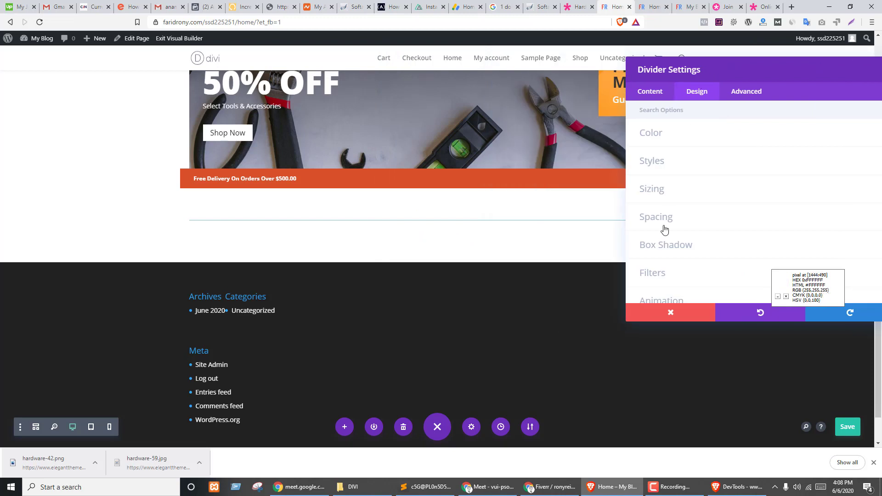
click(660, 133)
drag(705, 65, 568, 152)
key(ctrl+shift+Tab)
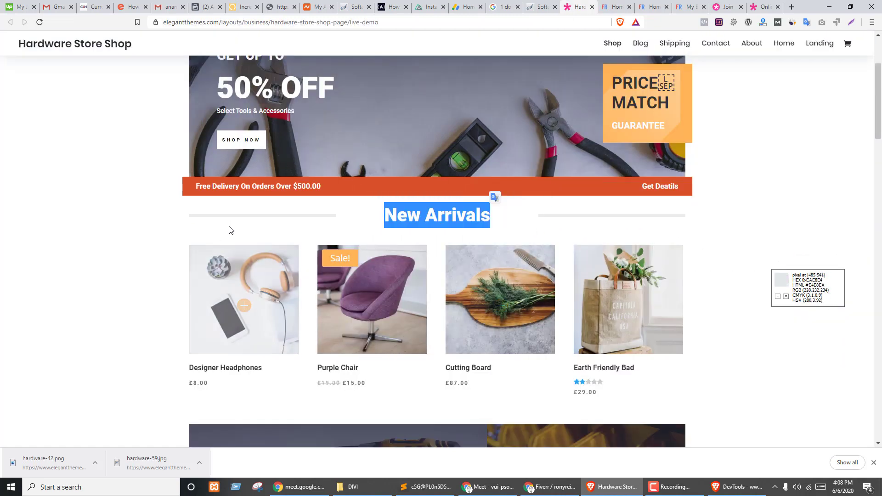
click(232, 216)
key(ctrl+Tab)
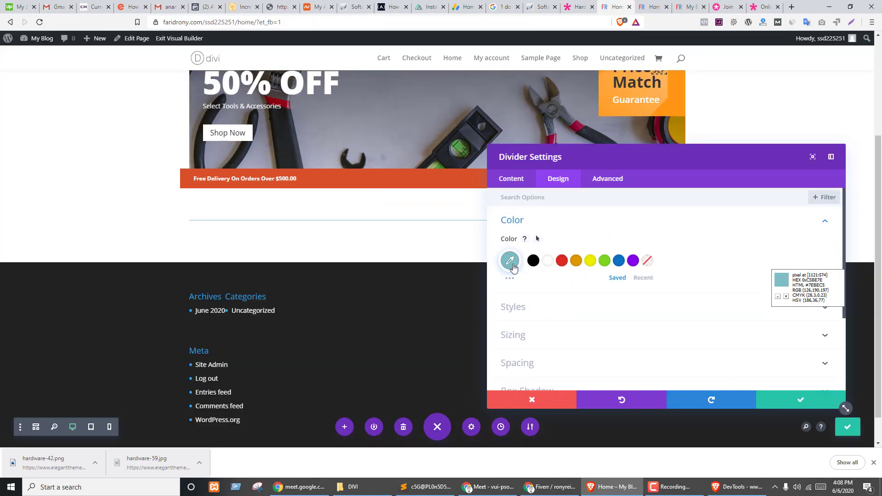
key(ctrl+shift+Tab)
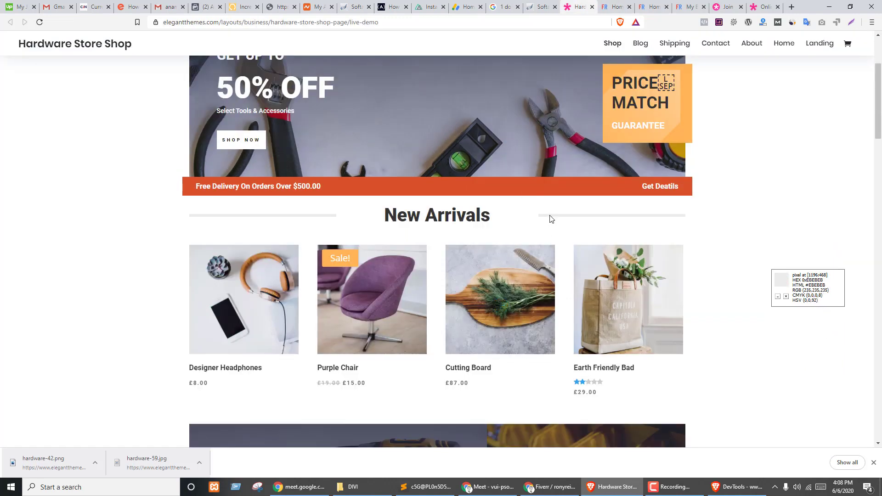
key(ctrl+Tab)
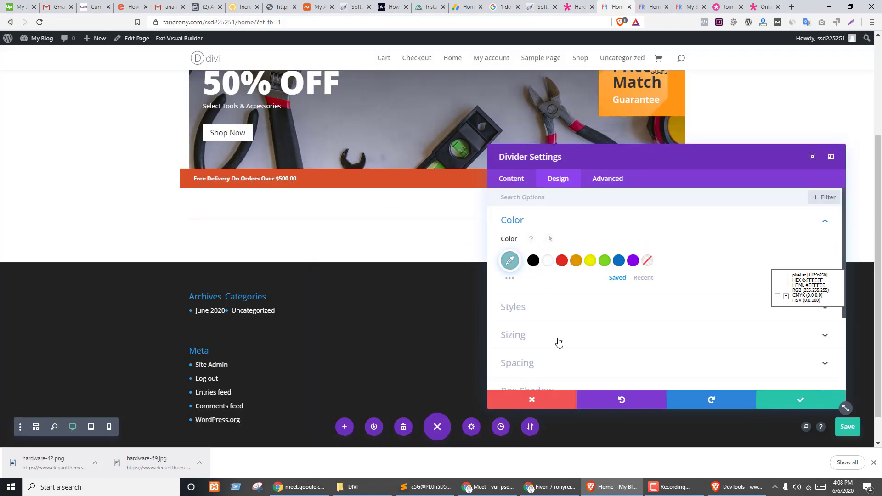
click(511, 261)
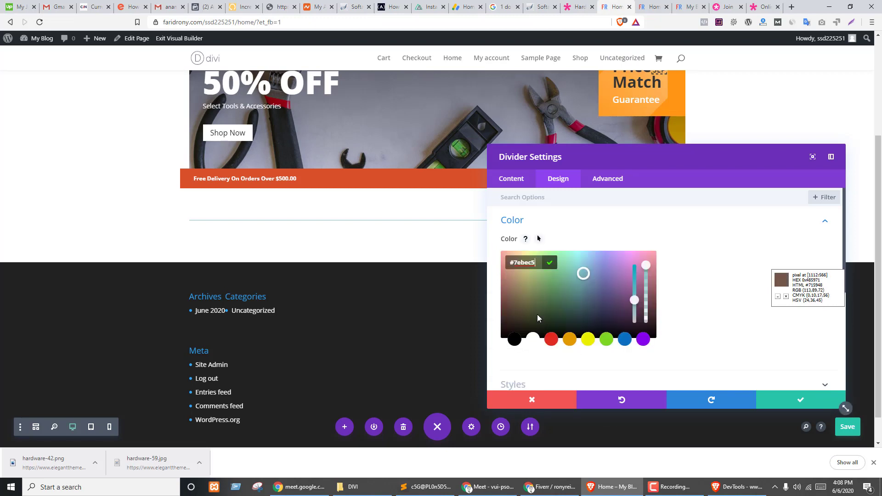
text(#ebebeb)
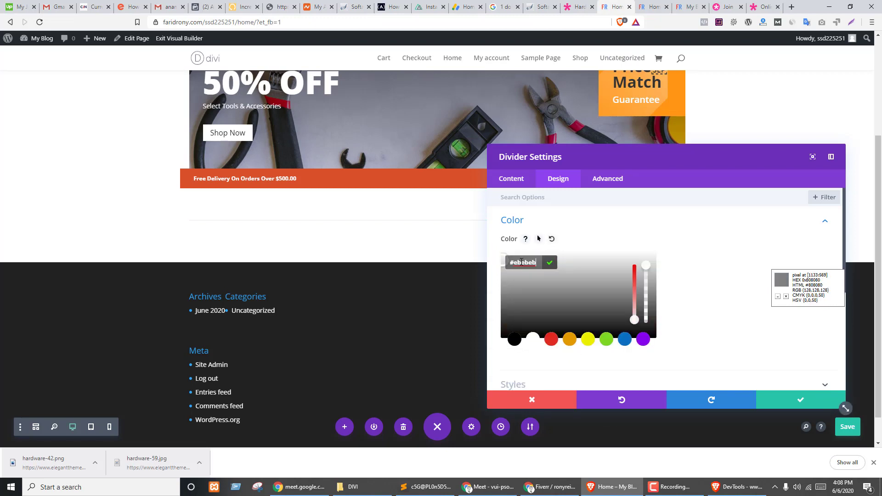
click(550, 262)
- Keep the divider style Solid, thicken the line to 6px, and save the settings
click(524, 308)
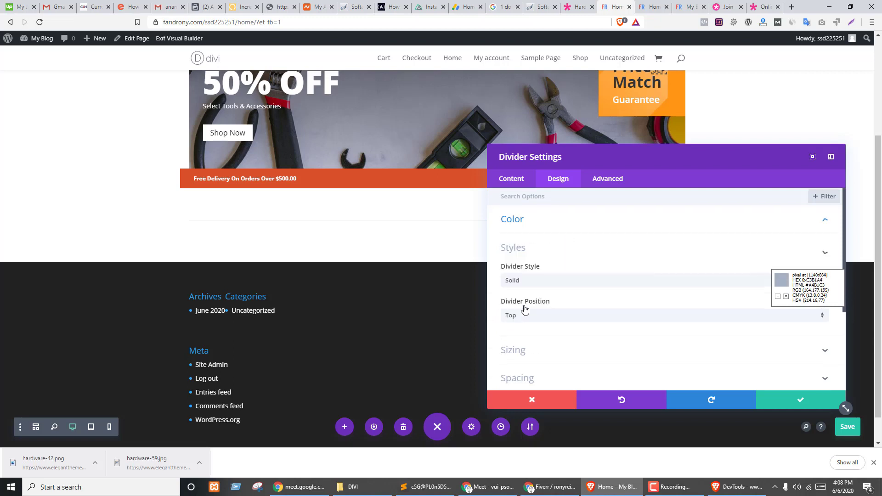
click(541, 234)
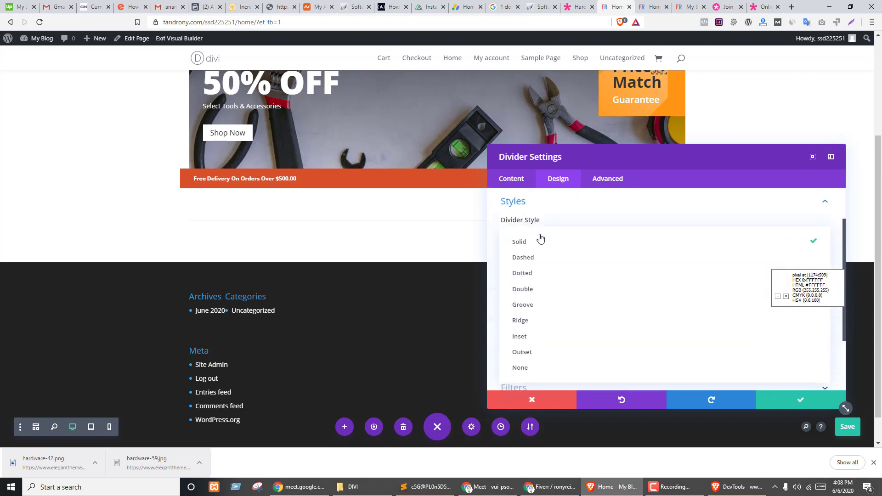
click(525, 243)
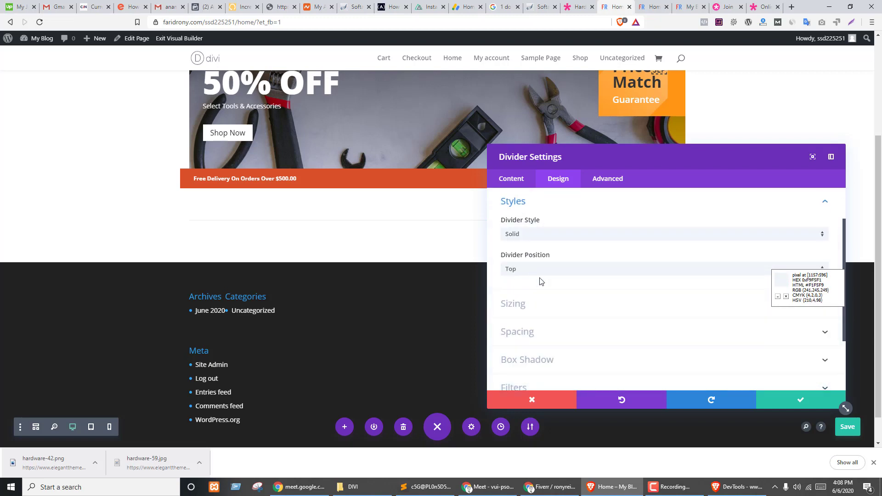
click(517, 305)
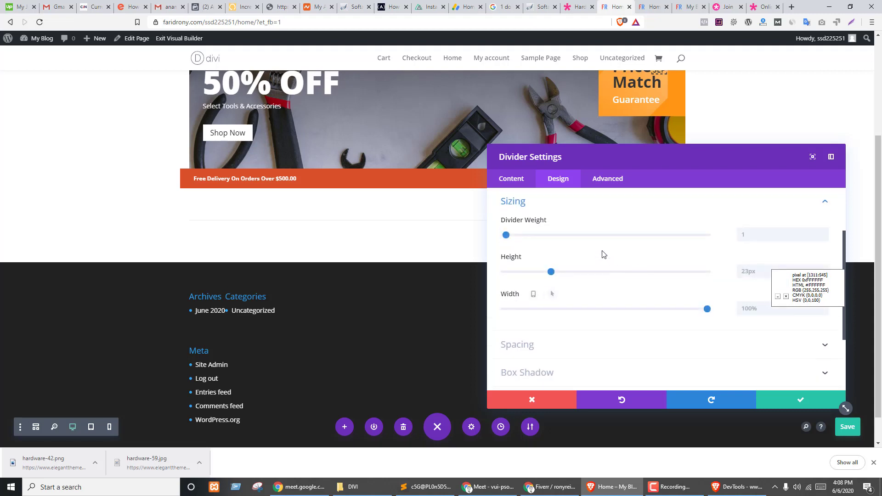
scroll(603, 255, down, 3)
click(528, 256)
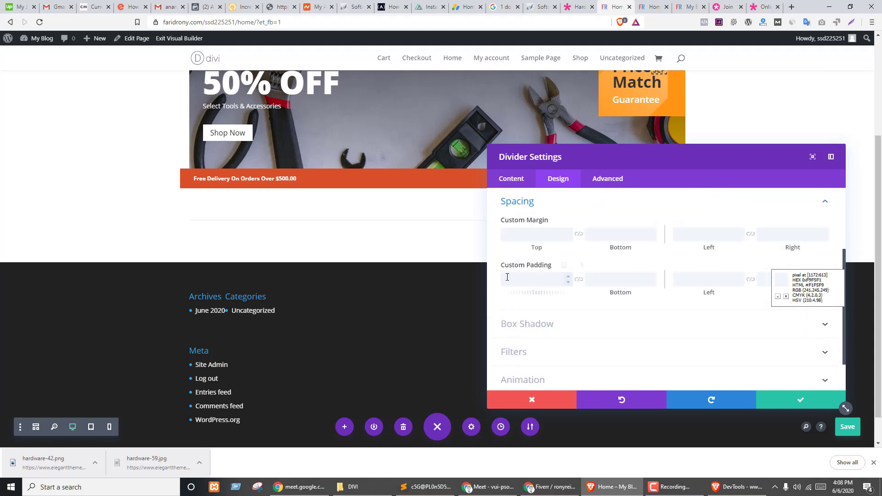
scroll(536, 267, up, 2)
click(515, 259)
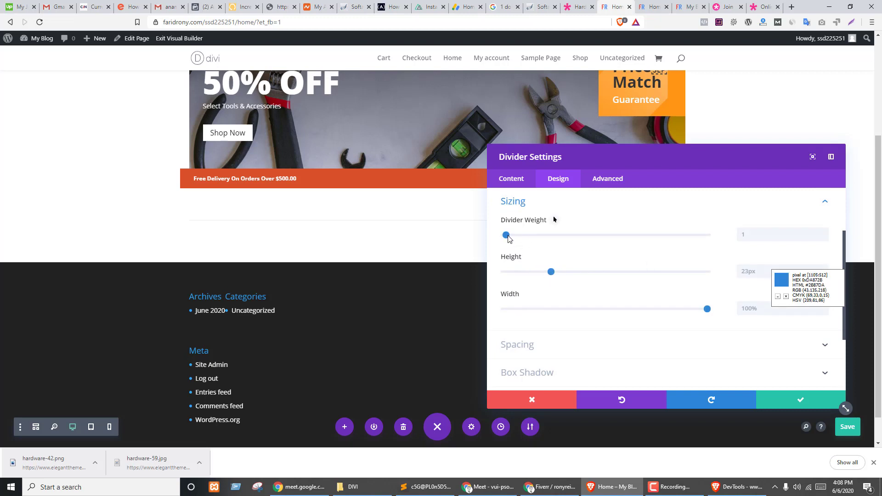
drag(507, 236, 519, 241)
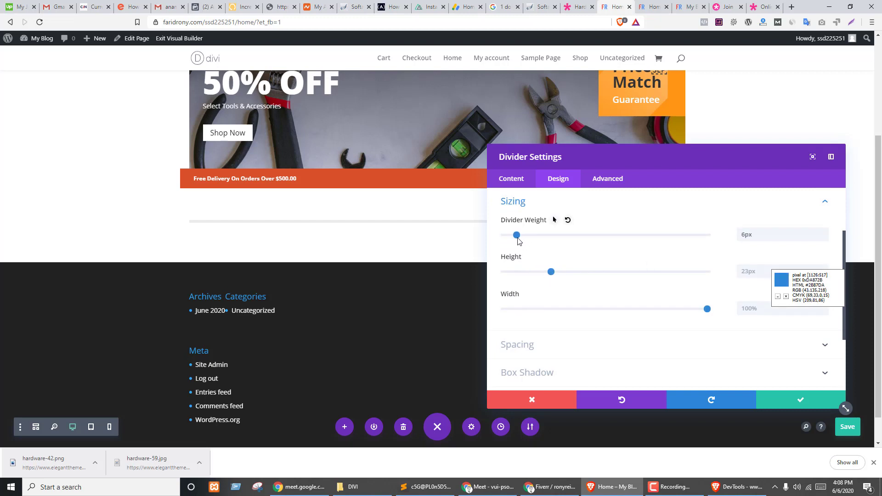
click(775, 397)
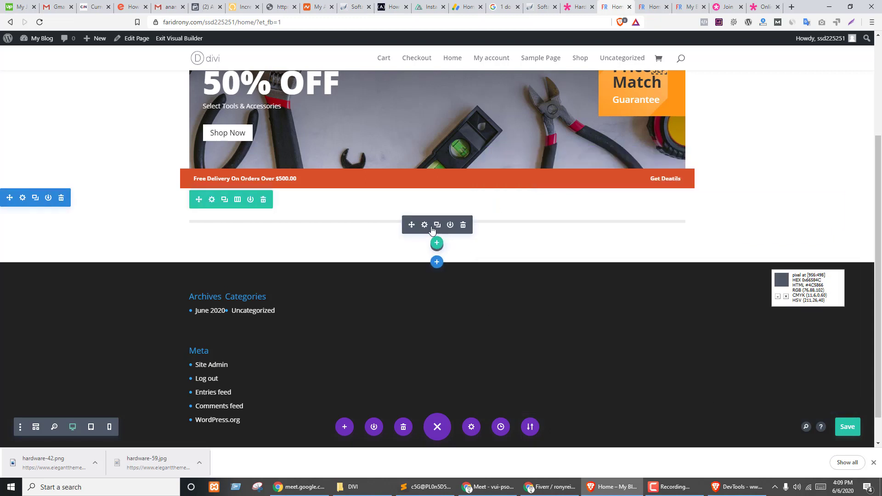
- Reopen the divider settings and set its position to Vertically Centered after trying Top and Bottom
click(425, 224)
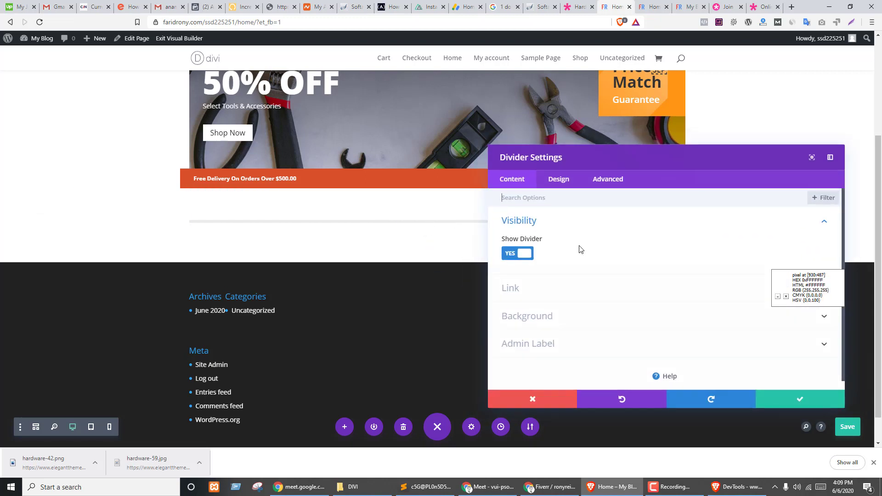
click(521, 288)
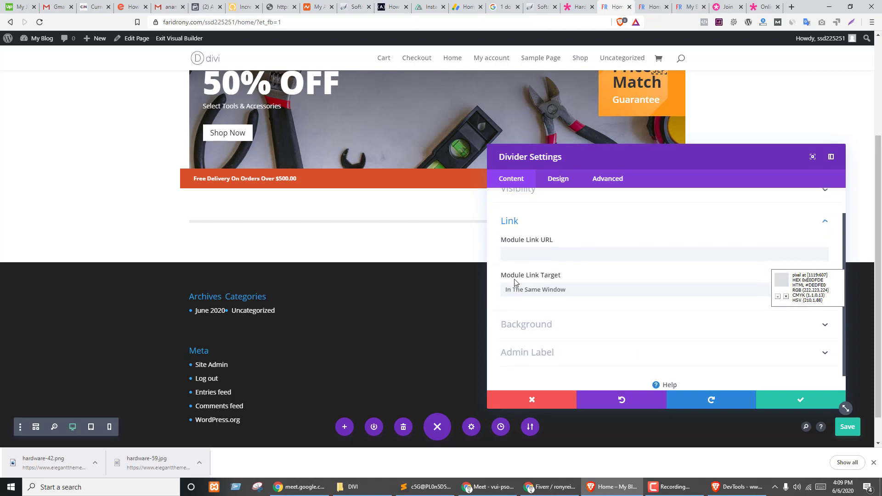
scroll(618, 321, up, 1)
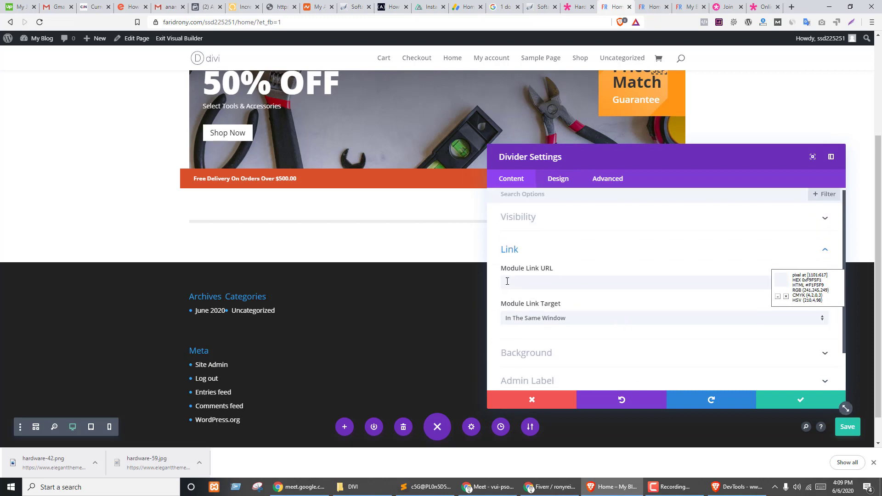
click(559, 179)
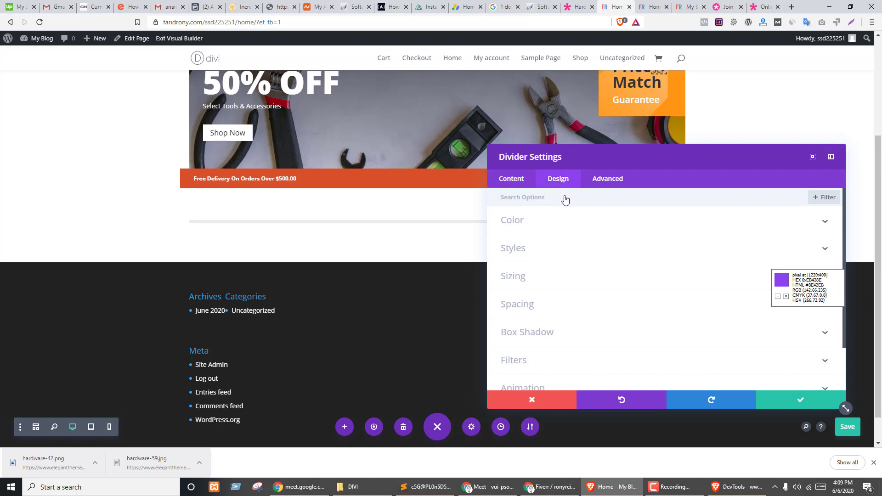
click(524, 230)
click(554, 304)
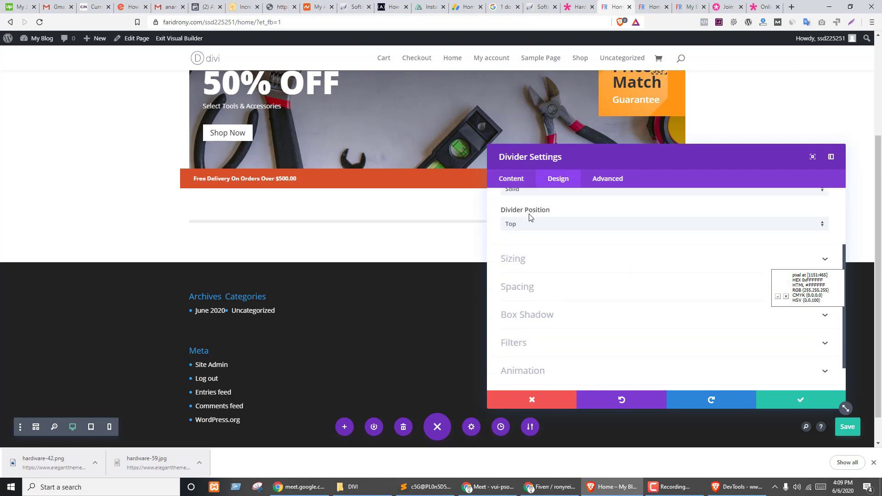
click(536, 271)
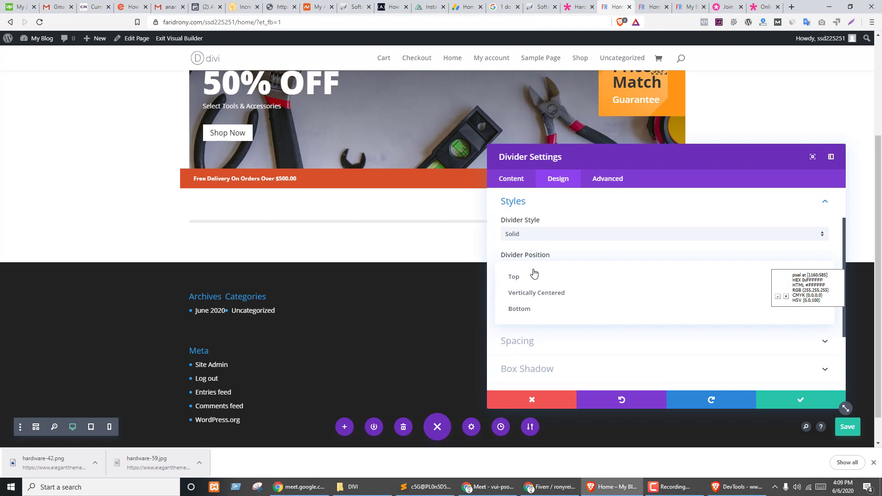
click(540, 293)
click(534, 272)
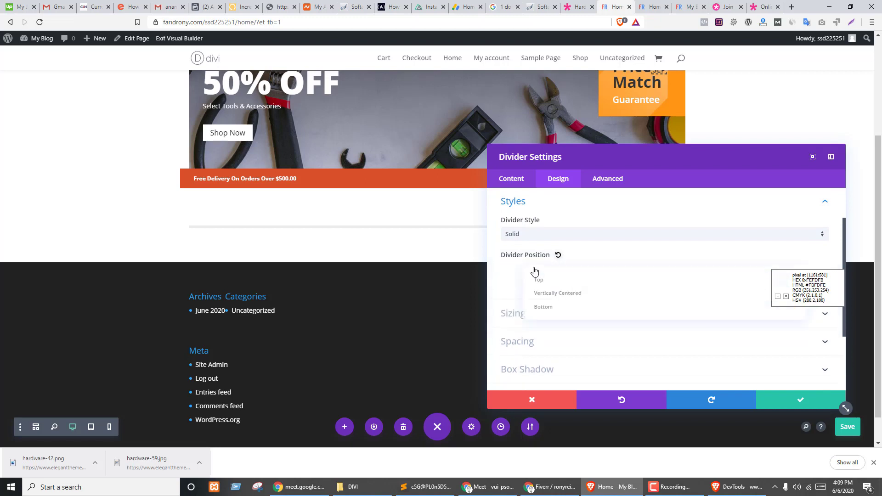
click(537, 278)
click(538, 271)
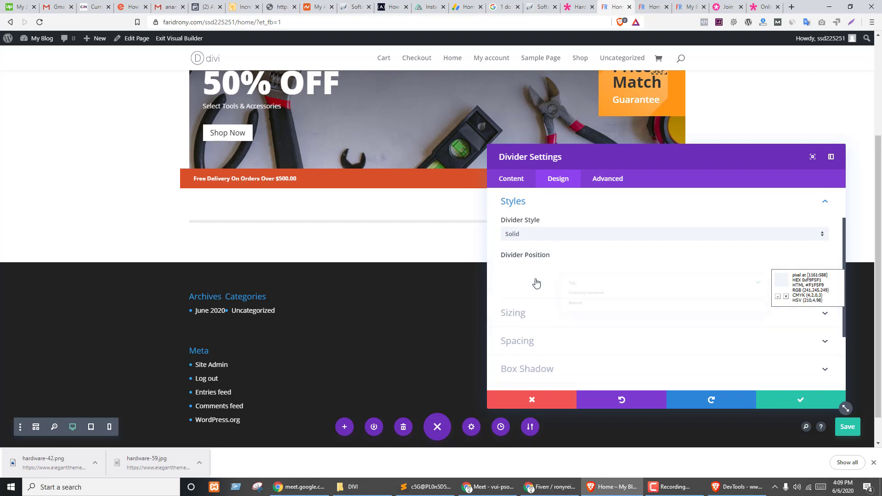
click(529, 306)
click(540, 276)
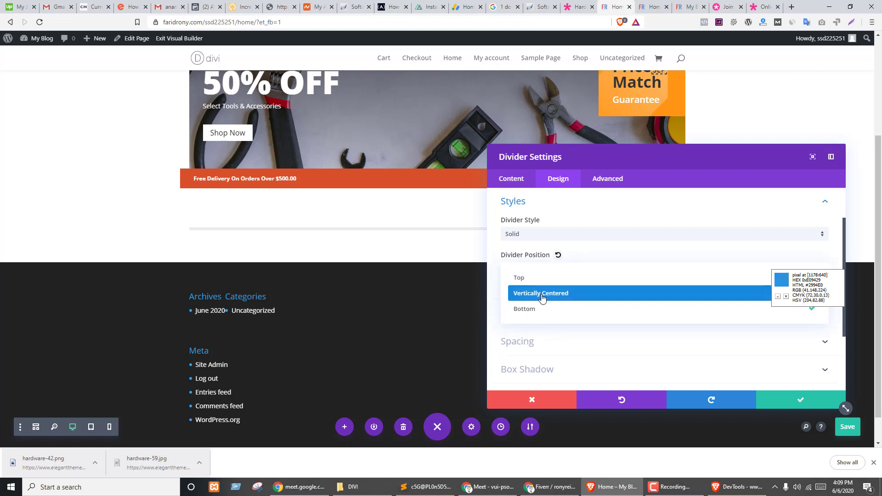
click(541, 294)
- Try dashed and inset divider styles, then return the style to Solid
click(528, 235)
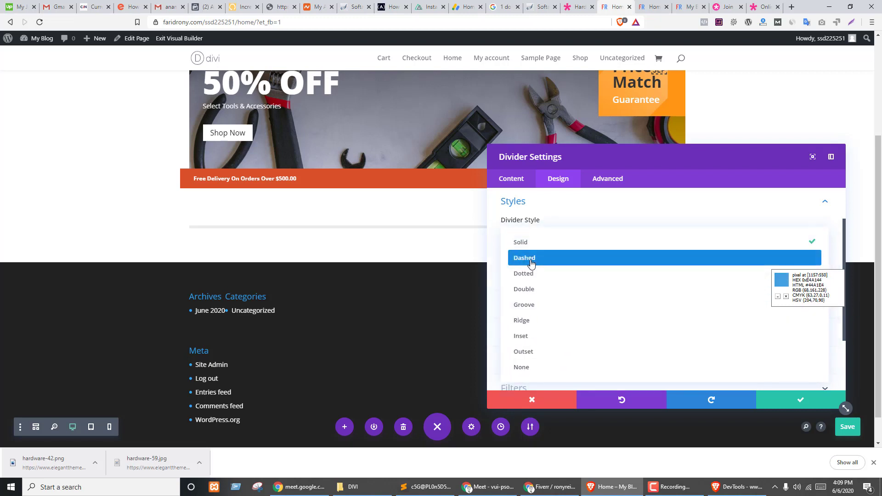
click(529, 259)
click(543, 236)
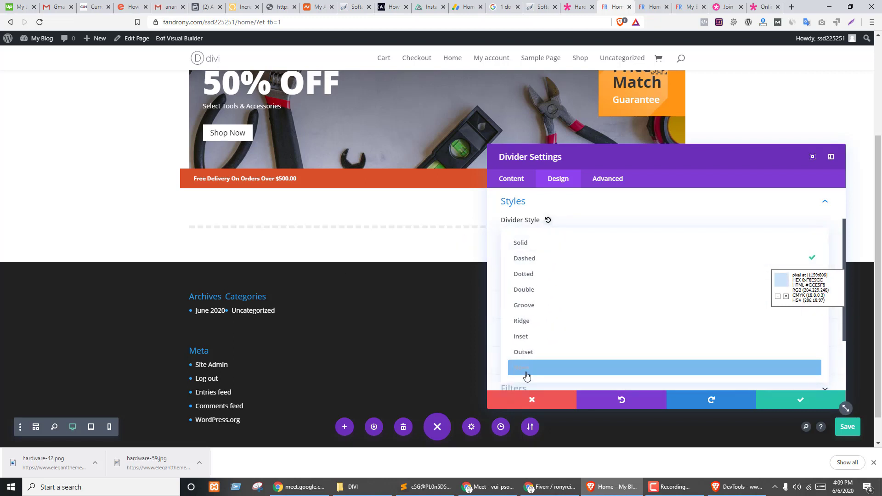
click(532, 337)
click(531, 235)
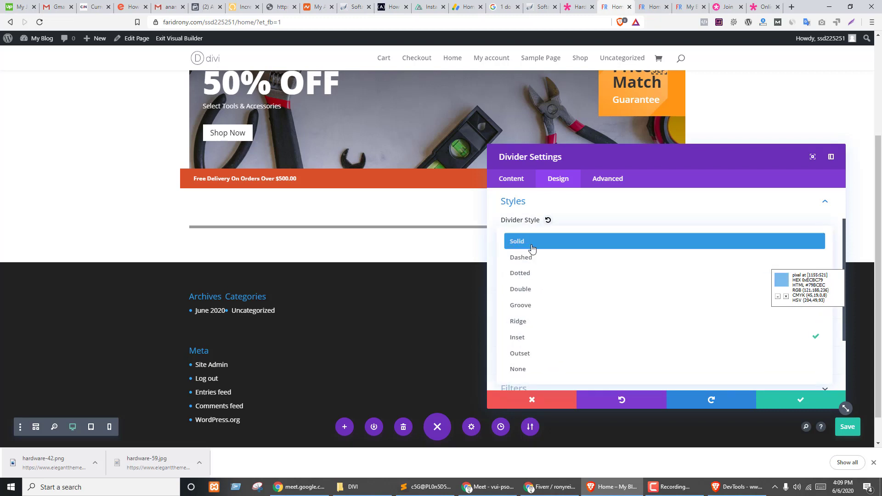
click(529, 242)
scroll(566, 275, down, 2)
click(539, 256)
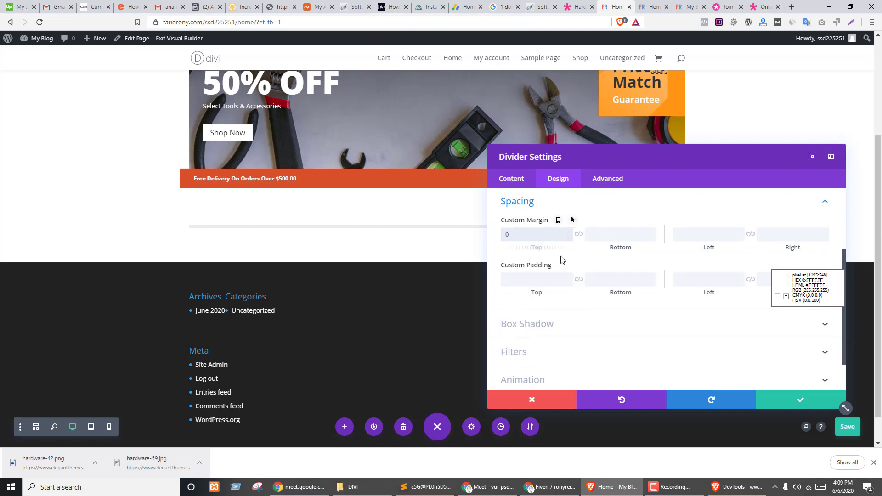
- Set the divider's top and bottom margin and padding to 0px
text(0px)
click(577, 236)
click(533, 285)
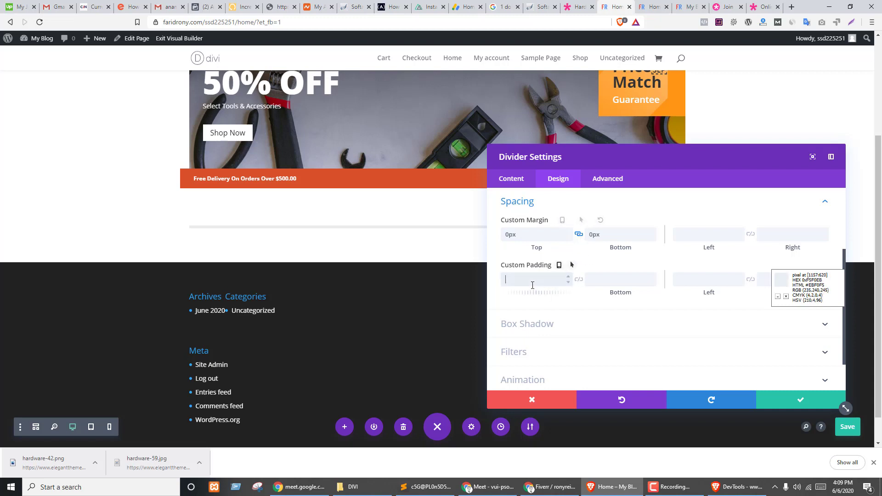
text(0px)
click(579, 279)
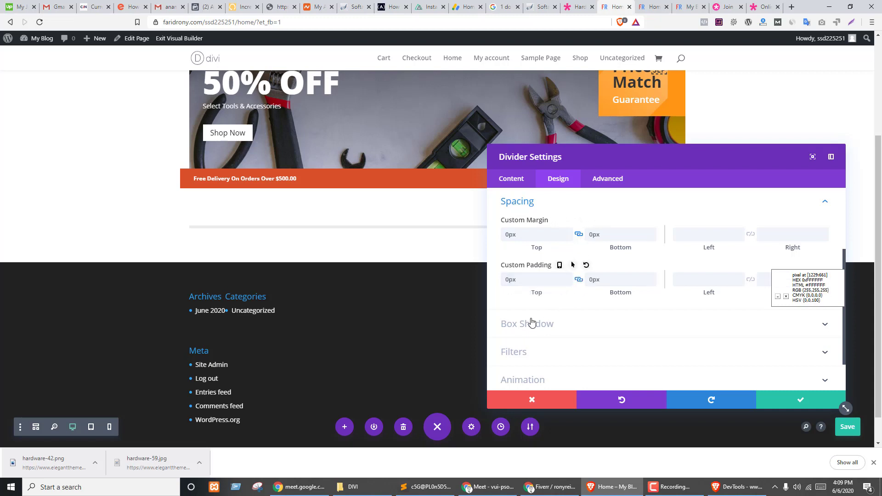
scroll(629, 325, down, 2)
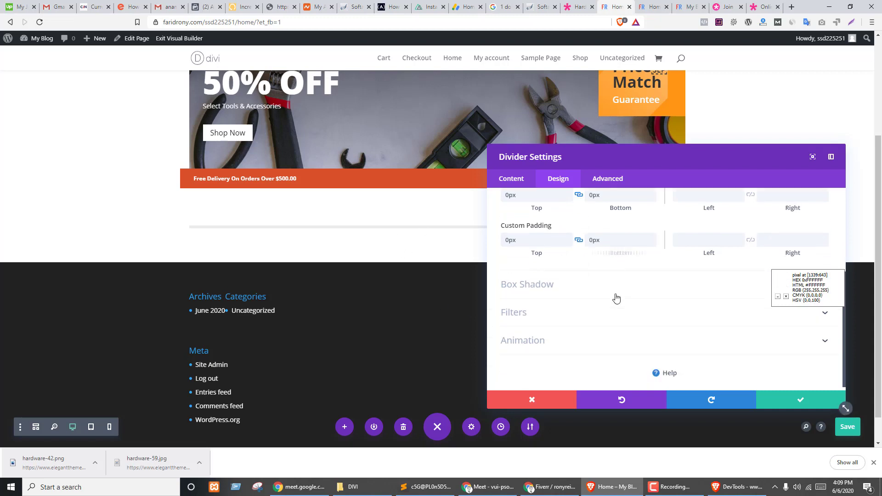
- Try a box shadow on the divider, remove it, and save the settings
click(544, 282)
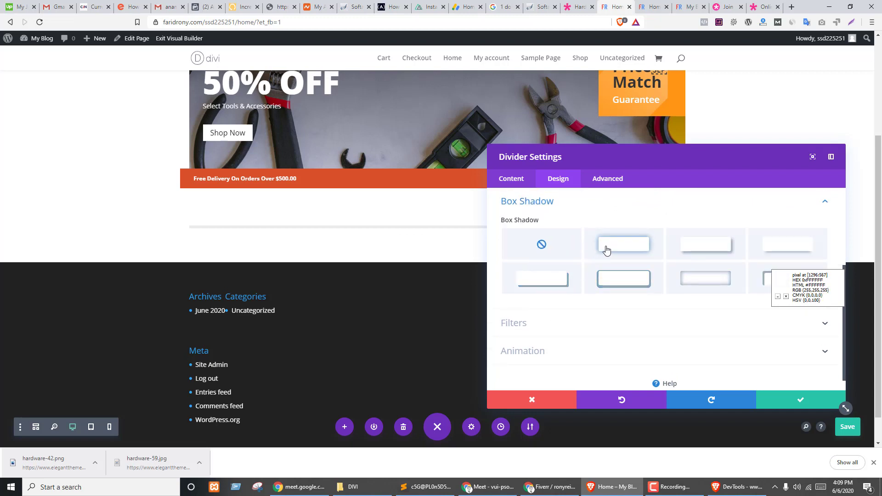
click(626, 280)
click(543, 245)
click(538, 324)
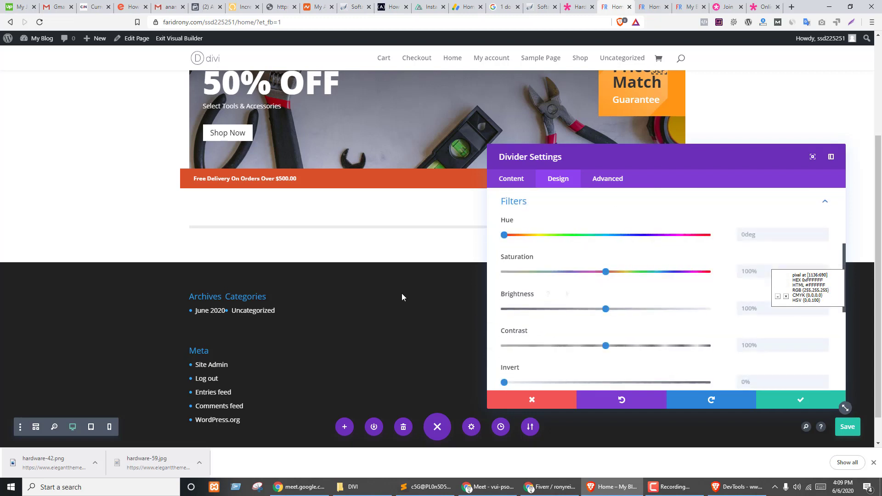
click(608, 184)
click(508, 183)
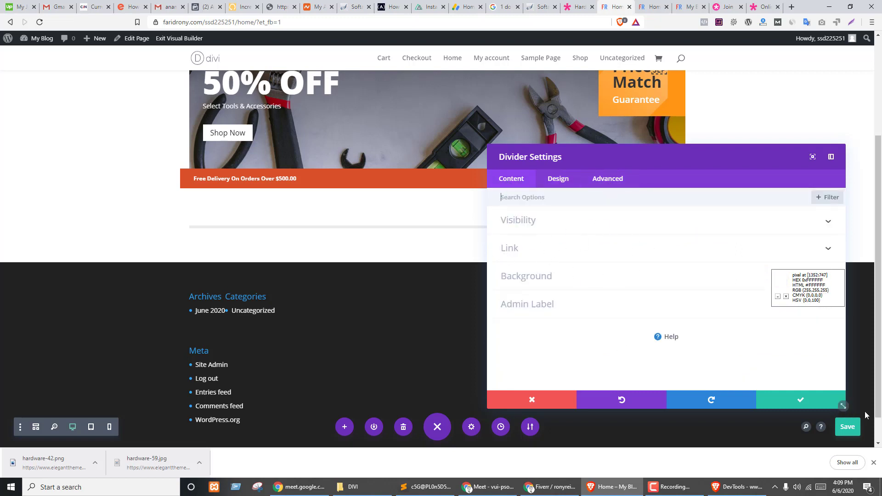
click(815, 407)
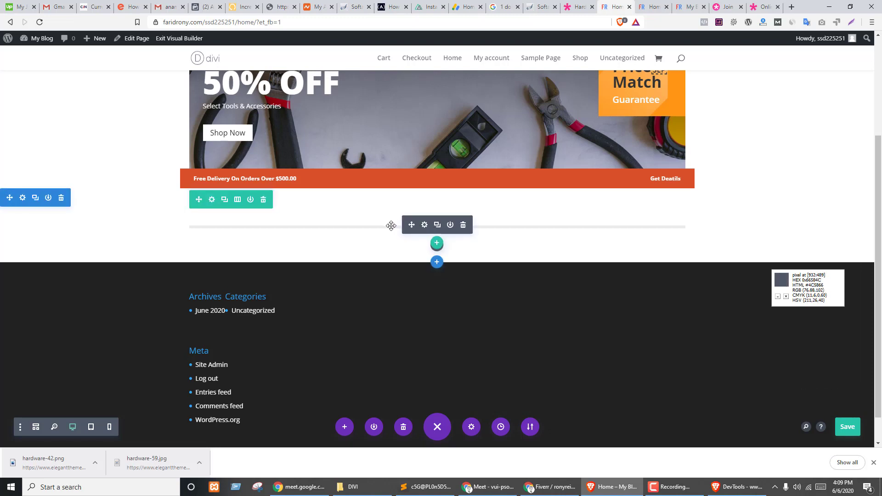
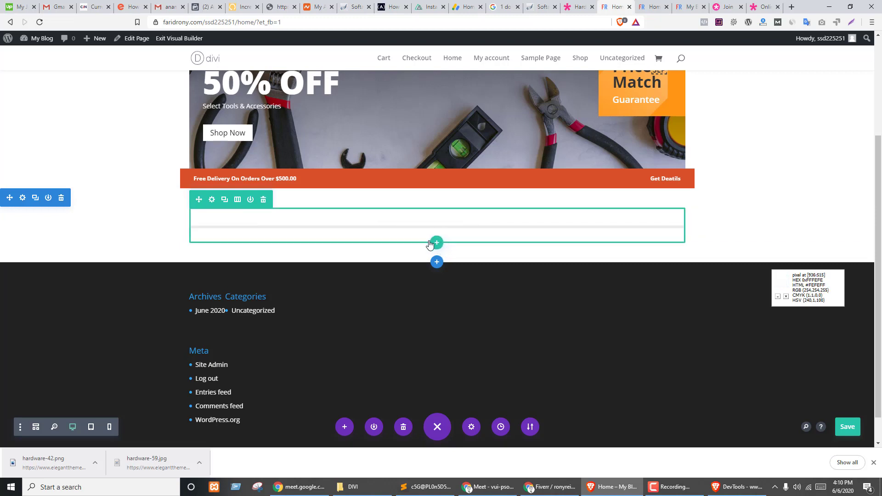
- Drag the row's bottom padding taller, then add a Call To Action module and delete it
drag(420, 241, 426, 266)
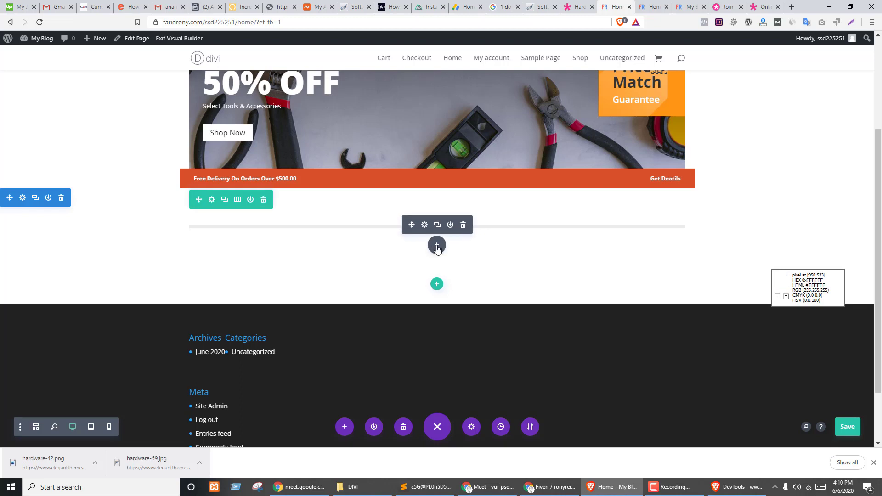
click(437, 245)
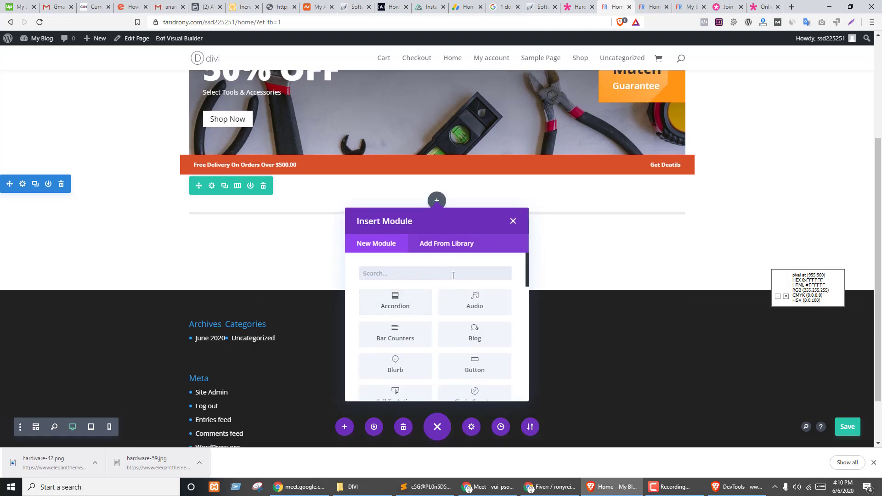
scroll(390, 310, down, 1)
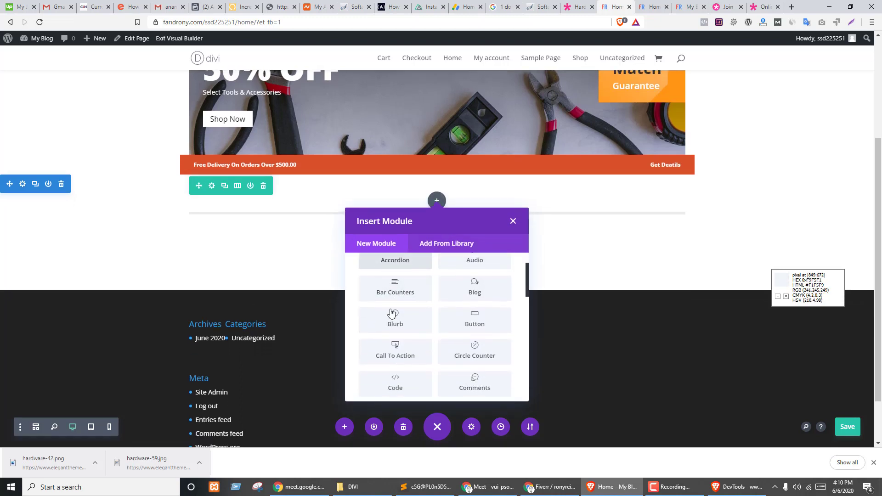
scroll(423, 331, down, 1)
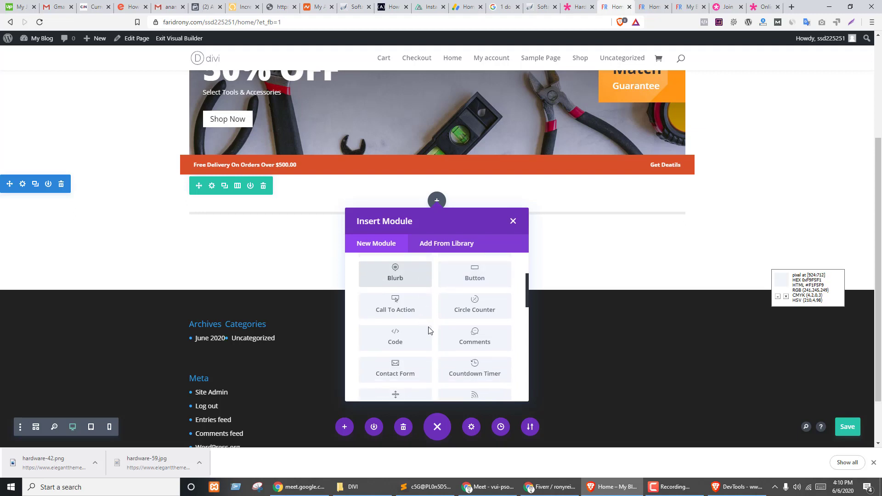
click(401, 314)
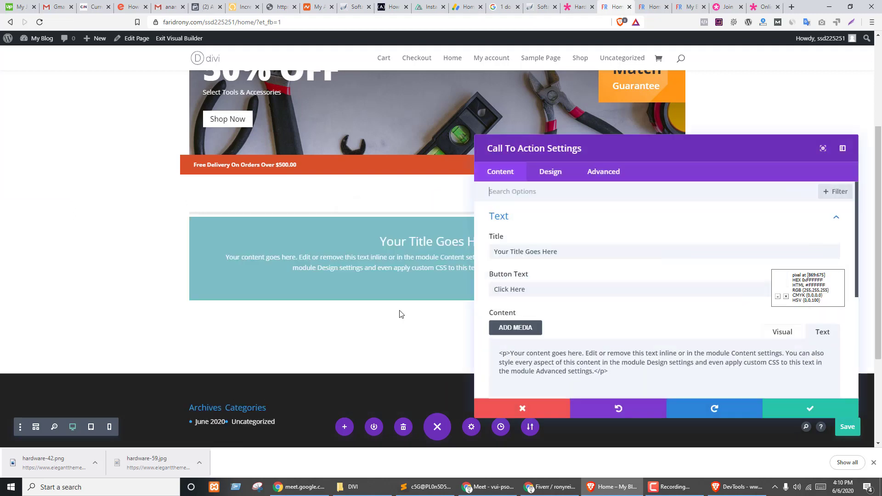
click(519, 403)
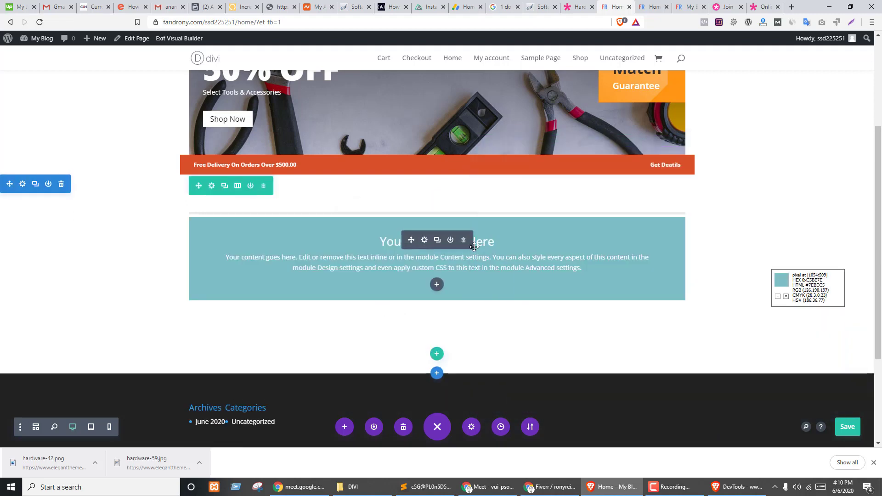
click(463, 239)
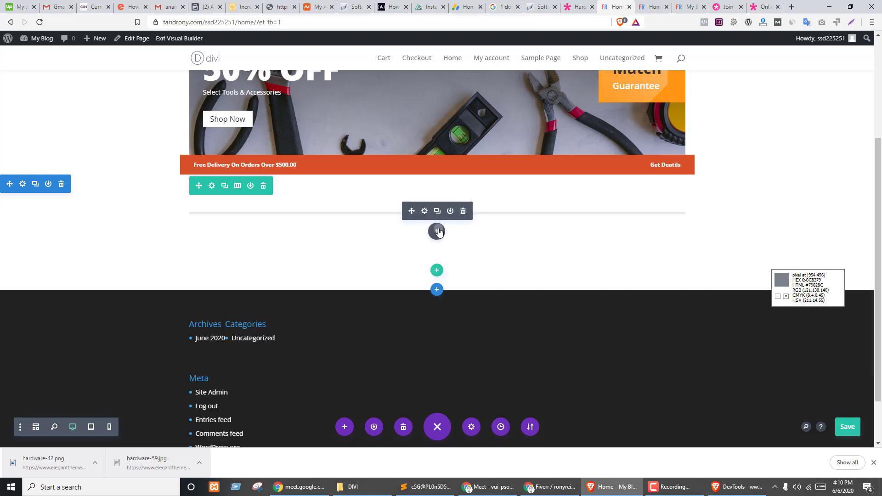
- Browse the module list, select the demo's New Arrivals heading, and close the chooser empty
click(437, 230)
scroll(426, 316, down, 1)
scroll(426, 315, down, 2)
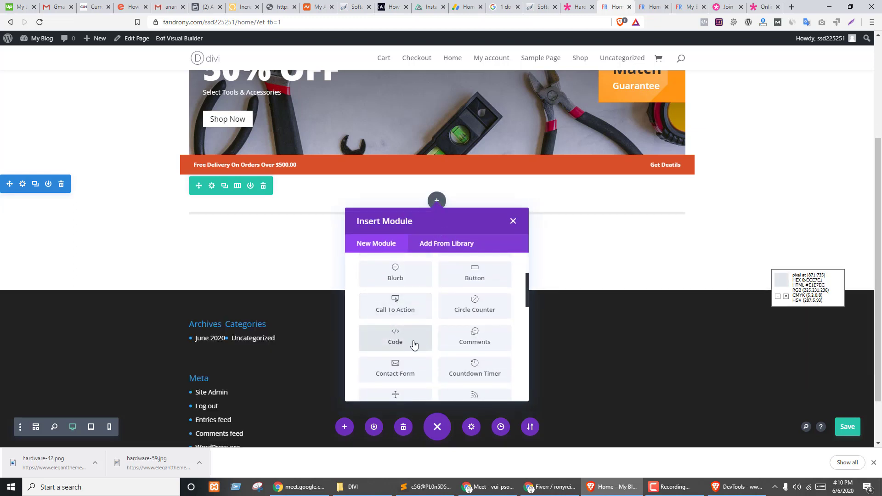
scroll(386, 366, down, 1)
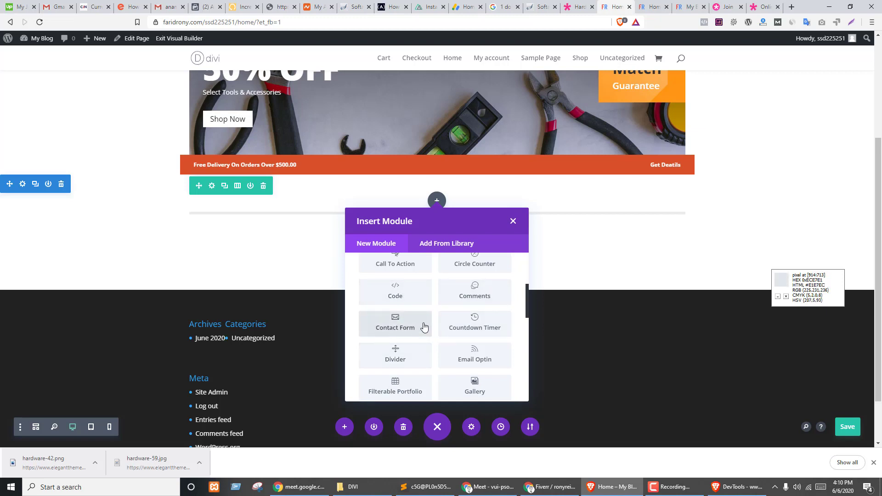
scroll(421, 330, down, 1)
scroll(414, 343, down, 1)
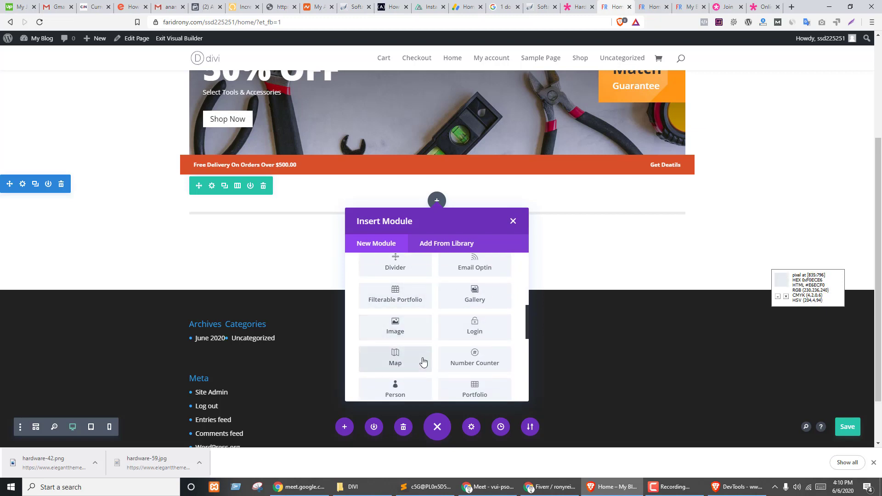
scroll(421, 350, down, 2)
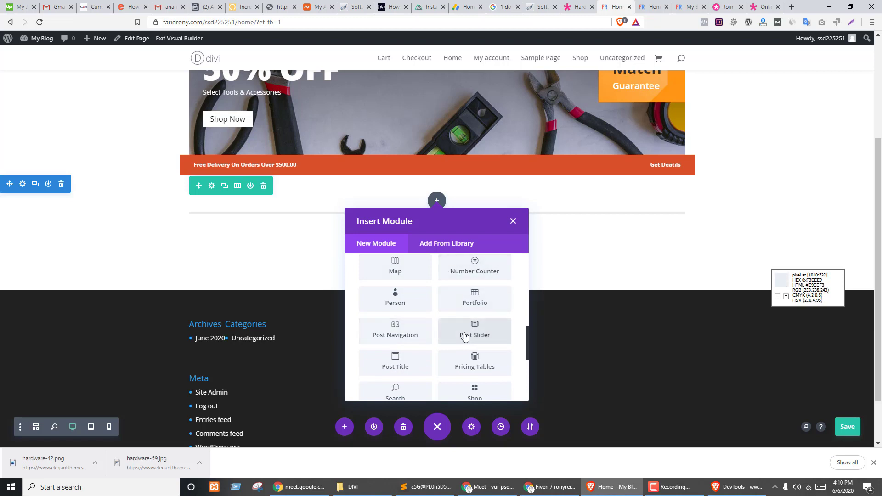
scroll(437, 329, down, 1)
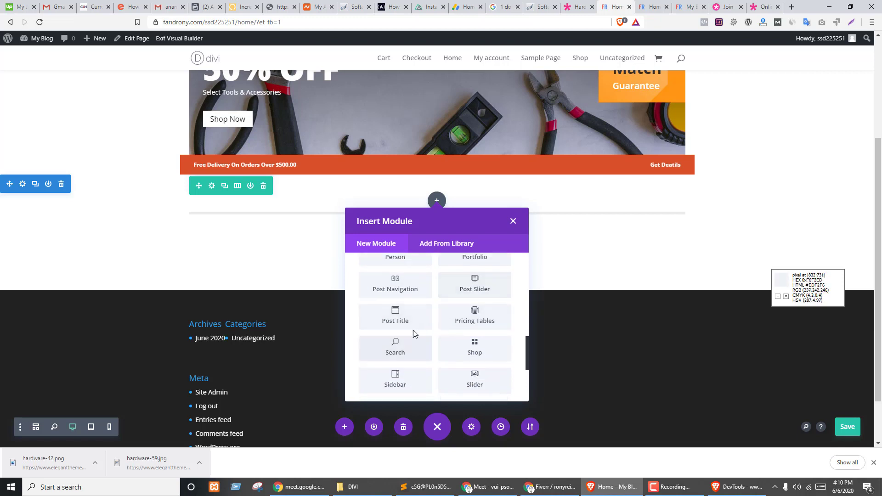
scroll(444, 361, down, 1)
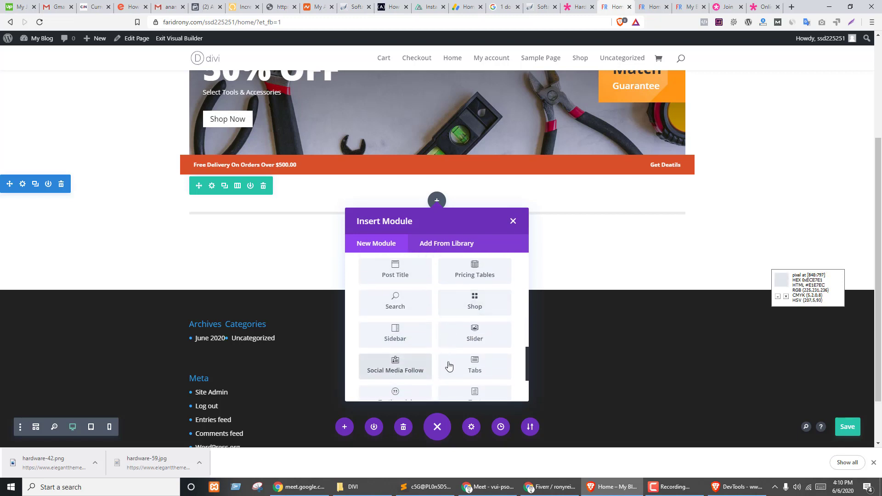
scroll(424, 353, down, 2)
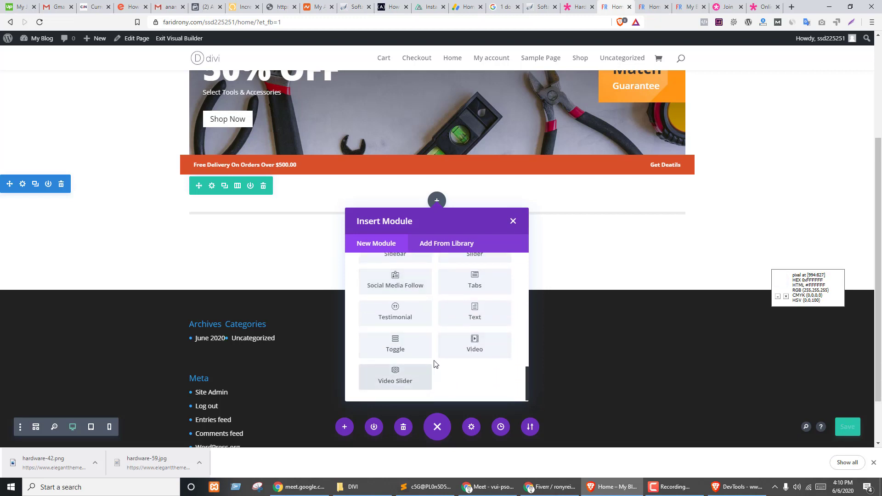
scroll(488, 381, up, 5)
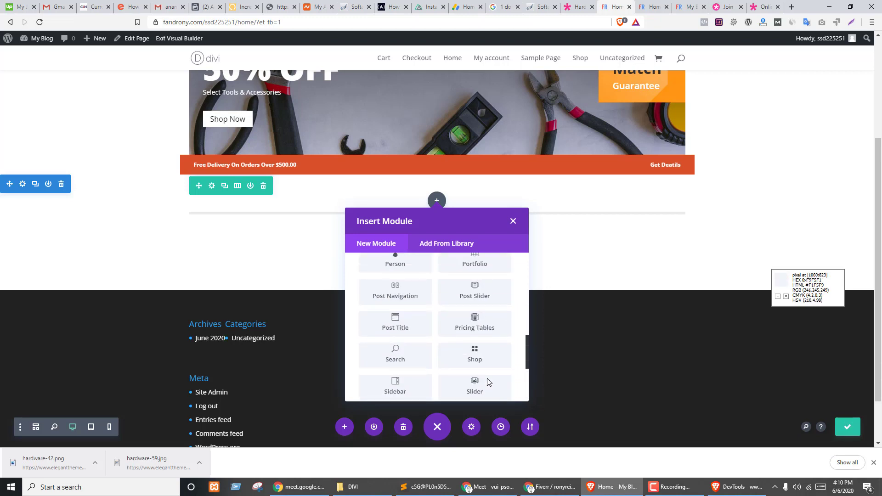
click(578, 6)
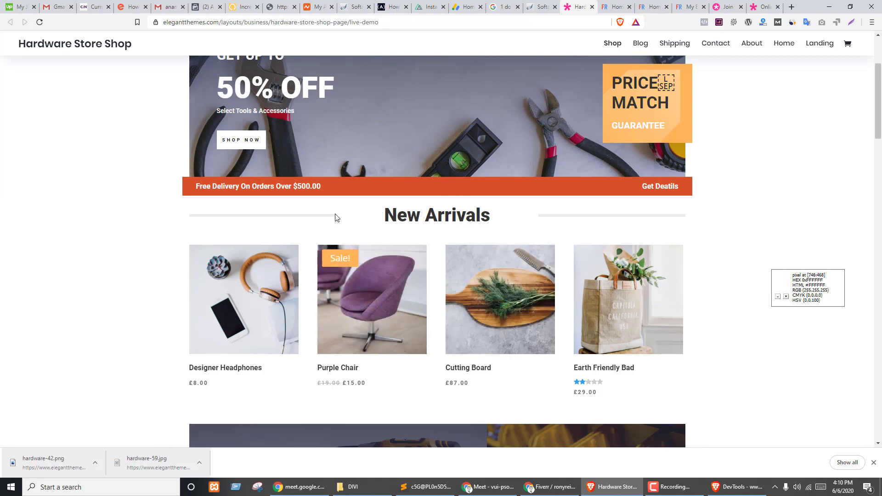
drag(336, 214, 495, 216)
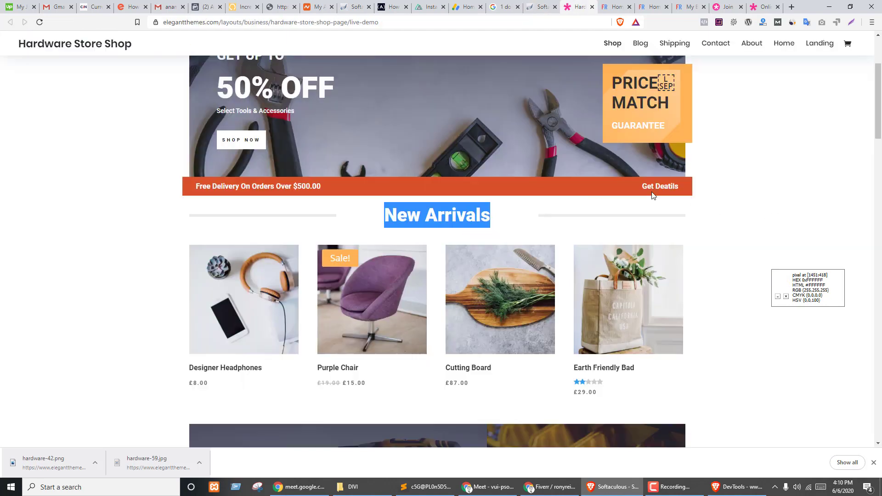
key(ctrl+Tab)
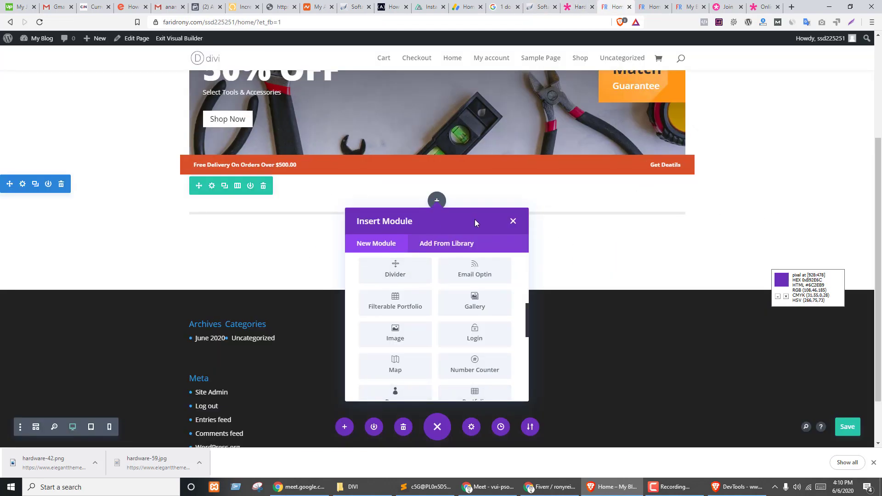
click(513, 224)
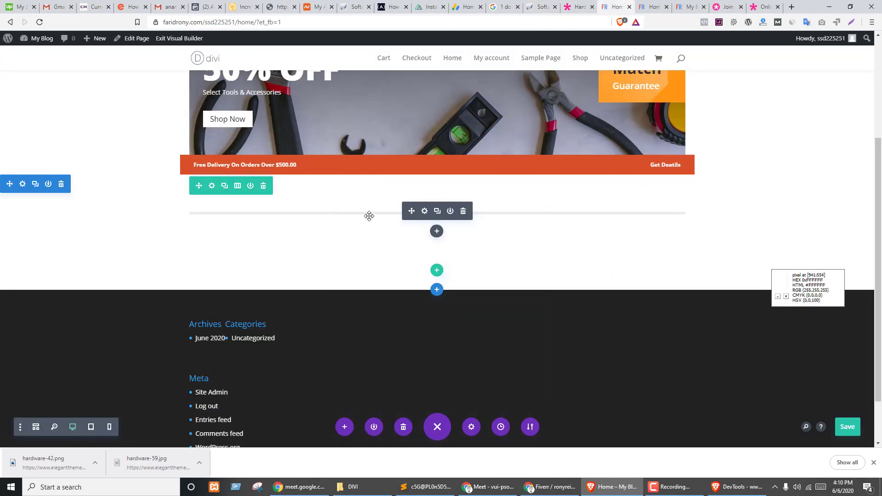
- Split the row into three equal columns and copy the divider into the third column
click(238, 187)
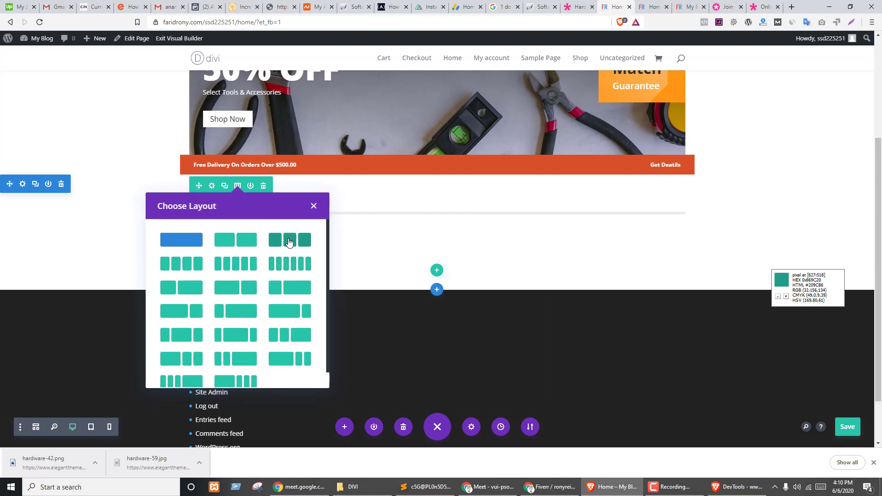
click(289, 242)
mouse_move(289, 216)
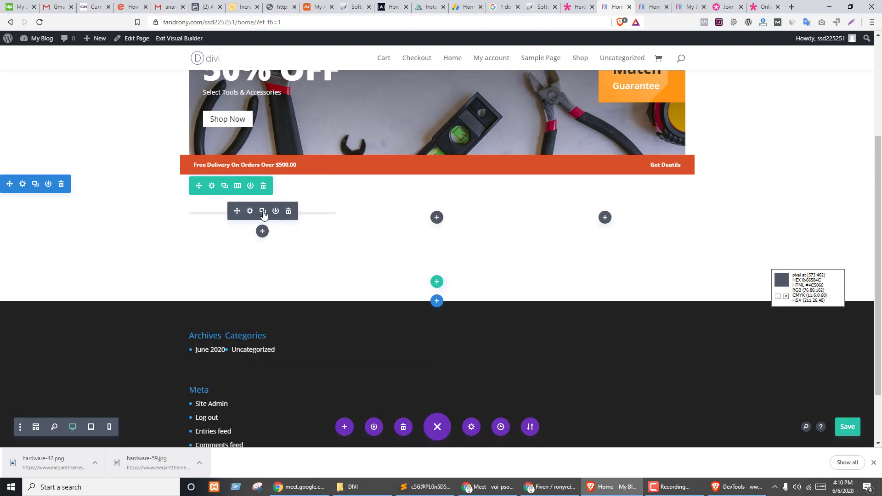
drag(264, 214, 608, 222)
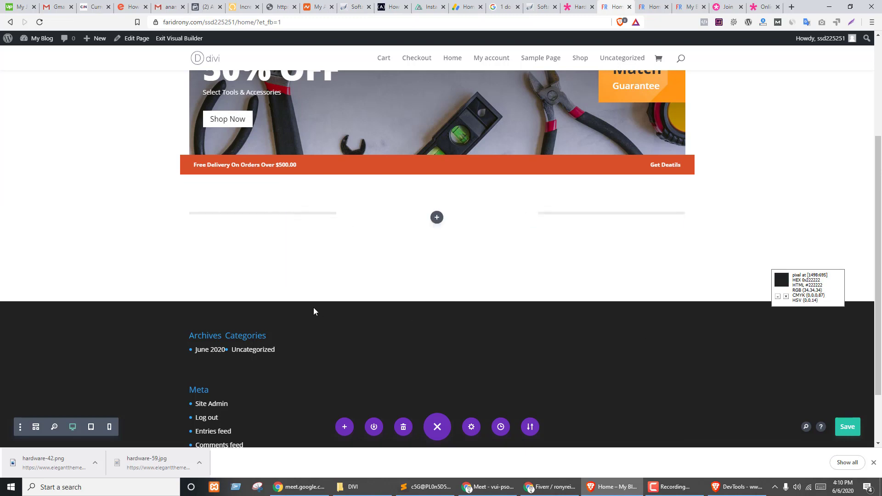
- Duplicate the Tools heading and paste replacement text over the middle column's heading
scroll(380, 272, up, 3)
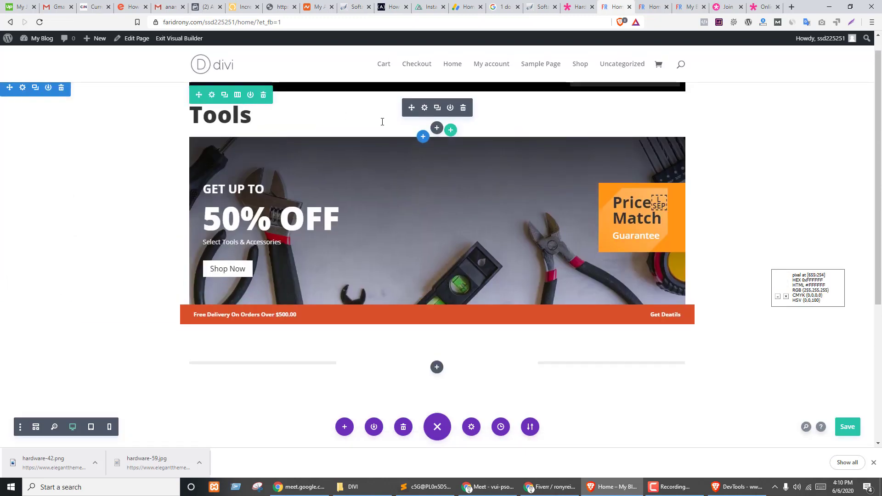
click(437, 108)
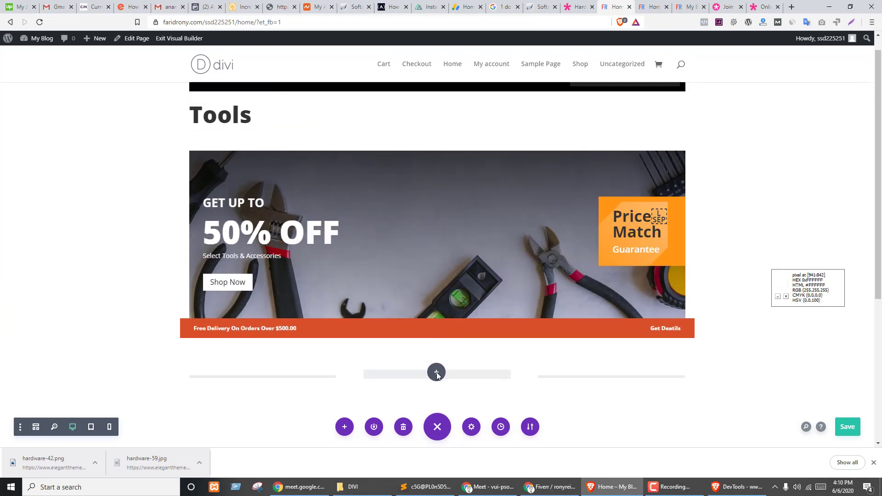
scroll(547, 262, down, 2)
scroll(547, 262, down, 1)
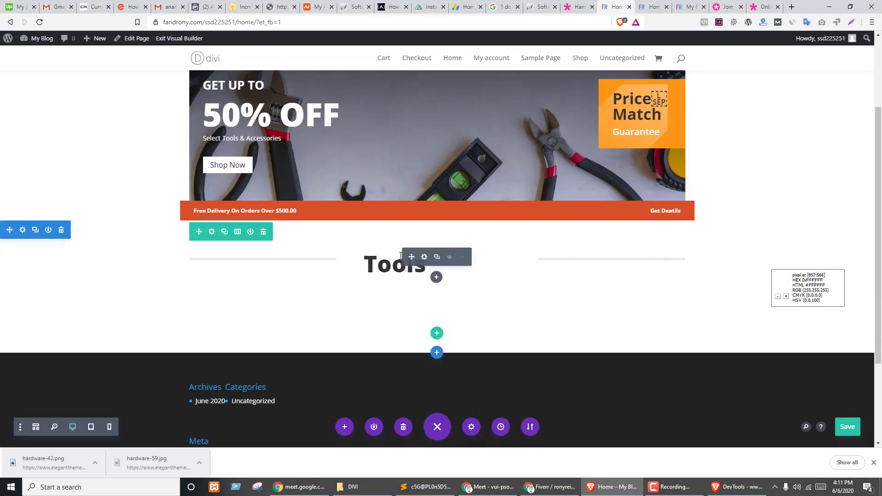
double_click(390, 264)
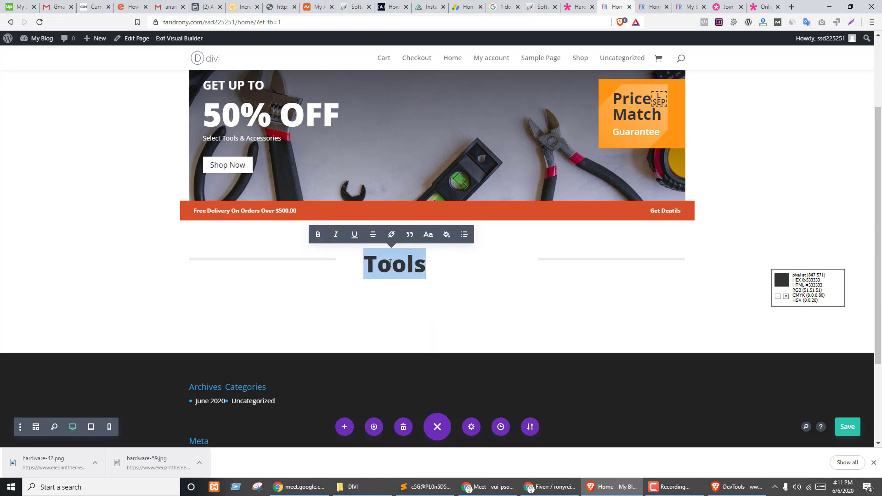
text(EBEBEB)
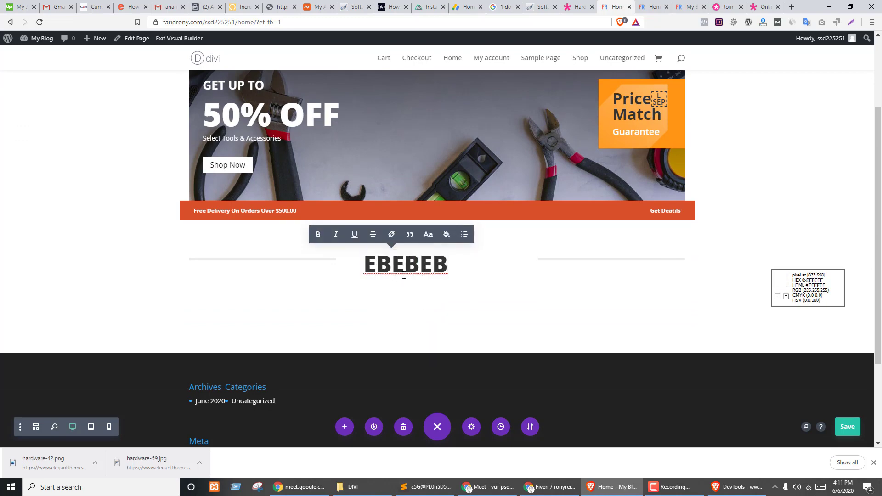
- Paste New Arrivals as the heading, then undo the edit back to Tools
key(ctrl+shift+Tab)
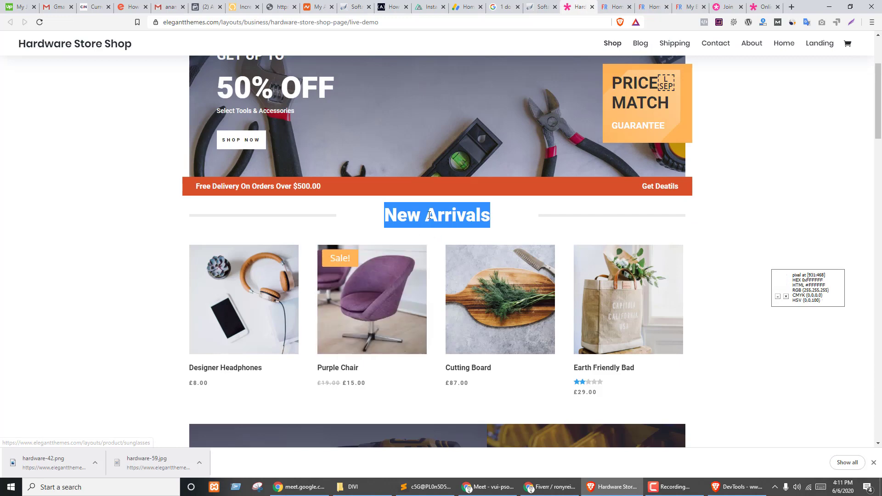
key(ctrl+Tab)
double_click(408, 265)
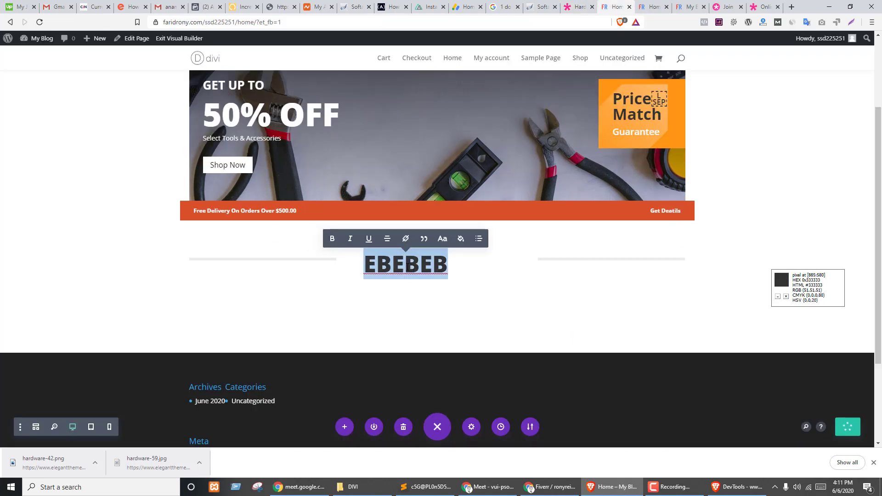
text(New Arrivals)
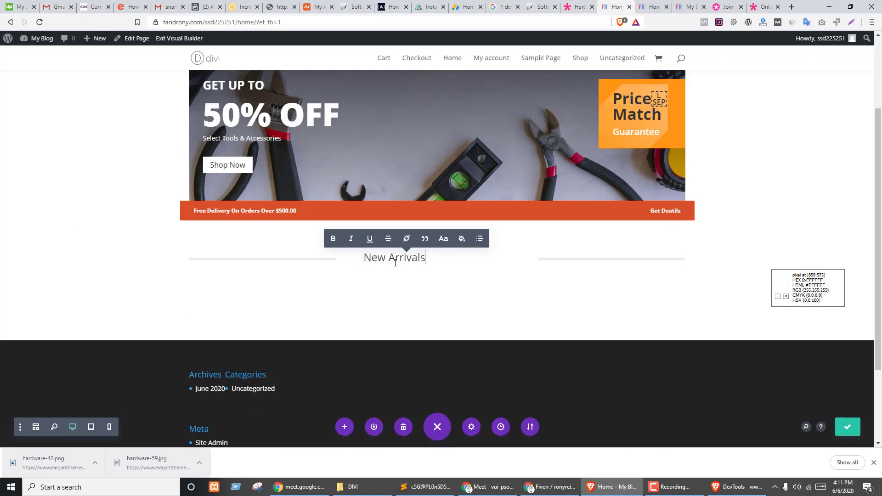
click(565, 294)
key(ctrl+z)
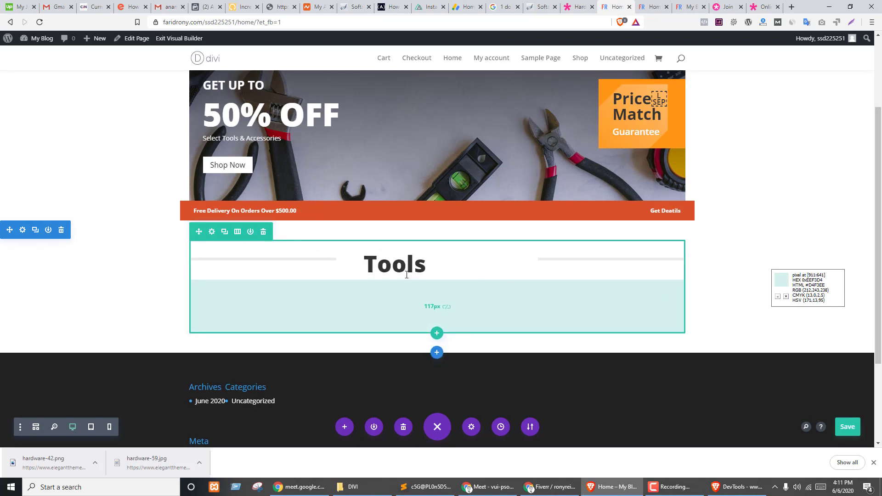
- Replace the heading text Tools with New Arrivals in the HTML view and save
click(424, 257)
click(813, 257)
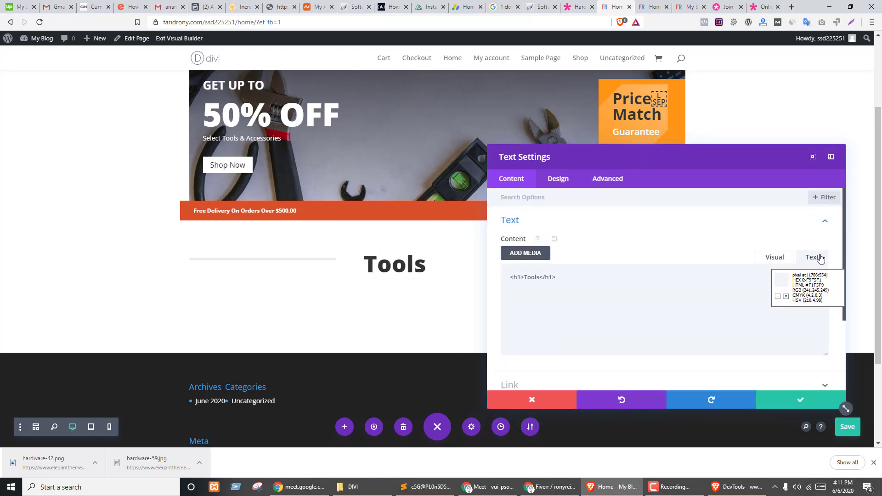
double_click(527, 277)
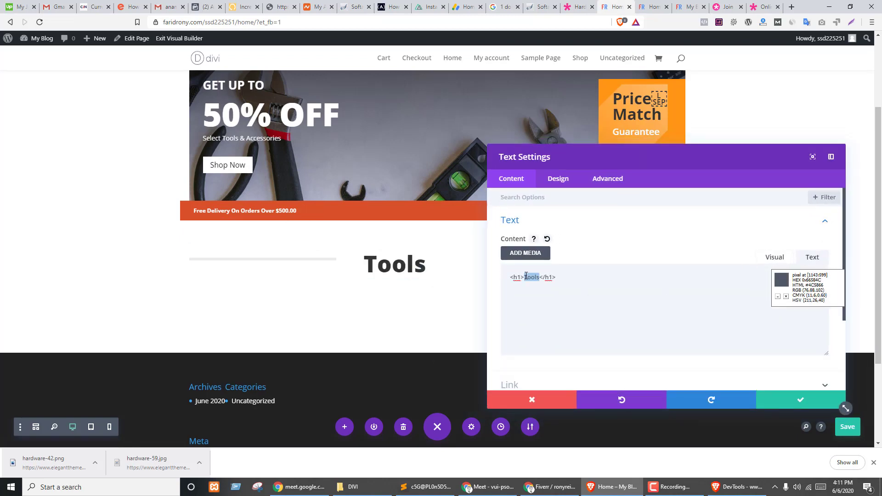
text(New Arrivals)
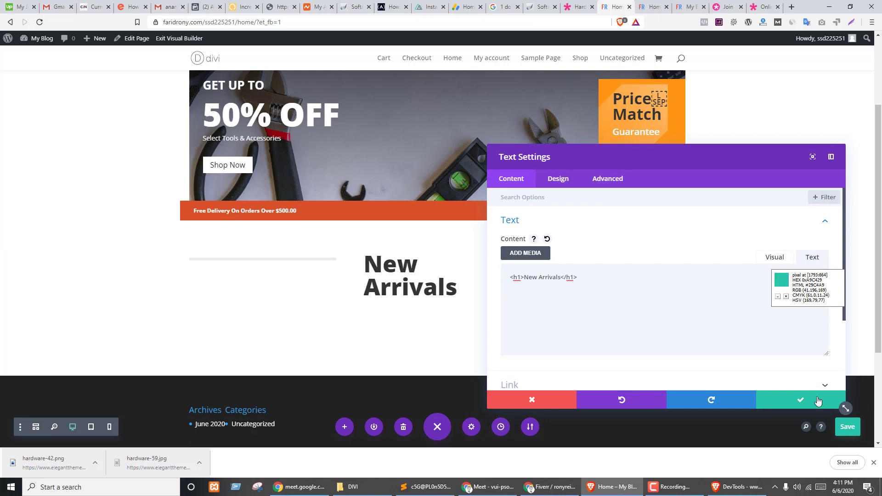
click(804, 400)
- Set the New Arrivals heading text size to 45px in the design options
mouse_move(410, 266)
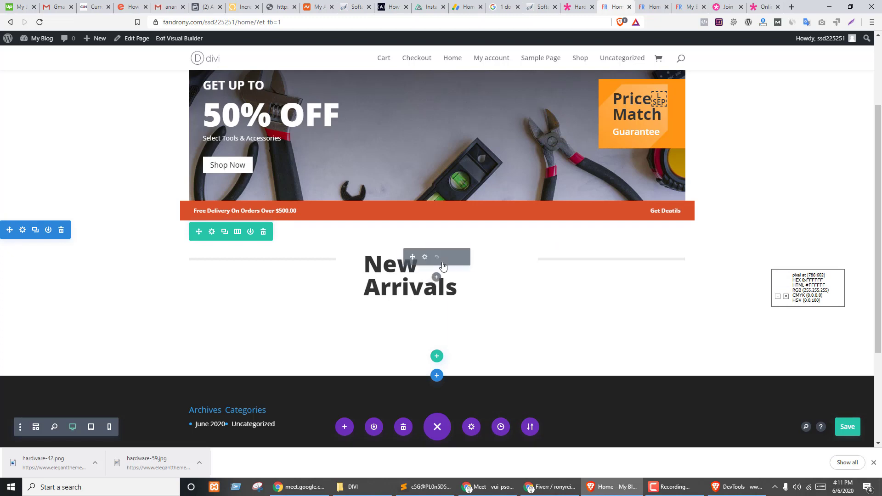
click(424, 257)
click(559, 180)
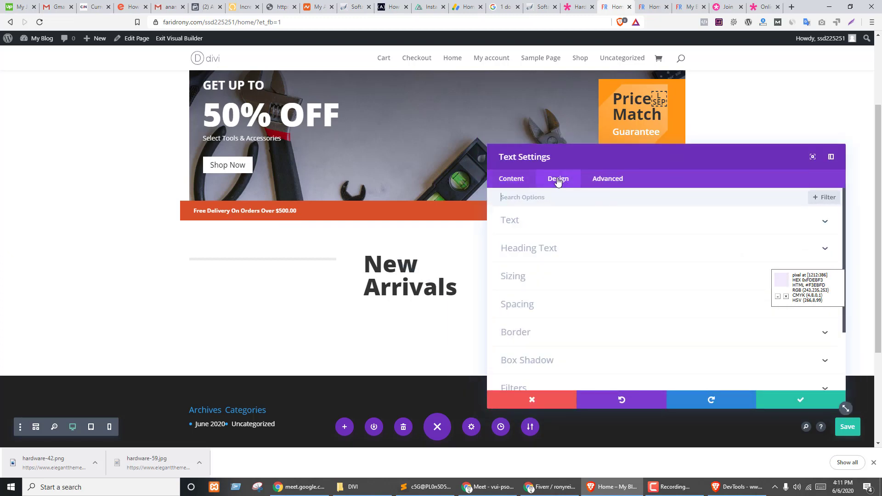
click(524, 279)
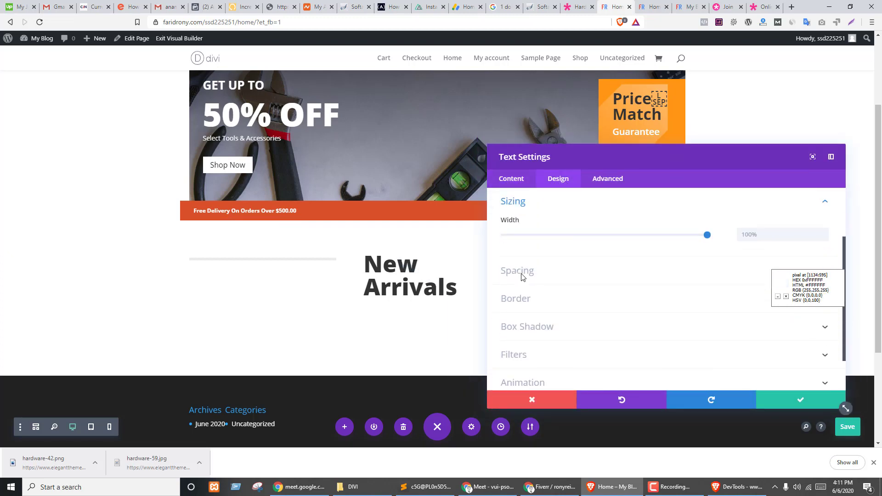
scroll(542, 266, up, 2)
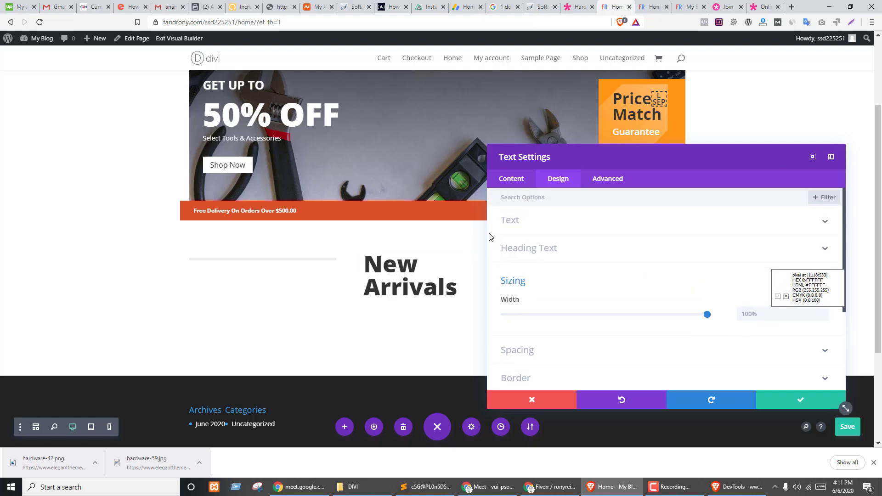
scroll(676, 297, down, 1)
click(547, 201)
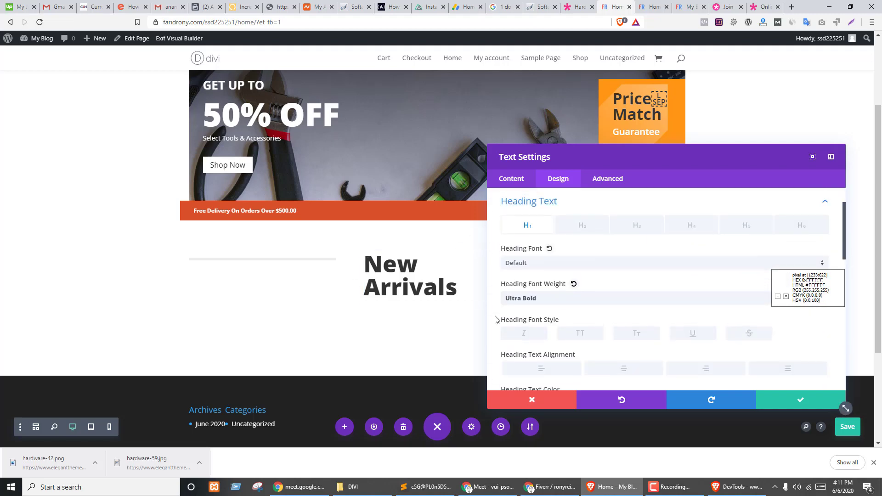
scroll(631, 282, down, 2)
scroll(675, 299, down, 2)
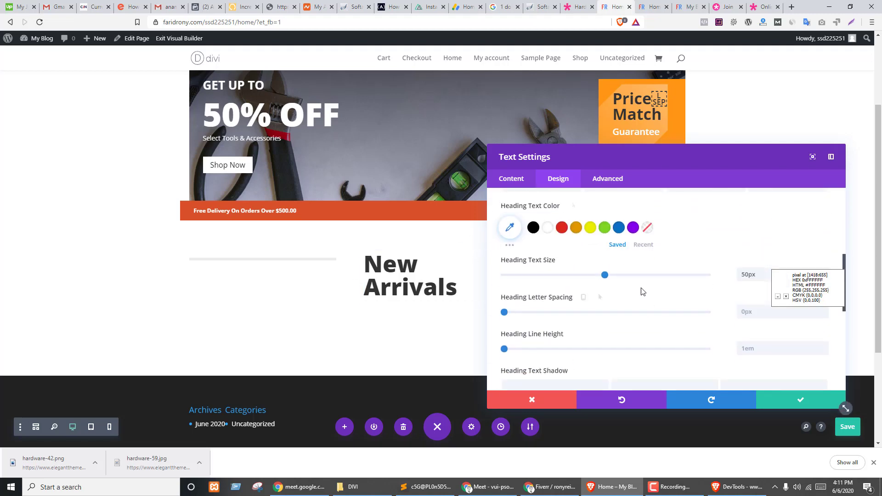
drag(604, 274, 595, 275)
scroll(656, 284, down, 6)
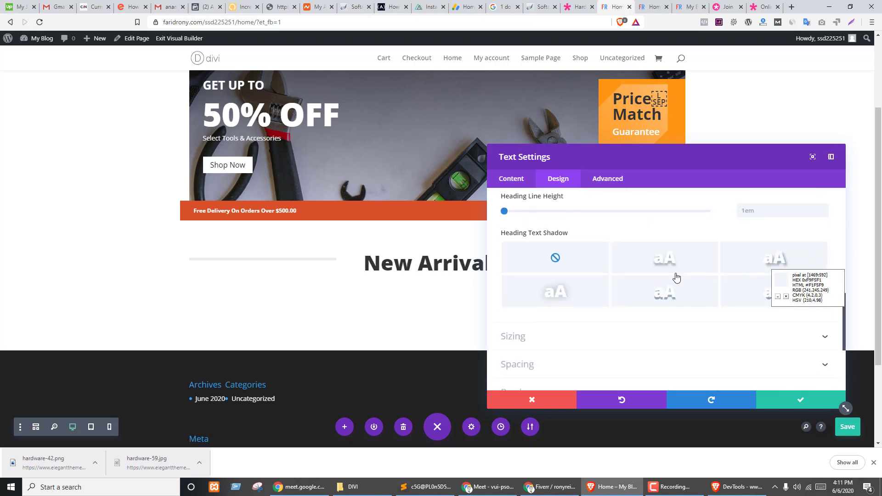
scroll(646, 274, up, 3)
scroll(643, 274, up, 3)
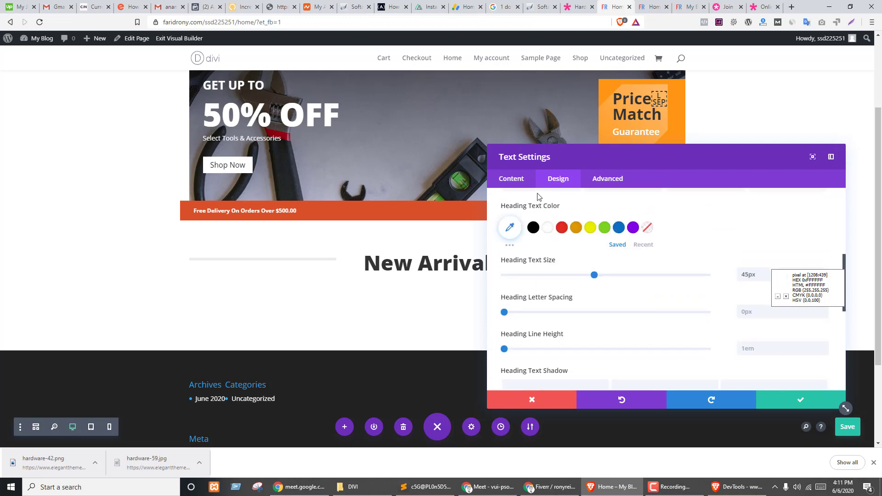
- Centre-align the New Arrivals heading and save the module settings
click(509, 180)
click(519, 223)
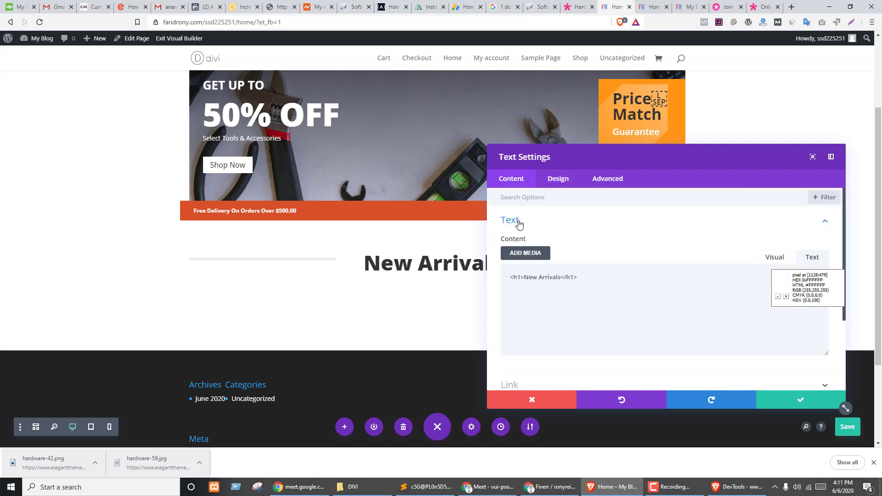
scroll(593, 260, down, 3)
click(578, 184)
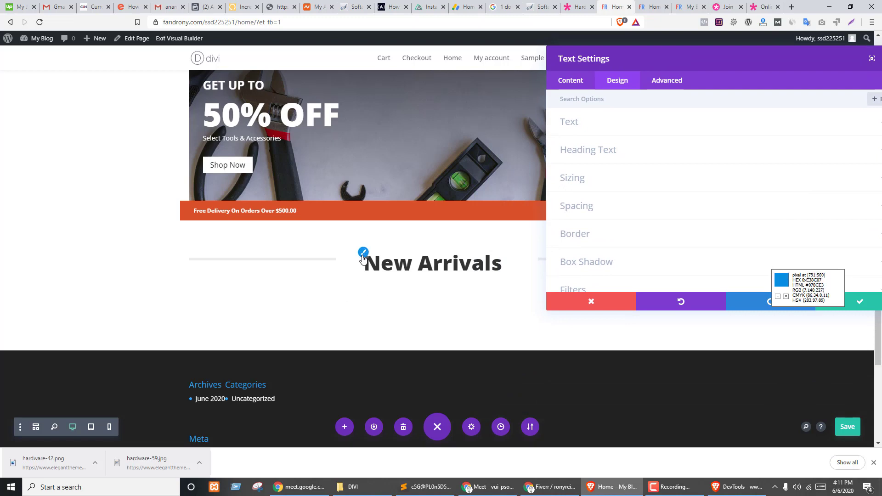
click(363, 258)
scroll(711, 197, down, 3)
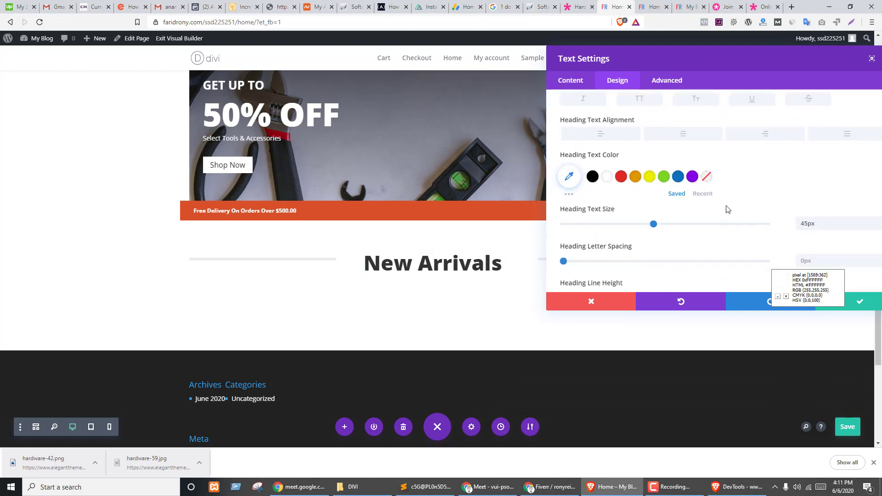
click(680, 133)
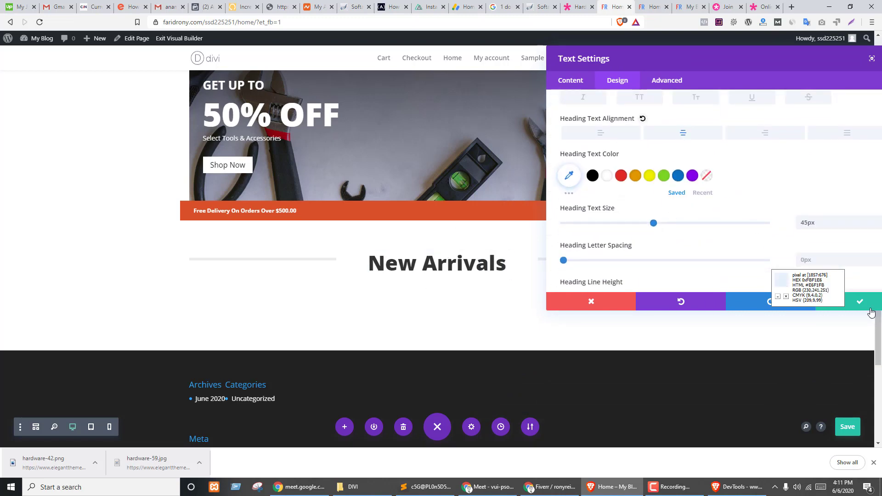
click(871, 309)
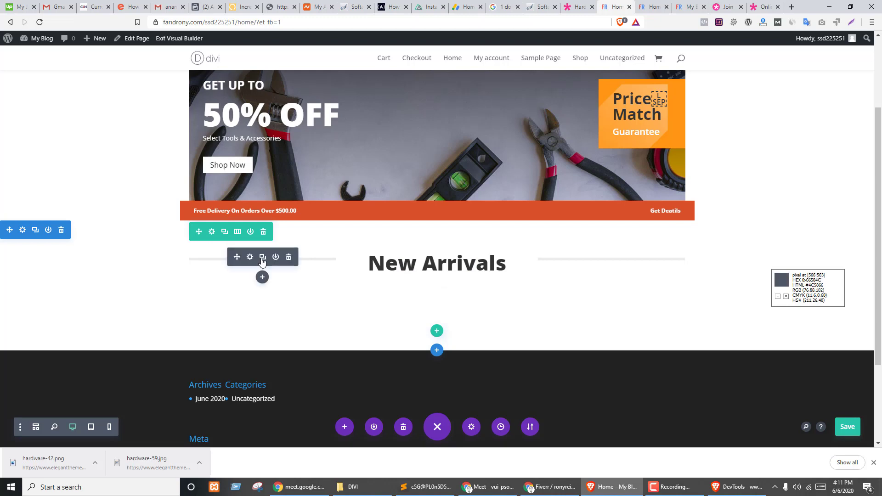
- Give the New Arrivals heading 0px linked top/bottom margin and padding, then save
click(424, 258)
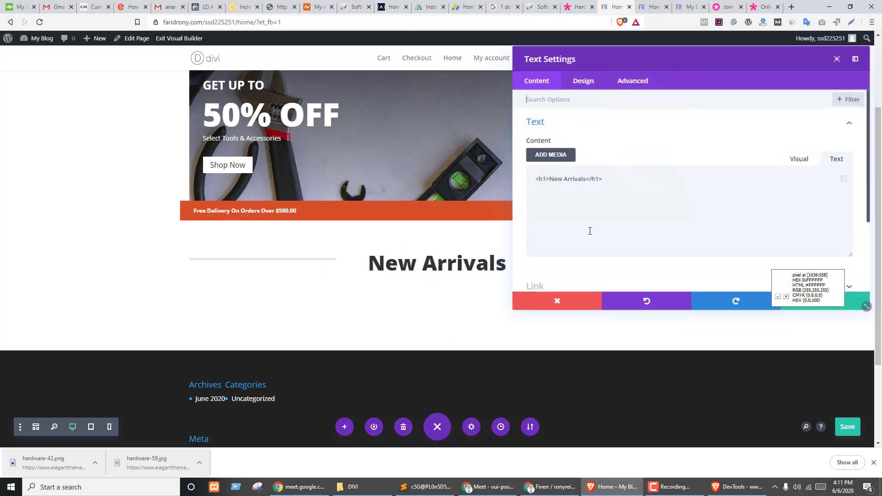
click(584, 85)
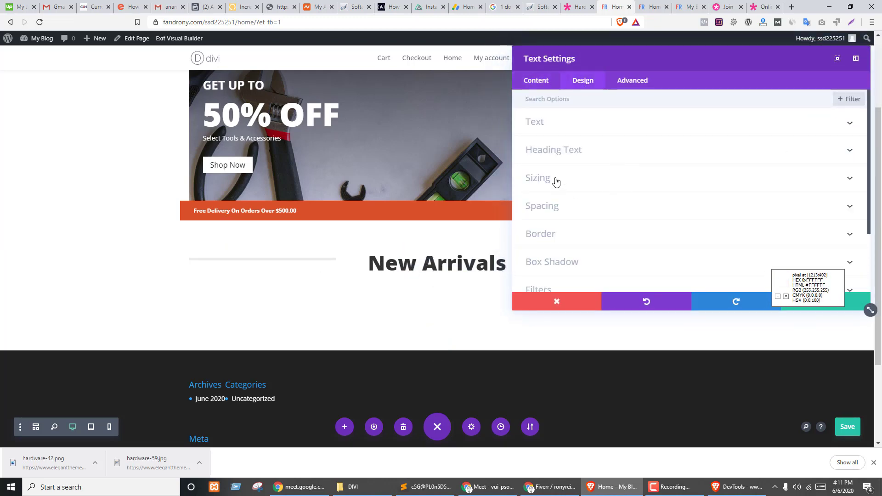
click(546, 202)
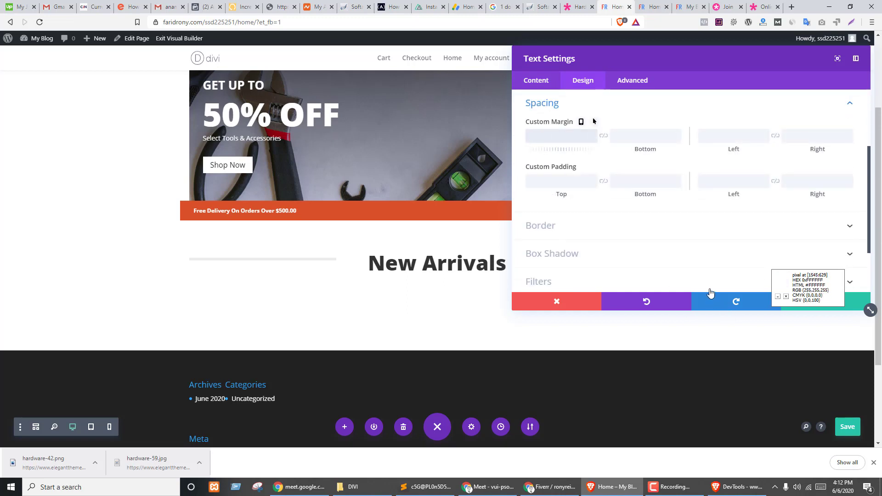
click(604, 136)
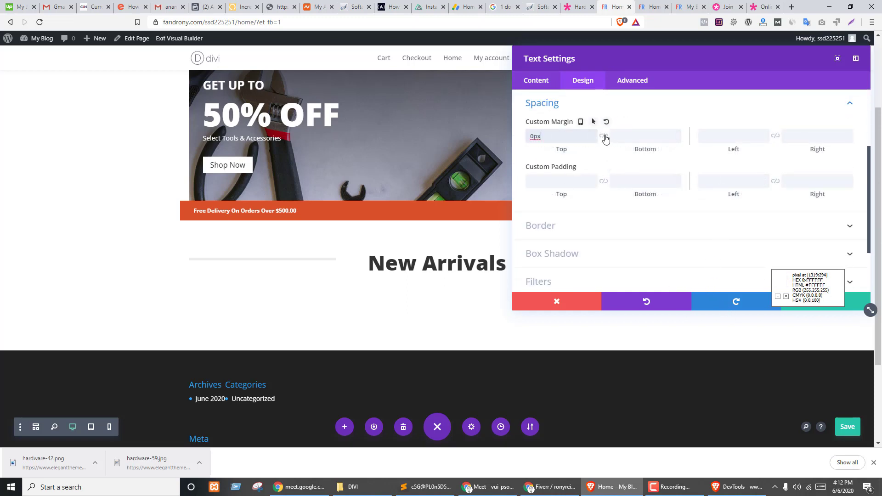
click(563, 181)
text(0)
click(639, 178)
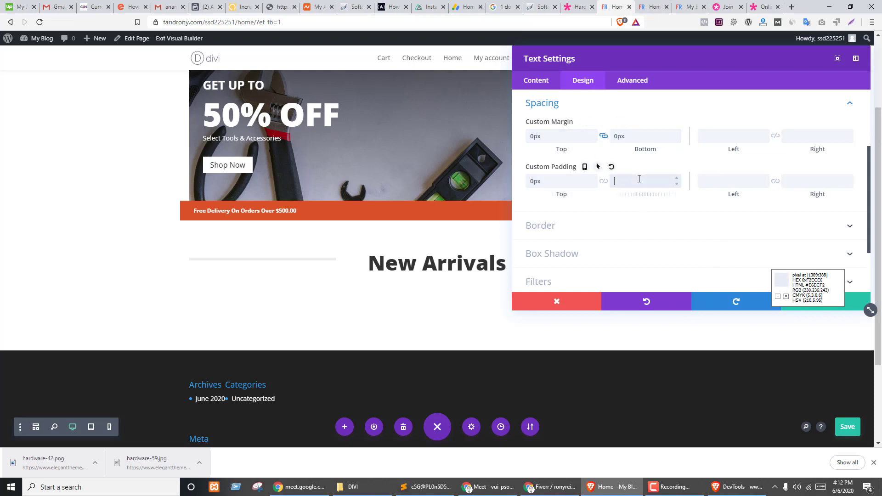
text(0)
click(603, 181)
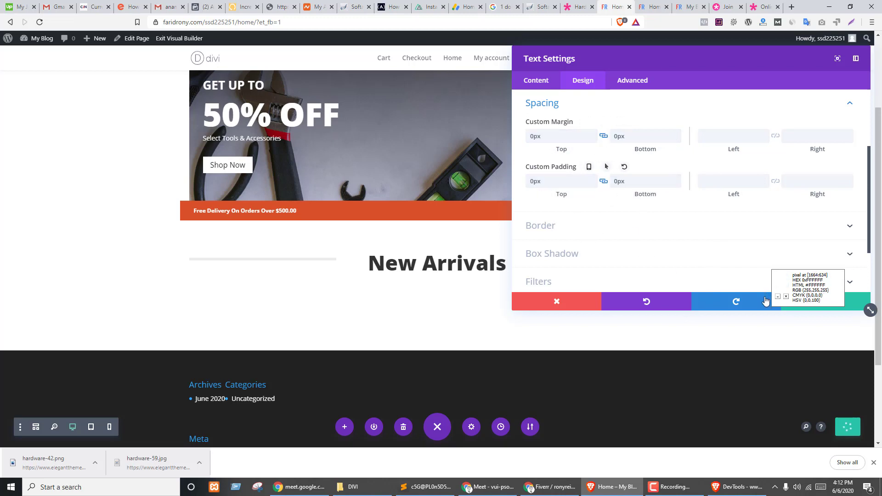
click(850, 301)
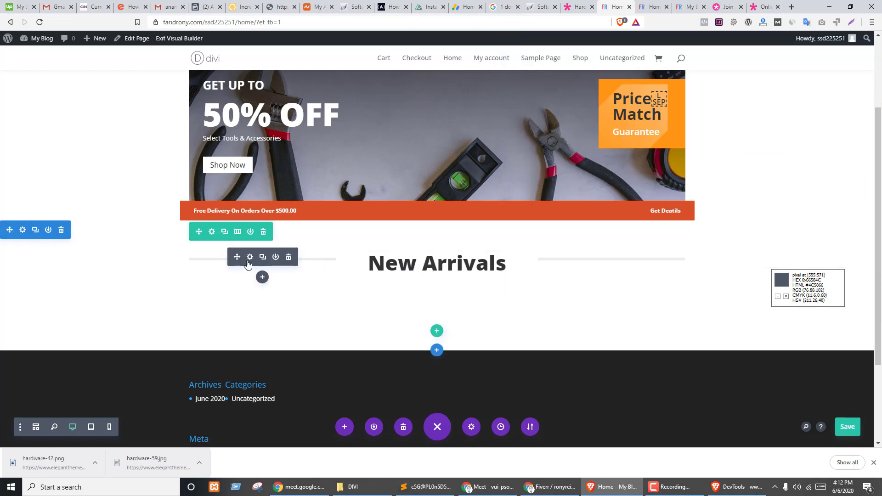
- Set the left divider's position to Bottom and save it
click(250, 257)
click(587, 82)
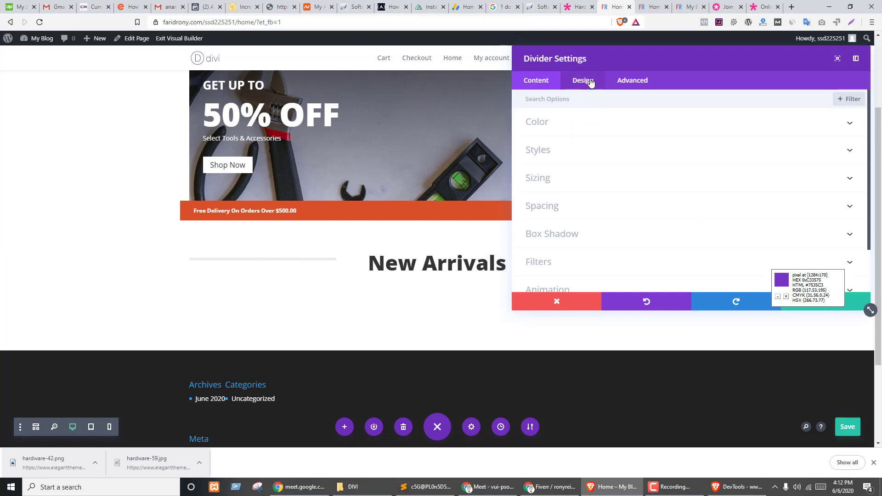
click(536, 206)
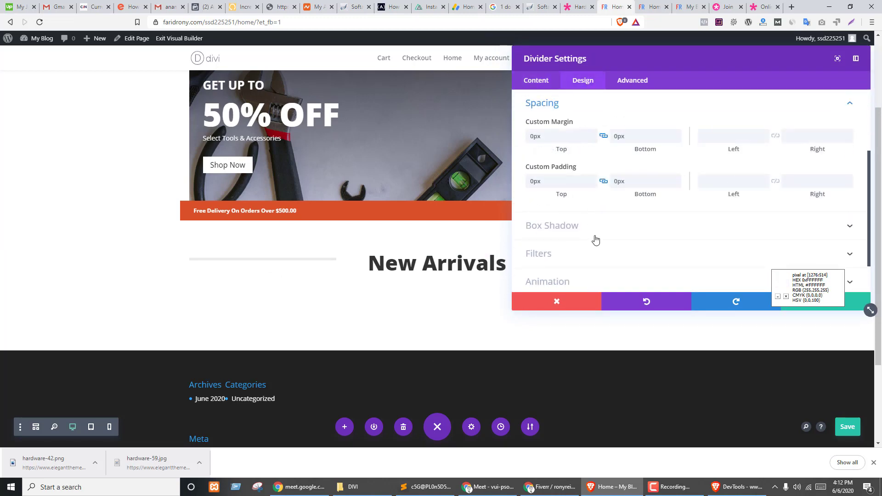
scroll(581, 250, up, 3)
click(551, 138)
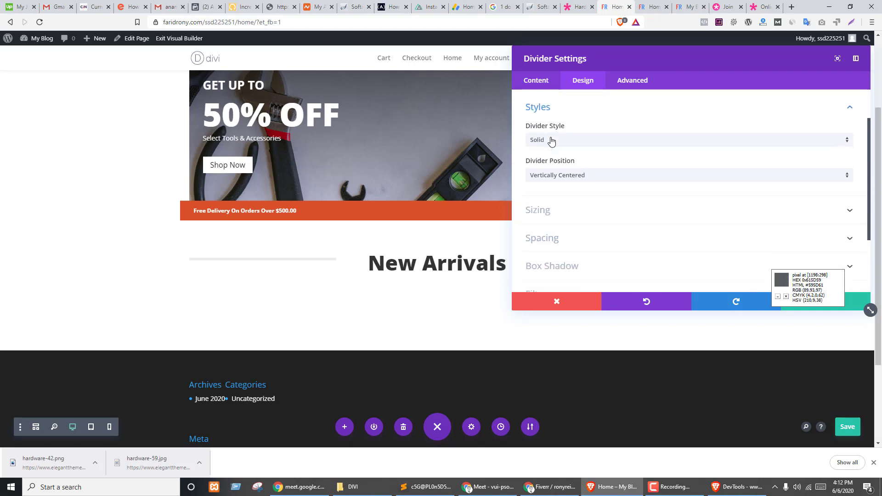
scroll(591, 157, down, 2)
scroll(583, 188, up, 2)
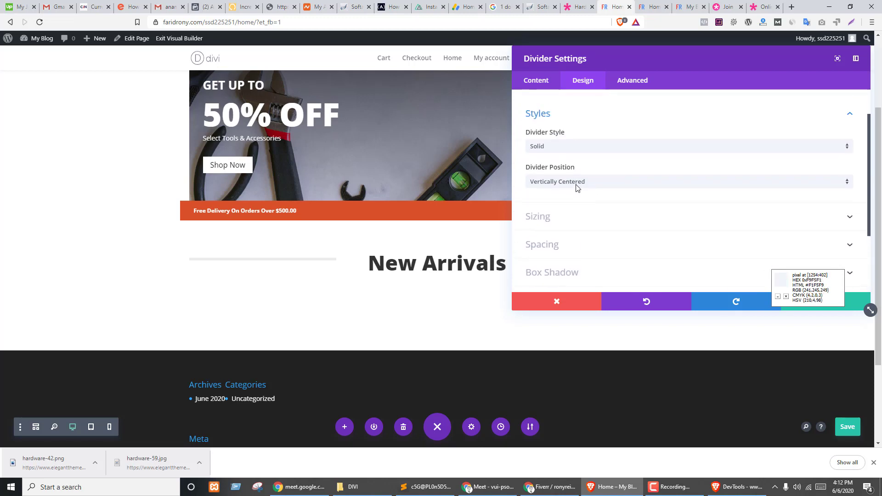
click(576, 185)
click(565, 222)
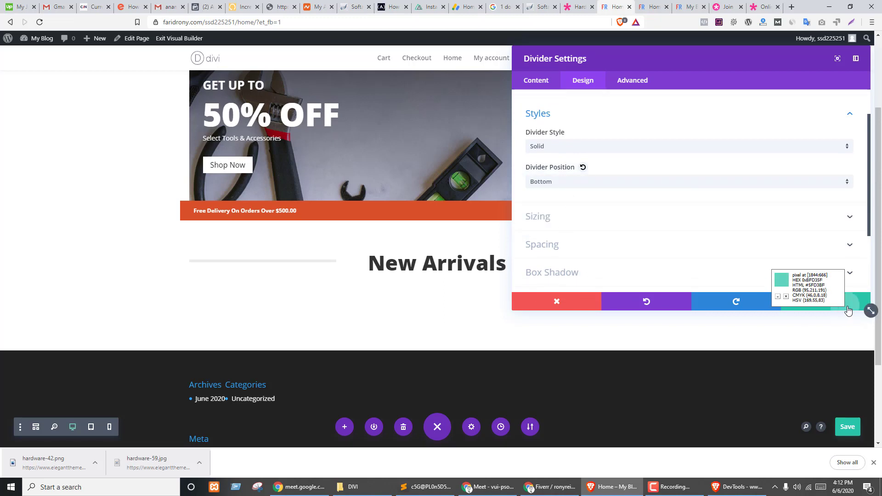
click(831, 303)
- Set the right-hand divider's position to Bottom and shrink the row's bottom padding to zero
click(598, 257)
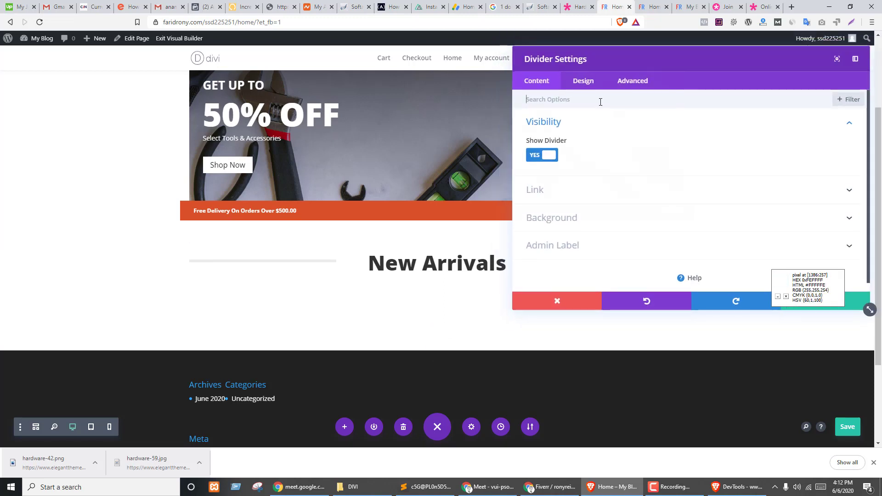
click(582, 82)
click(556, 149)
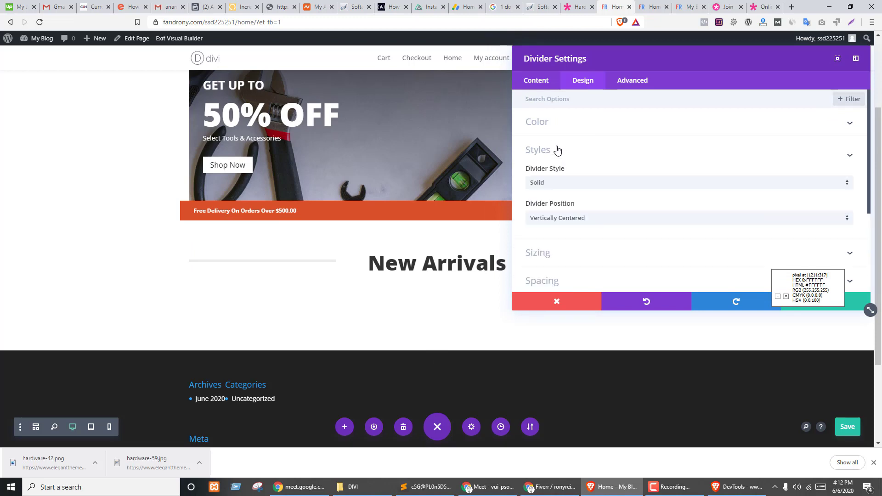
click(568, 173)
click(566, 211)
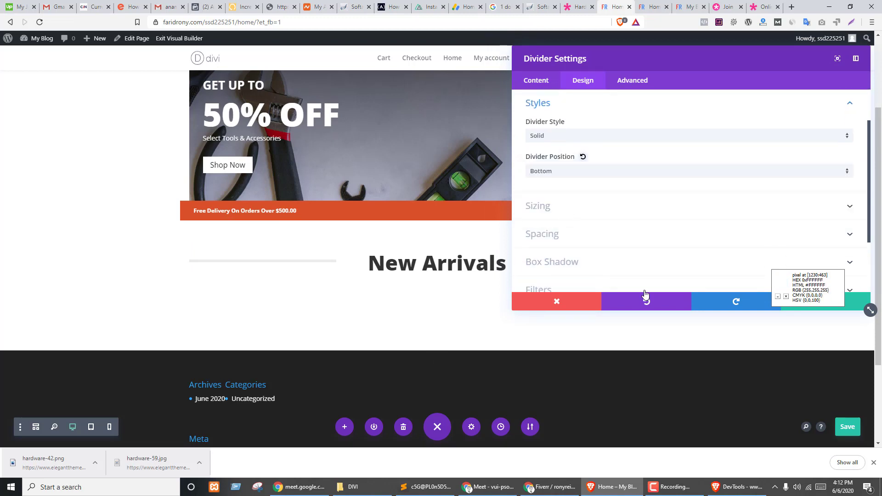
click(856, 303)
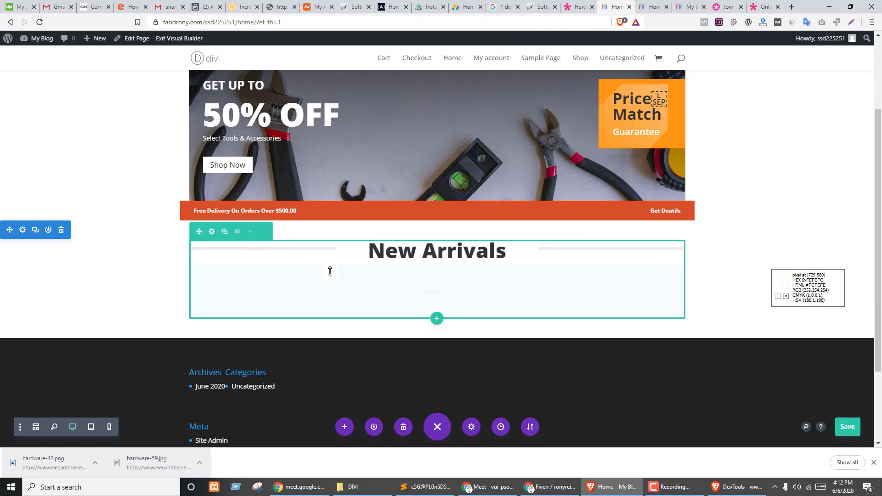
drag(330, 271, 339, 243)
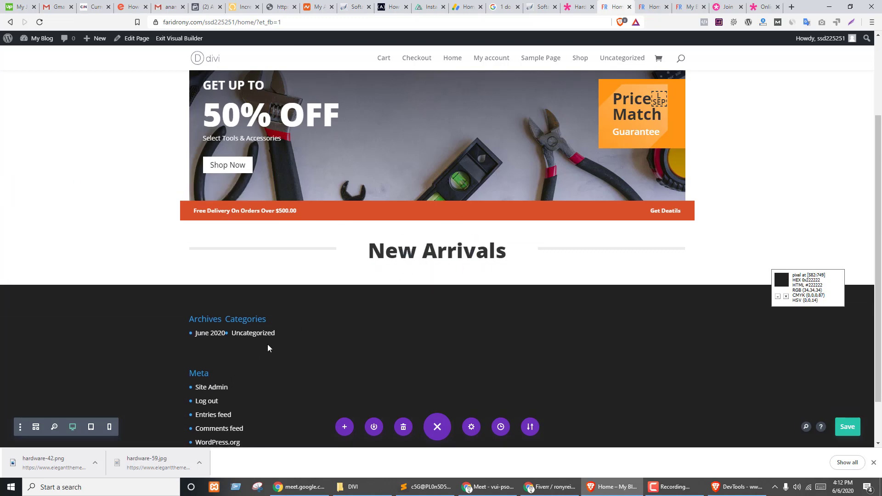
- Review the demo's New Arrivals product grid, then add a new section below the heading
key(ctrl+shift+Tab)
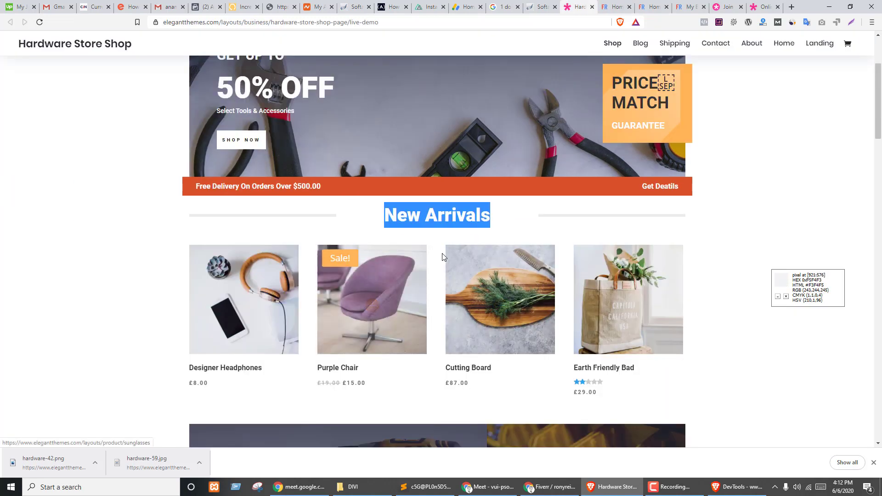
click(419, 215)
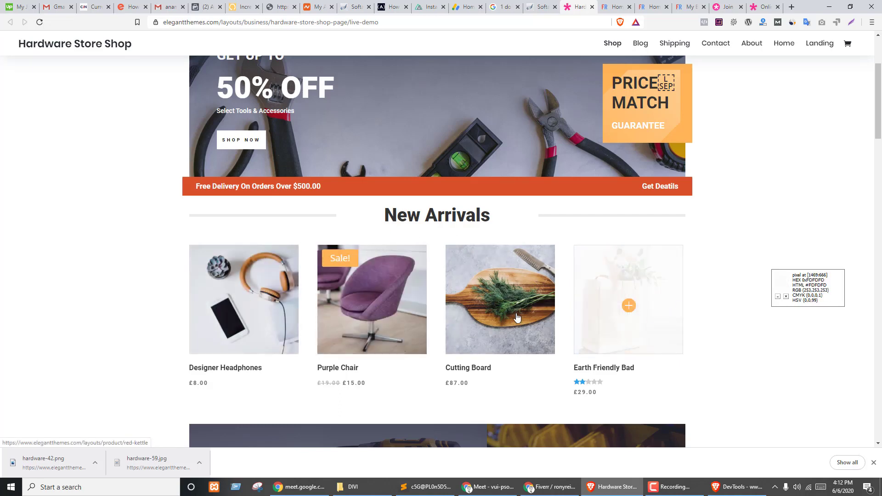
key(ctrl+shift+Tab)
key(ctrl+Tab)
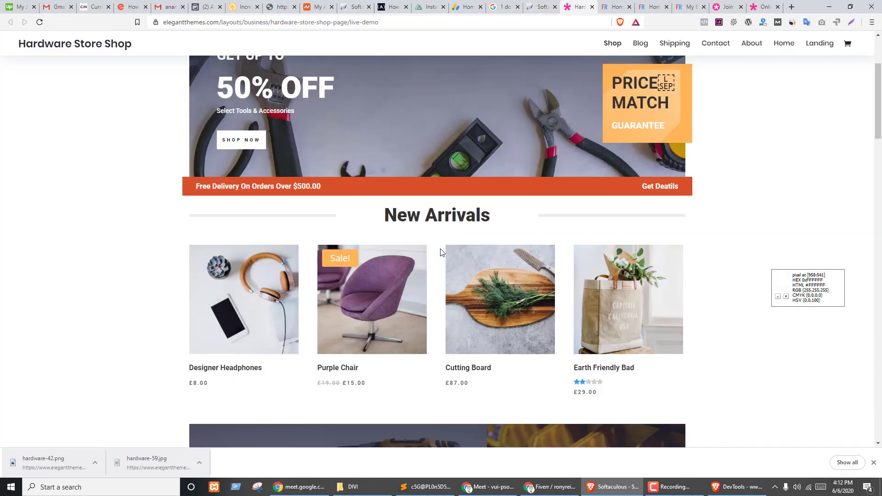
key(ctrl+Tab)
click(437, 285)
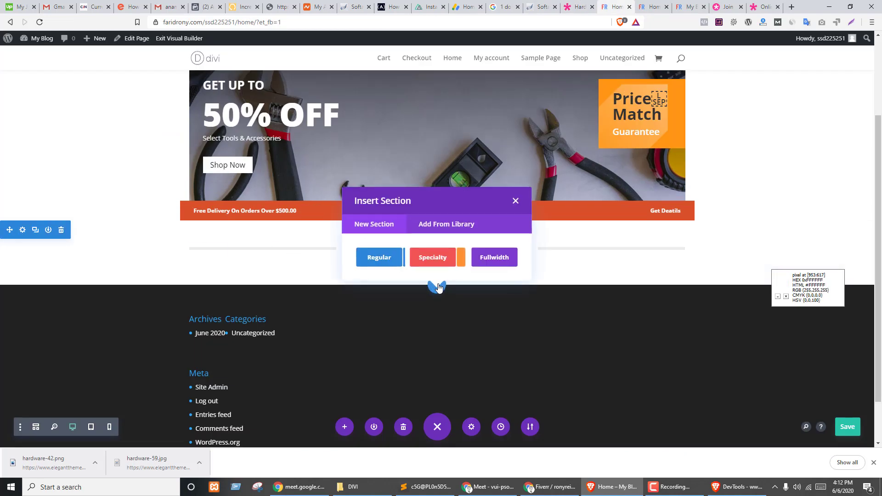
- Add a regular single-column section and insert a Post Navigation module after searching 'prodpos'
click(382, 255)
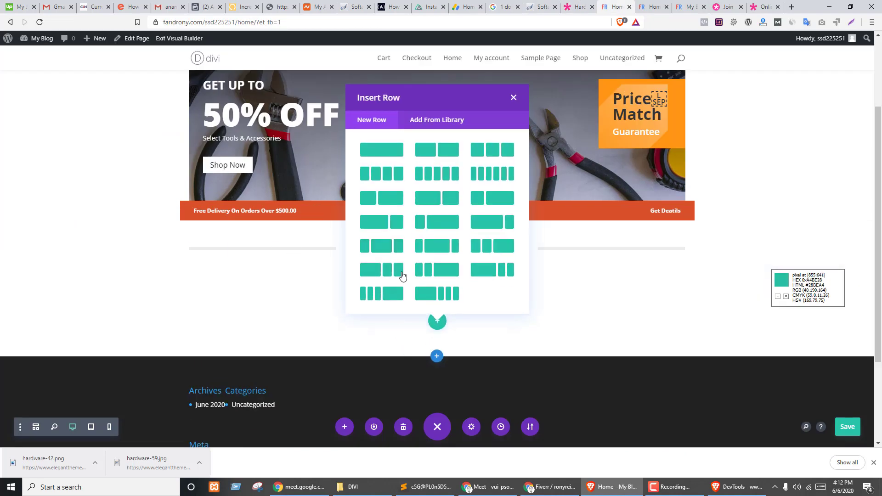
click(393, 154)
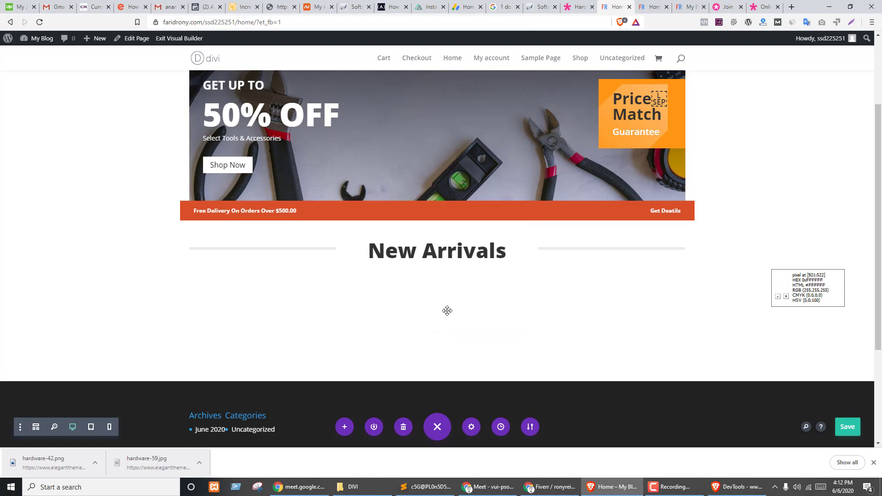
click(525, 355)
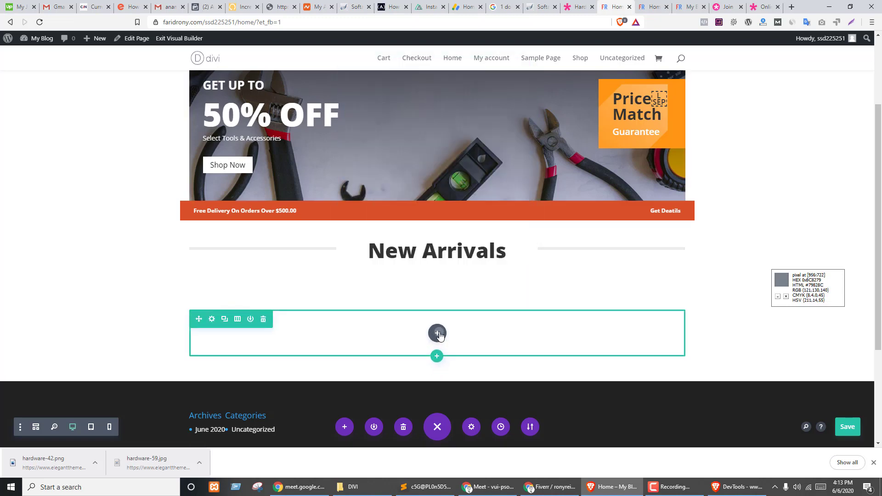
click(437, 332)
text(prod)
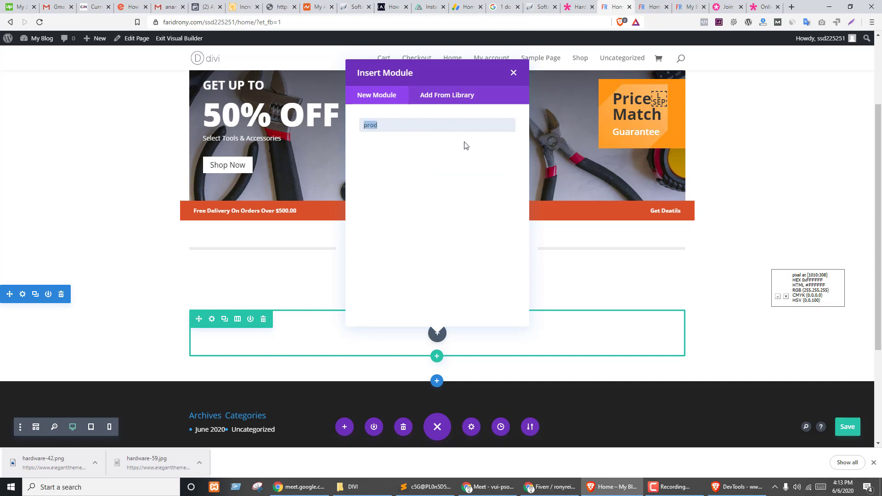
text(pos)
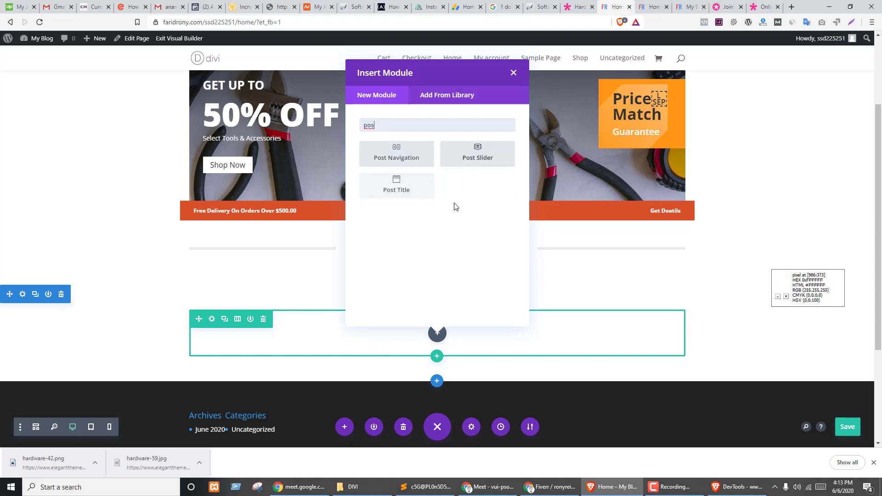
click(385, 162)
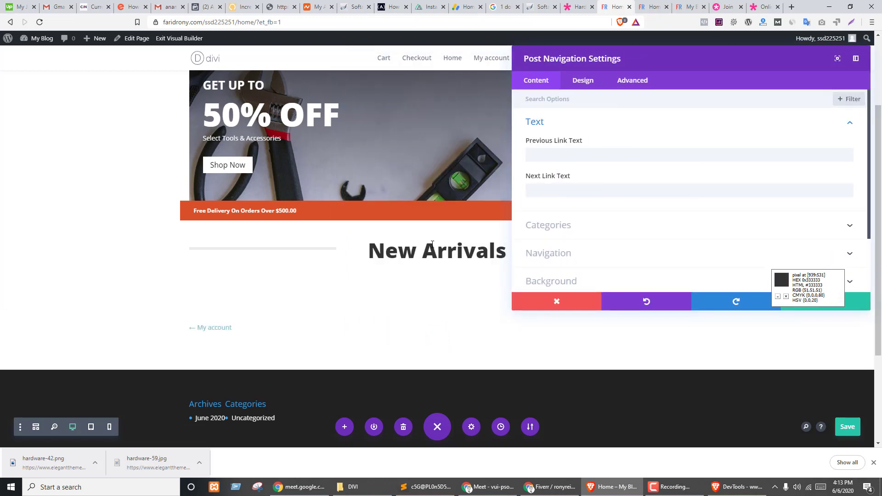
- Discard and delete the Post Navigation module, then browse the module list for the empty row
scroll(442, 276, down, 2)
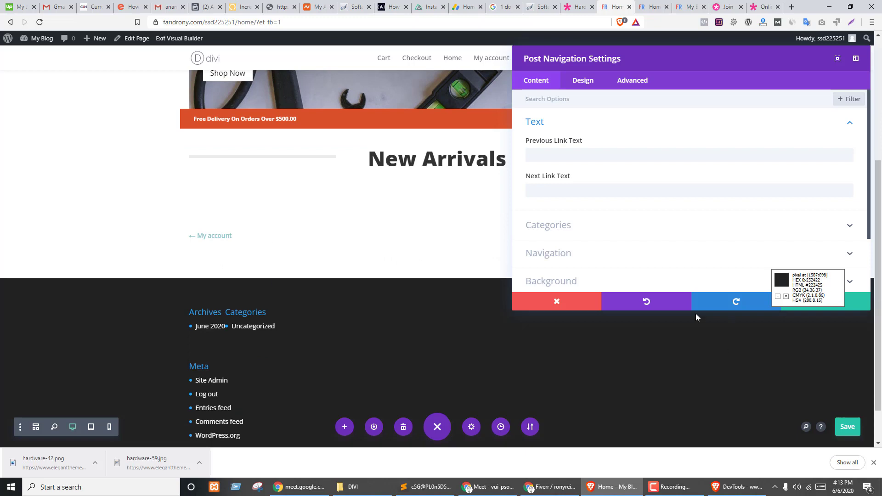
click(574, 304)
mouse_move(431, 237)
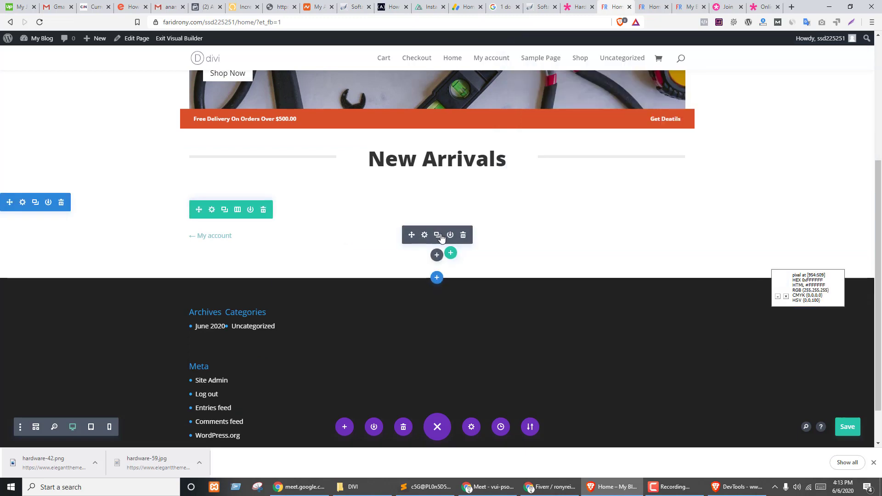
click(462, 234)
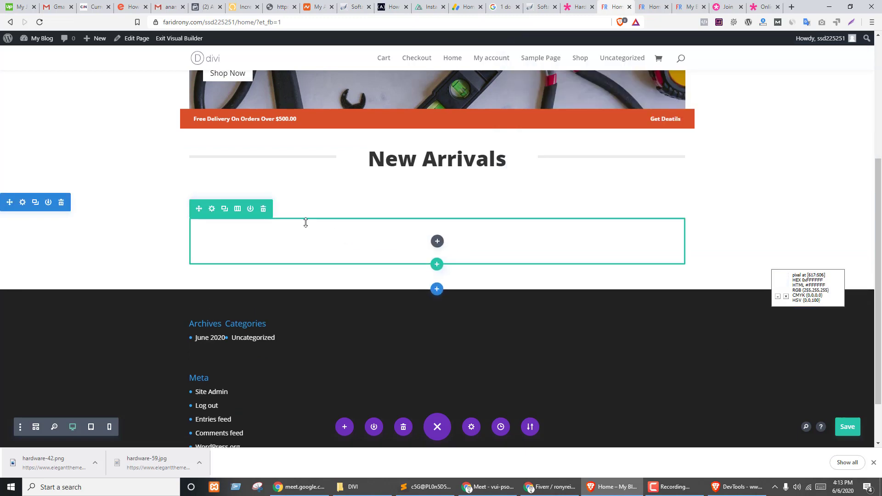
click(437, 240)
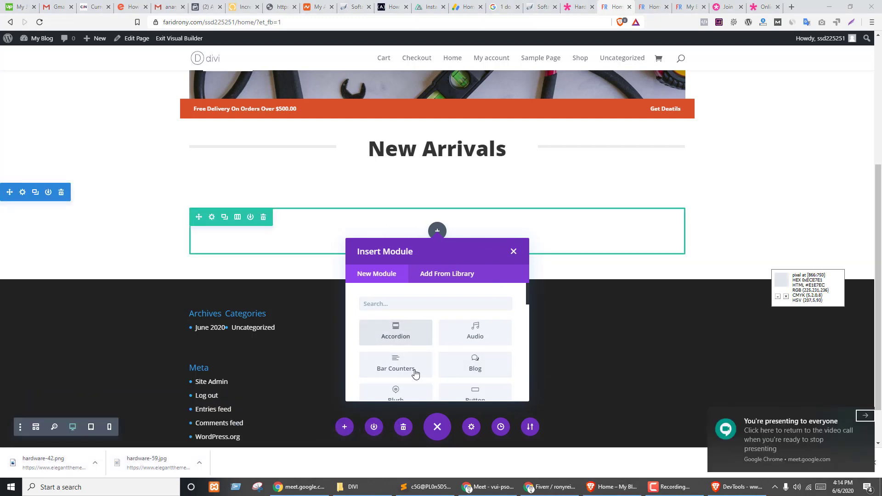
scroll(435, 348, down, 3)
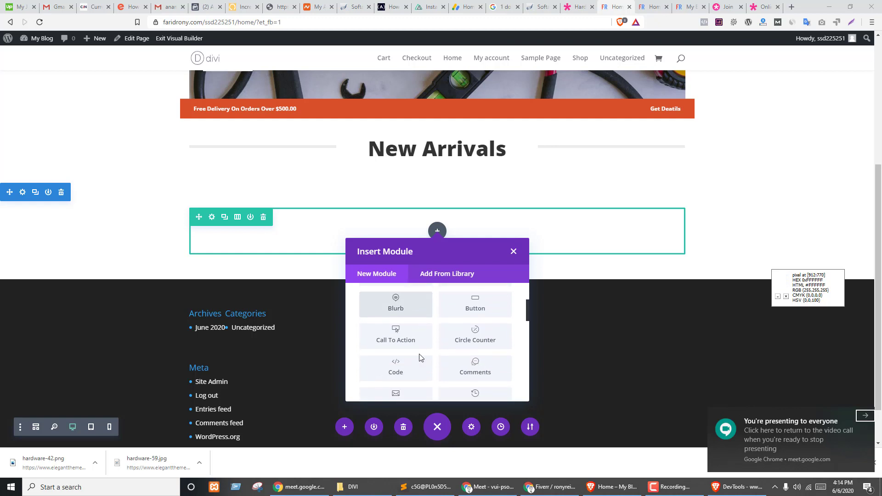
scroll(425, 366, down, 2)
scroll(432, 364, down, 2)
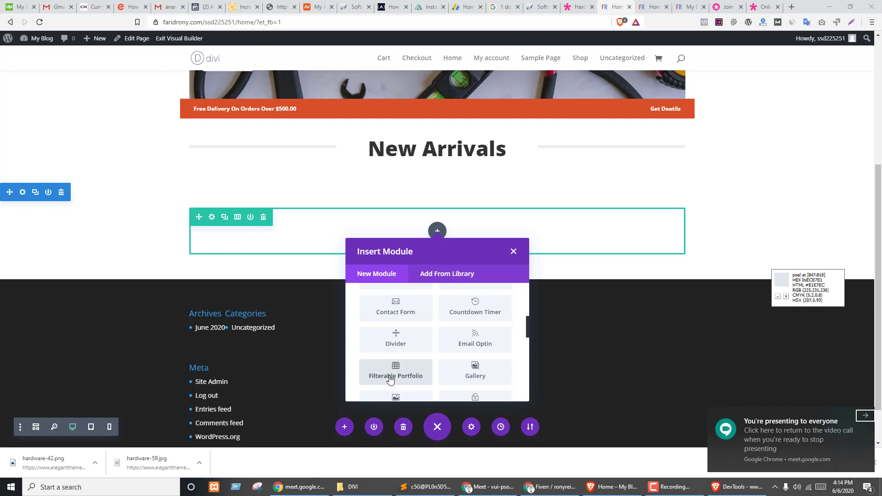
click(577, 5)
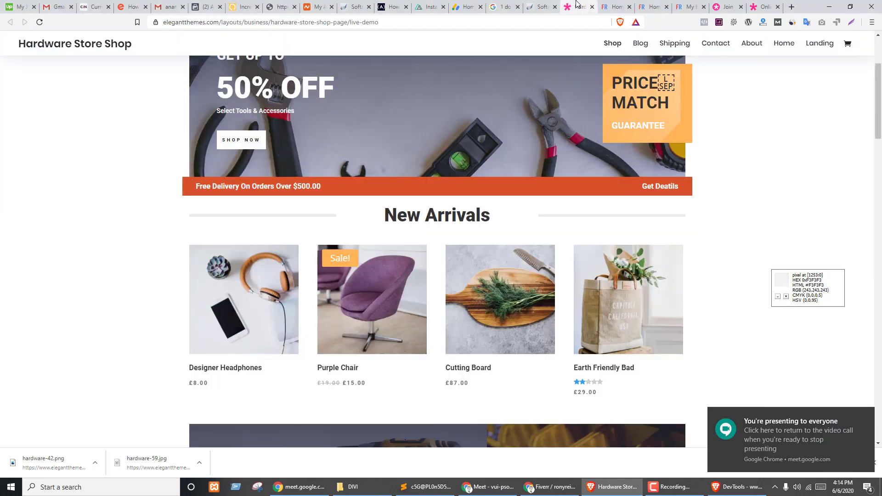
click(652, 6)
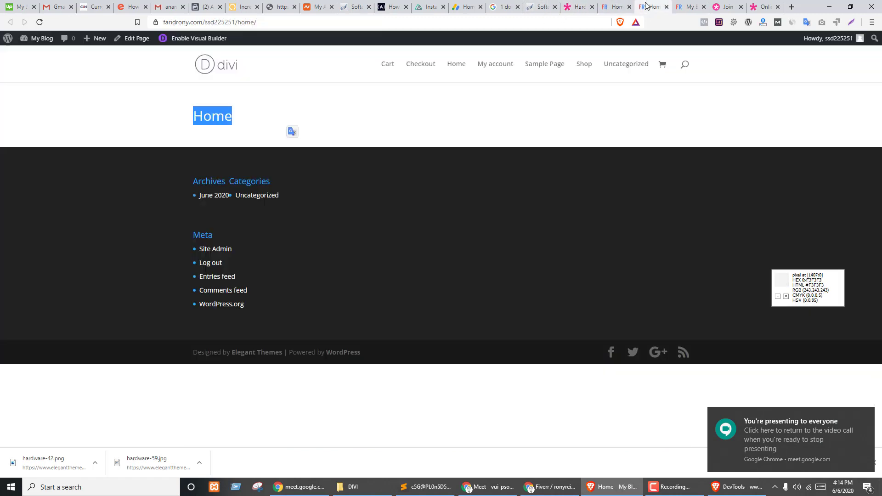
mouse_move(36, 39)
click(34, 55)
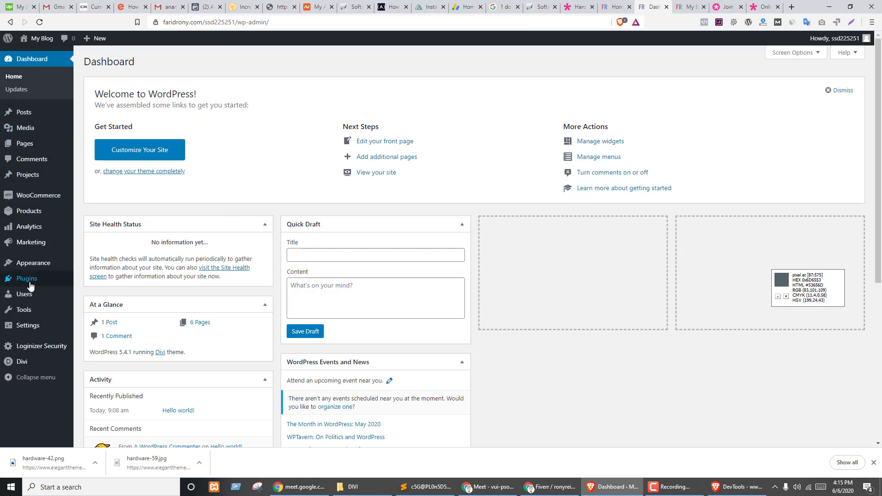
mouse_move(35, 173)
click(88, 180)
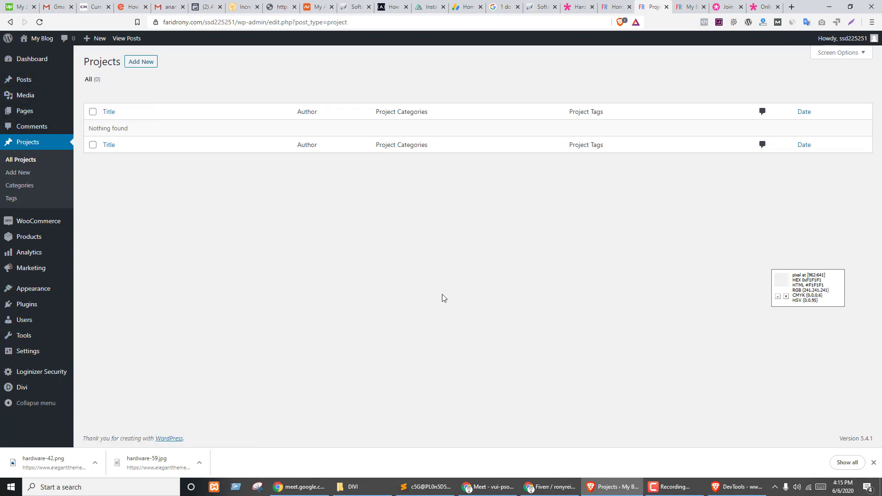
key(ctrl+shift+Tab)
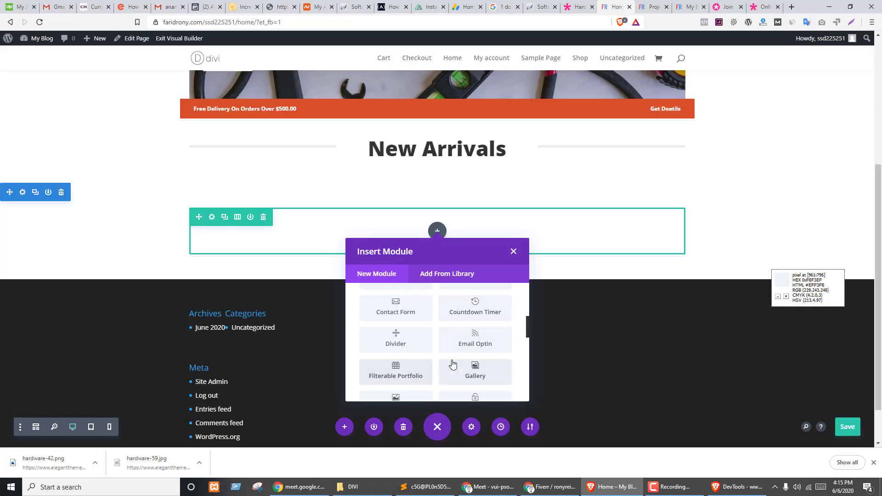
- Scroll the module list and add a Shop module beneath the New Arrivals heading
scroll(429, 362, down, 1)
scroll(429, 363, down, 3)
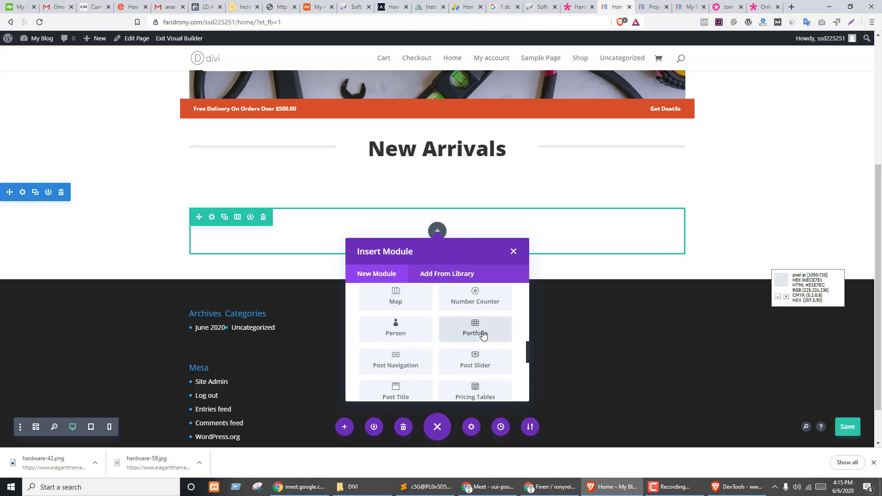
scroll(431, 352, down, 1)
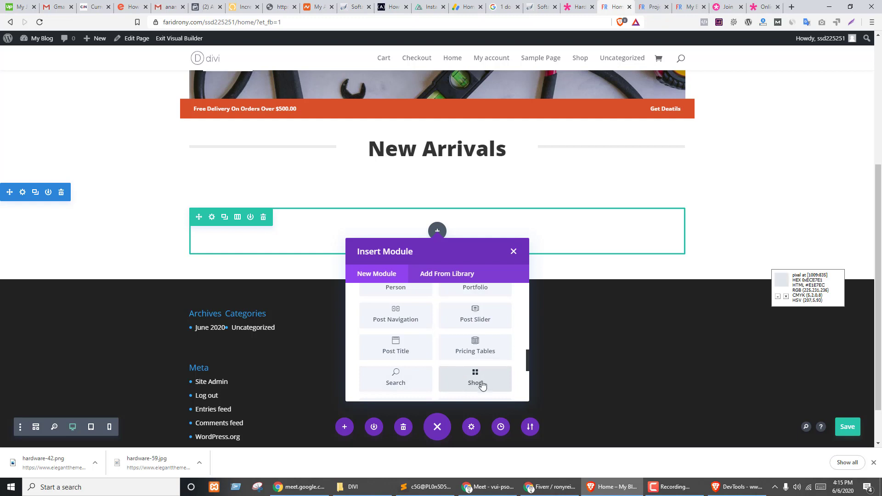
scroll(476, 383, down, 2)
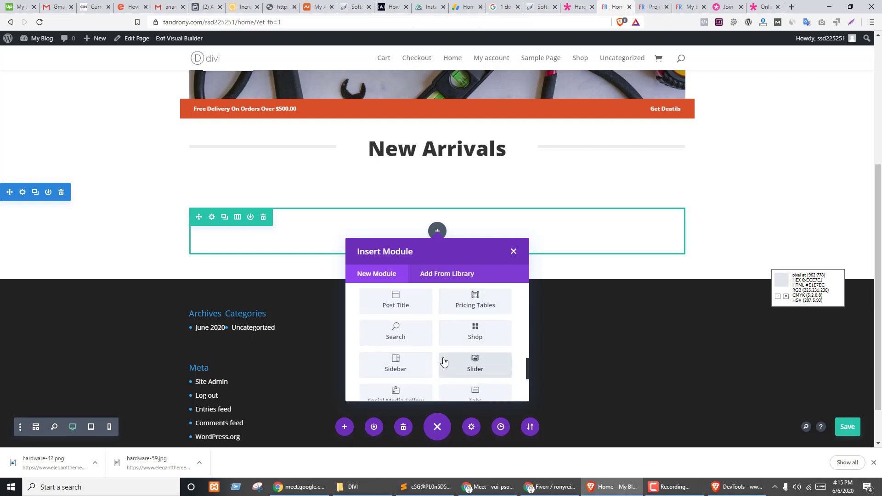
scroll(444, 357, down, 3)
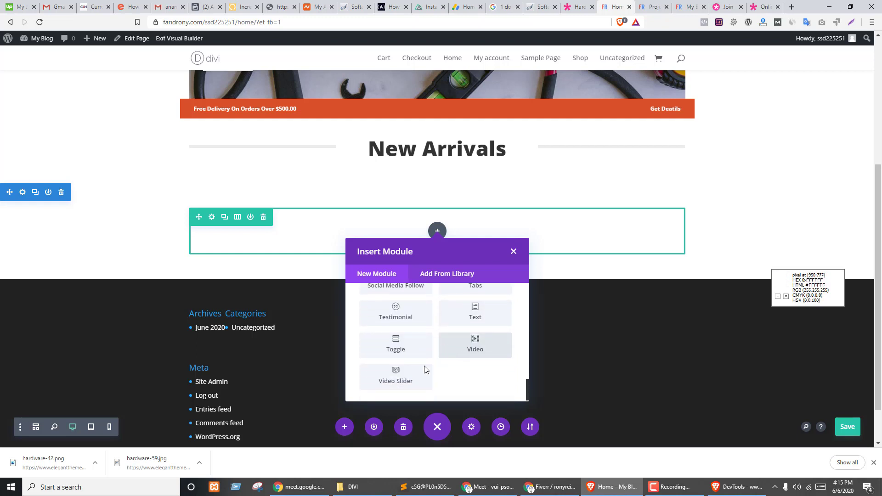
scroll(423, 366, up, 3)
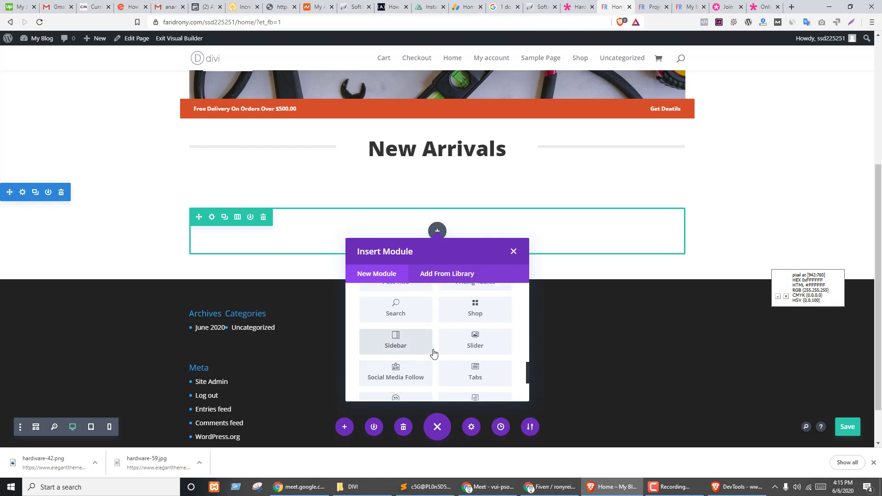
scroll(432, 356, up, 1)
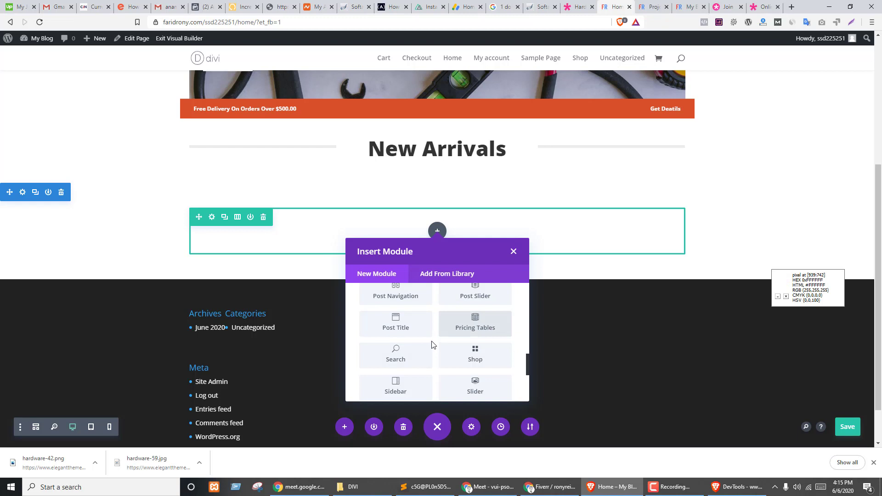
click(472, 360)
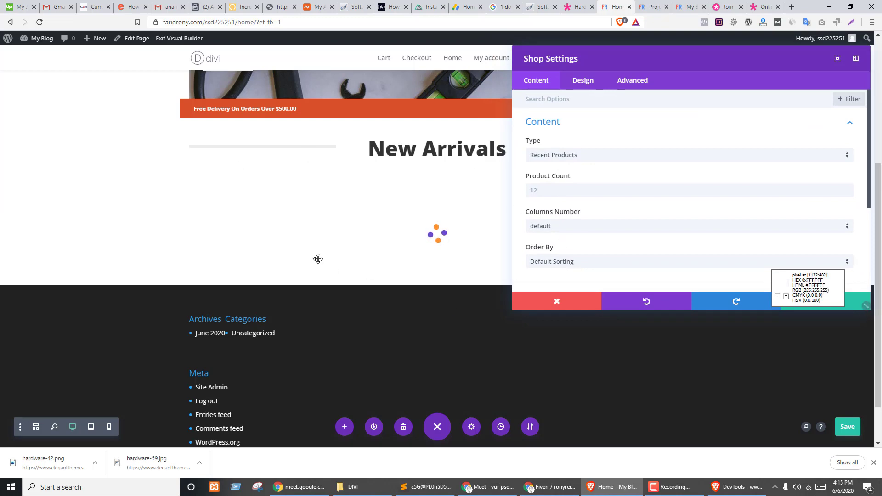
- Preview the Shop grid with Featured Products, then set the type back to Recent Products
scroll(410, 276, down, 5)
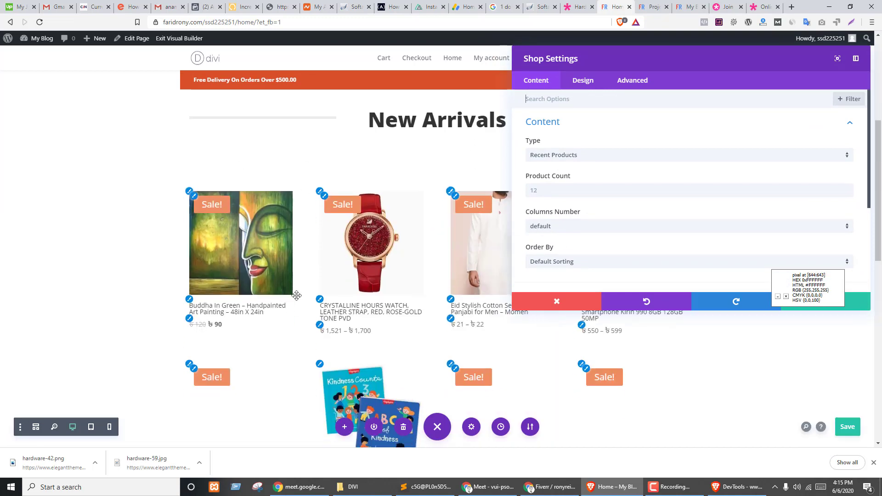
scroll(410, 276, down, 3)
scroll(327, 188, up, 6)
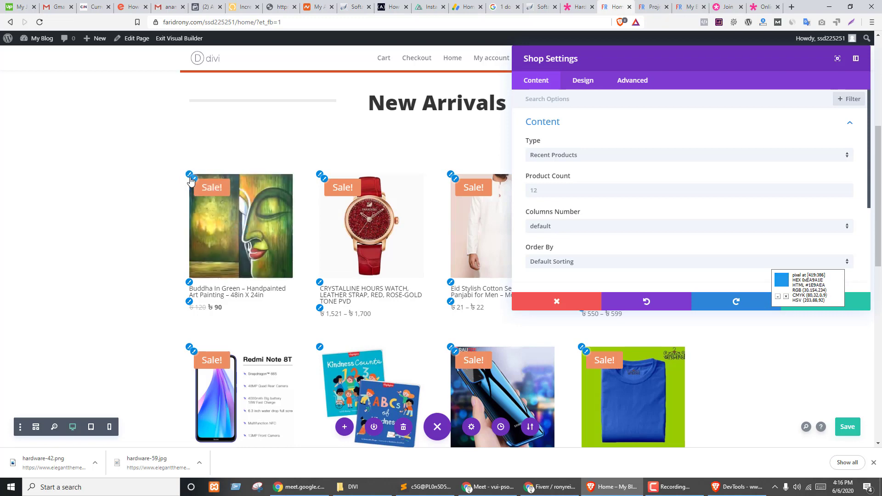
scroll(358, 304, up, 2)
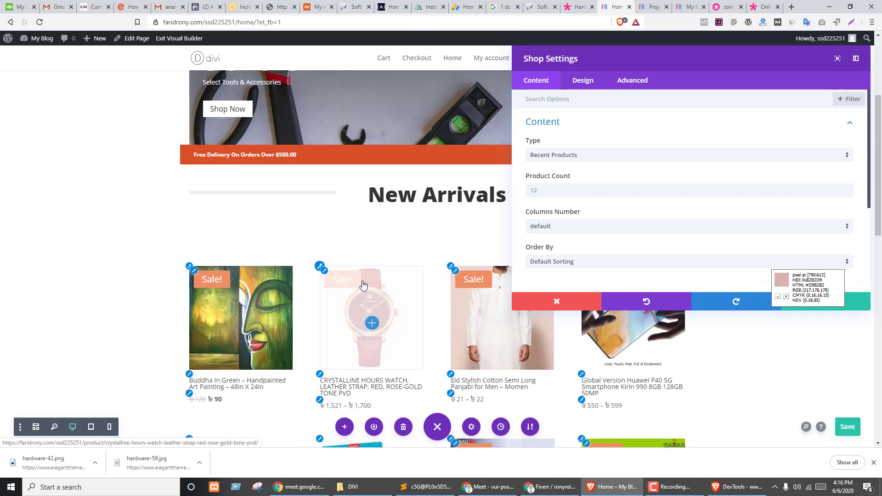
scroll(417, 242, down, 1)
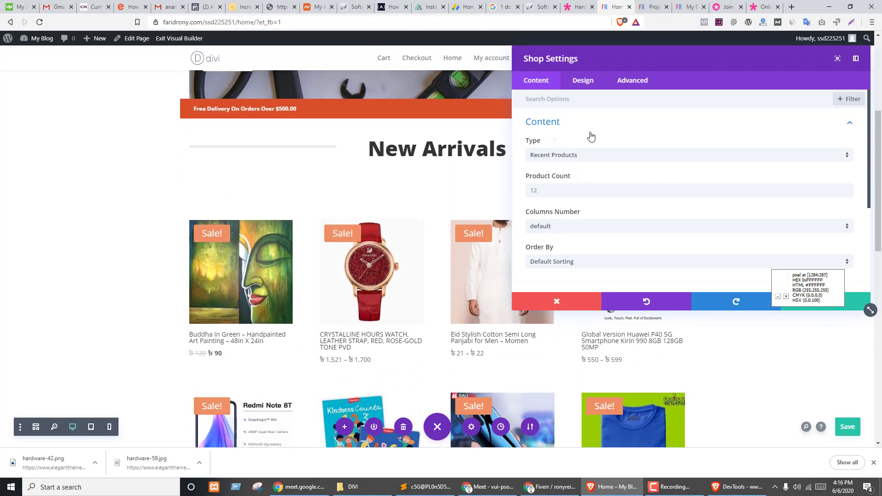
click(587, 156)
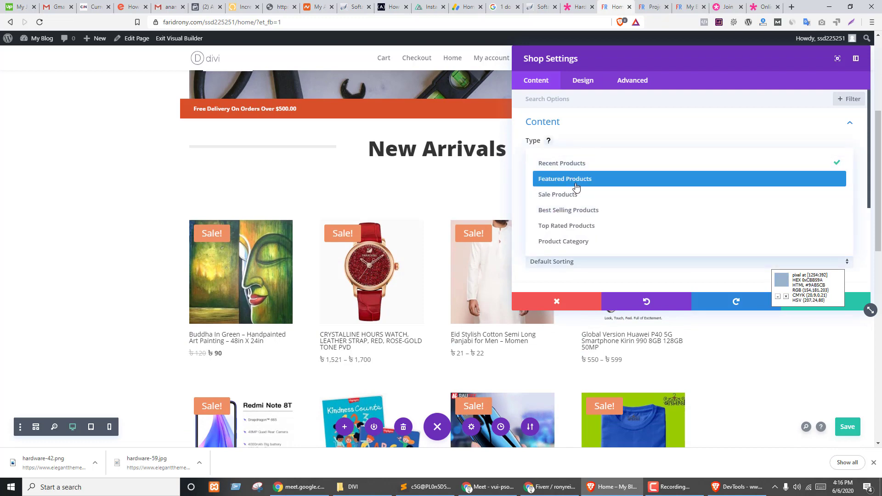
click(574, 178)
click(574, 159)
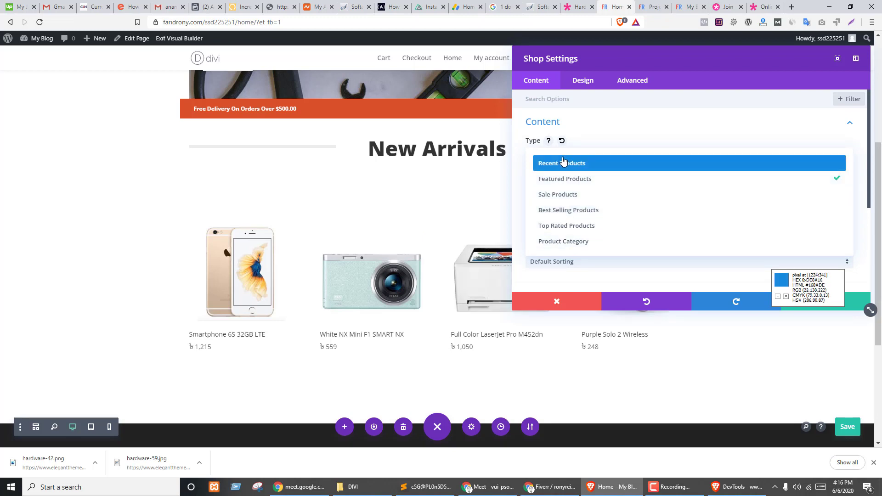
click(564, 162)
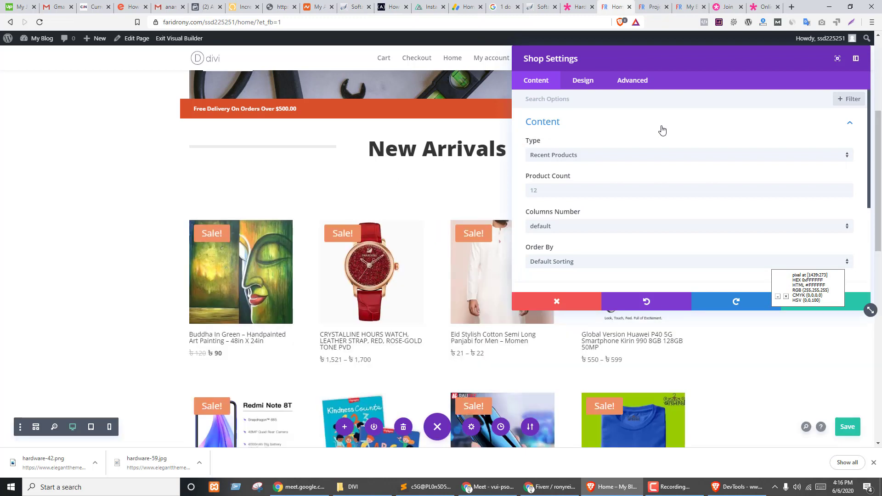
- Set the Shop grid to show 8 products laid out in 4 columns
click(567, 190)
text(8)
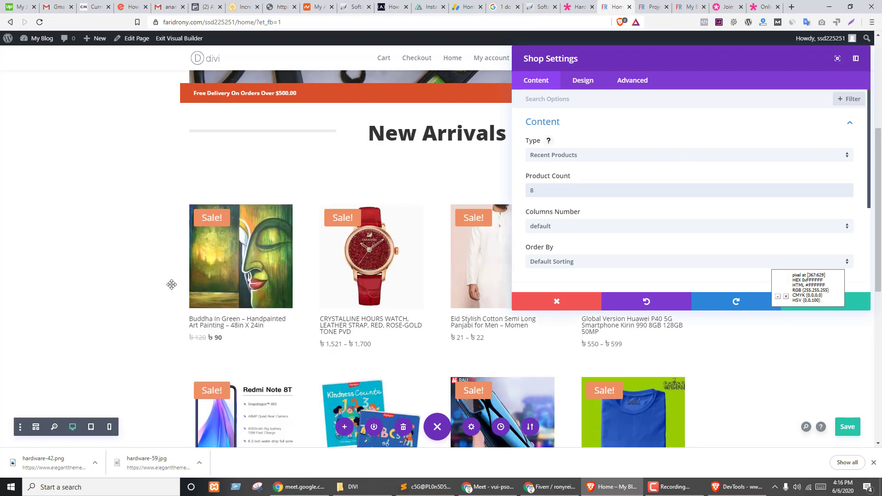
scroll(356, 352, down, 7)
scroll(356, 352, up, 4)
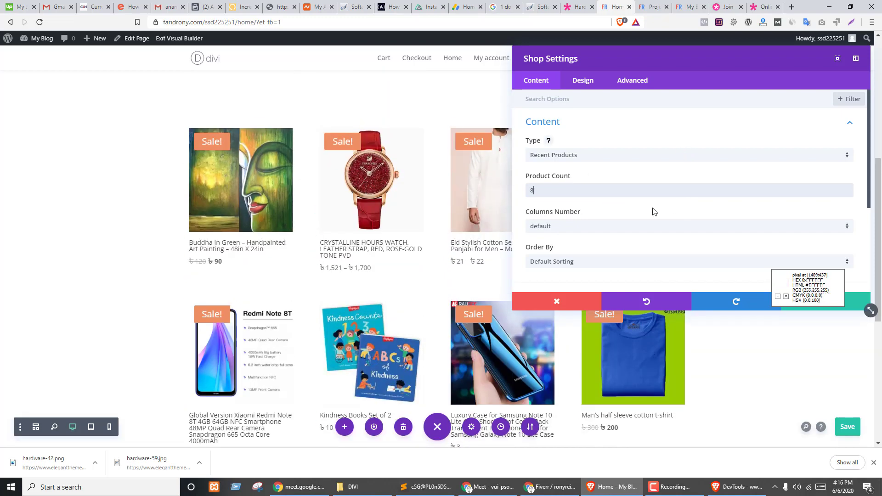
scroll(652, 211, down, 1)
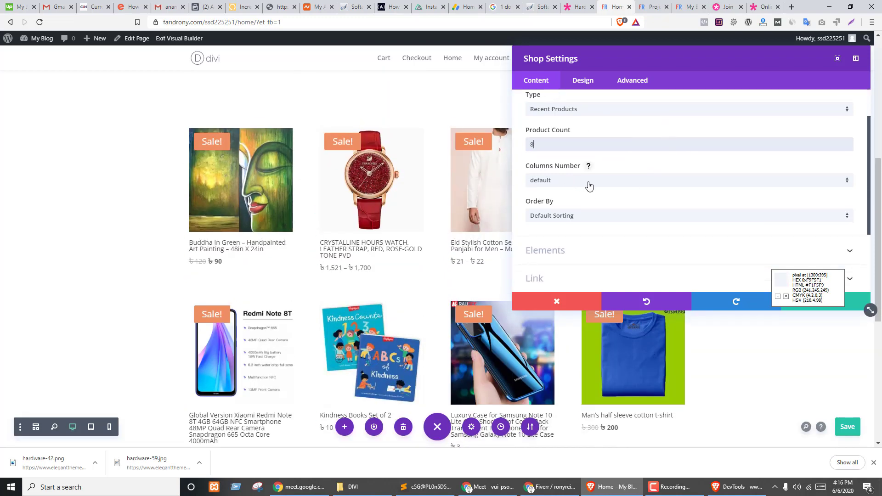
click(590, 184)
click(557, 236)
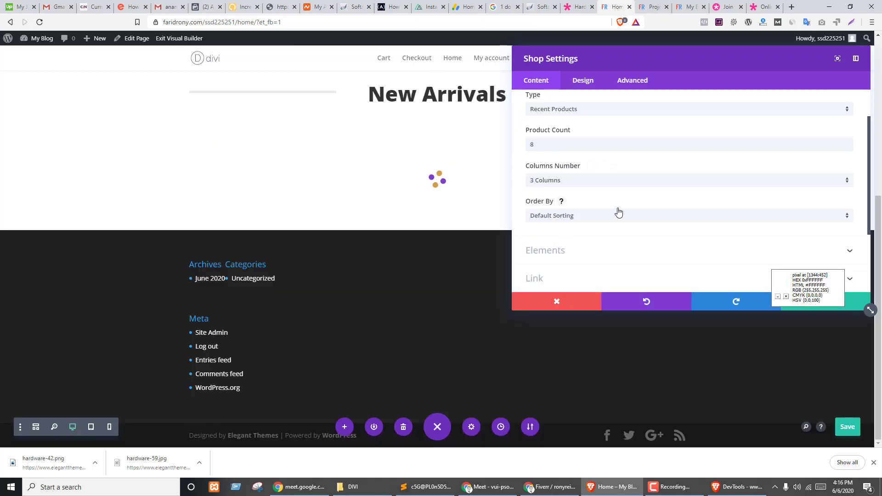
scroll(296, 250, down, 4)
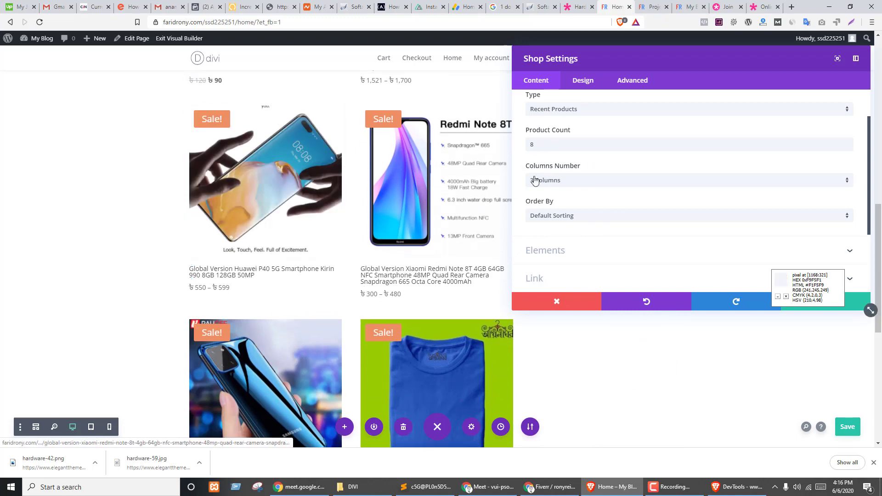
click(535, 180)
click(547, 251)
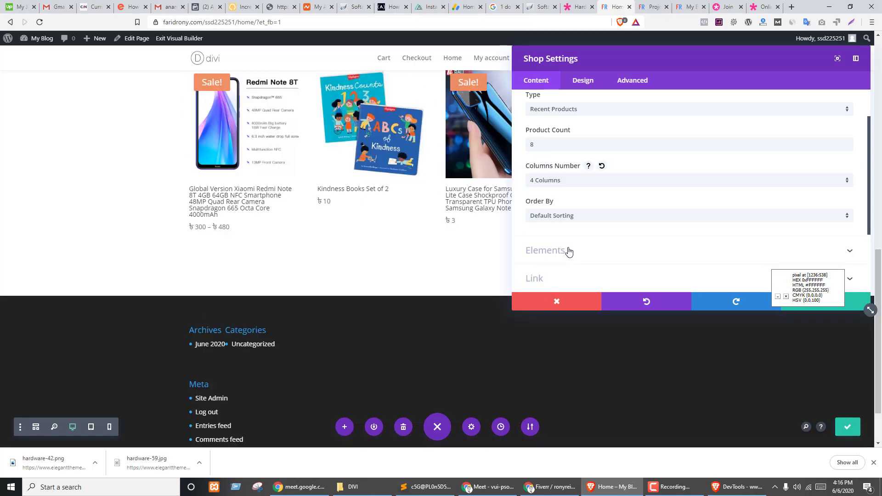
scroll(285, 311, up, 5)
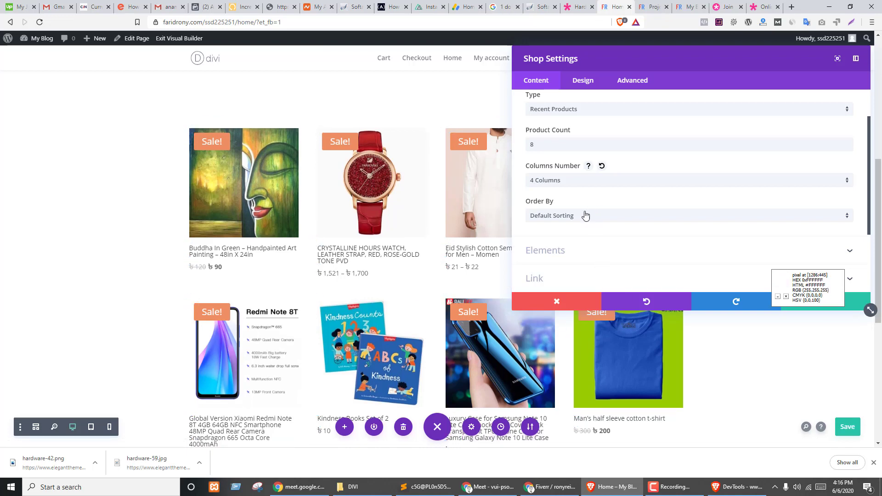
- Keep Default Sorting and leave pagination off after briefly turning it on
click(588, 219)
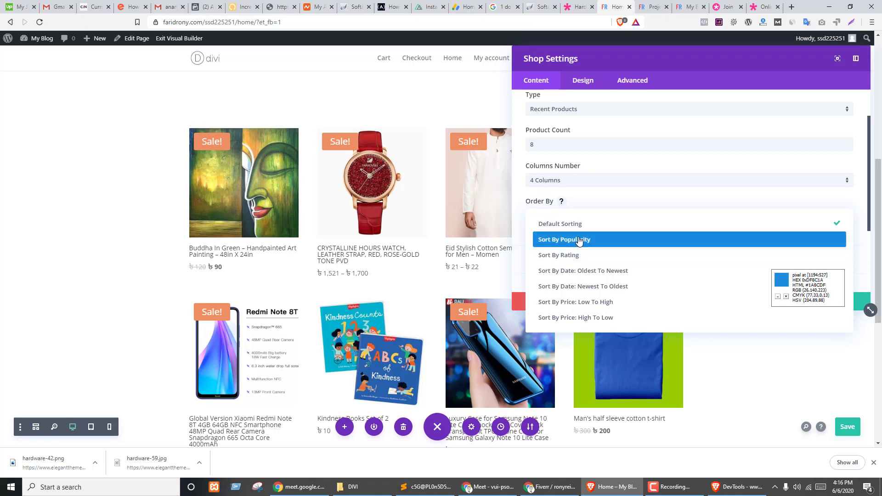
click(498, 230)
scroll(578, 173, down, 3)
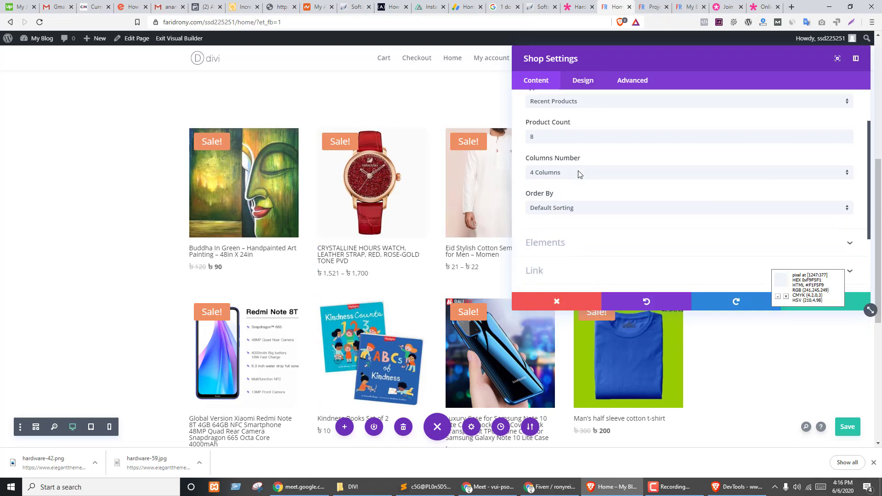
click(554, 158)
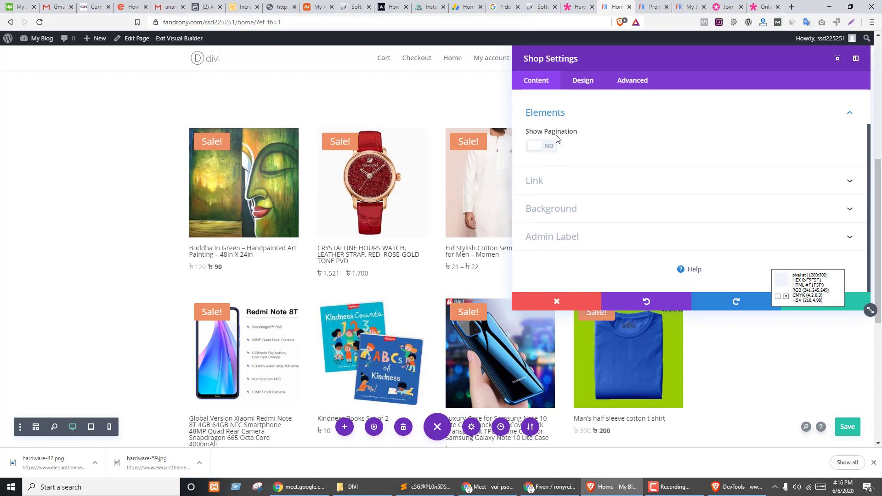
scroll(579, 166, down, 3)
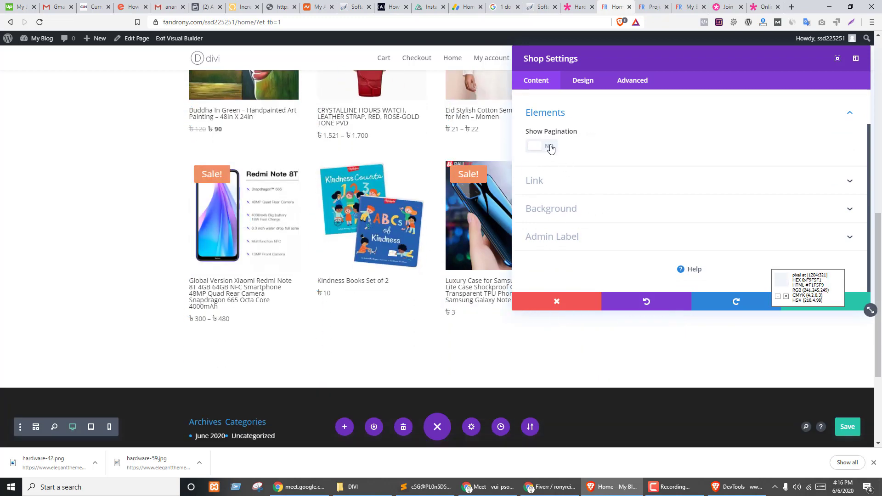
click(550, 147)
scroll(337, 359, up, 2)
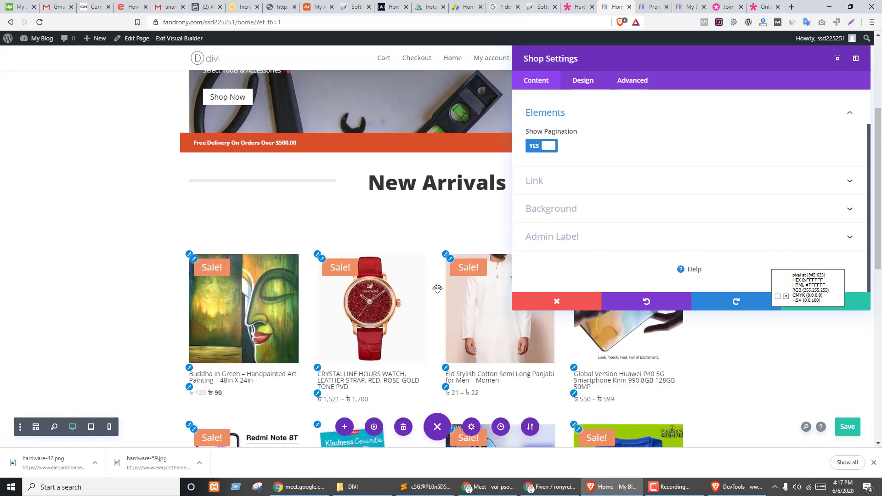
scroll(423, 299, down, 6)
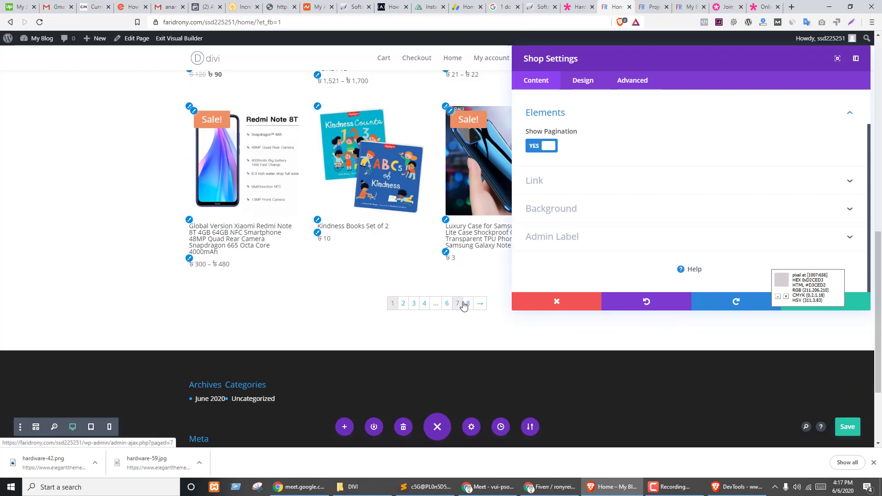
click(542, 146)
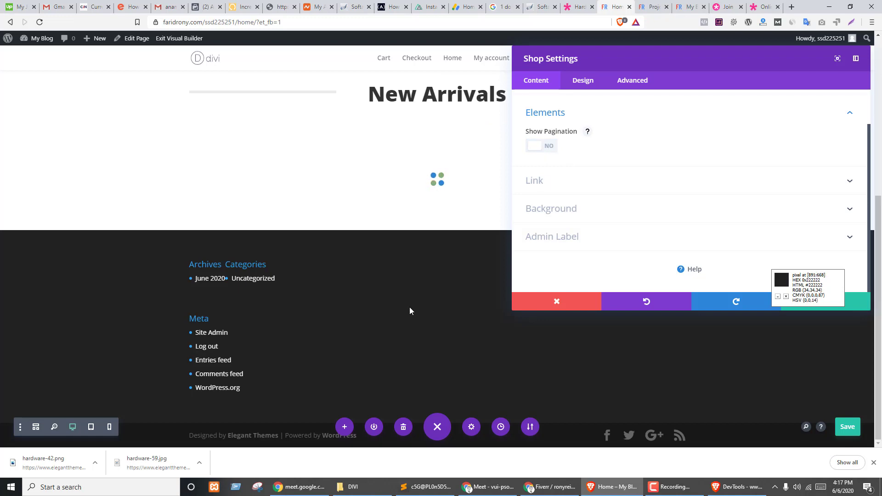
scroll(616, 193, down, 2)
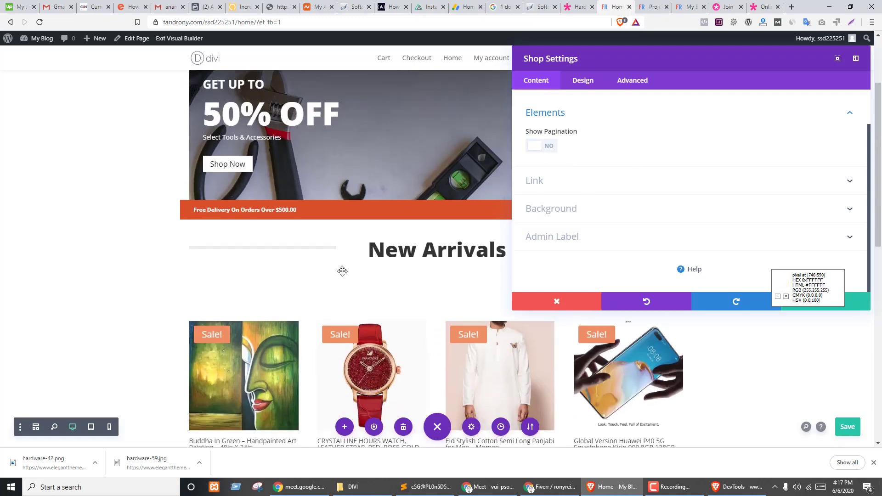
- In the grid's Design Overlay settings, make the hover icon colour orange
click(584, 81)
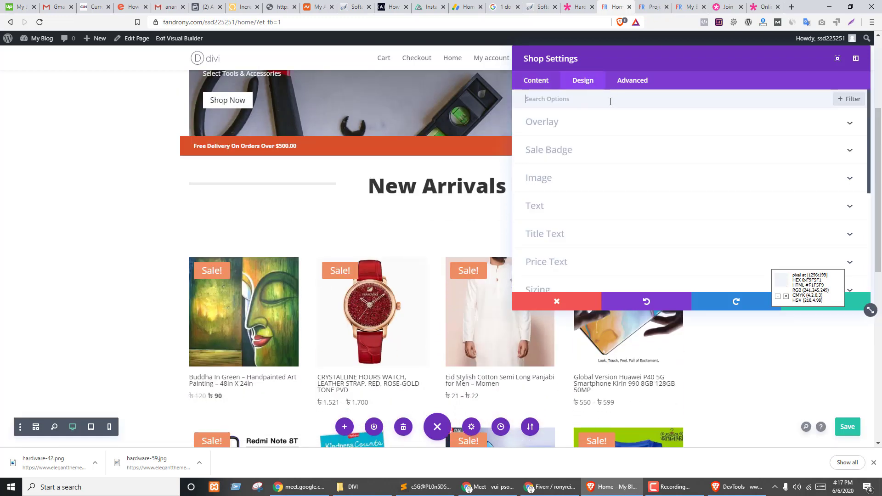
click(548, 129)
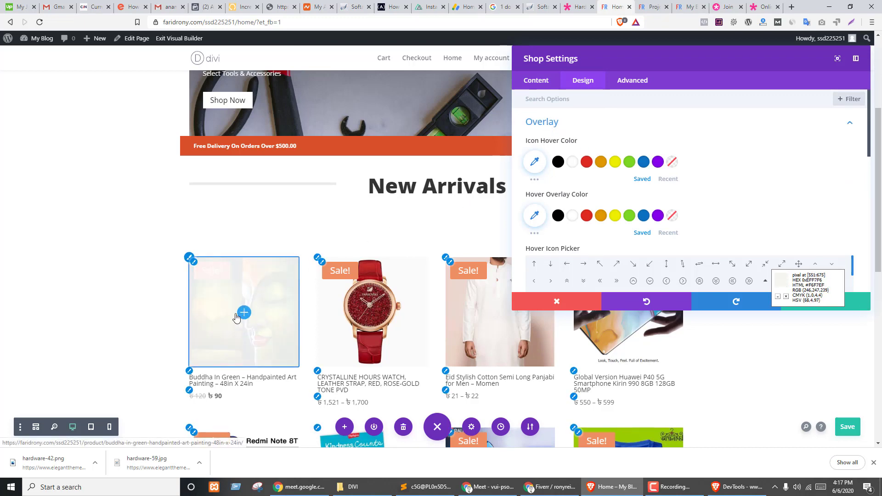
click(602, 163)
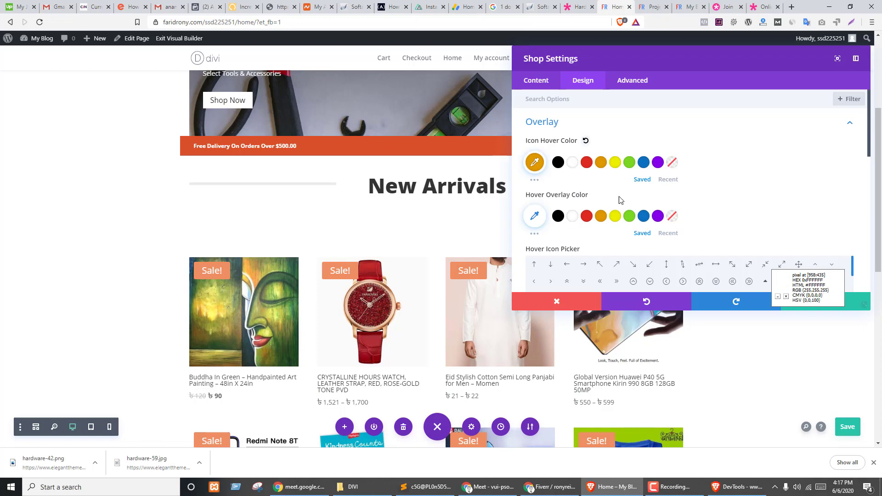
click(534, 164)
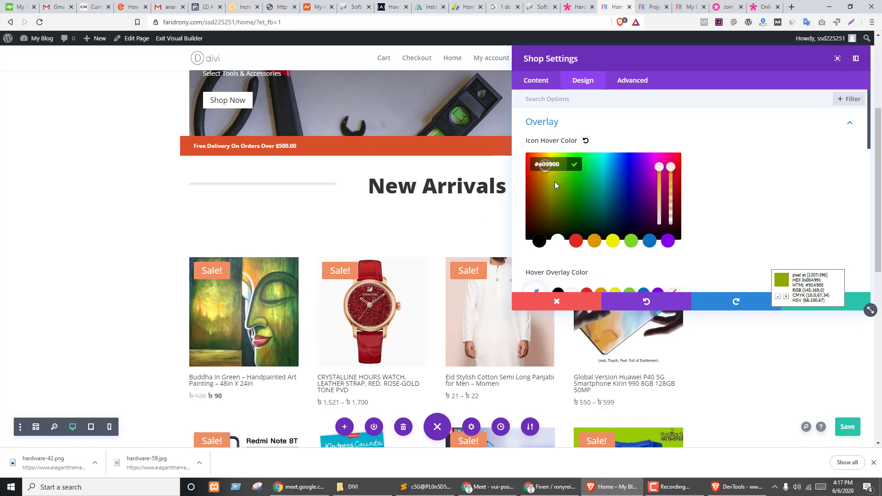
click(575, 164)
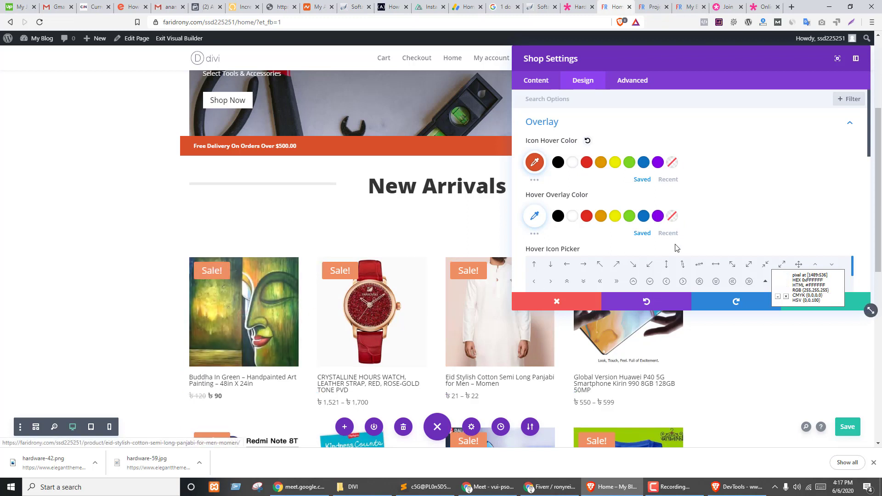
- Set the product hover overlay colour to black at 0.5 alpha
scroll(587, 196, down, 1)
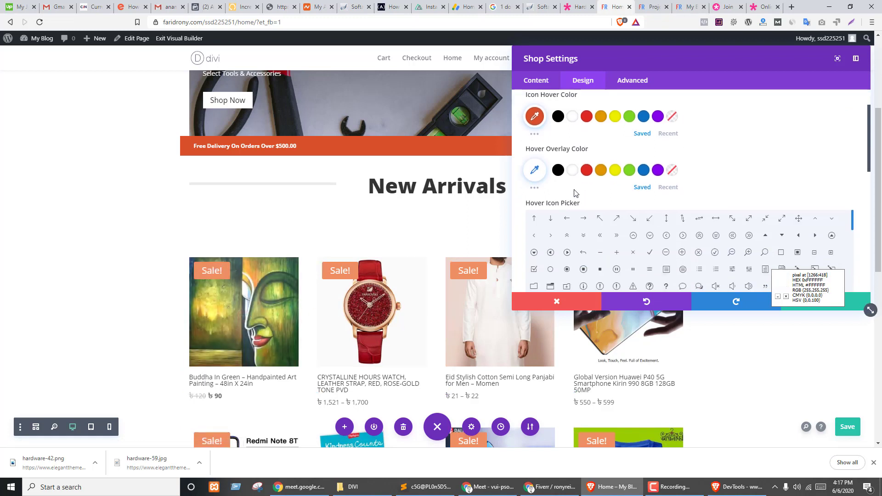
click(601, 171)
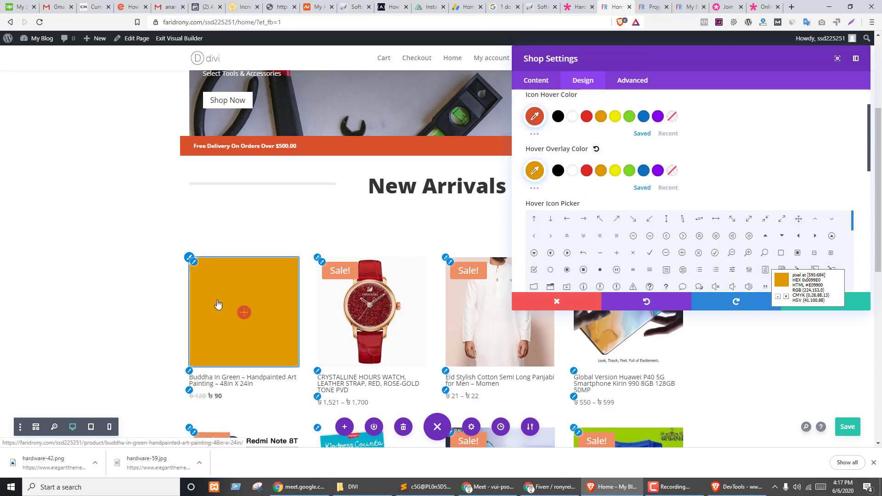
click(558, 171)
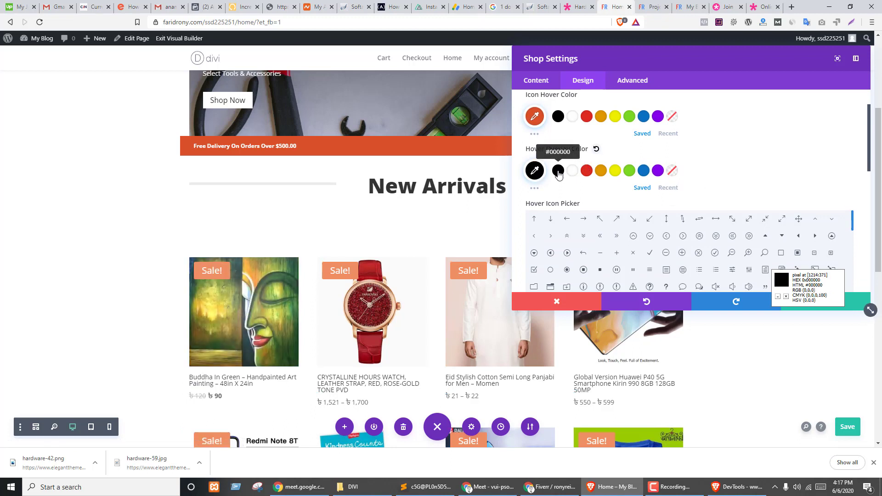
click(535, 170)
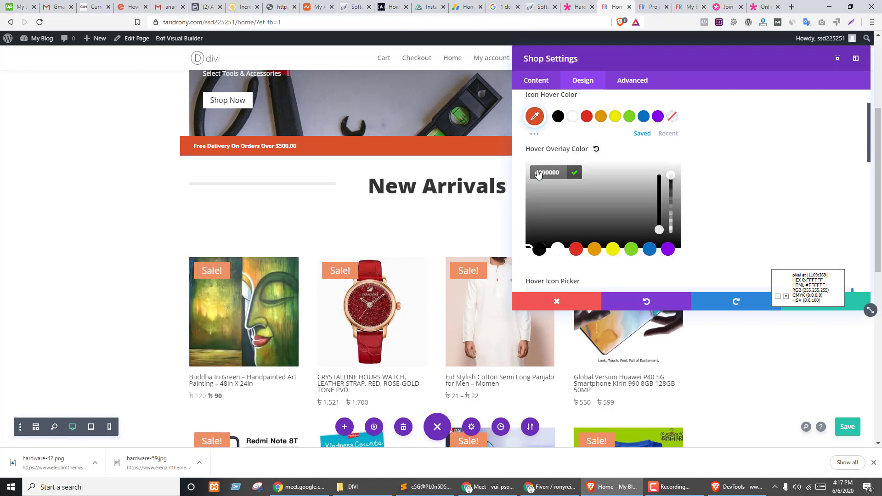
drag(671, 173, 676, 221)
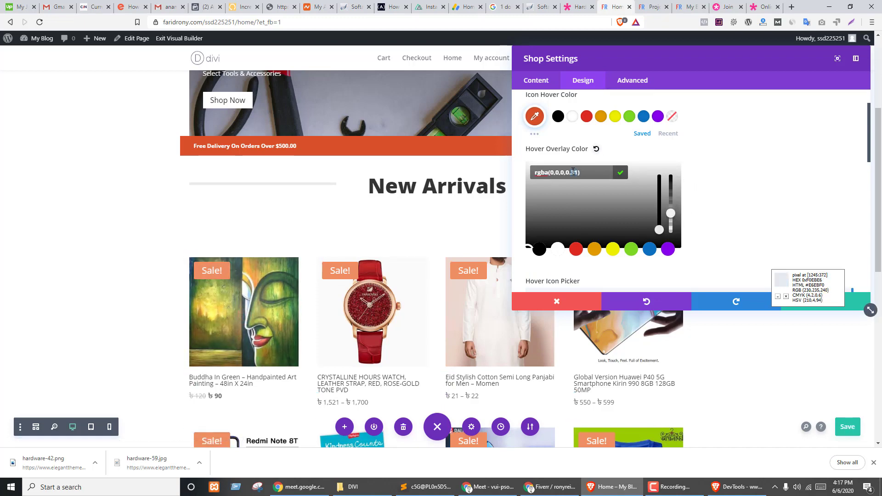
text(5)
click(625, 173)
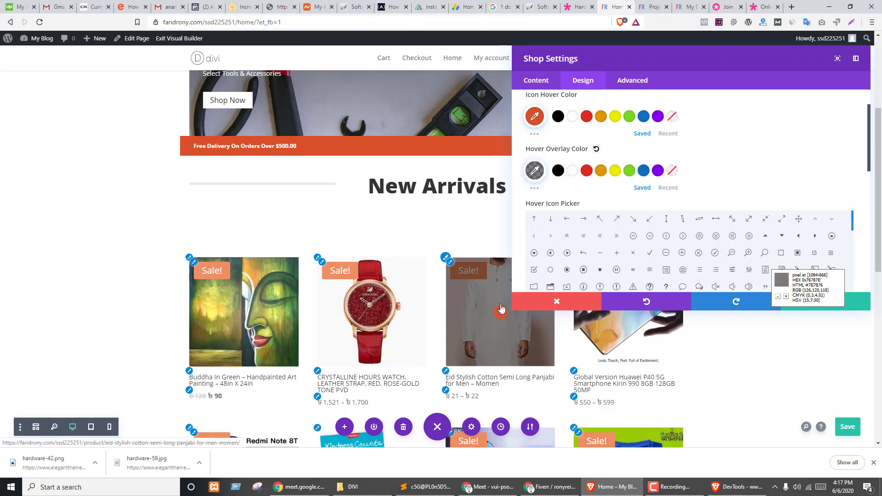
- Choose the circled-dot icon as the product hover icon
scroll(707, 169, down, 2)
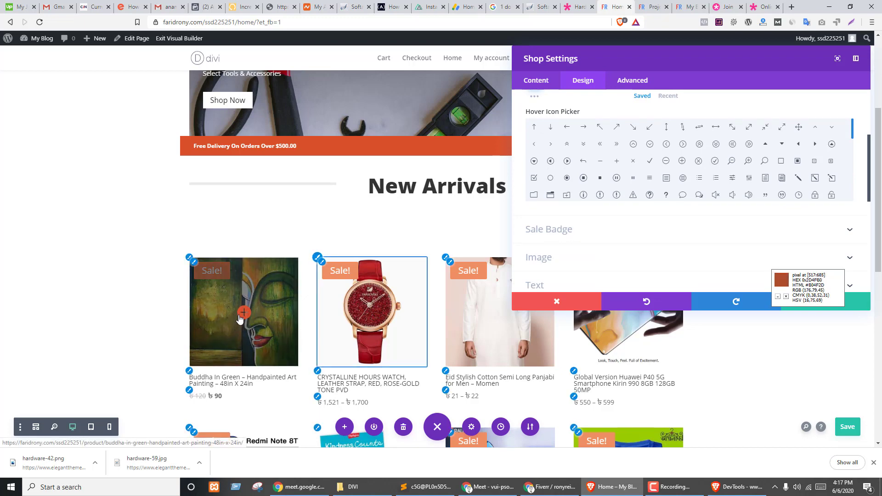
click(583, 179)
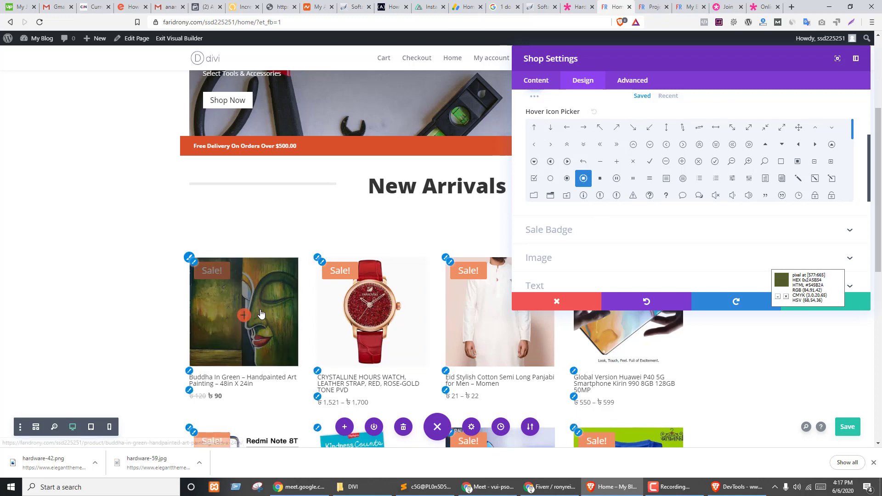
click(601, 180)
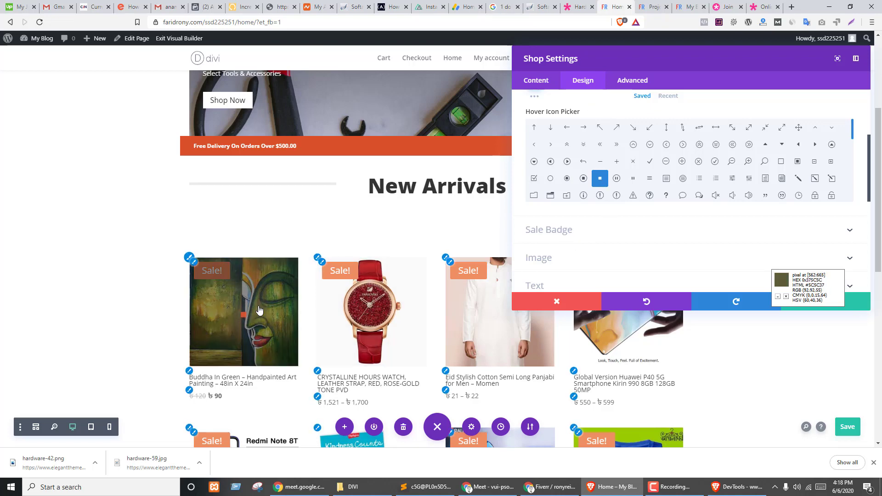
click(584, 178)
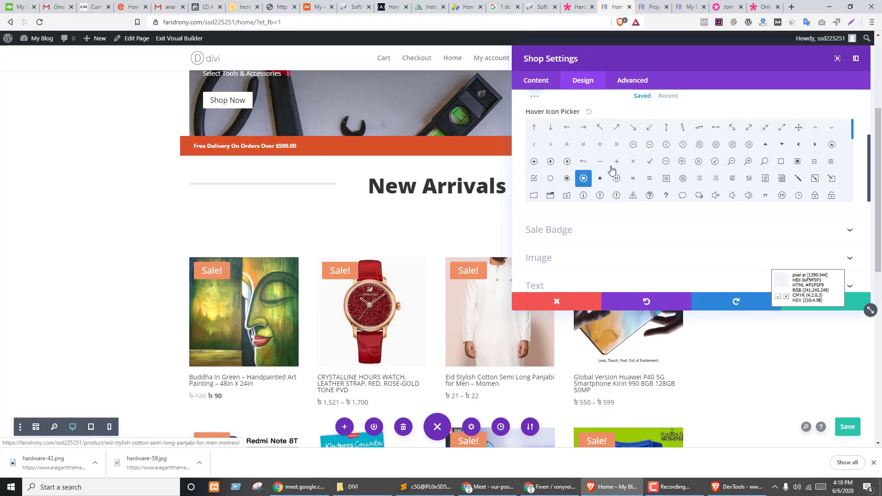
scroll(609, 172, down, 5)
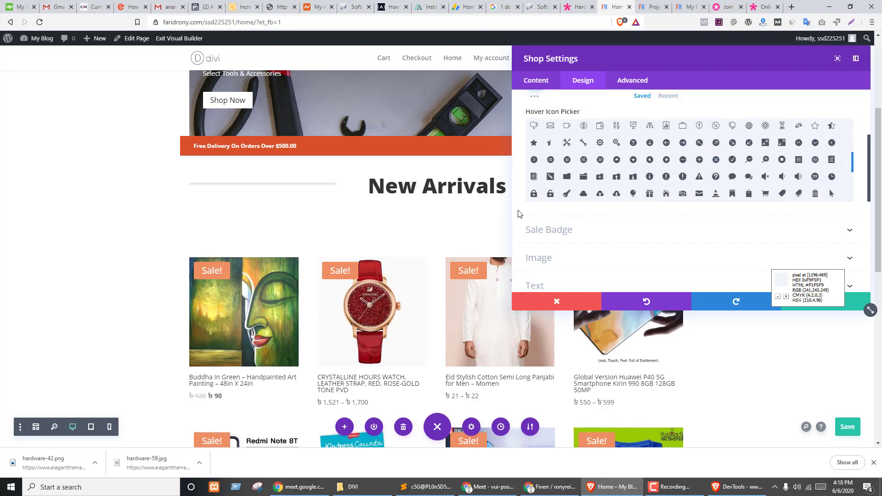
scroll(520, 212, down, 2)
- Make the Sale! badges semi-transparent black, alpha 0.59
click(534, 139)
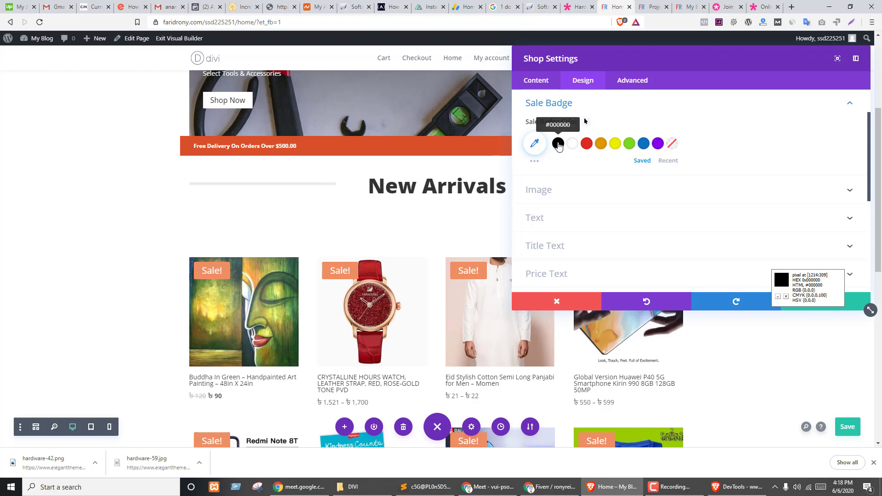
click(559, 144)
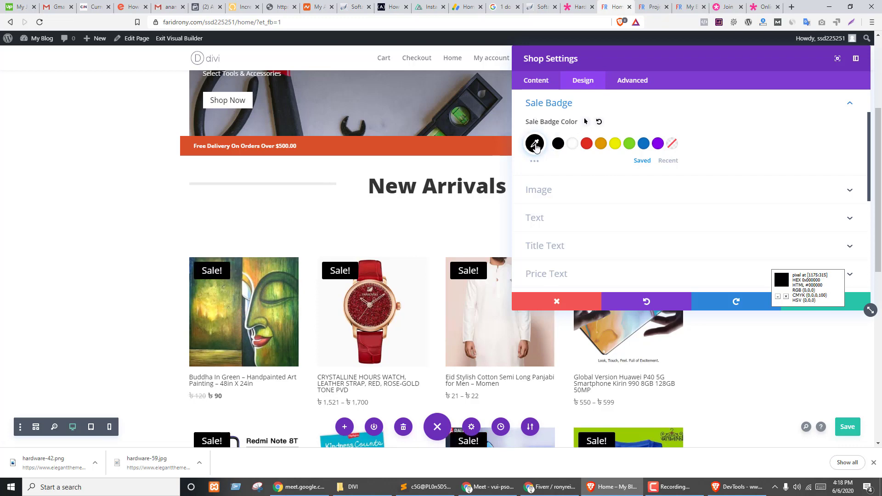
click(535, 143)
drag(671, 147, 676, 177)
click(760, 162)
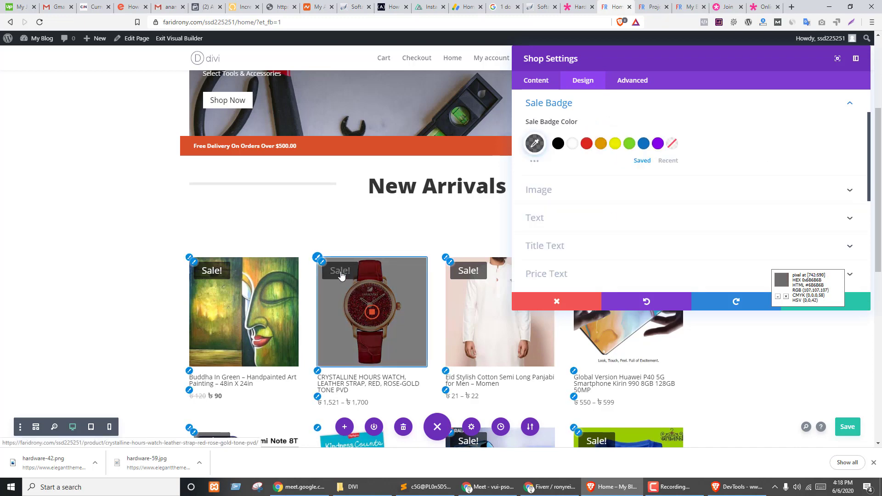
- Try a border and drop shadow on product images, then reset to 0px and no shadow
scroll(643, 175, down, 1)
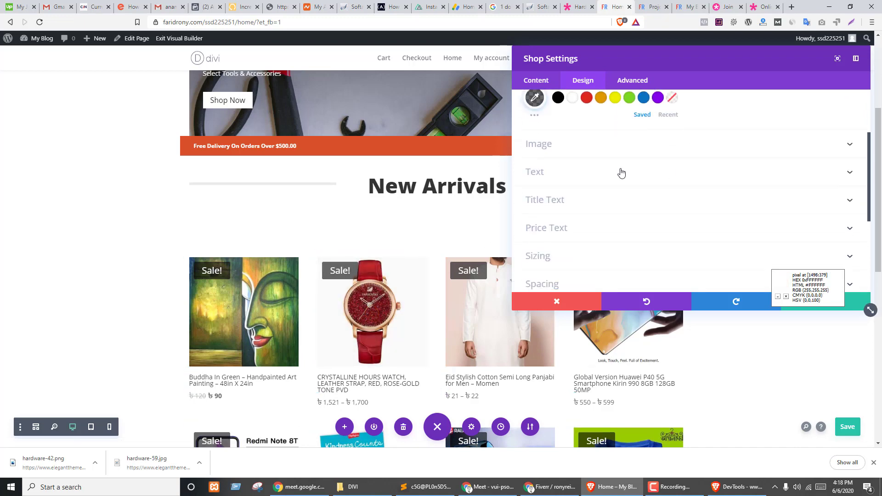
click(543, 149)
scroll(653, 156, down, 2)
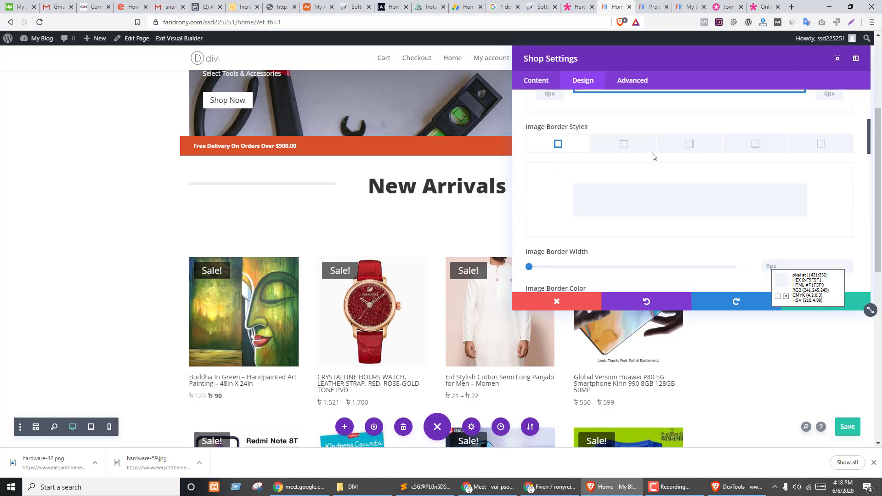
scroll(630, 210, down, 2)
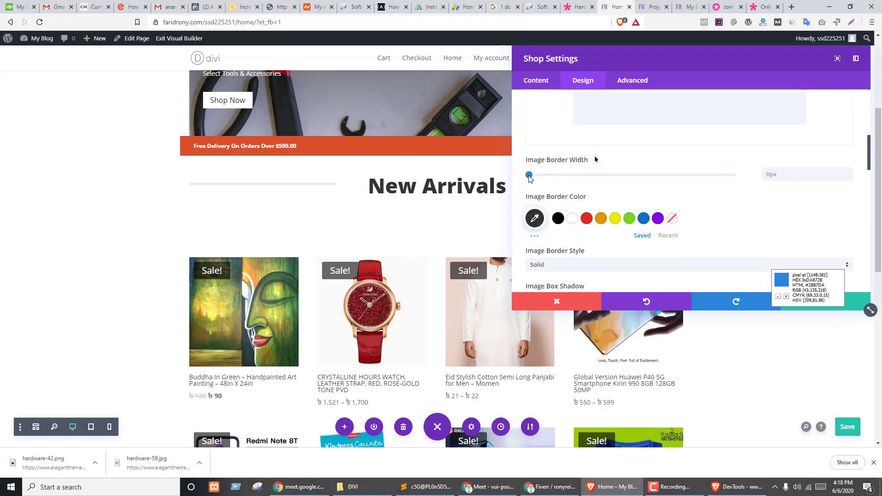
mouse_move(530, 178)
mouse_down()
mouse_move(593, 174)
mouse_move(517, 181)
mouse_up()
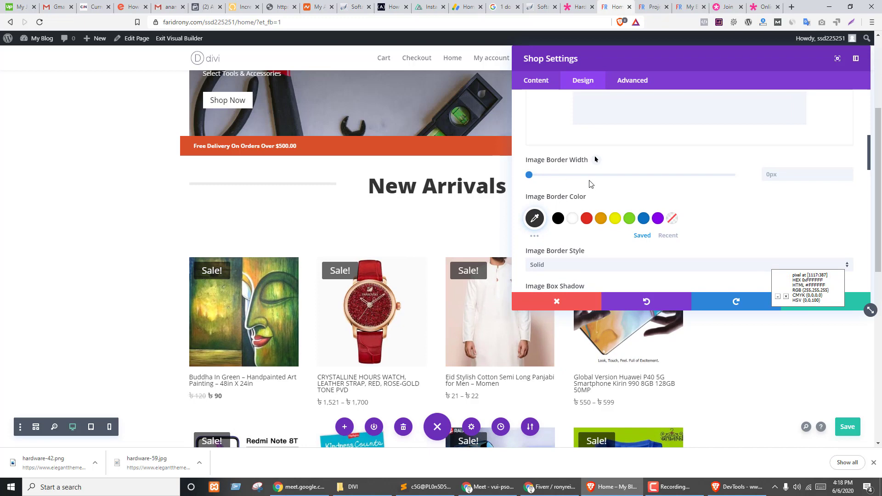
scroll(658, 170, down, 2)
scroll(705, 112, down, 2)
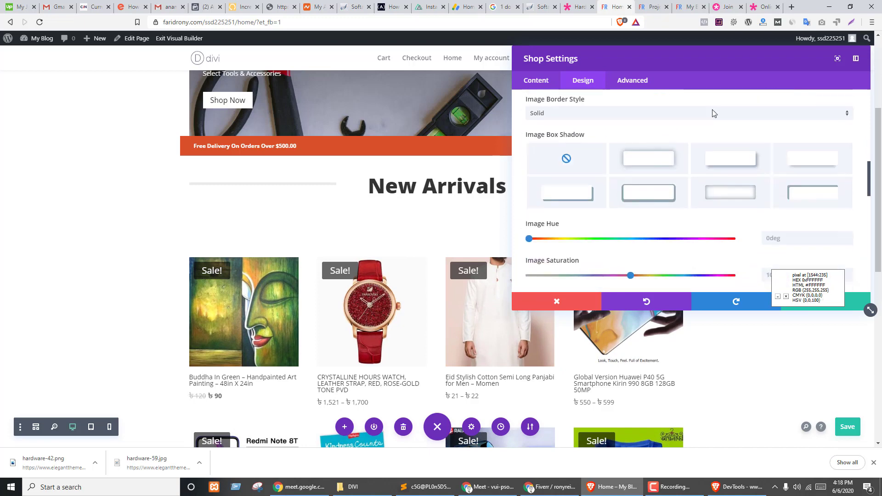
click(812, 130)
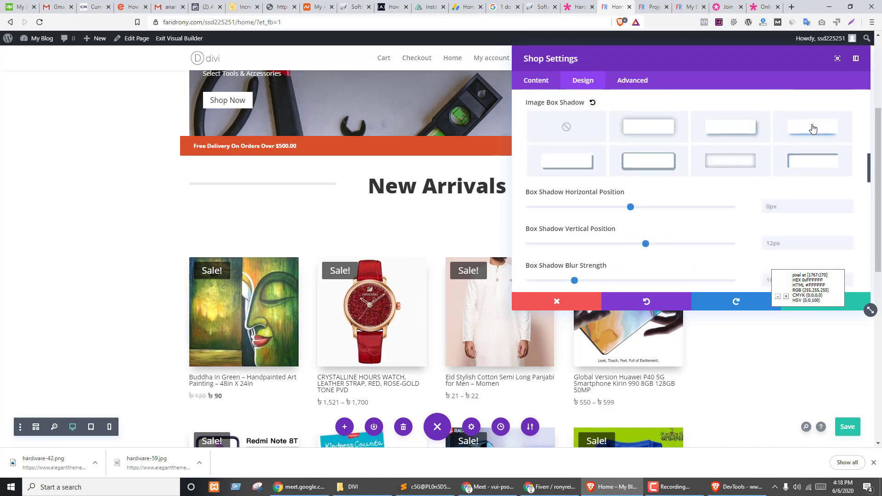
click(554, 132)
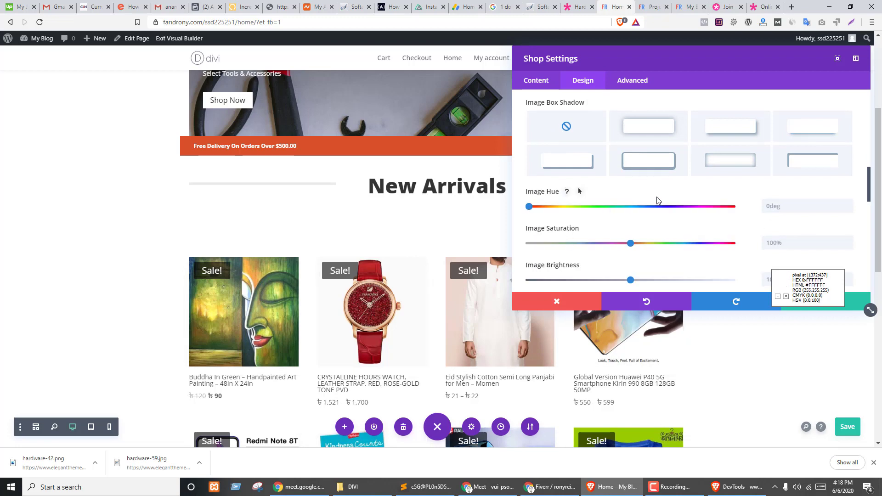
- Shift the product images' hue toward green, then restore it to 0deg
scroll(657, 201, down, 2)
scroll(660, 183, down, 3)
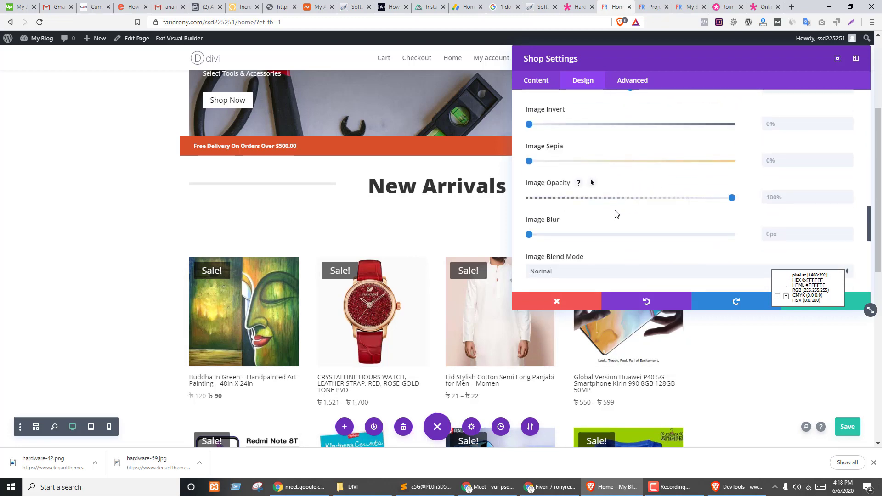
scroll(613, 193, up, 3)
drag(545, 118, 598, 116)
drag(689, 121, 566, 134)
scroll(603, 161, up, 1)
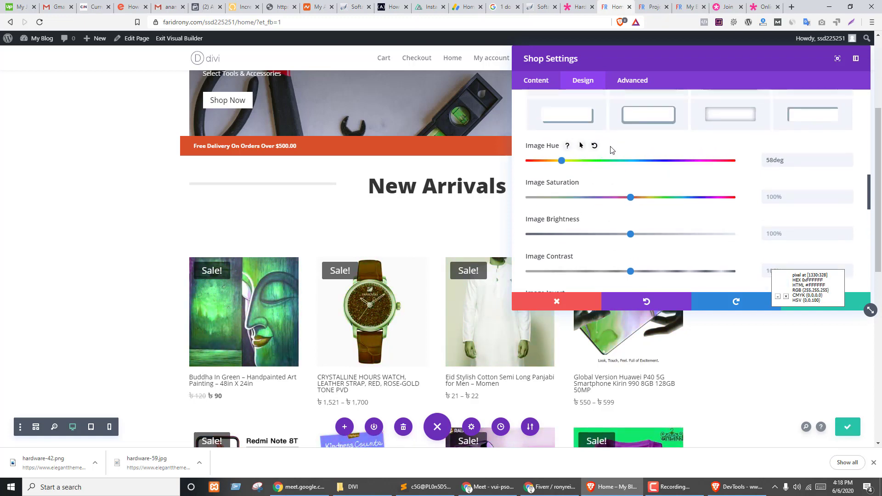
click(594, 147)
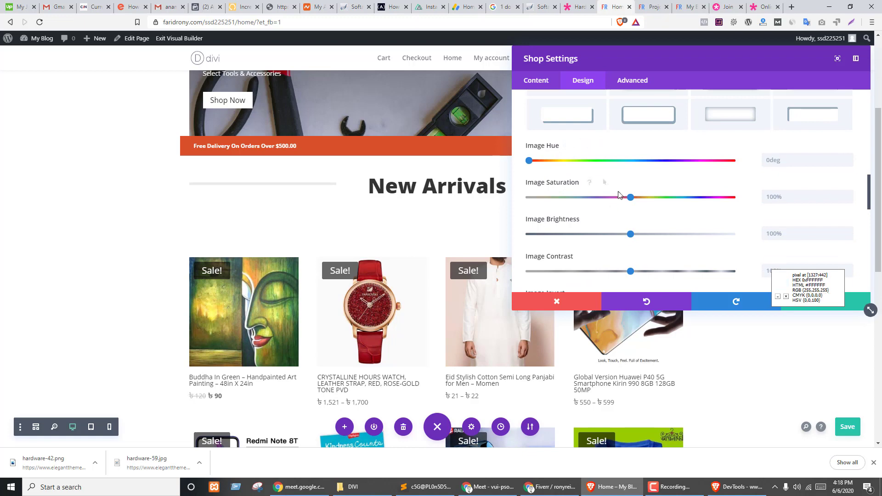
scroll(619, 195, down, 6)
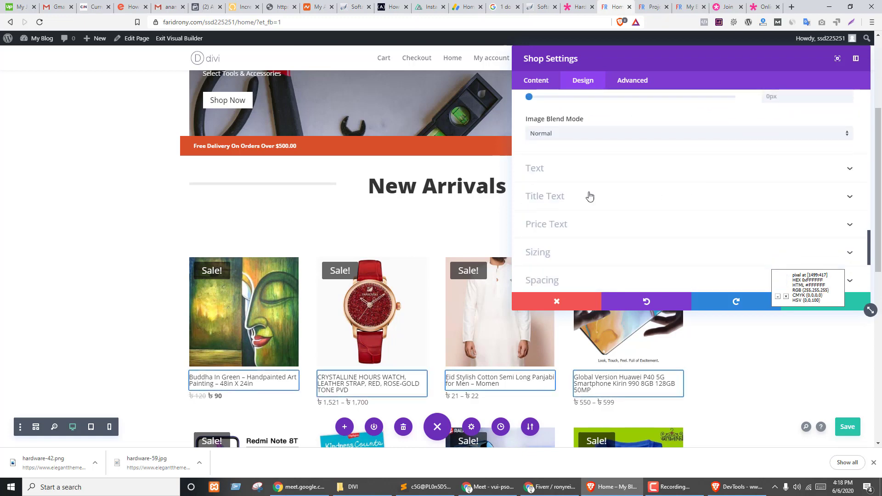
- Keep the product title font weight at Regular and enlarge titles to 18px
scroll(589, 196, down, 3)
scroll(554, 173, up, 3)
click(553, 174)
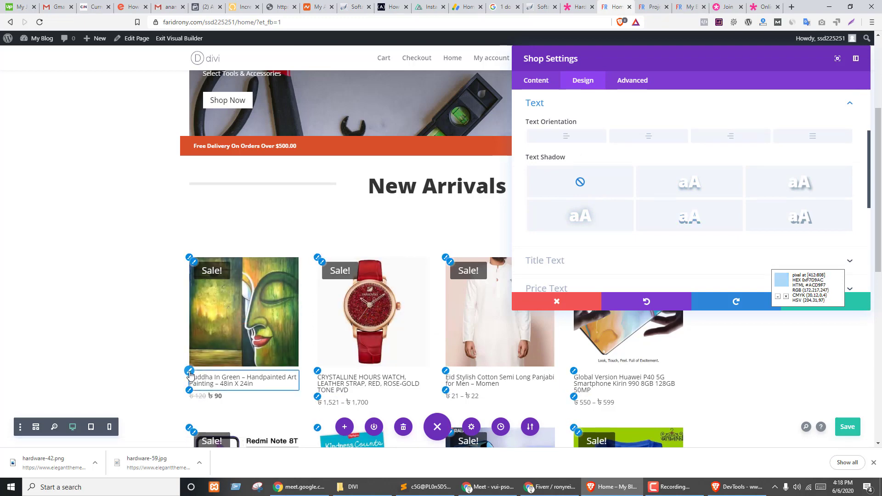
click(191, 376)
scroll(733, 141, down, 2)
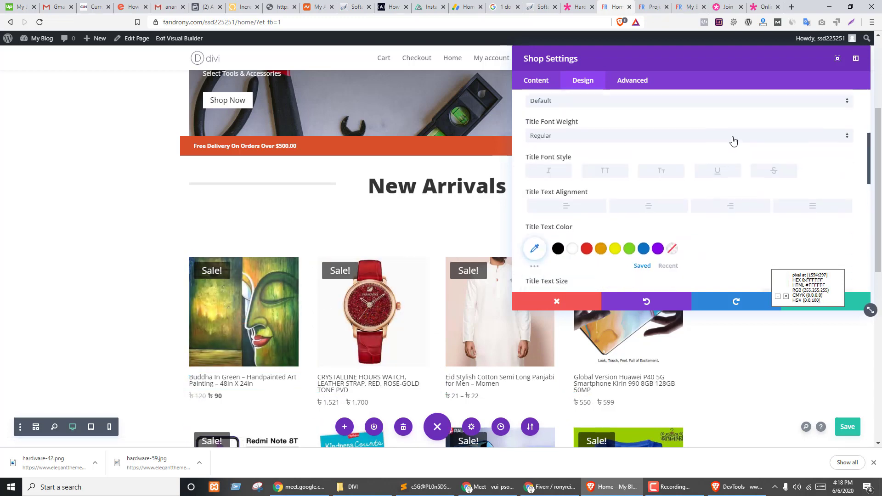
click(570, 130)
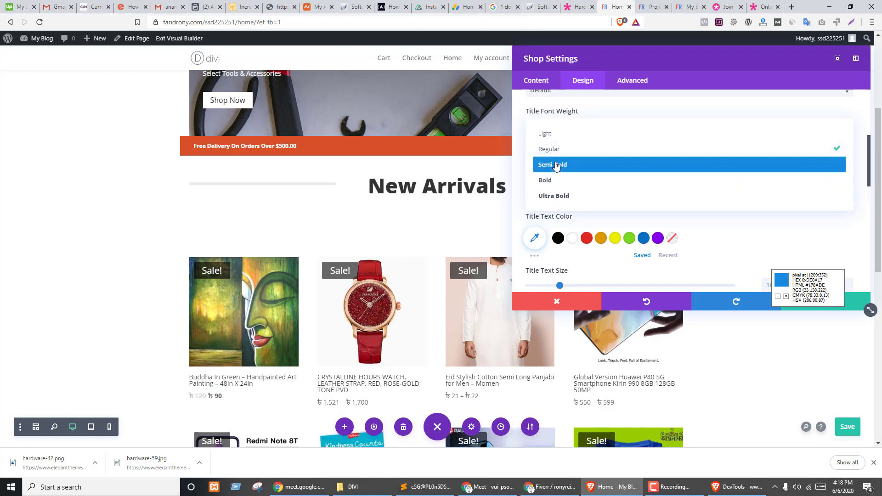
click(553, 148)
scroll(586, 183, down, 3)
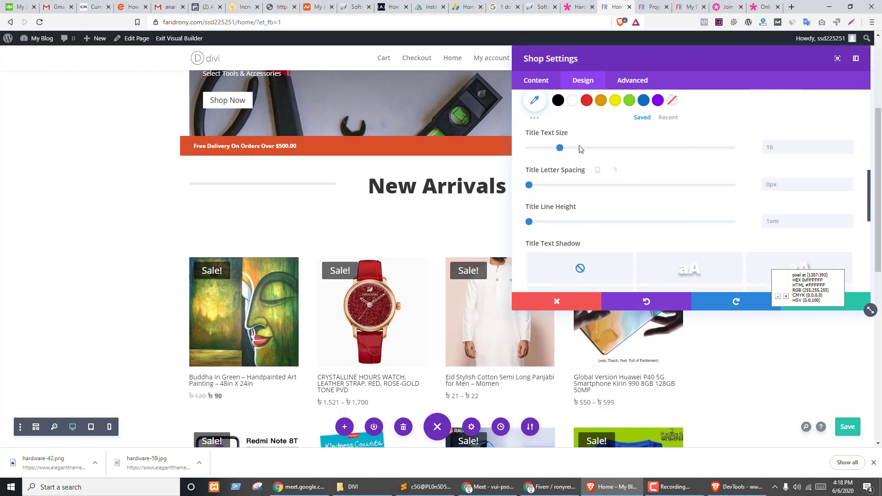
drag(560, 151, 565, 152)
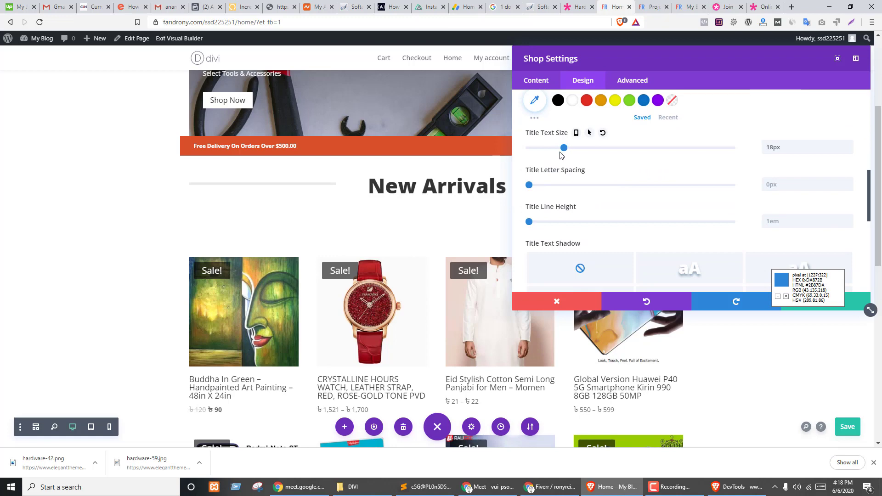
- Add a text shadow to the product titles, then set it back to none
scroll(646, 165, down, 2)
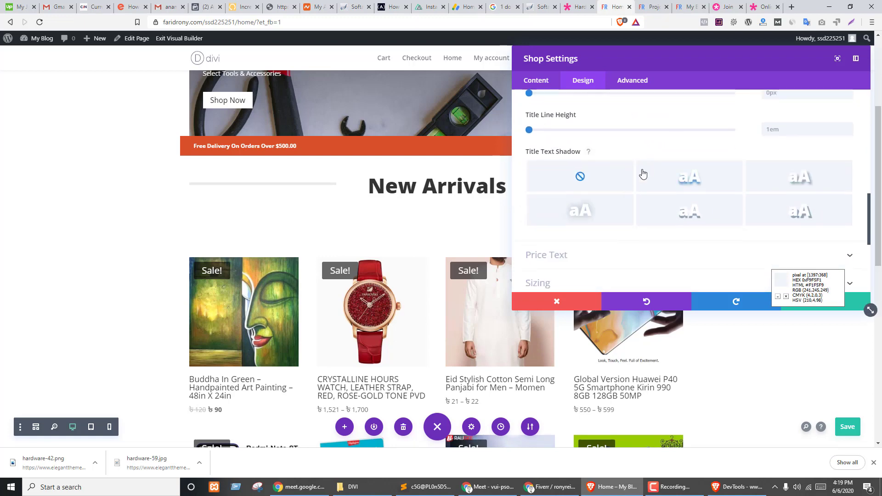
click(692, 176)
click(561, 183)
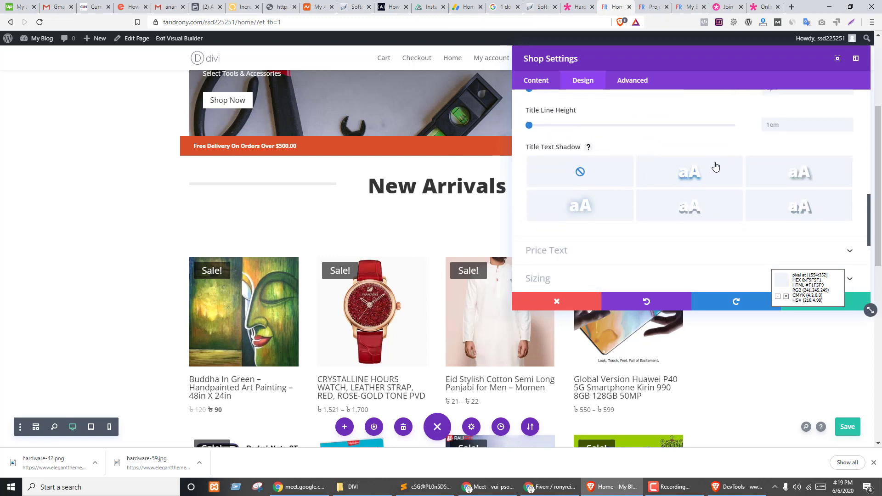
scroll(647, 178, down, 3)
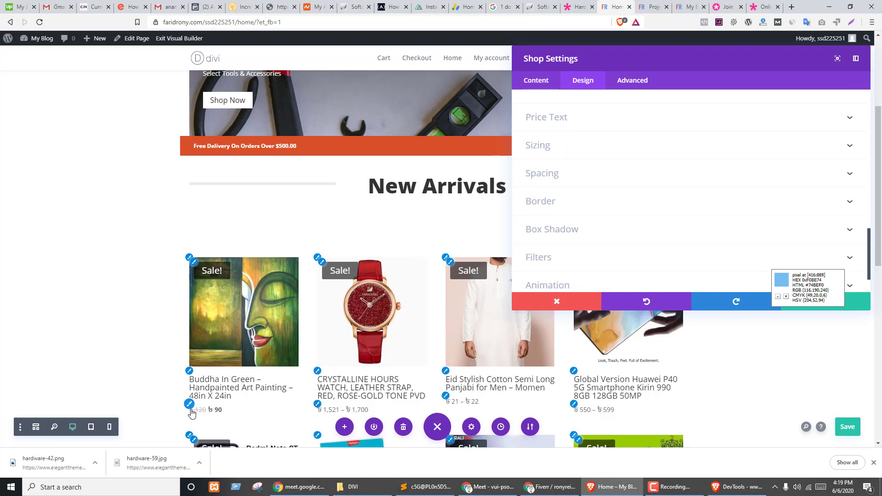
- Make the product prices Semi Bold at 23px
click(639, 117)
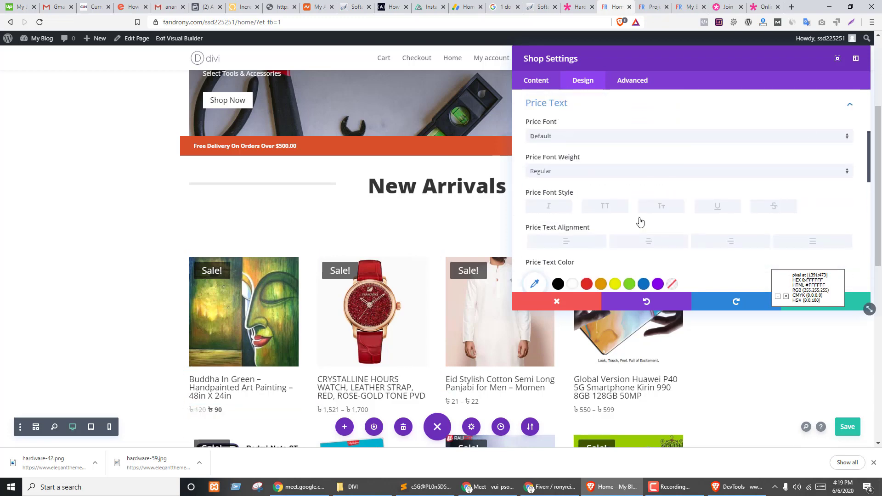
click(559, 175)
click(559, 210)
scroll(633, 165, down, 2)
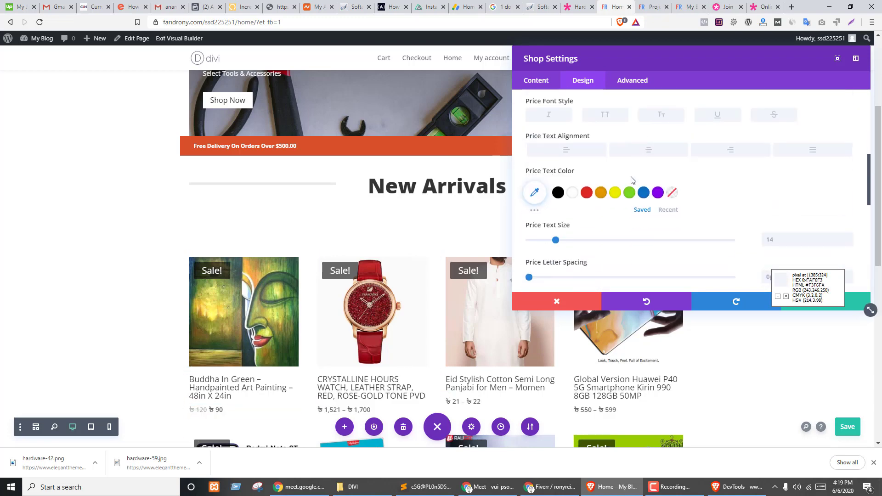
drag(557, 240, 575, 241)
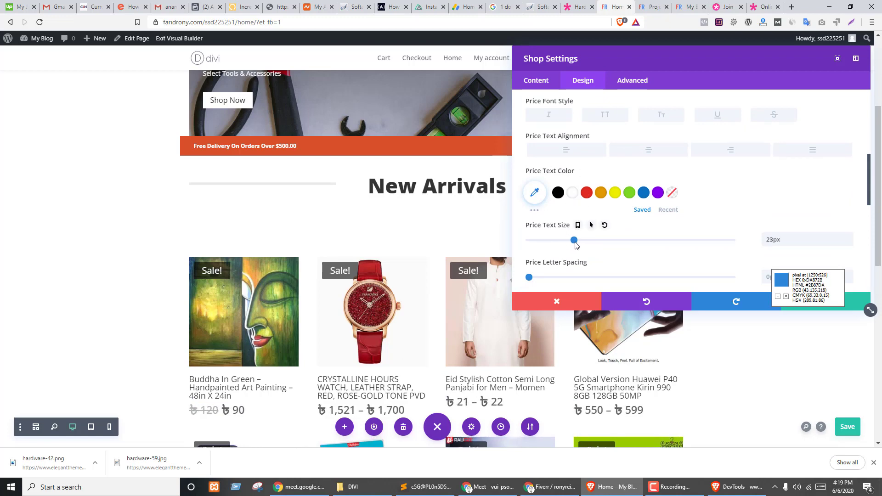
scroll(389, 326, down, 2)
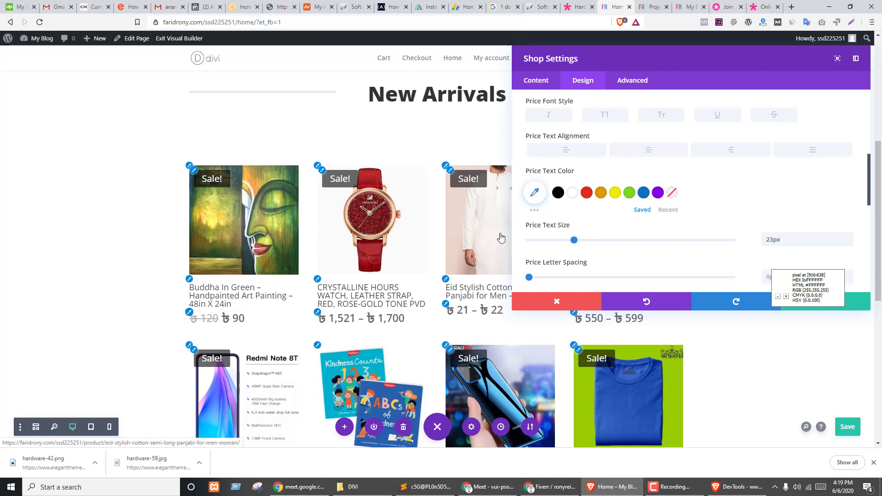
scroll(593, 216, up, 2)
- Set the prices back to Regular weight at 20px, with uppercase left off
click(573, 171)
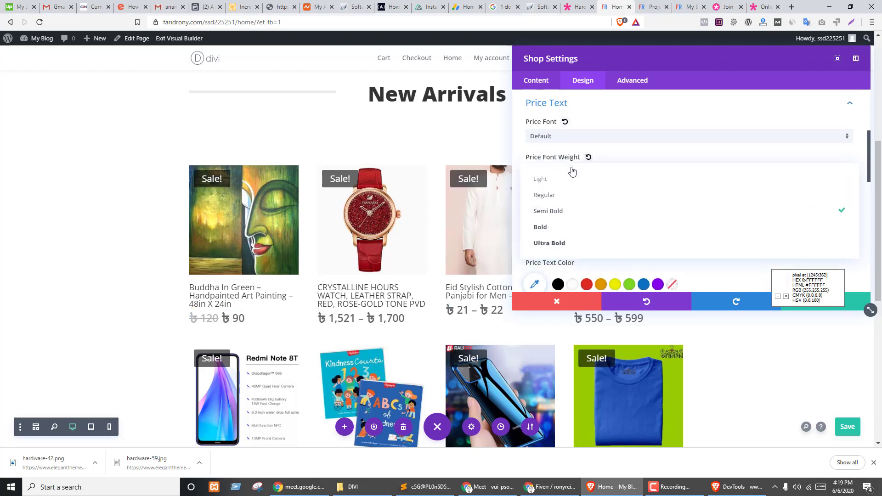
click(558, 196)
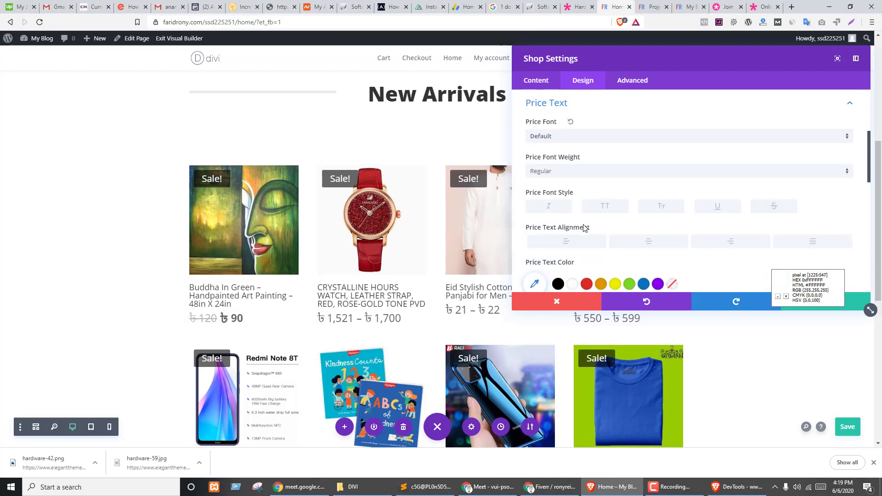
scroll(583, 228, down, 2)
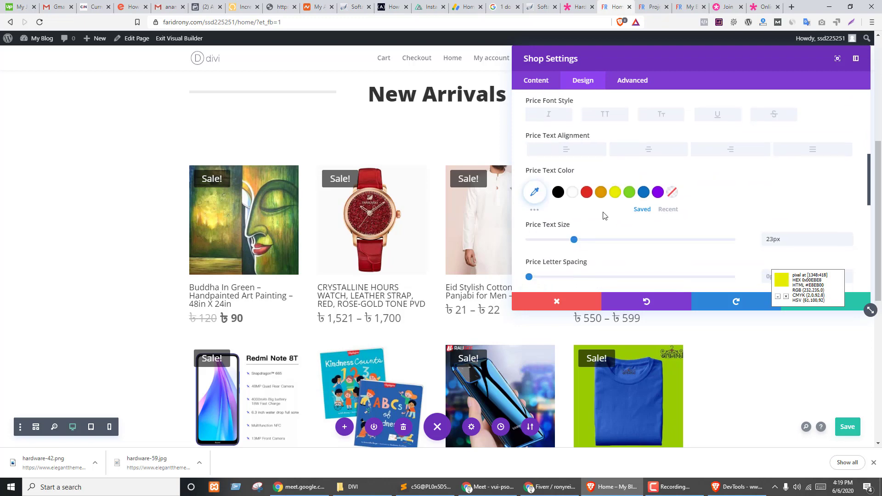
click(849, 242)
click(849, 242)
click(849, 242)
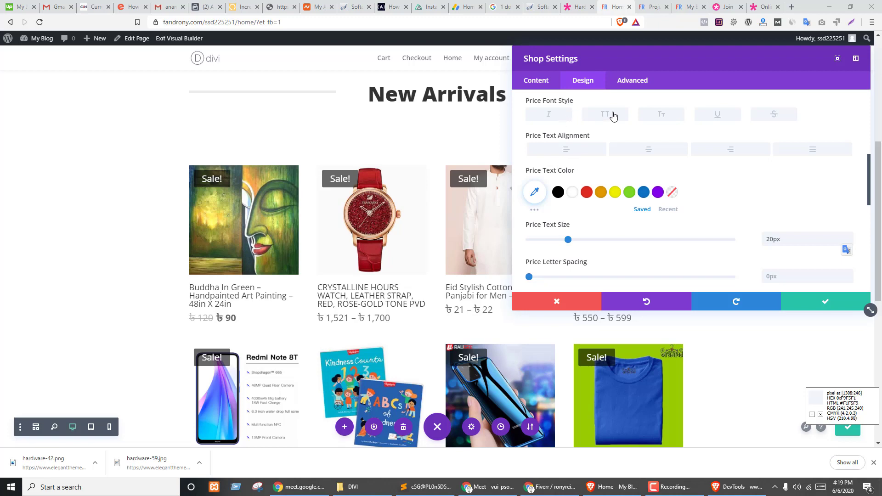
click(613, 115)
click(612, 115)
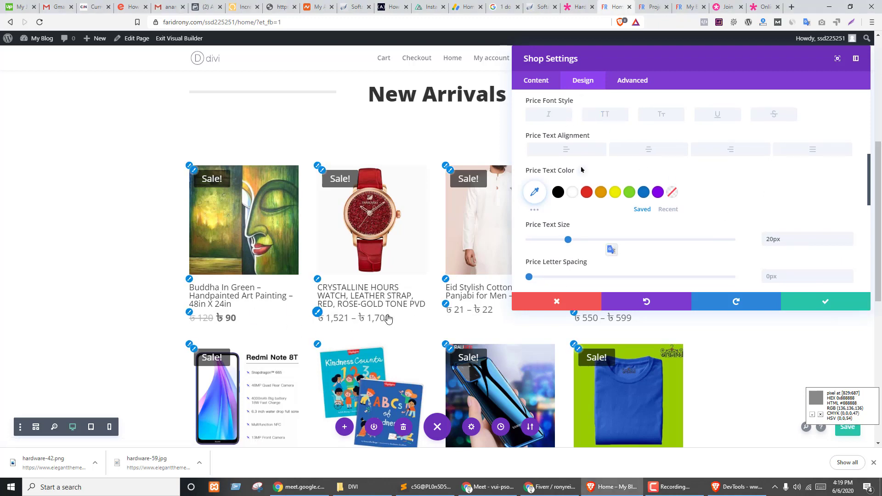
- Confirm the Shop module settings, review the 8-product grid, and save the Home page
click(826, 302)
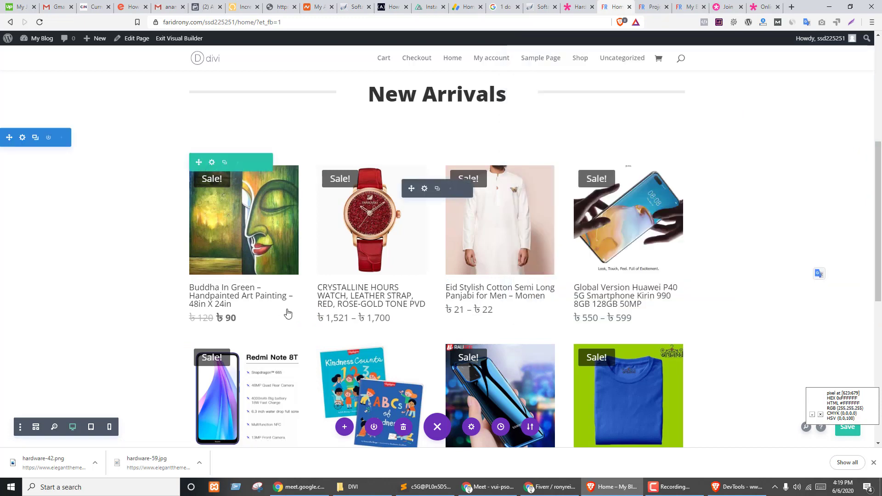
scroll(288, 314, down, 3)
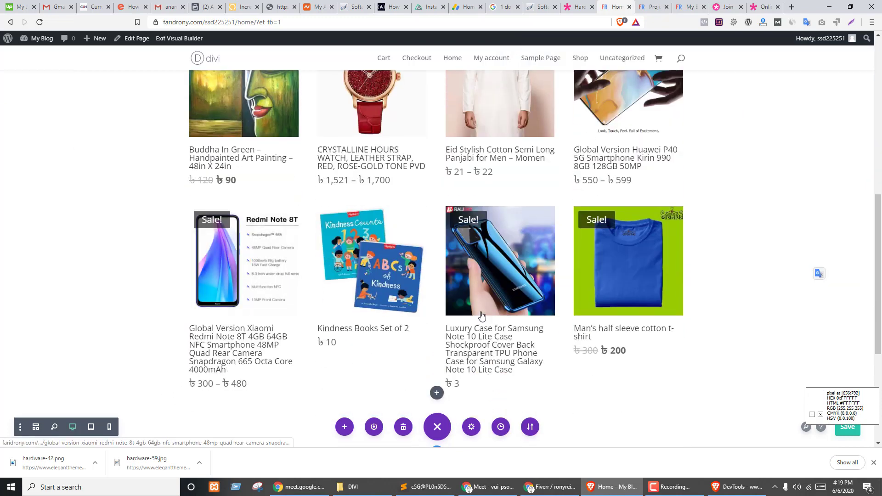
scroll(385, 237, up, 1)
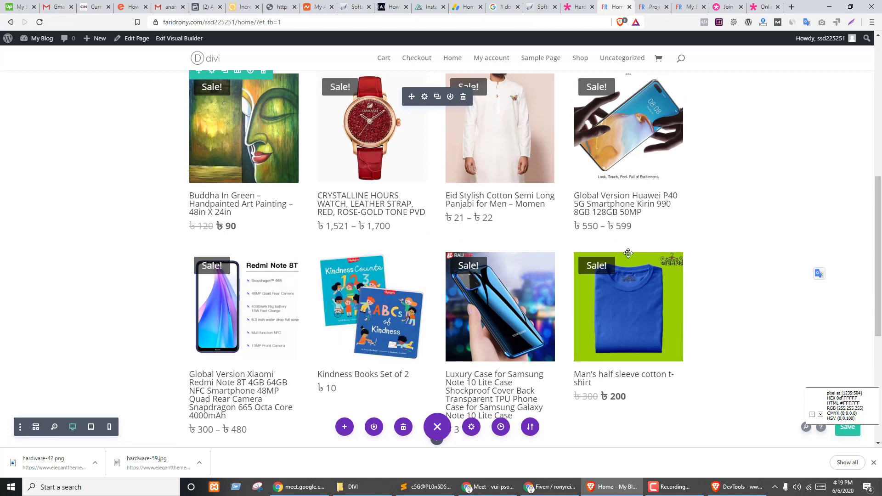
scroll(243, 299, up, 2)
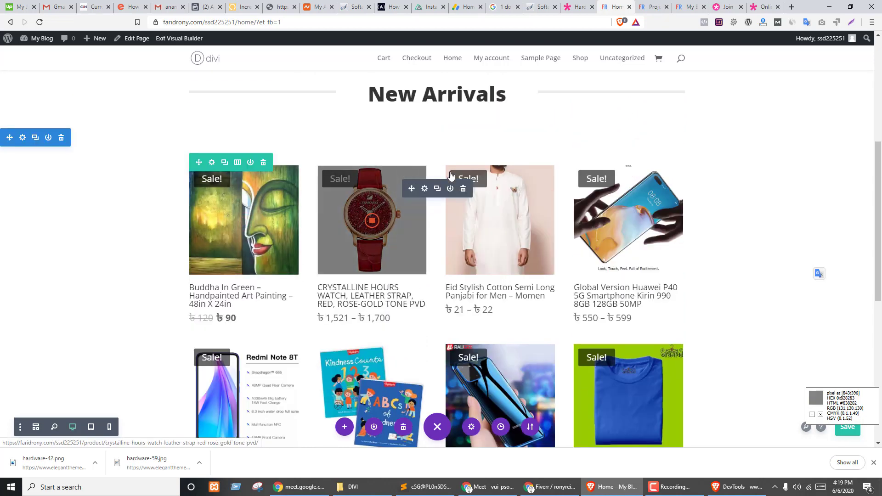
scroll(571, 268, down, 4)
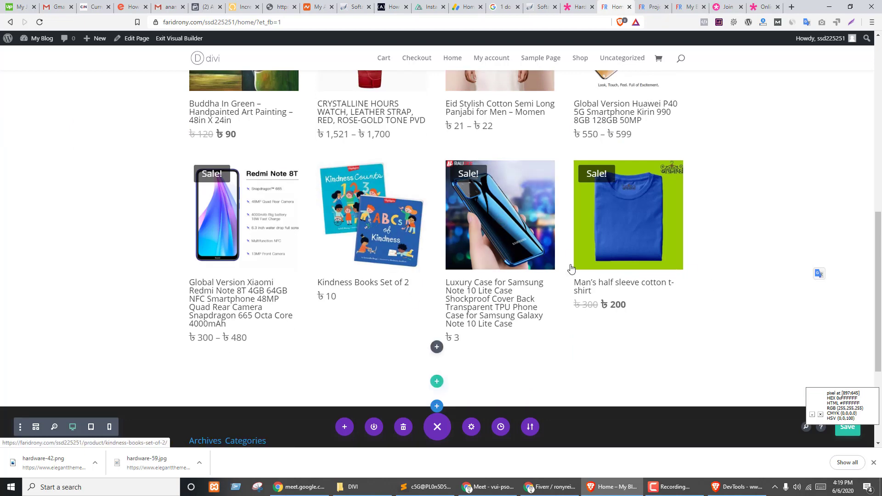
scroll(505, 250, down, 3)
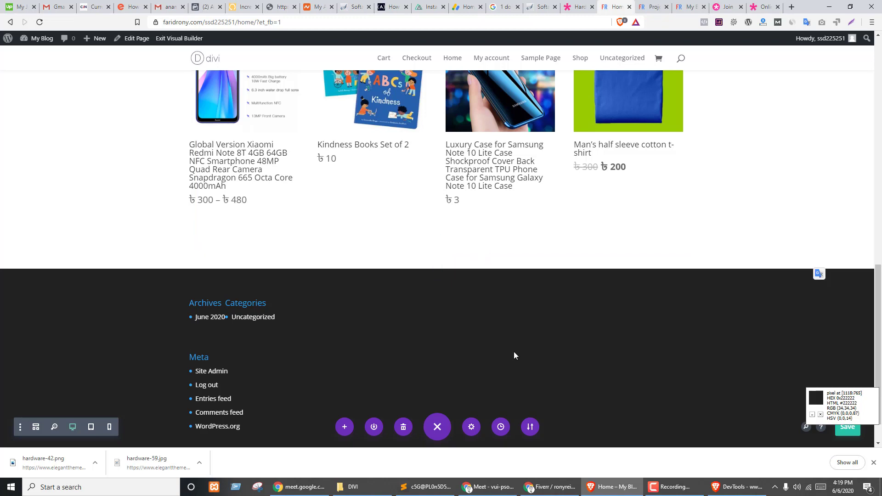
click(851, 428)
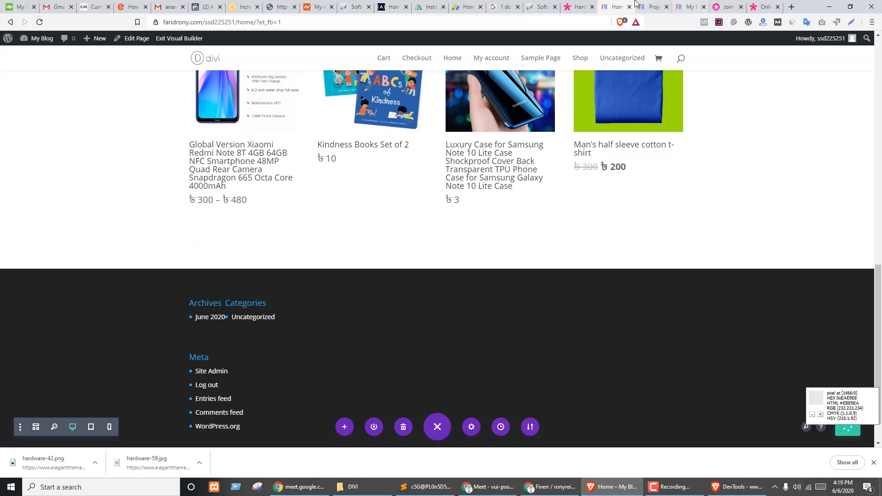
- Preview the Hardware Store demo's promo slider slides, then go back to the Home page
click(580, 7)
scroll(518, 281, down, 4)
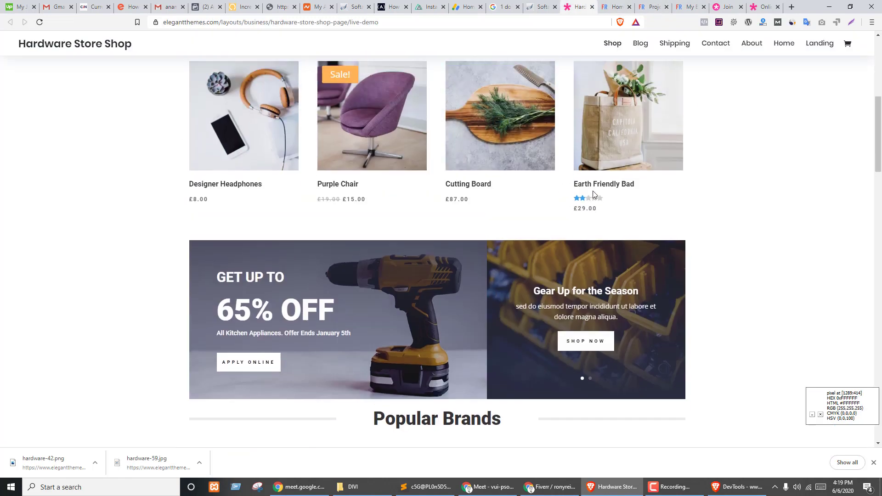
scroll(593, 191, up, 2)
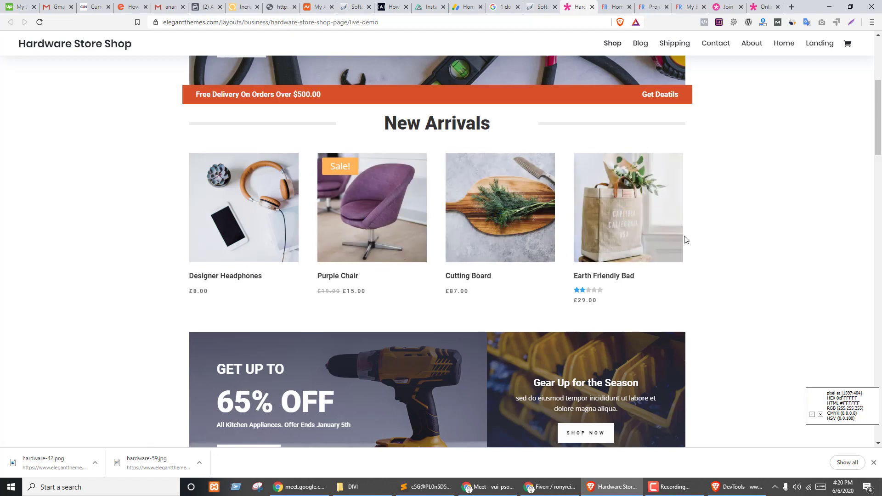
scroll(584, 193, down, 3)
scroll(545, 263, down, 2)
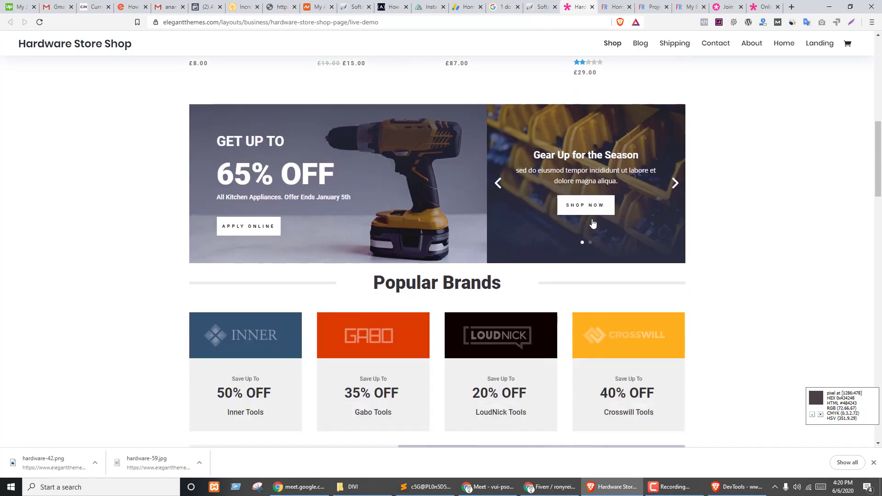
click(498, 183)
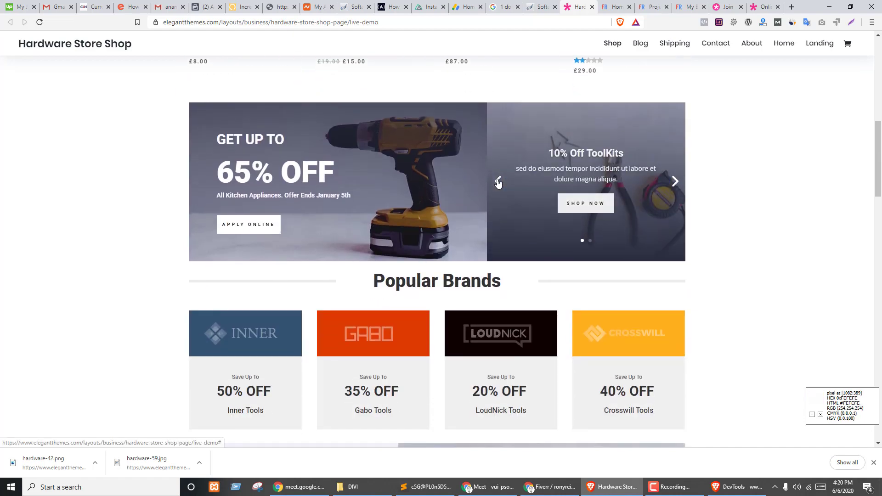
click(499, 182)
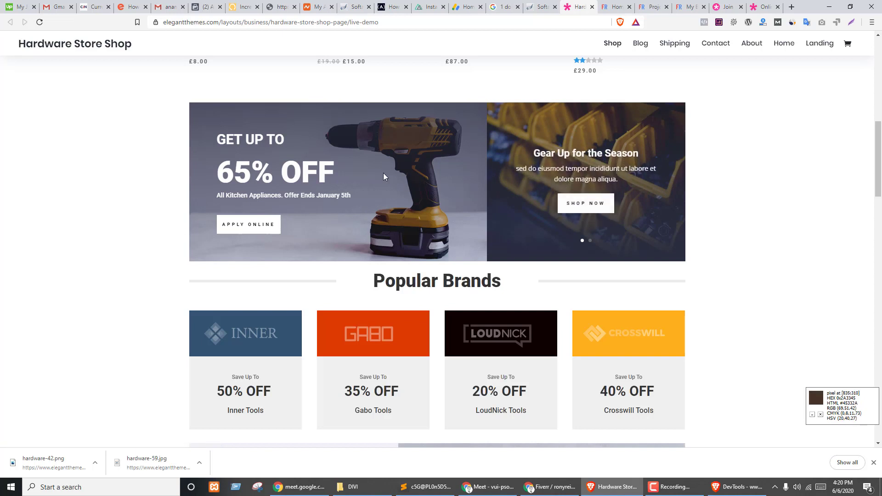
click(675, 182)
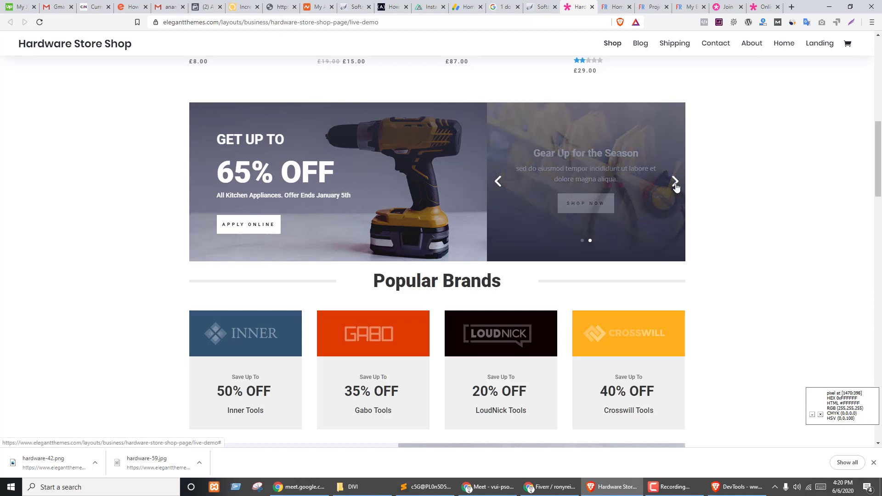
click(675, 182)
click(675, 182)
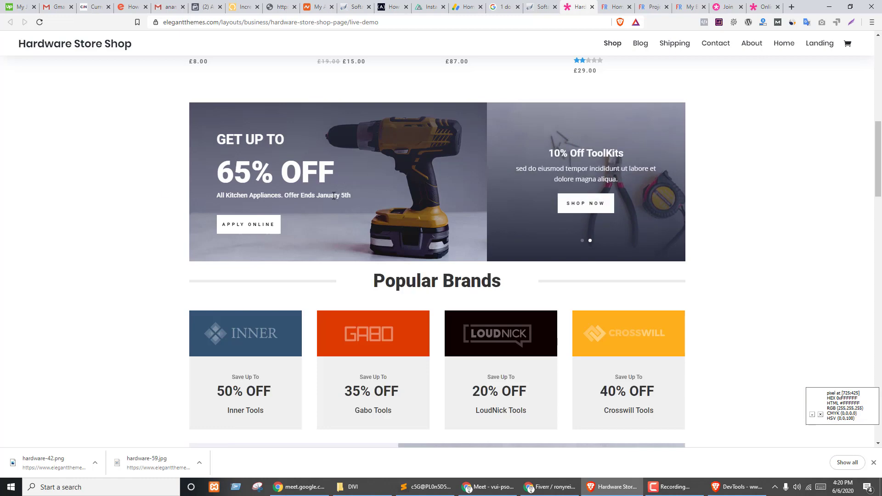
scroll(334, 195, up, 10)
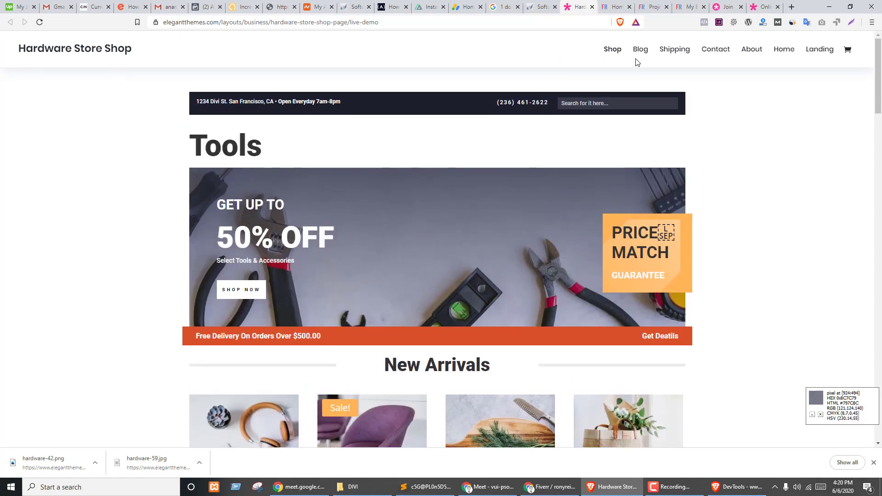
click(616, 7)
- Paste a copy of the 50% OFF tools banner after the products and reduce the products section's bottom padding
scroll(337, 257, up, 10)
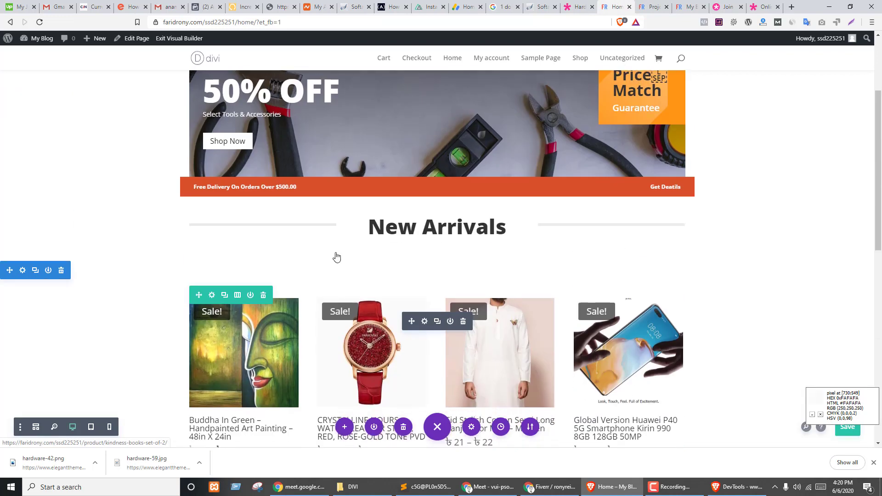
scroll(9, 189, up, 2)
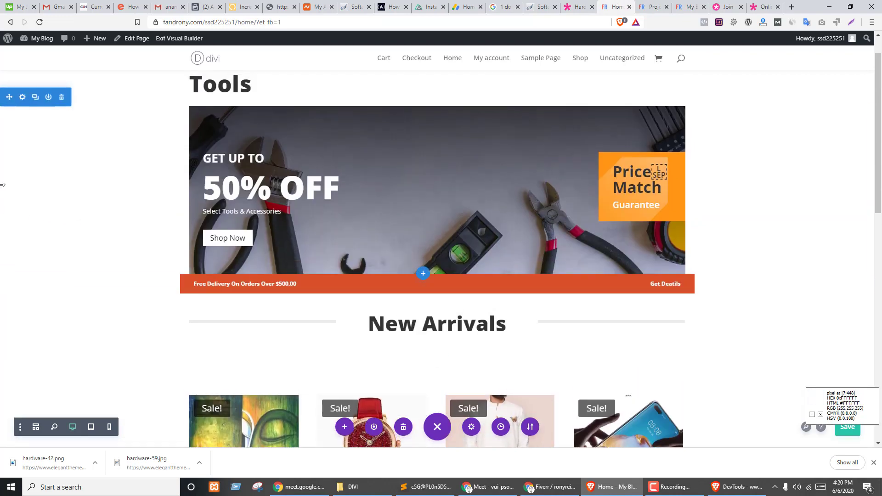
click(35, 105)
scroll(91, 156, down, 3)
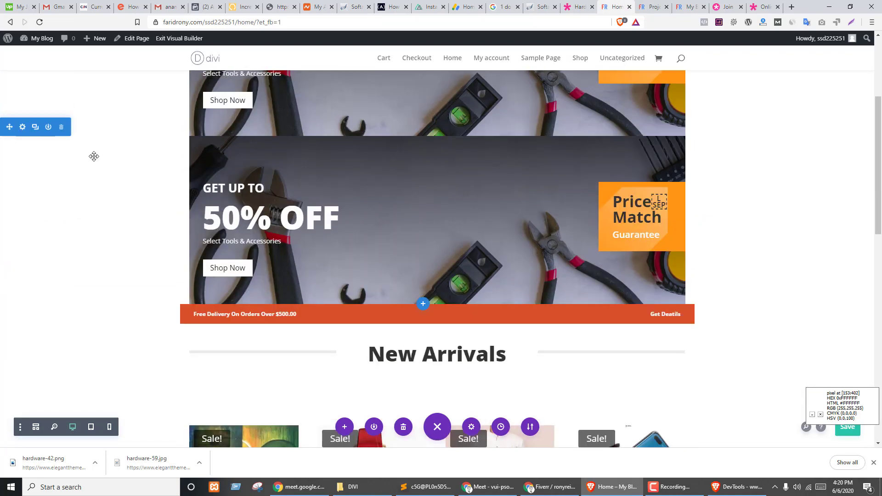
scroll(11, 158, down, 13)
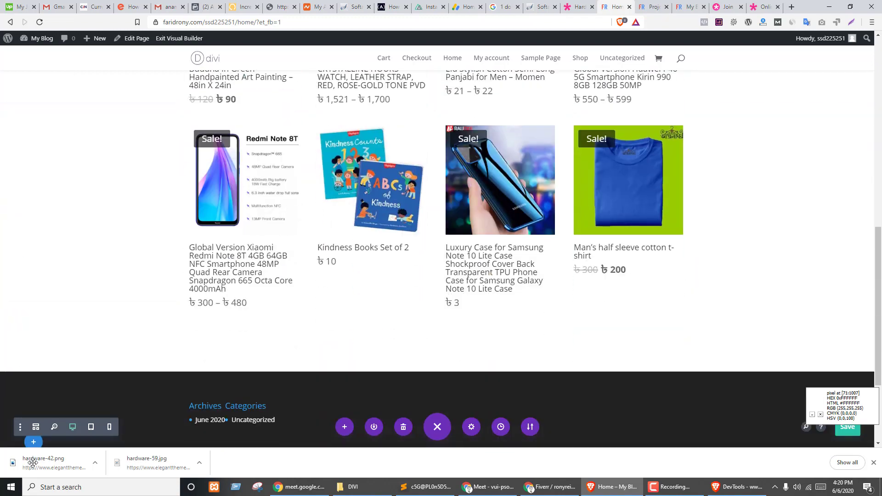
key(ctrl+v)
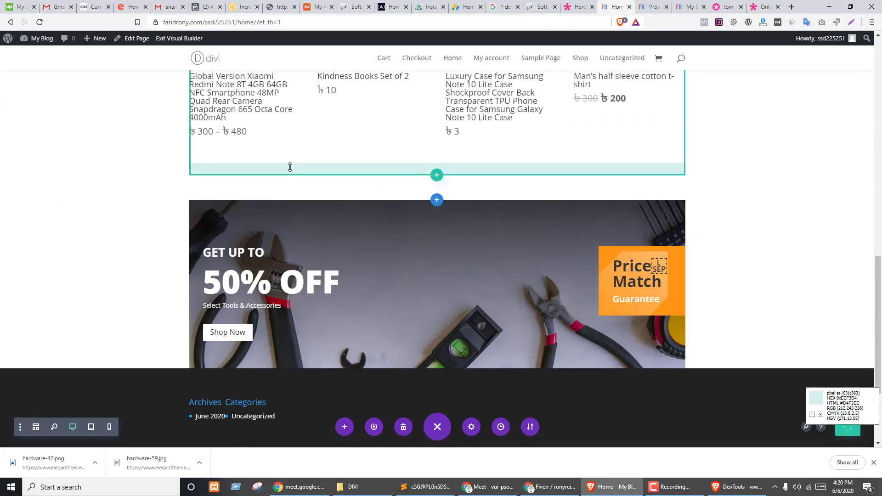
drag(328, 197, 336, 174)
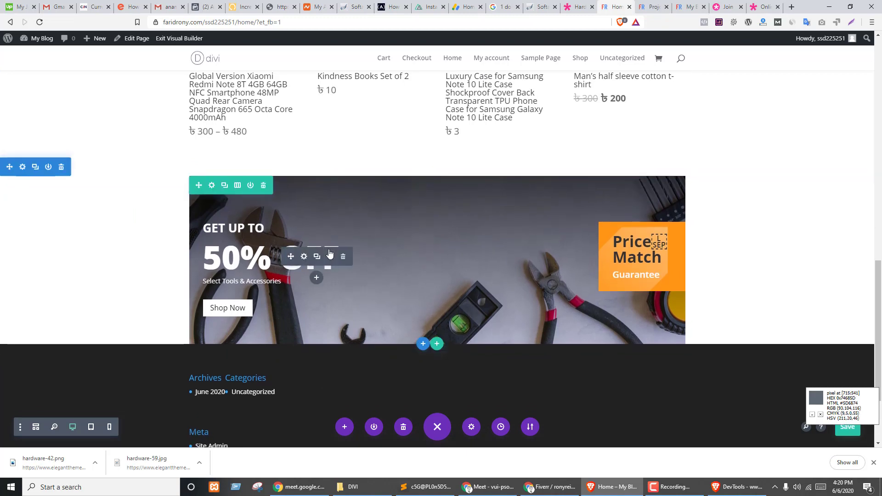
- Give the banner row a 2/3 + 1/3 column layout, checking the Hardware Store demo for reference
click(212, 186)
click(592, 83)
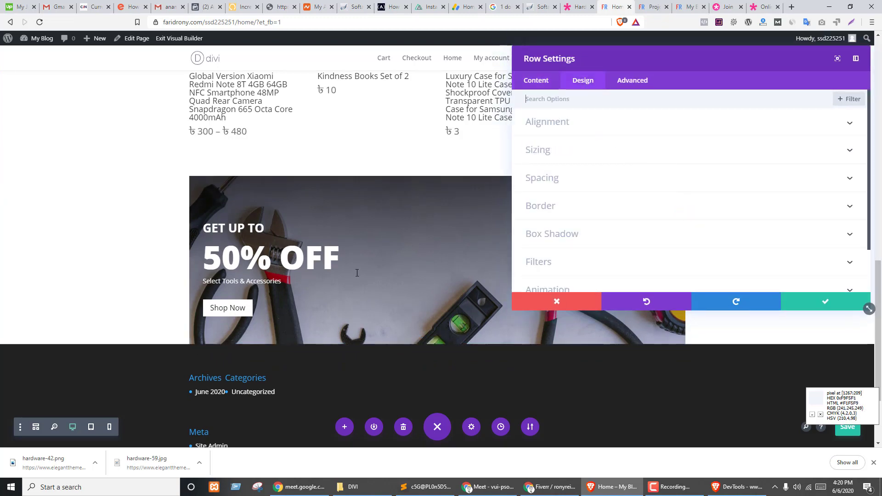
click(556, 302)
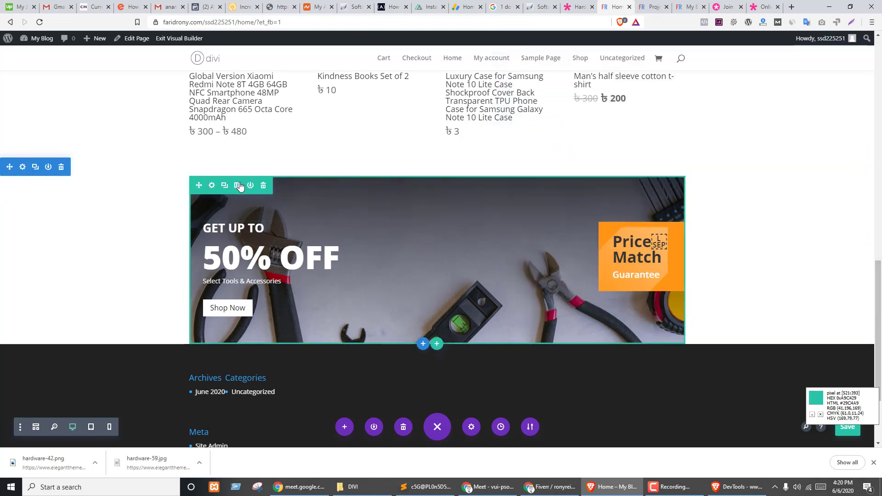
click(237, 185)
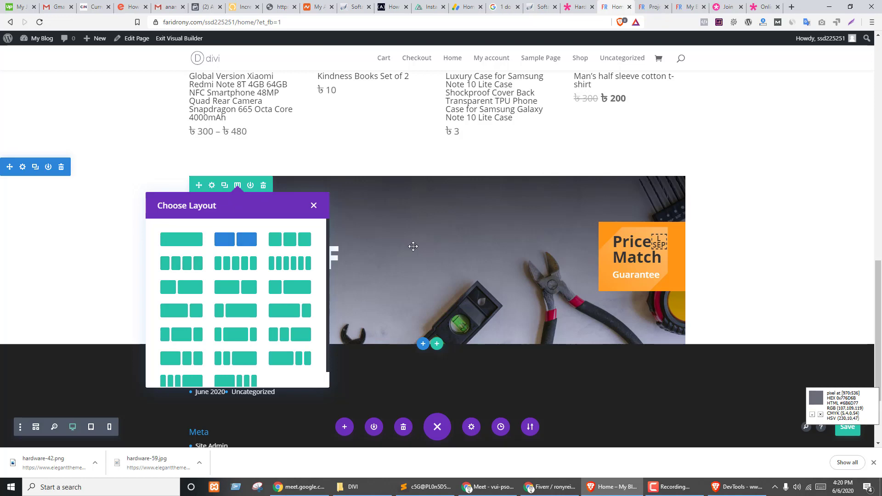
key(ctrl+shift+Tab)
scroll(481, 238, down, 10)
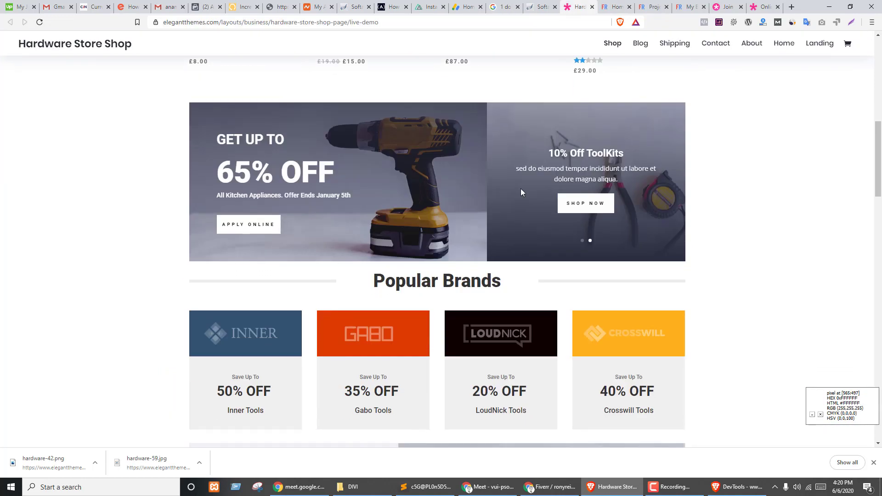
key(ctrl+Tab)
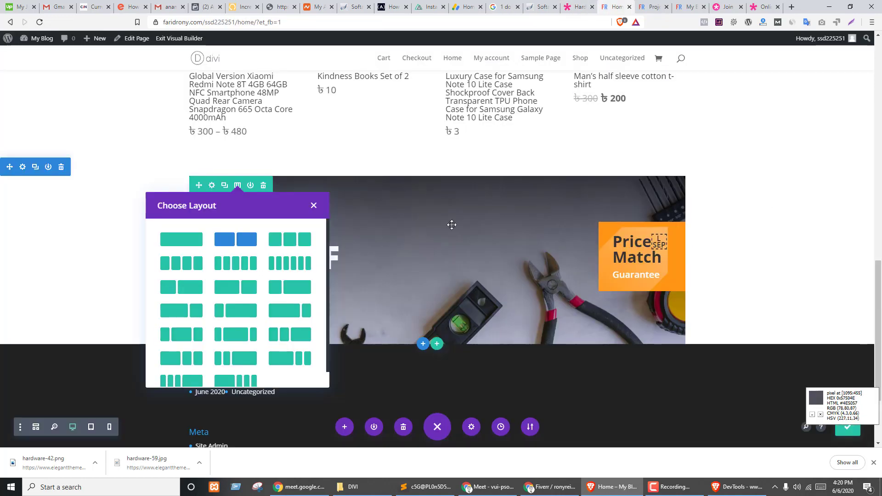
click(243, 293)
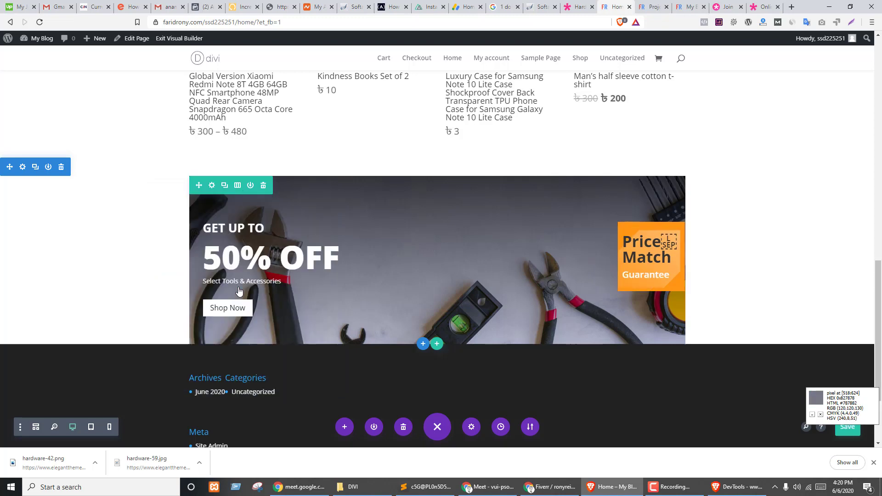
key(ctrl+shift+Tab)
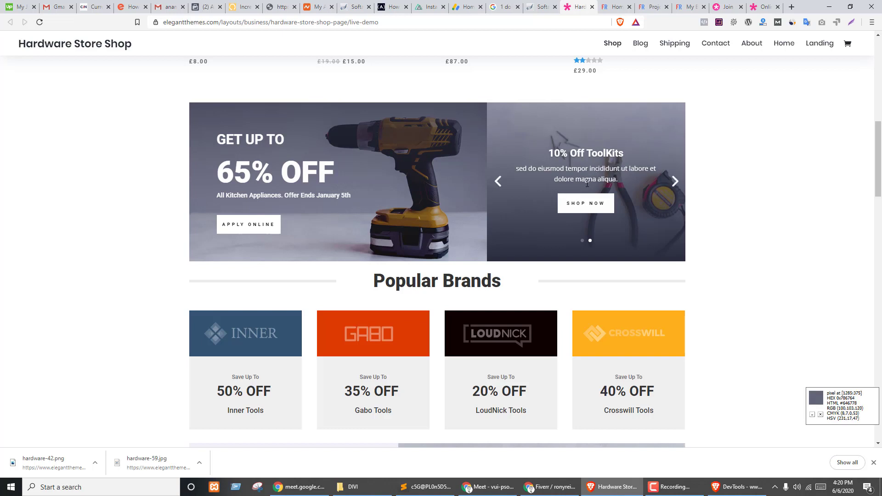
- Cycle the demo slider through Gear Up for the Season and 10% Off ToolKits, then return to the builder
click(675, 182)
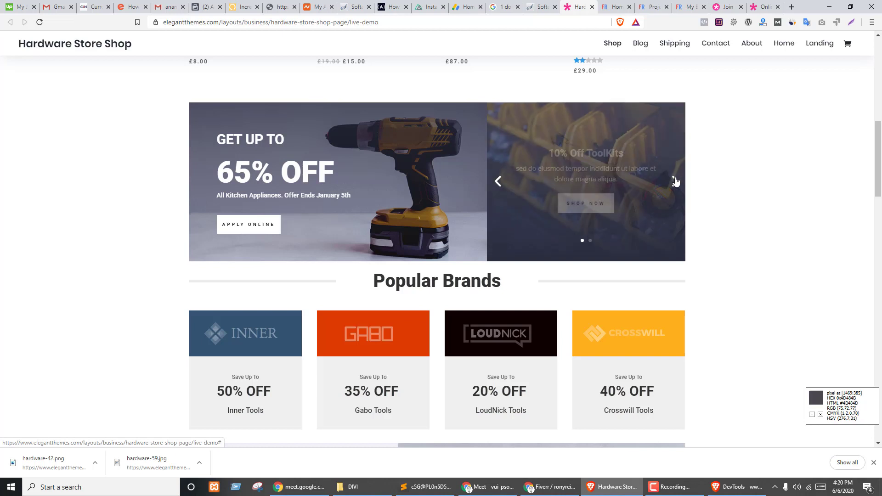
click(500, 183)
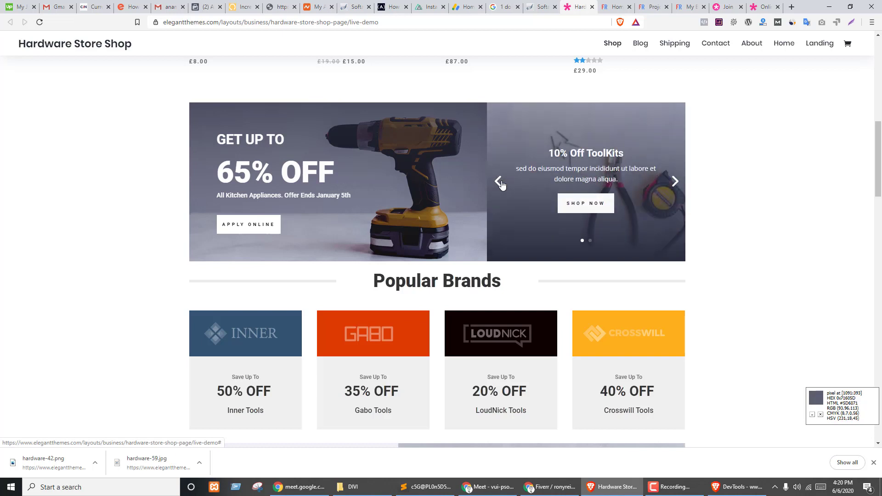
click(500, 182)
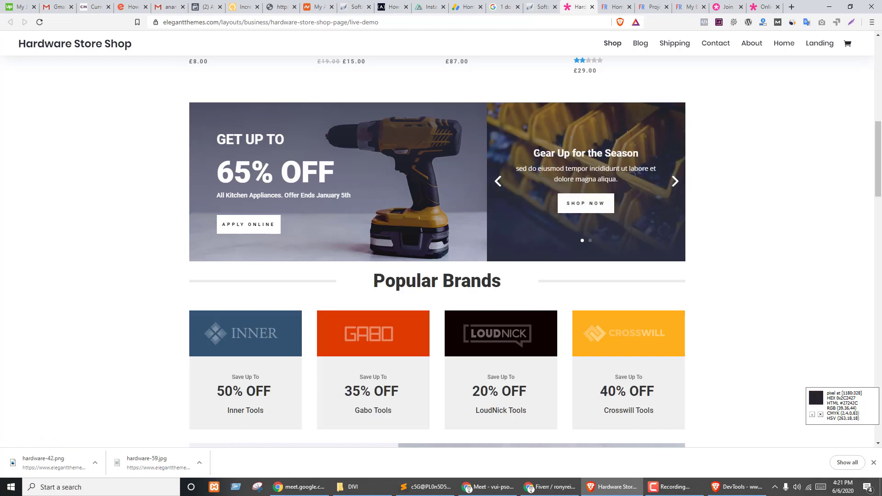
click(674, 190)
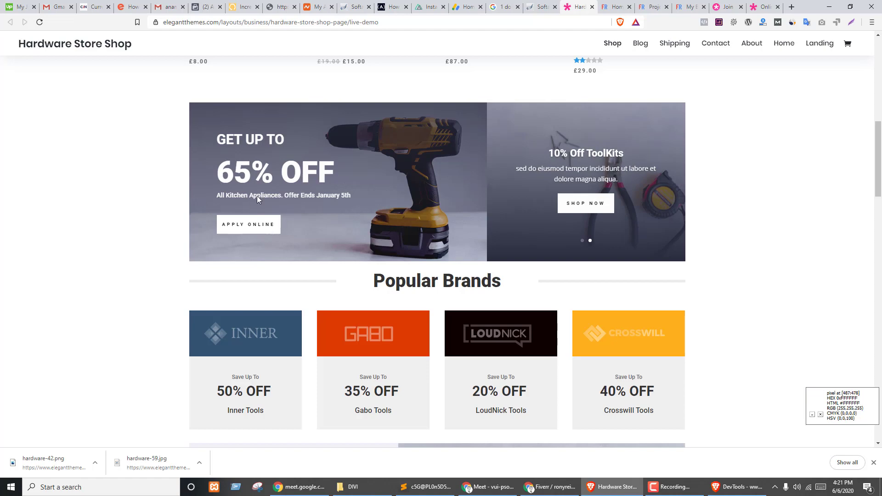
key(ctrl+shift+Tab)
key(ctrl+Tab)
key(ctrl+Tab)
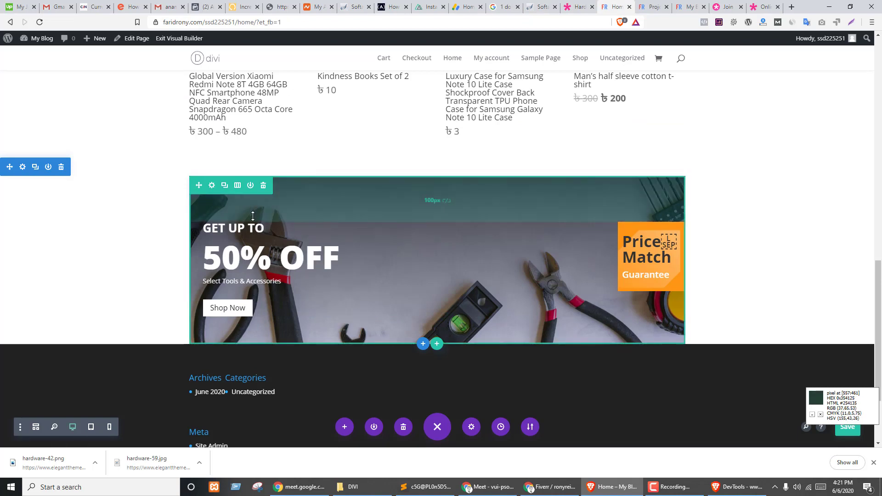
- Delete the banner row's full-width background image
click(211, 186)
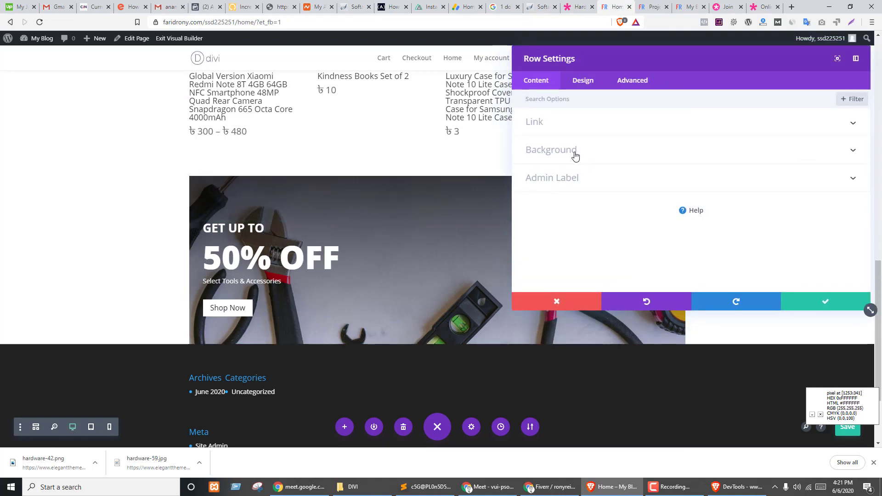
click(575, 157)
click(841, 173)
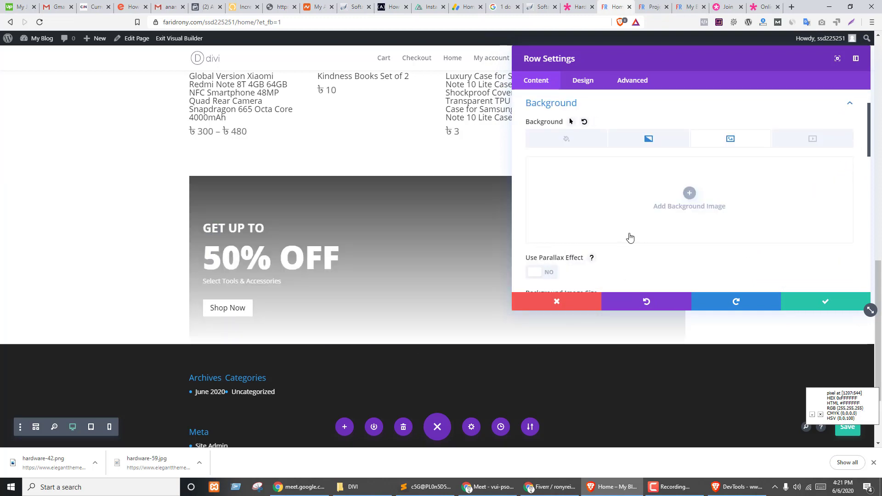
- Set column 1's background image to hardware-59.jpg and save the row settings
scroll(630, 237, down, 3)
scroll(583, 144, down, 4)
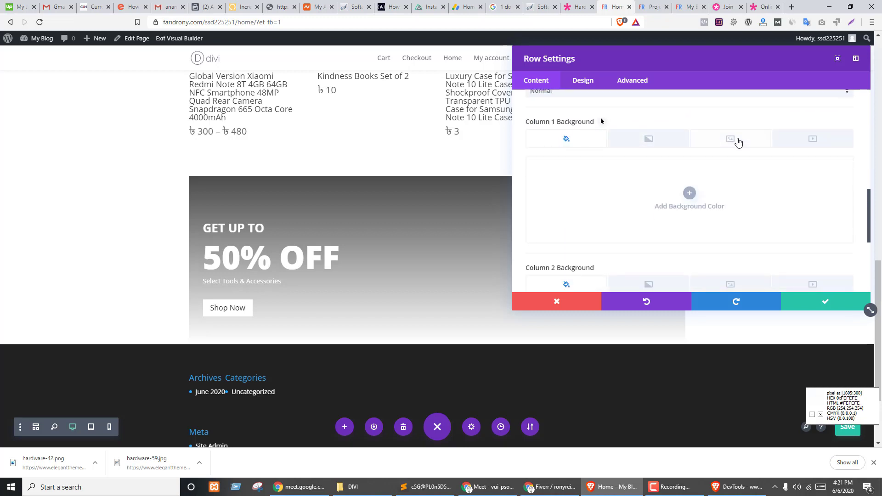
click(731, 139)
click(689, 193)
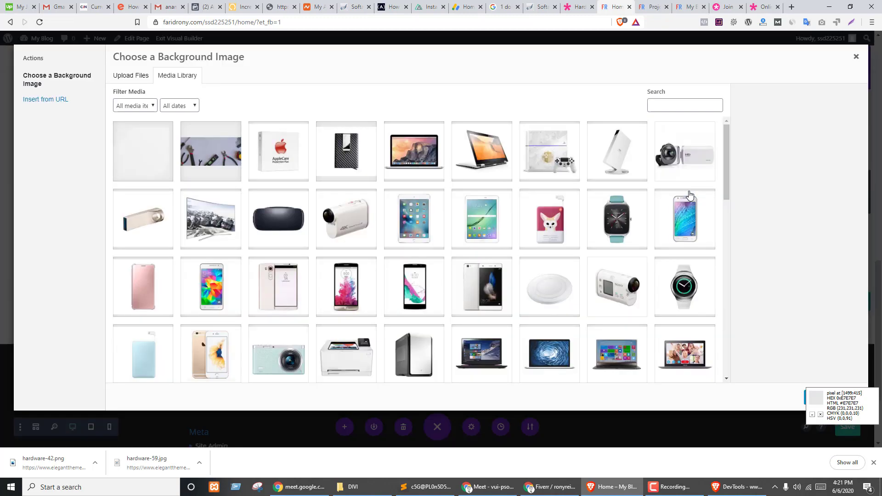
click(226, 178)
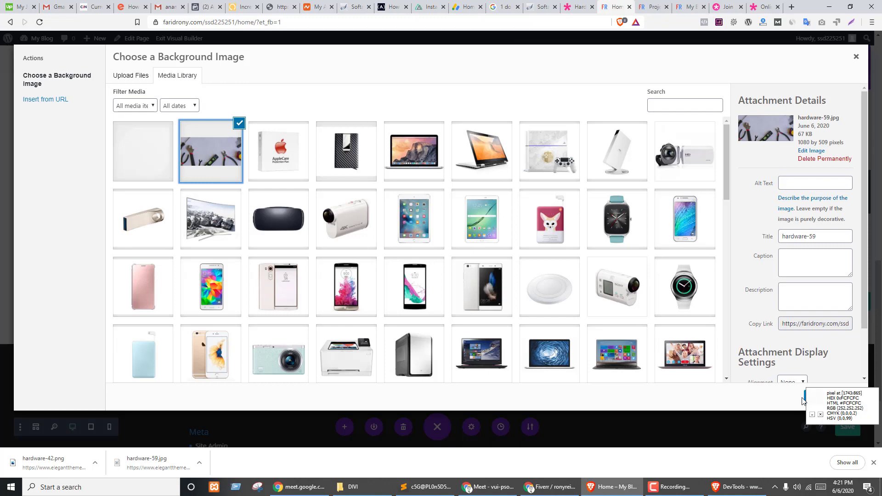
click(826, 408)
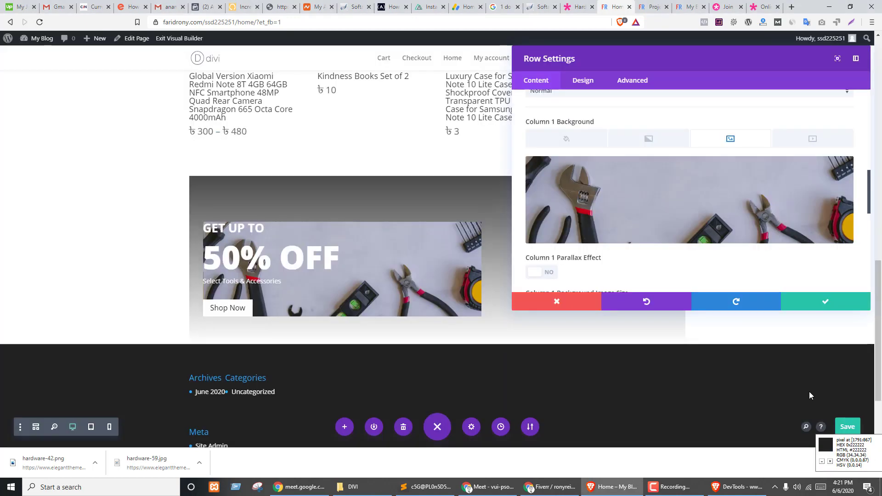
scroll(415, 244, down, 2)
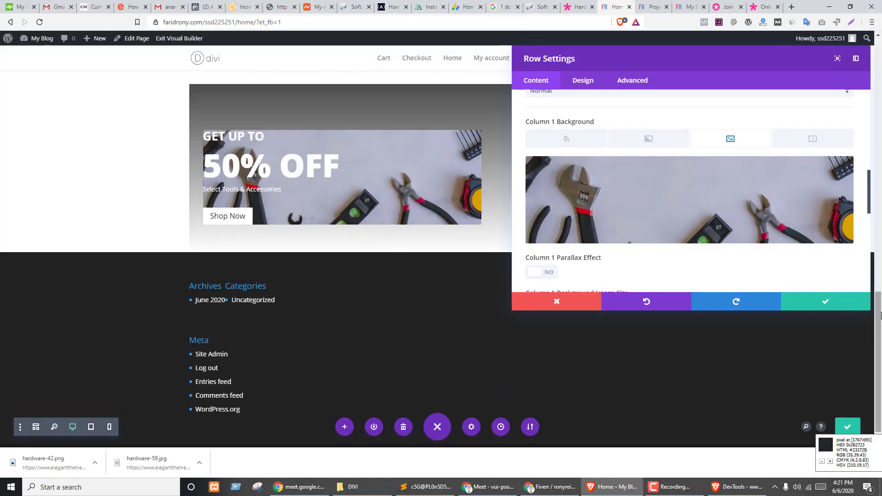
click(835, 304)
scroll(348, 207, up, 1)
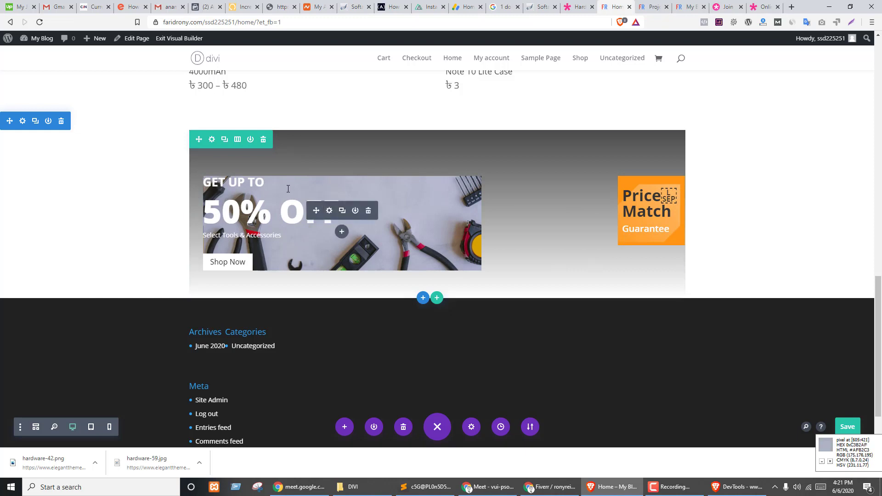
- Move the row's padding onto column 1: 100px top and 60px bottom
click(211, 139)
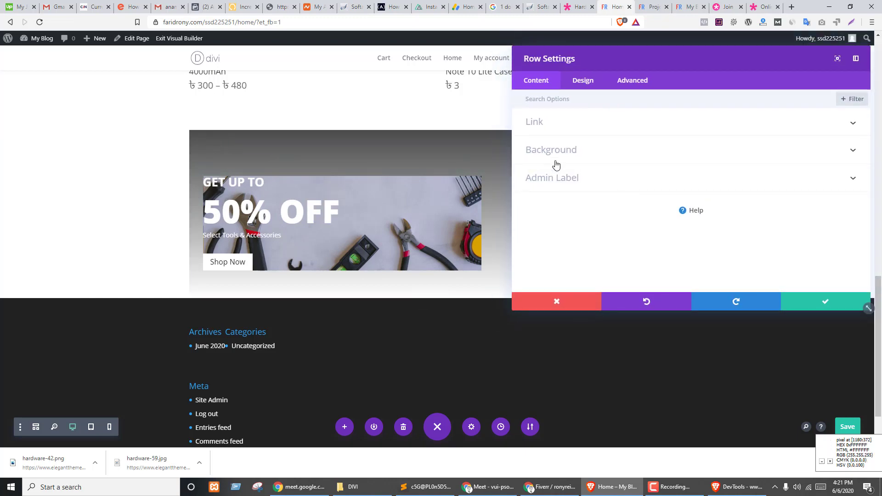
click(592, 82)
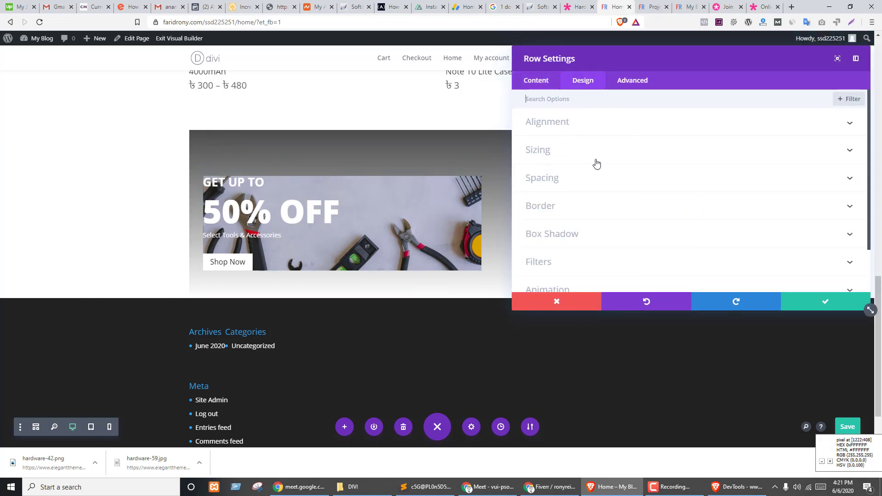
click(542, 178)
scroll(595, 178, down, 1)
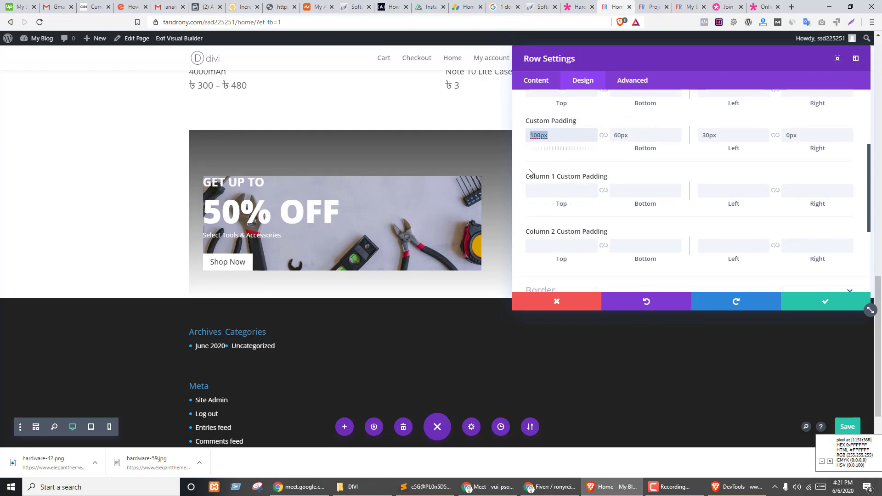
click(541, 189)
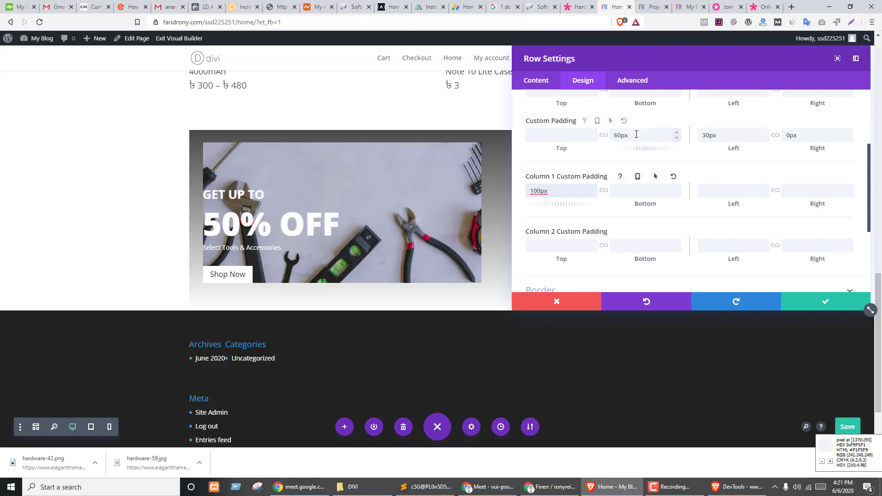
drag(634, 134, 592, 136)
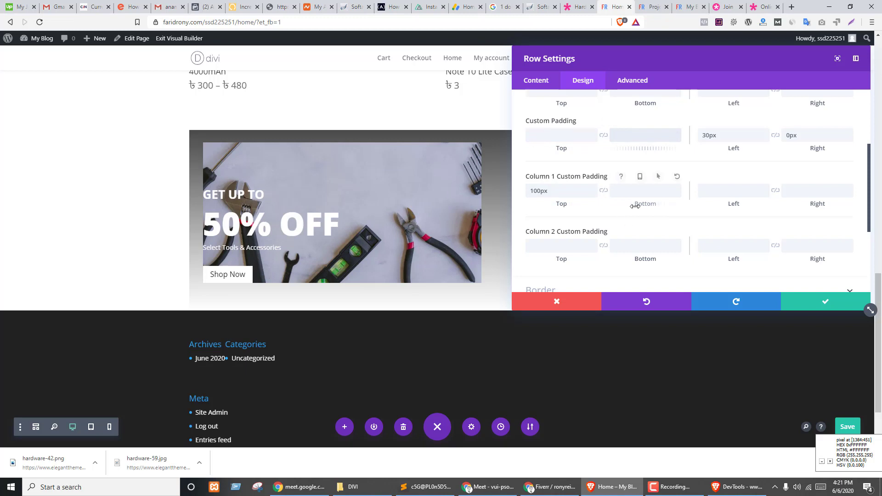
click(631, 192)
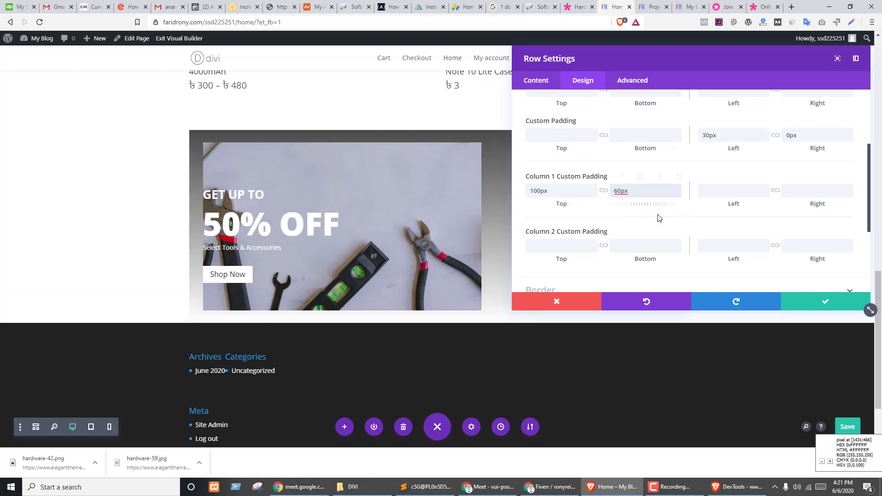
- Give column 1 a 30px left padding and clear the row's 0px right padding
scroll(665, 217, up, 1)
drag(727, 184, 690, 183)
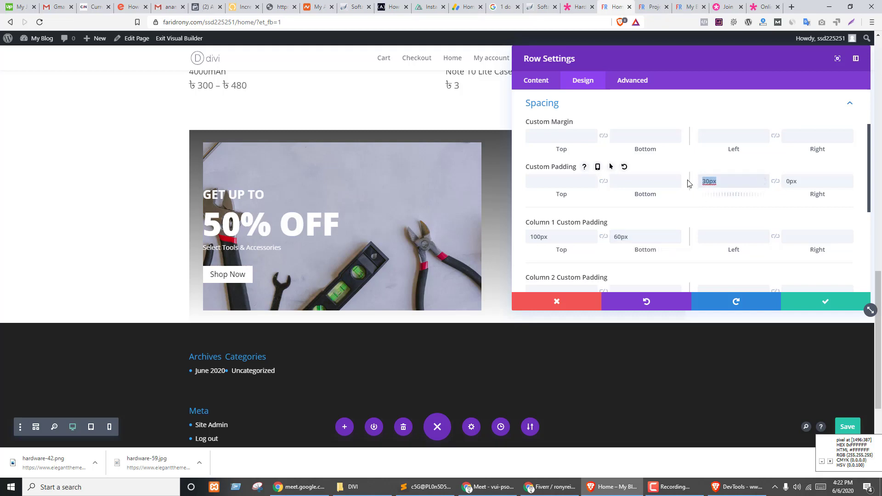
click(722, 236)
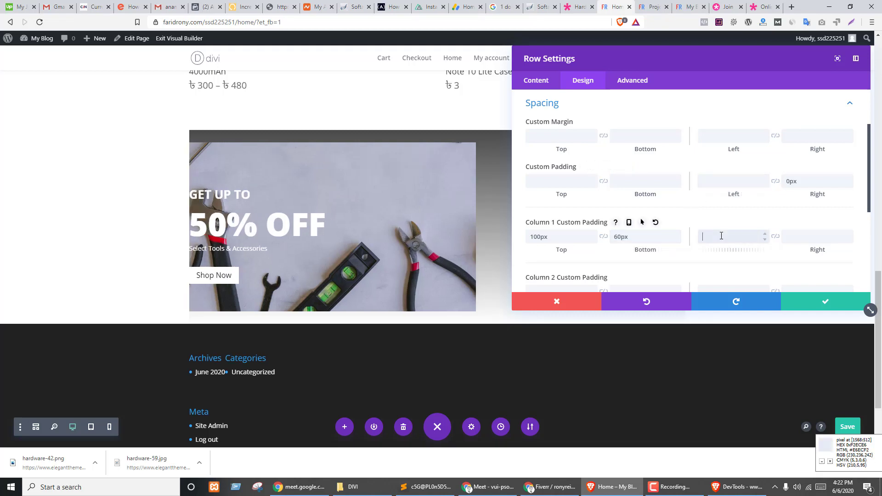
click(815, 182)
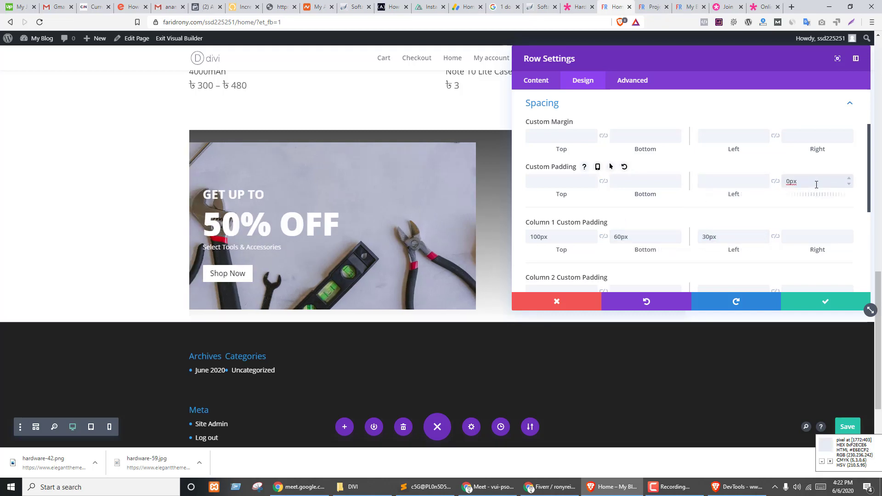
drag(817, 183, 772, 185)
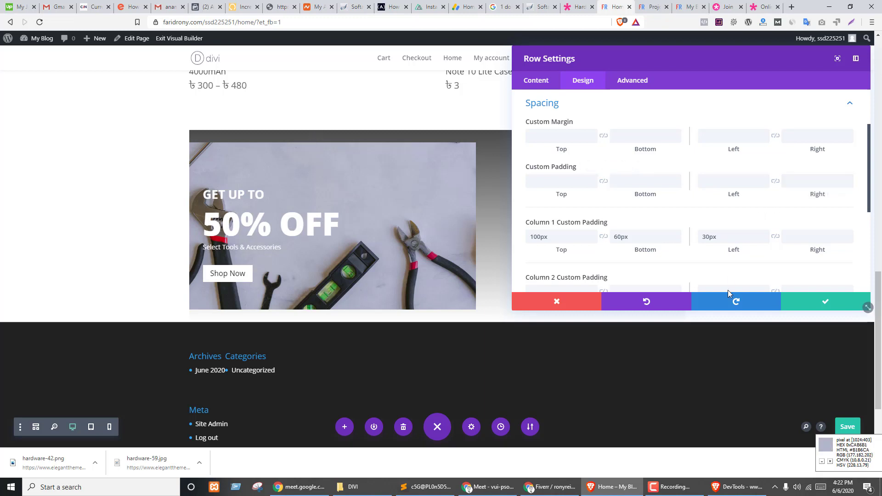
scroll(592, 223, up, 1)
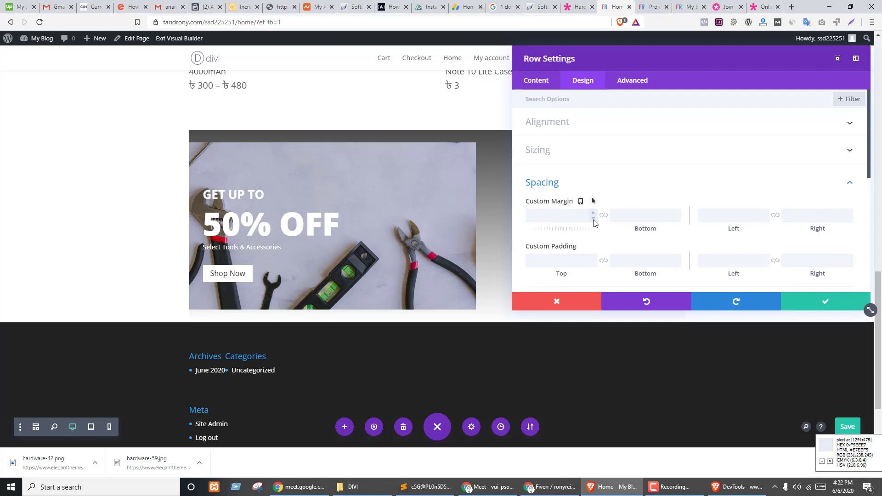
scroll(814, 250, down, 2)
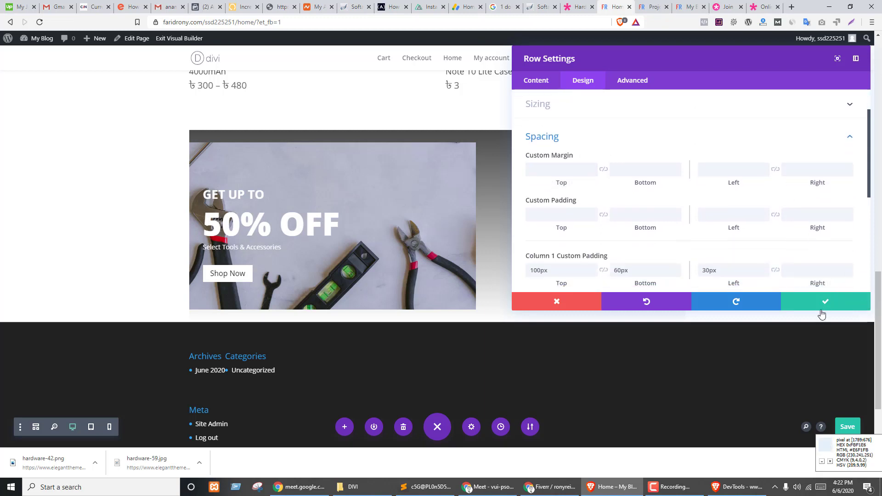
- Remove the row's top and bottom padding and delete the Price Match badge image
click(829, 308)
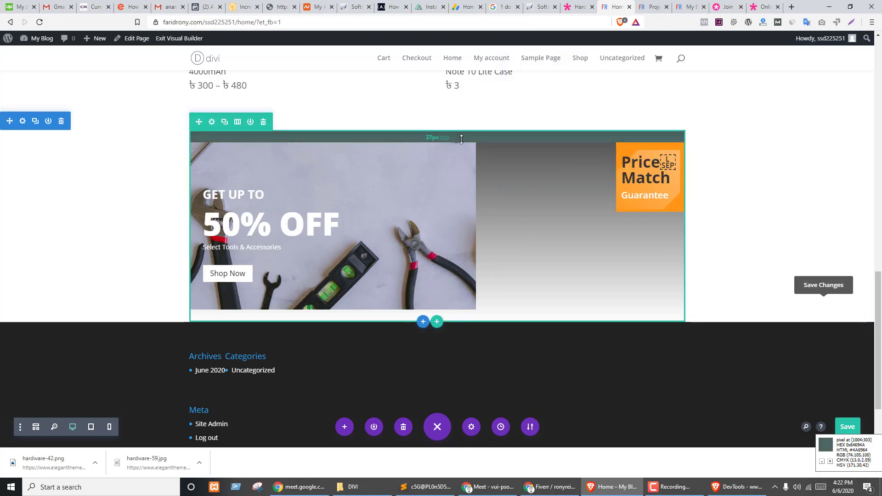
drag(463, 132, 465, 123)
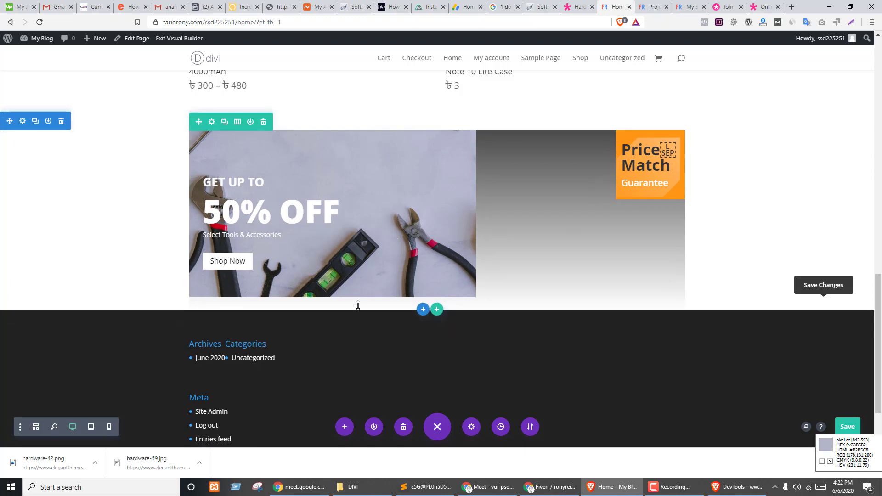
drag(360, 306, 372, 280)
mouse_move(652, 164)
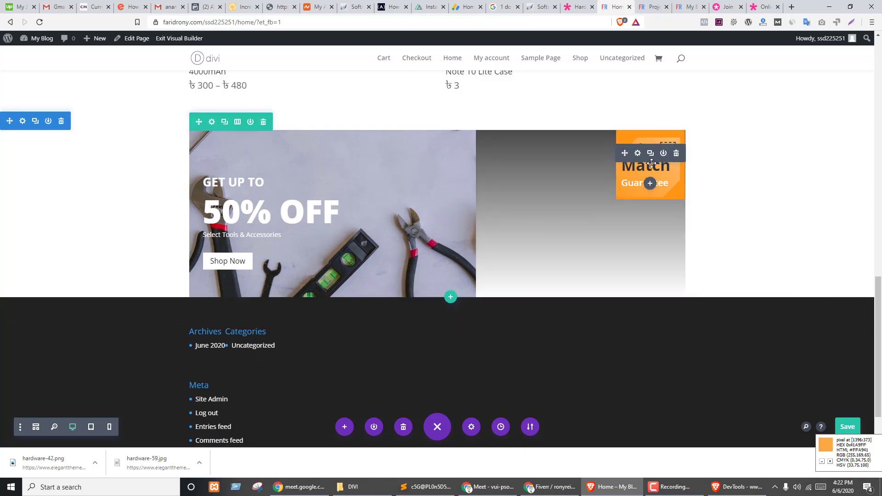
click(676, 154)
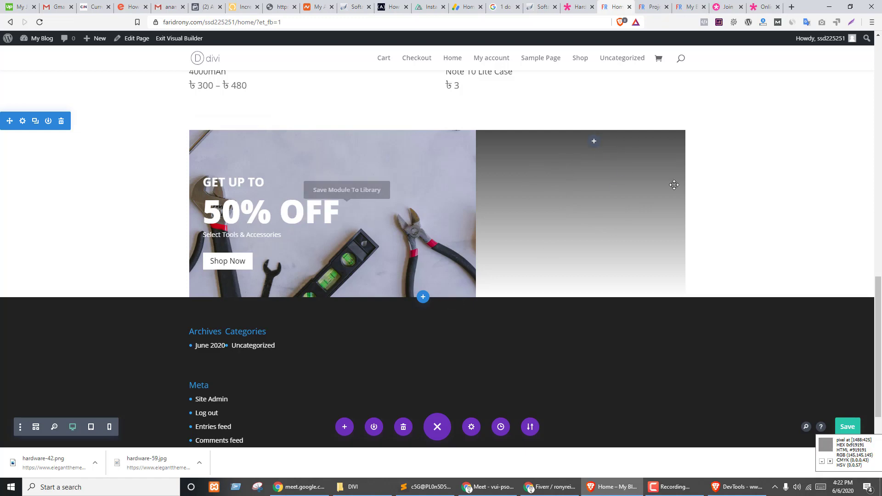
- Add a Post Slider module to the empty right column, then delete it again
key(ctrl+shift+Tab)
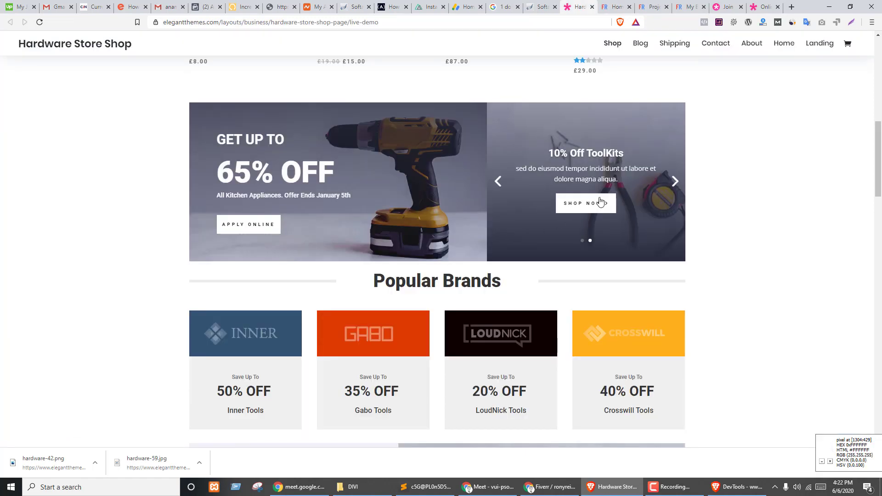
key(ctrl+Tab)
click(594, 144)
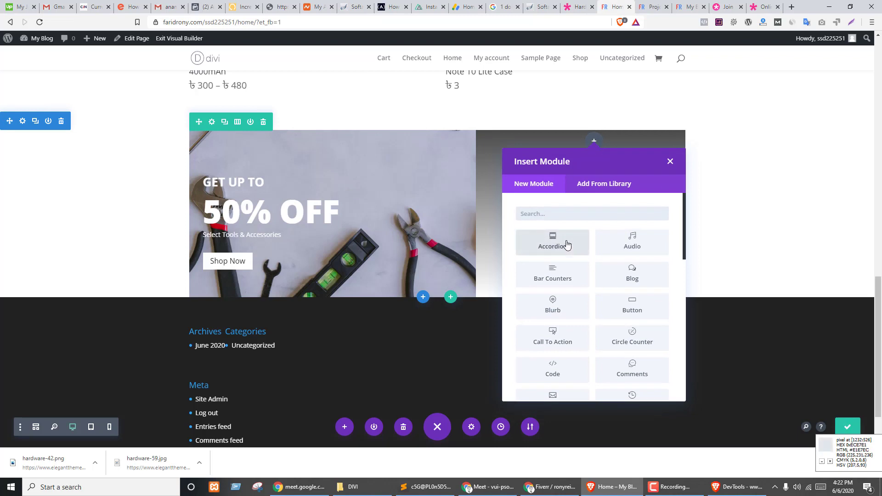
text(sl)
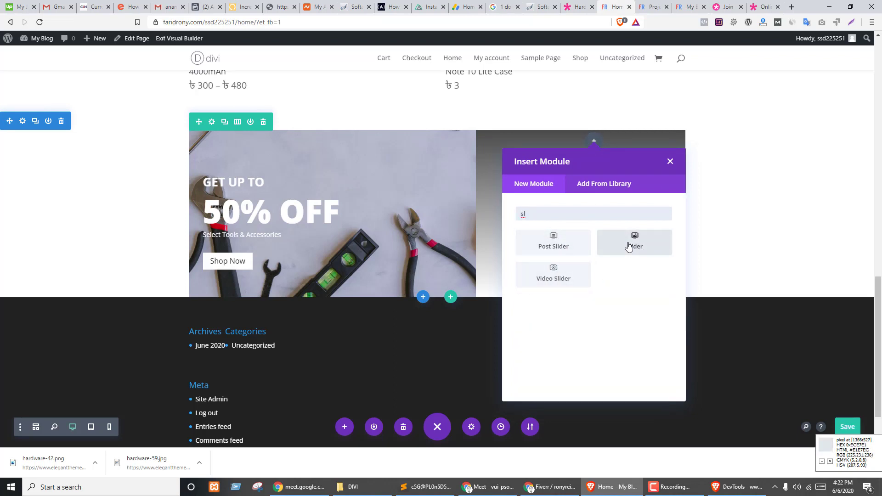
click(551, 247)
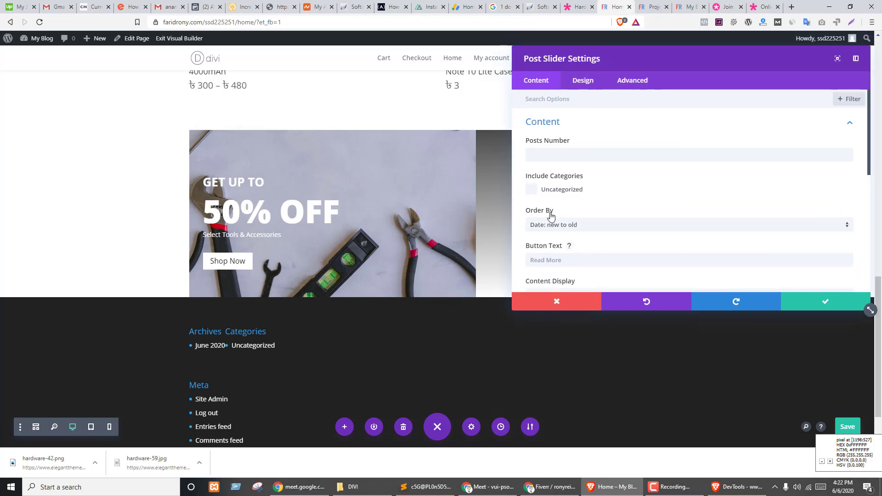
drag(582, 55, 782, 68)
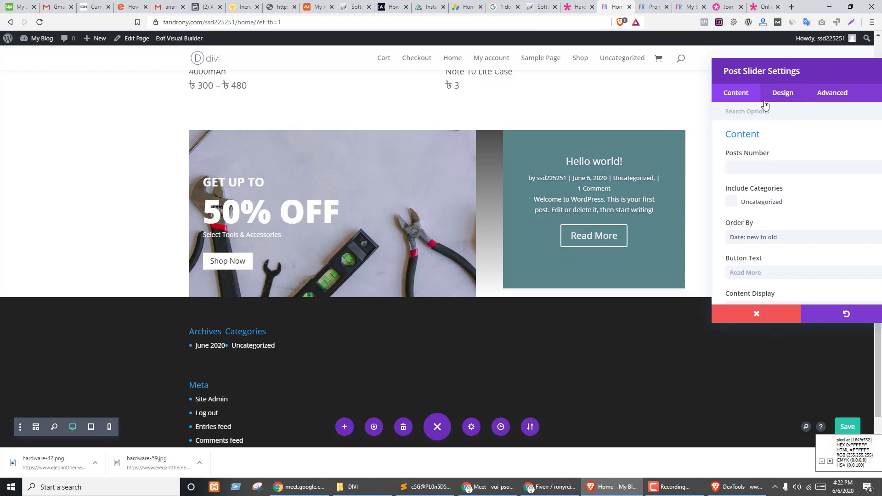
drag(768, 88, 389, 320)
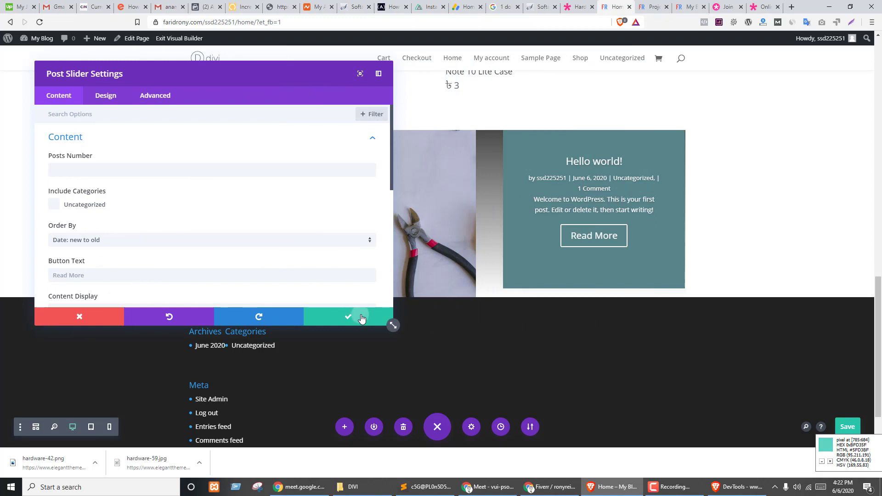
click(360, 316)
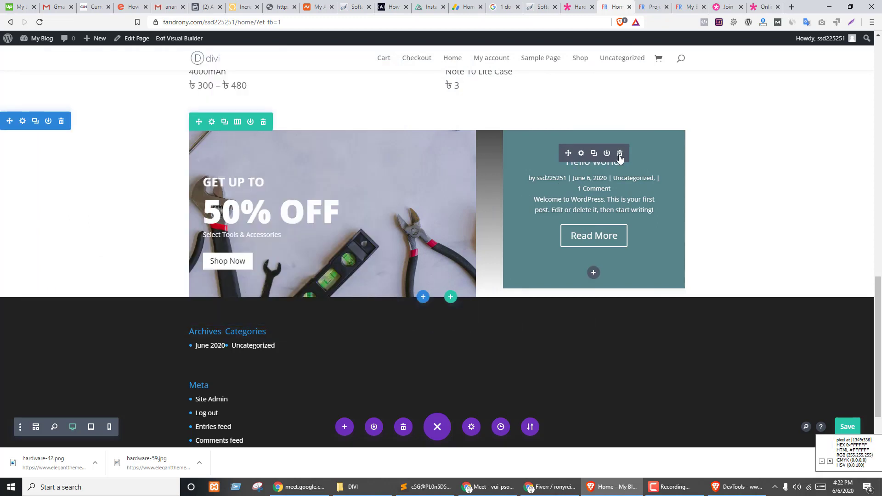
click(620, 155)
- Insert a Slider module into the right column and open its first slide
click(595, 143)
click(563, 214)
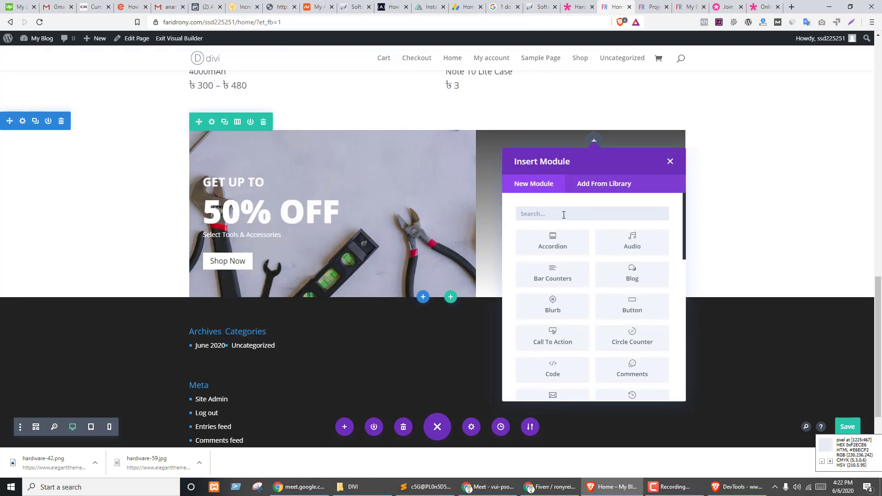
text(sl)
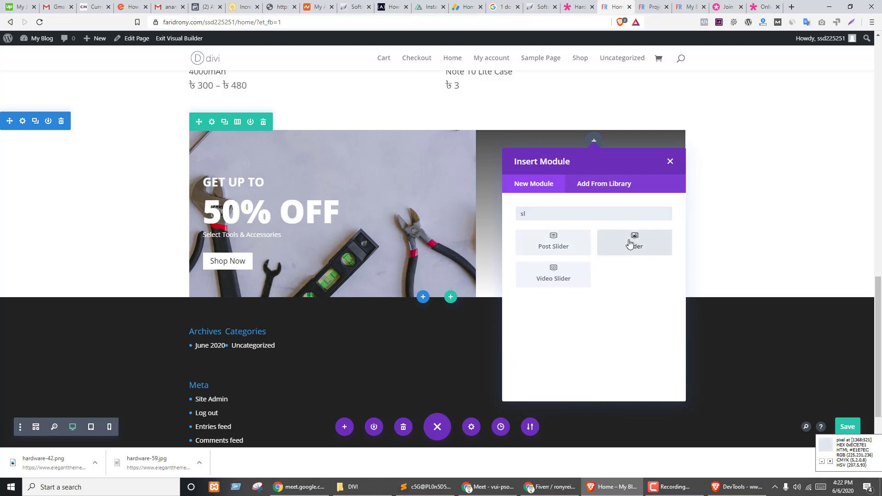
click(634, 241)
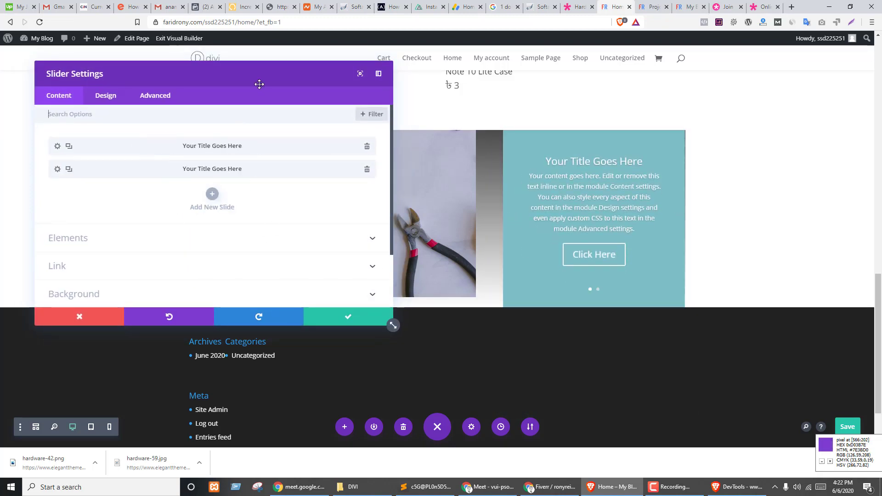
drag(292, 73, 361, 71)
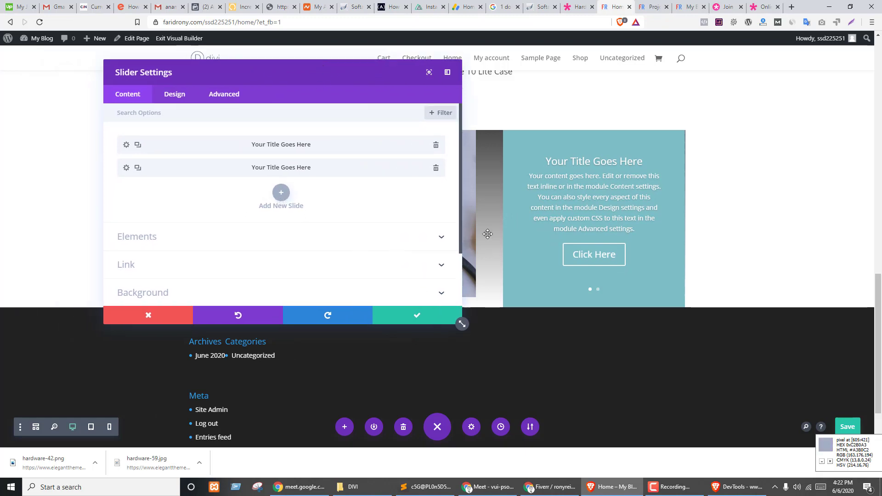
mouse_move(511, 226)
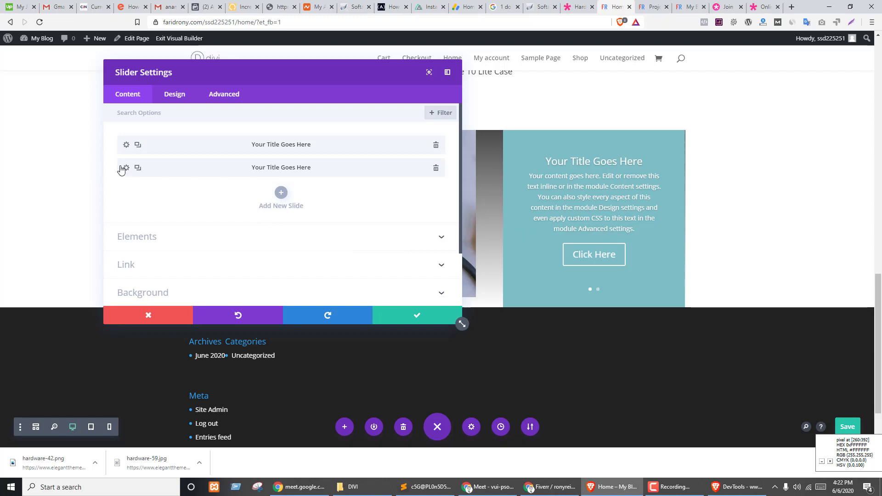
click(125, 146)
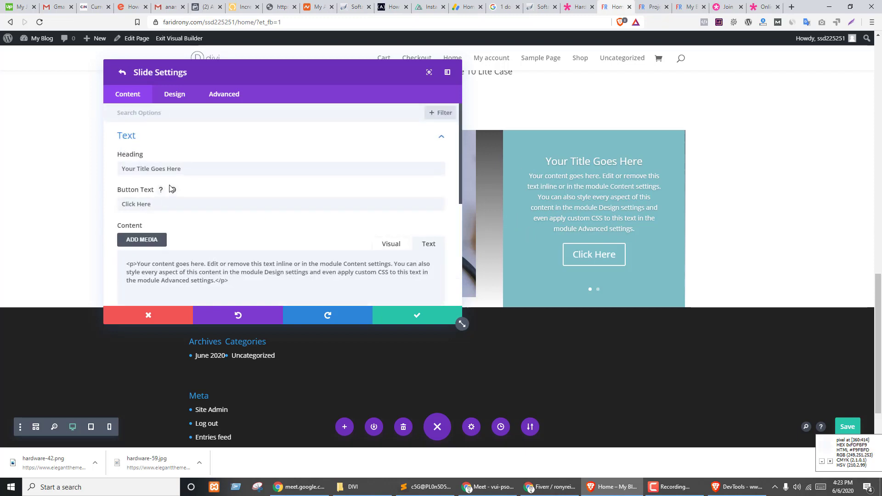
- Set the slide heading to 'Gear Up for the Season', copied from the demo
key(ctrl+shift+Tab)
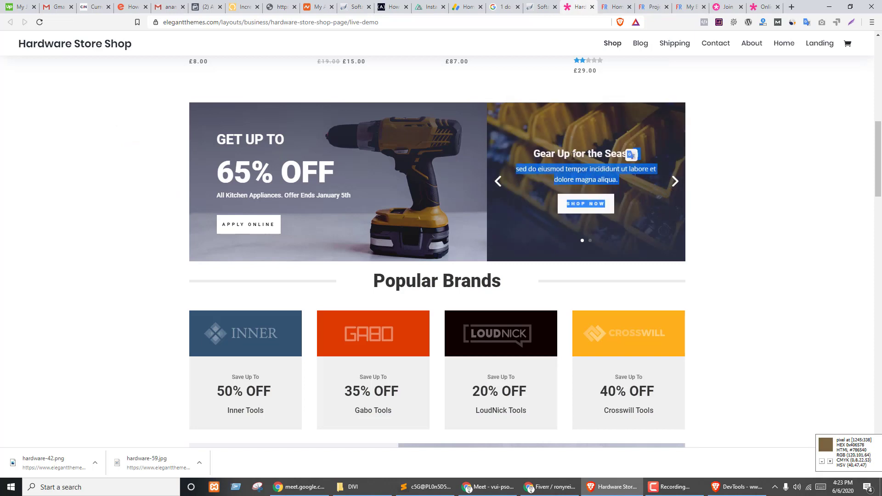
triple_click(574, 154)
key(ctrl+c)
key(ctrl+Tab)
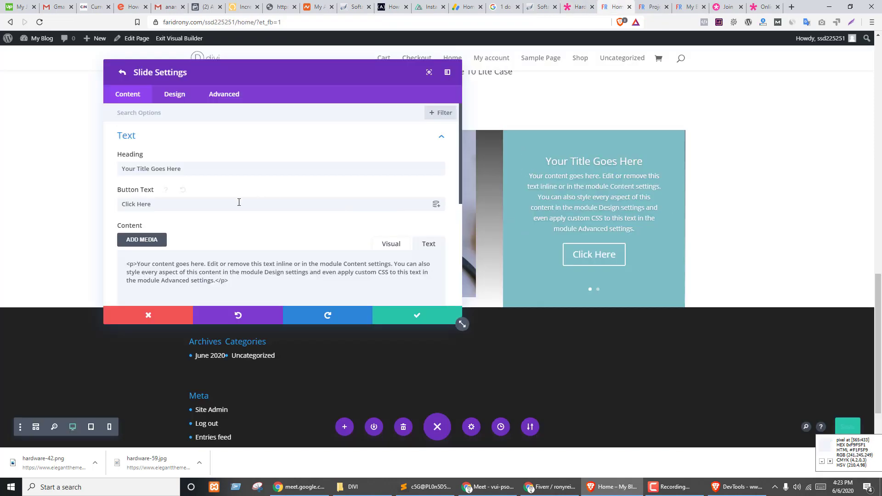
triple_click(172, 167)
key(ctrl+v)
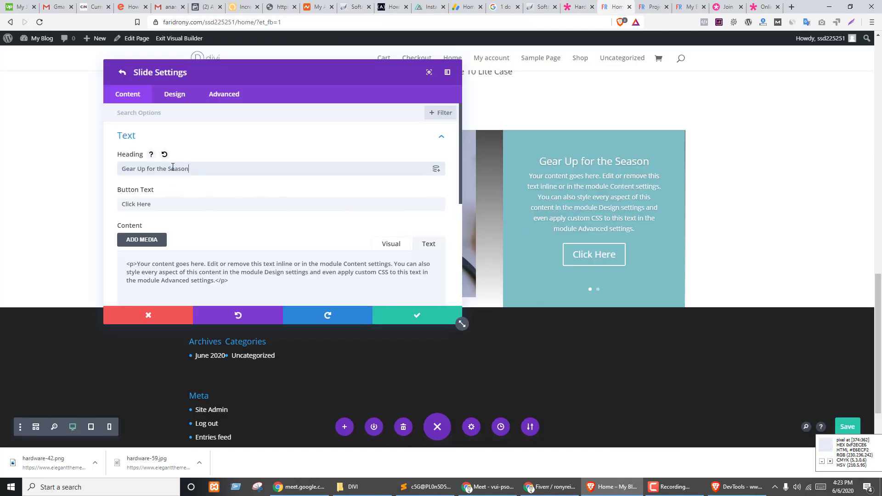
- Replace the slide's placeholder content with the demo slide's body paragraph
key(ctrl+shift+Tab)
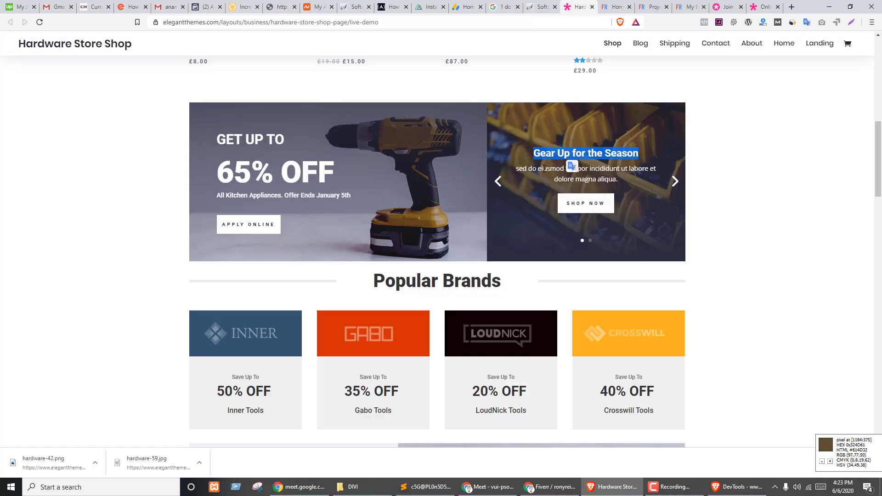
triple_click(544, 168)
key(ctrl+c)
key(ctrl+Tab)
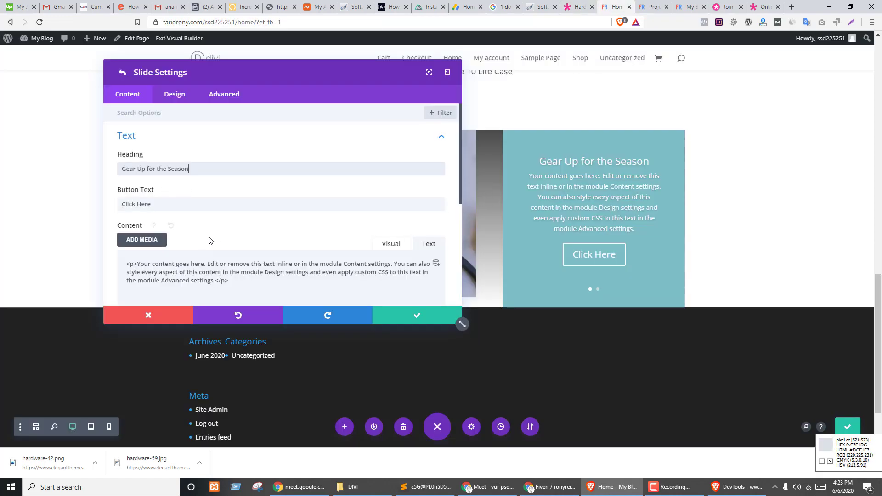
triple_click(183, 260)
key(ctrl+v)
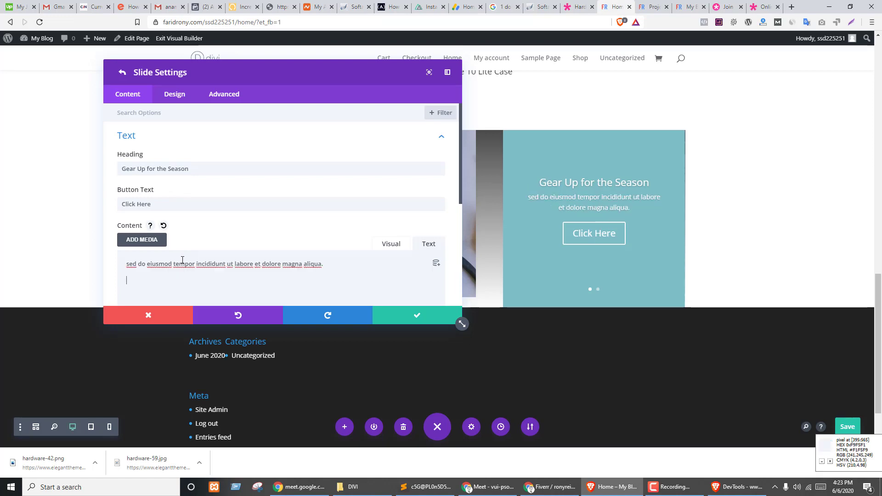
scroll(197, 226, down, 3)
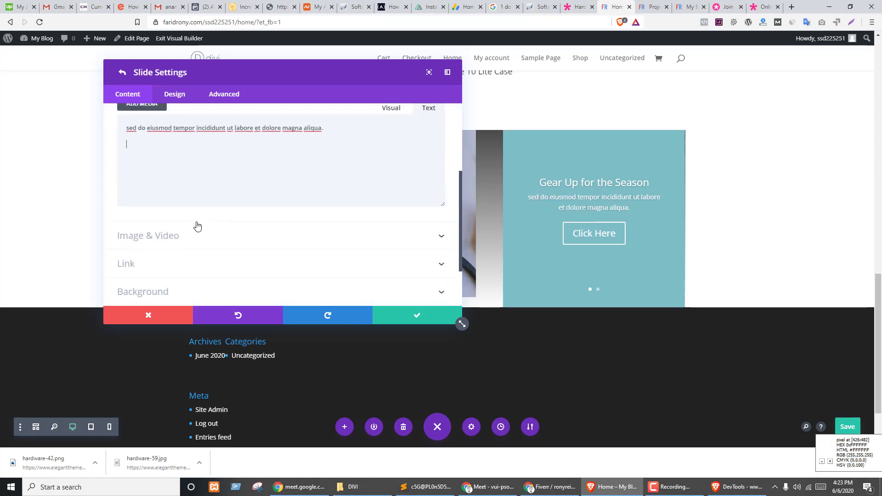
scroll(268, 199, up, 2)
- Change the slide's button text from Click Here to Shop Now
key(ctrl+shift+Tab)
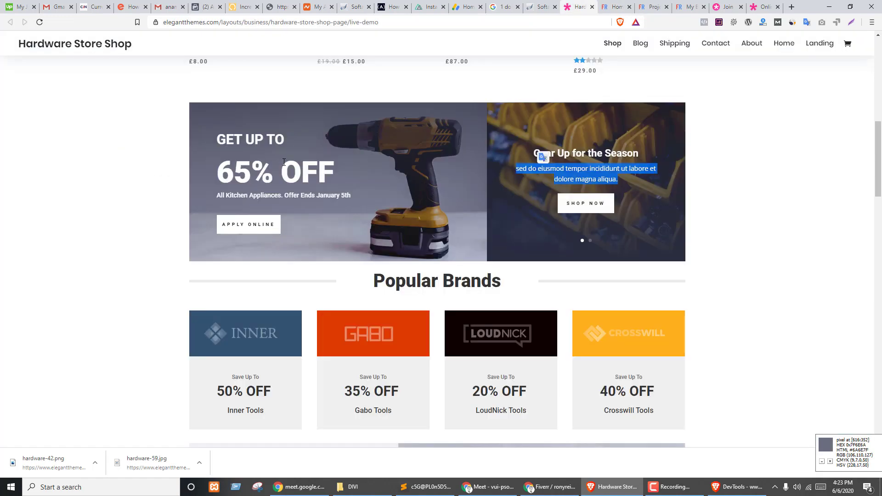
key(ctrl+Tab)
triple_click(186, 154)
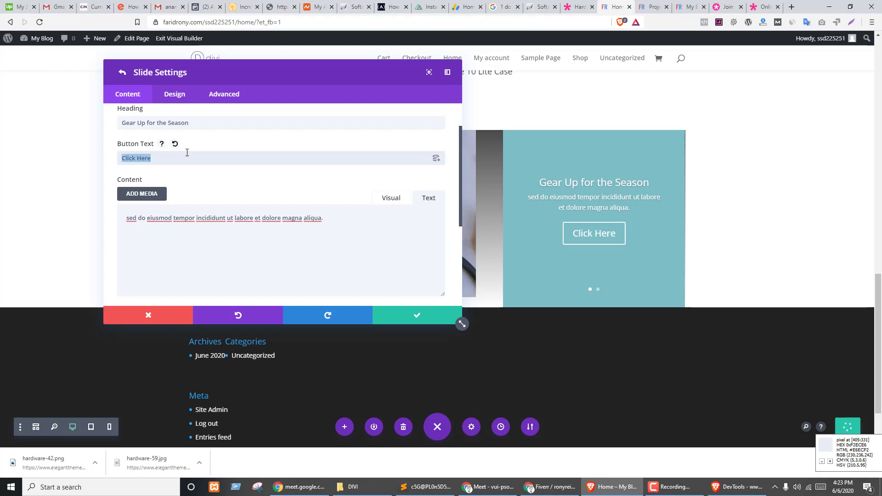
text(Shop Now)
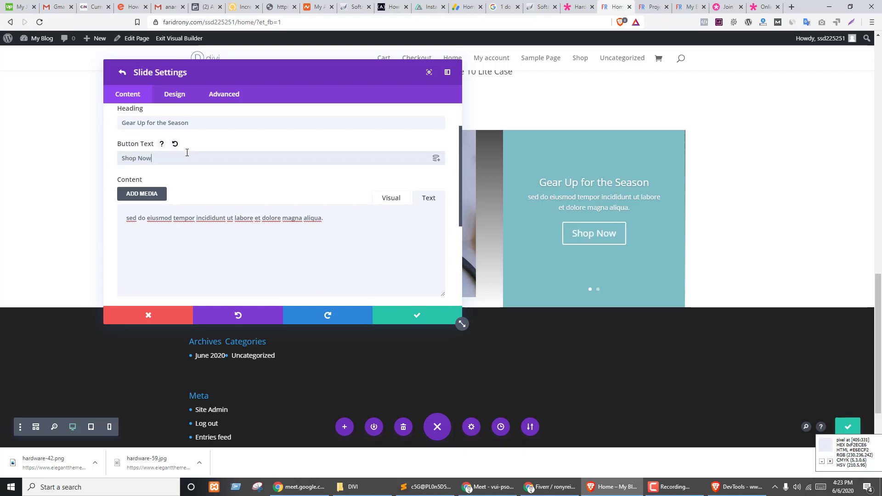
scroll(241, 185, down, 3)
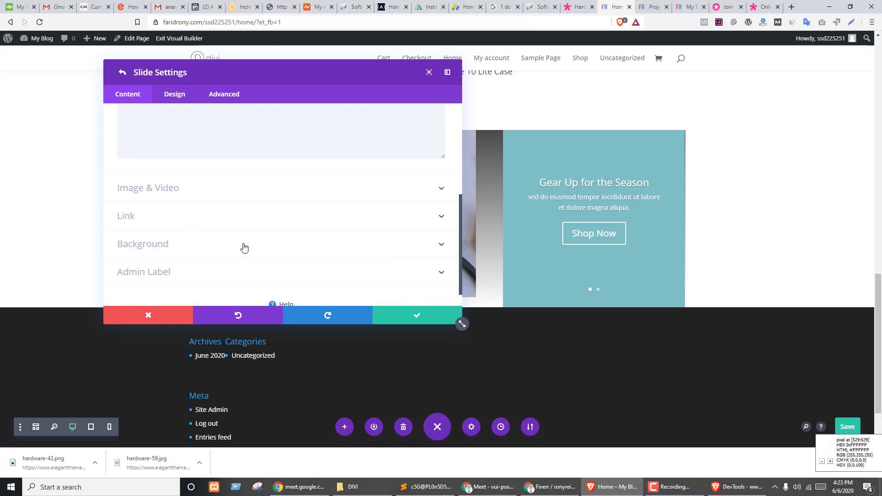
click(170, 244)
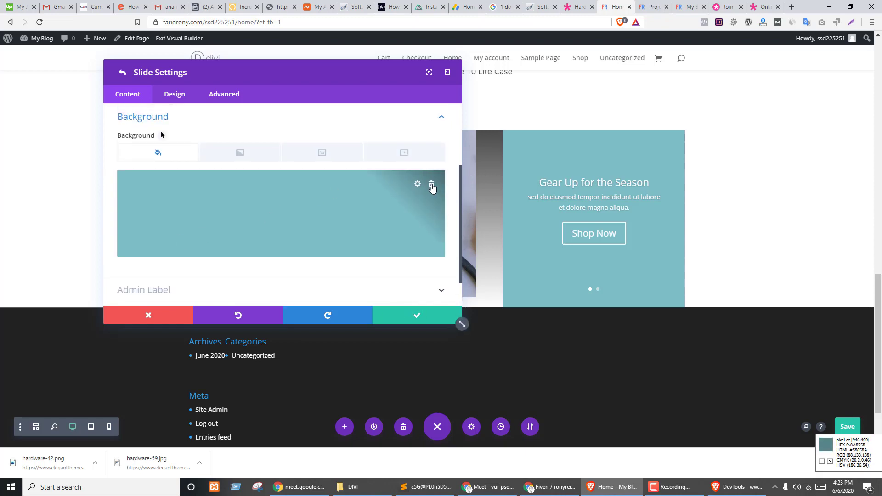
key(ctrl+shift+Tab)
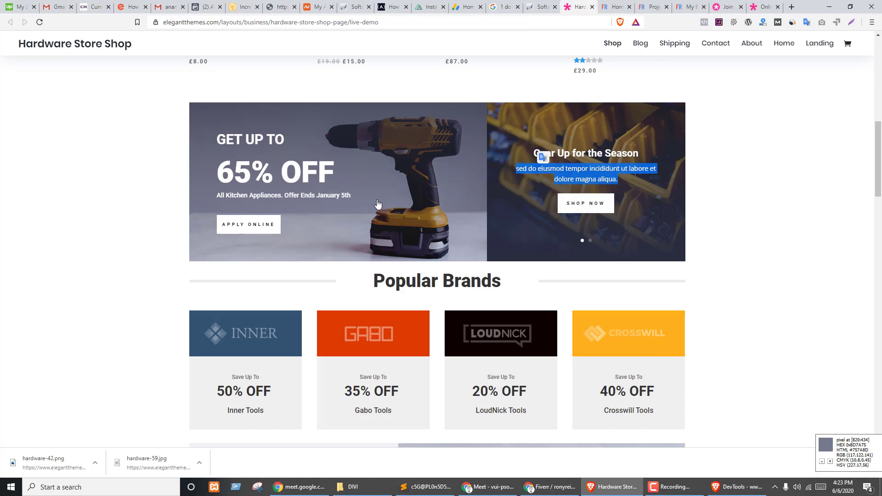
- Inspect the first demo slide and open its background image in a new tab
click(689, 188)
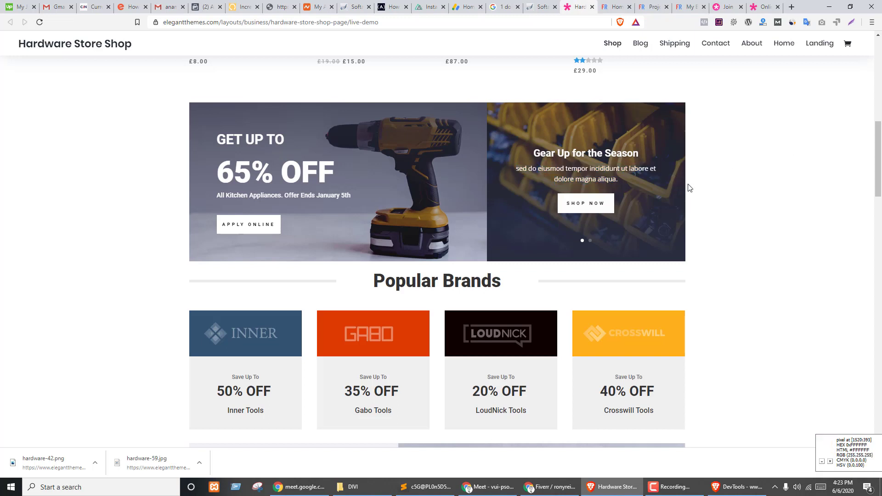
click(675, 184)
right_click(516, 111)
click(546, 217)
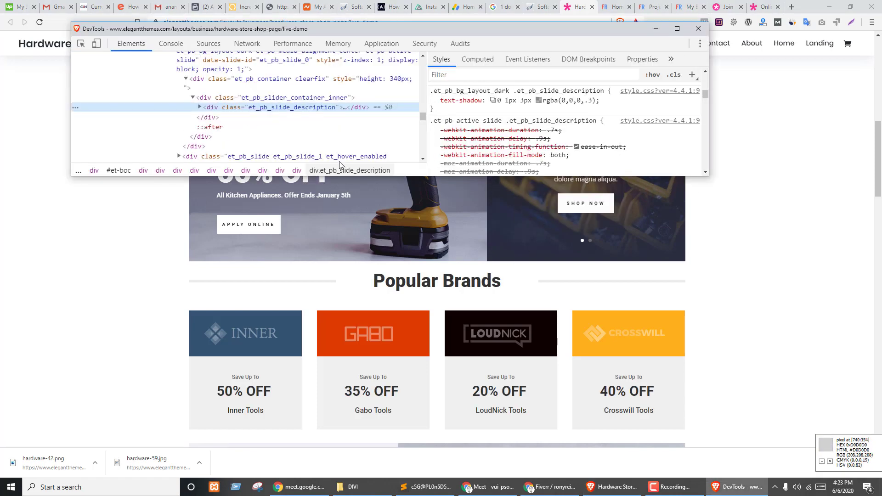
click(244, 69)
scroll(497, 100, down, 3)
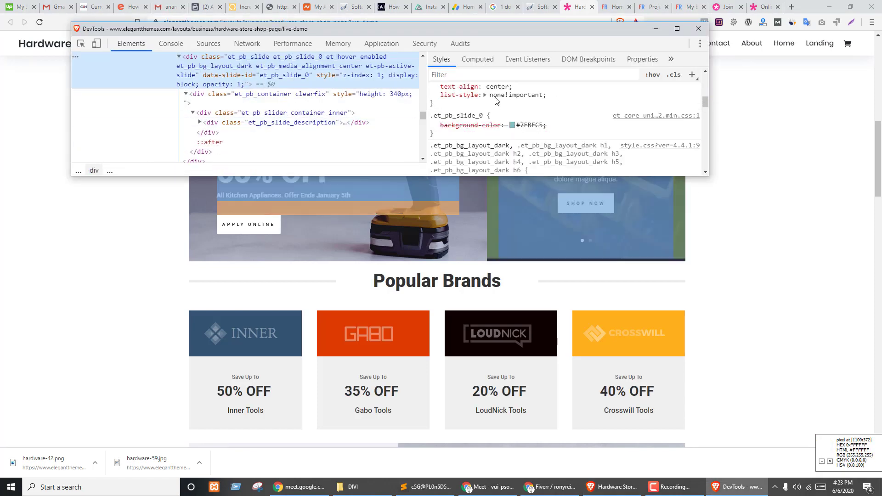
drag(477, 33, 569, 281)
scroll(619, 373, down, 5)
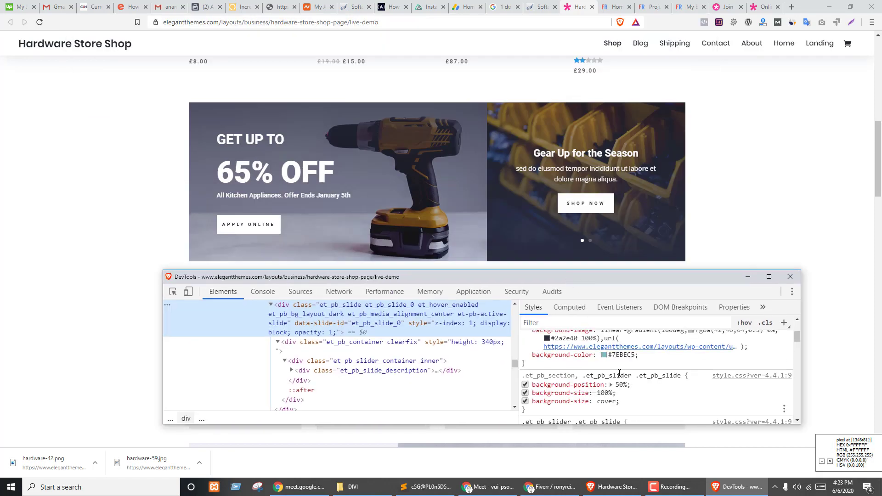
scroll(619, 373, up, 2)
right_click(718, 391)
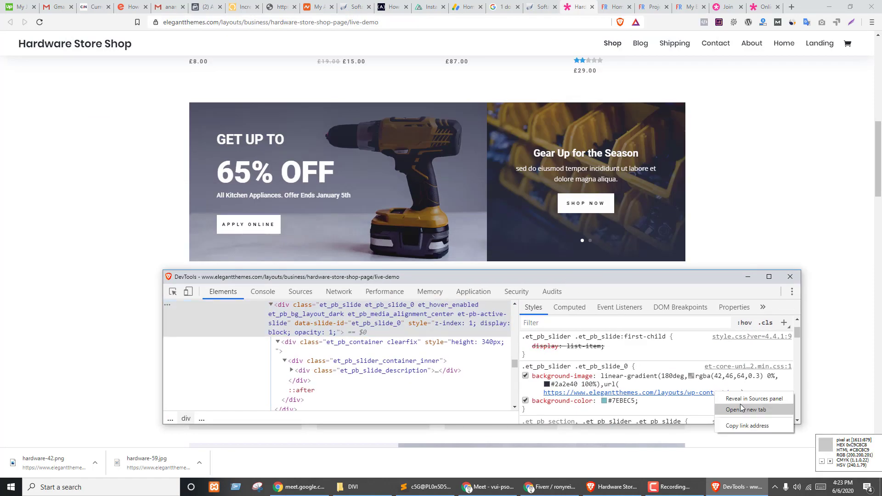
click(744, 408)
- Inspect the second demo slide and open hardware-11.jpg in a new tab
key(ctrl+shift+Tab)
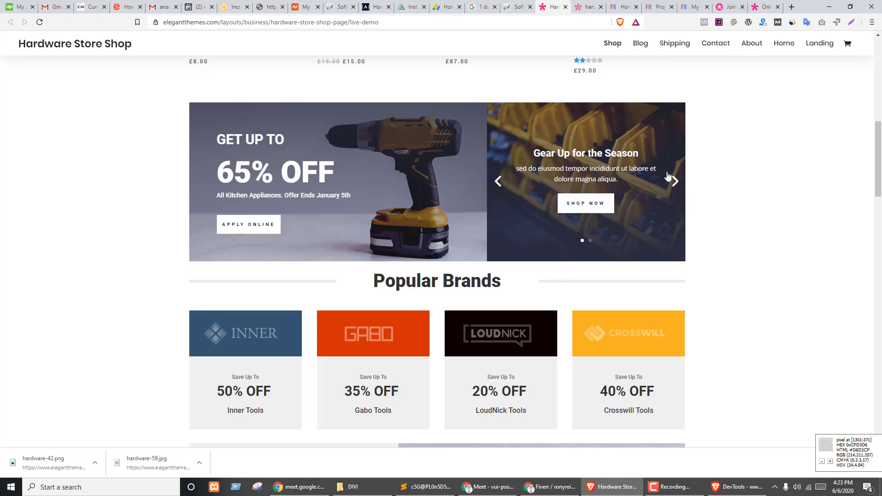
click(675, 181)
right_click(522, 147)
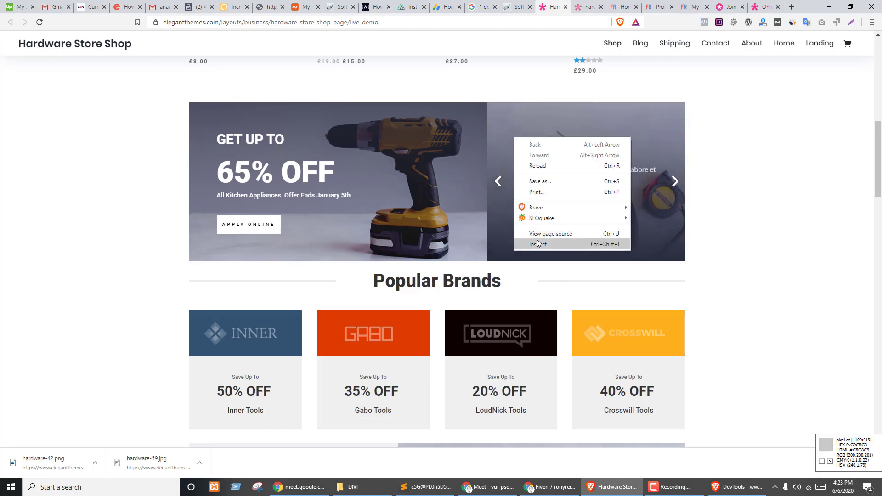
click(533, 239)
click(299, 313)
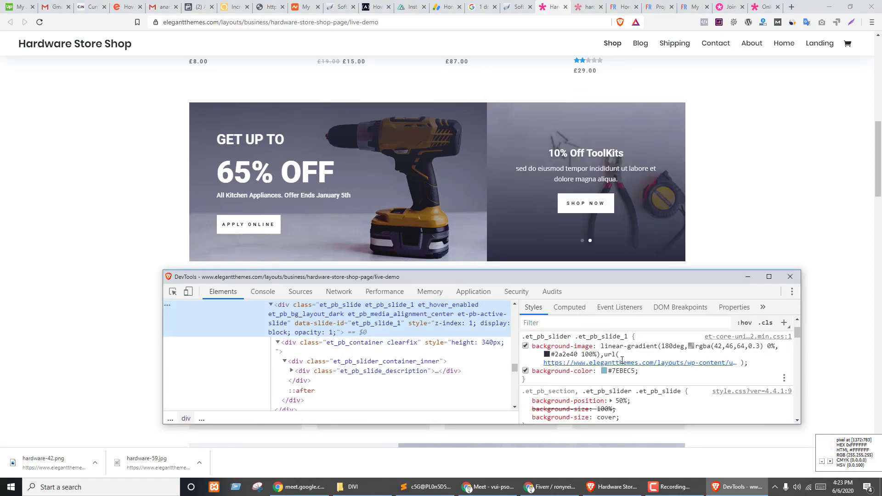
right_click(624, 362)
click(648, 373)
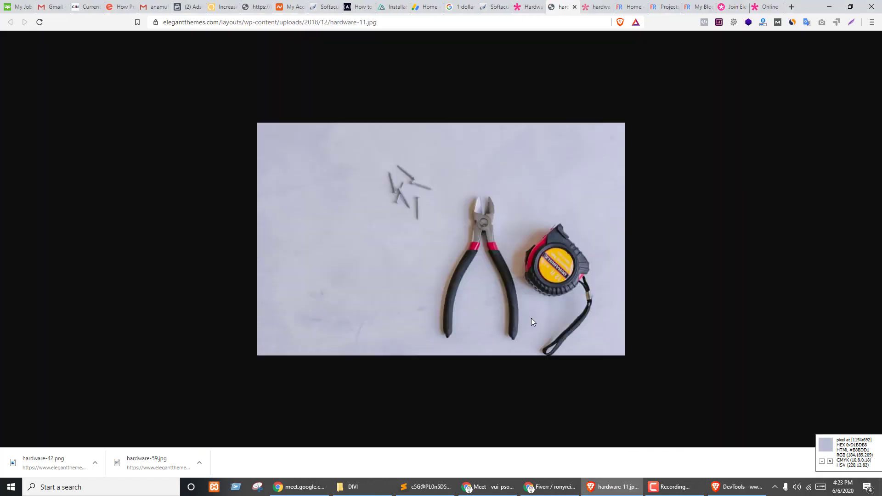
- Save hardware-11.jpg and hardware-44.jpg to the Downloads folder
key(ctrl+s)
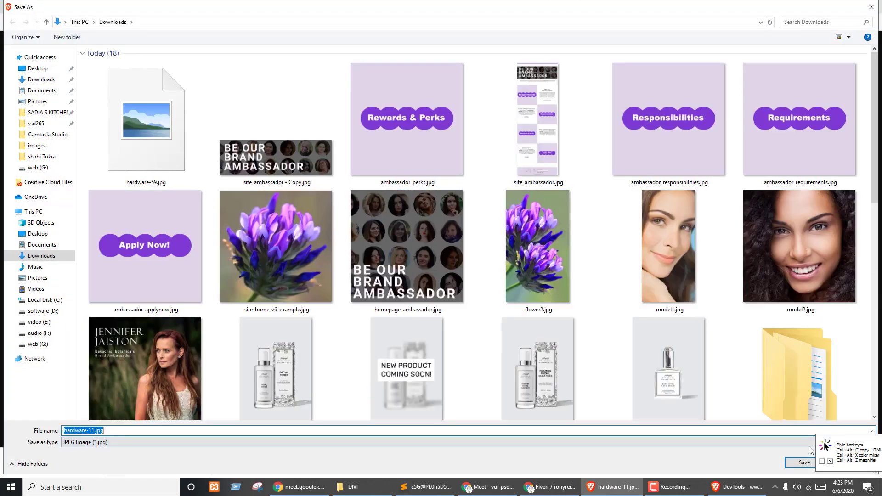
click(802, 464)
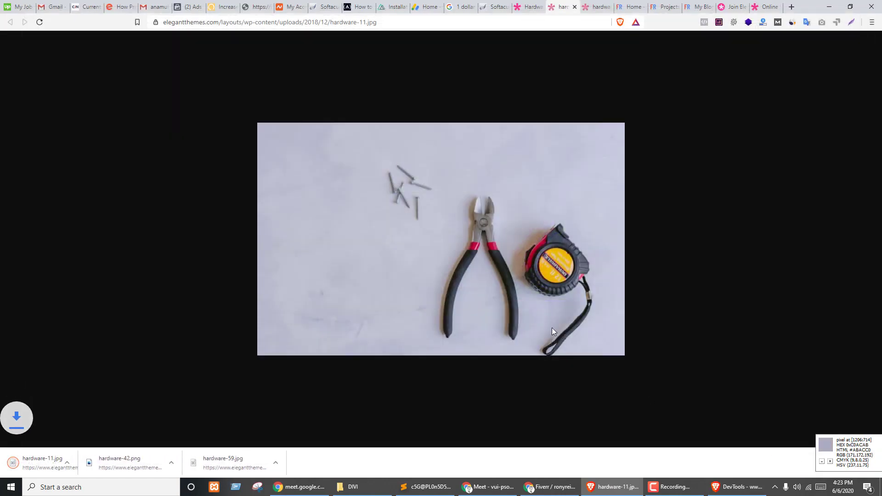
key(ctrl+w)
key(ctrl+s)
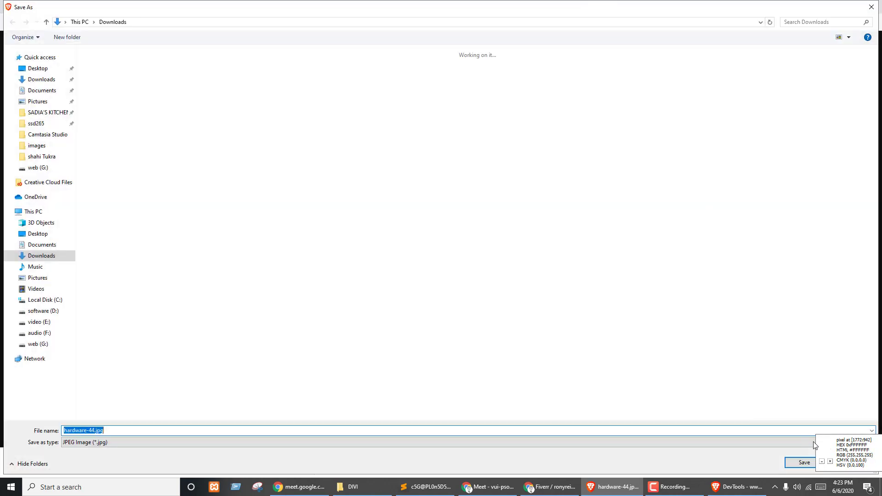
key(Return)
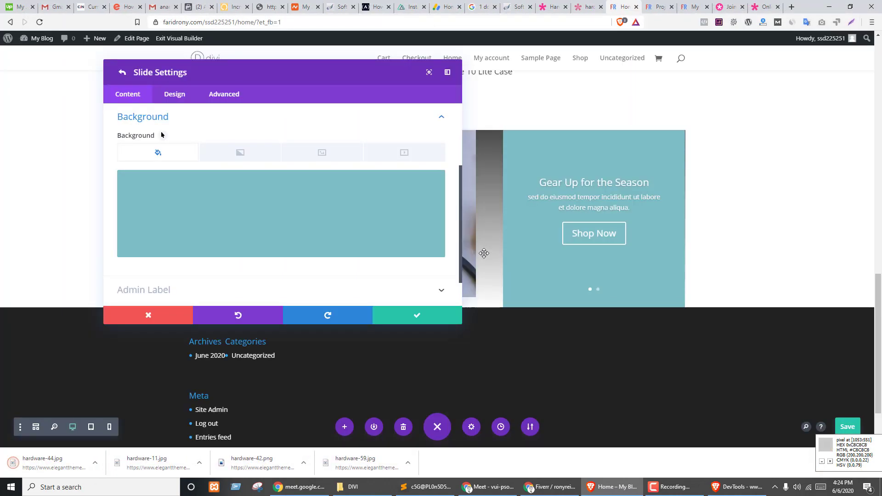
- Upload hardware-44.jpg and hardware-11.jpg, and make the yellow storage-bins photo the slide background
key(ctrl+w)
key(ctrl+w)
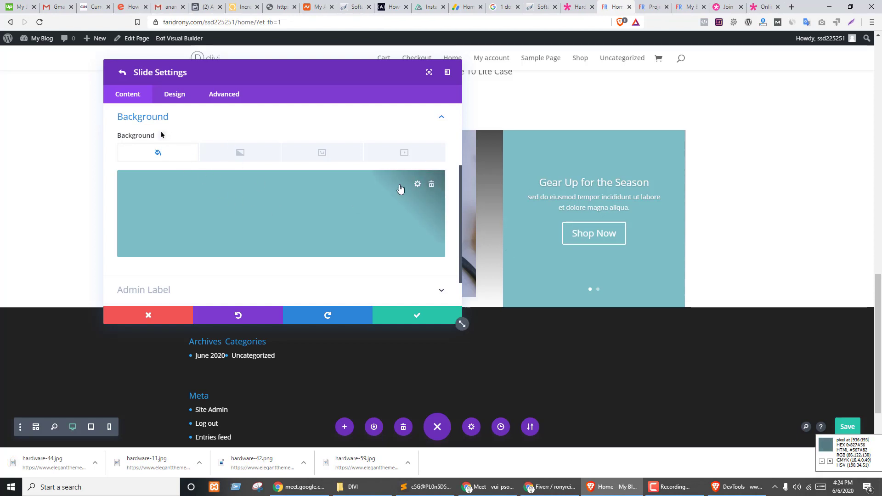
mouse_move(444, 184)
click(322, 152)
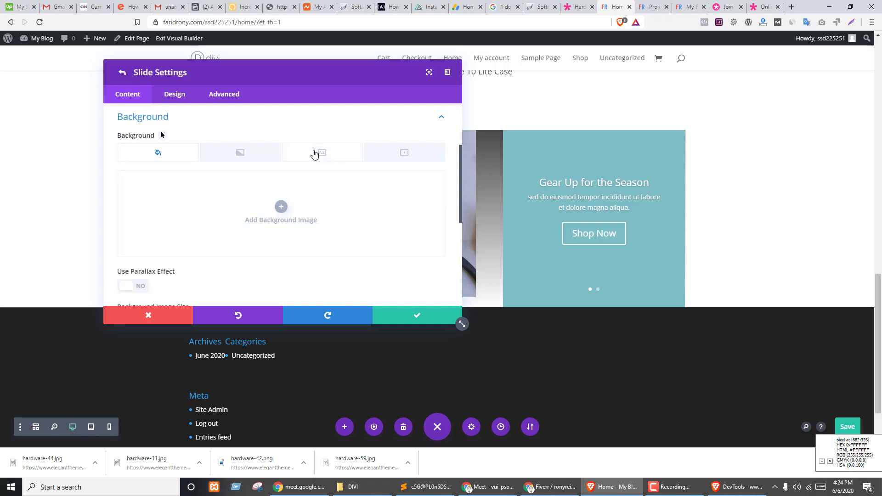
click(279, 207)
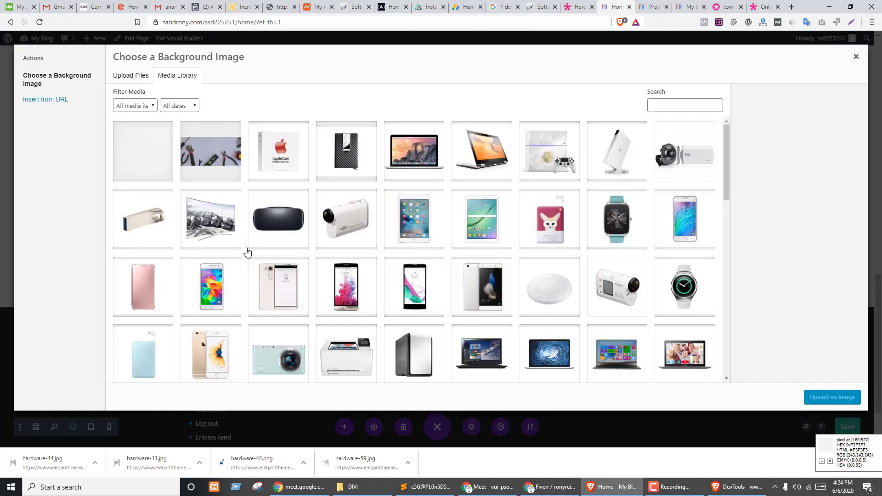
drag(59, 465, 324, 303)
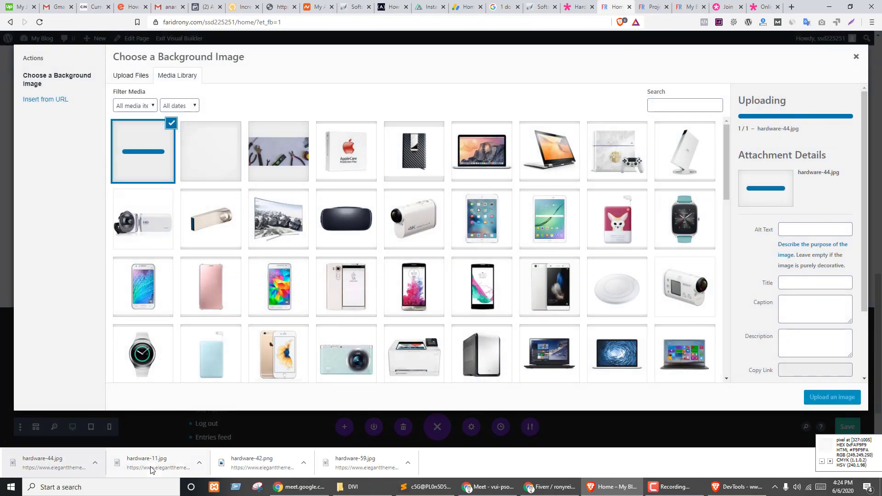
drag(148, 466, 198, 226)
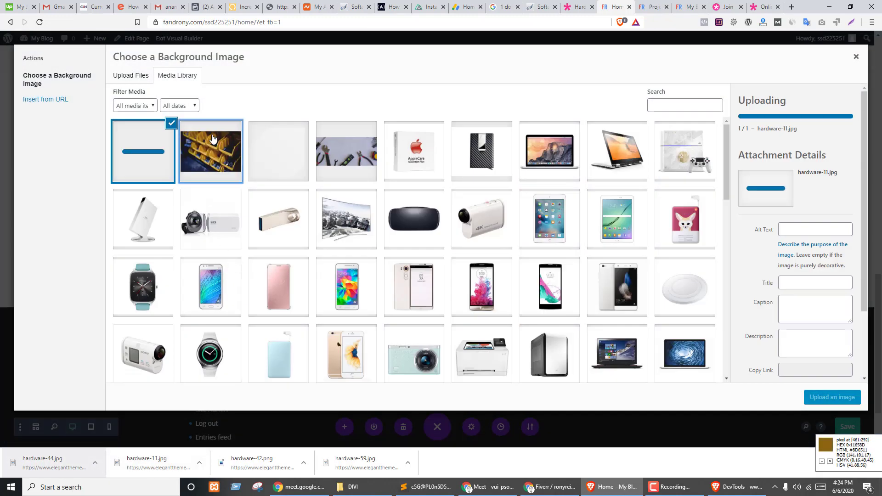
click(213, 140)
click(818, 399)
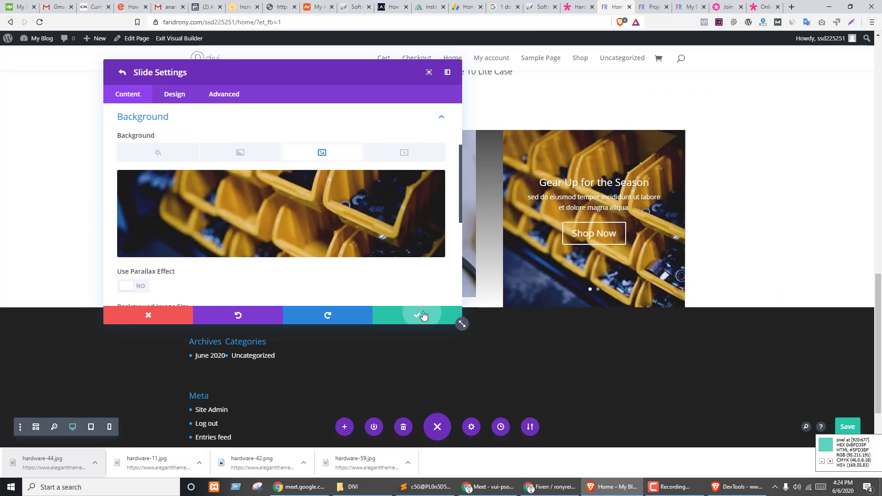
click(457, 317)
click(457, 317)
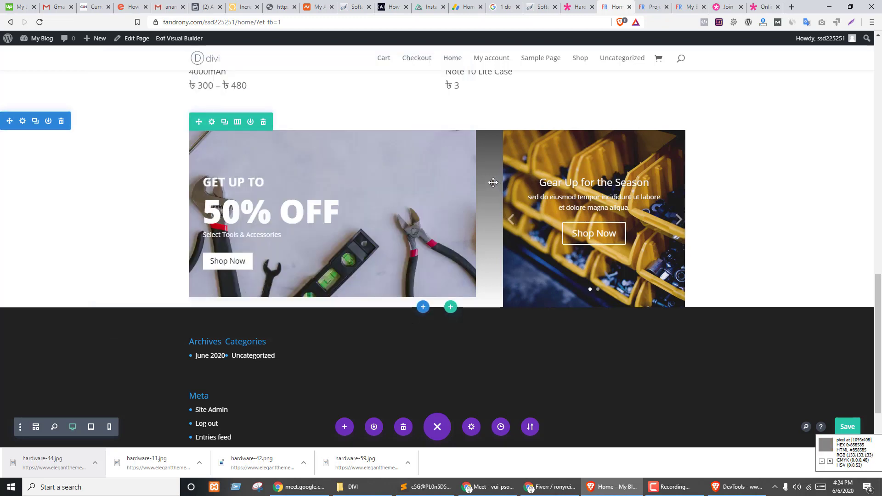
- Turn on equal column heights in the banner row's Sizing options
click(212, 122)
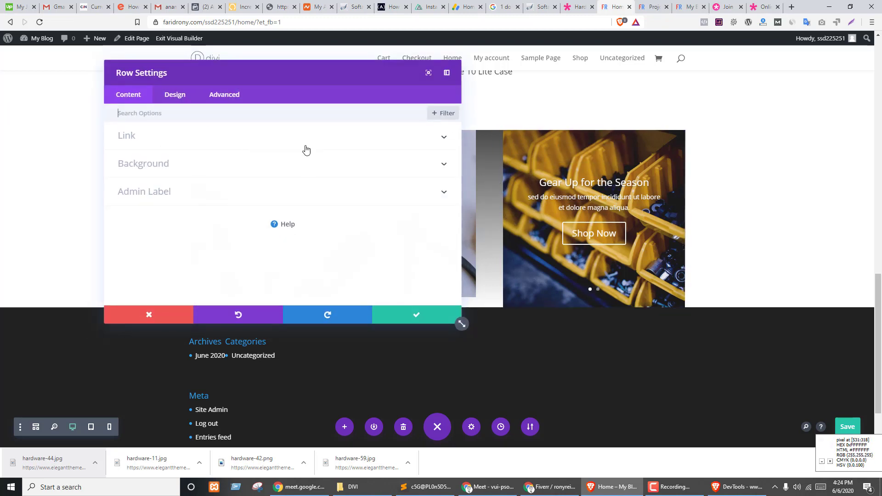
click(164, 94)
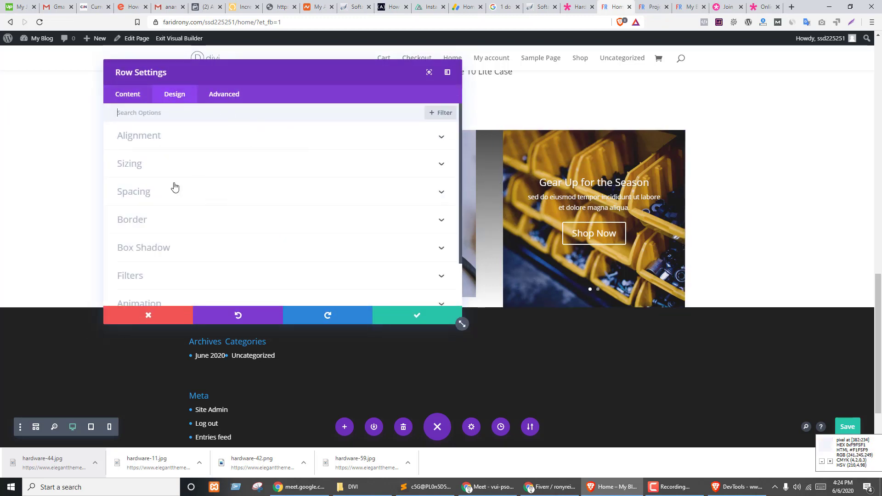
click(142, 167)
scroll(131, 211, down, 1)
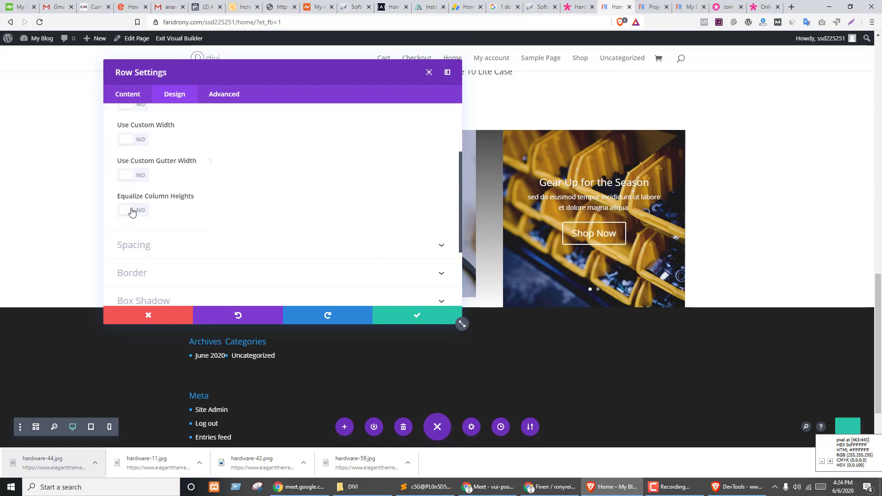
click(139, 212)
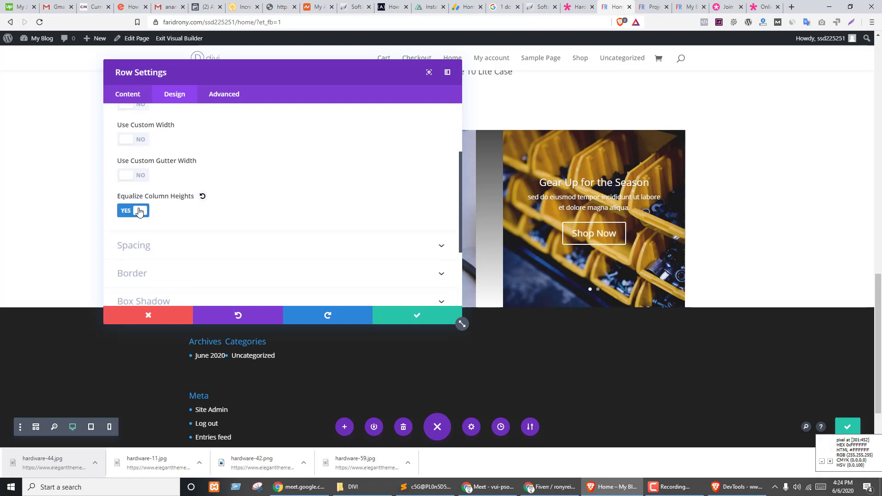
- Enable a custom gutter width of 1 and save the row settings
drag(257, 73, 459, 163)
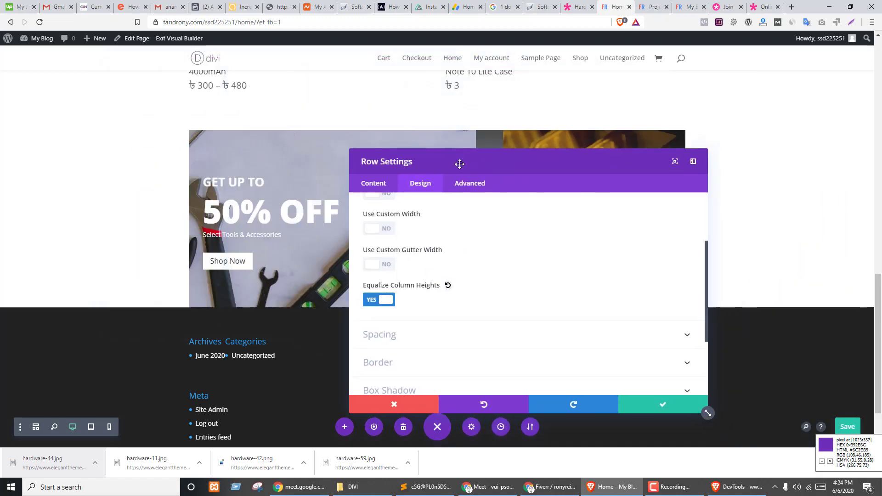
click(383, 265)
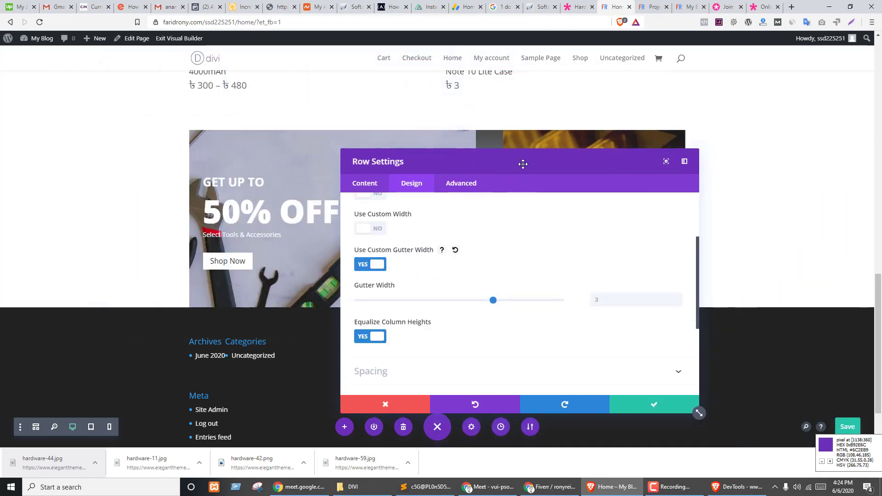
drag(522, 161, 184, 110)
click(155, 251)
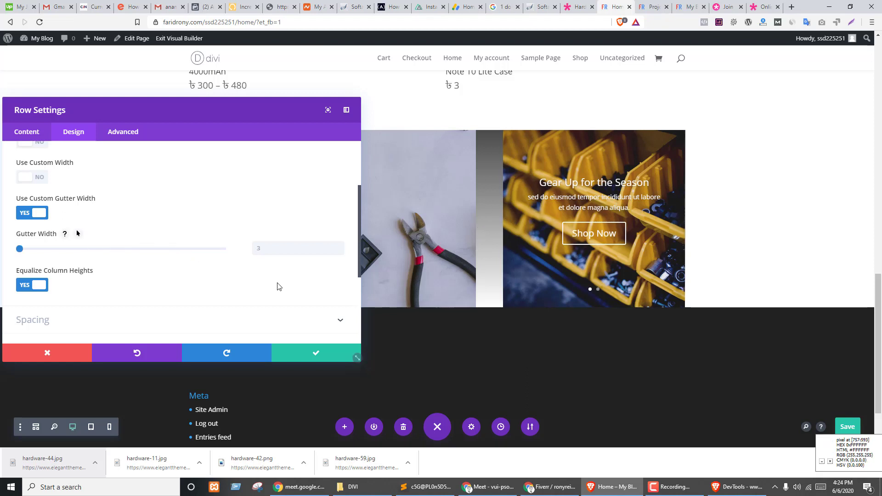
click(279, 246)
text(1)
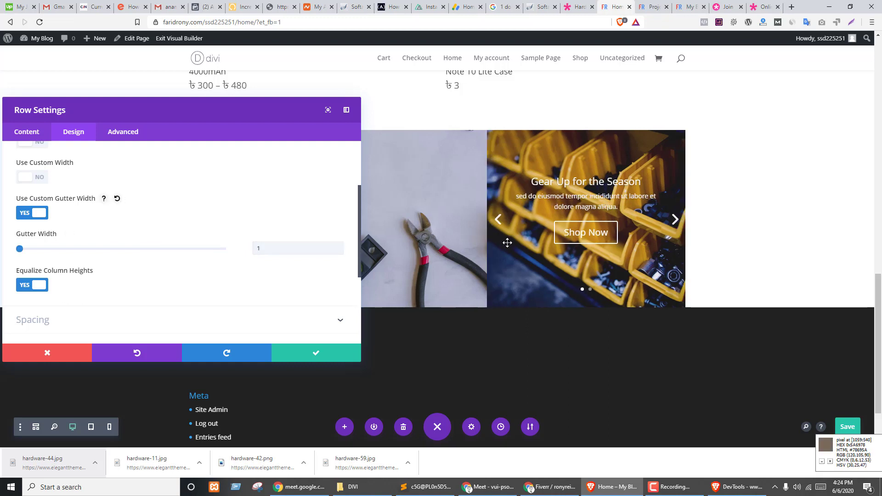
click(316, 350)
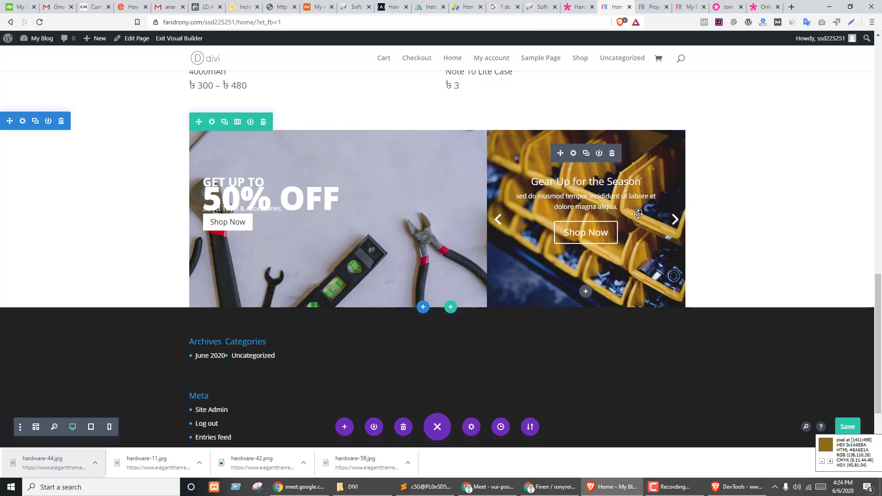
key(ctrl+shift+Tab)
key(ctrl+Tab)
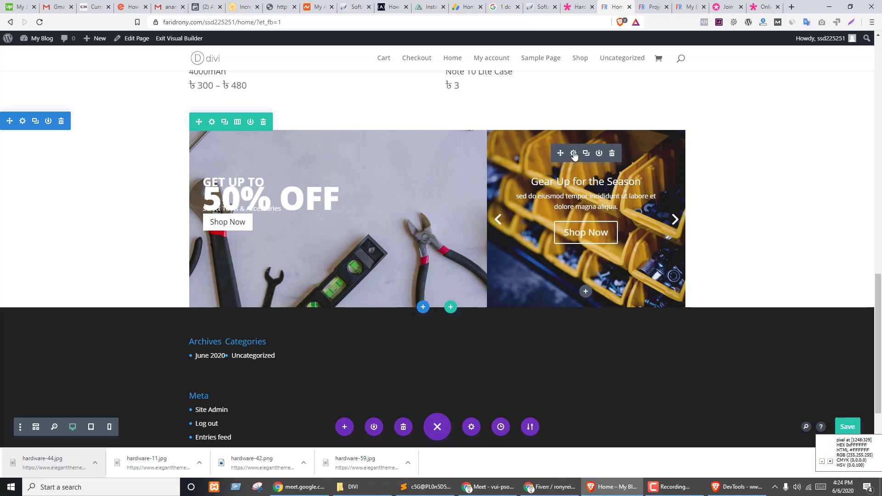
- Add a background gradient to the slider, placed above the background image
click(574, 153)
drag(138, 102, 188, 72)
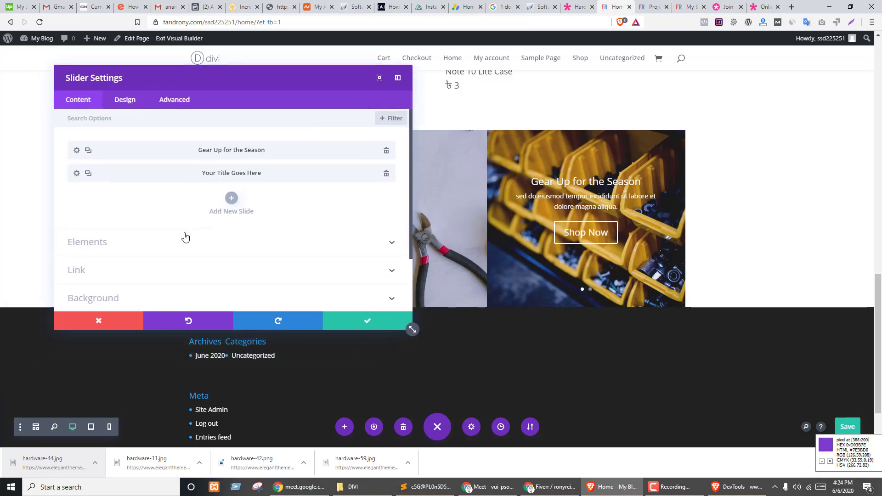
scroll(185, 236, down, 2)
click(112, 229)
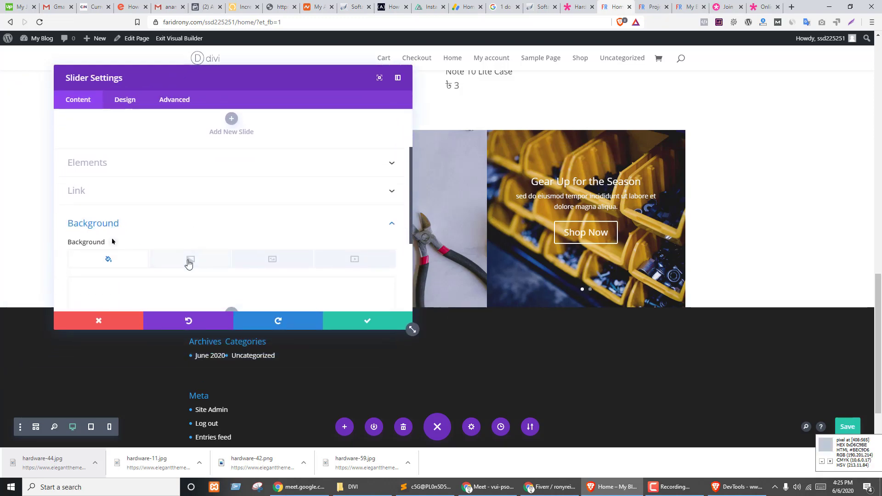
scroll(236, 234, down, 3)
click(232, 176)
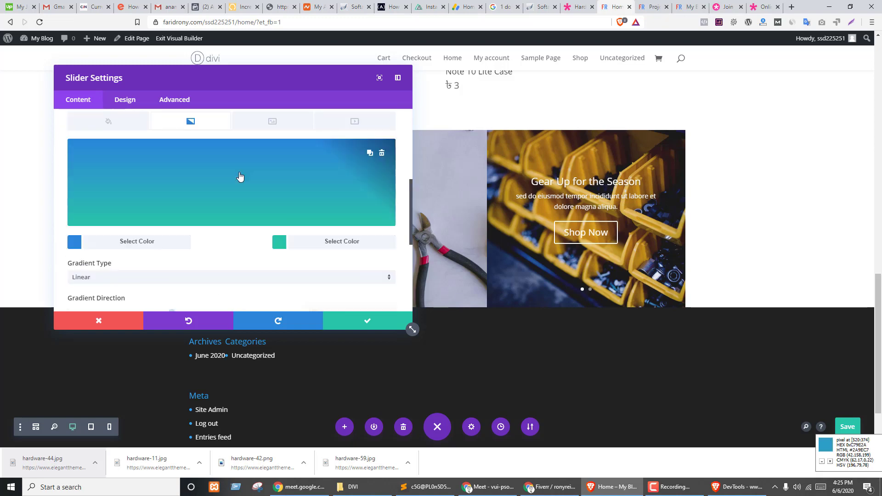
scroll(195, 225, down, 4)
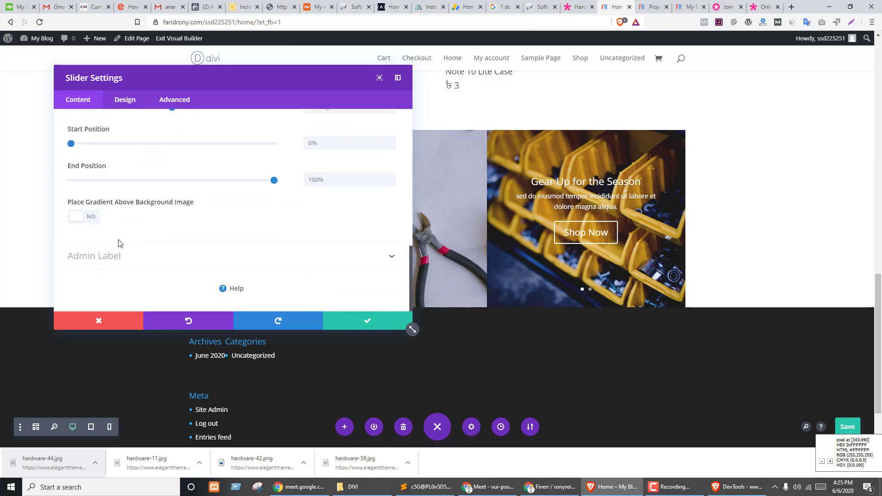
click(90, 218)
scroll(153, 217, up, 2)
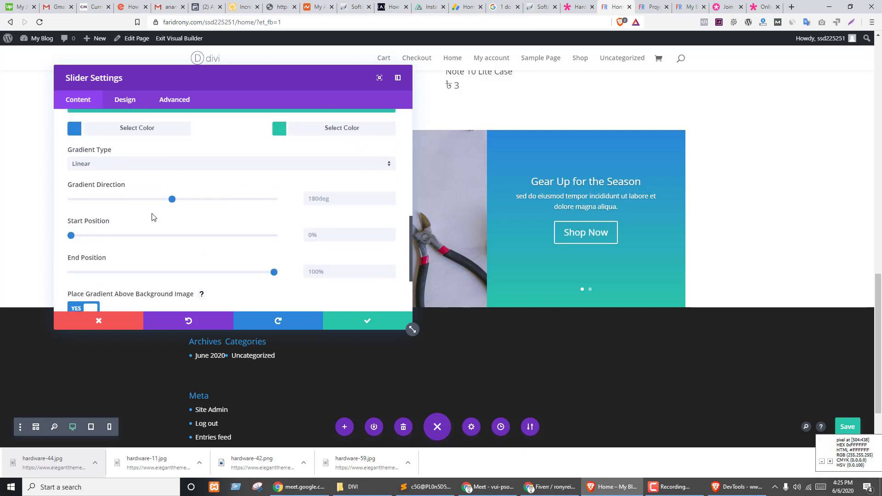
- Make the gradient black to translucent black rgba(0,0,0,0.49), then delete the 'Your Title Goes Here' slide
click(74, 130)
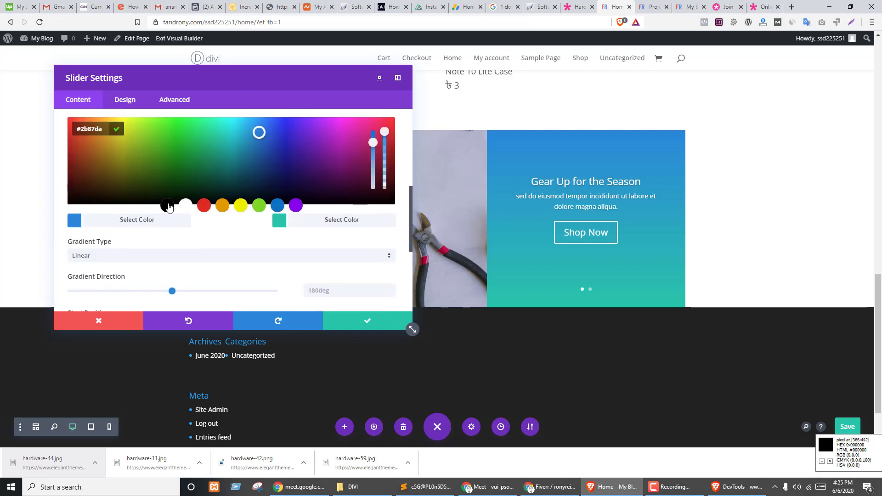
click(168, 206)
click(274, 222)
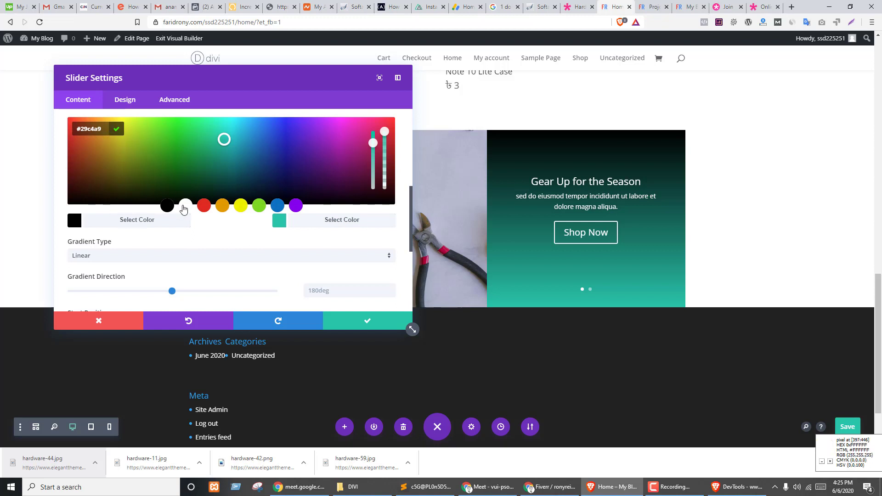
click(182, 205)
drag(383, 133, 390, 175)
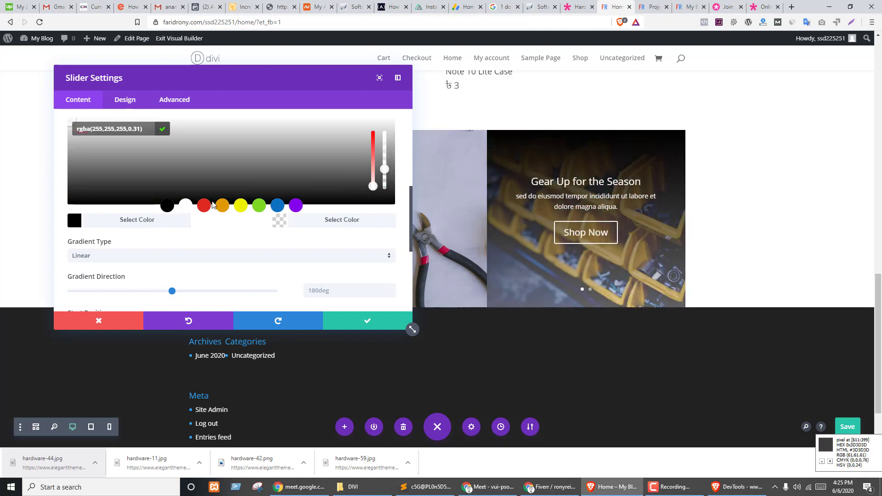
click(166, 207)
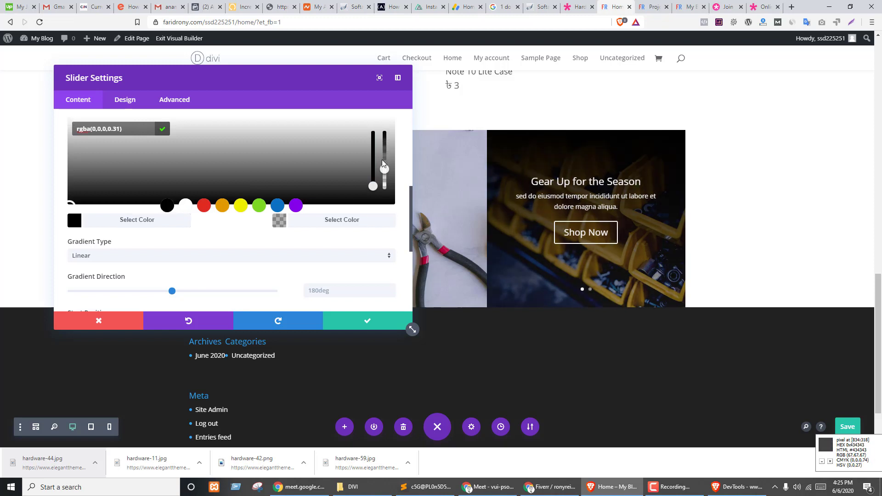
drag(385, 169, 385, 159)
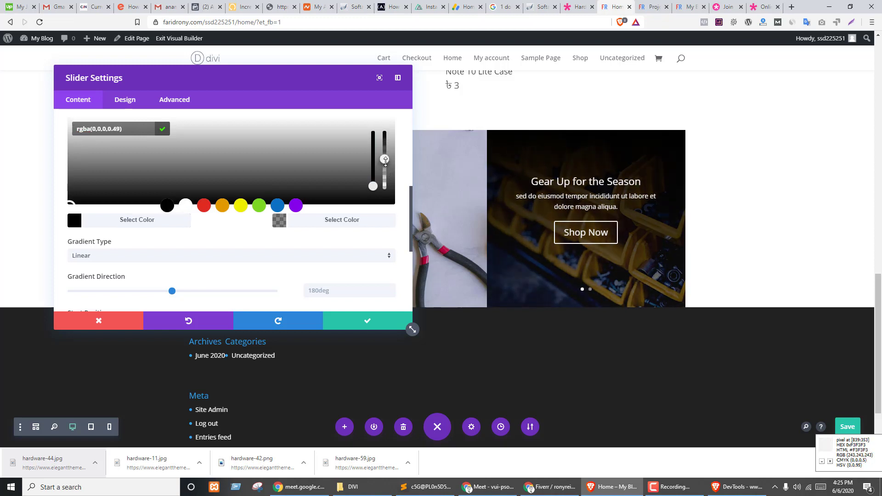
click(385, 168)
click(357, 325)
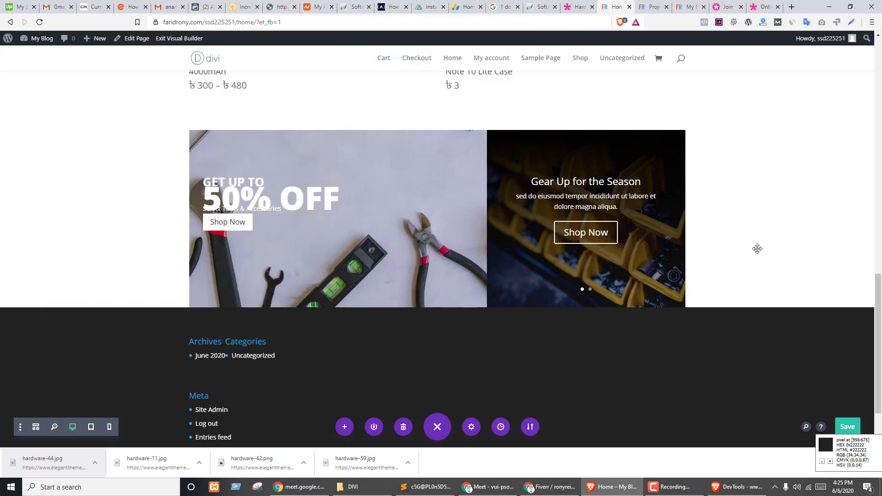
click(574, 155)
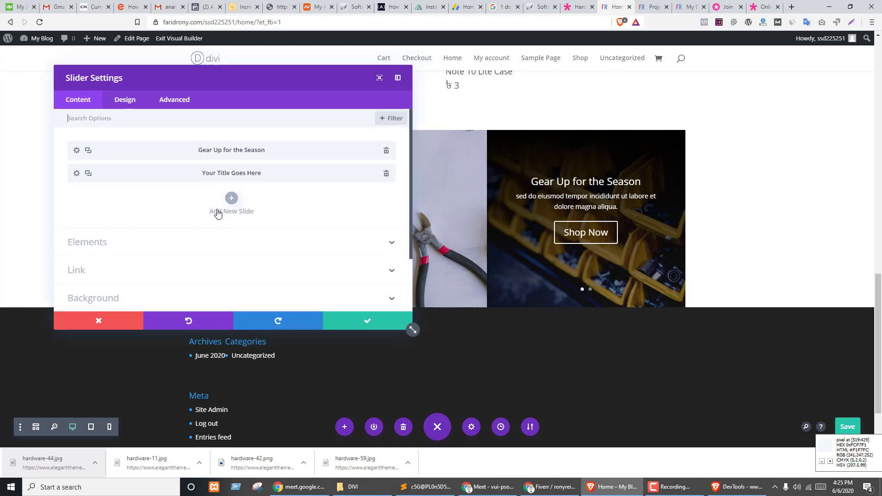
click(386, 177)
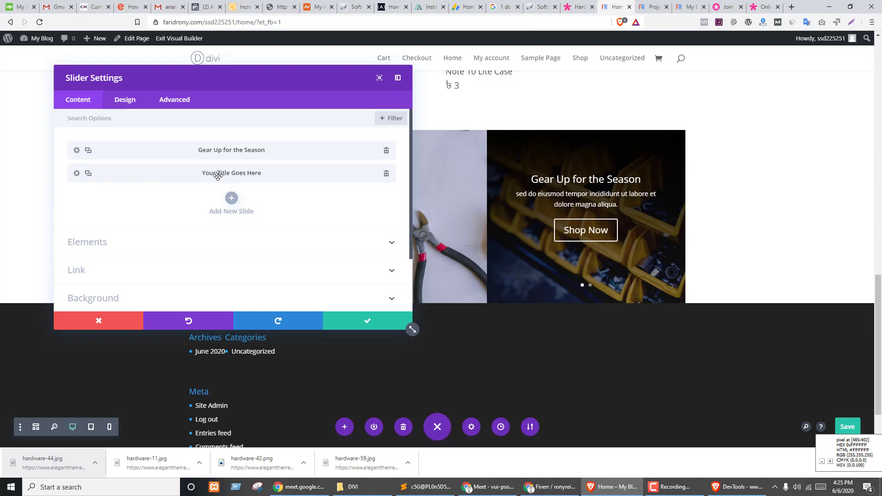
- Duplicate the Gear Up for the Season slide twice for three slides and save the slider
key(ctrl+shift+Tab)
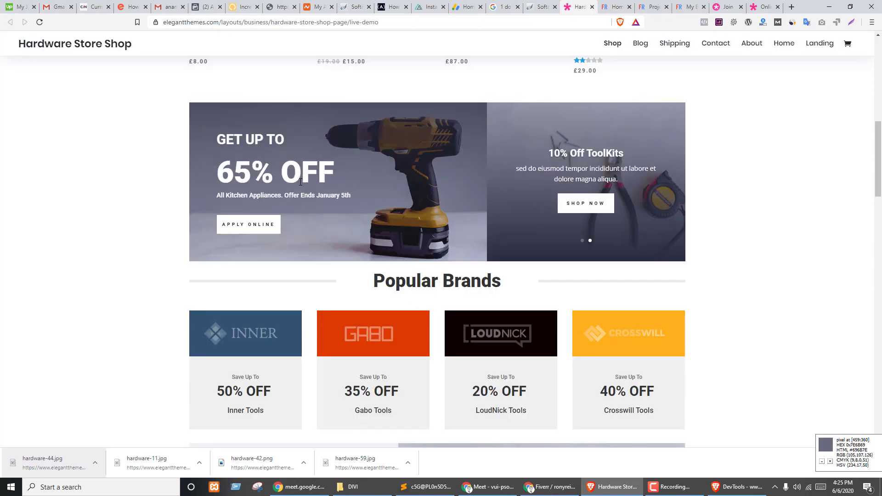
click(675, 181)
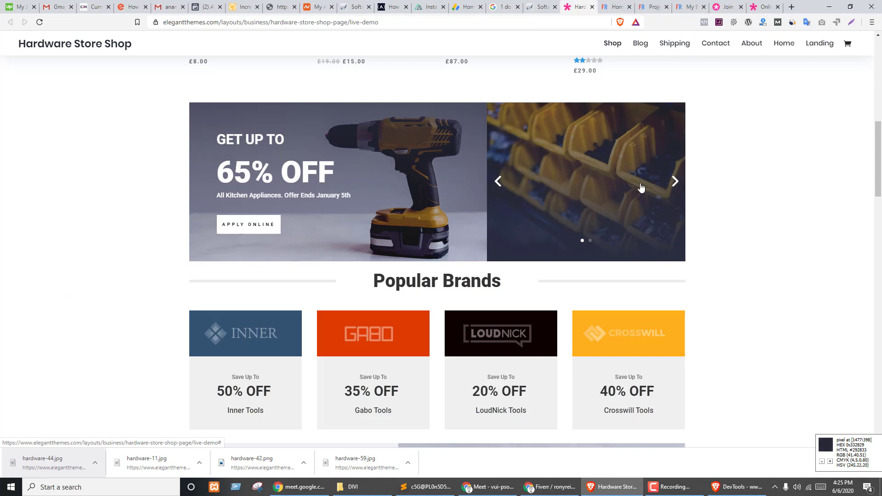
key(ctrl+Tab)
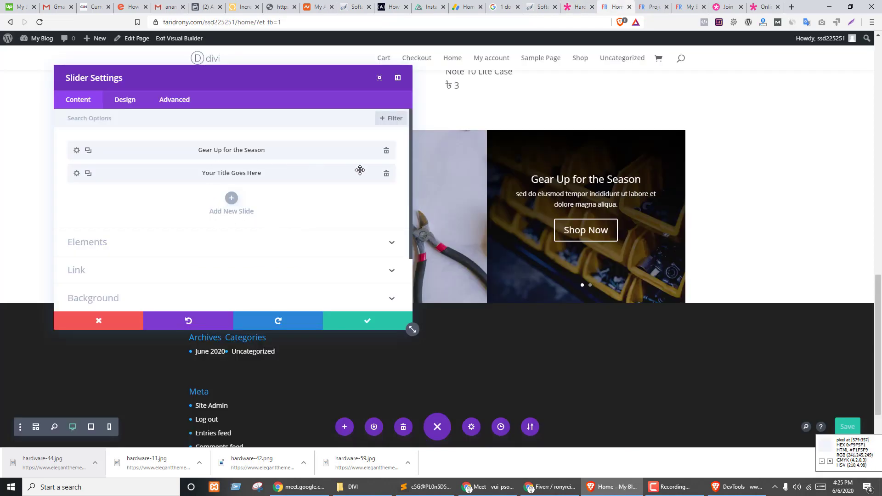
click(88, 150)
click(89, 151)
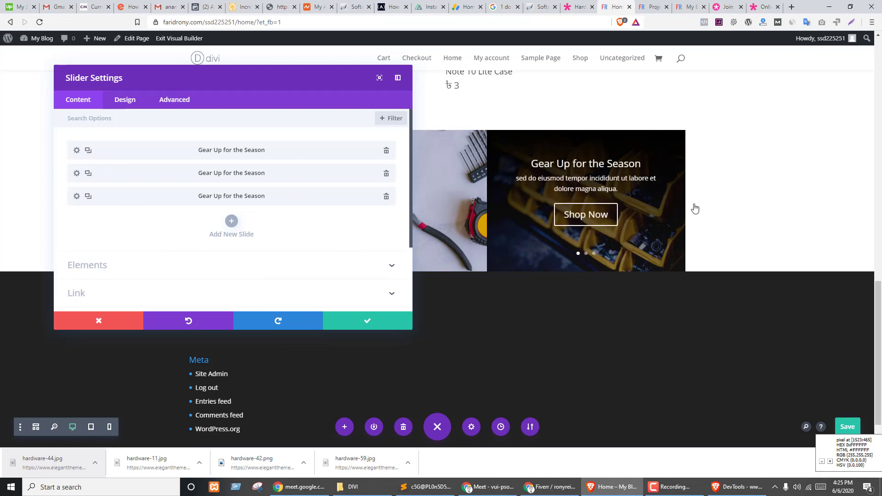
click(676, 204)
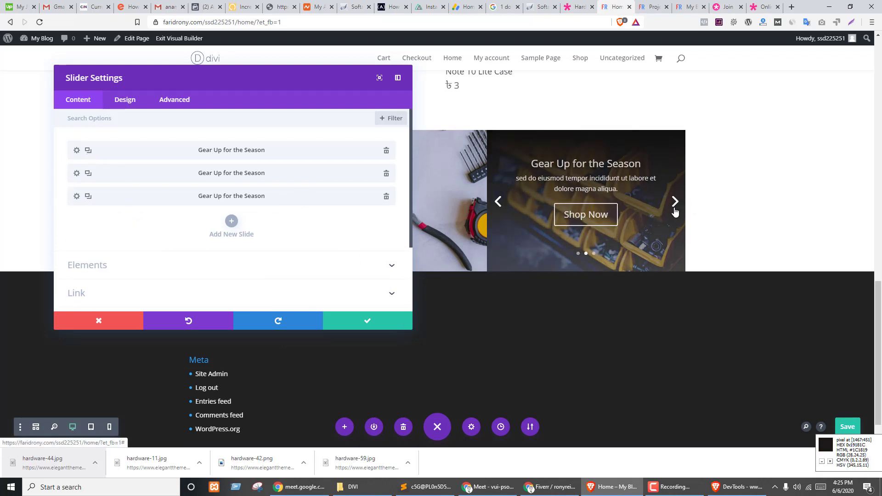
click(373, 320)
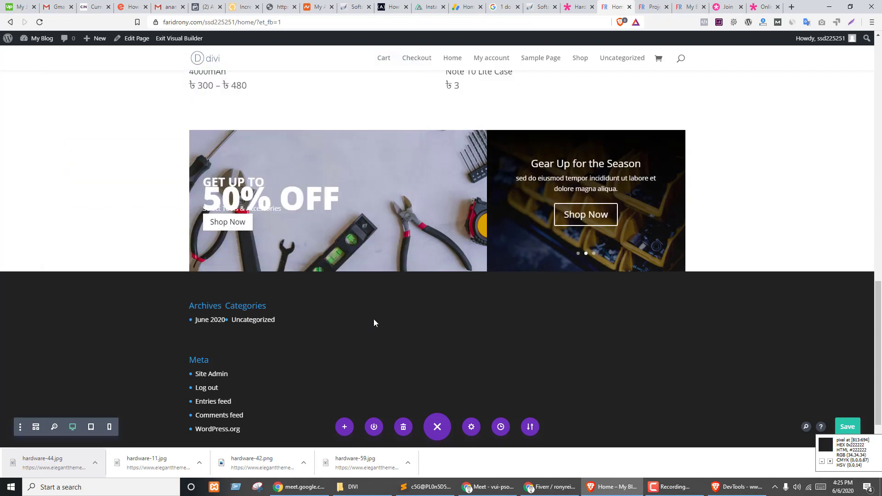
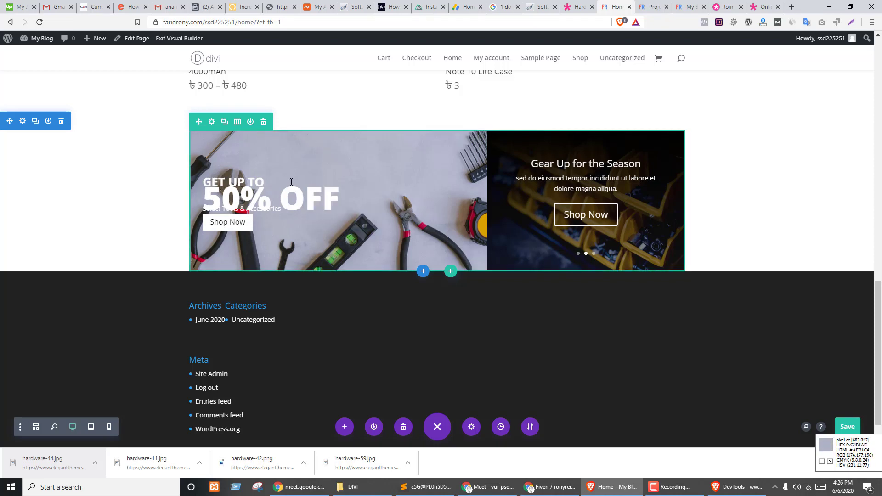
- Set a 30px bottom margin on the 50% OFF text module and save it
click(332, 197)
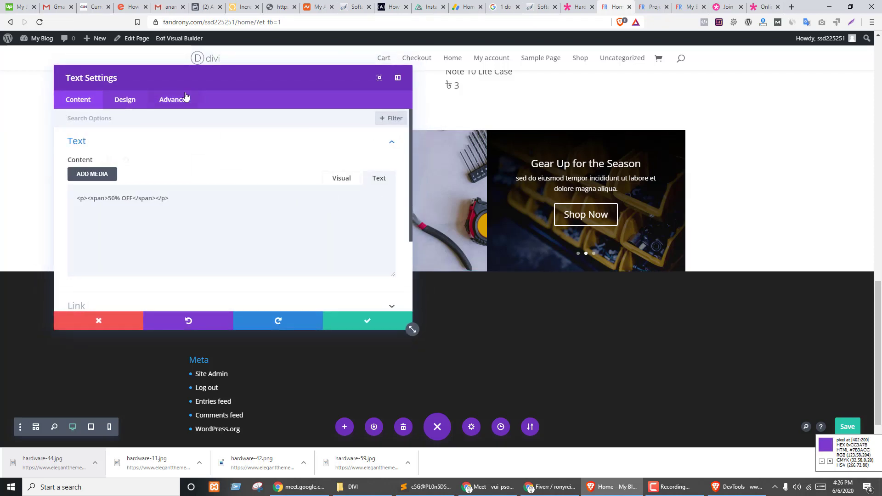
drag(195, 77, 536, 79)
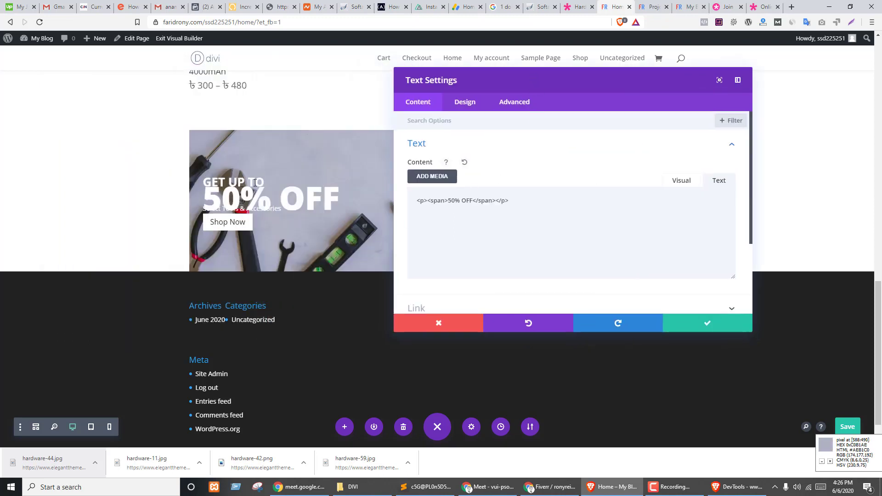
click(204, 194)
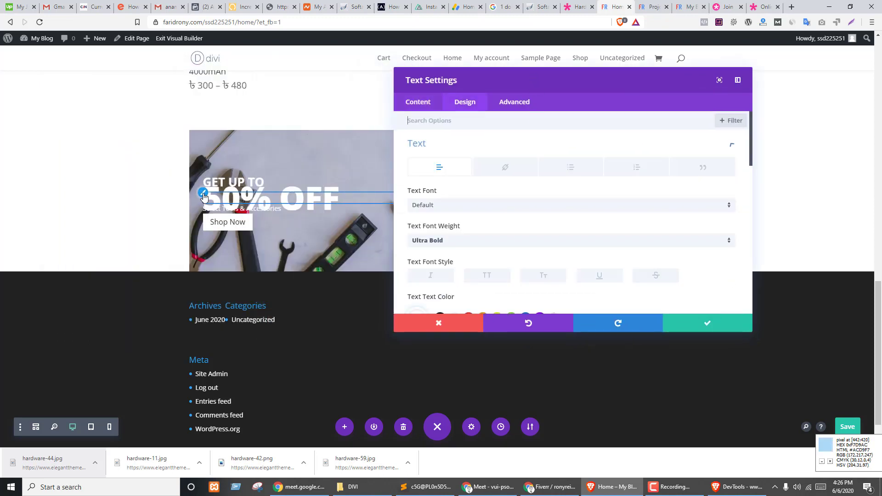
scroll(478, 121, down, 2)
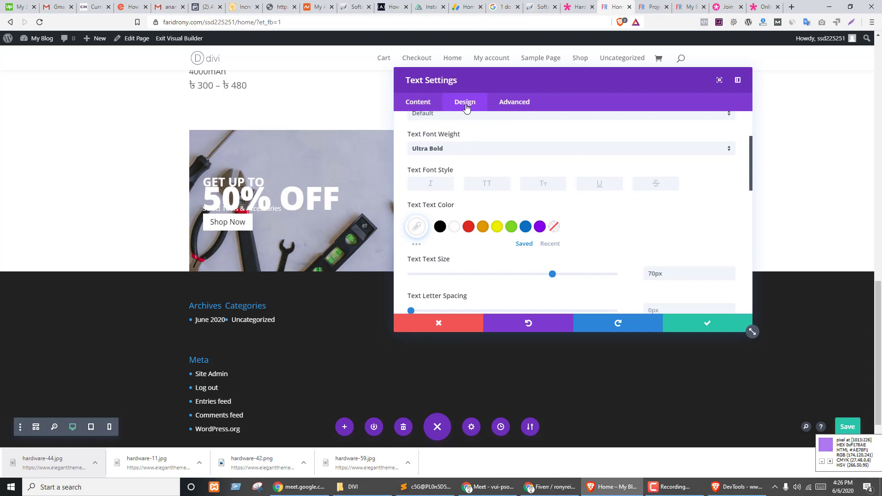
scroll(461, 208, down, 6)
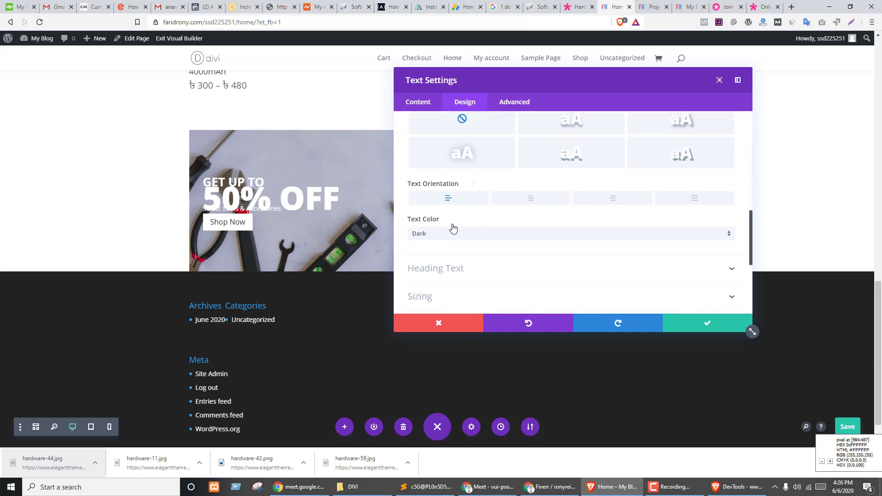
click(441, 231)
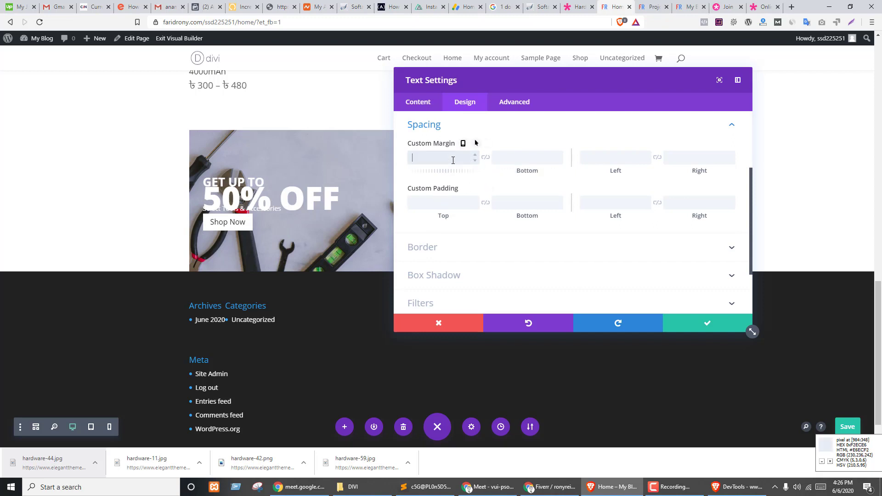
click(537, 160)
text(20)
key(Tab)
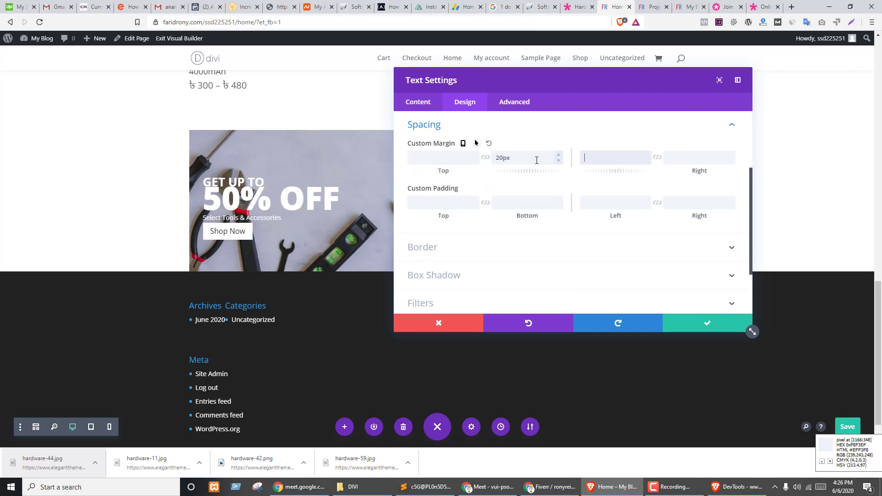
drag(520, 159, 481, 156)
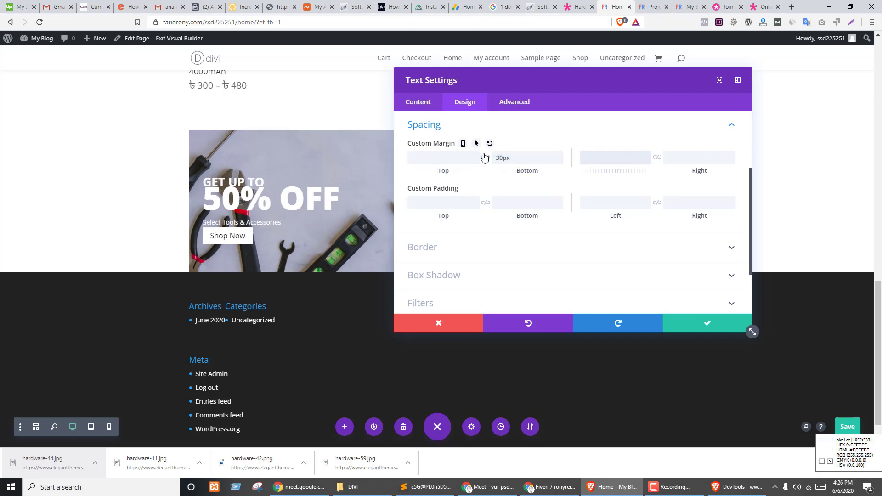
click(685, 323)
- Give the Shop Now button a 20px top margin and save the button
click(329, 232)
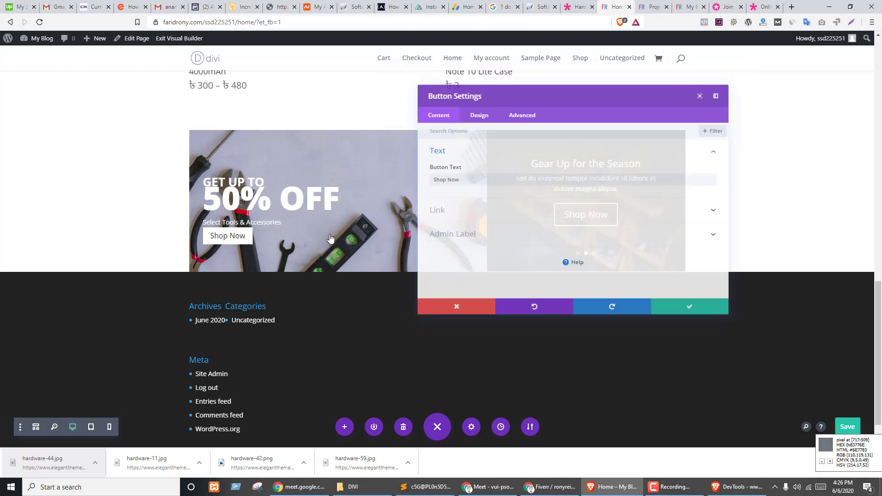
click(464, 102)
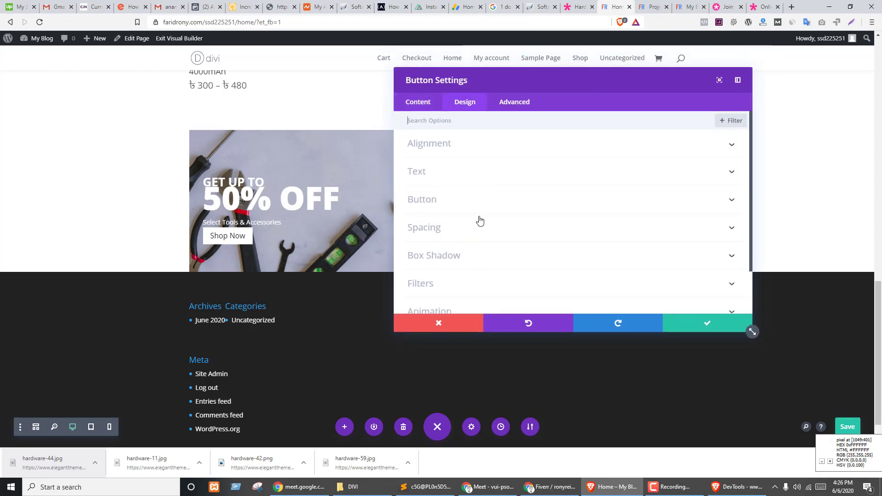
click(444, 230)
scroll(453, 207, down, 1)
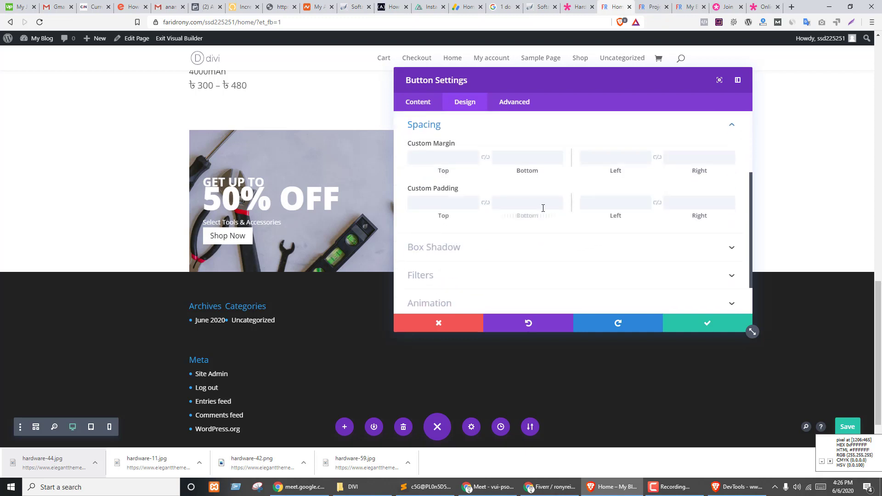
click(462, 203)
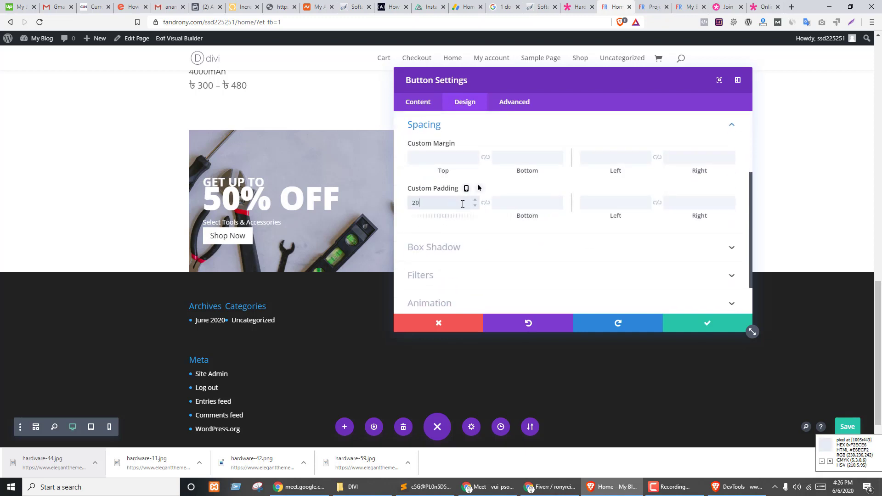
text(20)
key(Tab)
double_click(419, 203)
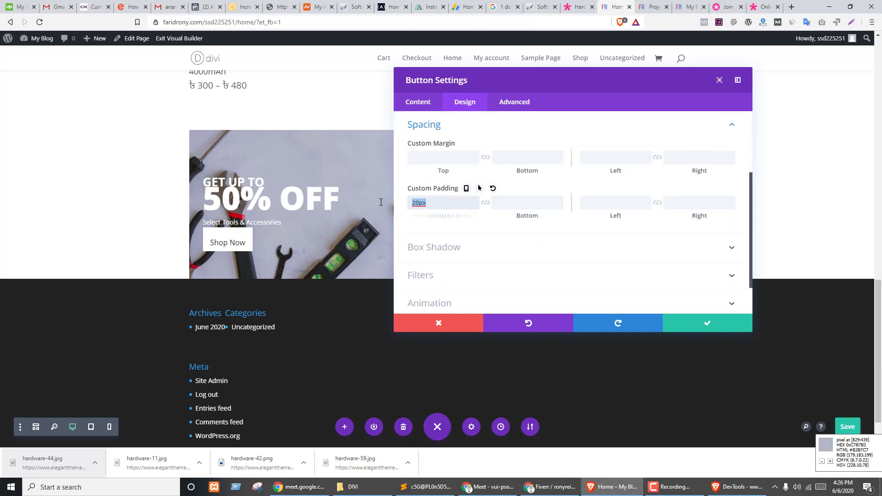
drag(419, 202, 444, 158)
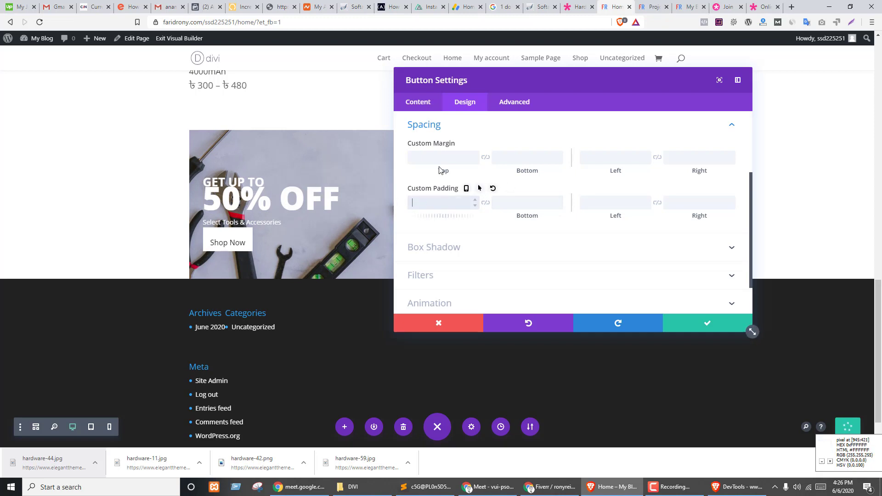
key(Tab)
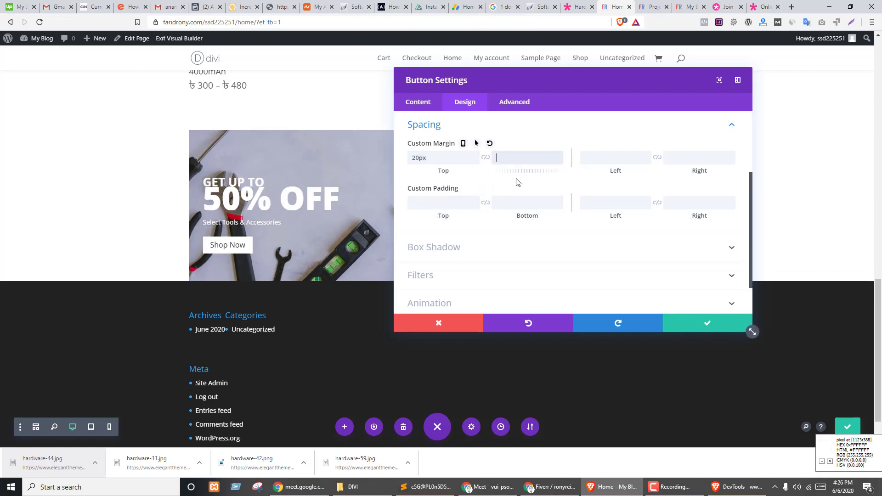
click(690, 321)
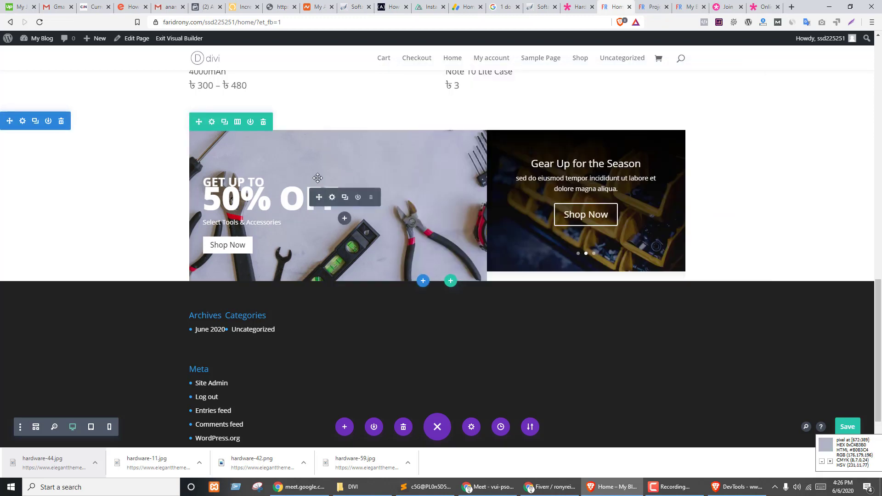
- Add a 20px top margin to the 50% OFF text module and save
click(332, 198)
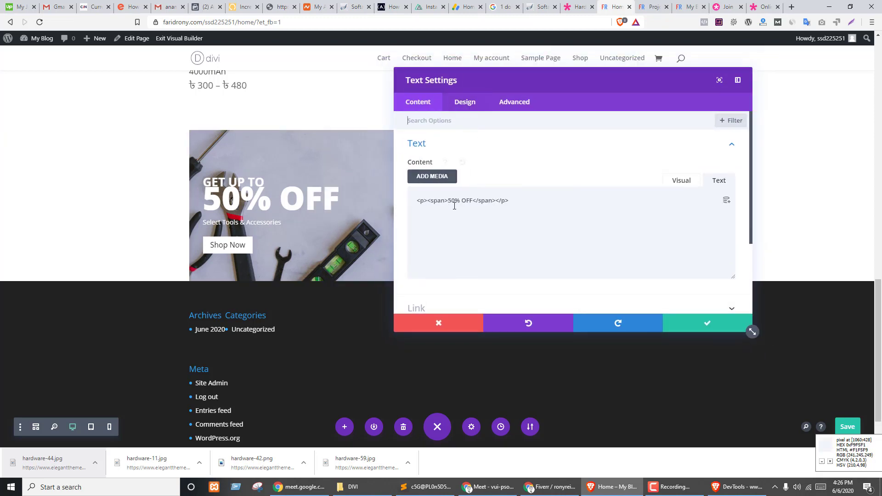
click(465, 101)
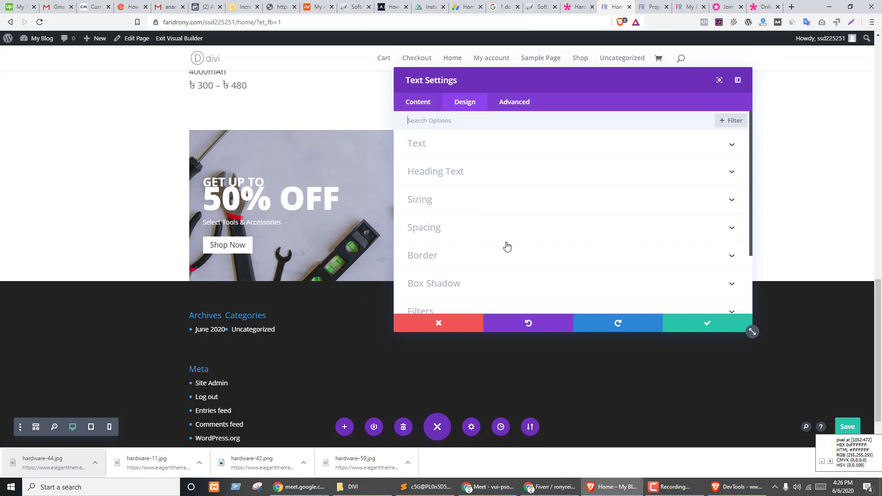
click(420, 228)
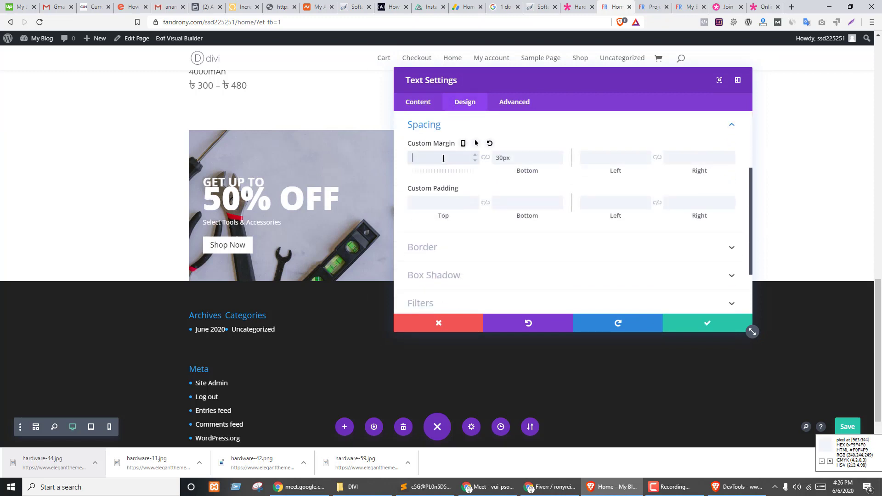
click(444, 159)
text(20)
key(Tab)
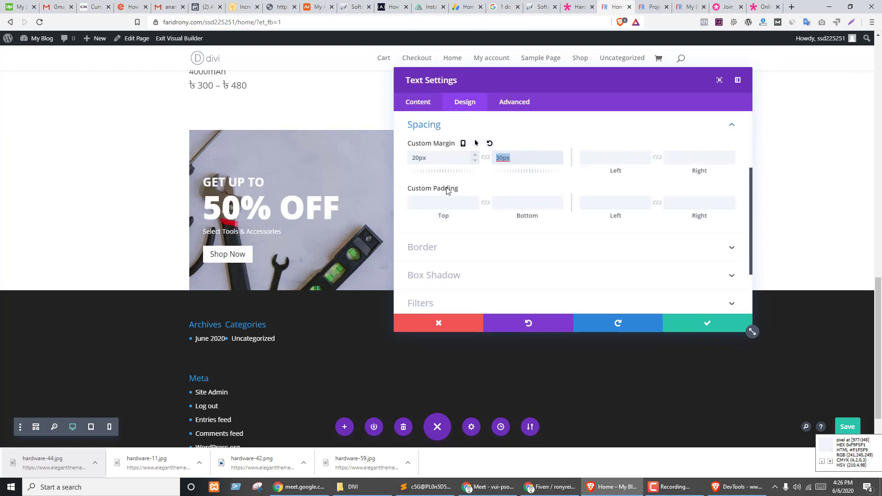
click(688, 329)
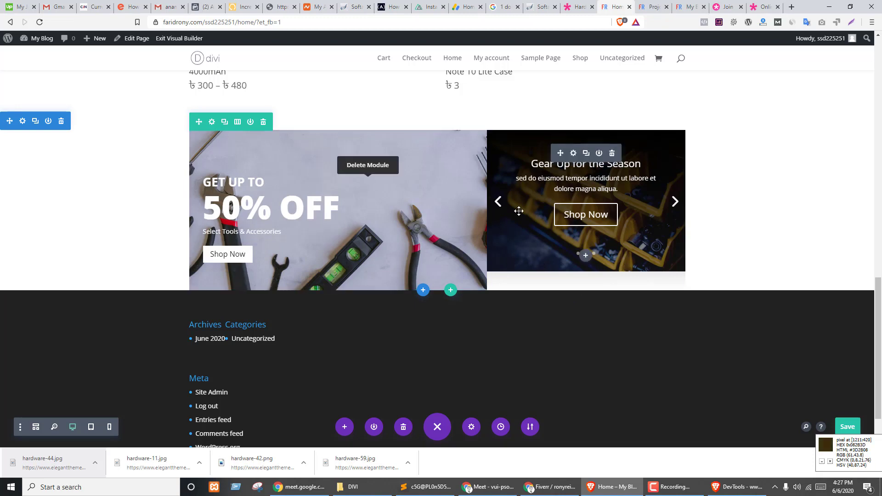
- Look over the hero row's design options and close them unchanged
click(214, 128)
drag(501, 84, 713, 87)
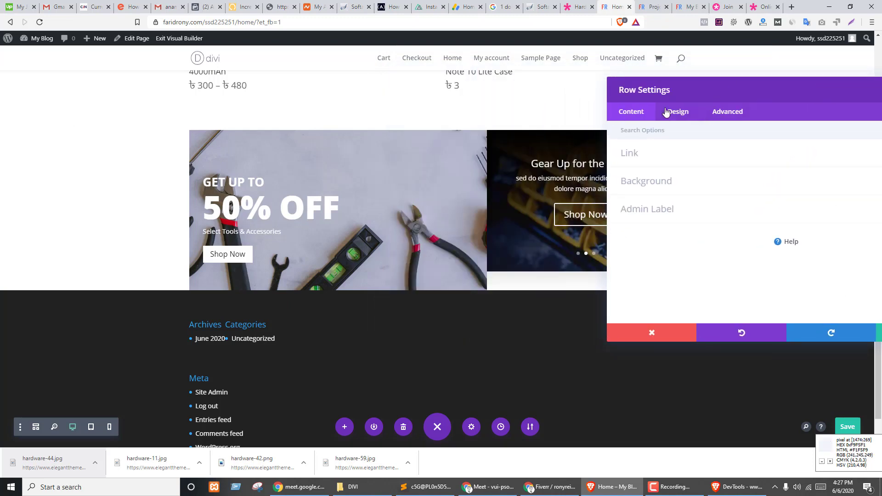
click(666, 112)
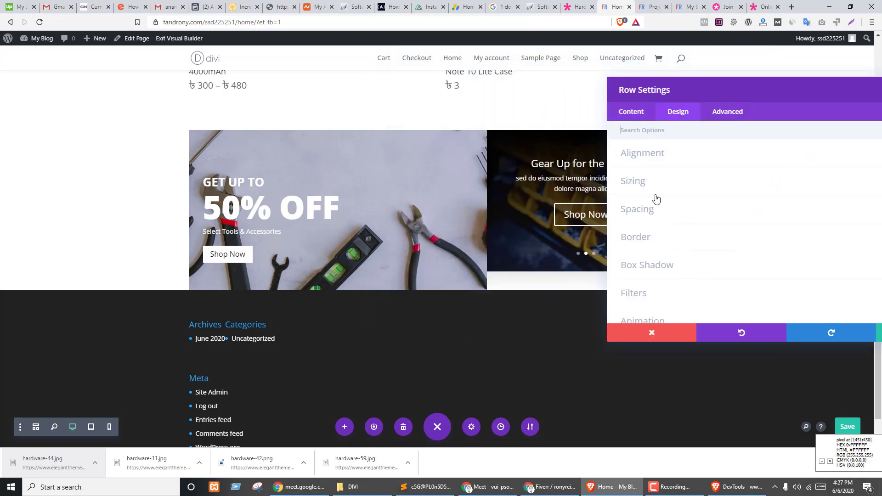
drag(679, 84, 202, 85)
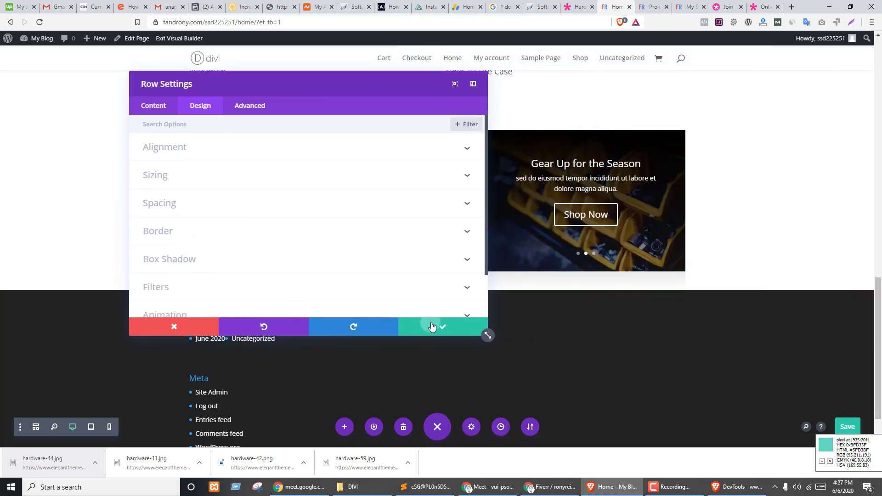
click(430, 325)
- Link the slider's top and bottom padding and raise it from 10px to about 95px
click(573, 153)
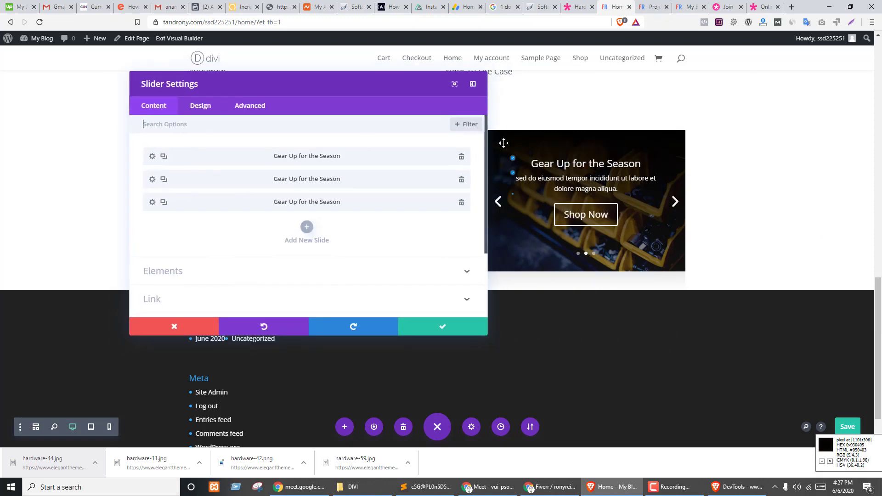
click(199, 105)
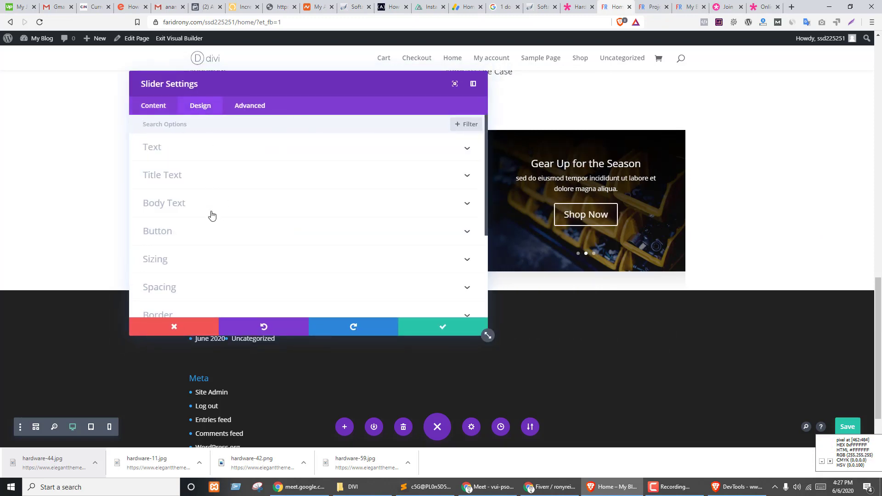
scroll(210, 216, down, 1)
click(184, 240)
scroll(202, 212, down, 2)
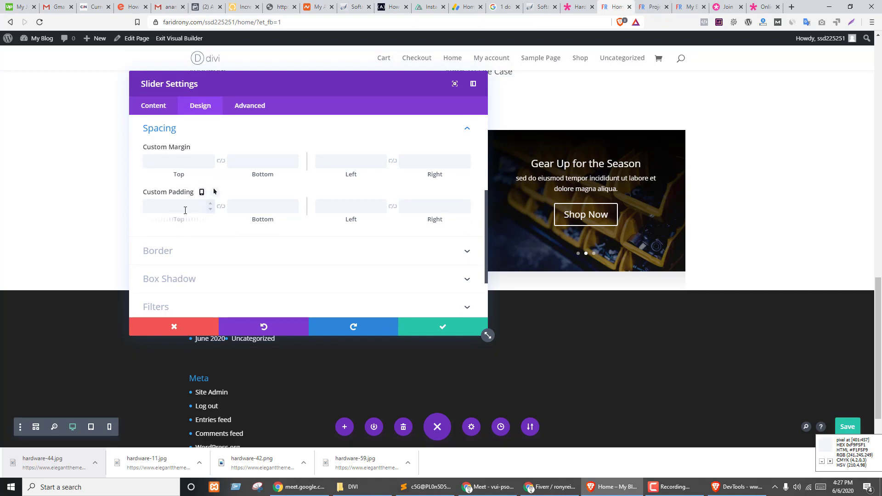
text(10)
key(Tab)
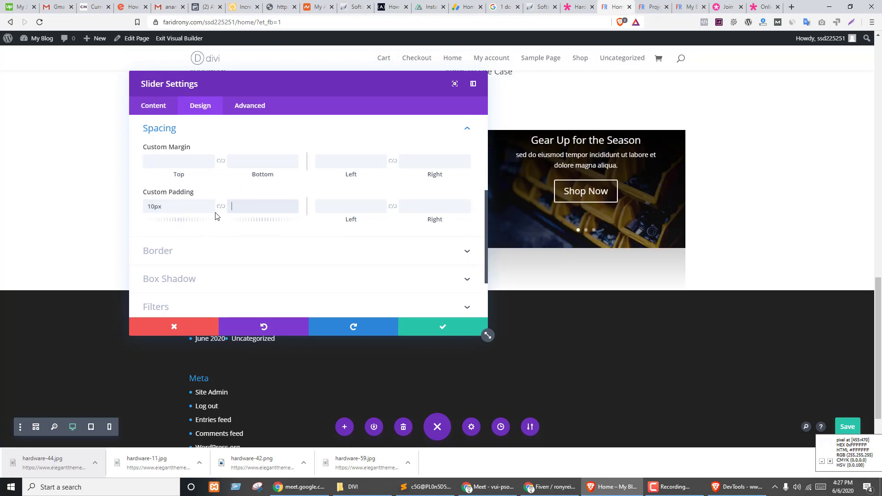
click(221, 207)
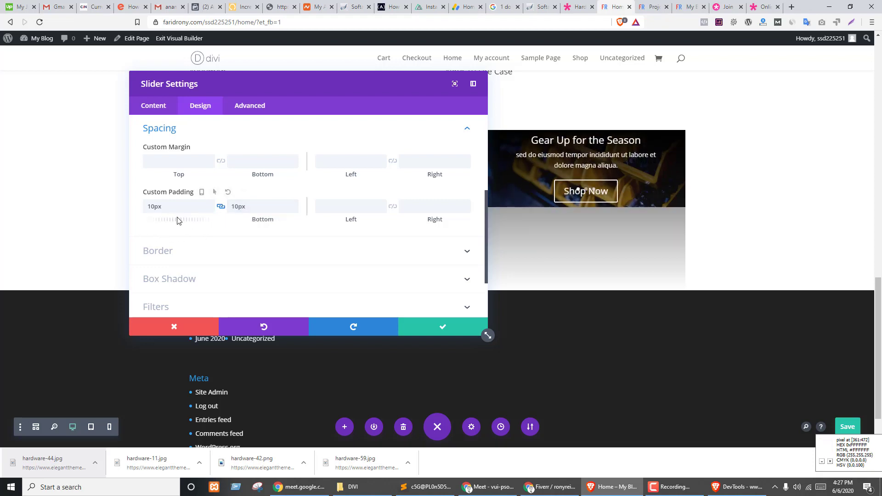
drag(169, 220, 242, 223)
- Fine-tune the slider's vertical padding to 102px and save the slider settings
drag(262, 83, 157, 154)
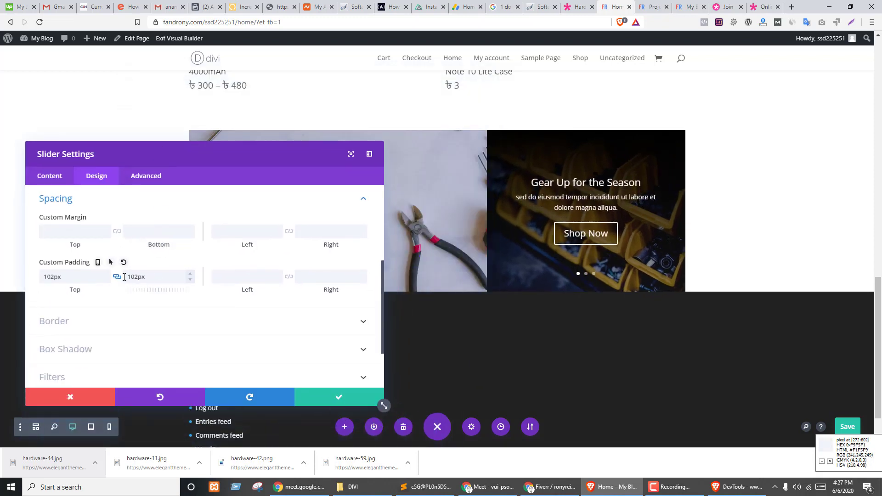
drag(60, 290, 60, 290)
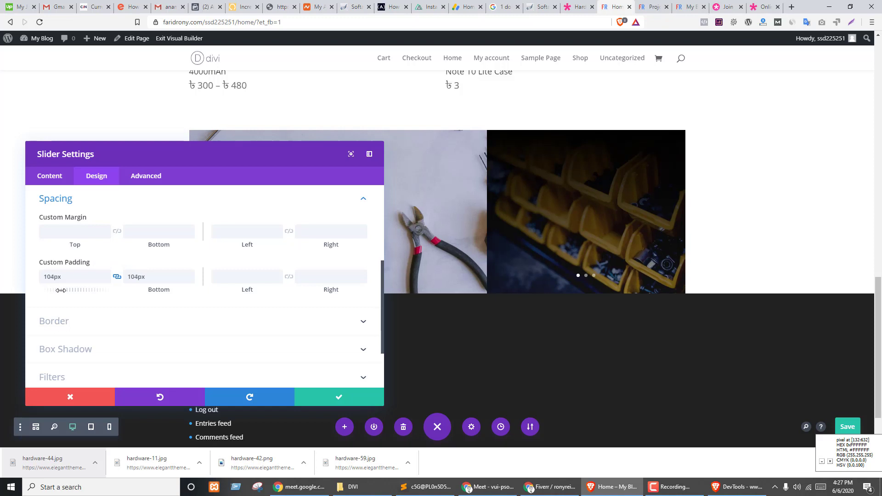
click(106, 280)
click(105, 280)
click(105, 281)
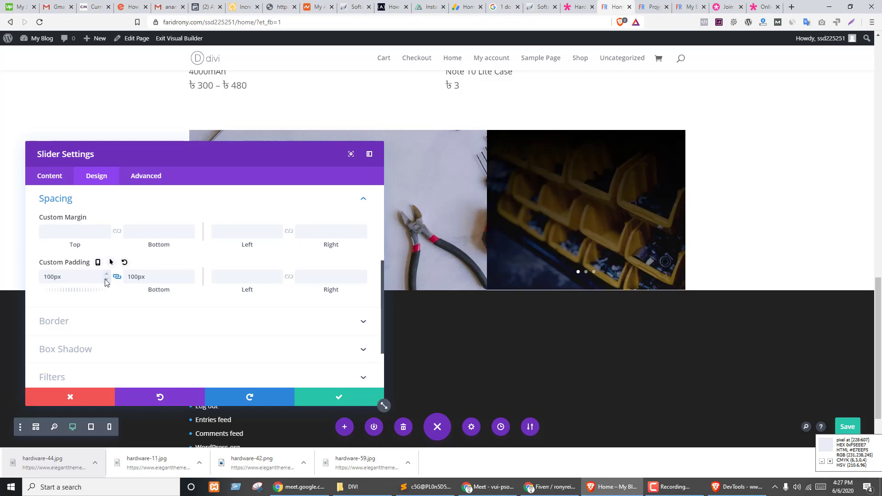
click(108, 274)
click(107, 275)
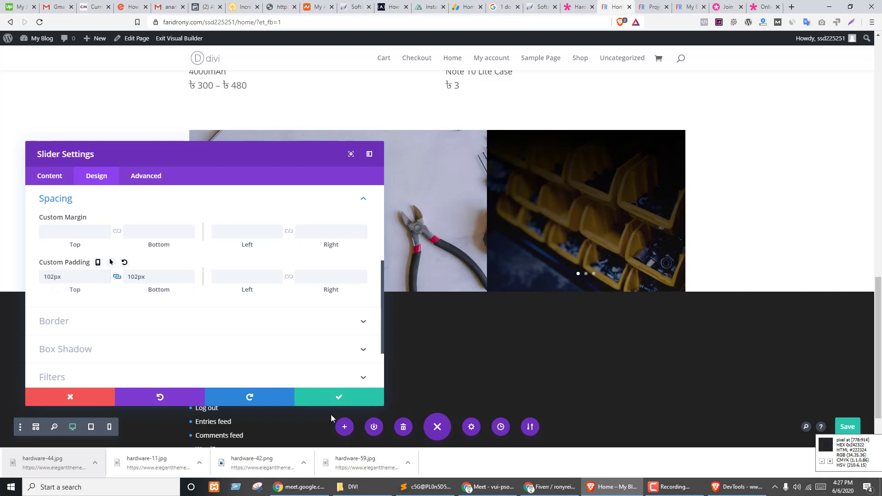
click(325, 398)
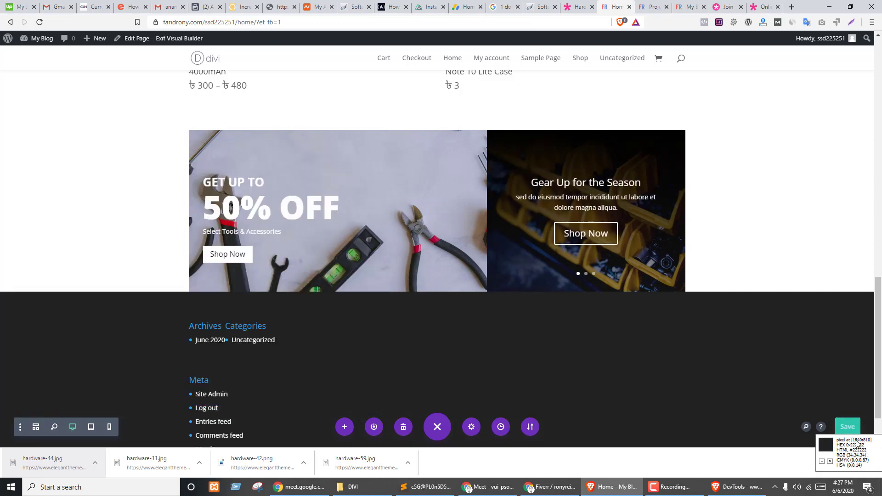
key(ctrl+shift+Tab)
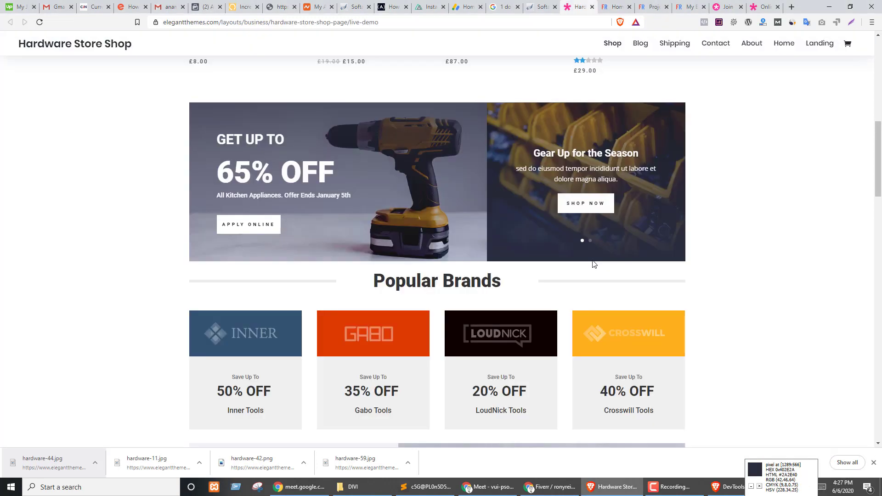
scroll(442, 233, down, 4)
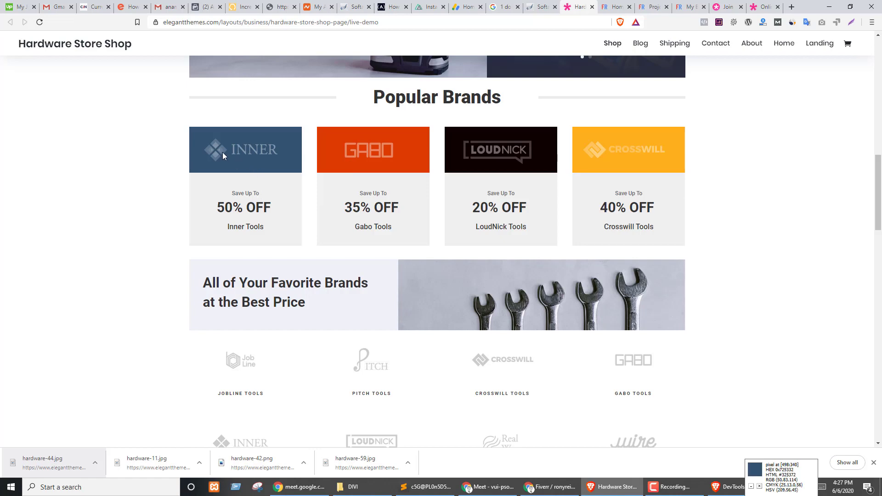
drag(240, 163, 287, 181)
scroll(400, 203, up, 3)
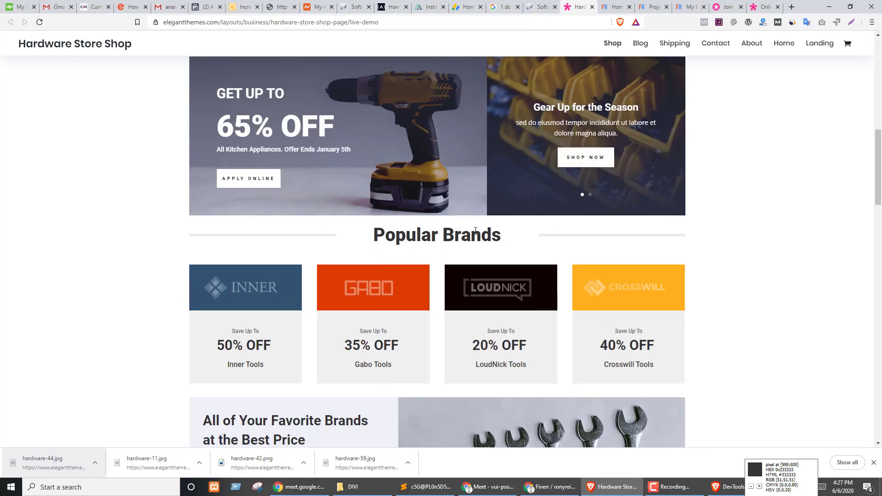
drag(373, 235, 502, 234)
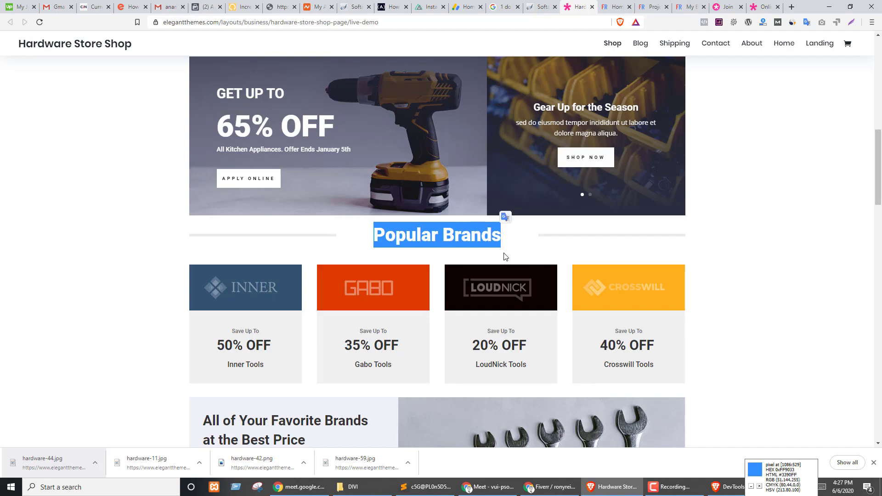
key(ctrl+Tab)
scroll(382, 124, up, 7)
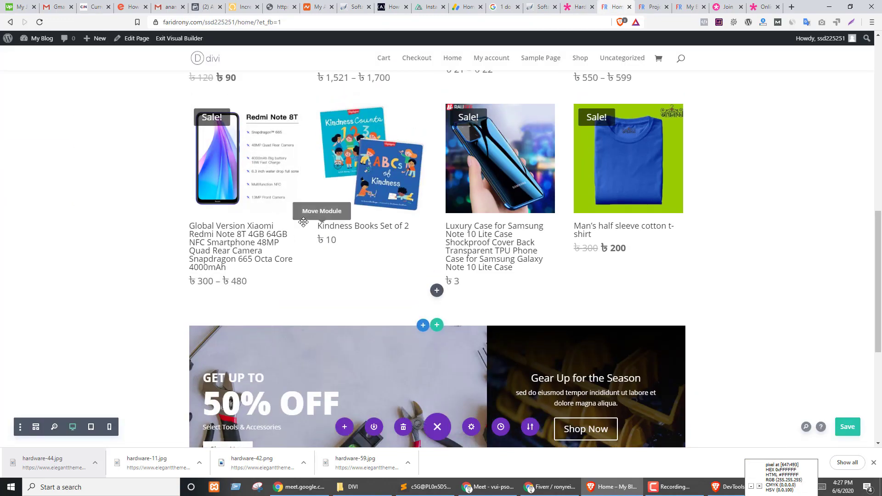
- Duplicate the New Arrivals heading section and place the copy below the 50% OFF slider
scroll(383, 124, up, 3)
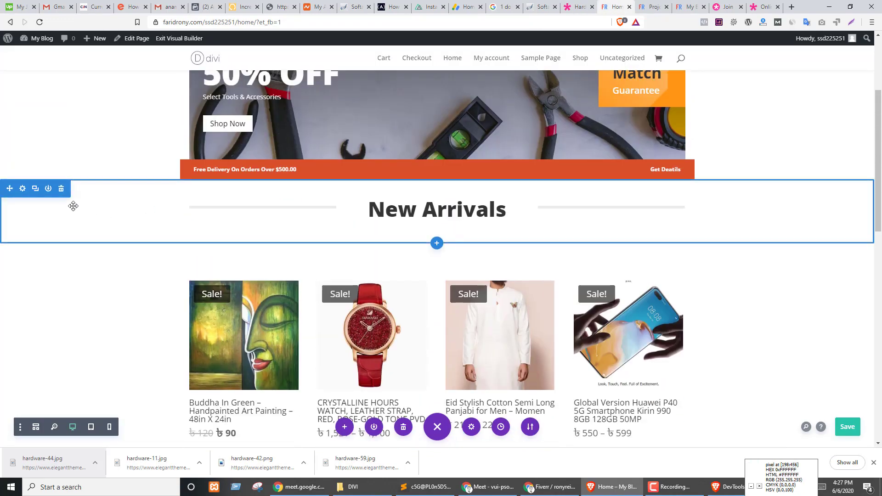
click(36, 189)
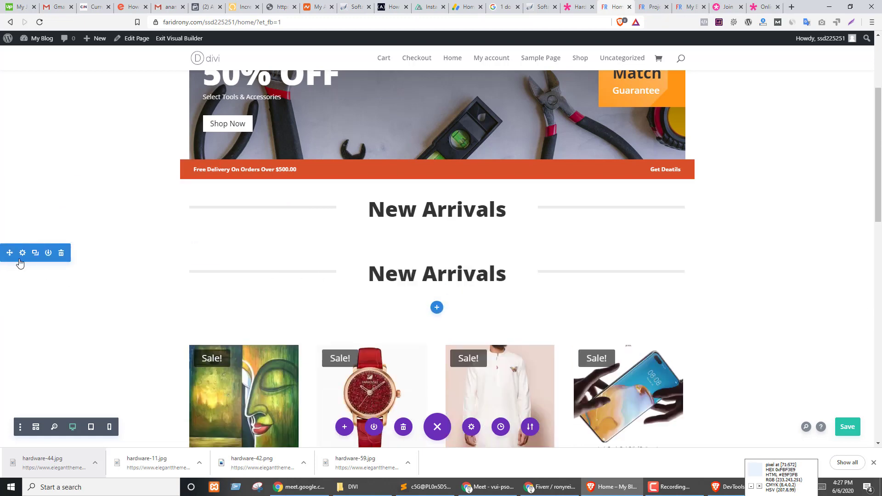
drag(3, 256, 162, 245)
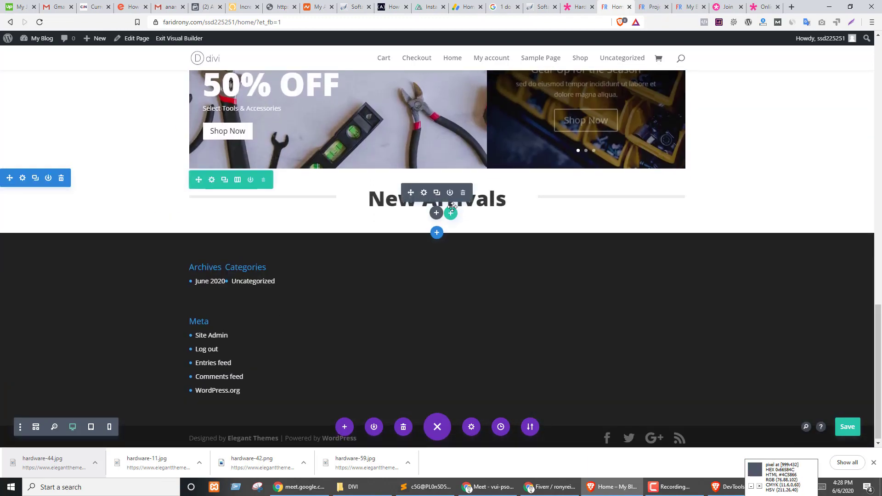
click(430, 209)
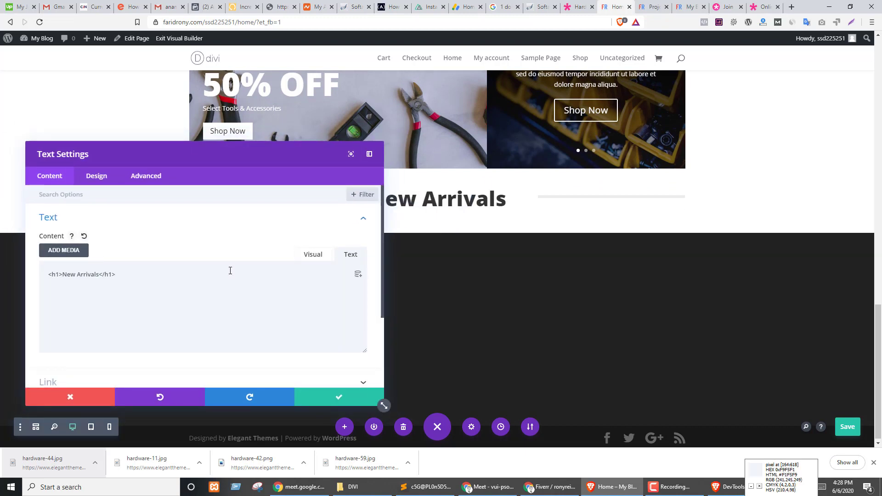
- Retitle the copied heading 'Popular Brands' and give its row a 1/4-1/2-1/4 column layout
drag(99, 274, 63, 274)
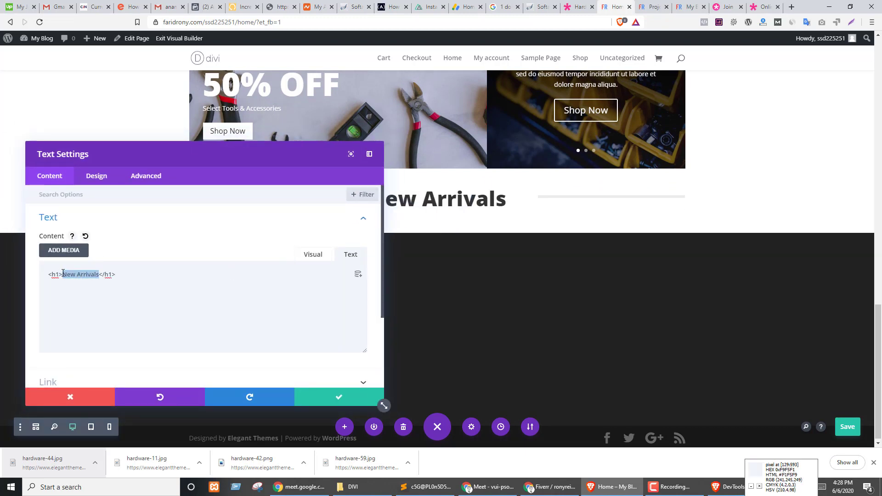
text(Popular Brands)
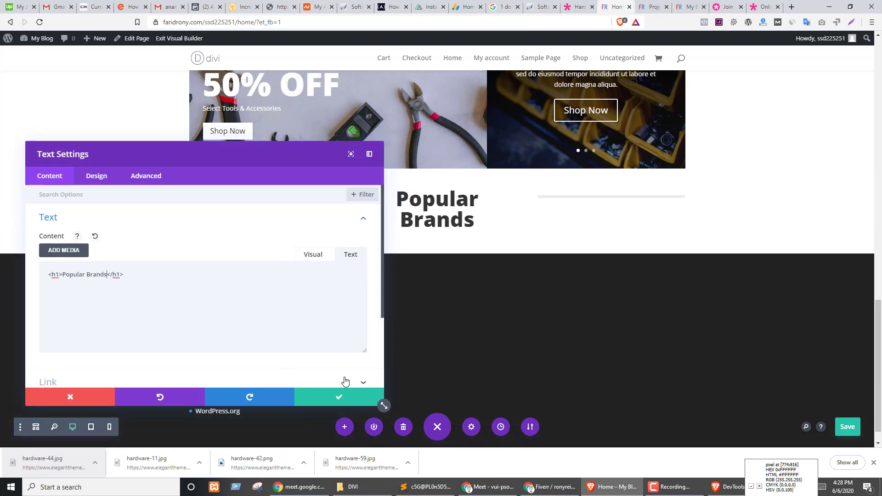
click(95, 178)
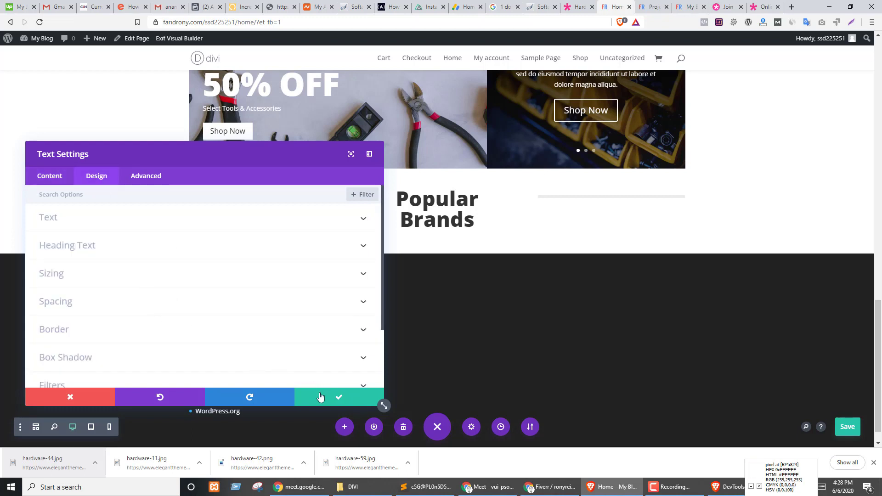
click(321, 397)
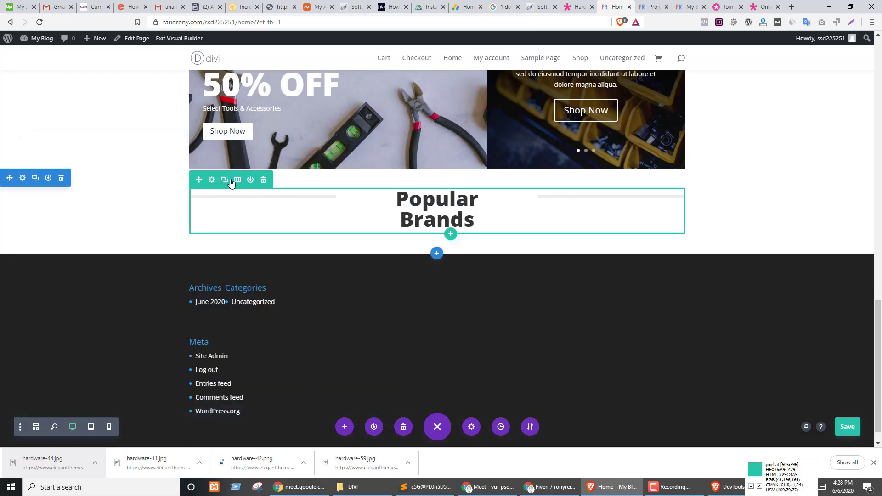
click(237, 180)
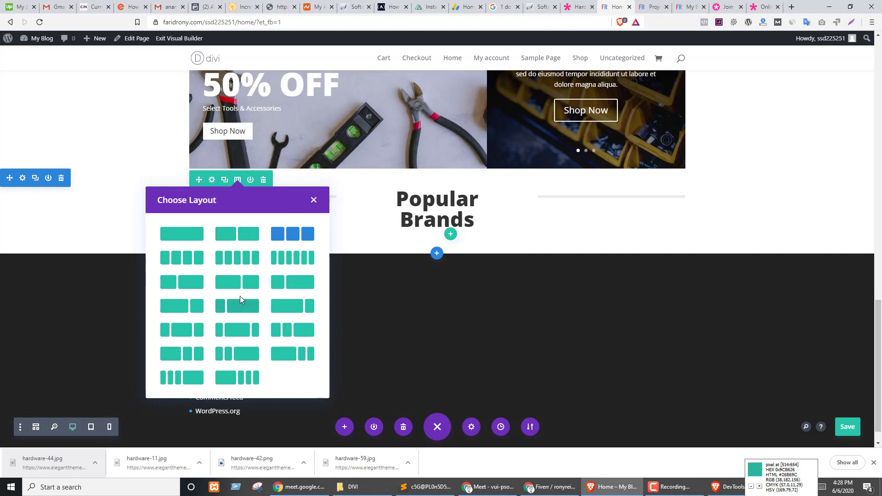
click(175, 331)
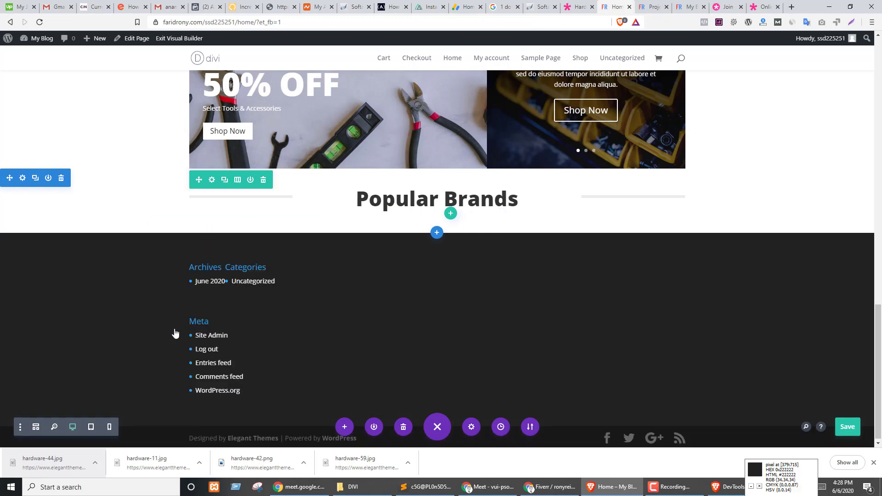
- Add a regular section with a four-column row below Popular Brands
click(437, 233)
click(375, 309)
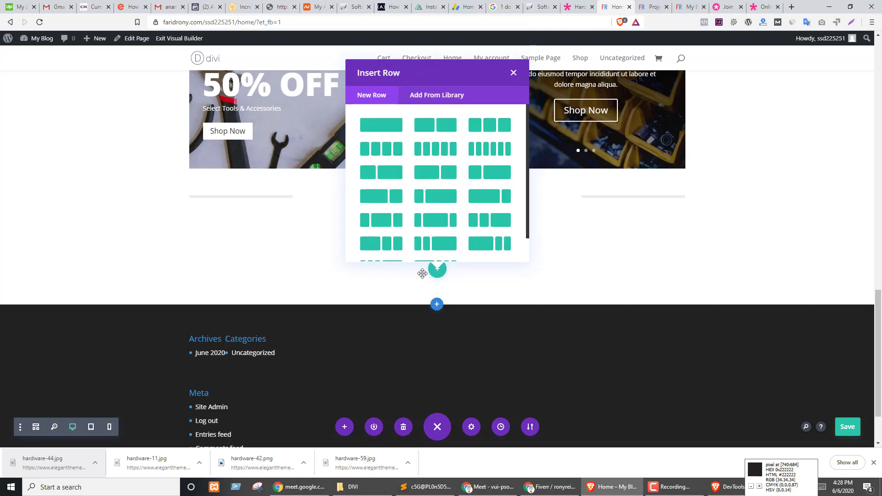
key(ctrl+shift+Tab)
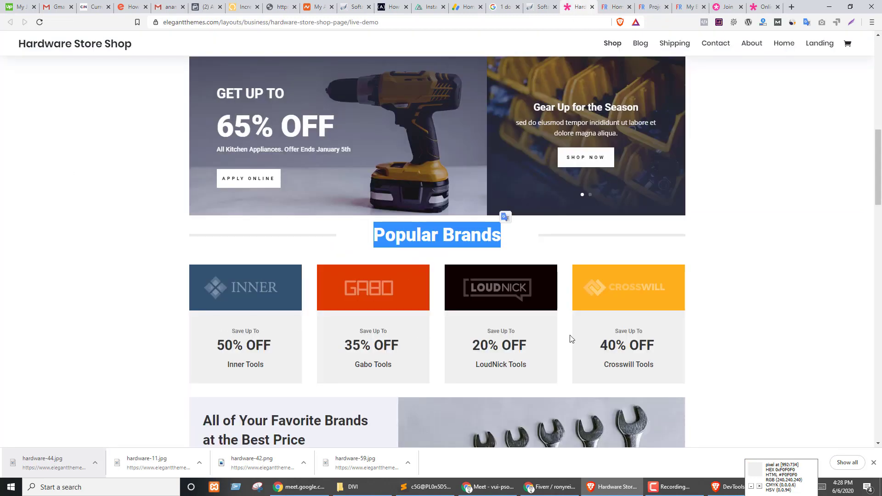
key(ctrl+Tab)
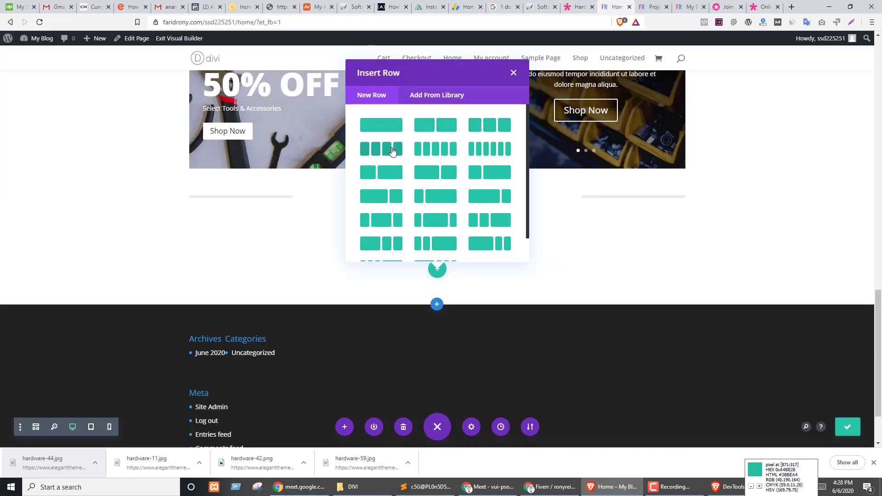
click(392, 151)
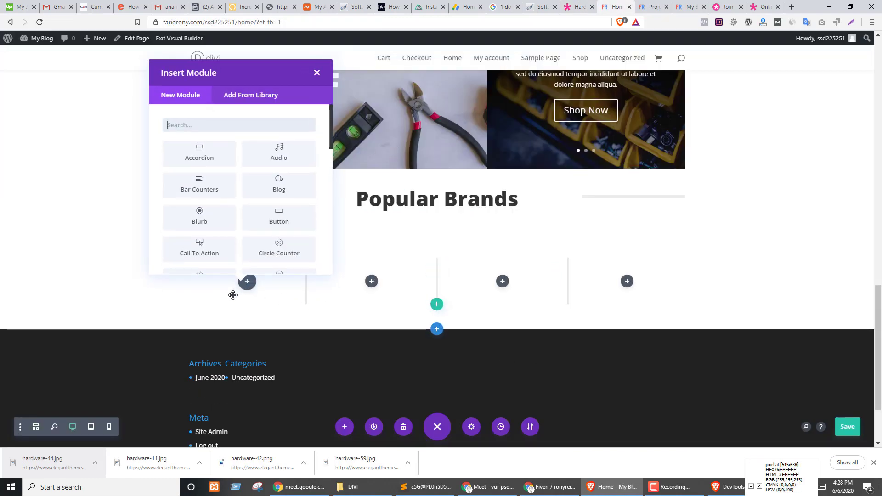
- Check the demo's Inner Tools brand card captions, then insert a Blurb into the first column
key(ctrl+shift+Tab)
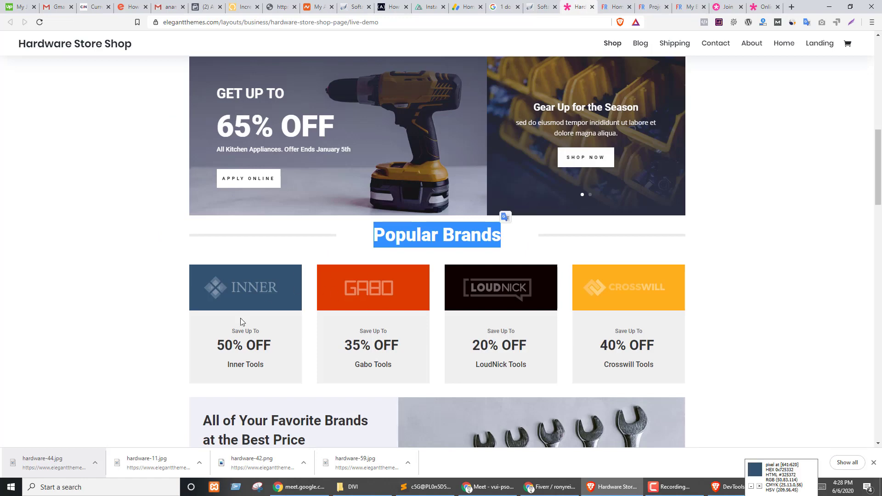
key(ctrl+Tab)
key(ctrl+Tab)
key(ctrl+shift+Tab)
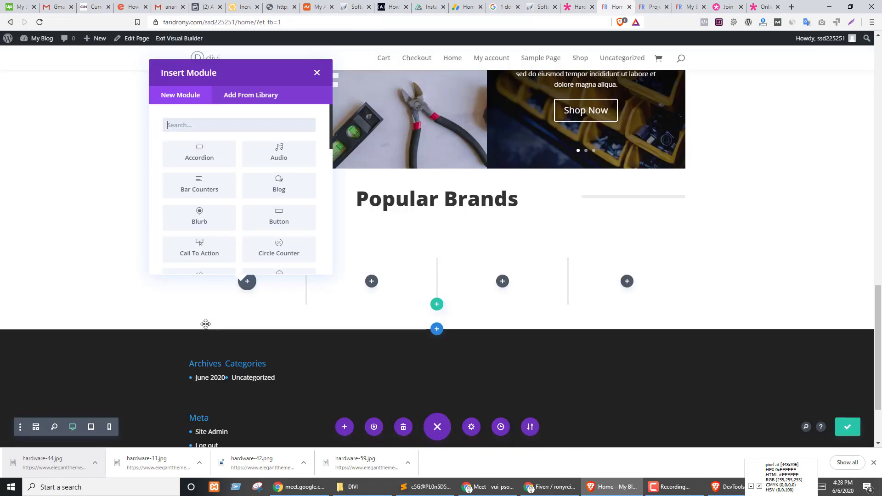
key(ctrl+shift+Tab)
drag(230, 366, 265, 365)
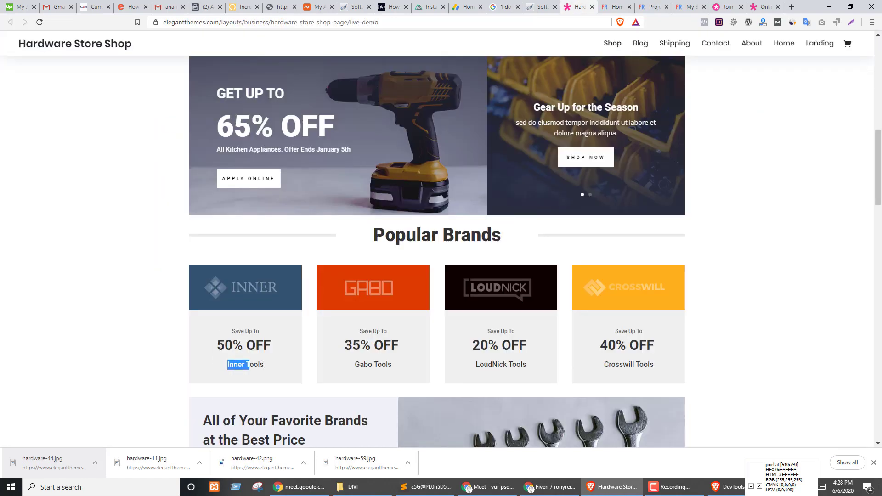
drag(216, 347, 263, 333)
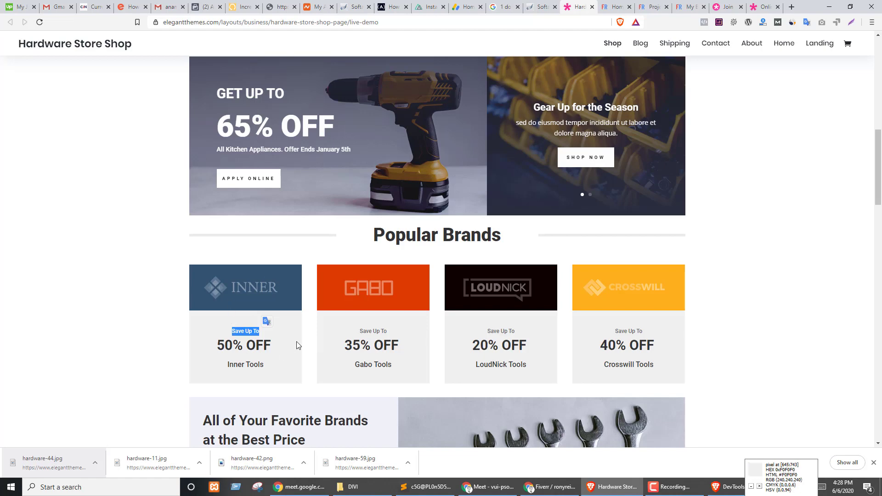
key(ctrl+Tab)
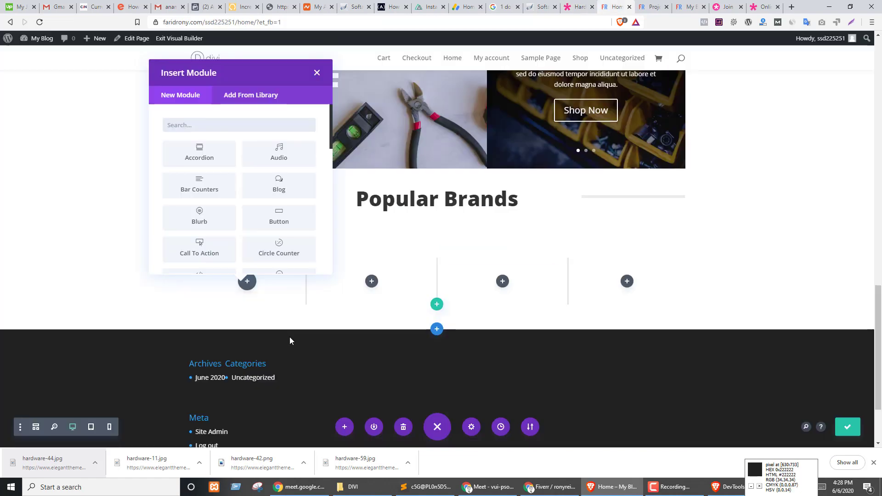
click(200, 221)
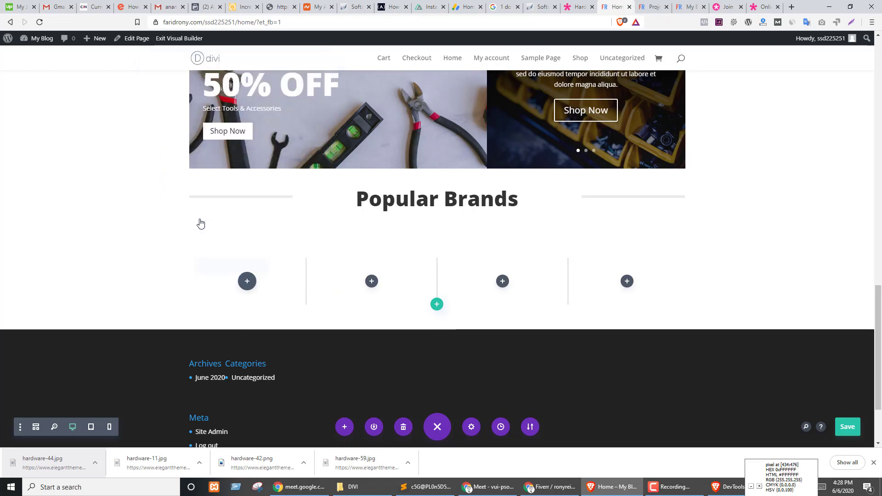
- Review the demo's Inner brand card text ('50% OFF', 'Inner Tools') for reference
drag(233, 148, 700, 99)
scroll(364, 221, down, 2)
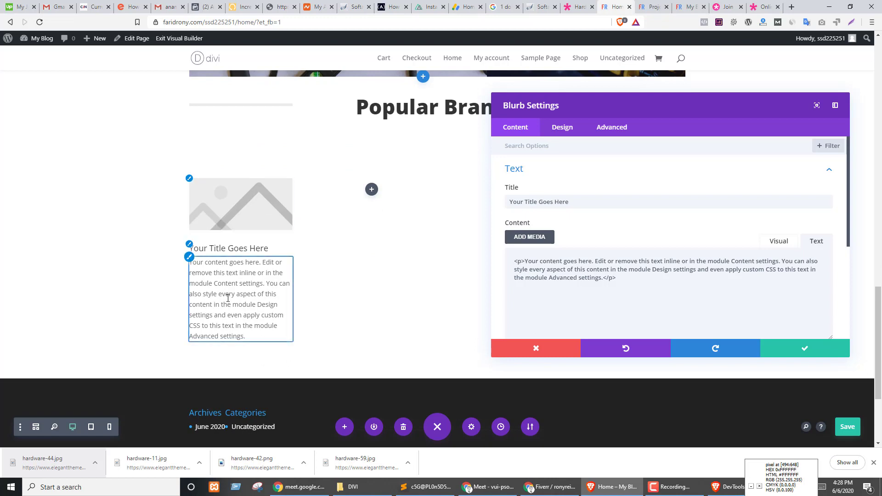
key(ctrl+shift+Tab)
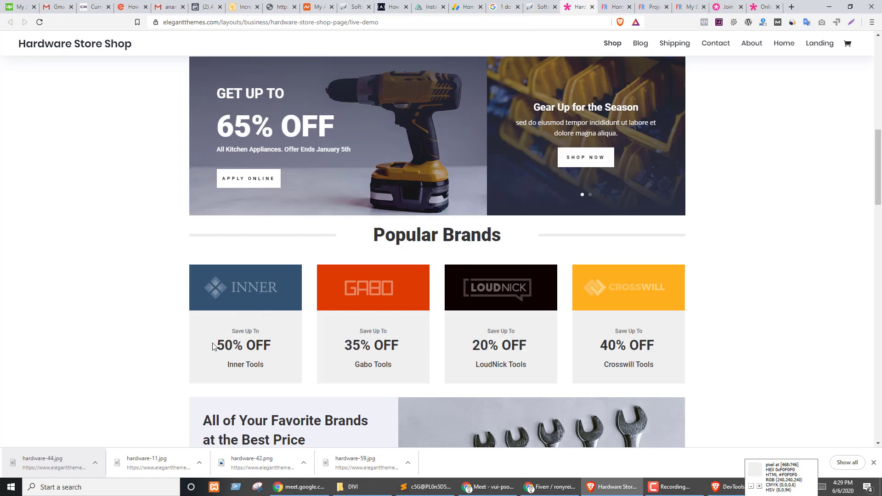
drag(213, 346, 292, 346)
drag(227, 365, 285, 368)
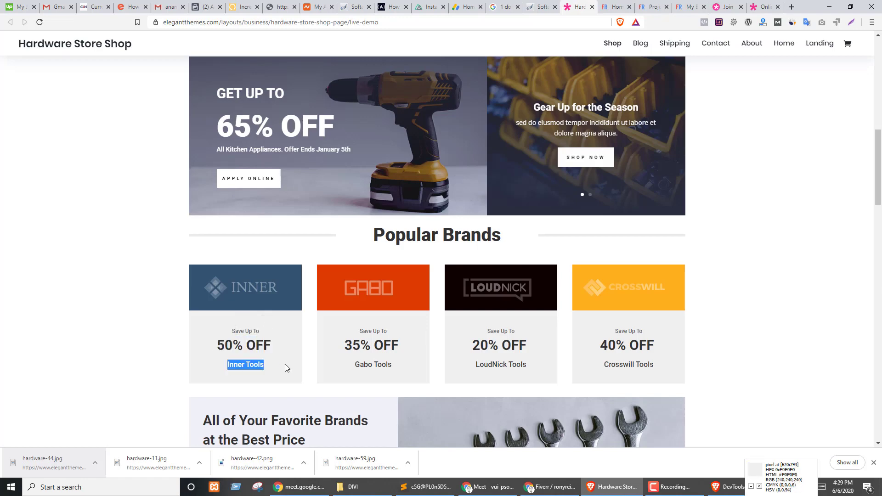
key(ctrl+Tab)
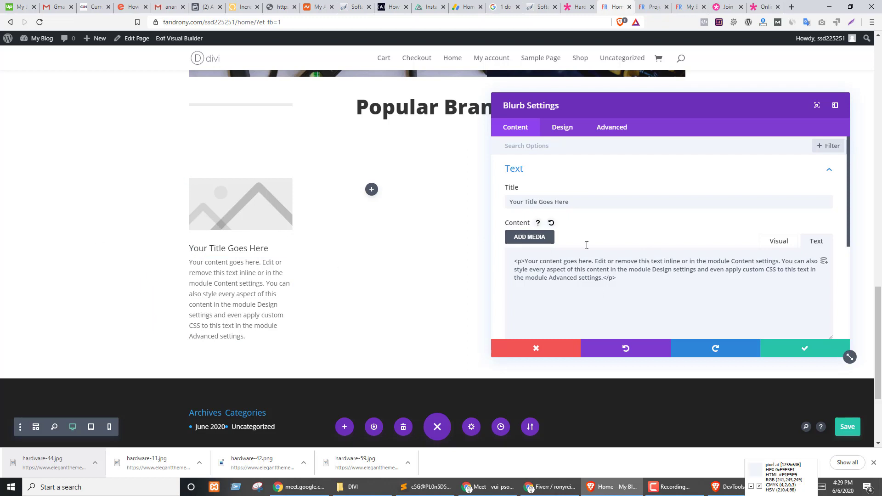
- Save the demo's INNER logo image as logo_01-1.png and return to the builder
key(ctrl+shift+Tab)
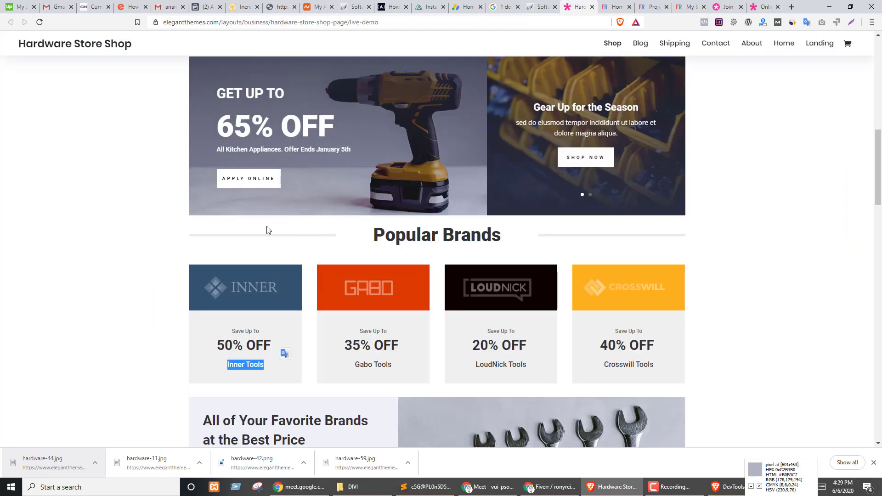
right_click(254, 291)
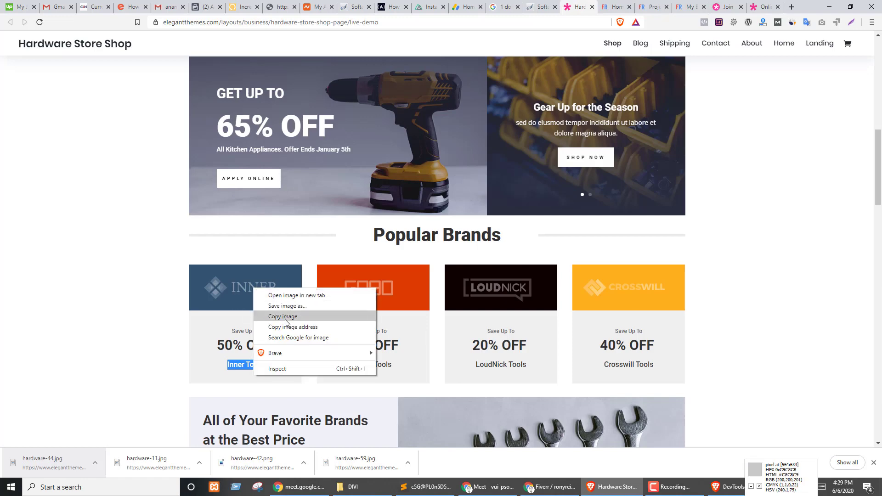
click(292, 305)
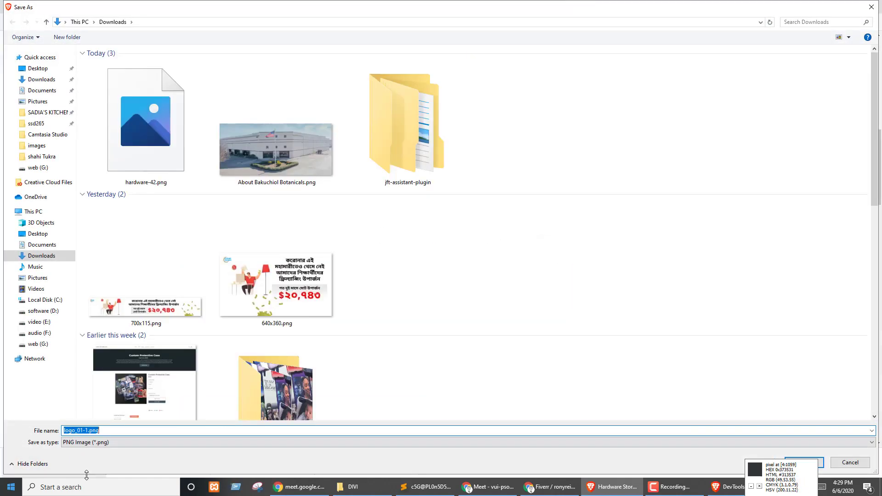
click(822, 468)
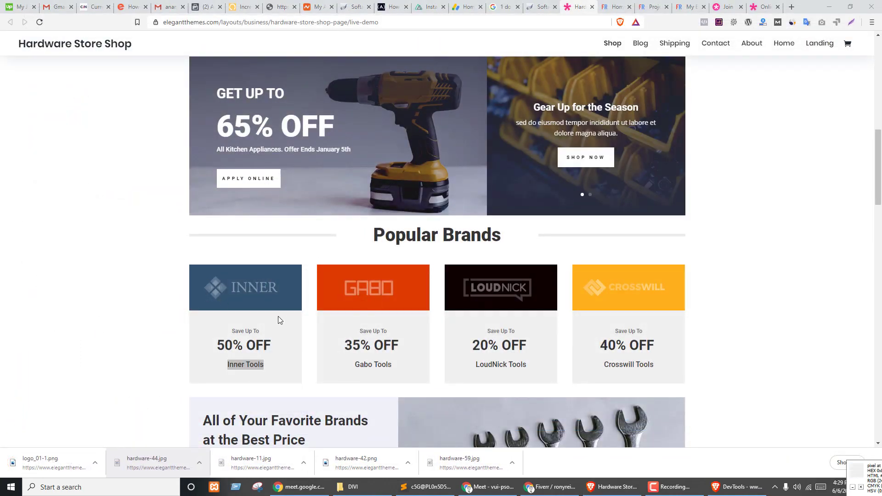
click(136, 270)
key(ctrl+Tab)
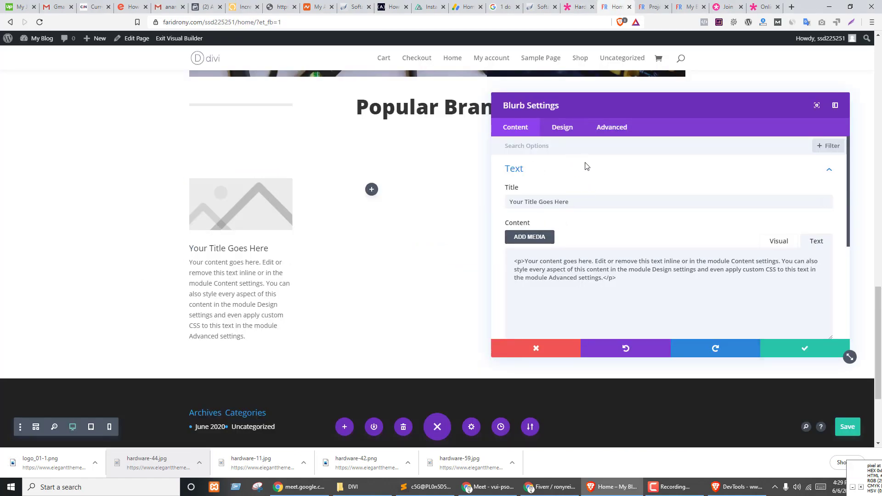
- Upload logo_01-1.png to the media library and pick it as the blurb image
scroll(511, 254, down, 3)
click(546, 229)
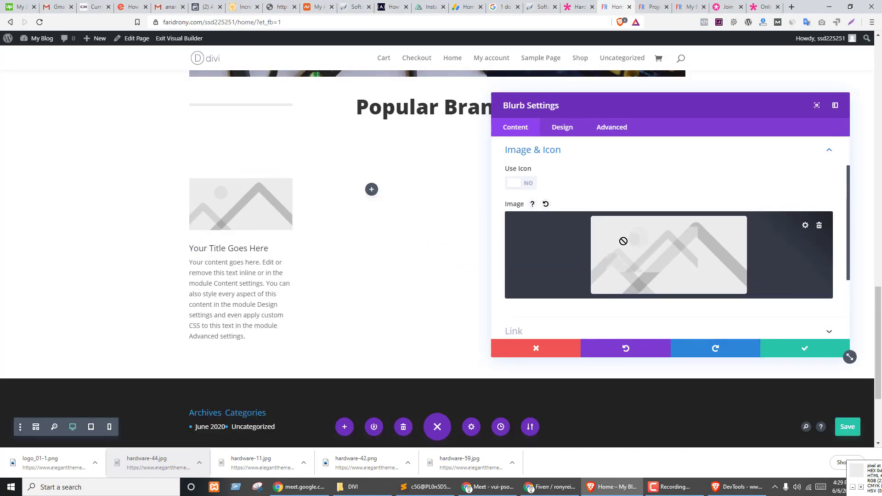
click(643, 257)
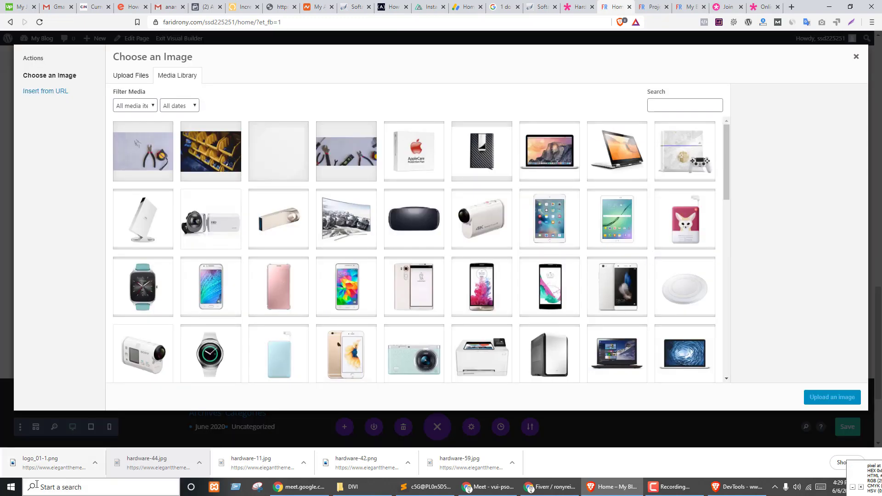
drag(41, 461, 378, 310)
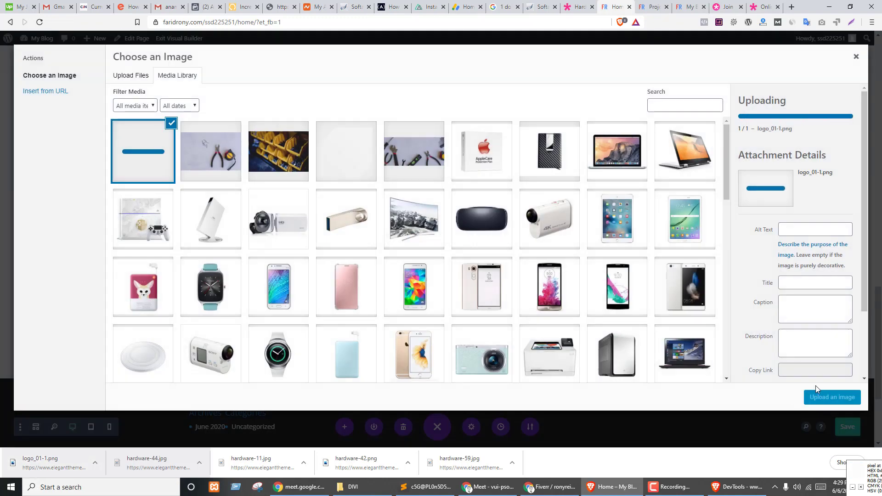
click(814, 400)
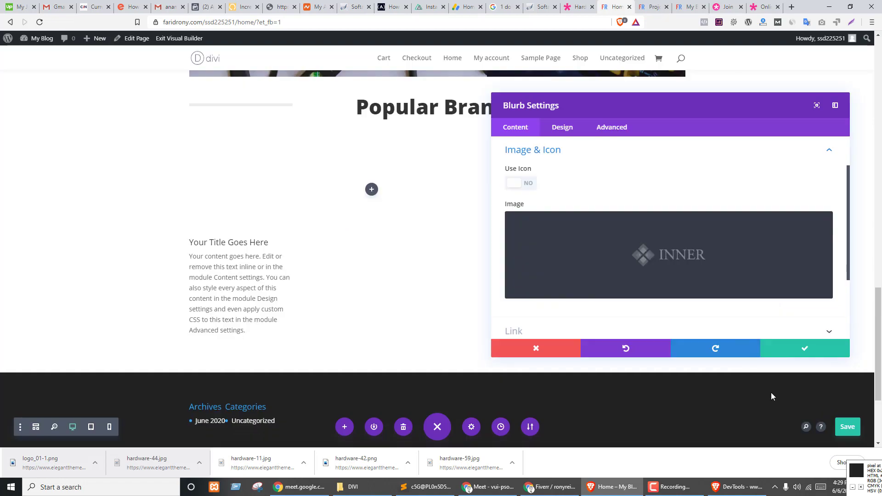
- Try a grey background colour on the blurb, then remove it
scroll(675, 221, down, 2)
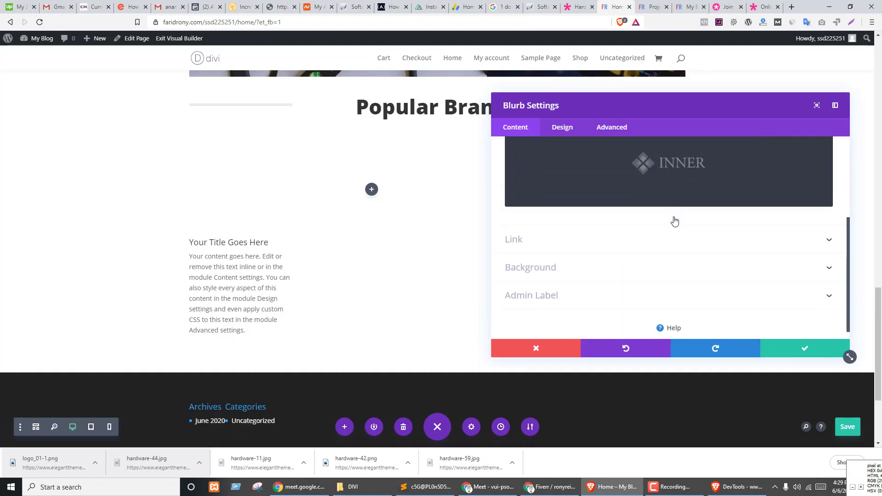
click(600, 280)
click(671, 241)
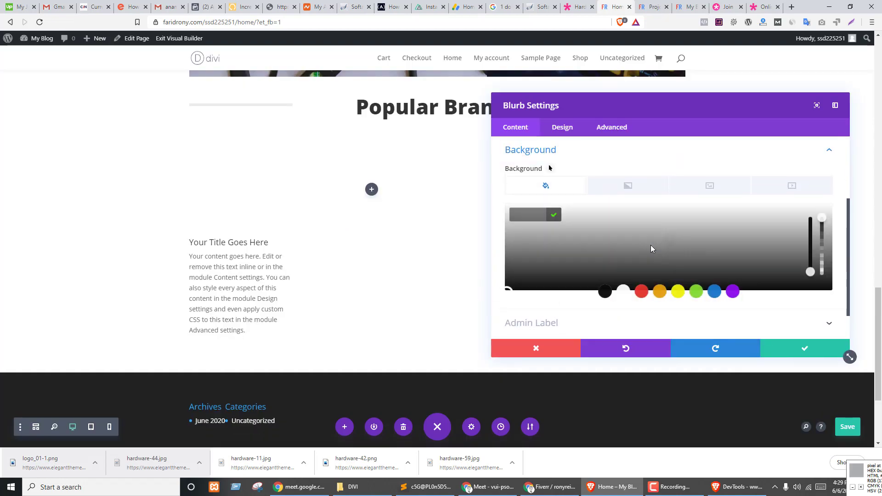
click(578, 256)
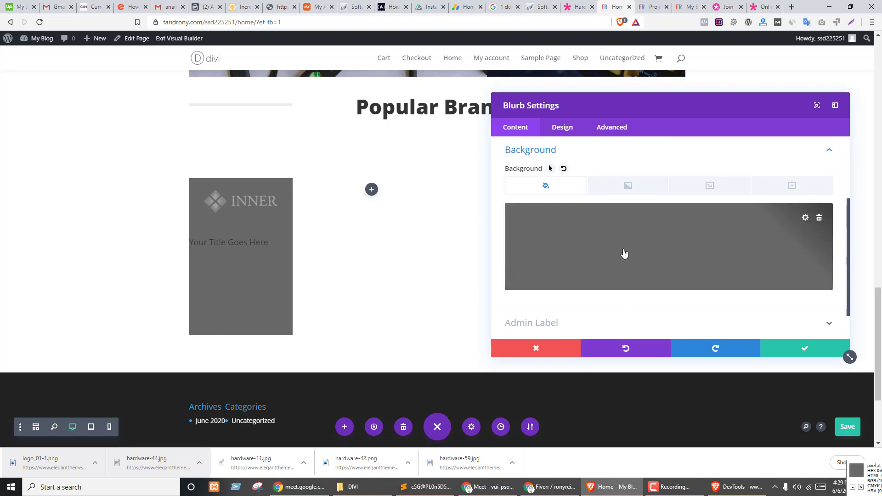
click(819, 219)
scroll(626, 275, up, 3)
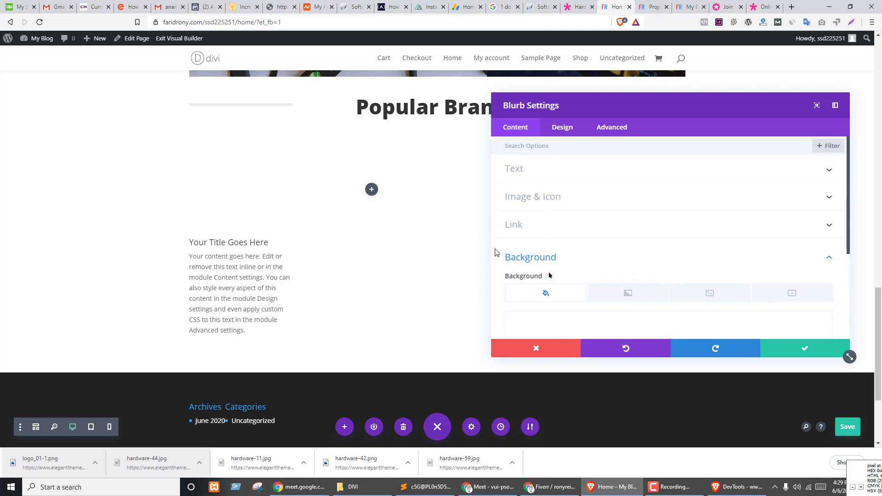
- Review the blurb's image and design options, then close its settings without saving
click(529, 210)
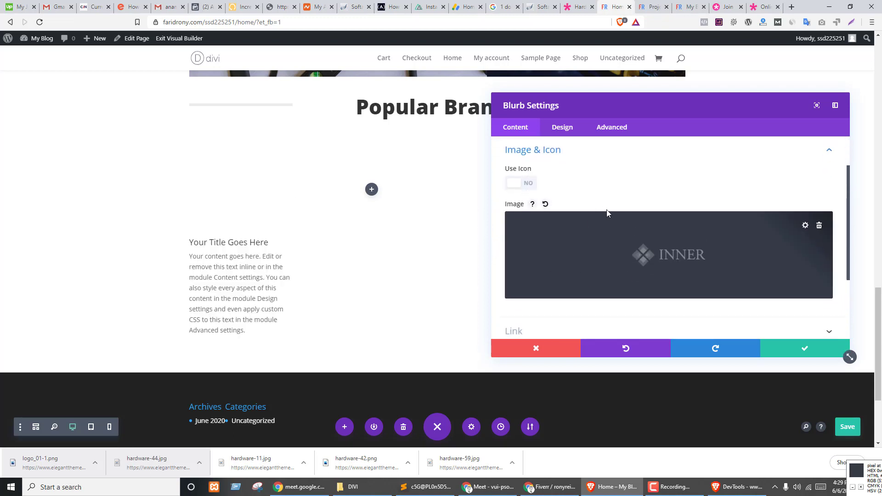
scroll(624, 208, down, 2)
scroll(609, 220, up, 2)
click(565, 135)
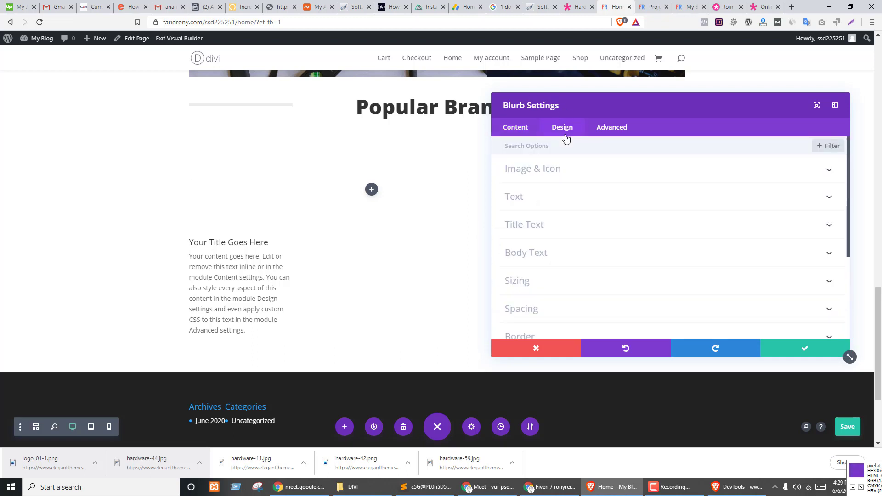
click(559, 170)
scroll(593, 206, down, 5)
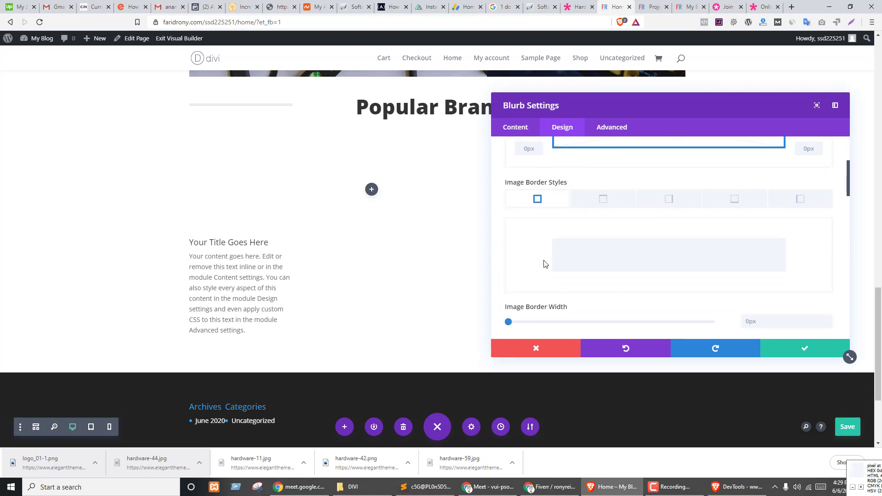
scroll(676, 232, down, 10)
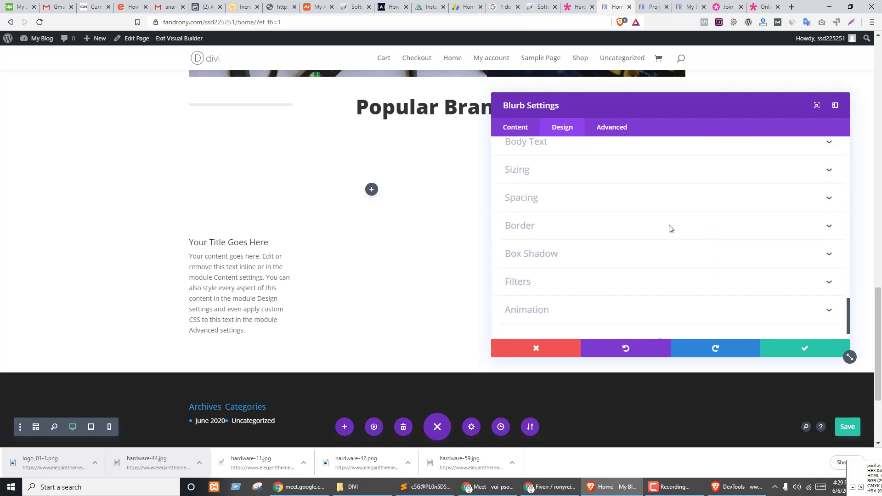
scroll(670, 229, down, 2)
click(549, 352)
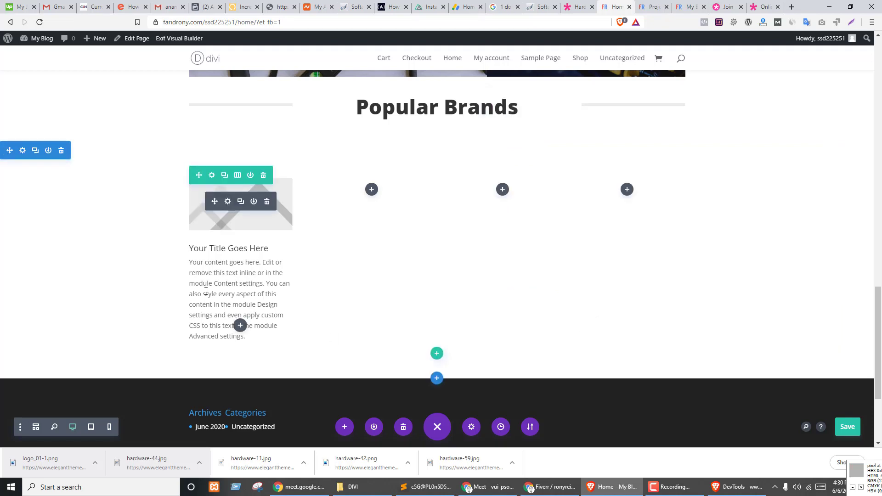
- Replace the blurb with an Image module showing the logo_01-1 INNER logo
click(267, 202)
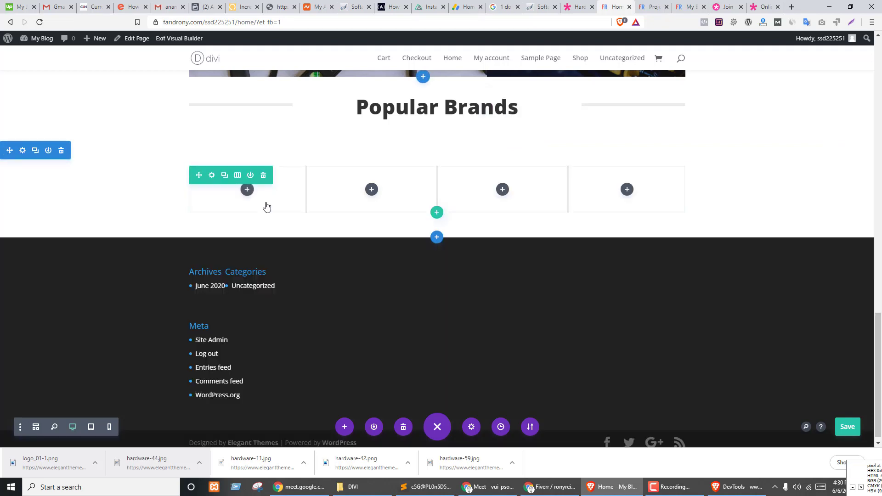
click(247, 192)
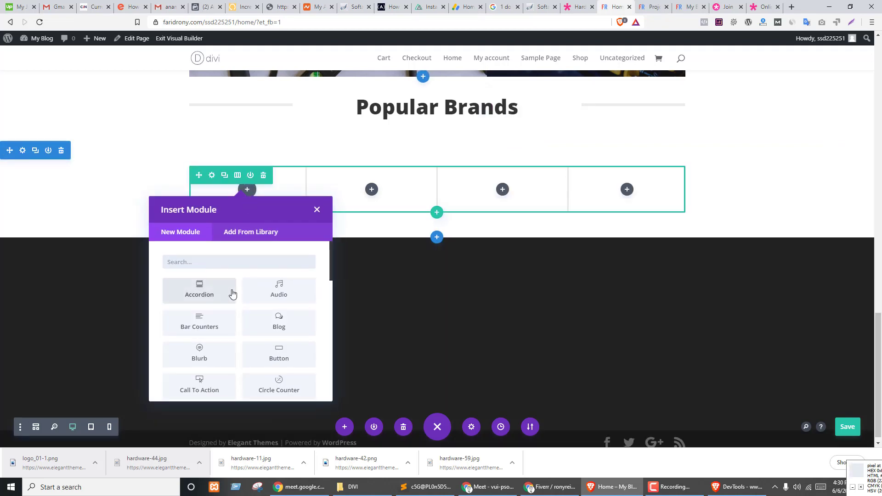
text(im)
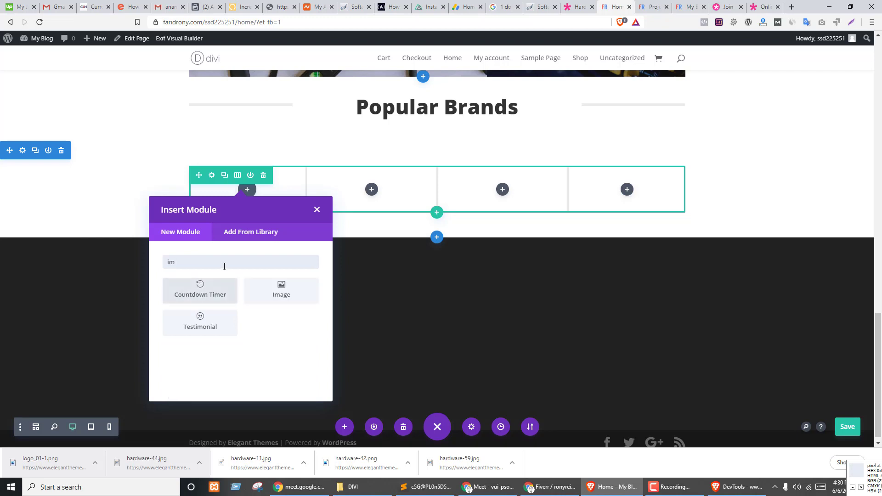
click(282, 287)
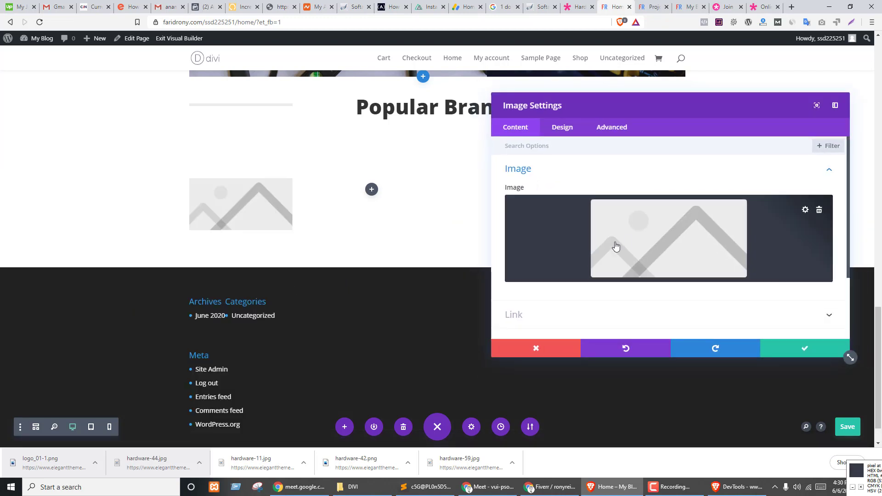
click(652, 240)
click(142, 144)
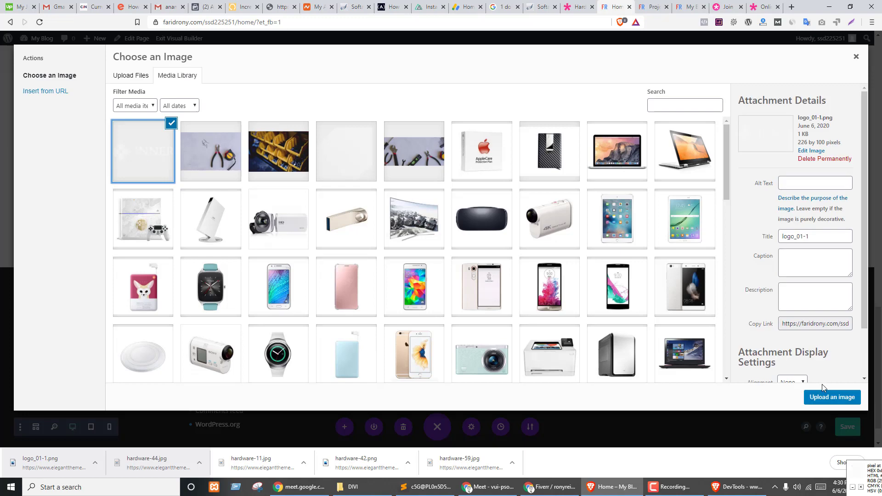
double_click(142, 144)
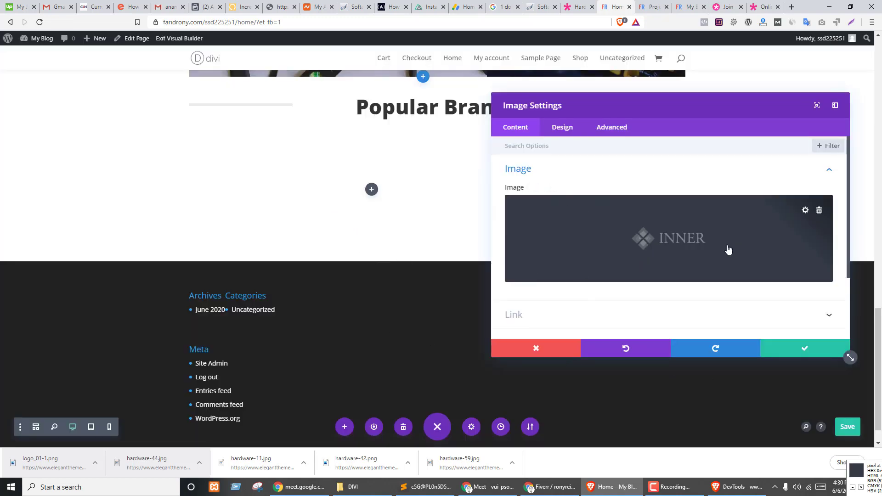
- Give the logo image a #325372 dark blue background and save it
scroll(706, 243, down, 2)
click(533, 255)
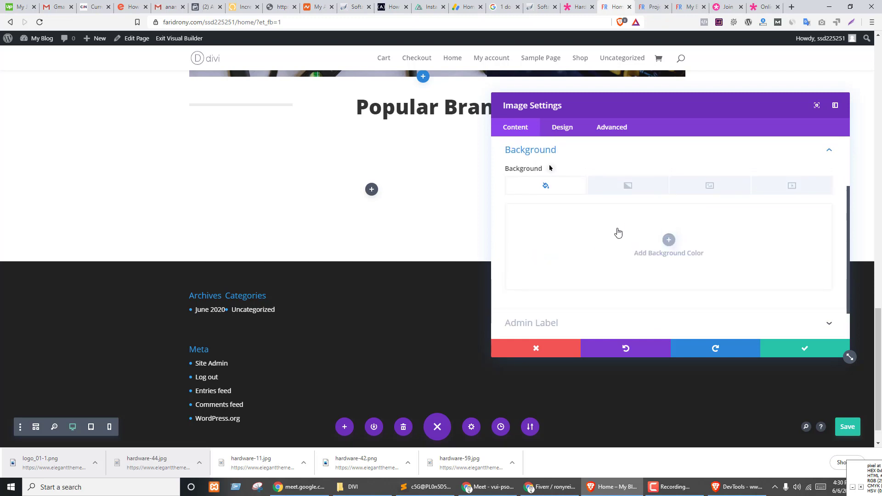
click(653, 244)
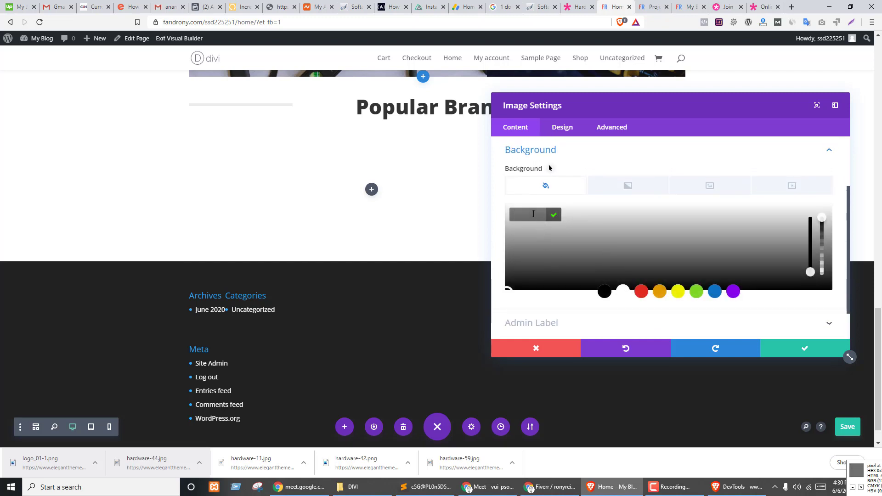
text(#325372)
click(554, 215)
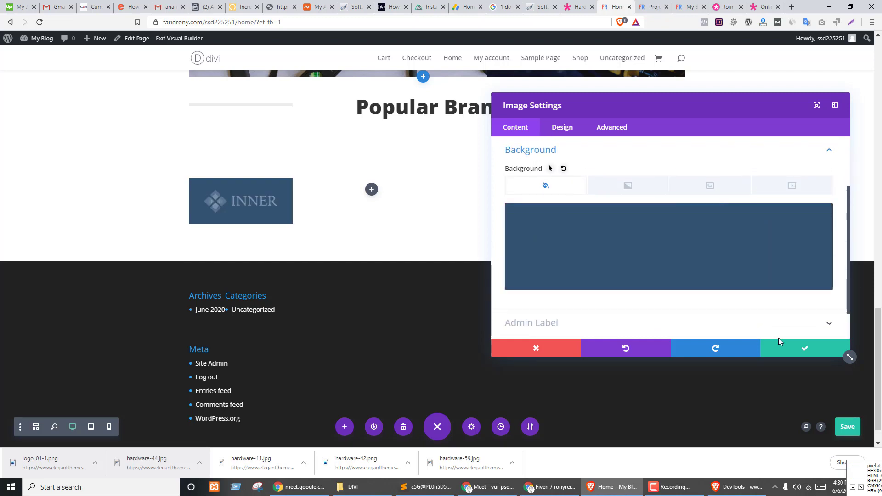
click(781, 348)
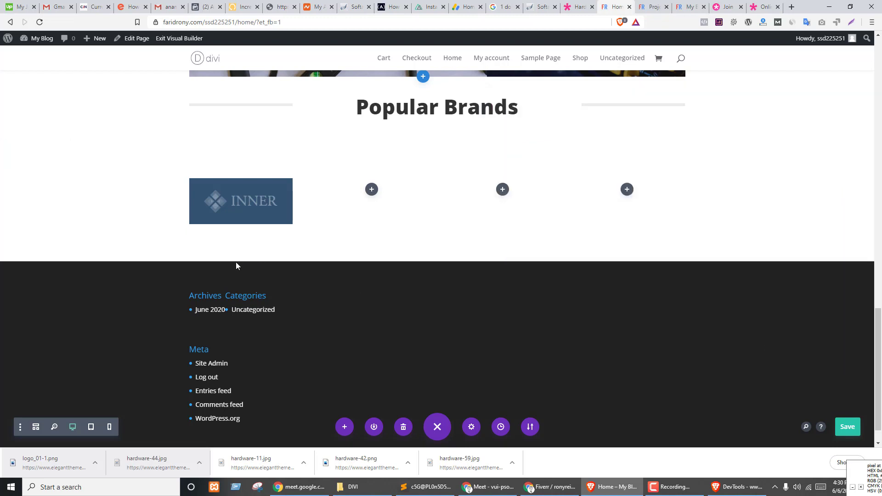
key(ctrl+shift+Tab)
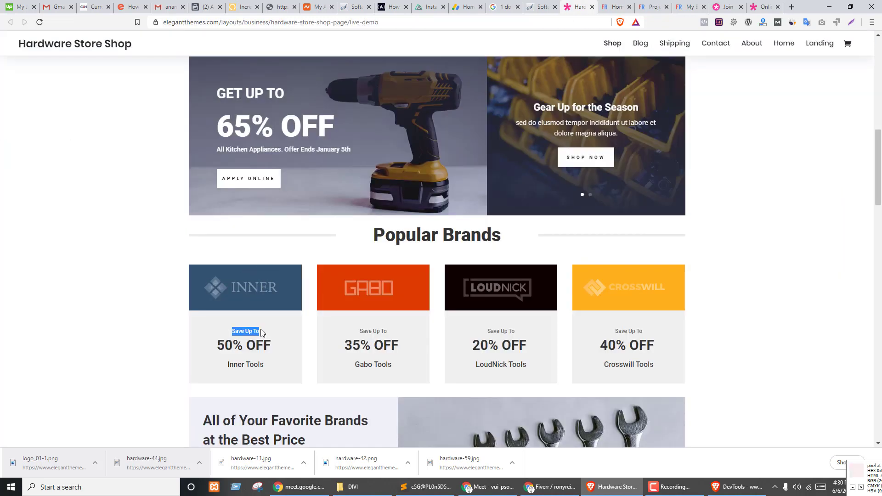
- Add a Text module beneath the INNER logo and paste 'Save Up To' as its content
key(ctrl+Tab)
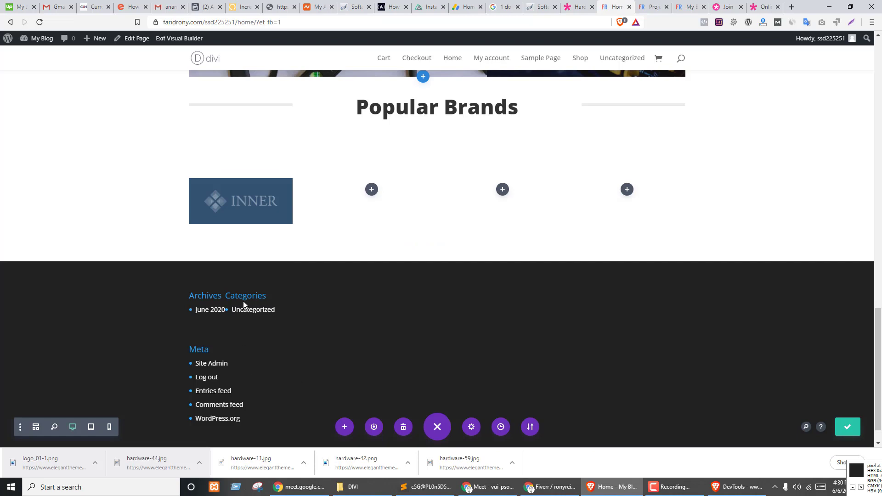
click(241, 210)
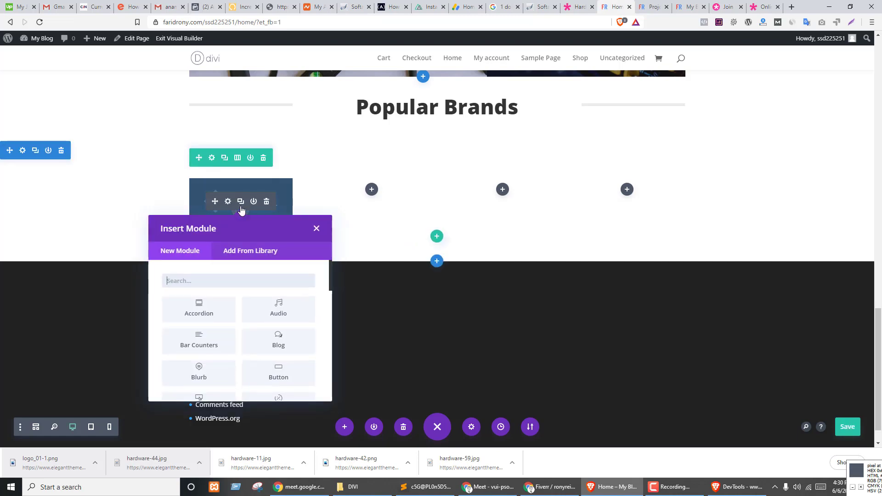
text(te)
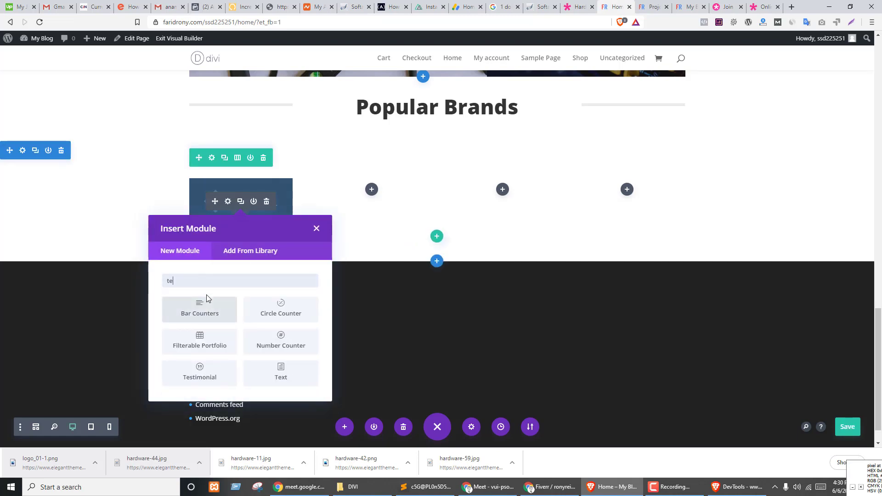
text(xt)
click(198, 310)
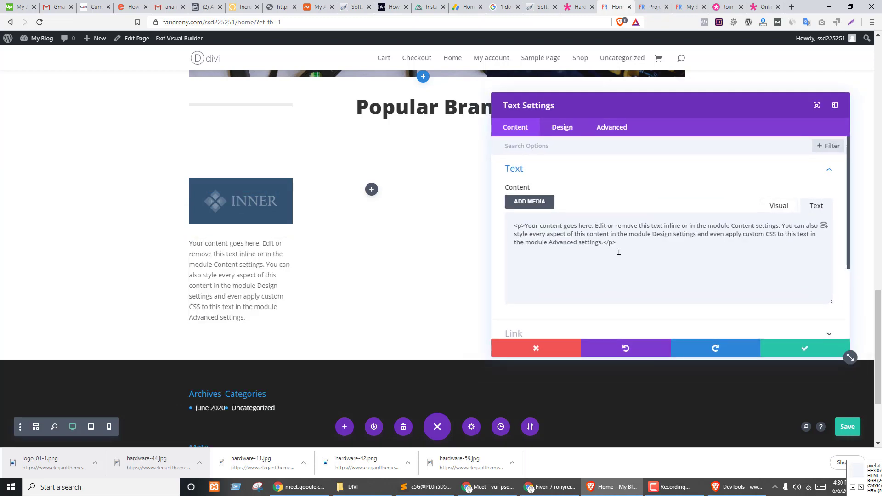
triple_click(618, 252)
text(Save Up To)
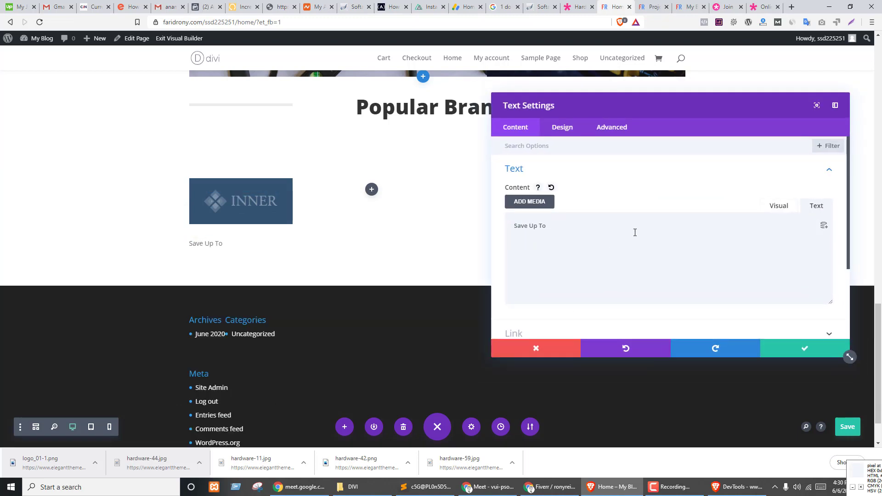
- Center the Save Up To text in the Design text options
click(565, 129)
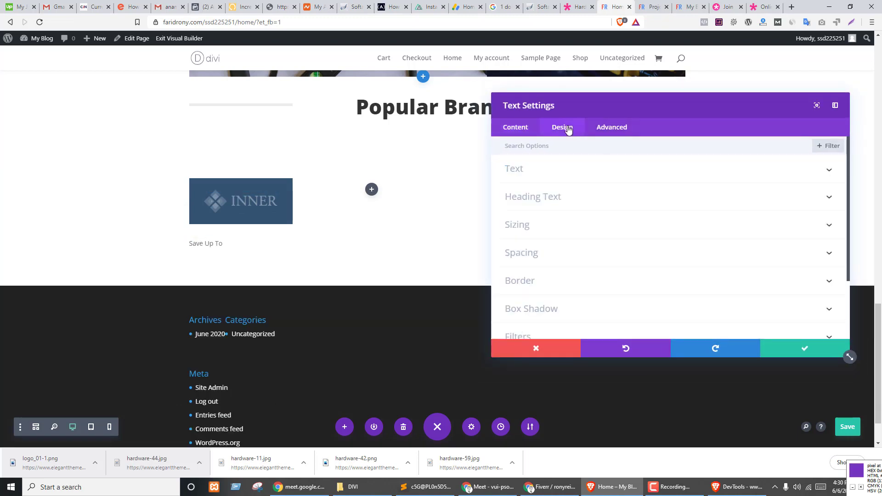
click(527, 174)
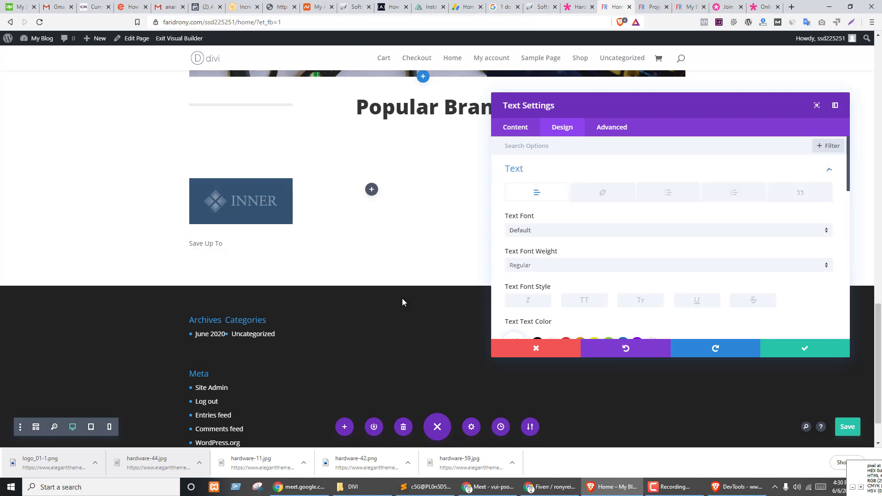
scroll(643, 248, down, 5)
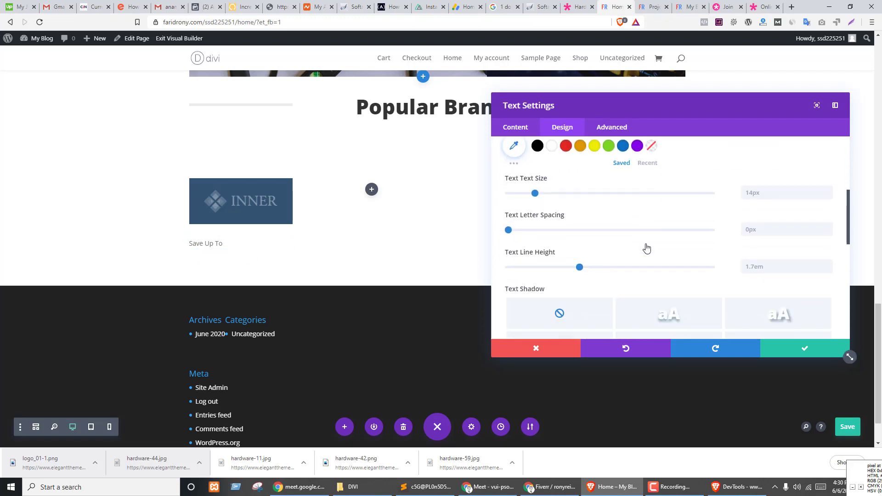
scroll(647, 248, down, 4)
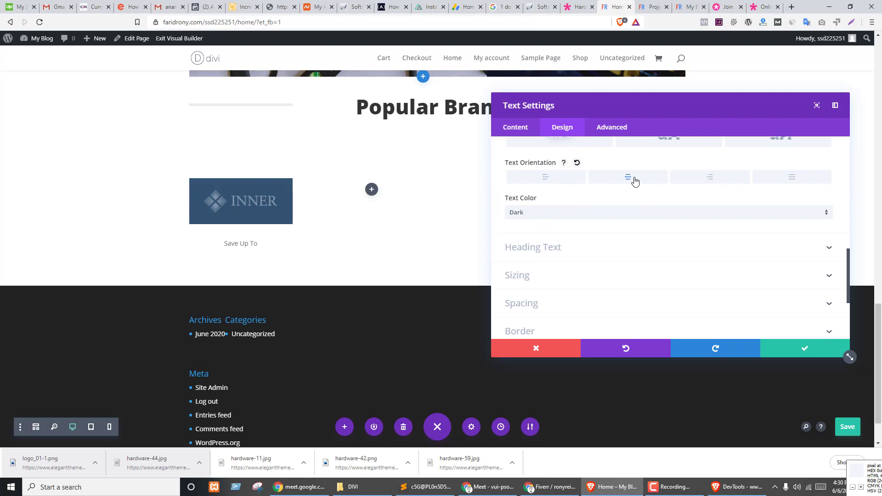
scroll(651, 297, up, 3)
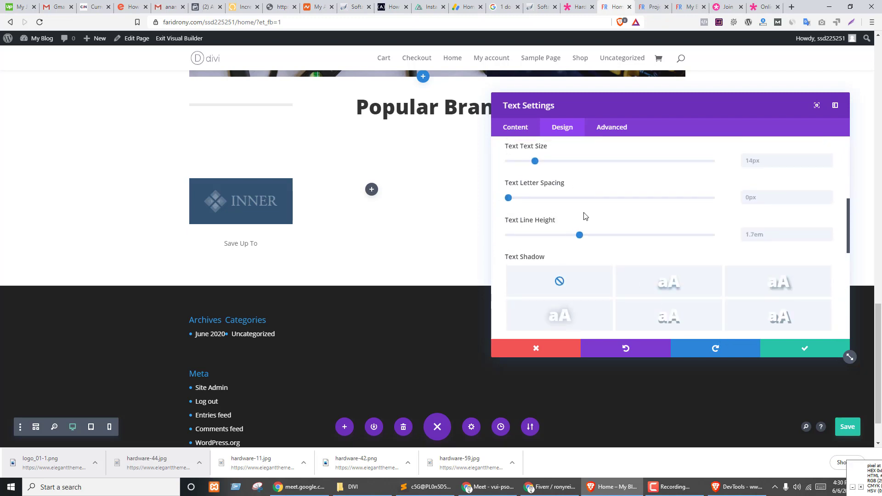
scroll(585, 216, up, 5)
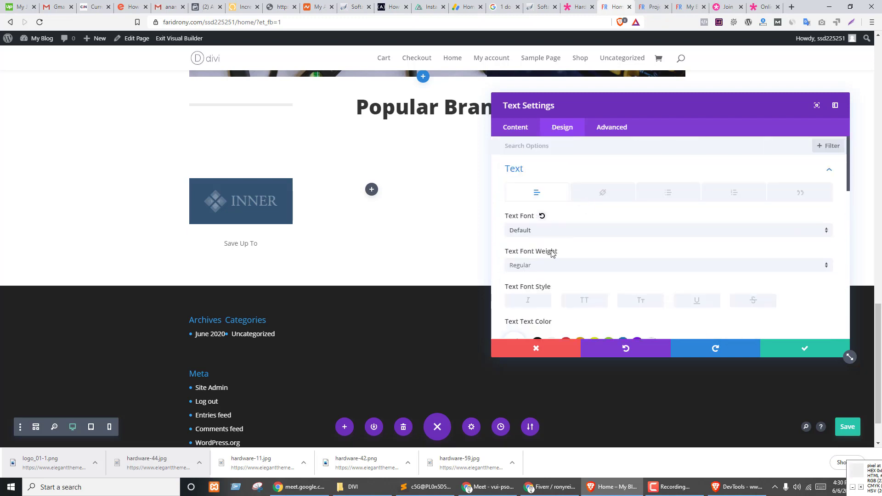
click(521, 169)
- Set the text's top and bottom margin and padding to 0px and save the module
click(522, 254)
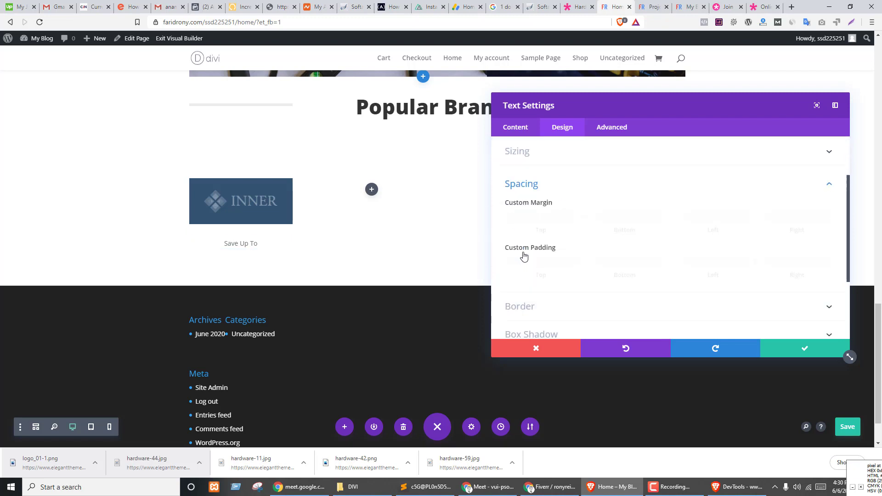
click(532, 179)
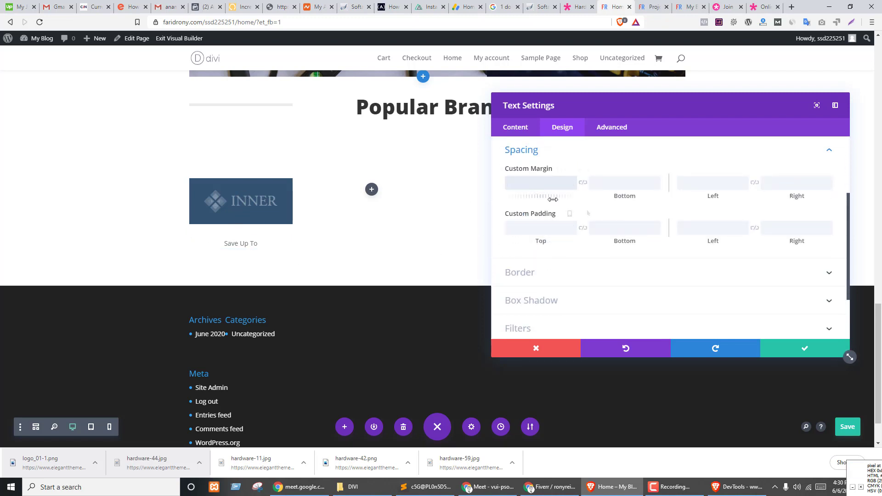
text(0)
key(Tab)
key(Tab)
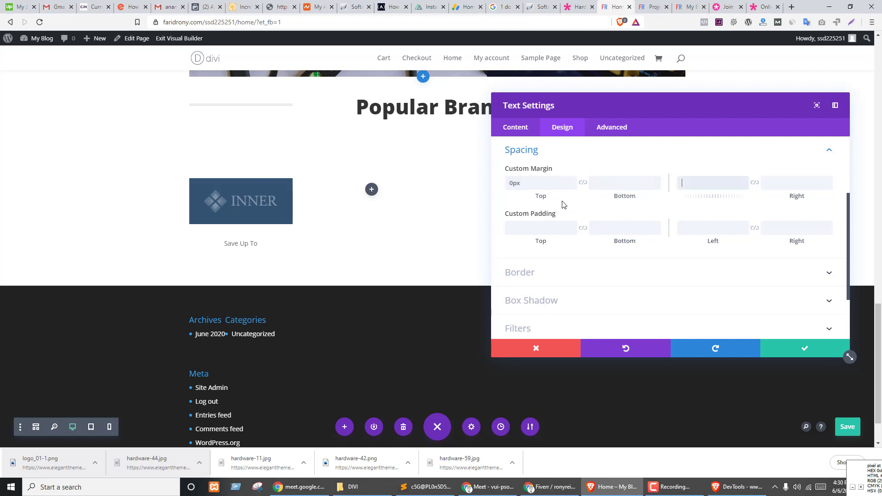
key(Tab)
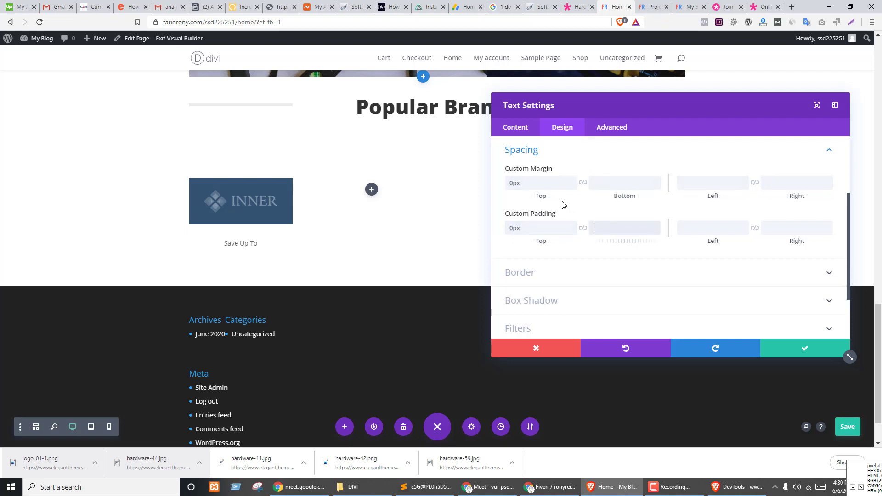
click(583, 183)
click(583, 228)
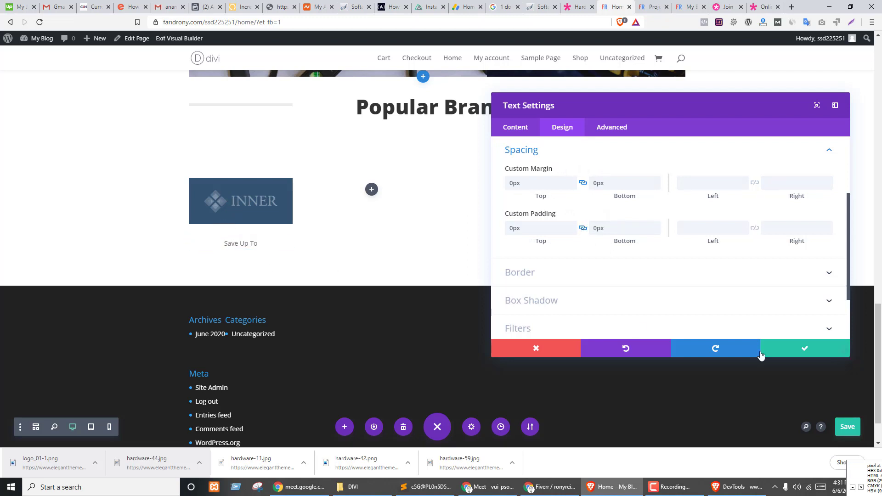
click(786, 350)
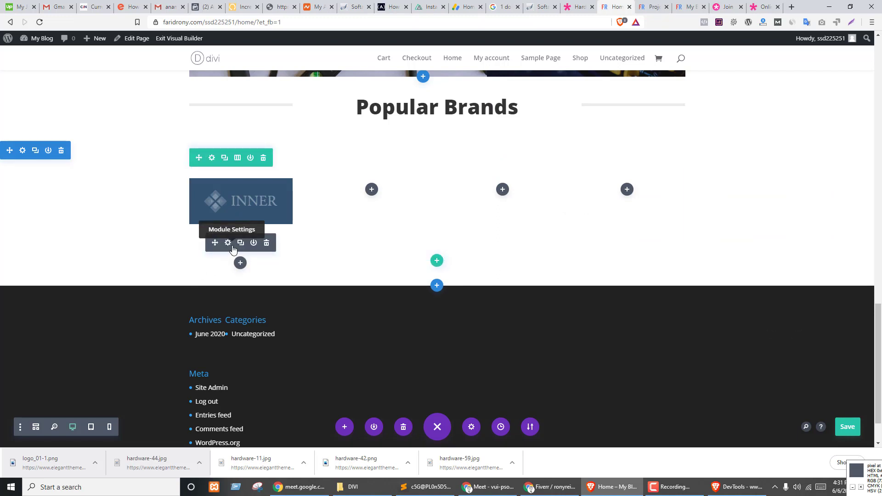
- Duplicate the Save Up To module and replace the copy's text with '50% OFF' from the demo
click(240, 242)
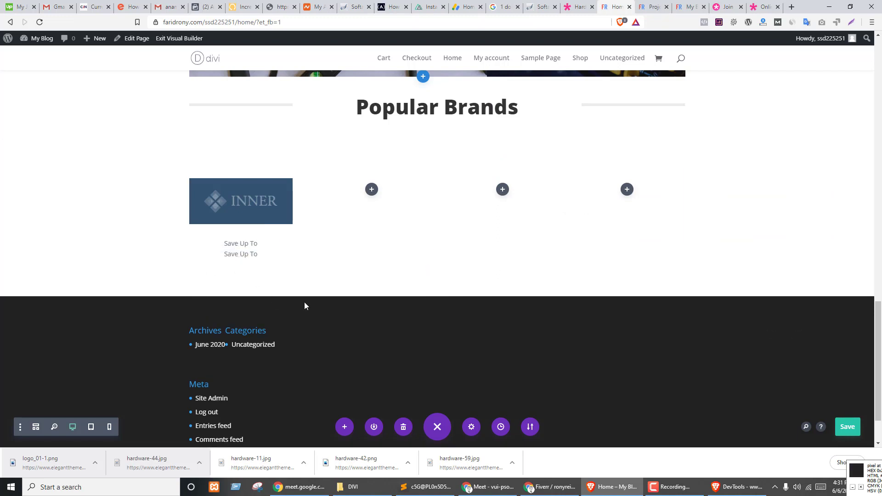
key(ctrl+shift+Tab)
drag(211, 349, 291, 346)
key(ctrl+c)
key(ctrl+Tab)
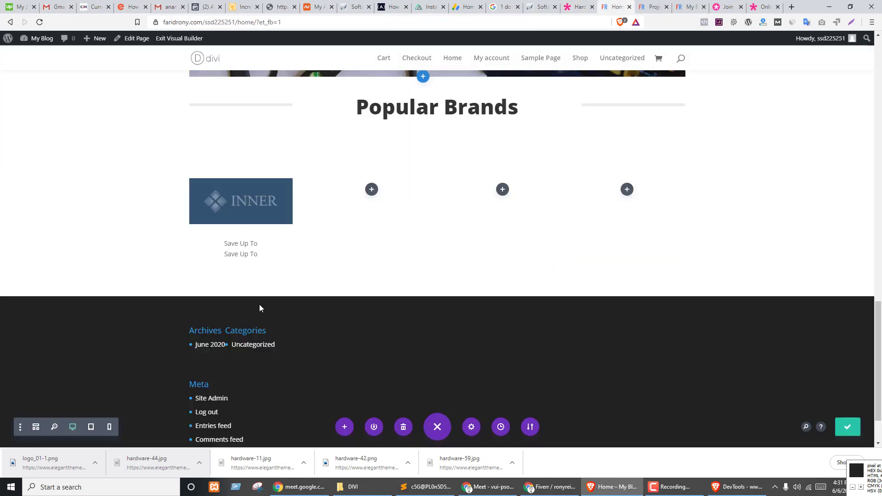
click(240, 256)
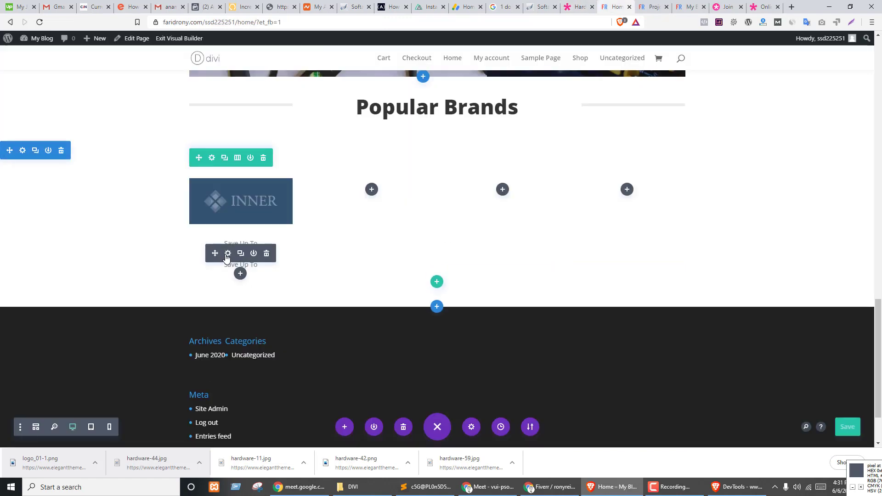
click(227, 254)
triple_click(563, 233)
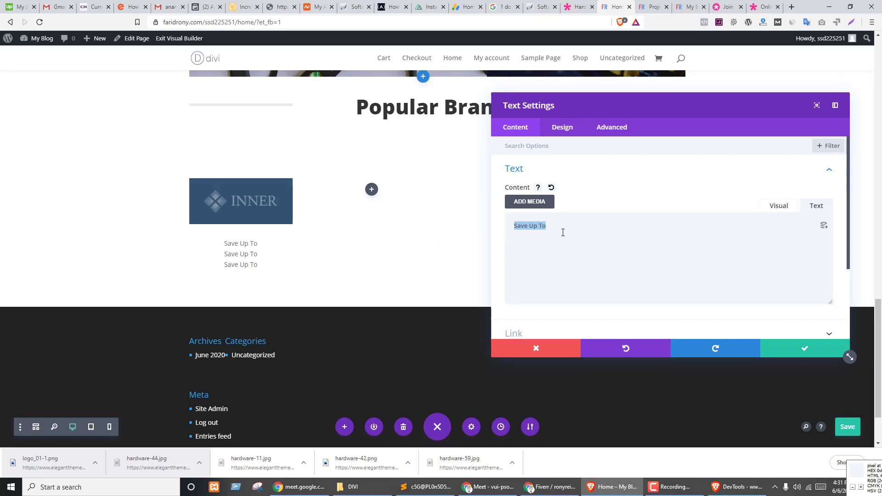
click(783, 207)
triple_click(551, 265)
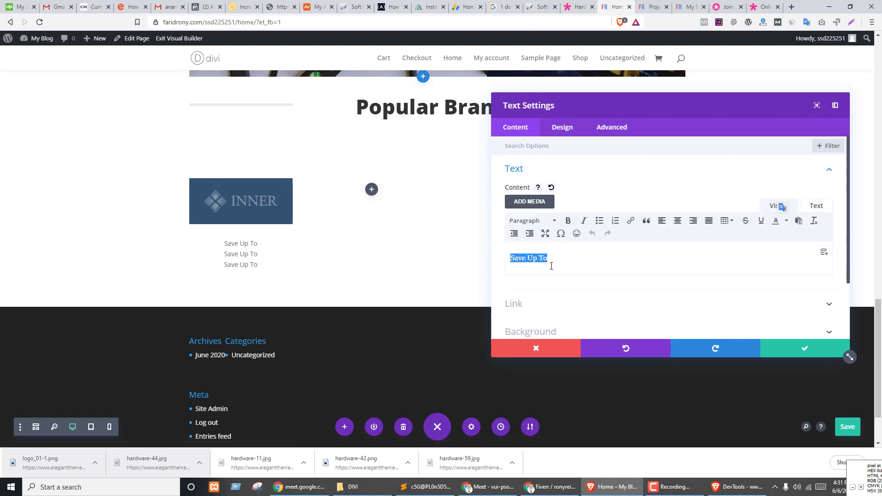
key(ctrl+v)
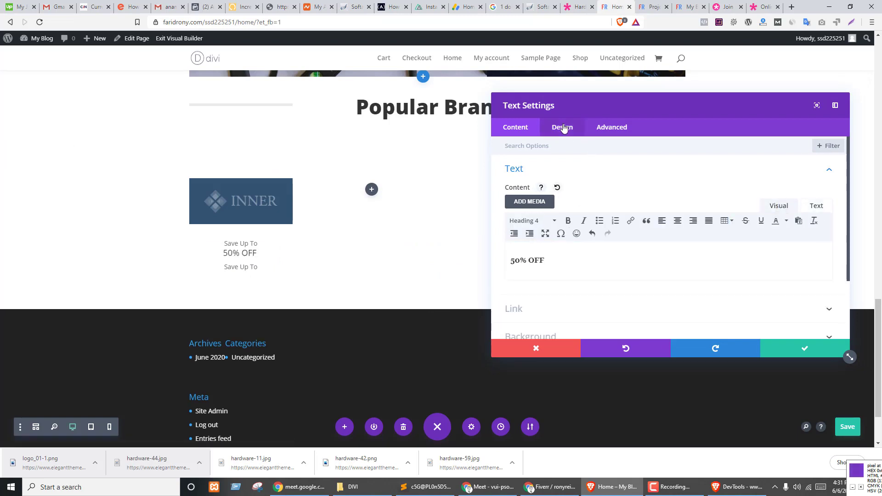
- Make the 50% OFF heading bold at 36px
click(563, 127)
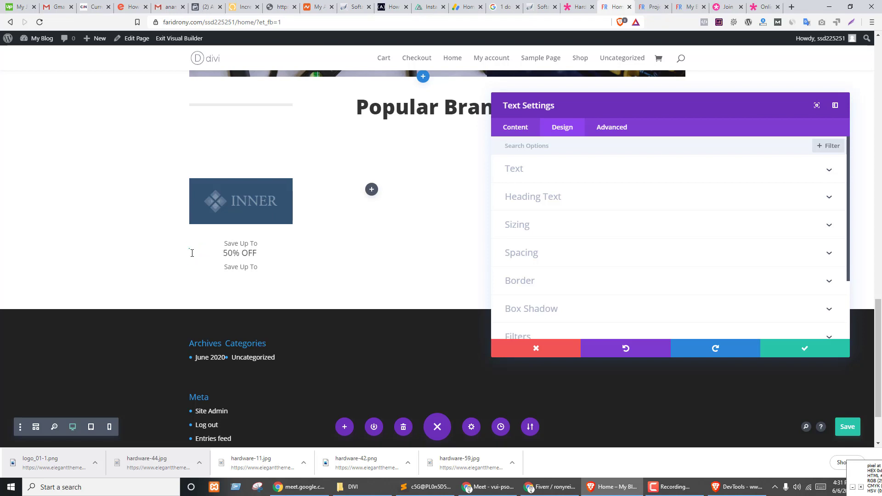
click(192, 253)
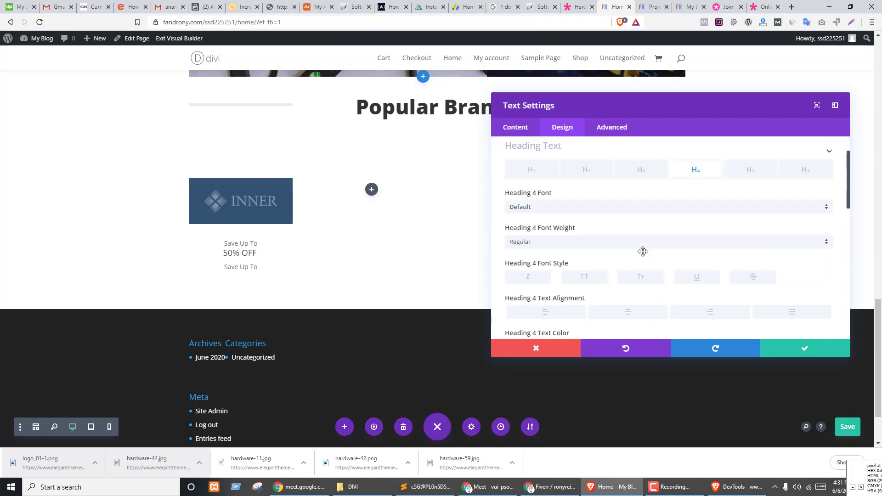
click(538, 247)
click(533, 303)
scroll(617, 220, down, 3)
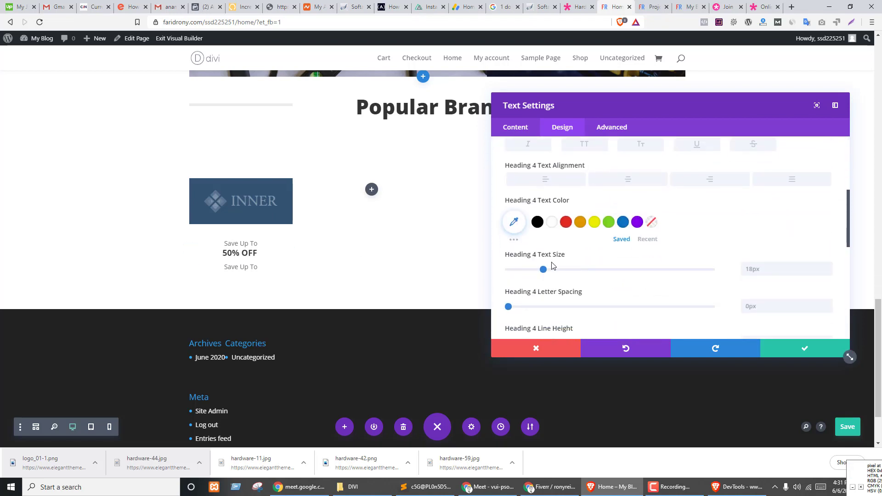
drag(544, 270, 581, 277)
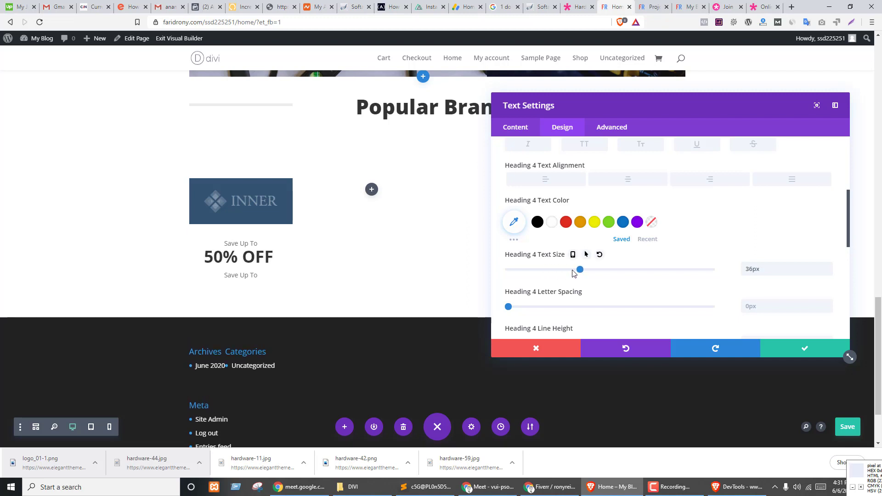
- Give the heading 8px top and bottom padding and close its settings
scroll(607, 240, down, 3)
scroll(608, 240, up, 5)
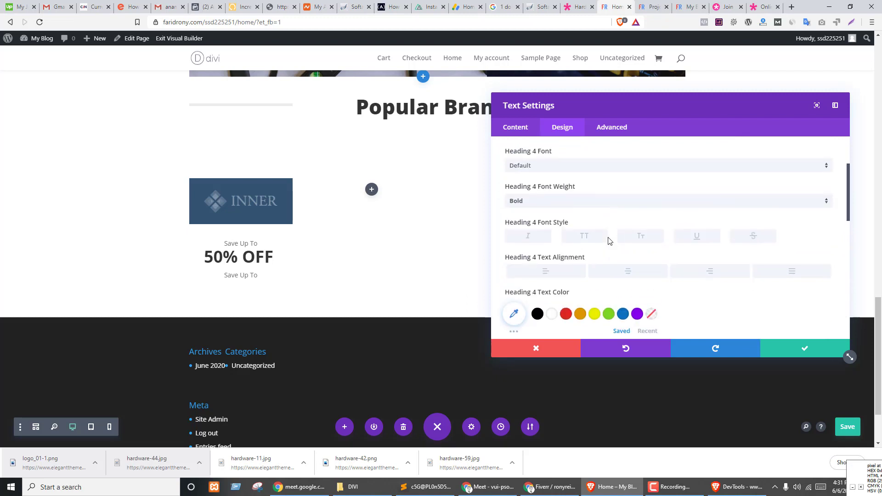
scroll(607, 240, down, 5)
scroll(597, 244, down, 3)
click(548, 220)
scroll(548, 219, up, 2)
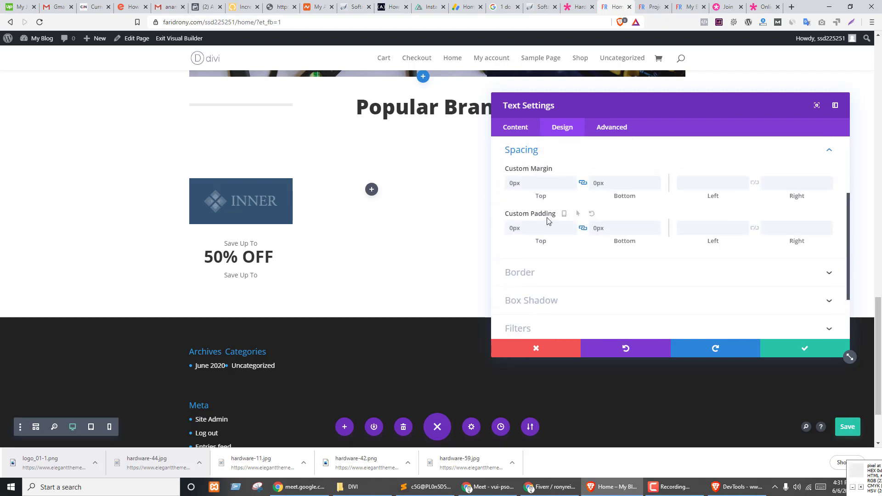
drag(540, 245, 541, 246)
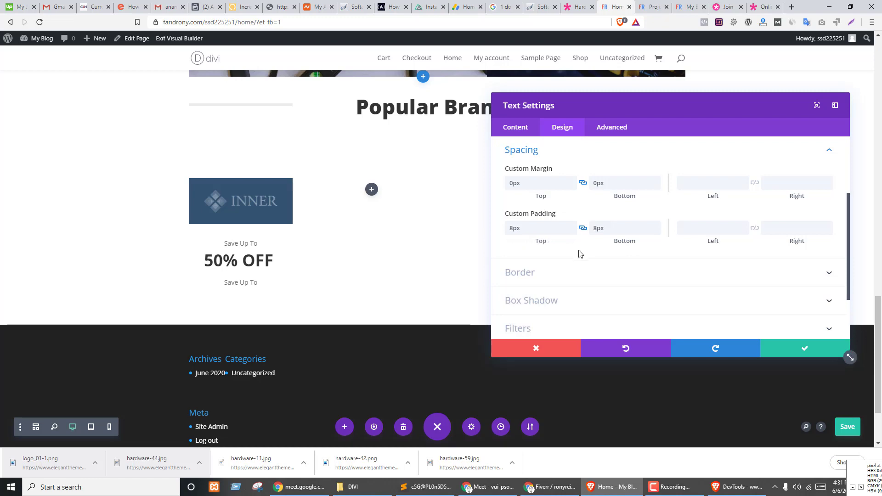
click(788, 350)
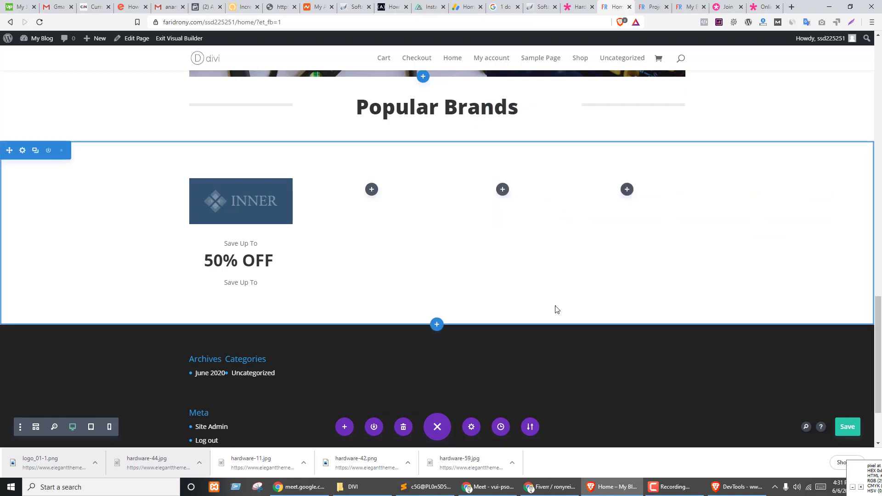
- Replace the lower Save Up To text with 'Inner Tools' copied from the demo
key(ctrl+shift+Tab)
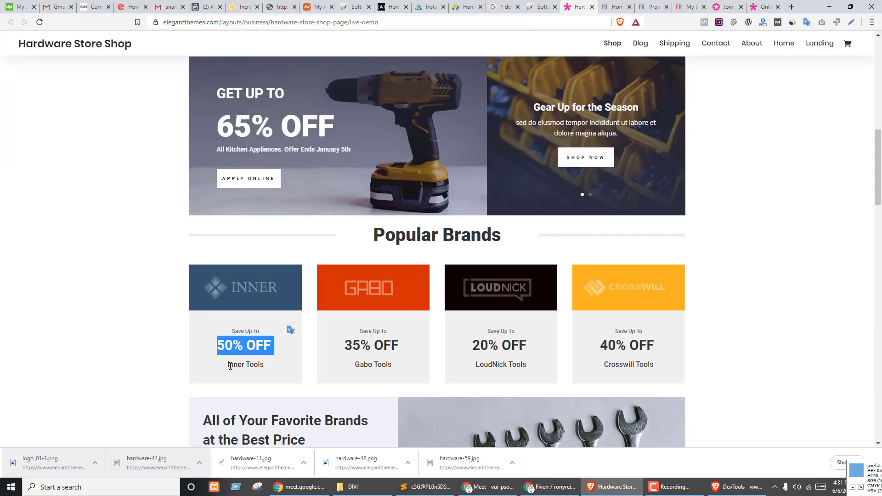
drag(230, 366, 265, 369)
key(ctrl+c)
key(ctrl+Tab)
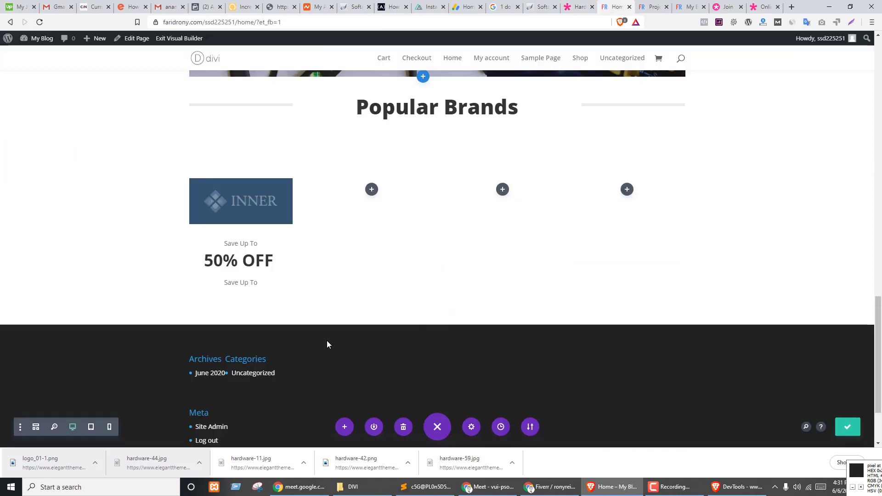
click(228, 283)
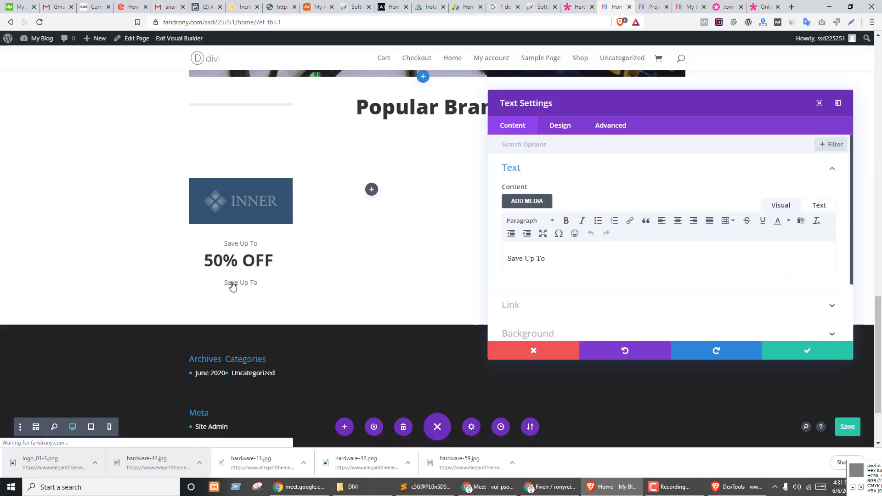
key(ctrl+a)
key(ctrl+v)
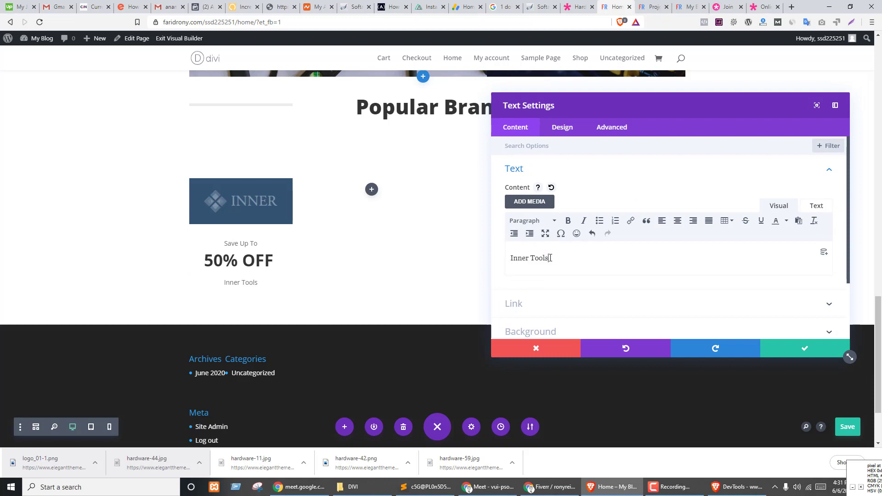
- Style the Inner Tools caption at 21px semi bold and save it
click(563, 128)
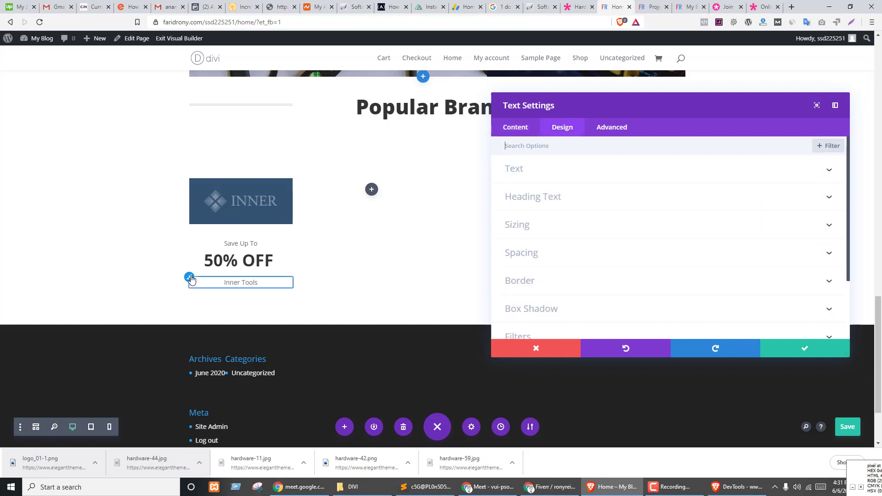
scroll(551, 238, down, 2)
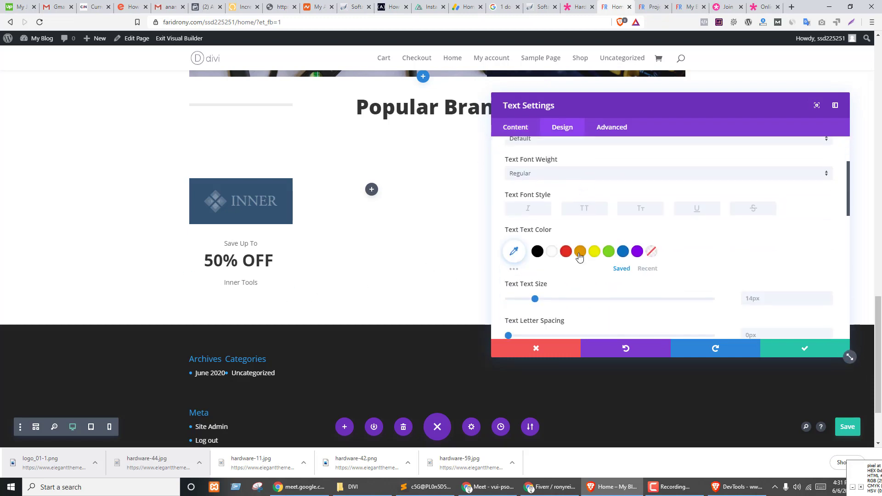
drag(534, 302, 545, 306)
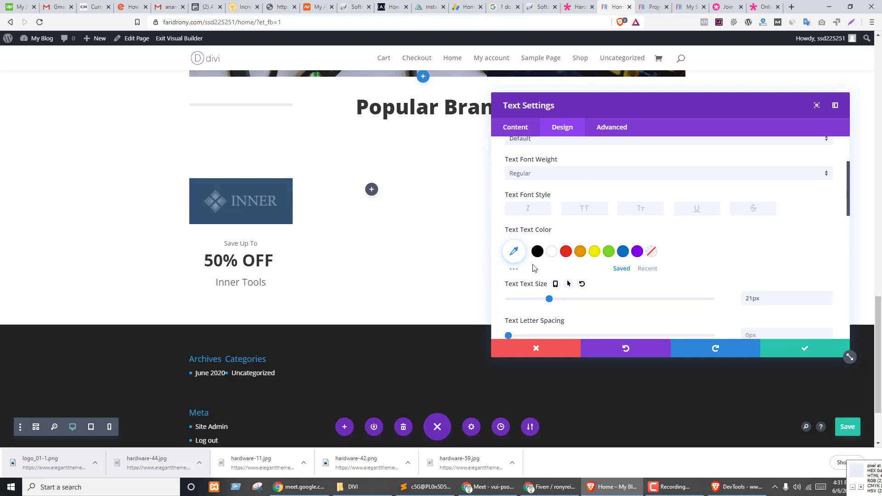
click(548, 174)
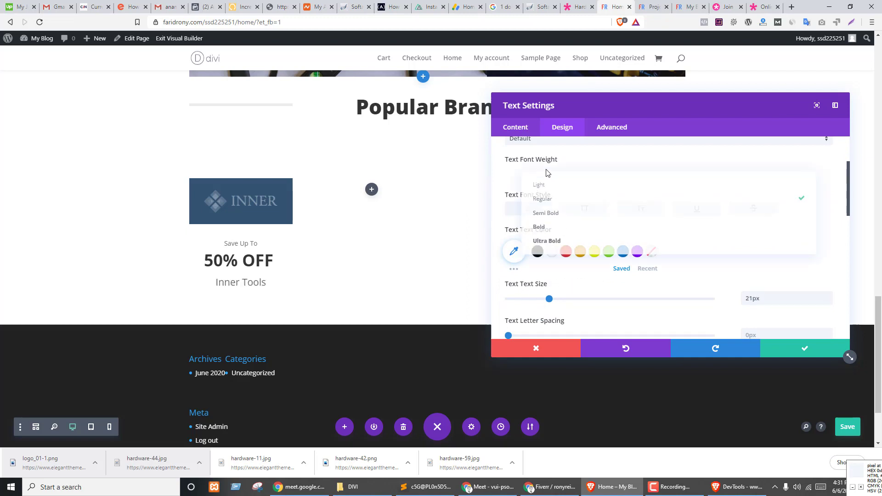
click(541, 213)
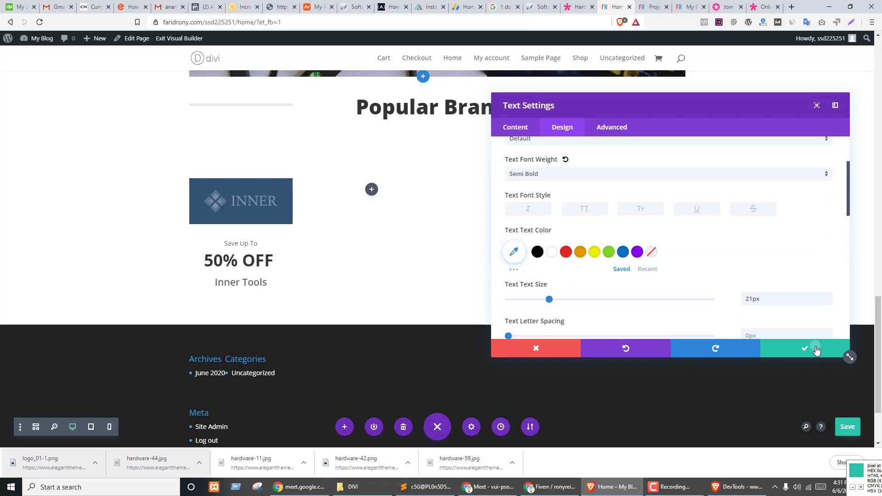
click(814, 348)
key(ctrl+shift+Tab)
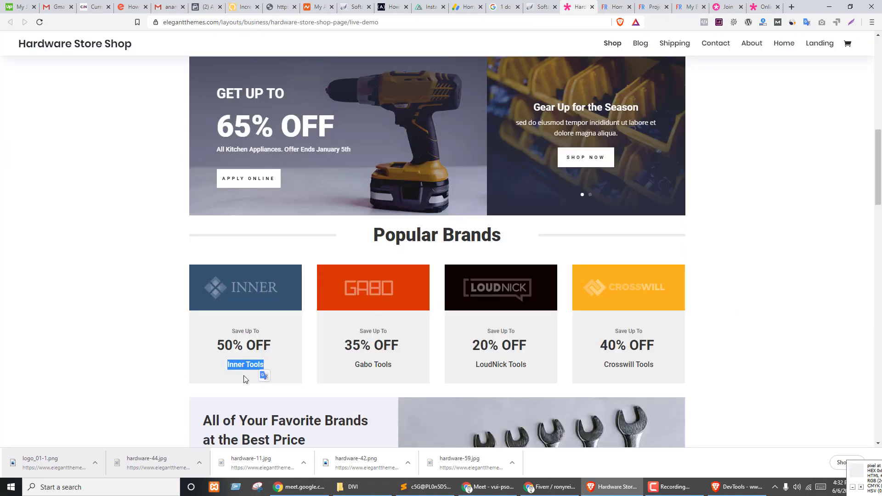
key(ctrl+Tab)
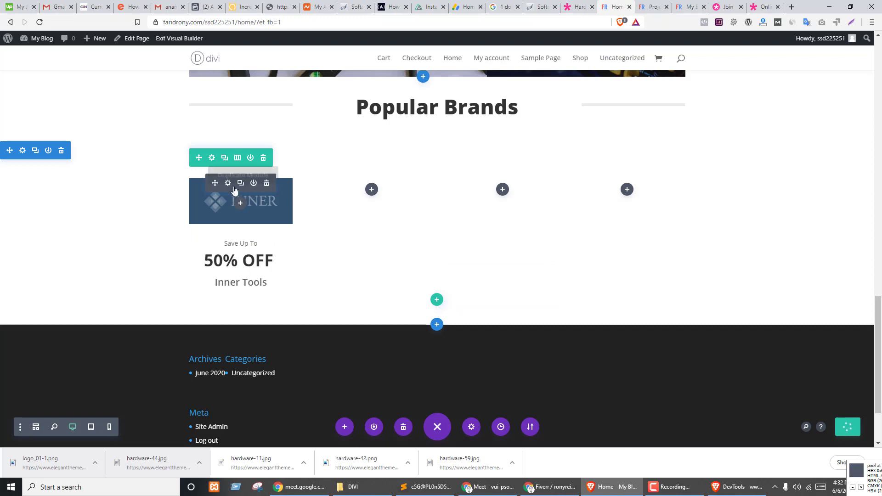
- Give column 1 of the brand row a grey background in Row Settings
click(211, 157)
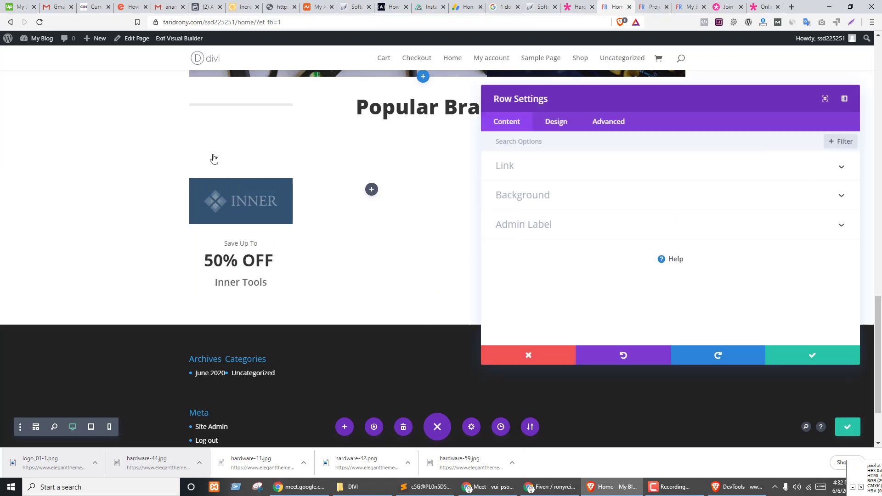
click(529, 197)
scroll(603, 203, down, 3)
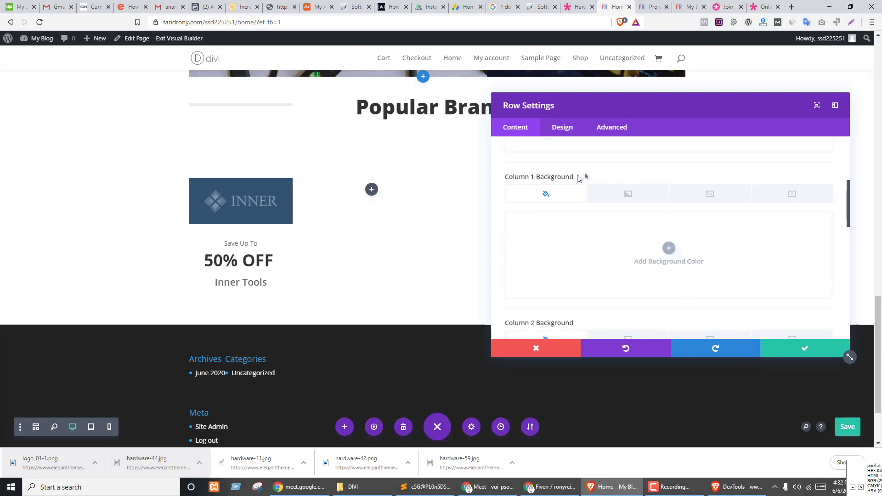
click(584, 256)
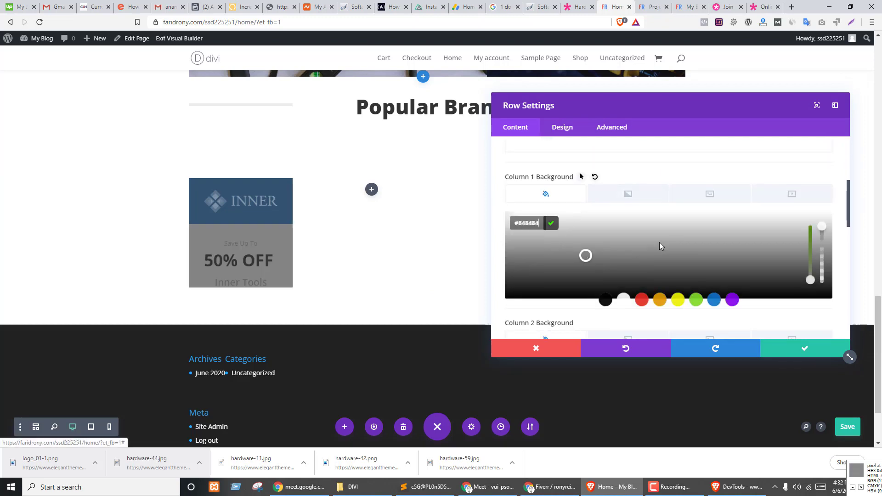
click(661, 244)
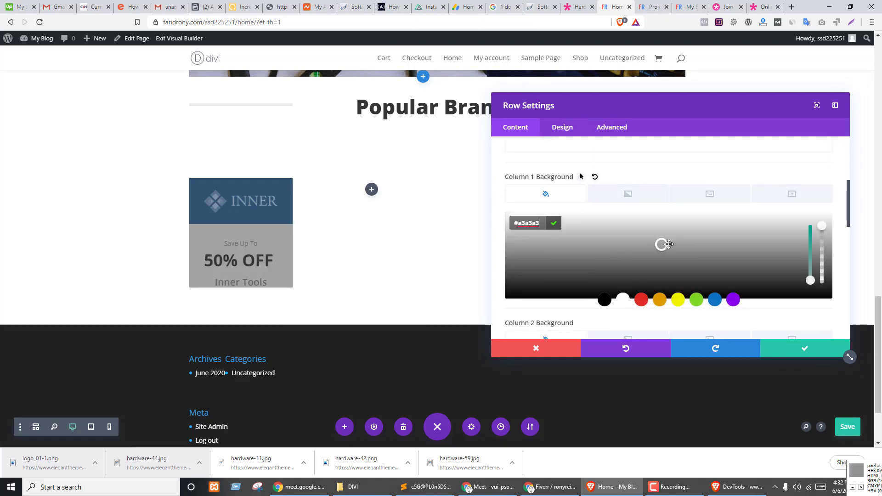
key(F9)
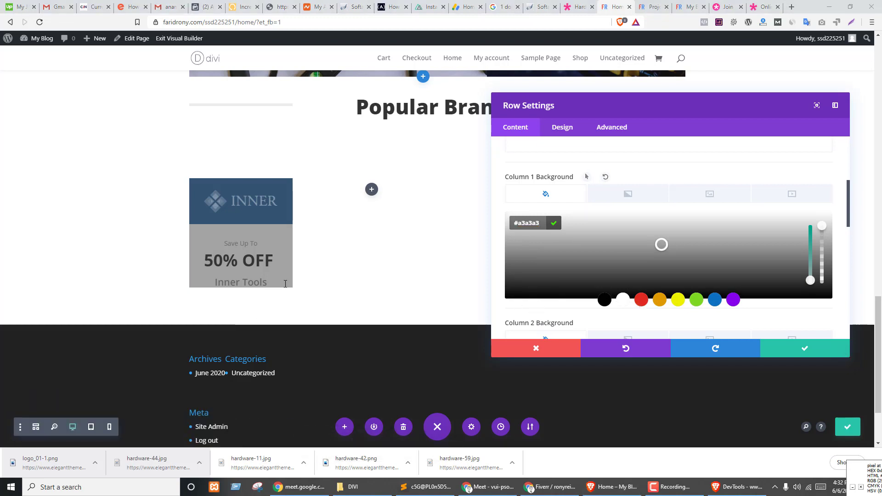
- Change column 1's background to light grey #f0f0f0 to match the demo card
key(ctrl+shift+Tab)
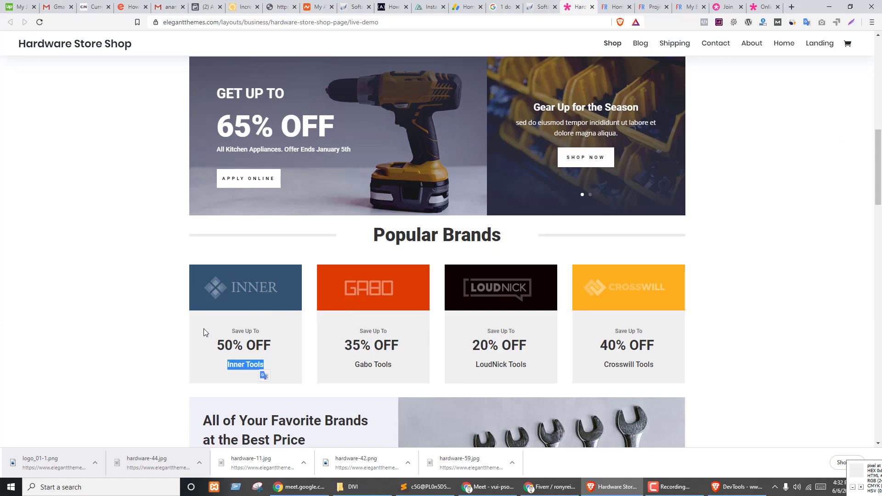
key(ctrl+Tab)
click(583, 256)
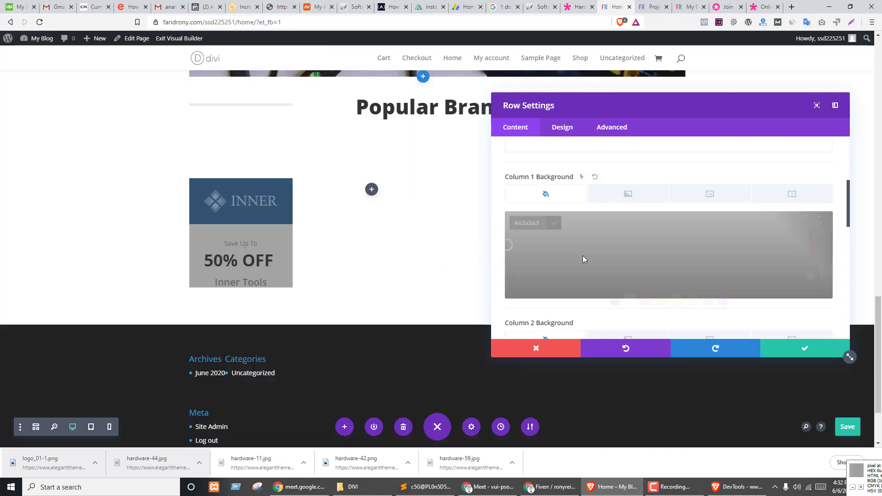
text(#f7f7f7)
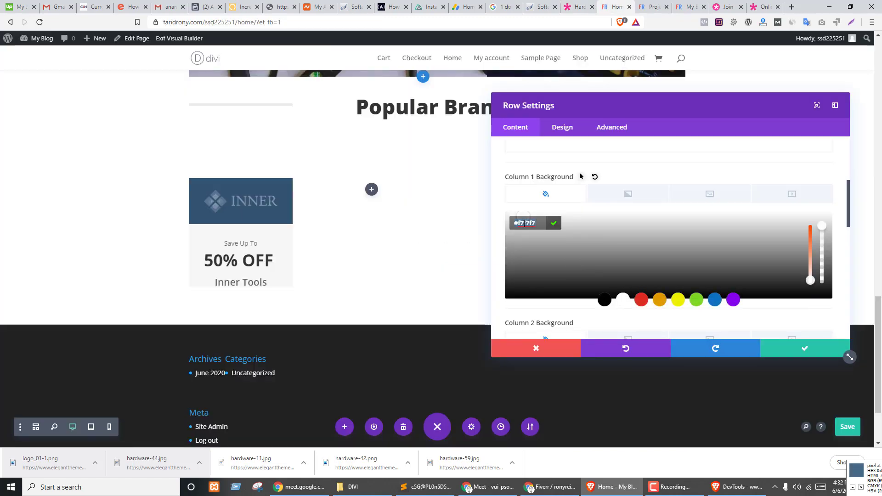
text(#f0f0f0)
click(551, 222)
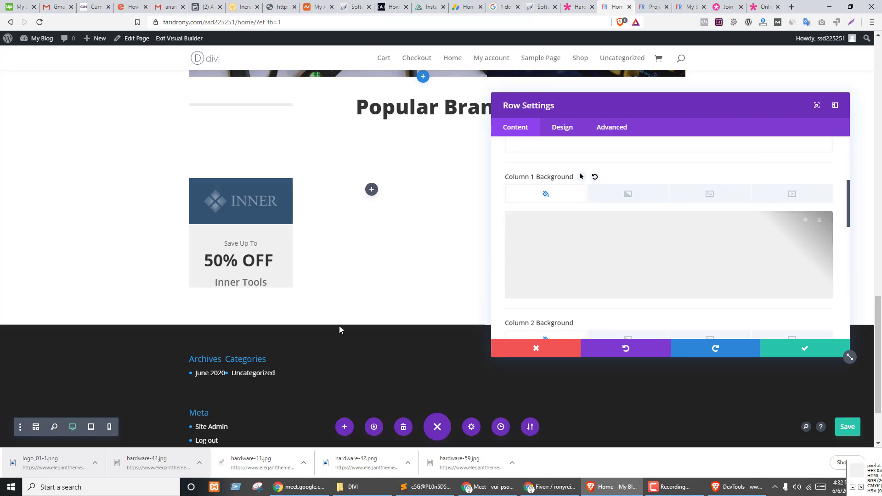
click(562, 128)
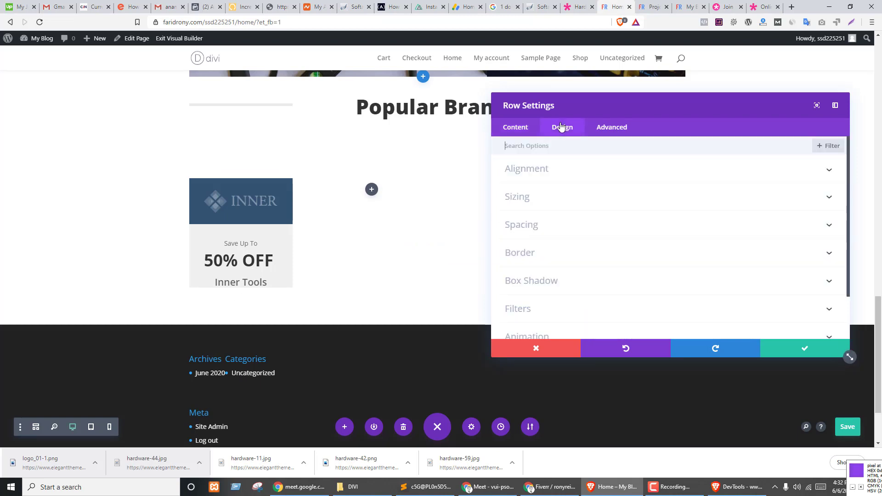
- Set column 1's bottom padding to 20px and save the row settings
click(527, 227)
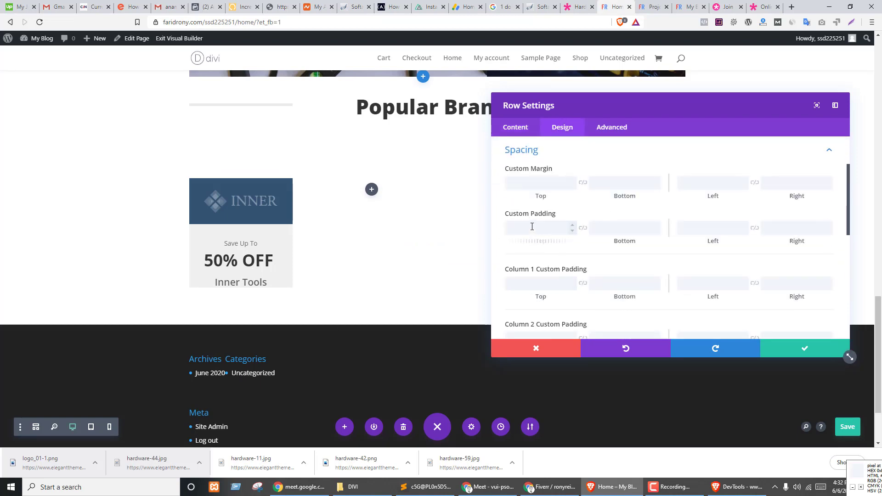
scroll(526, 285, down, 1)
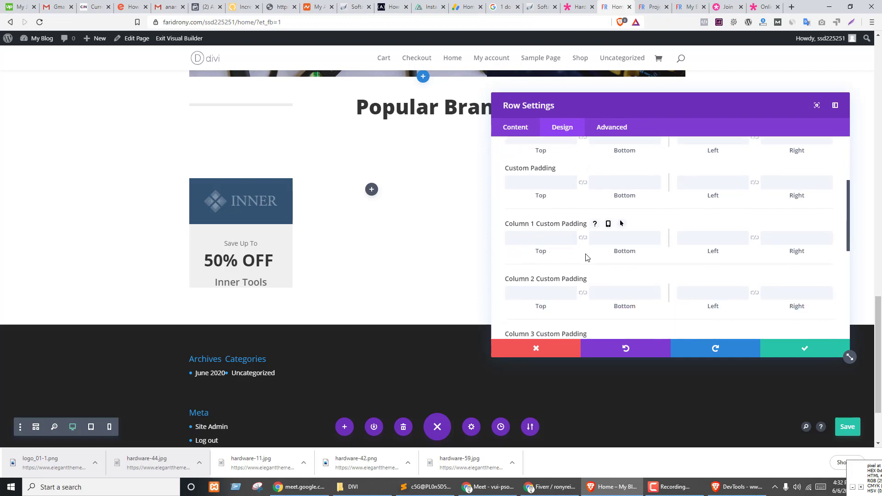
click(615, 242)
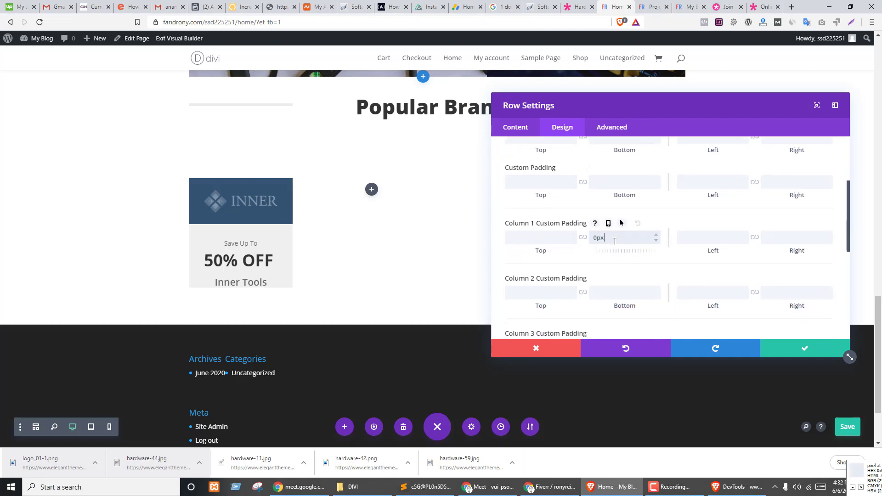
key(Up)
key(Up)
key(Up)
key(Up)
key(Up)
key(Up)
key(Up)
key(Up)
key(Up)
key(Up)
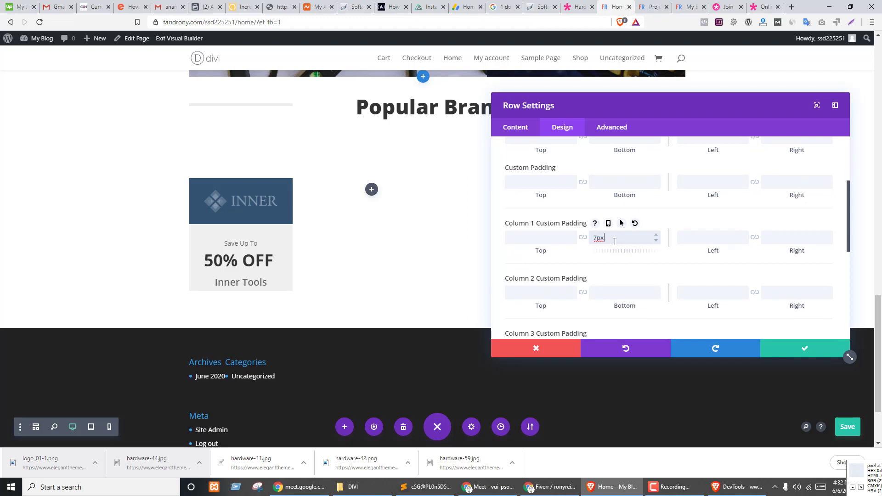
key(Up)
key(Up)
key(Up)
key(Up)
key(Up)
key(Up)
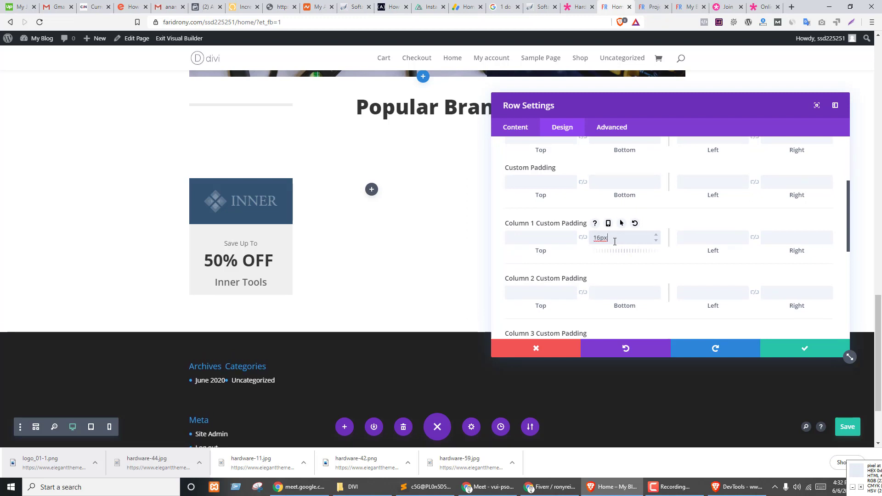
key(Up)
key(Up)
key(Up)
key(Up)
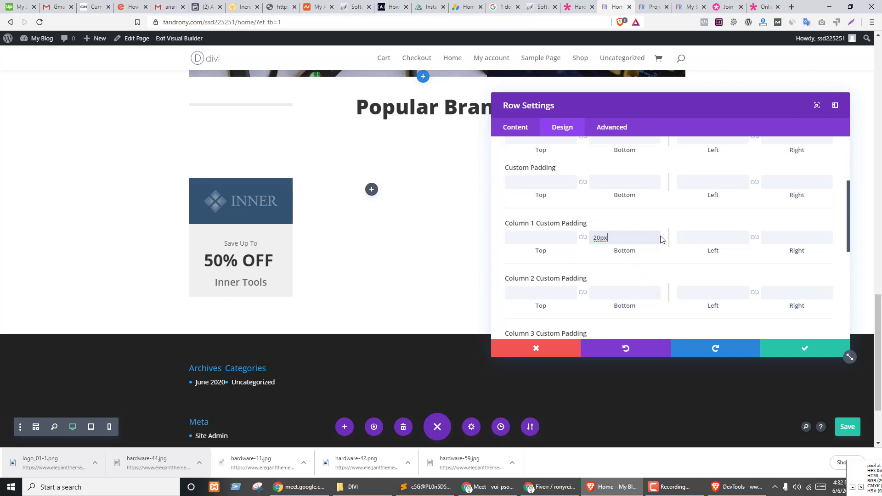
click(599, 262)
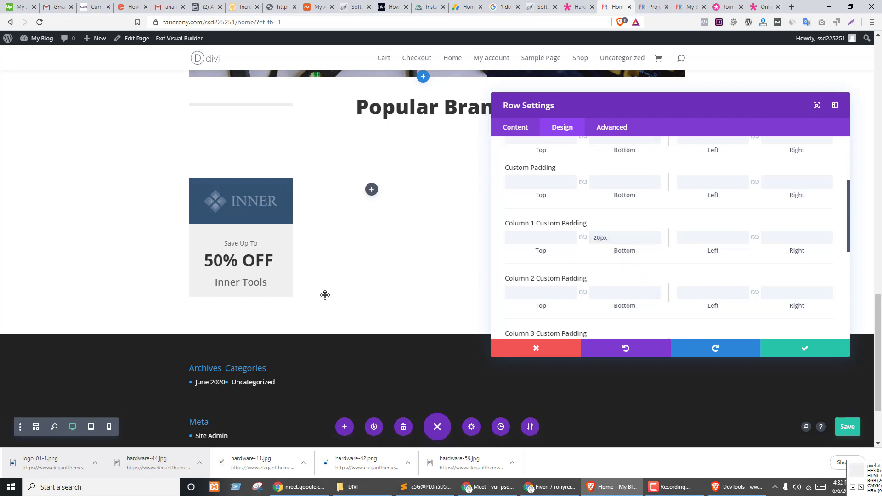
click(805, 348)
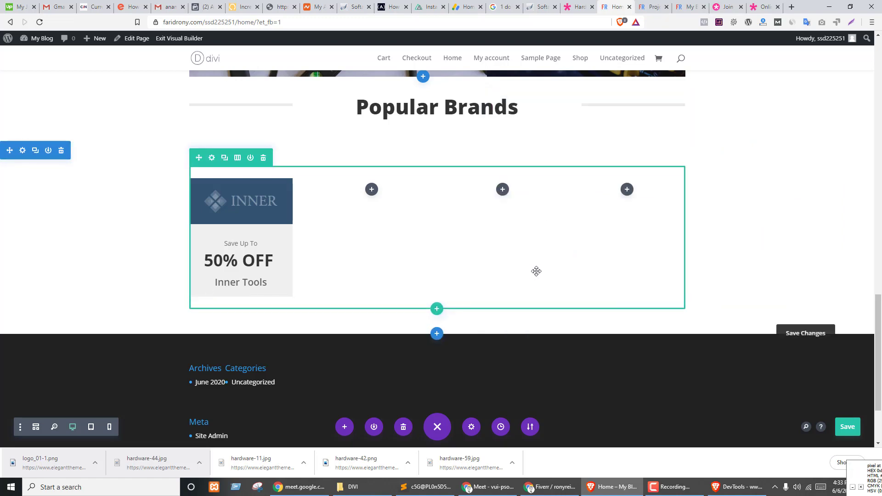
key(ctrl+shift+Tab)
key(ctrl+Tab)
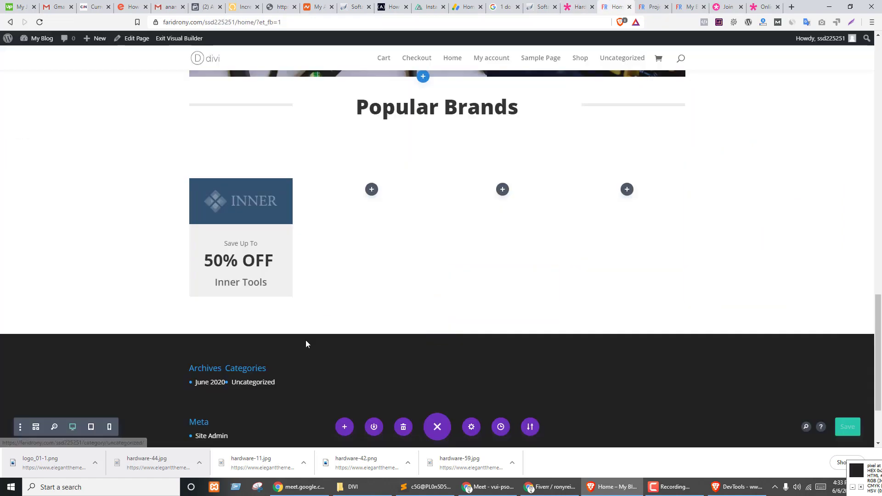
- Check the demo, then duplicate the INNER image and 50% OFF module into column 2
key(ctrl+Tab)
key(ctrl+shift+Tab)
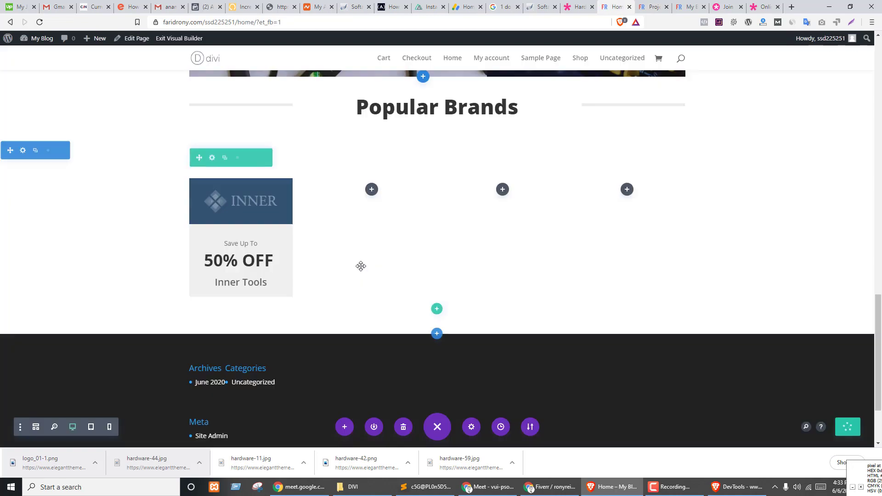
key(ctrl+shift+Tab)
key(ctrl+Tab)
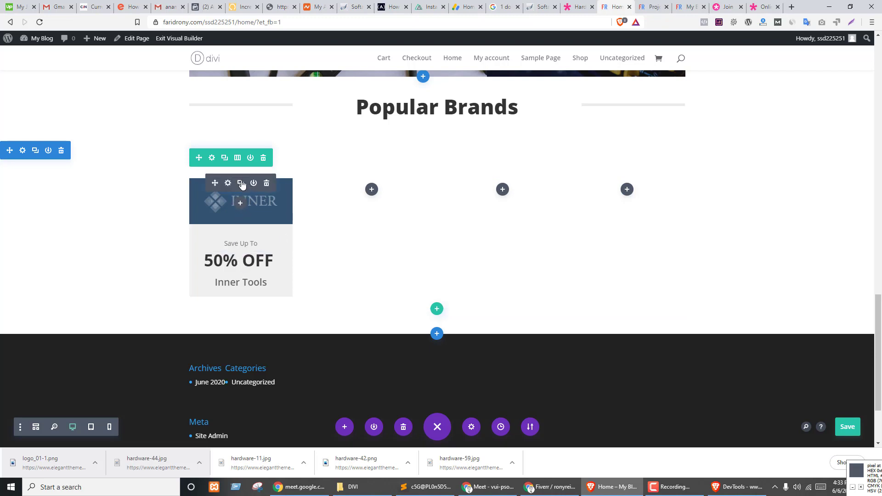
click(240, 183)
drag(232, 246, 339, 247)
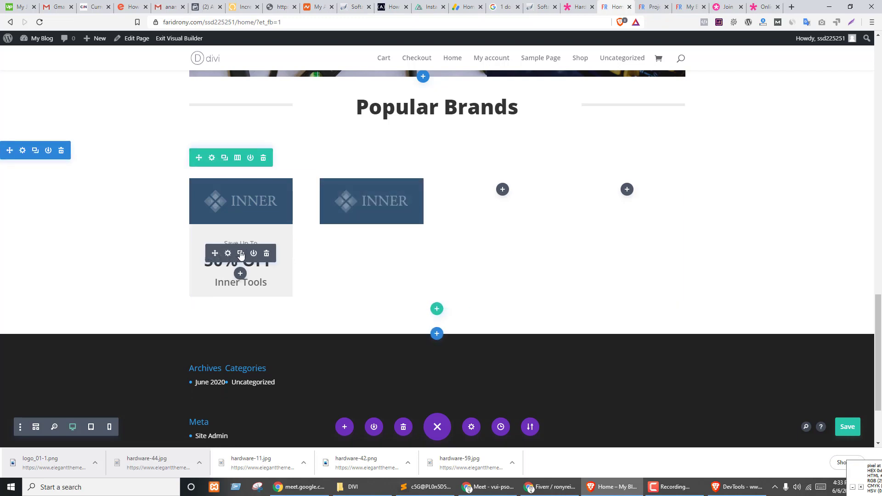
click(240, 254)
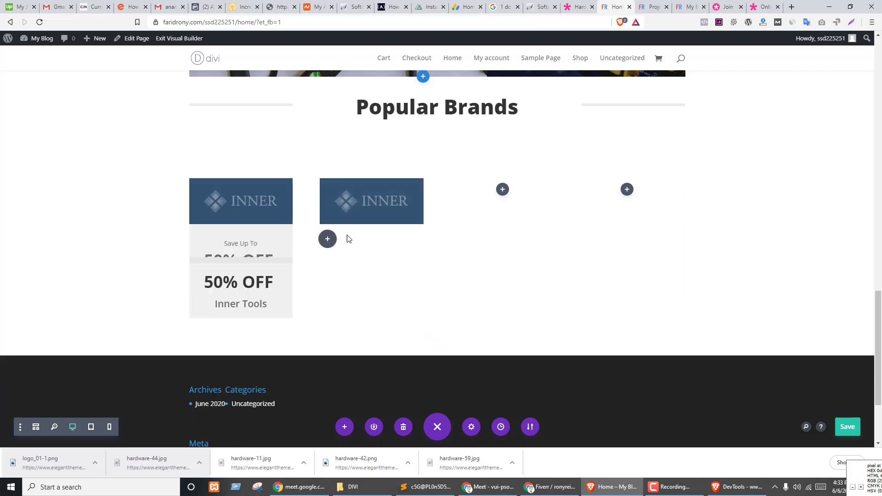
mouse_move(348, 238)
mouse_down()
mouse_move(355, 223)
mouse_move(357, 240)
mouse_up()
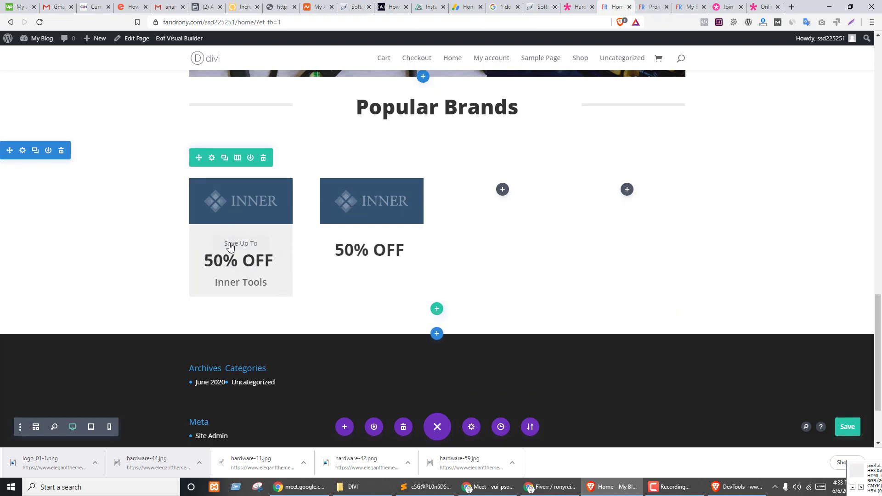
- Copy module and row styles, and duplicate Save Up To and Inner Tools into column 2
right_click(215, 193)
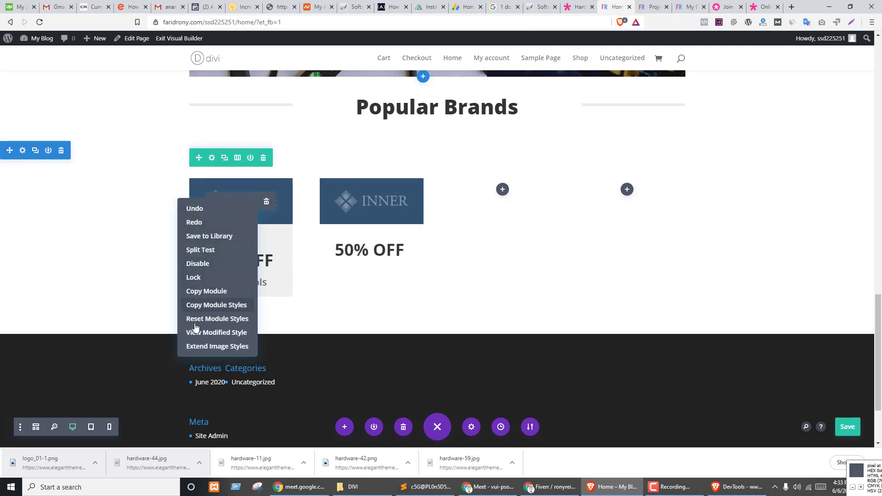
click(202, 296)
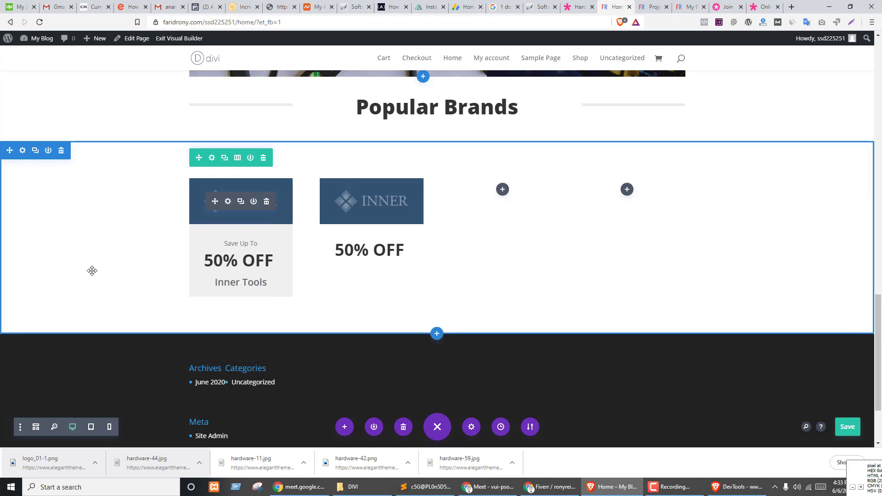
right_click(238, 159)
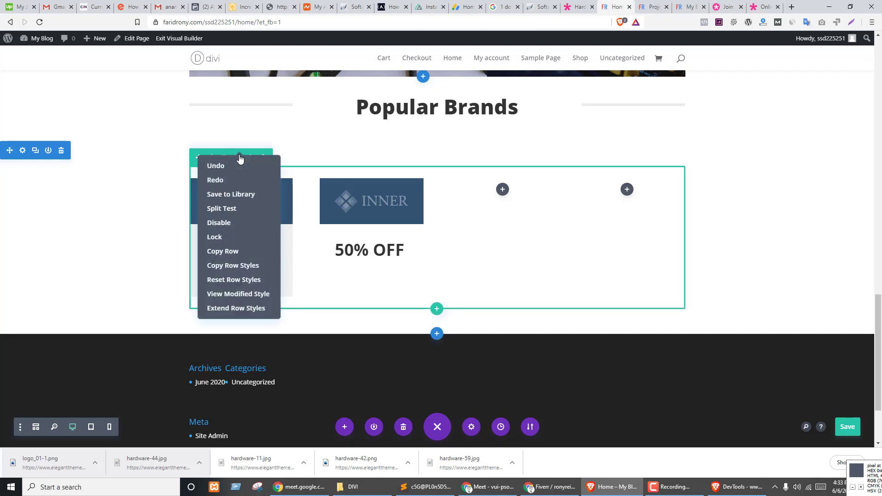
click(225, 265)
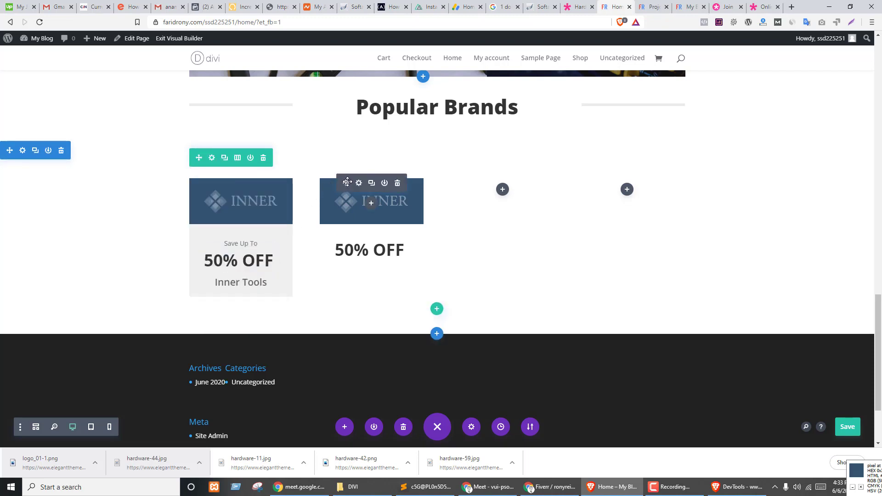
right_click(347, 182)
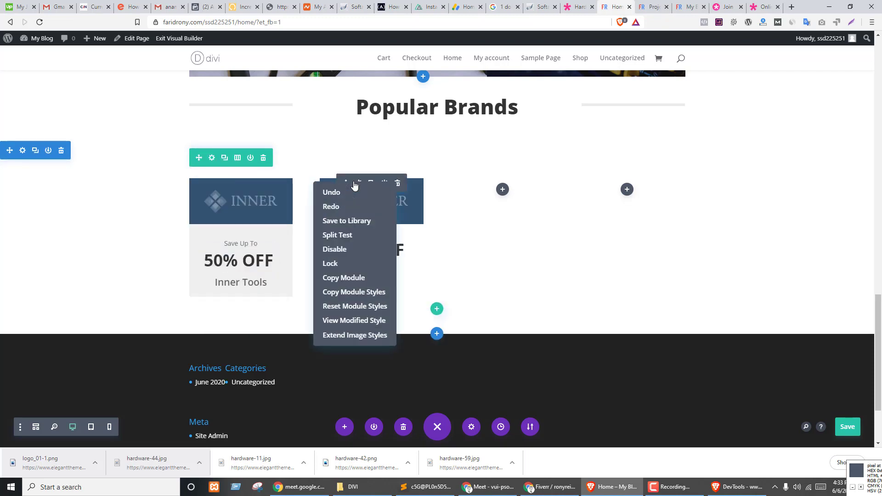
click(471, 298)
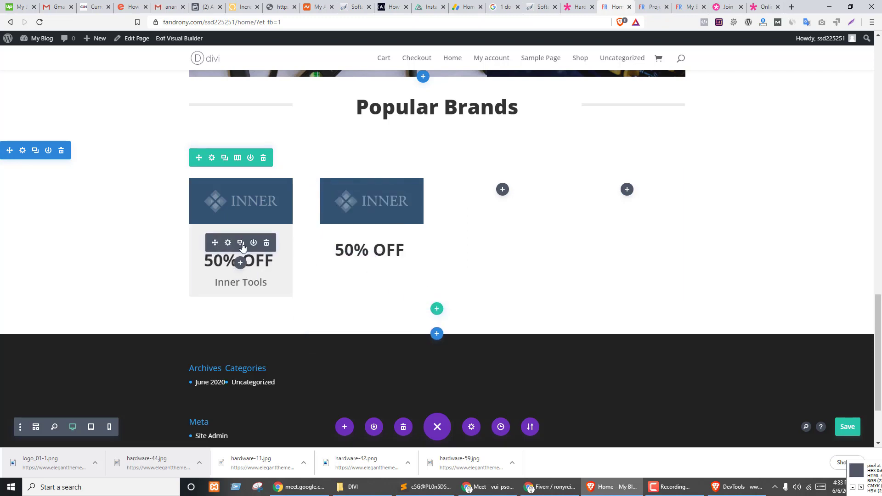
click(240, 244)
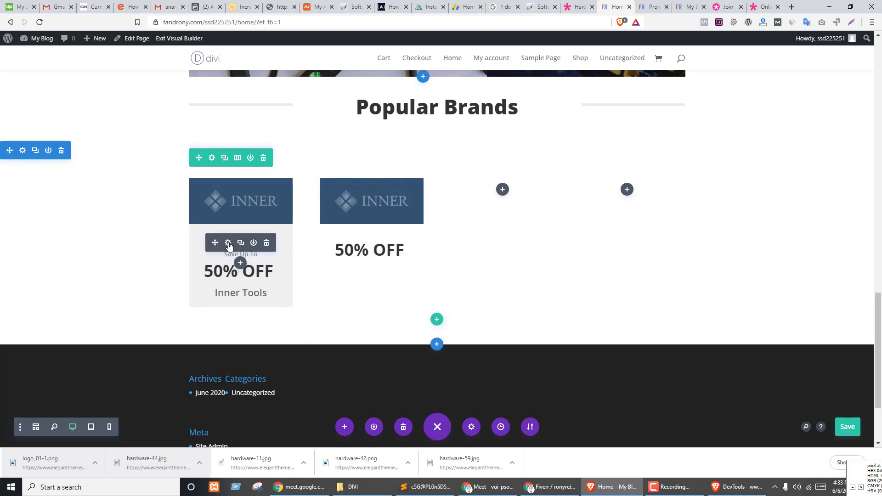
click(267, 242)
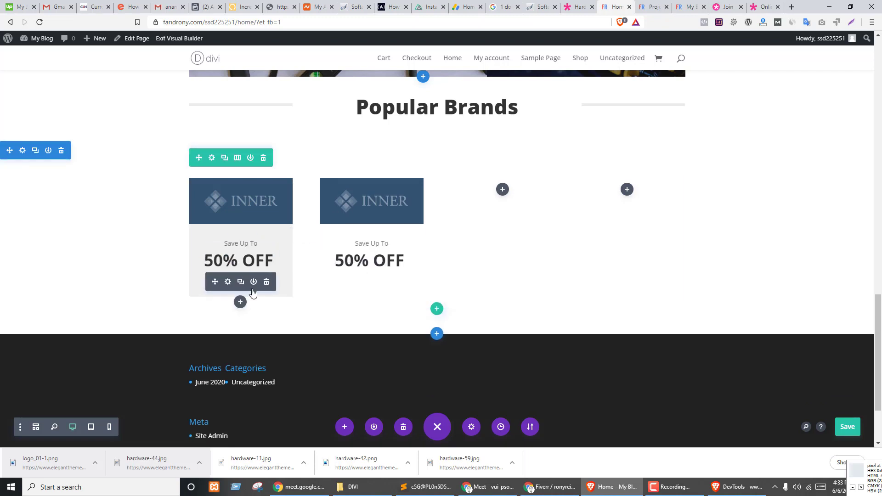
click(241, 282)
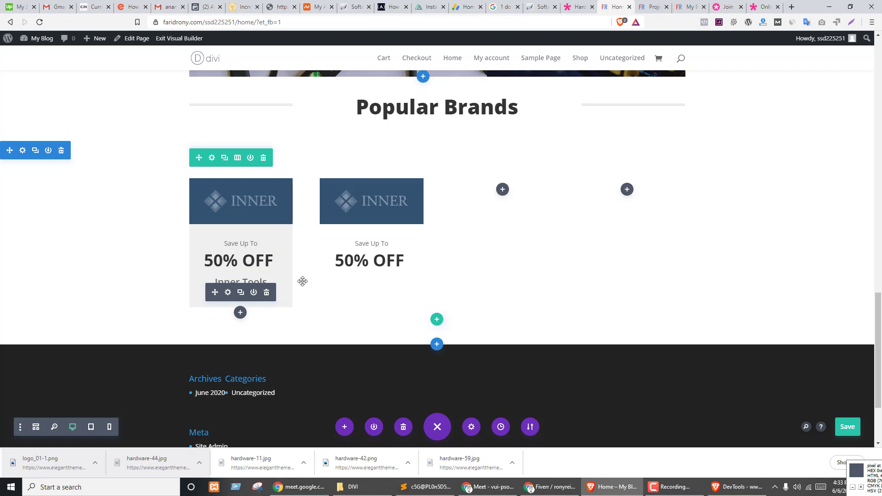
drag(302, 282, 354, 285)
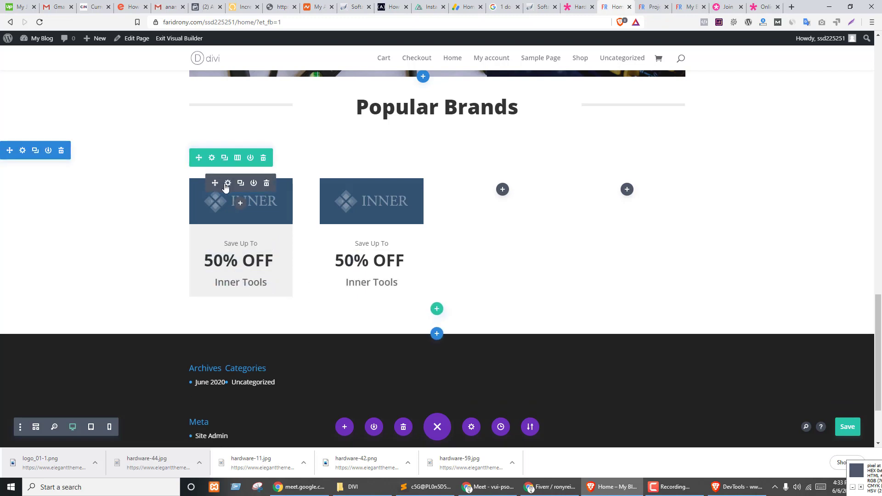
- Copy the Popular Brands row's styles and open its Row Settings
right_click(213, 164)
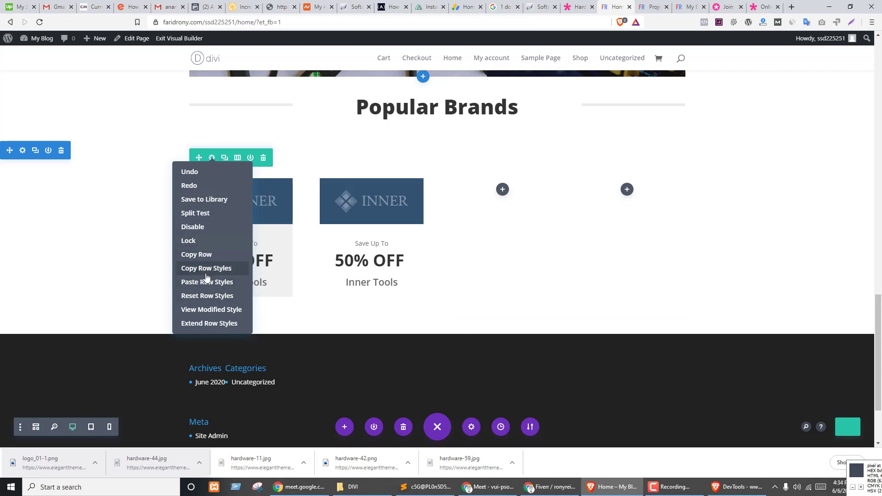
click(206, 270)
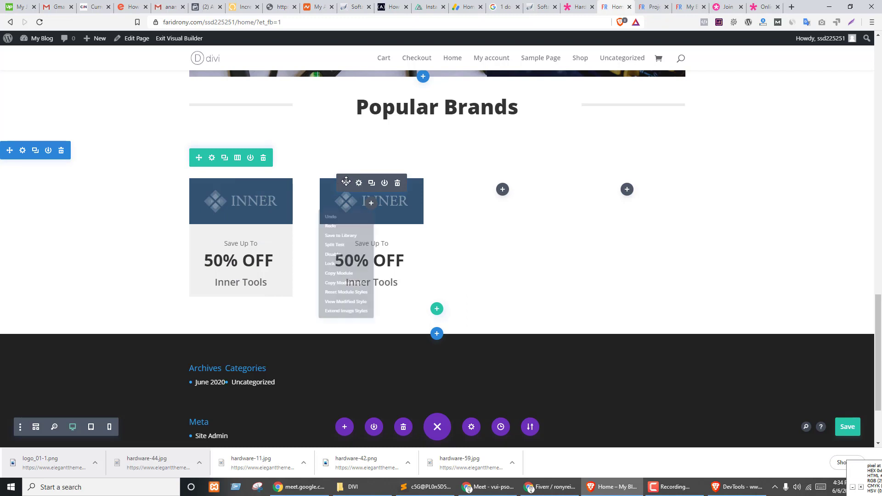
right_click(349, 215)
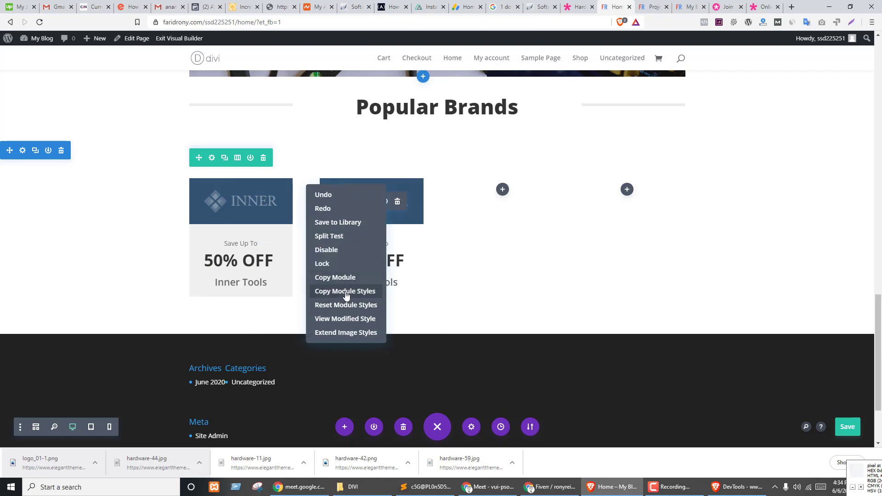
drag(346, 294, 303, 293)
right_click(228, 188)
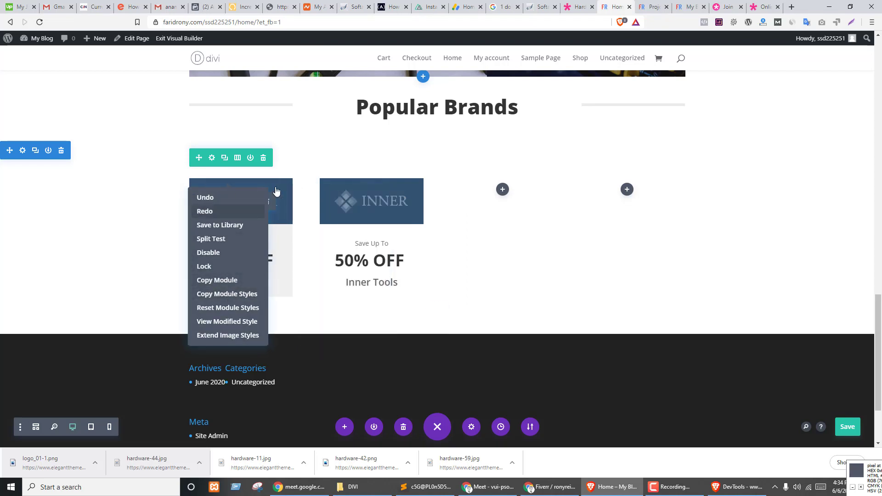
click(294, 197)
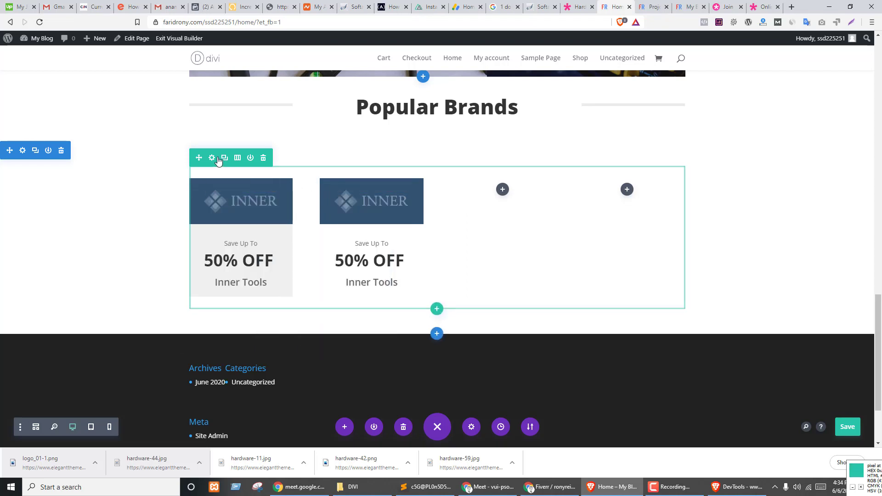
click(212, 158)
- Give column 2 a light-grey #f0f0f0 background
click(542, 208)
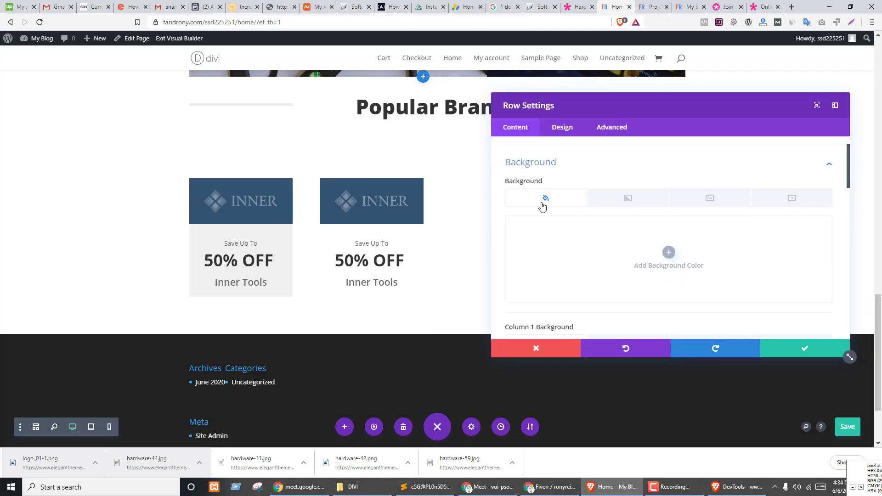
scroll(558, 248, down, 5)
scroll(616, 214, up, 2)
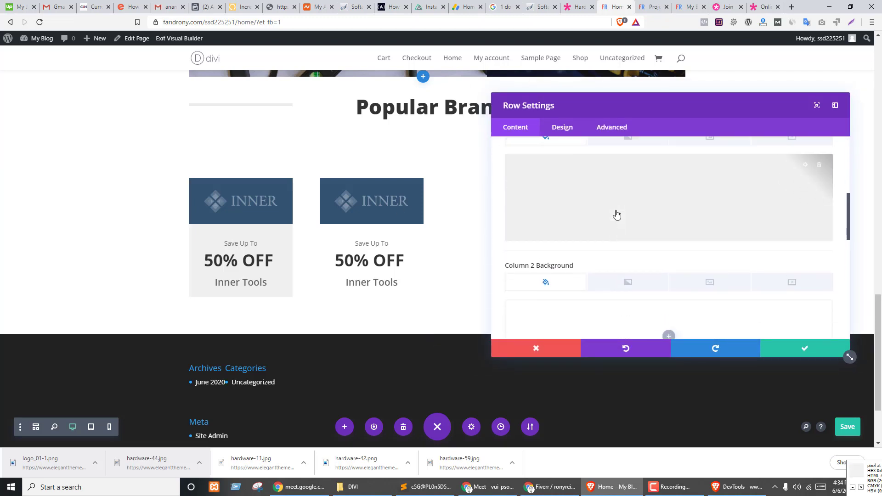
scroll(593, 222, down, 3)
click(669, 256)
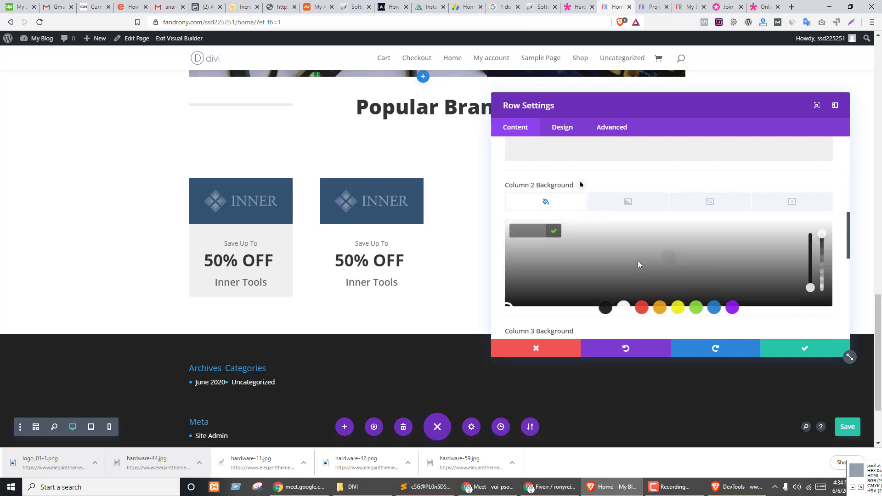
text(#f0f0f0)
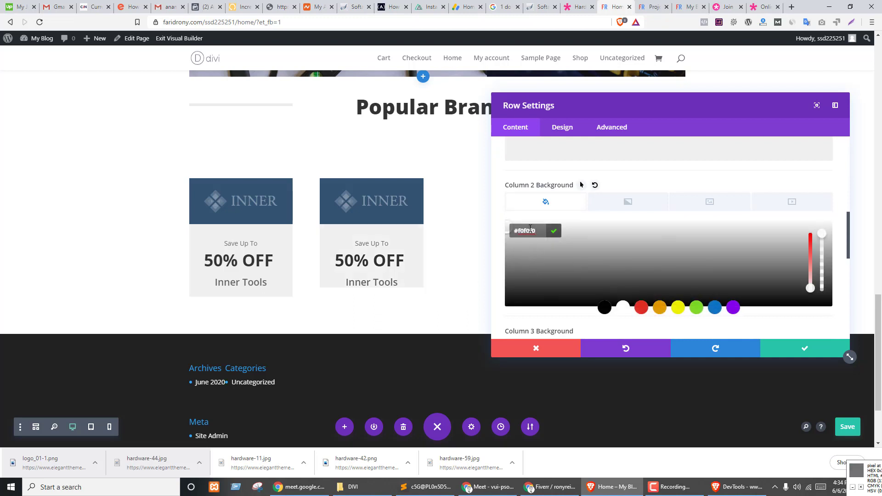
click(555, 233)
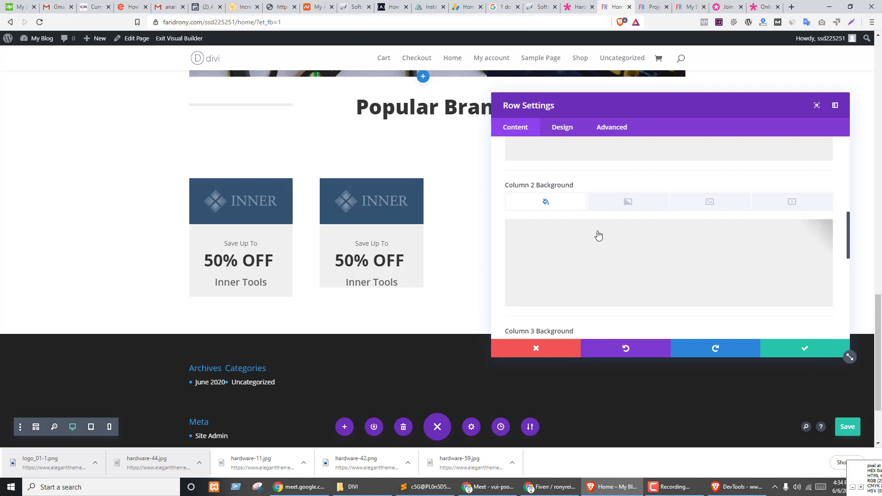
- Enable Equalize Column Heights in the row's Design sizing options
scroll(596, 232, up, 2)
scroll(596, 233, up, 5)
click(563, 127)
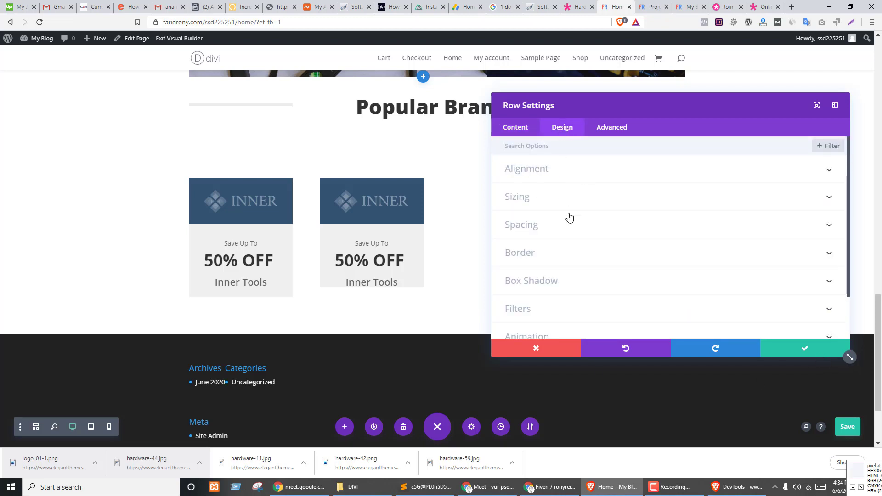
click(539, 170)
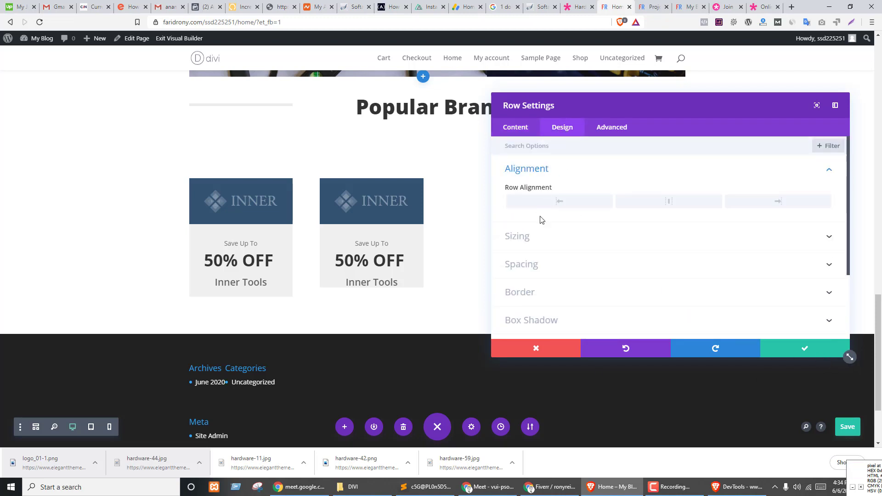
click(529, 263)
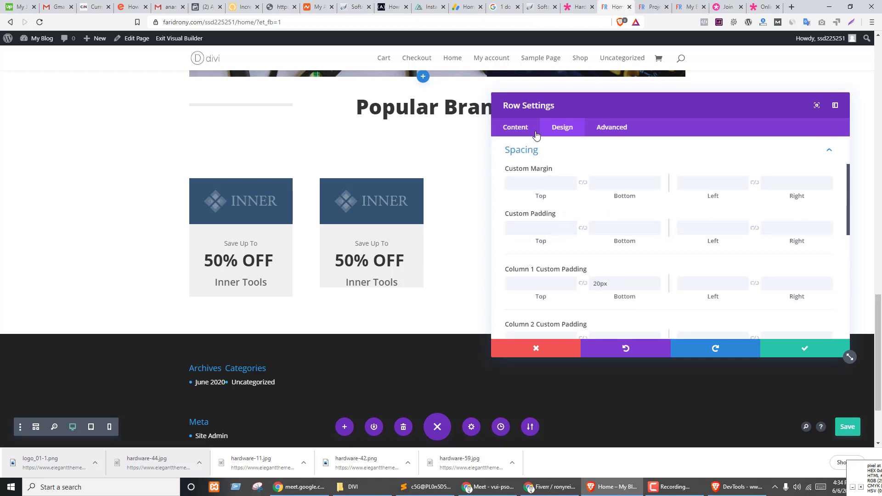
scroll(576, 195, up, 2)
click(530, 197)
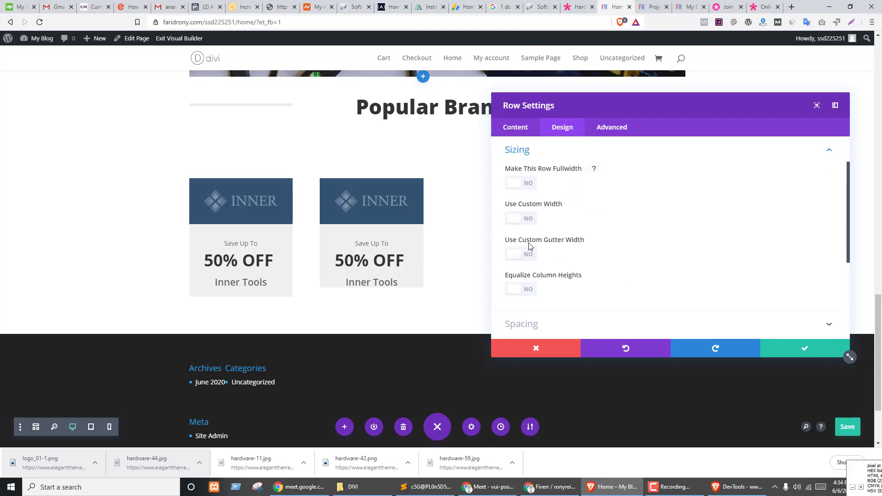
click(530, 291)
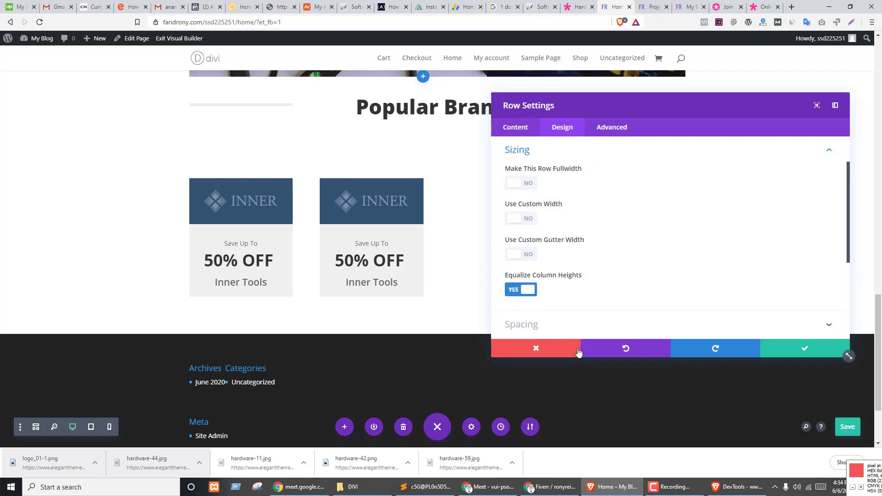
- Give columns 3 and 4 the same #f0f0f0 background and save the row
click(516, 127)
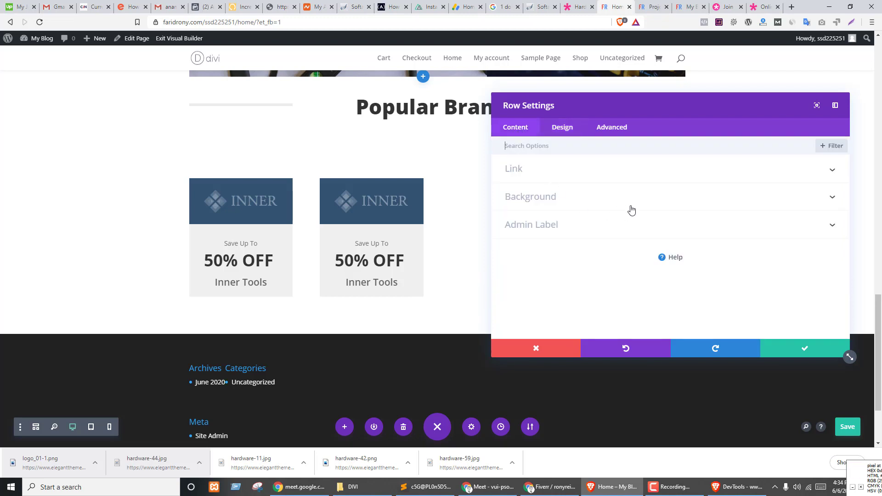
click(590, 201)
scroll(635, 213, down, 5)
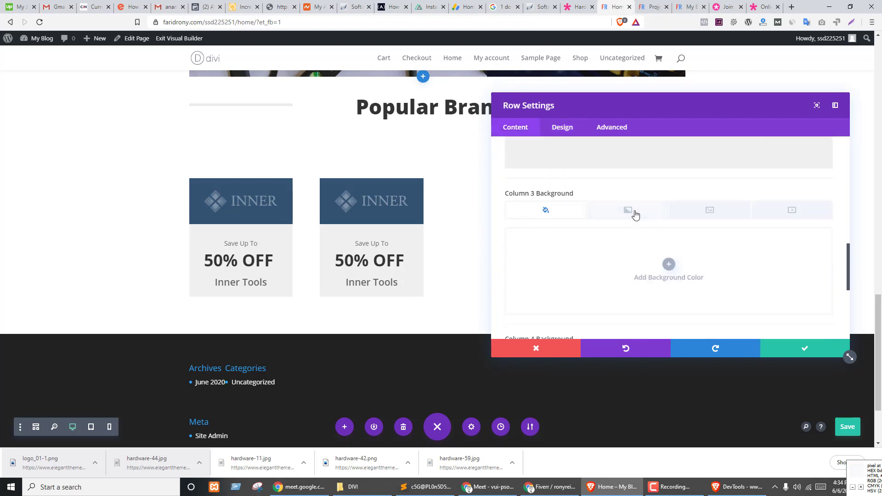
scroll(636, 215, down, 2)
click(657, 183)
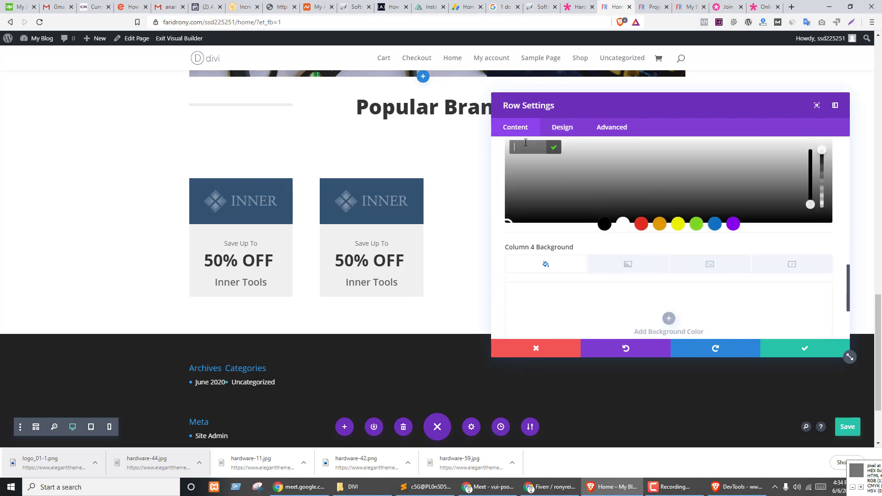
key(ctrl+v)
click(554, 150)
scroll(637, 239, down, 3)
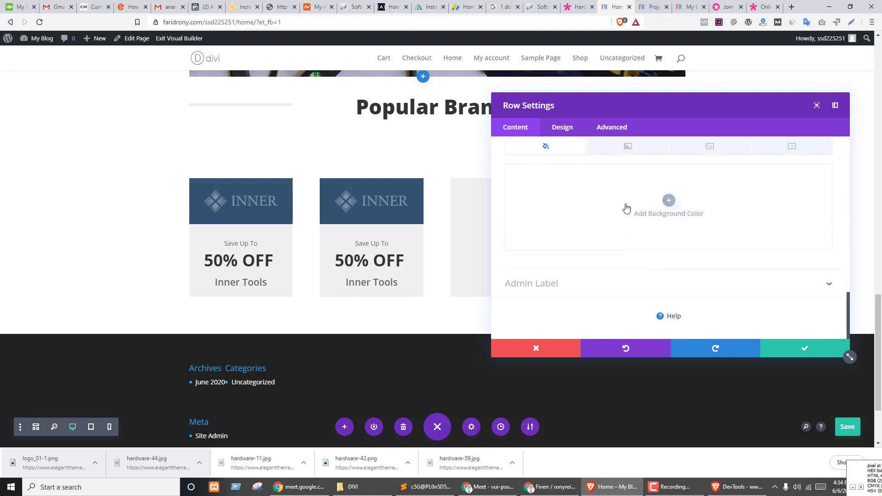
click(627, 208)
key(ctrl+v)
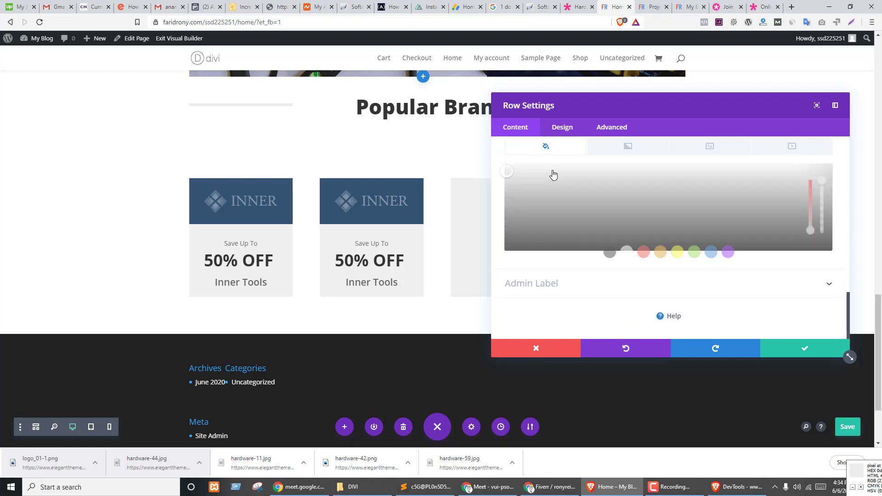
click(554, 175)
click(822, 349)
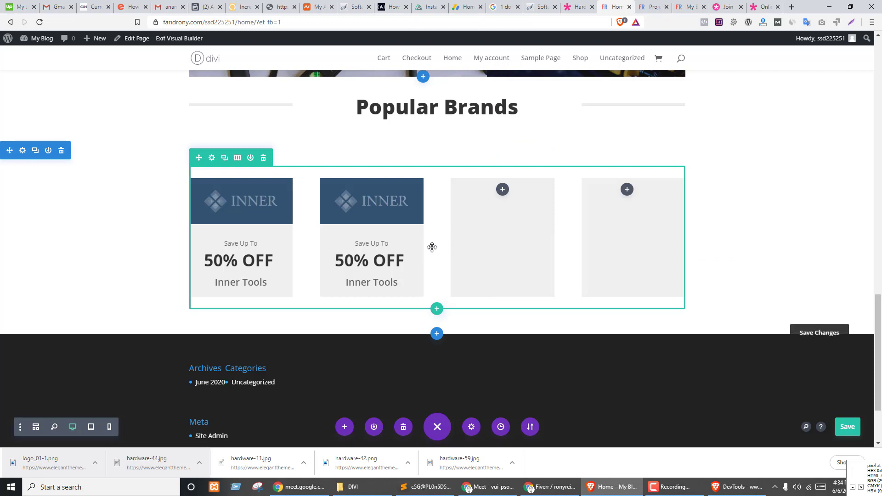
- Duplicate column 2's INNER logo image and drag the copy into the empty third column
mouse_move(371, 193)
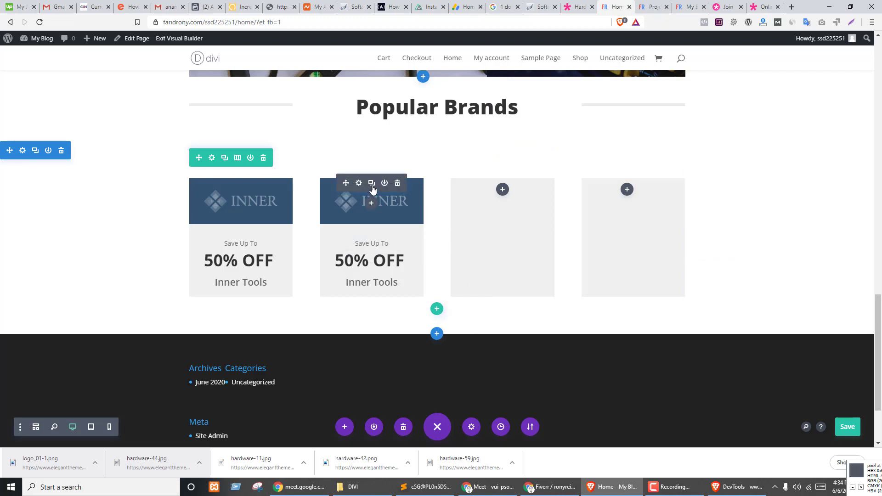
click(372, 184)
drag(360, 247, 560, 276)
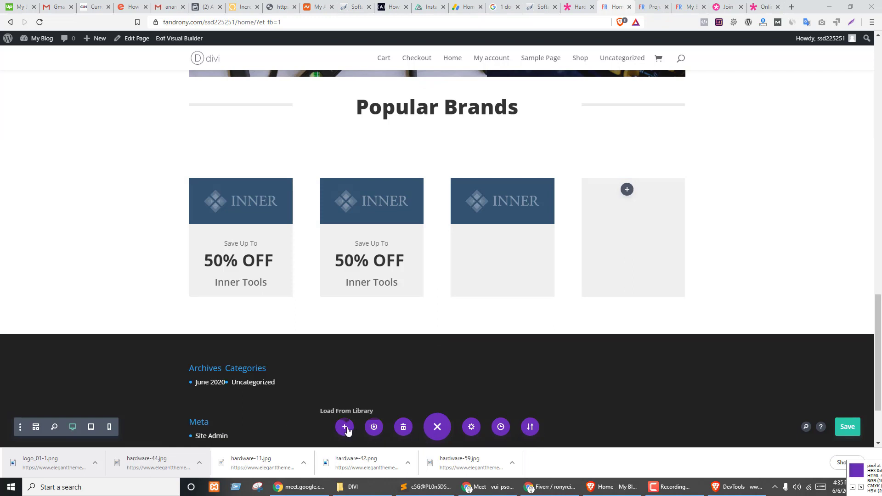
- Open Page Settings and browse the Design tab's colour palette, gutter and text colour options
click(472, 427)
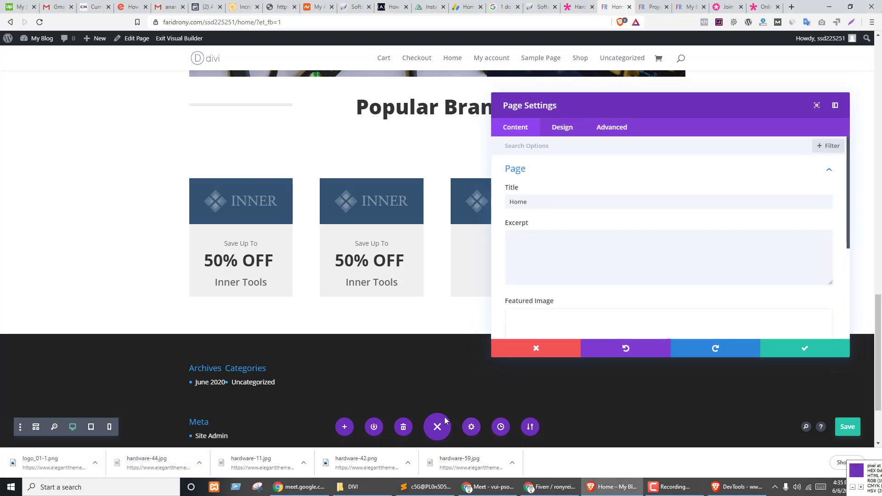
click(567, 131)
click(605, 132)
click(580, 134)
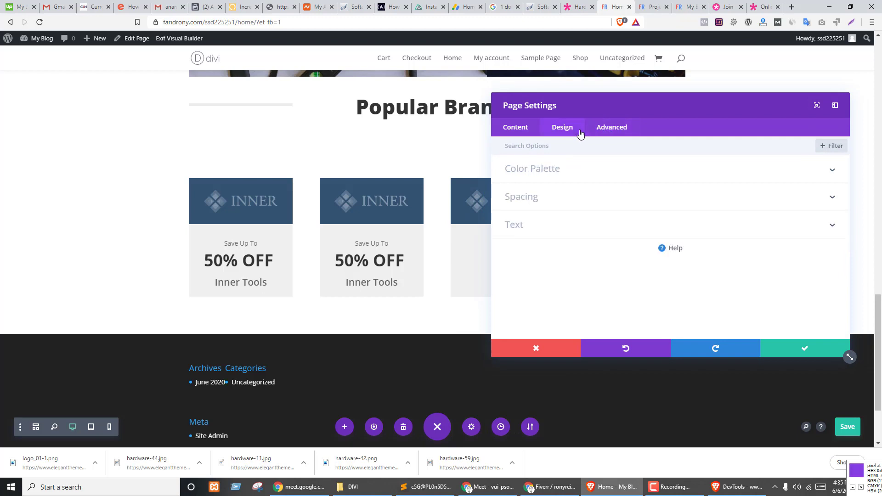
click(528, 172)
click(530, 232)
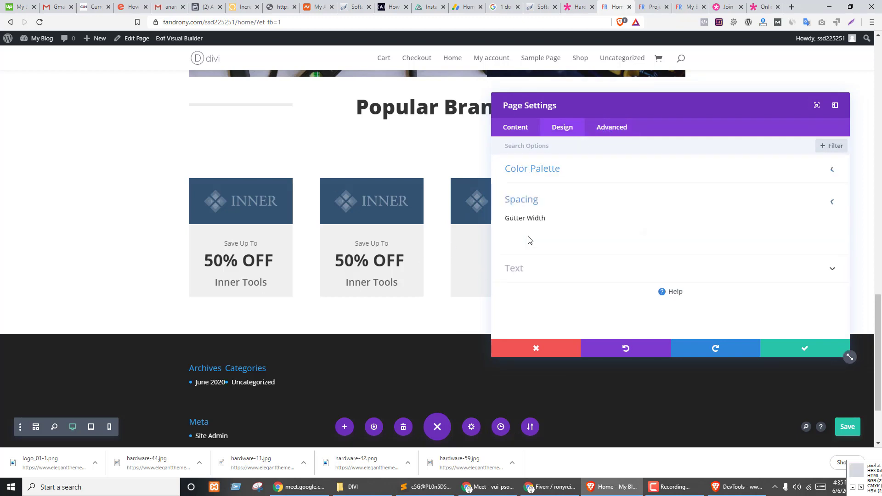
click(557, 274)
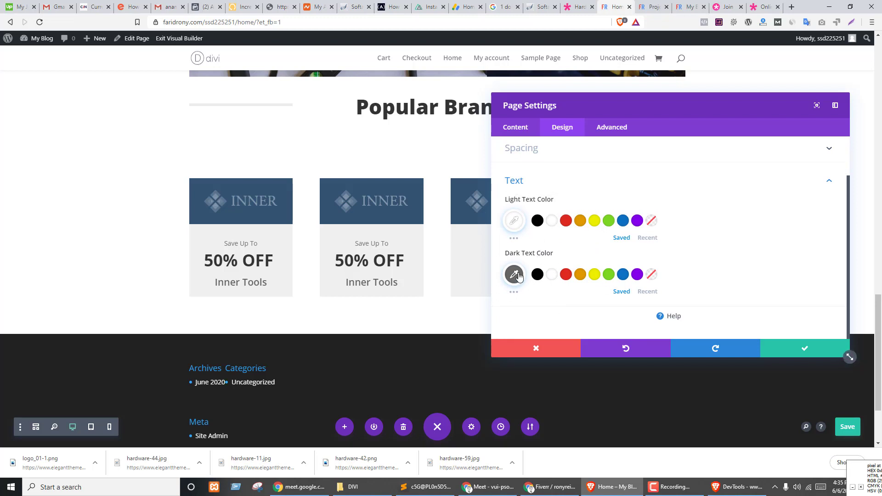
- Review the Advanced performance and Custom CSS options, close without saving, and open Portability
click(621, 129)
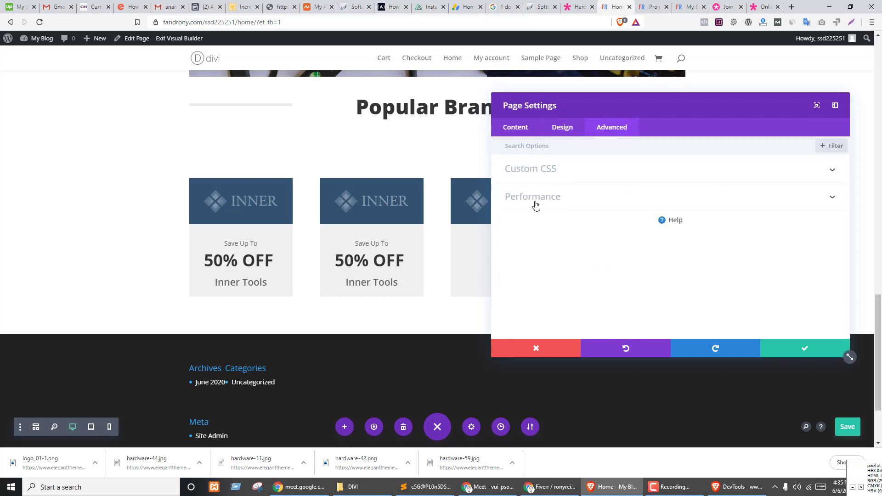
click(579, 204)
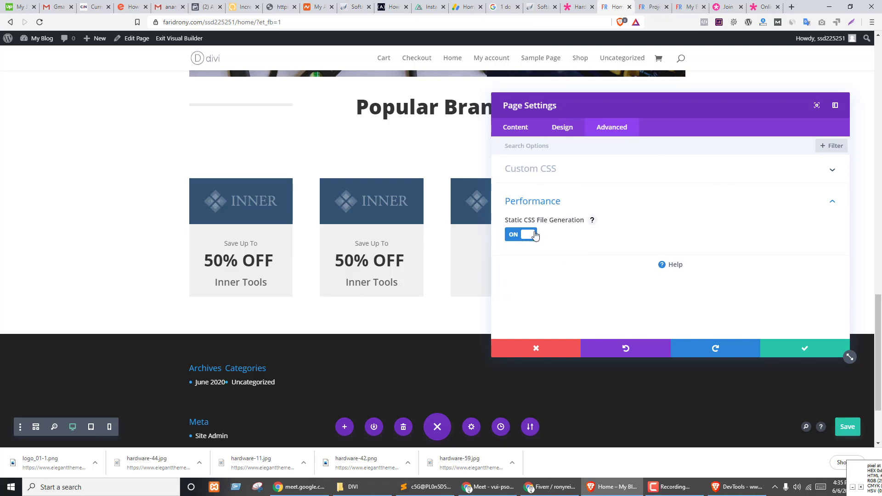
click(561, 177)
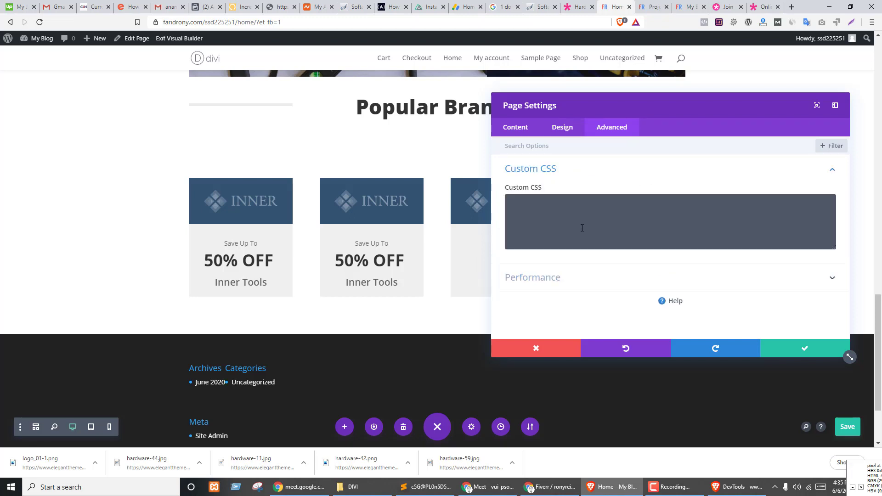
click(572, 216)
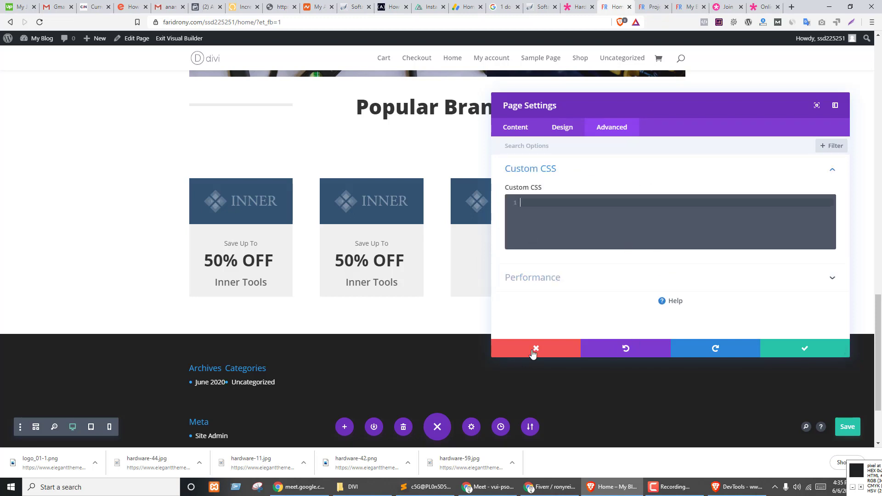
click(535, 349)
click(529, 428)
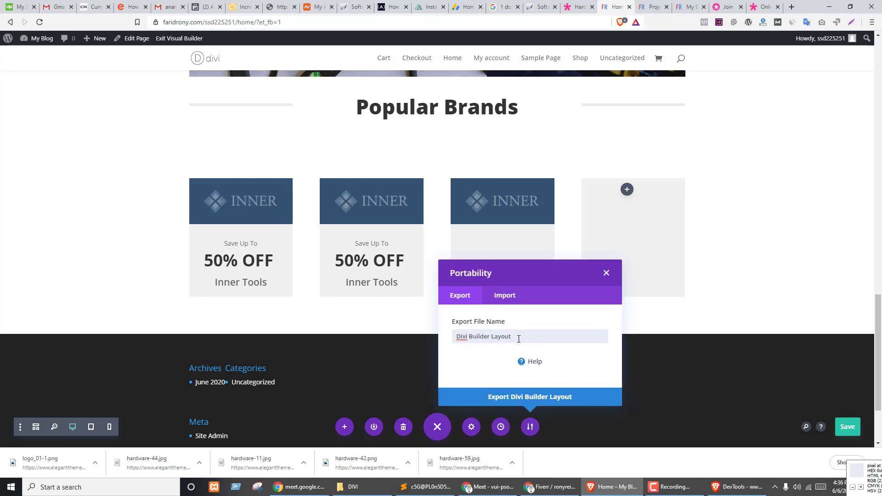
- Rename the layout export to 'mytemplate' and save mytemplate.json to Downloads
drag(518, 340, 444, 348)
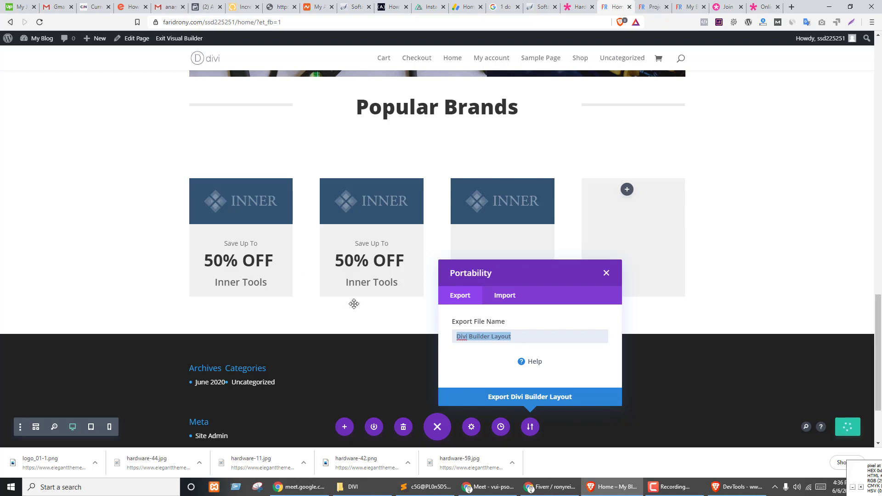
text(mytemplate)
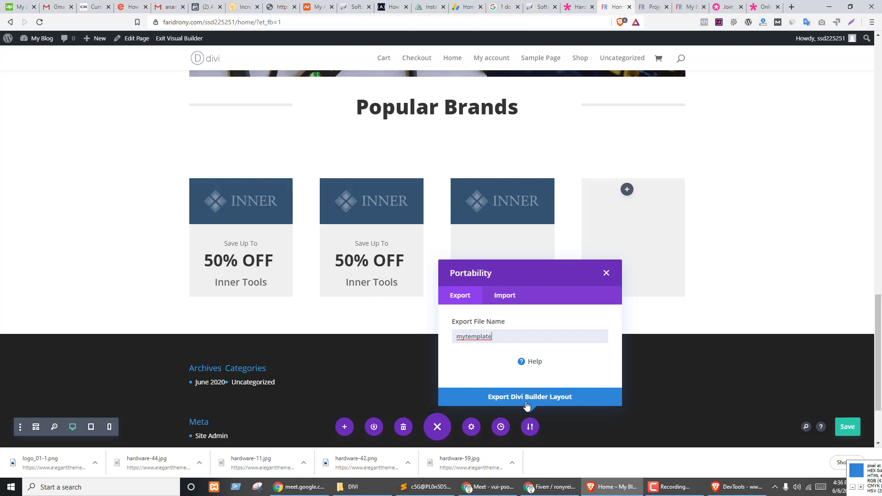
click(528, 399)
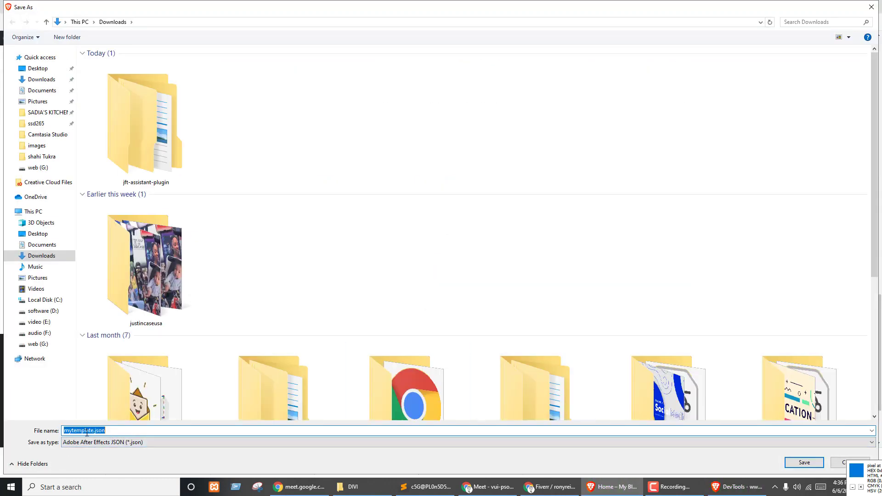
click(805, 462)
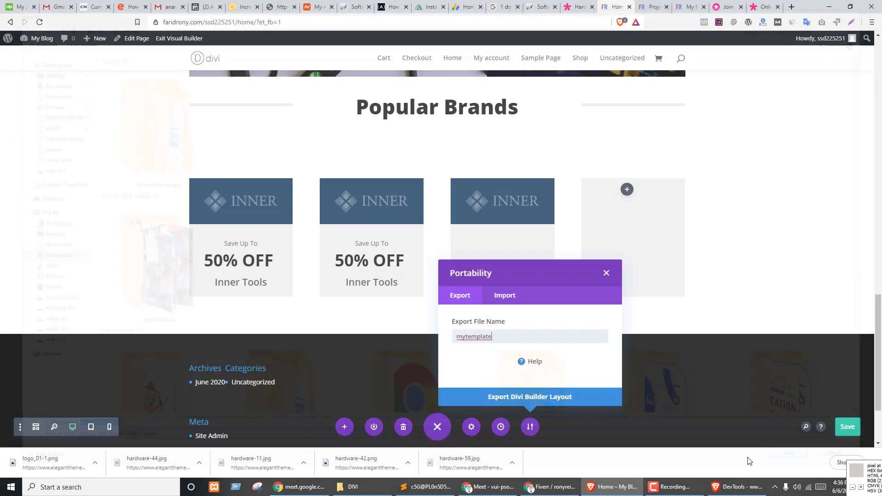
- Set Home instead of Shop as the static homepage in Reading Settings and save
click(584, 3)
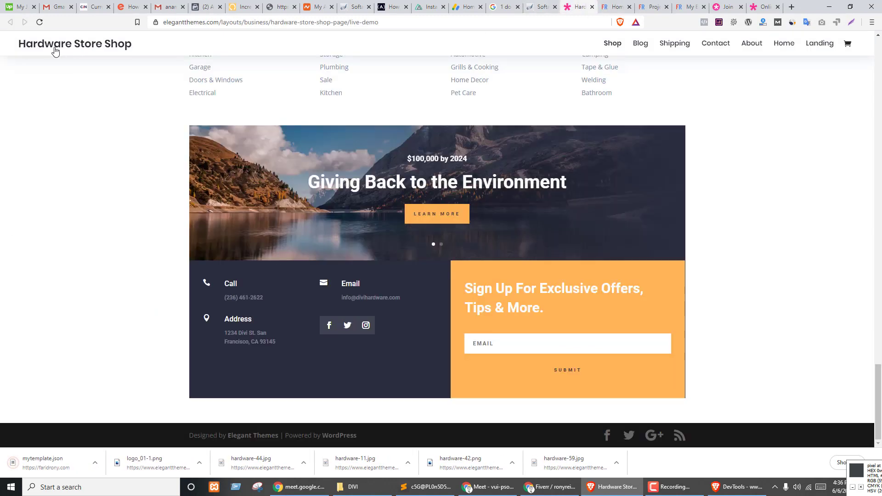
click(652, 6)
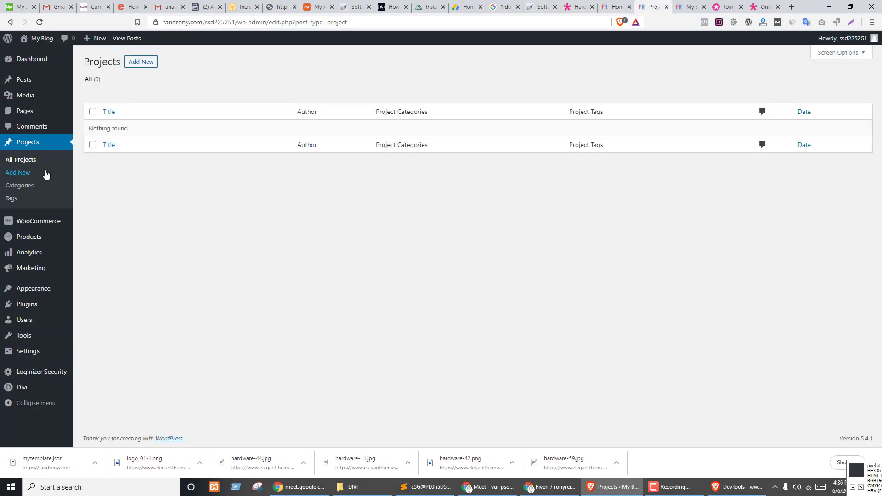
click(33, 115)
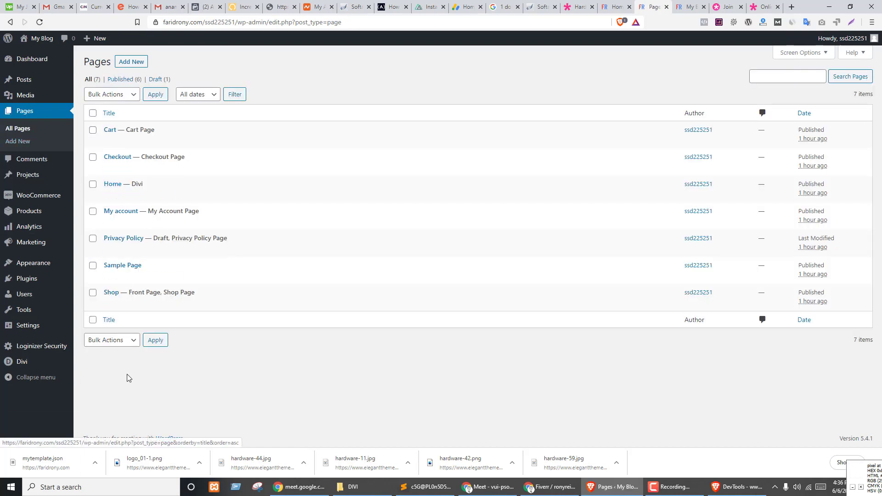
mouse_move(32, 325)
click(92, 352)
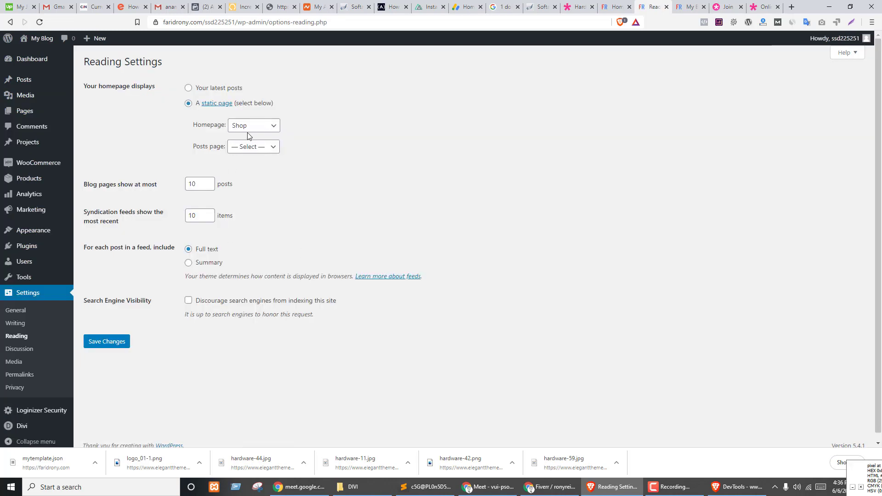
click(258, 127)
click(263, 164)
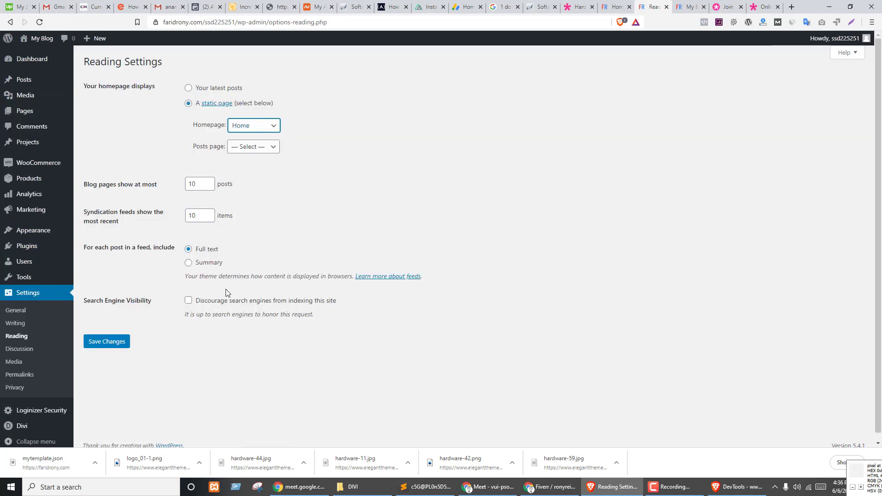
click(119, 348)
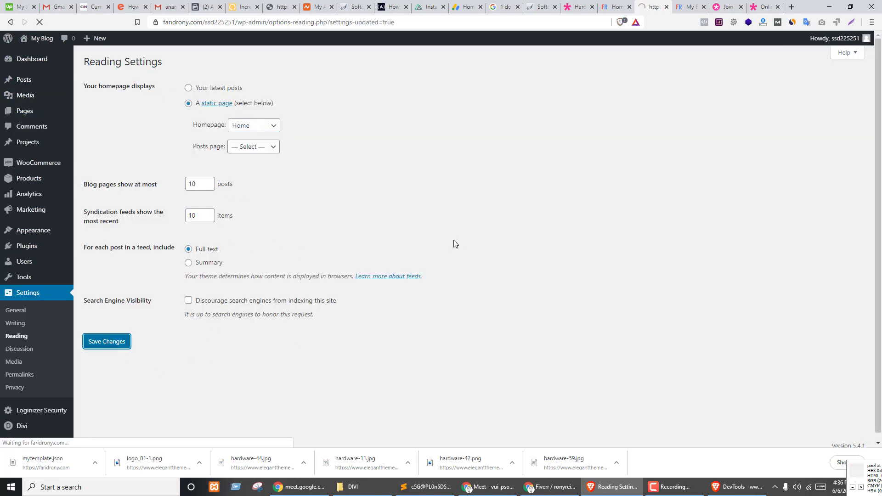
- Create and publish a new page titled 'Landing Page' with the No Sidebar layout
mouse_move(26, 111)
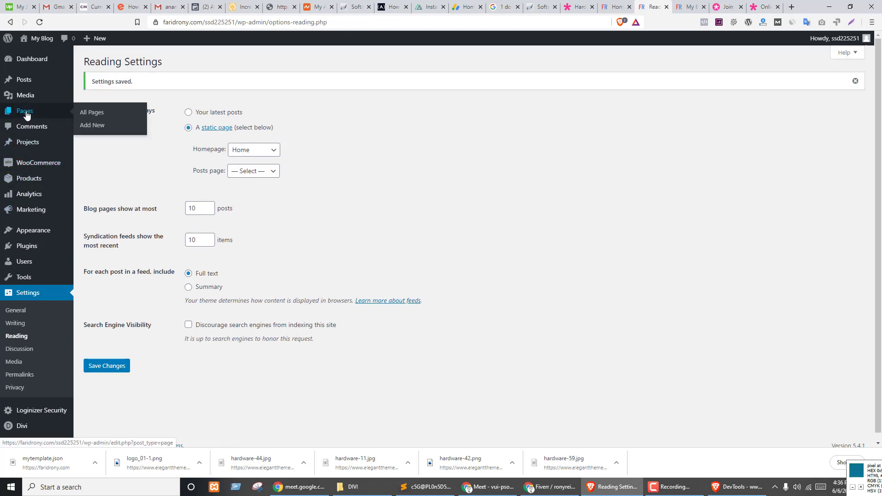
click(89, 129)
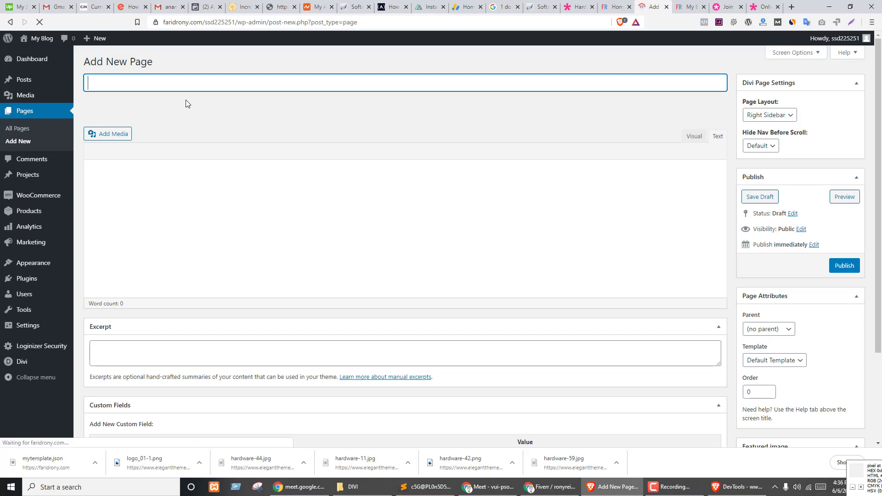
text(Landing Page)
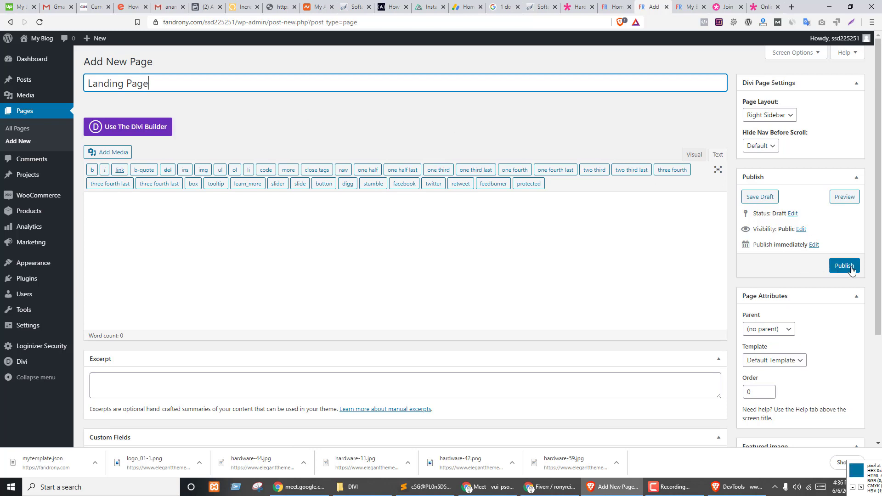
click(763, 146)
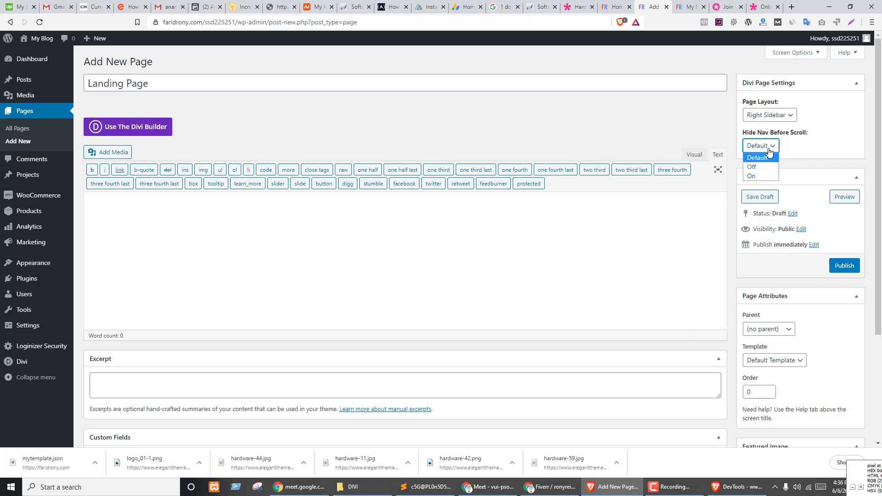
click(769, 116)
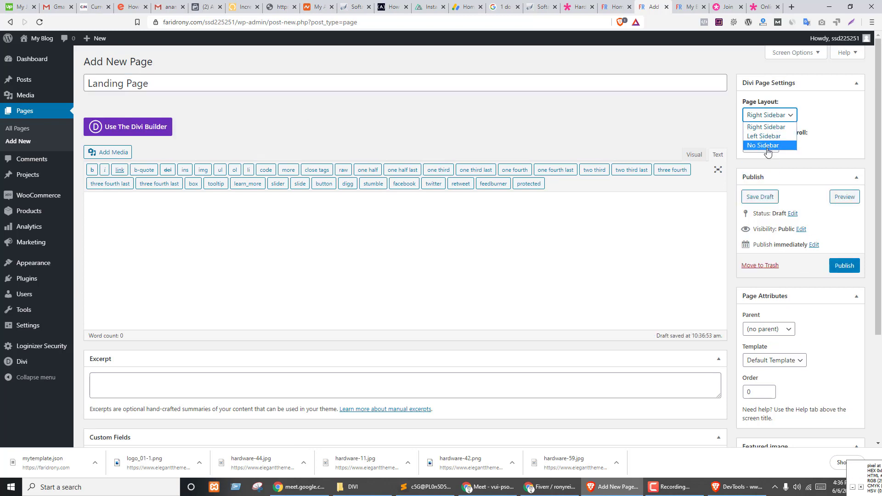
click(767, 146)
click(844, 266)
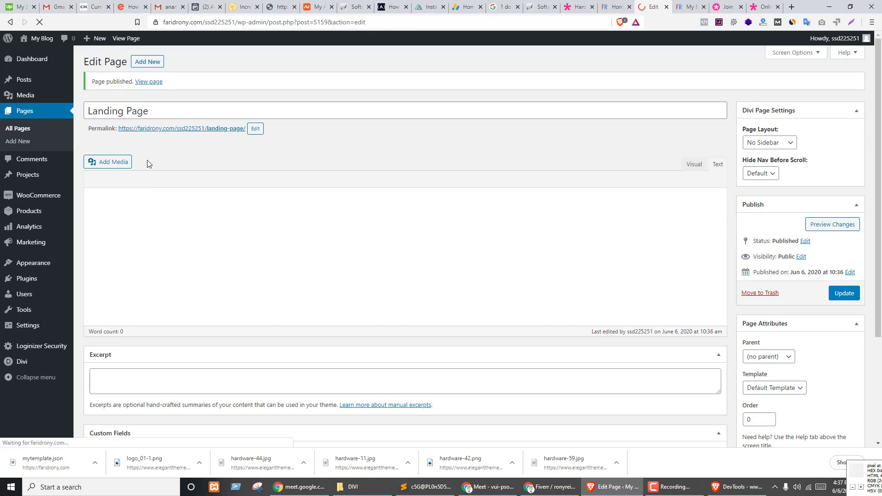
- Open Landing Page in the front-end Divi Builder and clone the Home page layout onto it
click(148, 160)
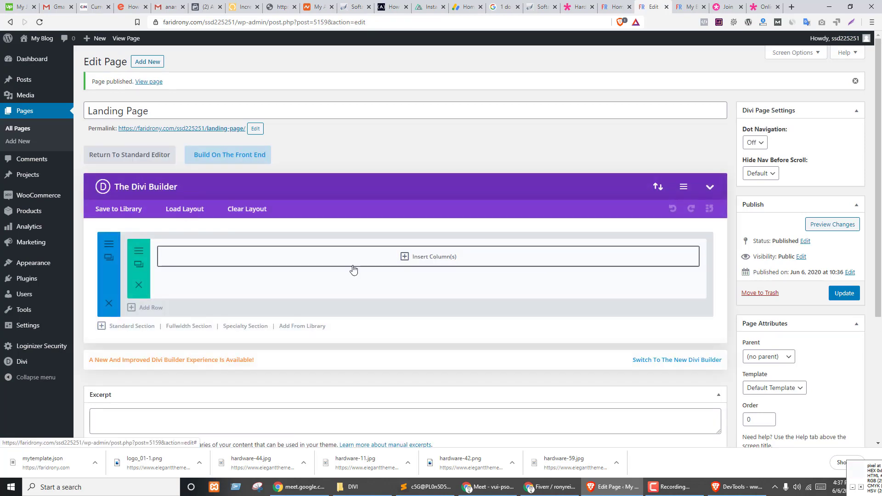
click(228, 157)
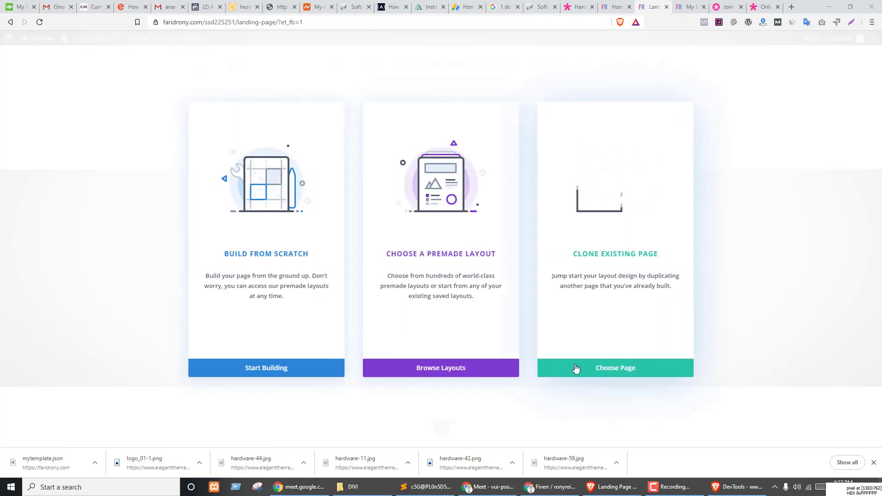
click(596, 367)
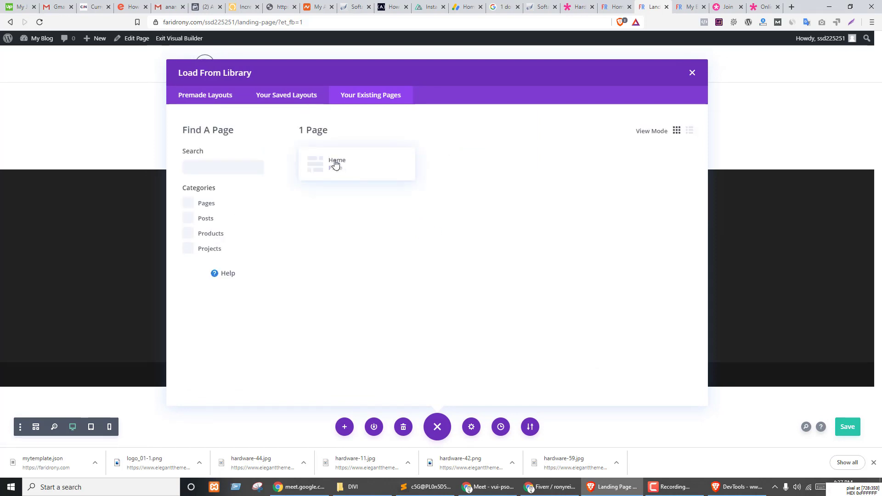
click(336, 164)
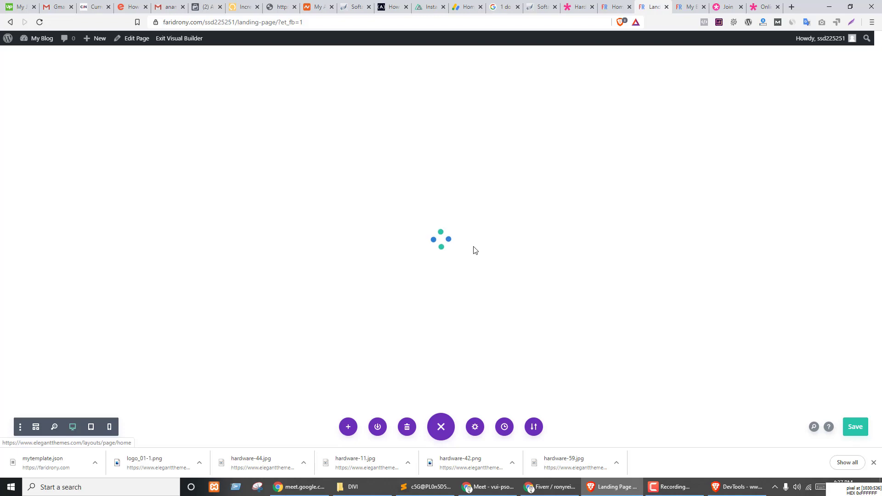
scroll(589, 270, down, 3)
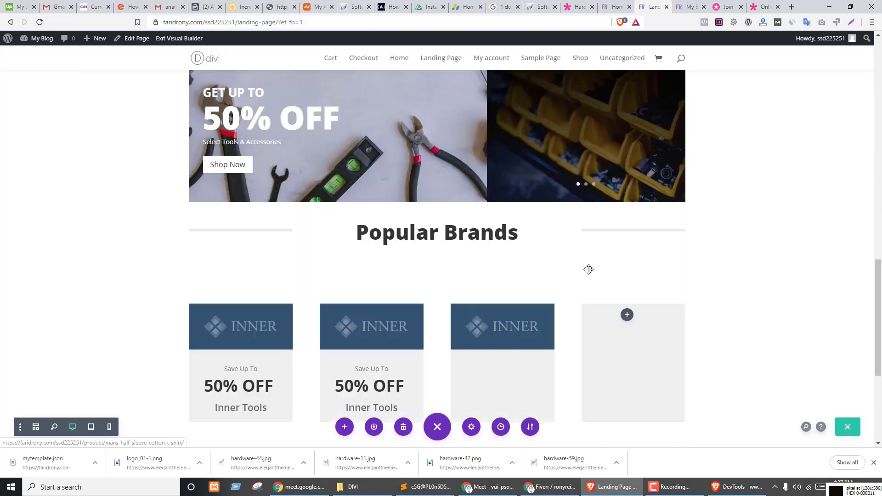
scroll(589, 269, down, 10)
scroll(506, 368, up, 3)
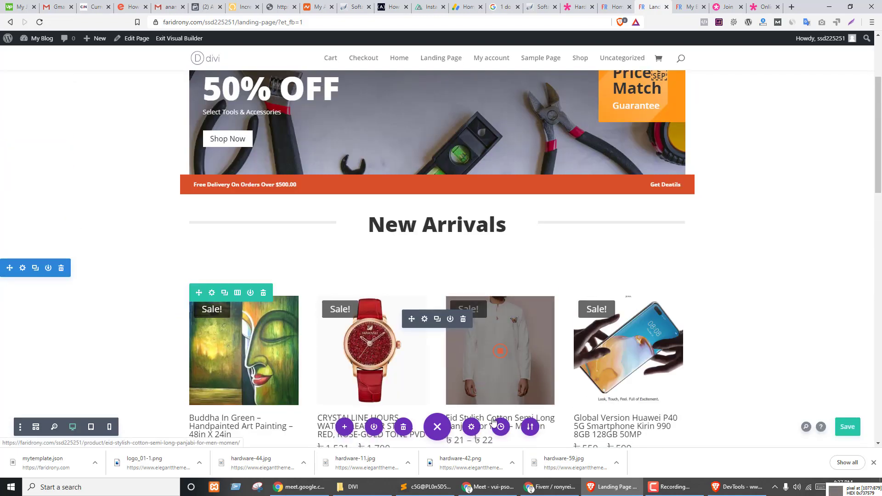
- Reload the builder, discard the browser backup, and start building from a blank canvas
click(40, 22)
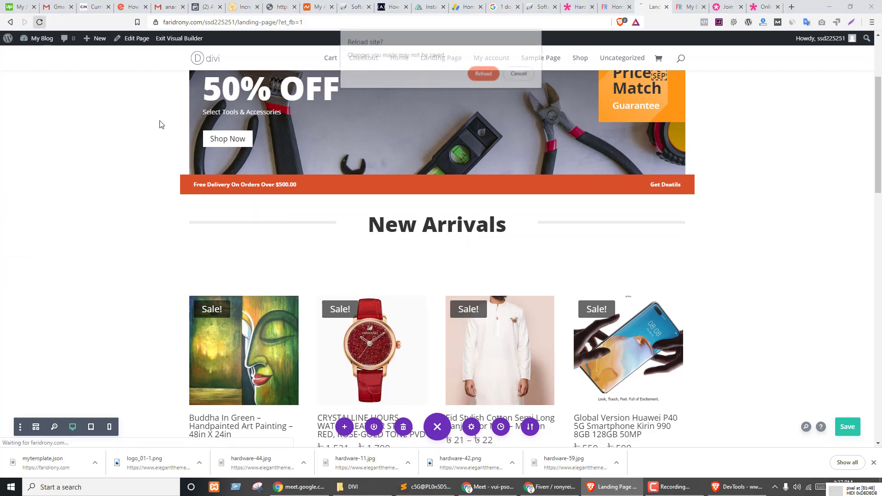
click(484, 73)
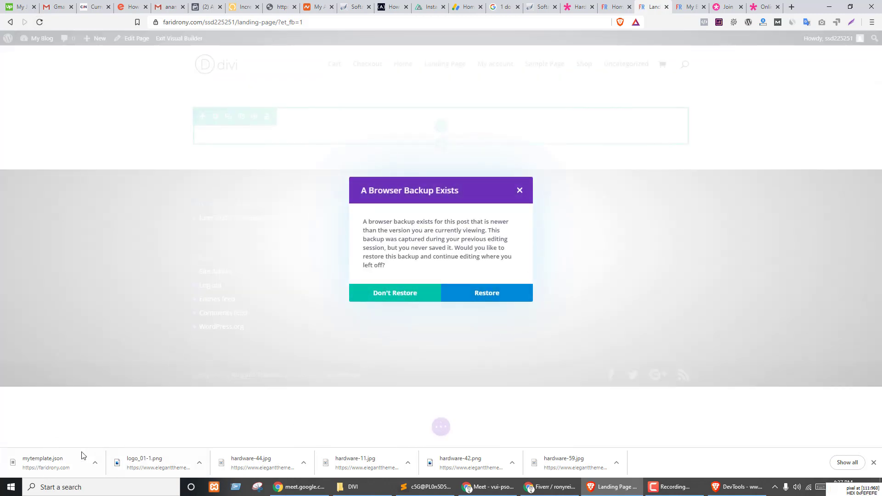
click(396, 297)
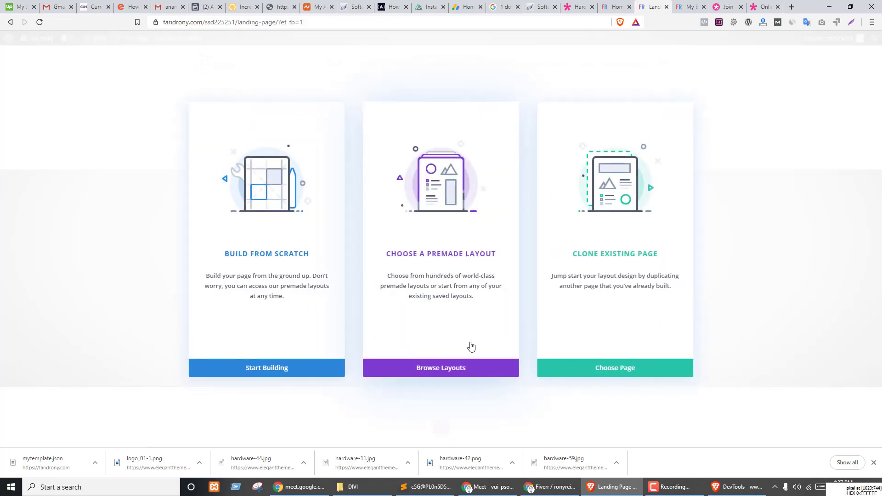
click(271, 368)
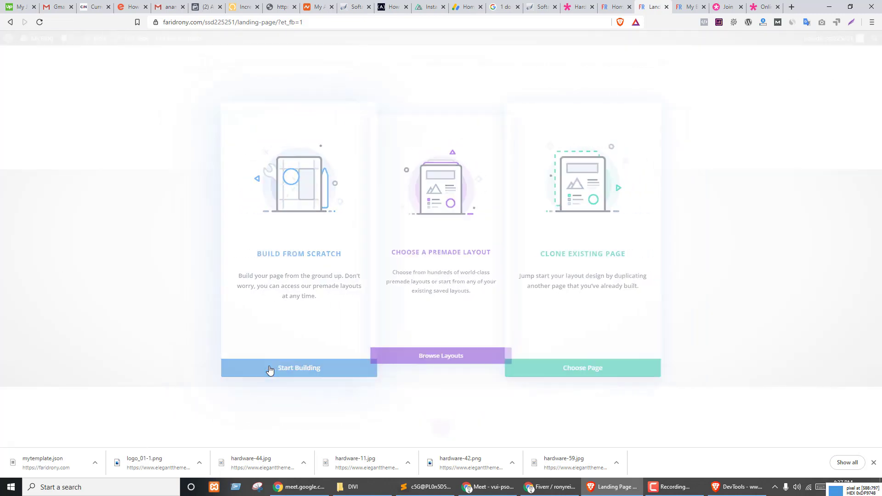
click(443, 428)
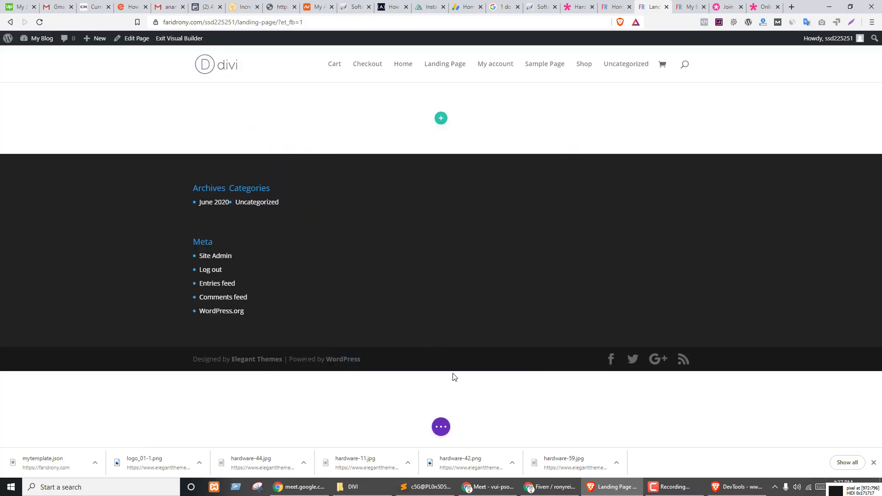
- Import mytemplate.json via Portability into Landing Page and scroll to check the Tools banner
click(440, 426)
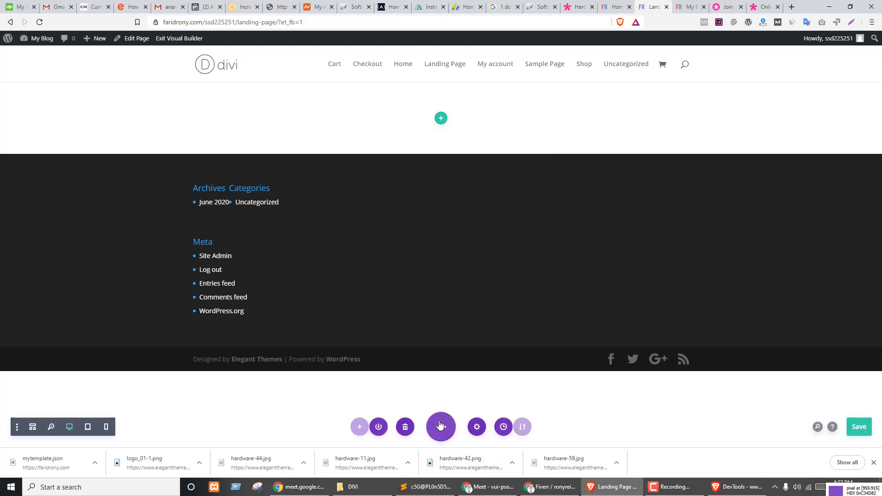
click(535, 427)
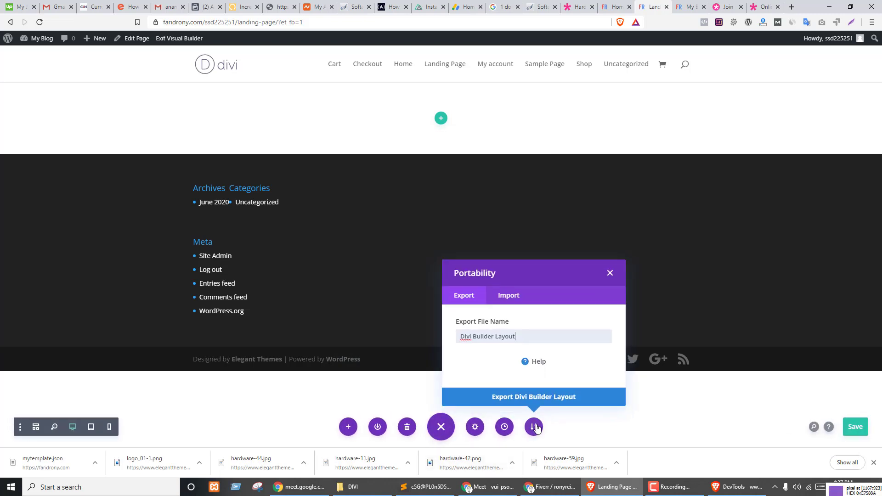
click(508, 297)
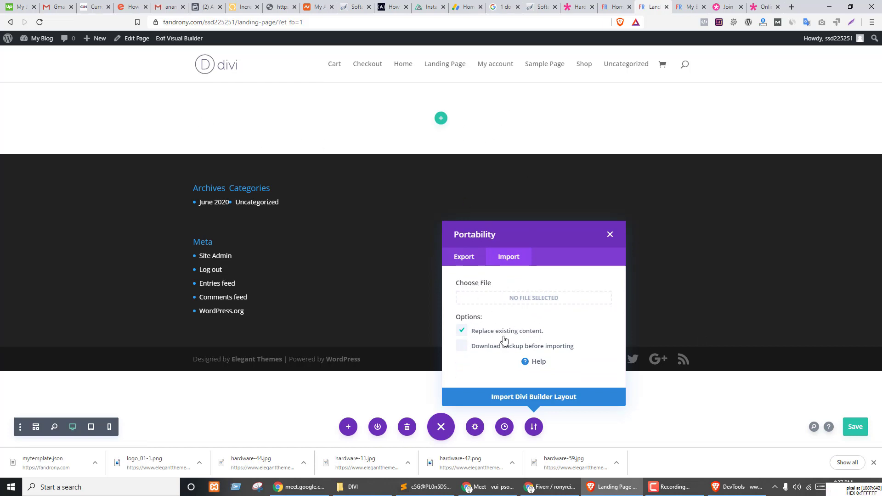
drag(42, 465, 526, 299)
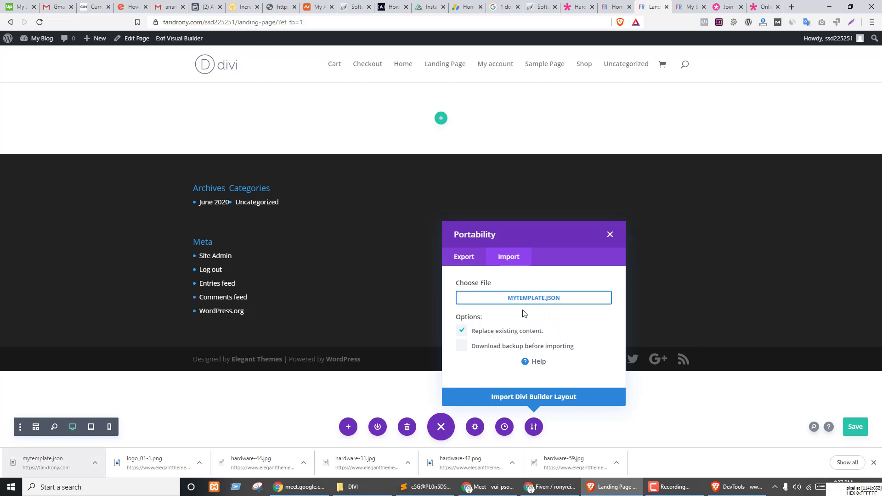
click(531, 403)
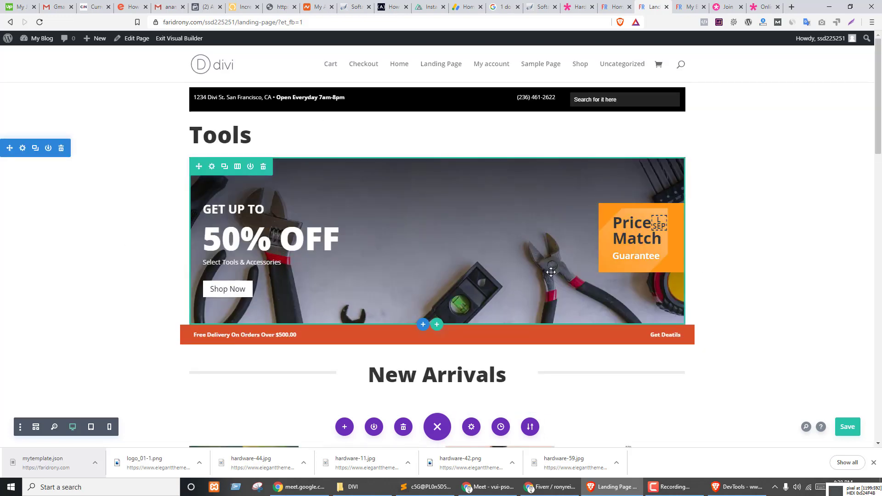
scroll(674, 223, down, 15)
scroll(792, 297, up, 12)
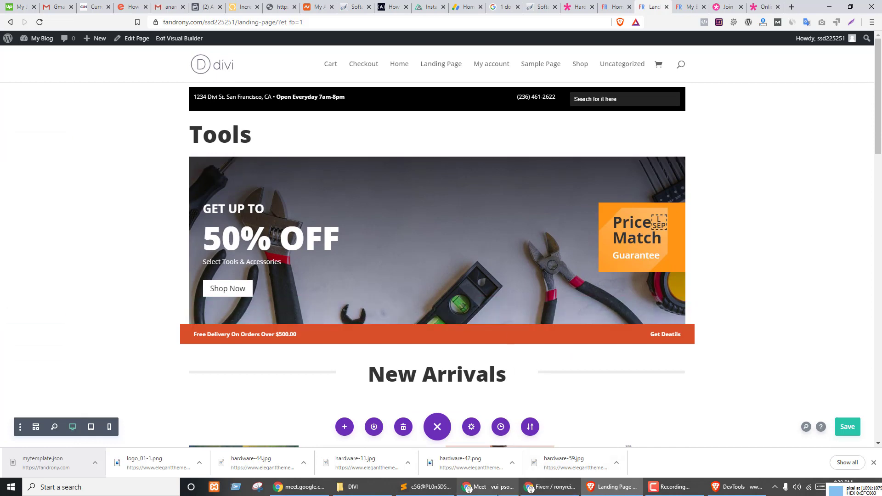
- Return to the Home page's Divi builder tab and select its site URL in the address bar
click(488, 487)
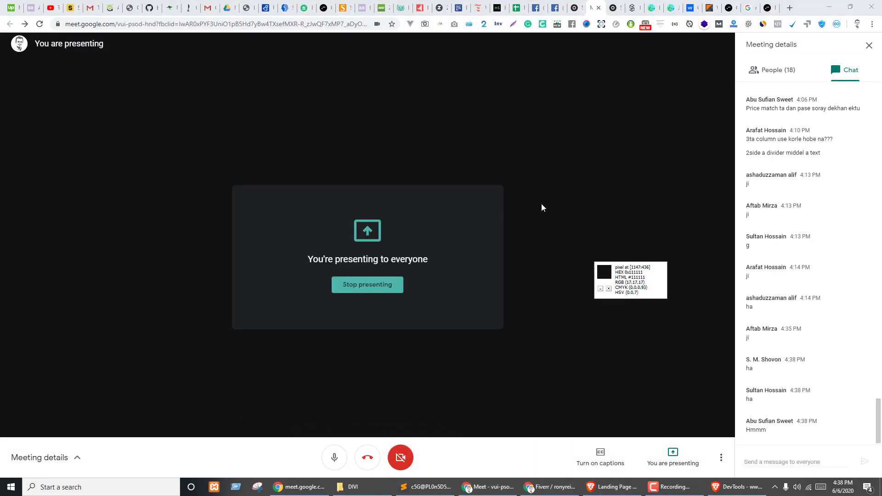
click(611, 488)
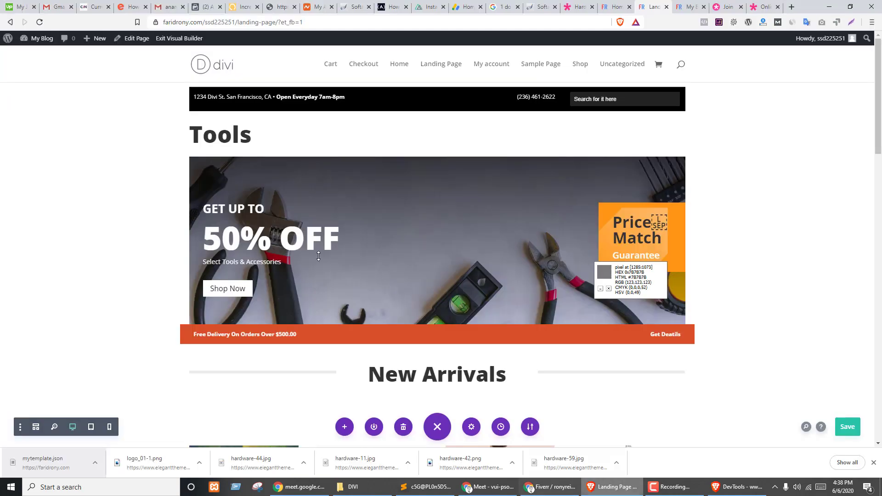
click(616, 7)
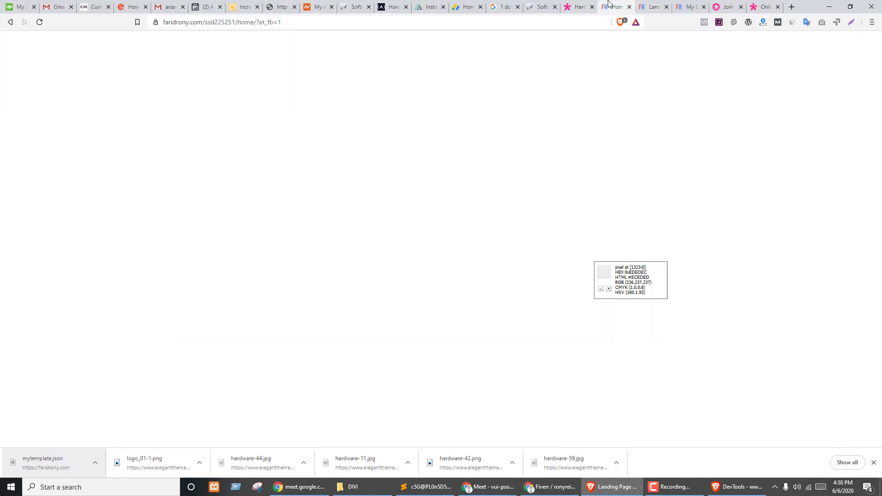
drag(236, 22, 163, 22)
key(ctrl+c)
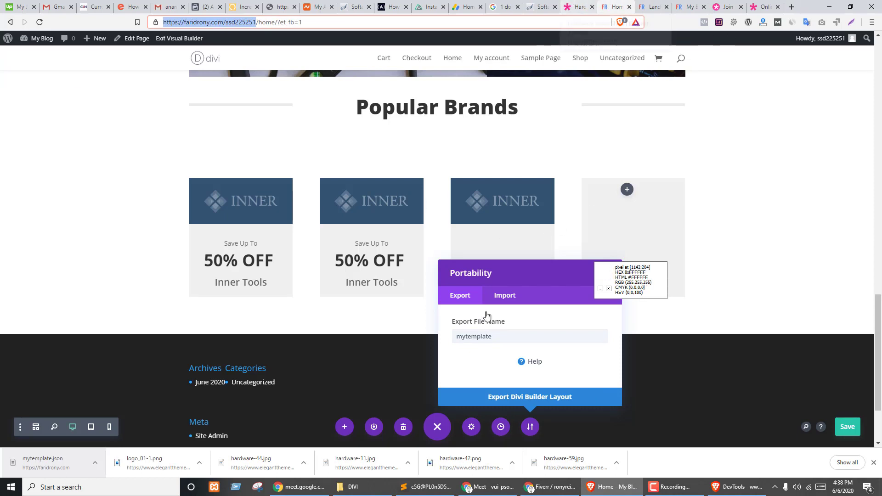
- Post the site link with username and password lines to everyone in the Meet chat
click(484, 485)
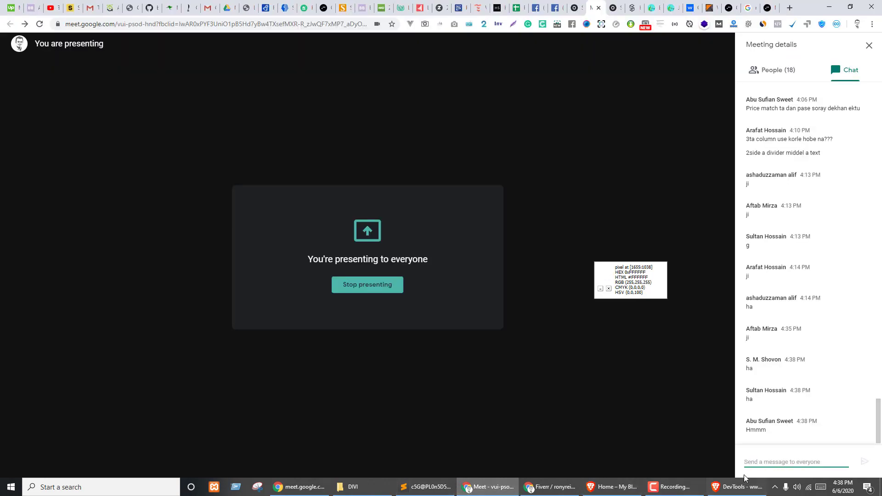
key(ctrl+v)
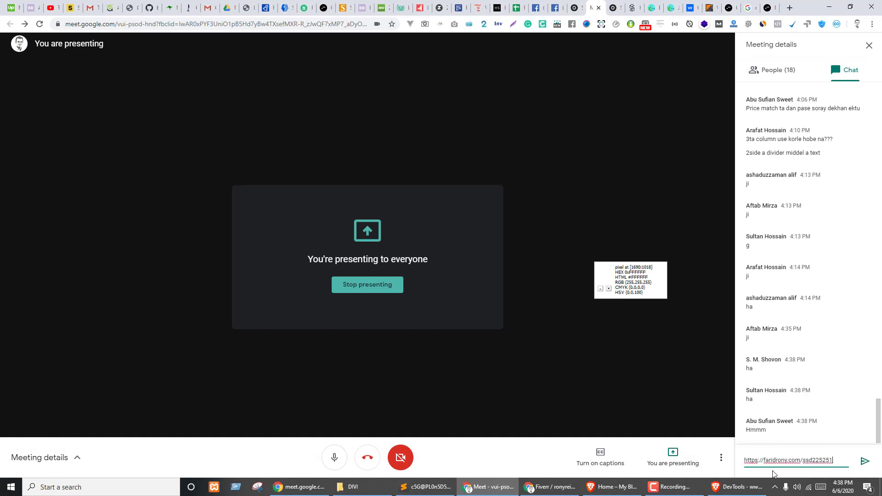
double_click(819, 461)
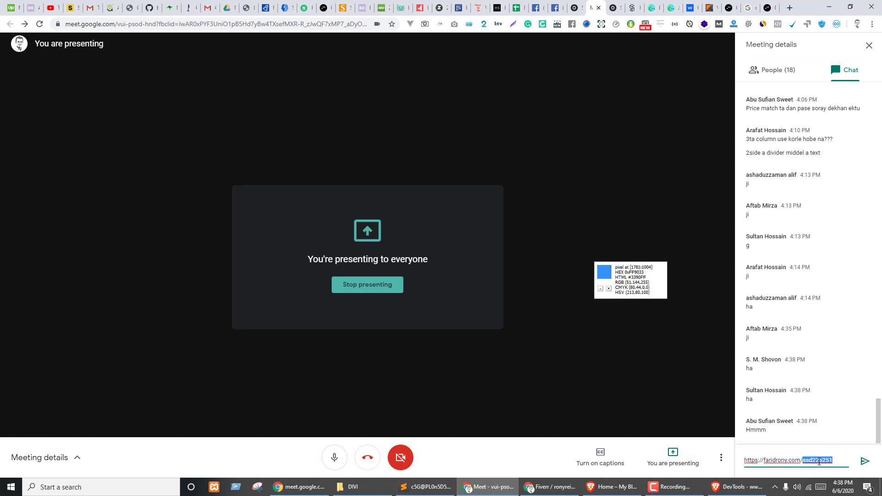
key(Right)
key(shift+Return)
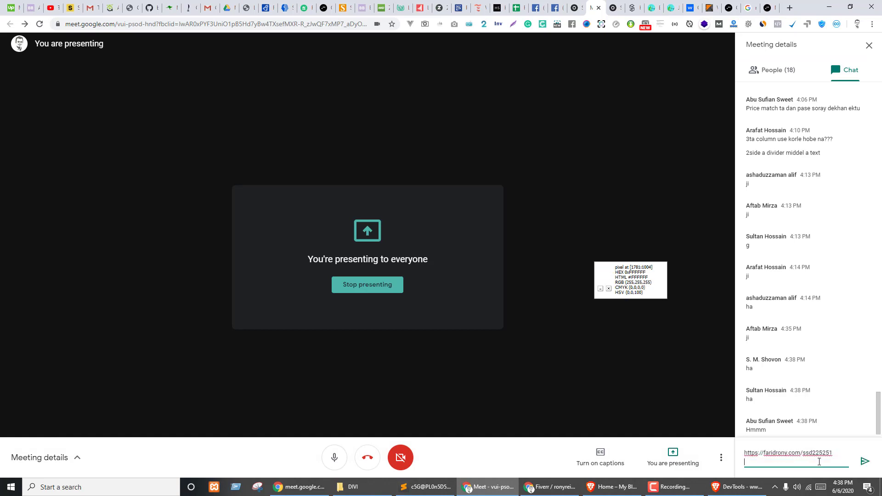
key(shift+Return)
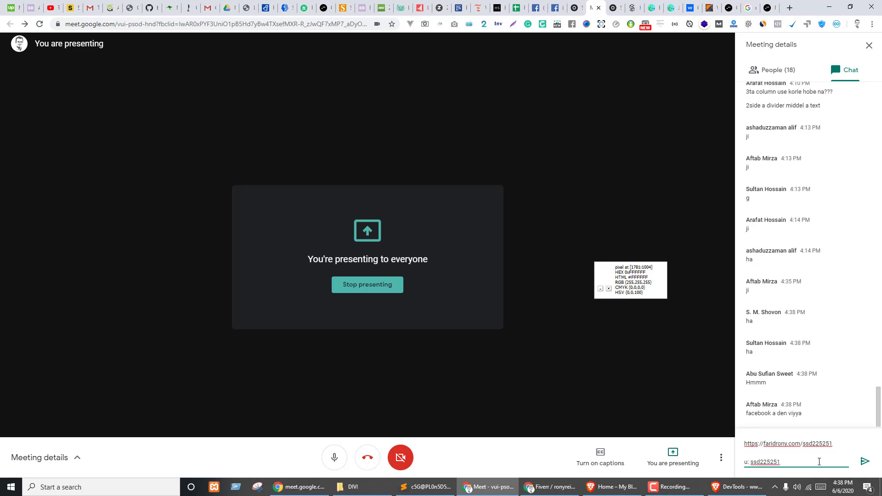
key(shift+Return)
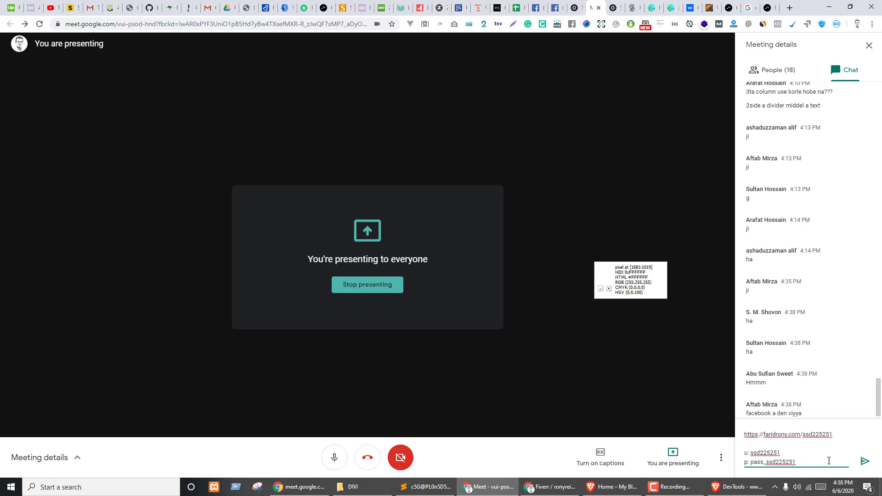
click(866, 462)
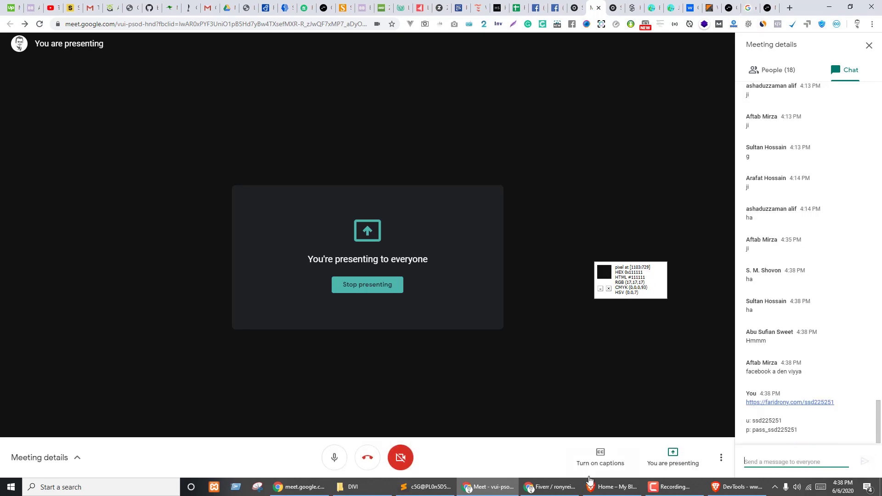
click(615, 495)
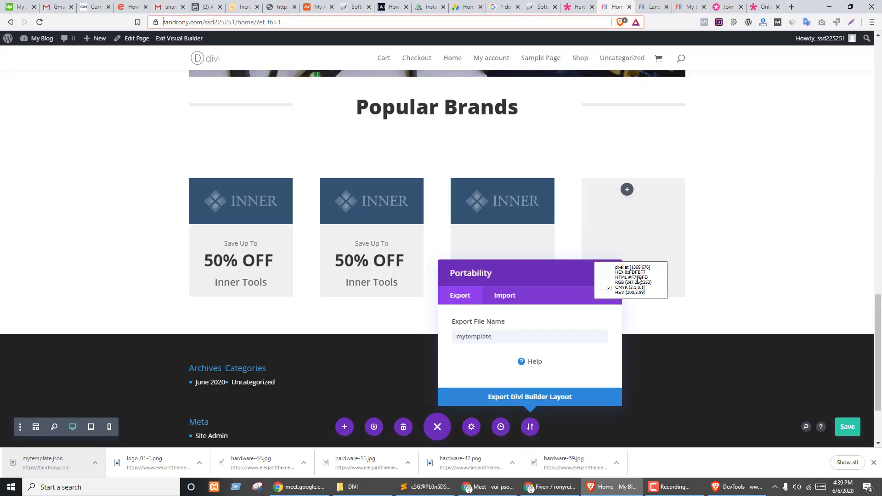
- Close Portability, open Elegant Themes' Divi layout packs filtered to ECOMMERCE, and copy its URL
click(606, 273)
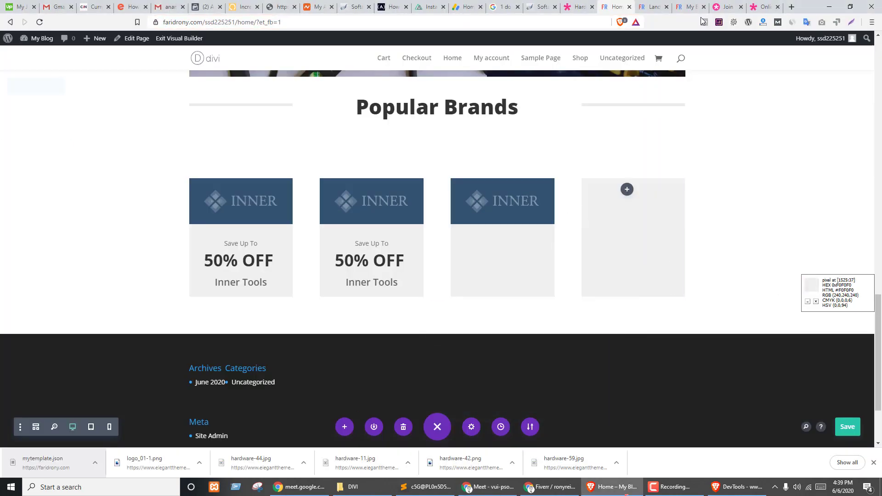
click(658, 6)
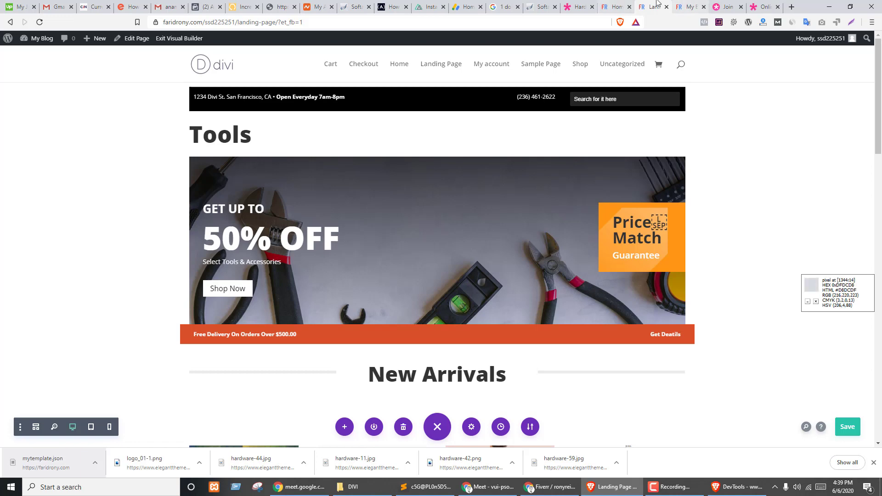
click(726, 6)
click(231, 23)
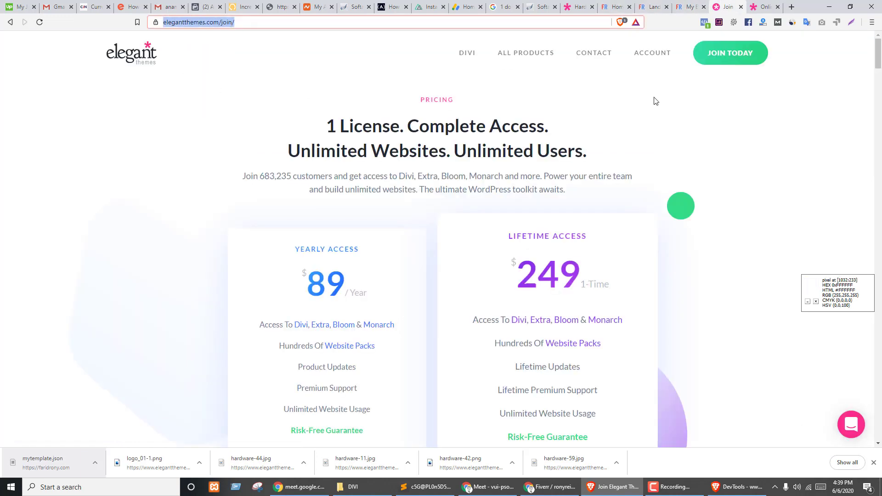
click(579, 6)
click(752, 5)
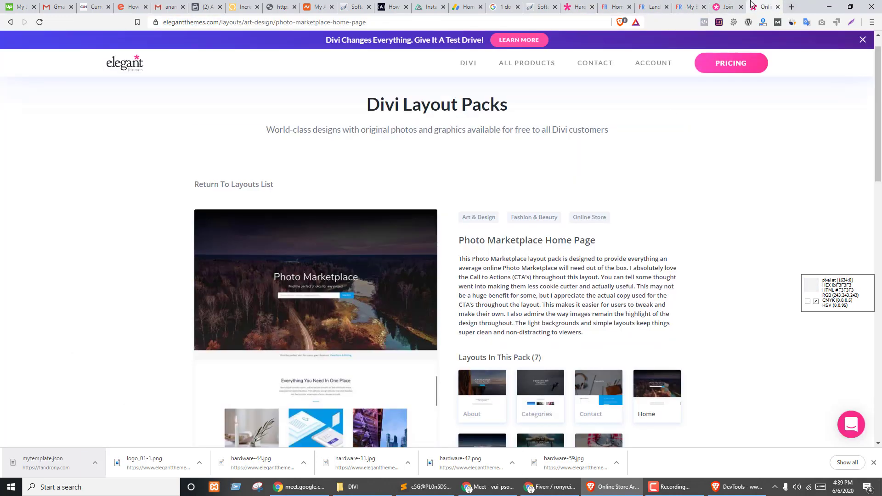
mouse_move(524, 64)
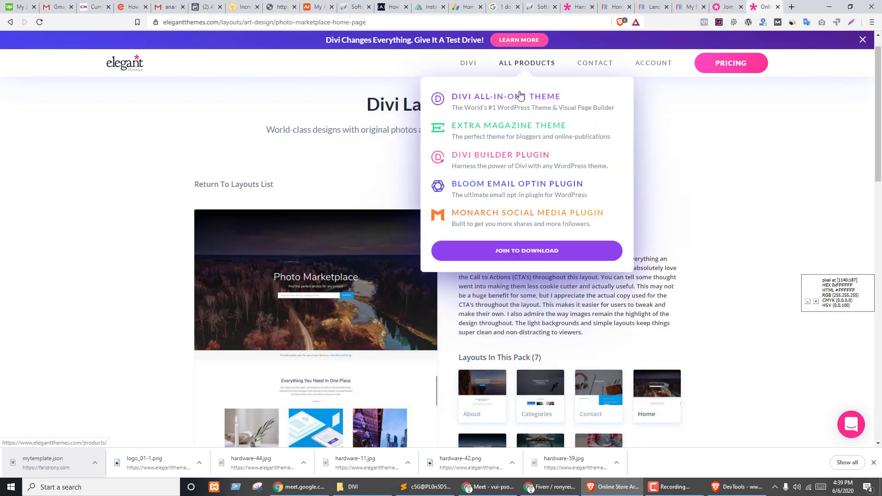
click(516, 96)
scroll(327, 301, down, 20)
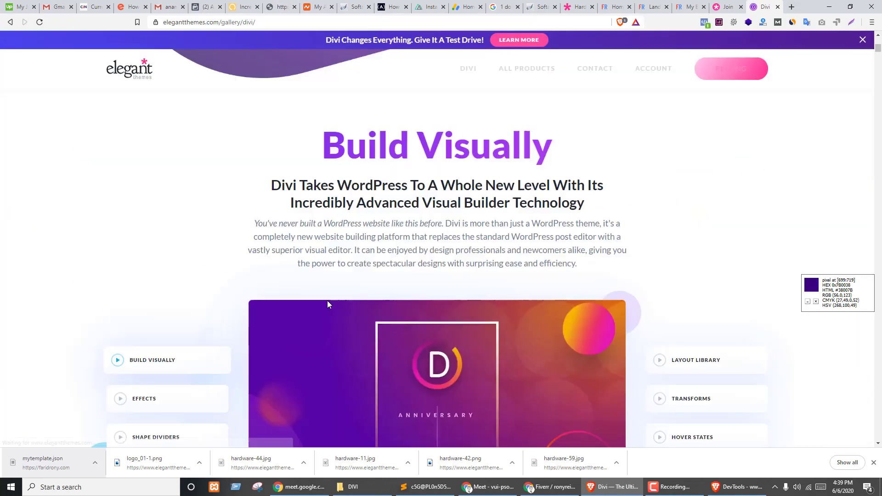
scroll(341, 281, down, 15)
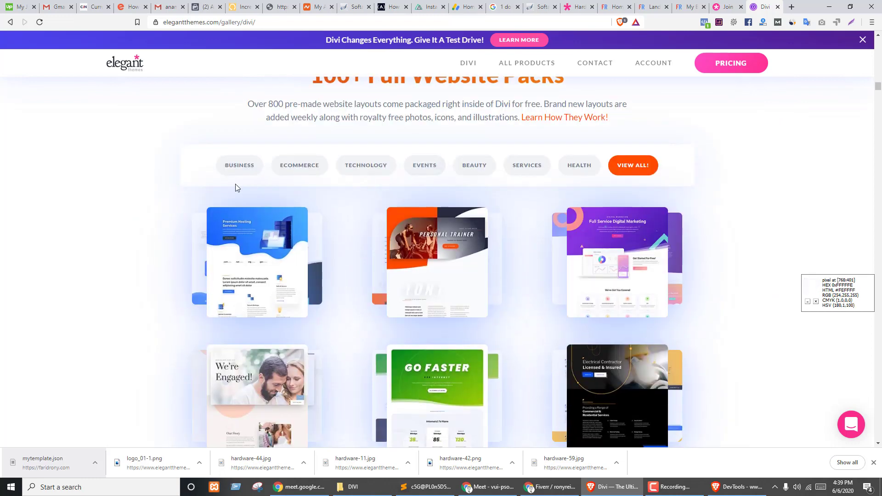
click(285, 170)
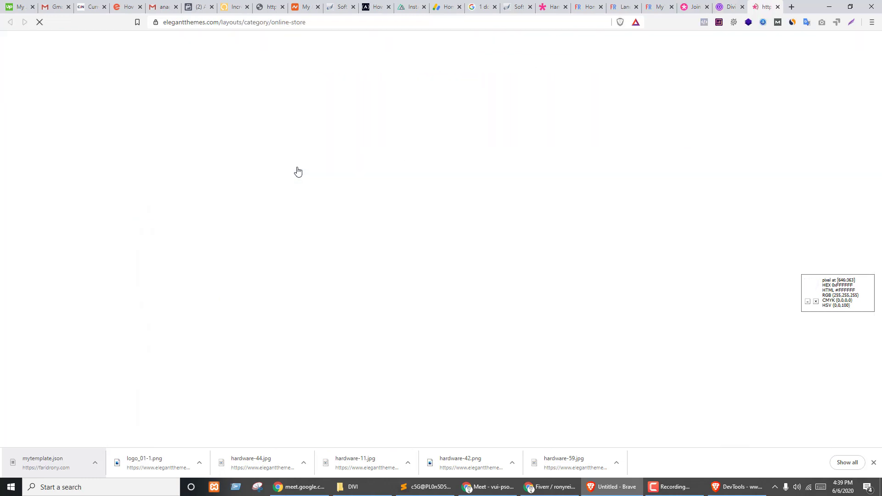
click(217, 24)
key(ctrl+c)
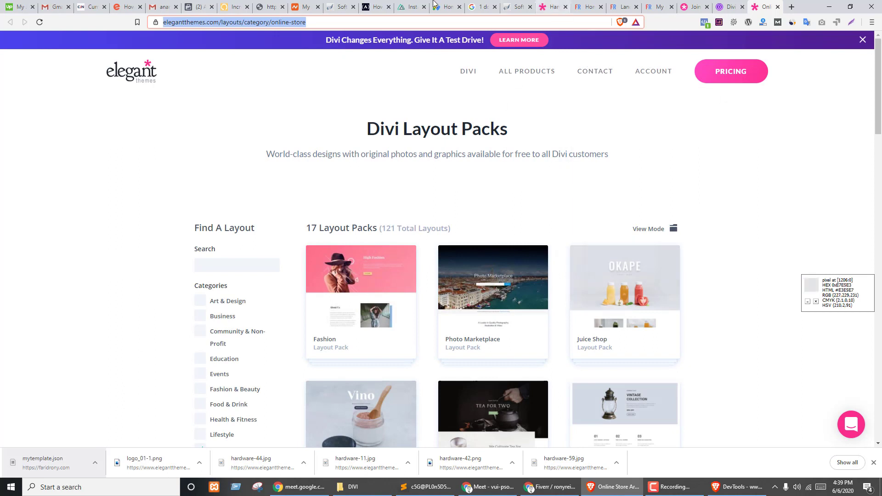
- Paste and send the ecommerce layout packs link in the Meet chat
click(477, 489)
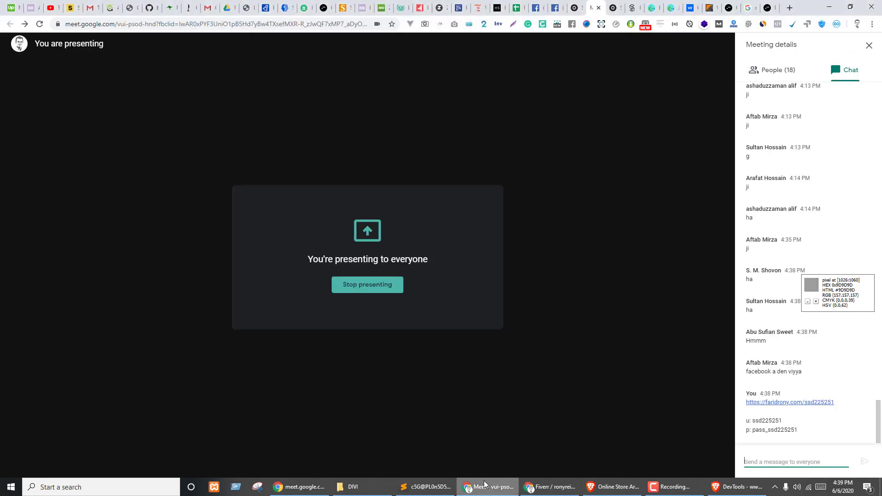
click(792, 459)
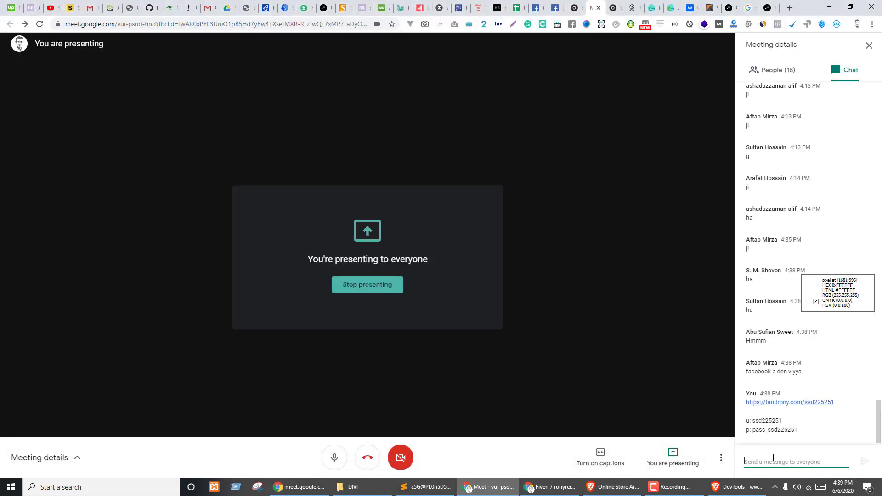
key(ctrl+v)
key(Return)
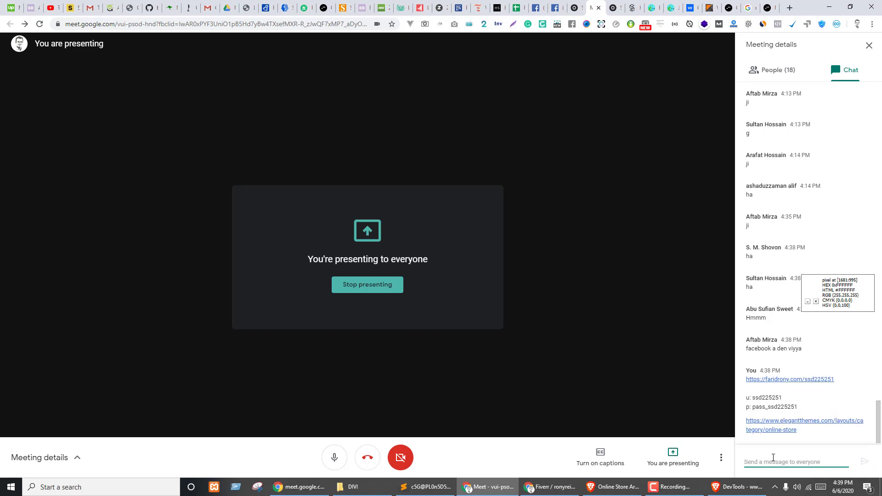